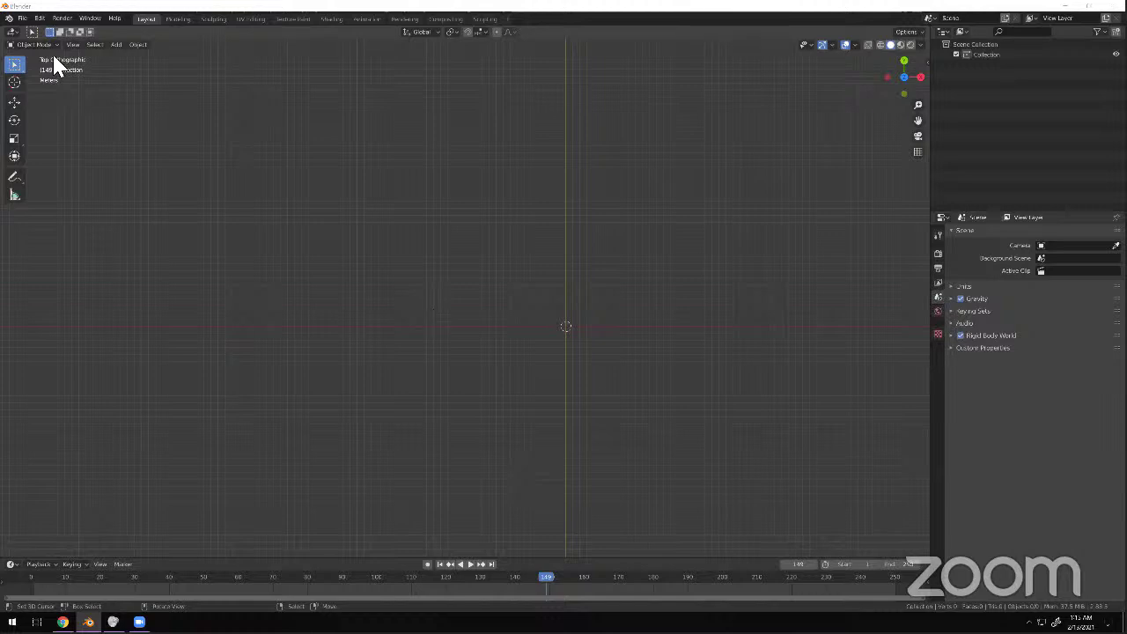
Close the currently open Blender window.
click(23, 19)
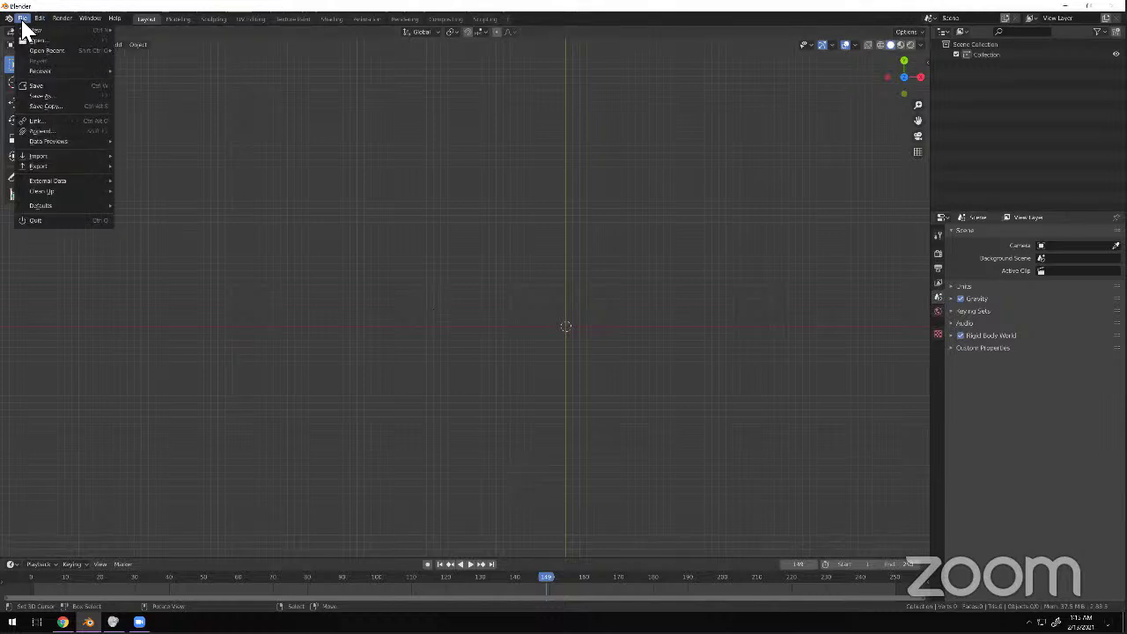
mouse_move(90, 17)
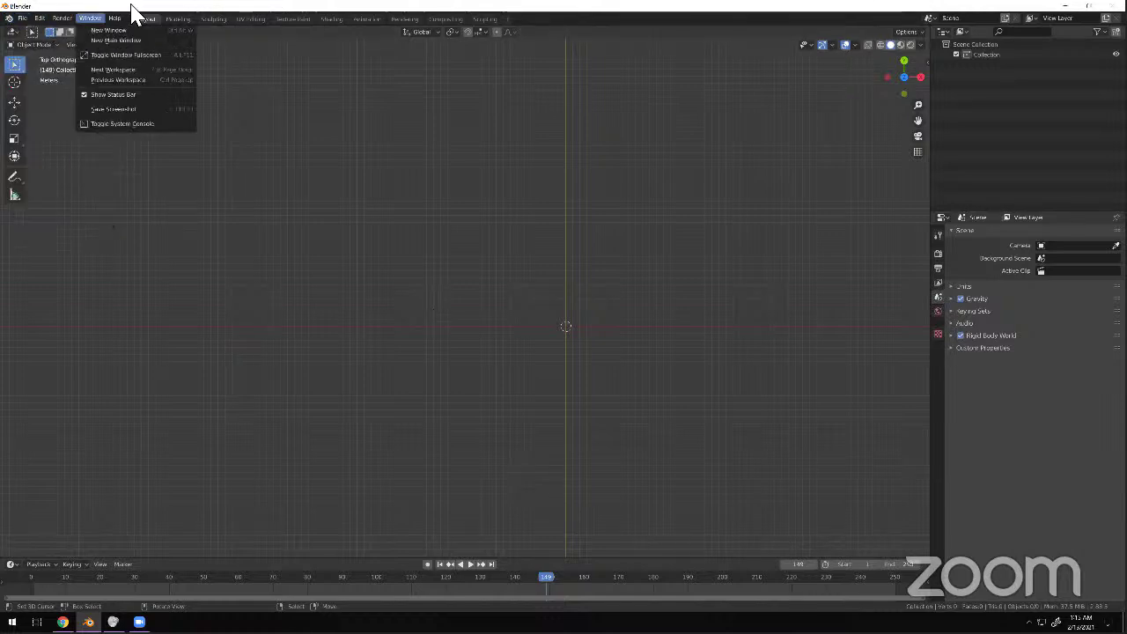
click(1090, 6)
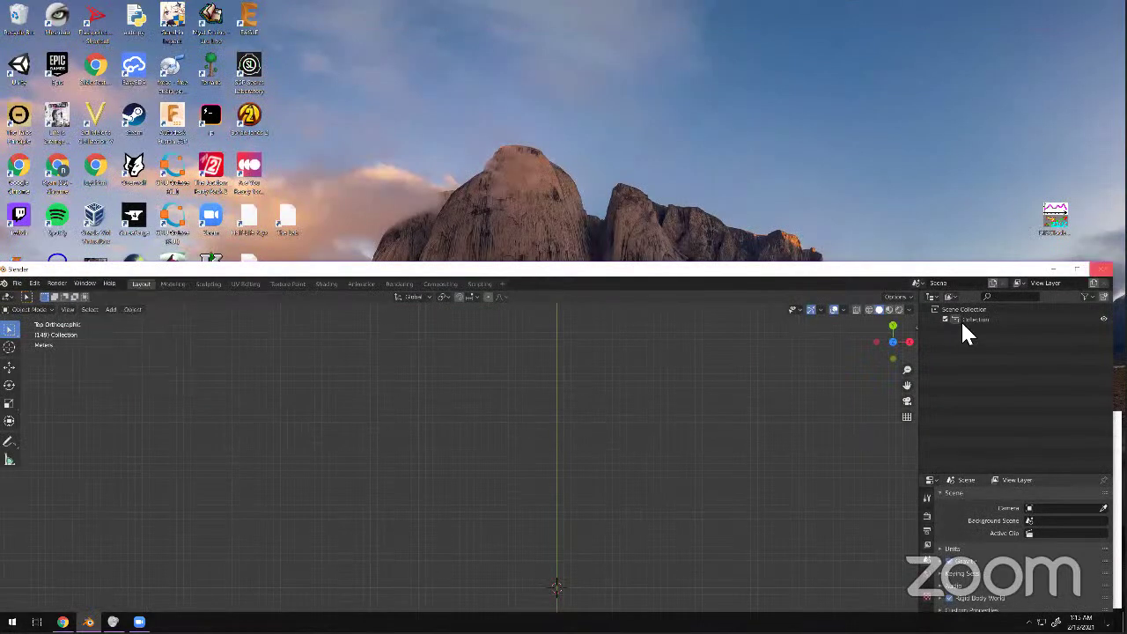
click(1101, 268)
click(587, 592)
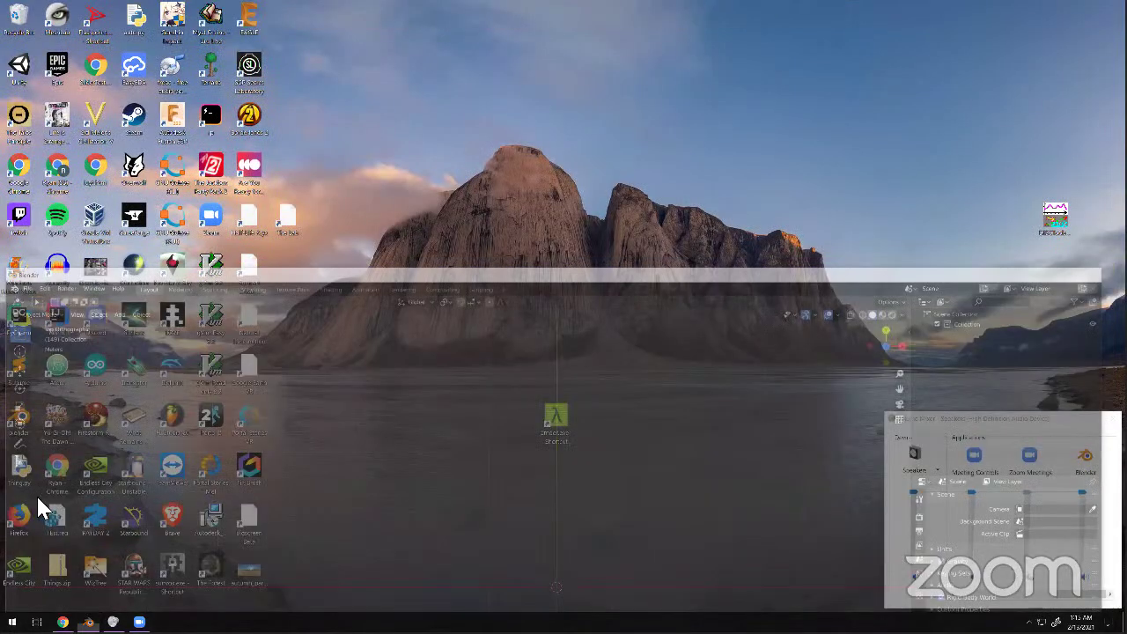
Launch Blender by searching the system for "blend" and dismiss its splash screen.
key(super)
text(blend)
key(Return)
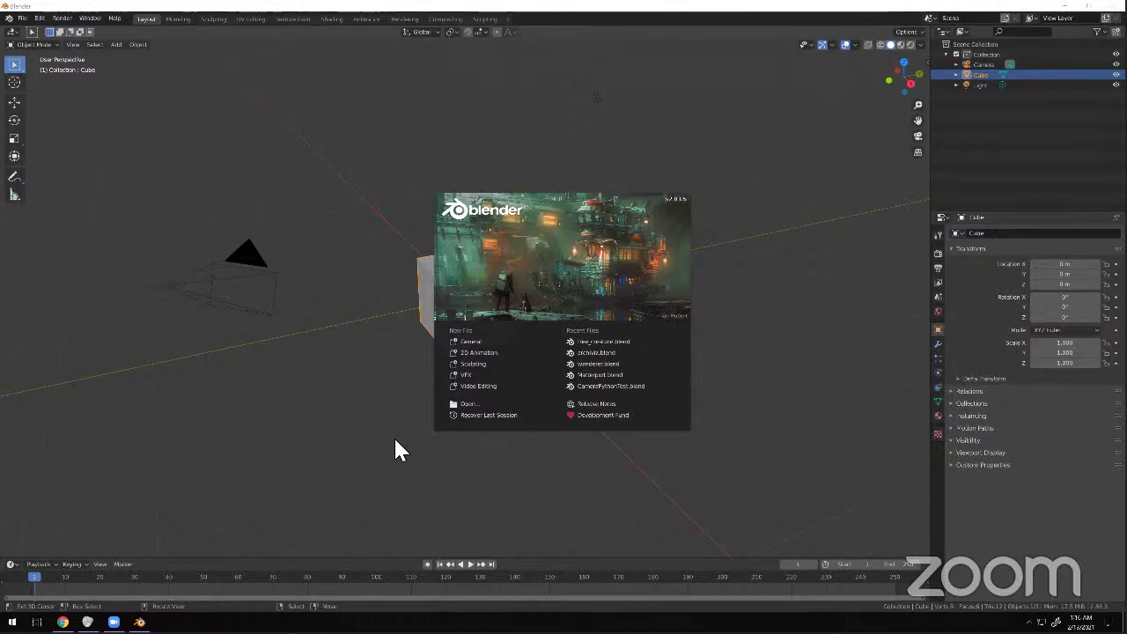
click(372, 407)
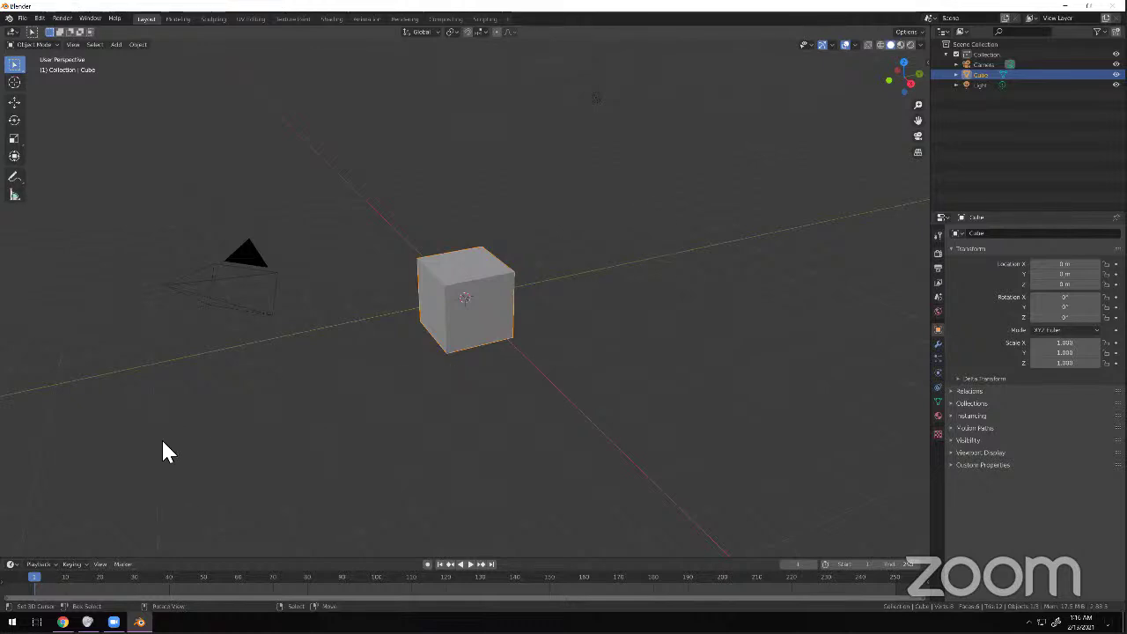
Deselect the default cube and place the 3D cursor at several spots in the scene, ending on the cube's side.
drag(88, 485, 294, 420)
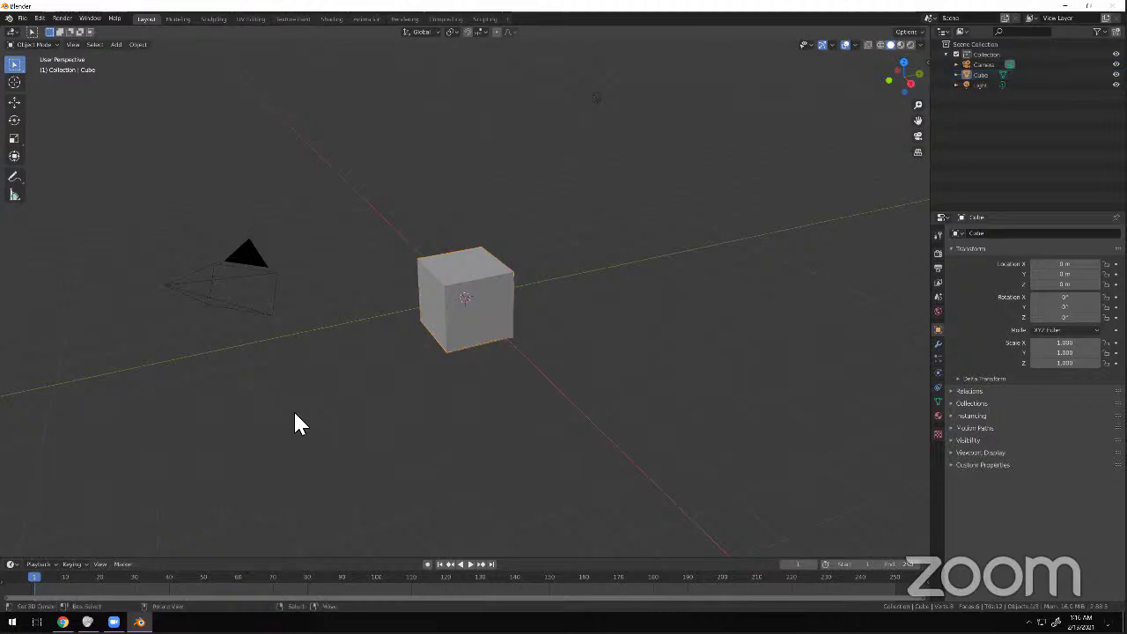
shift+right_click(582, 202)
shift+right_click(443, 193)
shift+right_click(350, 346)
shift+right_click(598, 224)
shift+right_click(292, 215)
shift+right_click(426, 310)
Switch the main viewport area to the Preferences editor and review the Interface, Navigation and Keymap settings.
click(16, 34)
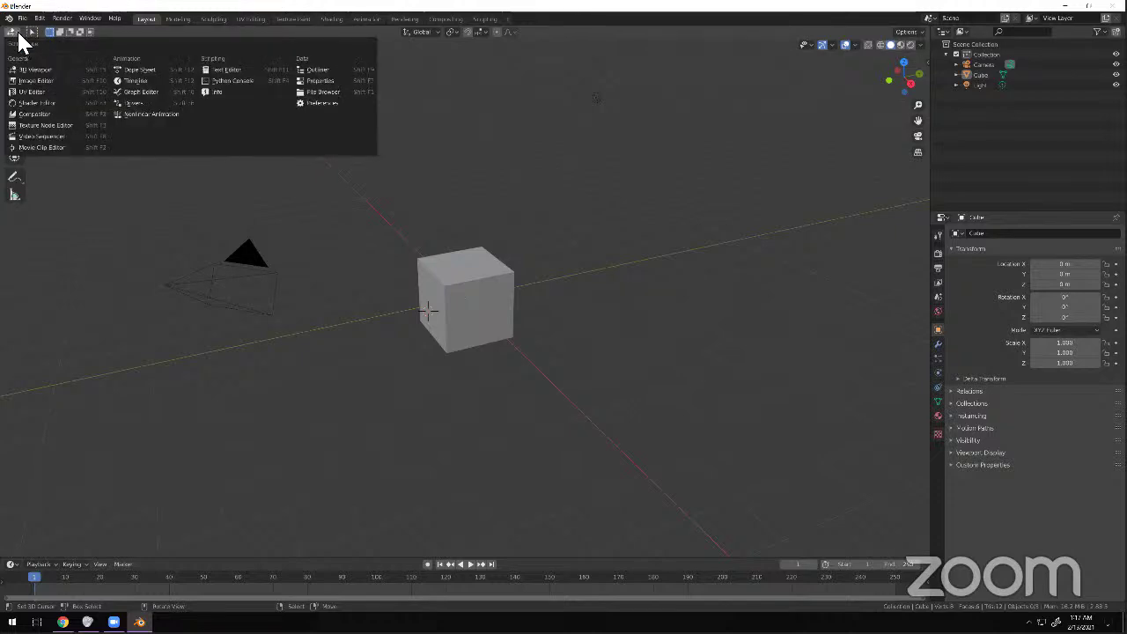
click(307, 103)
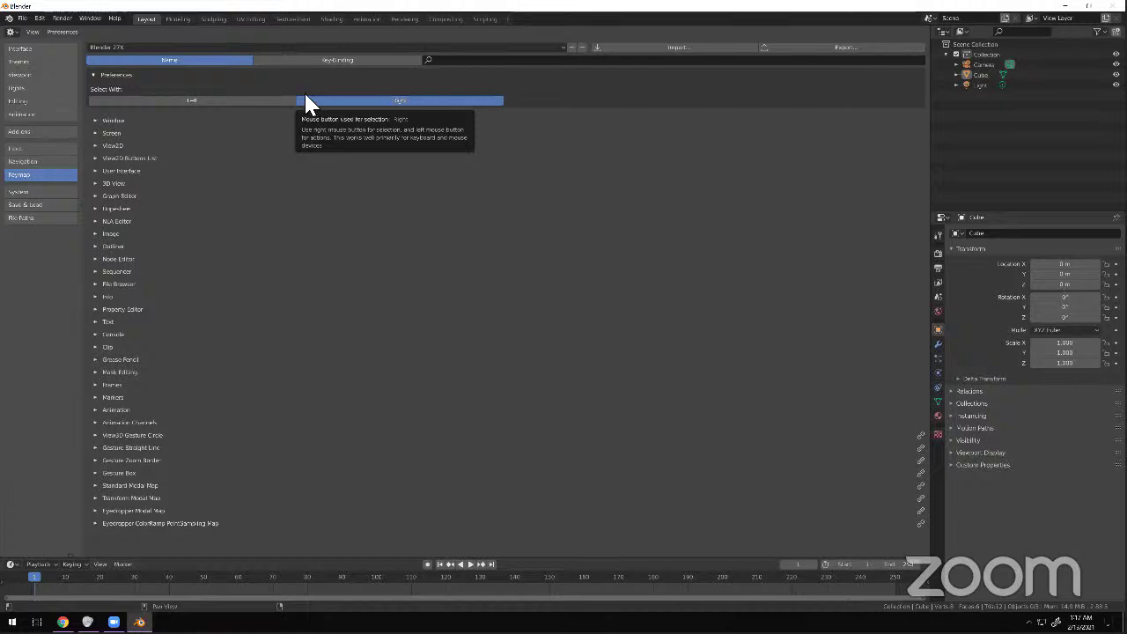
click(330, 59)
click(195, 59)
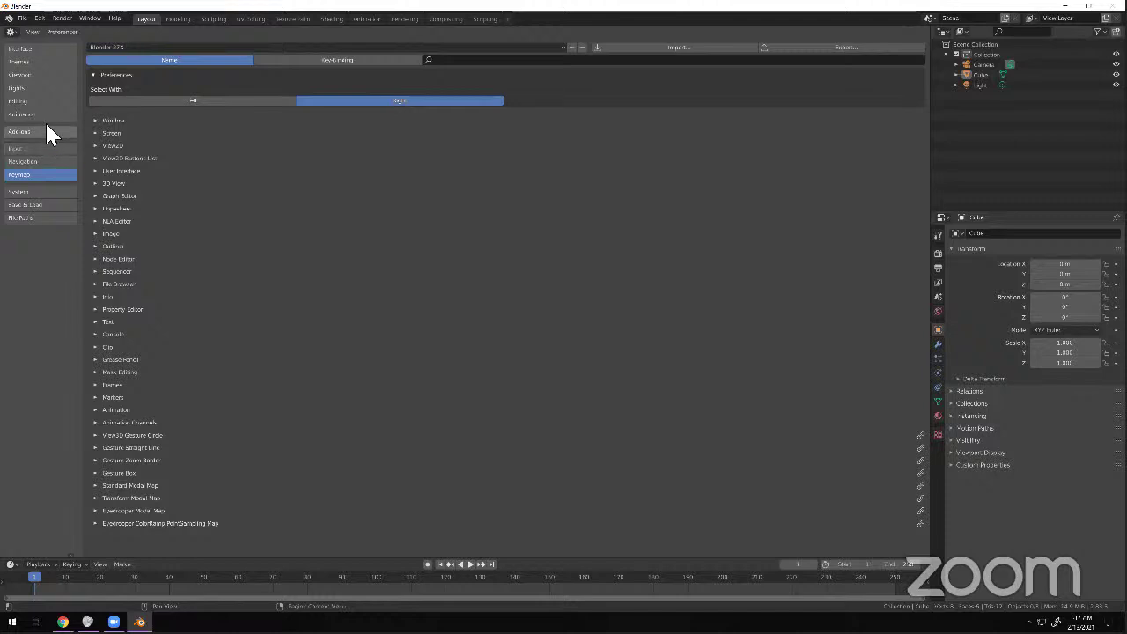
click(38, 49)
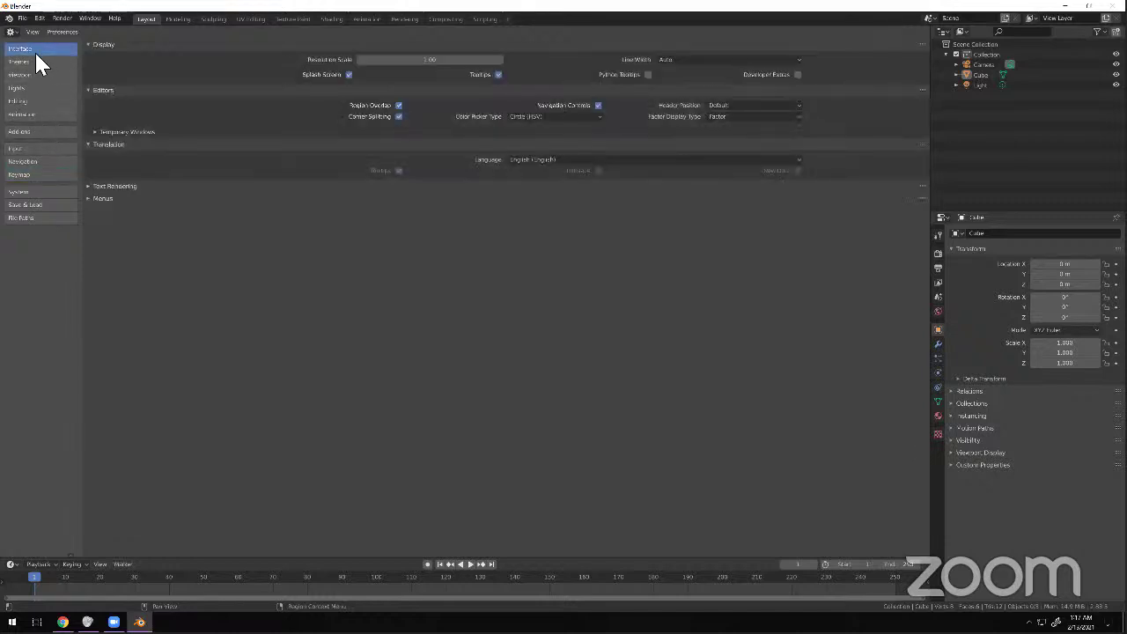
click(34, 167)
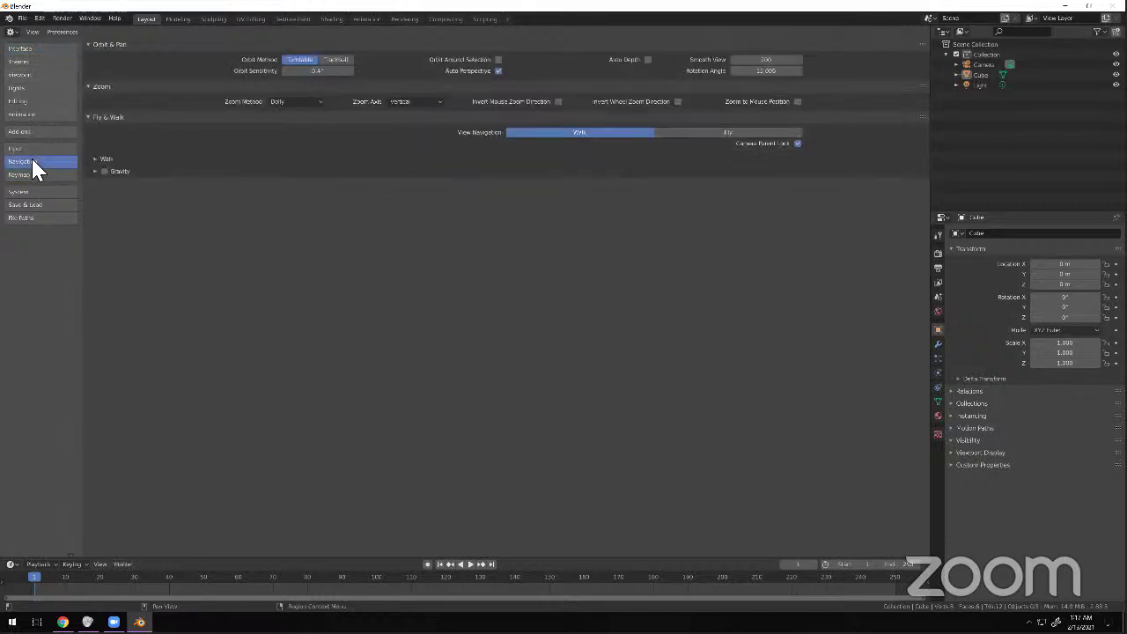
click(26, 176)
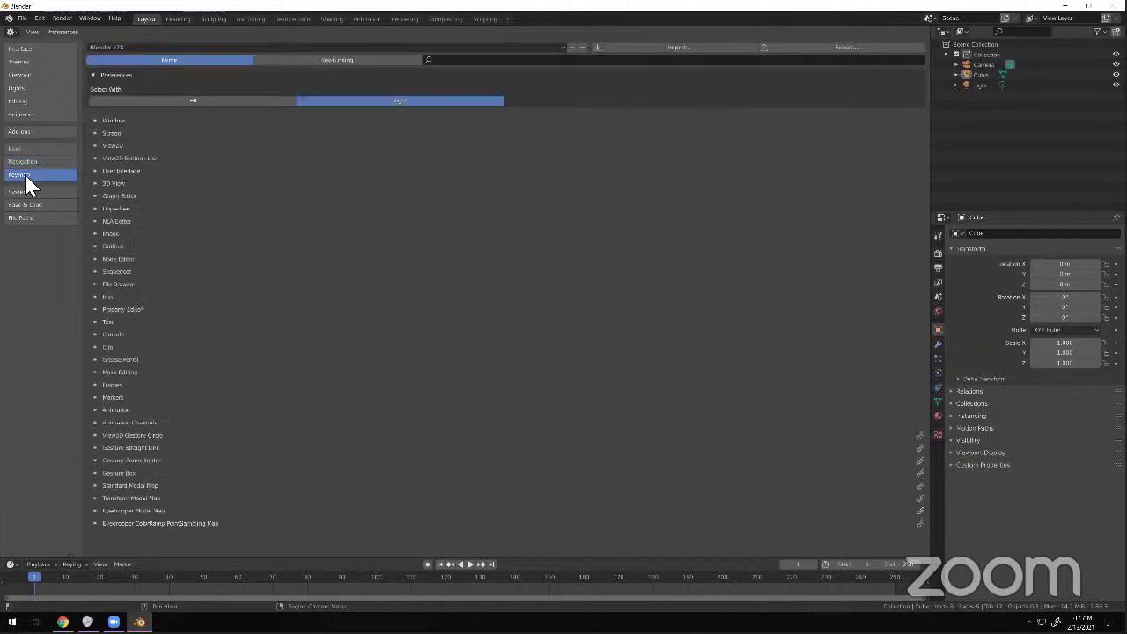
Try the Blender keymap preset and switch back to the Blender 27X preset.
click(115, 47)
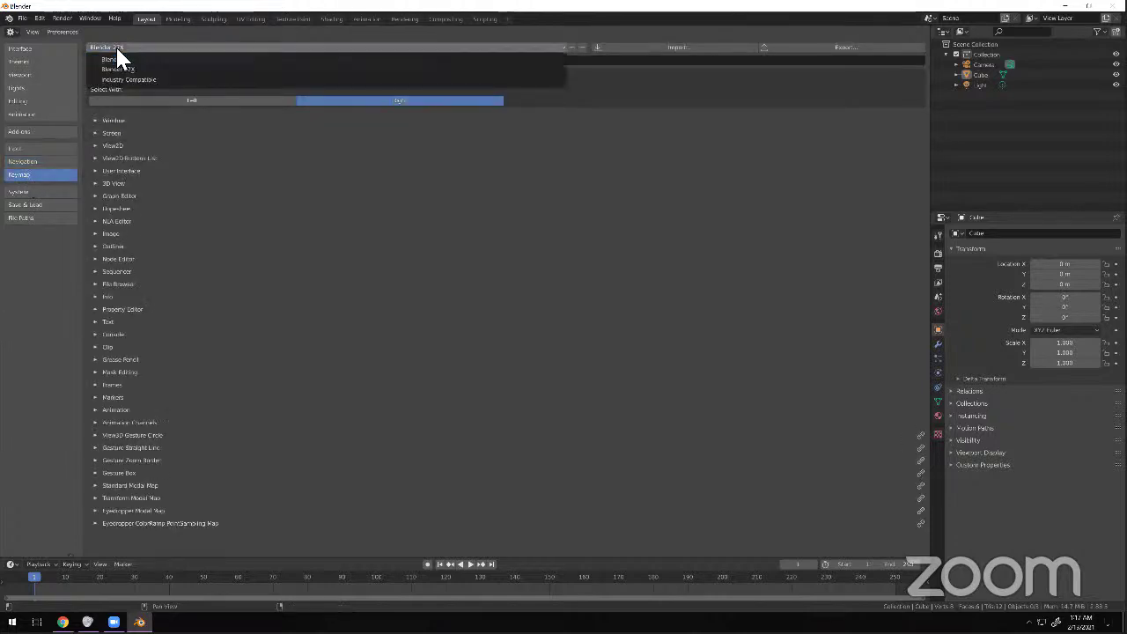
click(140, 58)
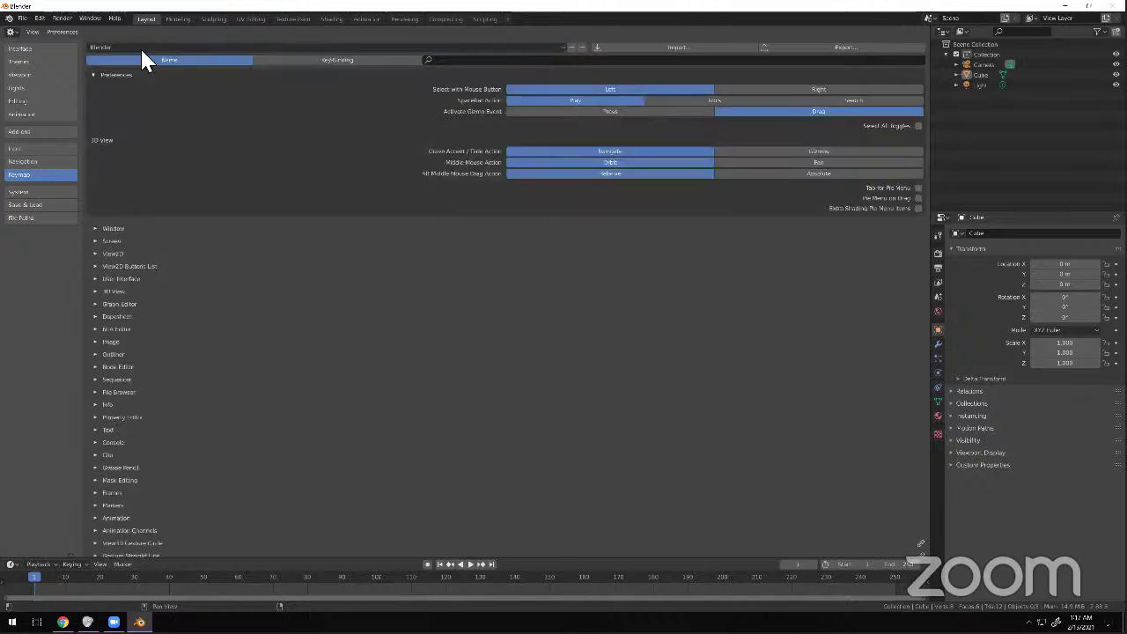
click(140, 47)
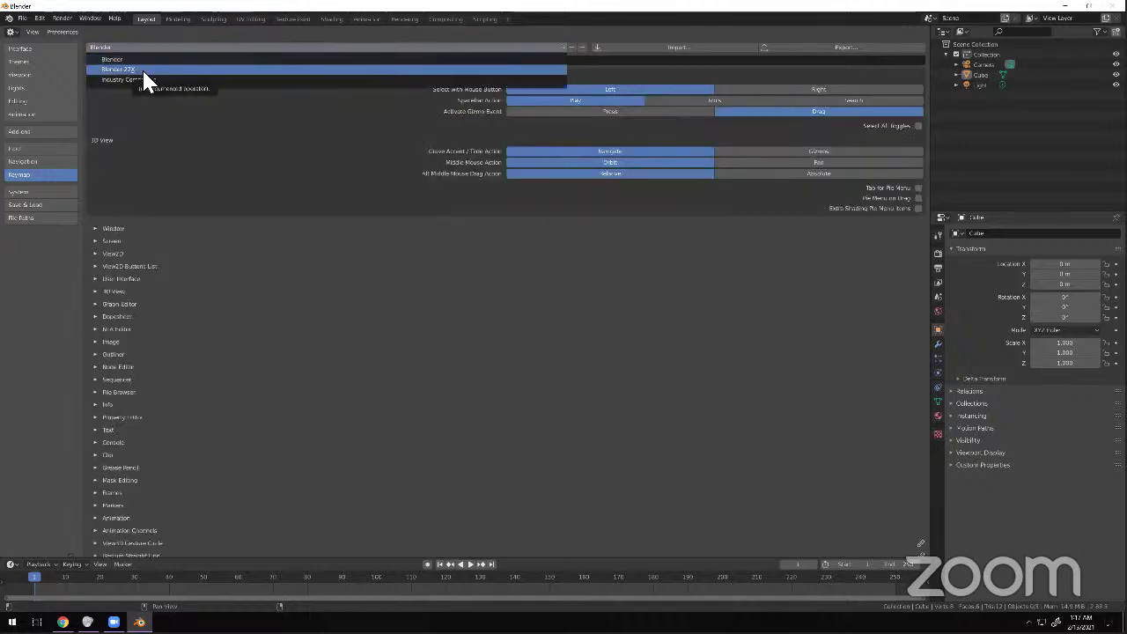
click(204, 70)
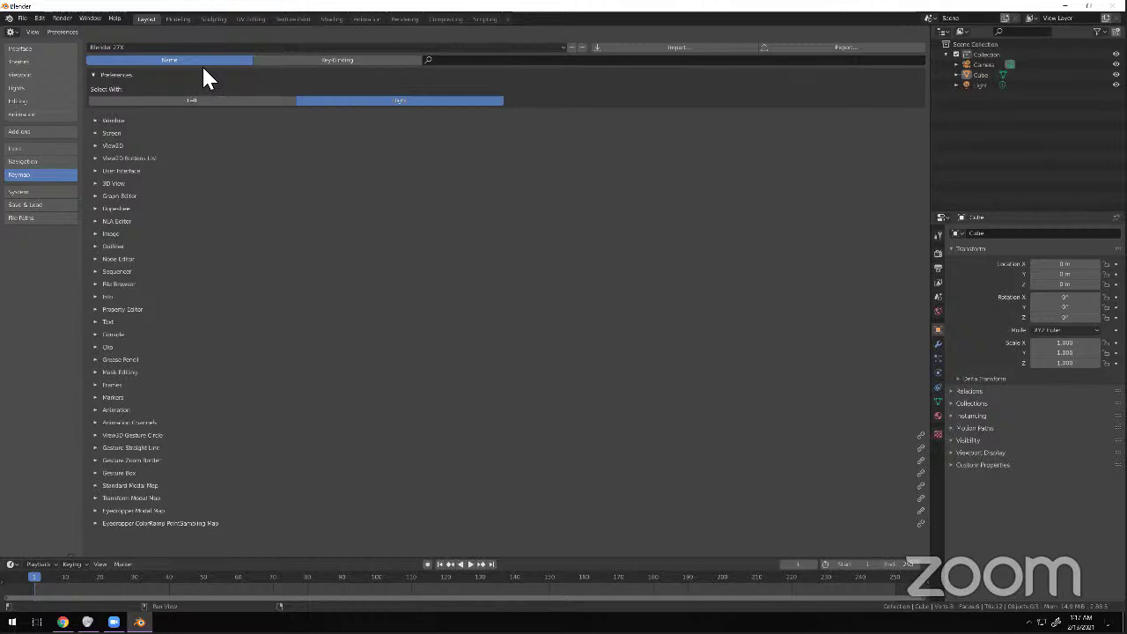
click(264, 48)
click(264, 47)
Return the main area to the 3D Viewport and start a new General file without saving the changes.
click(12, 33)
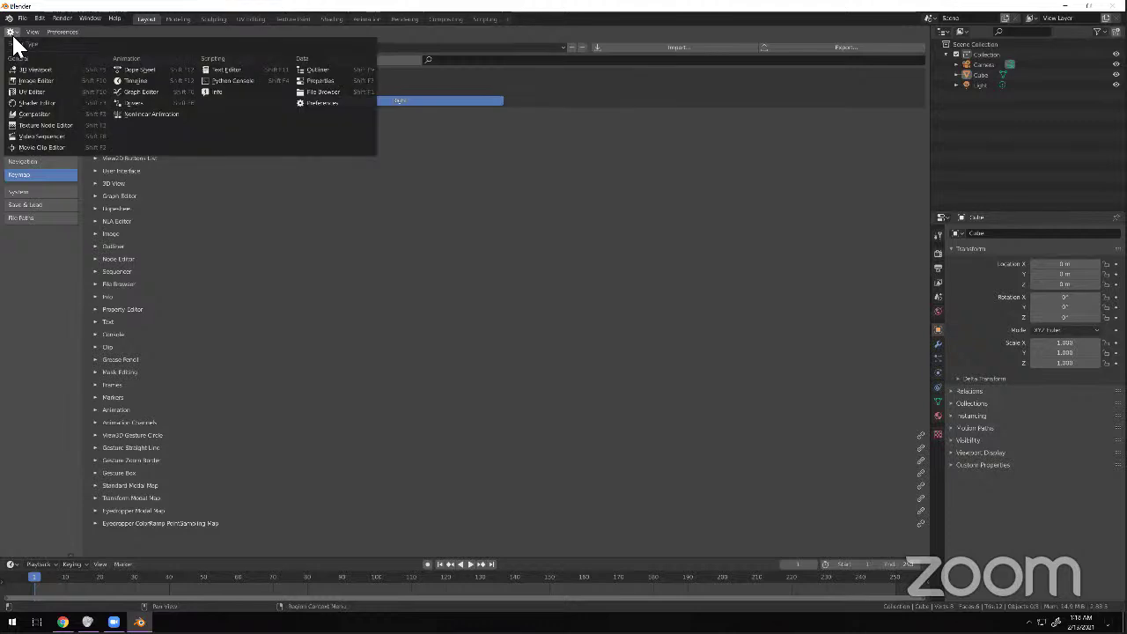
click(35, 70)
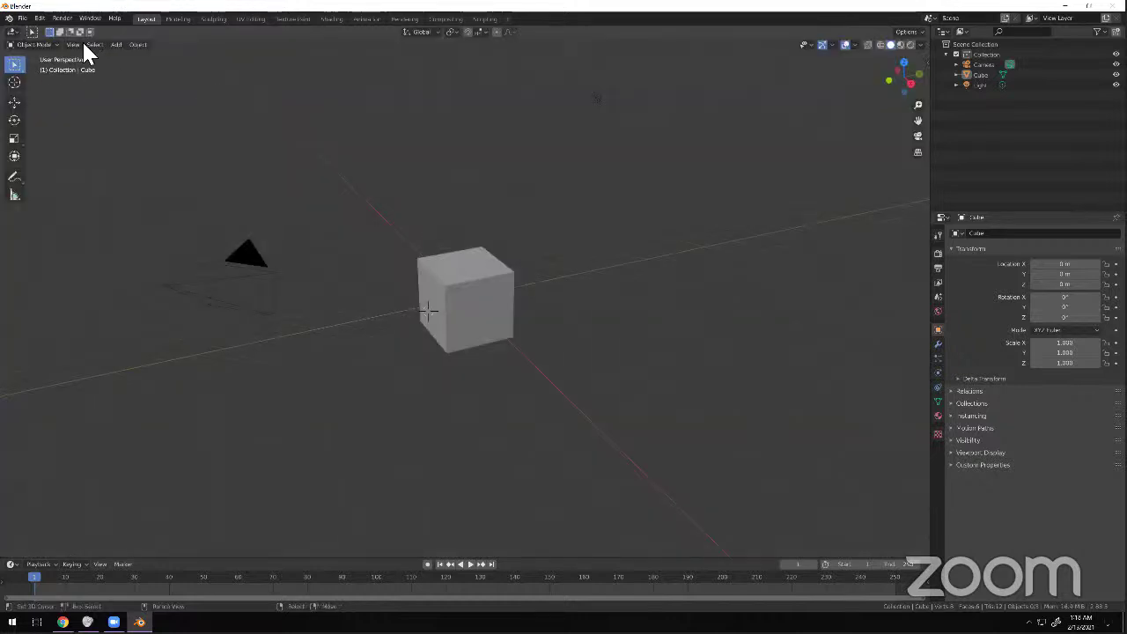
click(22, 17)
mouse_move(40, 30)
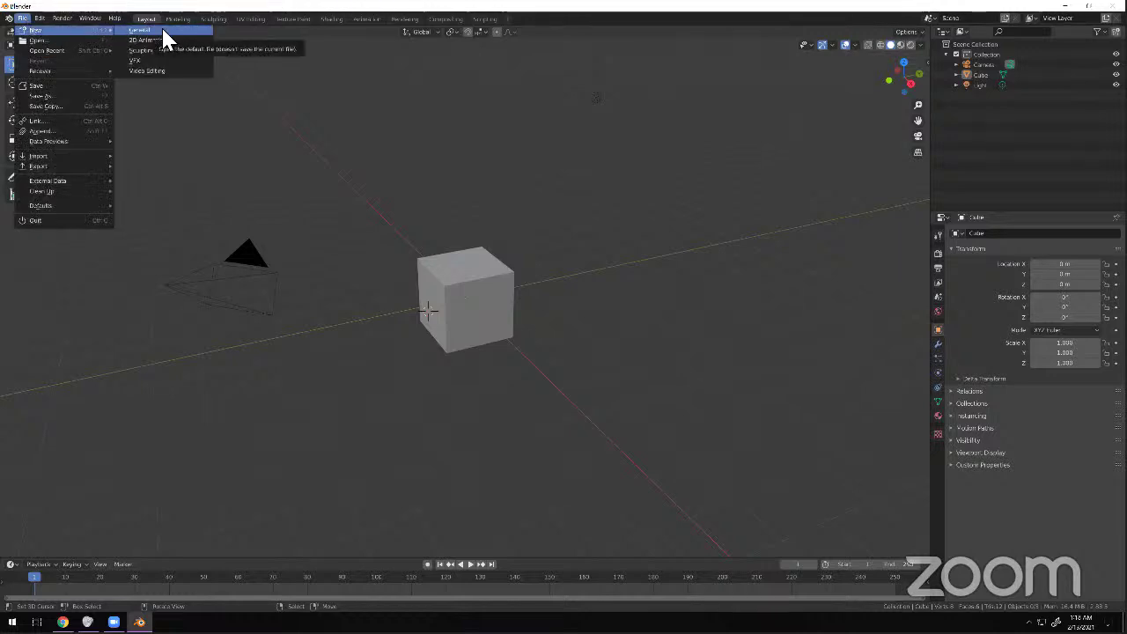
click(162, 30)
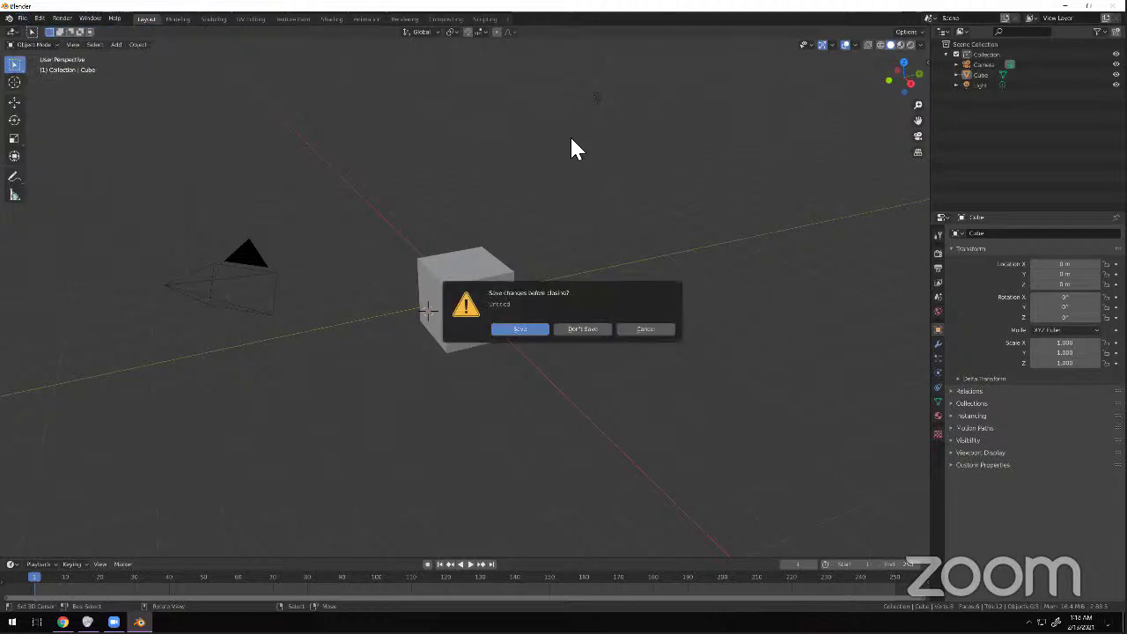
click(598, 326)
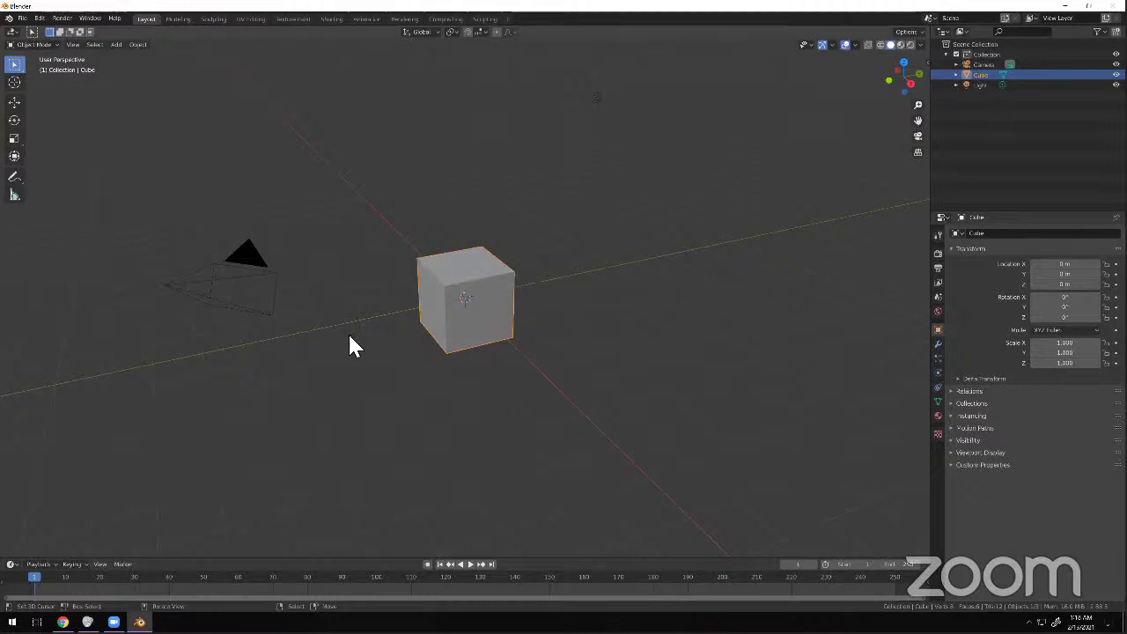
Select the camera and light in the viewport, and go through the camera, cube and light entries in the Outliner.
click(231, 279)
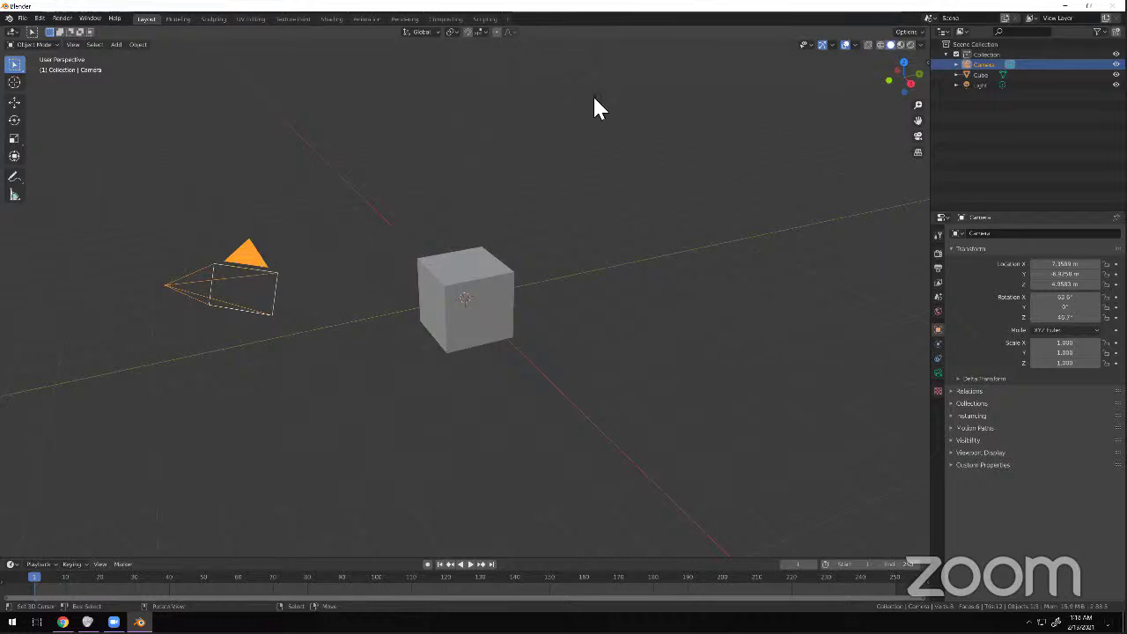
click(596, 97)
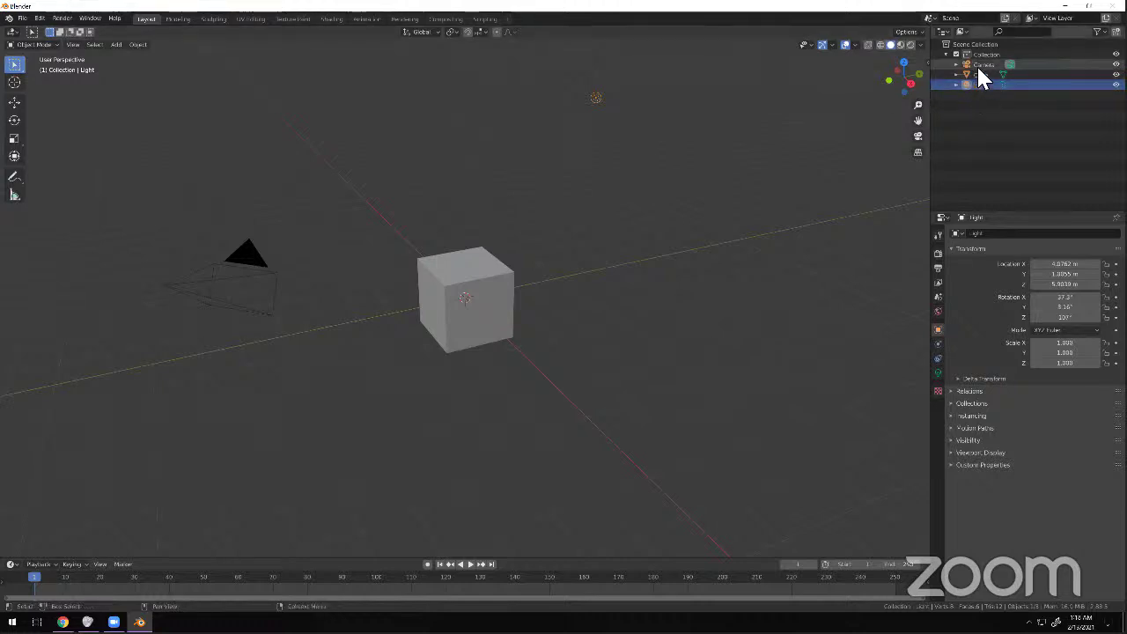
click(943, 32)
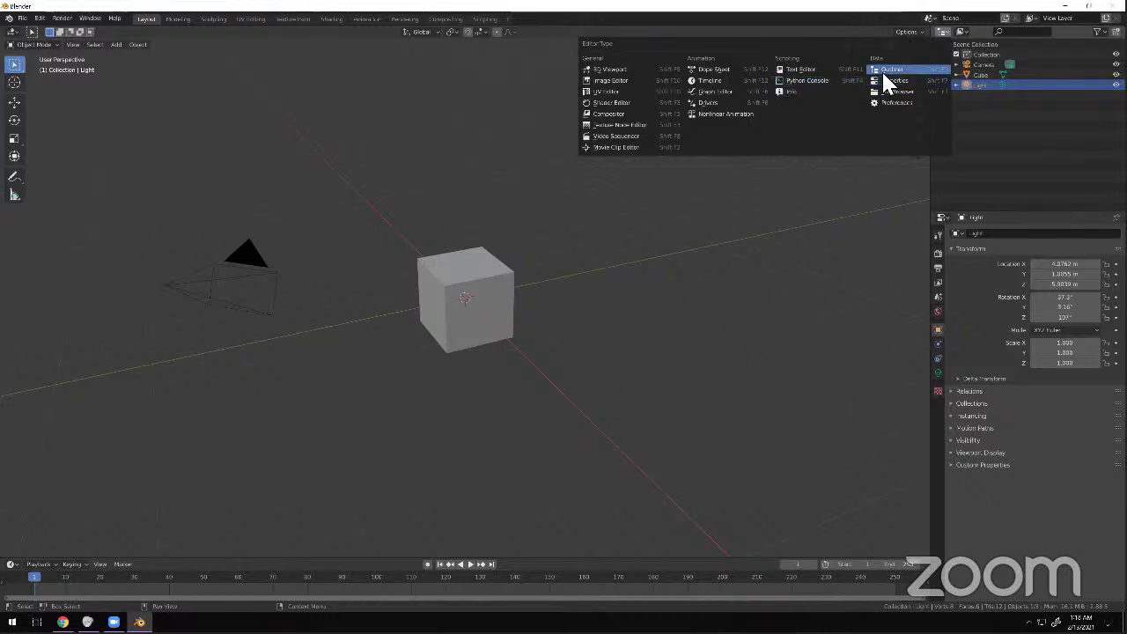
click(968, 69)
click(972, 72)
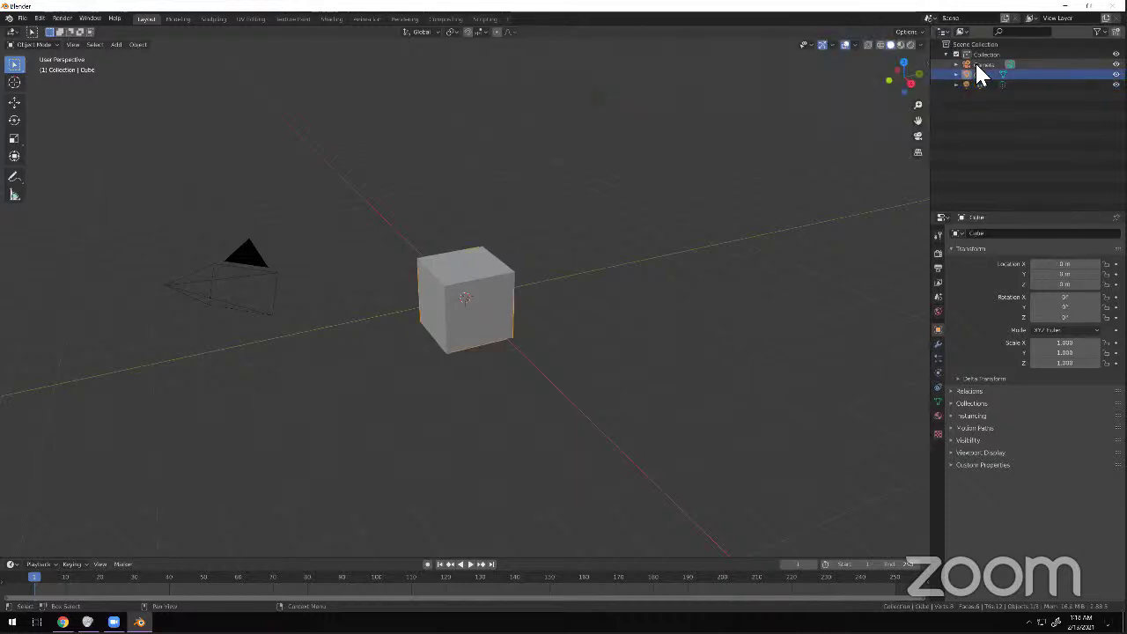
click(977, 63)
click(977, 55)
click(978, 65)
click(979, 76)
click(978, 84)
click(979, 75)
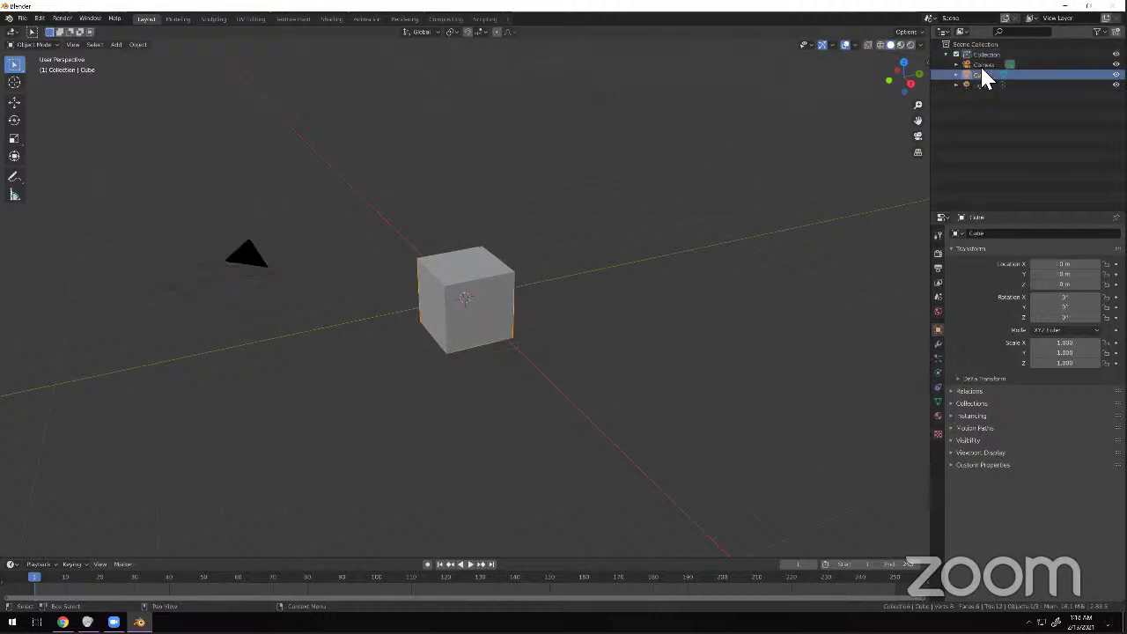
click(981, 64)
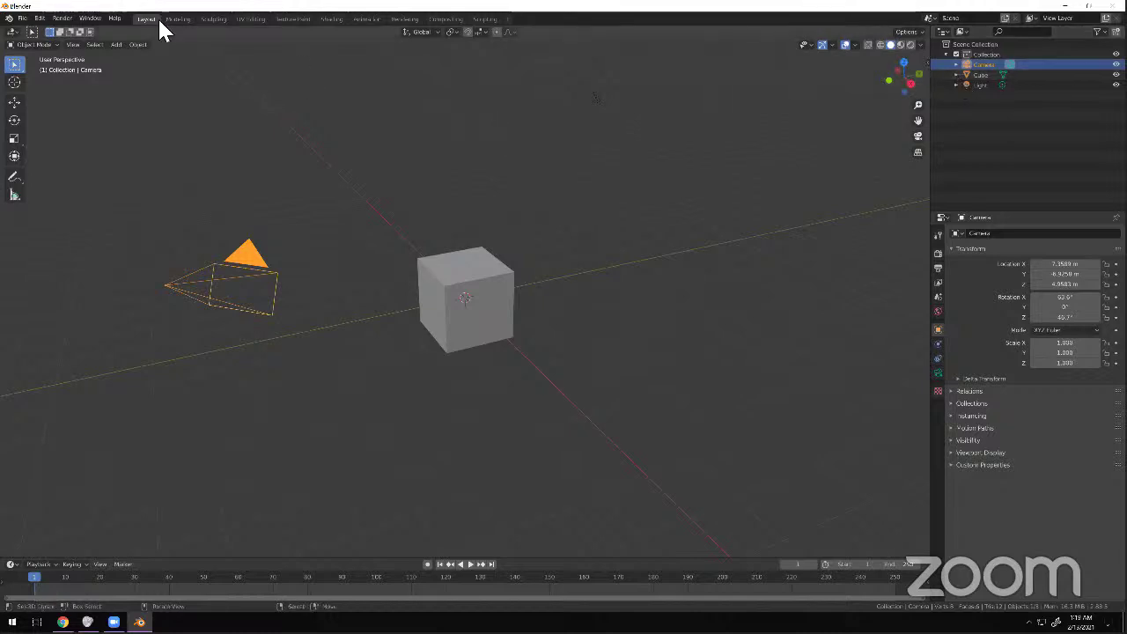
Quit Blender without saving the changes and launch it again.
click(22, 19)
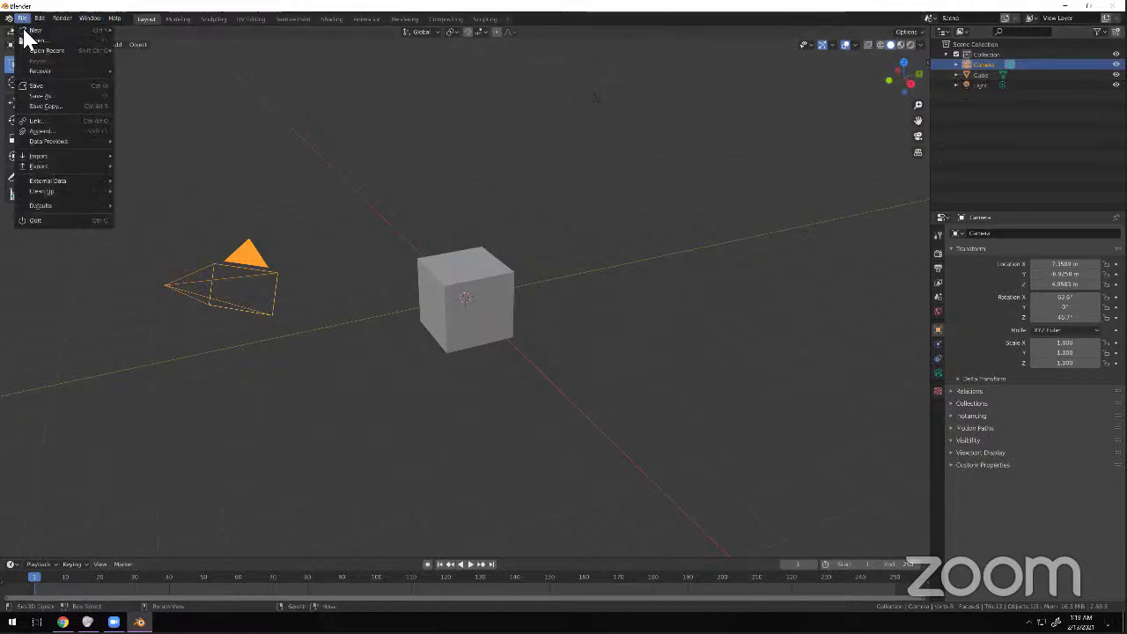
click(1113, 6)
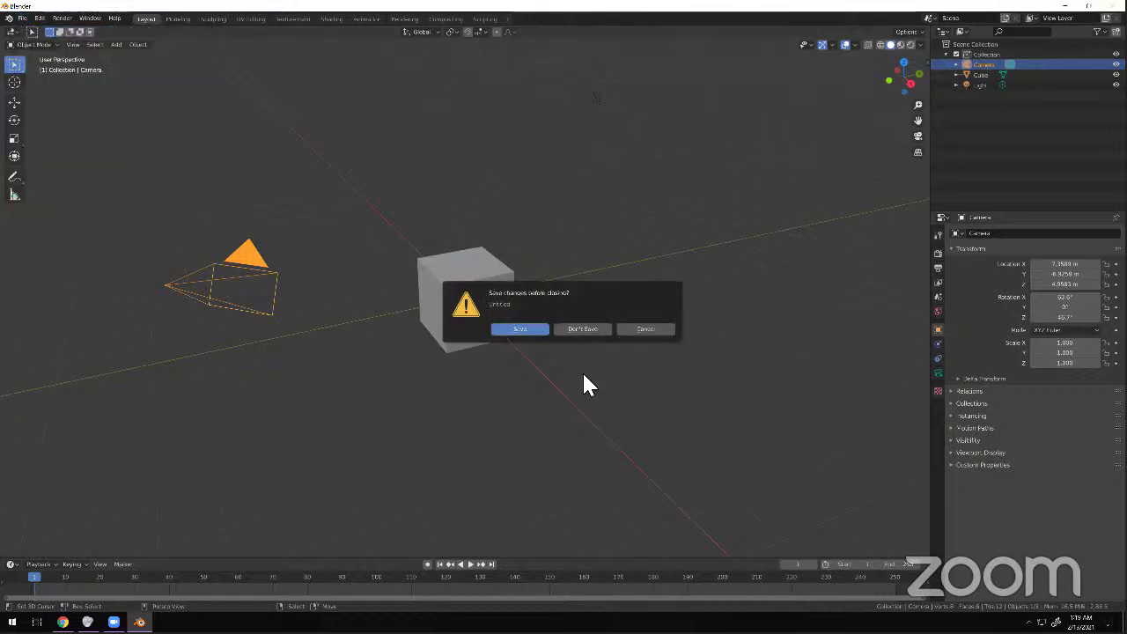
click(597, 327)
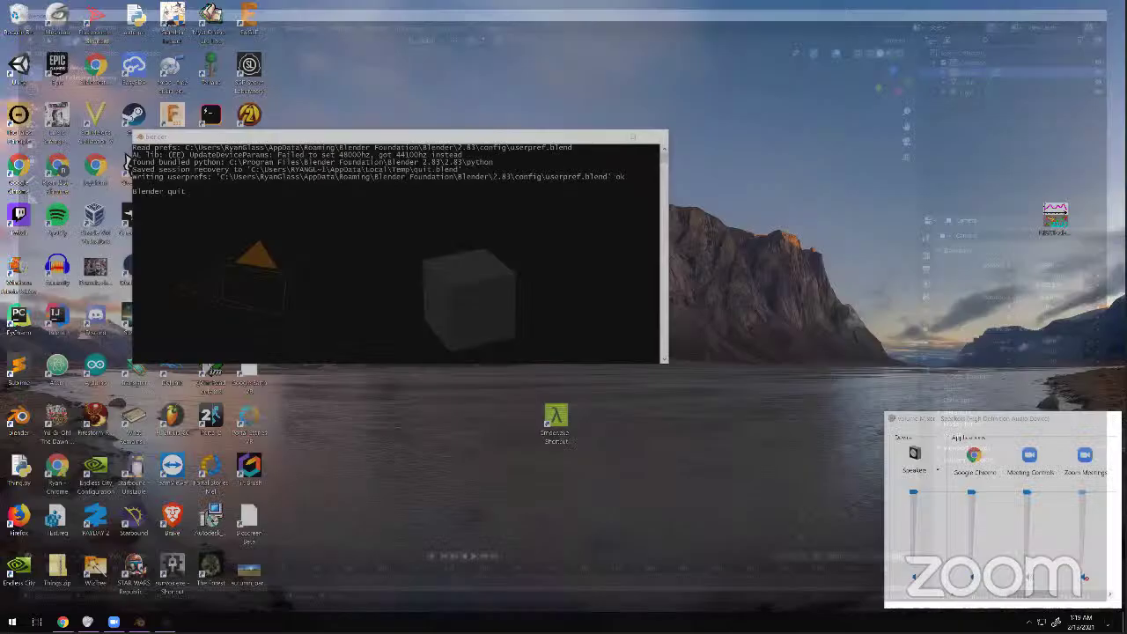
key(Return)
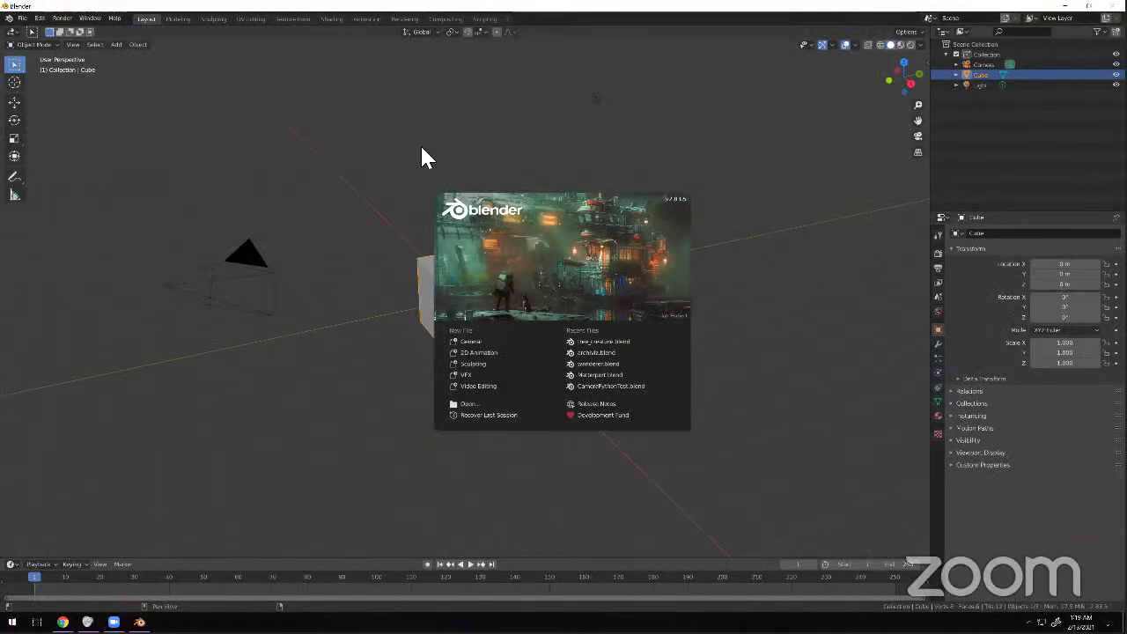
Dismiss the splash screen and switch the main viewport area to the Preferences editor.
click(12, 35)
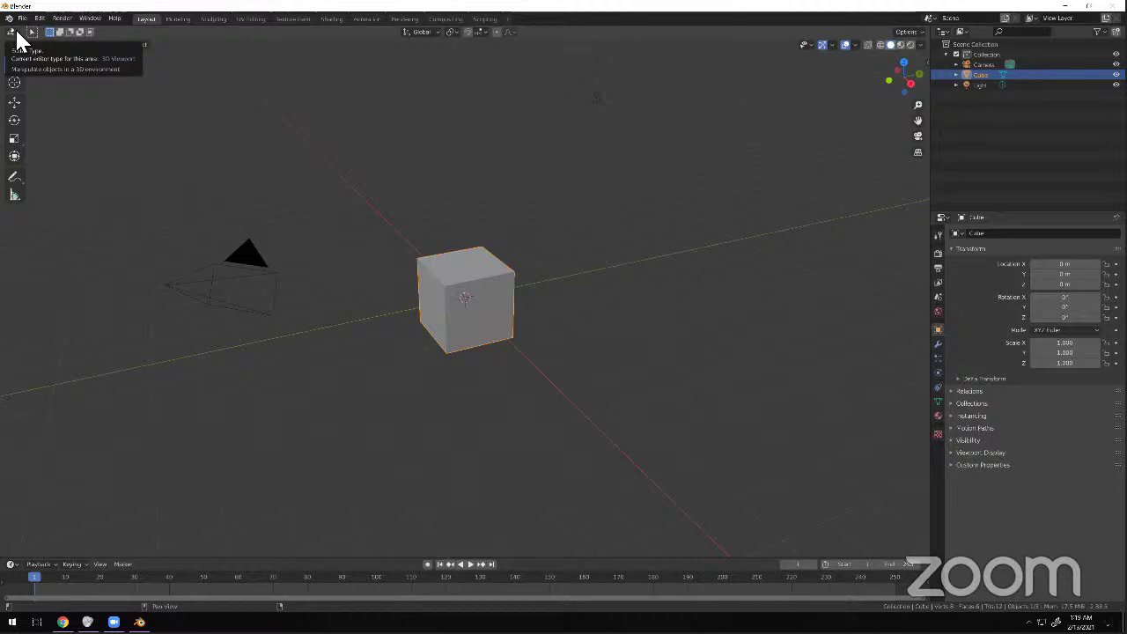
click(16, 34)
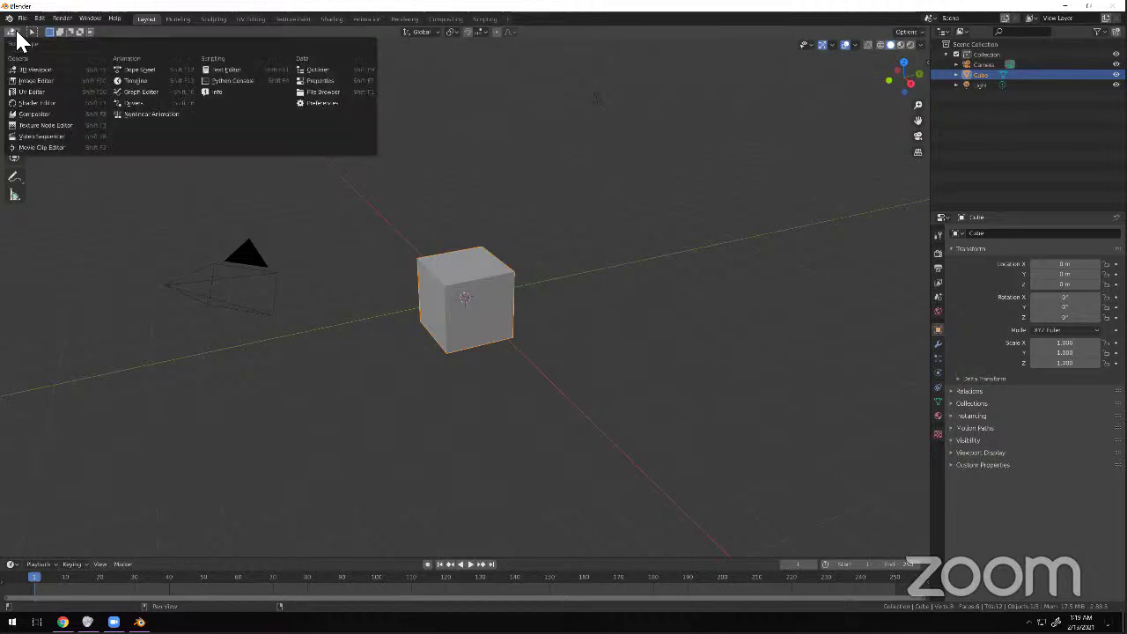
click(304, 106)
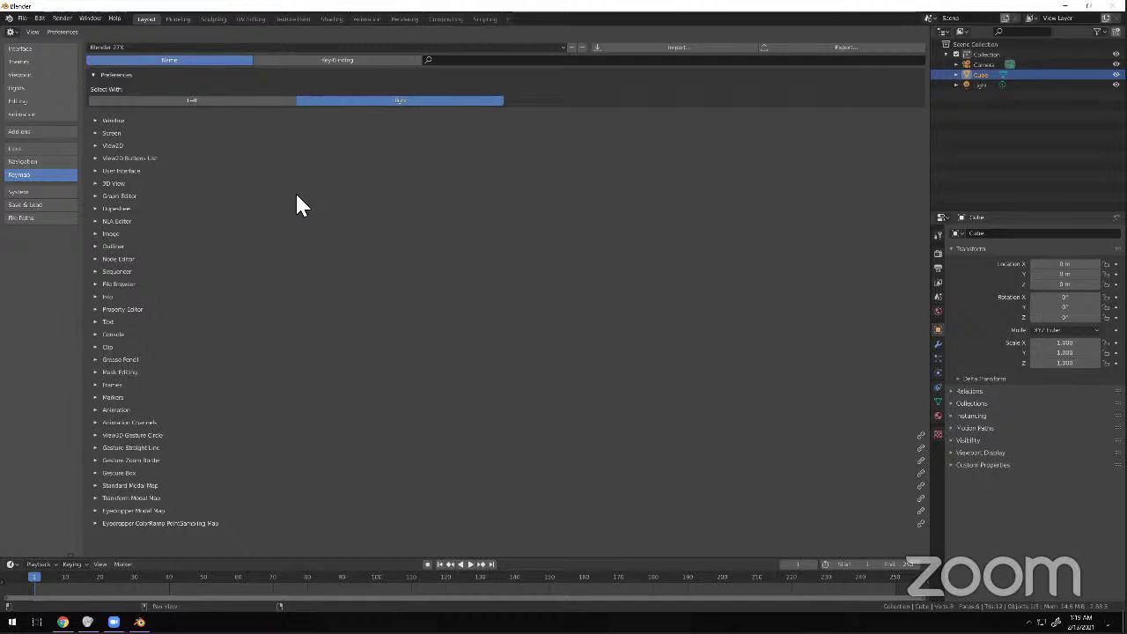
Switch the keymap preset to Blender for comparison and set it back to Blender 27X.
click(143, 46)
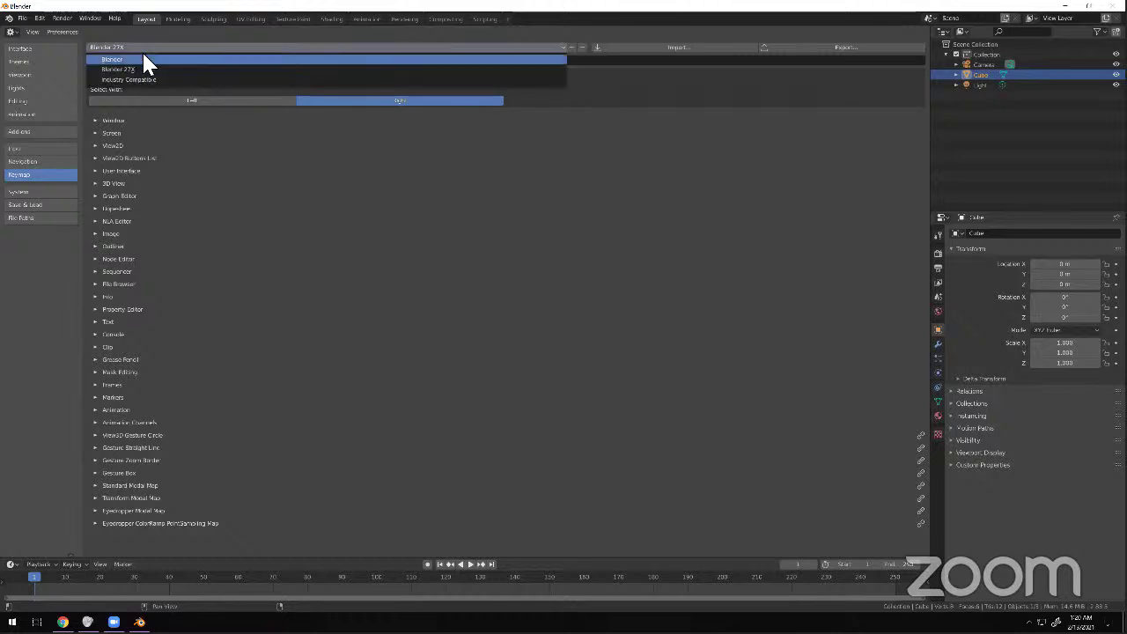
click(142, 50)
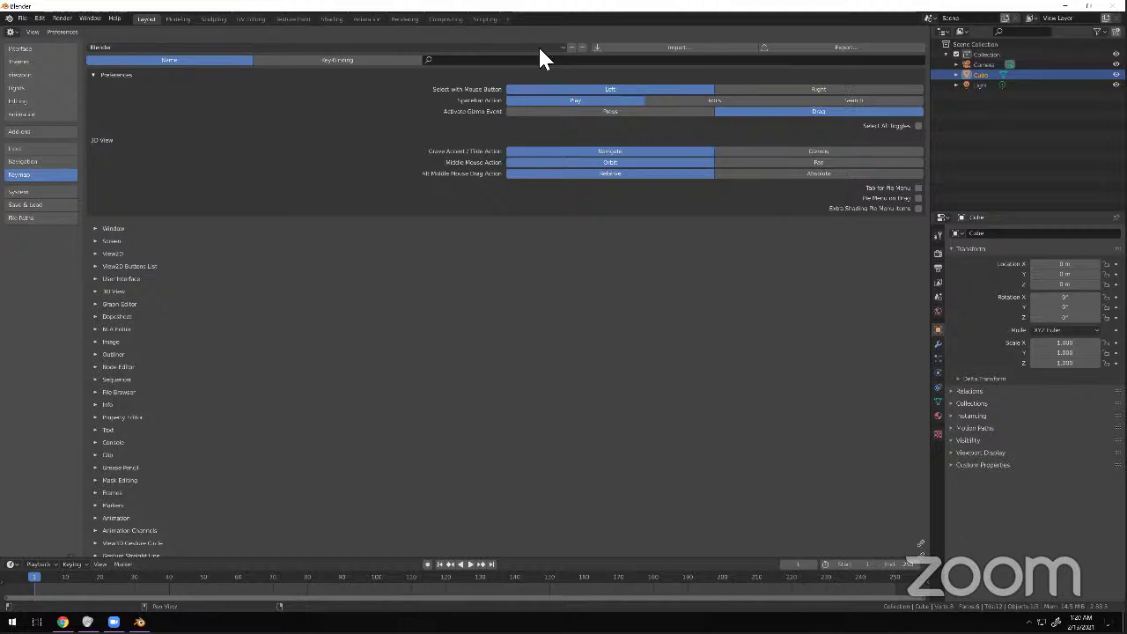
click(561, 49)
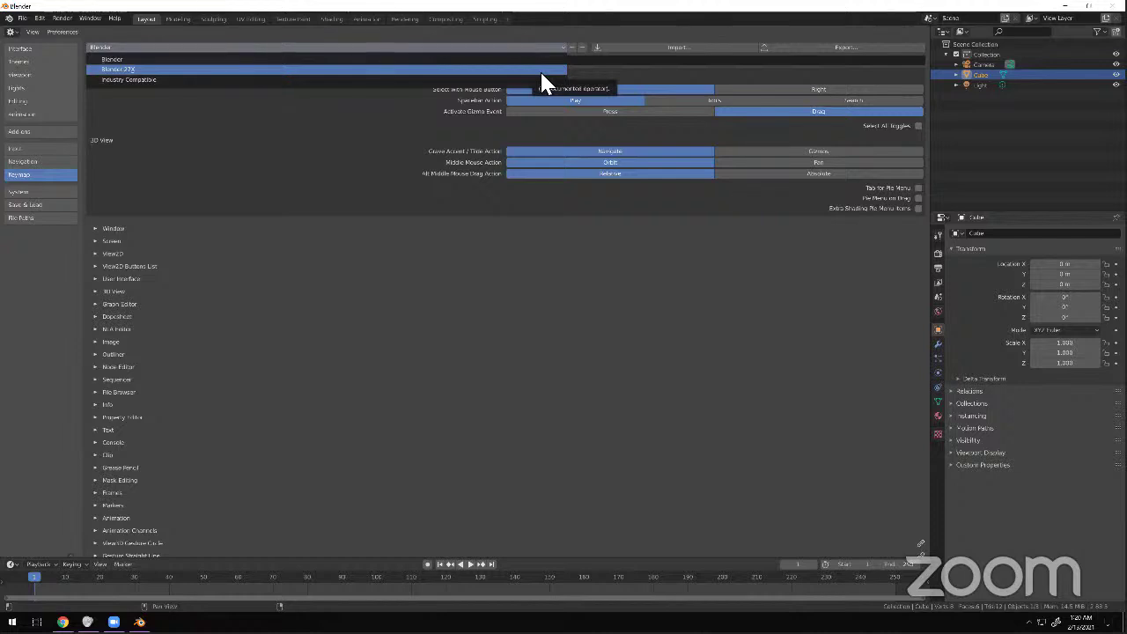
click(542, 74)
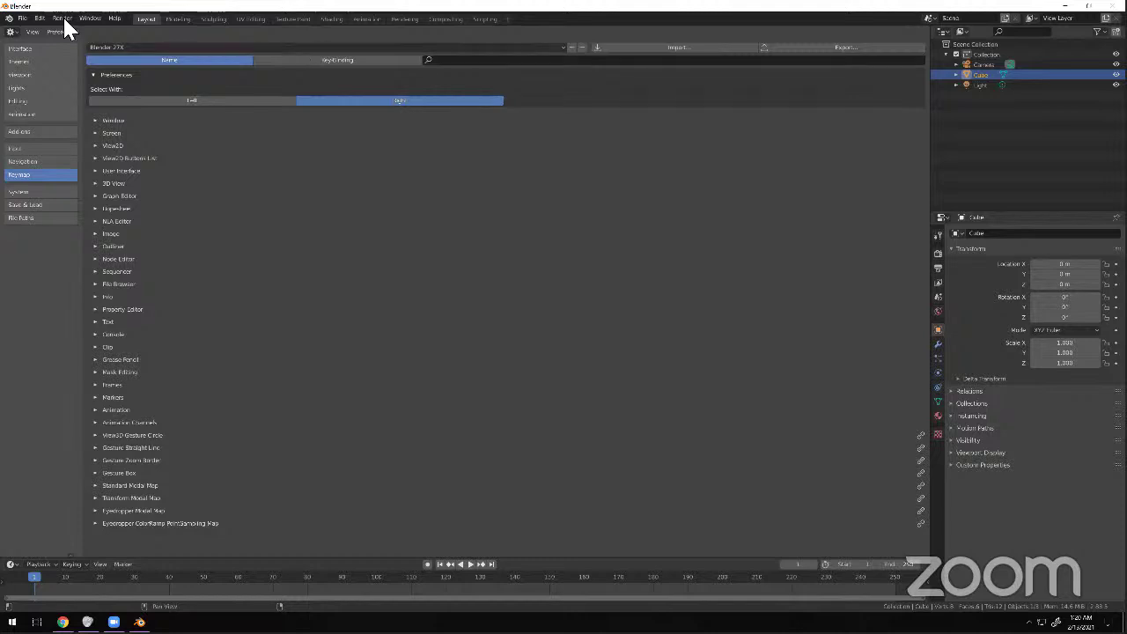
Start a new General file so the main area shows the default scene.
click(26, 19)
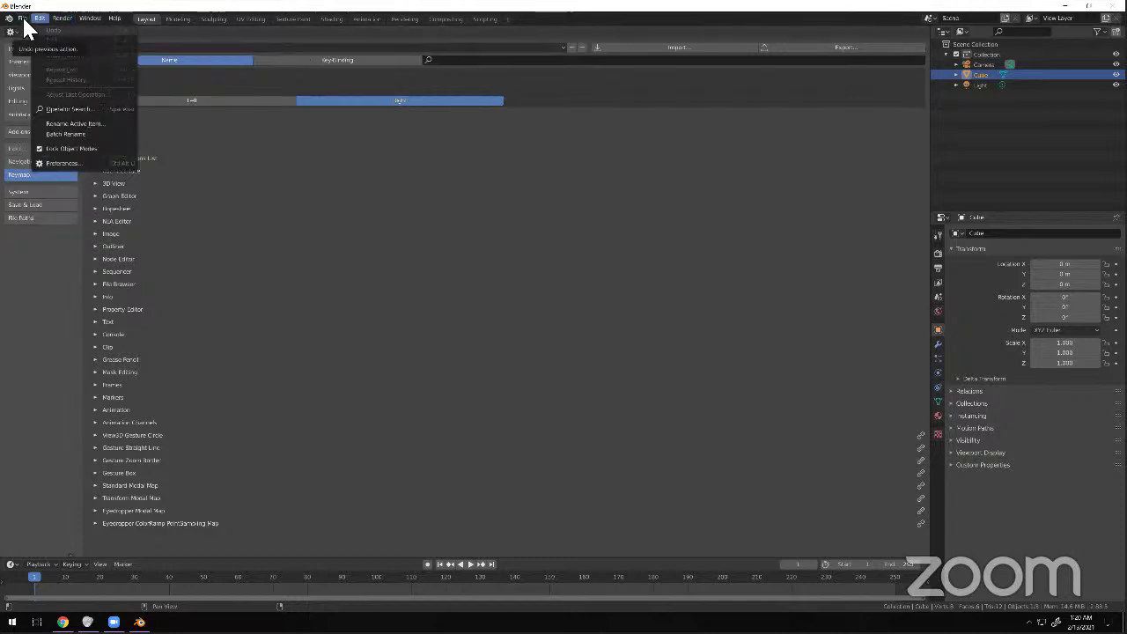
click(27, 17)
click(39, 18)
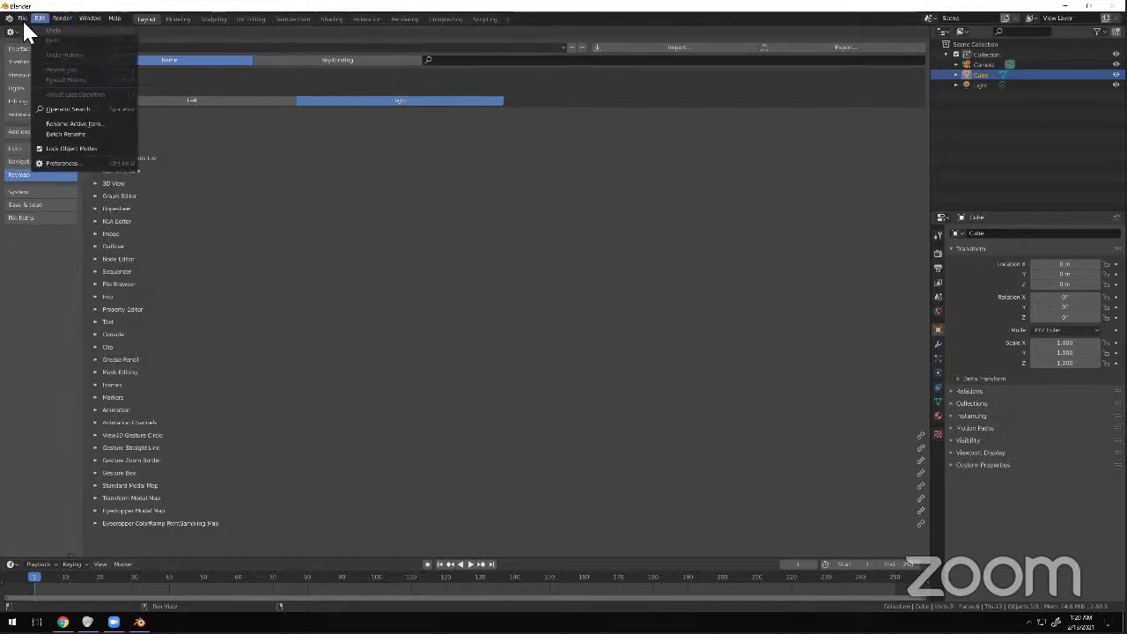
click(23, 22)
click(23, 18)
mouse_move(36, 30)
click(199, 30)
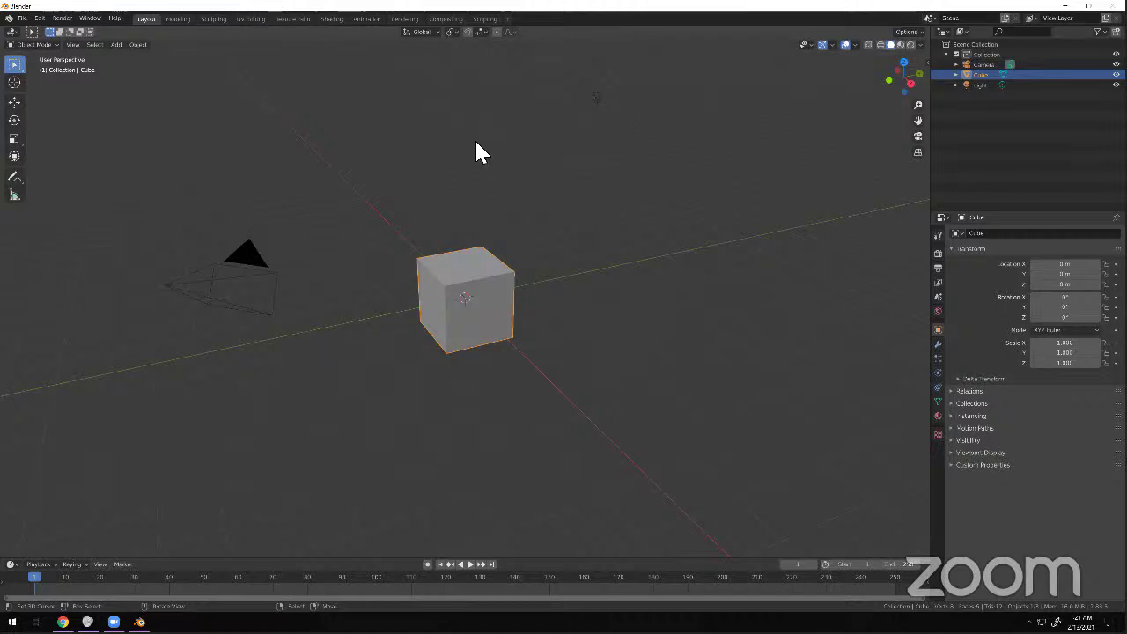
Select the light, cube and camera in turn in the 3D Viewport, finishing with the light selected.
click(594, 108)
click(445, 352)
click(234, 291)
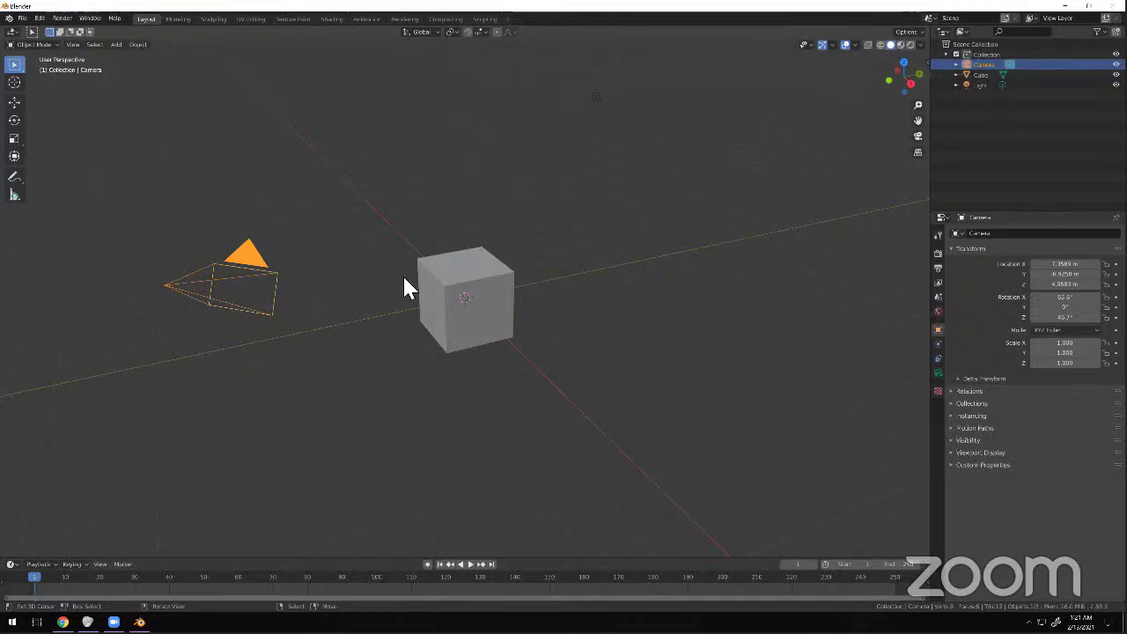
click(442, 286)
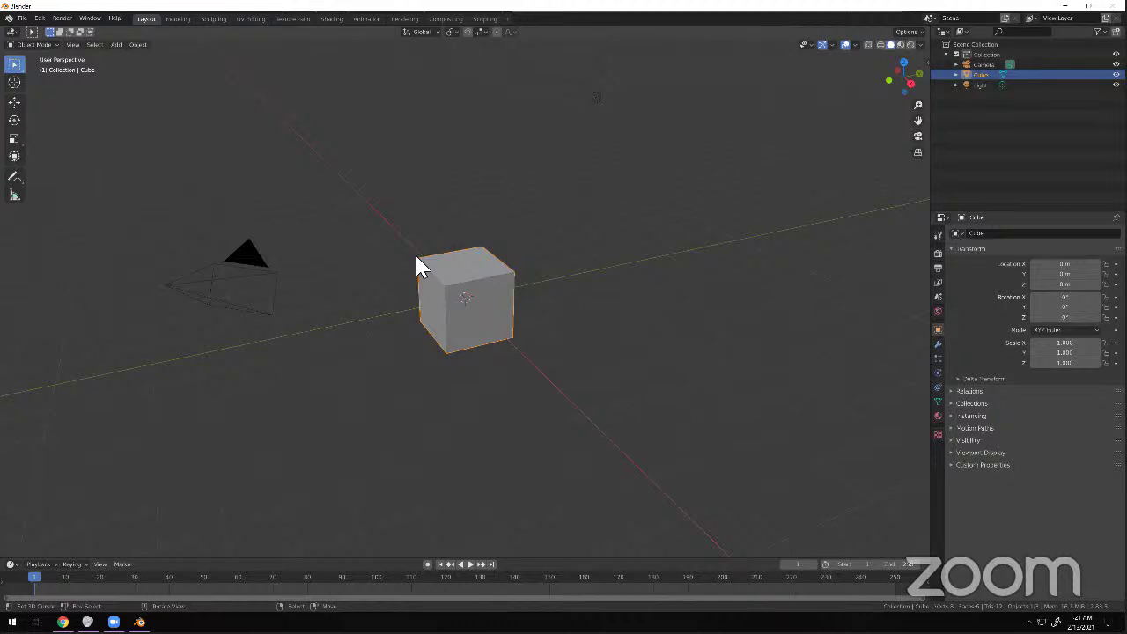
shift+click(598, 103)
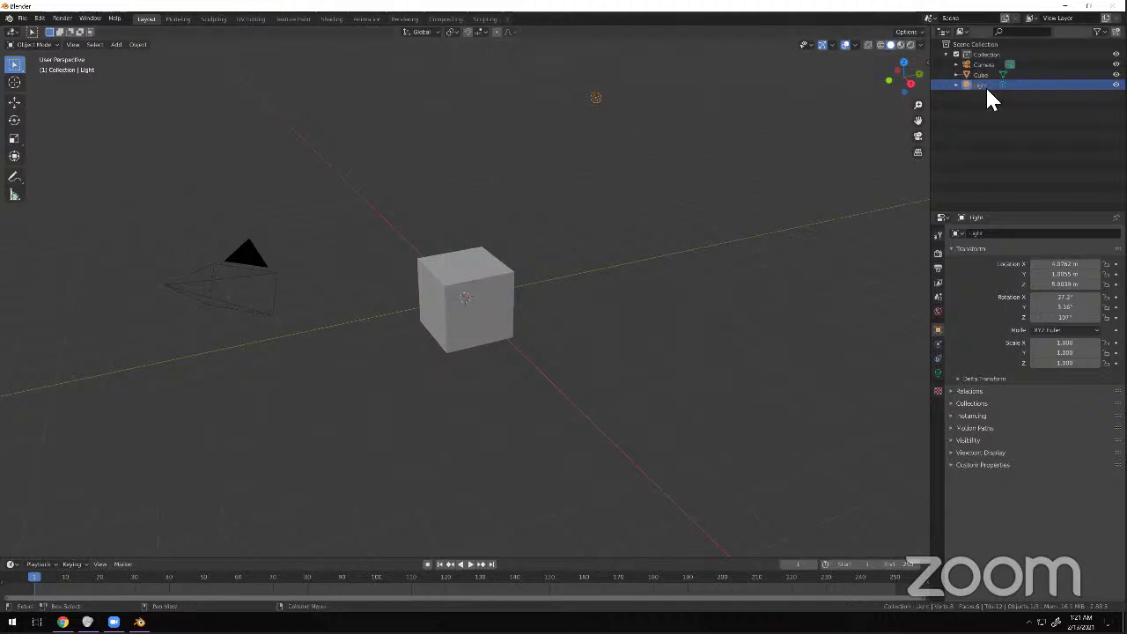
Switch the Outliner area through the Preferences, 3D Viewport and Graph Editor types and return it to the Outliner.
click(944, 31)
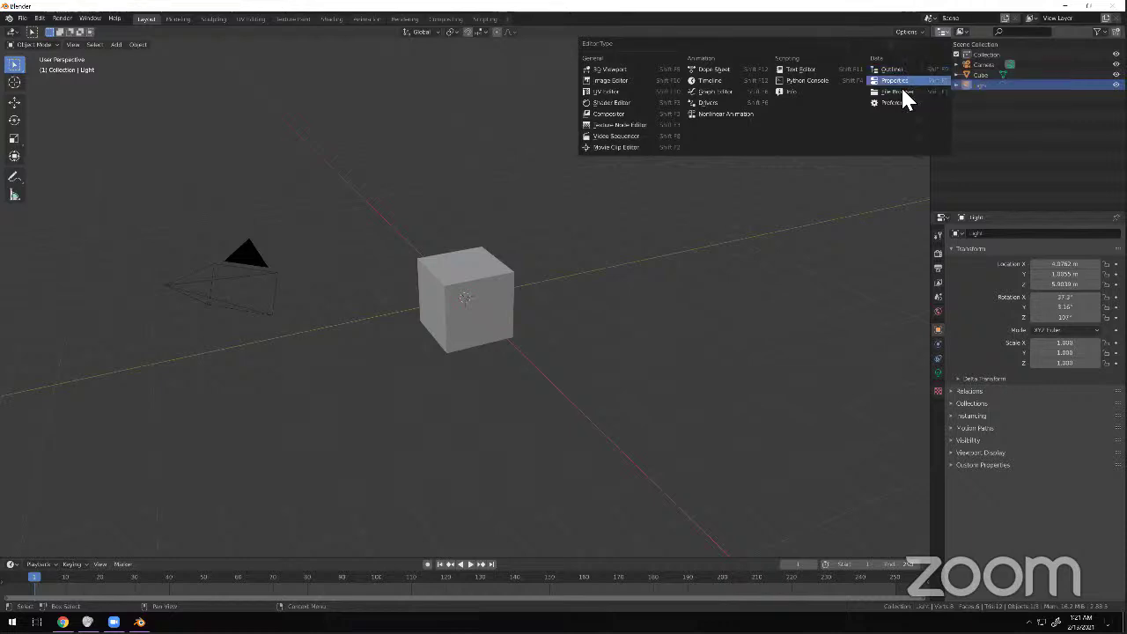
click(897, 102)
click(944, 33)
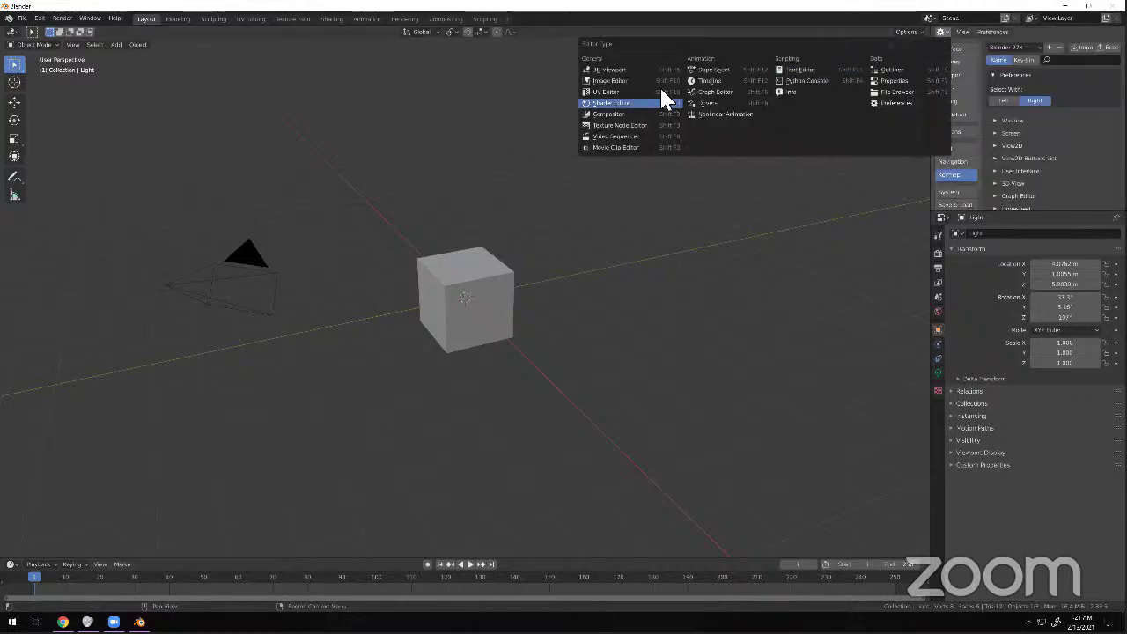
click(644, 70)
click(943, 31)
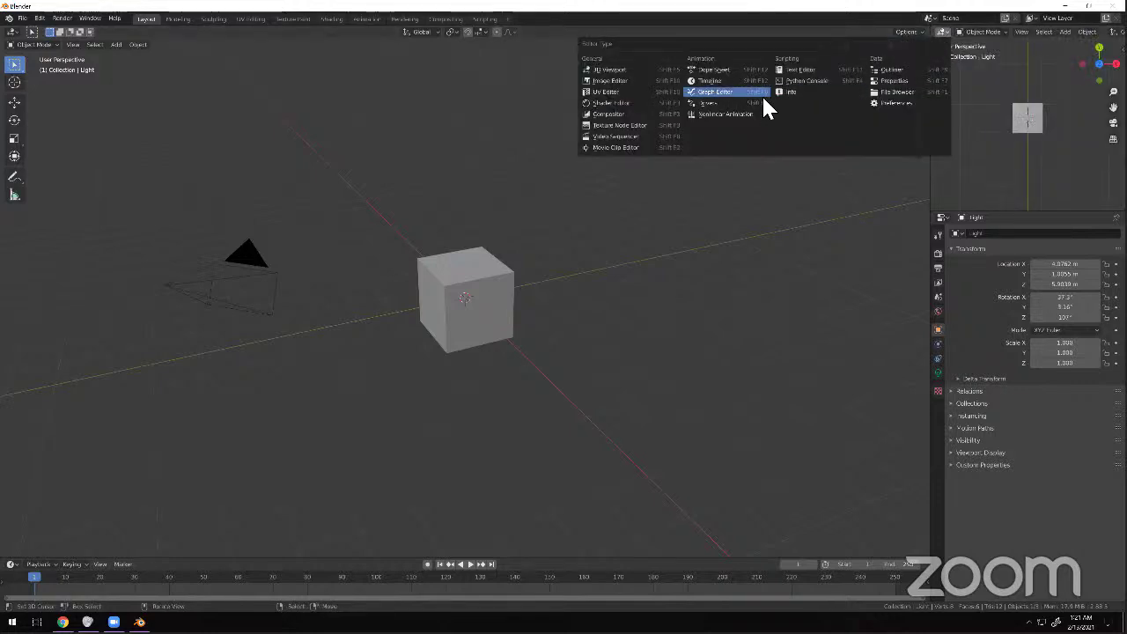
click(715, 91)
click(943, 31)
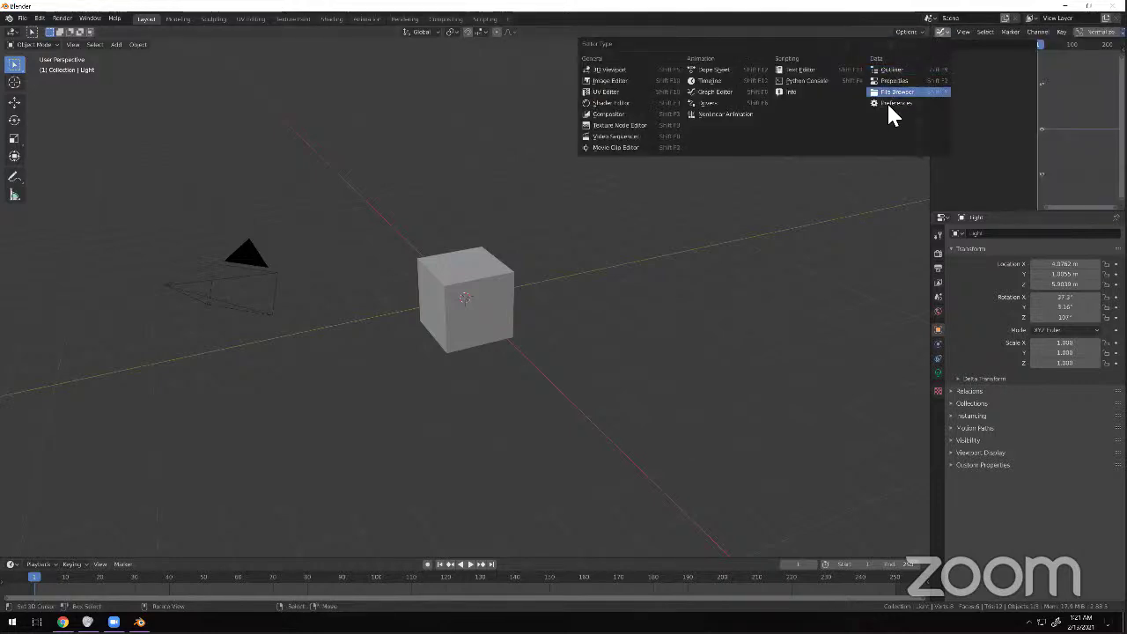
click(885, 69)
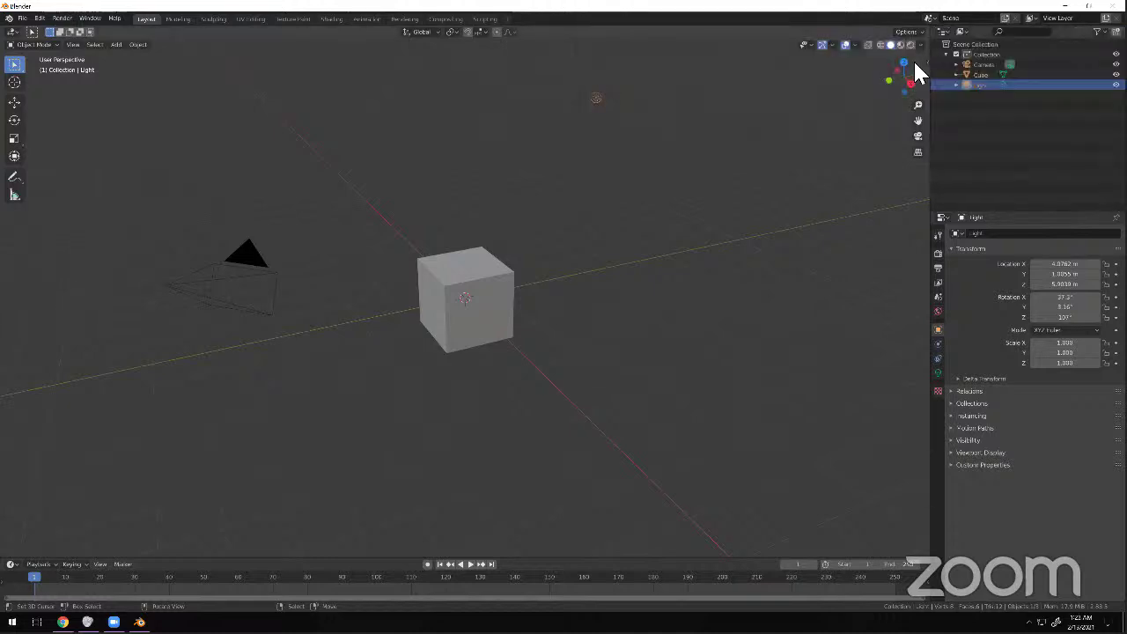
Select the camera and cube from the Outliner, and pick the scene objects in the viewport, finishing with the cube selected.
click(975, 66)
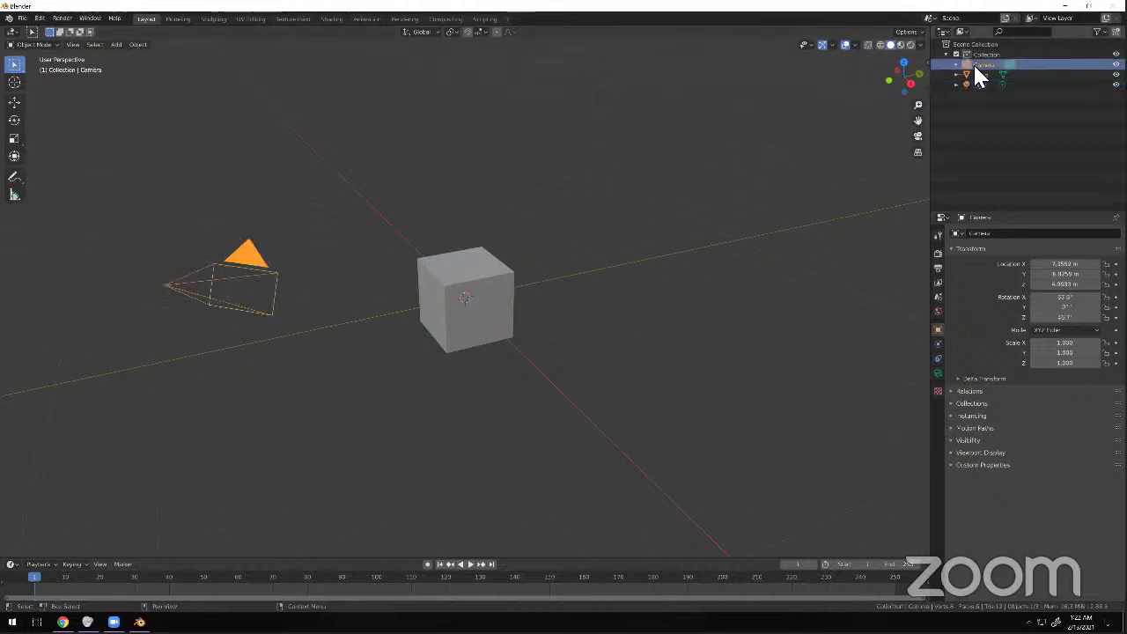
click(983, 77)
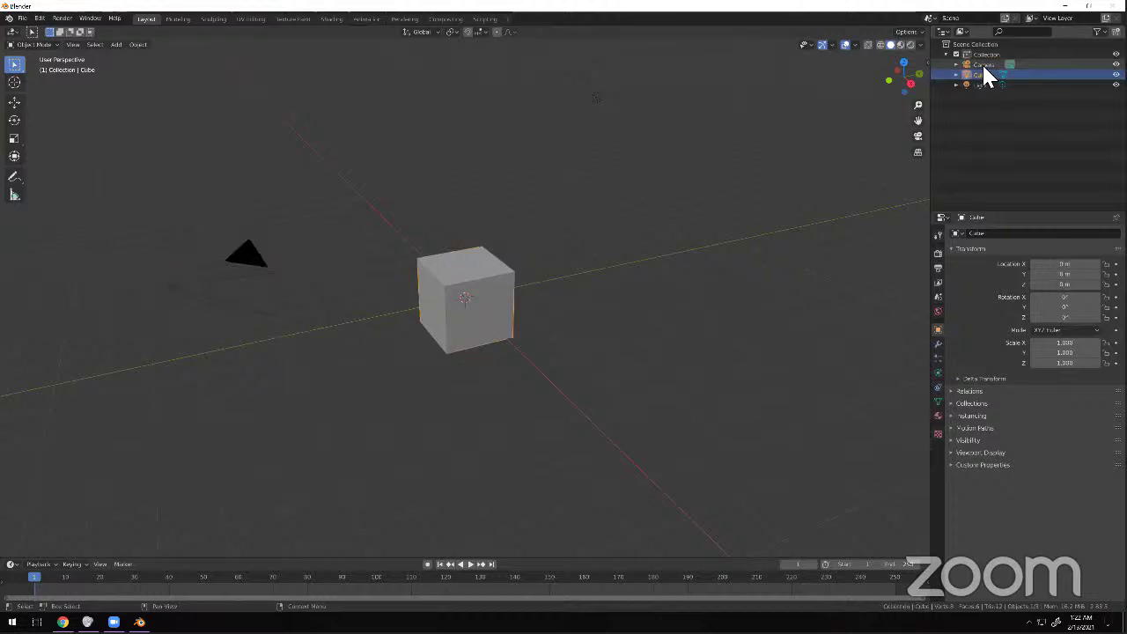
click(982, 65)
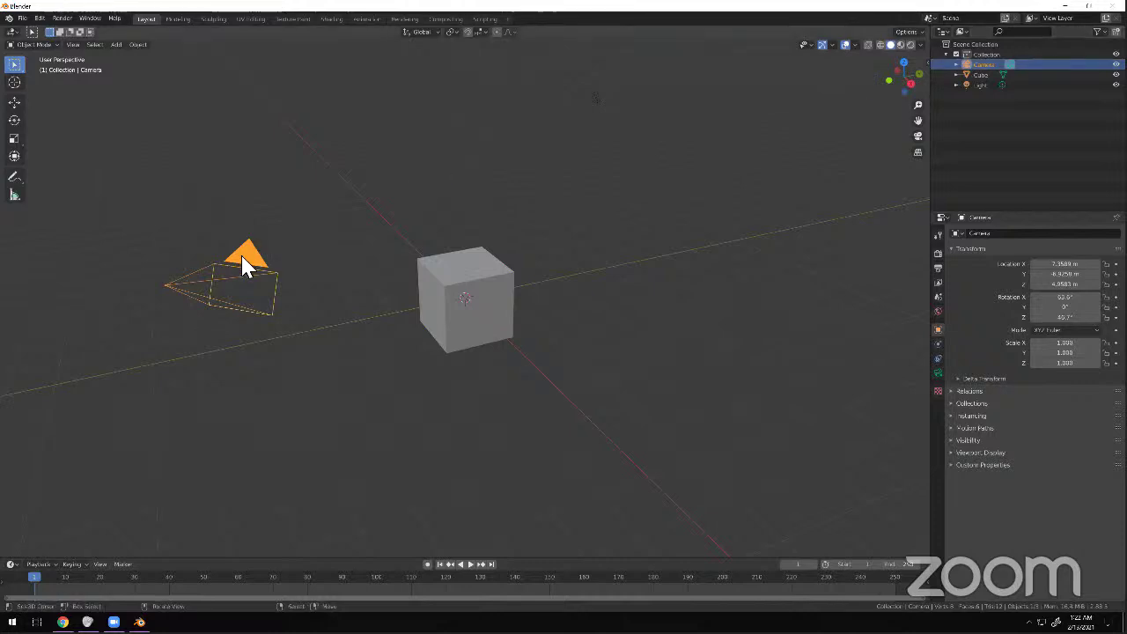
click(433, 270)
click(593, 96)
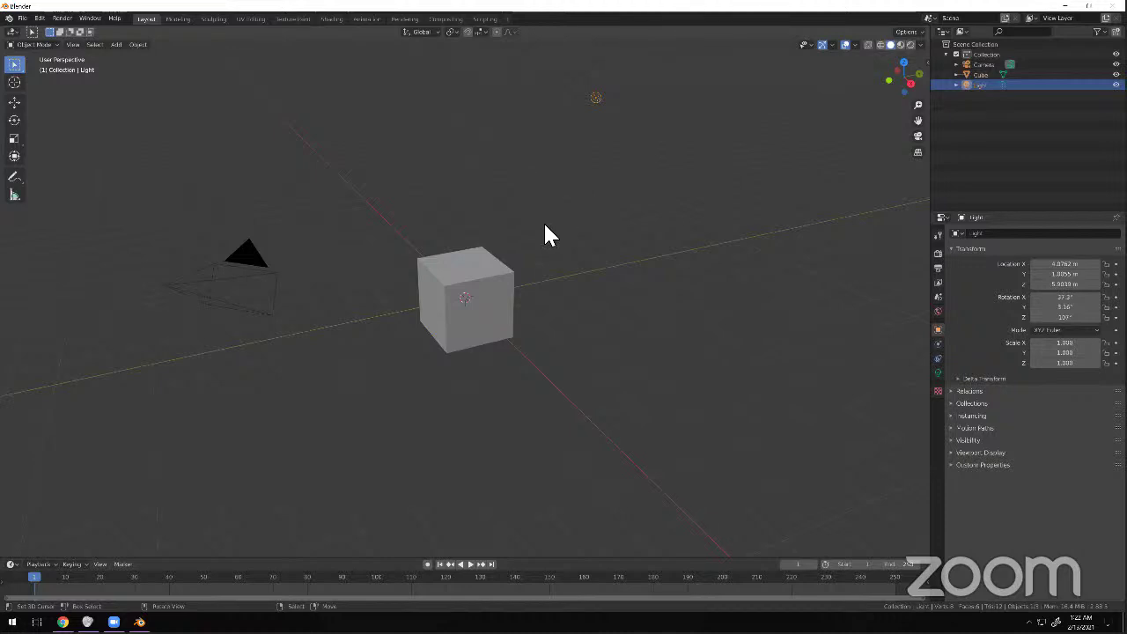
click(468, 281)
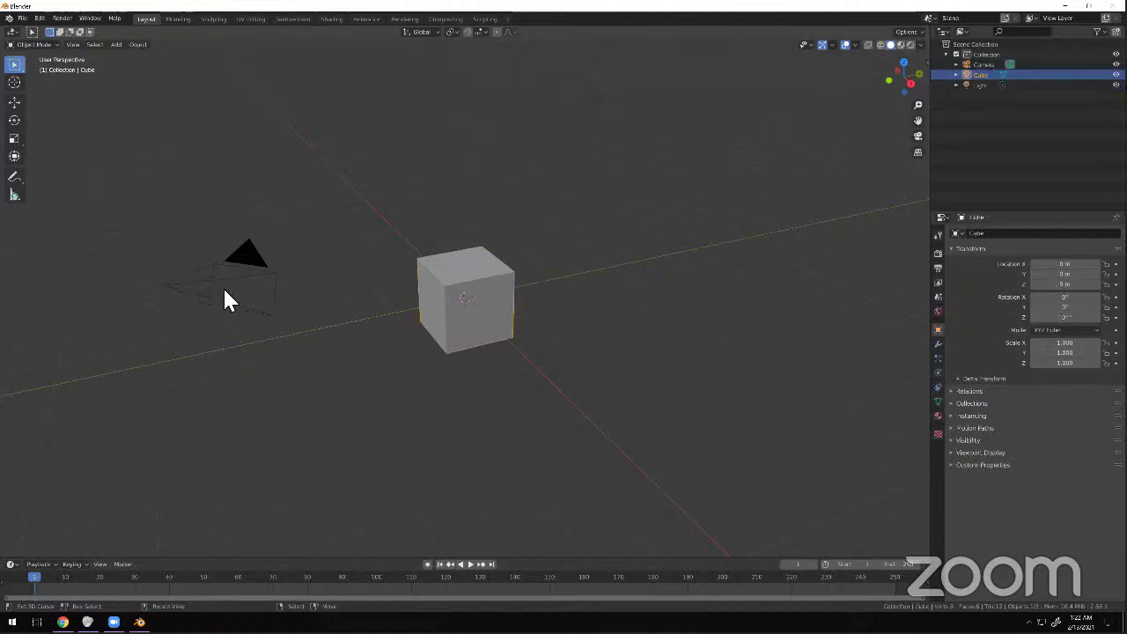
click(299, 269)
click(447, 281)
Examine the cube and the scene around it by orbiting, zooming and panning the viewport.
middle_drag(445, 280, 594, 530)
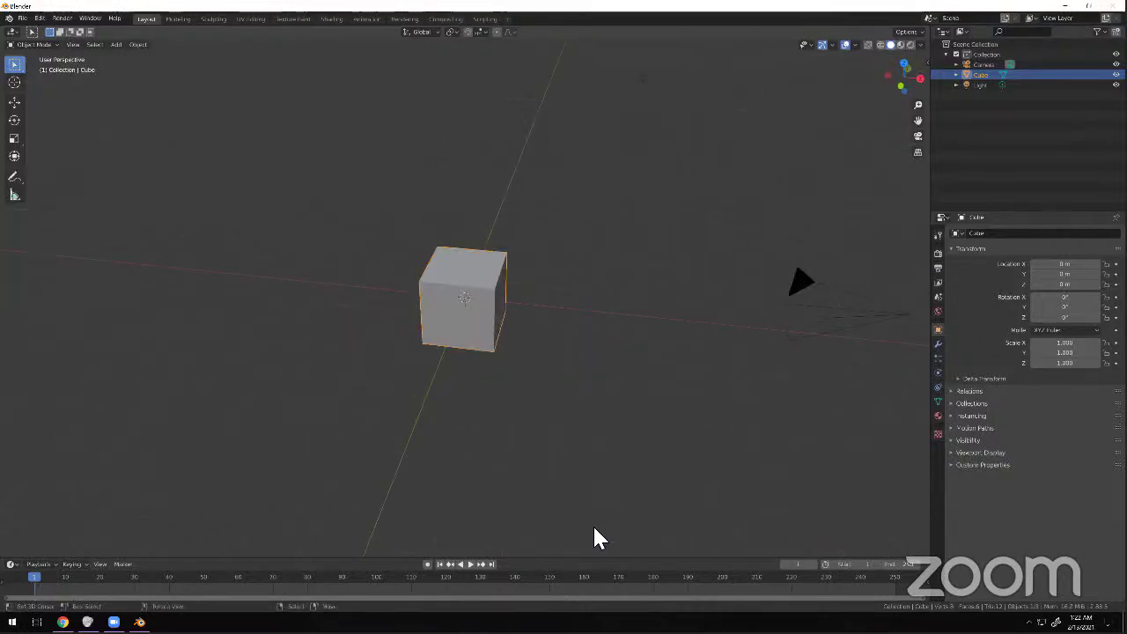
scroll(448, 362, up, 2)
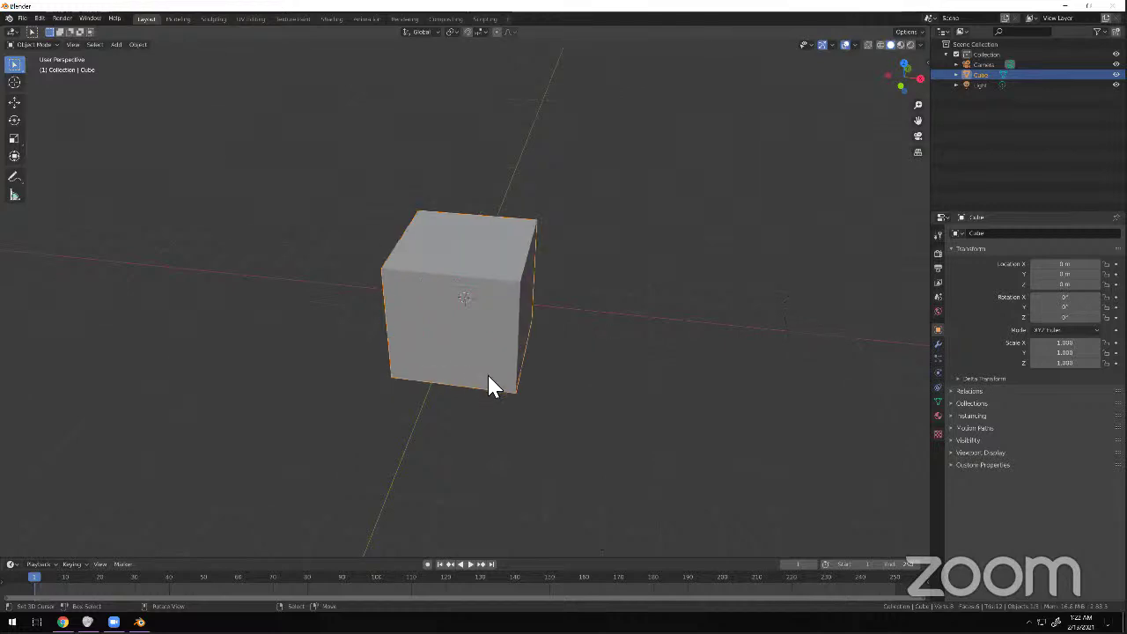
scroll(491, 378, up, 4)
scroll(490, 378, down, 8)
scroll(491, 388, down, 2)
scroll(490, 388, up, 10)
scroll(491, 388, down, 4)
scroll(490, 381, down, 8)
middle_drag(744, 253, 494, 262)
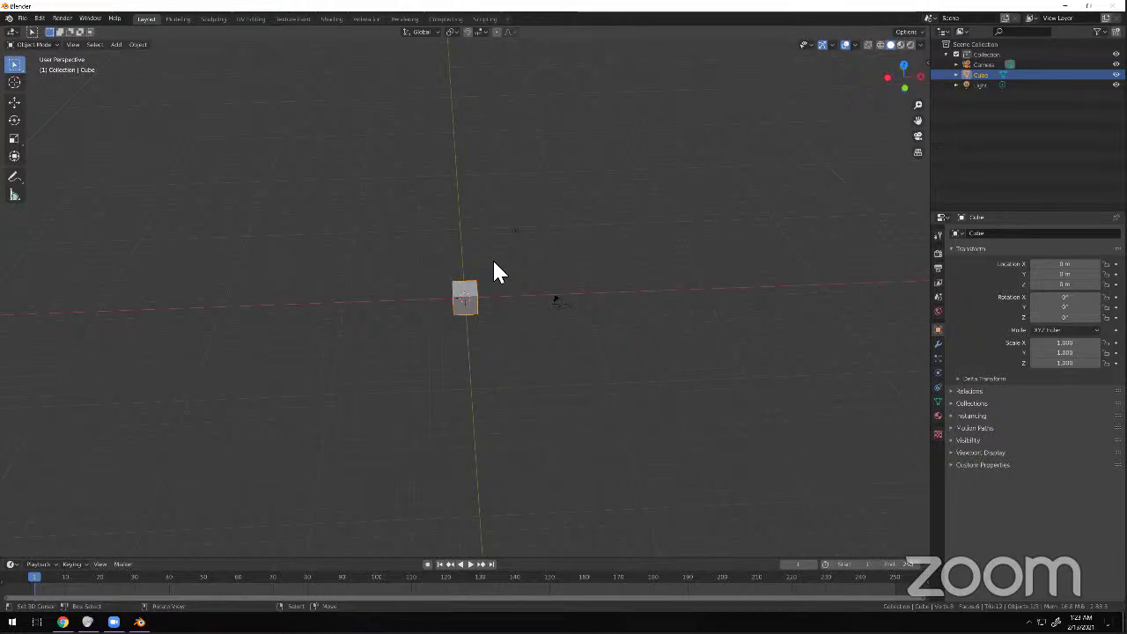
key(alt)
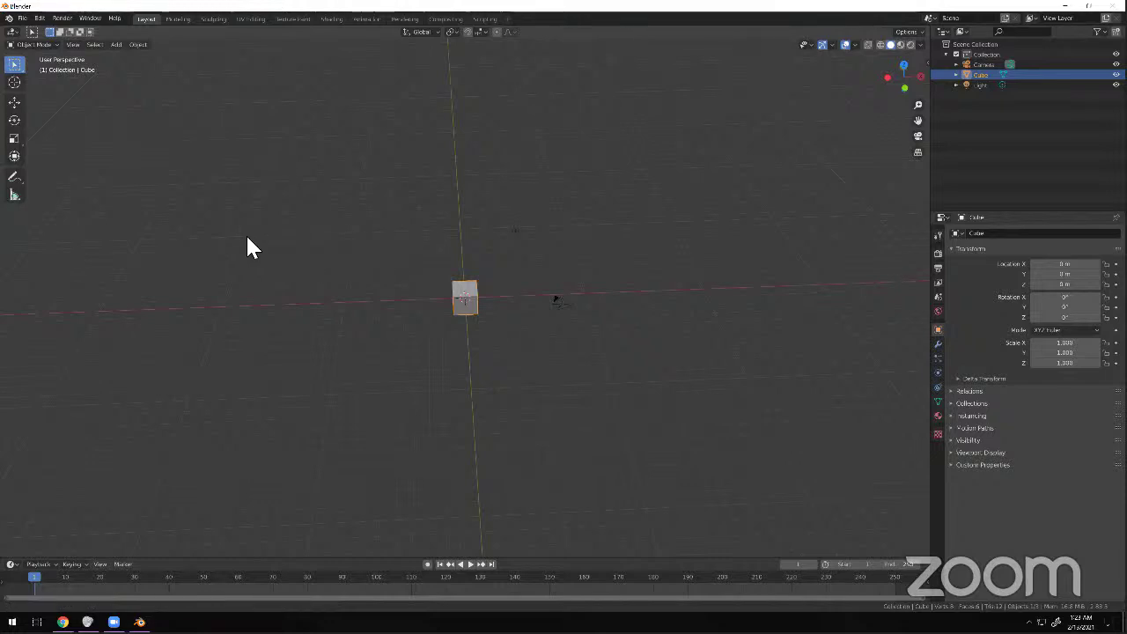
shift+middle_drag(473, 233, 928, 243)
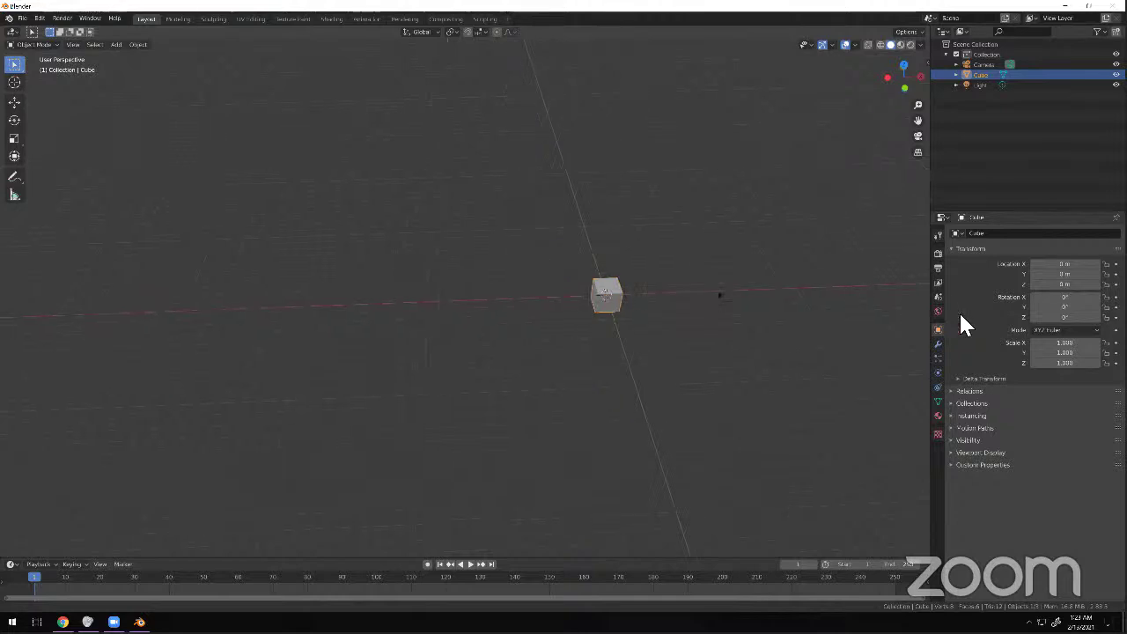
shift+middle_drag(638, 302, 712, 325)
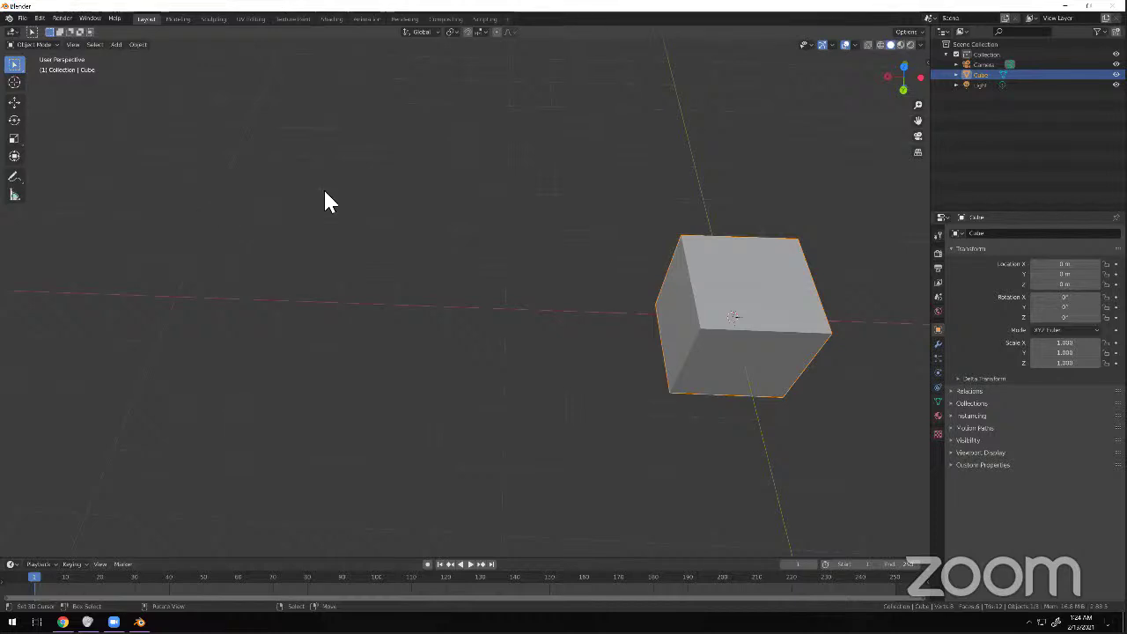
View the scene through the camera and return to a user perspective showing the cube and camera.
click(918, 137)
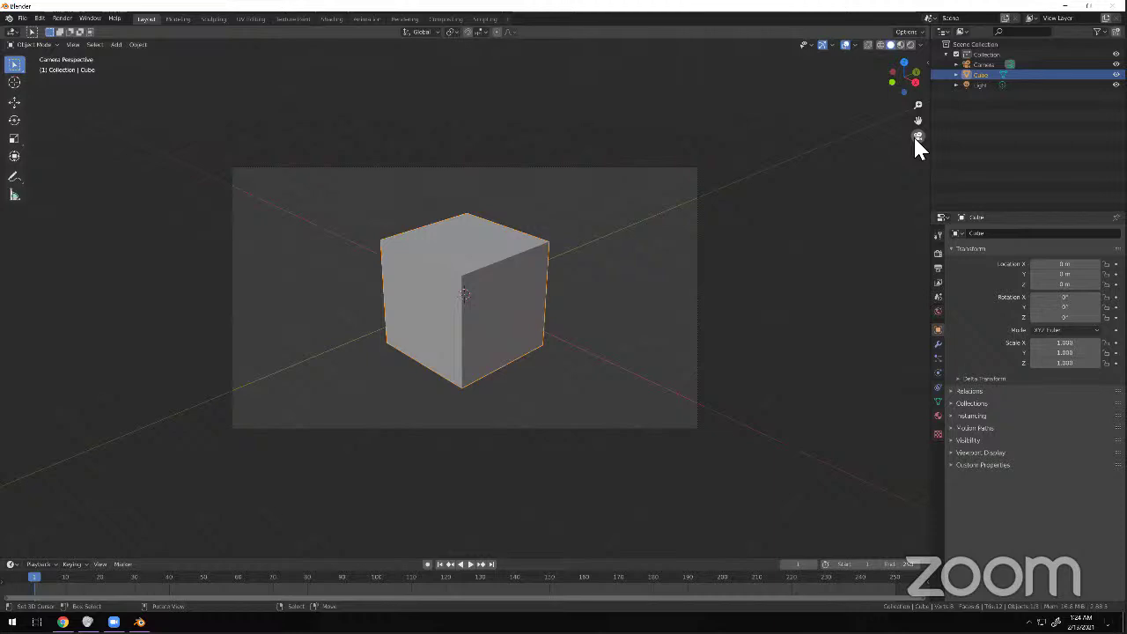
middle_drag(688, 337, 459, 283)
scroll(458, 264, down, 5)
middle_drag(448, 244, 314, 175)
Select the camera and move it freely to a new position in two moves.
click(309, 165)
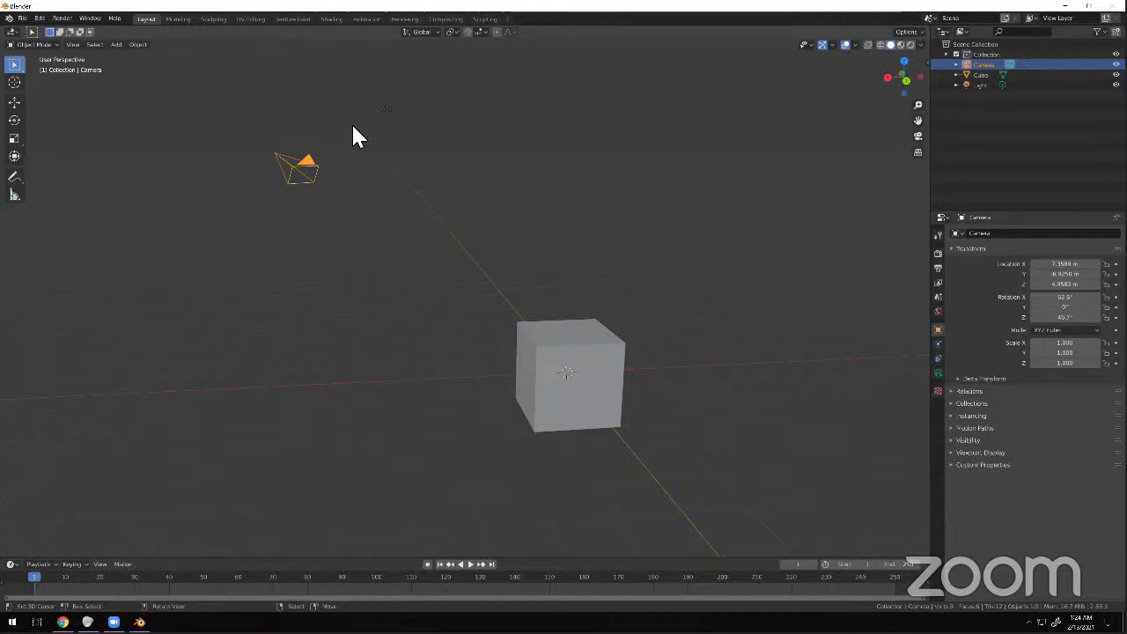
middle_drag(355, 133, 355, 349)
key(g)
click(330, 291)
key(g)
click(437, 271)
Select the cube and move it freely away from the grid's origin.
middle_drag(472, 331, 382, 355)
scroll(382, 355, up, 5)
click(402, 315)
key(g)
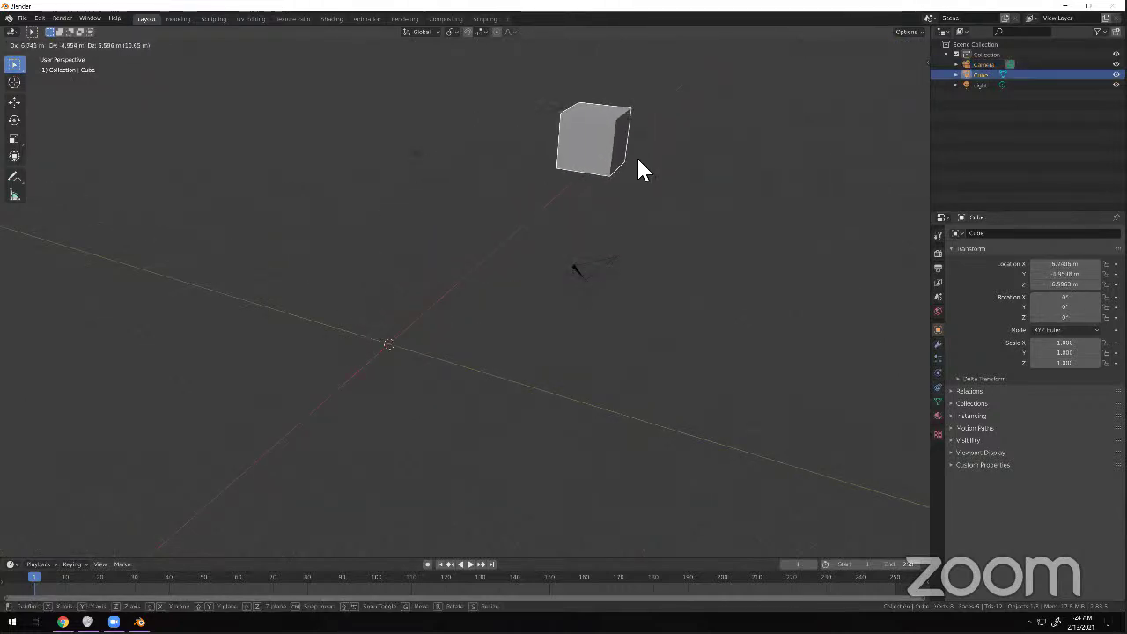
click(684, 185)
Move the cube freely from several viewing angles to about X -0.14 m, Y 6.99 m, Z 5.85 m.
middle_drag(616, 294, 573, 364)
middle_drag(495, 315, 496, 191)
right_drag(501, 189, 506, 325)
middle_drag(539, 317, 415, 249)
right_drag(418, 304, 358, 221)
middle_drag(391, 251, 435, 264)
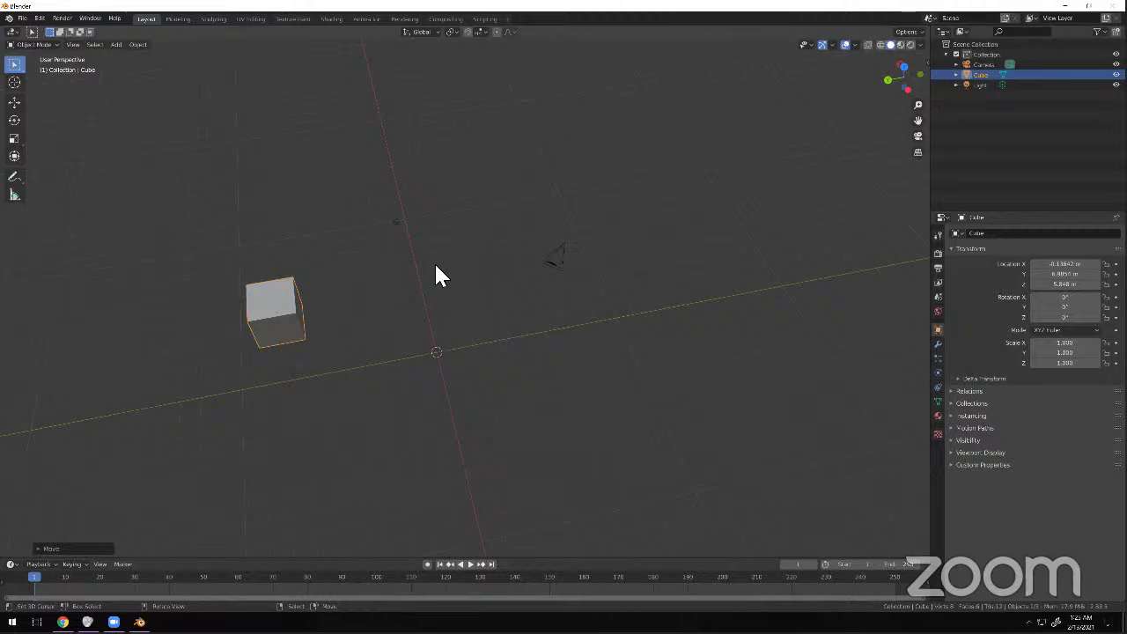
Switch the main area to the Preferences editor and enable Emulate 3 Button Mouse and Emulate Numpad in the Input settings.
click(15, 33)
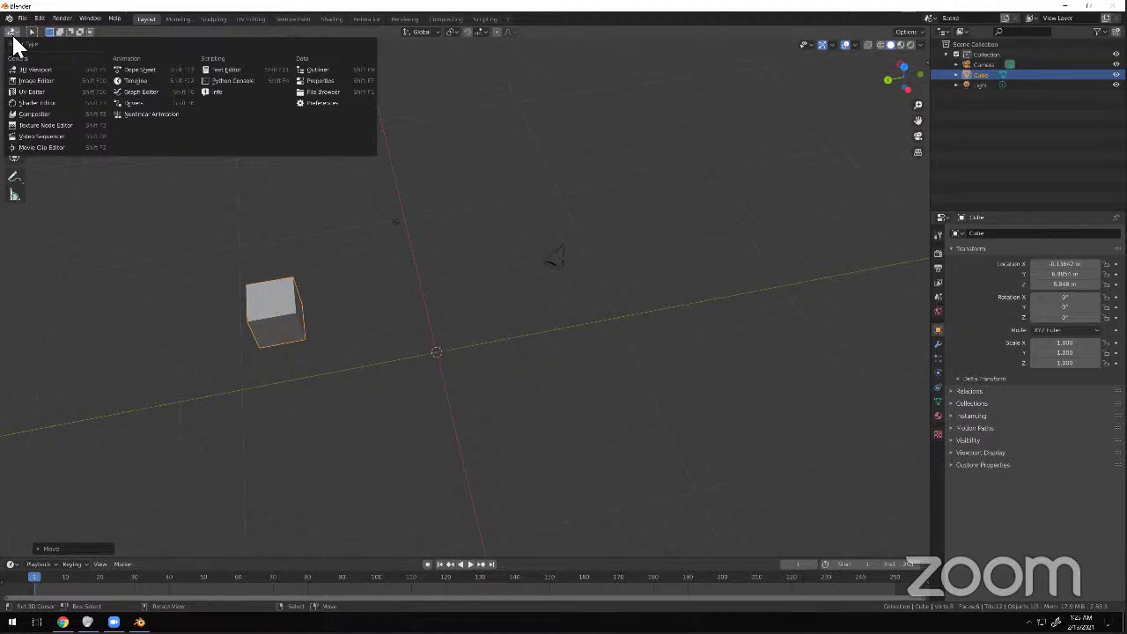
click(324, 104)
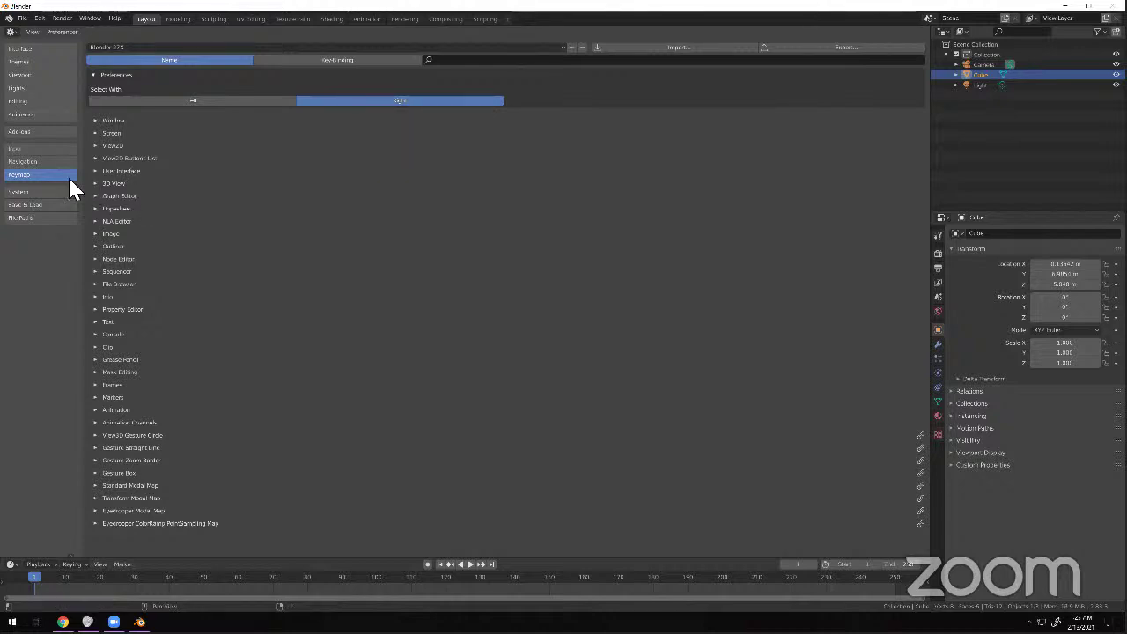
click(37, 162)
click(37, 149)
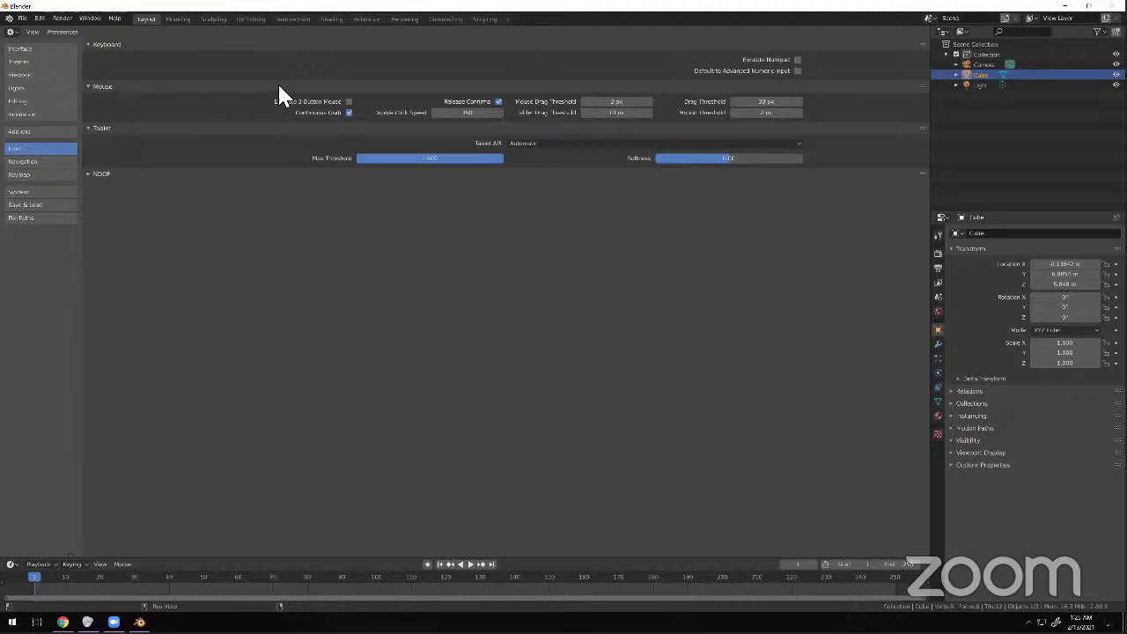
click(348, 102)
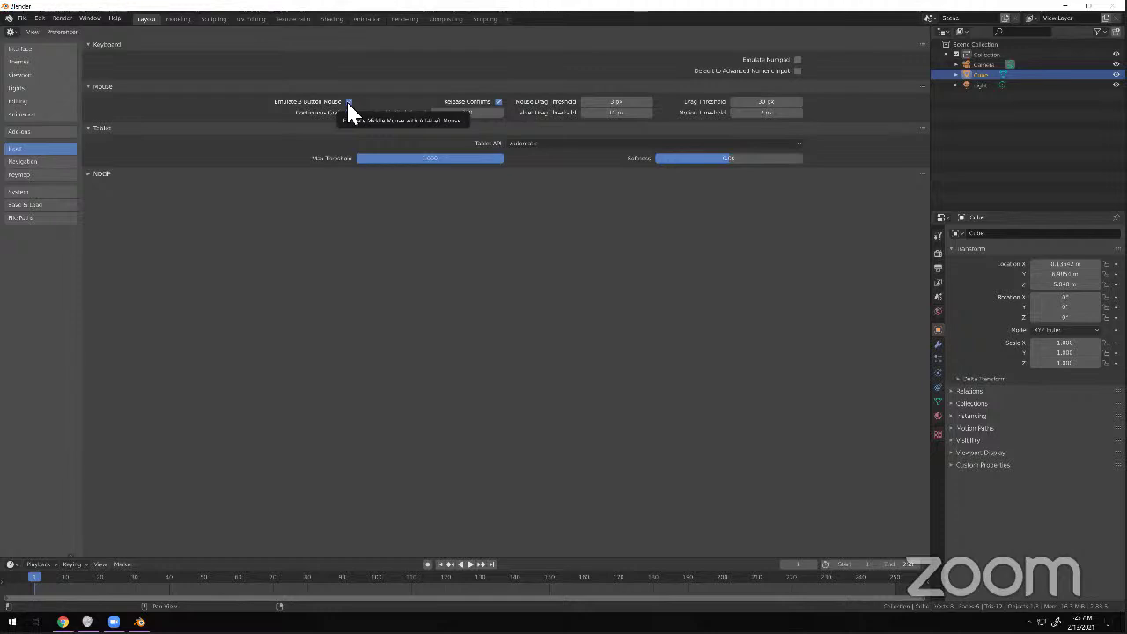
click(796, 60)
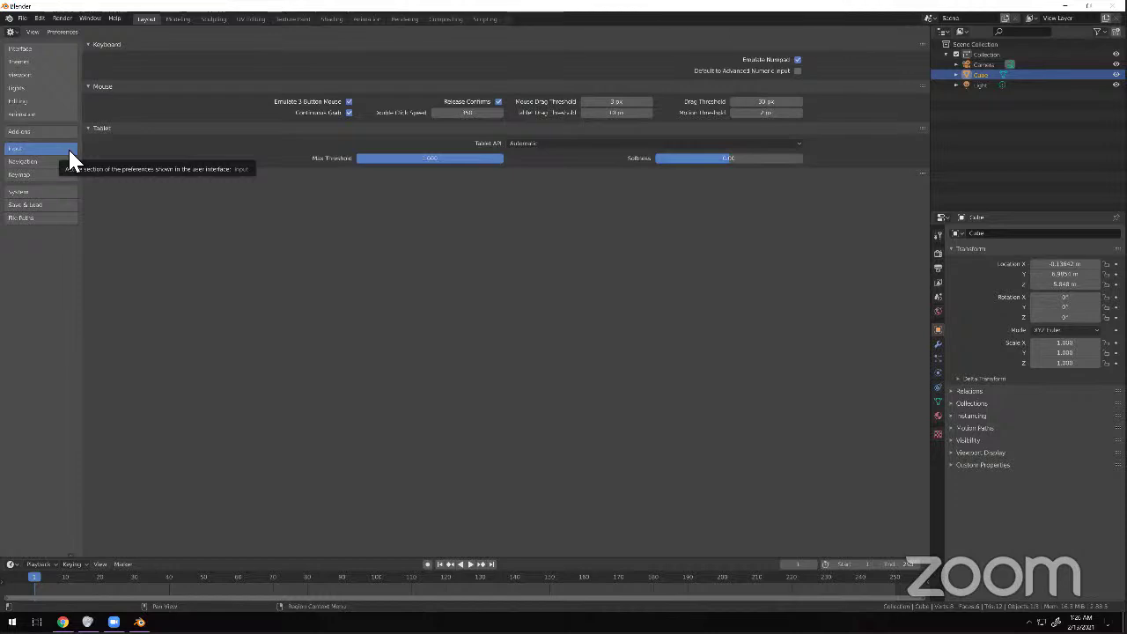
Switch the main area from Preferences back to the 3D Viewport.
click(11, 31)
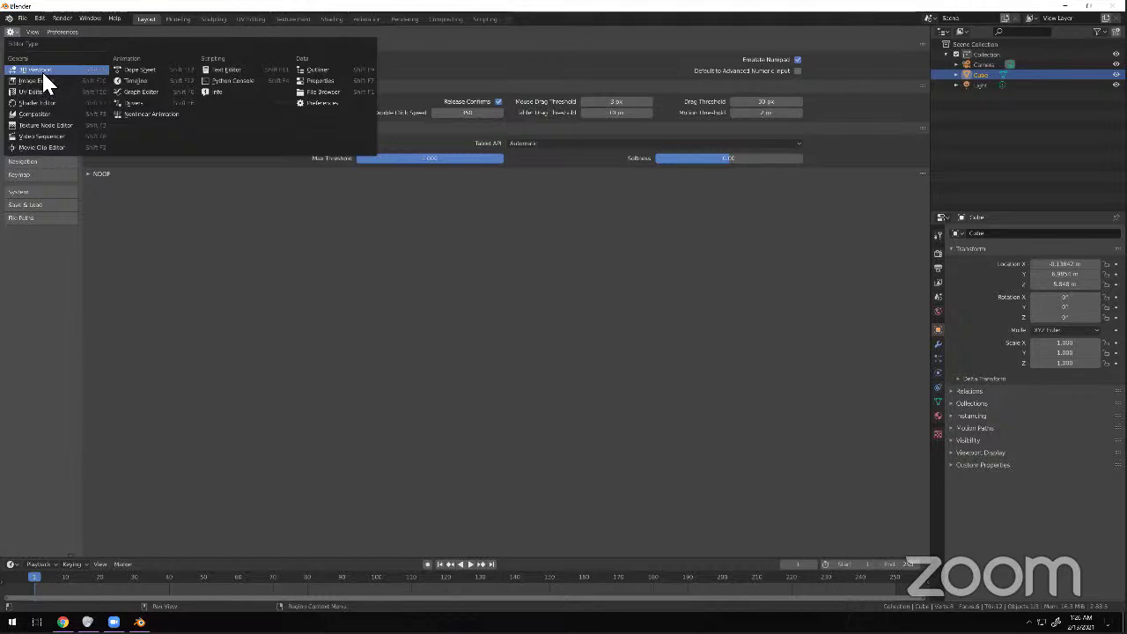
click(43, 70)
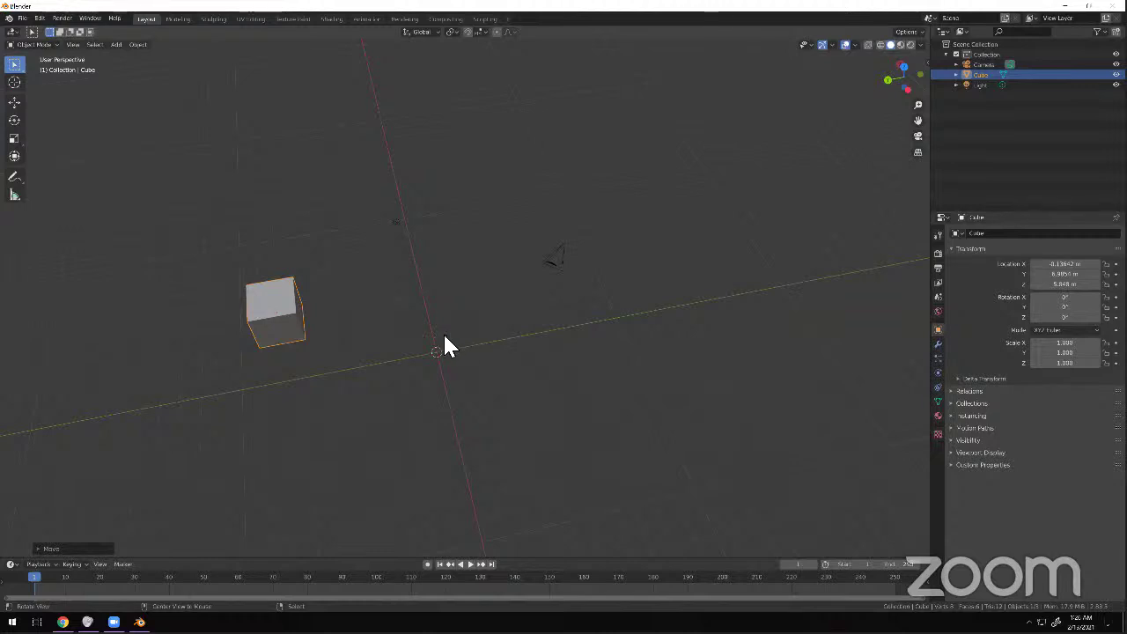
Examine the cube, camera and grid origin from different sides and distances by orbiting, panning and zooming the view.
middle_drag(440, 312, 691, 162)
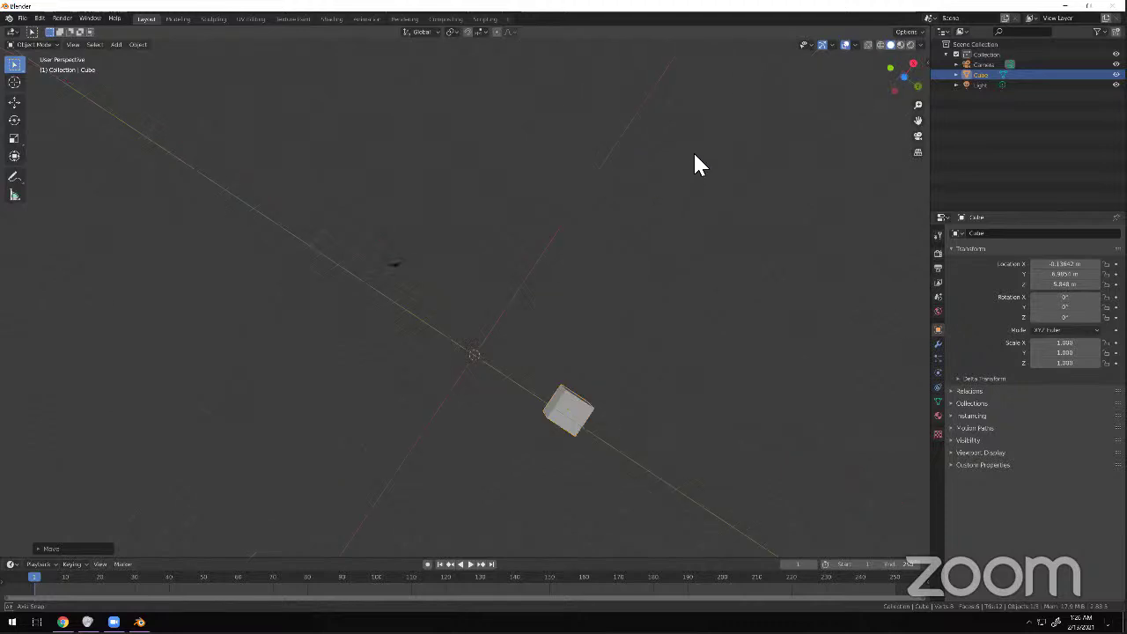
middle_drag(715, 117, 753, 541)
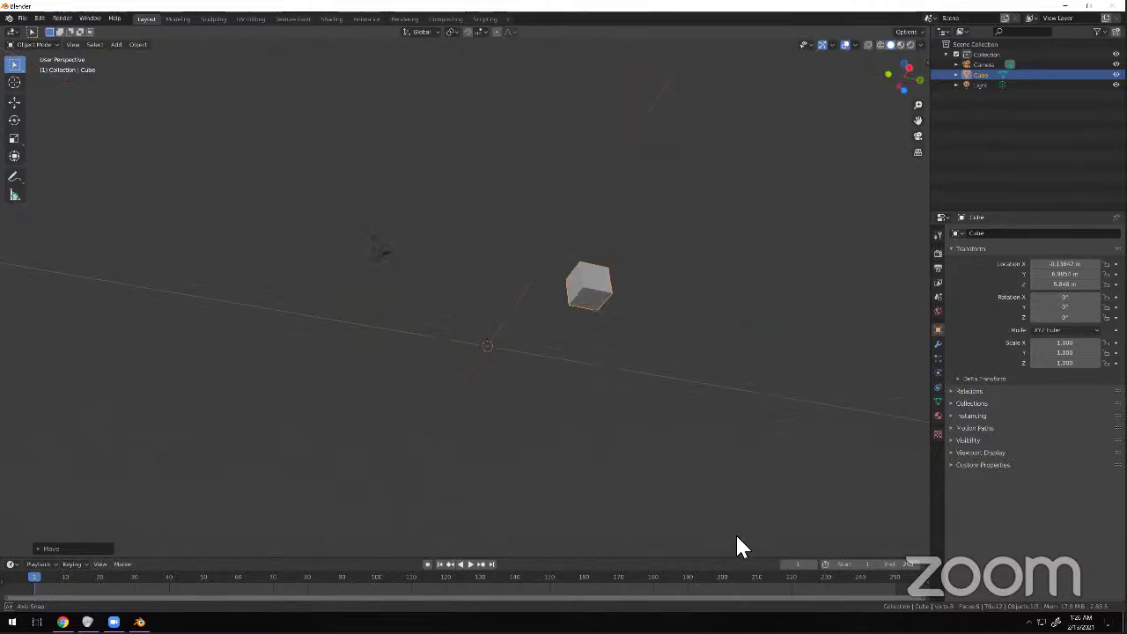
middle_drag(677, 555, 606, 285)
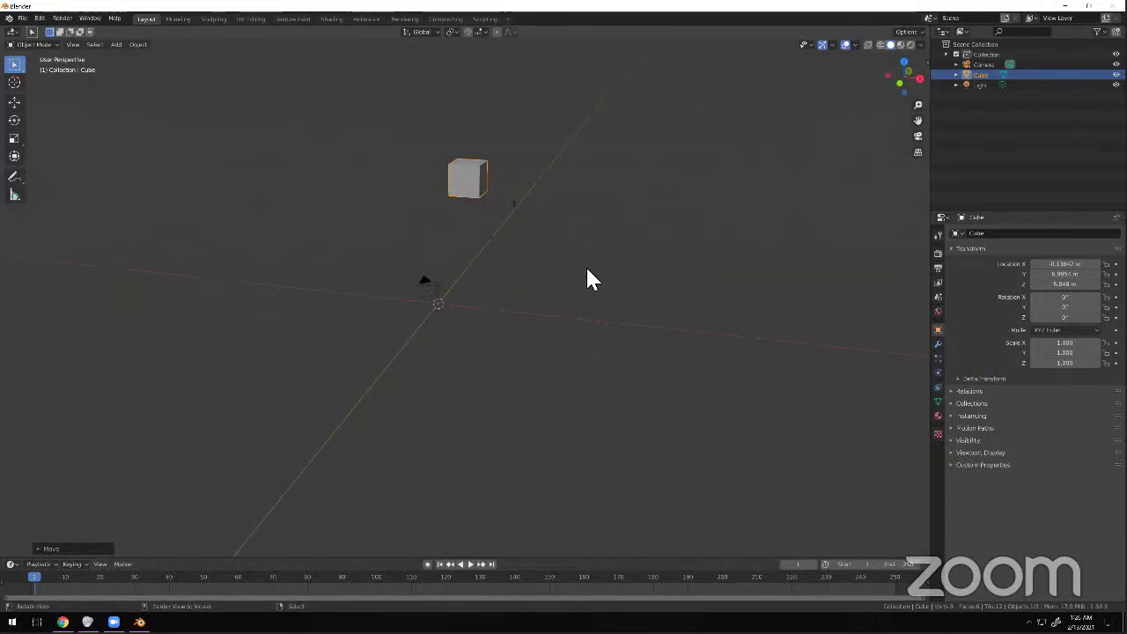
shift+middle_drag(331, 227, 300, 302)
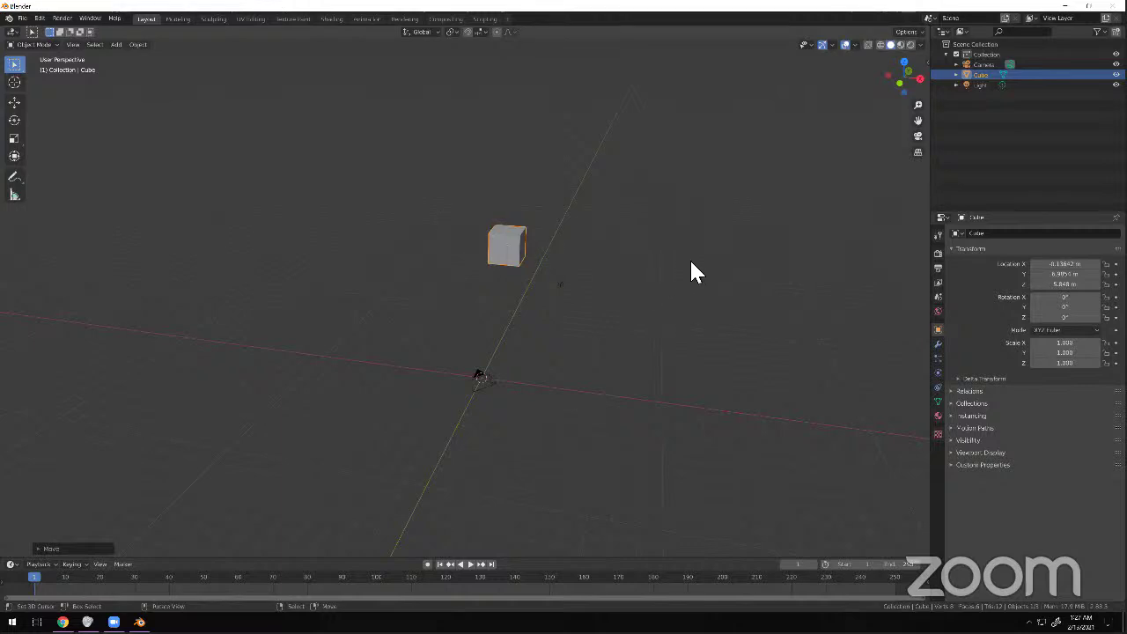
middle_drag(533, 377, 441, 340)
scroll(631, 334, up, 5)
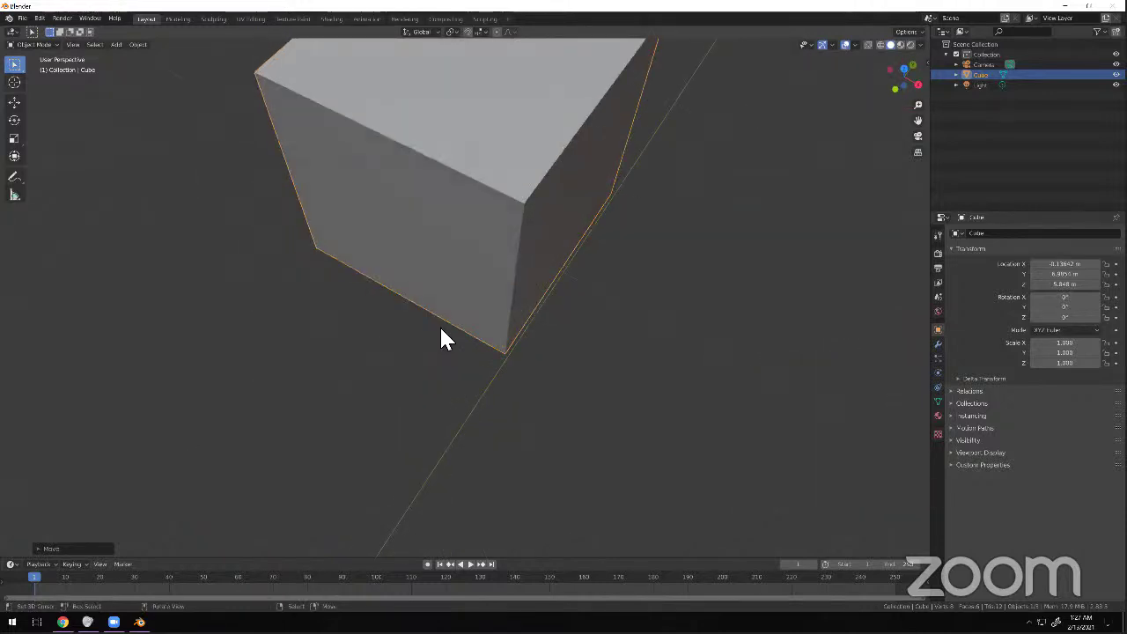
scroll(456, 300, down, 10)
middle_drag(456, 299, 457, 300)
scroll(455, 297, up, 5)
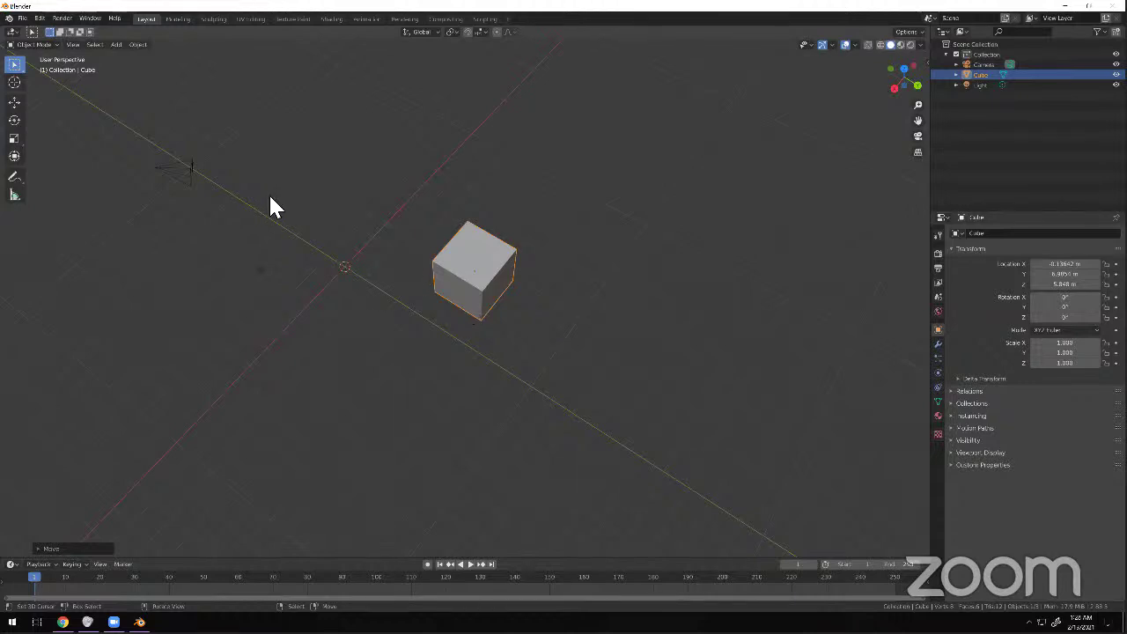
middle_drag(473, 220, 563, 317)
middle_drag(478, 345, 473, 284)
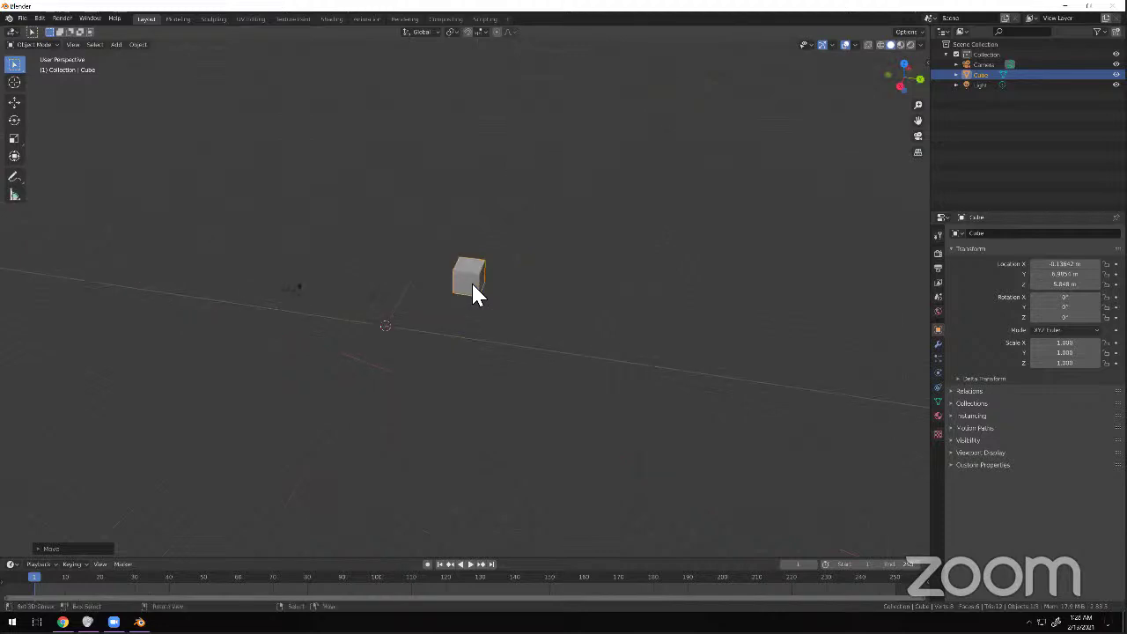
scroll(473, 285, up, 6)
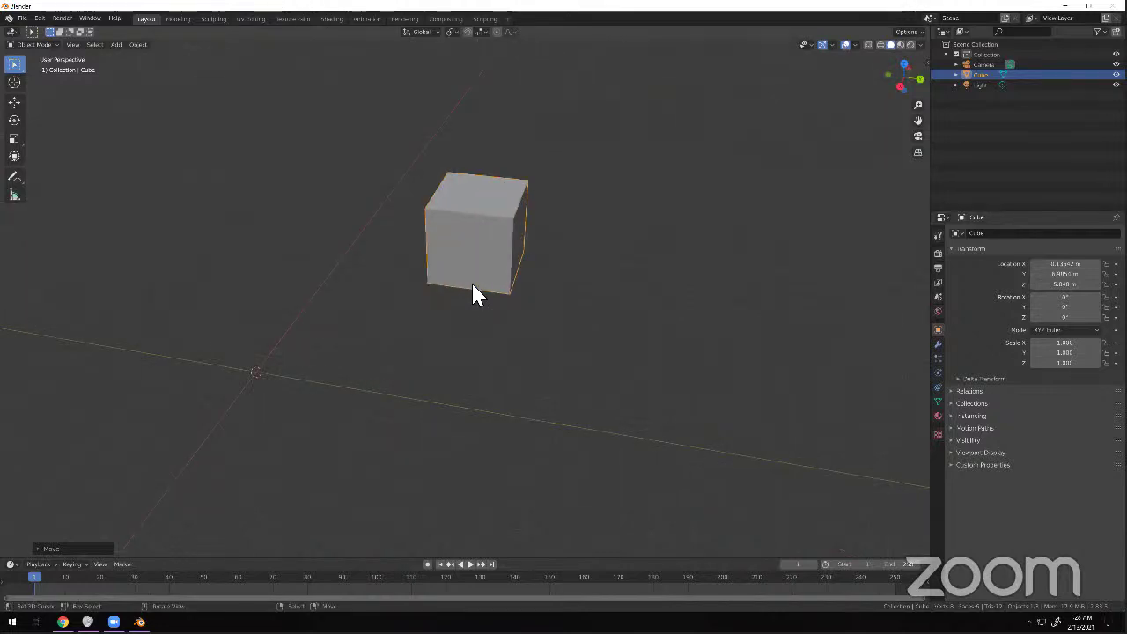
middle_drag(473, 284, 473, 286)
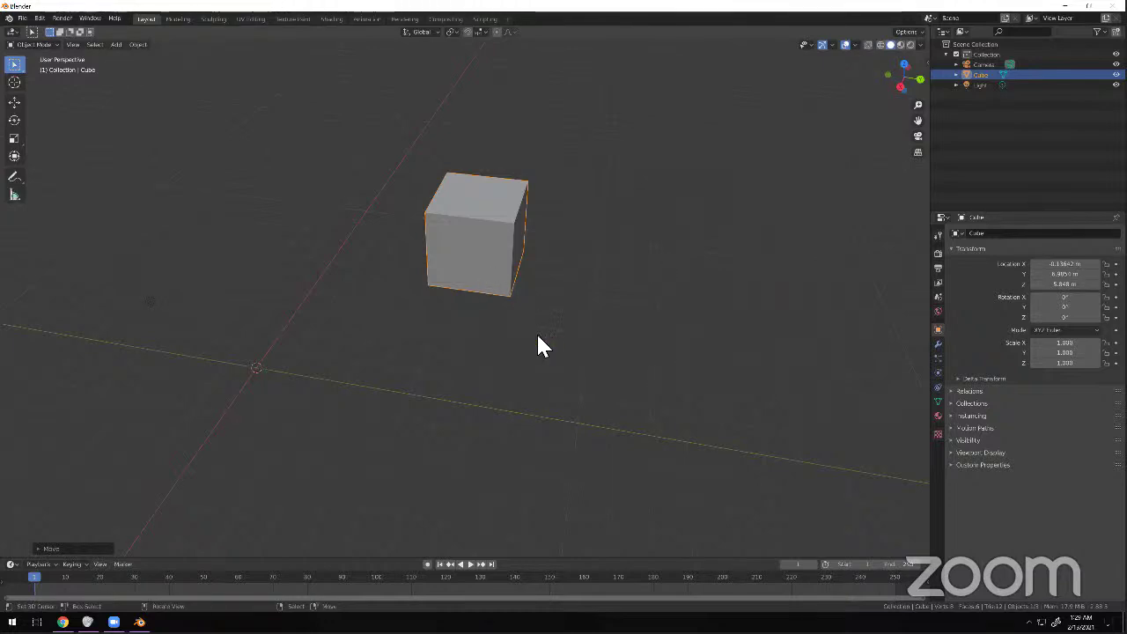
Move the cube freely closer to the grid's origin, to about X 0.33 m, Y 0.68 m, Z 6.49 m.
middle_drag(538, 337, 651, 309)
mouse_move(506, 239)
middle_down()
mouse_move(630, 297)
mouse_move(568, 279)
mouse_move(612, 184)
mouse_move(666, 378)
mouse_move(582, 255)
mouse_move(652, 257)
mouse_move(495, 388)
mouse_move(511, 290)
mouse_move(432, 289)
mouse_move(502, 266)
mouse_move(506, 253)
middle_up()
key(g)
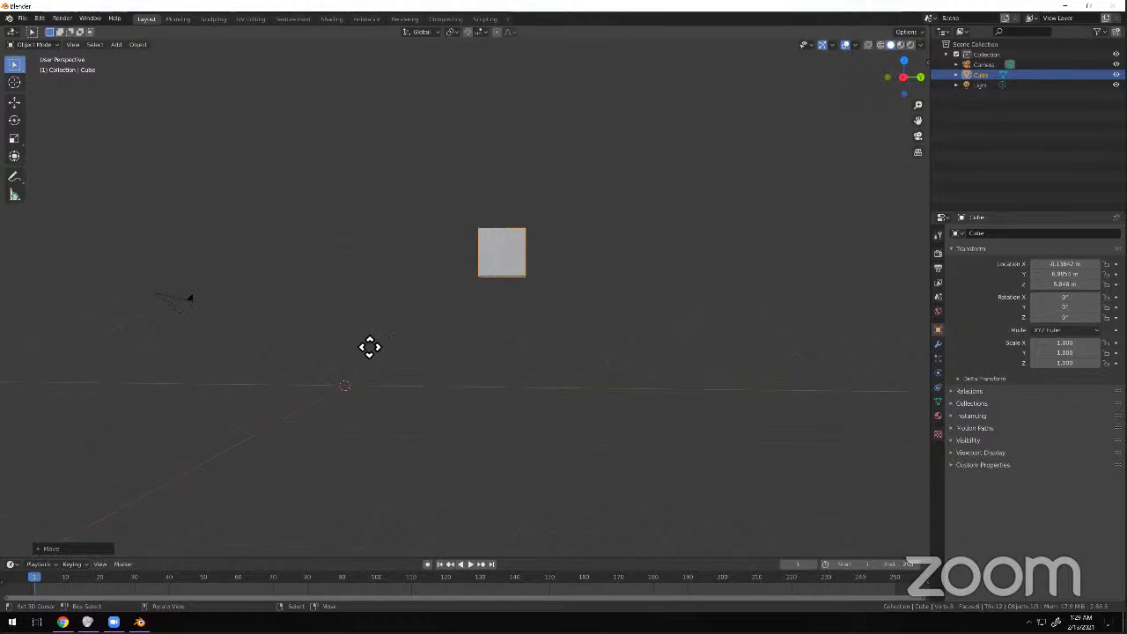
key(g)
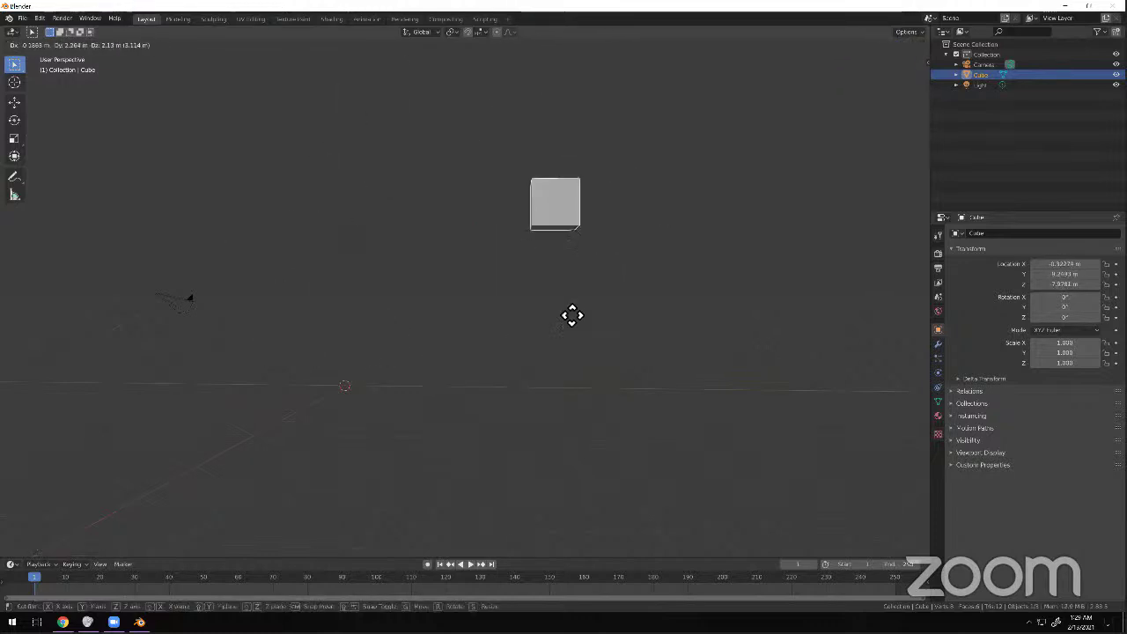
click(387, 301)
Duplicate the cube, place the copy beside it about 2.9 m in negative X, and expand the Duplicate Objects settings.
middle_drag(511, 280, 581, 319)
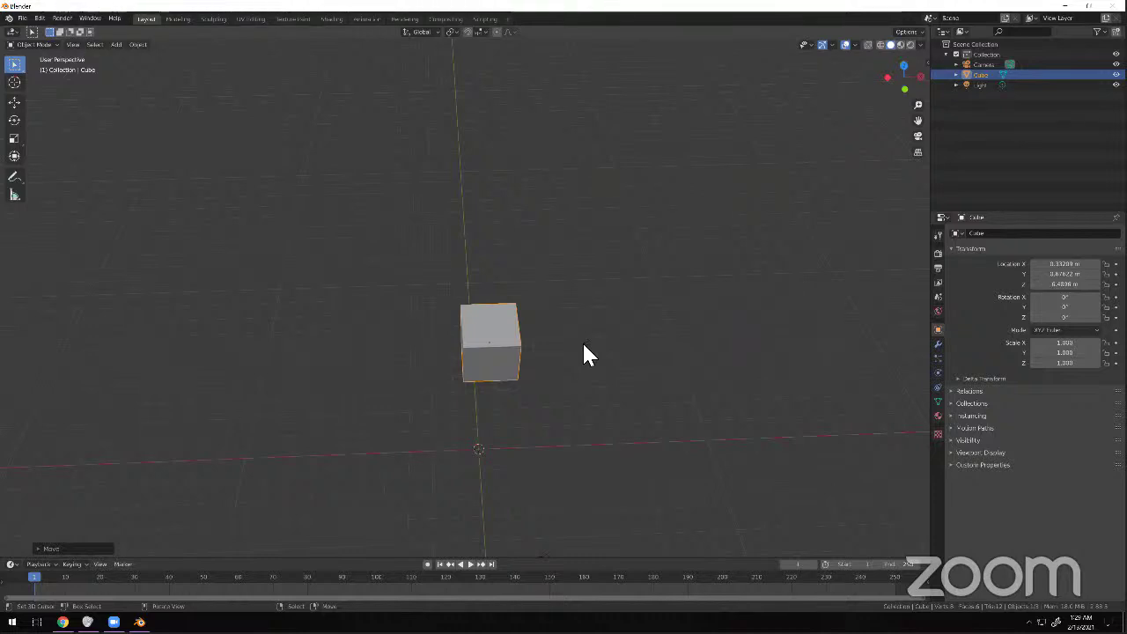
key(shift+d)
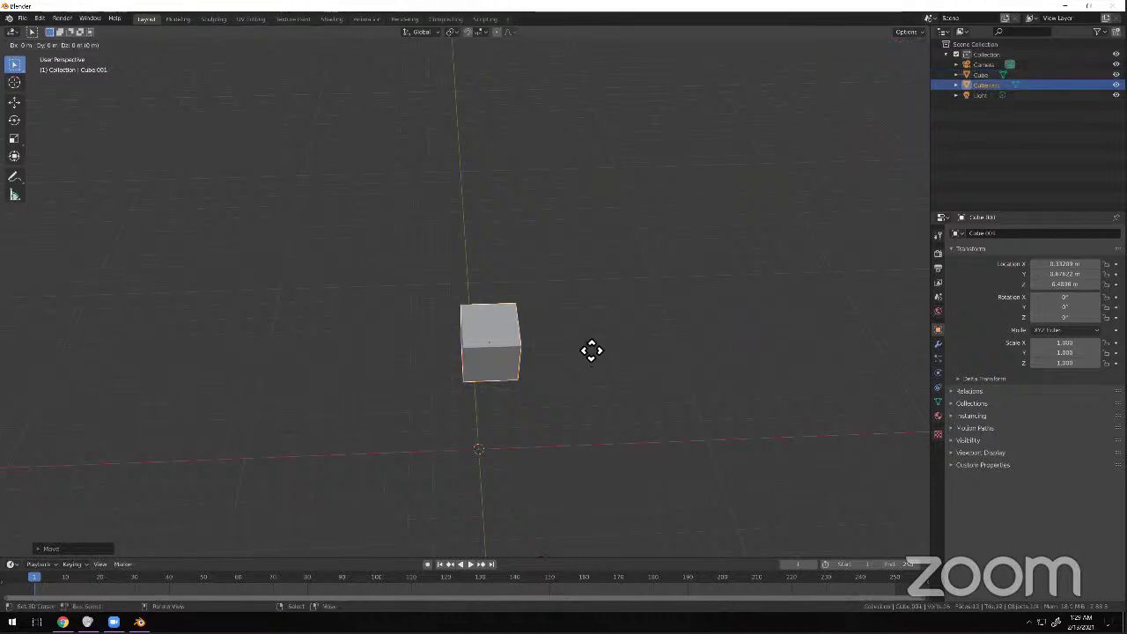
click(509, 345)
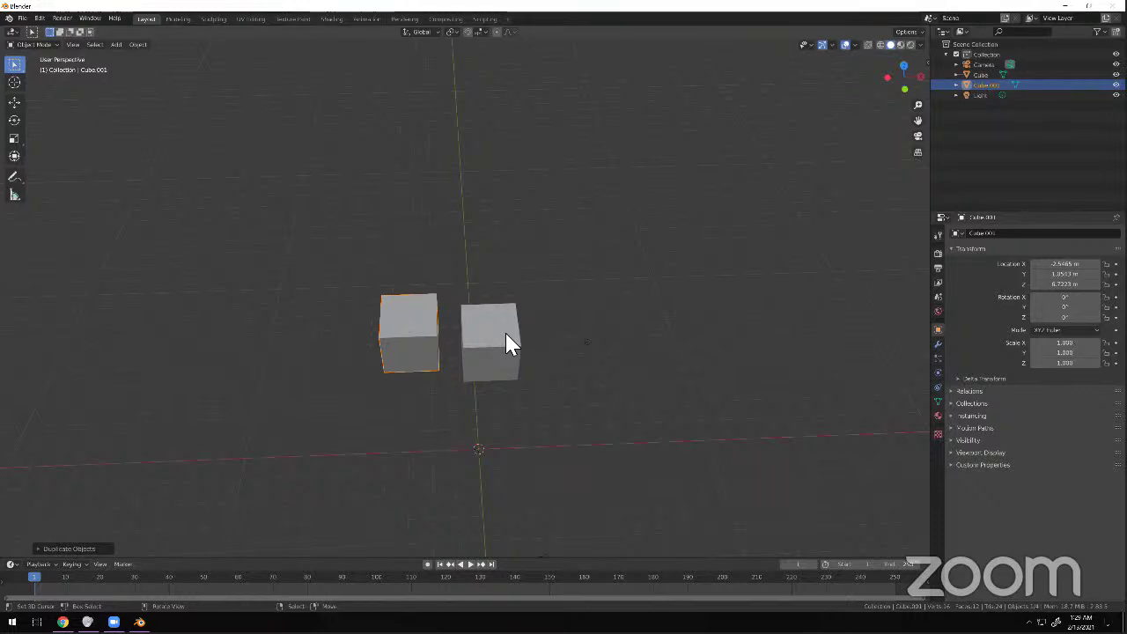
click(39, 548)
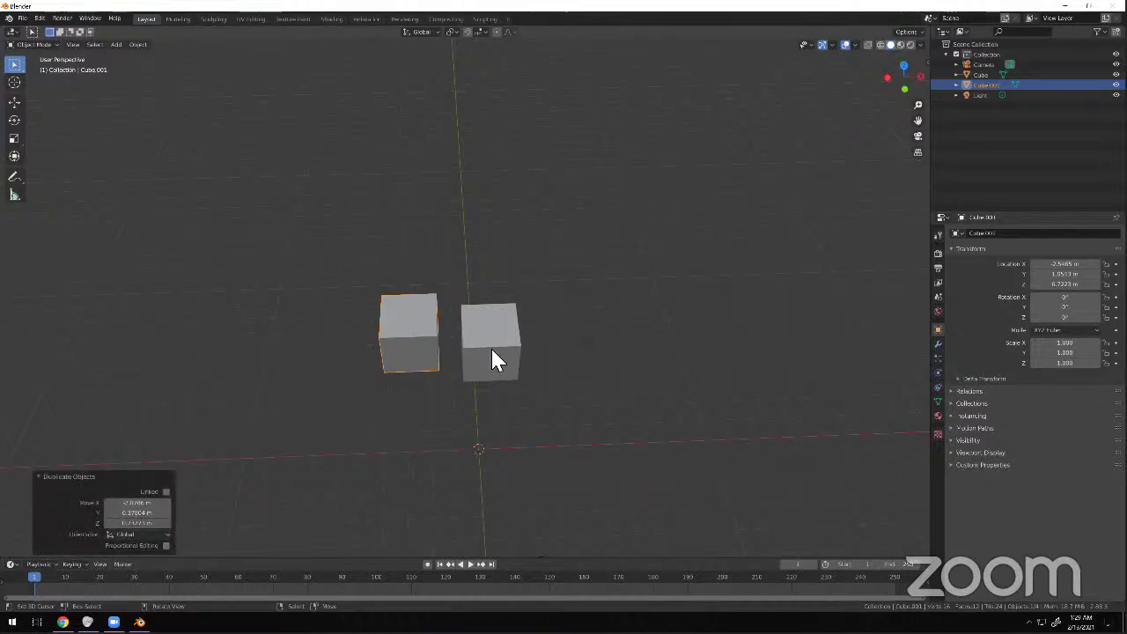
Duplicate the newest cube ten times in succession, extending the row and continuing it as a long diagonal line, and deselect everything.
middle_drag(542, 319, 452, 365)
key(shift+d)
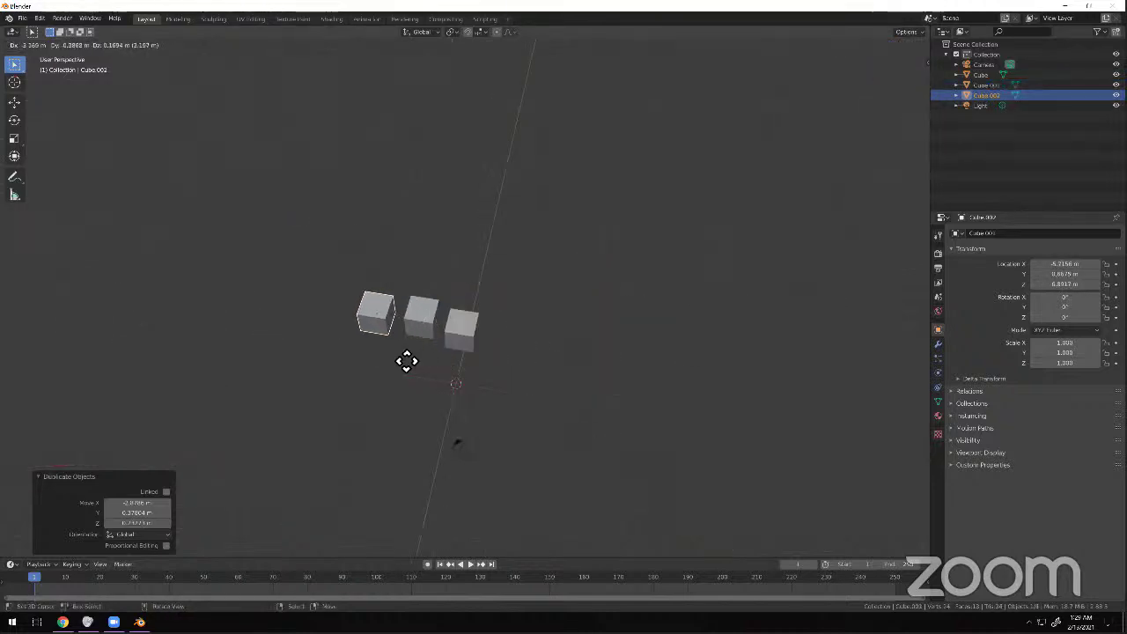
click(403, 357)
key(shift+d)
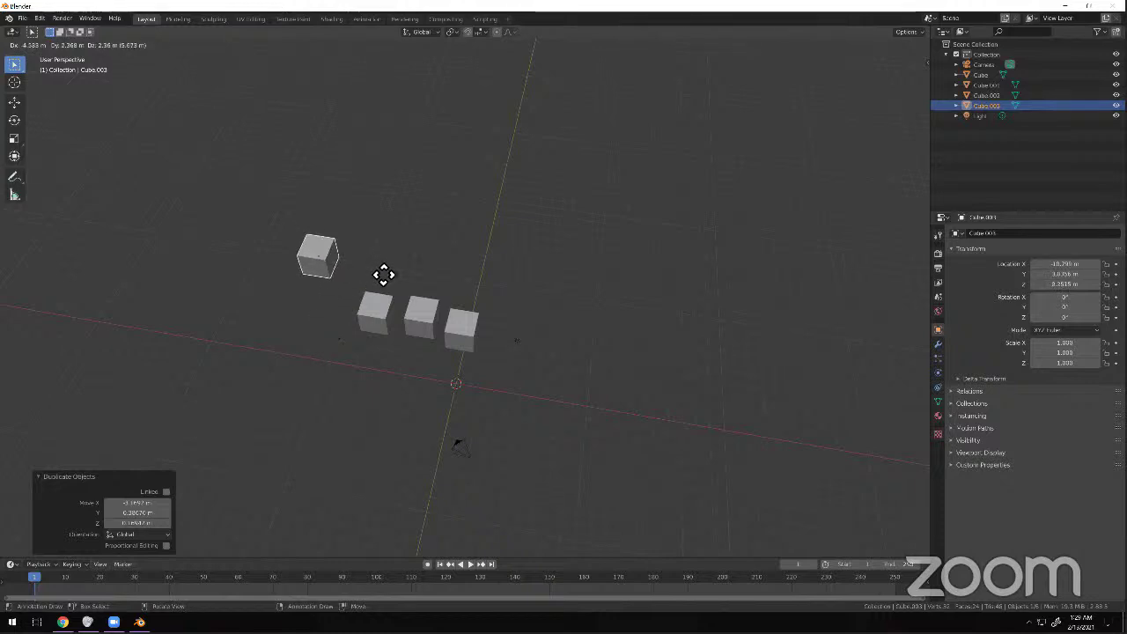
click(405, 310)
key(shift+d)
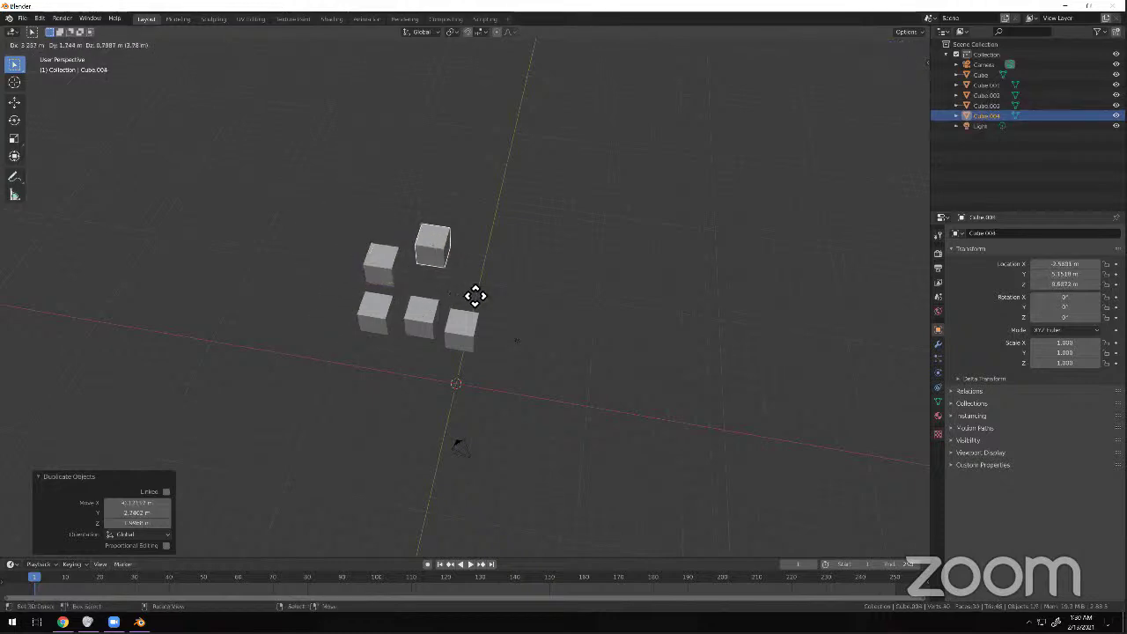
click(471, 300)
key(shift+d)
click(527, 289)
key(shift+d)
click(604, 263)
key(shift+d)
click(634, 260)
key(shift+d)
click(700, 241)
key(shift+d)
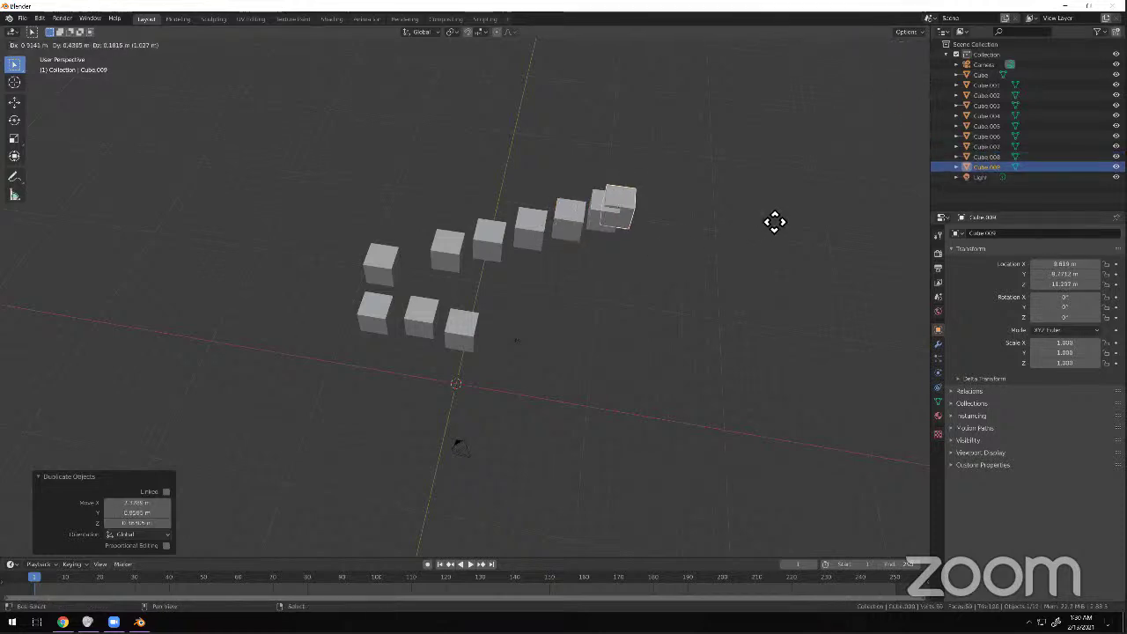
click(841, 200)
key(shift+d)
click(914, 172)
key(shift+d)
click(920, 167)
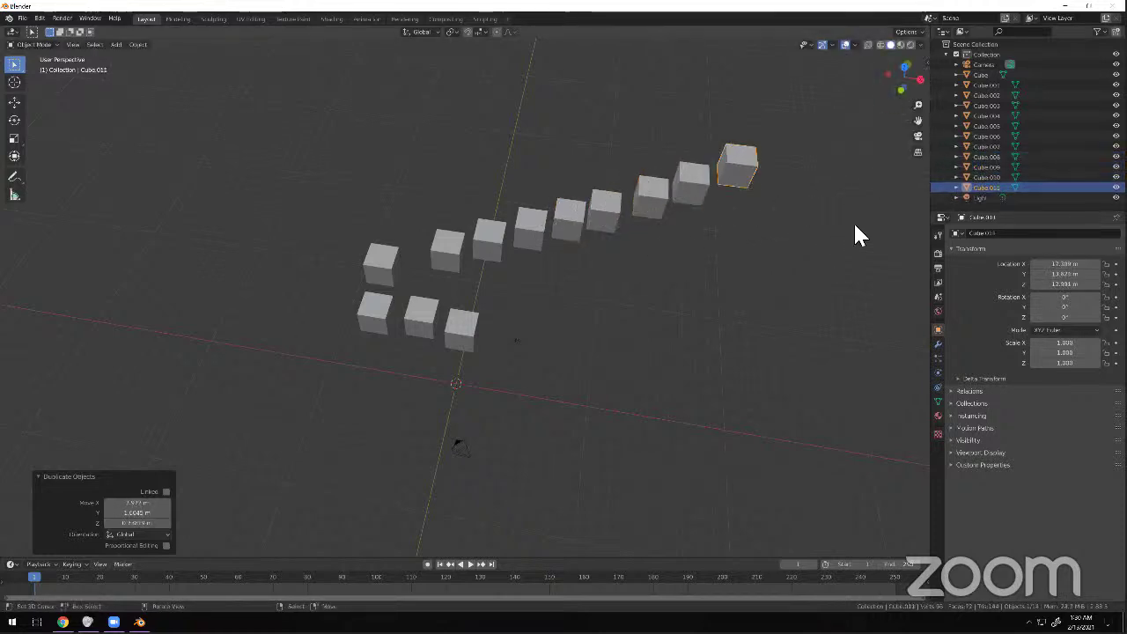
click(692, 319)
Select all twelve cubes one by one, adding each to the selection.
middle_drag(505, 407, 394, 403)
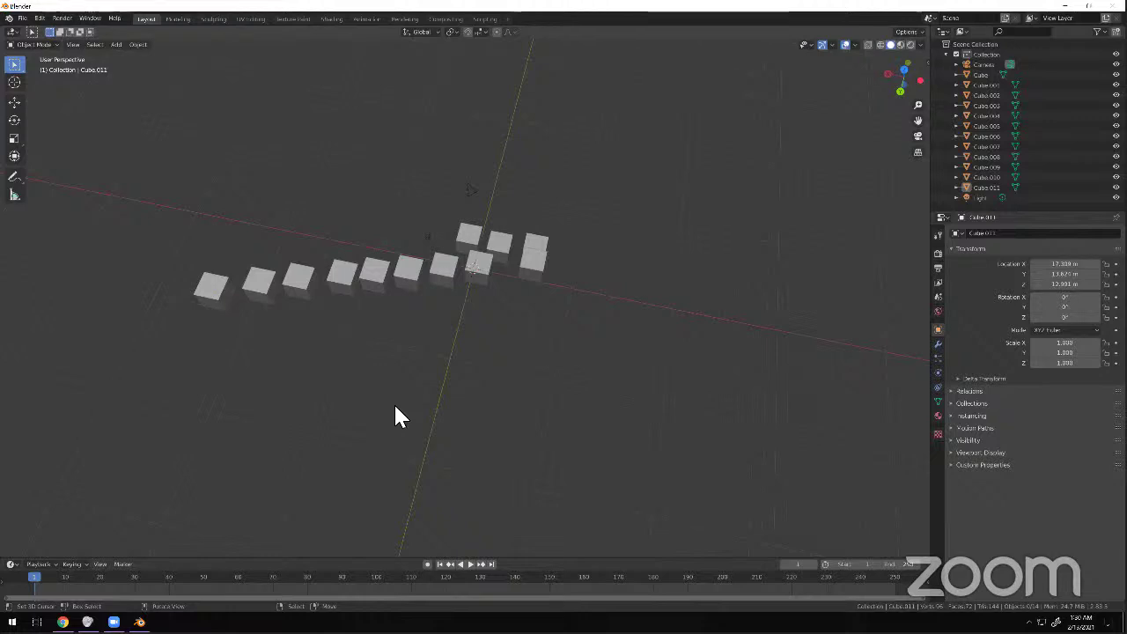
click(211, 289)
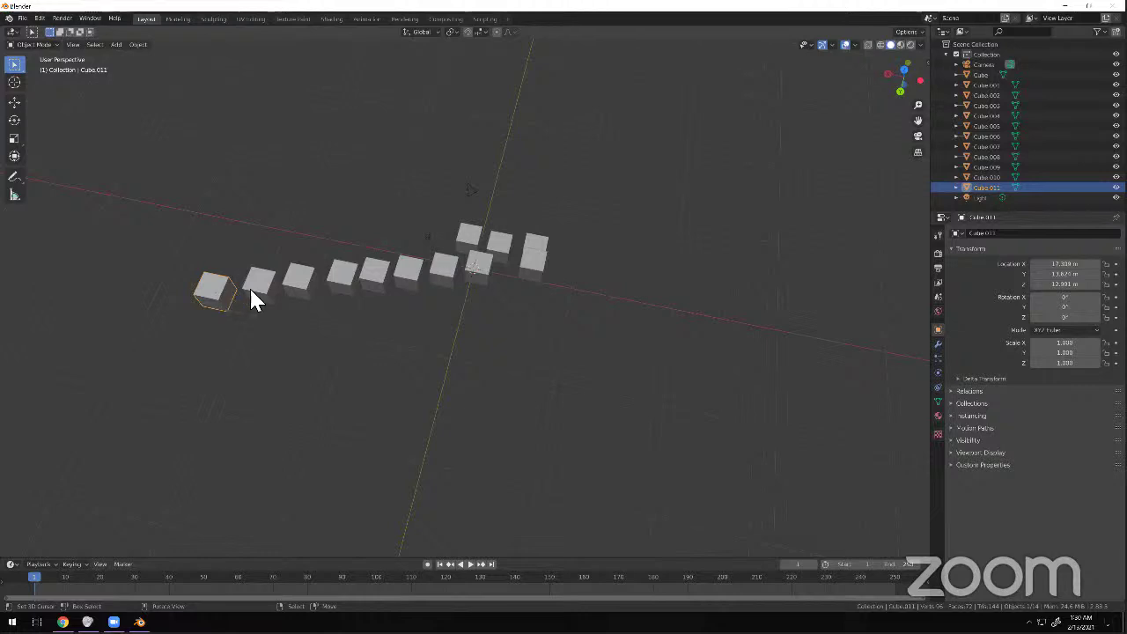
click(263, 286)
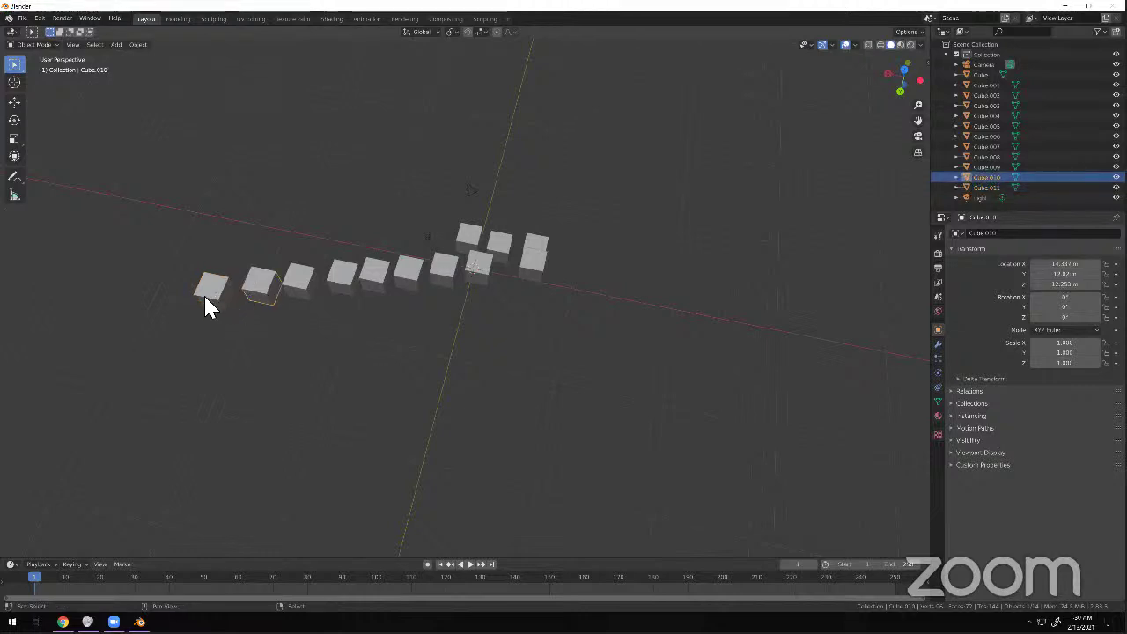
shift+click(221, 294)
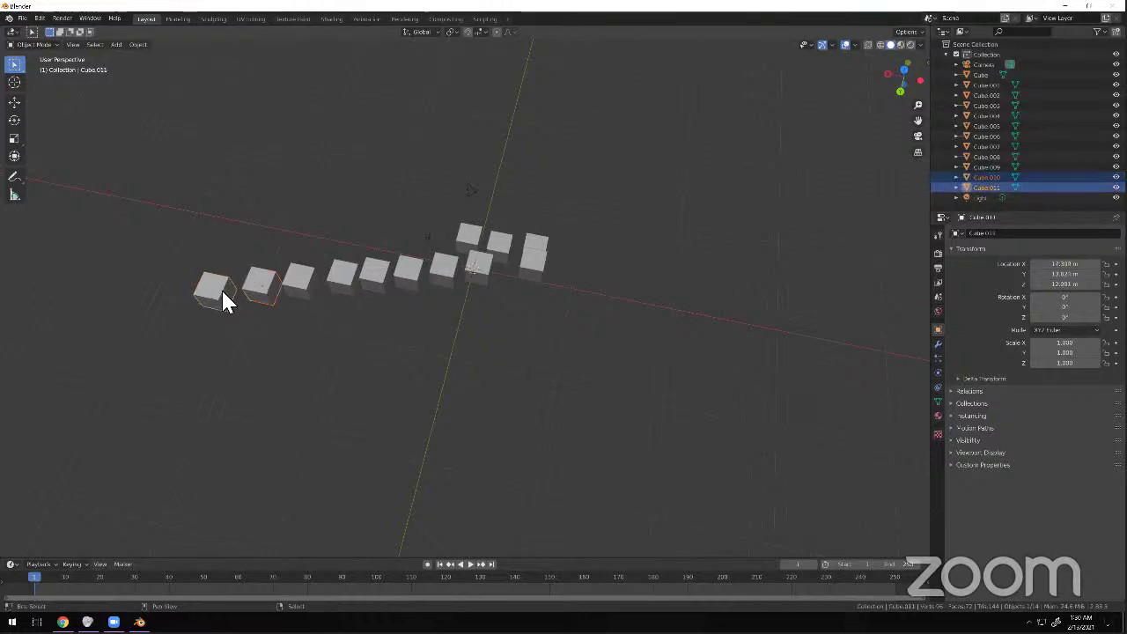
shift+click(298, 282)
shift+click(348, 278)
shift+click(372, 276)
shift+click(408, 270)
shift+click(441, 265)
shift+click(472, 269)
shift+click(539, 264)
shift+click(534, 247)
shift+click(499, 248)
shift+click(467, 242)
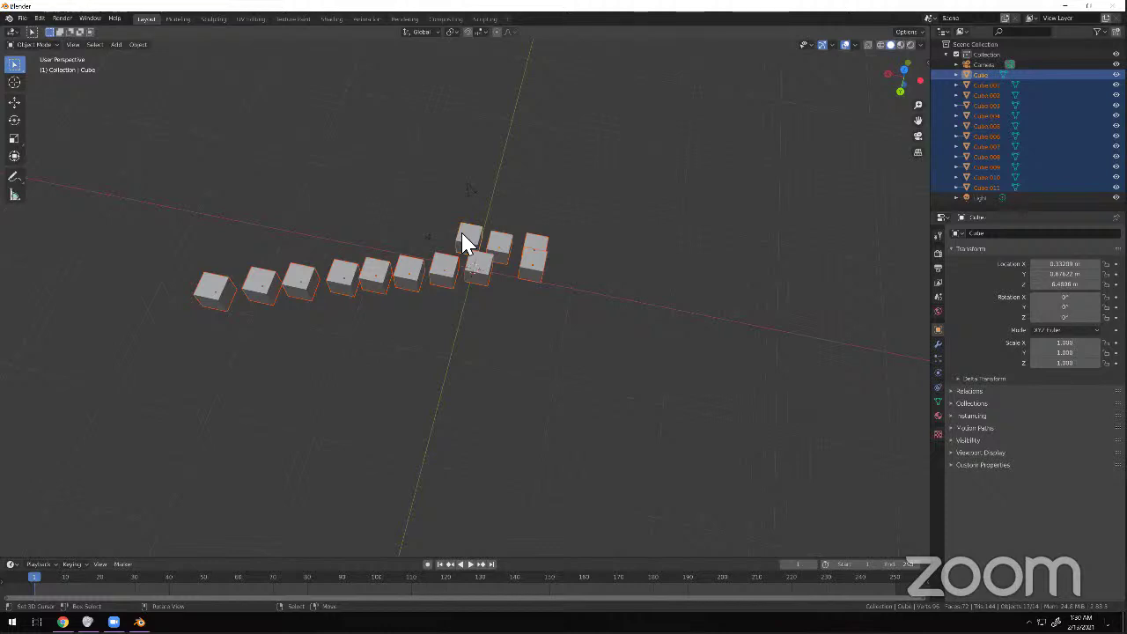
Duplicate the twelve selected cubes eight times in succession, offsetting each set to build a diamond-shaped field of cubes.
key(shift+d)
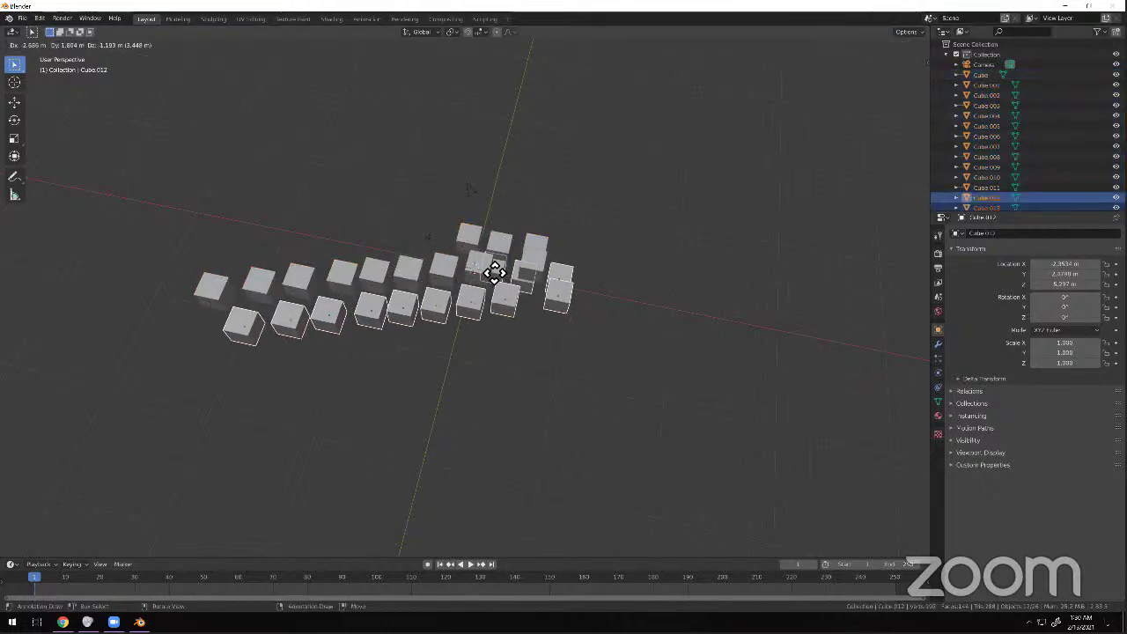
click(495, 273)
key(shift+d)
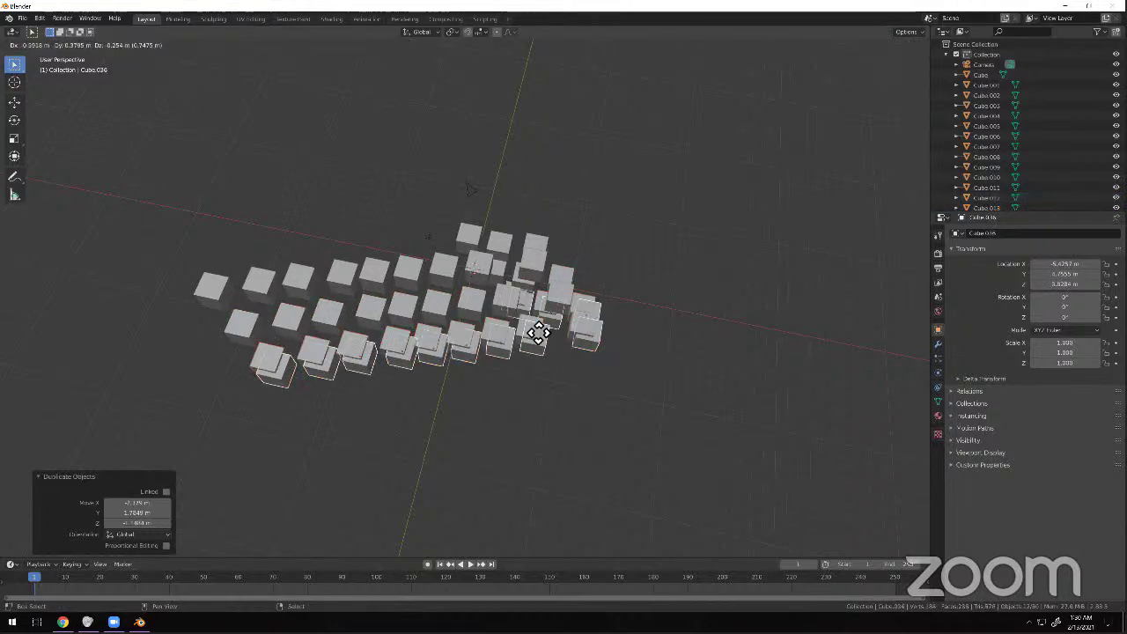
click(539, 332)
key(shift+d)
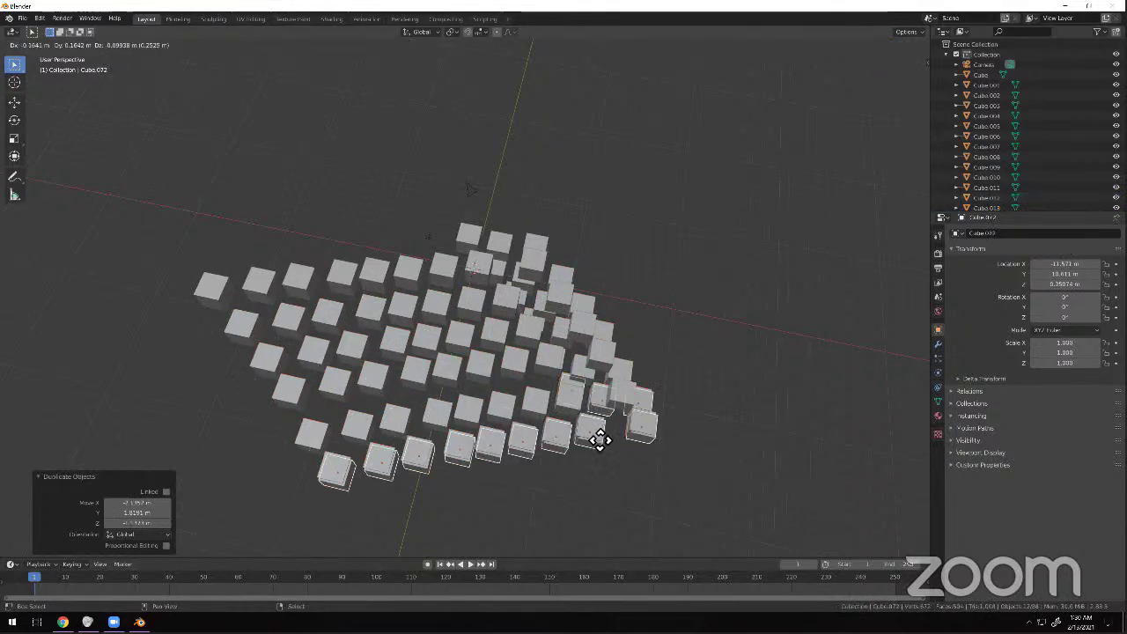
click(612, 460)
key(shift+d)
click(631, 489)
key(shift+d)
click(664, 519)
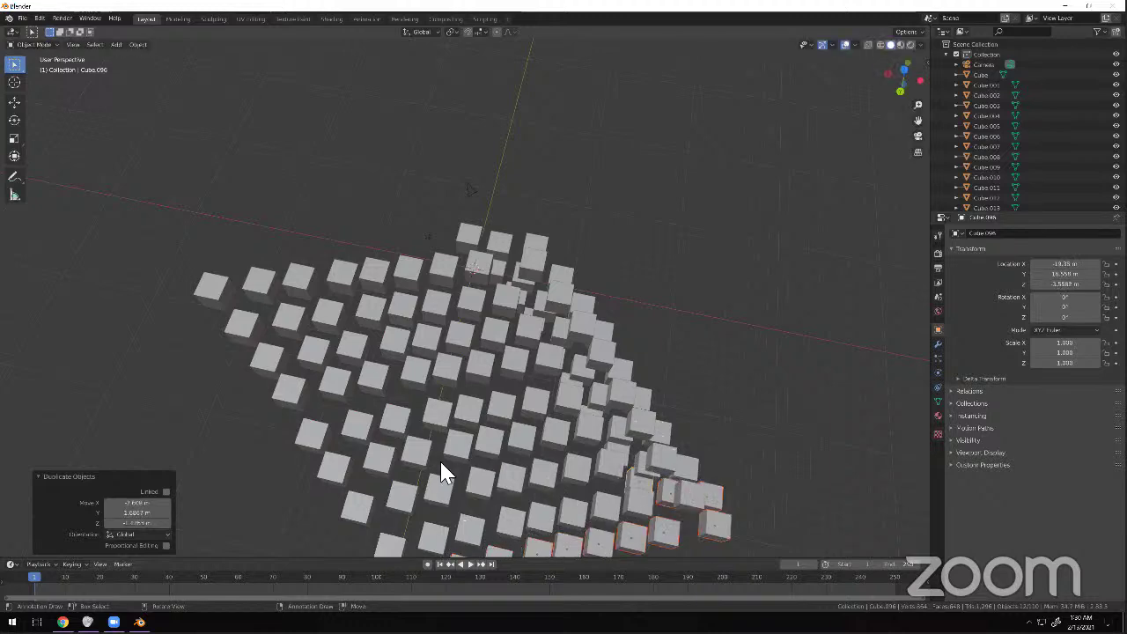
Add individual cubes scattered across the middle of the field to the current selection.
middle_drag(436, 400, 401, 366)
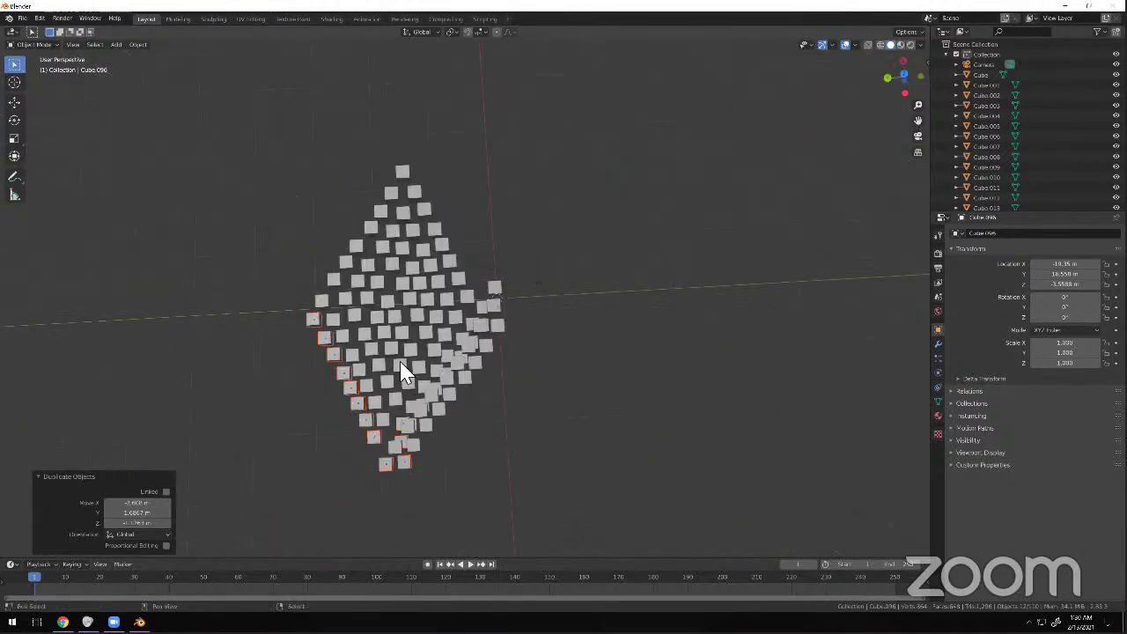
key(shift+d)
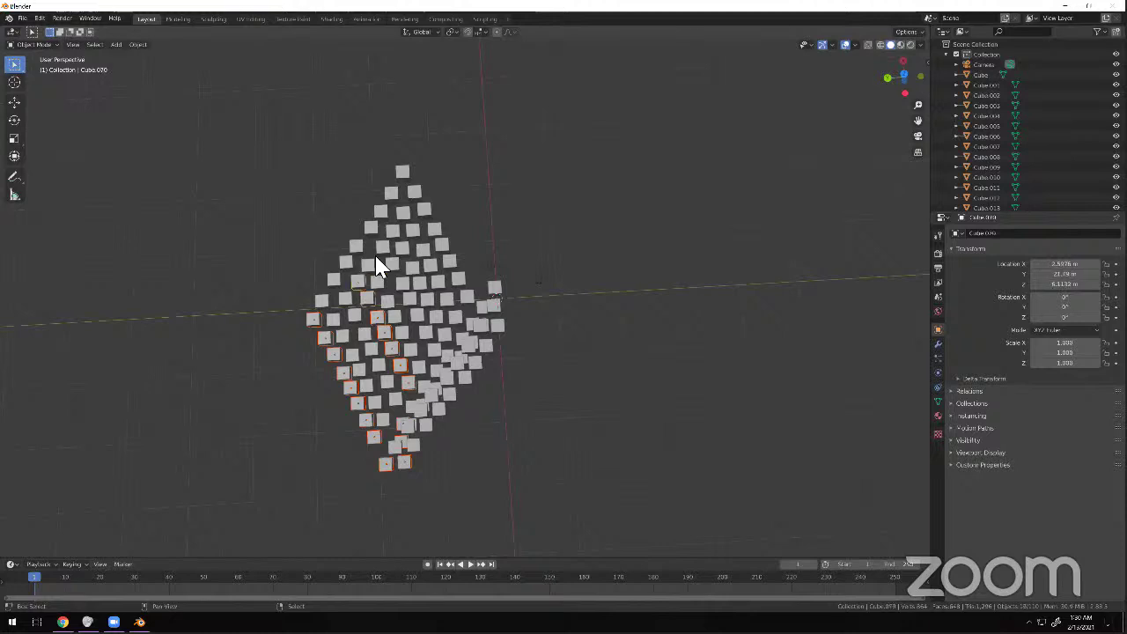
click(432, 299)
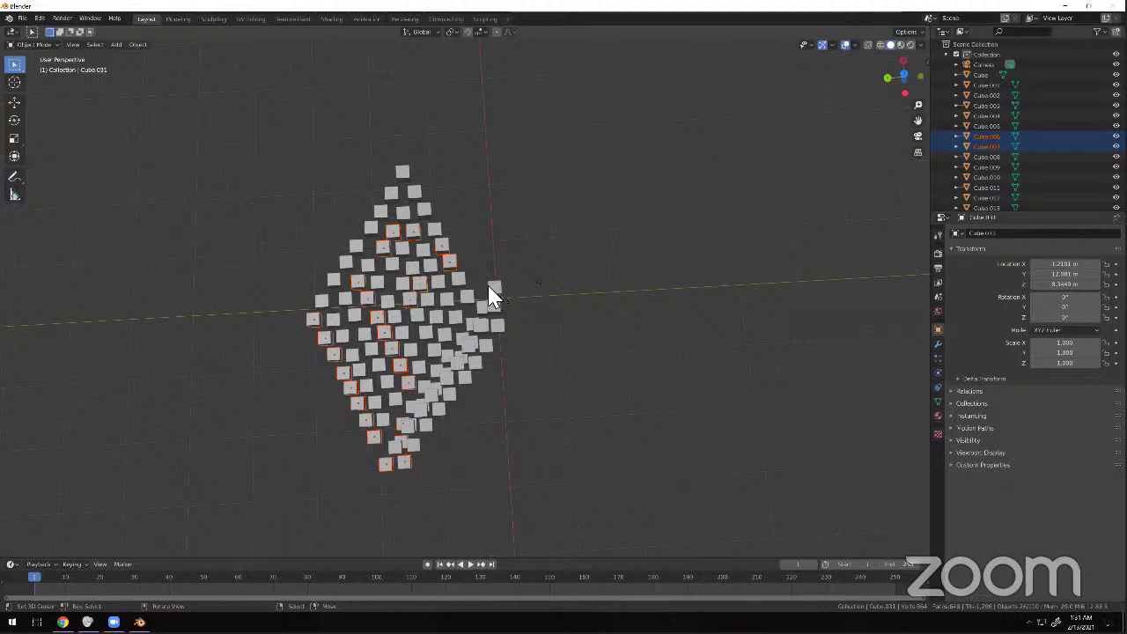
Box-select most of the diamond-shaped cube field, duplicate the selection seven times upward to build a stack of layers, and deselect everything.
key(b)
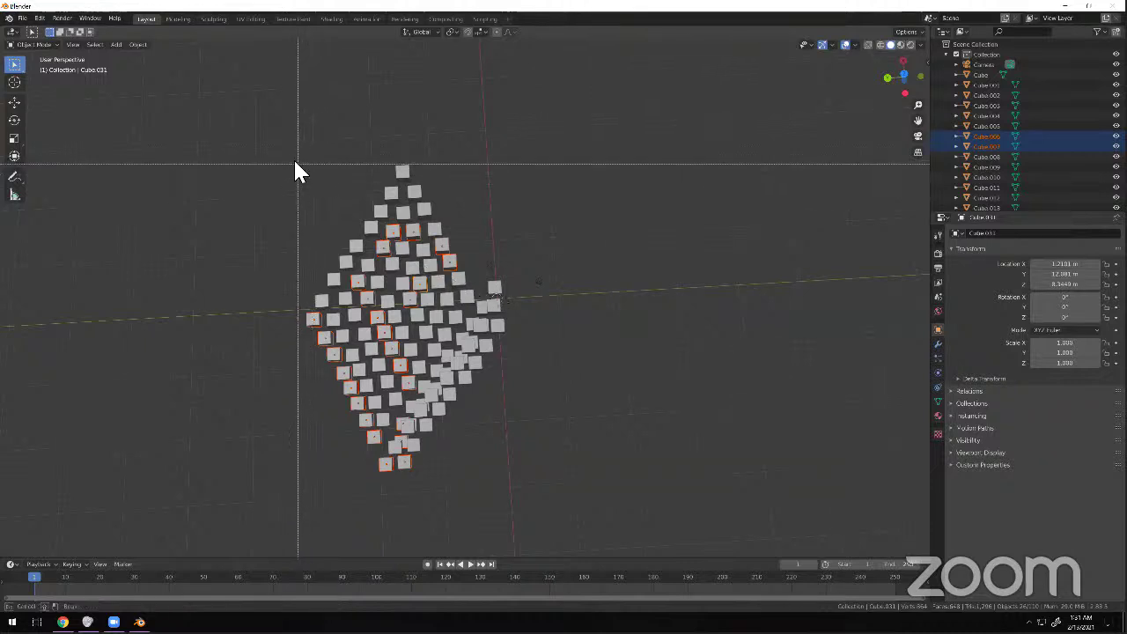
drag(286, 146, 480, 508)
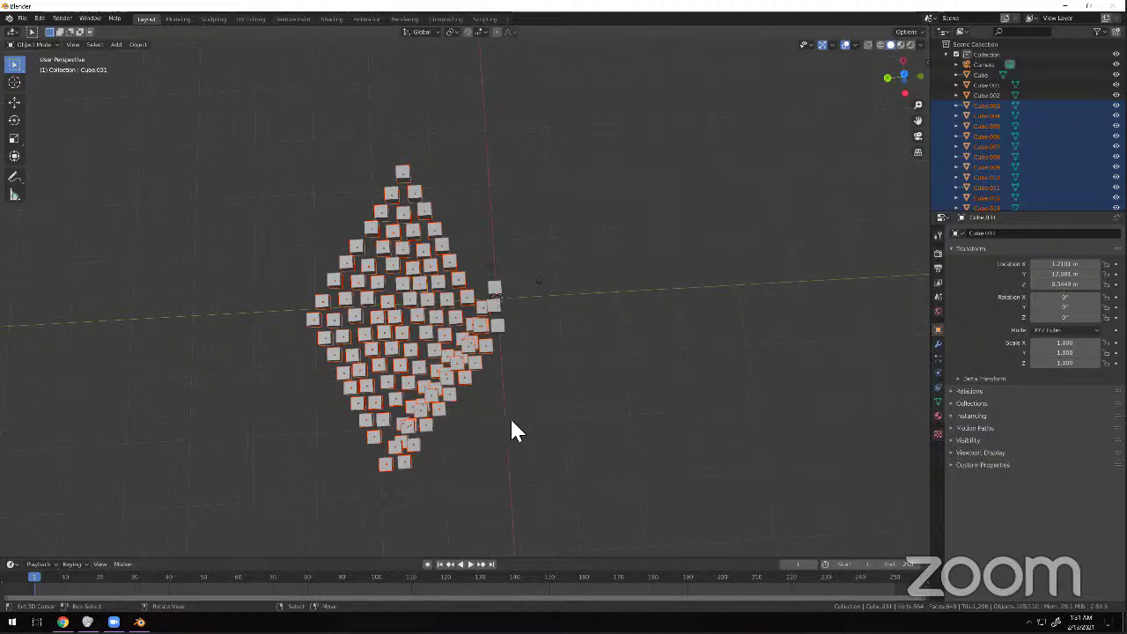
mouse_move(516, 350)
middle_down()
mouse_move(518, 362)
mouse_move(520, 346)
middle_up()
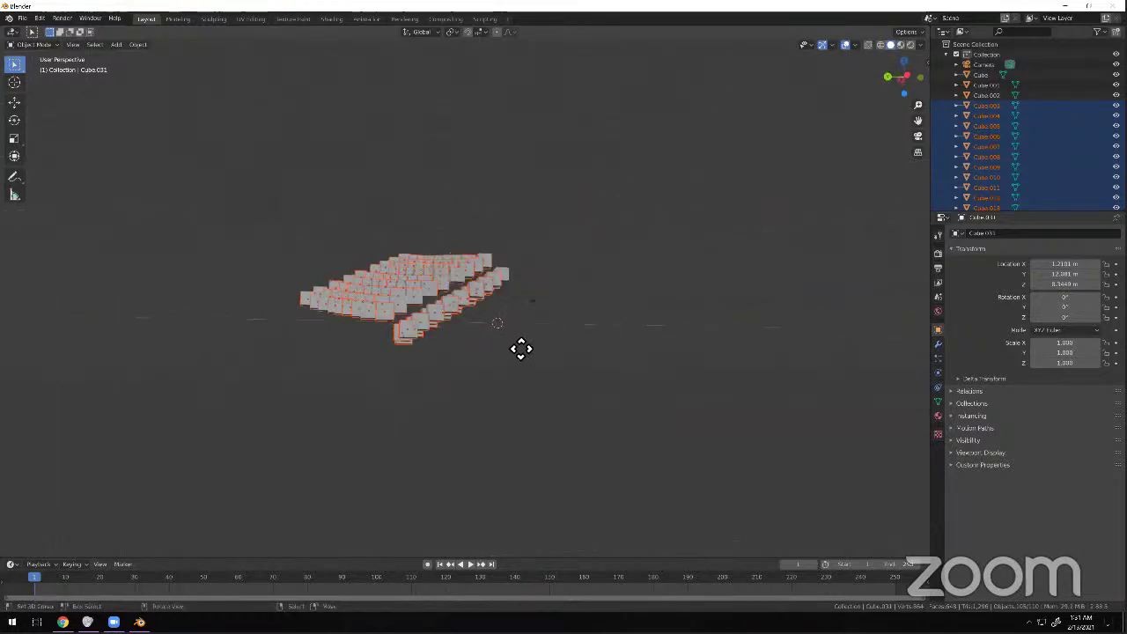
key(shift+d)
click(502, 281)
key(shift+d)
click(491, 259)
key(shift+d)
click(482, 233)
key(shift+d)
click(473, 207)
key(shift+d)
click(457, 174)
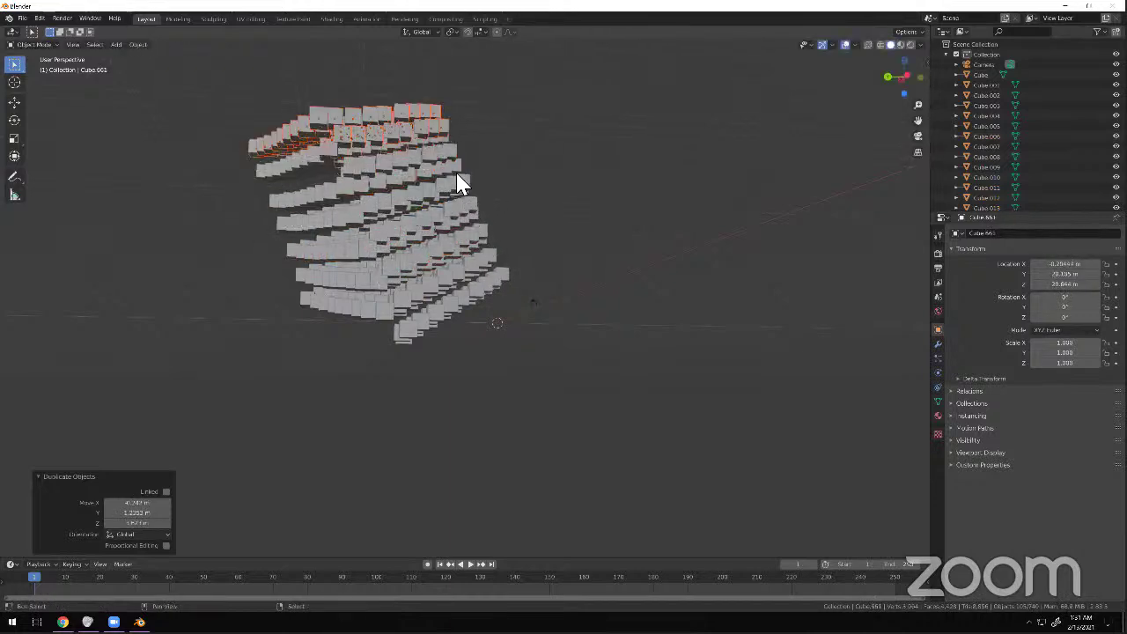
key(shift+d)
click(451, 156)
key(alt+a)
Box-select the upper layers of the cube stack and clear the selection.
middle_drag(396, 186, 450, 288)
key(b)
drag(529, 146, 279, 254)
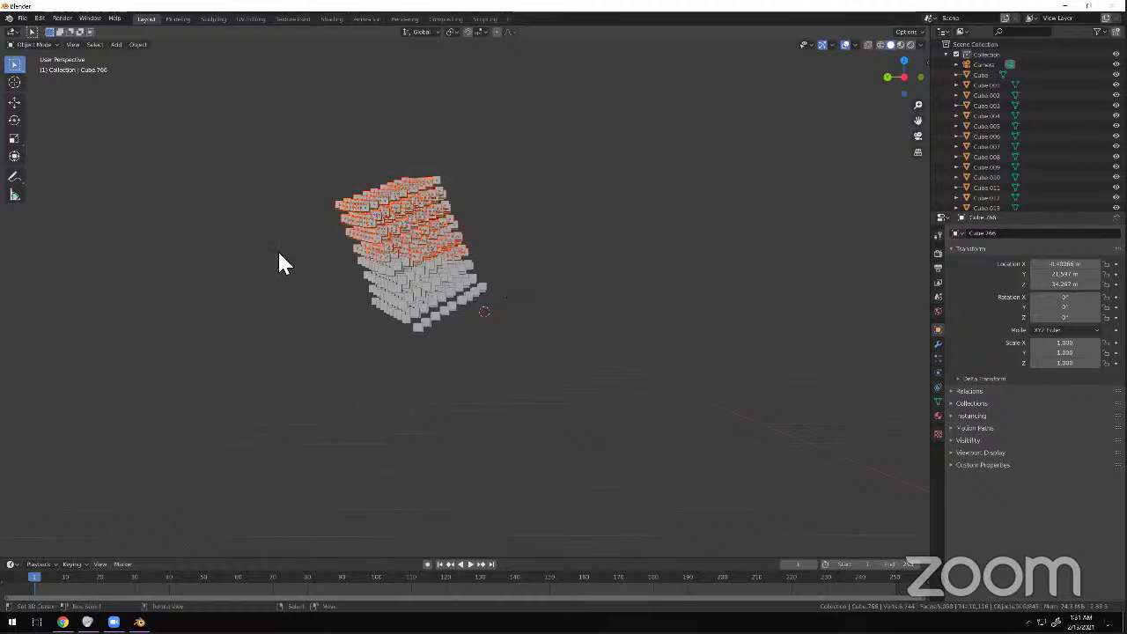
click(280, 253)
Circle-select a curved band of cubes across the middle of the stack, trying a larger and smaller selection radius, and delete the selected cubes.
middle_drag(373, 308, 562, 317)
key(c)
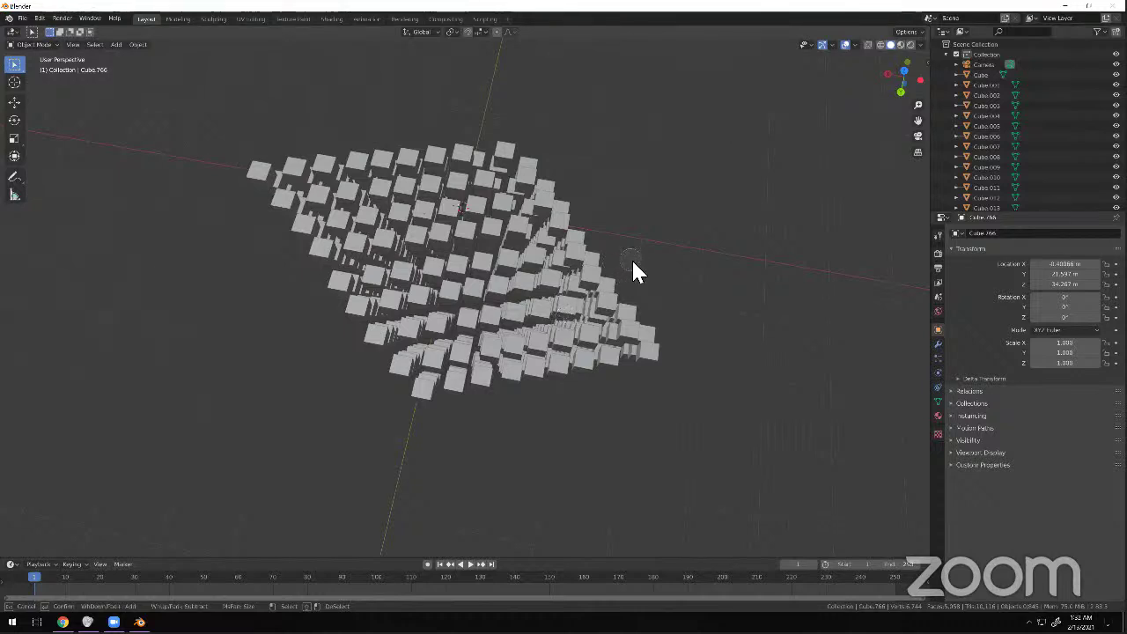
scroll(642, 269, down, 15)
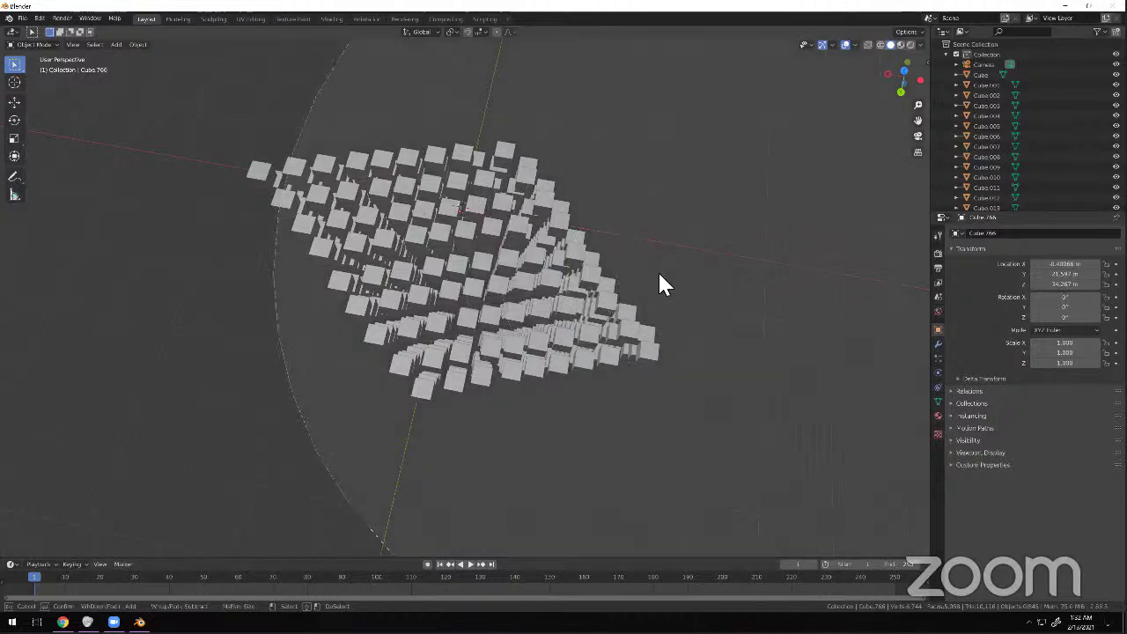
scroll(662, 283, up, 15)
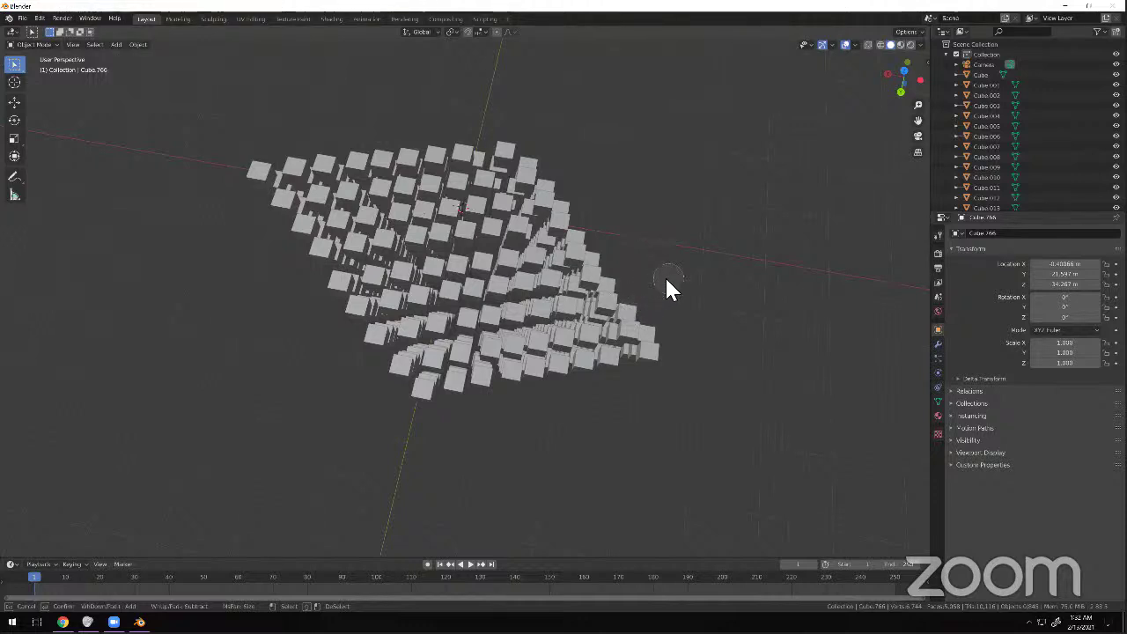
mouse_move(646, 291)
mouse_down()
mouse_move(445, 334)
mouse_move(402, 257)
mouse_move(335, 177)
mouse_move(264, 258)
mouse_move(158, 306)
mouse_up()
right_click(159, 306)
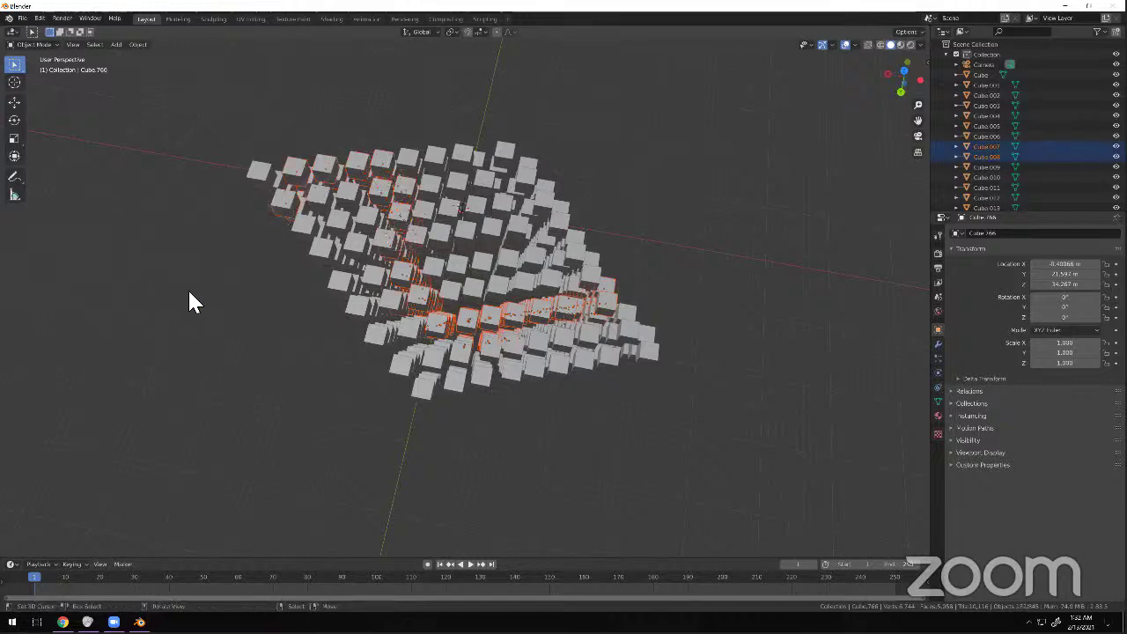
middle_drag(458, 352, 508, 326)
scroll(508, 327, up, 3)
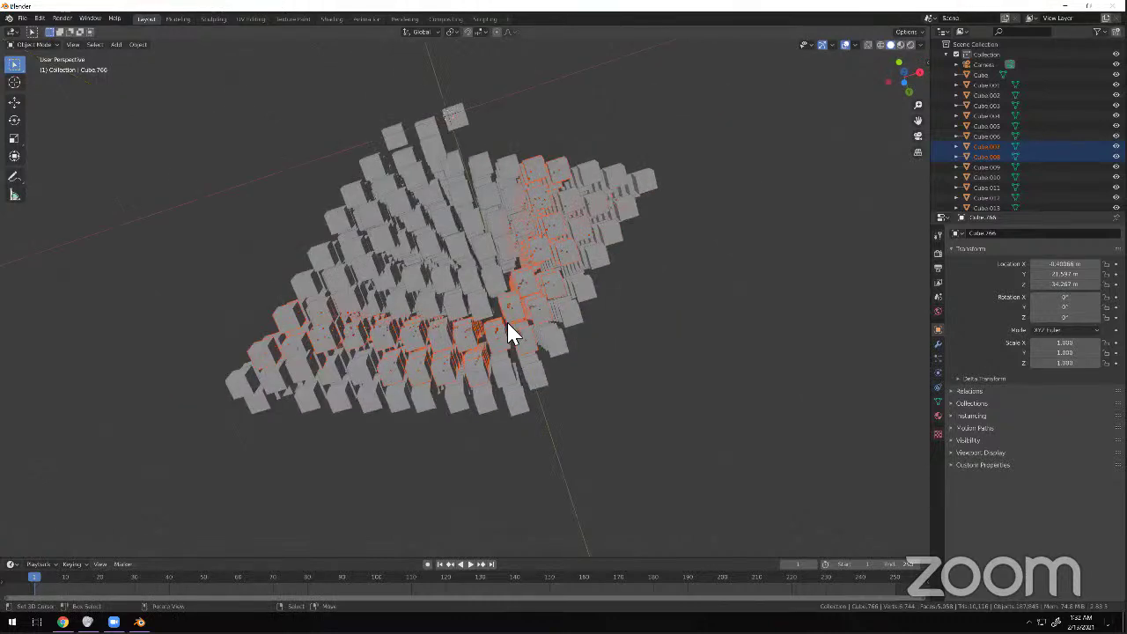
key(Delete)
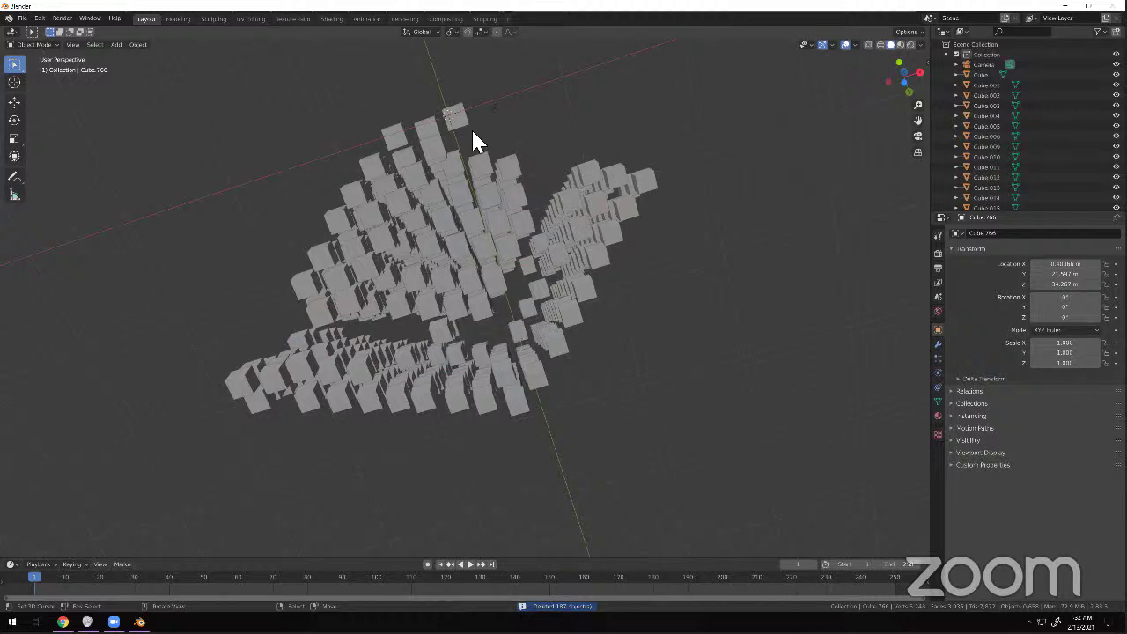
In top view, select the whole block of cubes, duplicate it four times beside and below the original, and deselect everything.
middle_drag(536, 315, 531, 285)
key(a)
key(alt+a)
drag(536, 238, 356, 342)
key(shift+d)
click(546, 308)
key(shift+d)
click(649, 330)
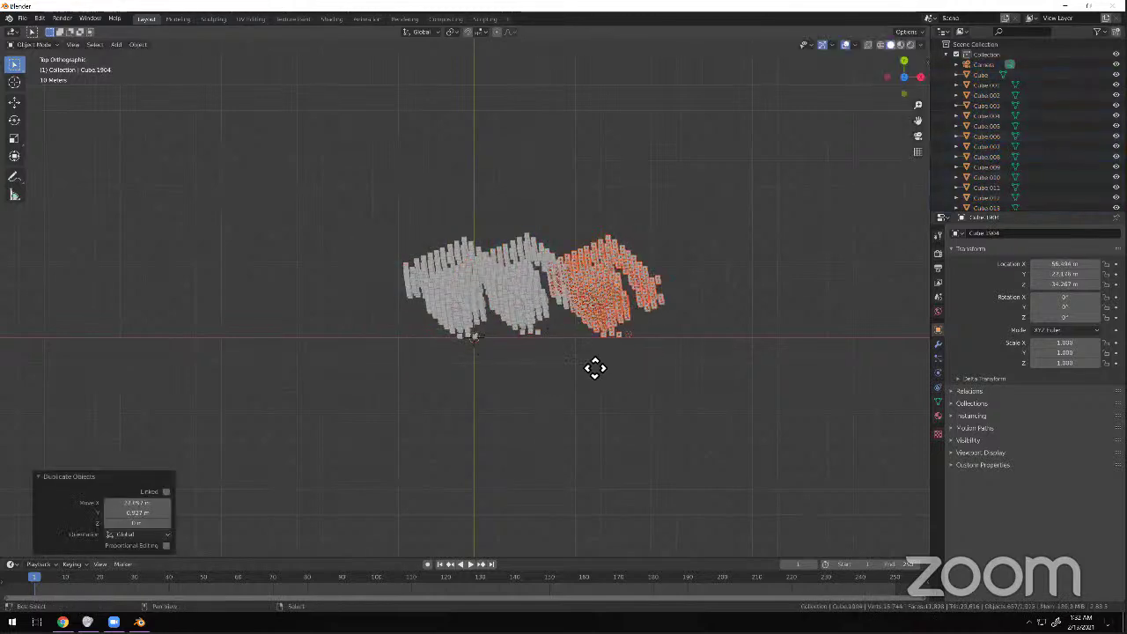
key(shift+d)
click(564, 379)
click(516, 372)
key(alt+a)
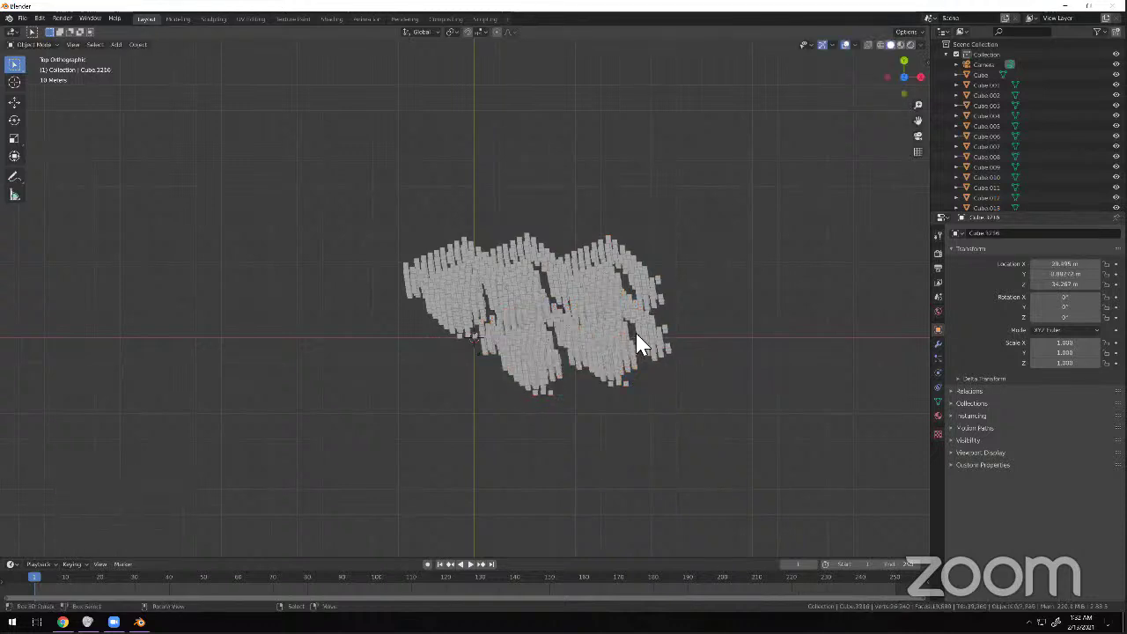
Select all objects, duplicate them once diagonally below the originals, and deselect everything.
key(a)
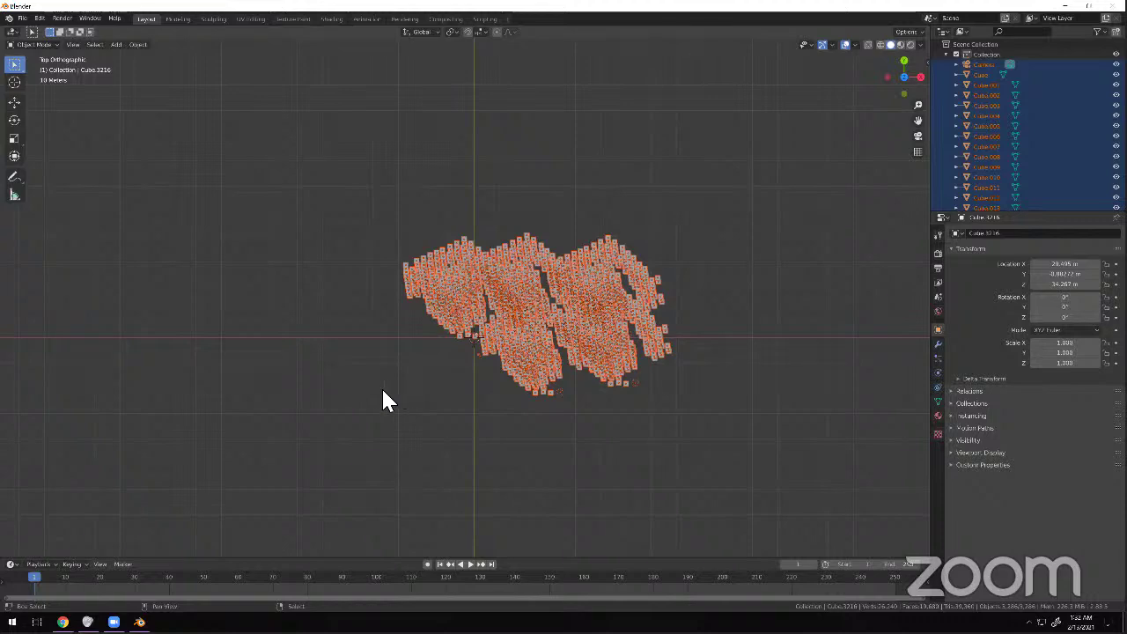
key(shift+d)
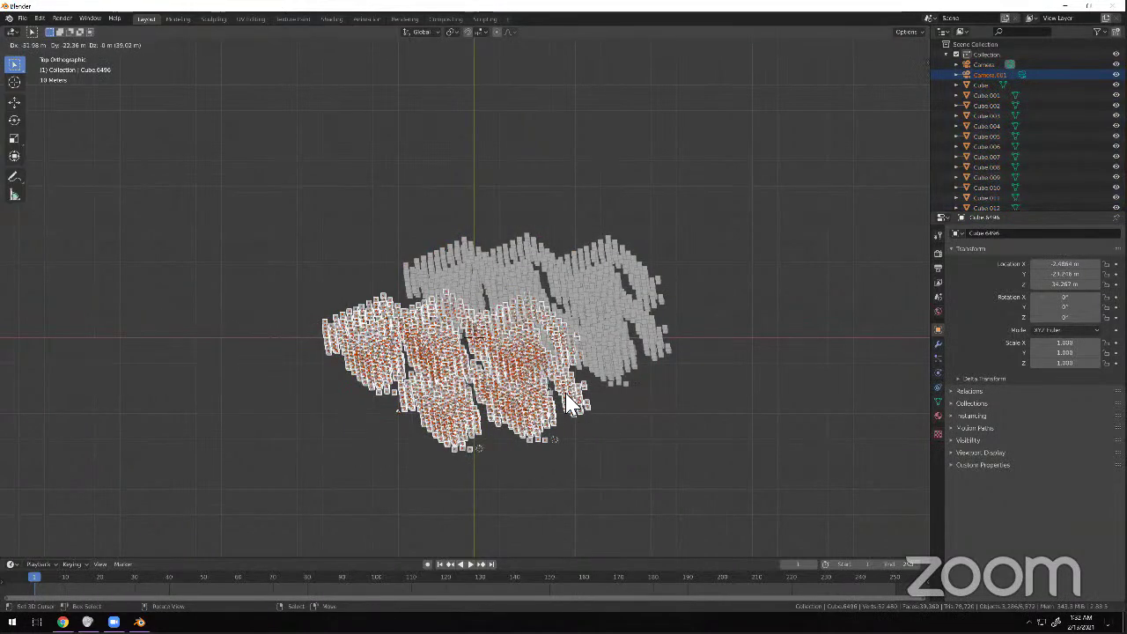
click(566, 404)
key(alt+a)
Circle-select two round eyes and a wide curved smile in the cube field, and delete the selected cubes.
scroll(569, 405, up, 2)
scroll(533, 333, up, 3)
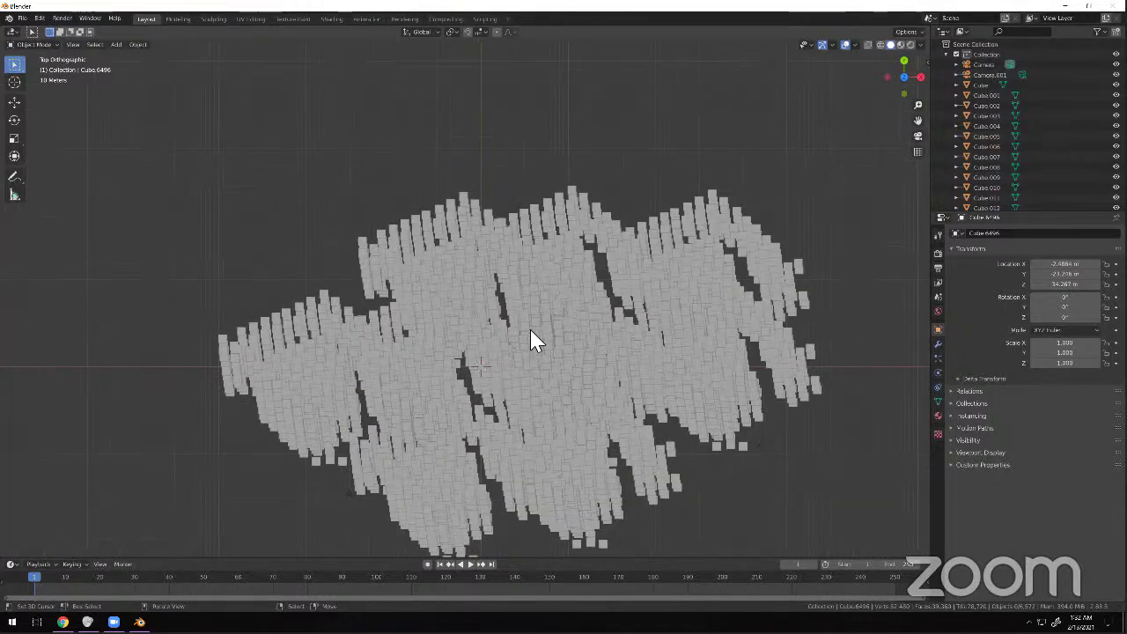
middle_drag(604, 294, 398, 214)
key(c)
drag(398, 214, 397, 205)
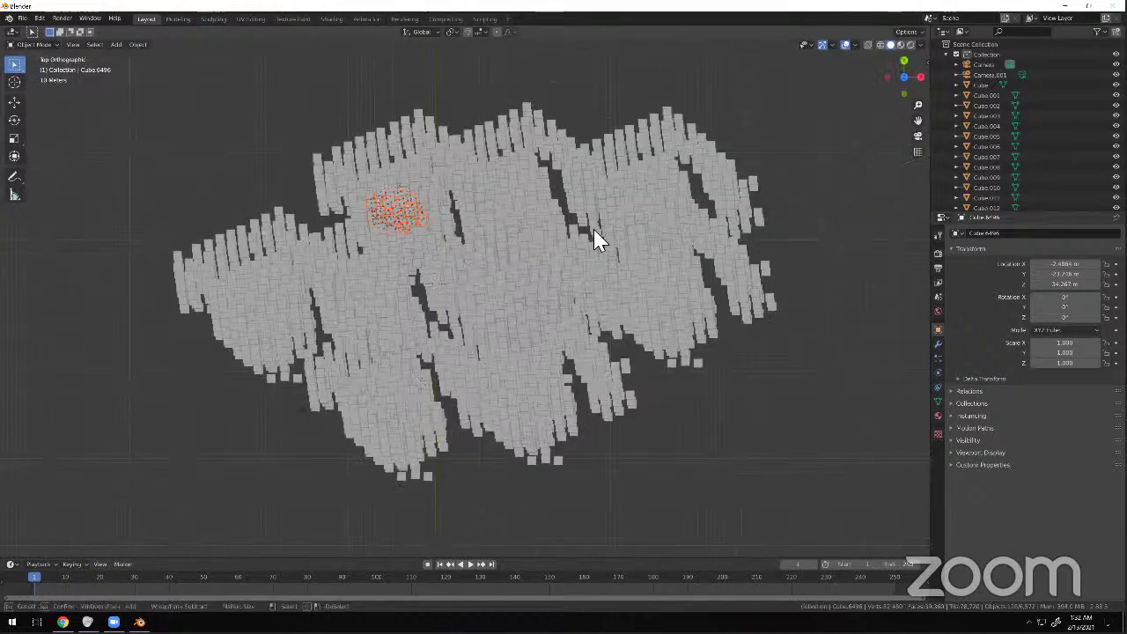
drag(605, 220, 597, 211)
mouse_move(301, 293)
mouse_down()
mouse_move(354, 340)
mouse_move(471, 368)
mouse_move(587, 340)
mouse_move(644, 292)
mouse_move(666, 251)
mouse_up()
key(Escape)
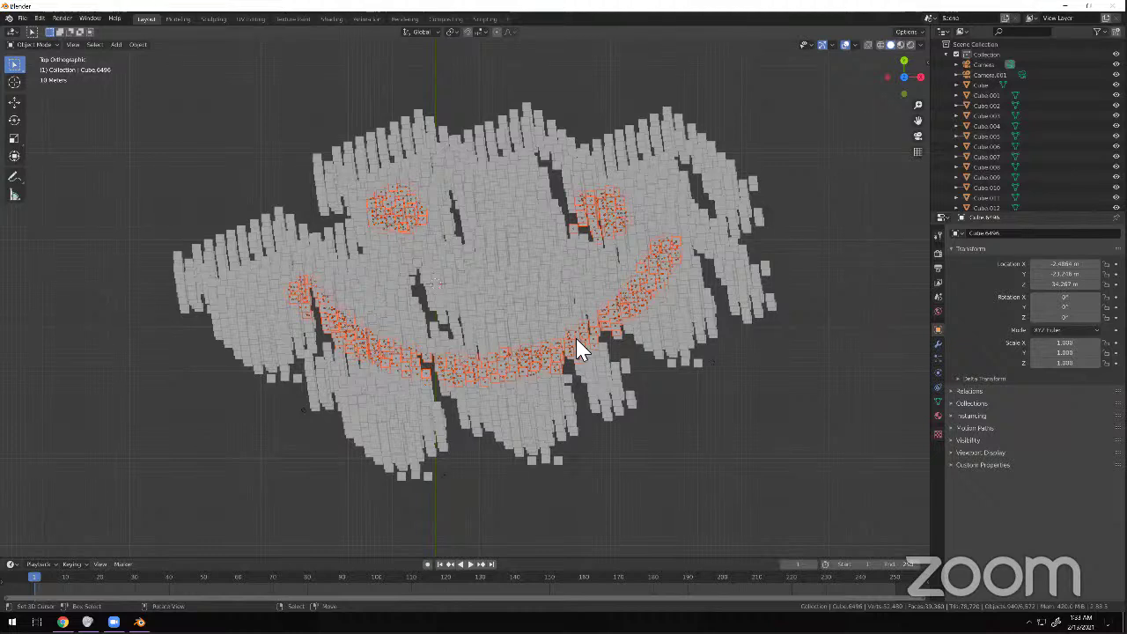
key(Delete)
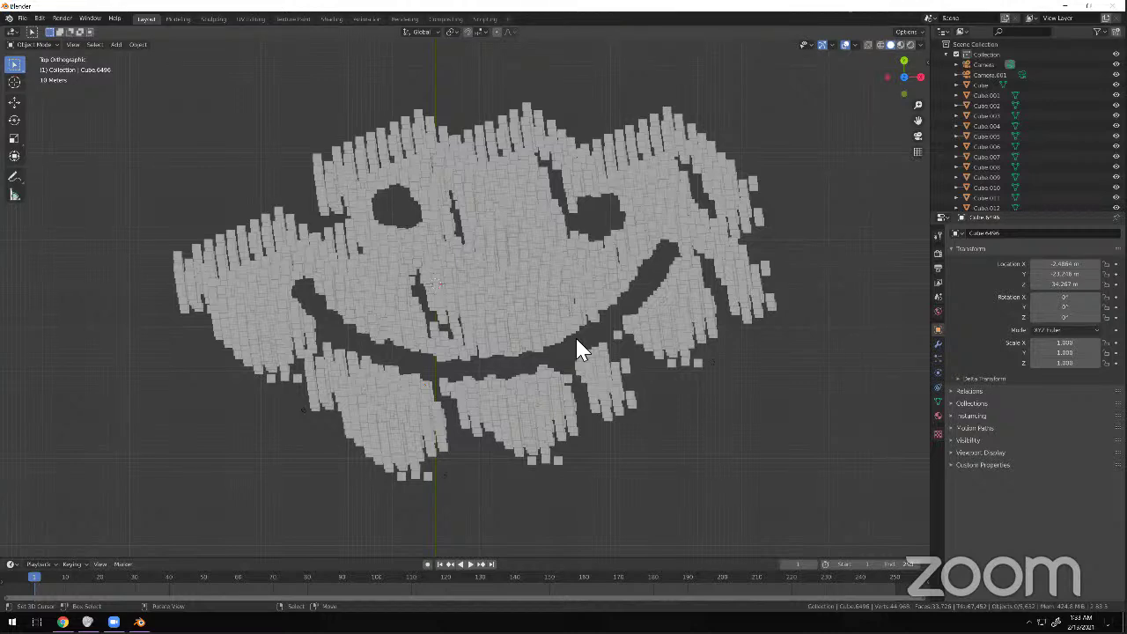
Select every object in the scene at once and clear the selection again.
scroll(526, 302, down, 8)
middle_drag(490, 252, 502, 291)
key(a)
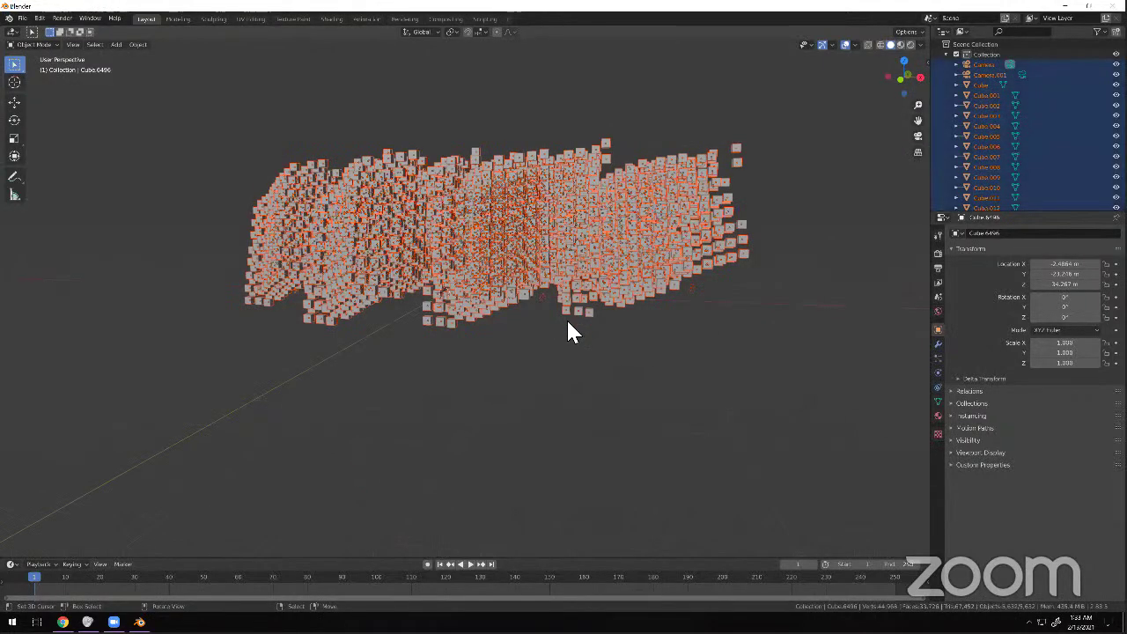
middle_drag(573, 355, 650, 306)
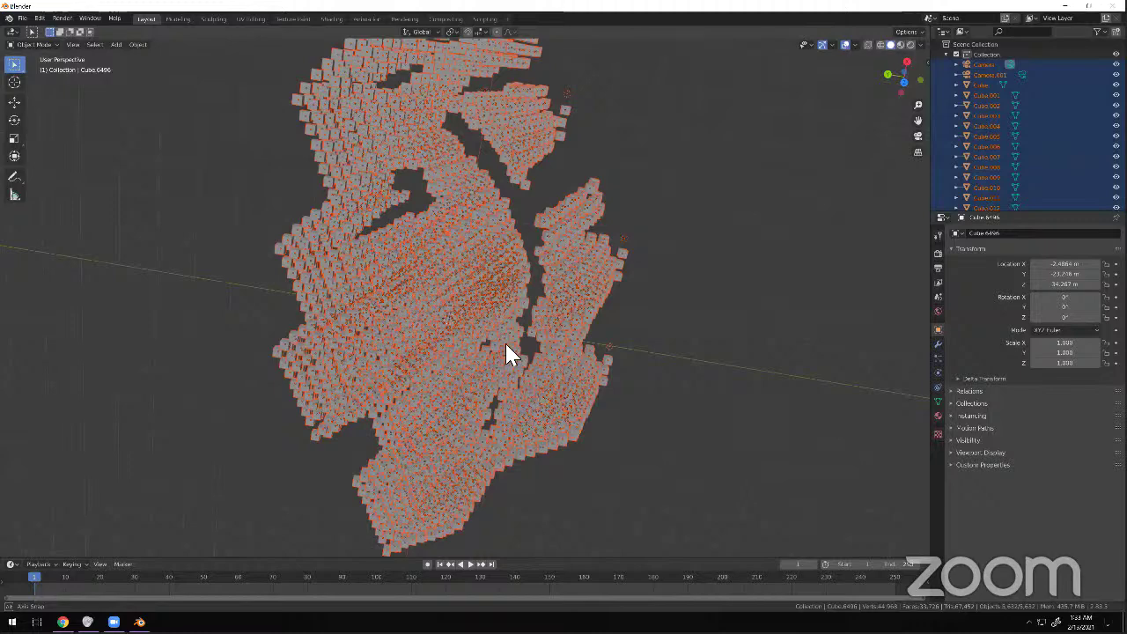
key(alt+a)
Box-select the cube cluster from a side perspective and clear the selection.
middle_drag(516, 360, 396, 343)
middle_drag(297, 360, 392, 302)
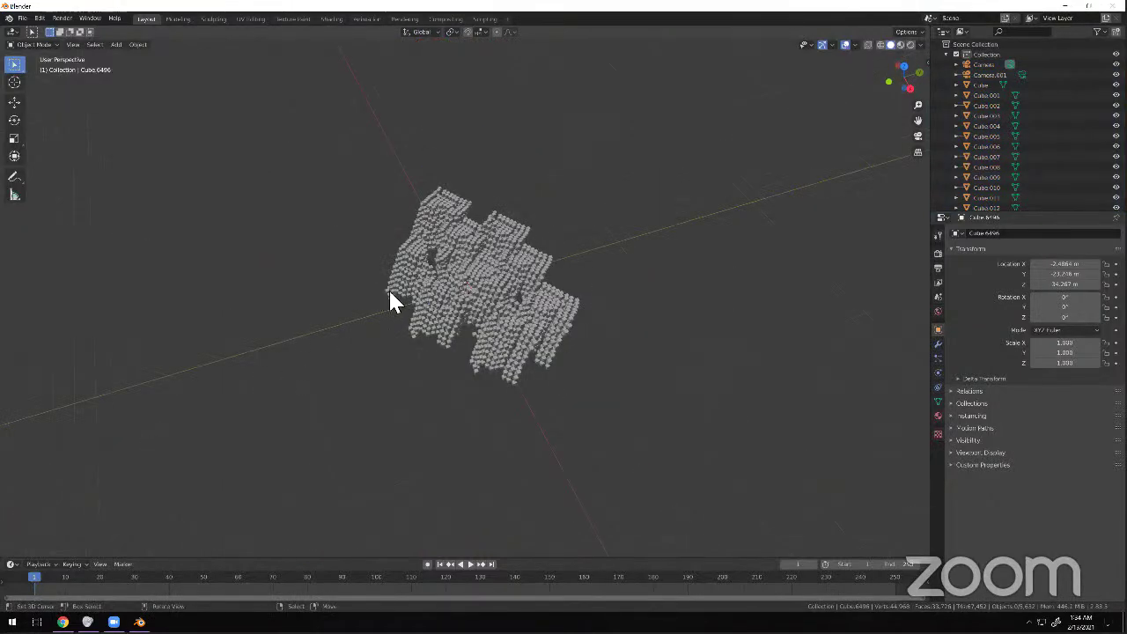
scroll(308, 302, up, 6)
mouse_move(305, 302)
middle_down()
mouse_move(289, 302)
mouse_move(479, 284)
mouse_move(529, 264)
mouse_move(527, 253)
middle_up()
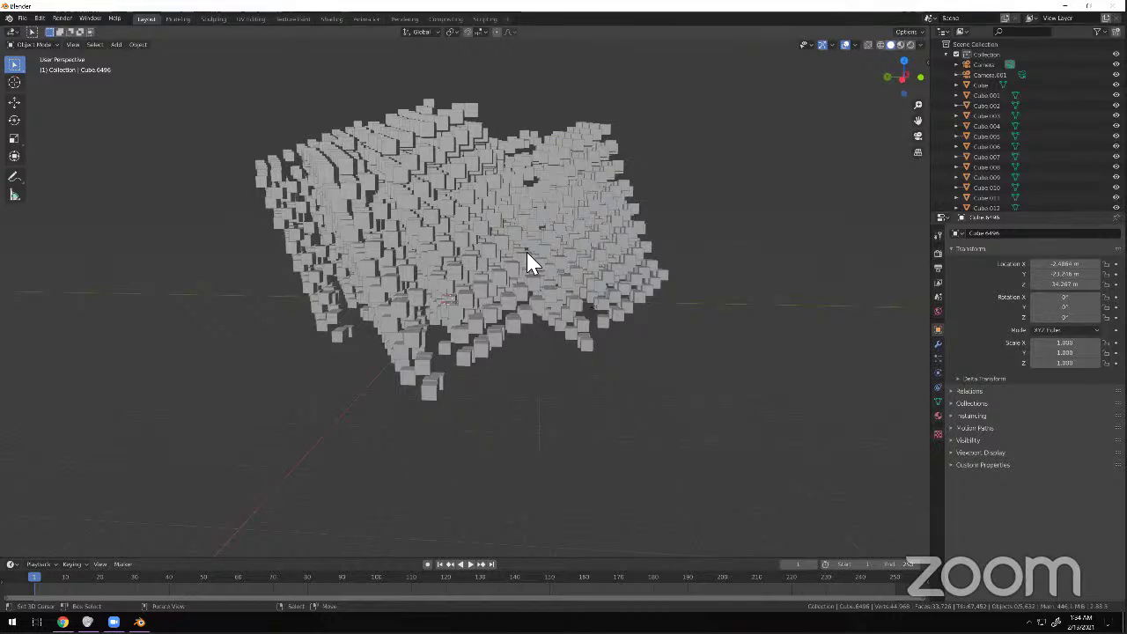
key(b)
drag(675, 60, 216, 388)
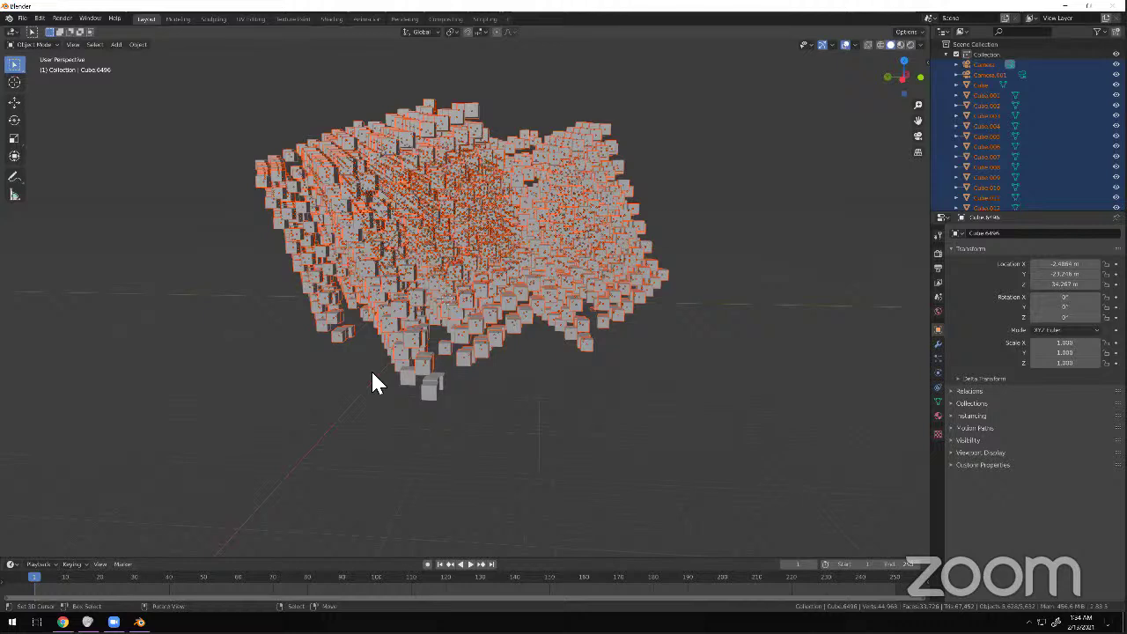
click(505, 355)
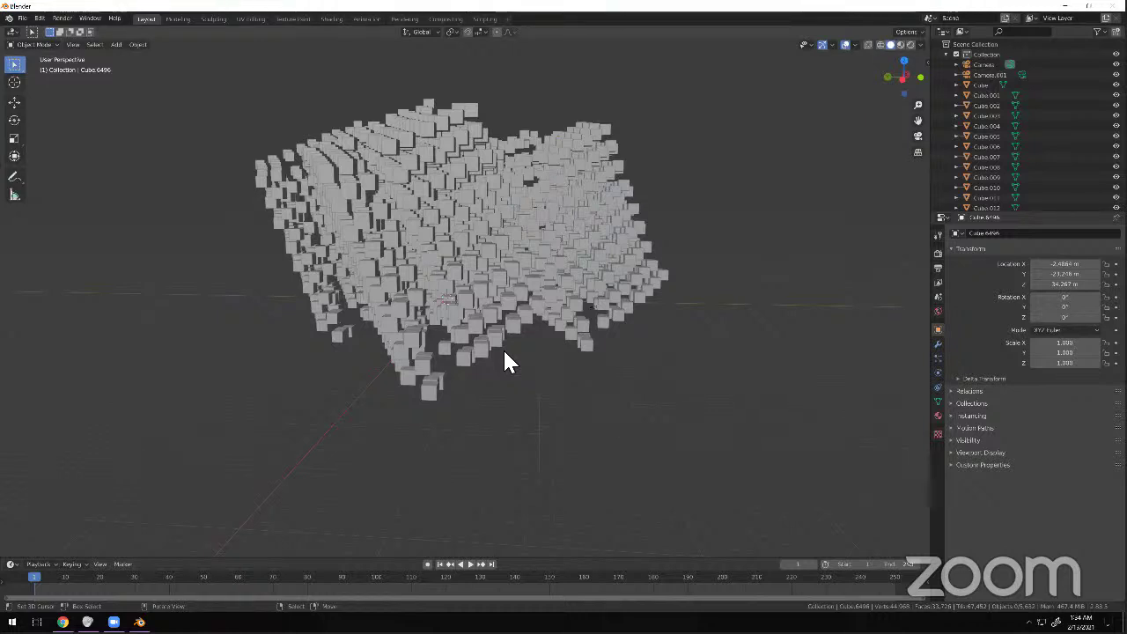
Alternate between selecting and deselecting all objects, and delete everything in the scene.
key(a)
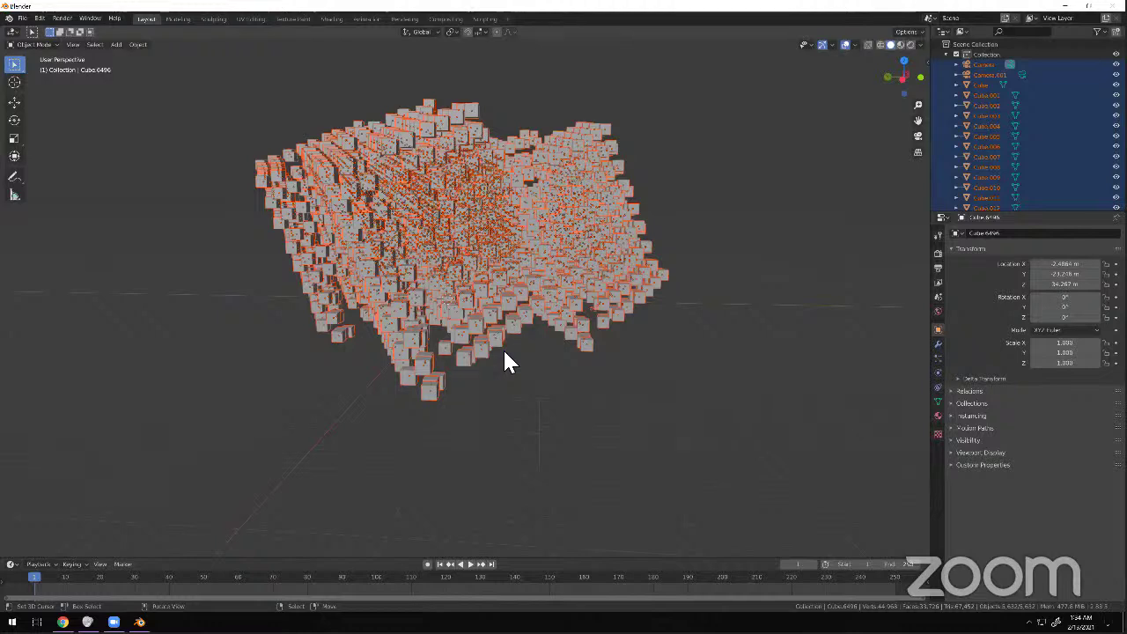
key(alt+a)
key(a)
key(alt+a)
key(a)
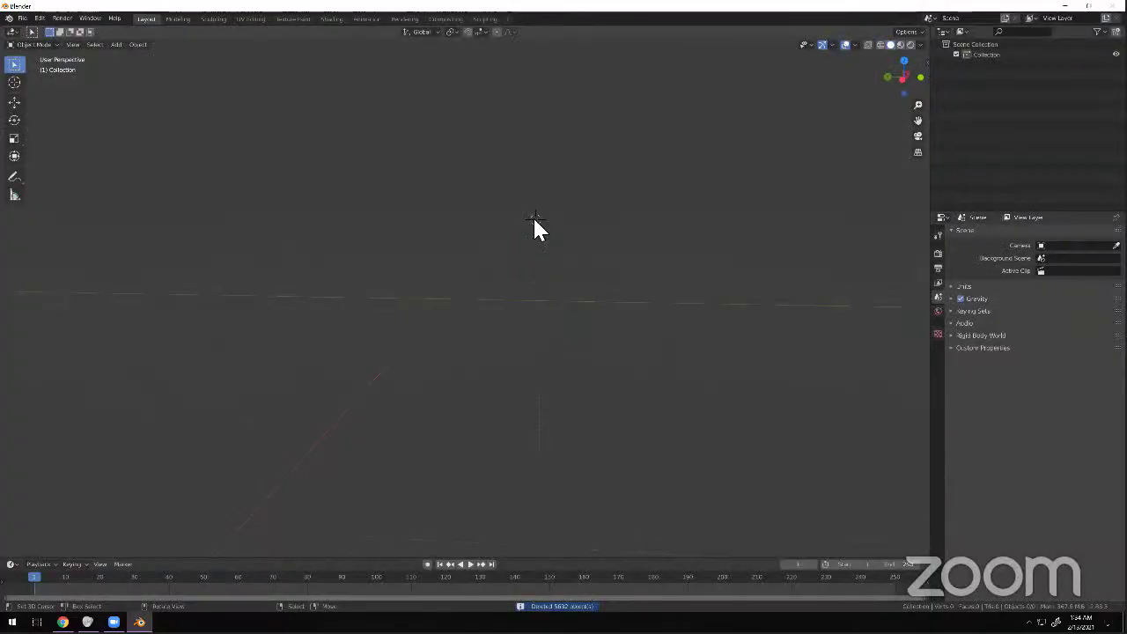
Reset the 3D cursor to the world origin, switch to top view, and bring the origin into an angled perspective view.
key(shift+c)
key(KP_7)
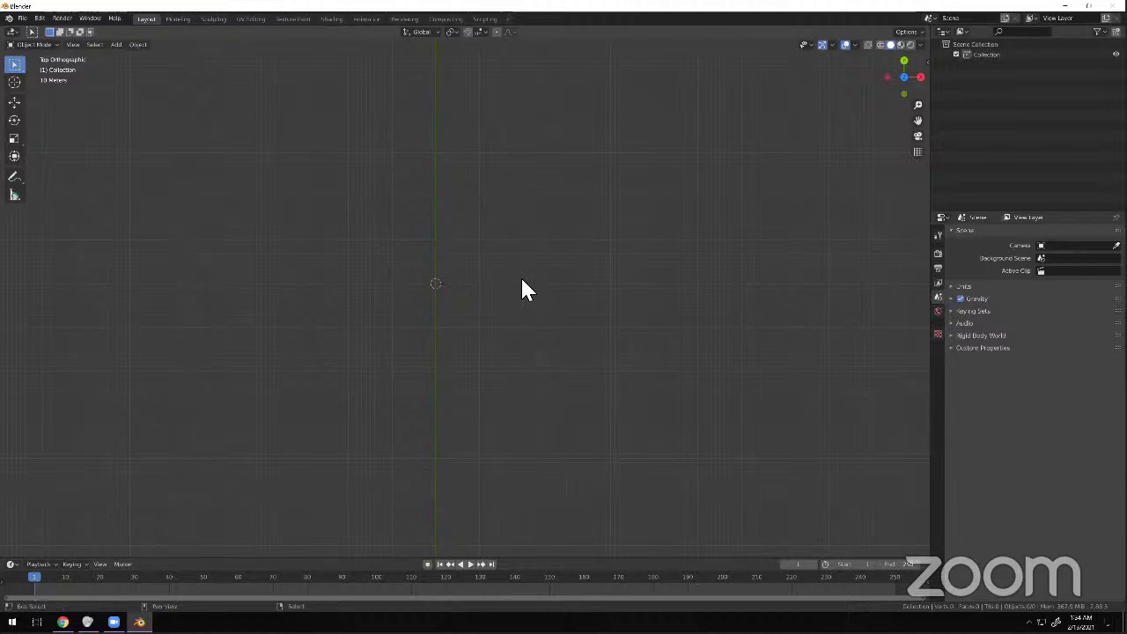
scroll(520, 282, up, 3)
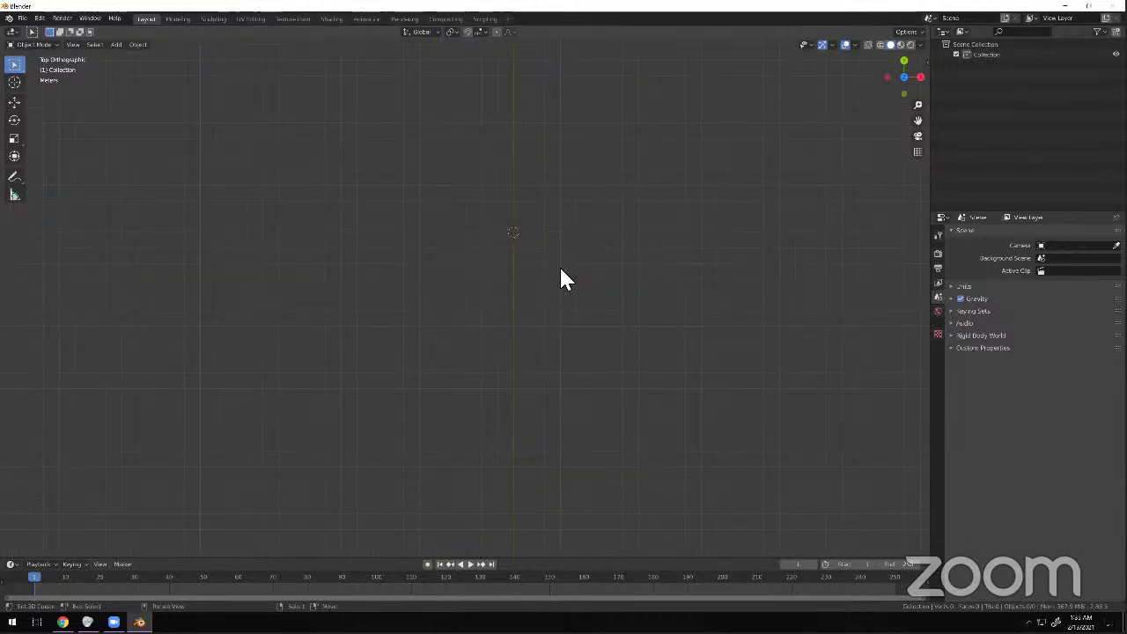
shift+middle_drag(542, 304, 523, 329)
middle_drag(511, 224, 436, 228)
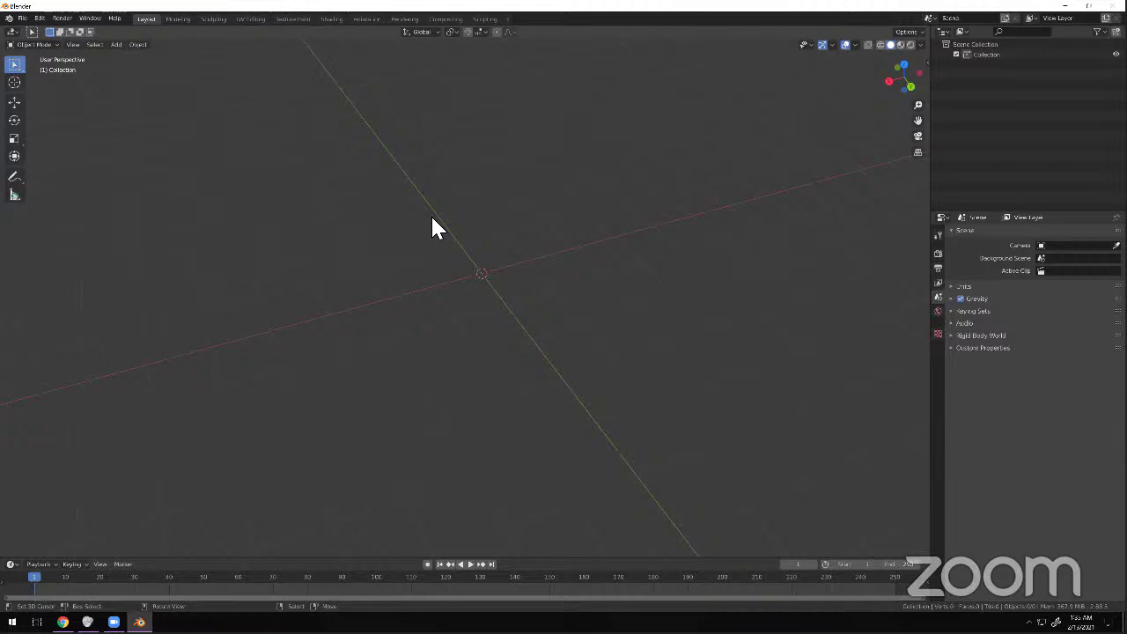
Add a Monkey mesh at the world origin and inspect its face from the front.
key(shift+a)
mouse_move(434, 220)
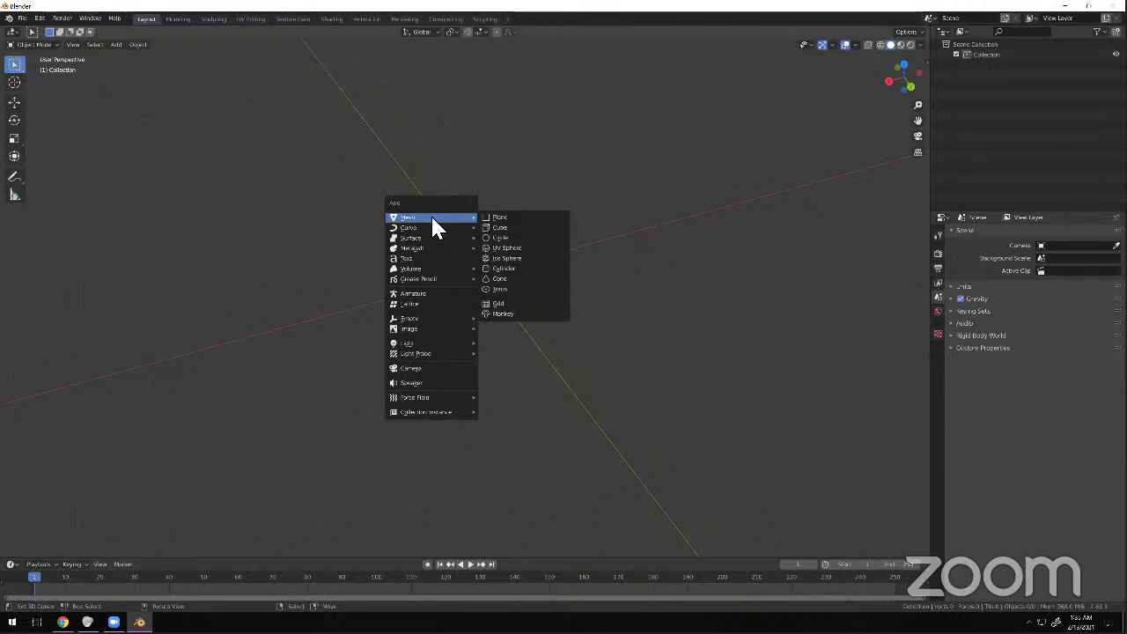
click(116, 44)
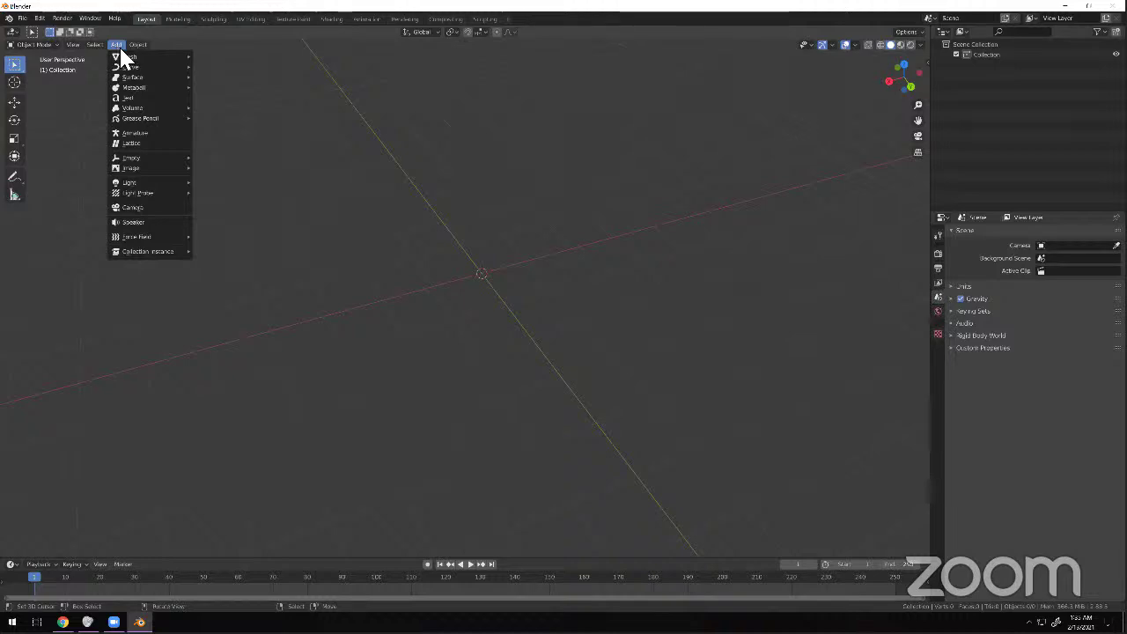
mouse_move(146, 60)
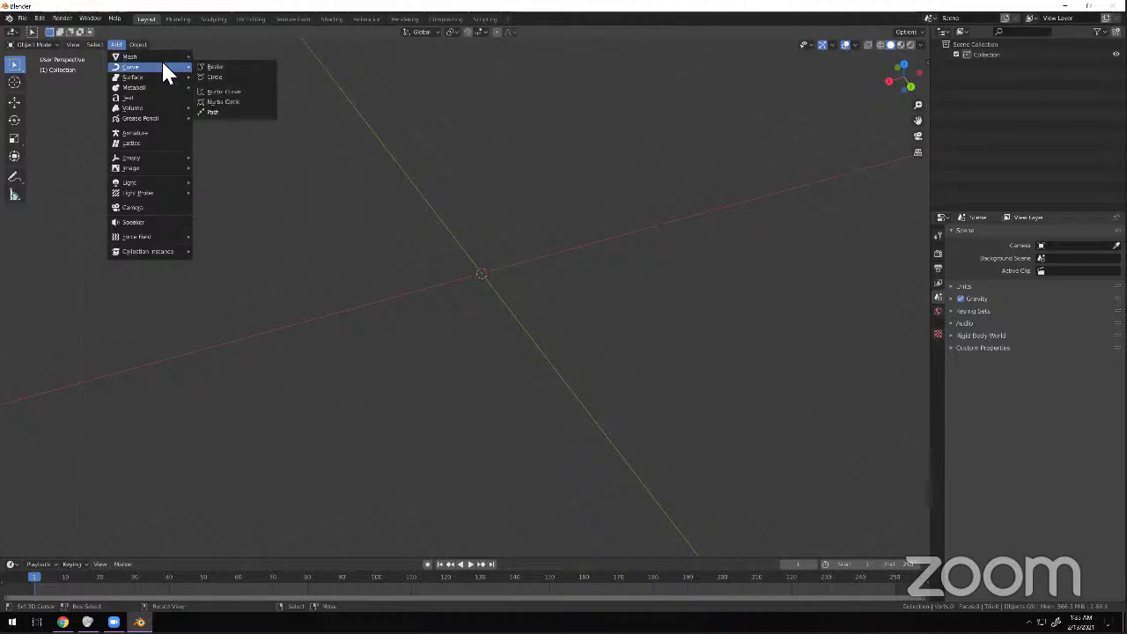
mouse_move(158, 88)
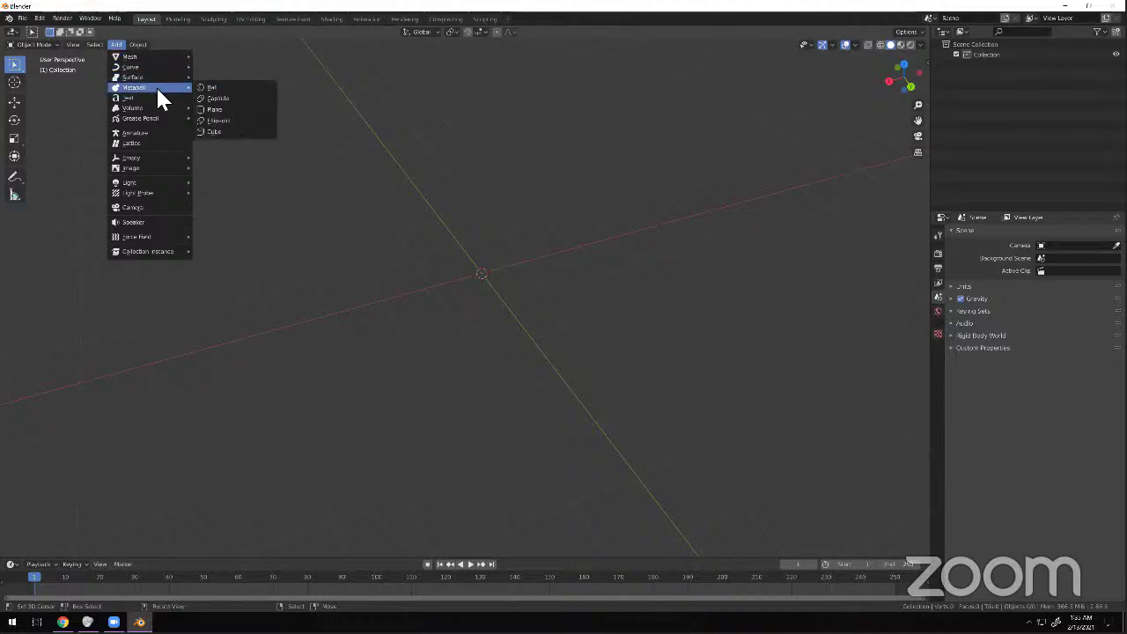
mouse_move(161, 115)
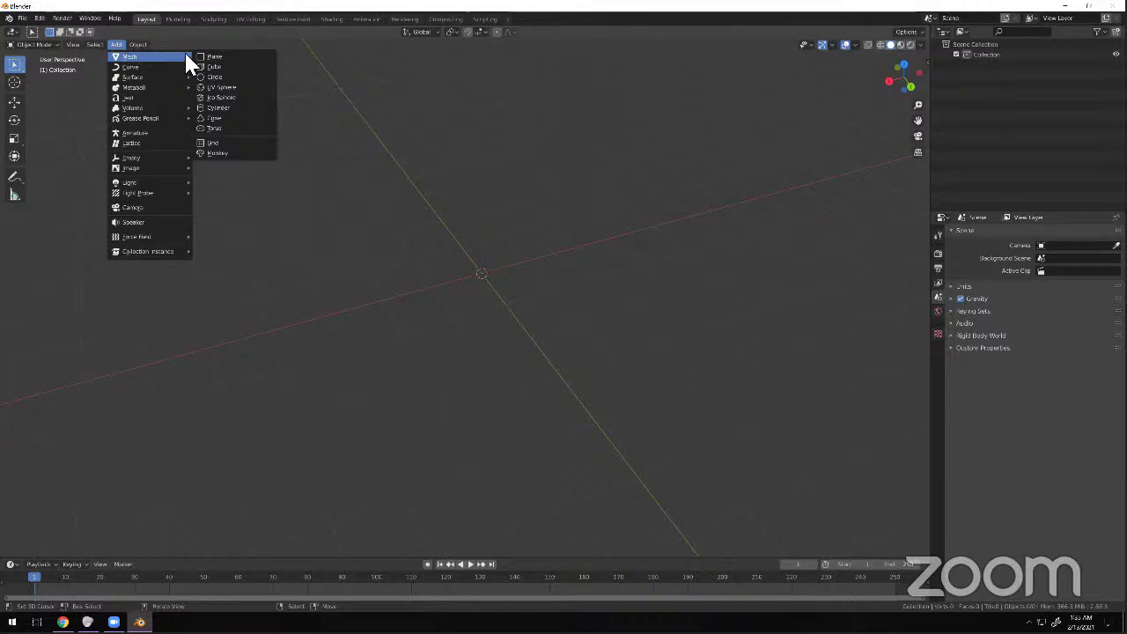
click(233, 158)
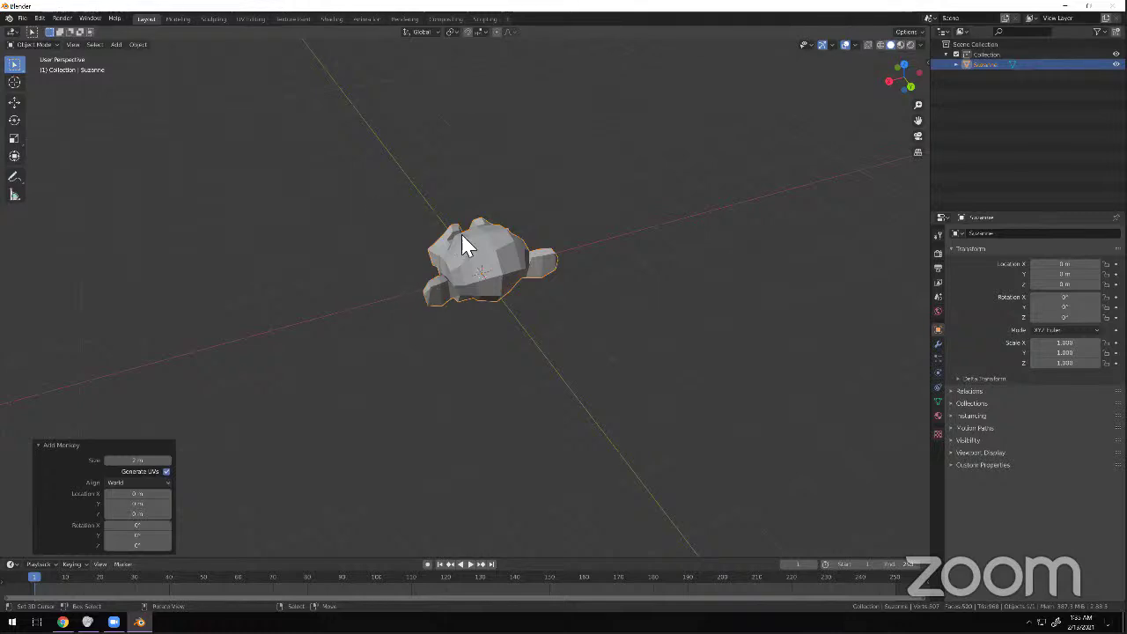
middle_drag(521, 261, 575, 232)
scroll(574, 234, up, 5)
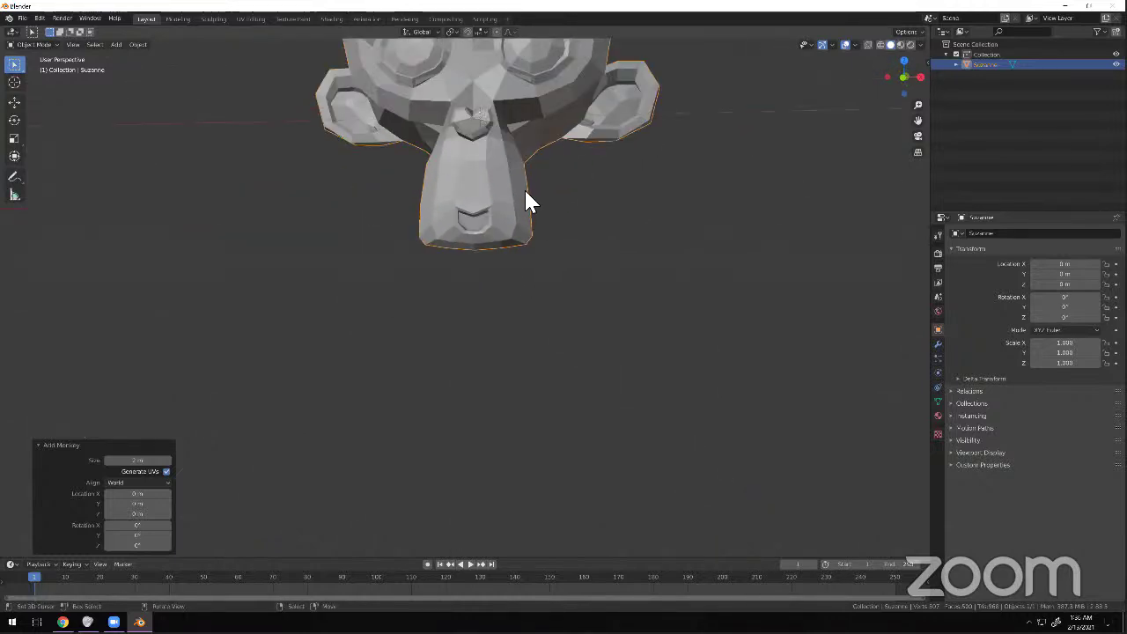
shift+middle_drag(526, 194, 519, 344)
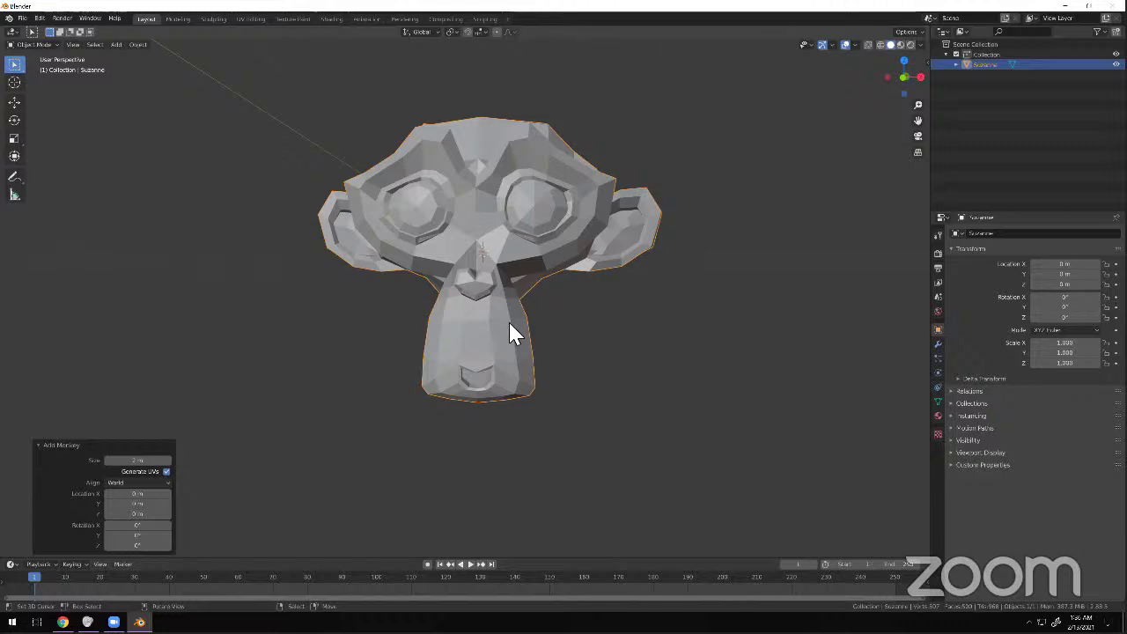
middle_drag(473, 290, 443, 266)
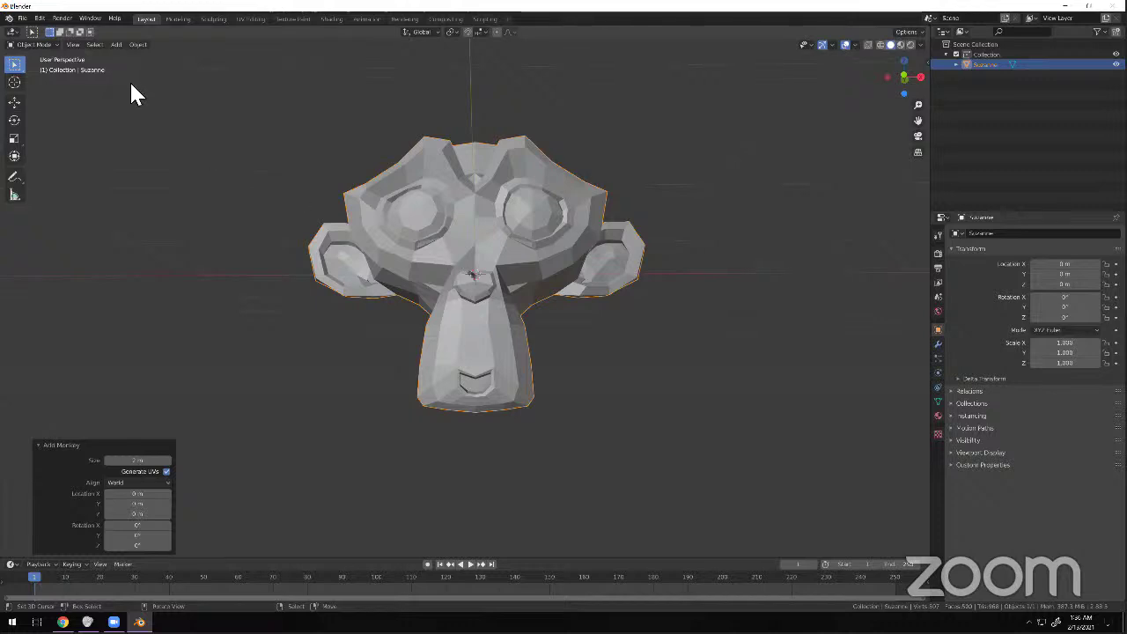
Switch the monkey head to Edit Mode and return it to Object Mode.
click(44, 40)
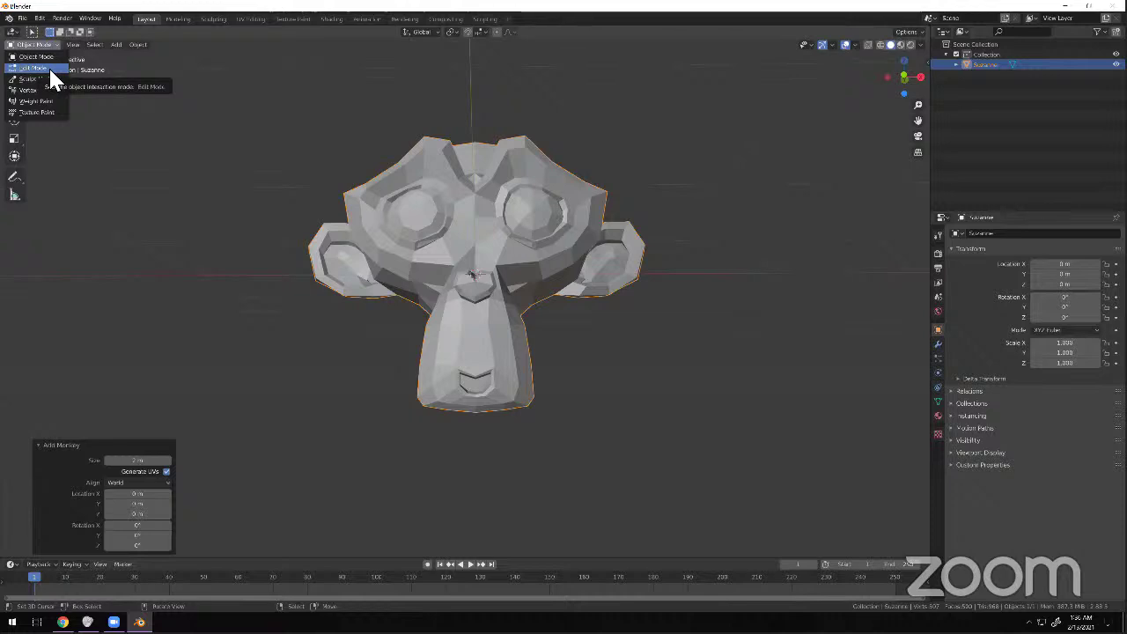
click(35, 67)
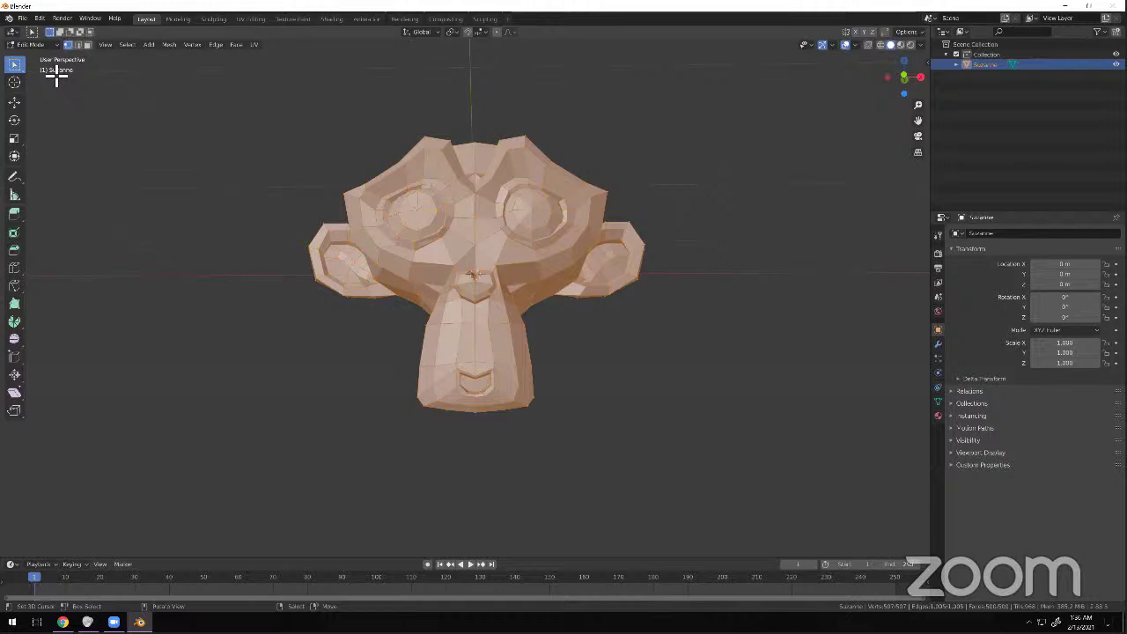
click(23, 45)
key(Tab)
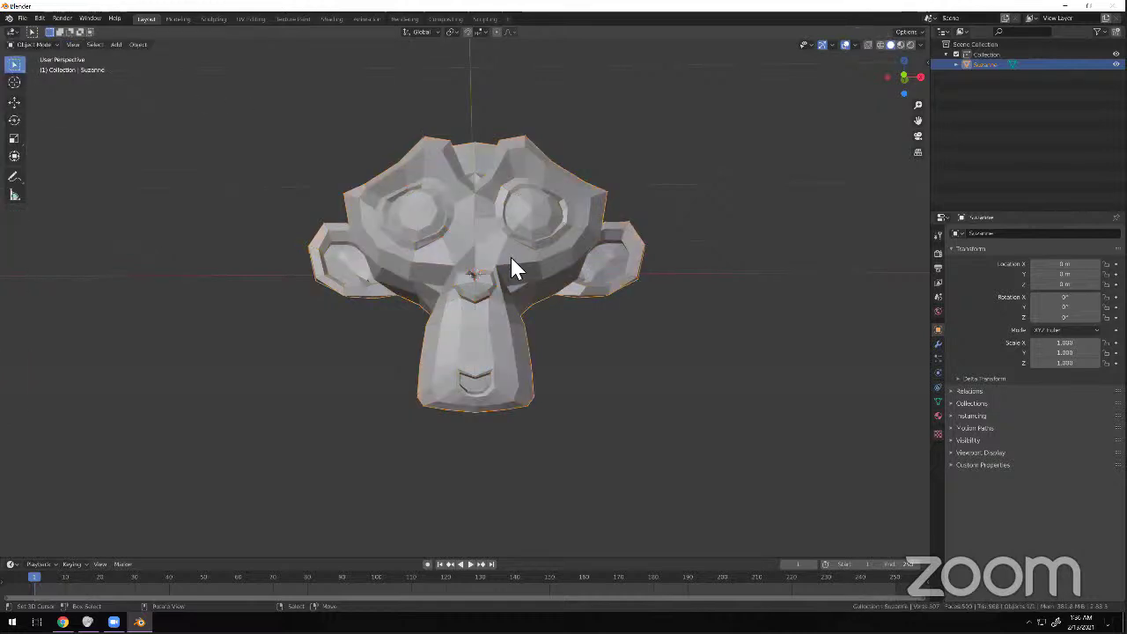
Add a Cube mesh and move it beside the monkey head, about 2.2 m along X and -1.47 m along Y.
scroll(493, 282, down, 8)
middle_drag(478, 309, 506, 276)
key(shift+a)
mouse_move(506, 272)
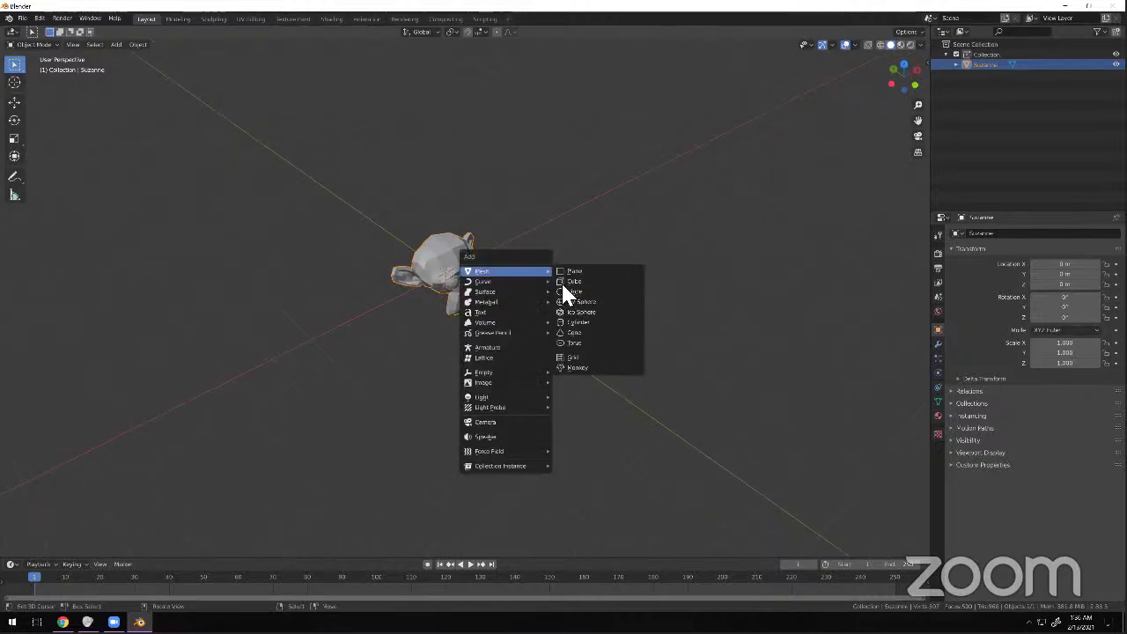
click(565, 282)
key(g)
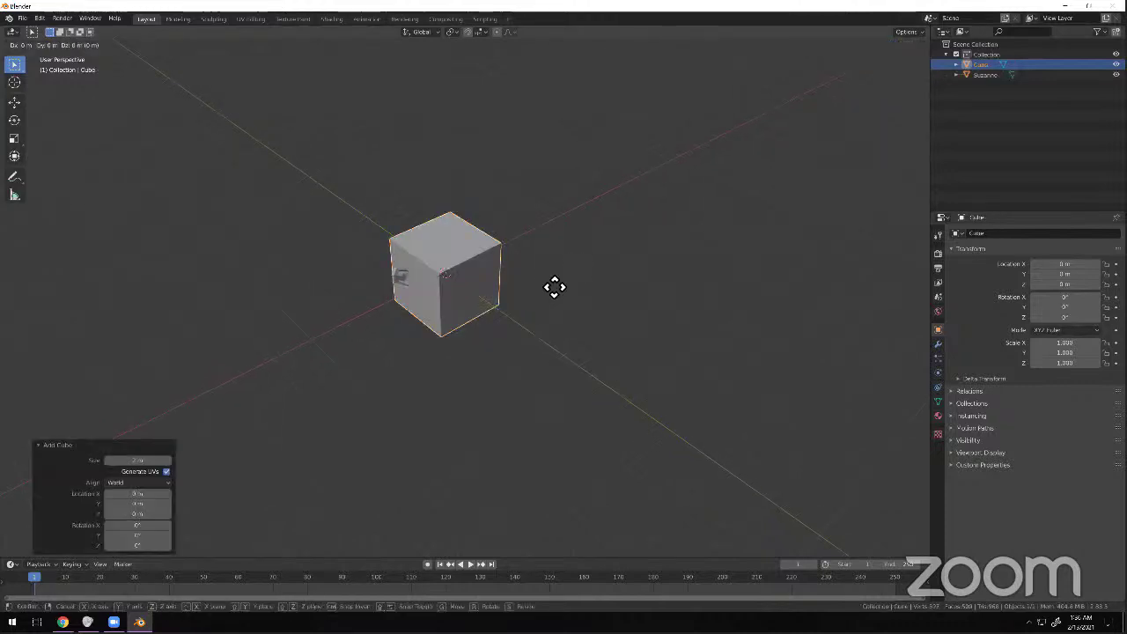
click(646, 264)
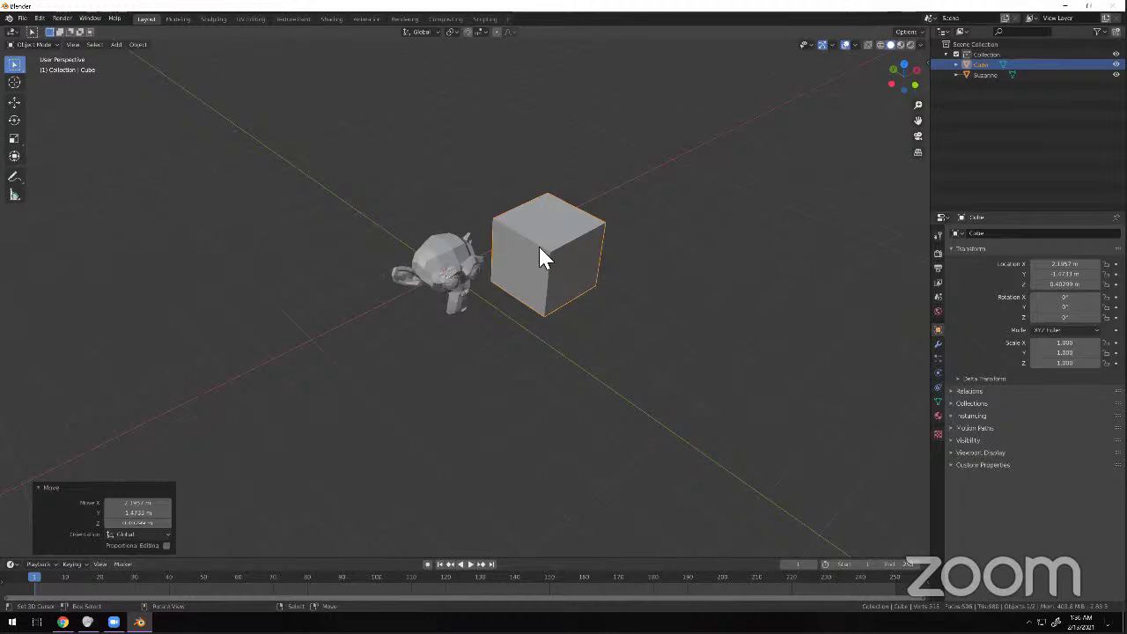
scroll(720, 261, up, 2)
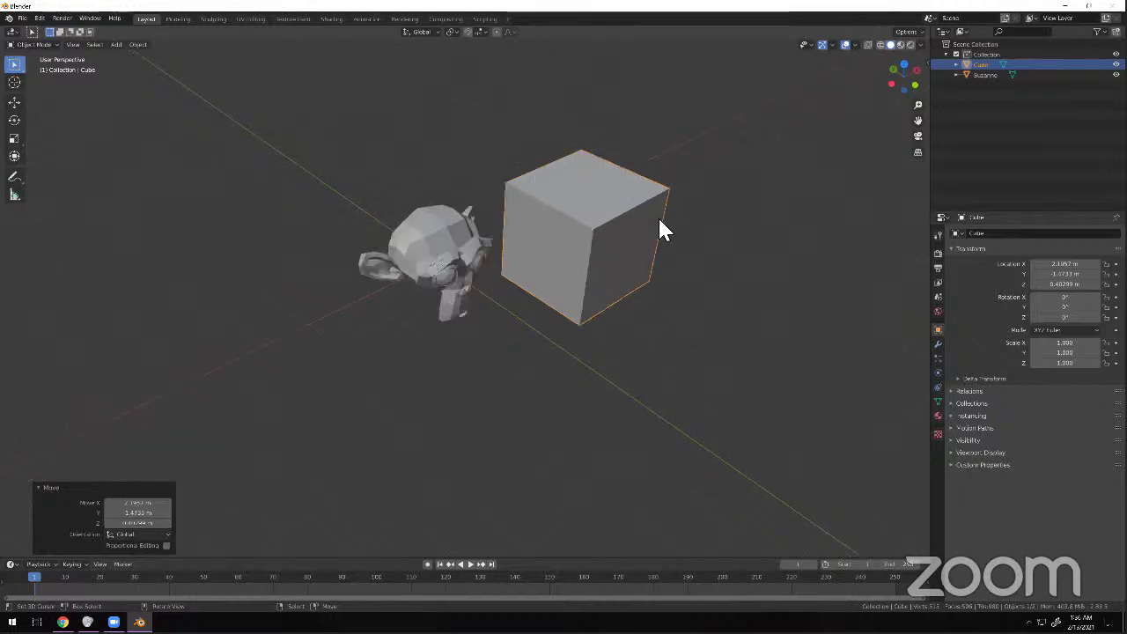
Switch the cube to Edit Mode, undo a trial change there, and return to Object Mode.
click(31, 45)
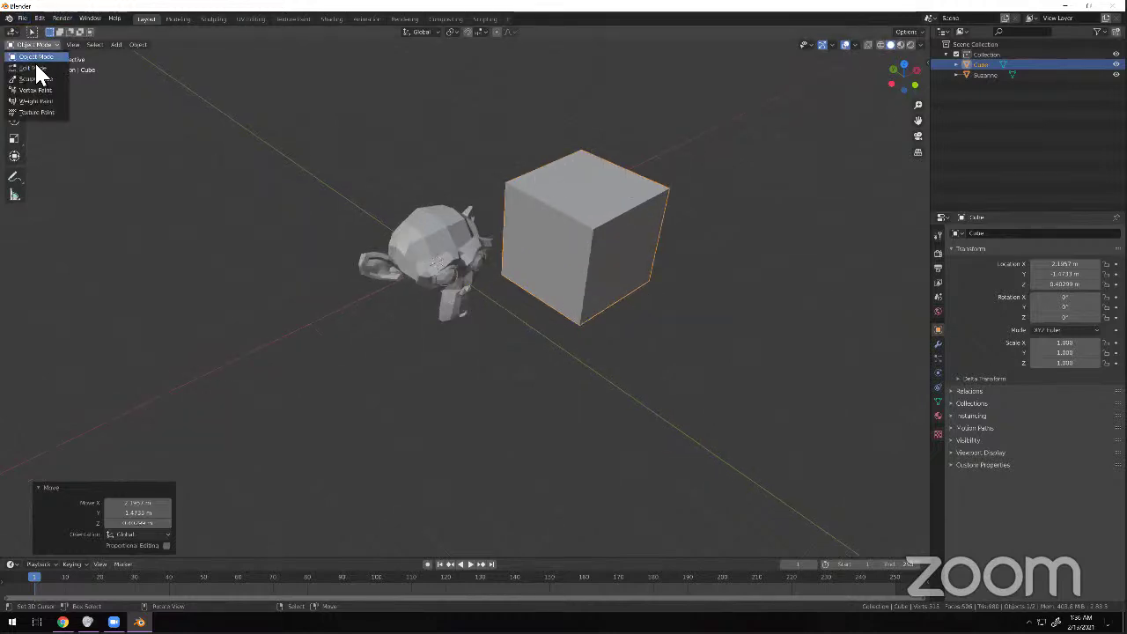
click(36, 66)
right_drag(601, 245, 733, 256)
drag(733, 256, 681, 196)
key(ctrl+z)
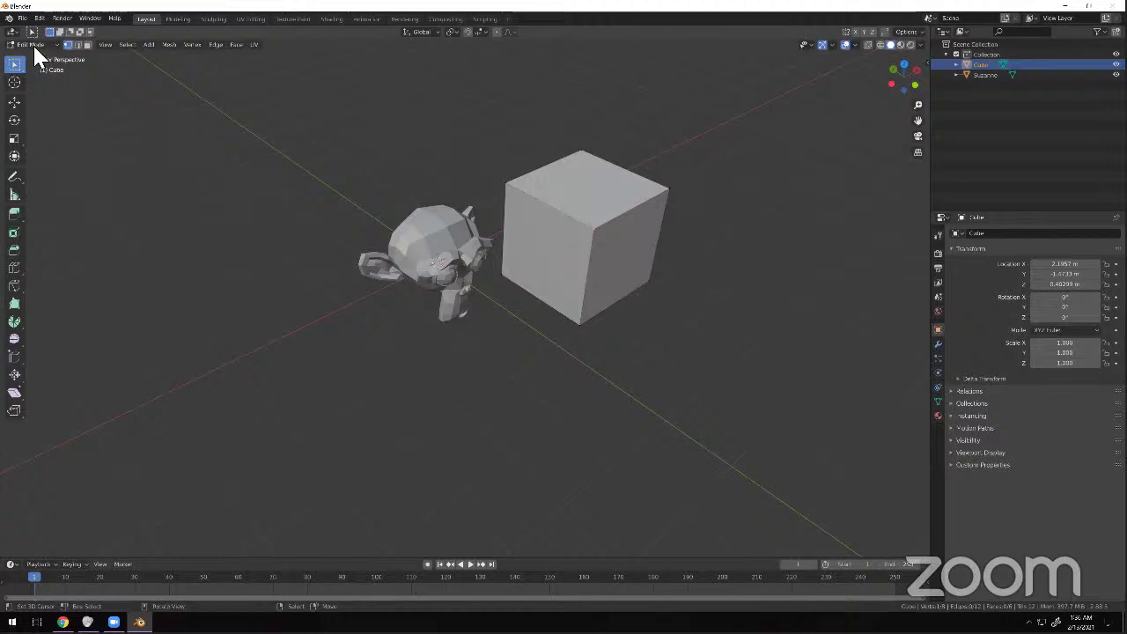
click(32, 44)
click(39, 57)
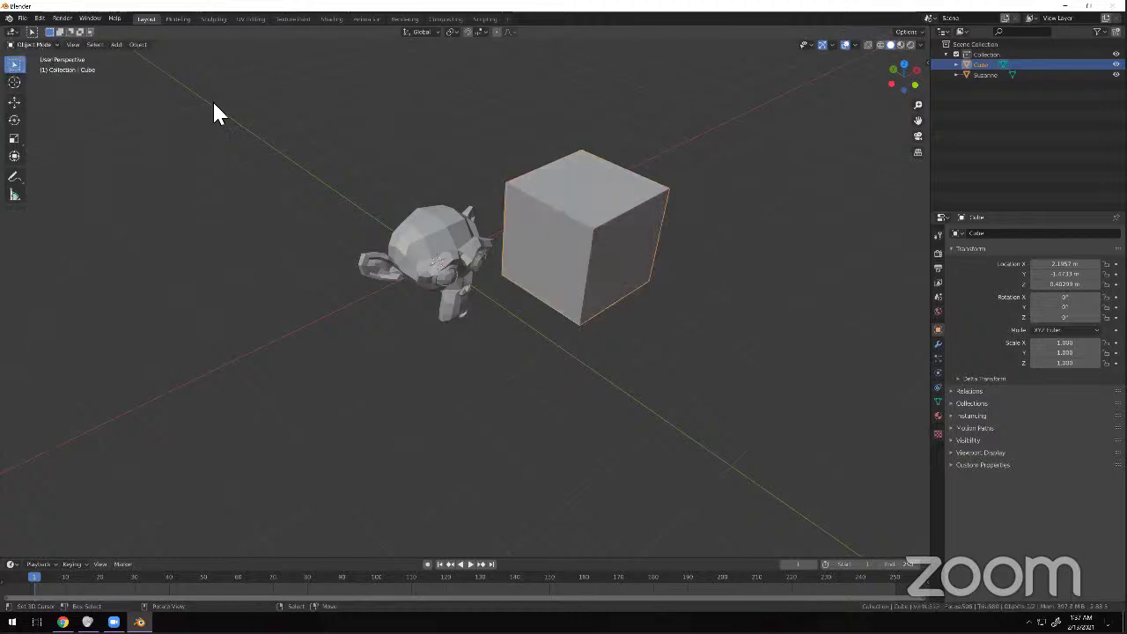
Select the monkey head, switch it to Edit Mode, and try to move its geometry toward the cube.
click(463, 236)
click(33, 44)
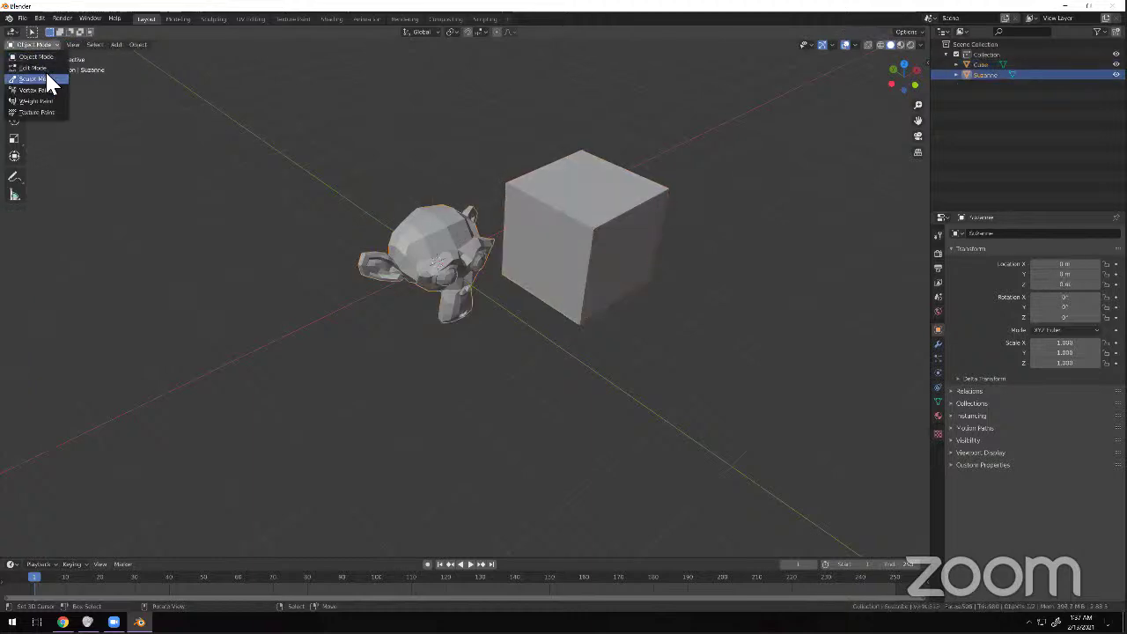
click(44, 70)
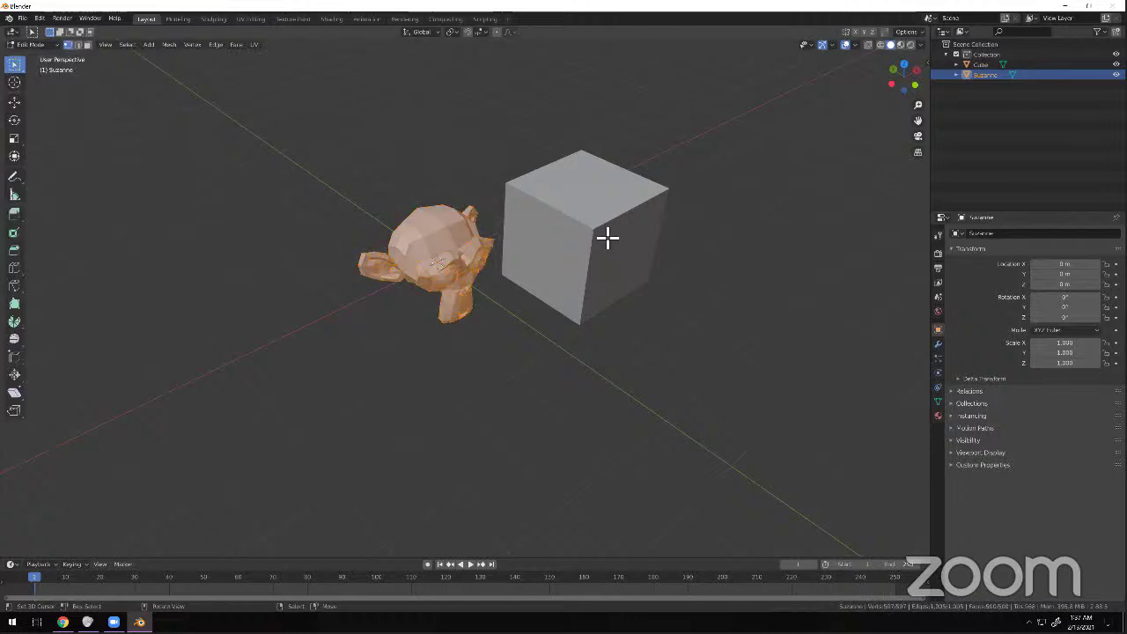
key(g)
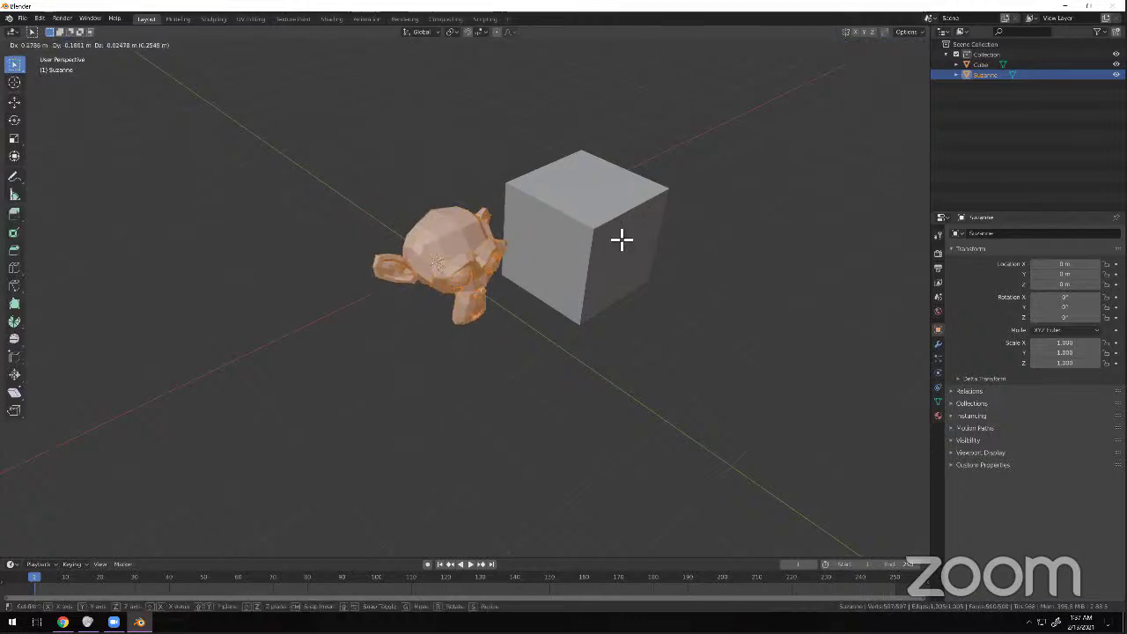
click(622, 238)
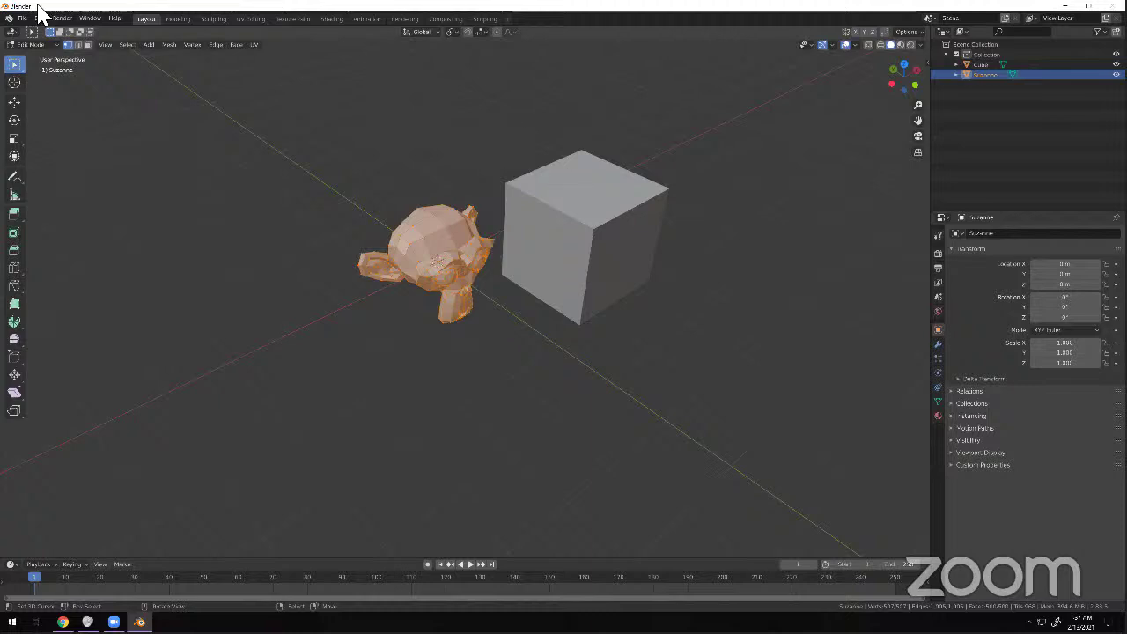
Return to Object Mode and delete the cube from the scene.
click(33, 44)
click(29, 55)
click(587, 199)
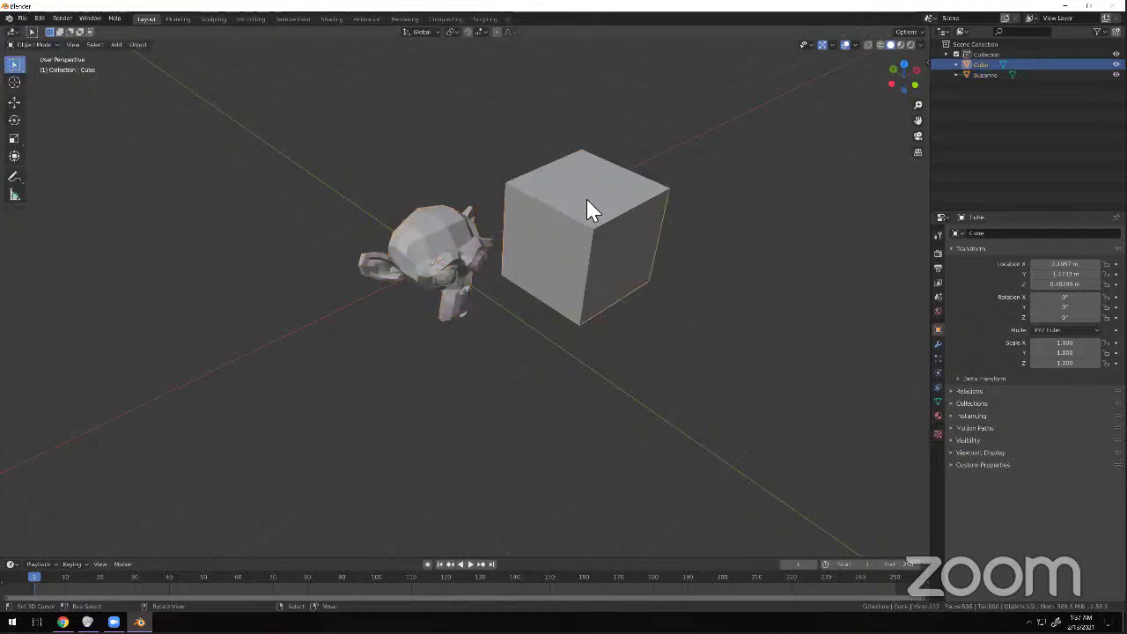
key(Delete)
Select the monkey head and switch it to Edit Mode to inspect its mesh up close.
middle_drag(455, 353, 461, 335)
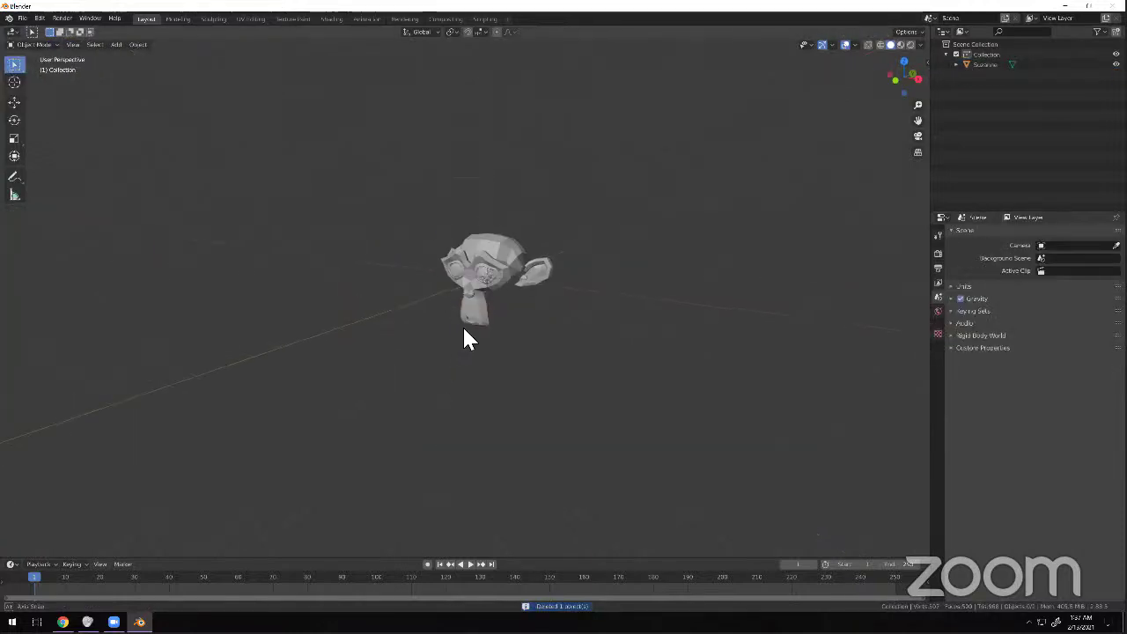
scroll(494, 335, up, 5)
click(462, 225)
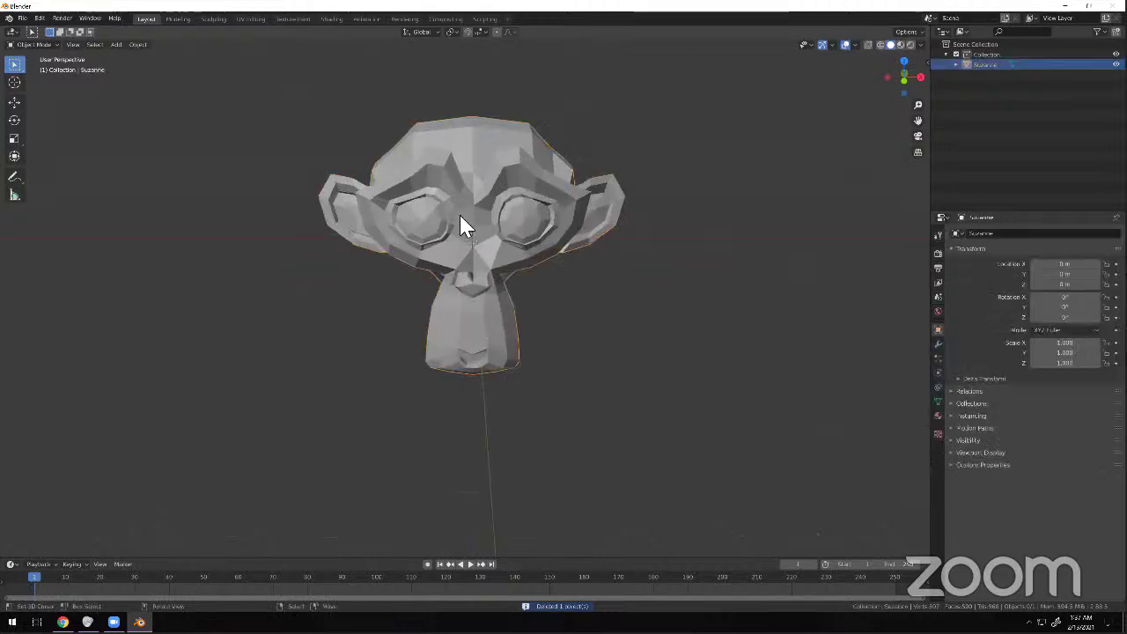
click(32, 44)
click(37, 68)
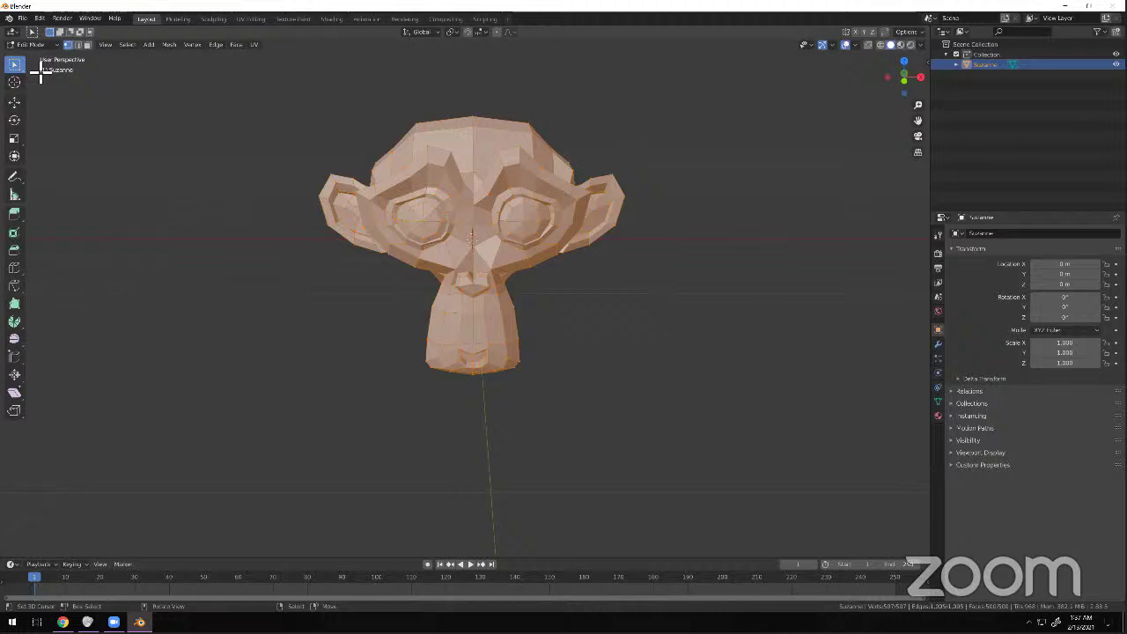
scroll(503, 247, up, 5)
middle_drag(503, 247, 214, 528)
scroll(518, 277, down, 8)
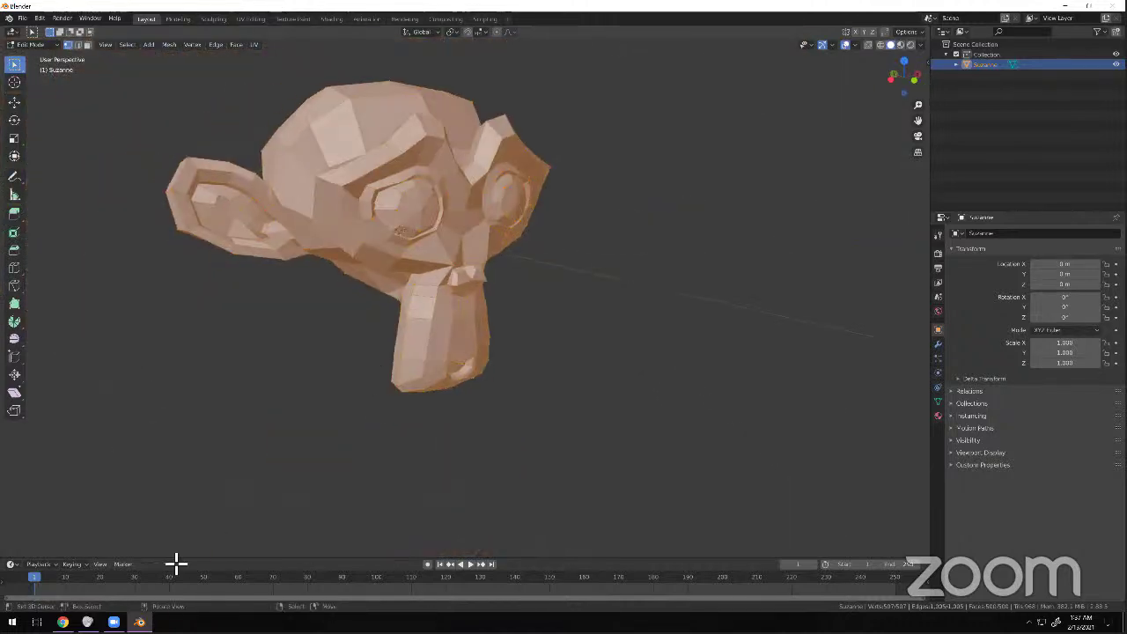
Switch to Chrome and search Google Images for "old 3d legend of zelda".
click(63, 622)
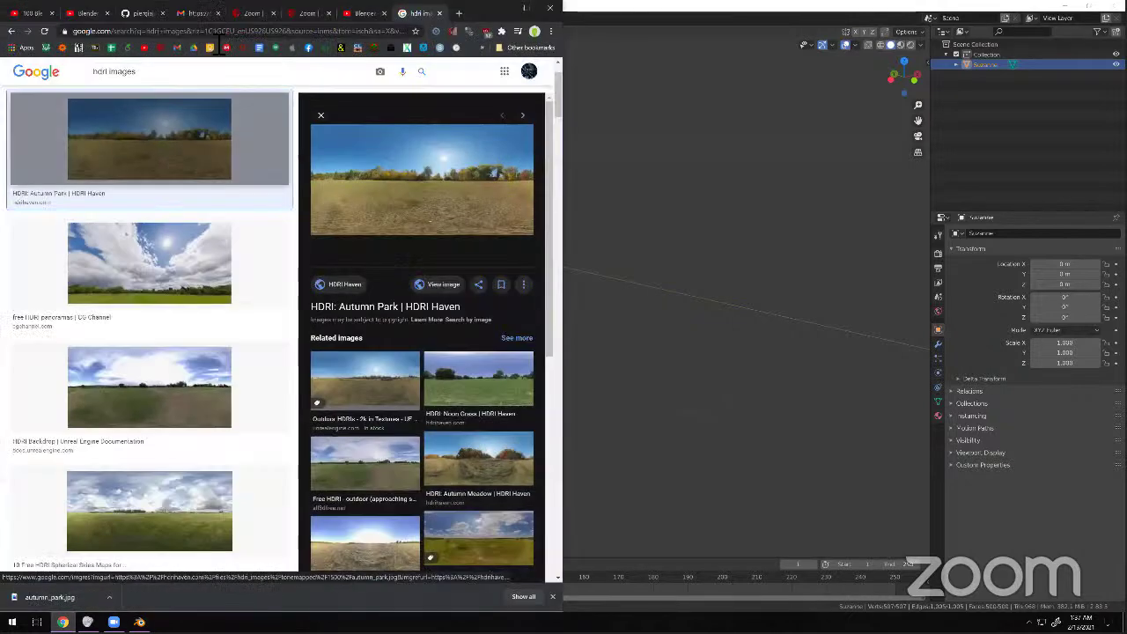
click(210, 35)
text(old 3d leg)
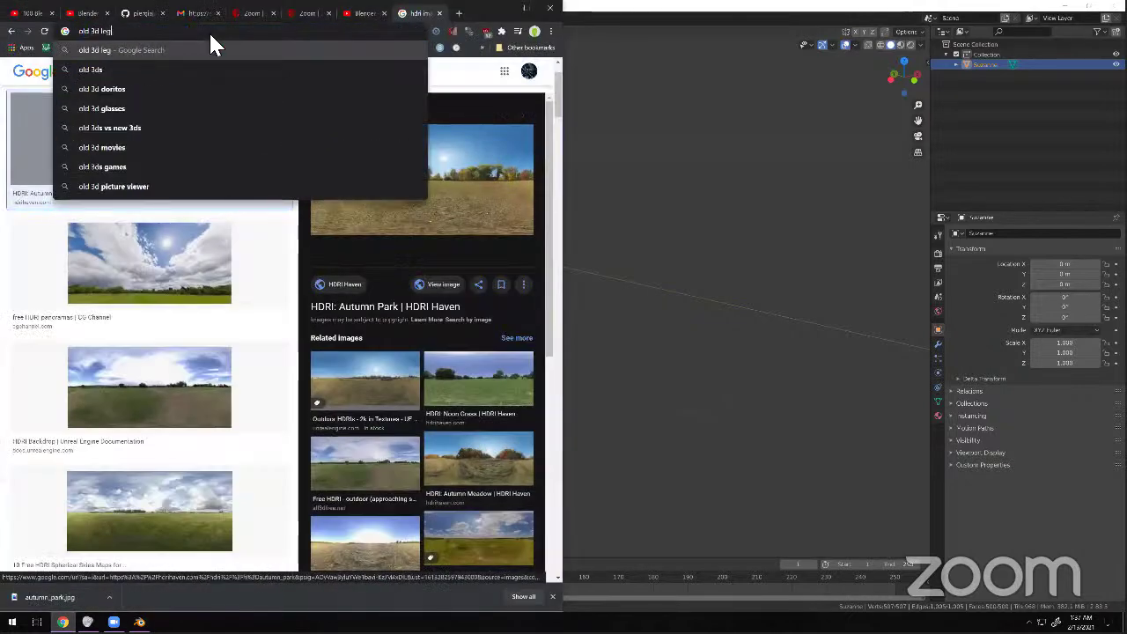
text(end of xelda)
key(Return)
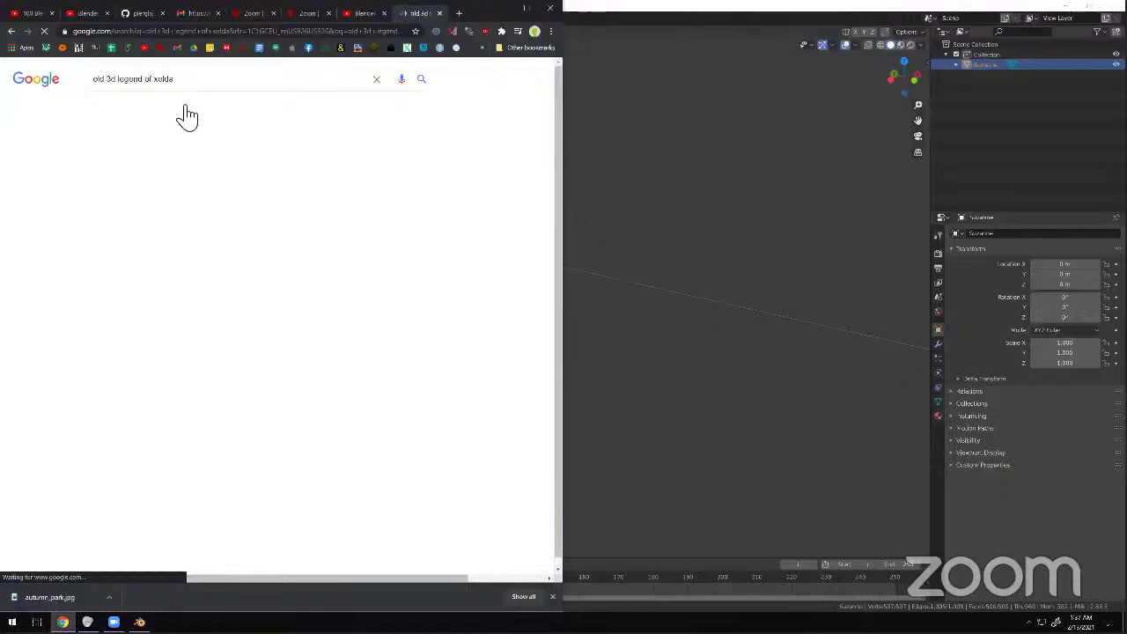
click(148, 109)
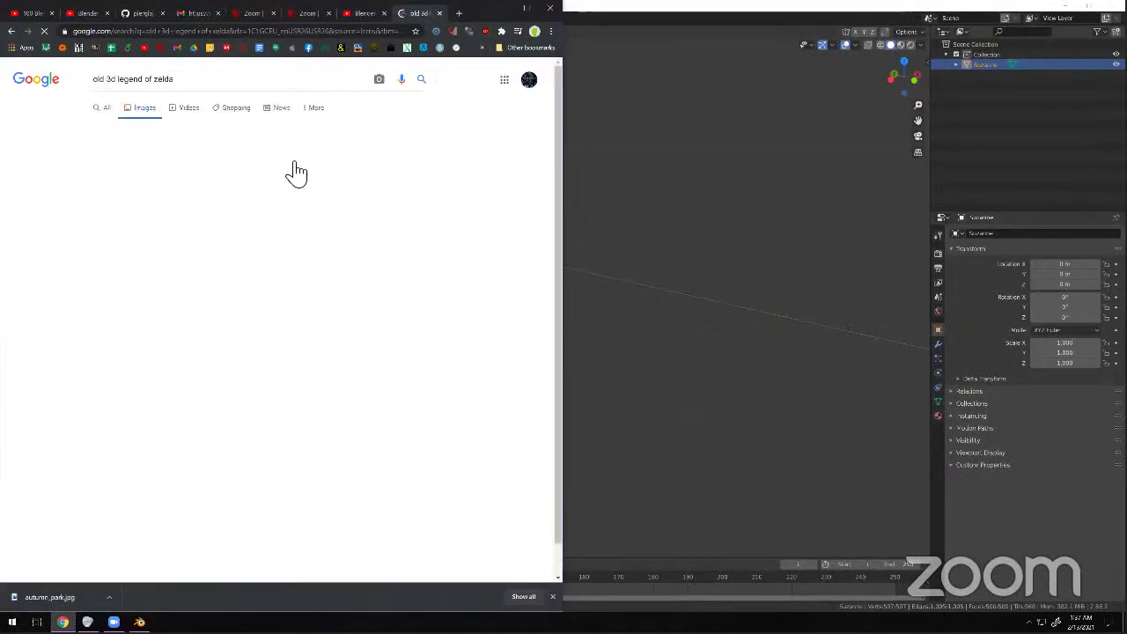
Preview a 3D Legend of Zelda screenshot and the related Ocarina of Time image from the results.
click(267, 202)
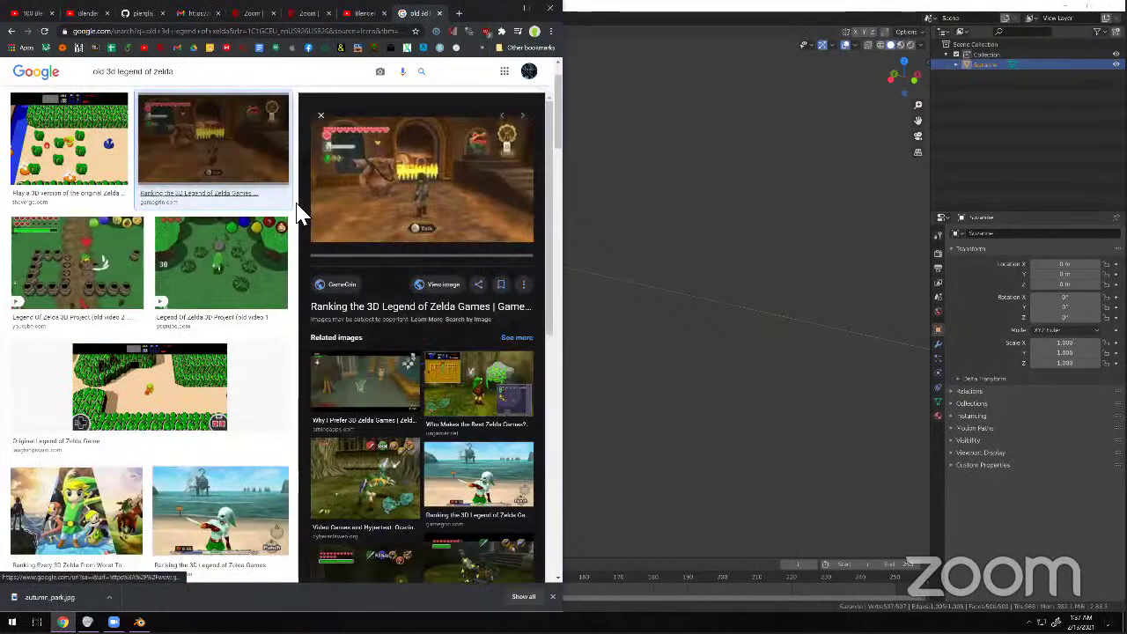
scroll(214, 327, down, 2)
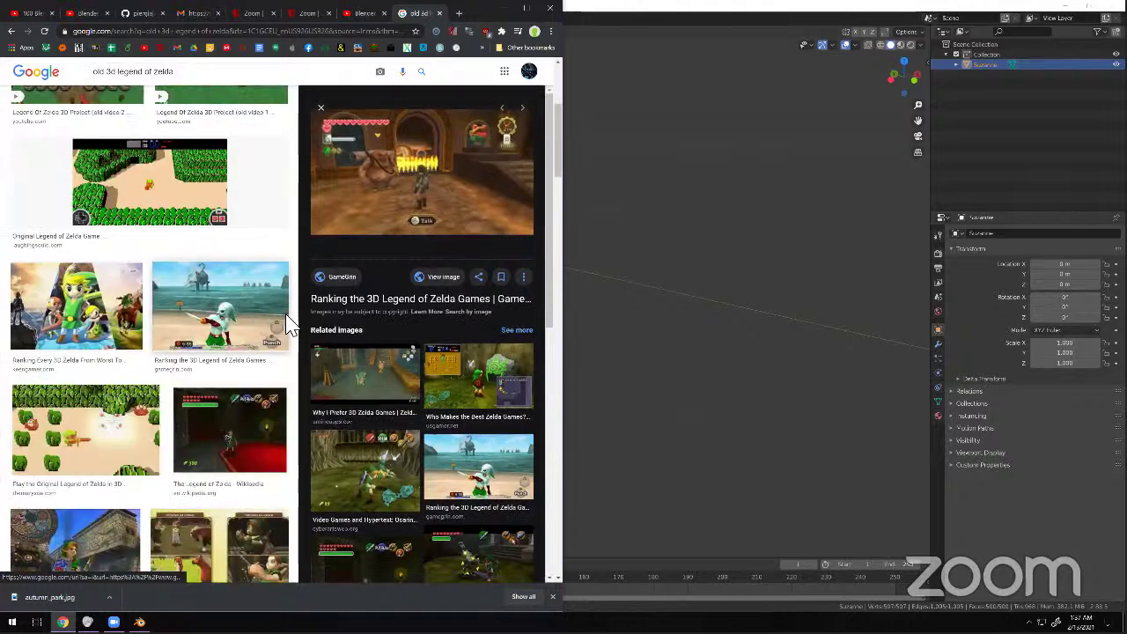
click(373, 456)
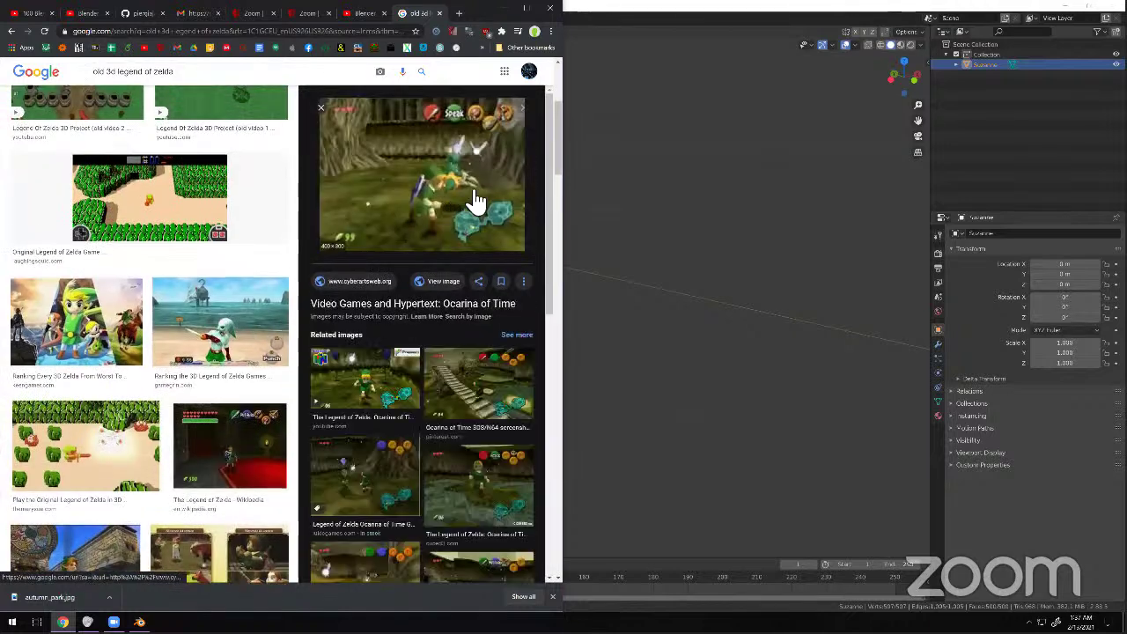
Enlarge the results page and bring the Ocarina of Time preview image into full view to examine its low-poly character.
ctrl+scroll(473, 197, up, 4)
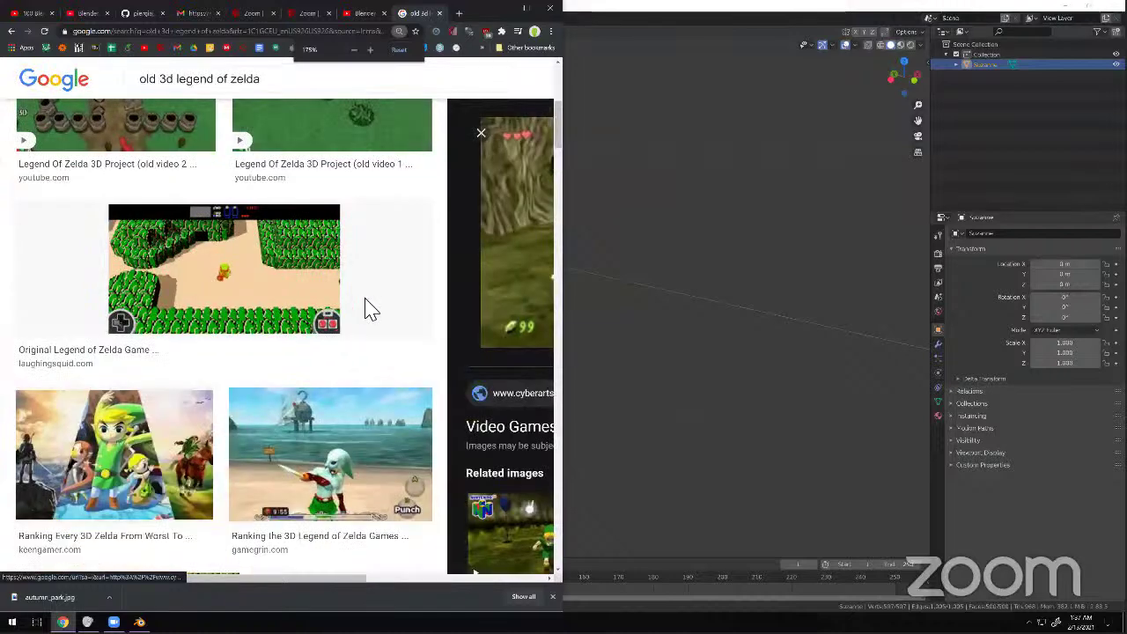
middle_click(383, 311)
middle_drag(383, 311, 529, 298)
middle_drag(468, 275, 432, 296)
middle_click(423, 314)
middle_click(422, 314)
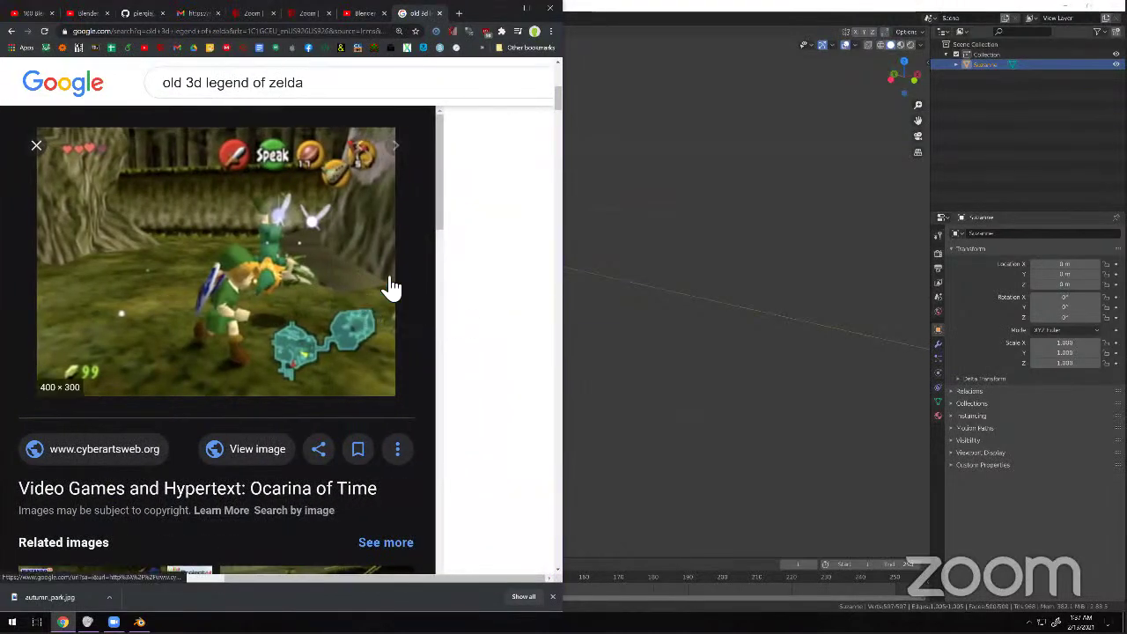
middle_drag(419, 127, 364, 123)
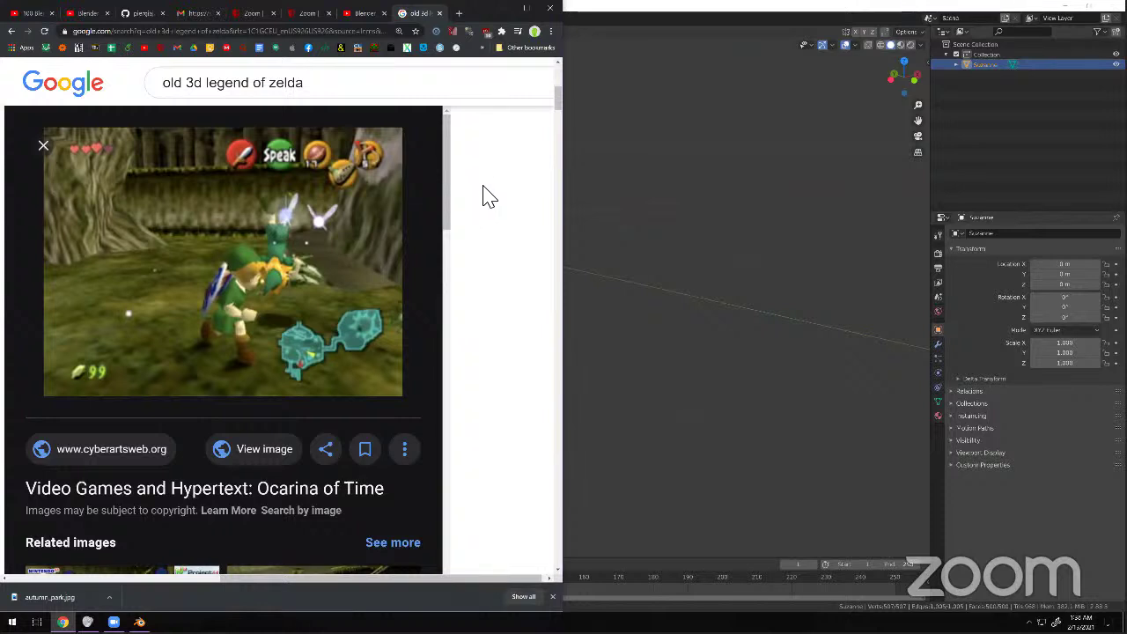
Switch to Blender, triangulate all selected faces of the monkey head, and inspect the triangles around the nose.
click(657, 217)
scroll(408, 253, up, 4)
middle_drag(491, 293, 515, 276)
key(ctrl+t)
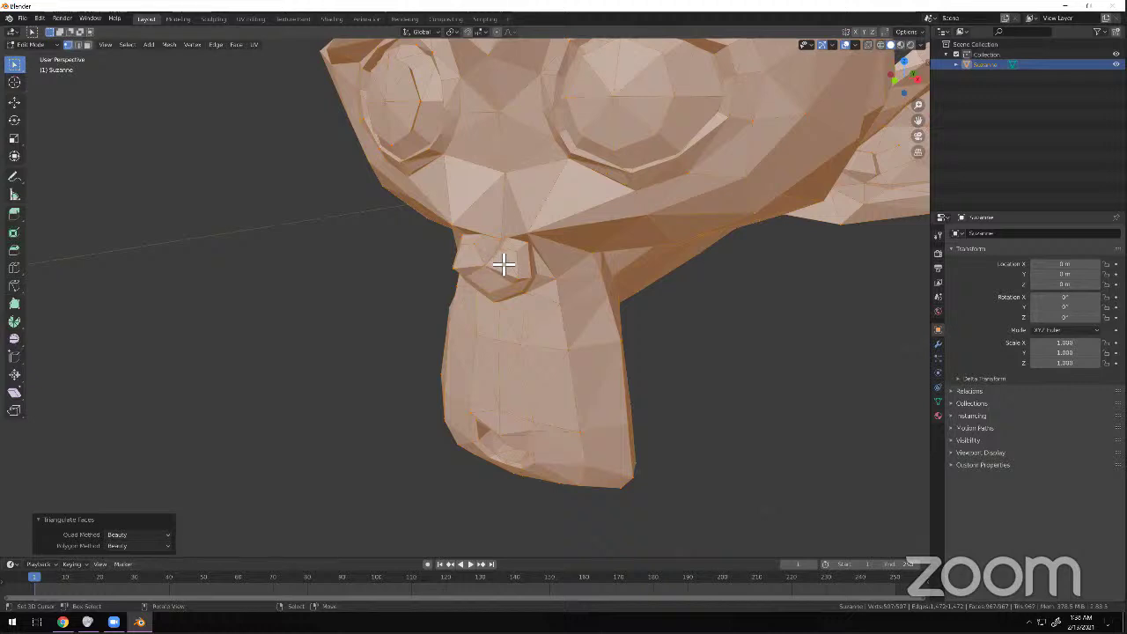
scroll(529, 256, down, 5)
middle_drag(573, 244, 500, 239)
scroll(516, 270, up, 5)
scroll(516, 270, up, 8)
scroll(523, 200, down, 2)
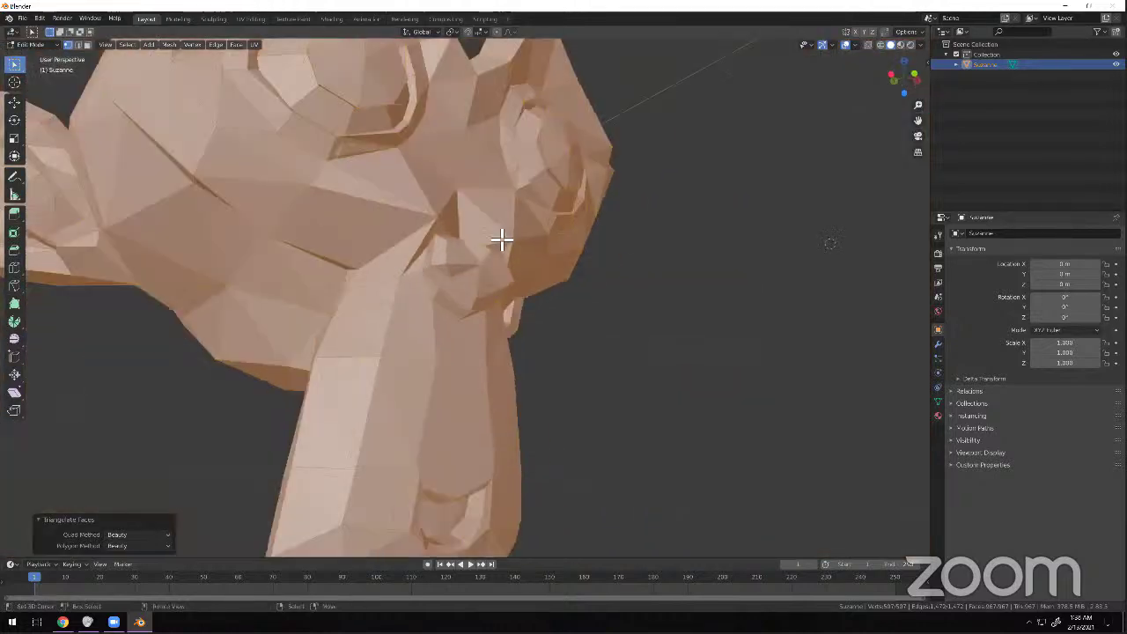
scroll(499, 236, down, 4)
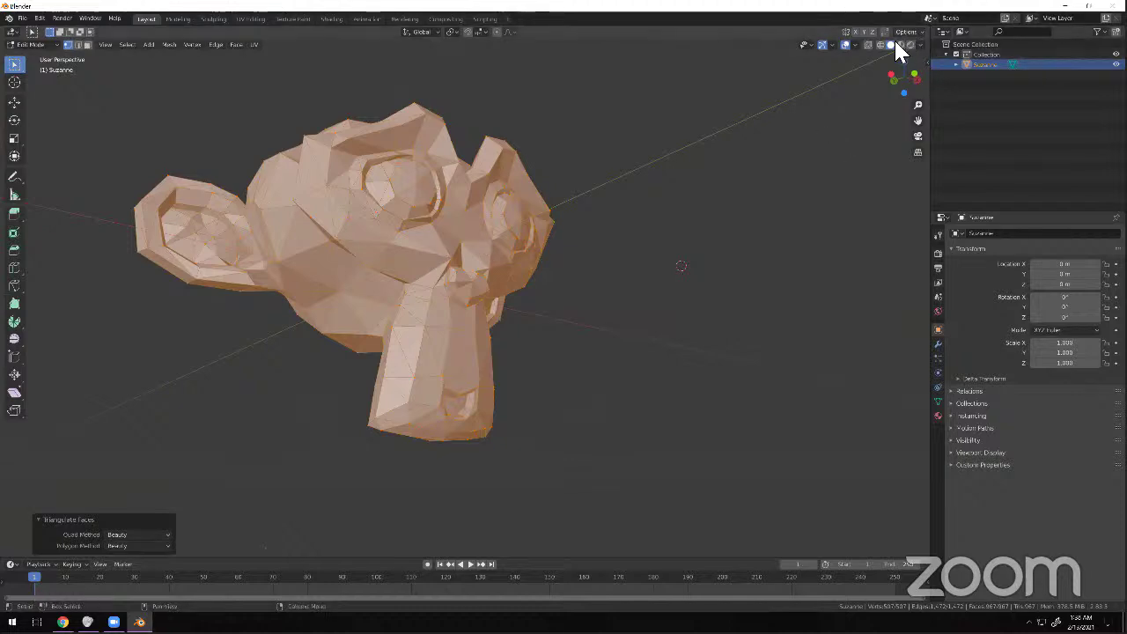
Select a single vertex on the monkey's nose and move it slightly.
scroll(447, 255, up, 5)
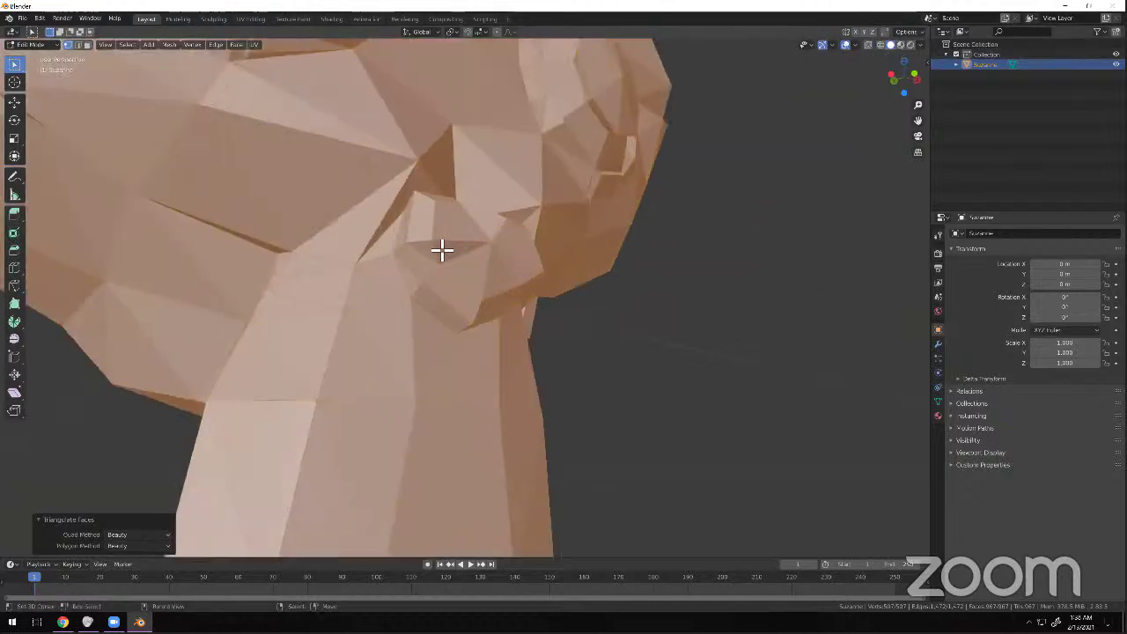
scroll(444, 248, up, 4)
key(g)
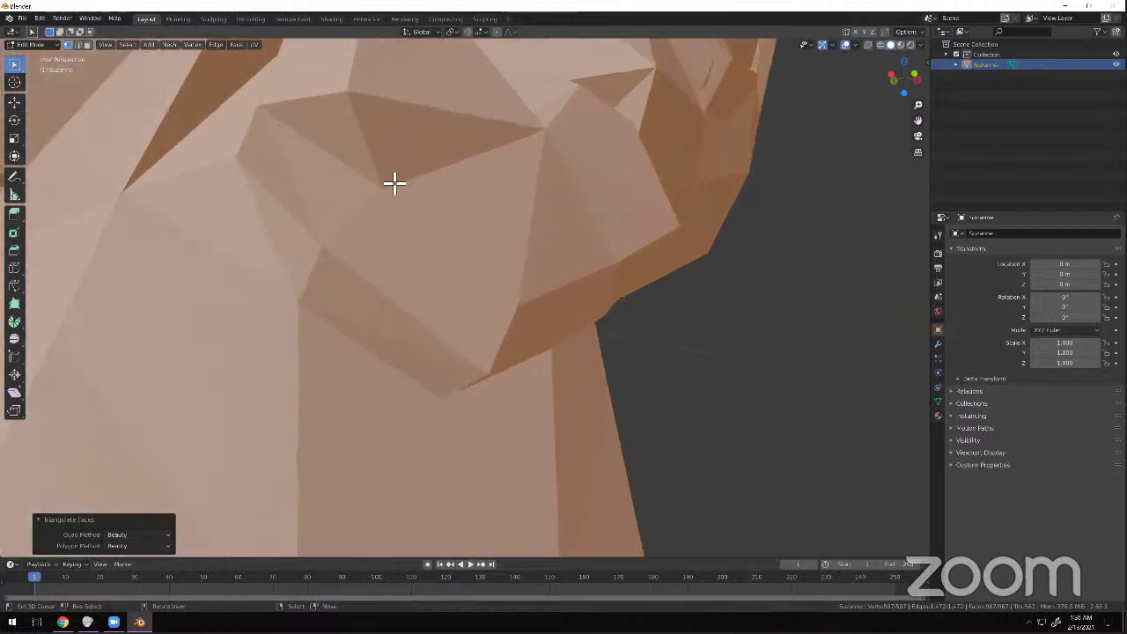
click(466, 193)
middle_drag(535, 272, 496, 164)
key(g)
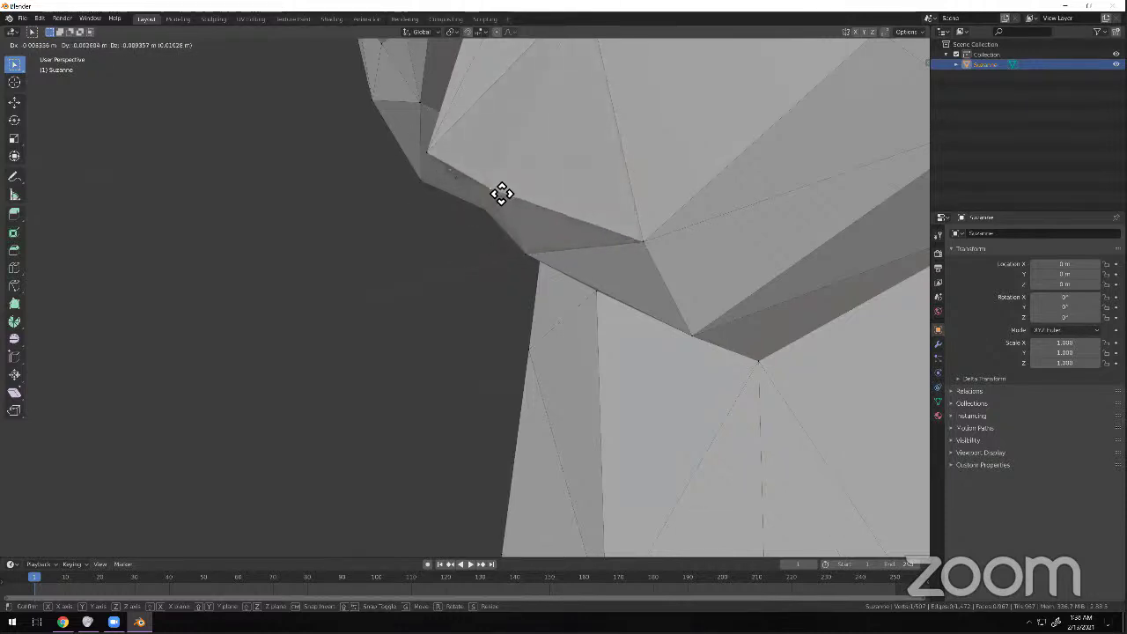
click(502, 194)
Select two connected vertices at the underside of the nose and look through the vertex and edge commands.
scroll(476, 223, down, 6)
middle_drag(546, 251, 487, 244)
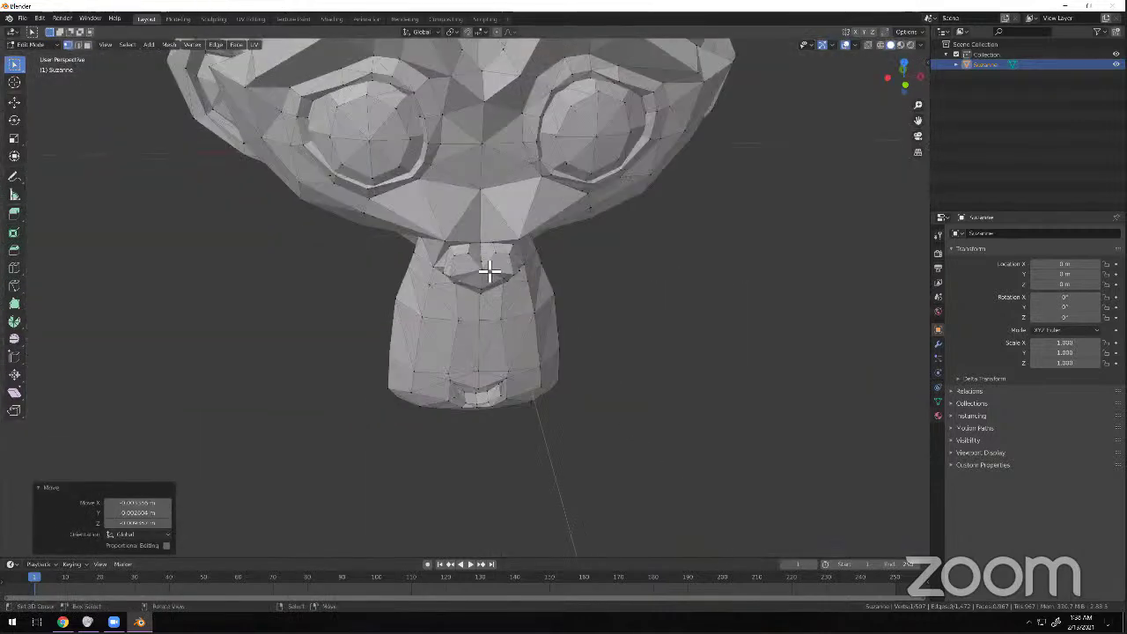
click(493, 275)
scroll(509, 279, up, 5)
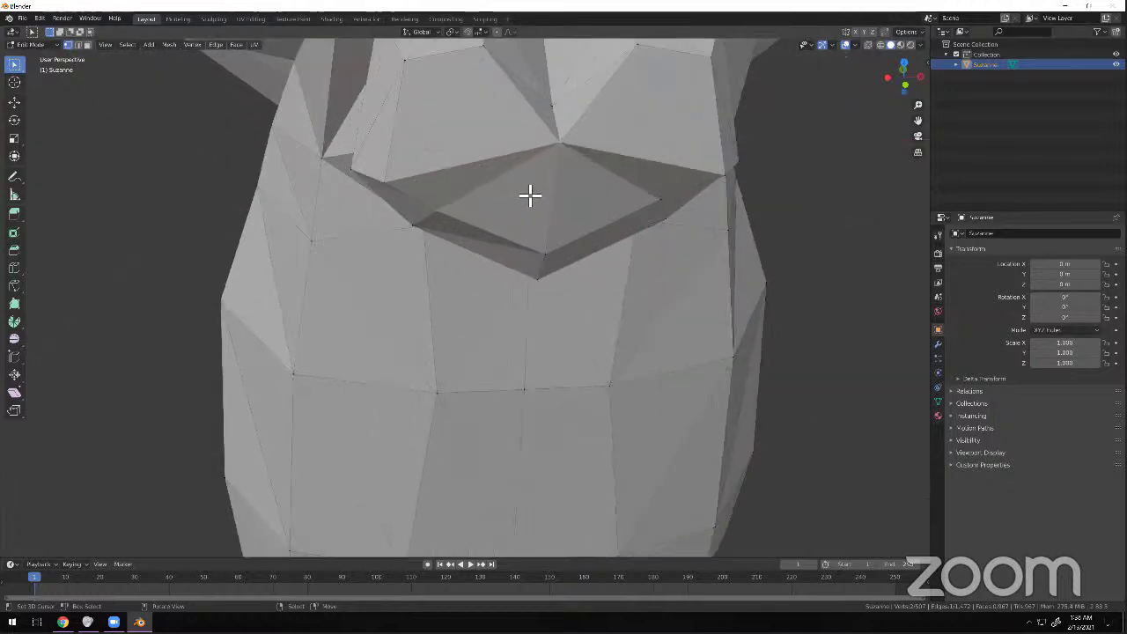
click(215, 44)
click(193, 45)
click(193, 45)
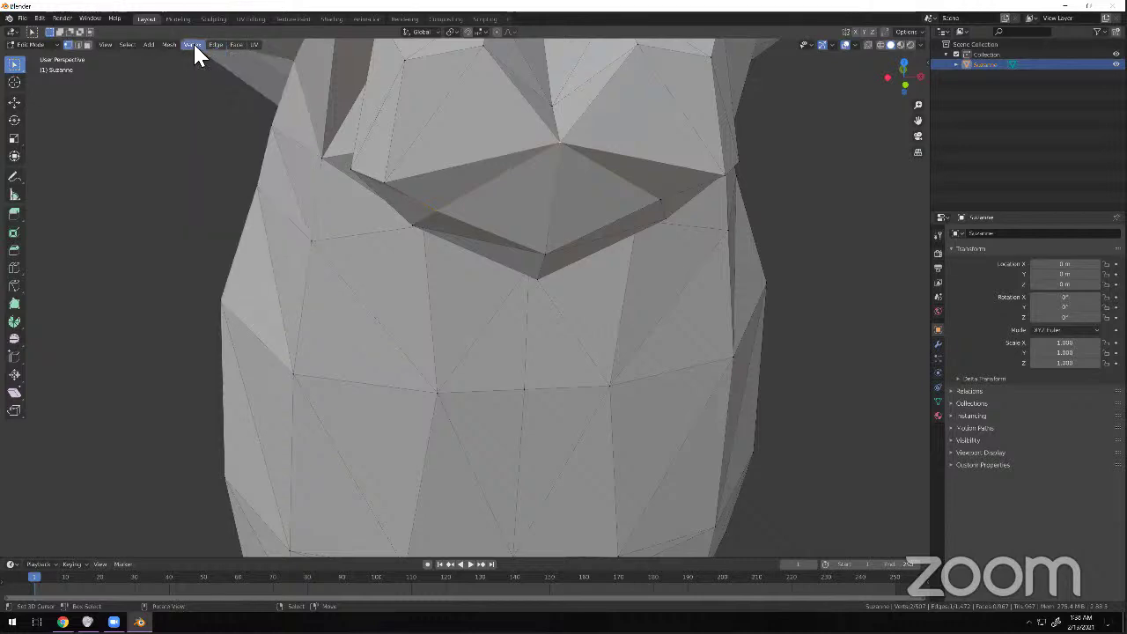
Toggle the Edit Mode face overlay and the viewport overlays off and back on.
click(852, 45)
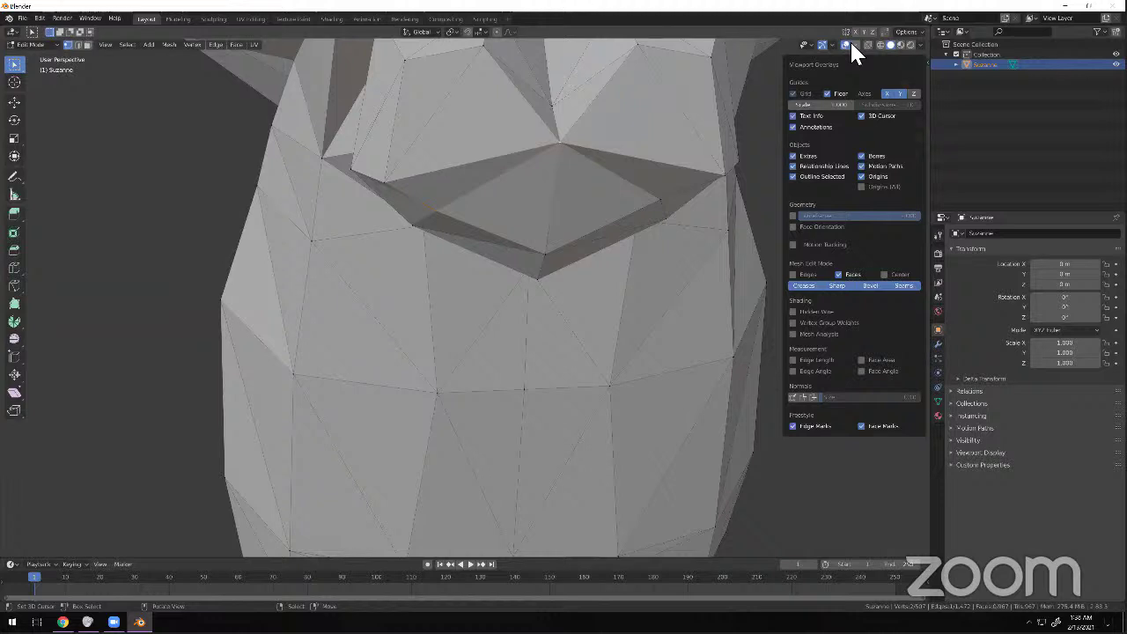
click(838, 275)
click(837, 274)
click(844, 43)
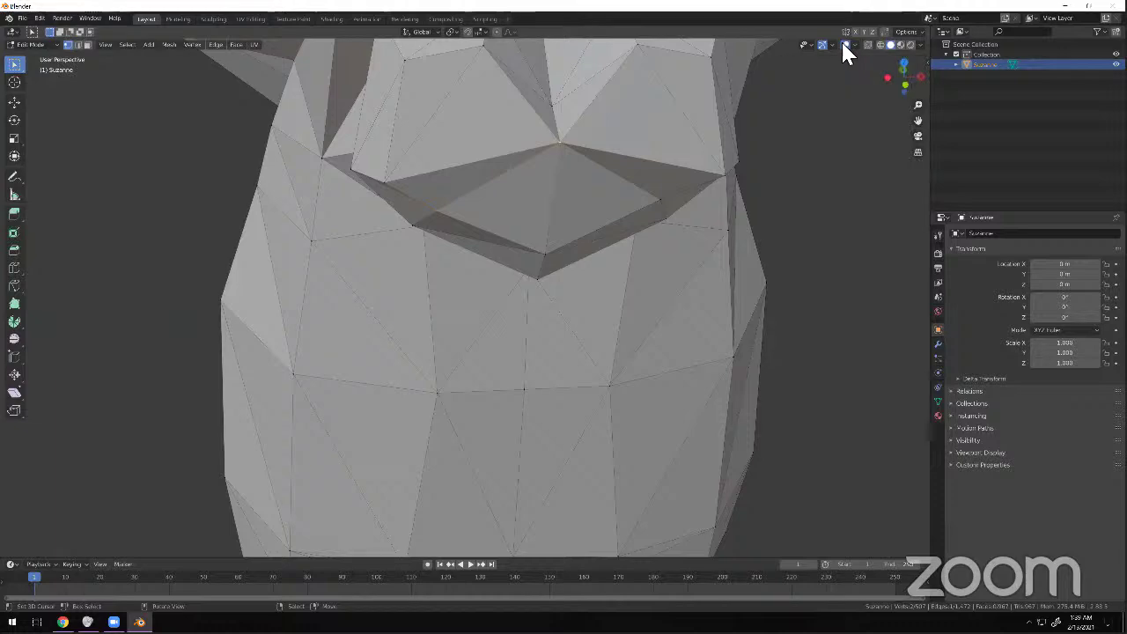
click(844, 43)
click(844, 43)
Select the three corner vertices of one triangular face on the monkey's nose.
scroll(582, 253, down, 5)
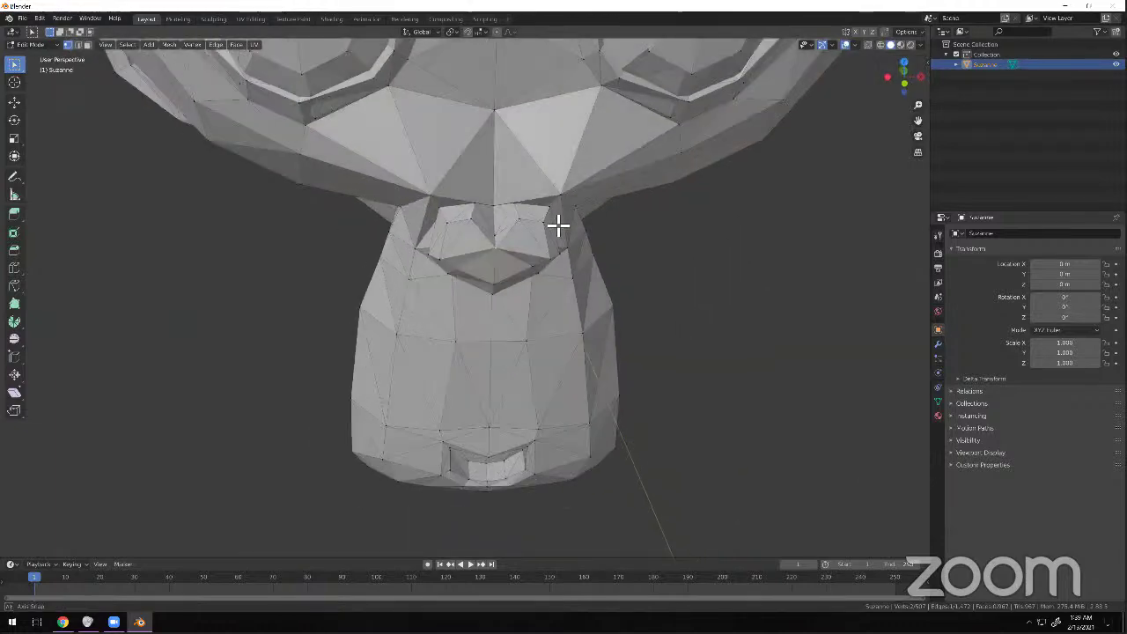
middle_drag(556, 224, 582, 200)
scroll(499, 232, down, 5)
scroll(491, 231, up, 5)
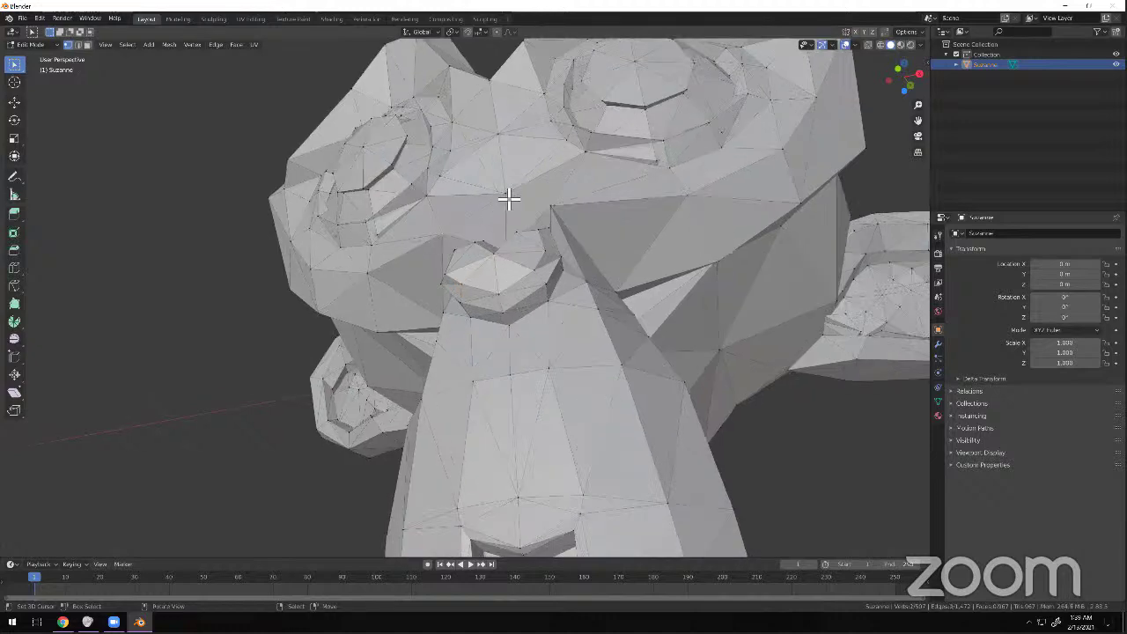
scroll(514, 181, up, 3)
middle_drag(544, 217, 551, 315)
scroll(511, 275, down, 4)
scroll(511, 256, down, 4)
scroll(514, 226, up, 8)
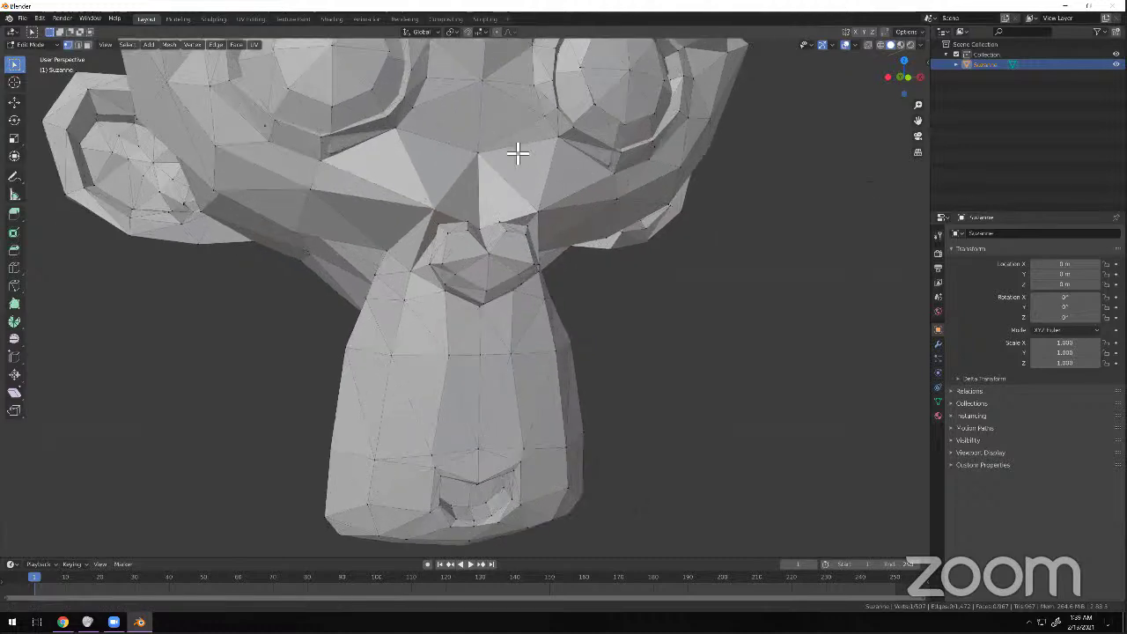
middle_drag(565, 380, 452, 253)
middle_drag(540, 261, 425, 291)
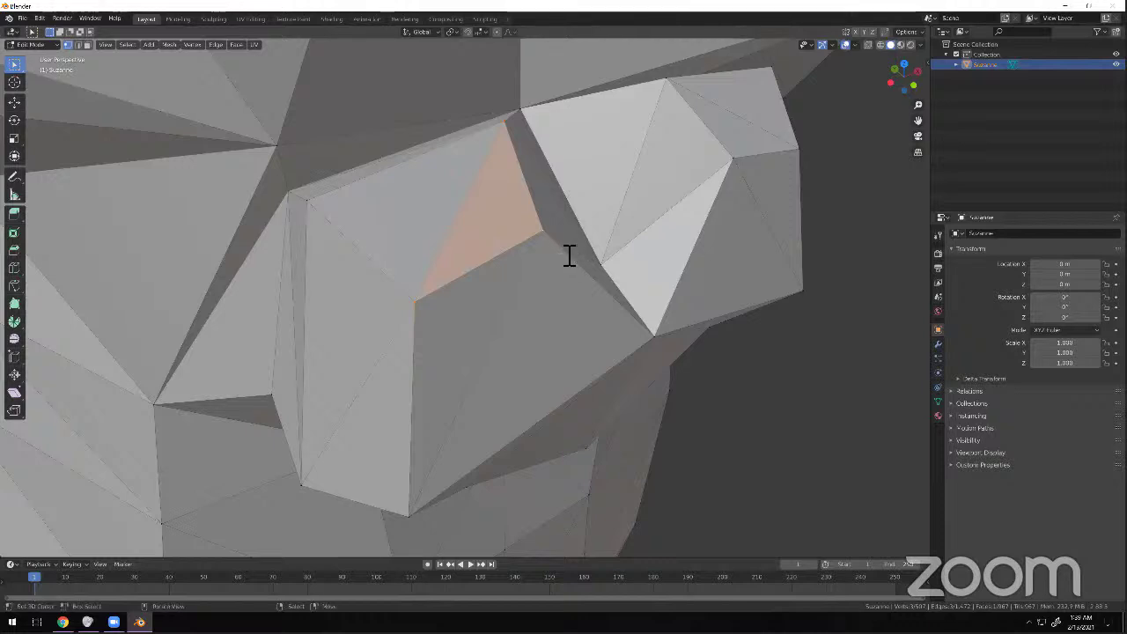
key(F3)
key(Escape)
Clear the selection and select the upper corner vertices on both sides of the monkey's mouth.
scroll(575, 330, down, 10)
key(alt+a)
middle_drag(566, 340, 546, 376)
shift+middle_drag(536, 251, 536, 168)
scroll(573, 275, up, 3)
scroll(548, 277, down, 8)
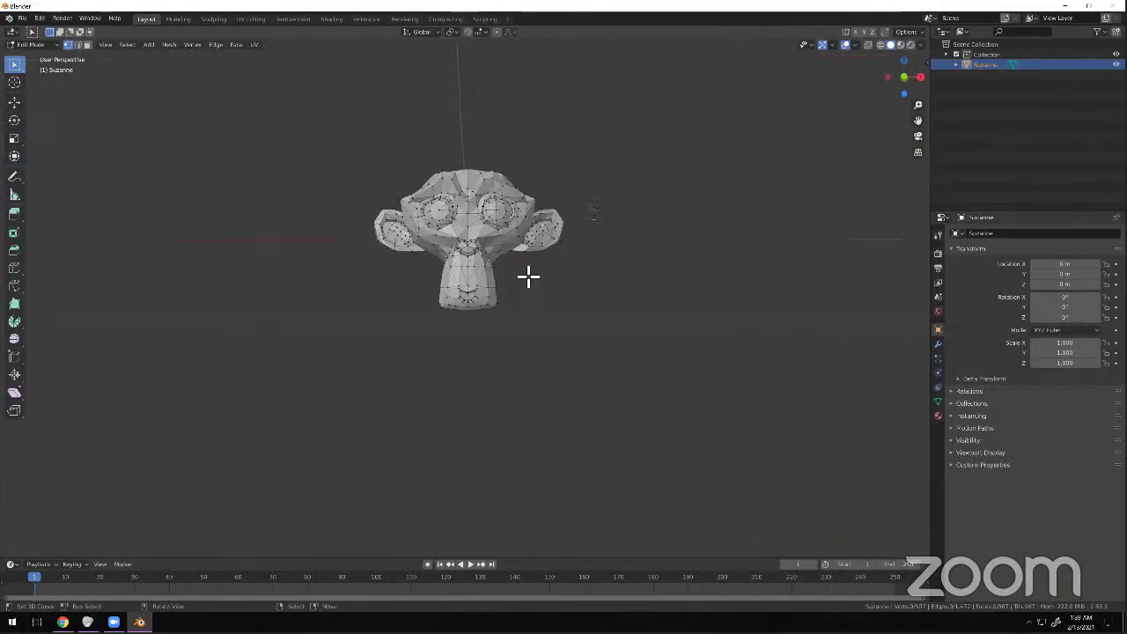
scroll(529, 277, up, 8)
shift+middle_drag(523, 269, 523, 352)
scroll(493, 315, up, 2)
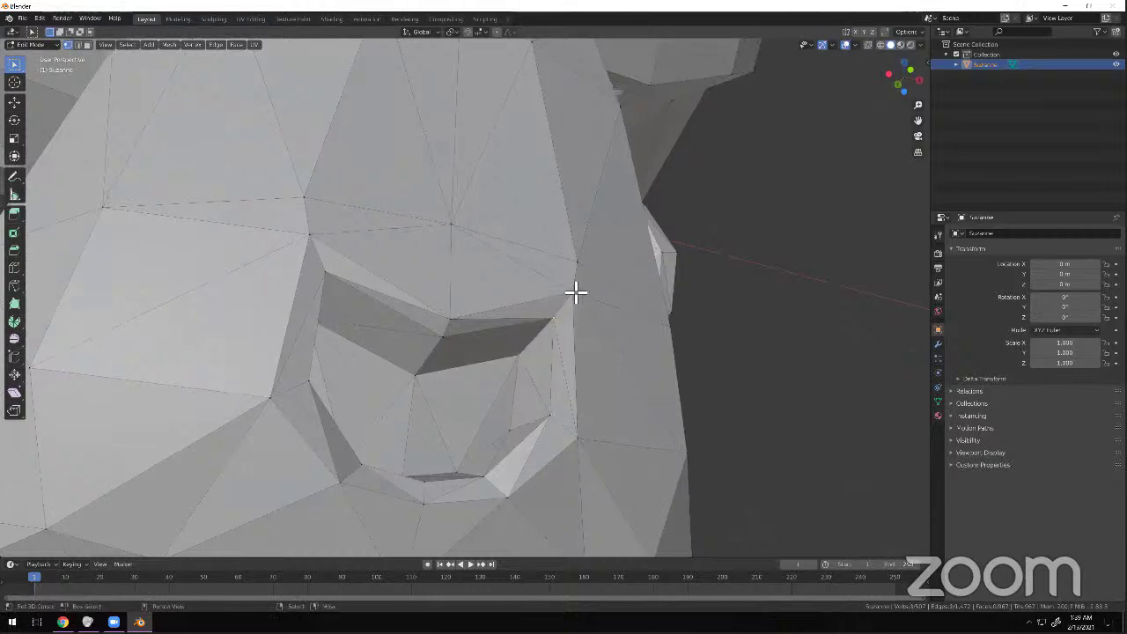
middle_drag(516, 296, 431, 304)
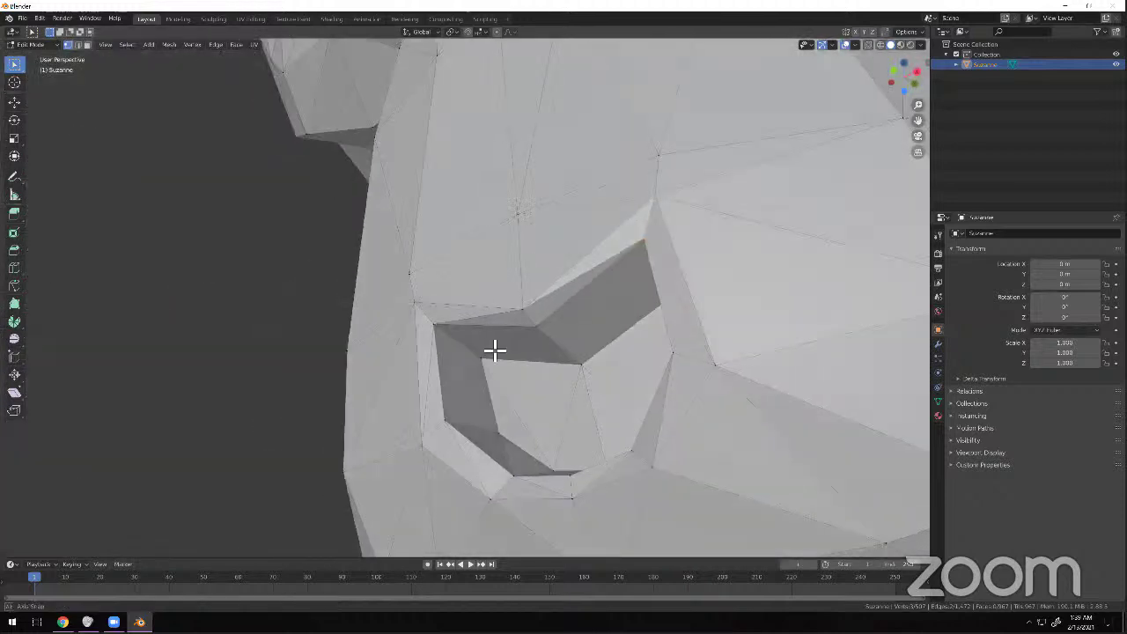
shift+click(492, 356)
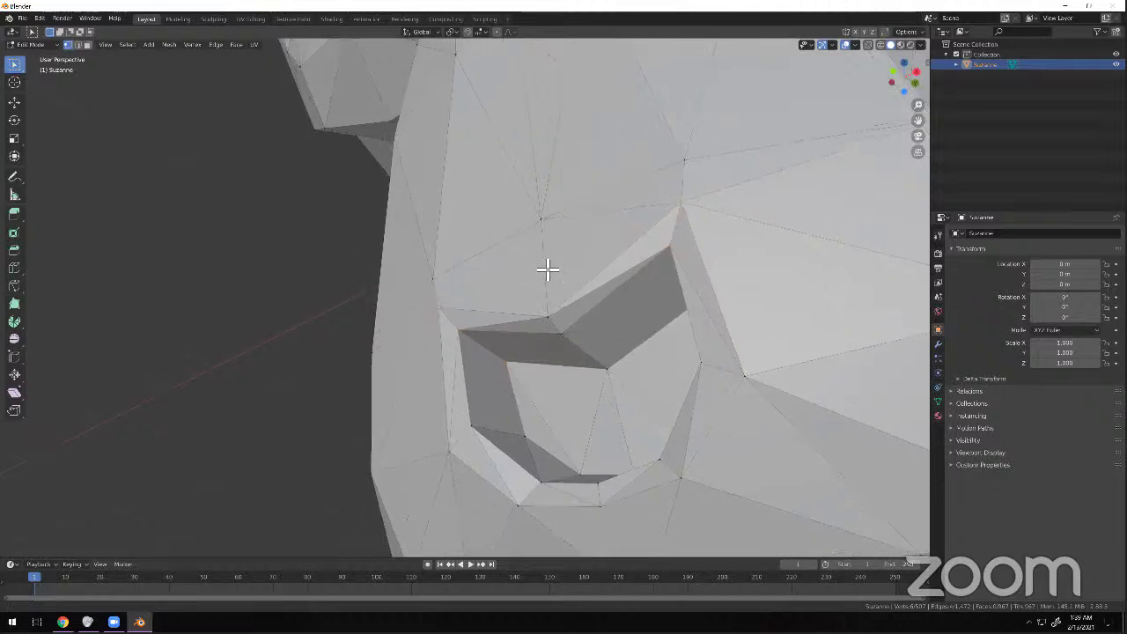
Try repositioning the upper mouth-corner vertices with free moves and undo them.
key(g)
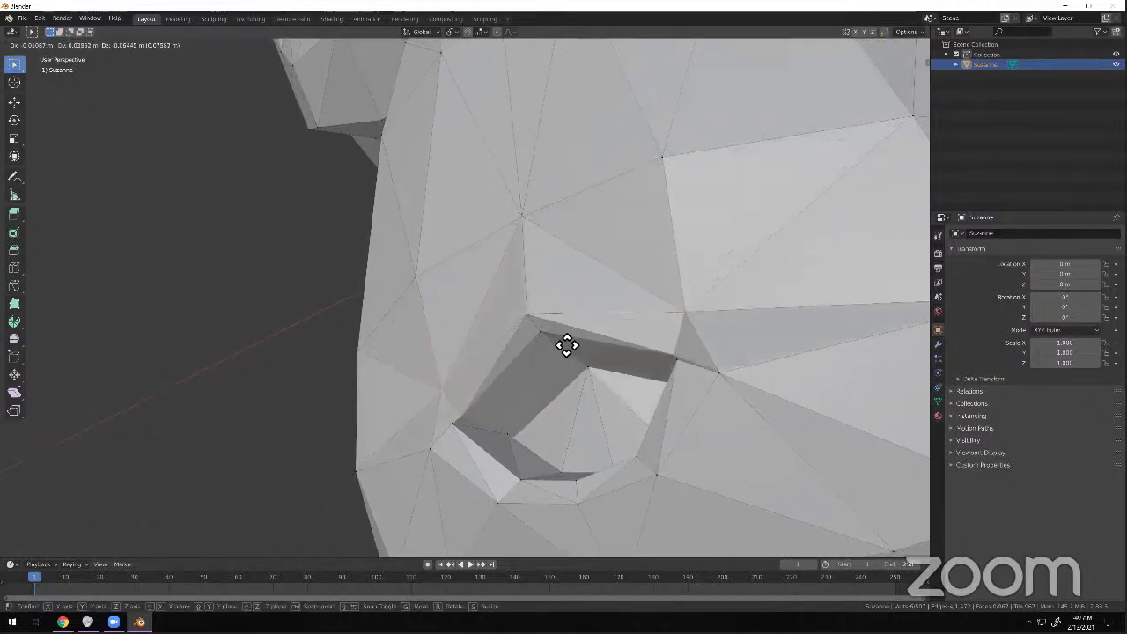
click(574, 404)
mouse_move(503, 286)
middle_down()
mouse_move(525, 310)
mouse_move(516, 302)
middle_up()
scroll(516, 302, down, 3)
key(ctrl+z)
key(g)
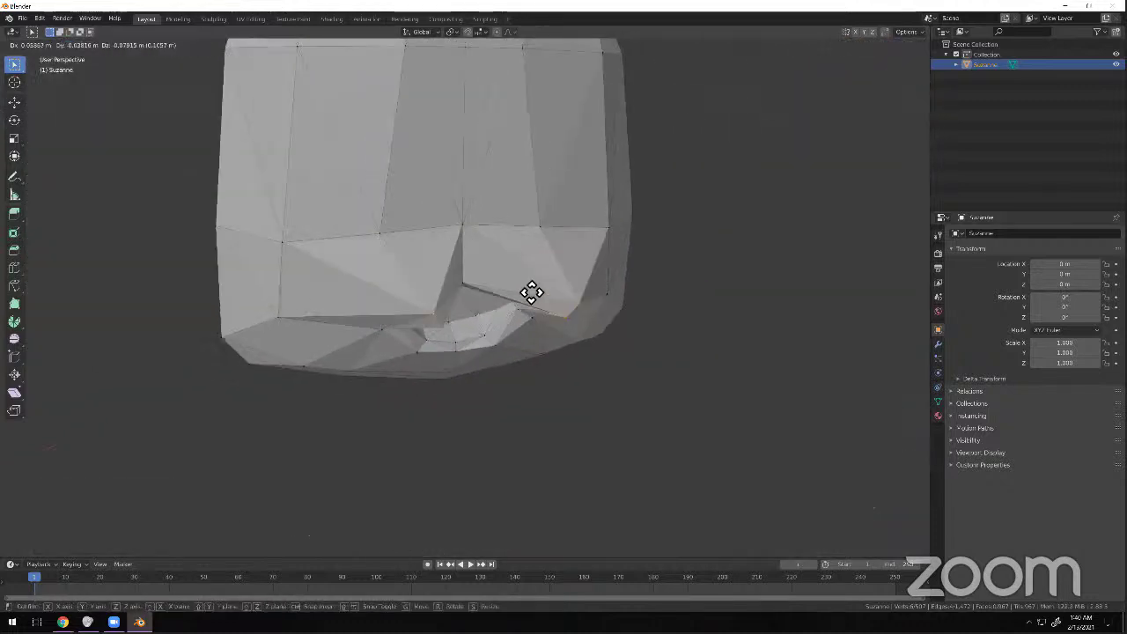
click(485, 309)
middle_drag(511, 244, 526, 261)
scroll(546, 255, up, 2)
scroll(806, 242, up, 2)
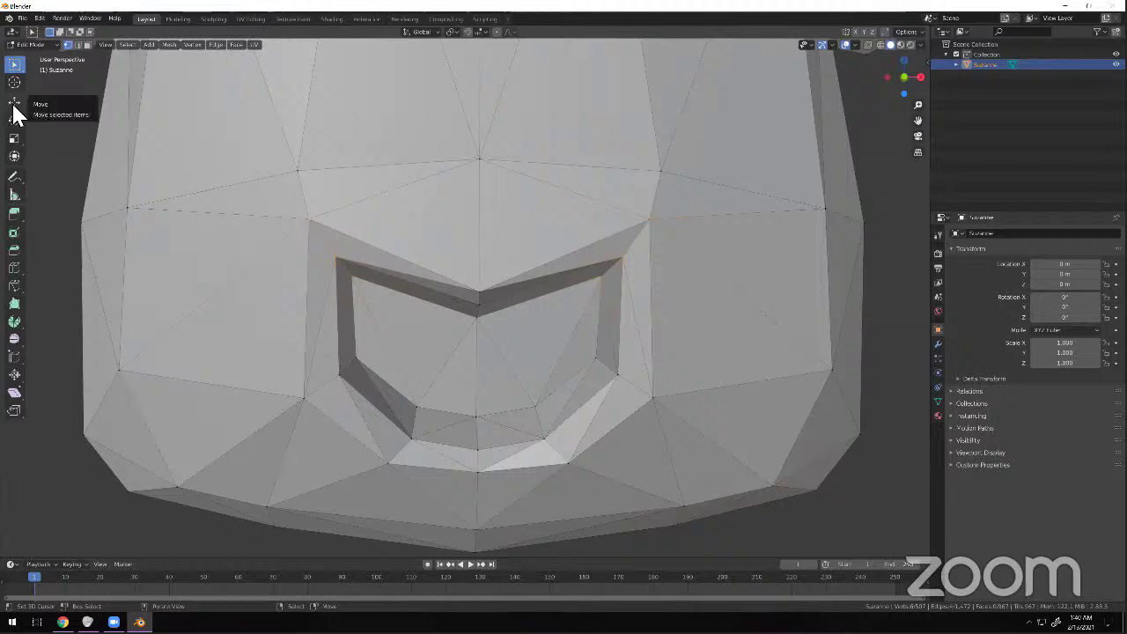
Switch to the Move tool and try shifting the mouth-corner vertices along the Z axis and freely.
click(14, 104)
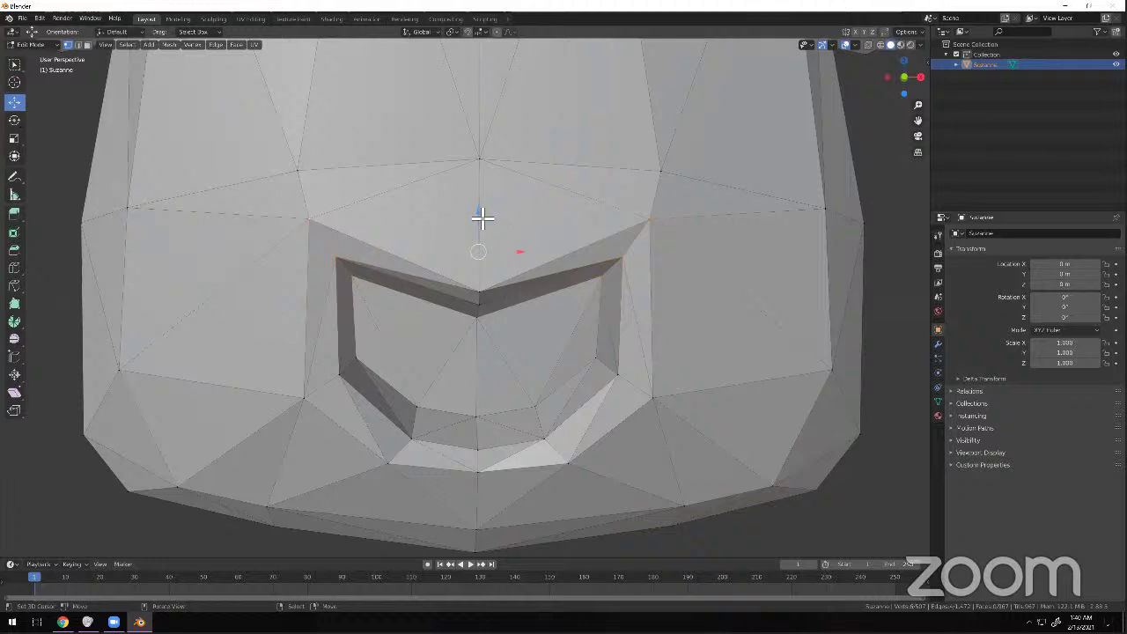
middle_drag(480, 220, 410, 200)
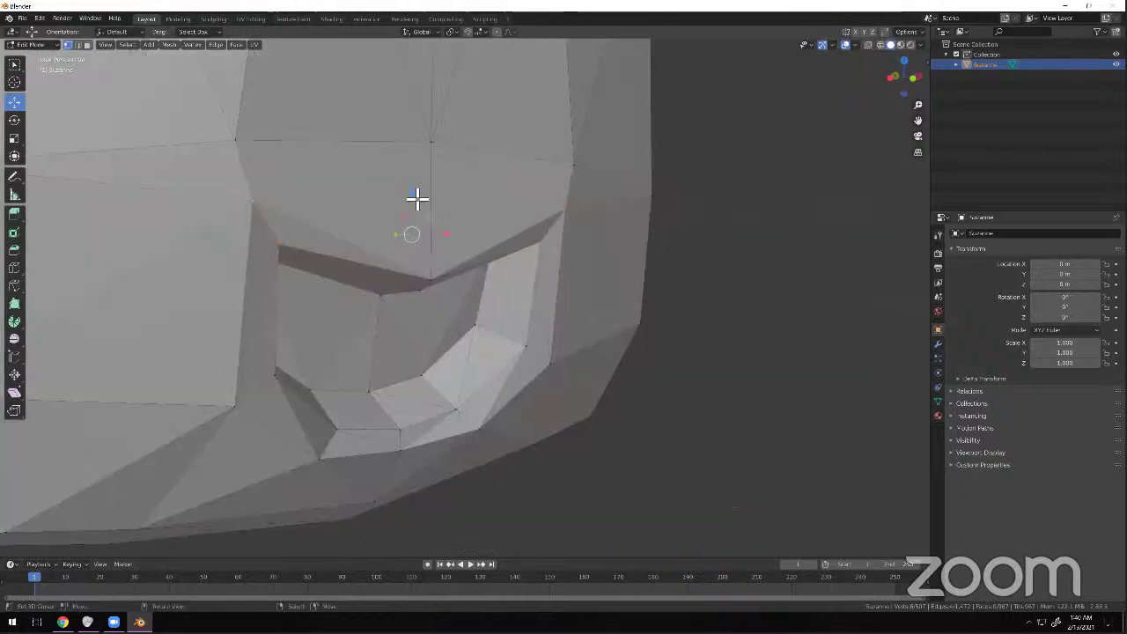
mouse_move(417, 195)
mouse_down()
mouse_move(418, 287)
mouse_move(334, 460)
mouse_move(308, 367)
mouse_move(310, 161)
mouse_move(317, 345)
mouse_move(312, 219)
mouse_move(409, 195)
mouse_up()
key(g)
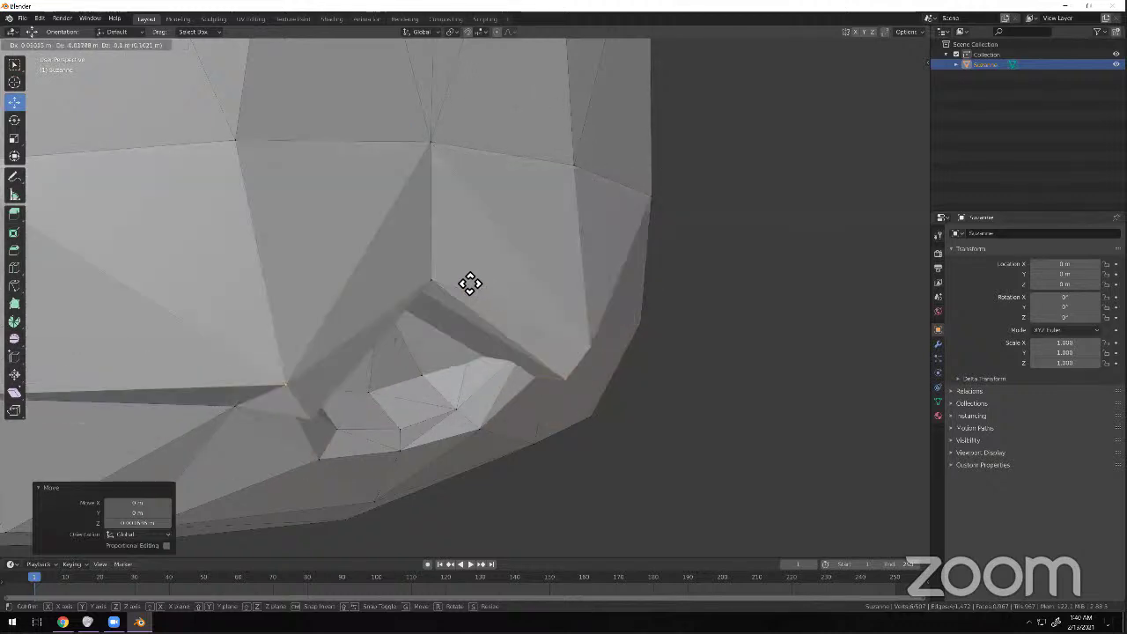
click(466, 189)
middle_drag(462, 278, 479, 232)
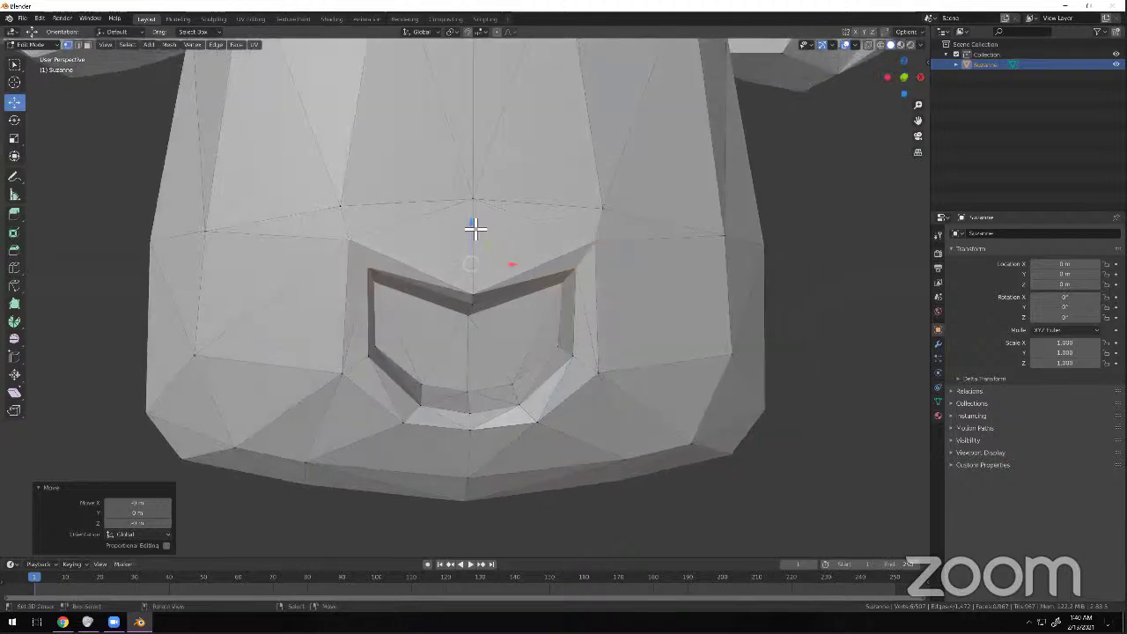
Adjust the upper mouth-corner vertices along the Z axis so they sit slightly below the center of the upper lip.
key(g)
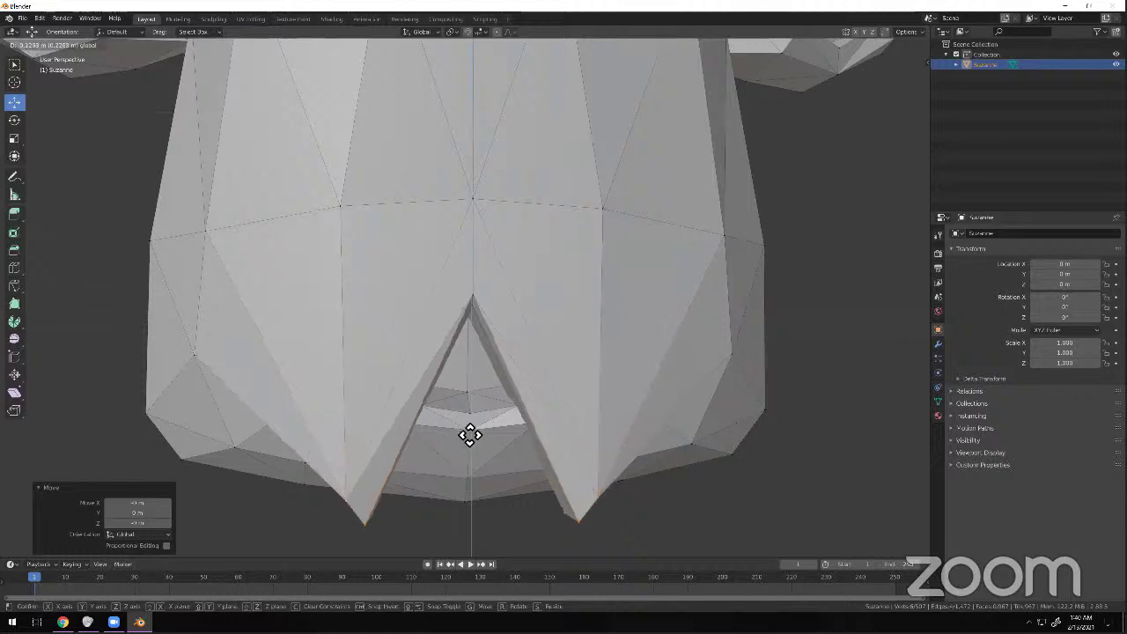
click(493, 423)
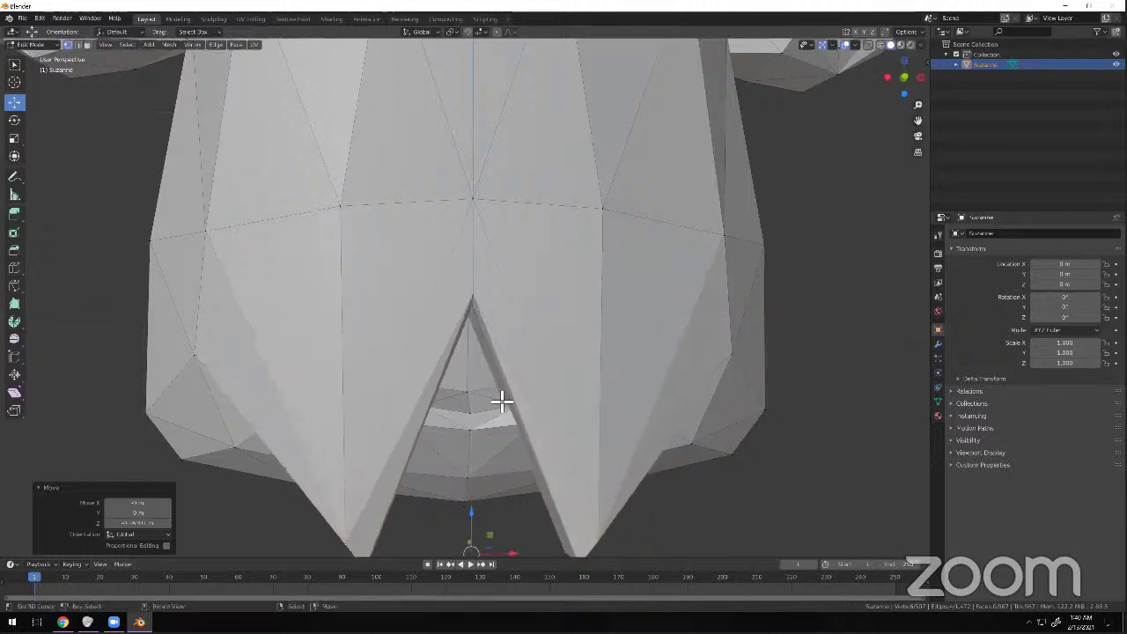
scroll(496, 390, down, 5)
scroll(488, 384, down, 3)
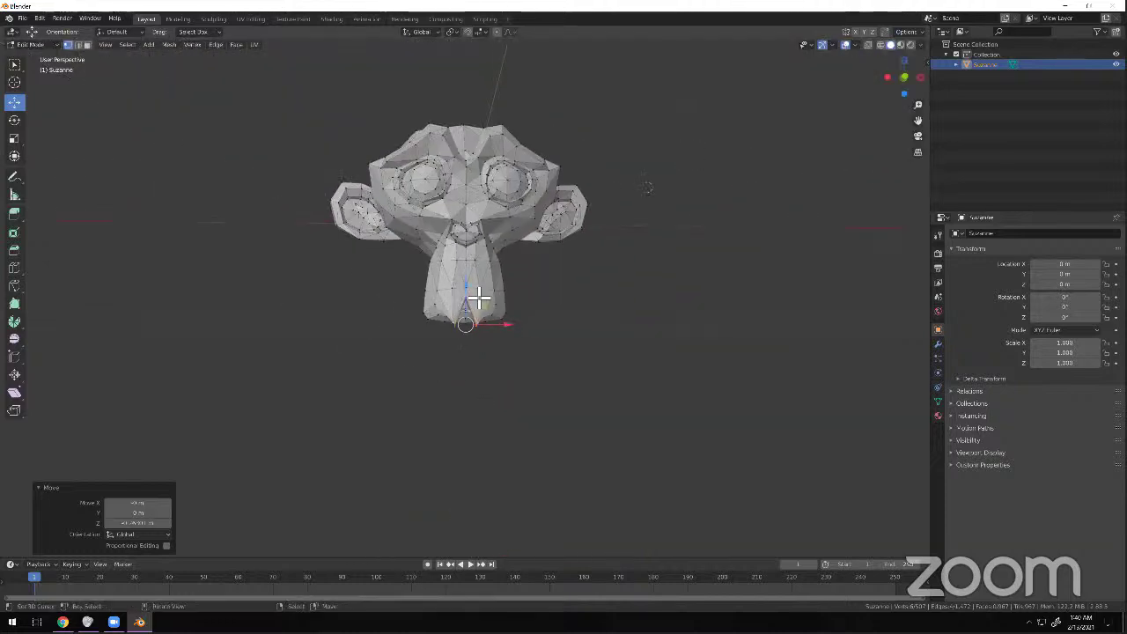
scroll(480, 300, up, 5)
drag(477, 334, 479, 271)
Add the lower side vertices on both sides of the mouth to the selection and lower them all along the Z axis.
scroll(445, 328, up, 5)
middle_drag(434, 345, 417, 352)
click(417, 350)
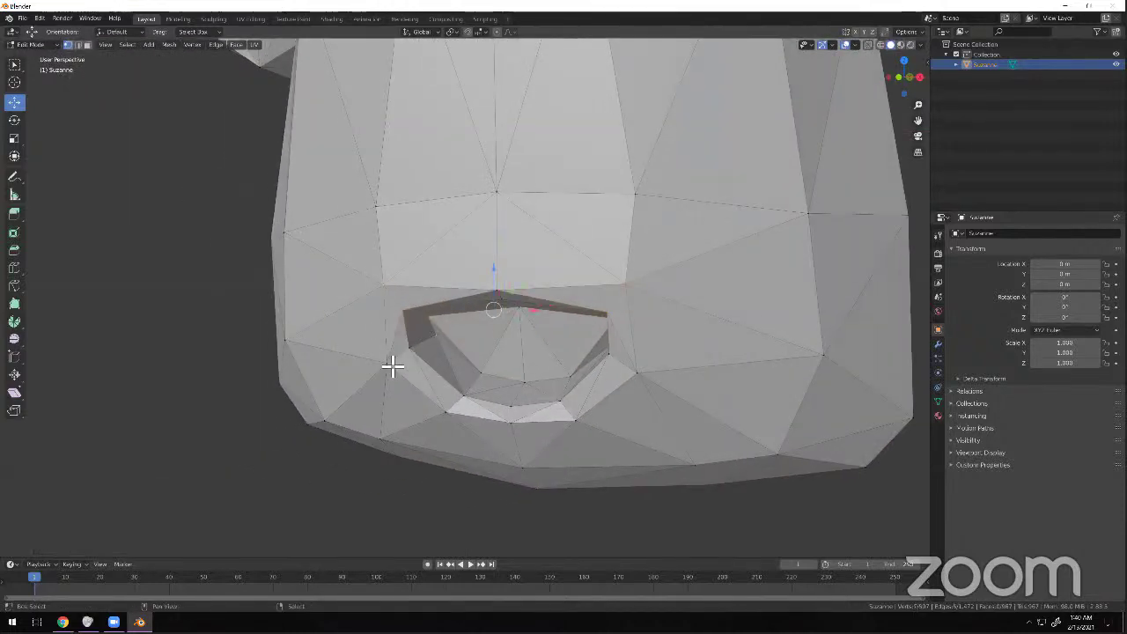
middle_drag(607, 355, 567, 344)
shift+click(584, 353)
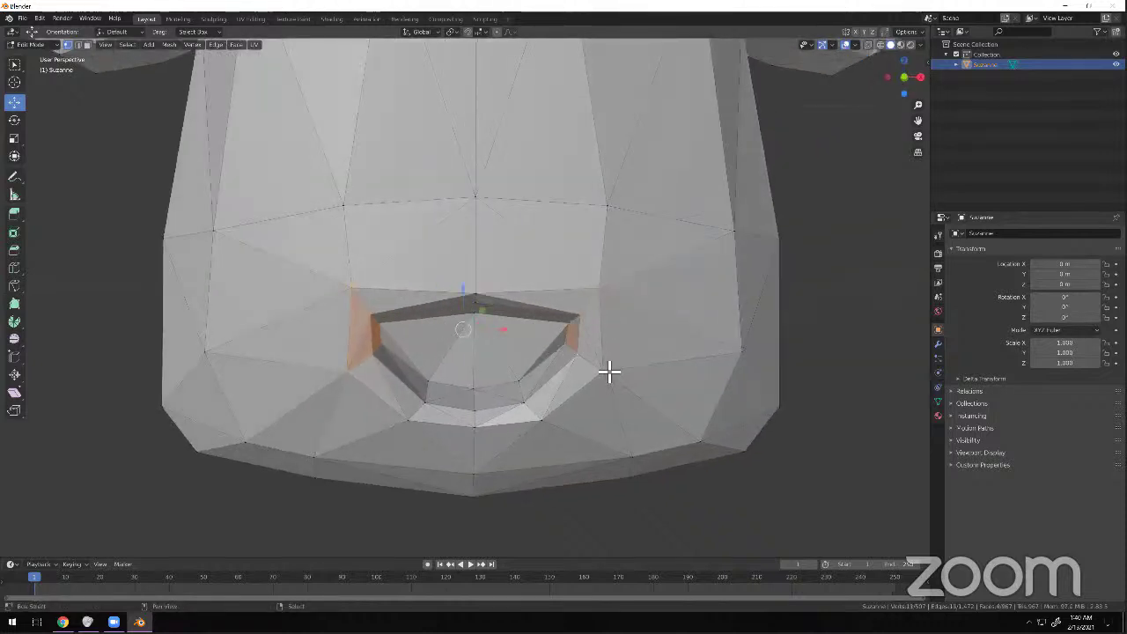
scroll(472, 278, down, 5)
mouse_move(472, 278)
mouse_down()
mouse_move(465, 306)
mouse_move(465, 295)
mouse_up()
scroll(465, 295, down, 4)
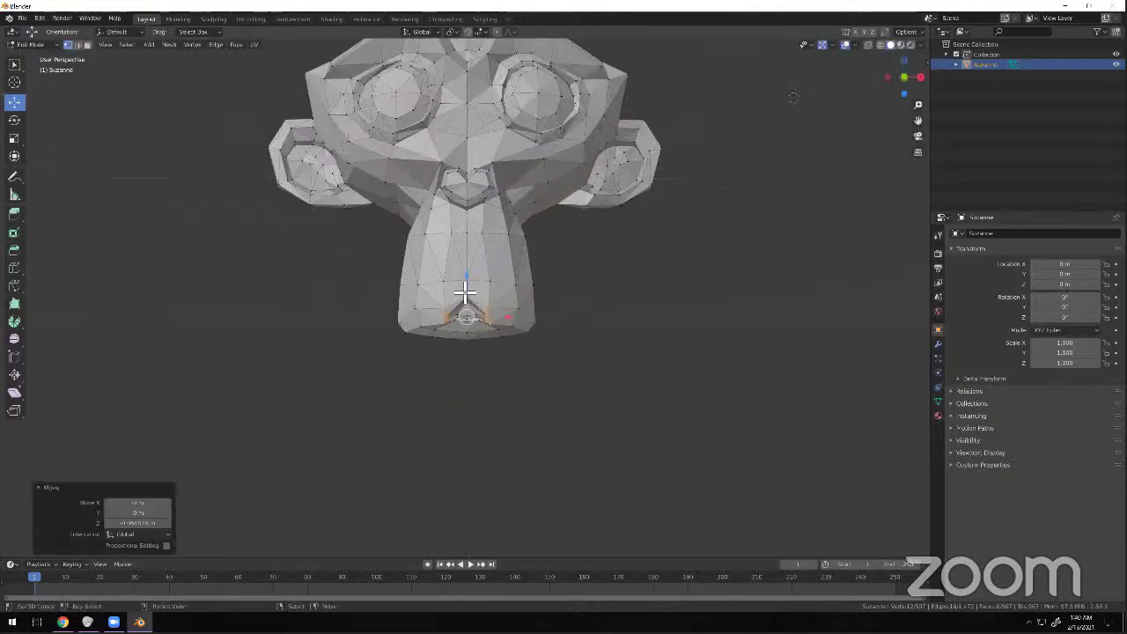
Switch the monkey back to Object Mode and look over the reshaped mouth from several angles.
middle_drag(470, 302, 468, 290)
scroll(466, 296, down, 5)
scroll(466, 296, up, 5)
click(50, 46)
click(93, 43)
middle_drag(528, 270, 467, 230)
click(466, 227)
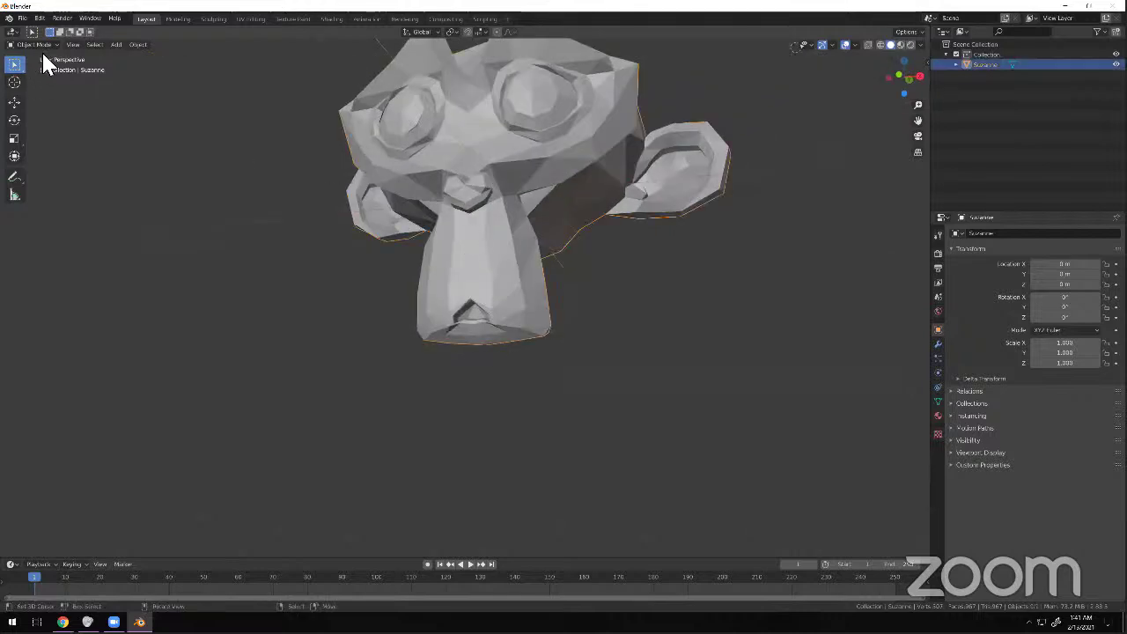
Return to Edit Mode and raise the selected mouth-side vertices along the Z axis by about 0.2 m.
click(34, 44)
click(41, 74)
middle_drag(458, 247, 465, 276)
scroll(467, 291, up, 5)
key(g)
key(z)
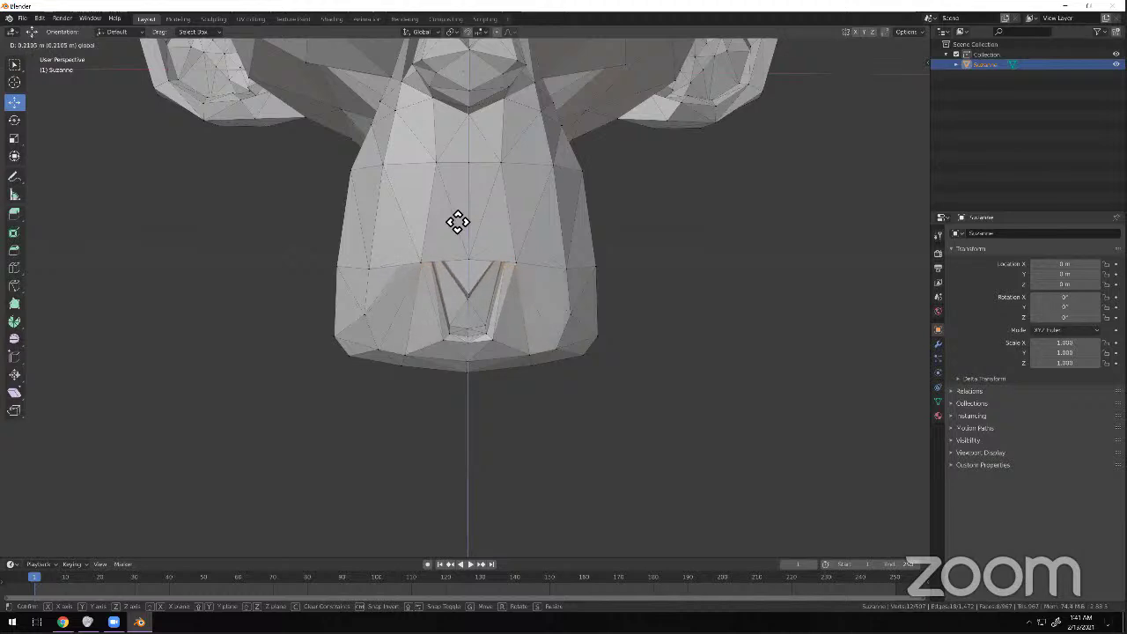
click(455, 226)
scroll(396, 255, down, 5)
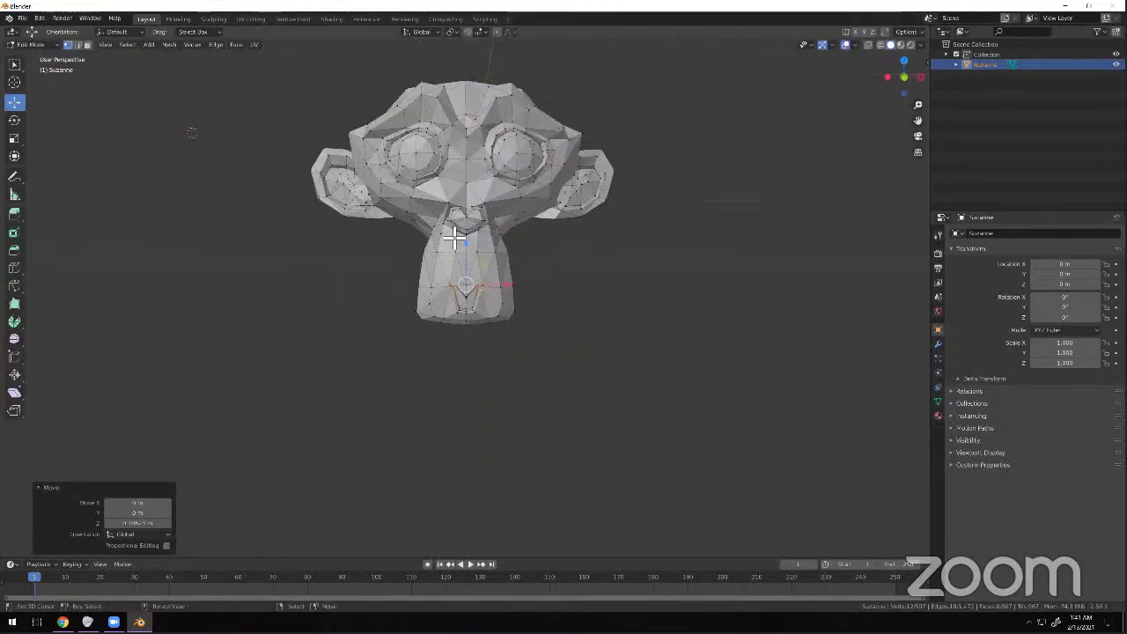
middle_drag(469, 223, 486, 202)
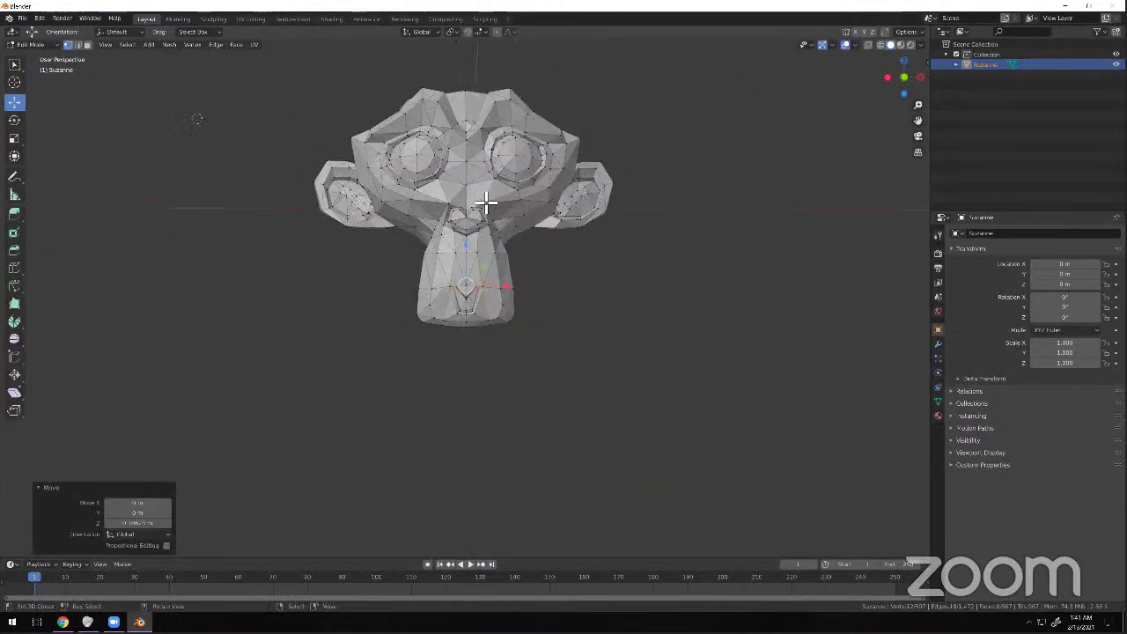
Switch to Object Mode and delete the edited monkey from the scene.
scroll(476, 165, up, 3)
click(40, 44)
click(50, 57)
middle_drag(498, 294, 529, 243)
scroll(489, 299, down, 5)
key(Delete)
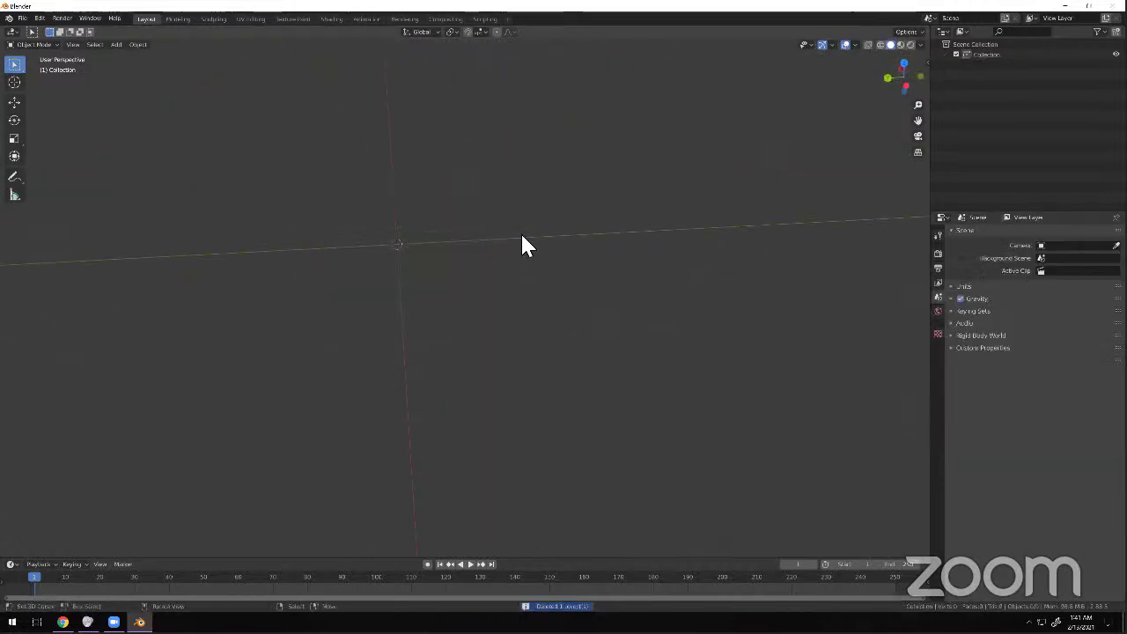
Add a fresh monkey mesh at the world origin and bring its face into close view.
key(shift+a)
mouse_move(551, 239)
click(601, 327)
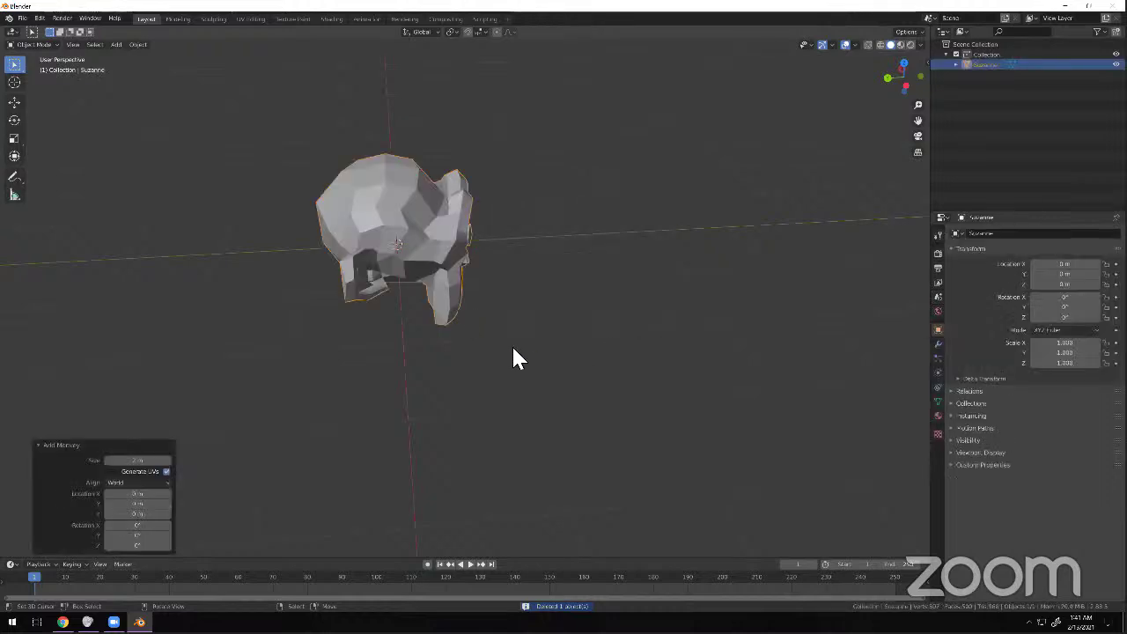
scroll(473, 301, up, 5)
middle_drag(465, 335, 520, 199)
scroll(499, 218, down, 5)
scroll(505, 211, up, 5)
scroll(505, 211, up, 2)
scroll(510, 260, up, 6)
scroll(521, 199, down, 3)
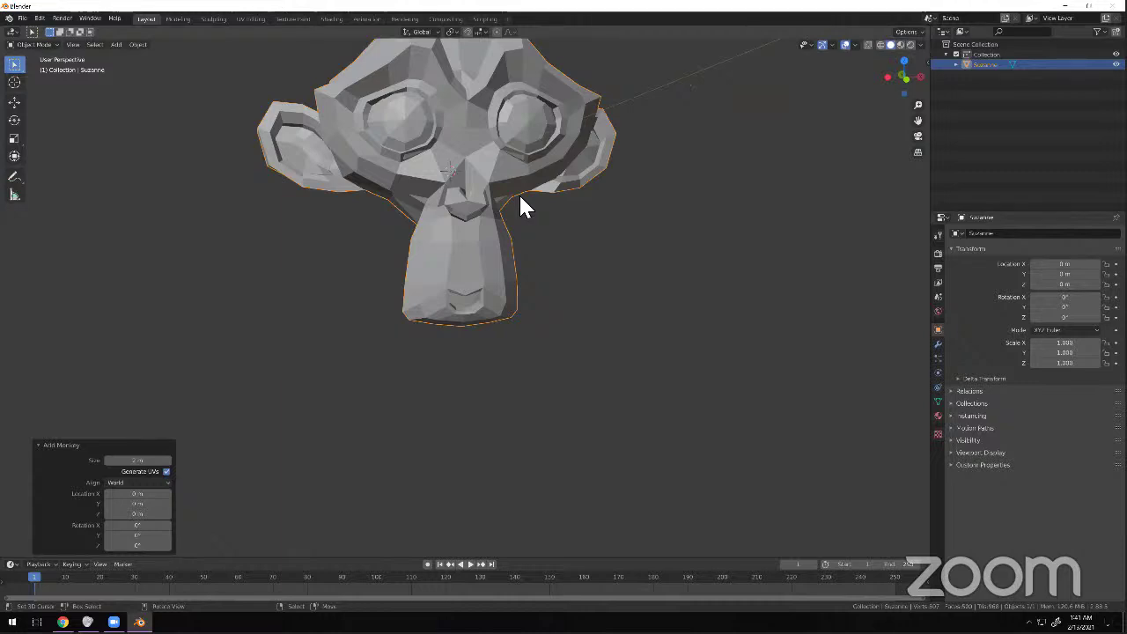
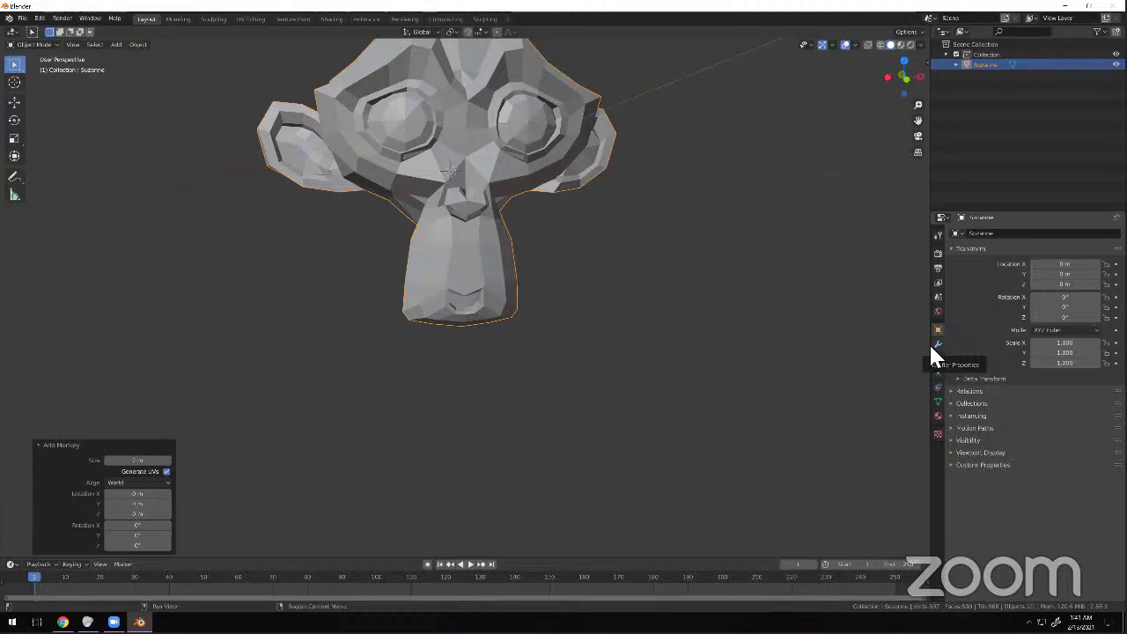
Try a Multiresolution modifier on the monkey and remove it.
click(935, 345)
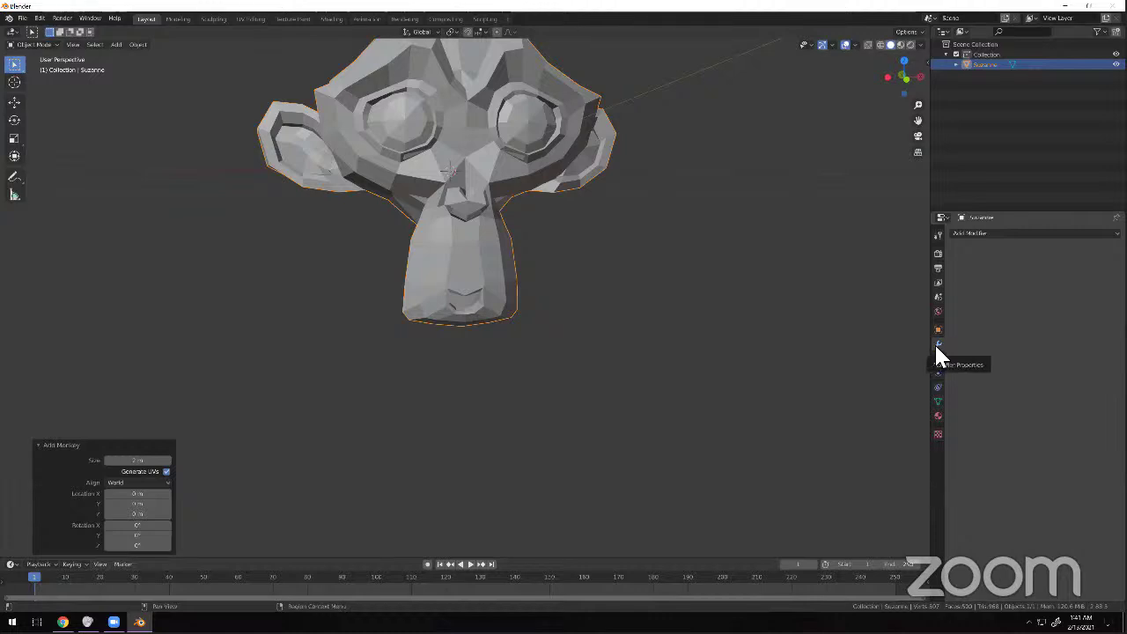
click(971, 234)
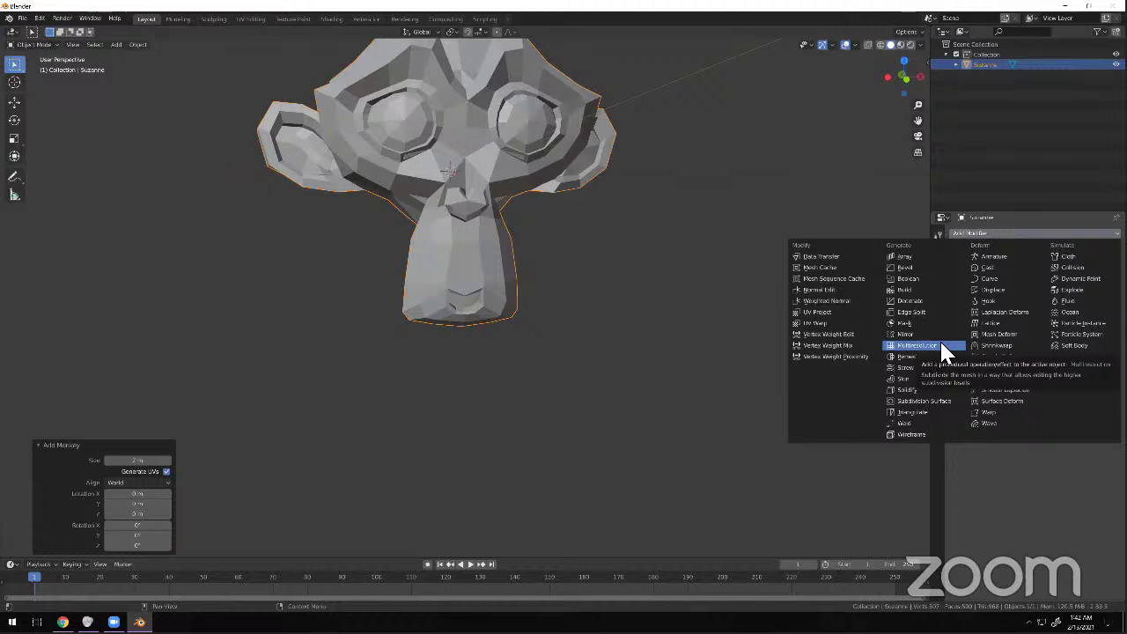
click(920, 345)
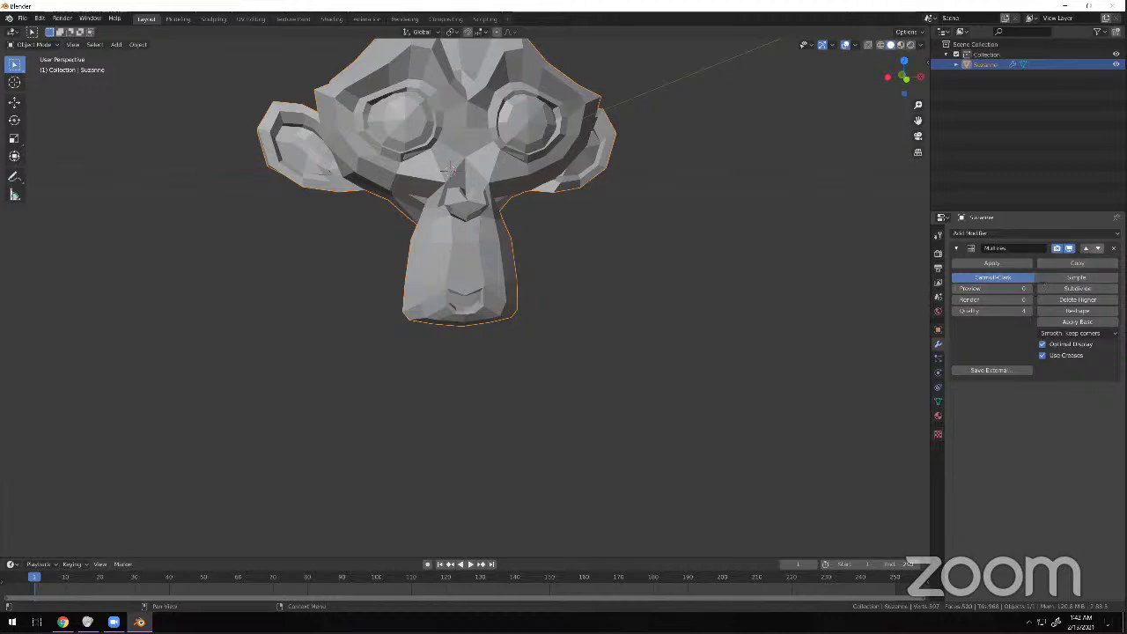
click(1027, 263)
Add a Subdivision Surface modifier to the monkey and view the smoothed head.
click(978, 233)
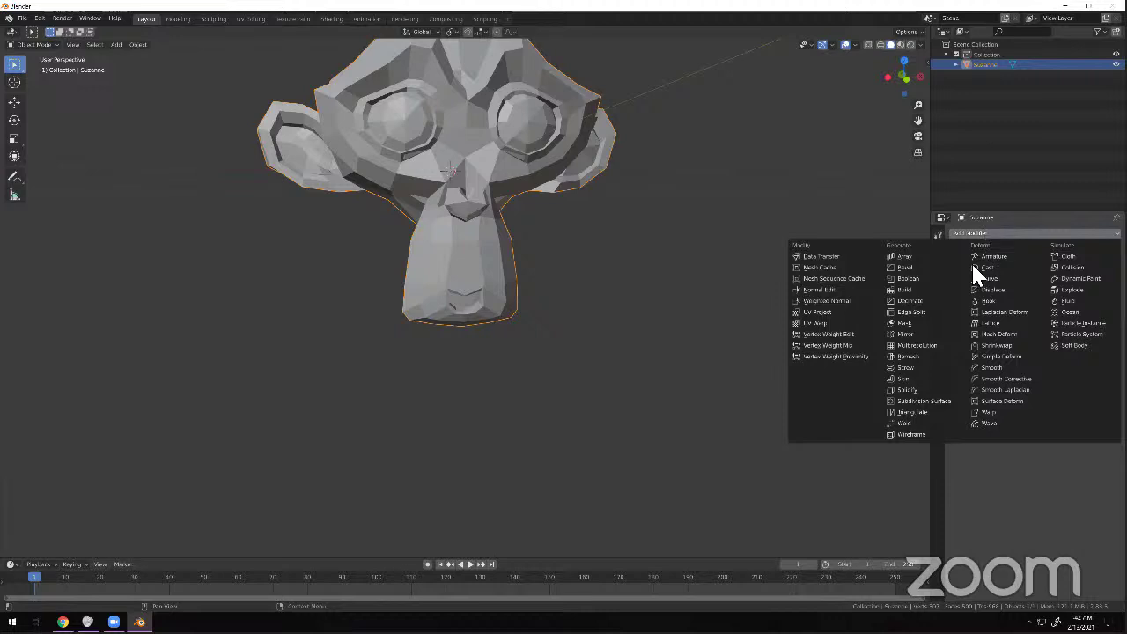
click(954, 402)
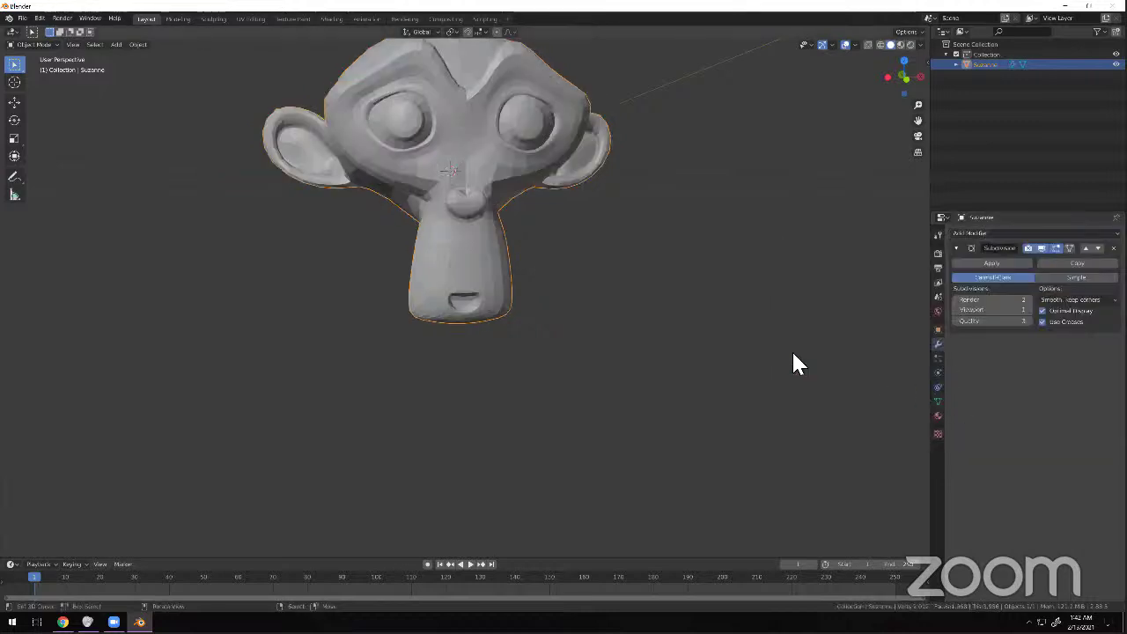
click(1014, 234)
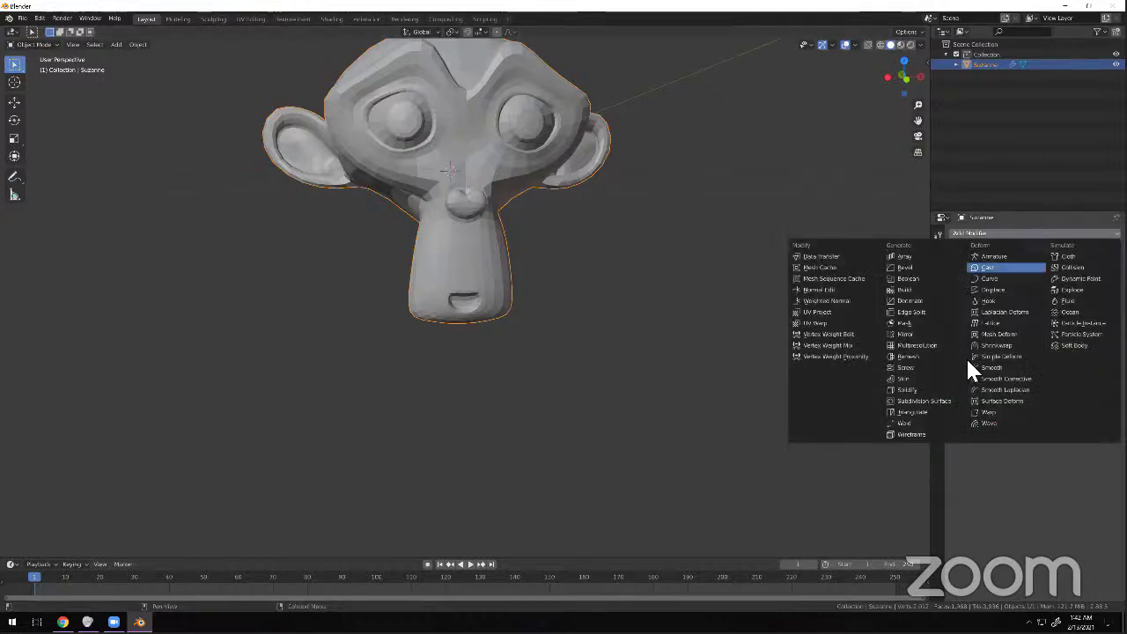
click(915, 401)
middle_drag(560, 234, 619, 220)
scroll(481, 308, down, 8)
middle_drag(481, 307, 802, 226)
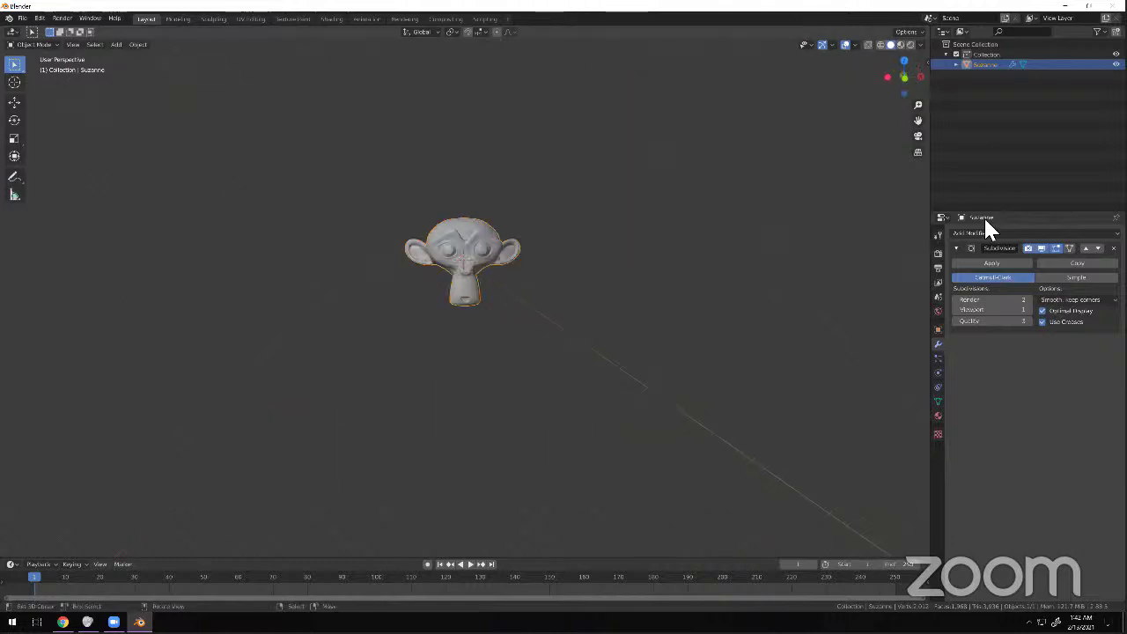
scroll(802, 227, up, 5)
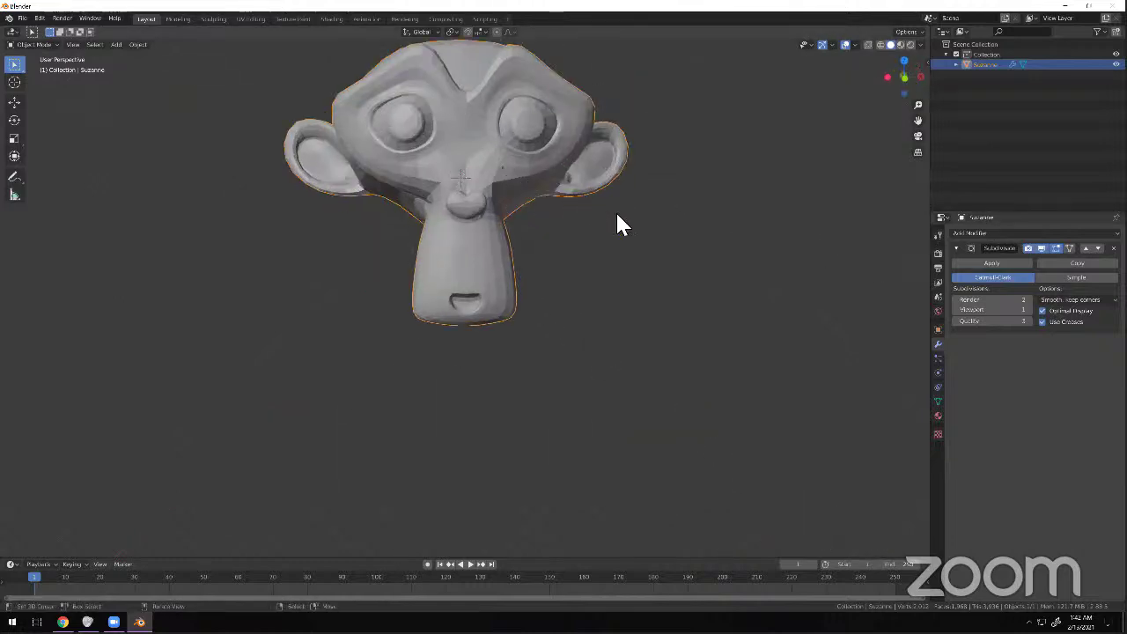
Add a second monkey mesh and move it beside the smoothed one for comparison.
key(shift+a)
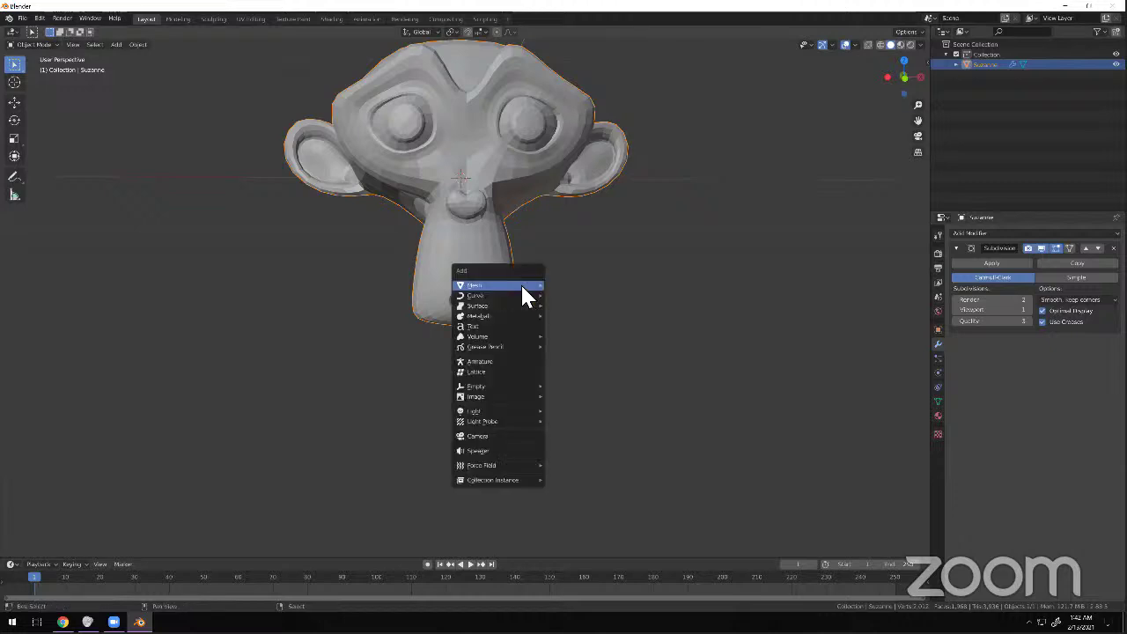
mouse_move(500, 284)
click(579, 379)
key(g)
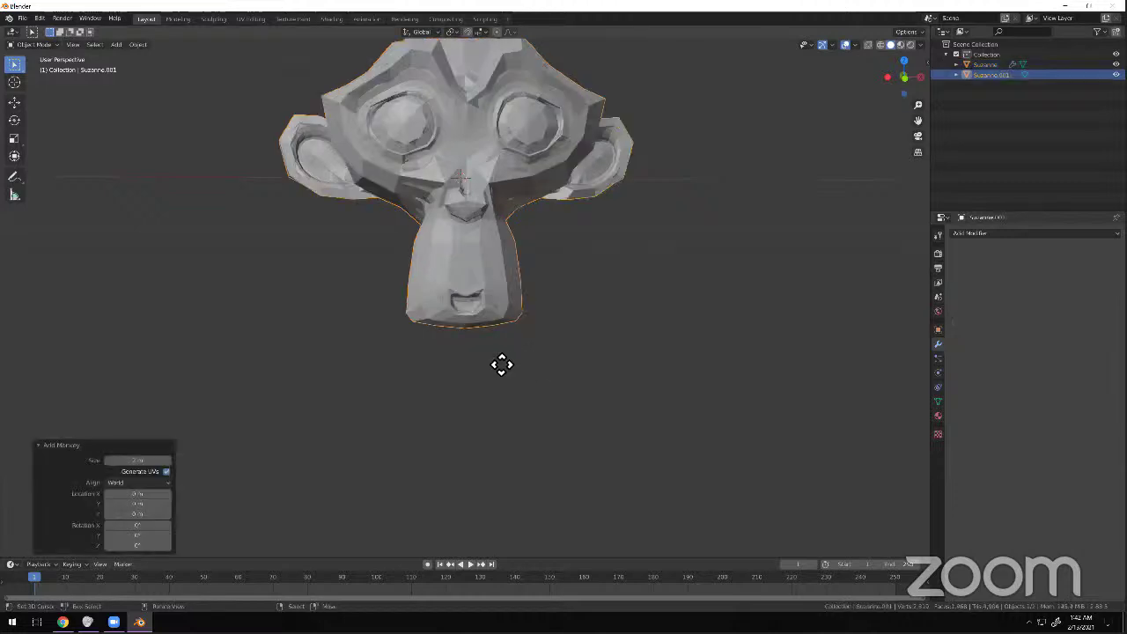
click(251, 377)
middle_drag(607, 322, 234, 182)
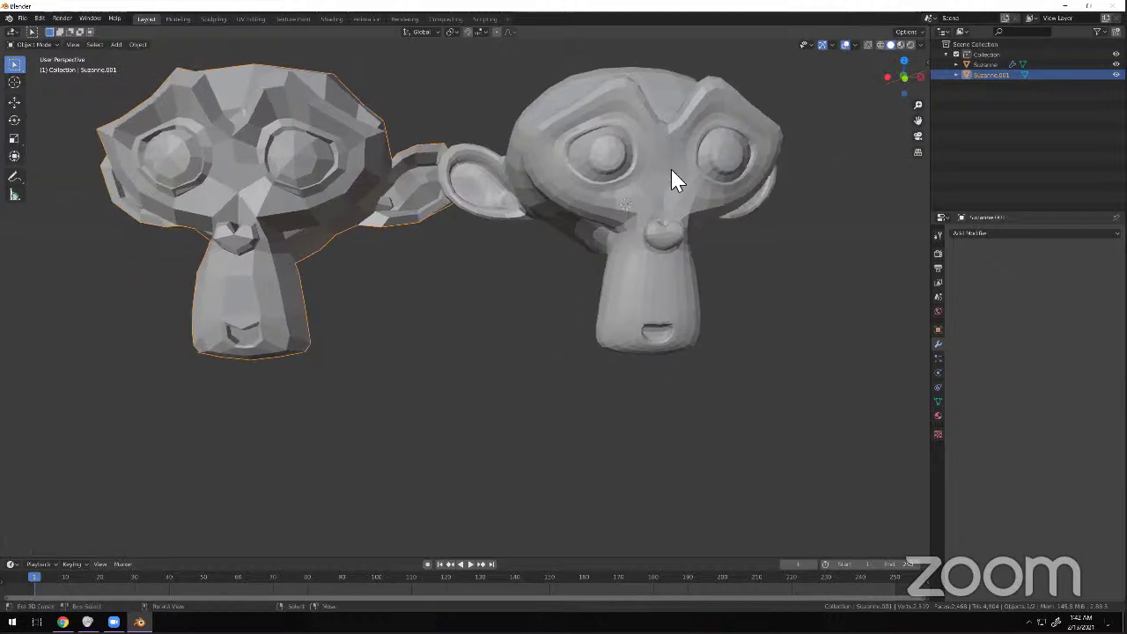
Set the smoothed monkey's Subdivision levels to 4 for both Render and Viewport.
click(658, 249)
middle_drag(658, 249, 696, 273)
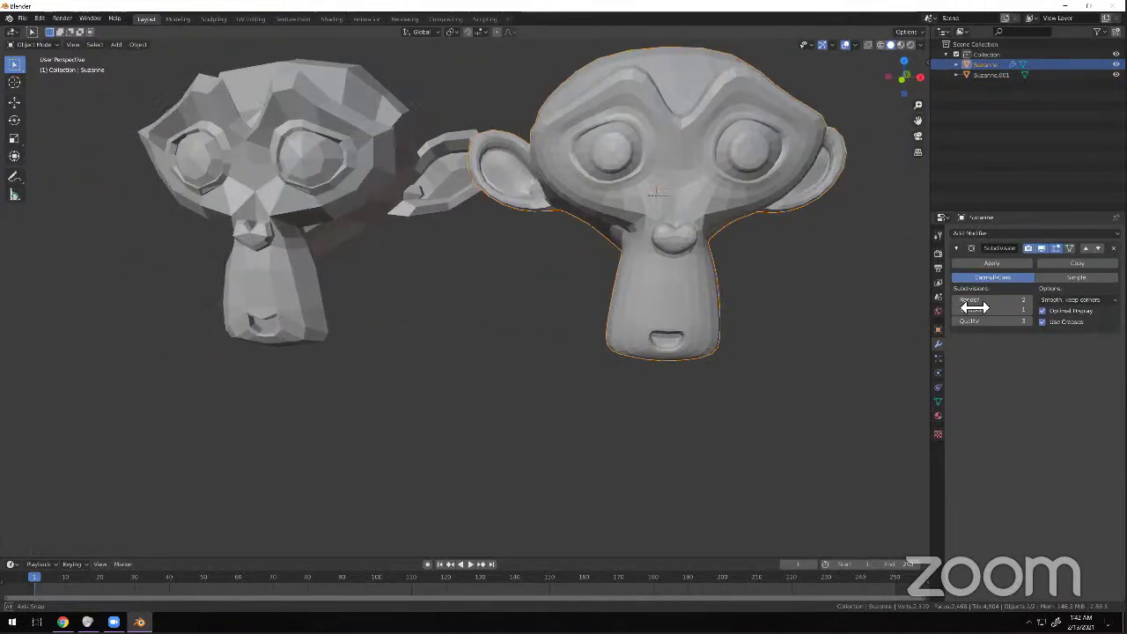
drag(990, 299, 1006, 301)
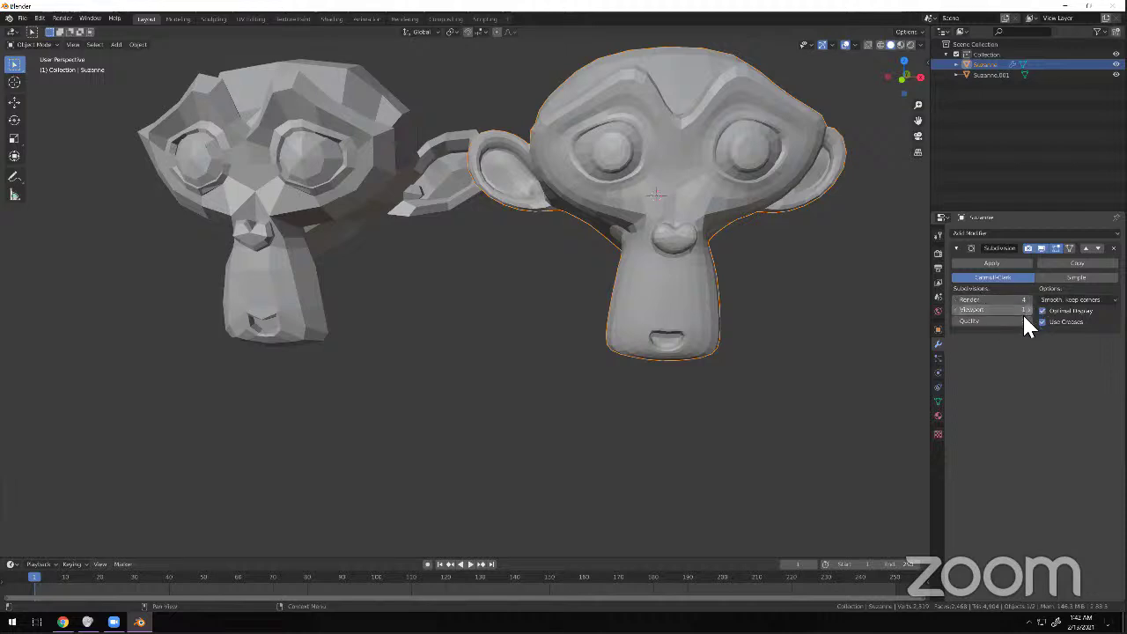
click(1023, 311)
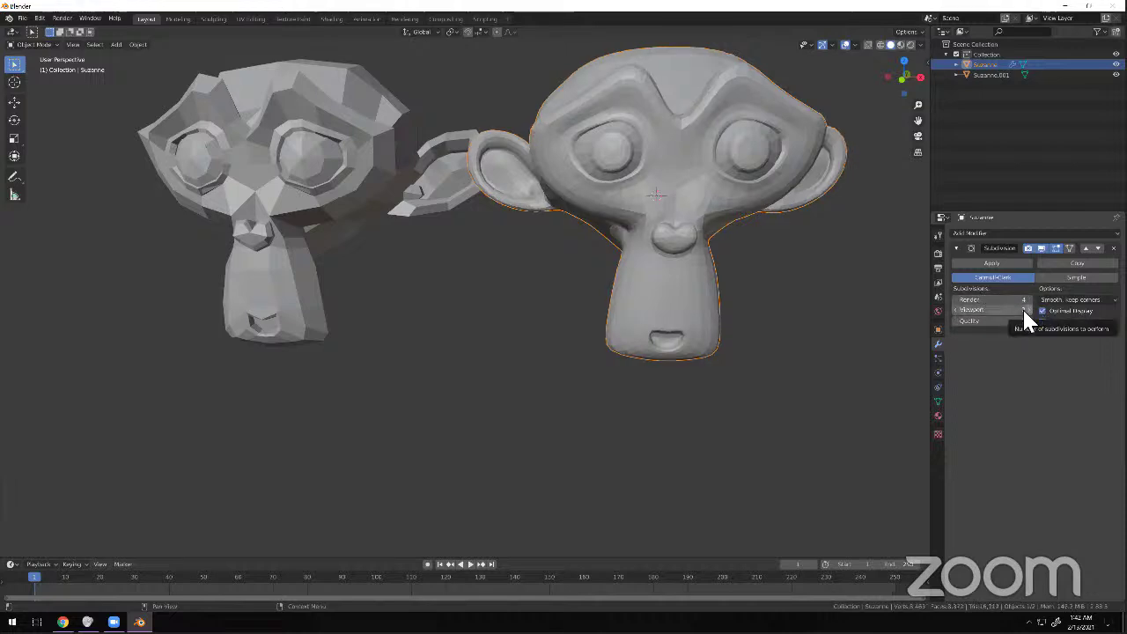
click(1025, 311)
click(1025, 311)
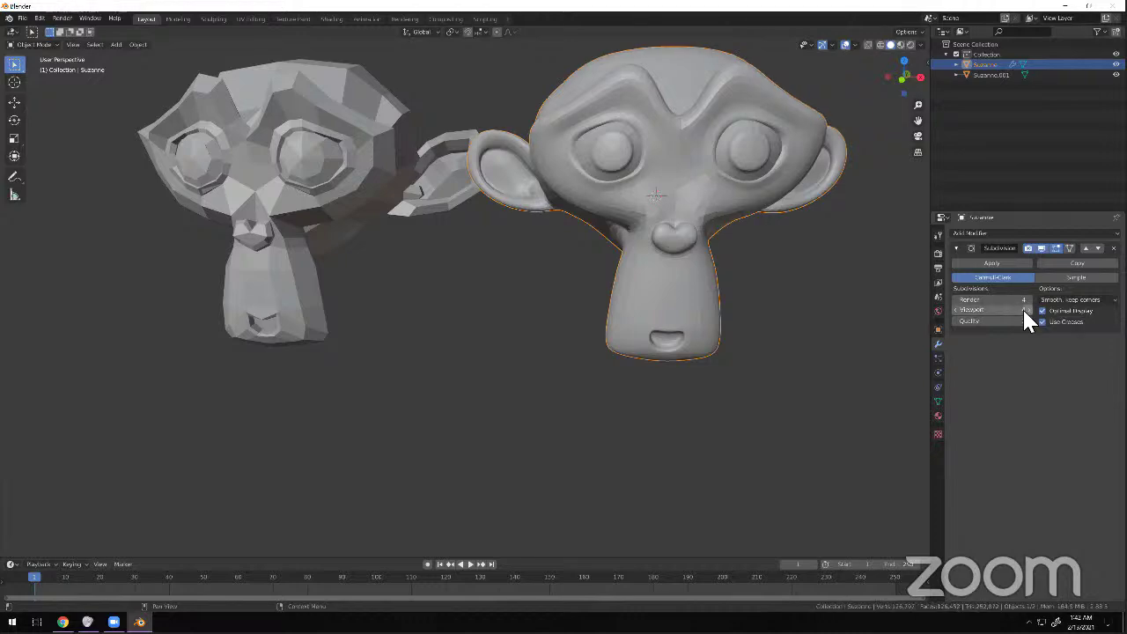
Delete the unsmoothed comparison monkey and bring the smoothed one into view.
middle_drag(667, 244, 374, 238)
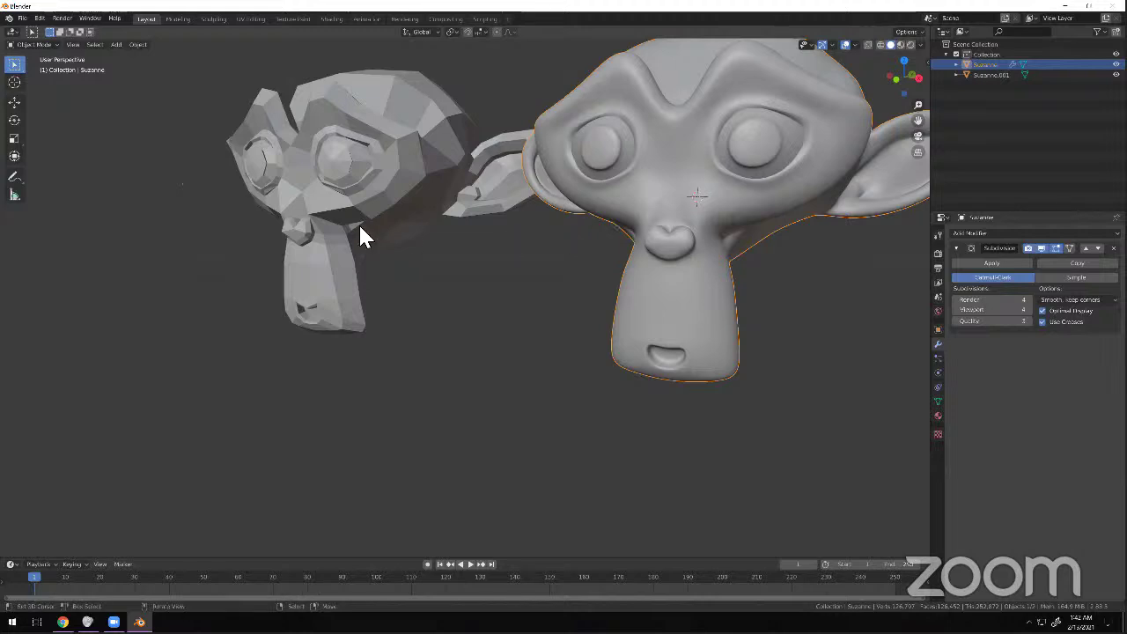
click(363, 236)
key(Delete)
middle_drag(462, 227, 498, 244)
scroll(475, 273, up, 5)
scroll(499, 289, down, 3)
Put the smoothed monkey in Edit Mode and pull a vertex on top of its head outward into a spike.
click(498, 244)
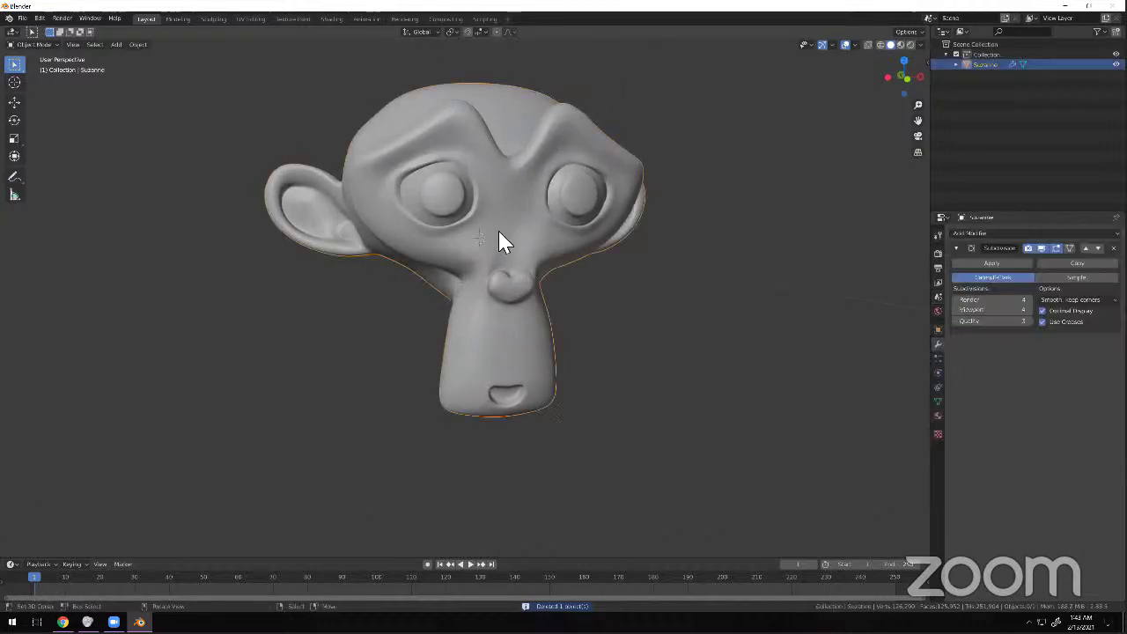
click(39, 50)
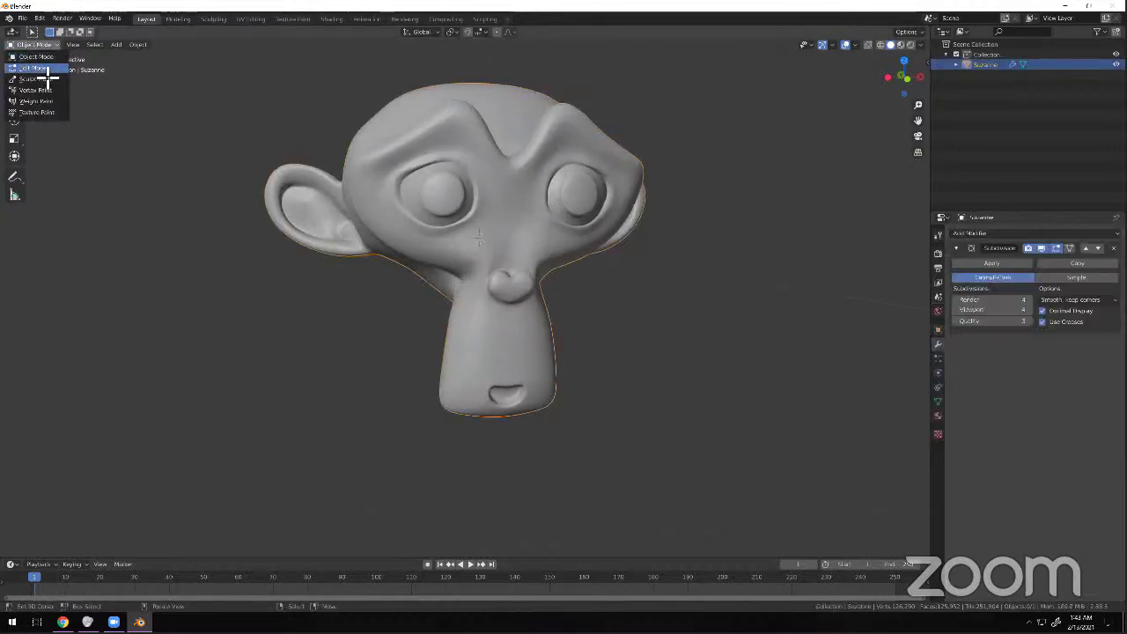
click(43, 68)
key(alt+a)
middle_drag(513, 227, 536, 178)
key(g)
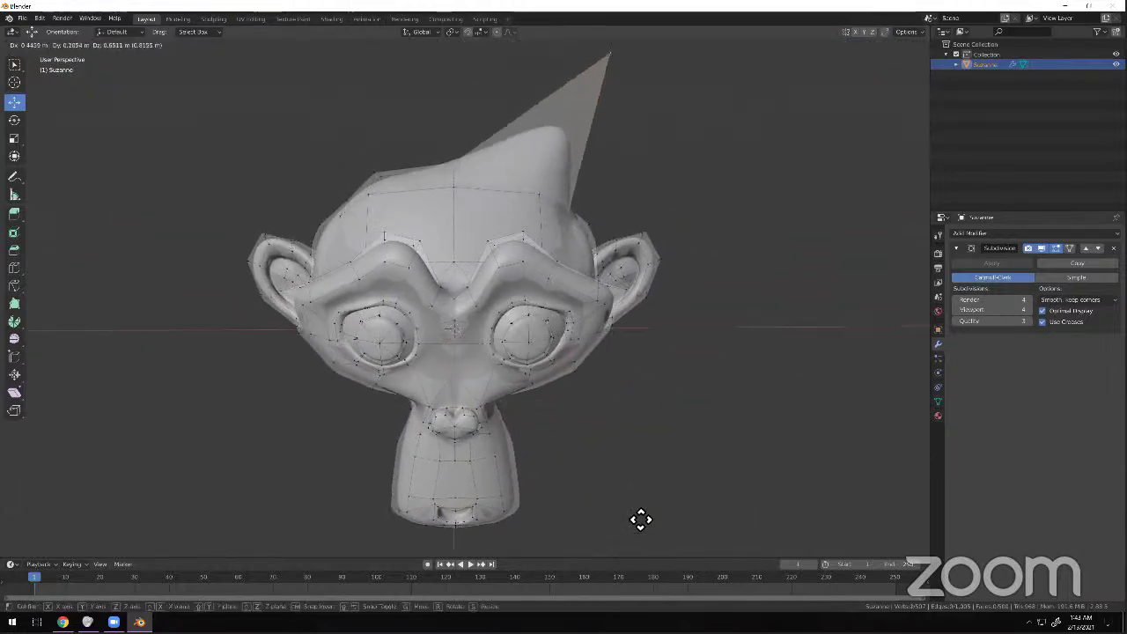
click(743, 281)
Pull two more vertices on the crown of the head outward to form additional spikes.
middle_drag(604, 344, 496, 279)
key(g)
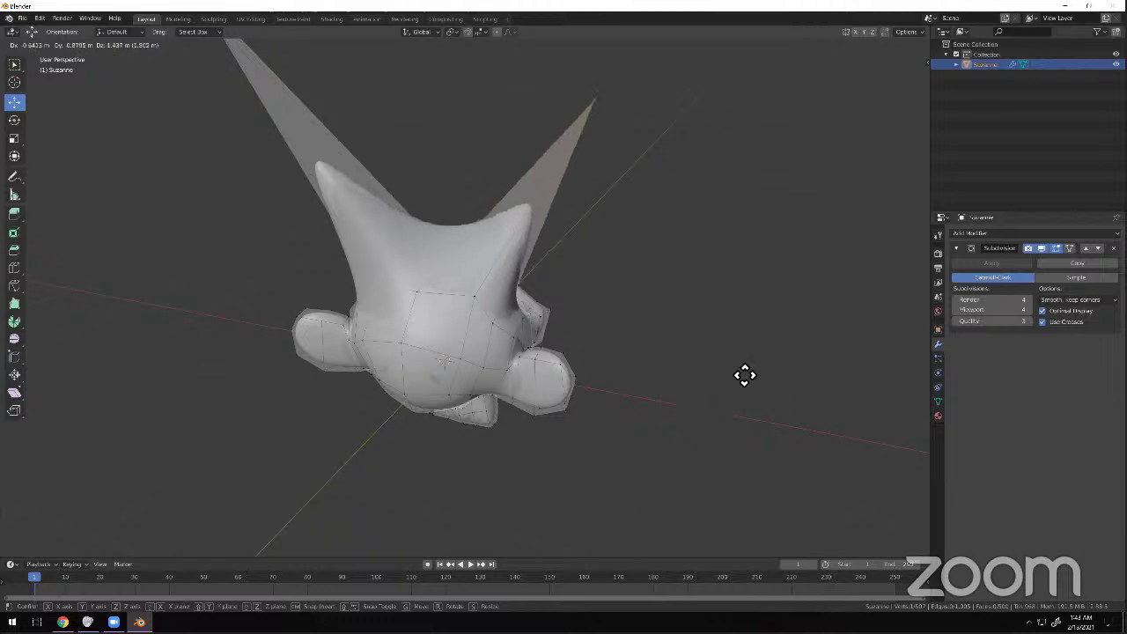
click(832, 229)
middle_drag(650, 299, 534, 260)
key(e)
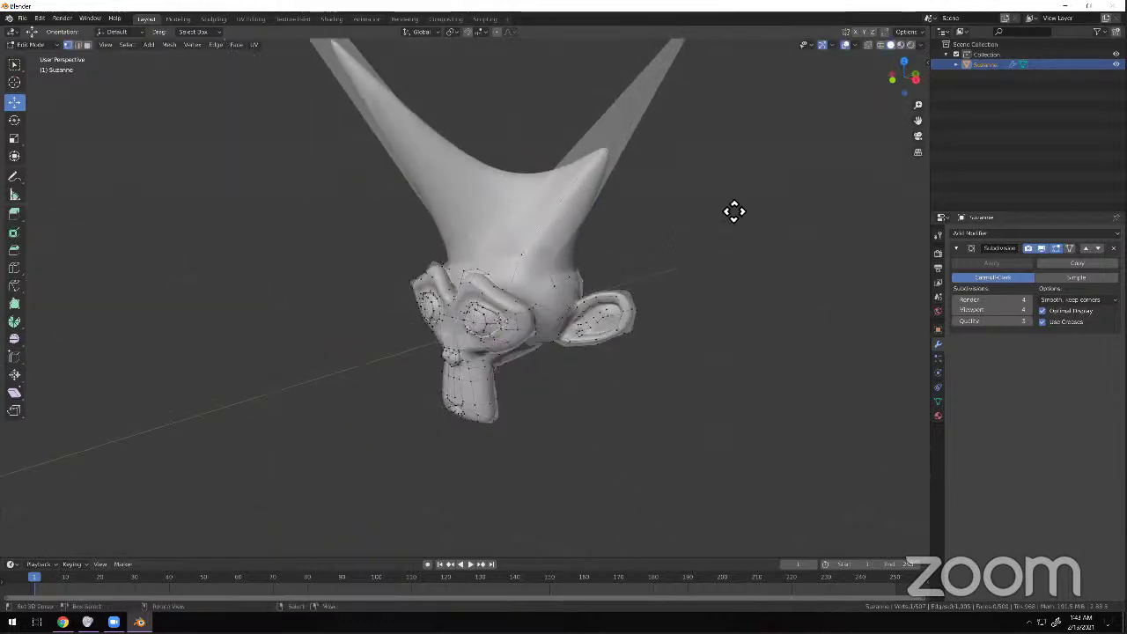
click(269, 446)
Stretch one crown spike much farther out and move the tip of another spike down toward the head.
middle_drag(294, 435, 431, 284)
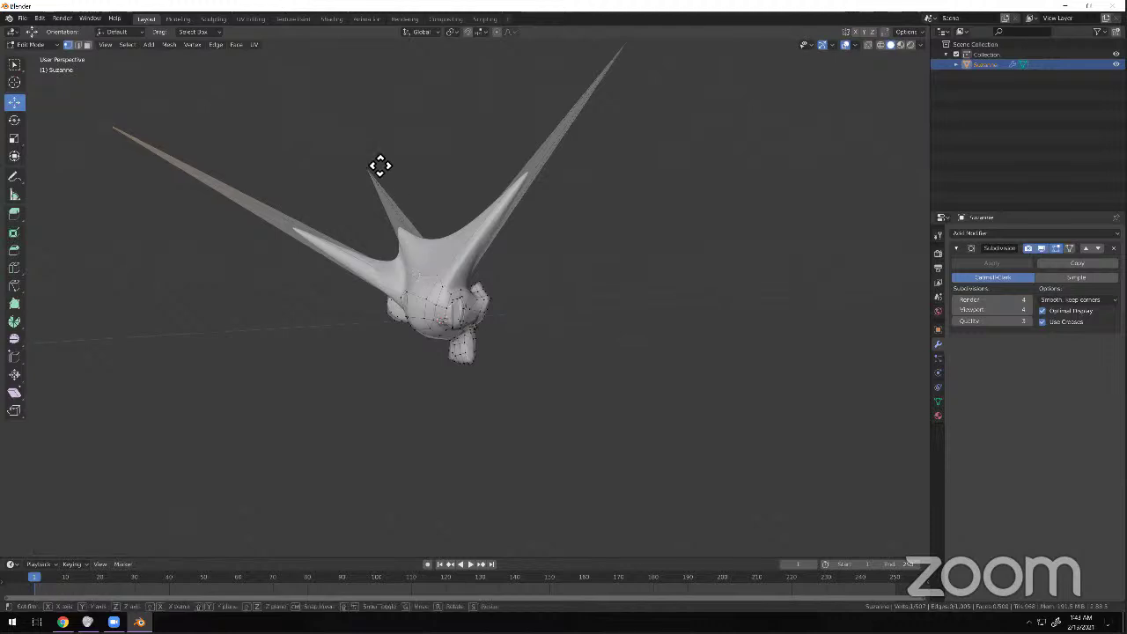
key(e)
click(277, 390)
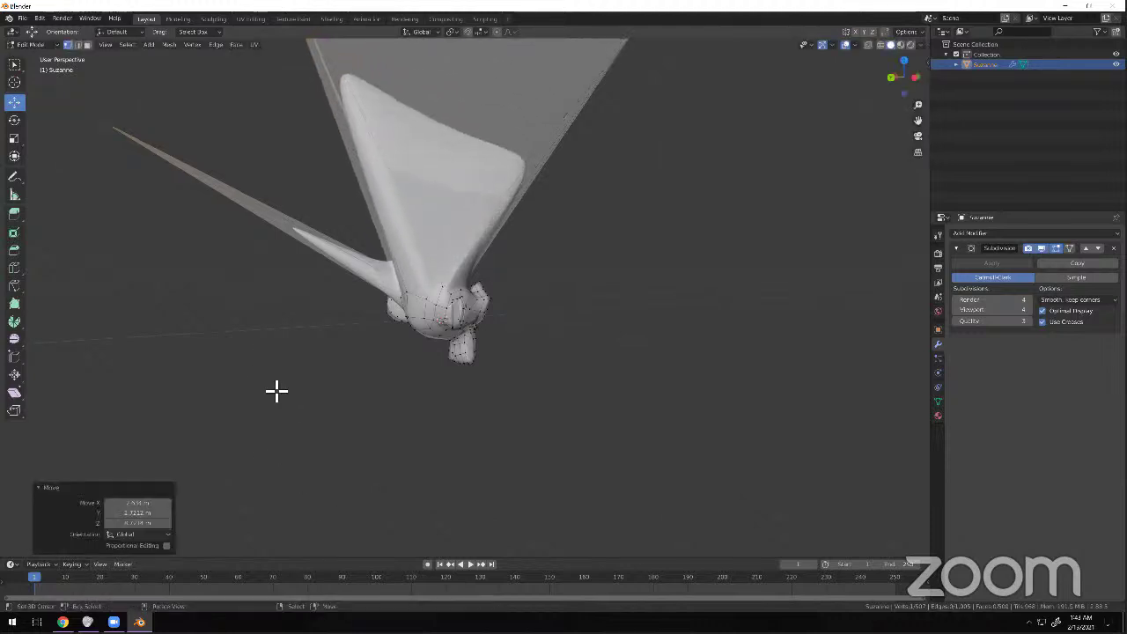
middle_drag(276, 391, 290, 388)
drag(563, 144, 463, 290)
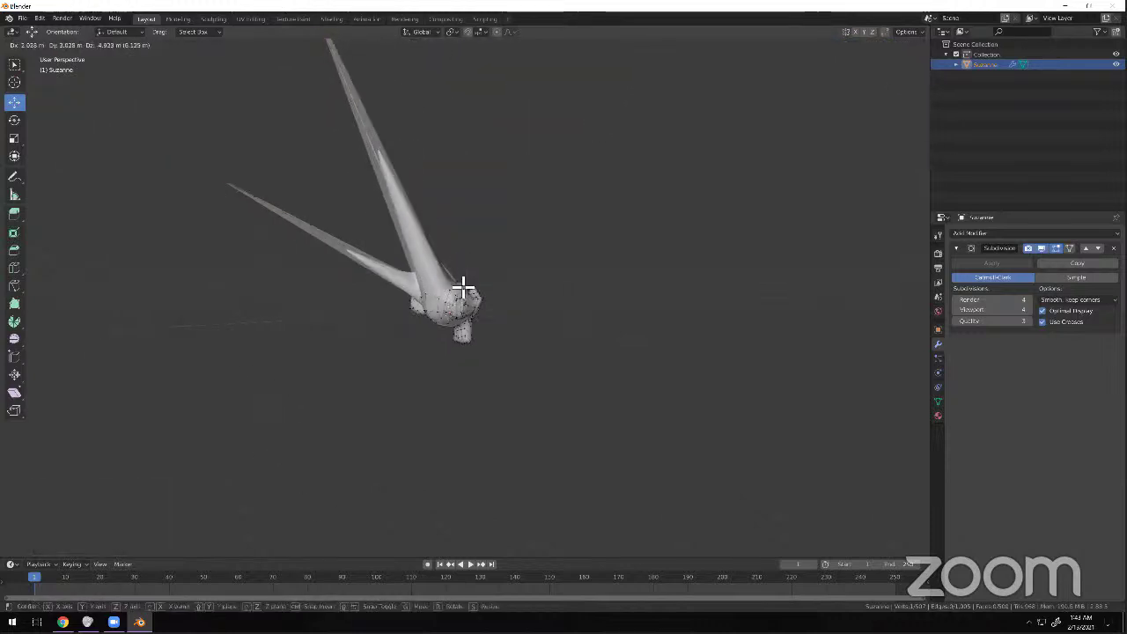
middle_drag(388, 335, 370, 194)
scroll(500, 289, up, 4)
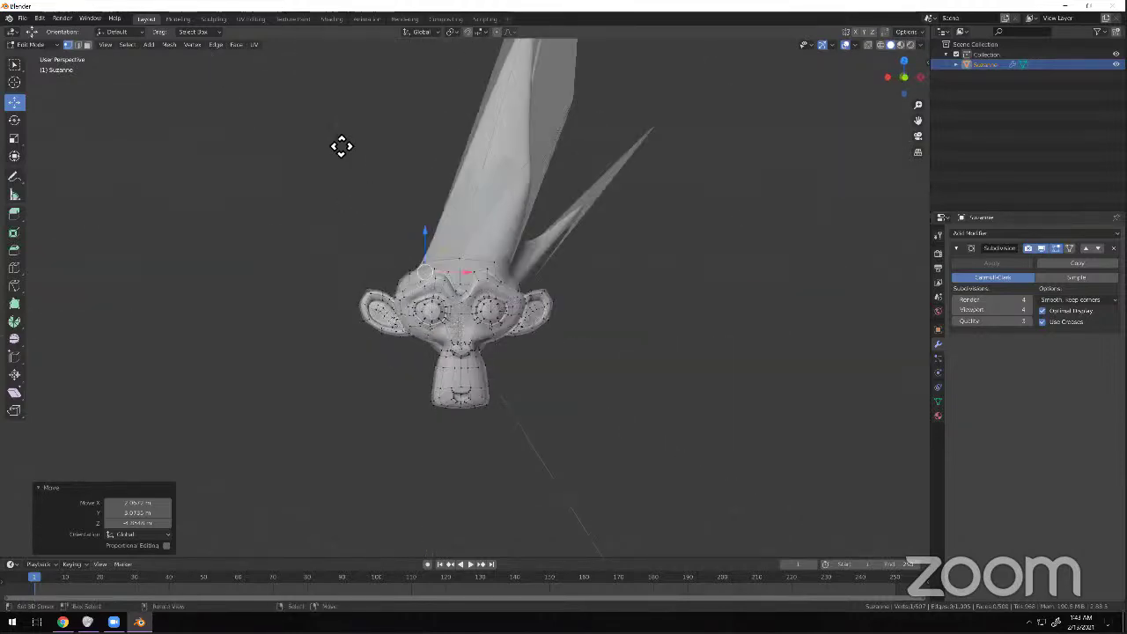
Pull the selected vertex above the brow up and outward into another long spike.
key(g)
right_drag(234, 432, 188, 363)
scroll(382, 385, down, 6)
right_click(382, 385)
scroll(461, 400, up, 6)
Return to Object Mode and examine the smoothed surface at the base of the spikes up close.
click(53, 44)
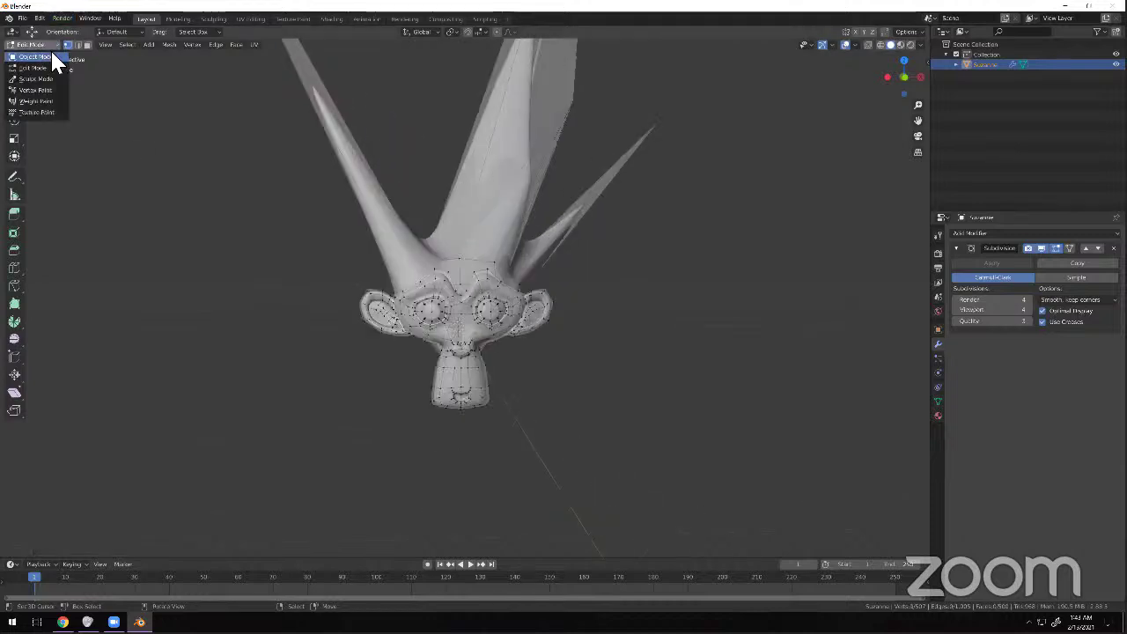
click(44, 56)
middle_drag(429, 350, 420, 299)
scroll(436, 349, up, 3)
scroll(420, 299, up, 3)
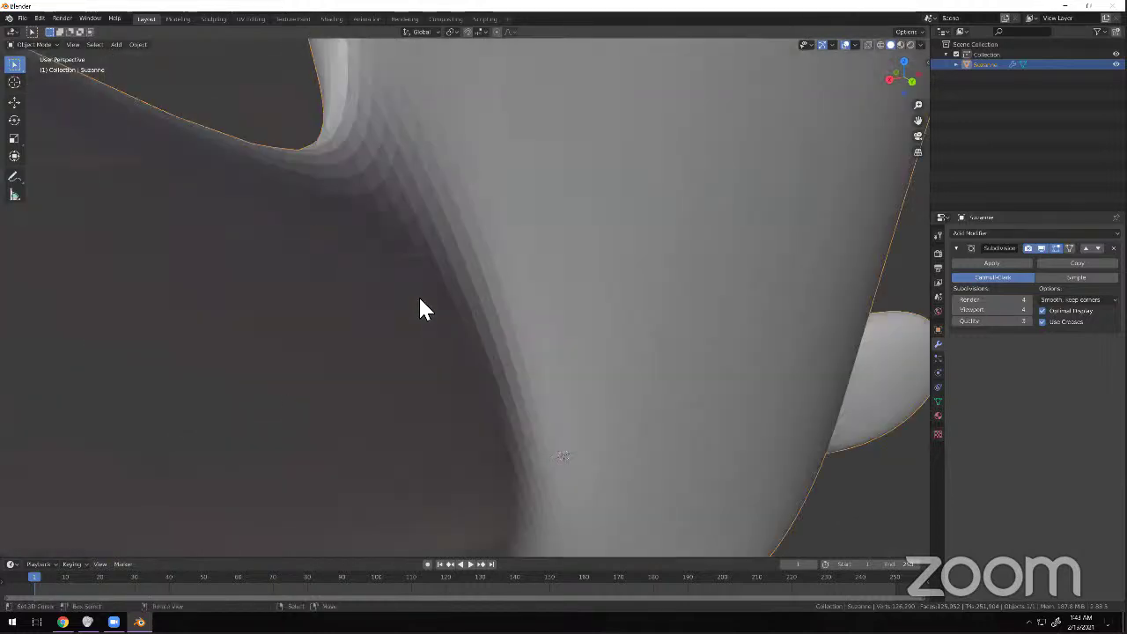
Raise the Subdivision modifier's viewport level to 6 and inspect the surface at the base of the spikes.
scroll(434, 224, down, 4)
middle_drag(435, 221, 616, 348)
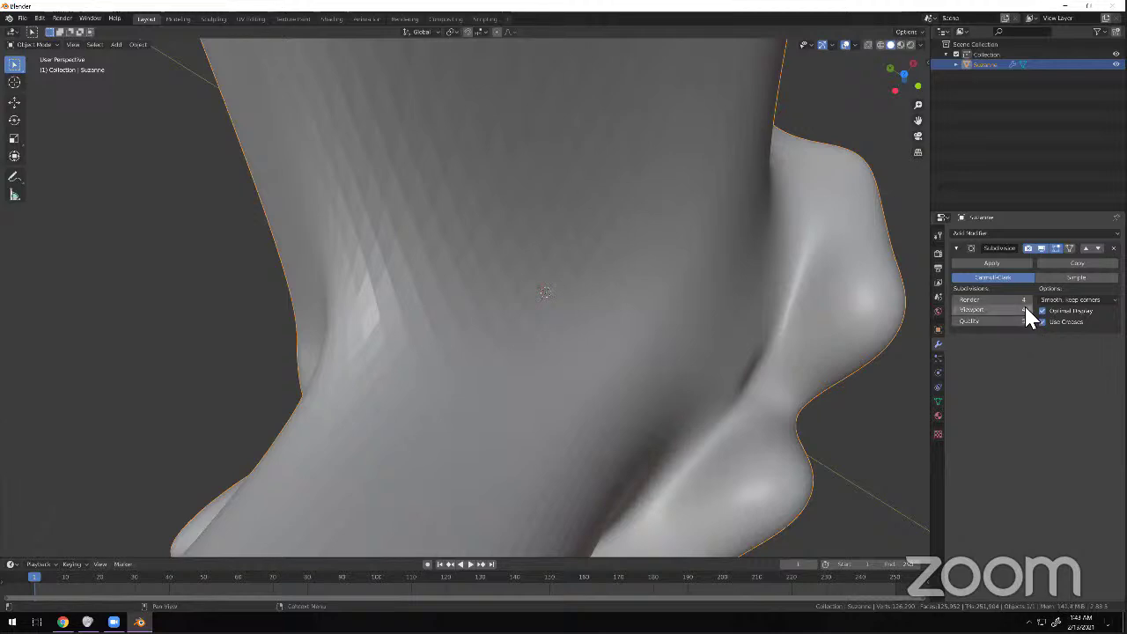
click(1026, 308)
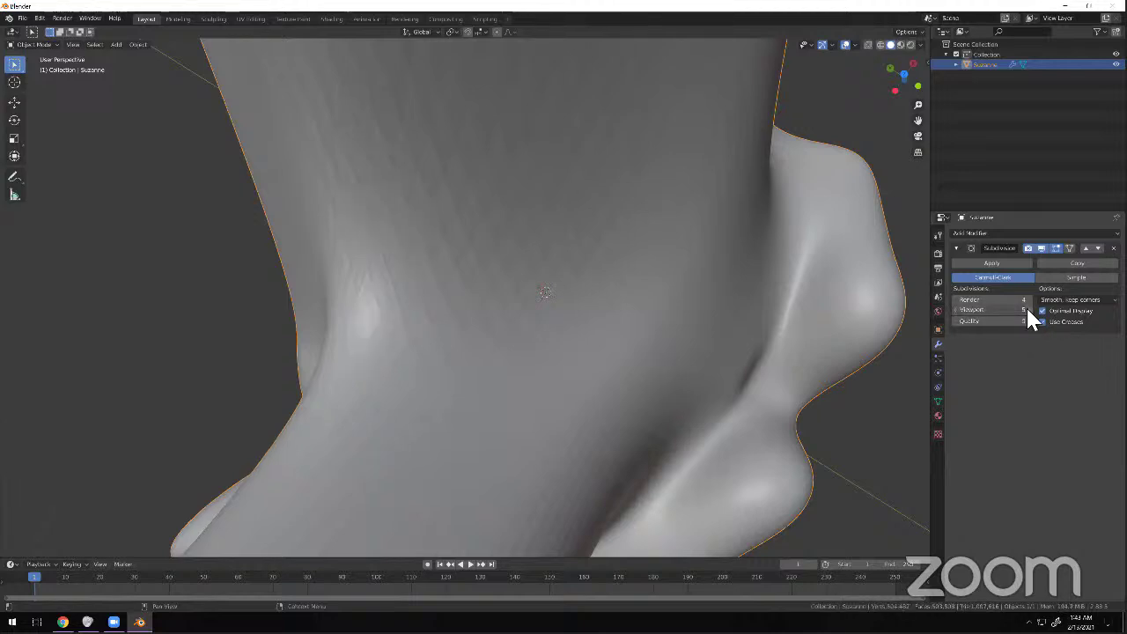
middle_drag(693, 310, 577, 333)
scroll(564, 342, up, 4)
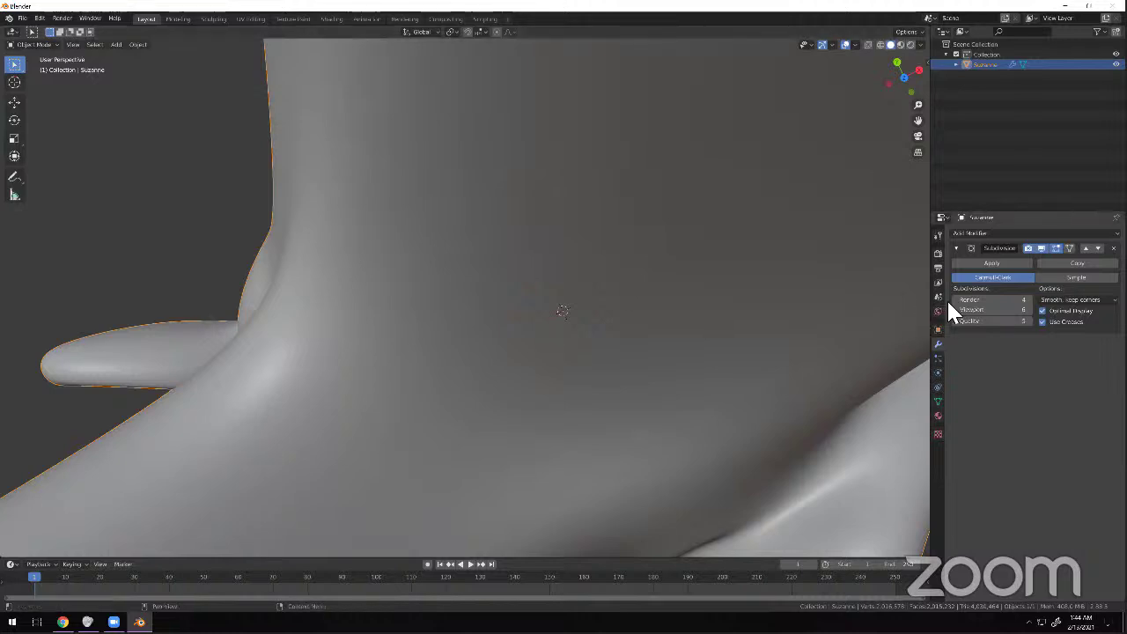
Set the Subdivision modifier's viewport level to 2 and bring the whole front of the head into view.
click(993, 311)
key(Return)
scroll(627, 388, down, 6)
middle_drag(627, 387, 428, 239)
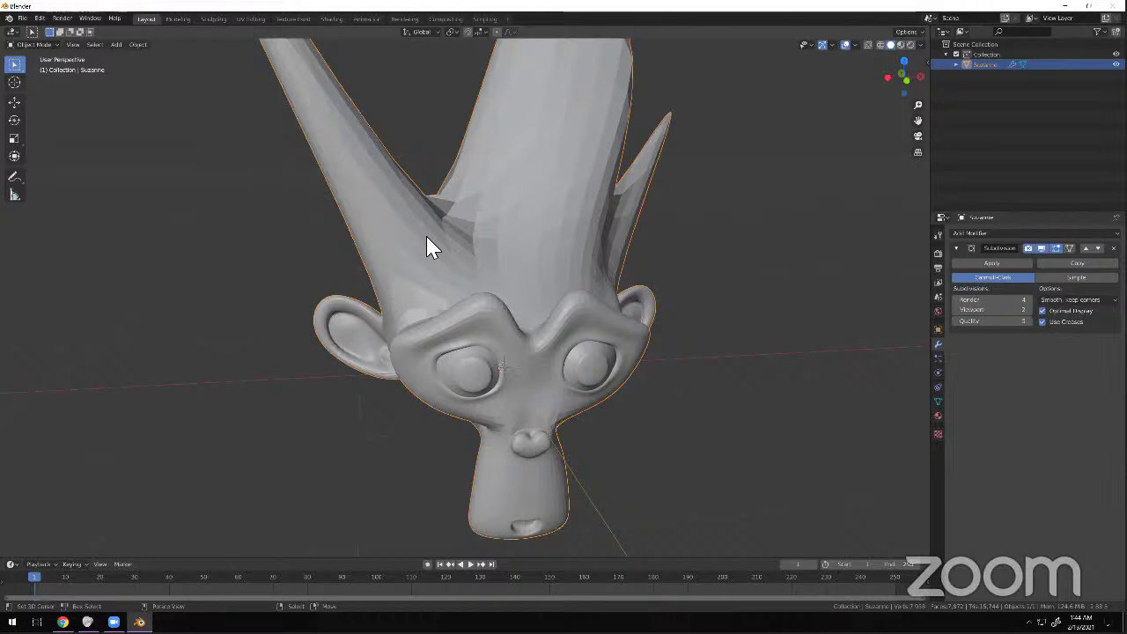
Find the Shade Smooth command by searching for "smooth" and apply it to the monkey head.
key(F3)
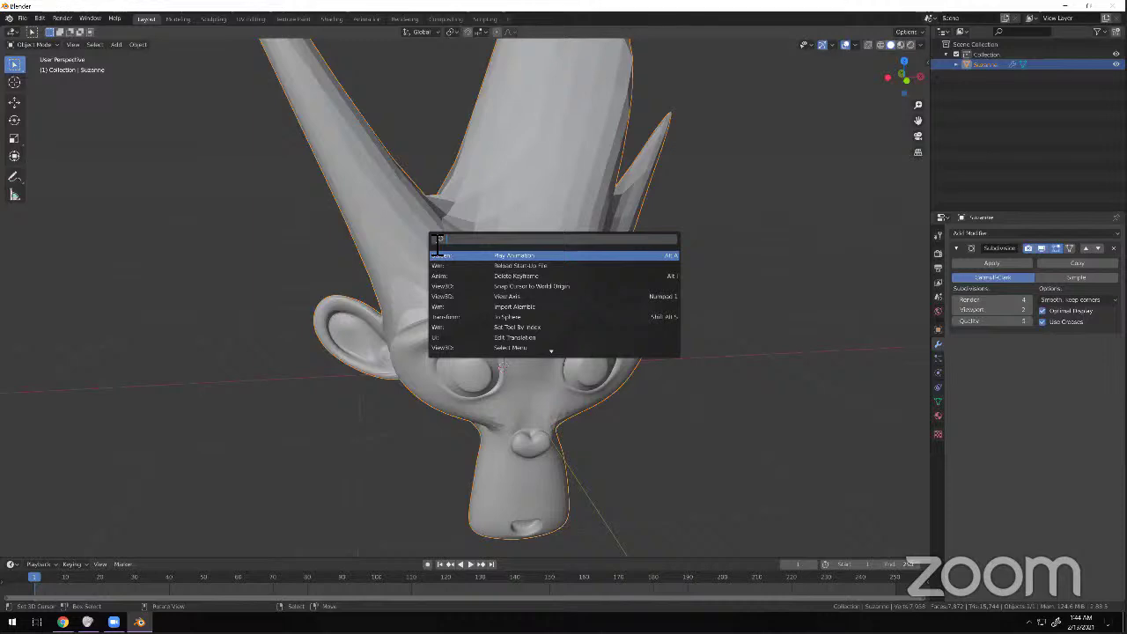
text(smooth)
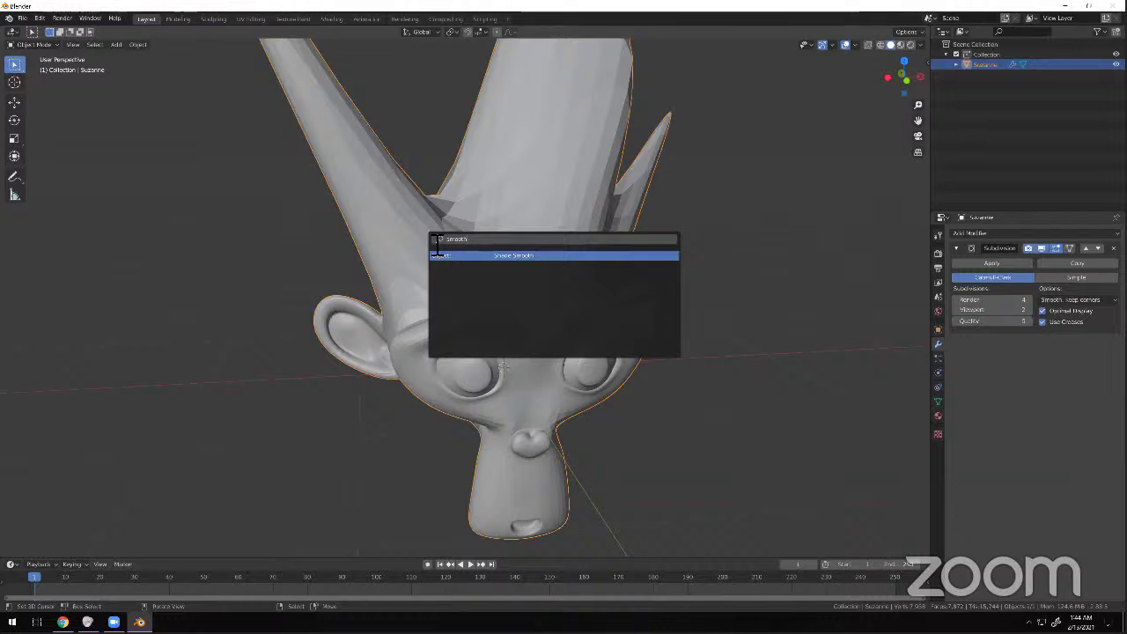
key(Return)
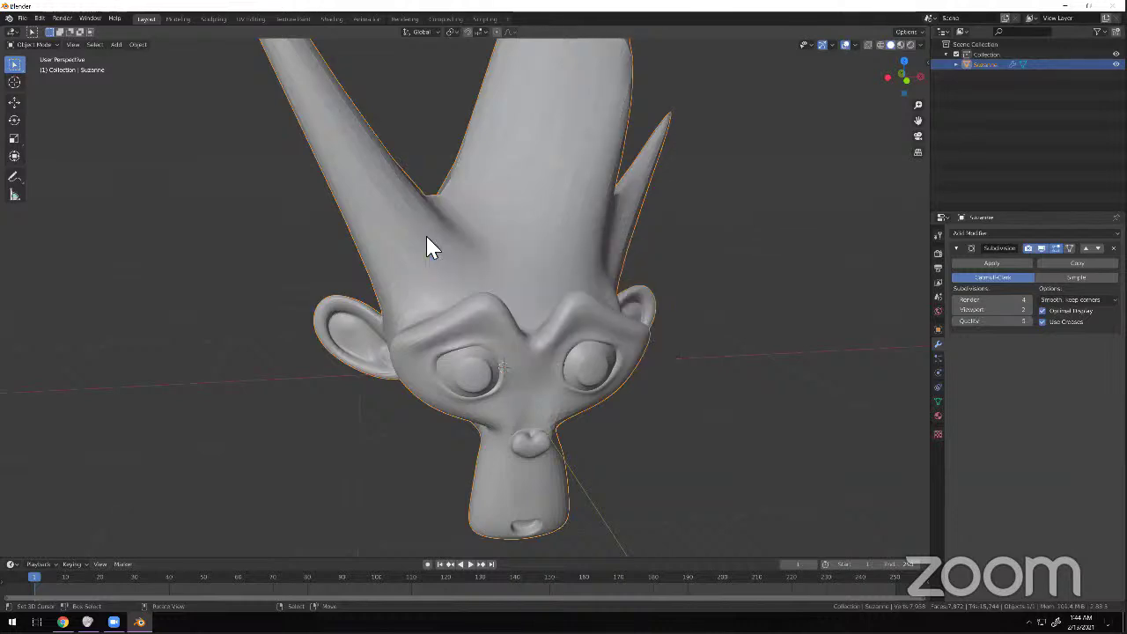
Examine the smooth-shaded surface up close between the spikes and from several angles around the head.
scroll(442, 174, up, 3)
shift+middle_drag(493, 215, 597, 352)
scroll(509, 313, up, 5)
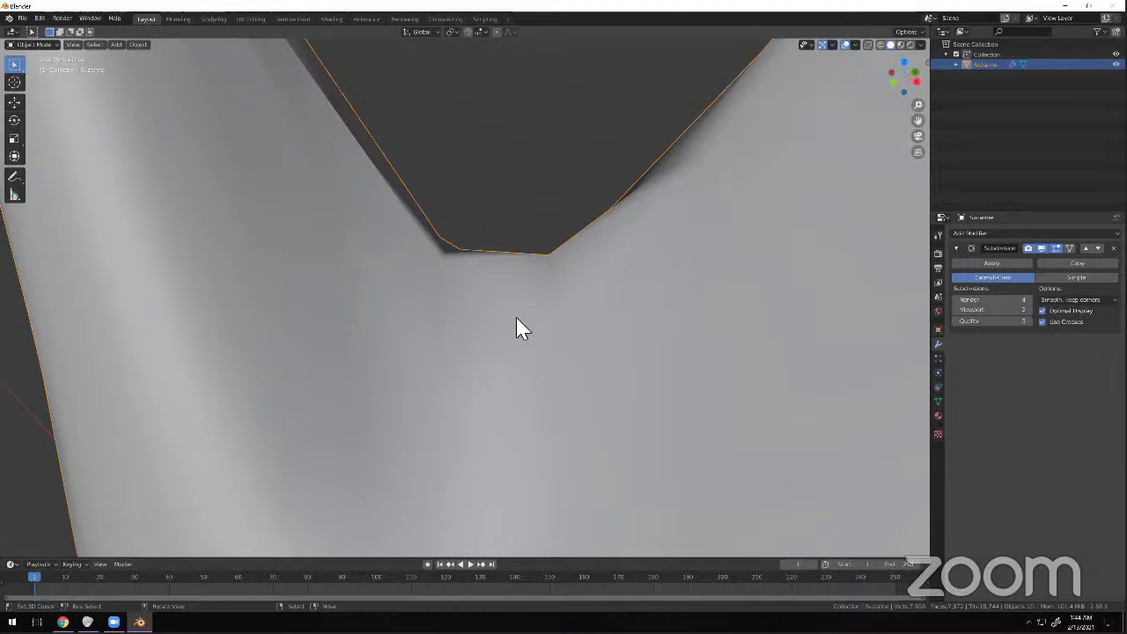
scroll(520, 324, down, 10)
scroll(537, 334, up, 7)
middle_drag(456, 228, 501, 293)
scroll(524, 277, down, 8)
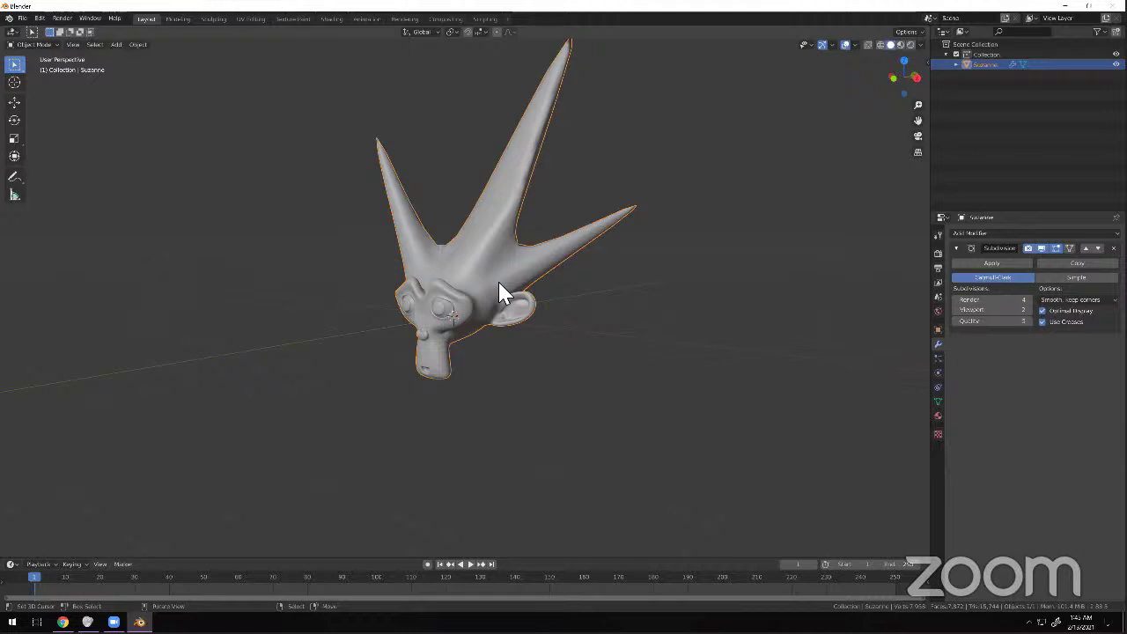
middle_drag(520, 282, 529, 282)
scroll(468, 308, up, 5)
middle_drag(468, 308, 479, 308)
scroll(479, 309, down, 5)
mouse_move(660, 246)
middle_down()
mouse_move(695, 237)
mouse_move(759, 151)
middle_up()
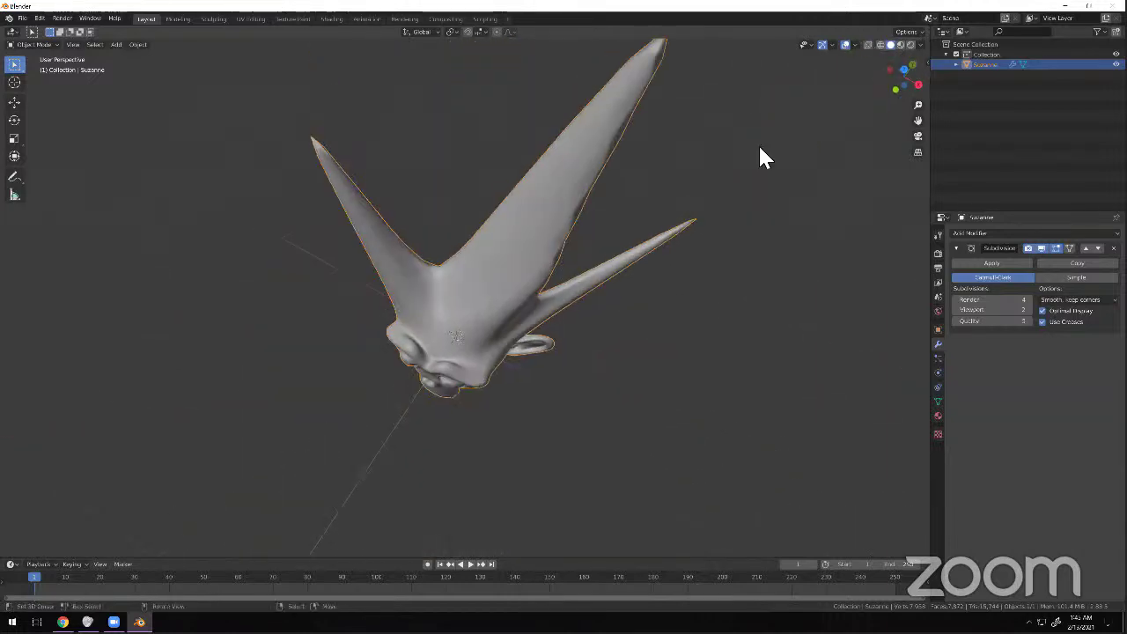
Change the Solid viewport's studio light to the third, bluish preset.
click(915, 45)
click(907, 114)
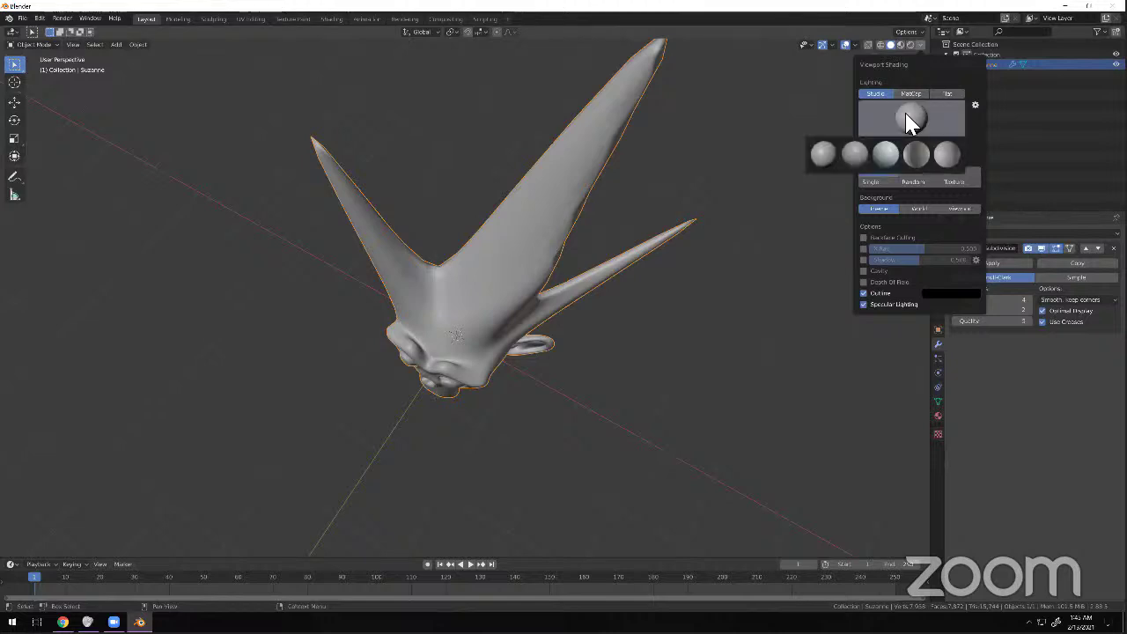
click(885, 154)
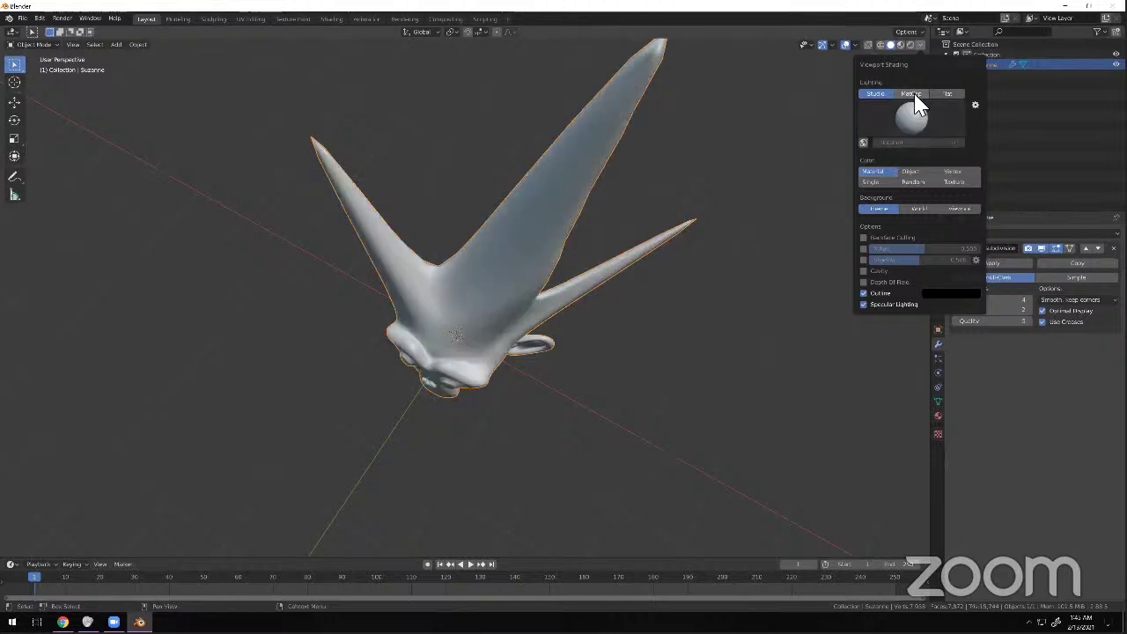
Switch the viewport lighting from Studio to MatCap and examine the monkey's face and snout from below.
click(911, 93)
click(915, 122)
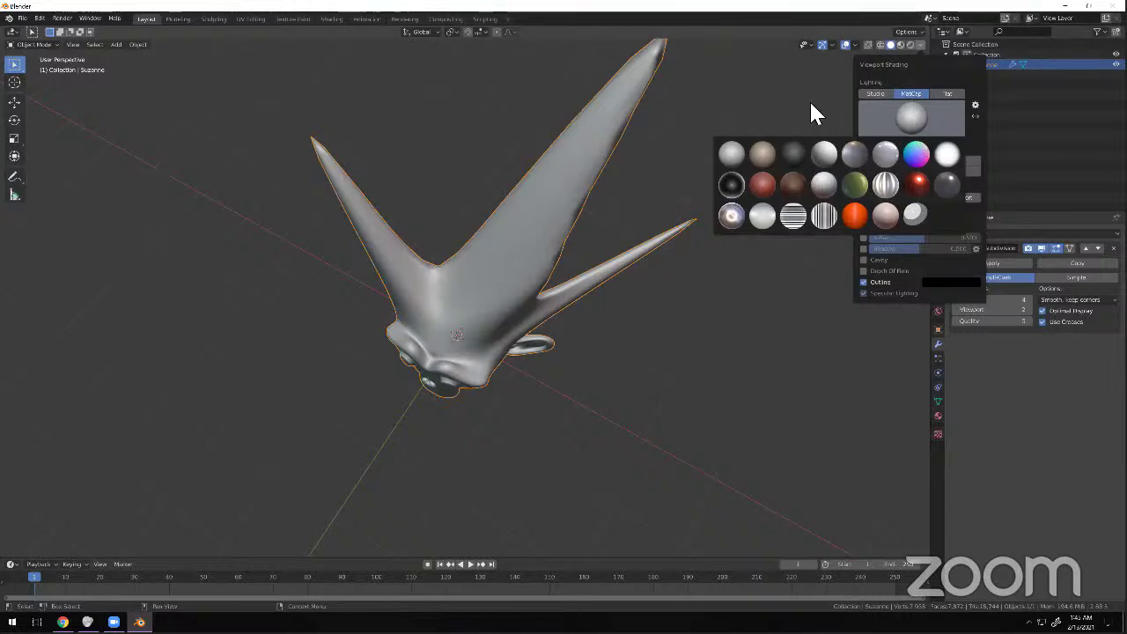
middle_drag(556, 343, 825, 285)
scroll(602, 310, up, 5)
middle_drag(603, 310, 594, 292)
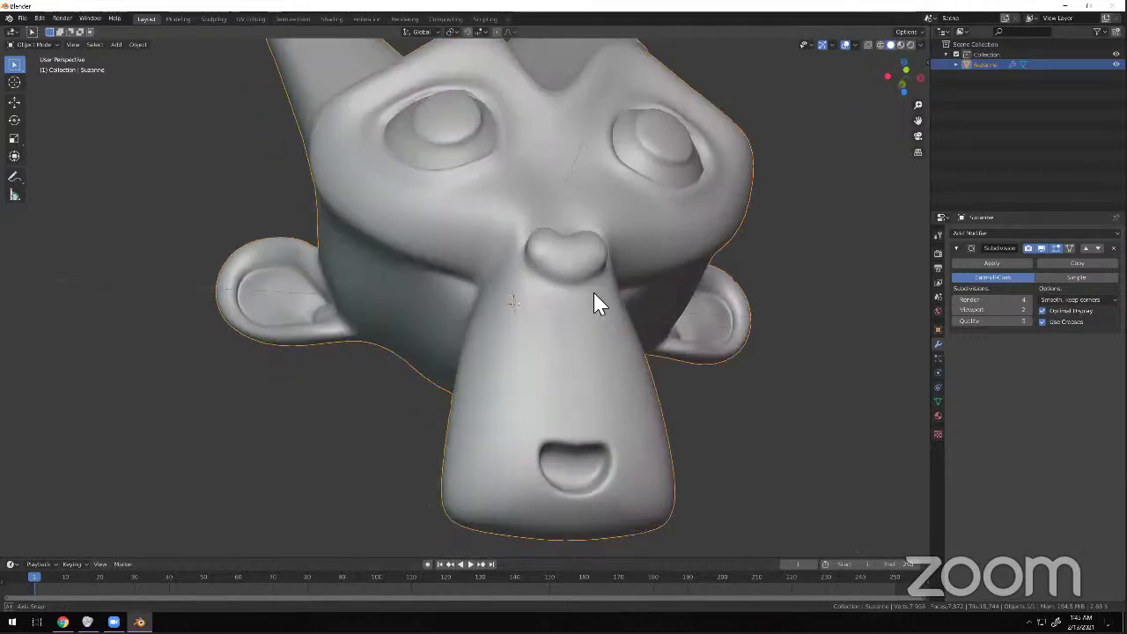
scroll(612, 259, down, 4)
scroll(614, 272, up, 5)
scroll(762, 116, down, 4)
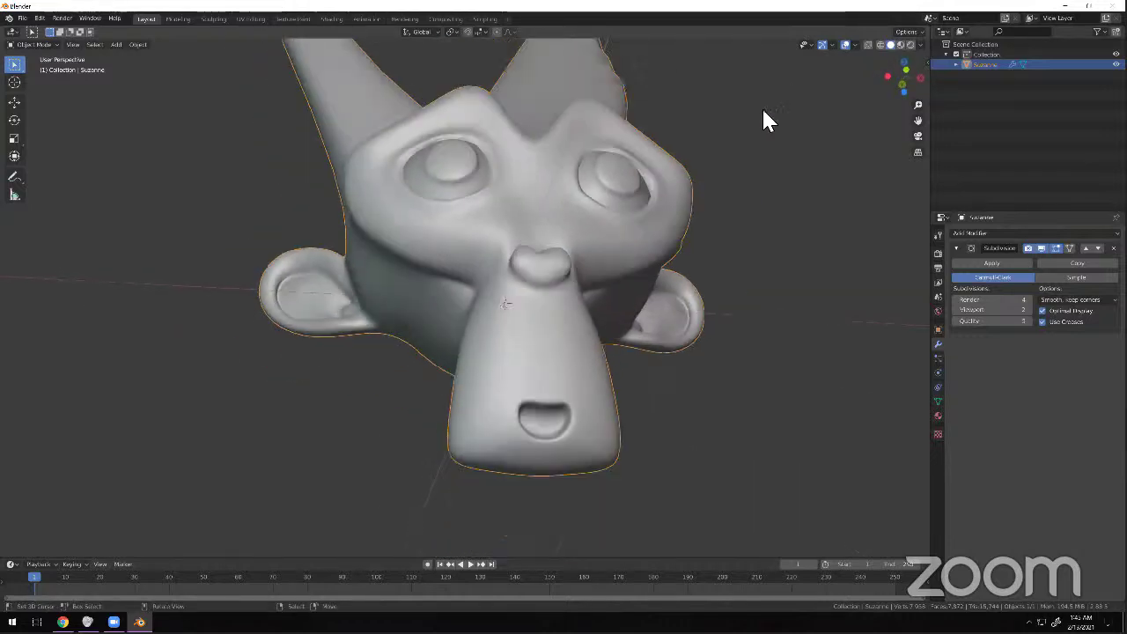
Preview the monkey head in Material Preview shading, and return to Solid shading.
click(901, 45)
middle_drag(570, 182, 851, 91)
scroll(504, 275, down, 9)
scroll(889, 57, up, 5)
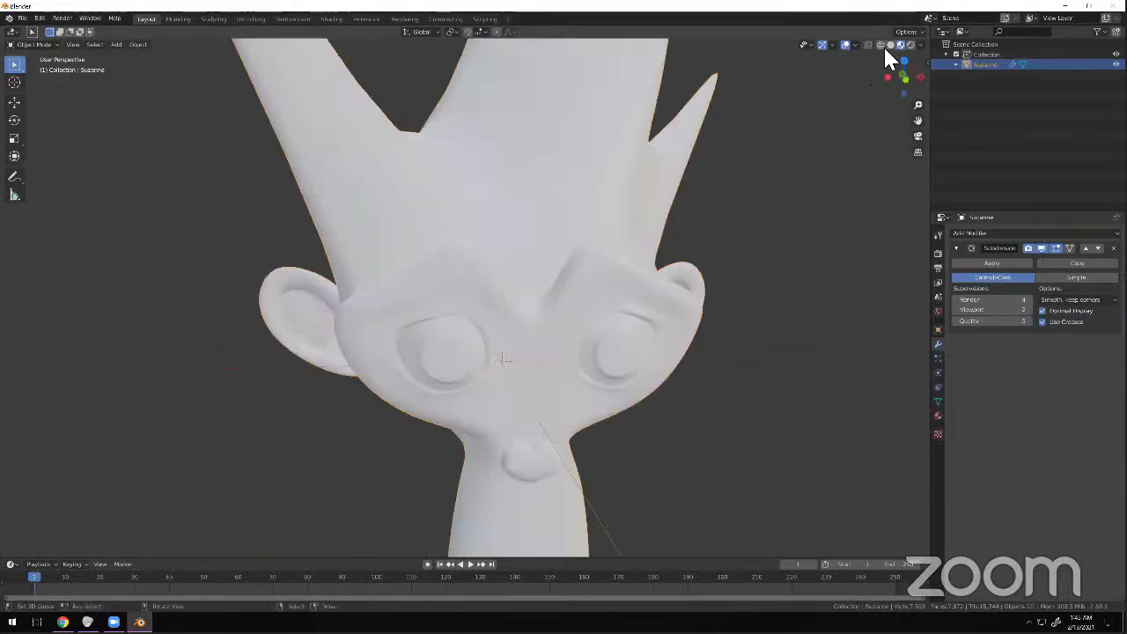
click(885, 50)
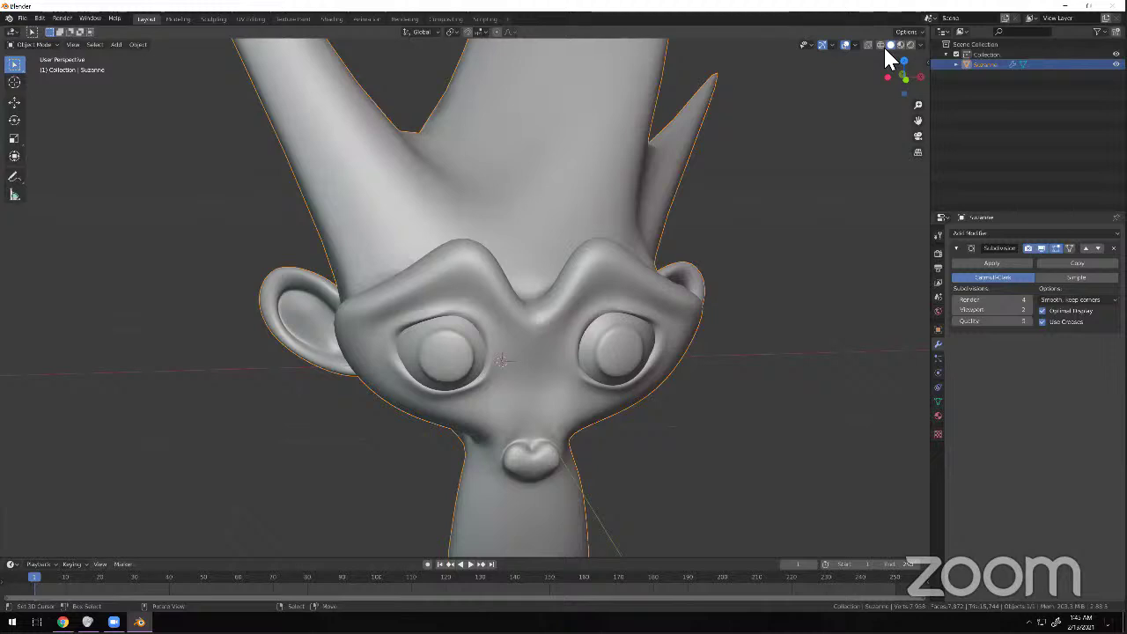
Preview the monkey head in Rendered and Wireframe shading from different angles, and return to Solid shading.
click(910, 46)
mouse_move(693, 188)
middle_down()
mouse_move(616, 196)
mouse_move(822, 122)
middle_up()
click(881, 46)
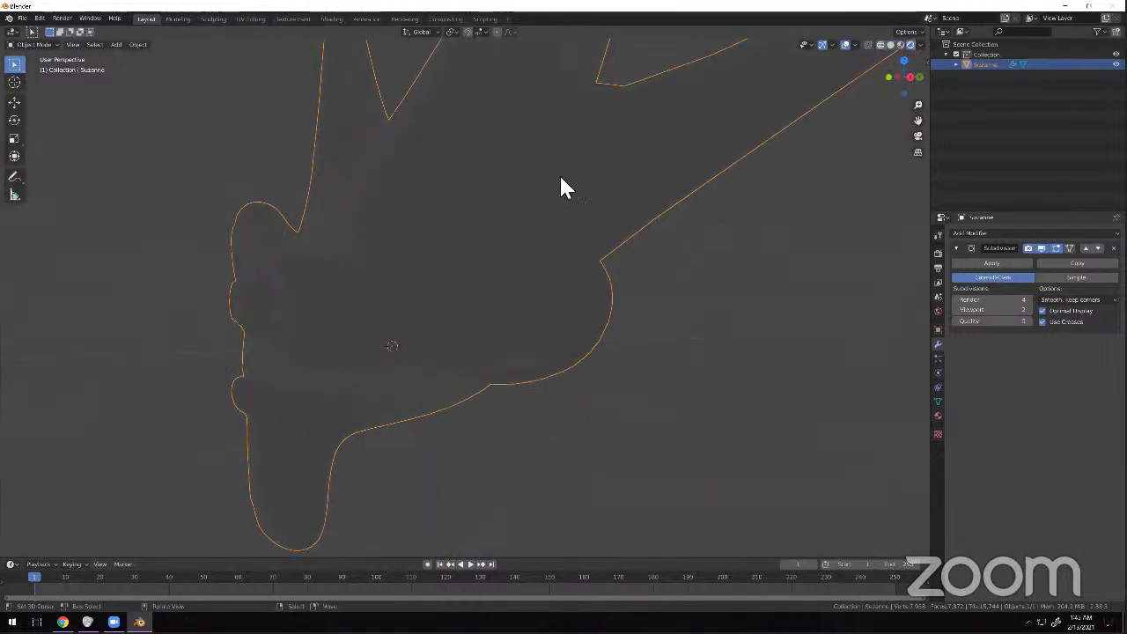
middle_drag(497, 248, 653, 339)
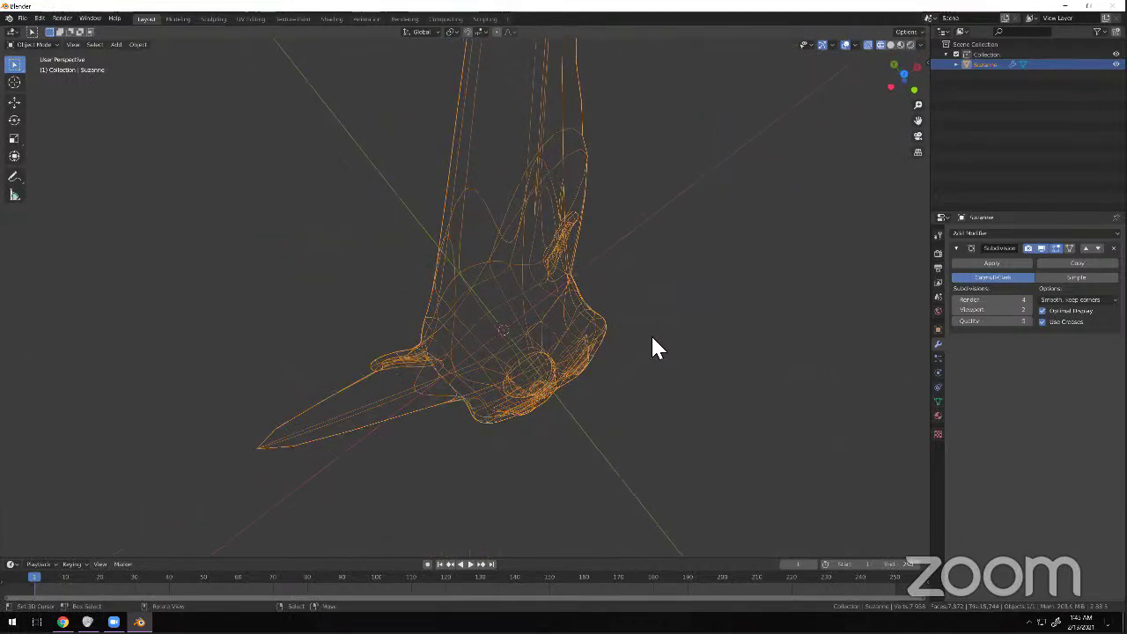
click(440, 264)
middle_drag(380, 239, 535, 333)
scroll(534, 334, up, 4)
click(537, 332)
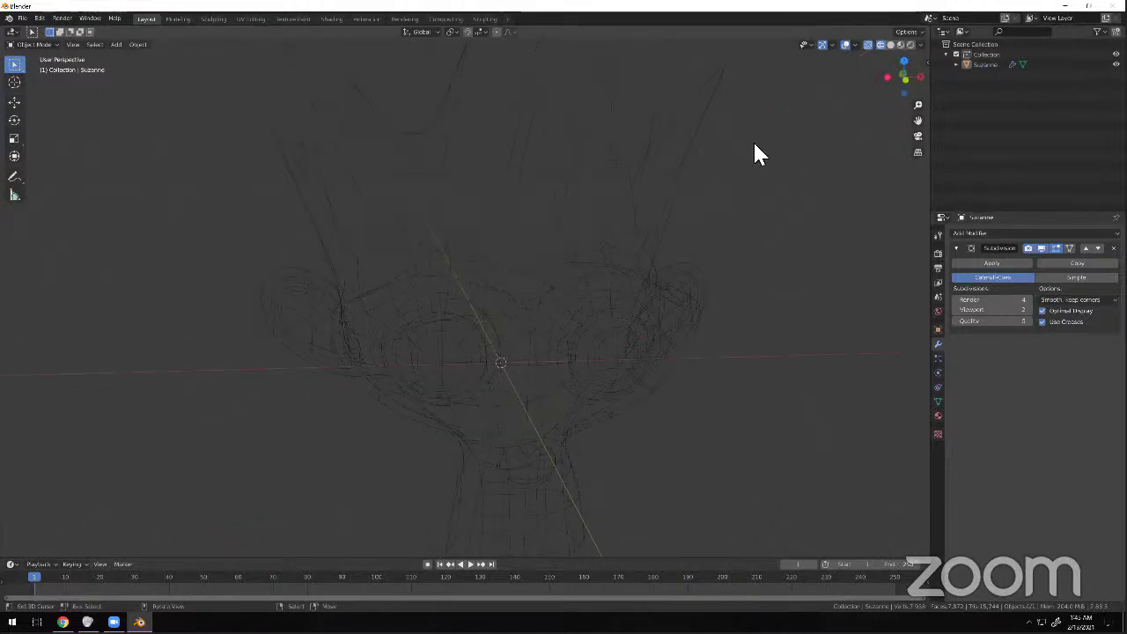
click(890, 45)
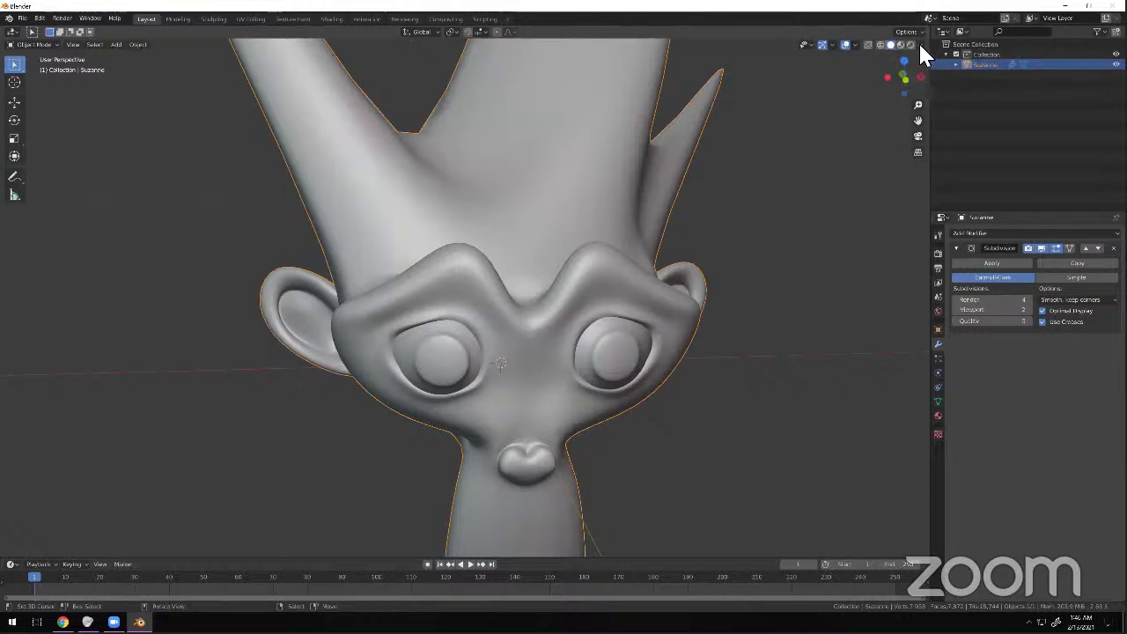
Compare Studio lighting with MatCap, and try the shiny pearlescent metal matcap on the head.
click(921, 45)
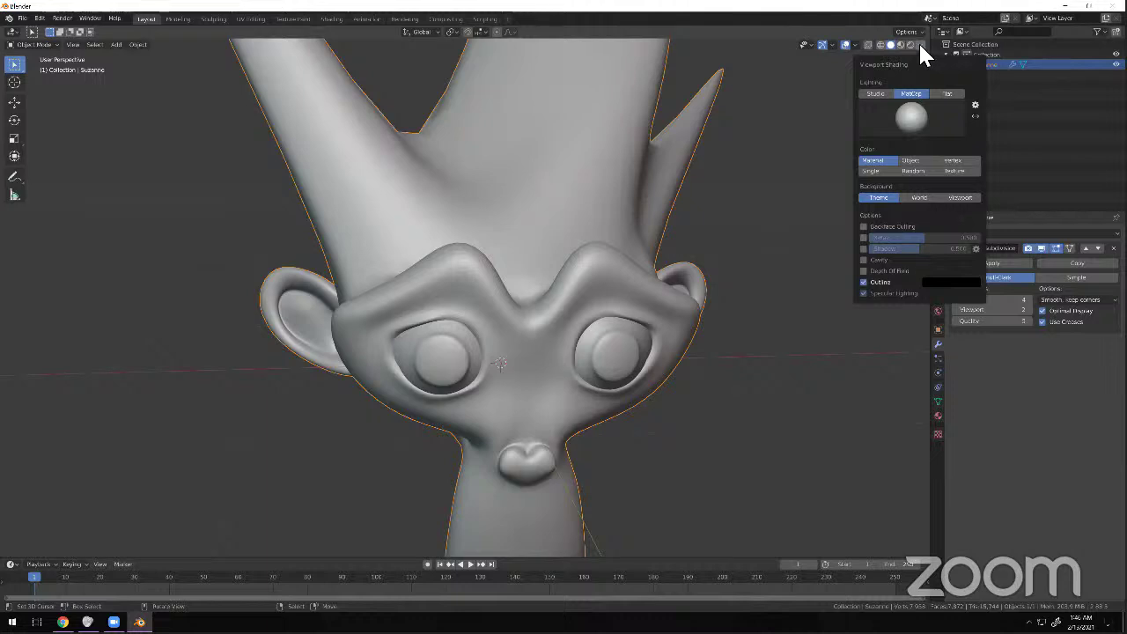
click(882, 94)
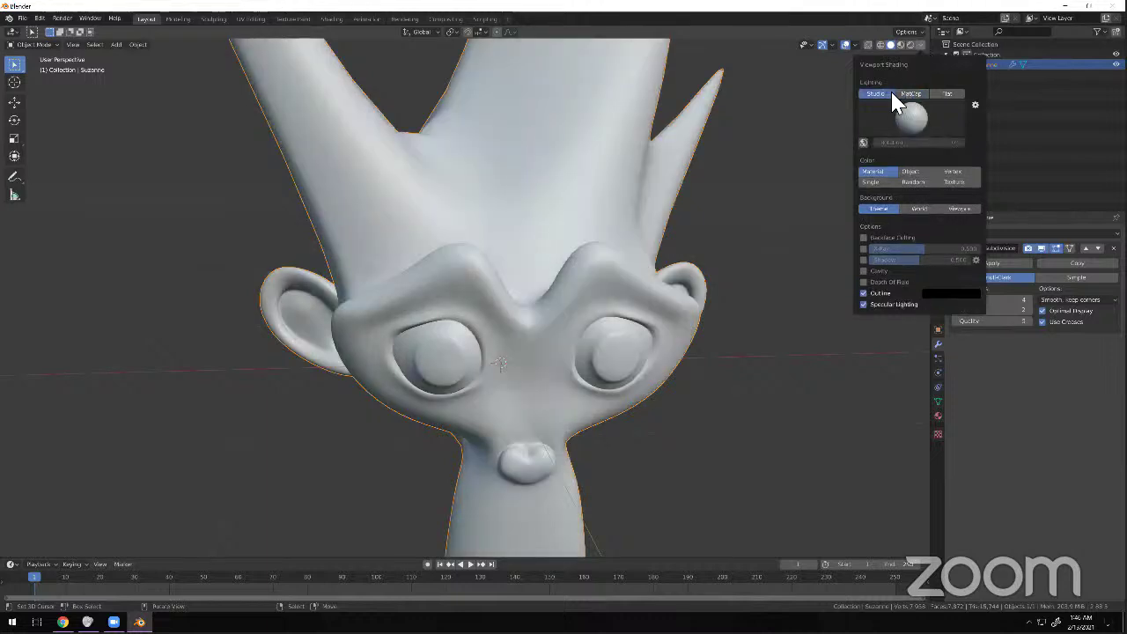
click(915, 96)
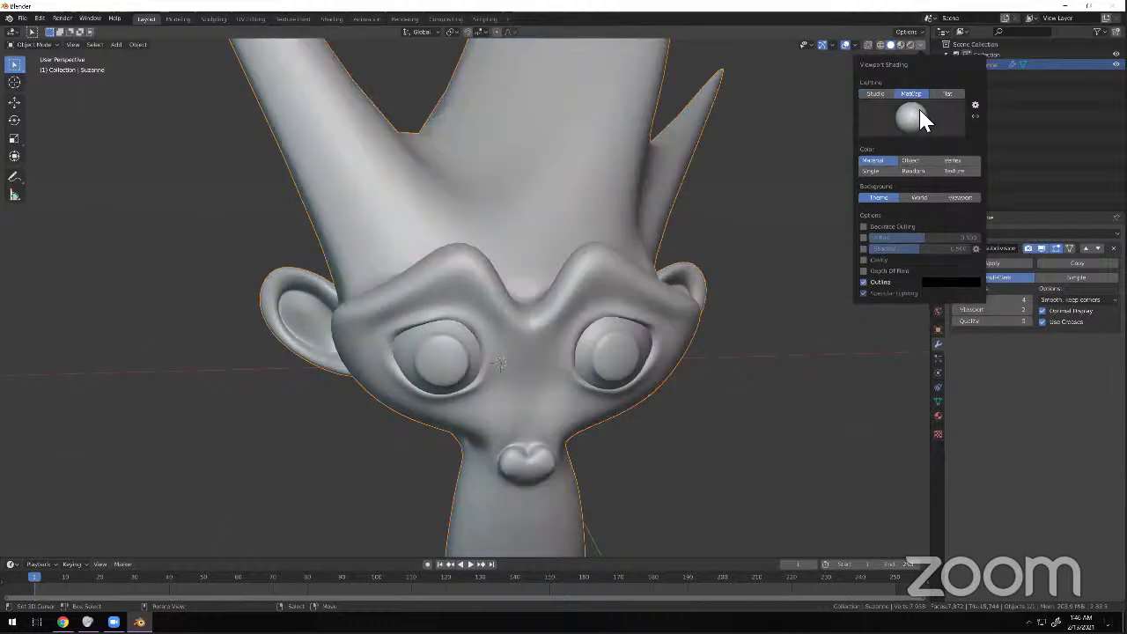
click(920, 119)
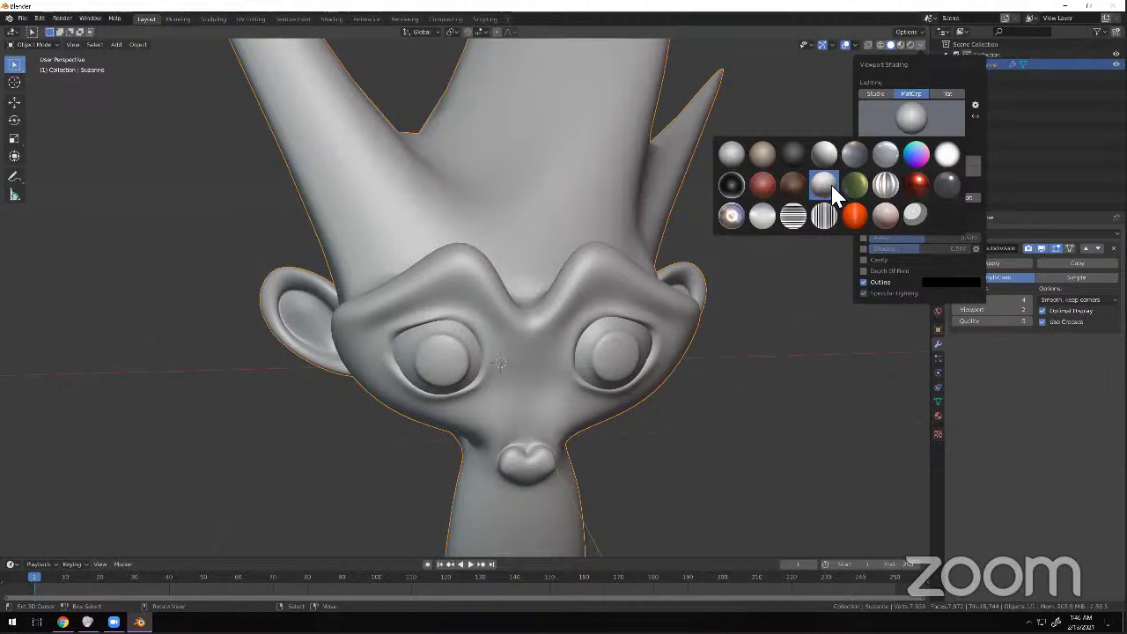
click(731, 216)
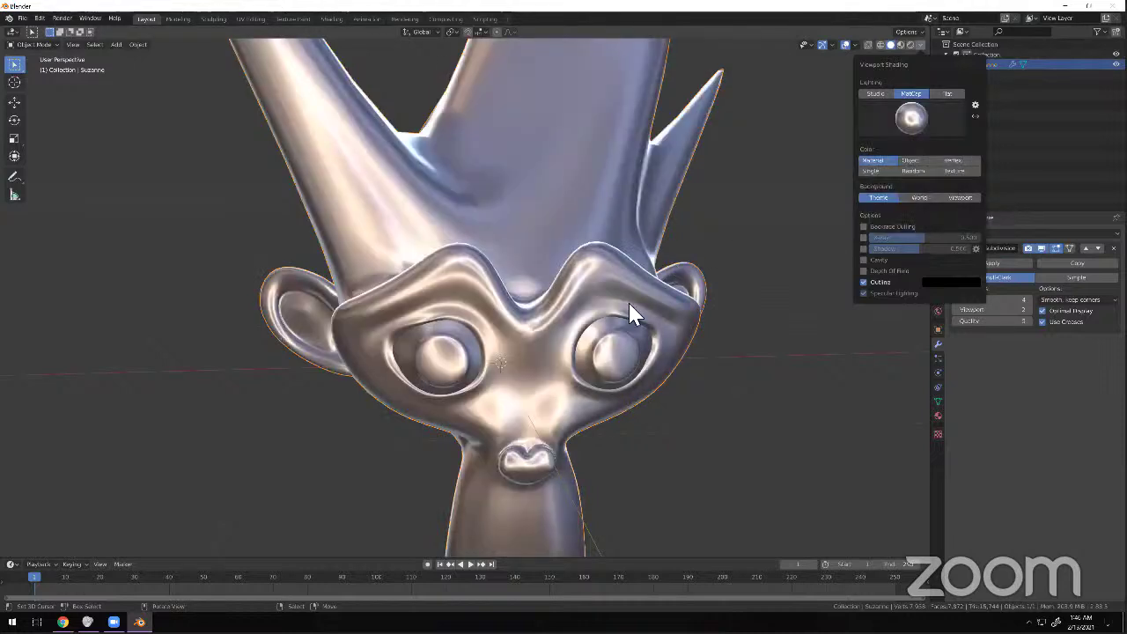
scroll(611, 378, down, 2)
mouse_move(548, 378)
middle_down()
mouse_move(564, 335)
mouse_move(642, 347)
mouse_move(591, 398)
mouse_move(948, 93)
mouse_move(905, 56)
middle_up()
Try the rainbow-coloured normal-style matcap and view the head from its other side.
click(919, 42)
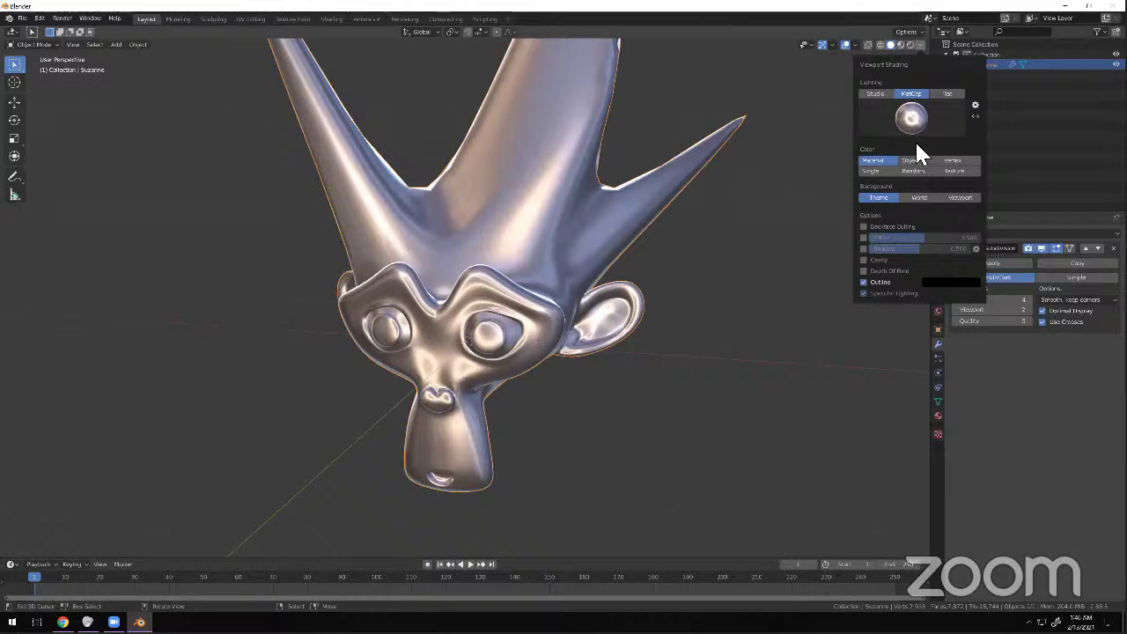
click(929, 130)
click(916, 155)
middle_drag(455, 395, 920, 53)
Try the black-and-white vertical-stripe matcap on the head.
click(921, 45)
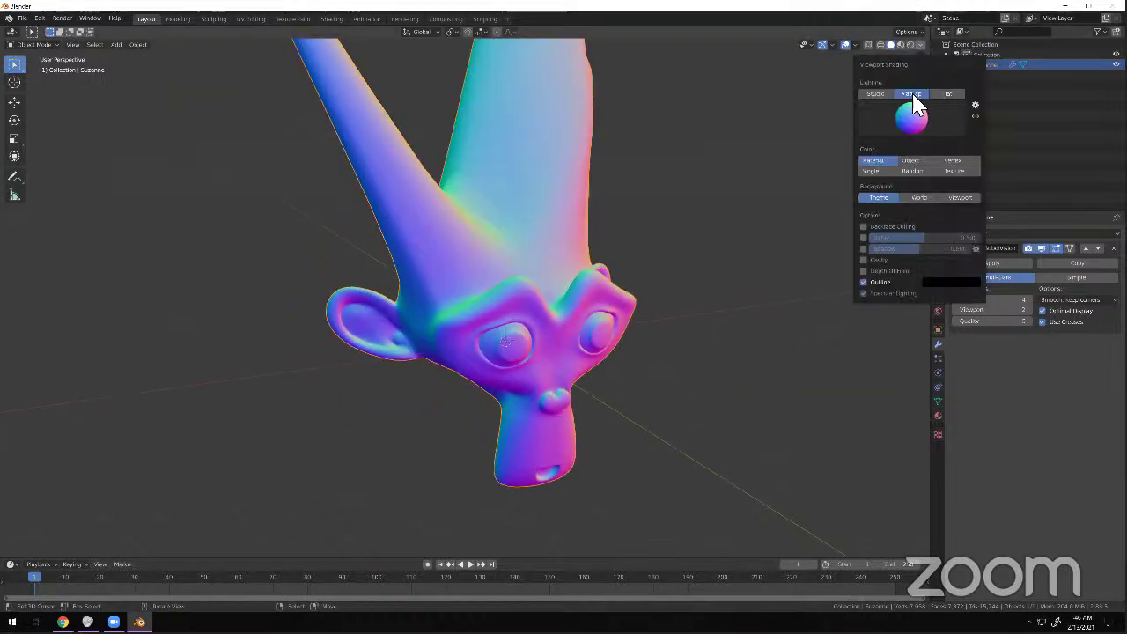
click(913, 117)
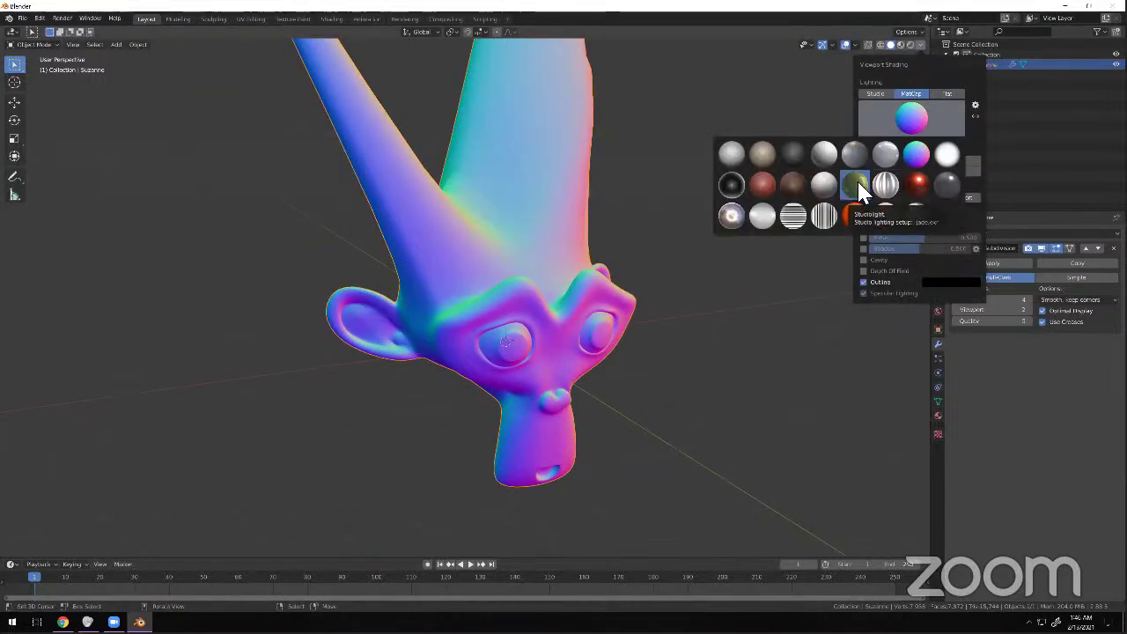
click(819, 216)
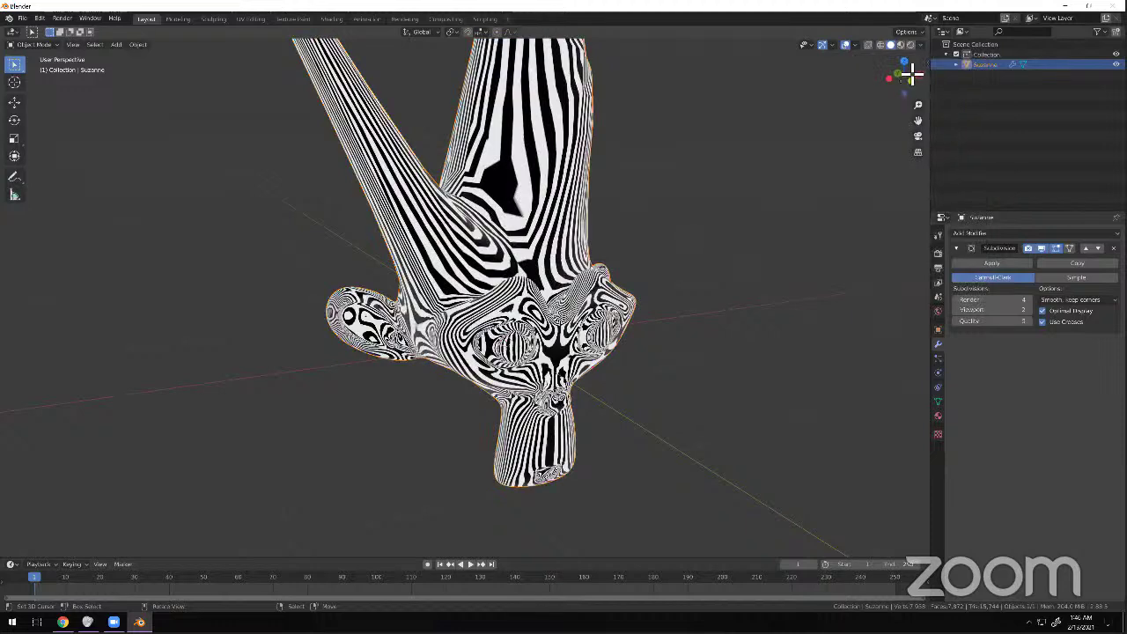
Try the flat toon-style matcap with hard grey and white tones on the head.
click(921, 44)
click(909, 122)
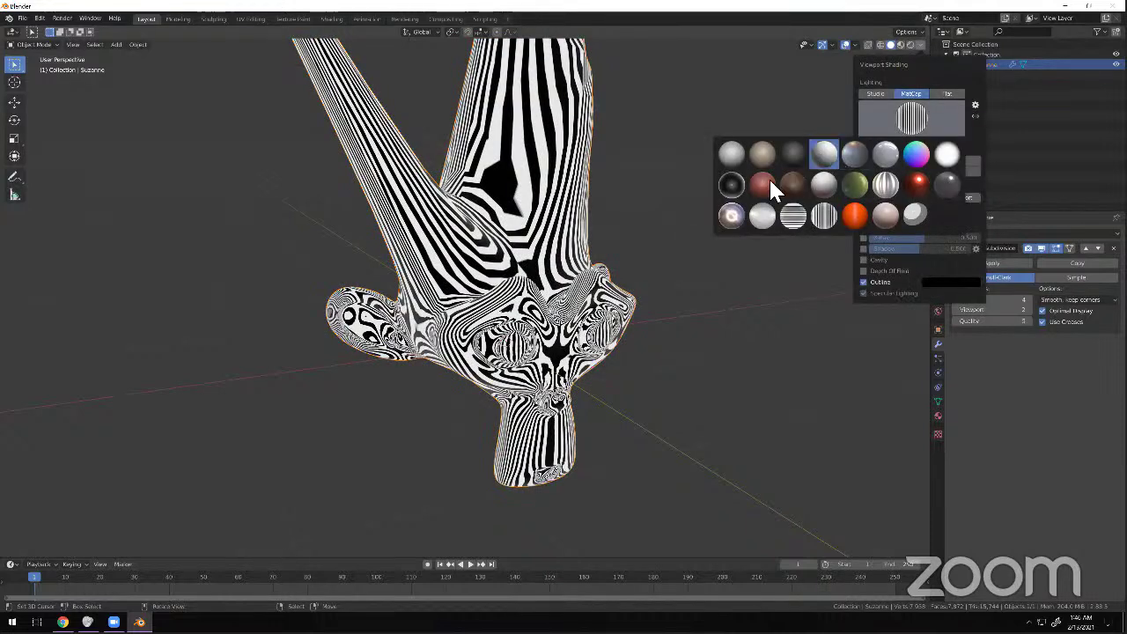
click(903, 221)
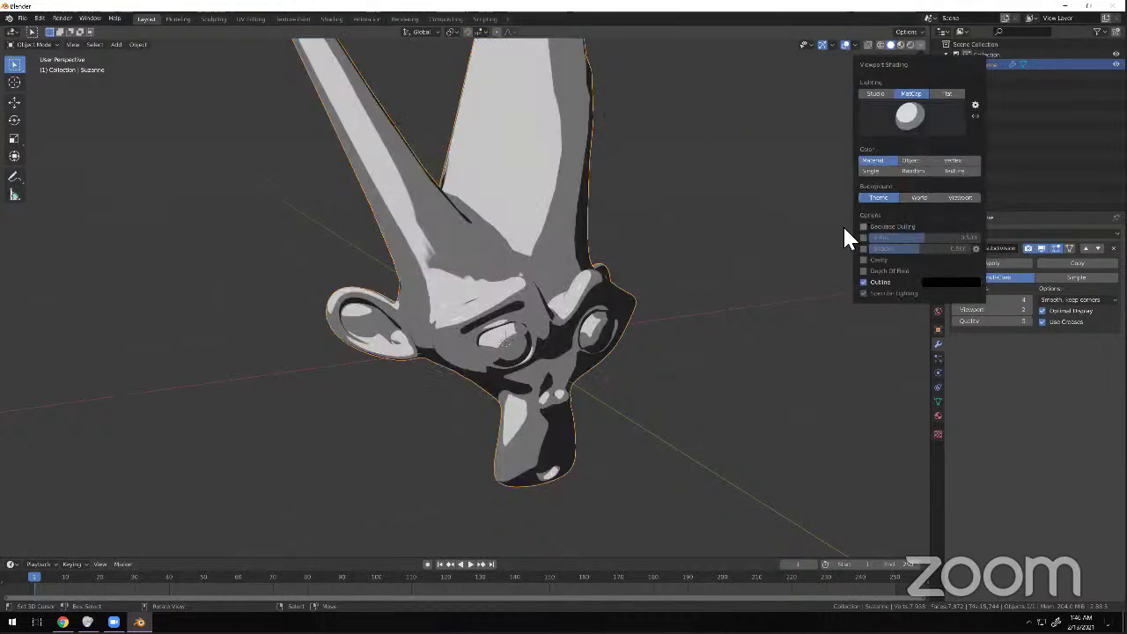
Change the viewport matcap to the bright white sphere with dark edges.
click(921, 46)
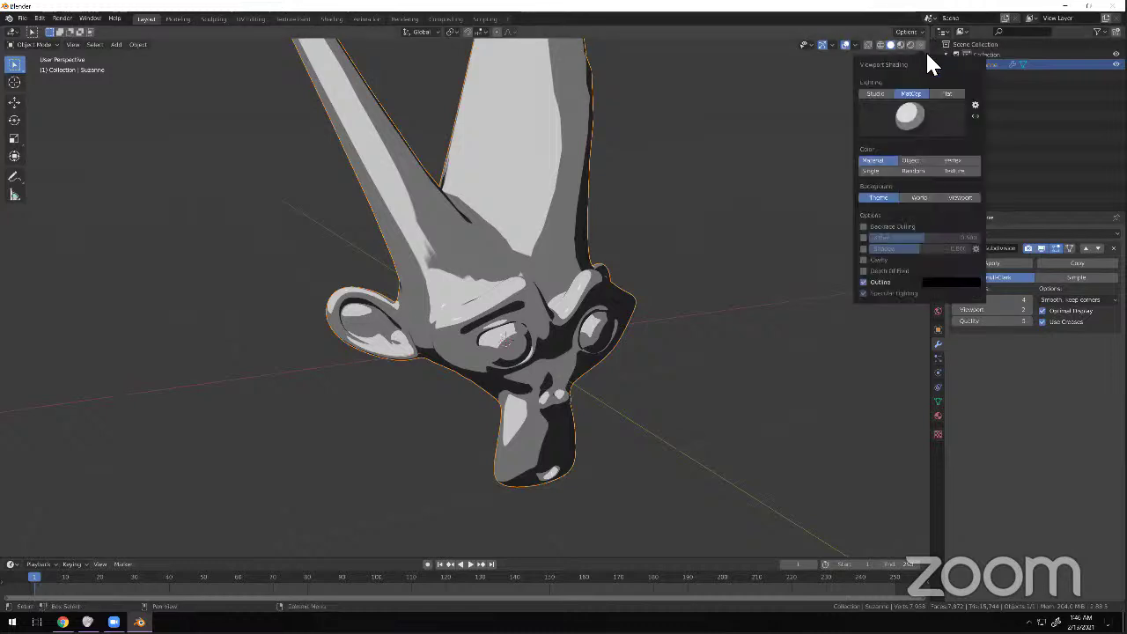
click(909, 115)
click(934, 159)
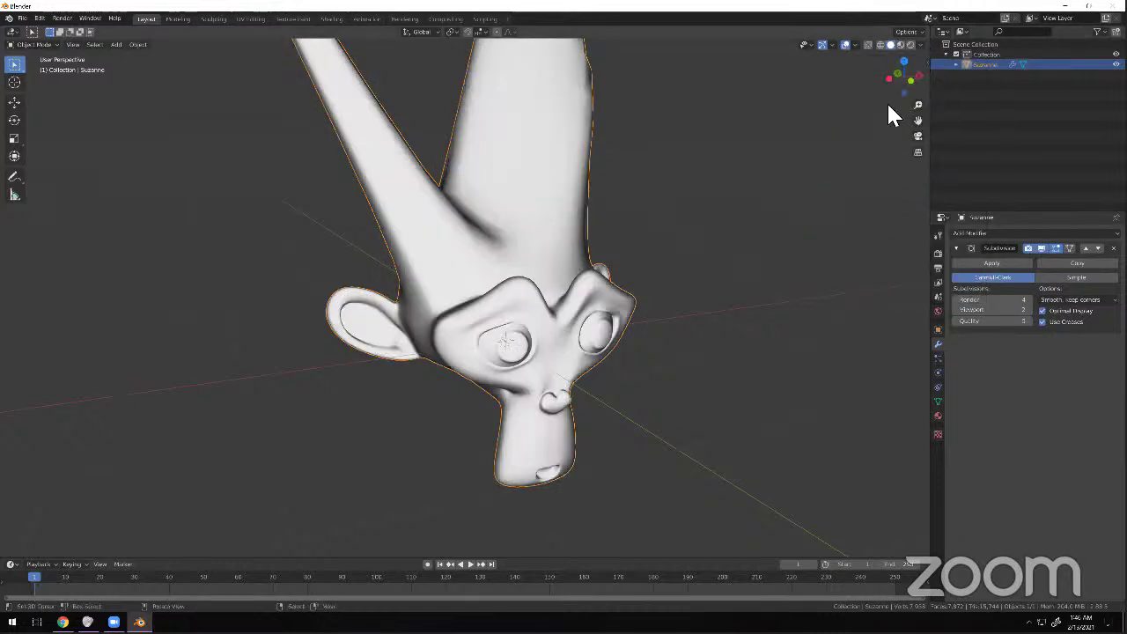
Change the viewport matcap to the plain light-grey sphere.
click(920, 45)
click(910, 113)
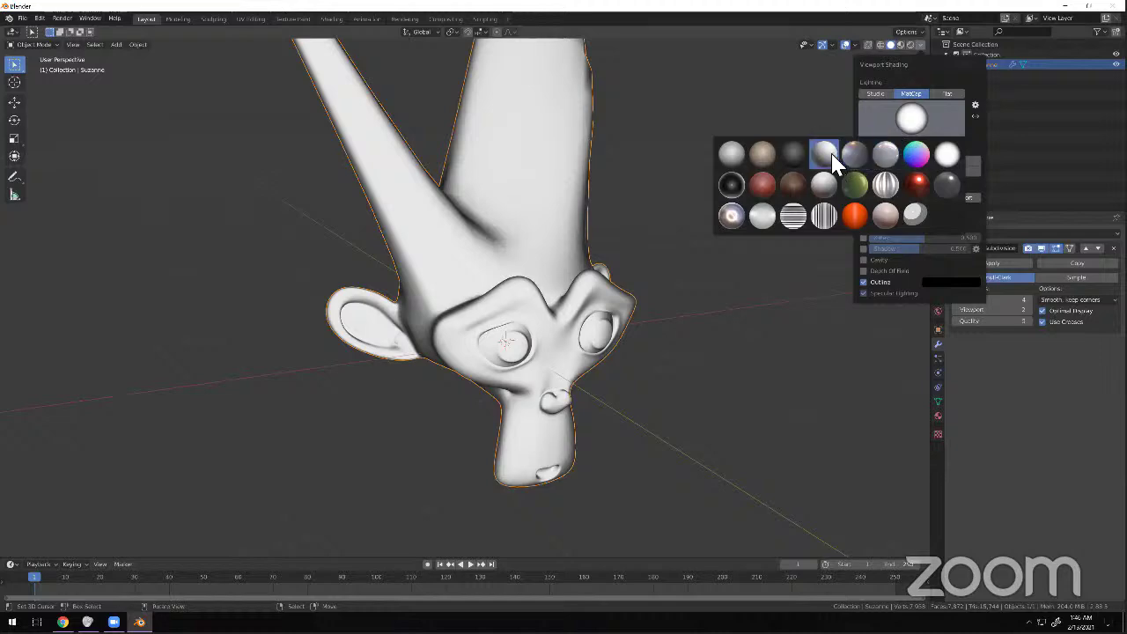
click(732, 155)
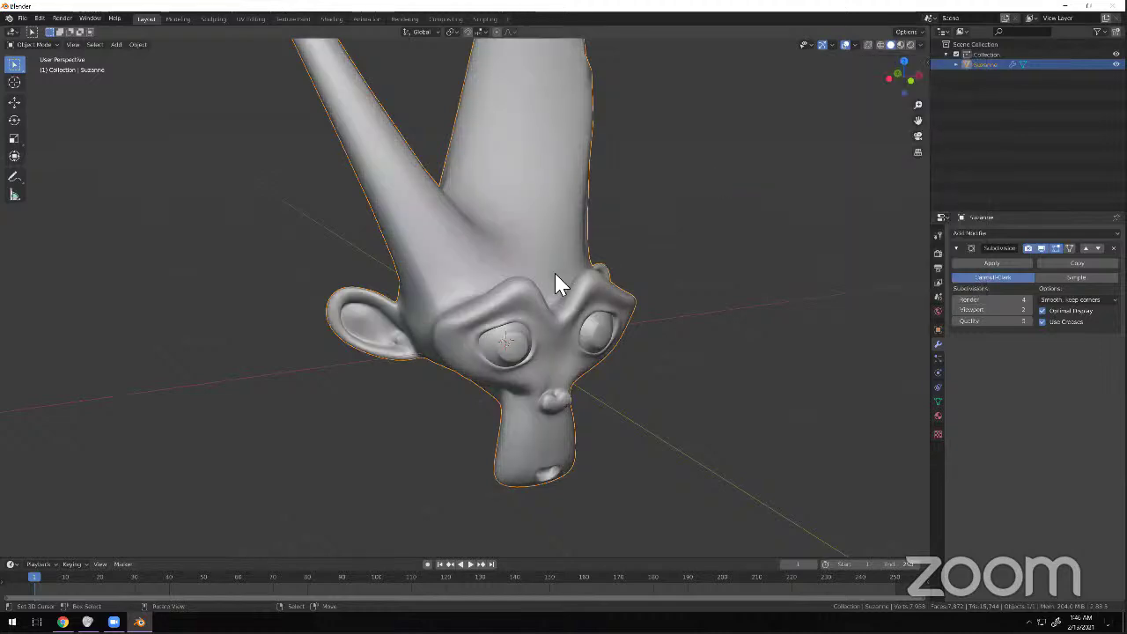
Examine the grey-shaded head up close, from the front and from above, then view the whole shape with its spikes.
scroll(551, 282, up, 4)
scroll(546, 281, up, 4)
middle_drag(546, 282, 488, 300)
scroll(477, 326, down, 9)
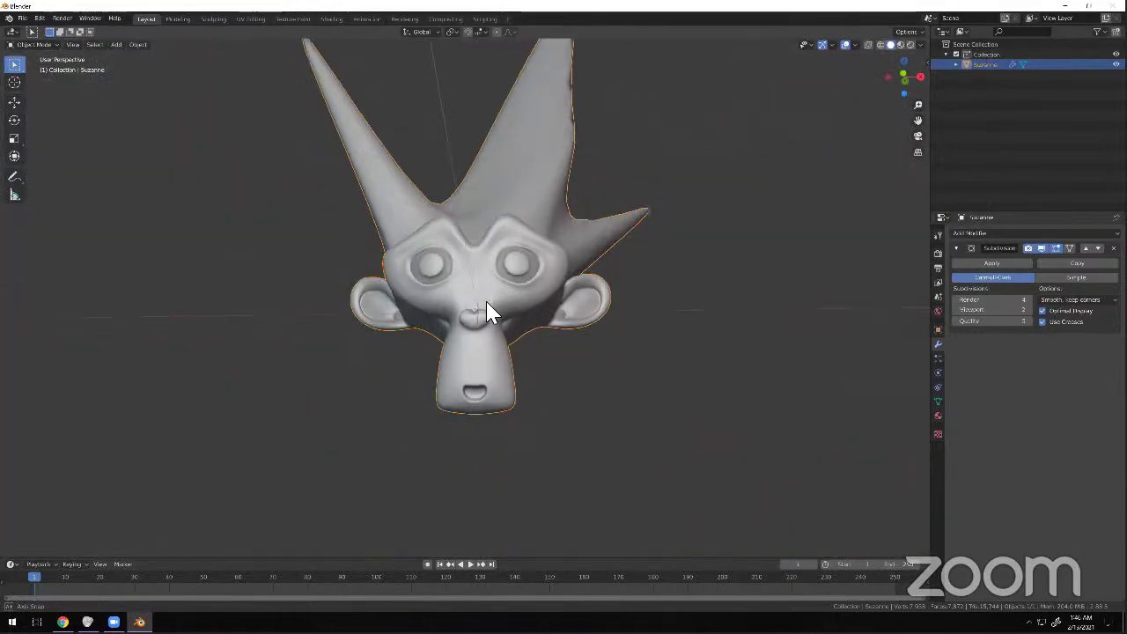
scroll(486, 301, up, 5)
scroll(491, 313, up, 2)
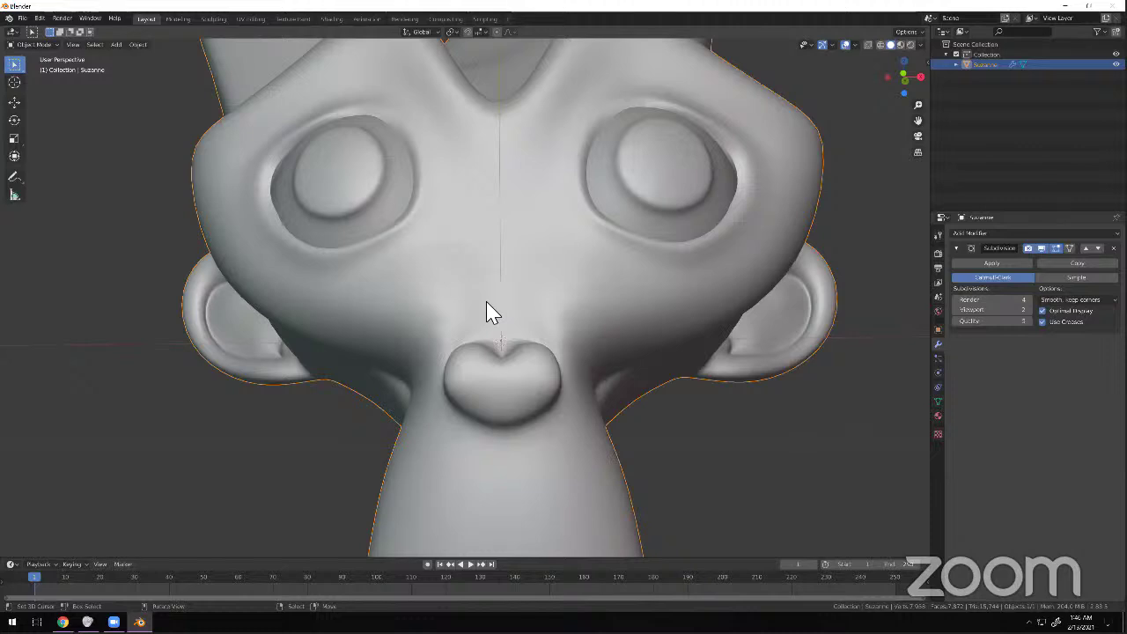
scroll(491, 313, down, 4)
middle_drag(491, 340, 516, 365)
scroll(516, 365, up, 5)
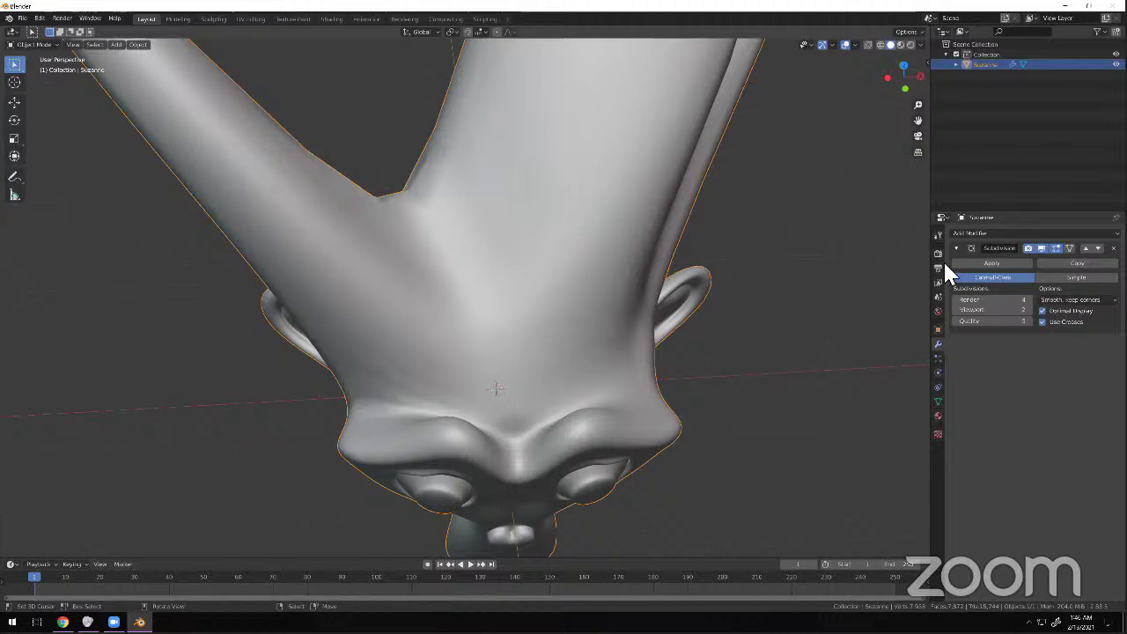
scroll(569, 243, down, 5)
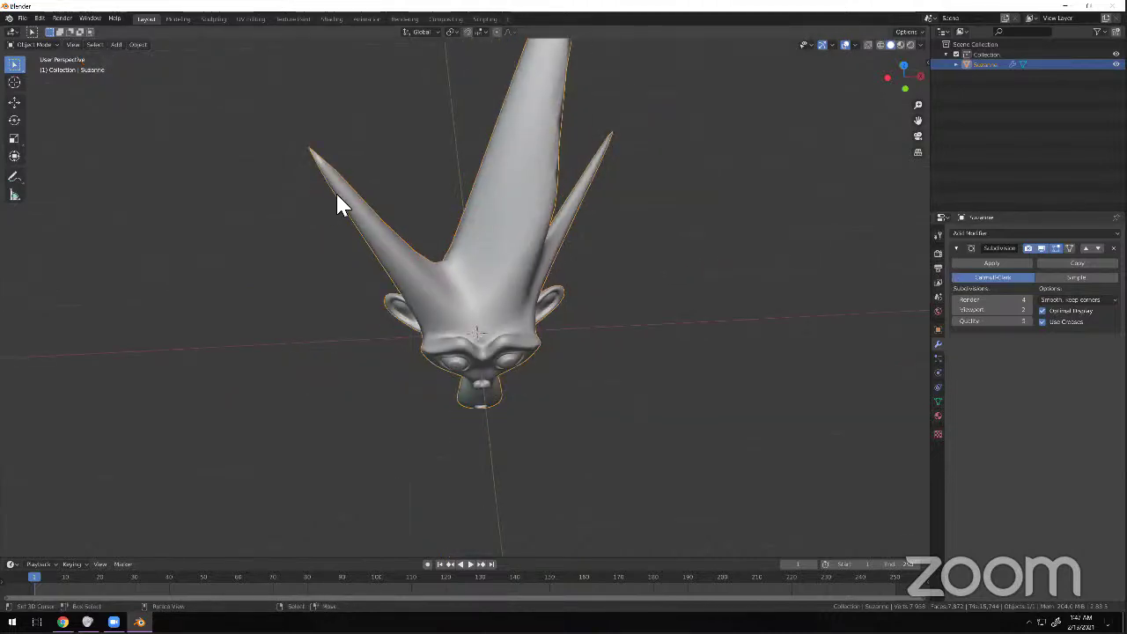
Delete the monkey head and add a cube mesh in its place.
key(Delete)
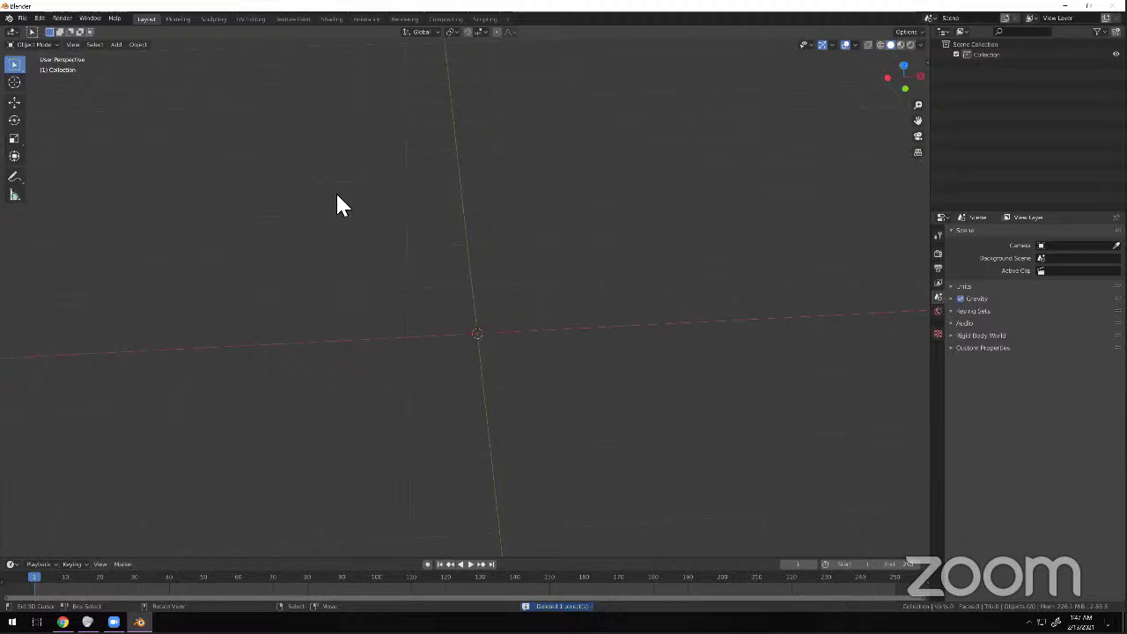
key(shift+a)
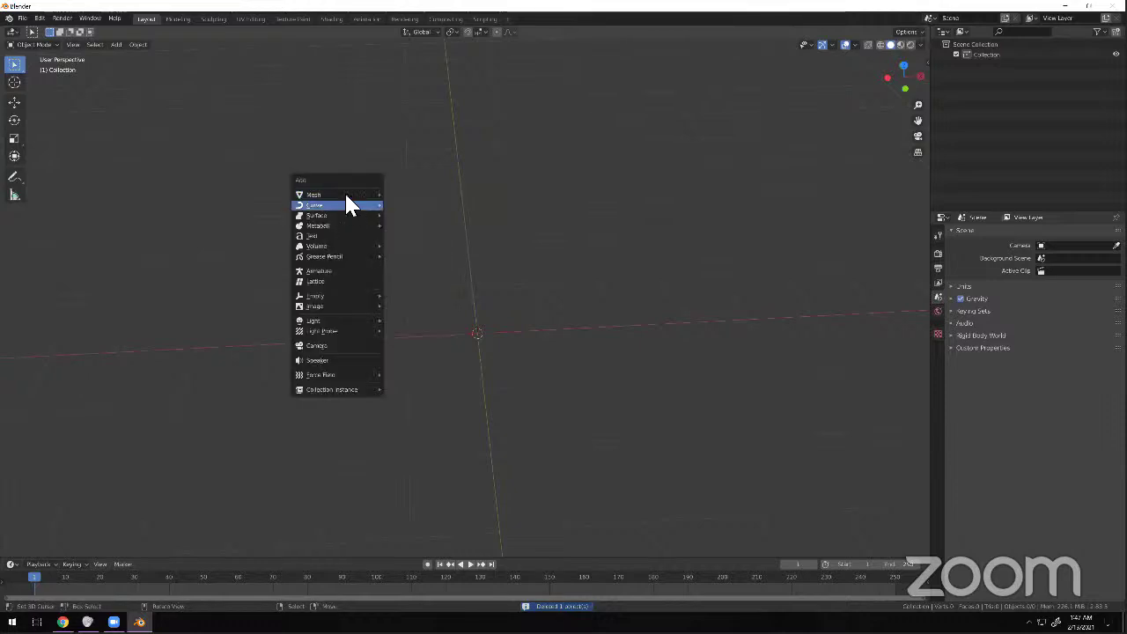
mouse_move(348, 195)
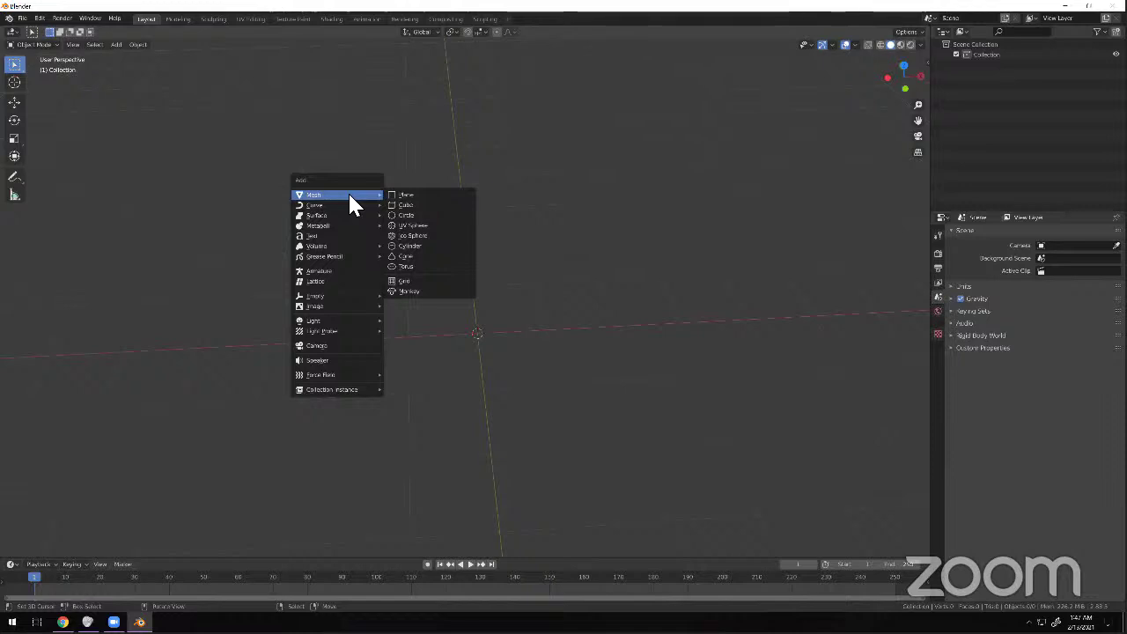
click(404, 206)
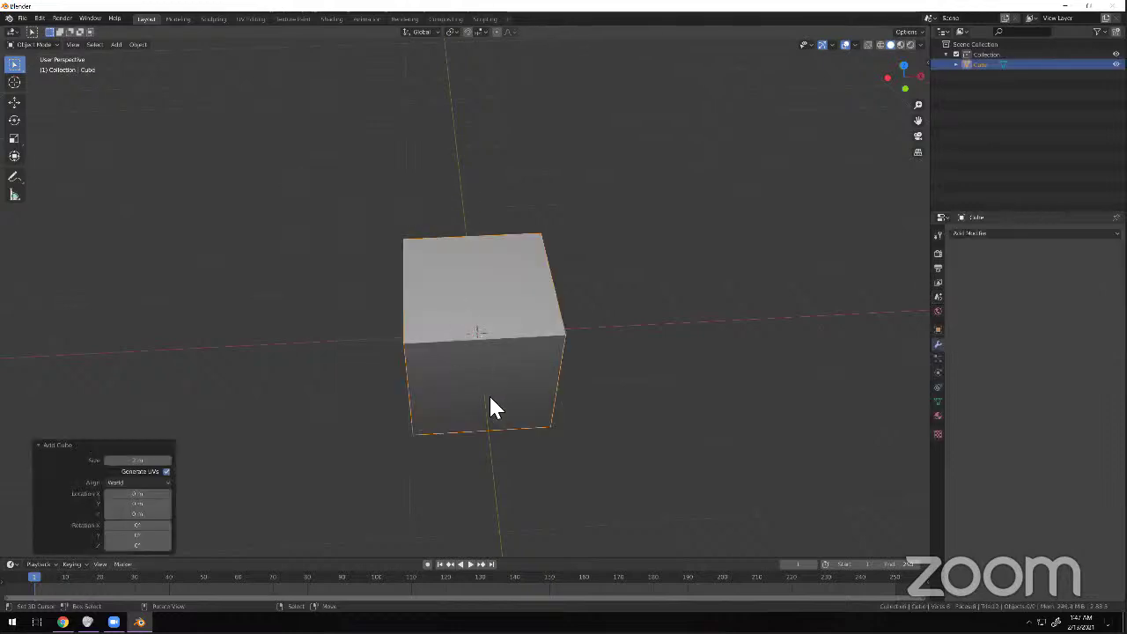
Switch the new cube from Object Mode to Edit Mode.
middle_drag(515, 388, 44, 81)
click(40, 44)
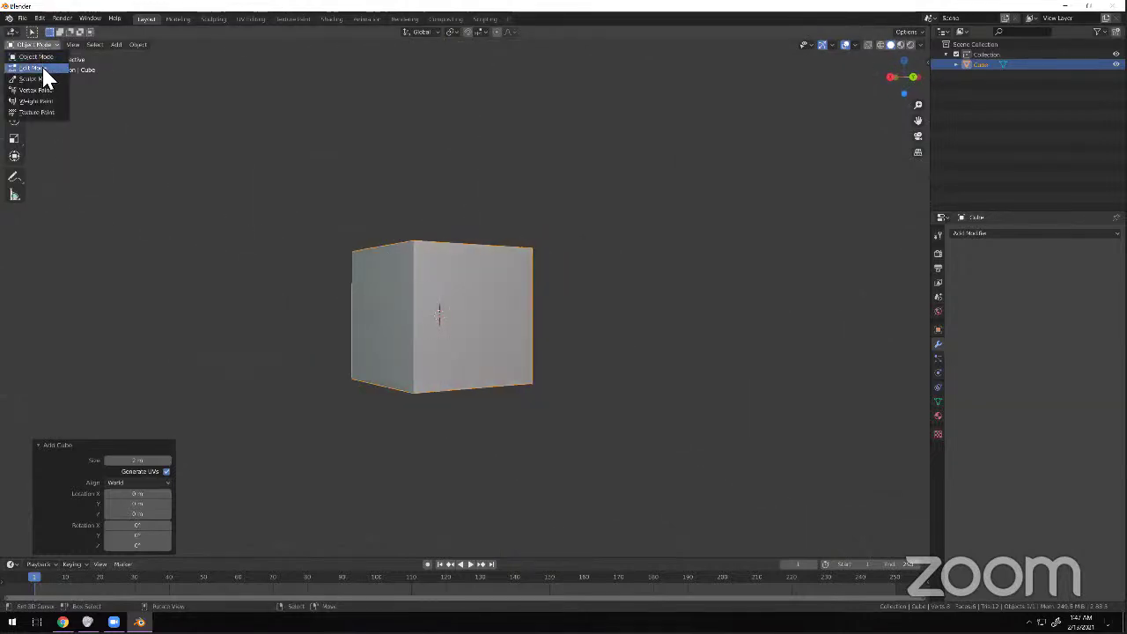
click(35, 68)
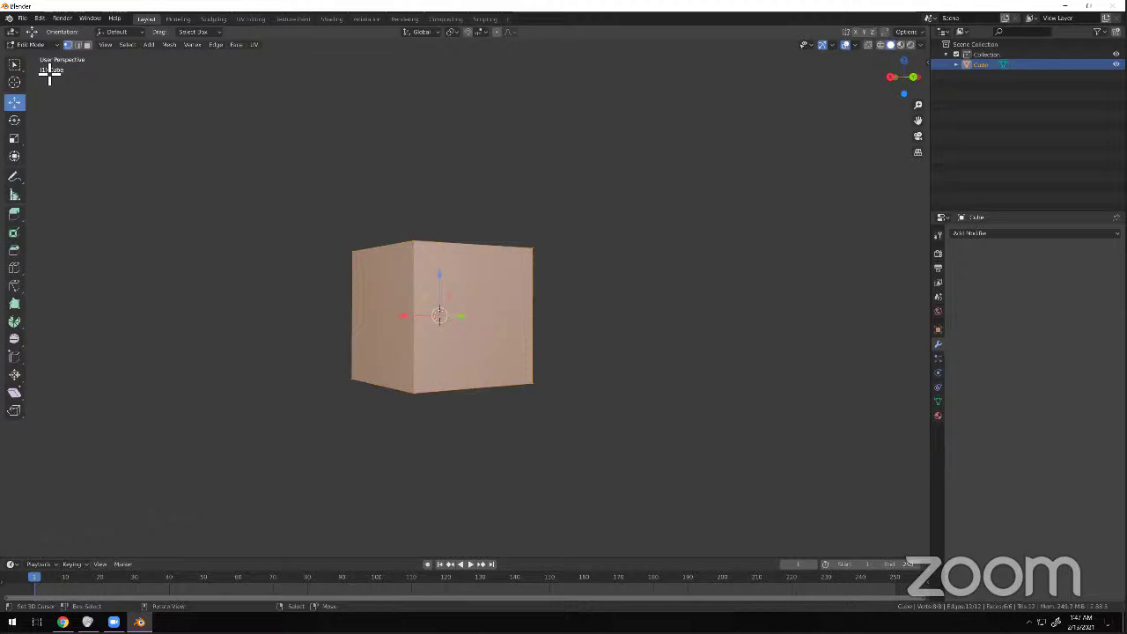
View the cube from the right and front orthographic viewpoints and from an angled perspective close up.
key(KP_3)
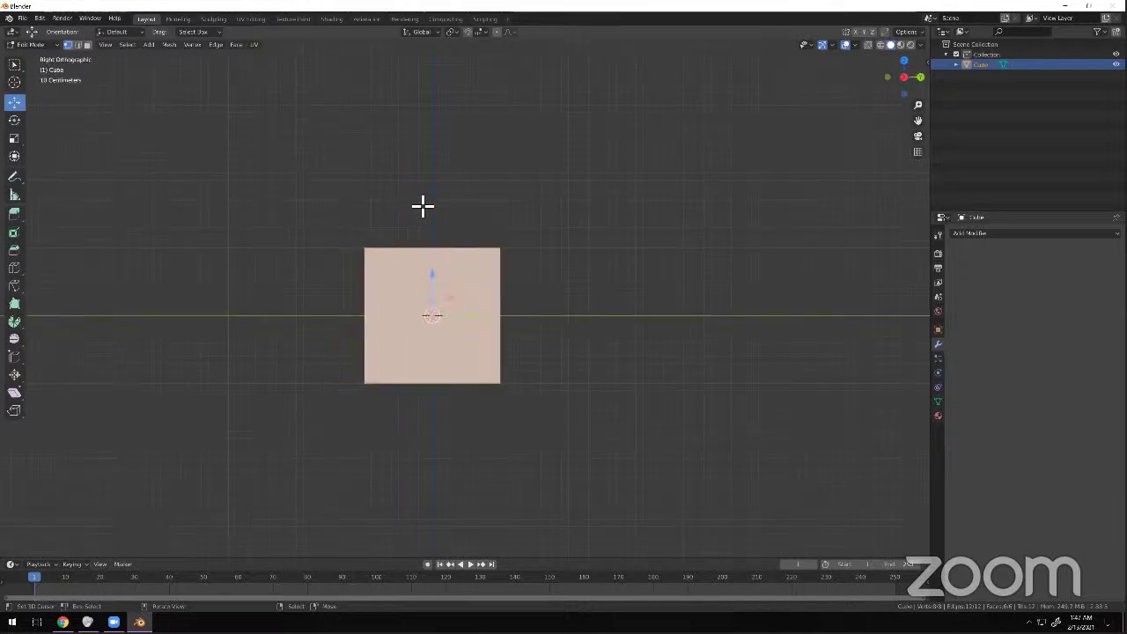
middle_drag(388, 193, 109, 50)
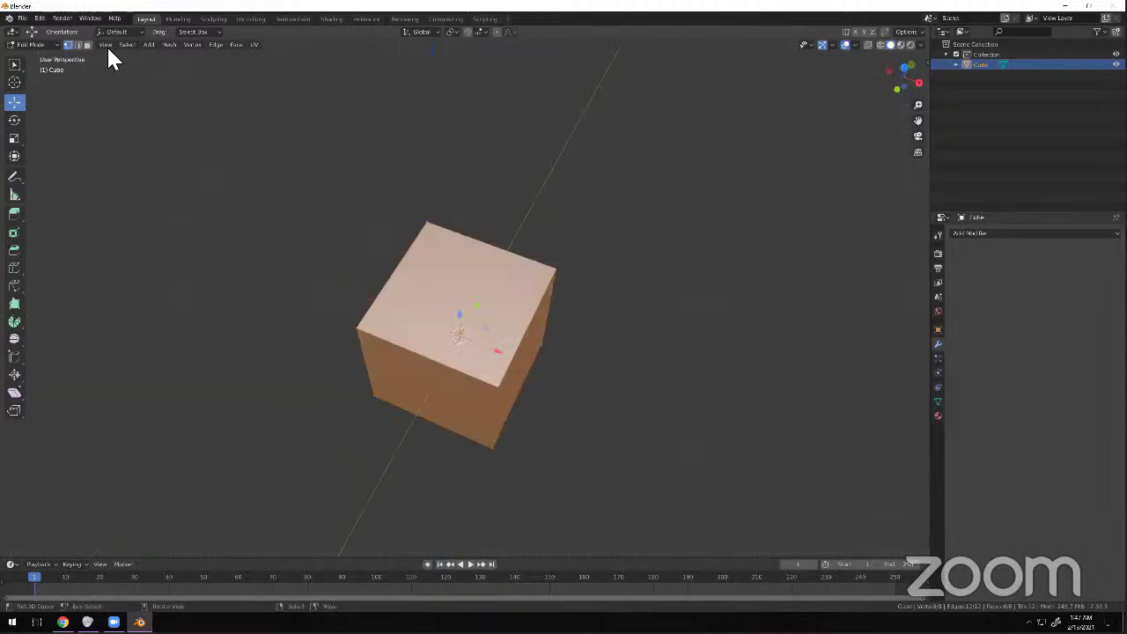
click(106, 45)
mouse_move(133, 161)
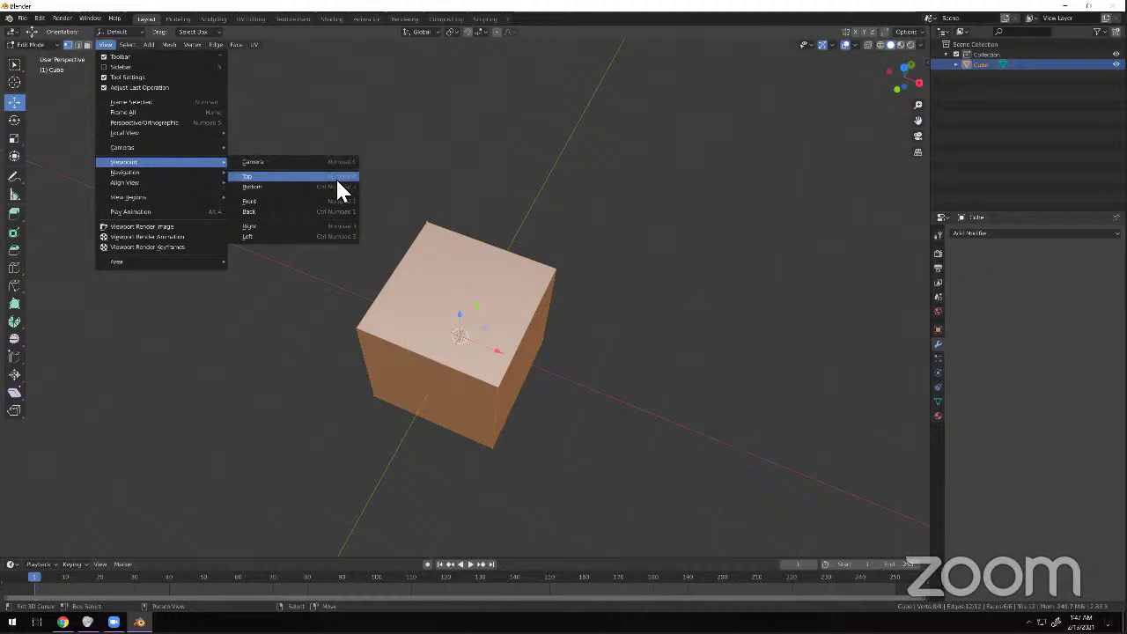
click(293, 201)
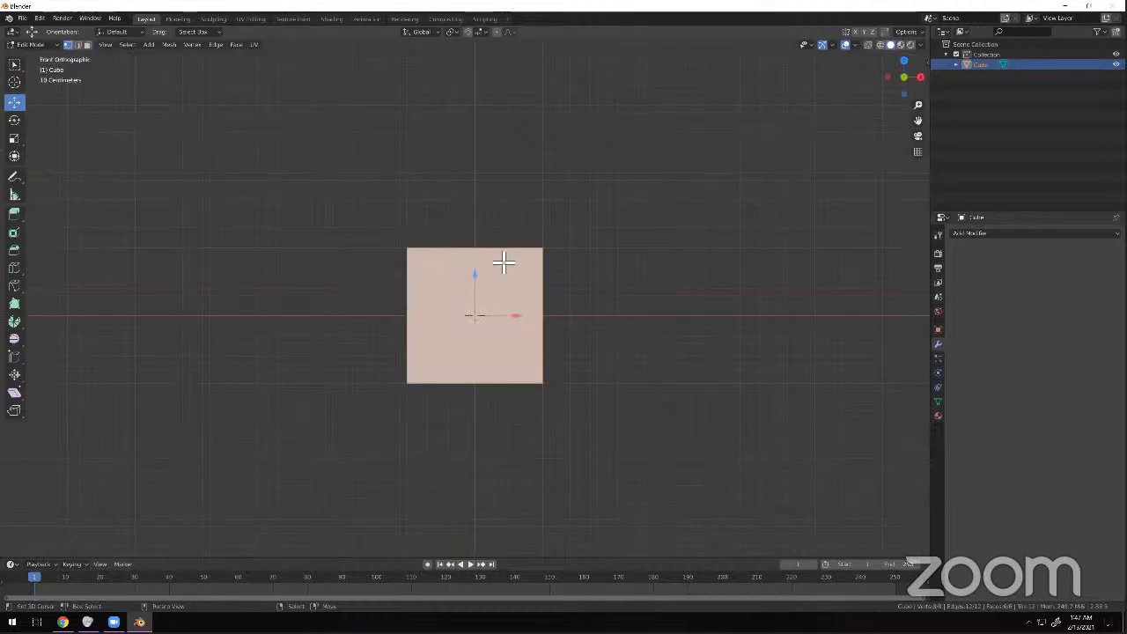
middle_drag(513, 312, 475, 306)
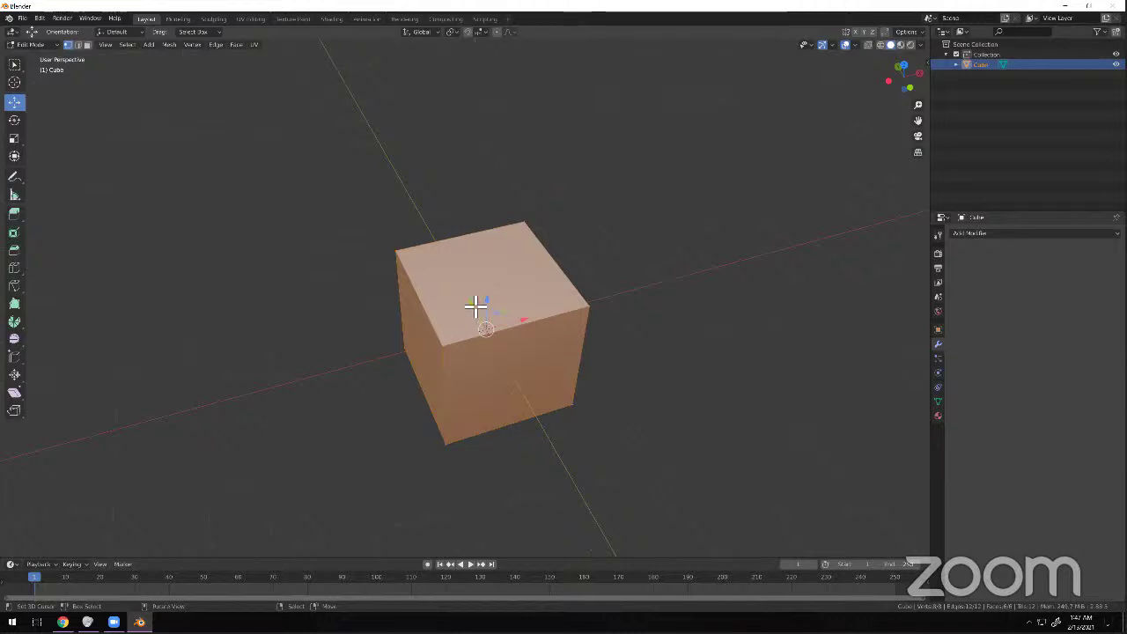
scroll(475, 306, up, 8)
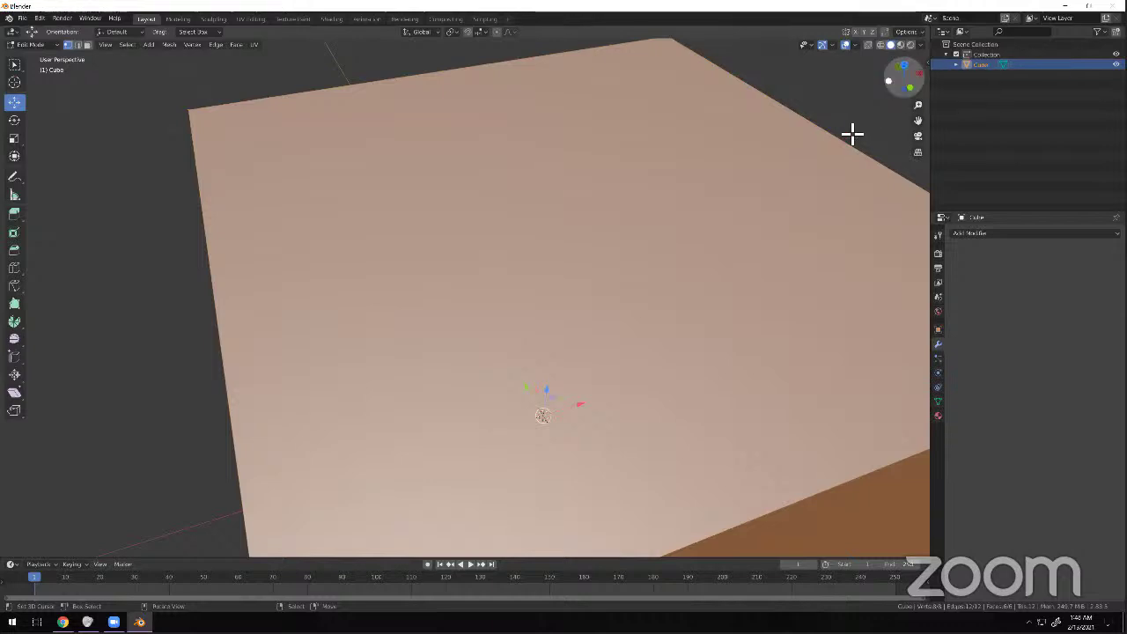
scroll(616, 299, down, 3)
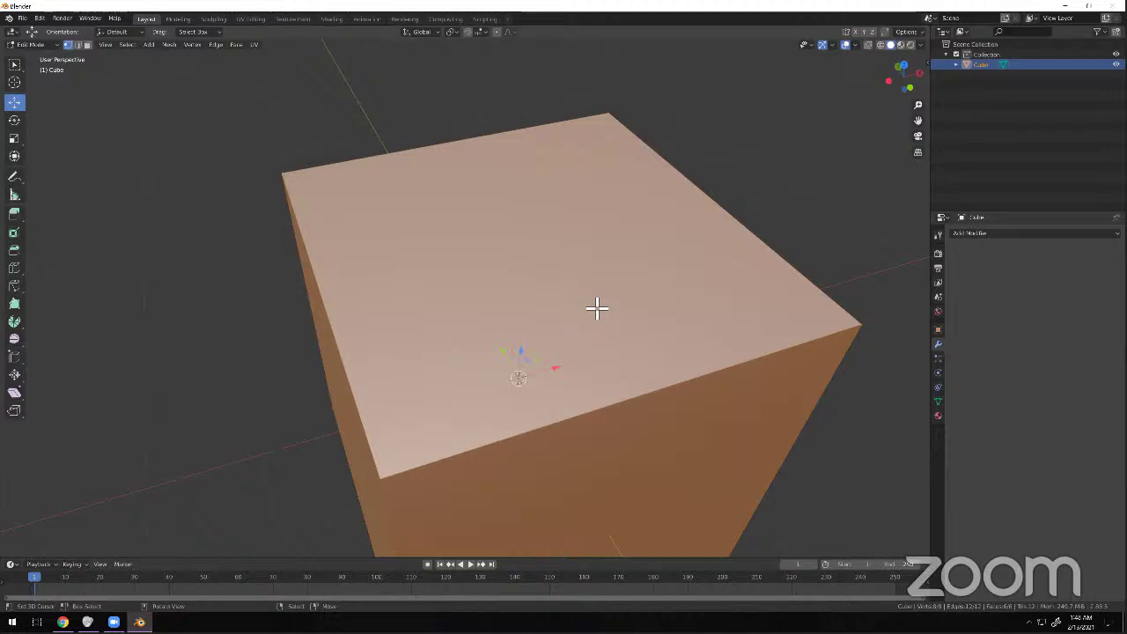
In front orthographic view, move the whole cube mesh freely by about -1.86 m in X and 0.64 m in Z.
key(KP_1)
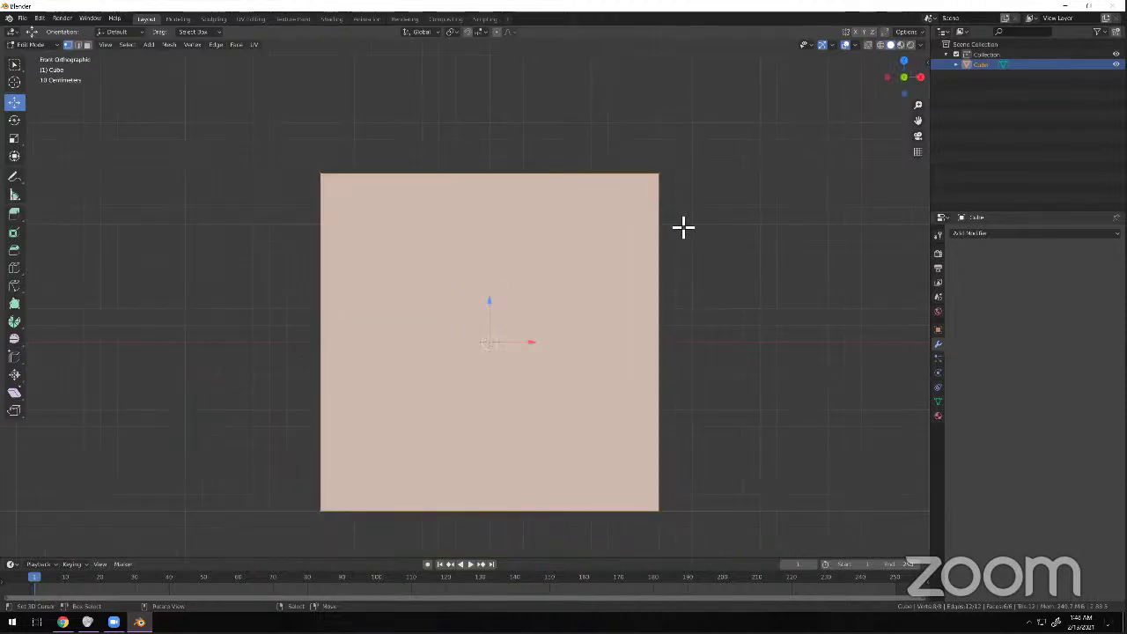
scroll(599, 423, up, 5)
scroll(564, 396, down, 5)
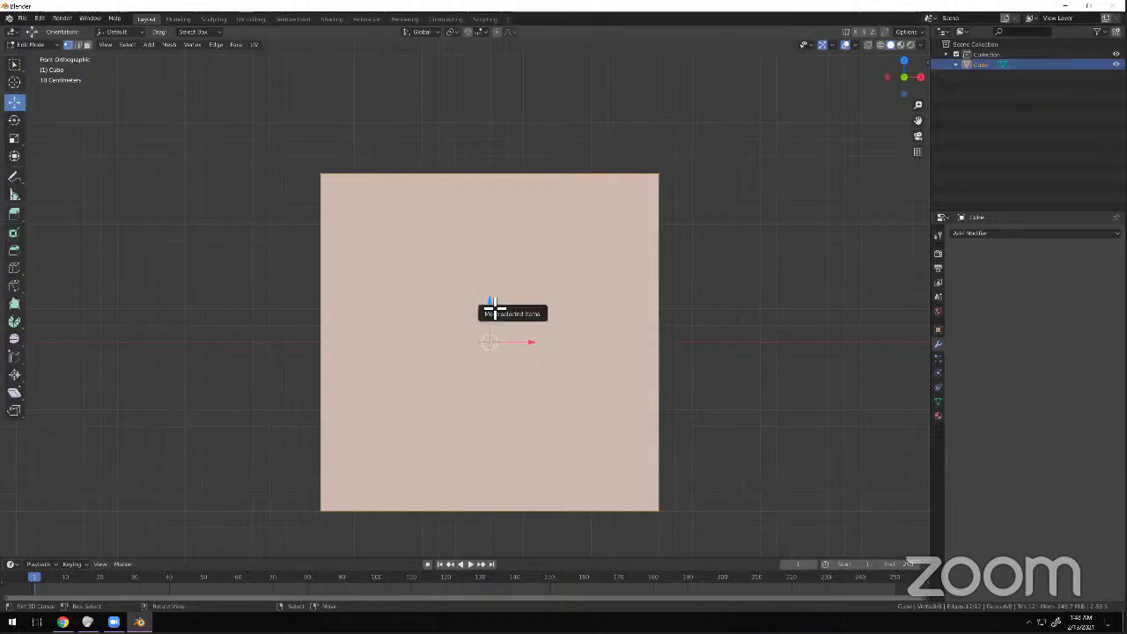
key(g)
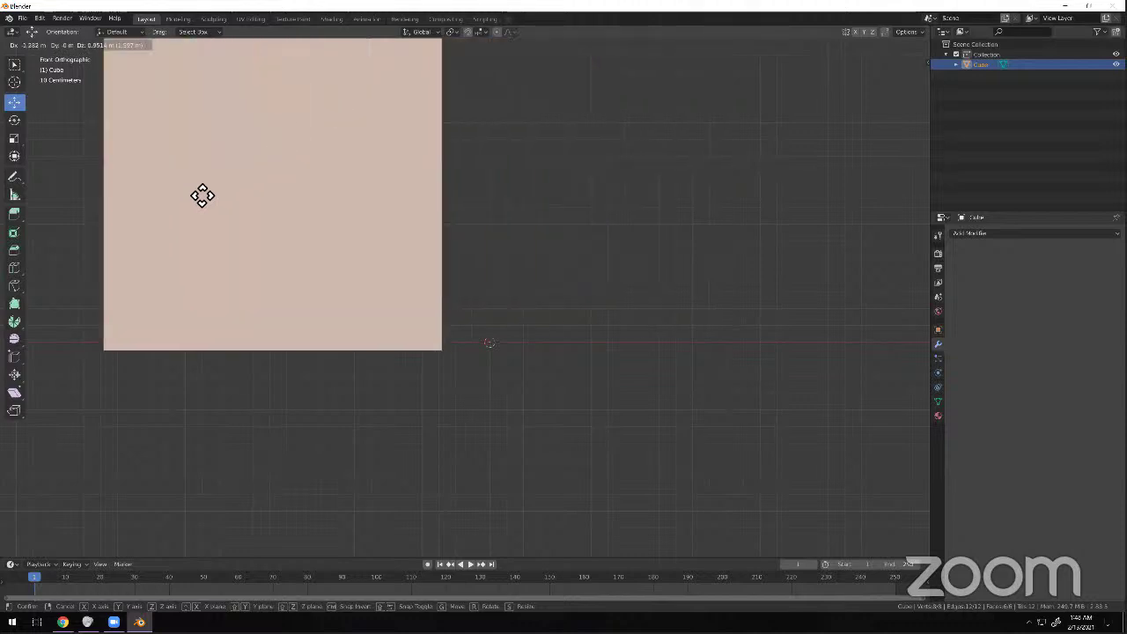
click(202, 195)
scroll(554, 347, down, 3)
In top orthographic view, shift the cube mesh about 0.077 m along the X axis only.
middle_drag(554, 347, 446, 287)
key(KP_7)
scroll(432, 297, up, 6)
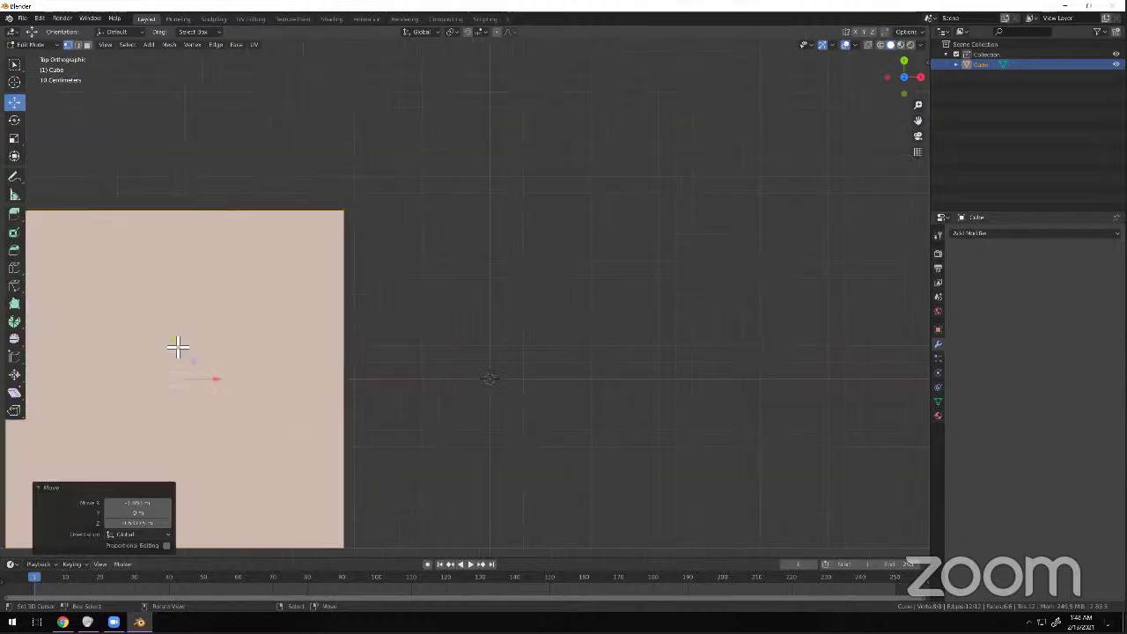
mouse_move(215, 384)
mouse_down()
mouse_move(259, 383)
mouse_move(229, 382)
mouse_up()
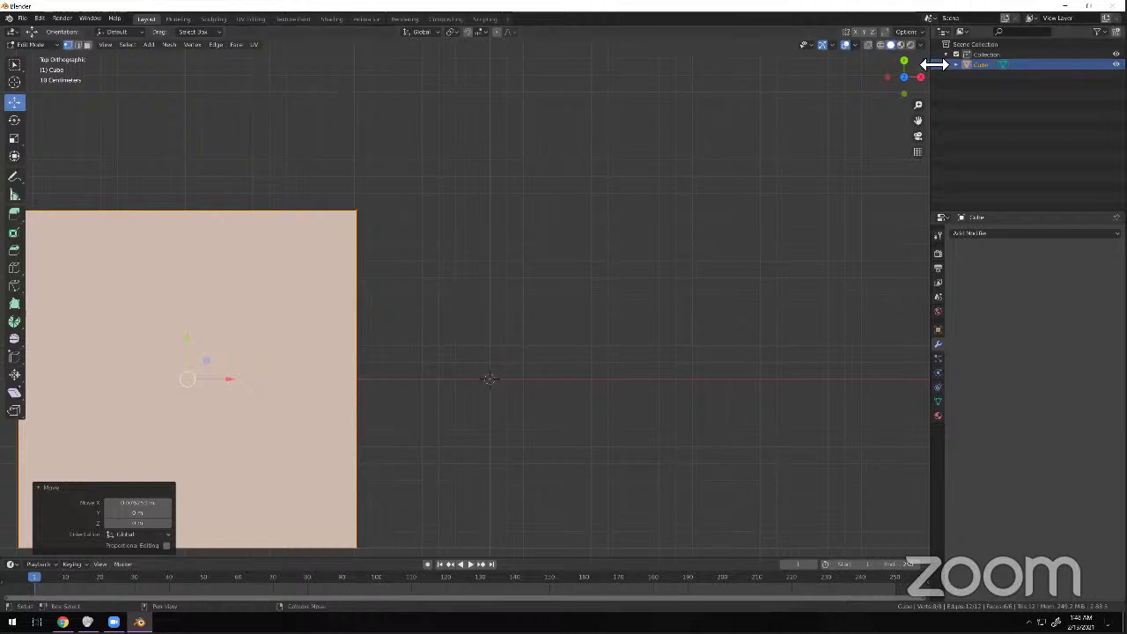
Show the sidebar with the cube mesh's transform values and bring the whole cube into view.
click(925, 68)
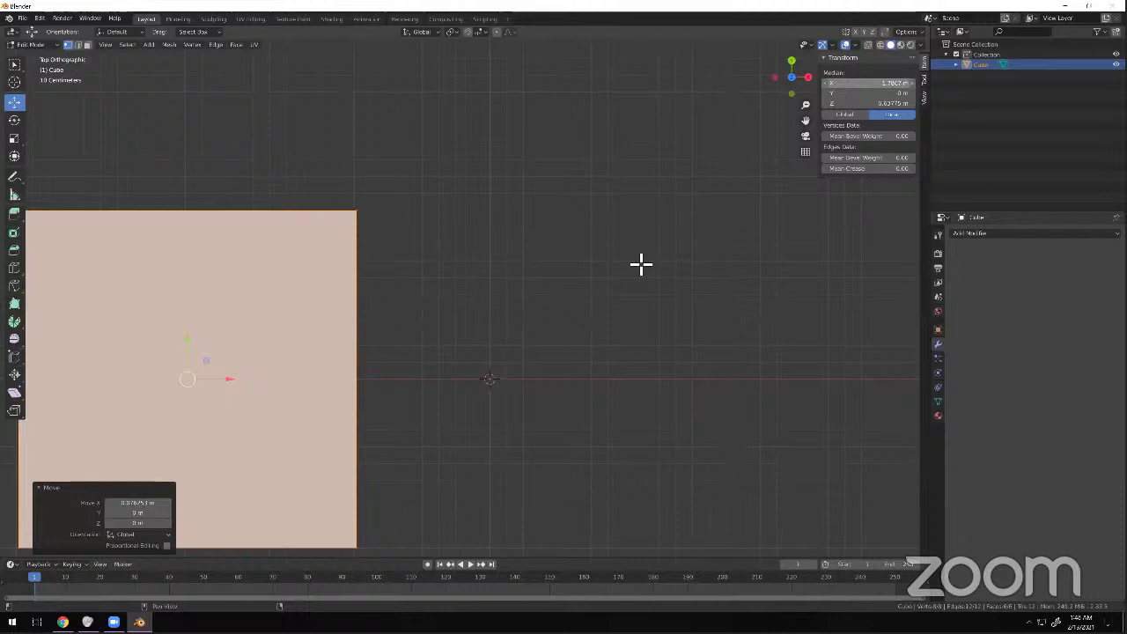
scroll(644, 264, down, 8)
scroll(644, 264, up, 4)
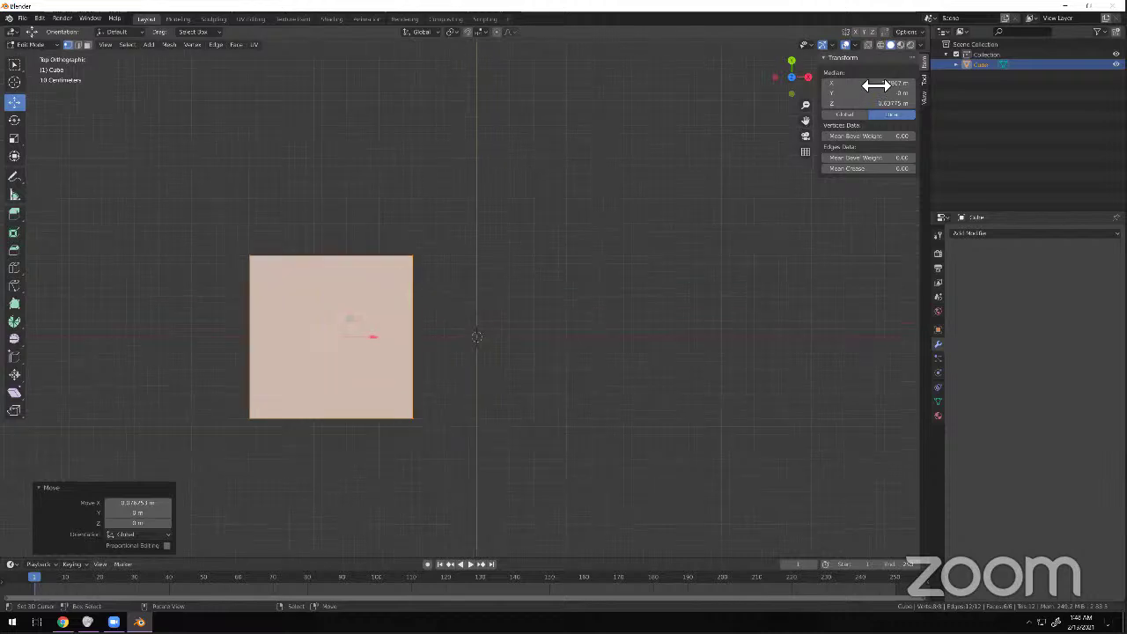
Reposition the cube mesh by adjusting its median X, Y and Z values, raising Z to about 1.44 m.
mouse_move(877, 86)
mouse_down()
mouse_move(907, 86)
mouse_move(886, 86)
mouse_up()
drag(481, 344, 884, 105)
middle_drag(546, 447, 539, 377)
mouse_move(843, 112)
mouse_down()
mouse_move(828, 103)
mouse_move(859, 103)
mouse_move(823, 103)
mouse_move(844, 110)
mouse_up()
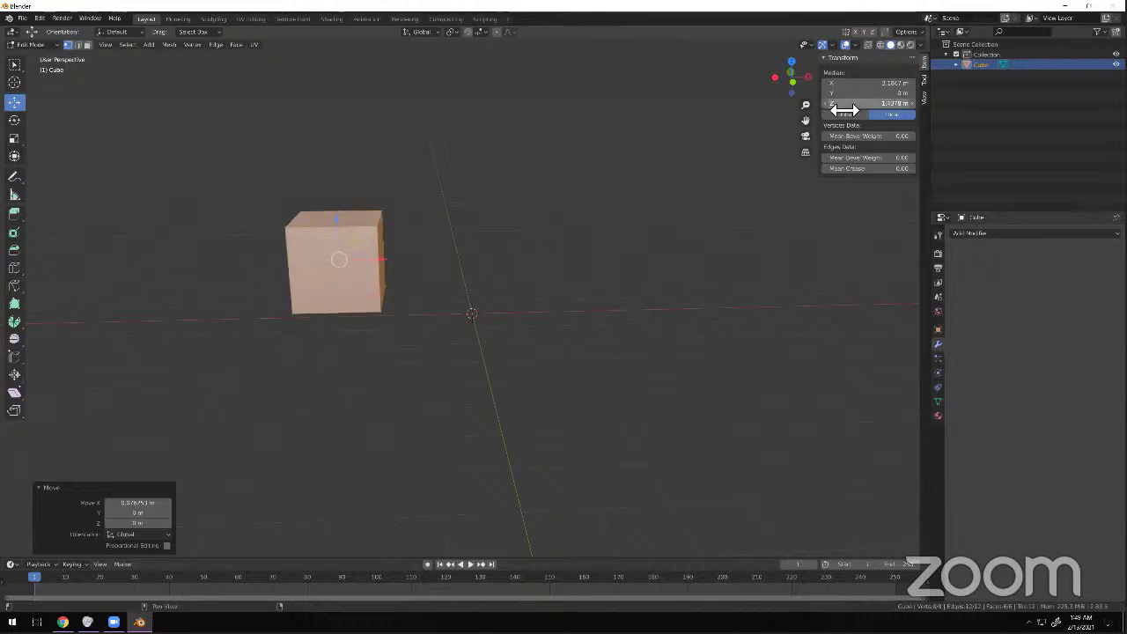
drag(868, 93, 563, 94)
drag(415, 97, 413, 106)
drag(869, 93, 846, 98)
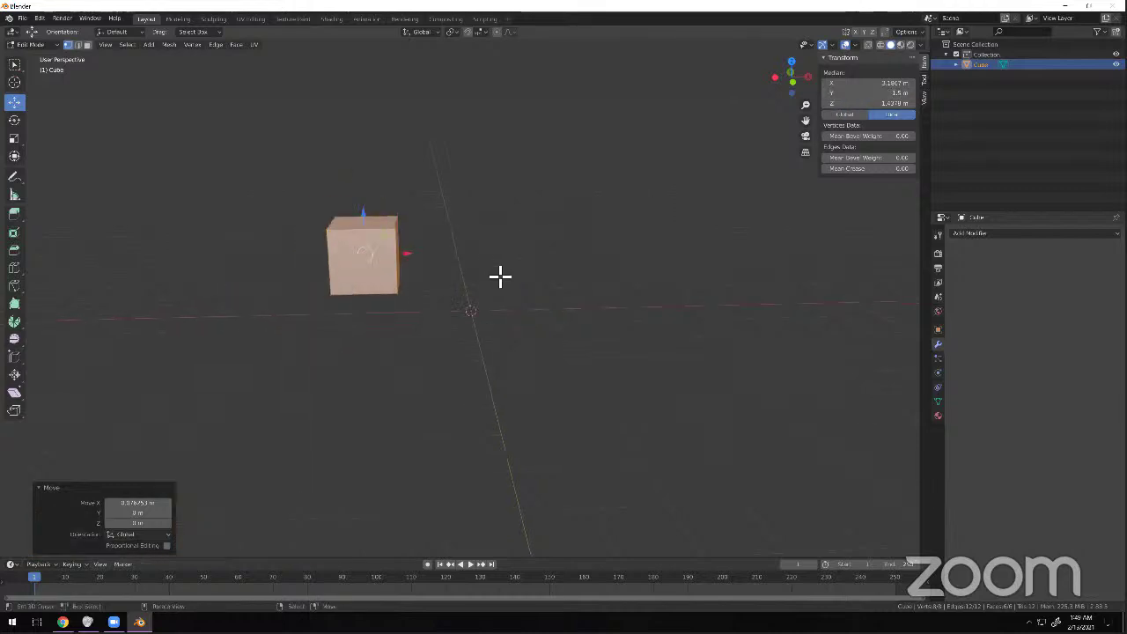
Dissolve the displaced cube's edges and delete the remaining geometry so the mesh is empty.
scroll(531, 367, down, 5)
middle_drag(531, 367, 529, 363)
key(x)
click(534, 366)
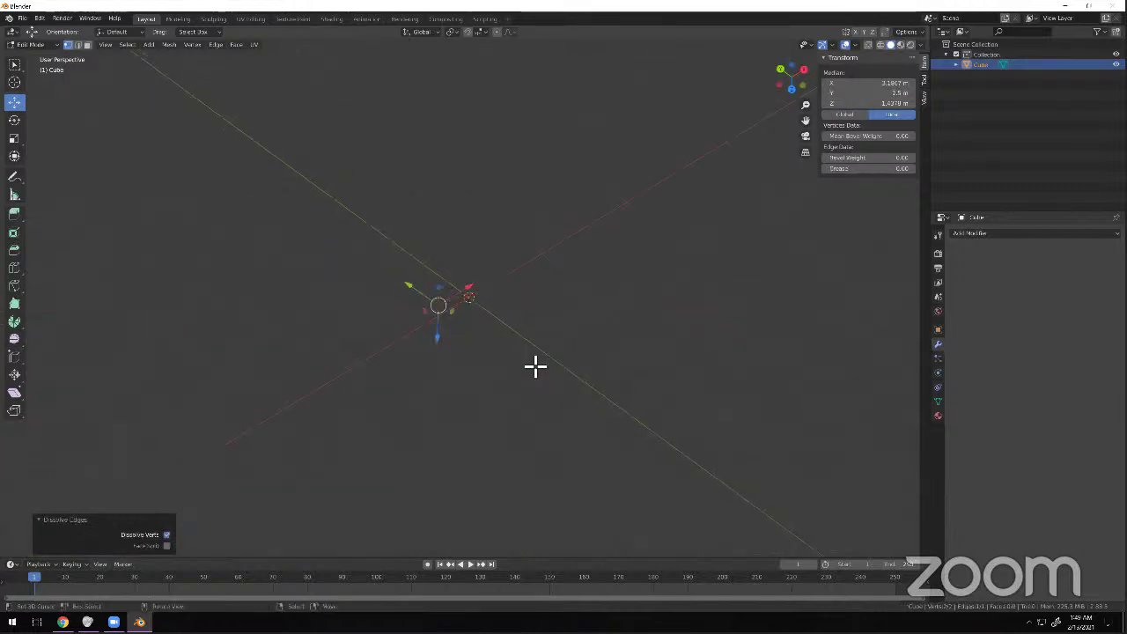
key(x)
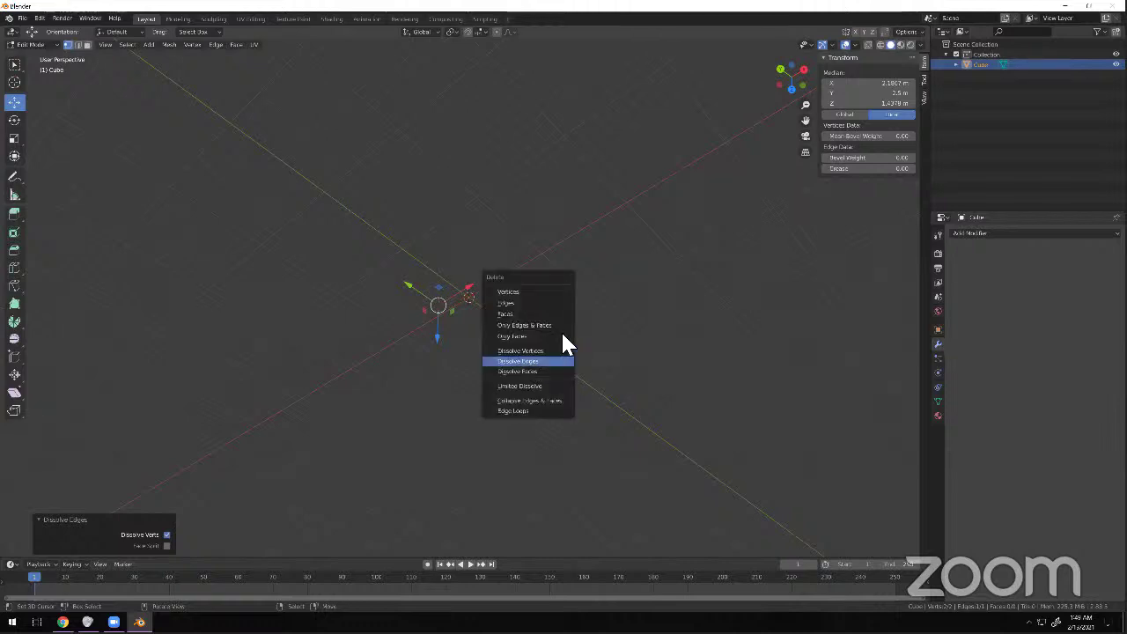
click(573, 298)
Add a new 2 m cube at the world origin in top orthographic view.
key(KP_7)
key(shift+a)
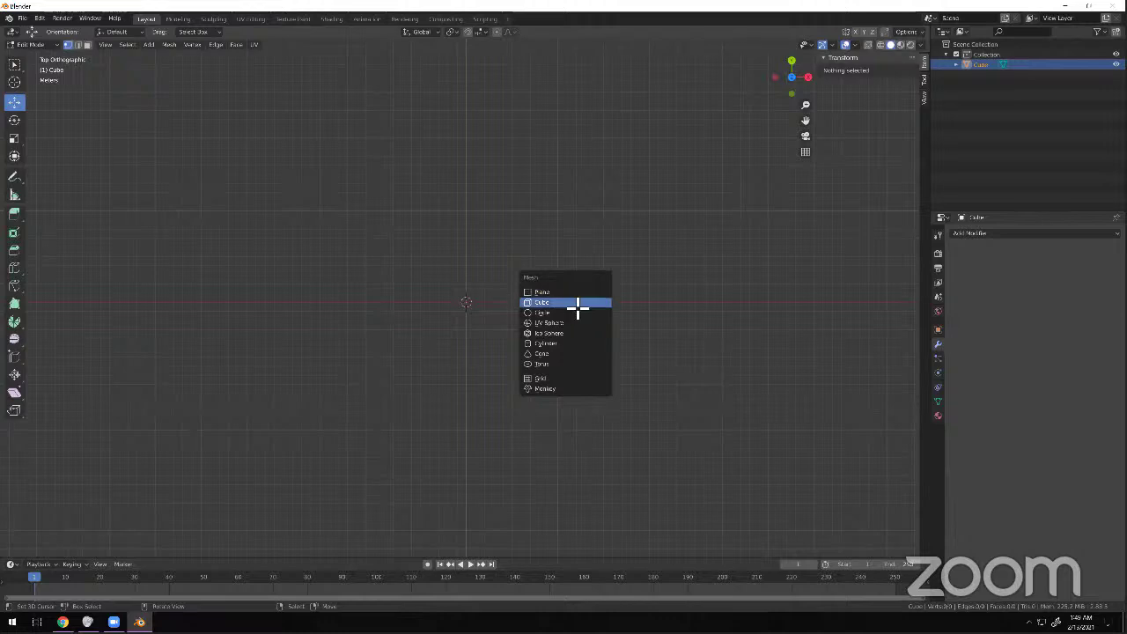
click(572, 304)
scroll(486, 408, up, 10)
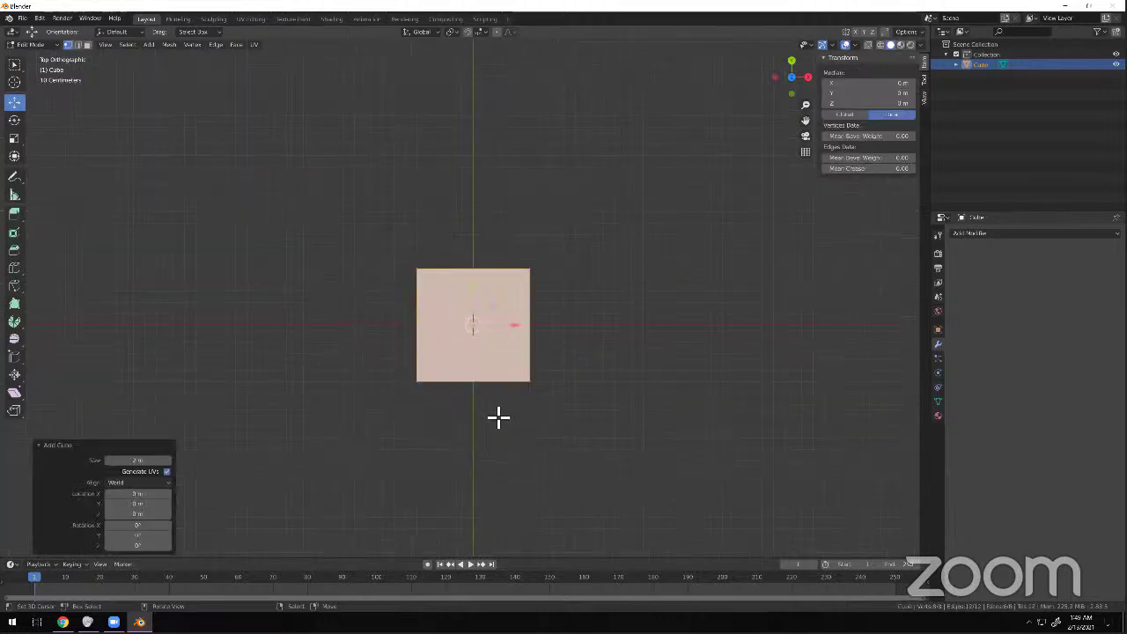
scroll(498, 418, up, 4)
In right orthographic view, box-select the cube's lower vertices without X-ray and raise them about 0.69 m along Z.
key(KP_3)
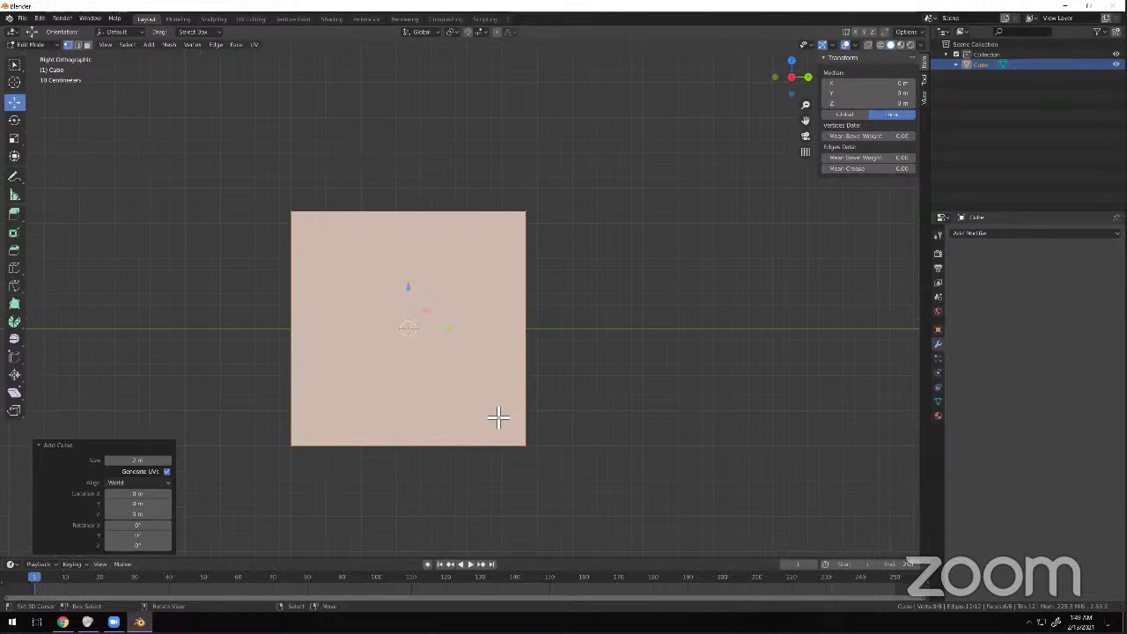
key(alt+a)
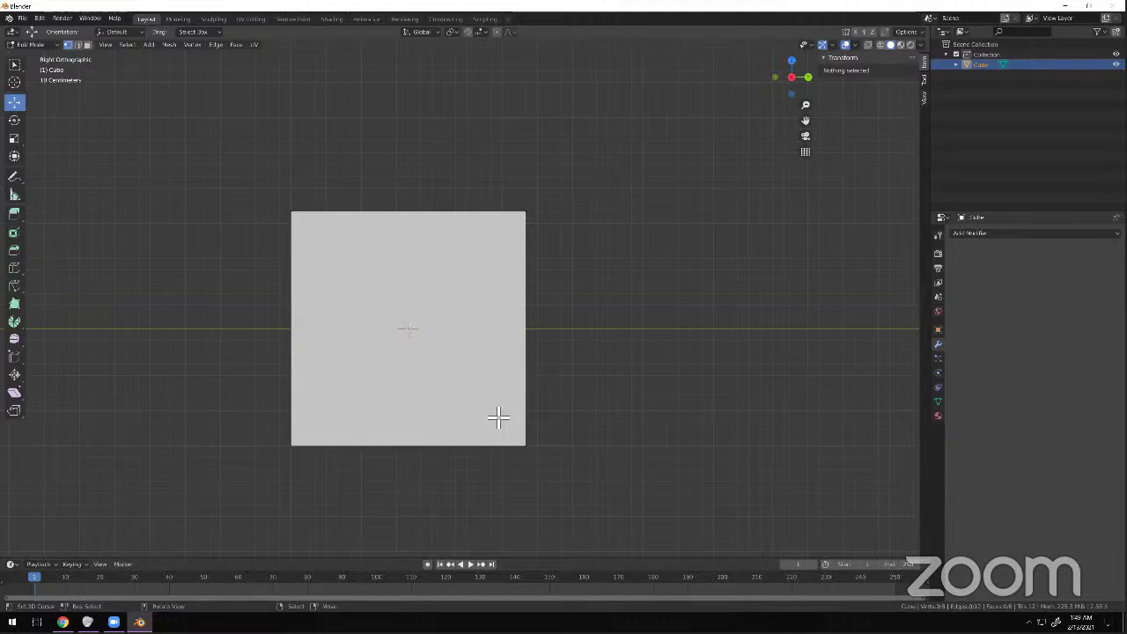
key(ctrl+r)
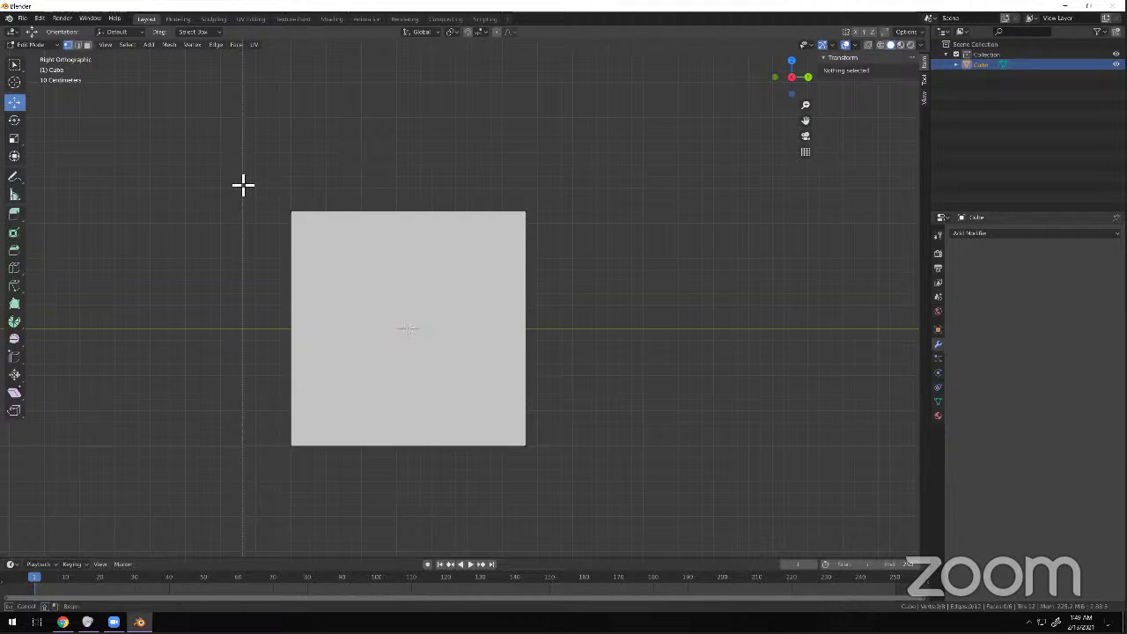
drag(187, 314, 678, 537)
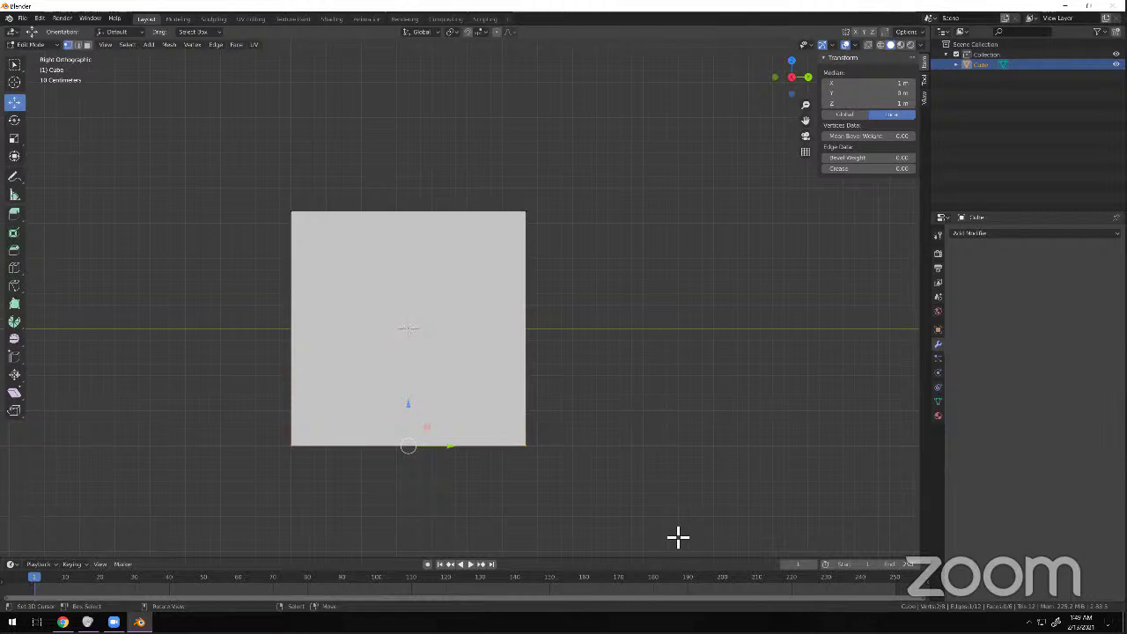
drag(409, 405, 419, 369)
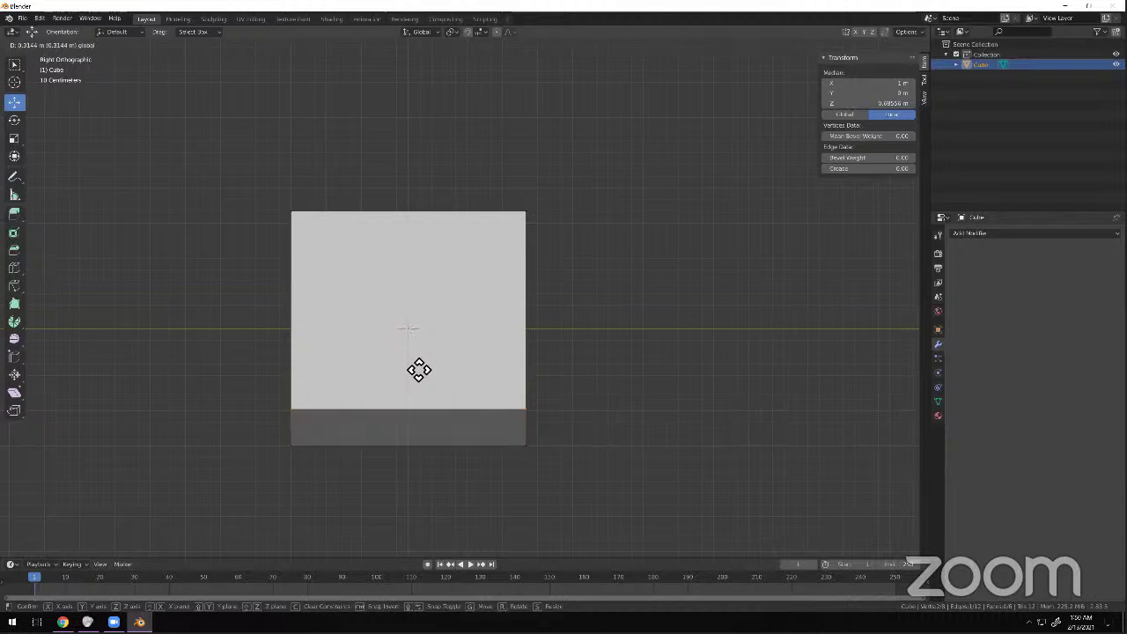
drag(419, 370, 431, 325)
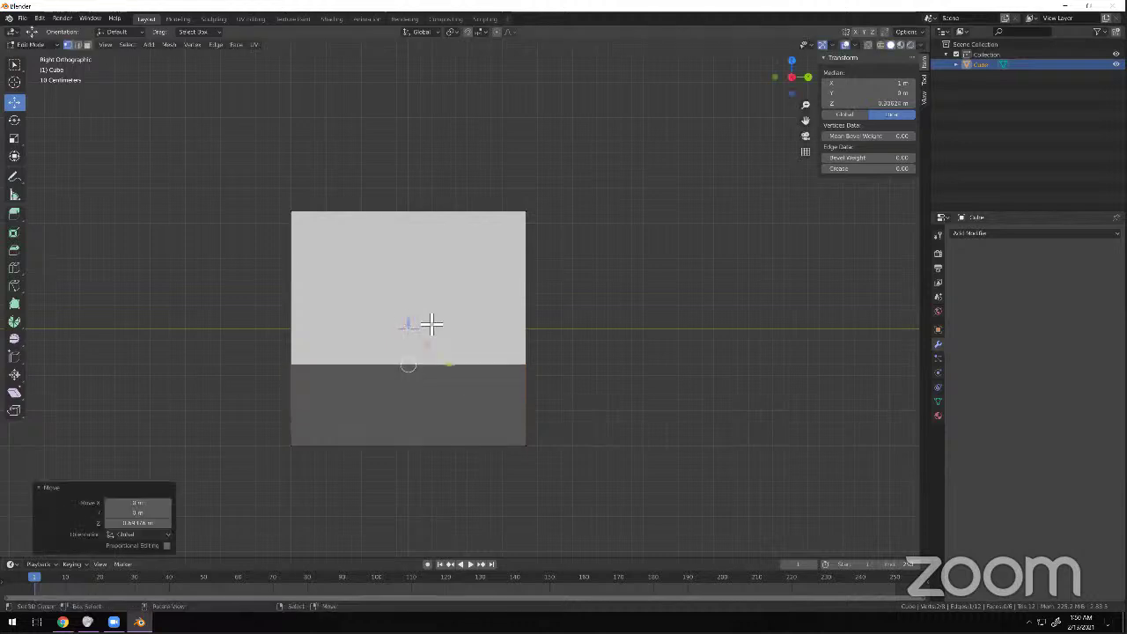
Inspect the skewed cube from an angle, and undo the upward move of its lower edge in right orthographic view.
middle_drag(778, 334, 712, 332)
key(KP_1)
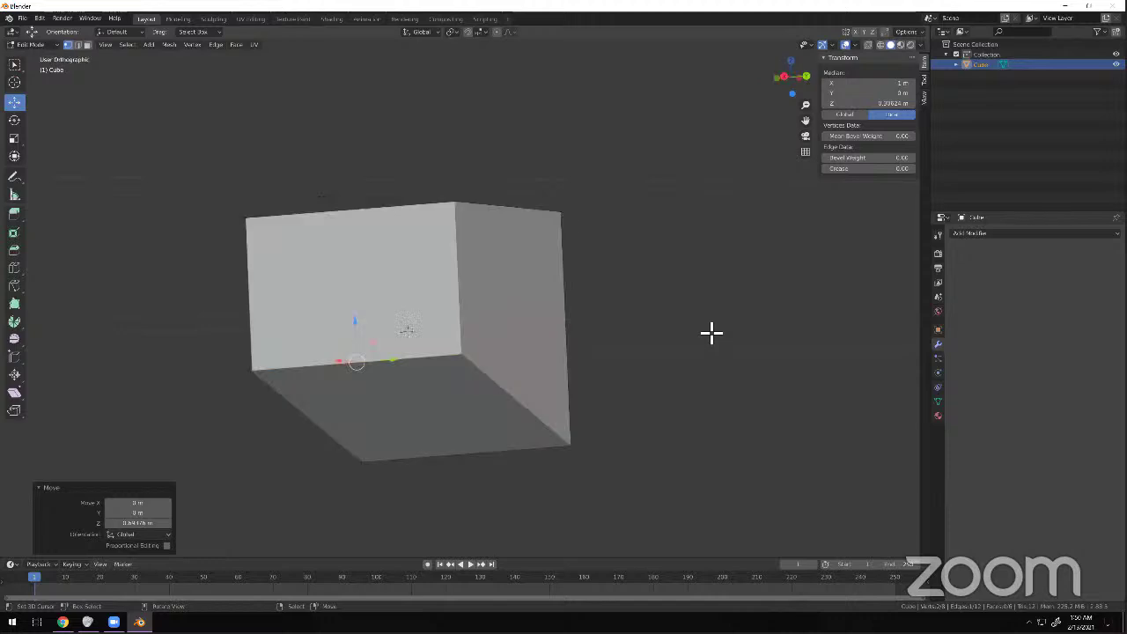
key(KP_3)
key(ctrl+z)
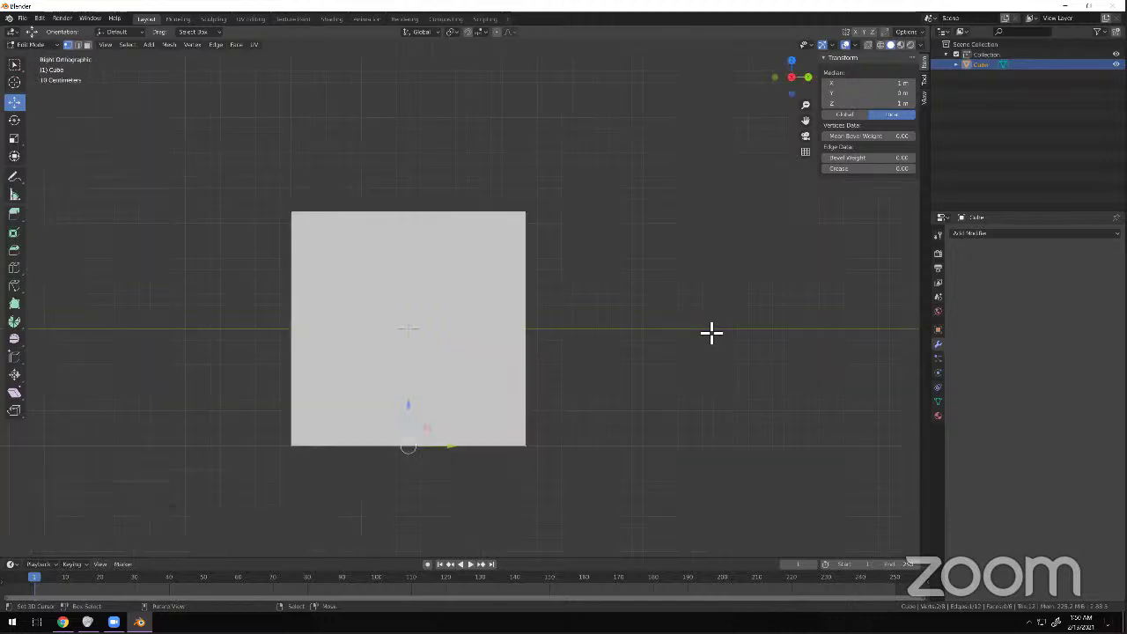
Box-select the cube's lower vertices again, check the selection from an angle, and try moving the near bottom corner vertex.
key(alt+a)
key(b)
drag(672, 312, 197, 518)
middle_drag(536, 426, 379, 470)
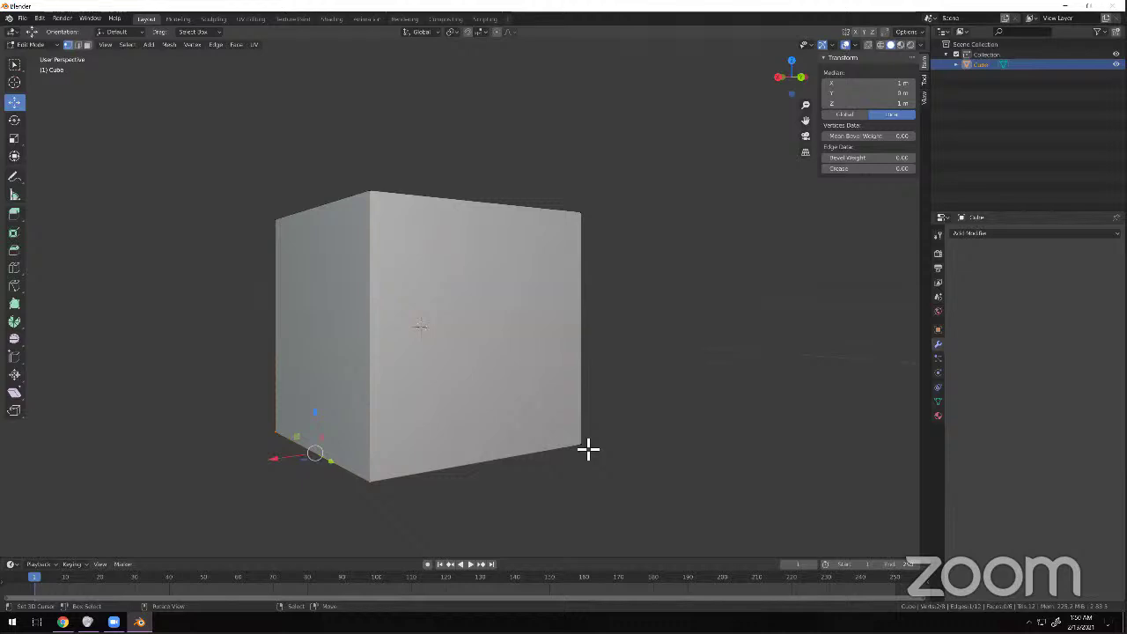
key(alt+a)
click(371, 479)
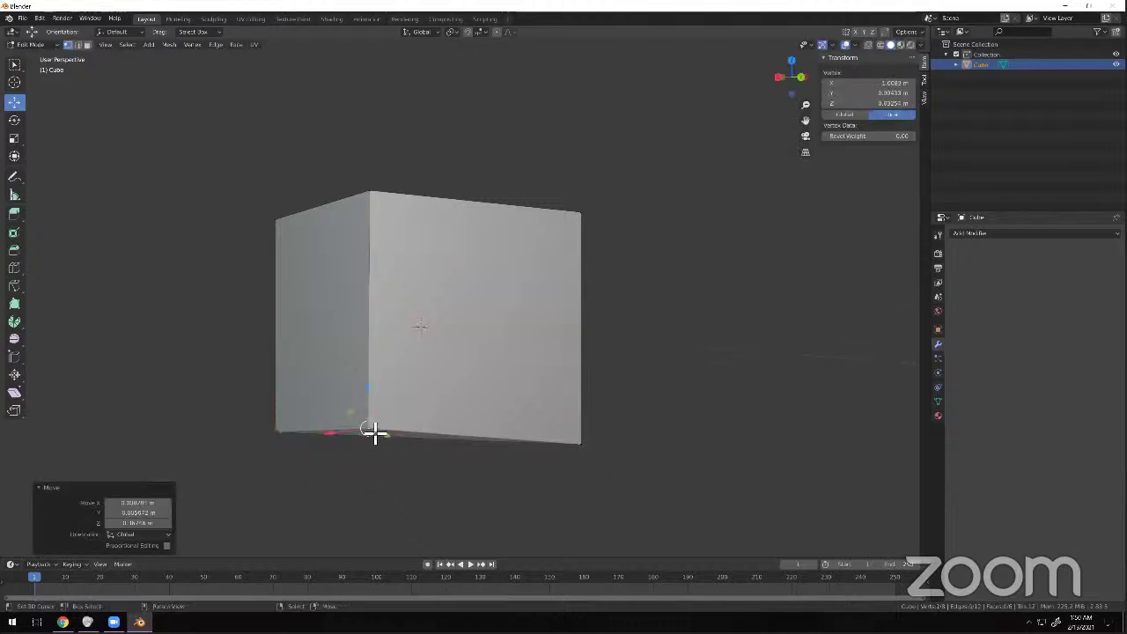
Turn on X-ray to look through the cube from several angles, clear the selection, and switch back to the opaque display.
click(868, 46)
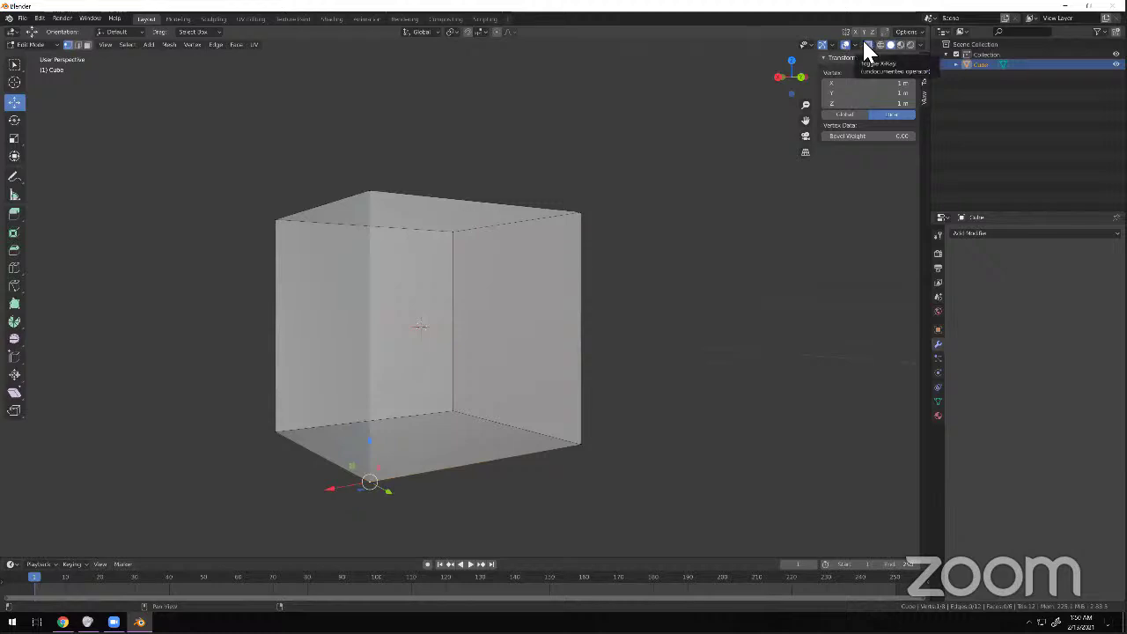
middle_drag(407, 382, 848, 67)
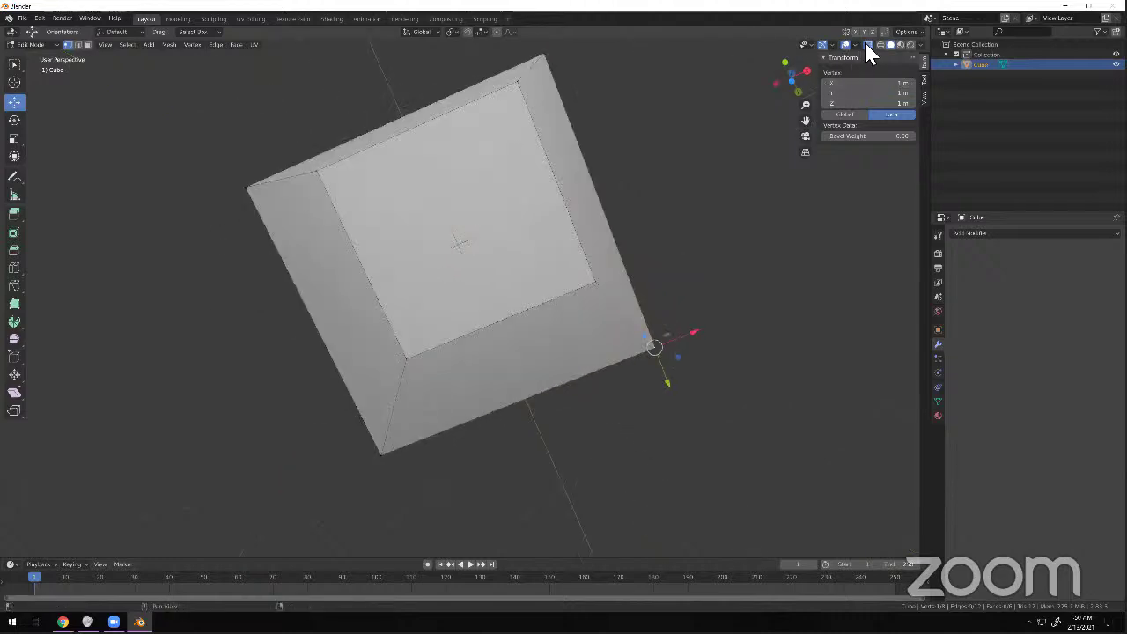
middle_drag(651, 113, 467, 283)
scroll(467, 283, down, 1)
scroll(616, 242, up, 1)
click(689, 217)
scroll(731, 172, down, 1)
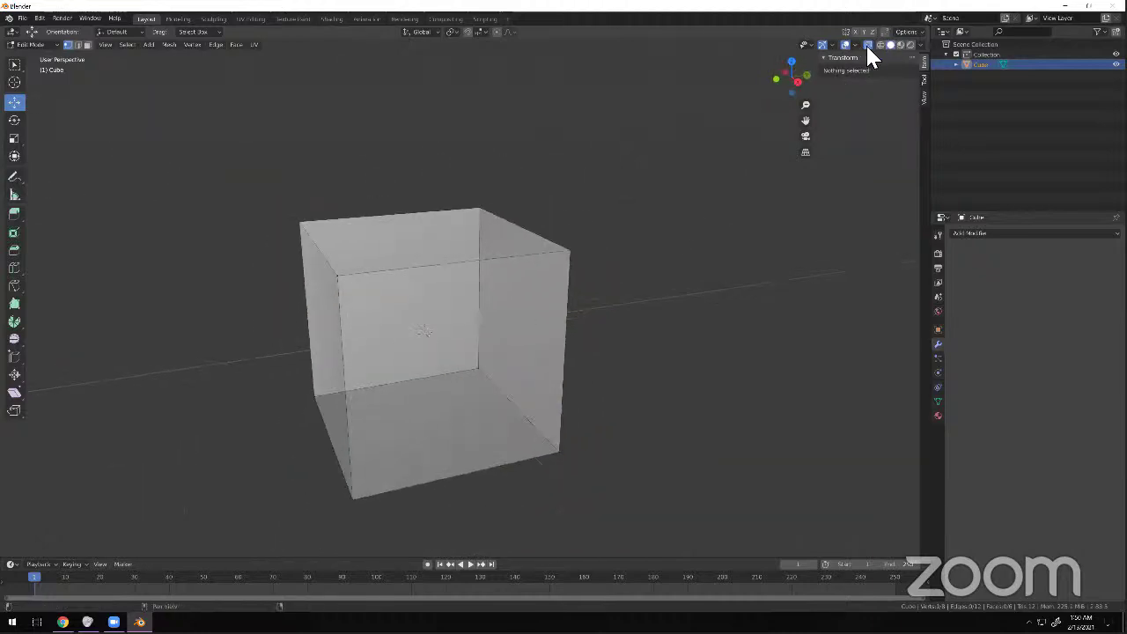
click(867, 46)
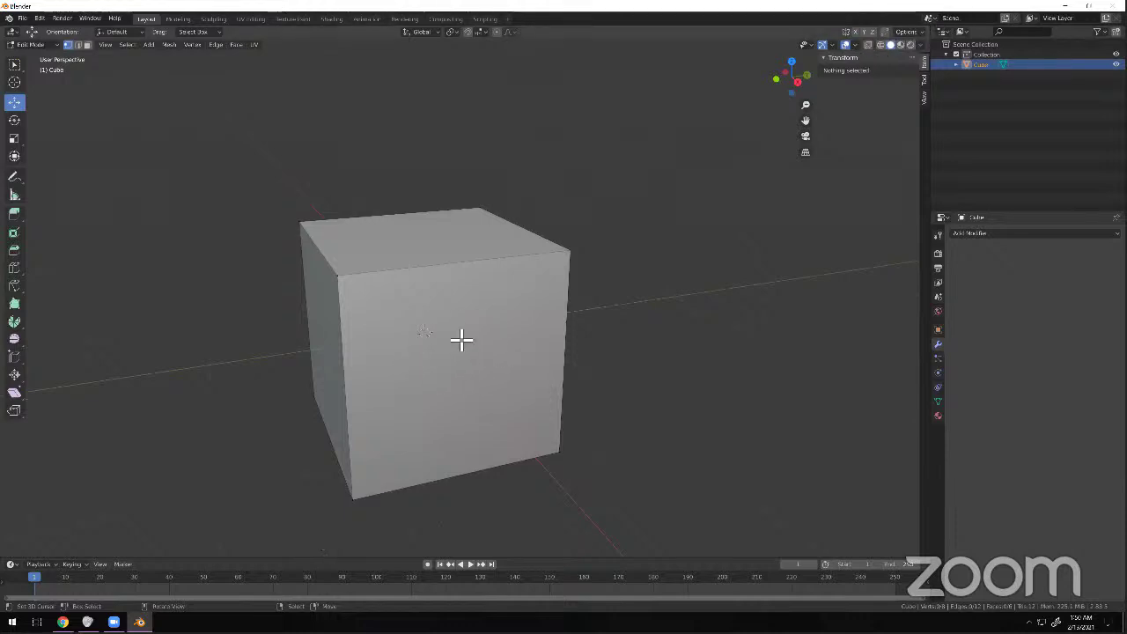
Re-enable X-ray display so that the cube's hidden vertices can be selected.
middle_drag(433, 327, 572, 255)
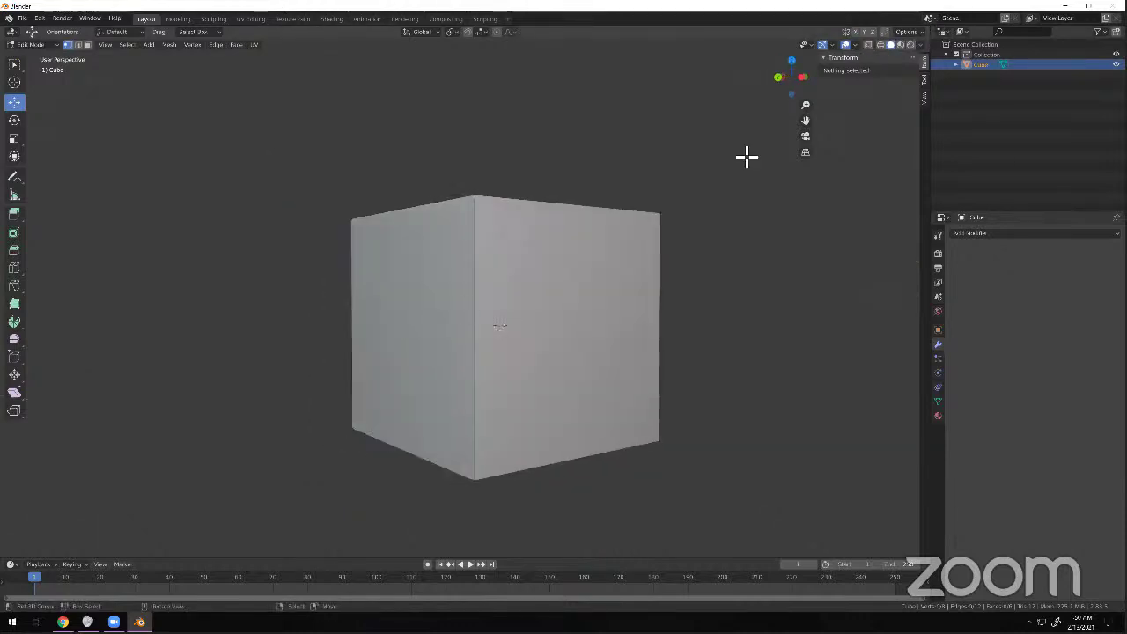
click(868, 46)
middle_drag(428, 305, 617, 292)
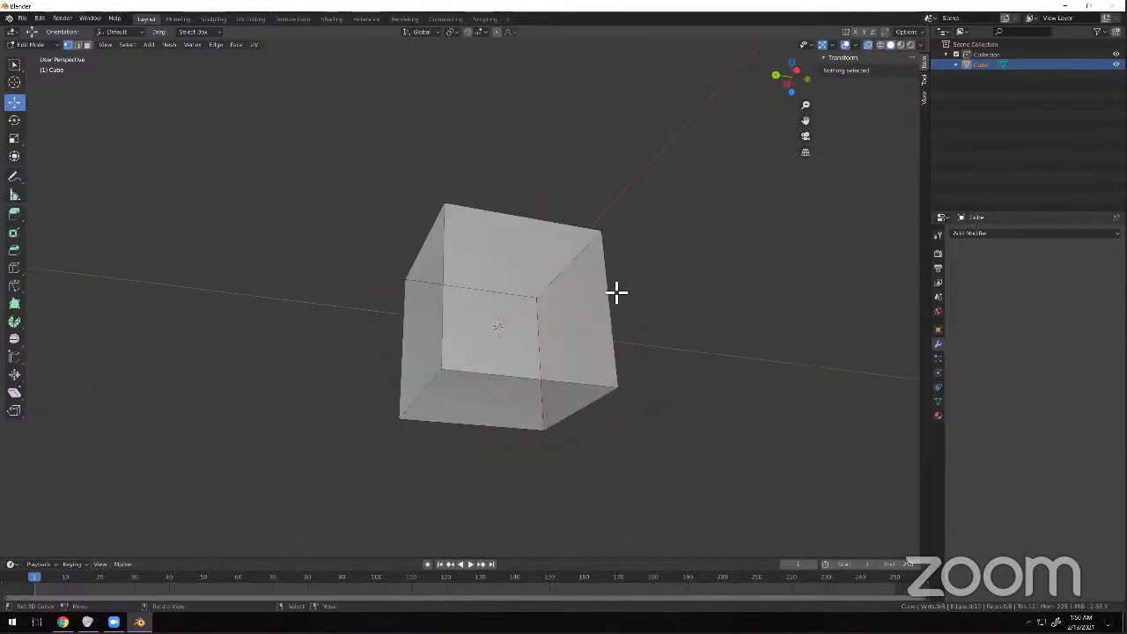
In right orthographic view, box-select all the cube's bottom vertices and move them up about 1 m along Z.
key(KP_3)
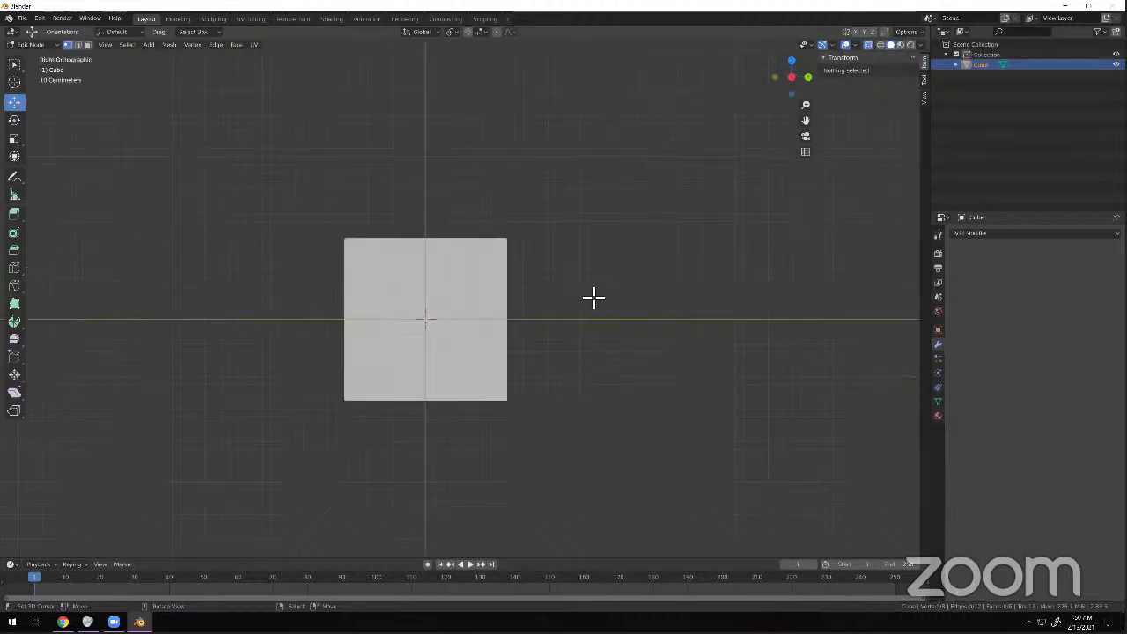
key(b)
drag(615, 306, 249, 458)
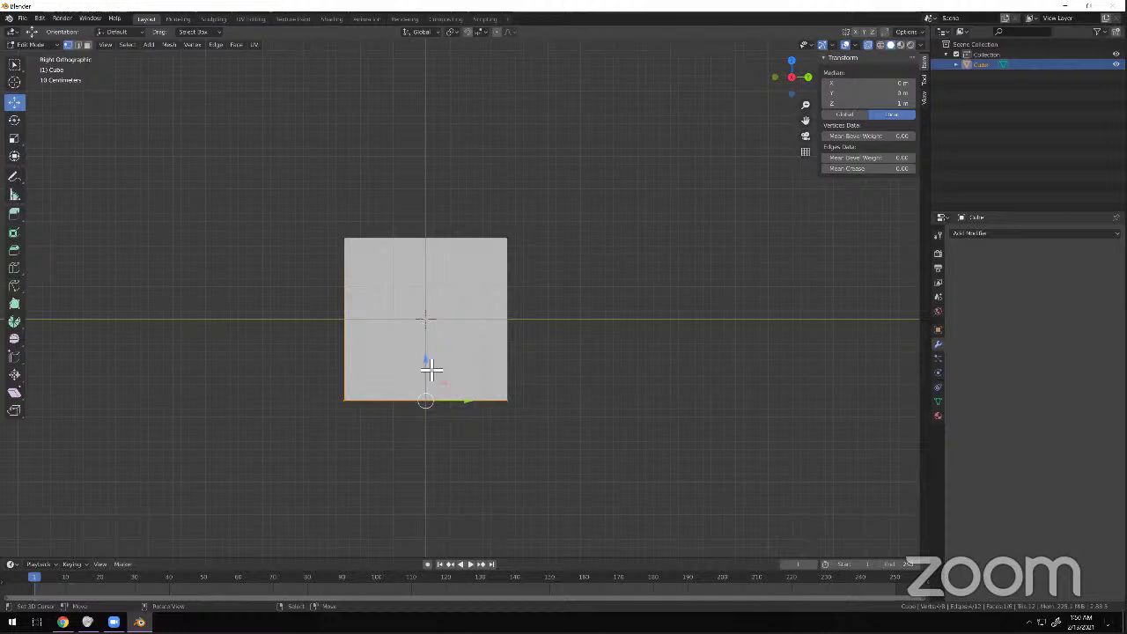
key(g)
key(z)
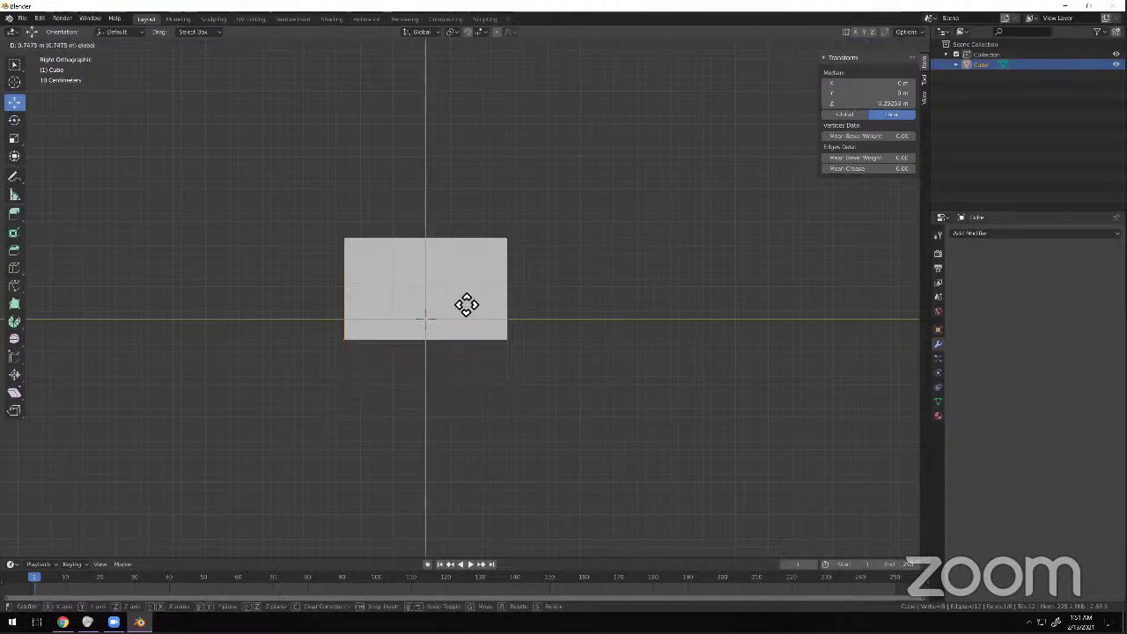
click(474, 291)
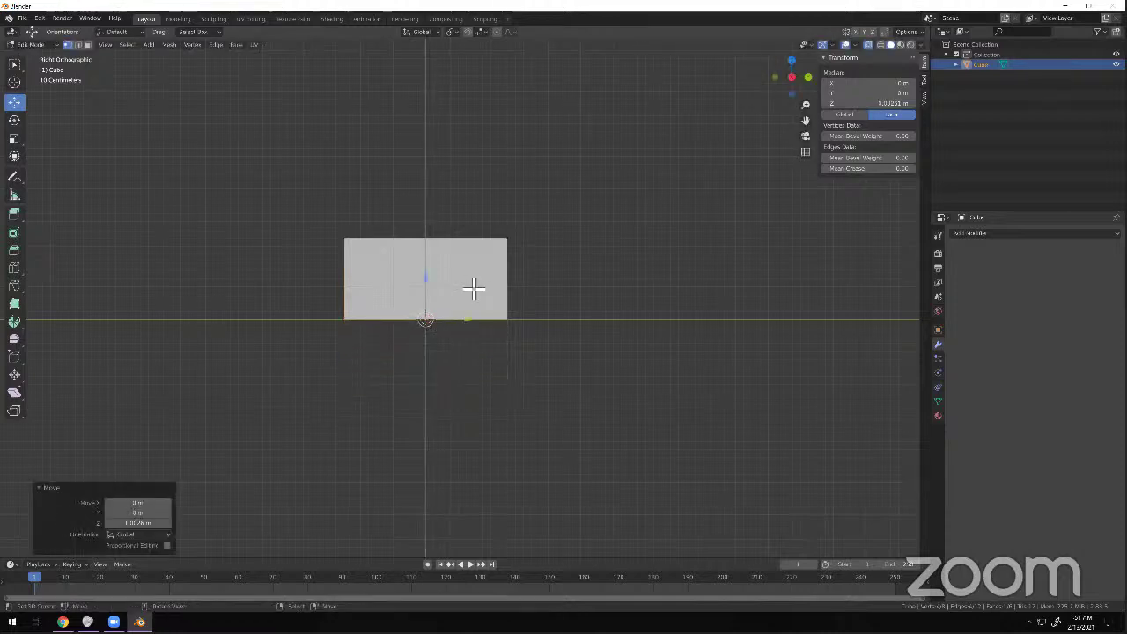
Box-select the top vertices and lower them along Z close to the bottom face to form a thin slab, then deselect.
key(alt+a)
key(b)
drag(535, 278, 313, 202)
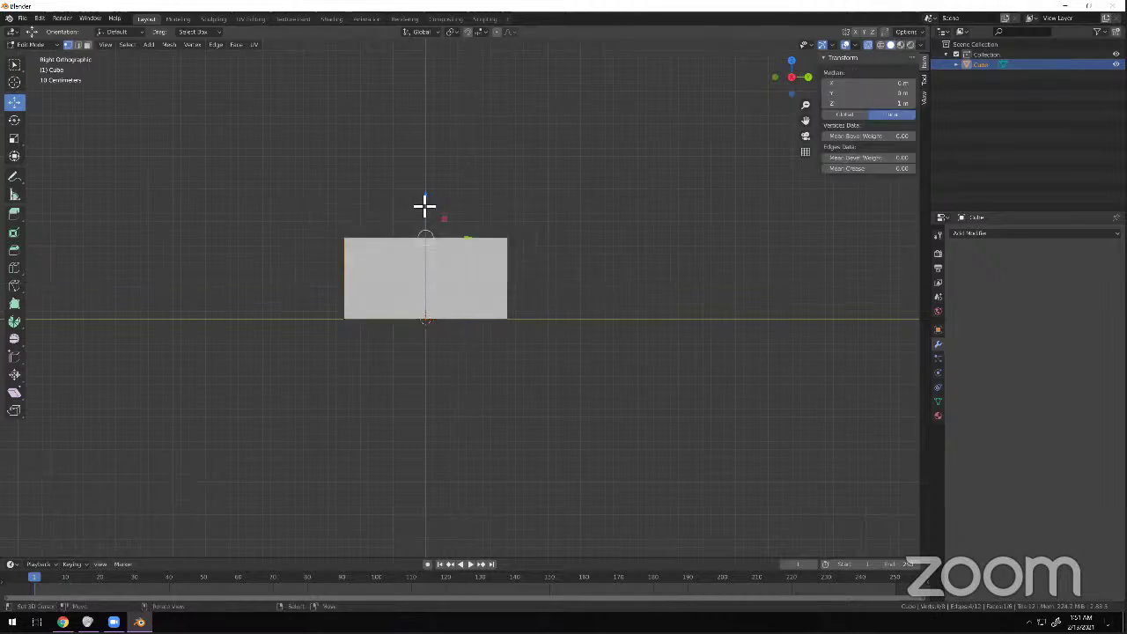
key(g)
key(z)
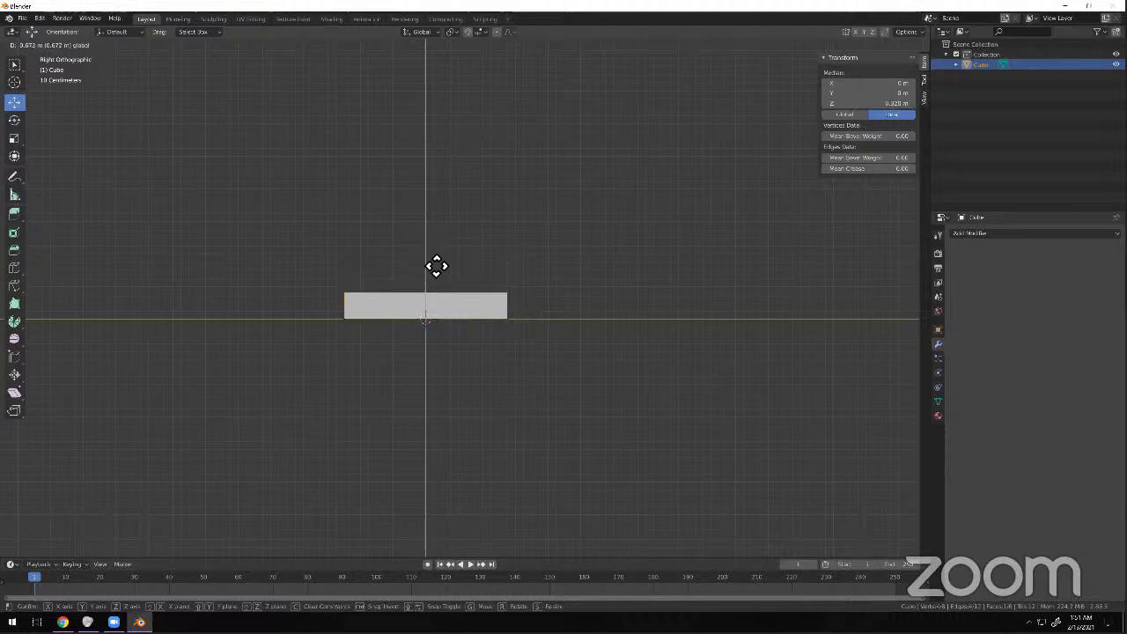
click(437, 271)
click(435, 271)
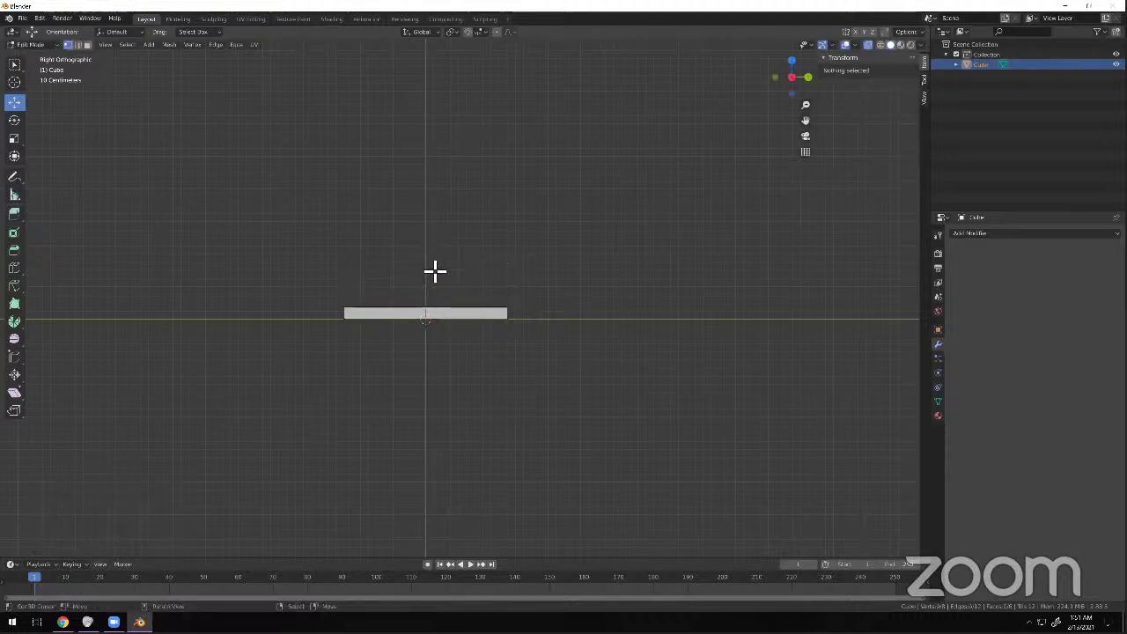
Examine the thin slab in perspective and in top, right and front orthographic views.
mouse_move(378, 297)
middle_down()
mouse_move(400, 315)
mouse_move(444, 315)
mouse_move(398, 307)
middle_up()
scroll(444, 316, up, 4)
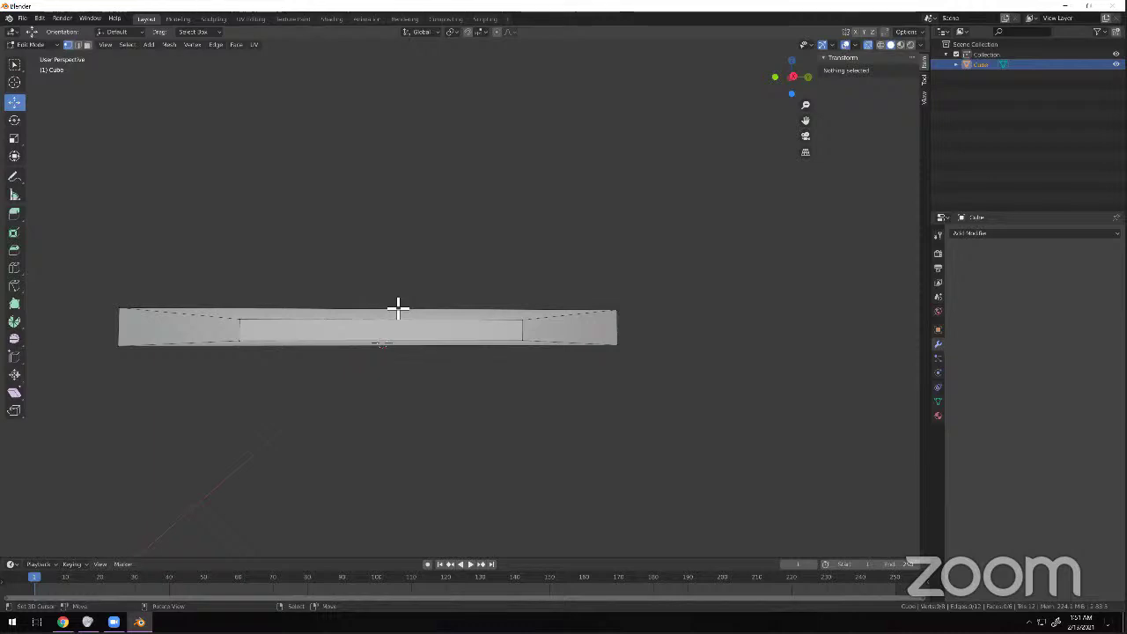
key(KP_7)
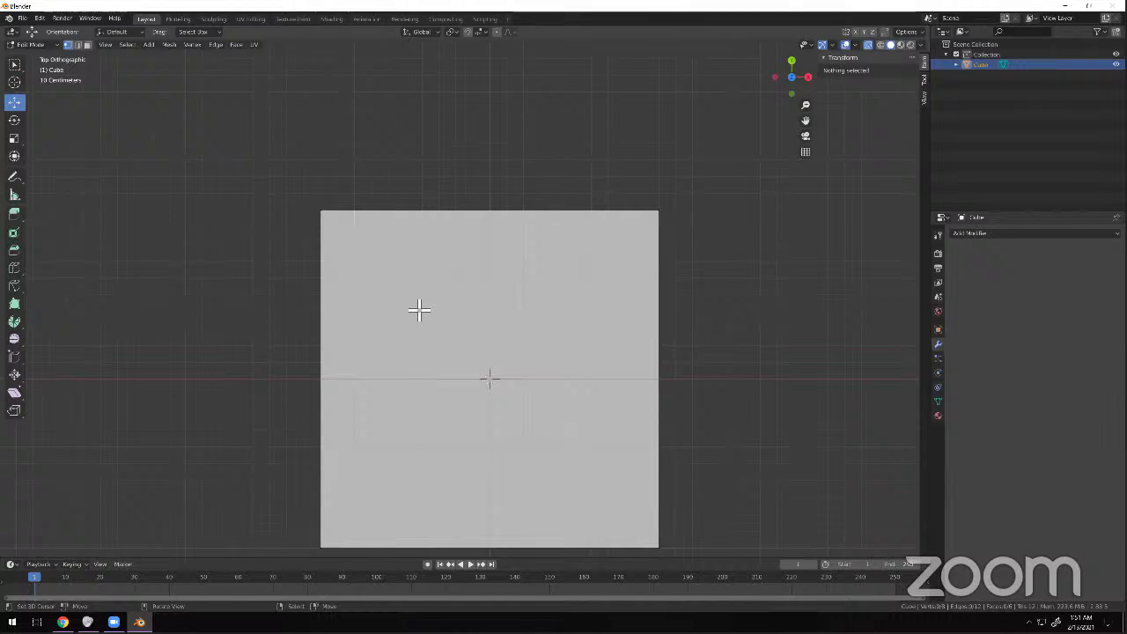
scroll(493, 361, down, 5)
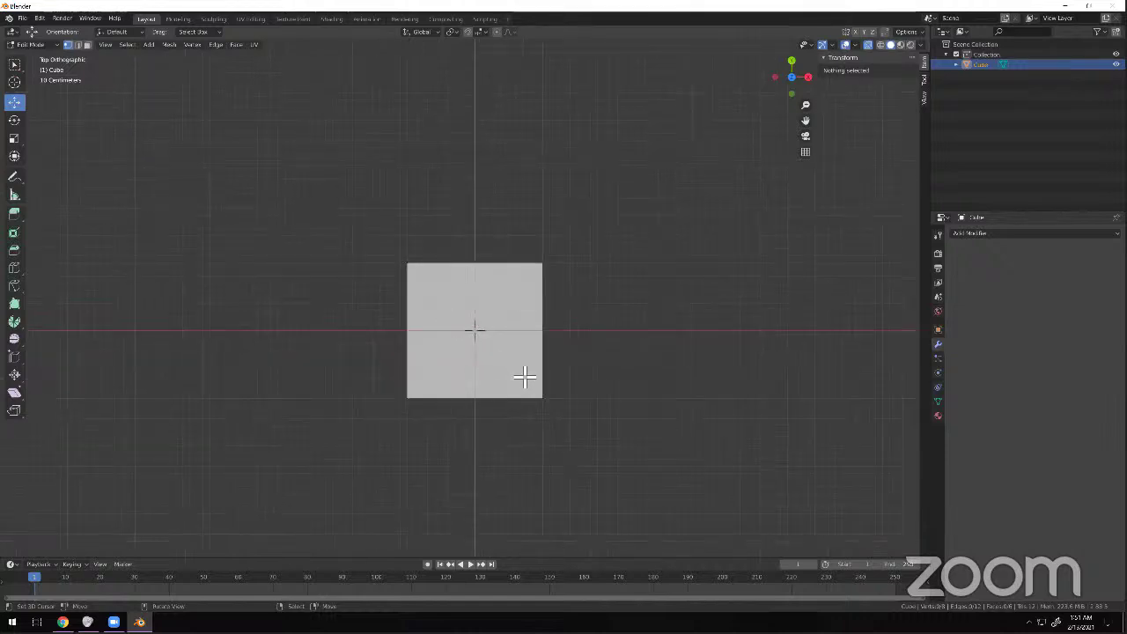
shift+middle_drag(525, 377, 506, 367)
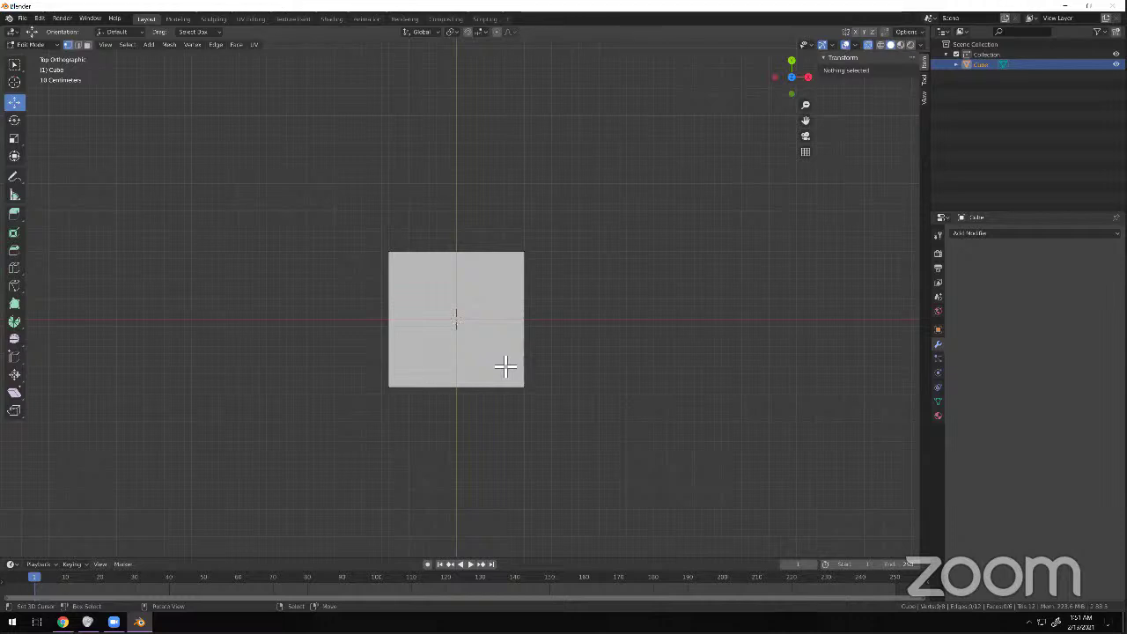
key(KP_3)
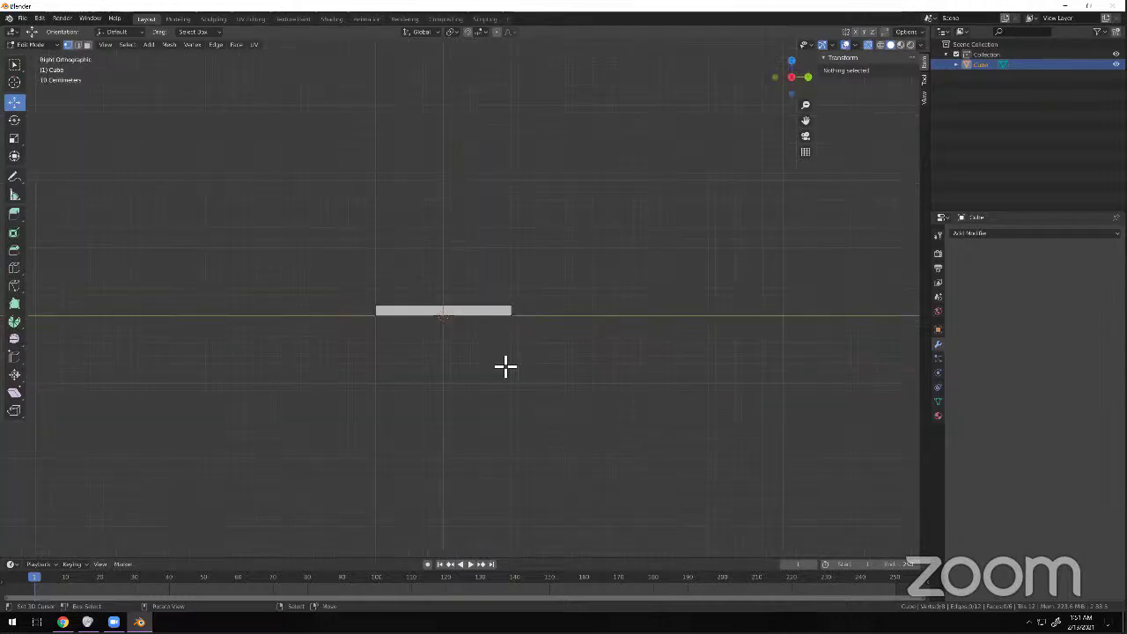
key(KP_1)
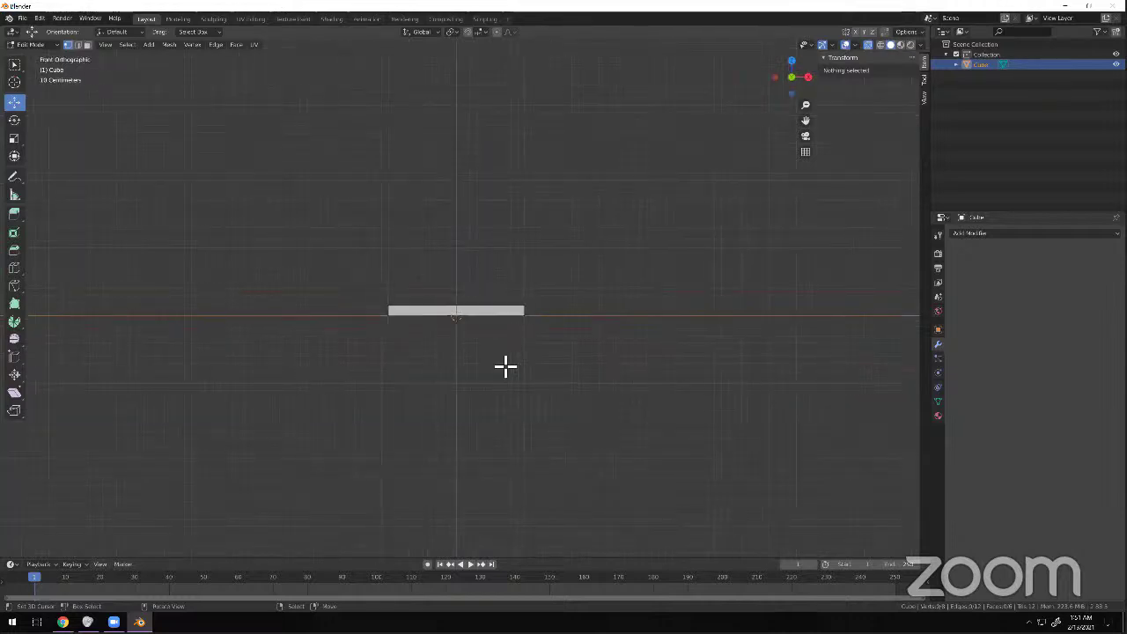
Look up the viewing options, and view the slab from the top and from the right.
click(105, 45)
mouse_move(164, 161)
key(KP_7)
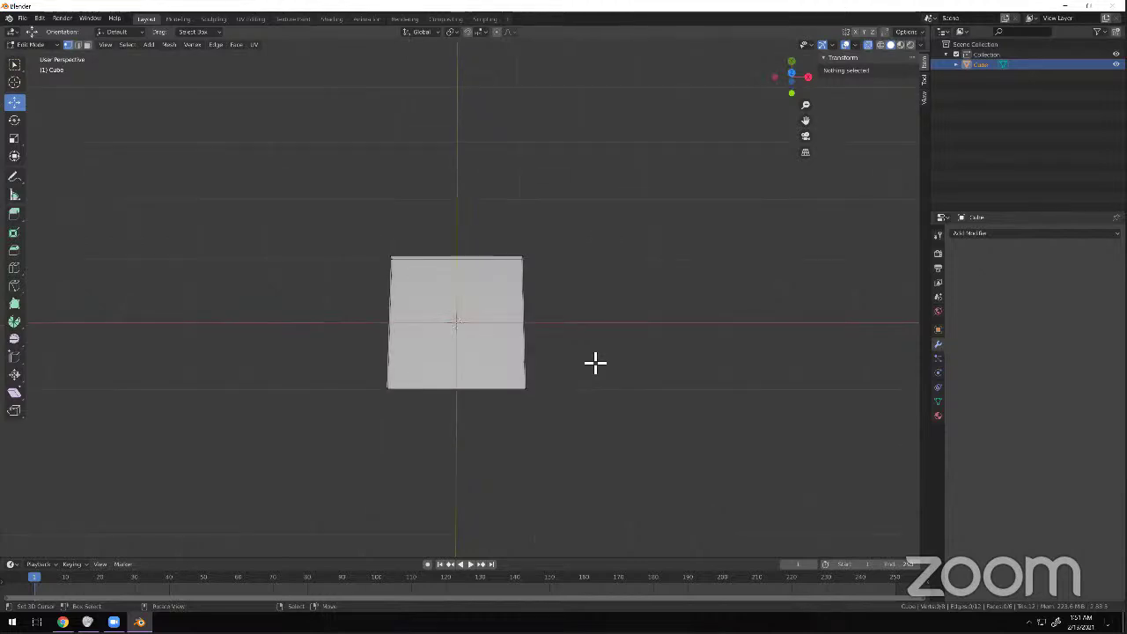
key(KP_3)
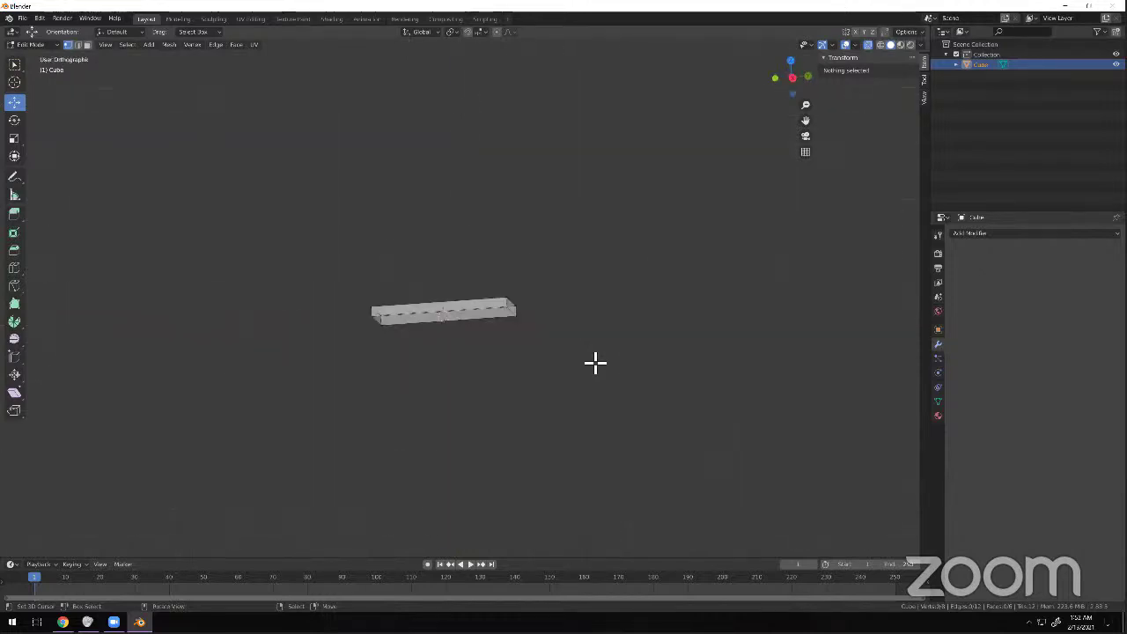
In right orthographic view, select the whole slab and duplicate it, placing the copy about 1.67 m along Y.
key(a)
key(alt+a)
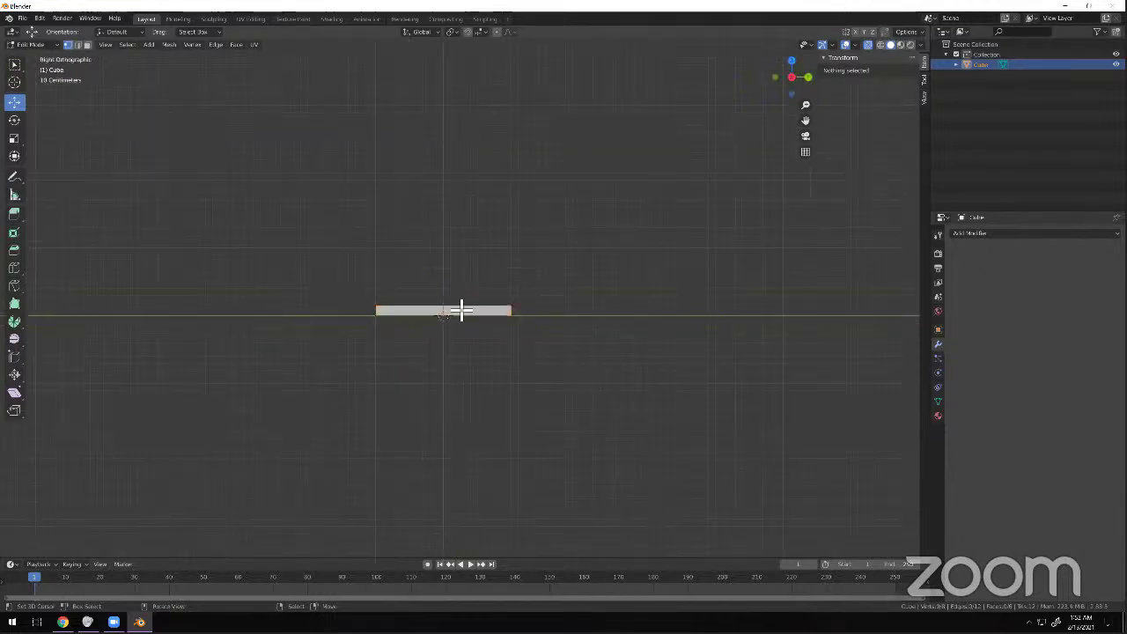
scroll(474, 322, down, 3)
middle_drag(475, 325, 478, 328)
scroll(478, 327, up, 5)
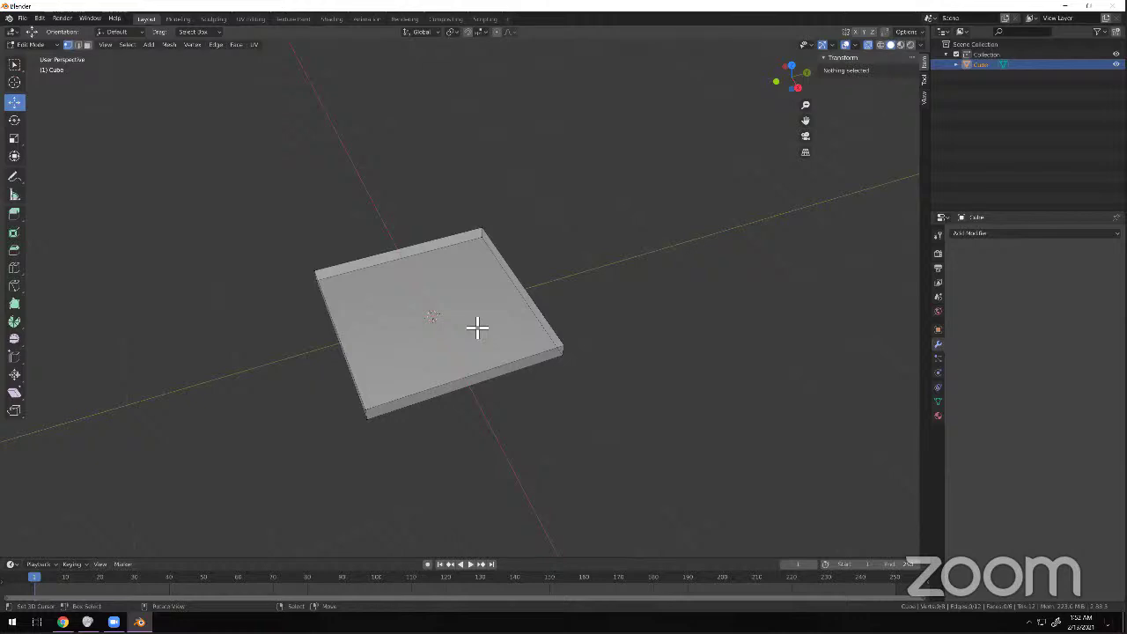
key(KP_3)
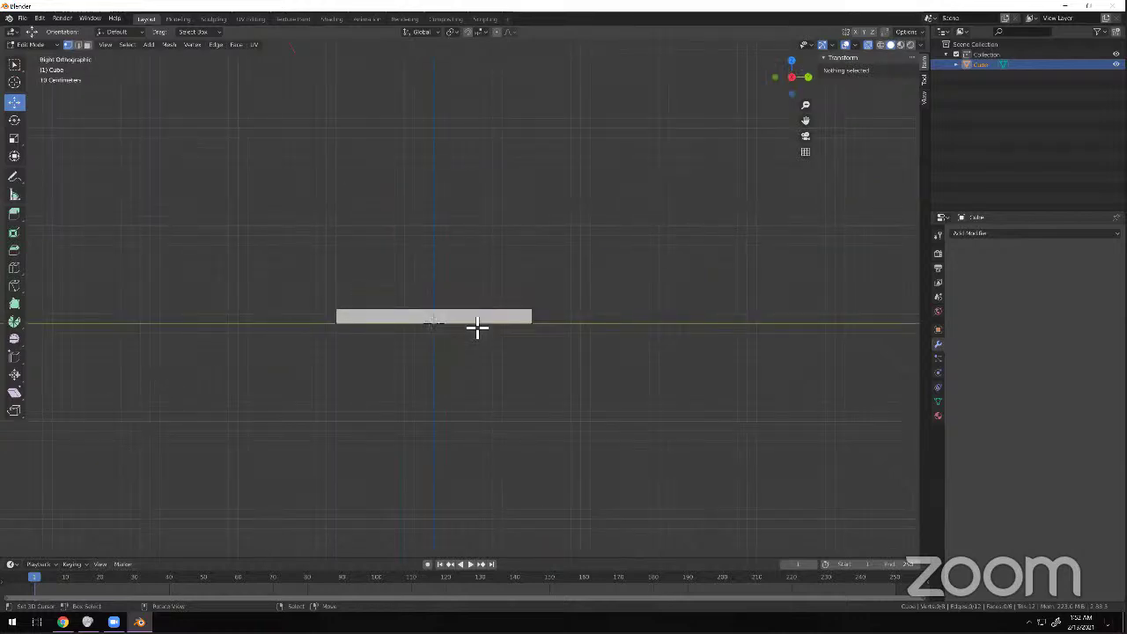
key(a)
key(shift)
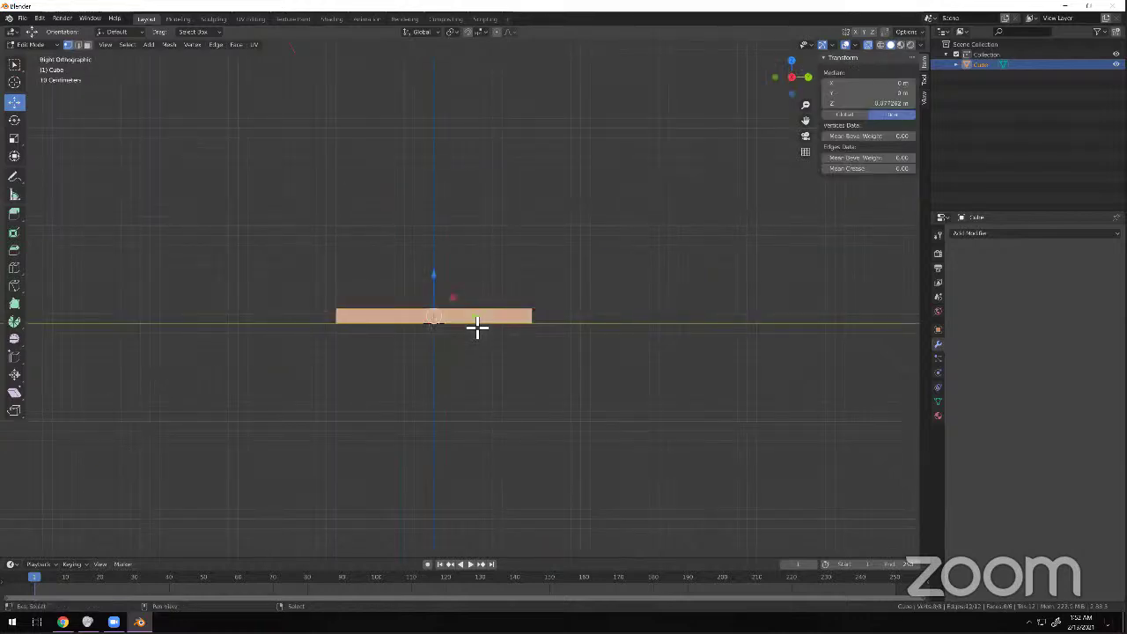
key(shift+d)
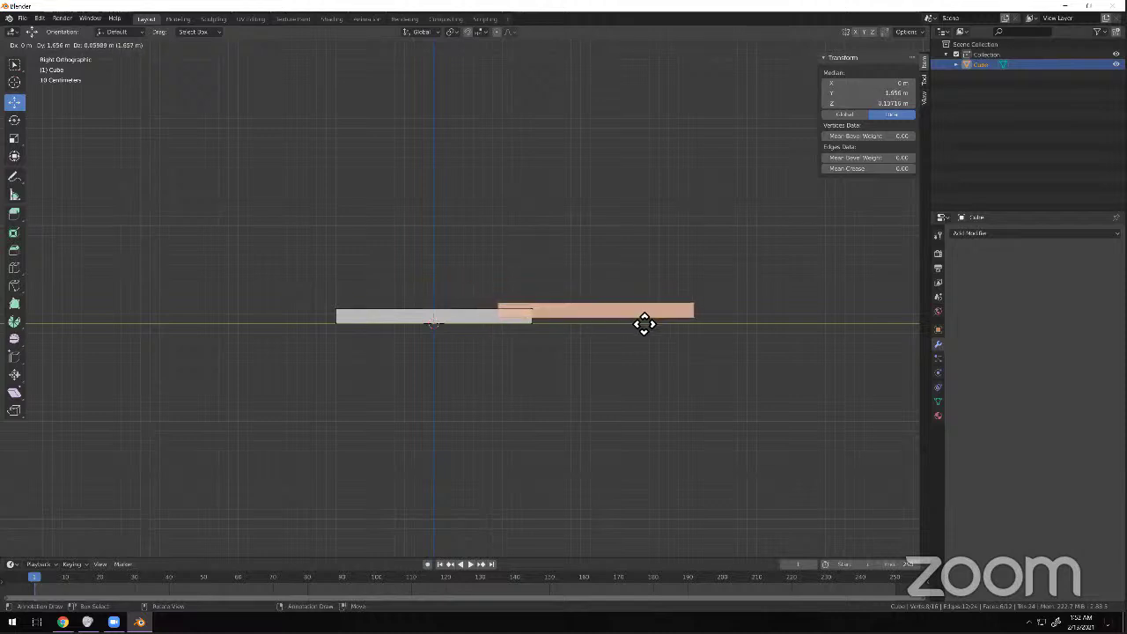
click(640, 328)
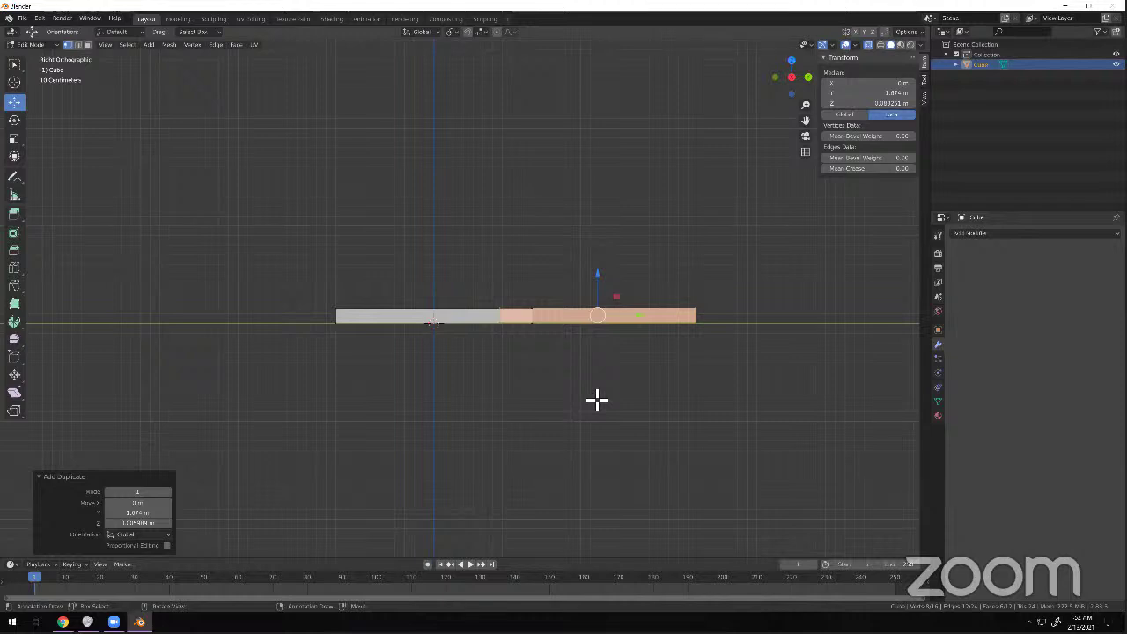
Try to rotate the copied slab upright about X, check its upper end up close, and undo the rotation.
click(19, 123)
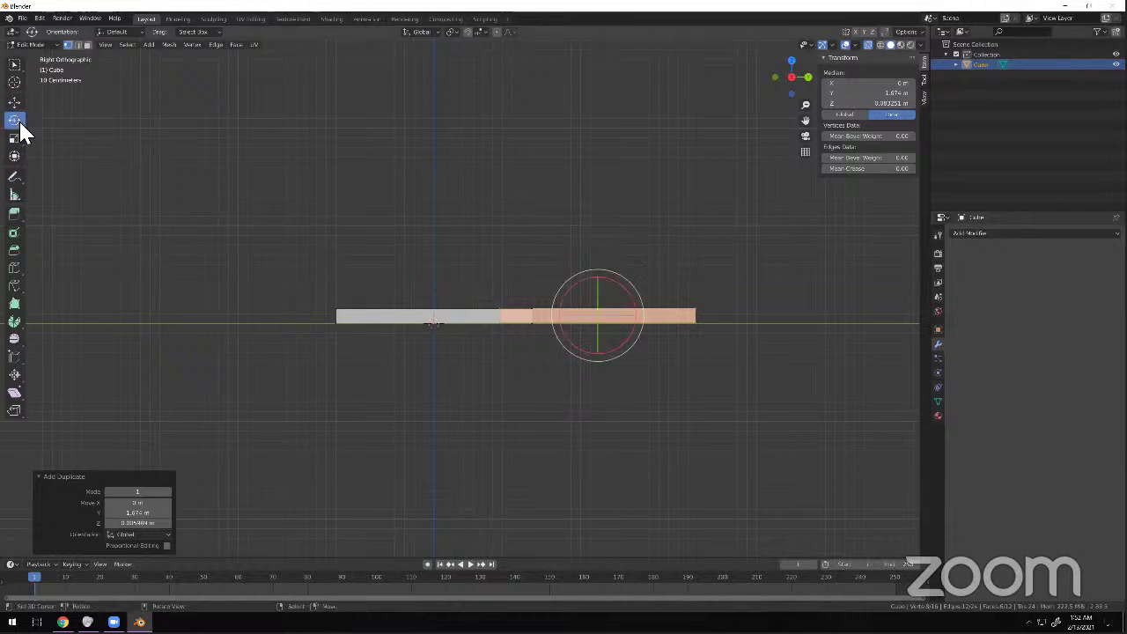
click(14, 106)
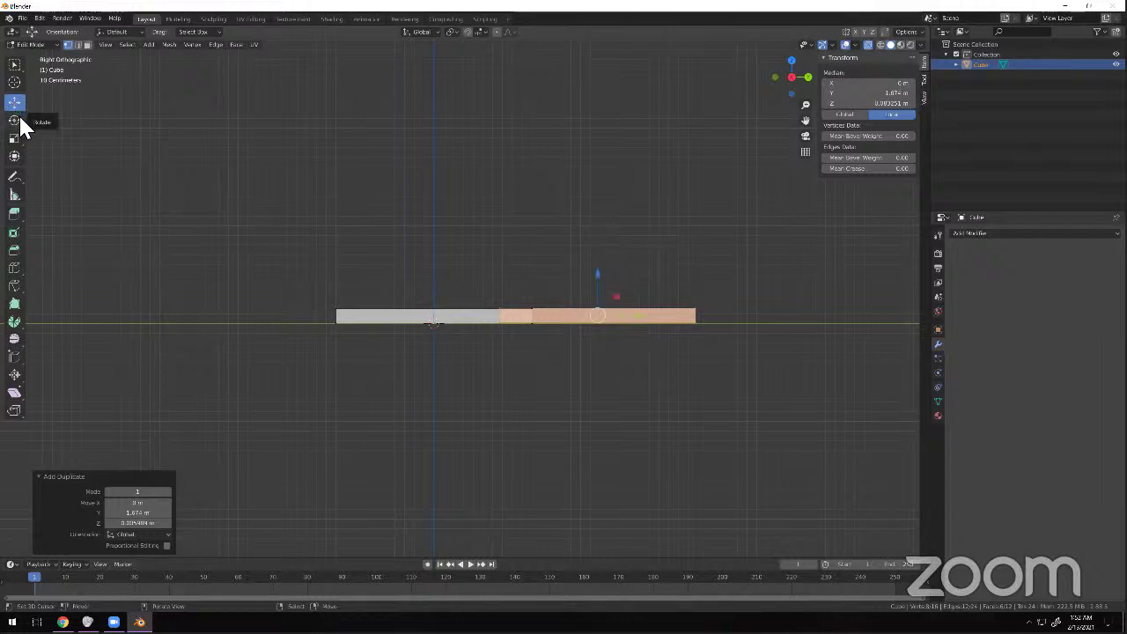
click(15, 121)
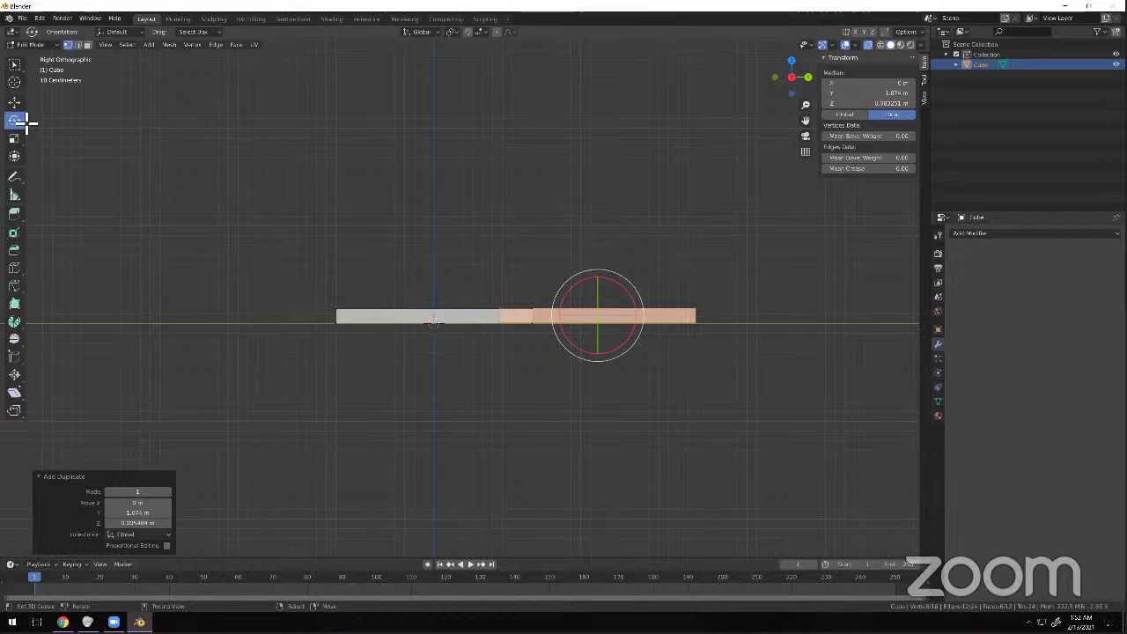
drag(576, 275, 744, 197)
scroll(709, 191, up, 5)
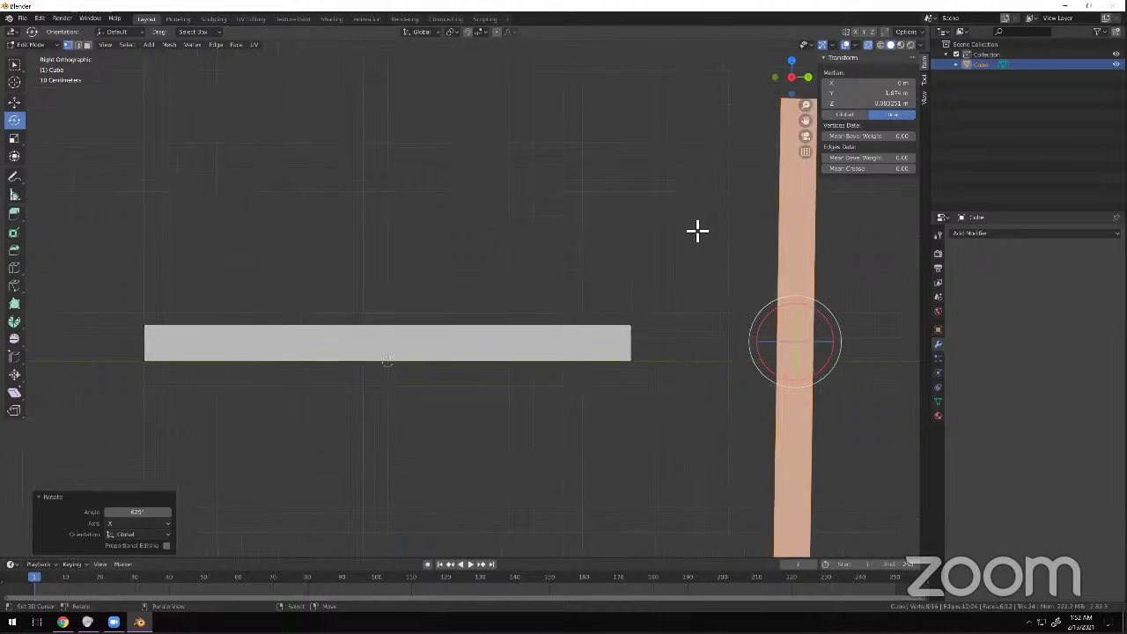
shift+middle_drag(646, 267, 458, 395)
scroll(592, 218, up, 5)
shift+middle_drag(658, 217, 470, 335)
scroll(661, 216, up, 2)
scroll(528, 295, up, 4)
scroll(518, 282, up, 4)
shift+middle_drag(531, 235, 378, 271)
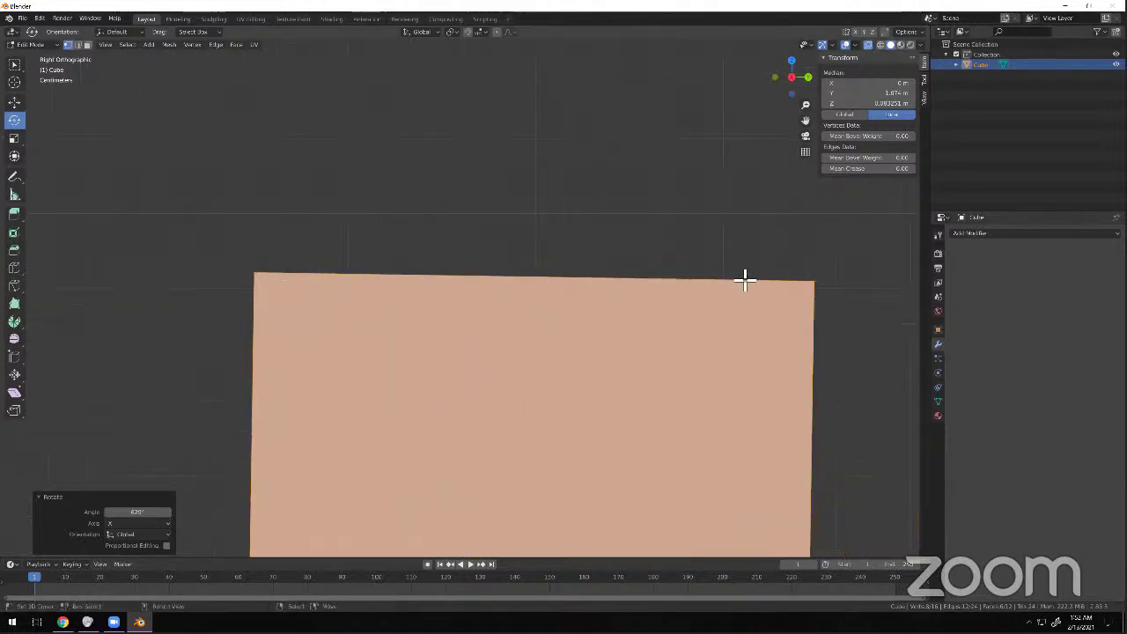
scroll(710, 295, down, 9)
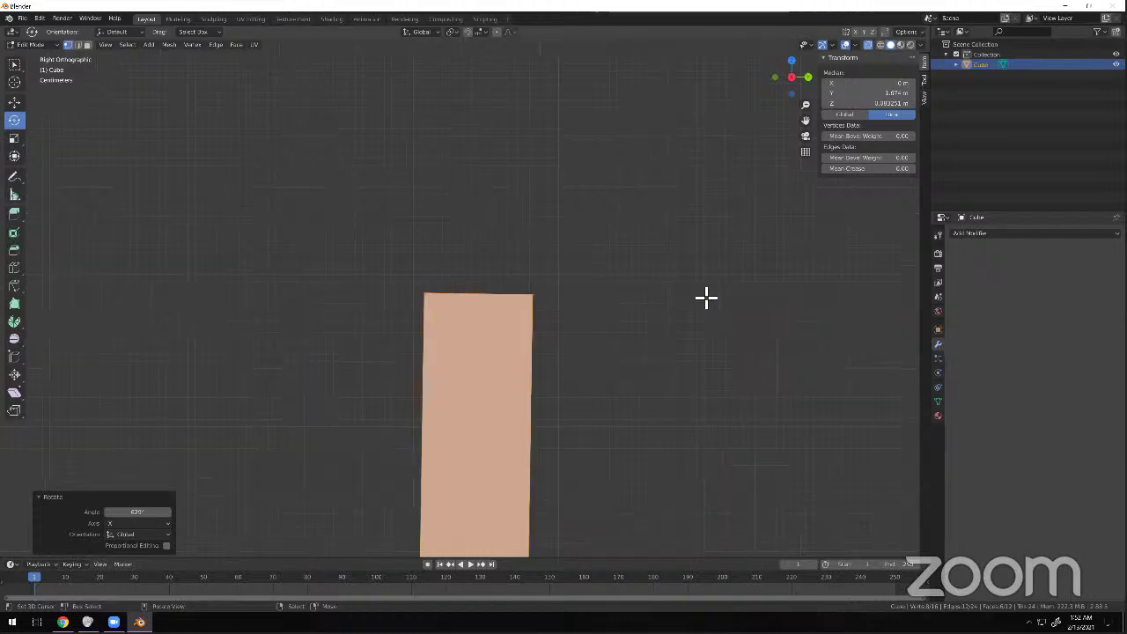
key(ctrl+z)
In right orthographic view, rotate the copied slab -270° about X so it stands upright.
key(KP_7)
key(KP_3)
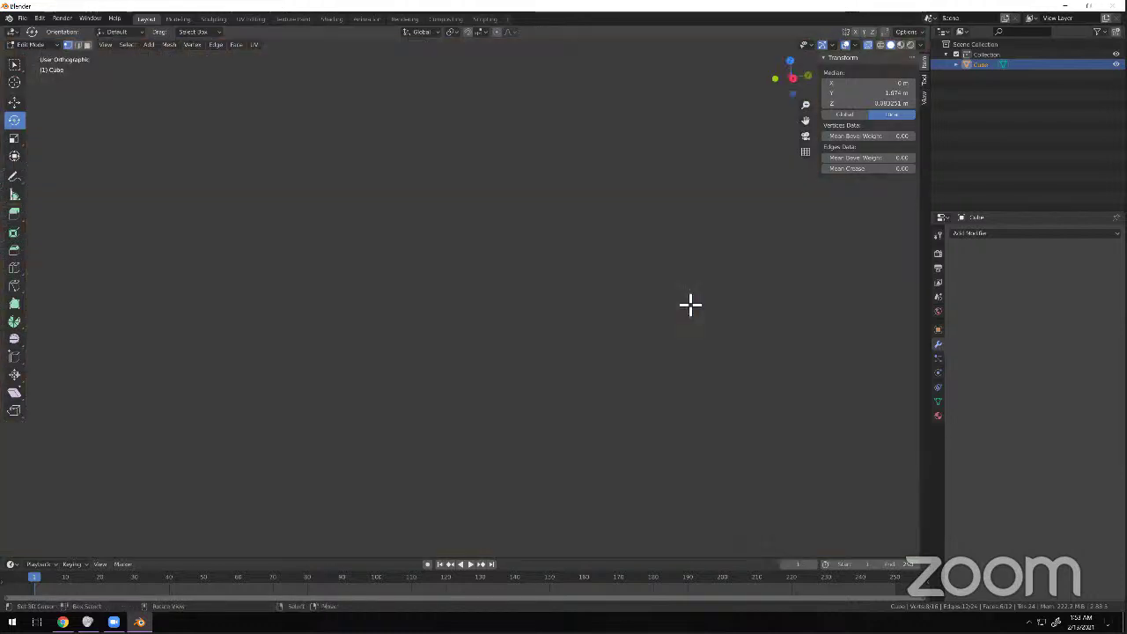
scroll(619, 324, down, 7)
scroll(564, 426, up, 3)
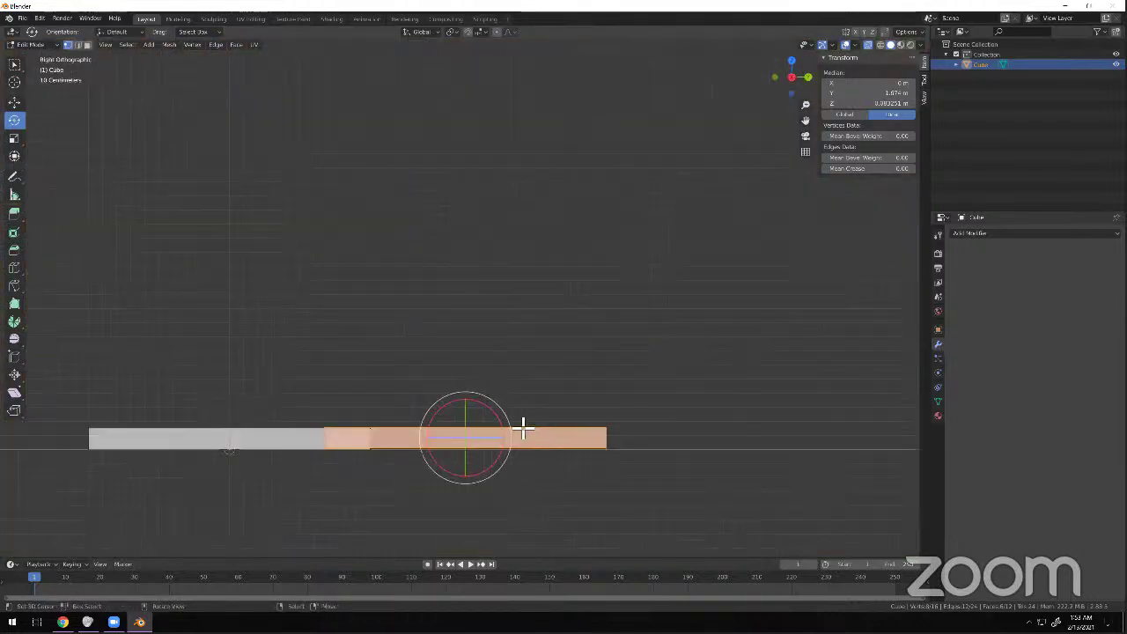
drag(494, 410, 395, 345)
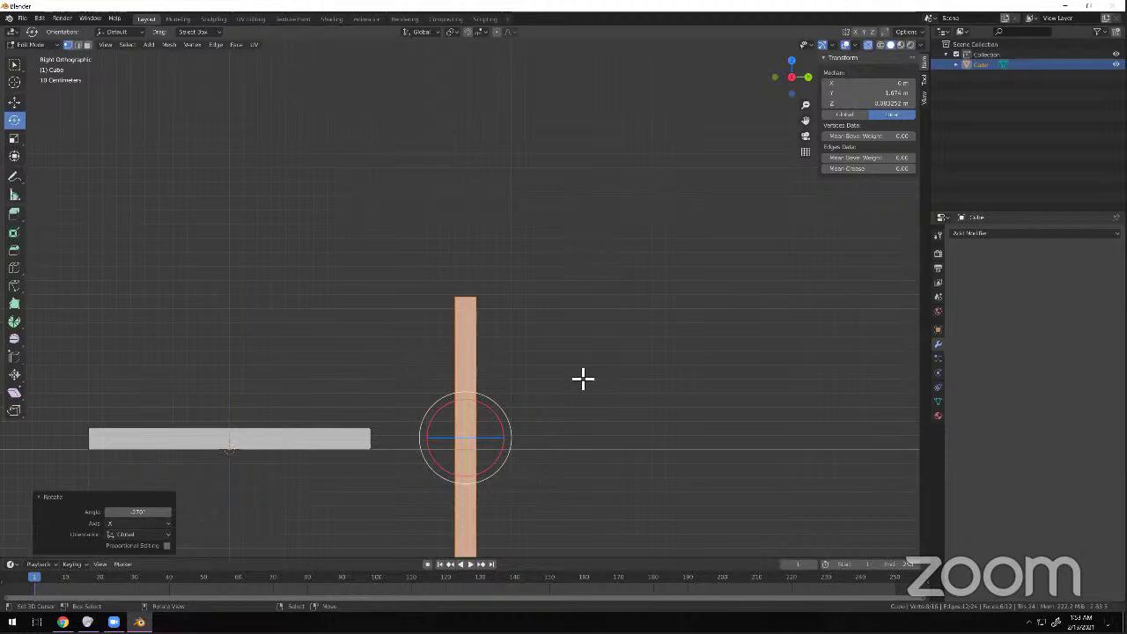
Move the upright slab about -0.77 m in Y and 1.03 m up onto the seat's back edge, and check it in perspective.
key(g)
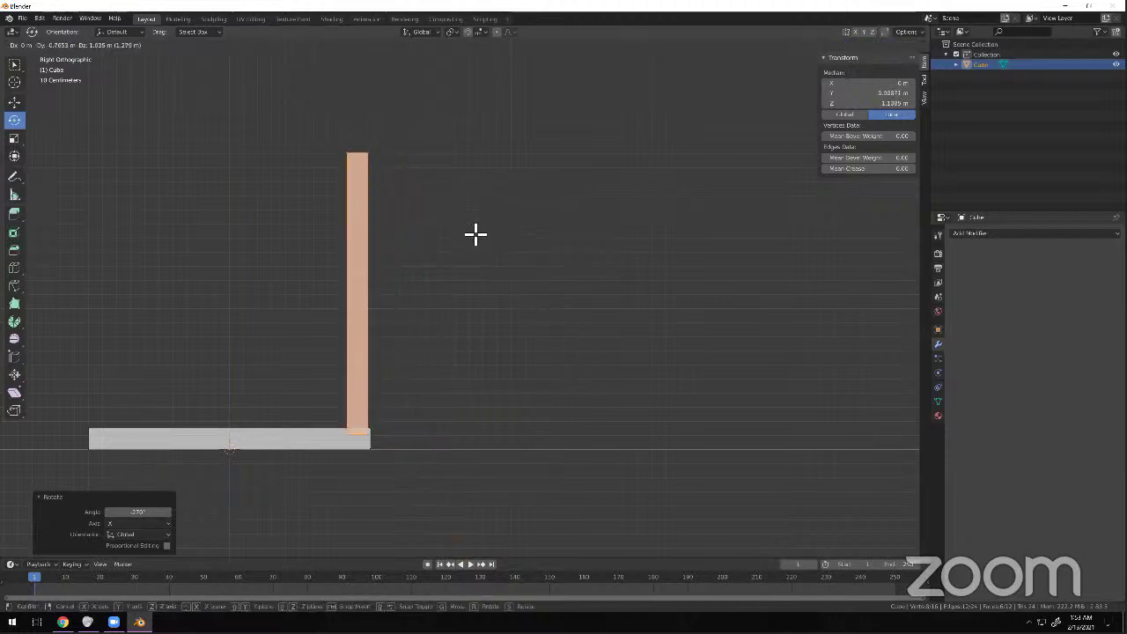
click(475, 234)
click(379, 294)
middle_drag(344, 327, 439, 340)
scroll(438, 330, down, 5)
scroll(439, 341, up, 3)
scroll(463, 344, down, 4)
click(530, 418)
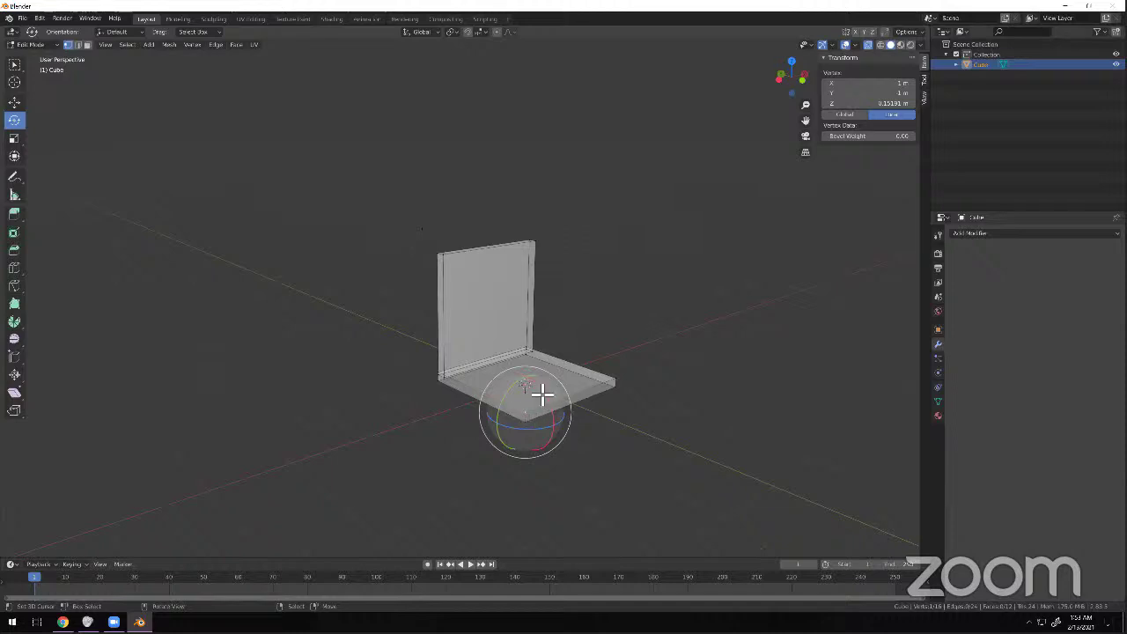
Add a new 2 m cube to the mesh and scale it to about 0.074 in top view.
click(549, 378)
key(shift+a)
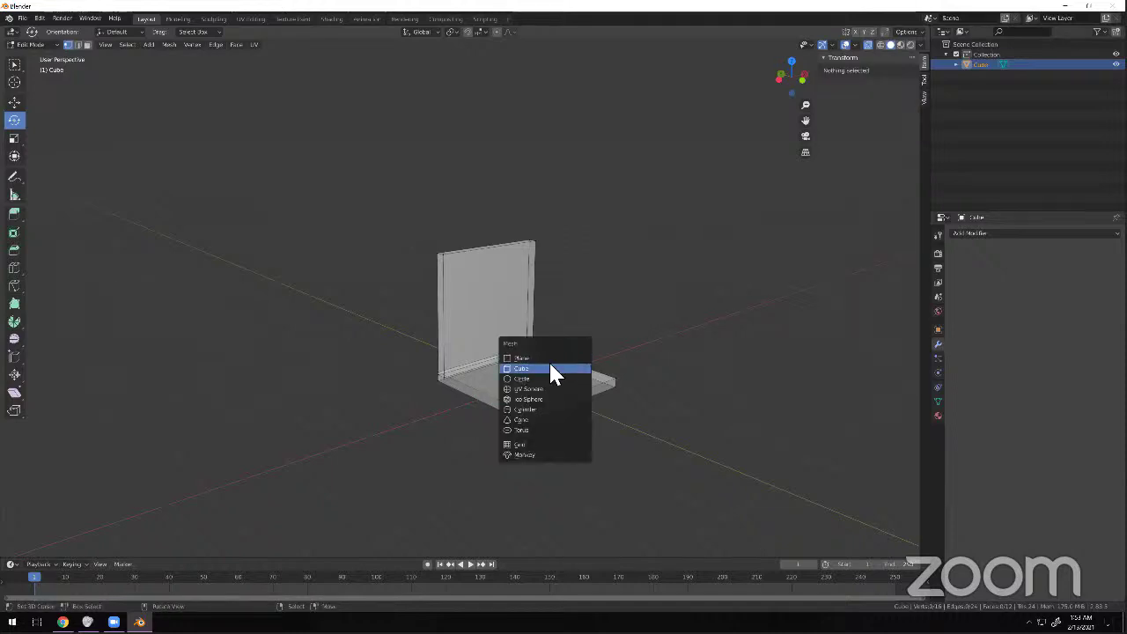
click(551, 367)
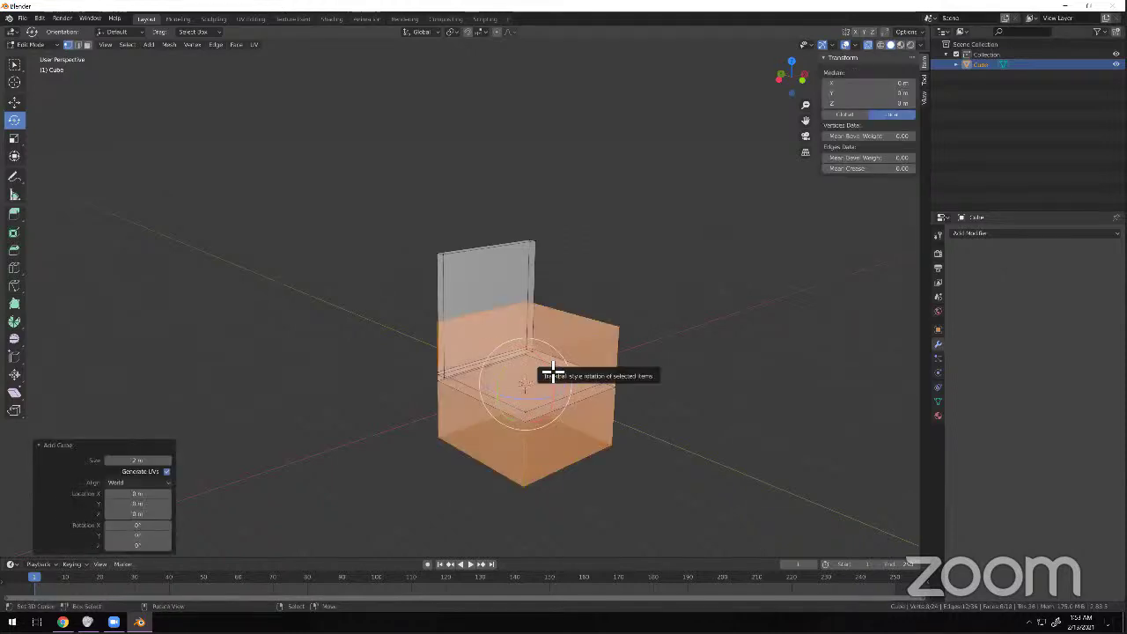
key(KP_7)
key(s)
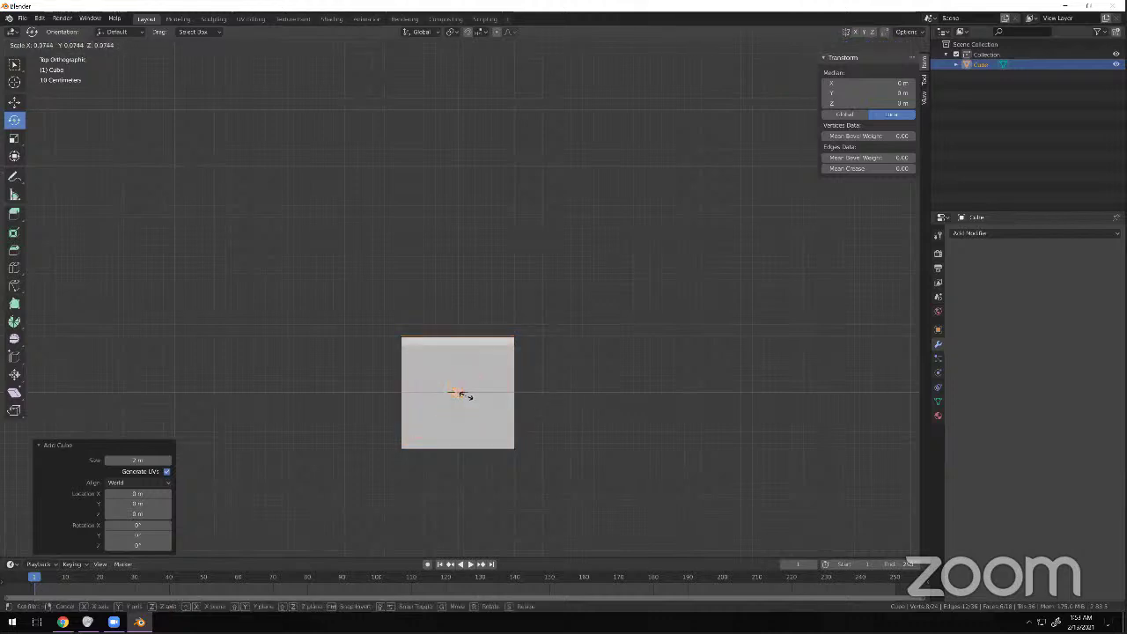
click(469, 402)
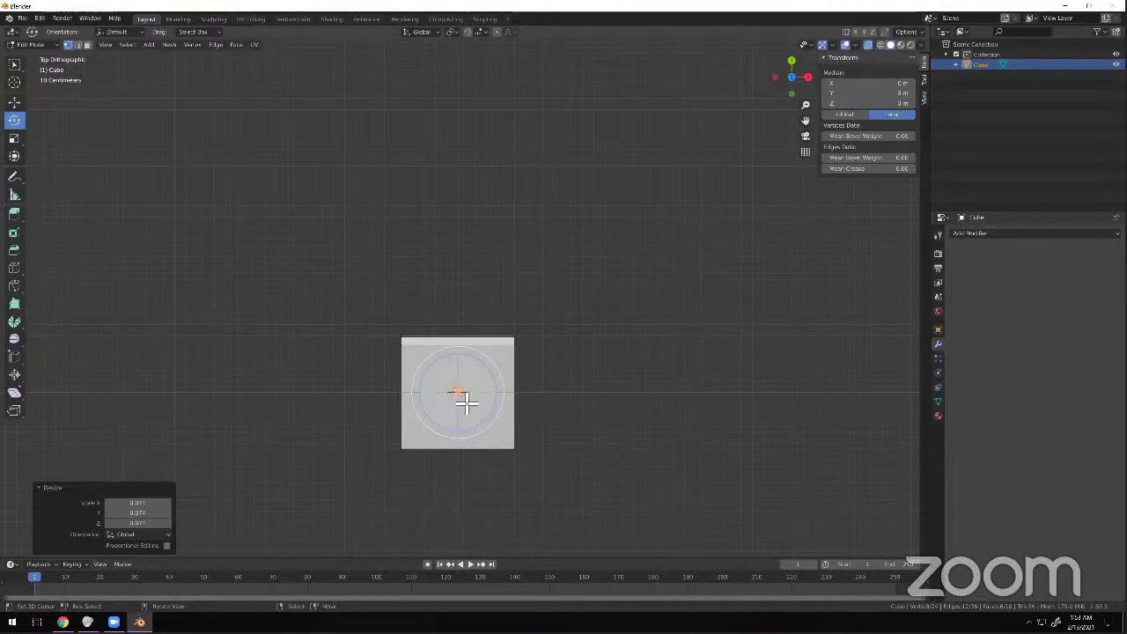
key(KP_3)
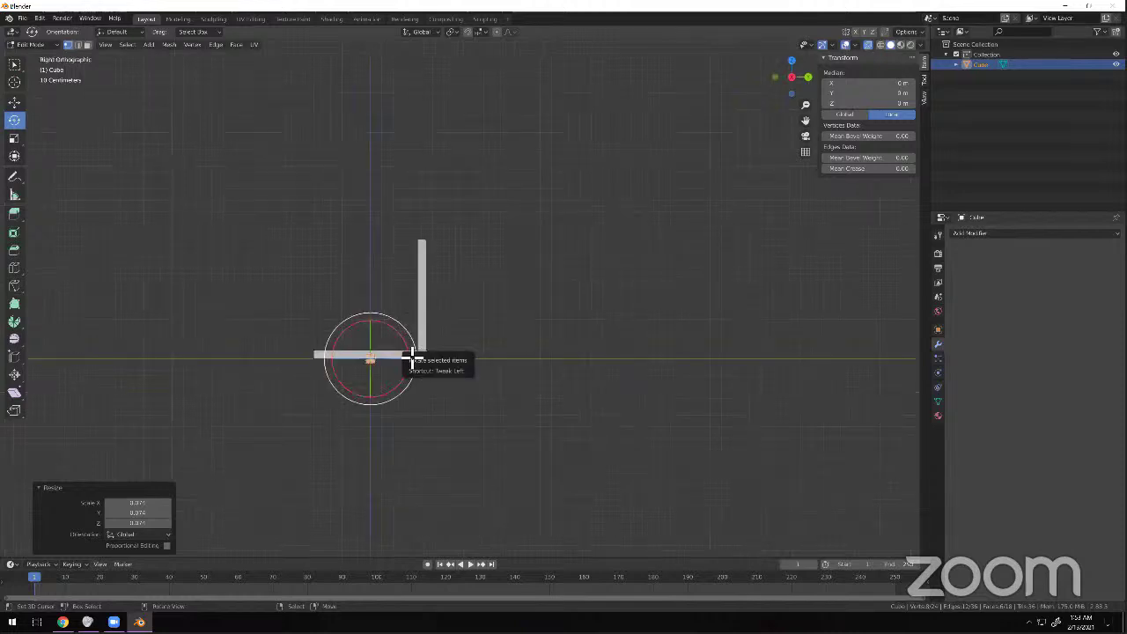
scroll(407, 369, up, 5)
shift+middle_drag(667, 248, 930, 121)
drag(470, 349, 517, 317)
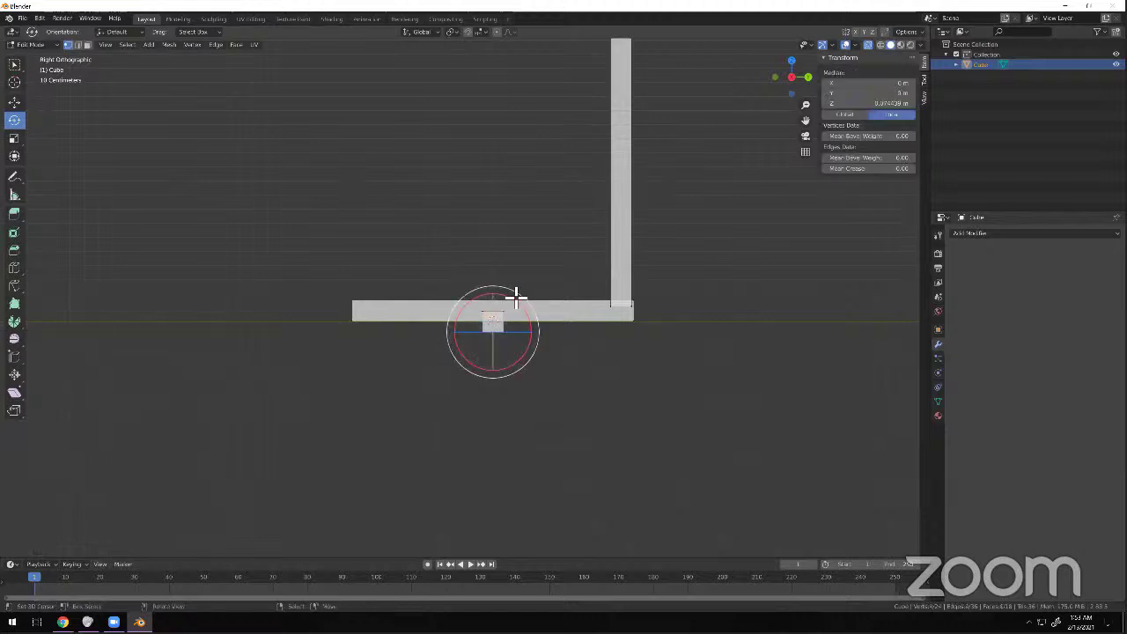
key(e)
key(Escape)
Select the whole small cube and scale it along Z, about 14 times and again by about 1.16, to form a tall leg.
click(540, 337)
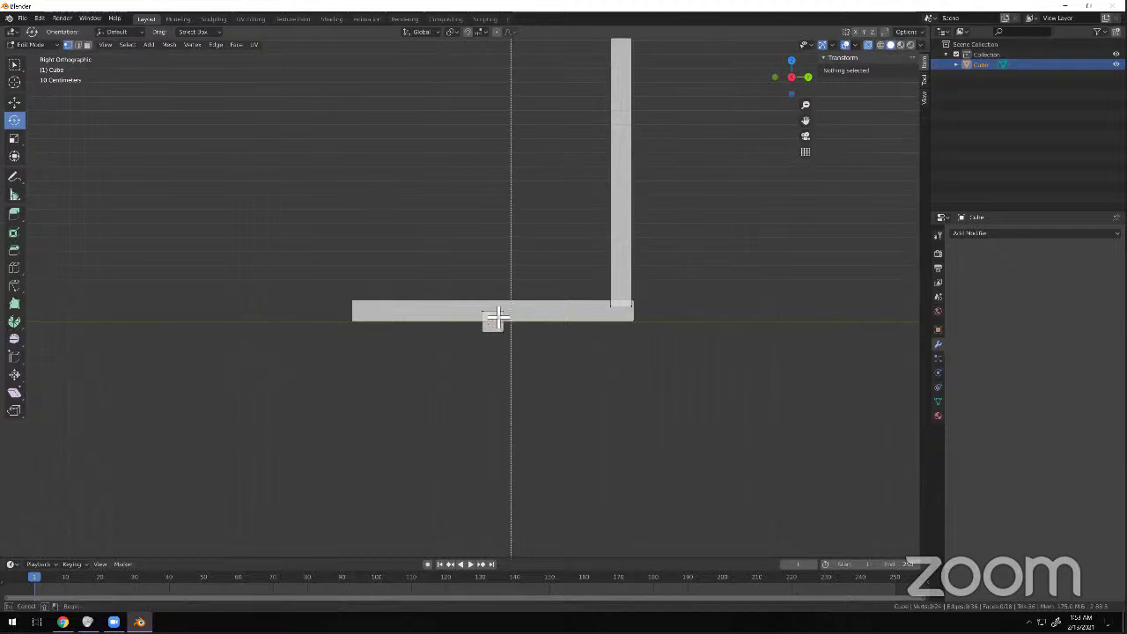
click(501, 336)
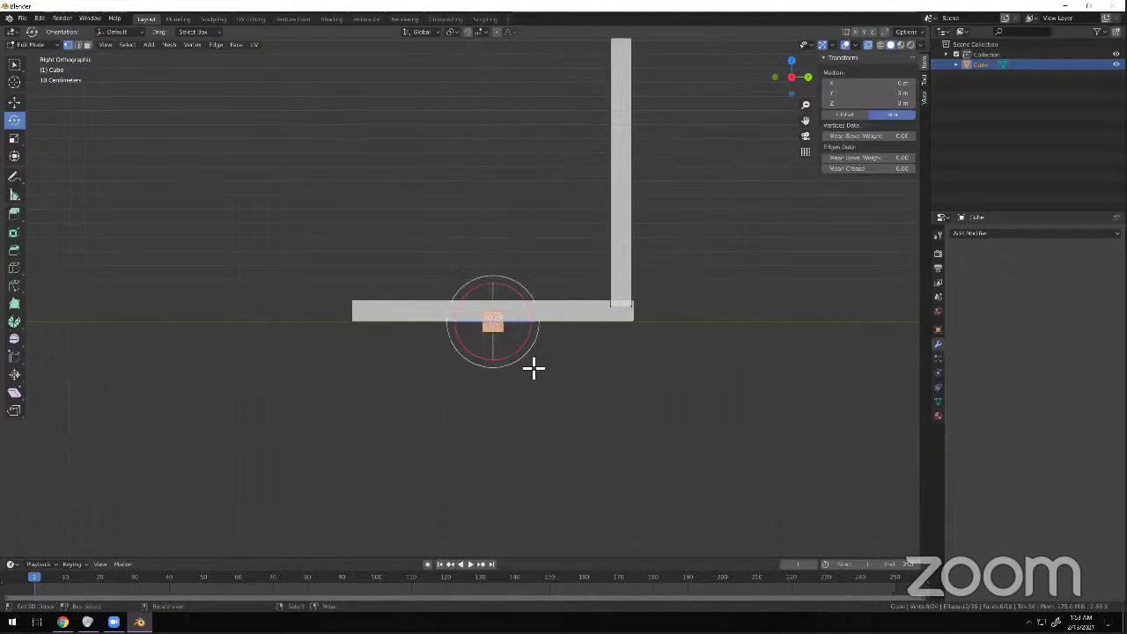
click(15, 139)
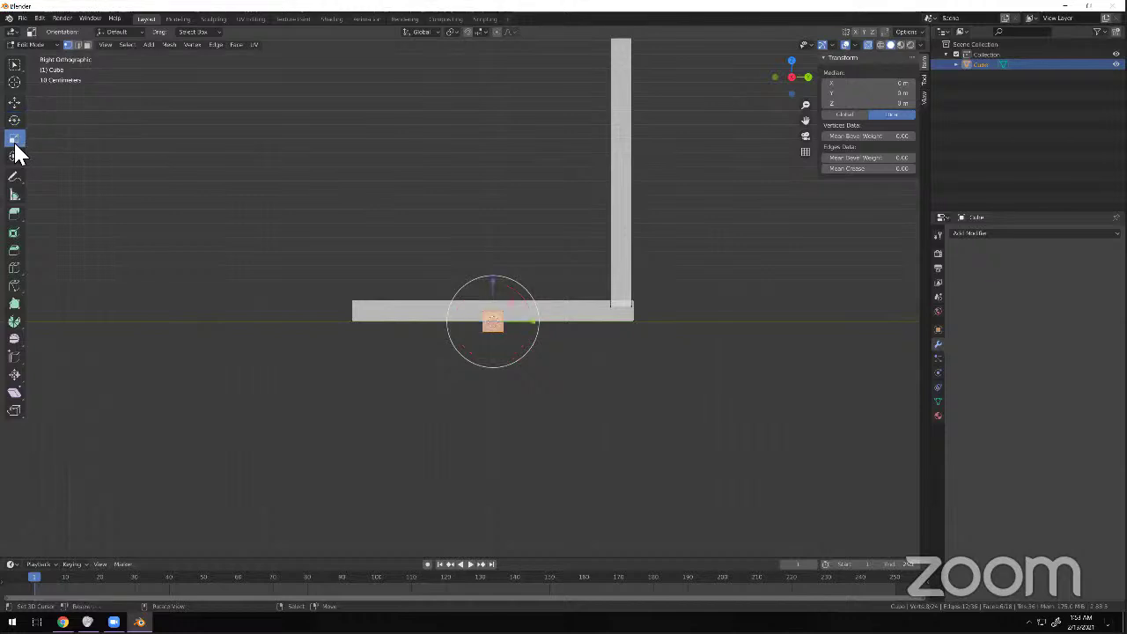
middle_drag(590, 253, 526, 309)
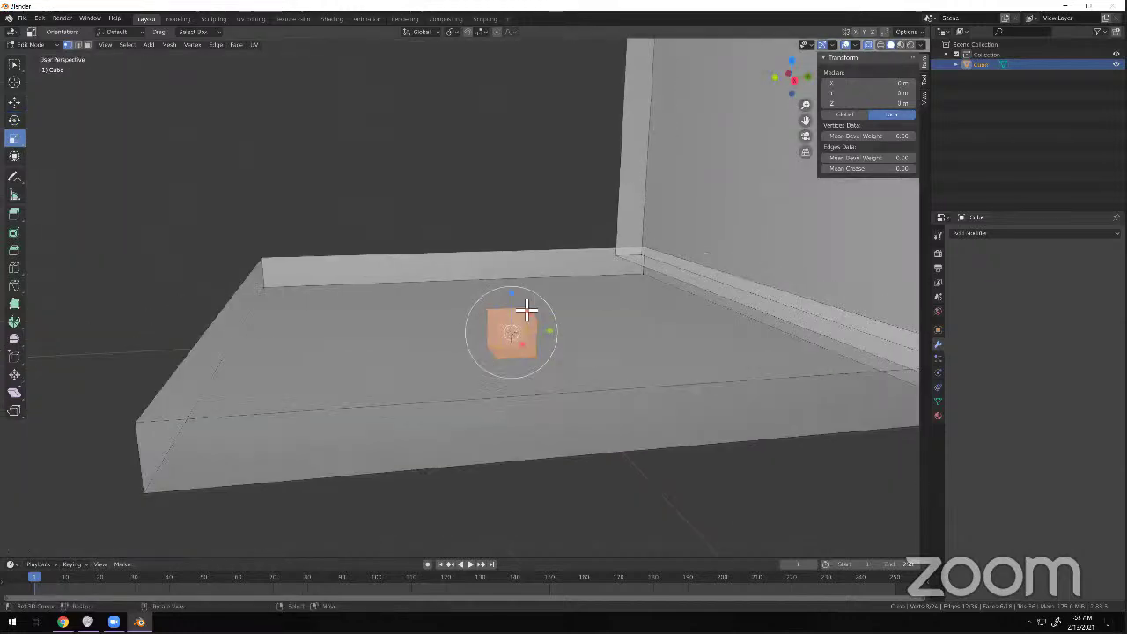
drag(517, 301, 549, 334)
scroll(537, 331, down, 6)
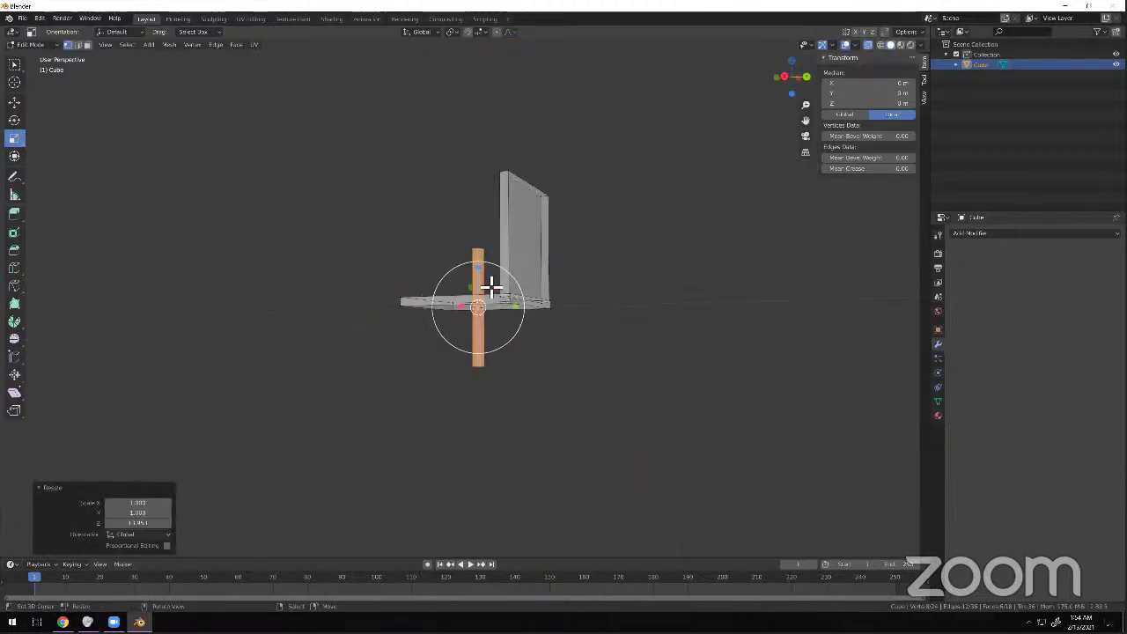
middle_drag(483, 272, 650, 282)
In right orthographic view, move the leg about -0.875 m in Y and -1.12 m in Z, under the seat's front edge.
key(KP_3)
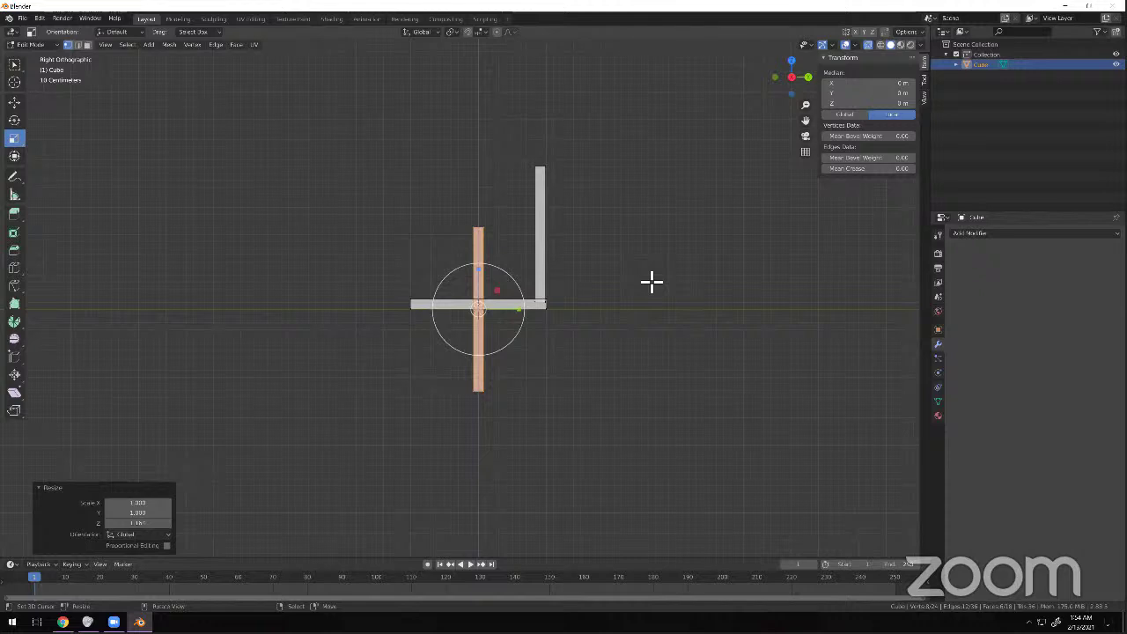
key(g)
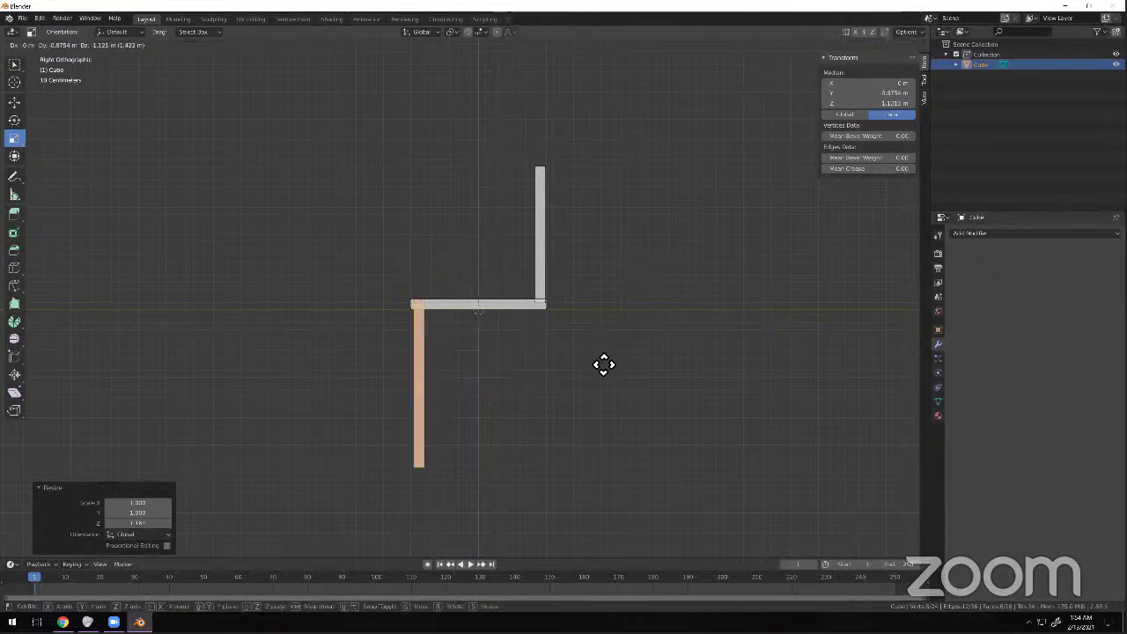
click(603, 364)
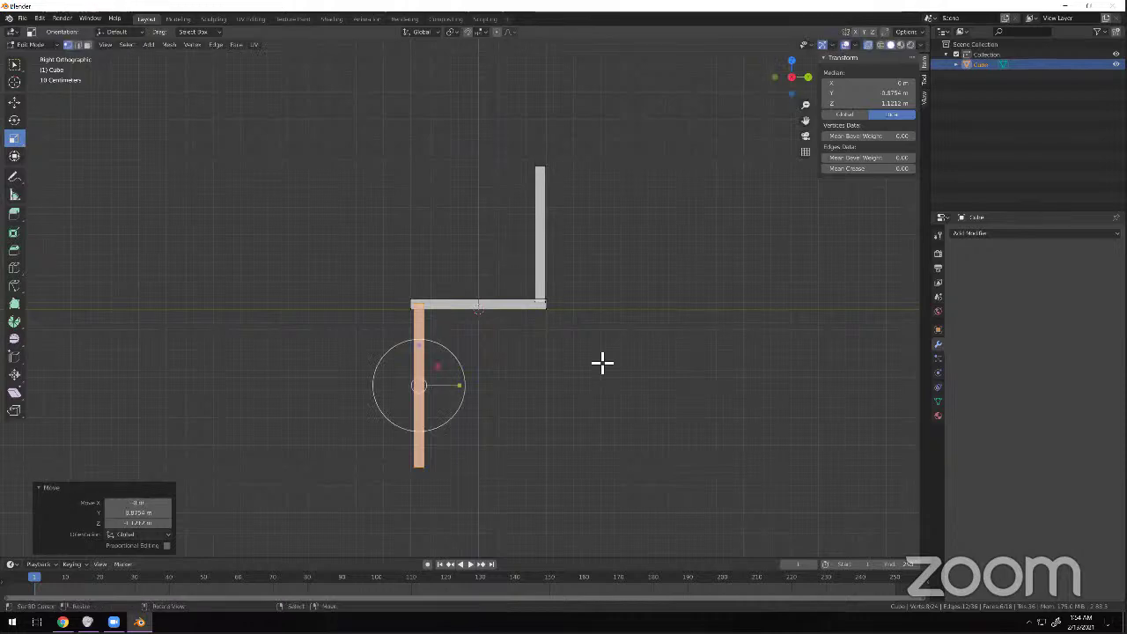
In top orthographic view, move the leg -0.8 m along X to one front corner of the seat.
key(KP_7)
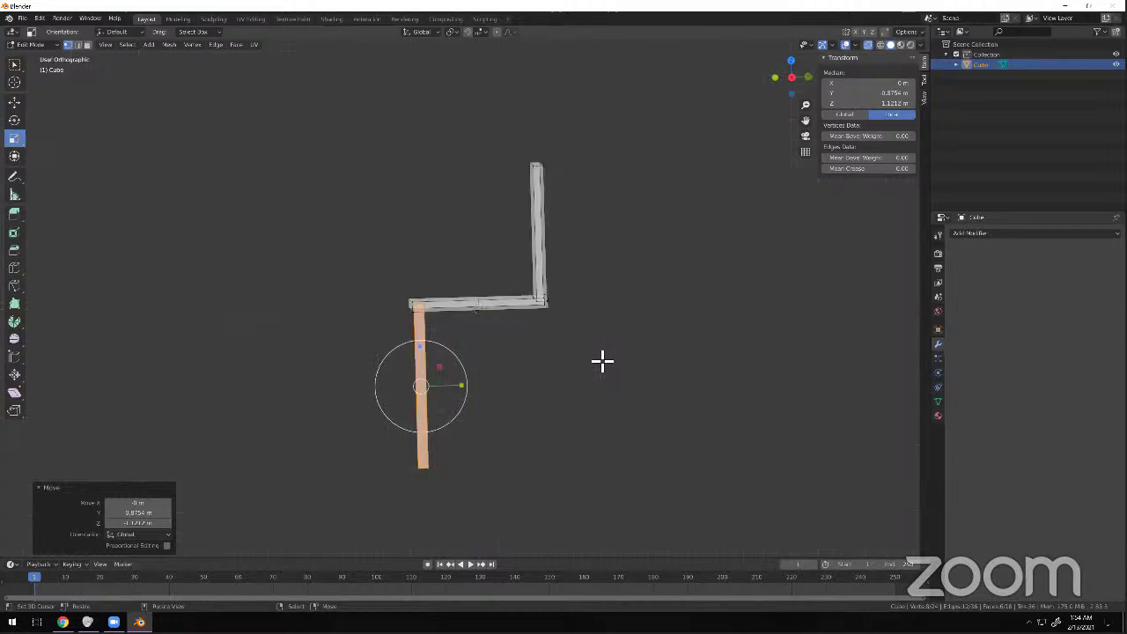
scroll(599, 361, up, 4)
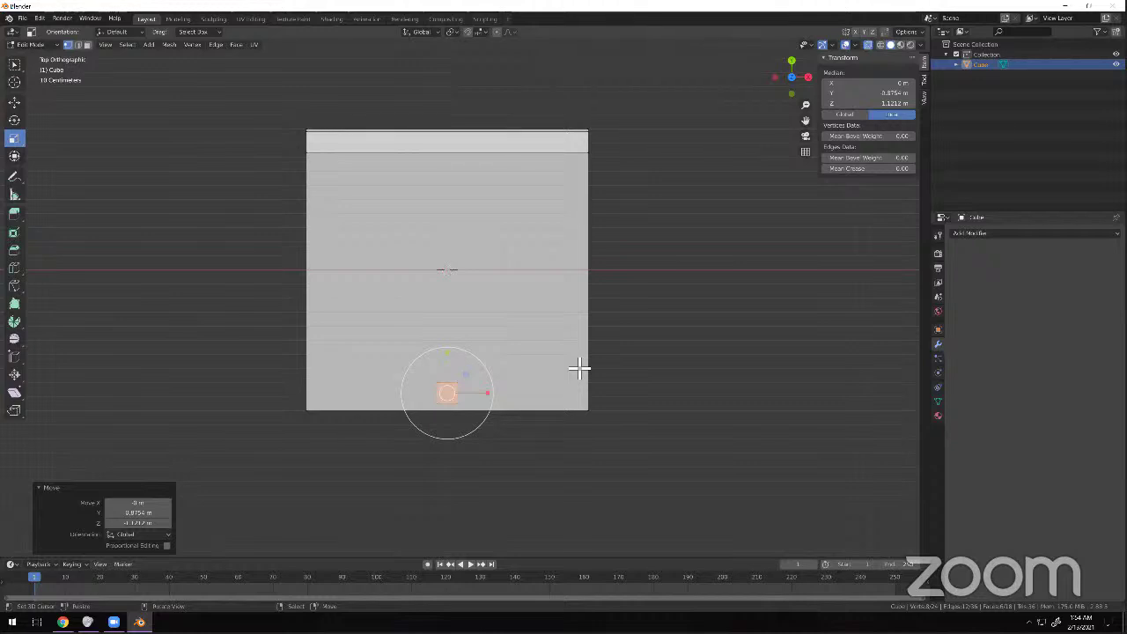
key(g)
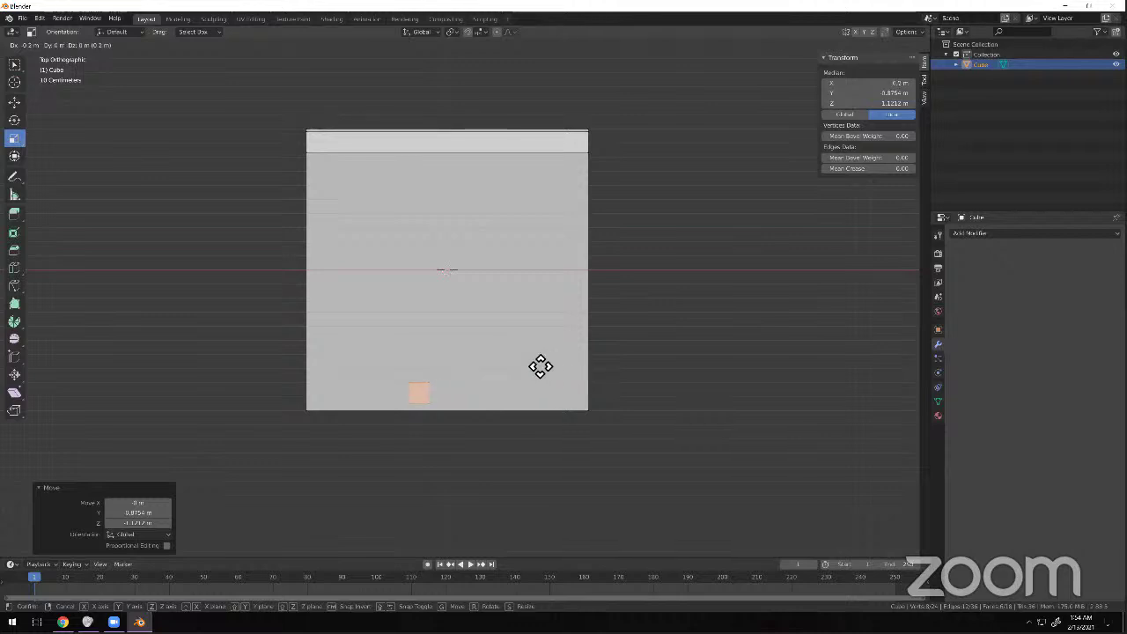
click(462, 364)
Duplicate the leg 1.6 m along X to the opposite front corner, and duplicate both front legs to the seat's rear corners.
key(shift+d)
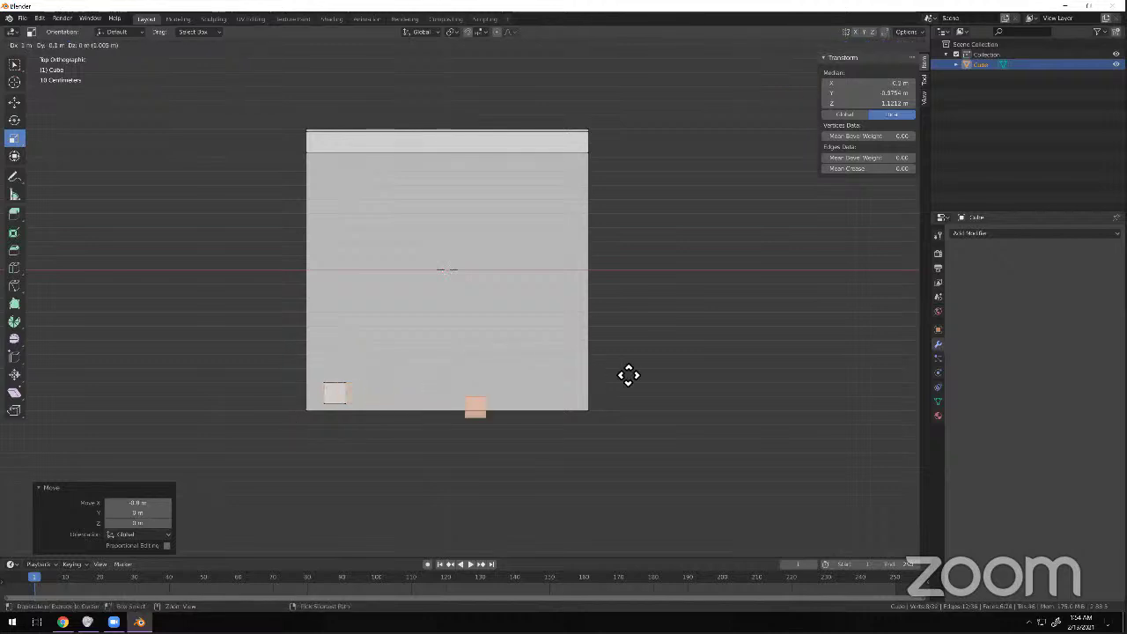
click(691, 358)
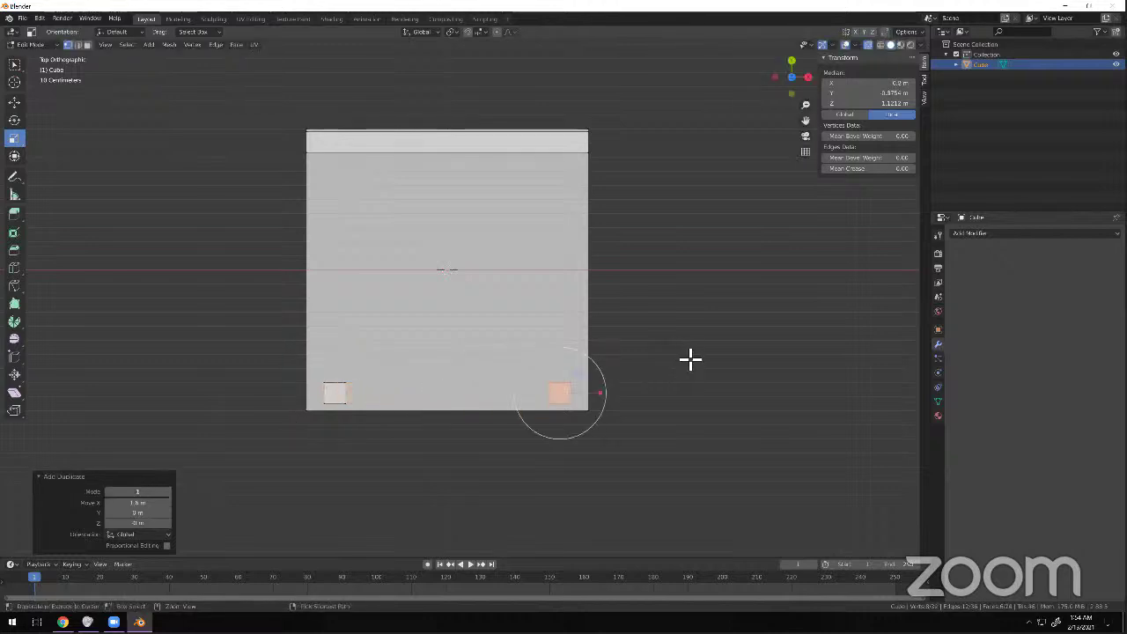
drag(322, 357, 586, 417)
key(shift+d)
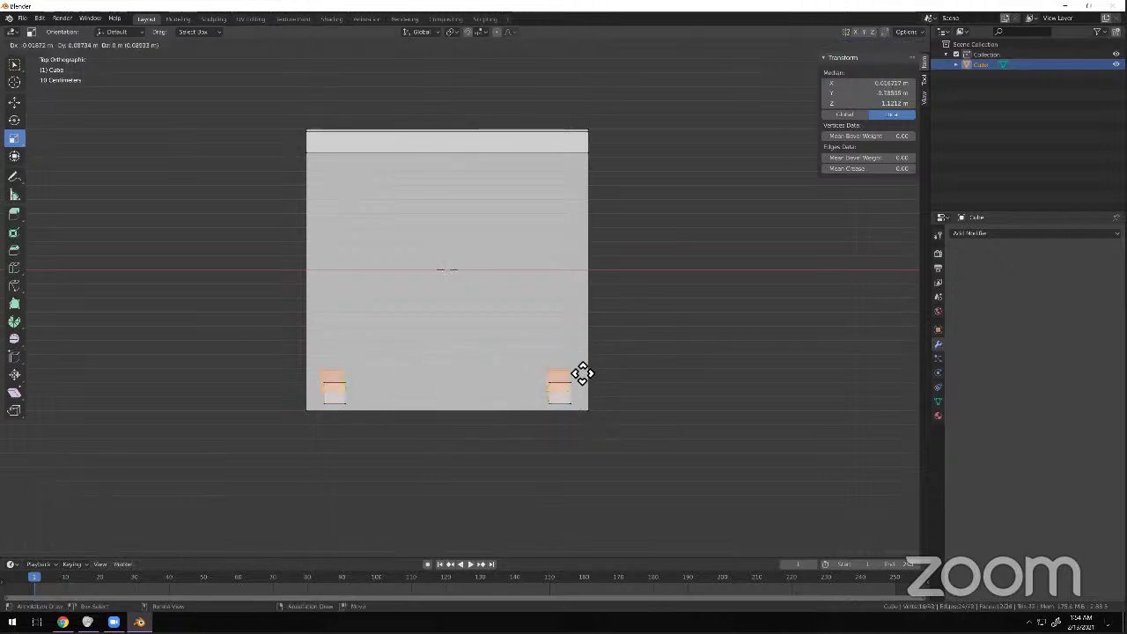
click(589, 190)
click(594, 350)
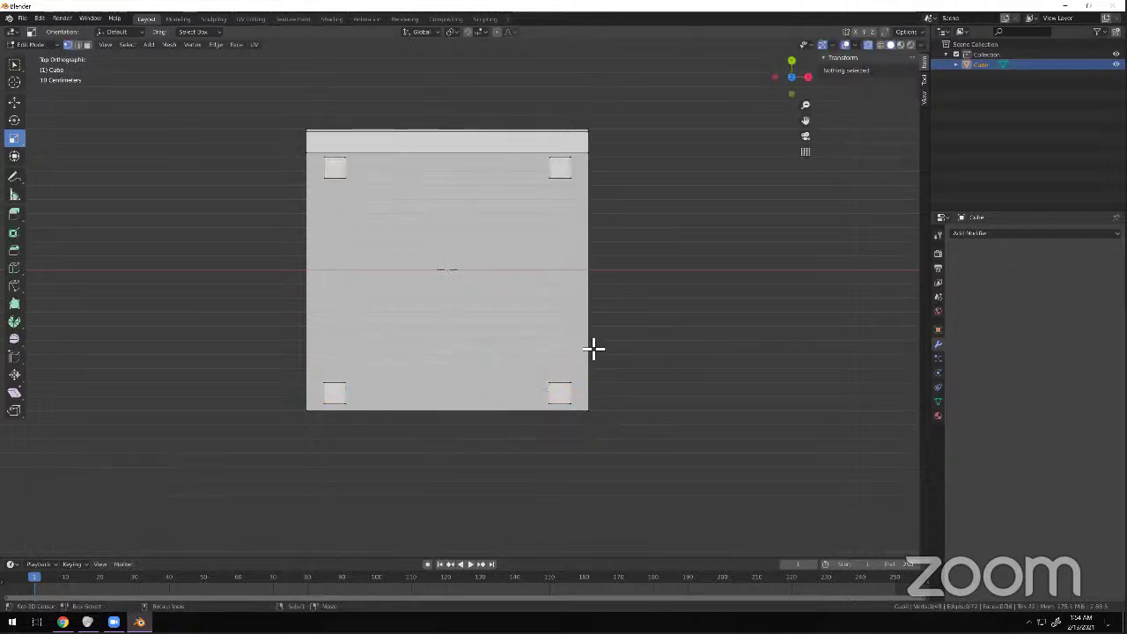
Check the four legs under the seat from several angles and switch the chair from Edit Mode to Object Mode.
middle_drag(457, 340, 573, 314)
scroll(574, 315, down, 3)
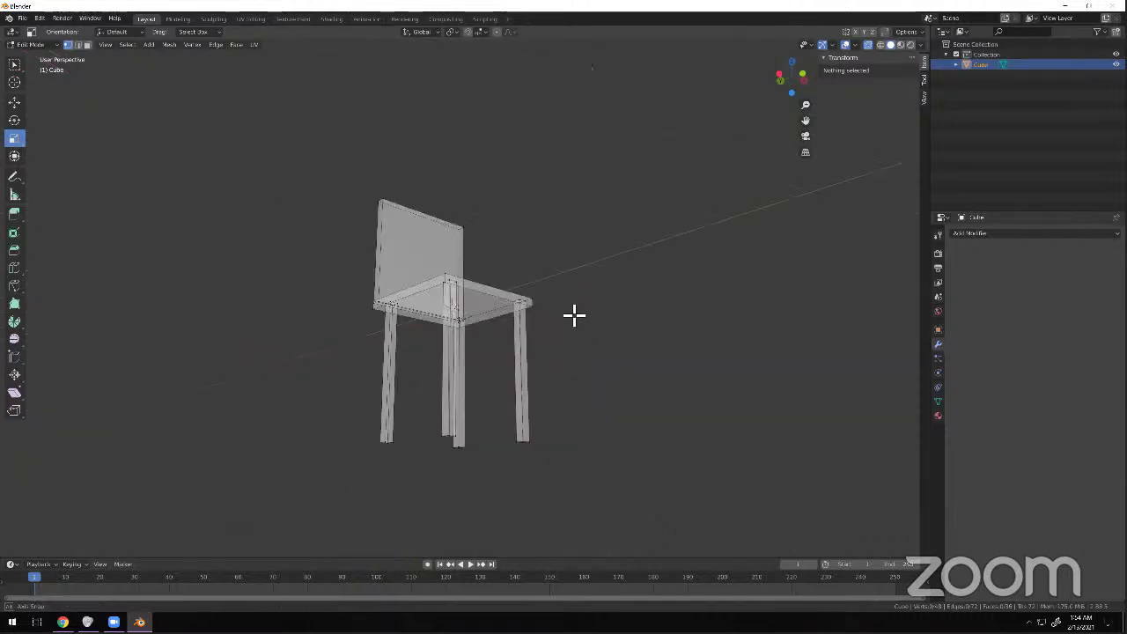
middle_drag(556, 352, 487, 335)
scroll(363, 324, up, 4)
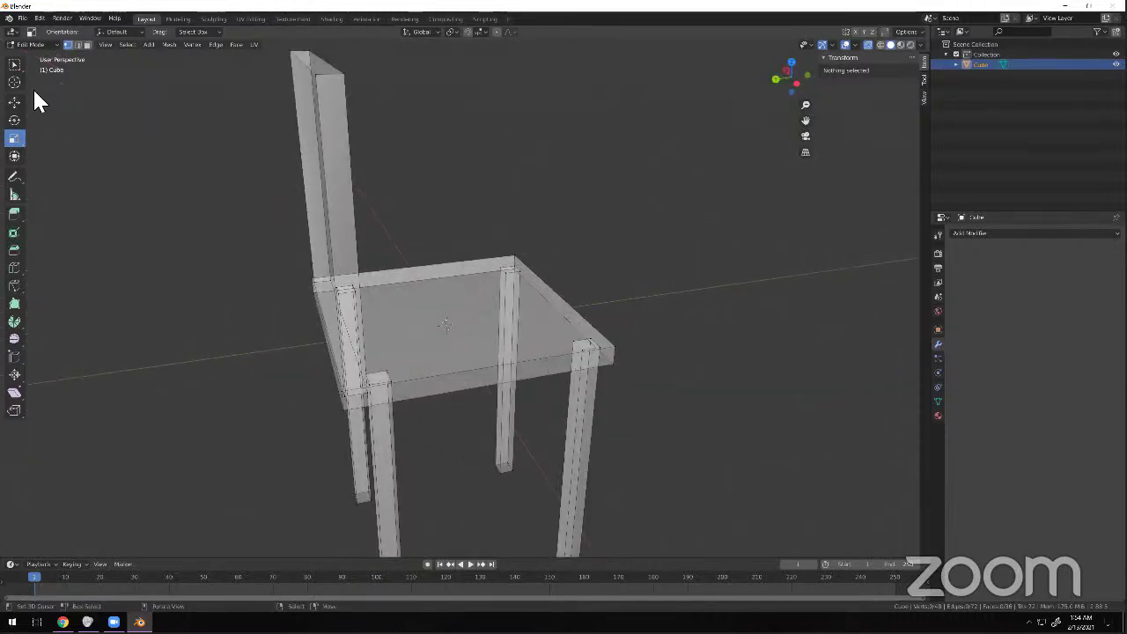
click(44, 44)
click(45, 50)
scroll(586, 355, down, 4)
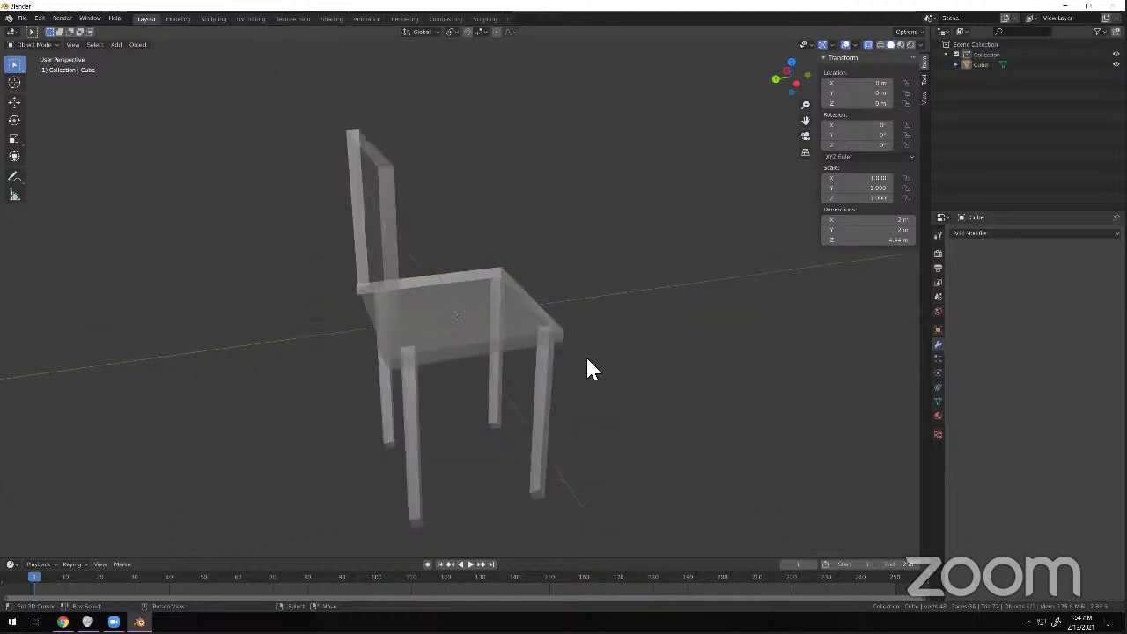
Select the whole chair object and turn off X-ray so it displays as a solid model.
middle_drag(563, 283, 629, 197)
key(a)
middle_drag(427, 345, 464, 372)
scroll(465, 373, up, 3)
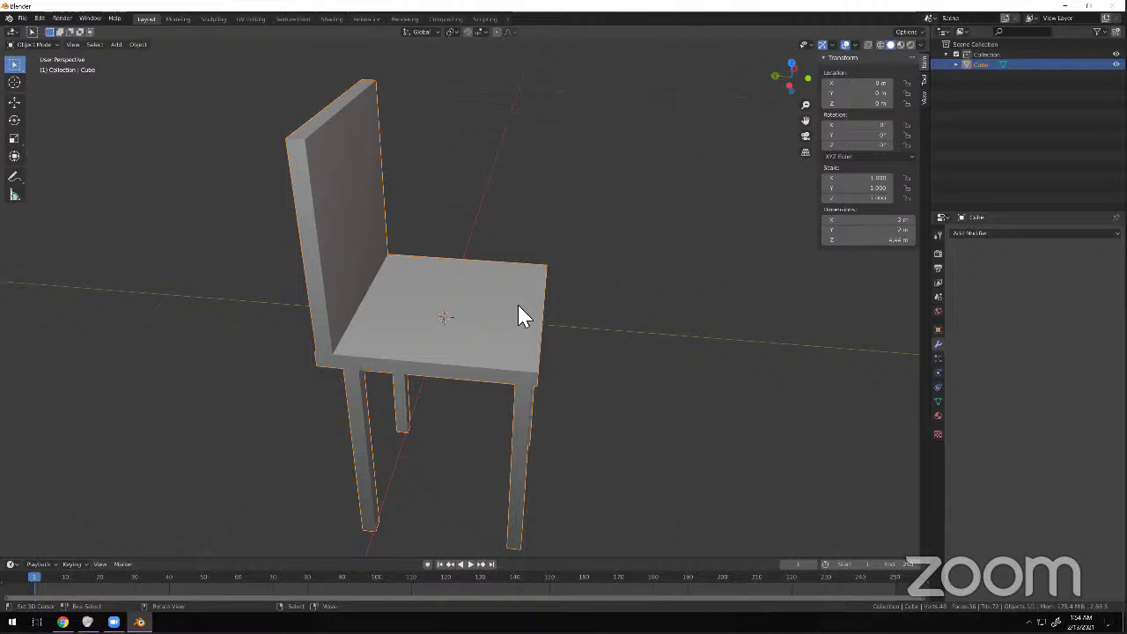
Add a plane mesh and move it down about 2.2 m to the feet of the chair legs.
key(alt+a)
key(shift+a)
mouse_move(518, 308)
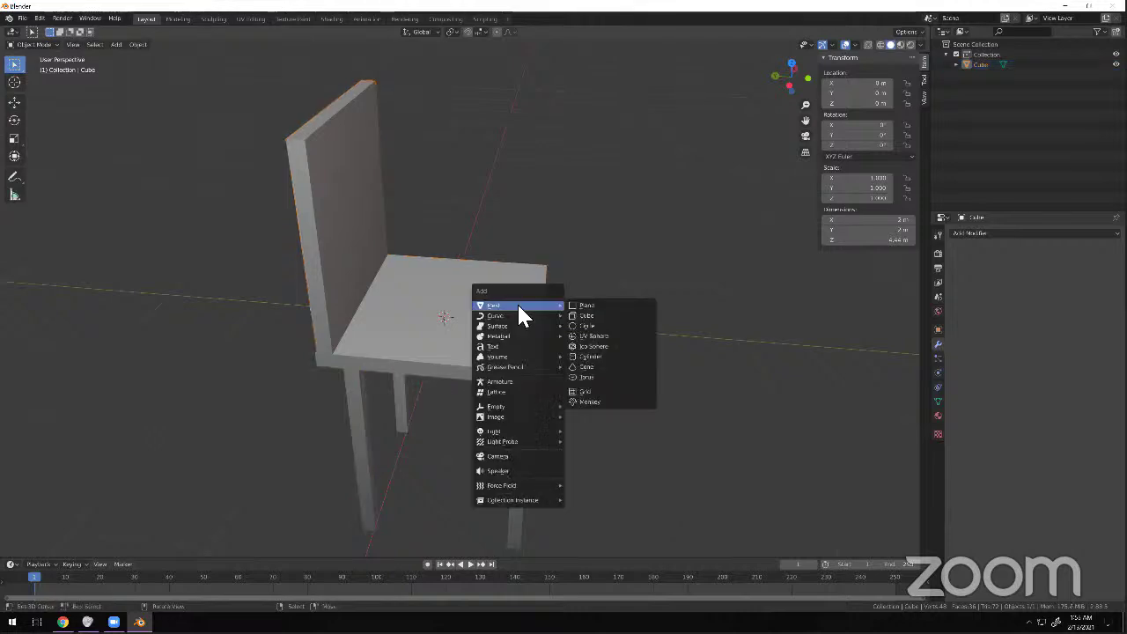
click(587, 305)
scroll(480, 292, down, 5)
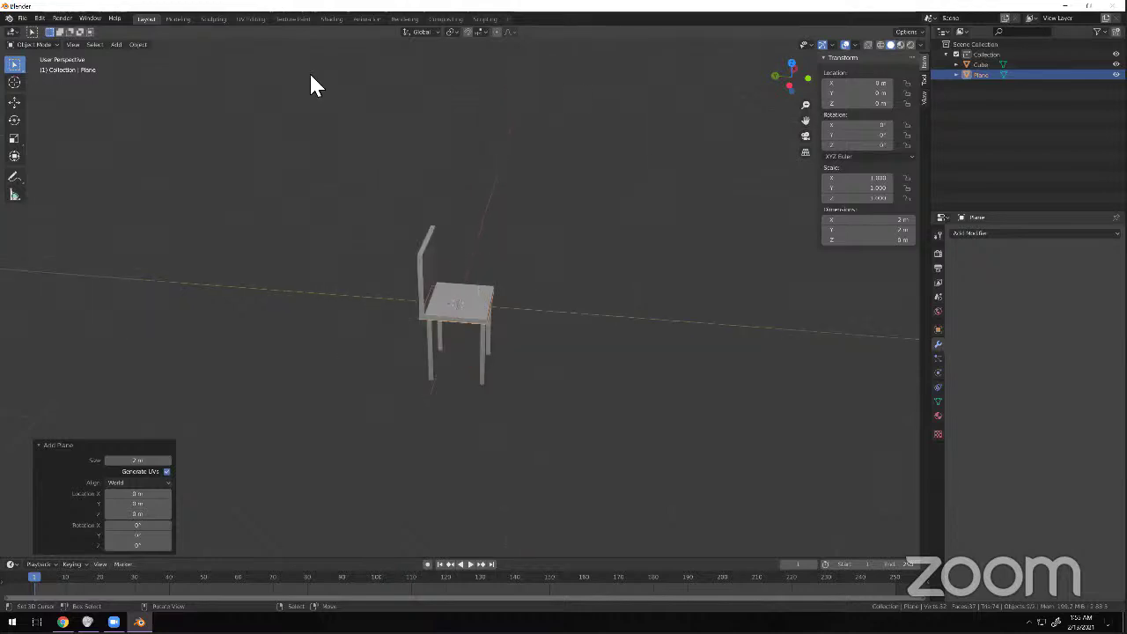
click(14, 102)
drag(464, 281, 469, 355)
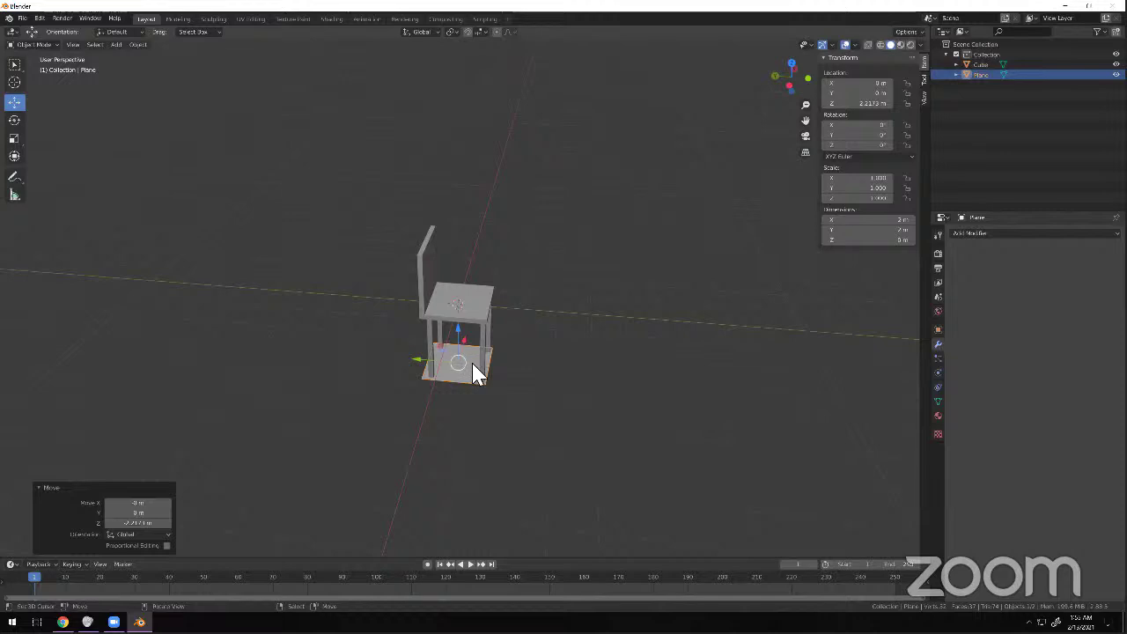
key(s)
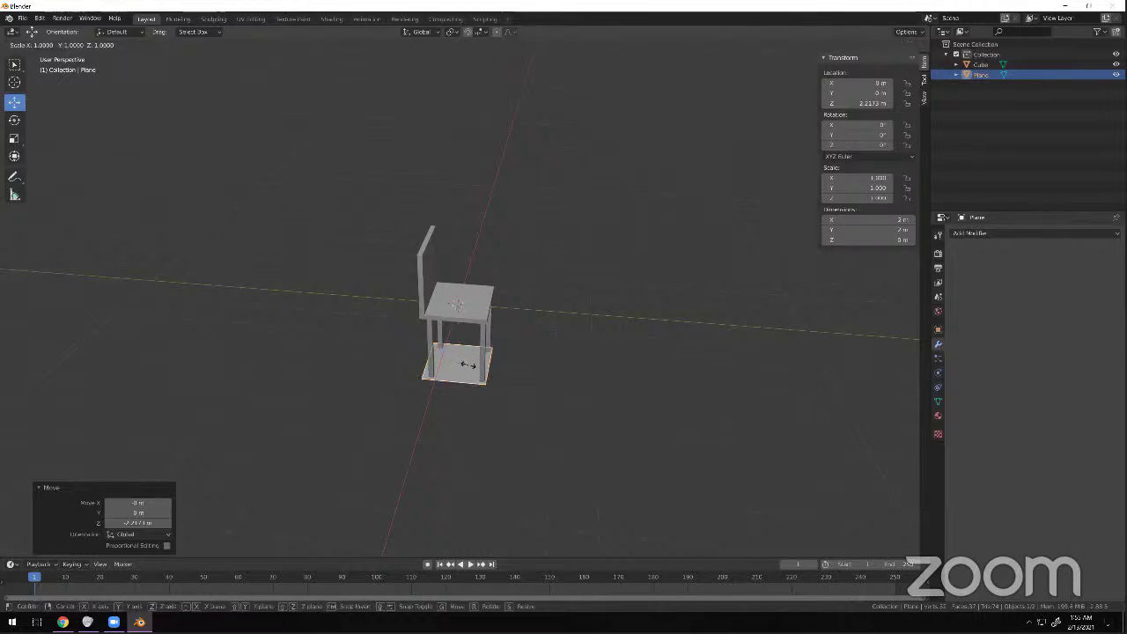
key(Escape)
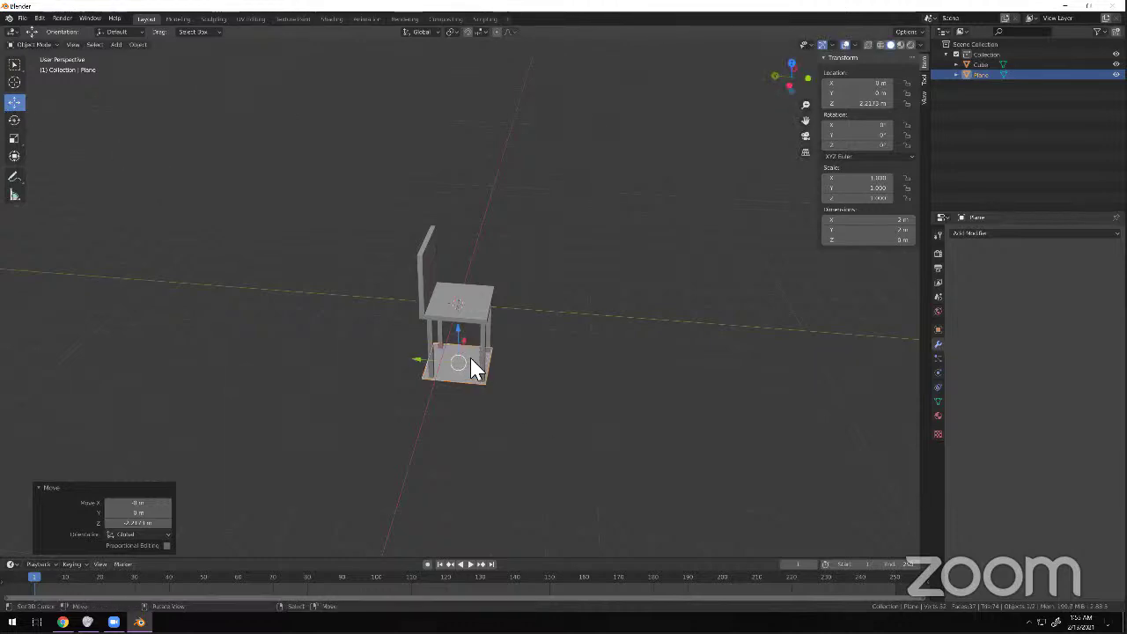
key(g)
key(Escape)
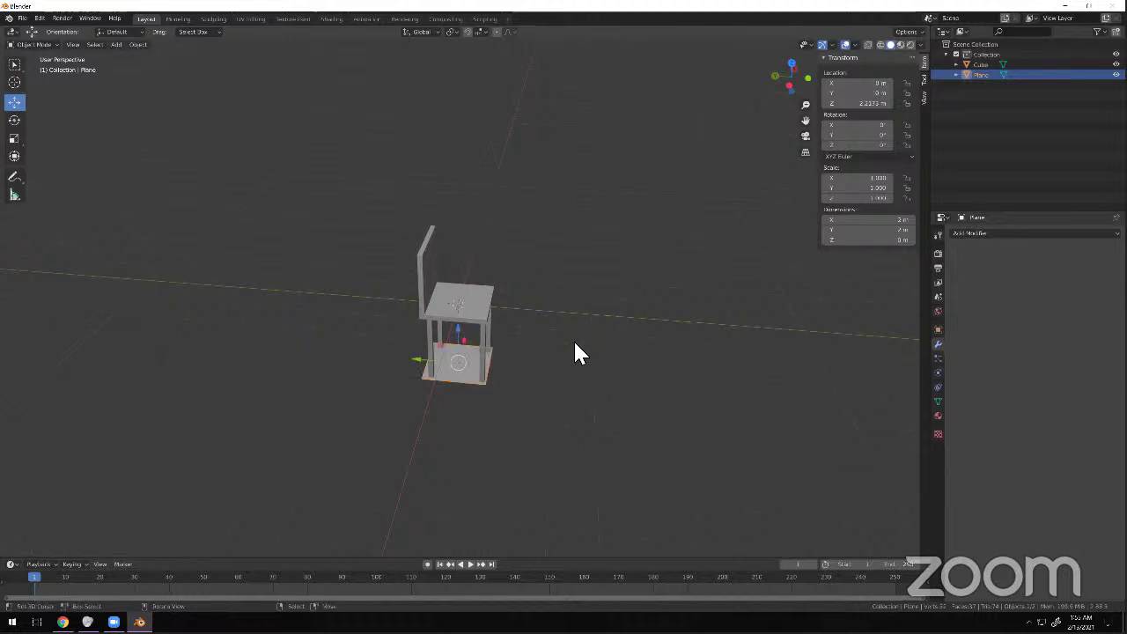
key(g)
key(Escape)
Scale the plane up uniformly by about 85.9 to form a large floor around the chair.
key(s)
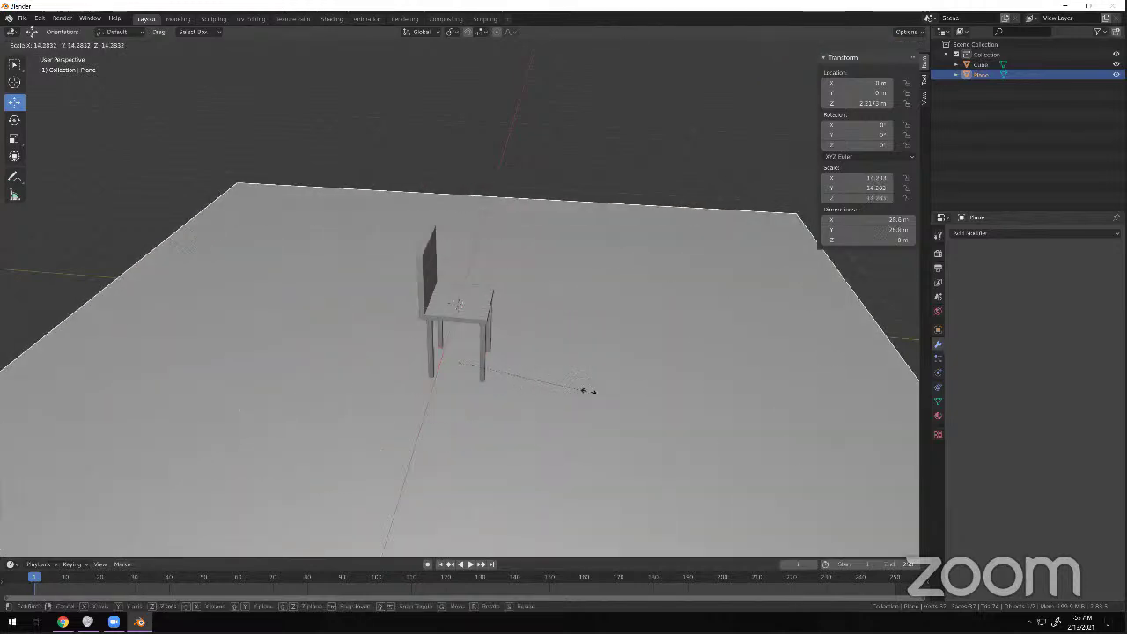
click(323, 412)
middle_drag(255, 405, 238, 316)
scroll(238, 317, up, 7)
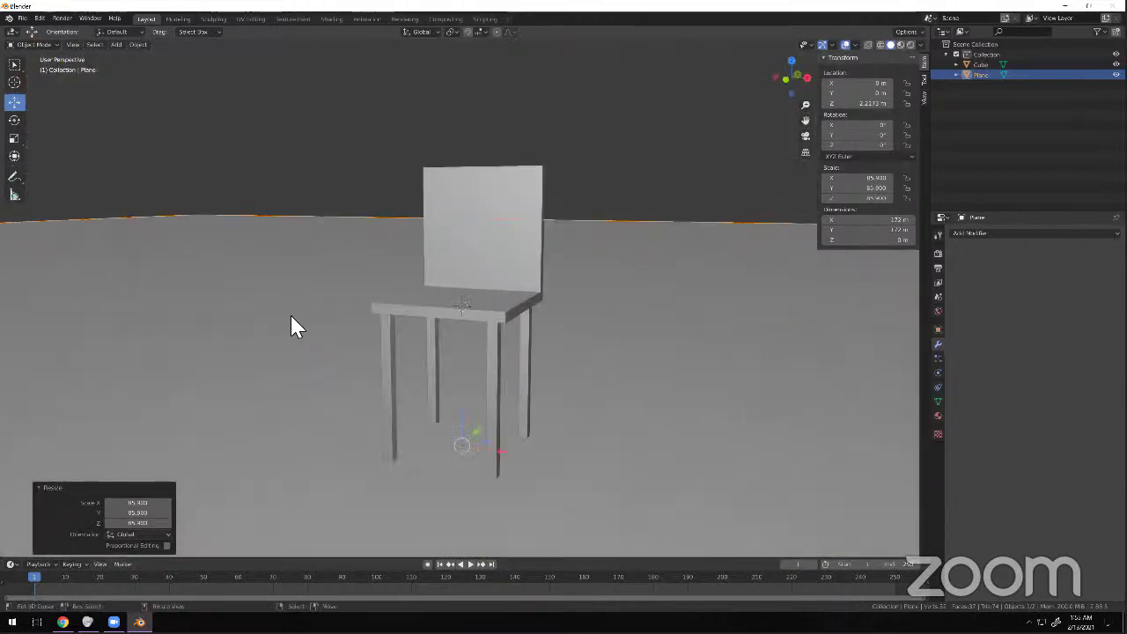
scroll(433, 289, down, 8)
middle_drag(516, 274, 641, 239)
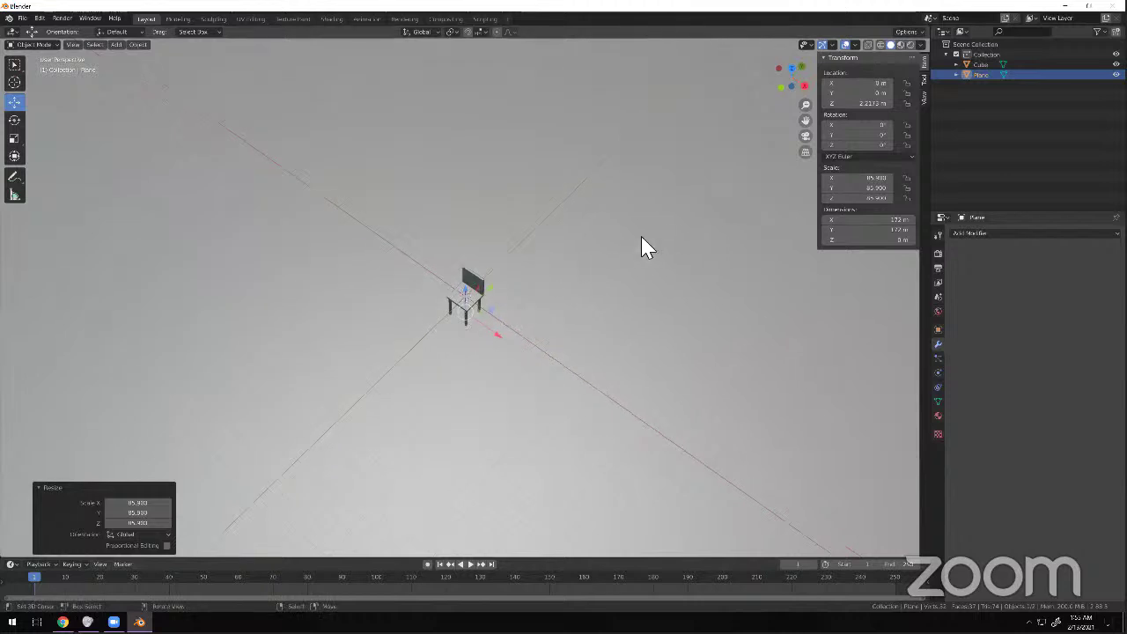
Set the solid viewport lighting to MatCap with the multicoloured normal-style sphere and inspect the chair from several angles.
click(921, 44)
click(911, 93)
click(911, 117)
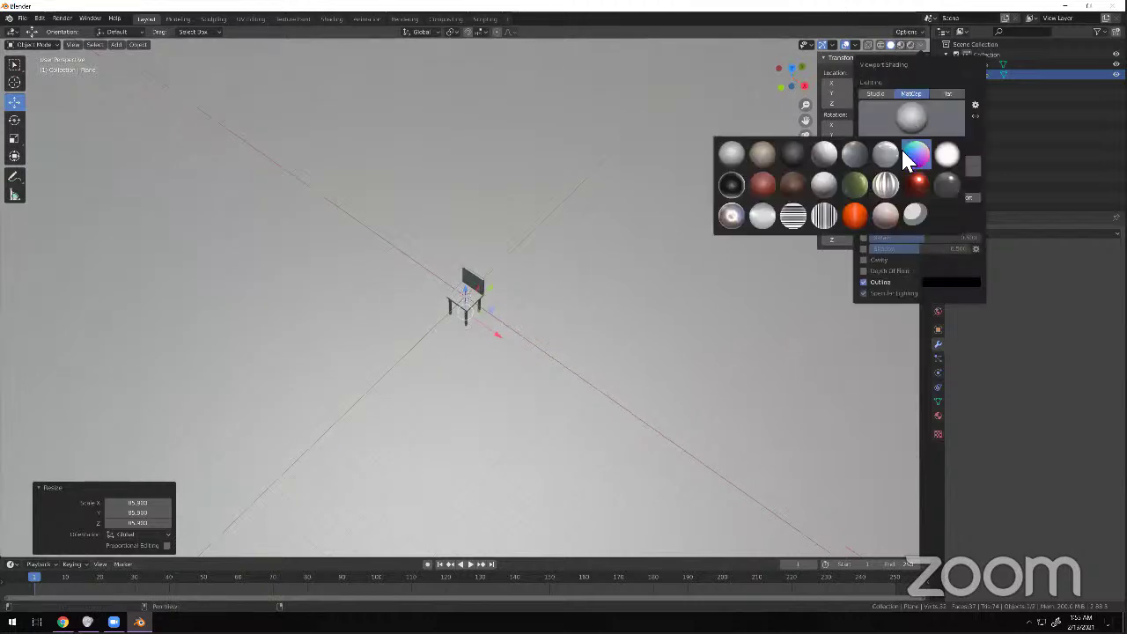
click(914, 155)
middle_drag(502, 291, 594, 324)
scroll(591, 313, up, 10)
middle_drag(485, 317, 627, 359)
scroll(627, 368, down, 6)
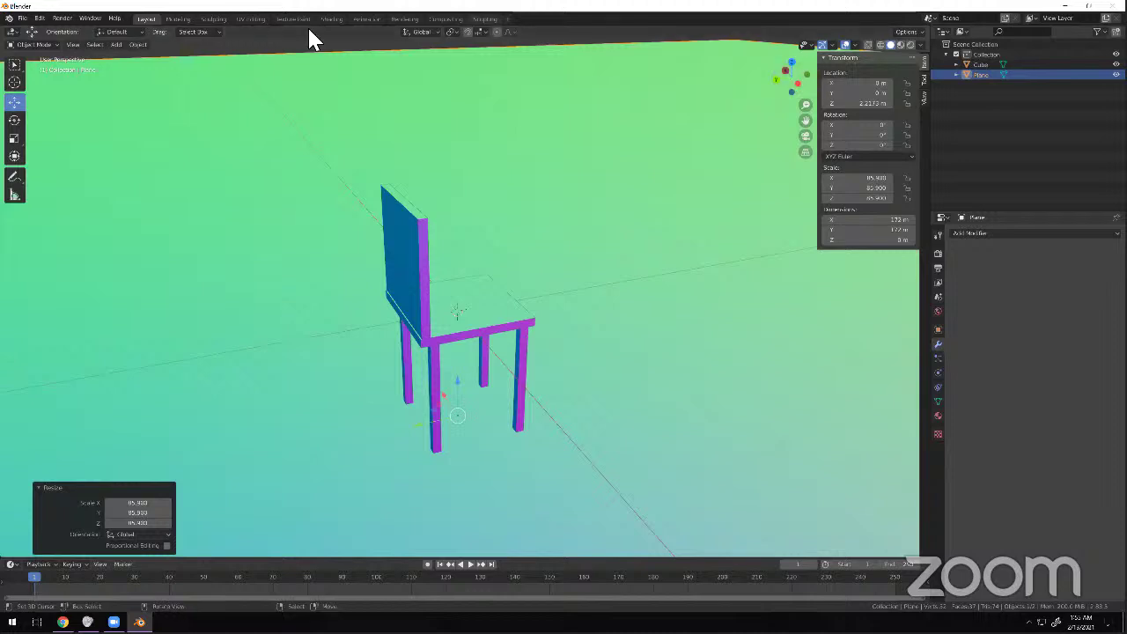
Compare the scene in Material Preview and Rendered viewport shading, ending in Material Preview.
click(900, 46)
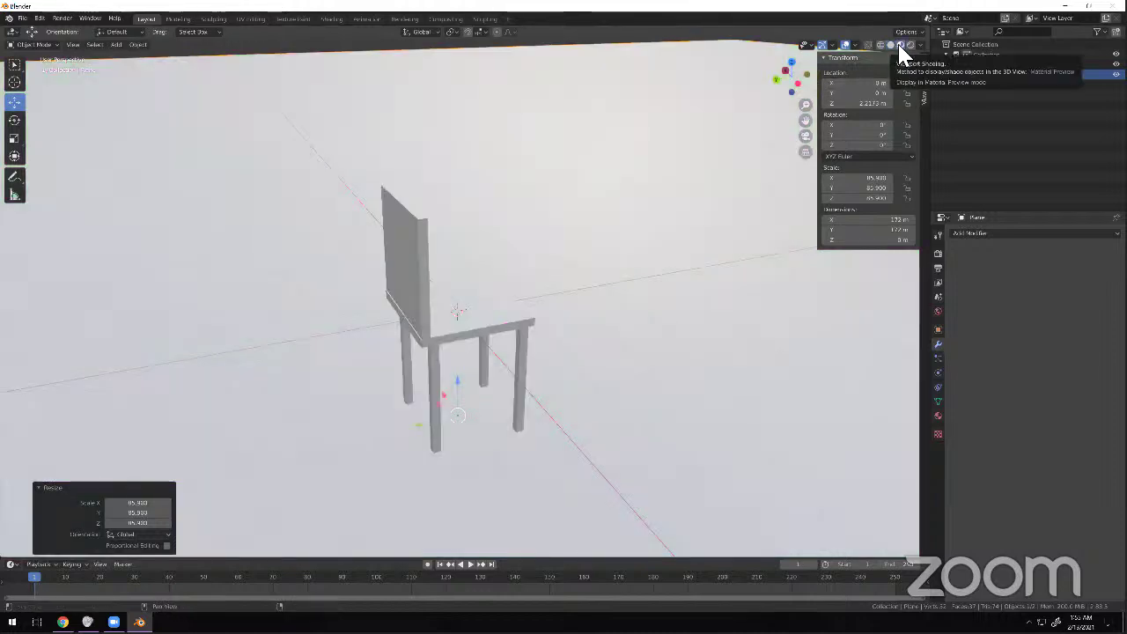
click(911, 43)
click(900, 43)
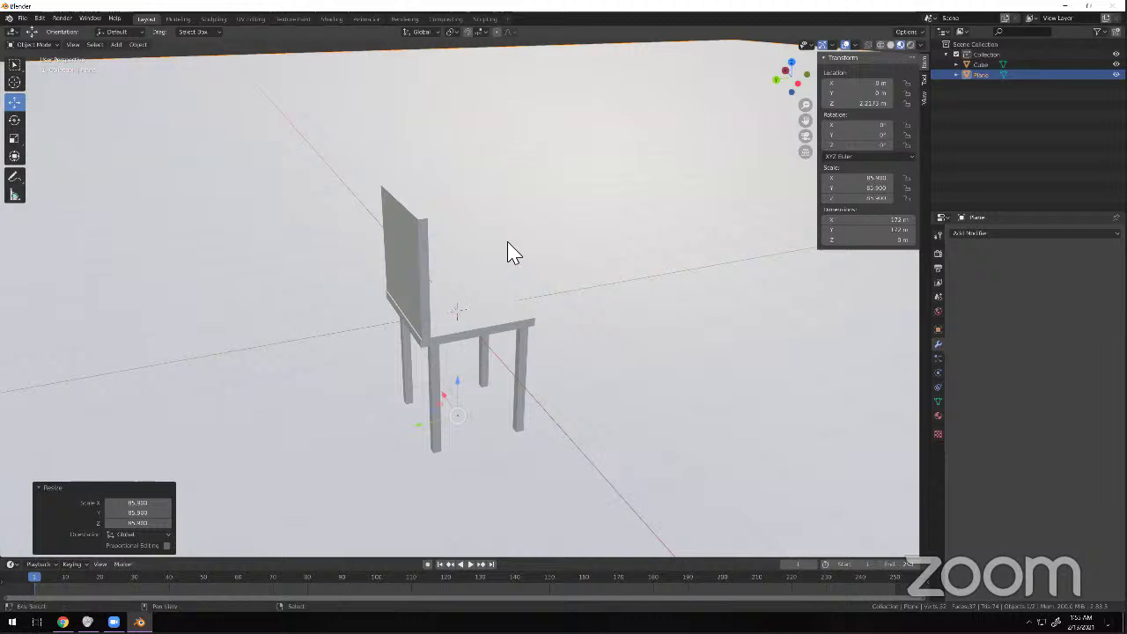
Add a point light and place it above the chair.
key(shift+a)
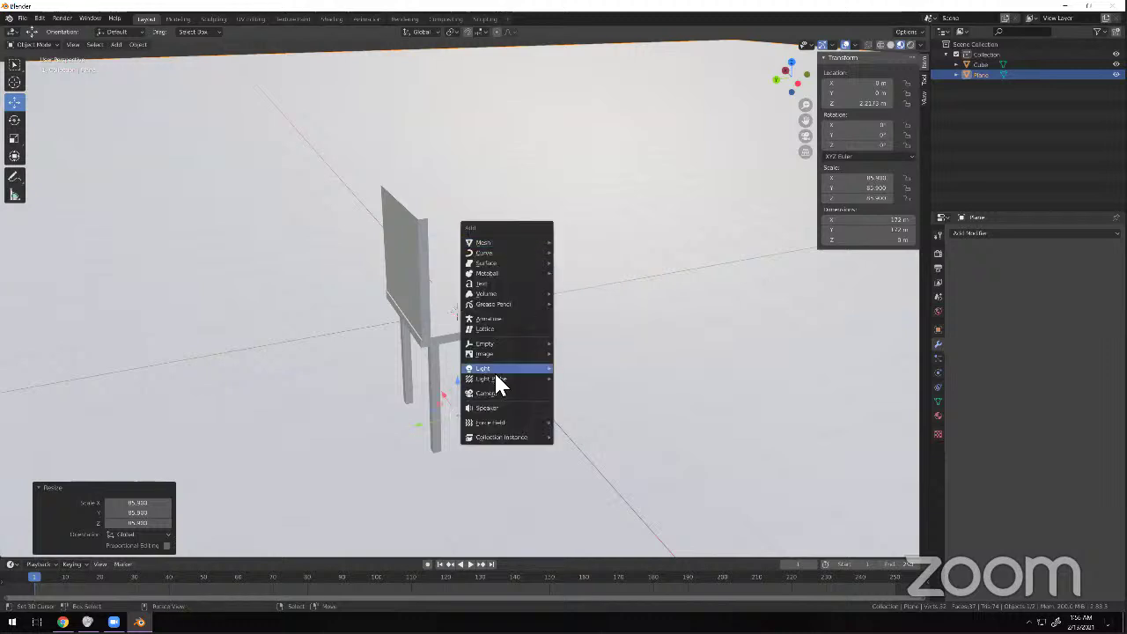
mouse_move(494, 367)
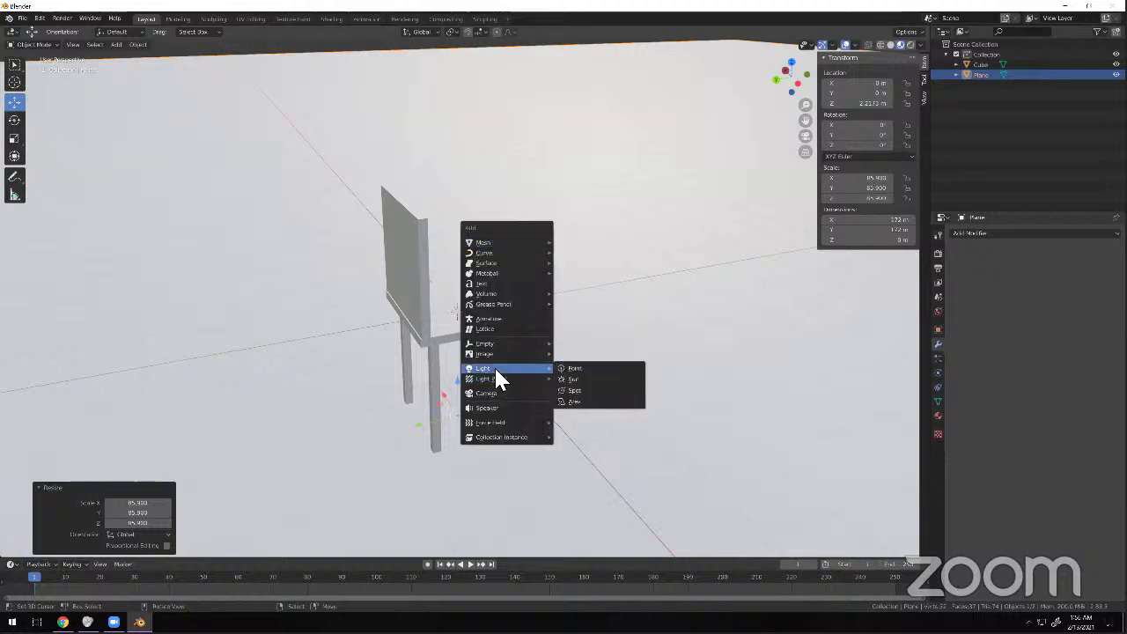
click(574, 371)
key(g)
click(675, 214)
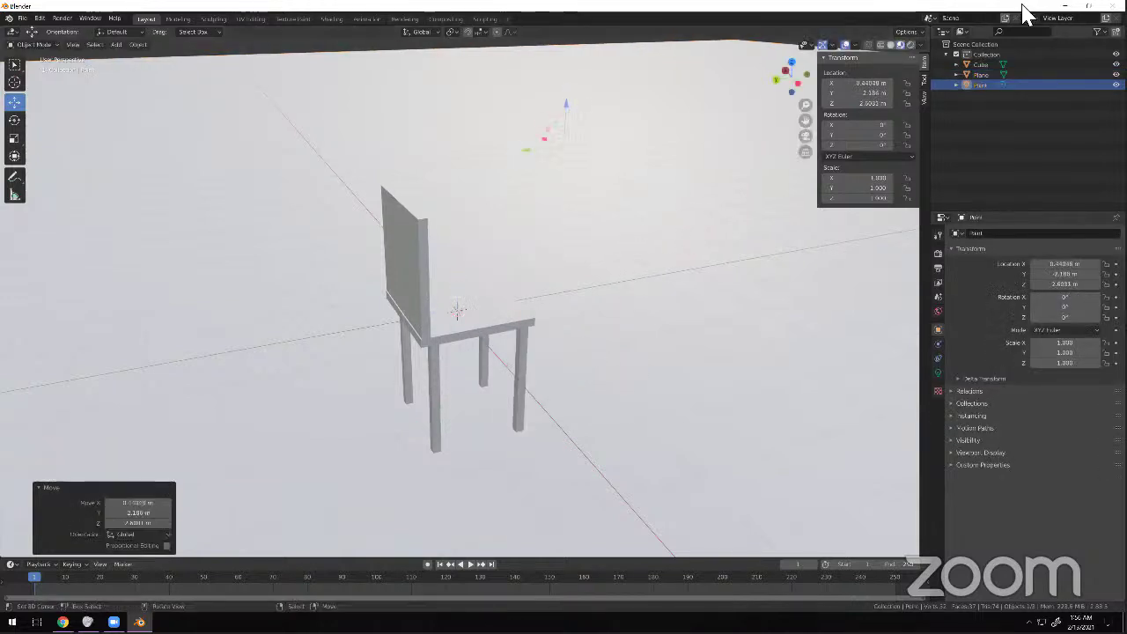
Switch the viewport to Rendered shading and move the point light down near the chair's backrest, about 1 m high.
click(911, 44)
key(g)
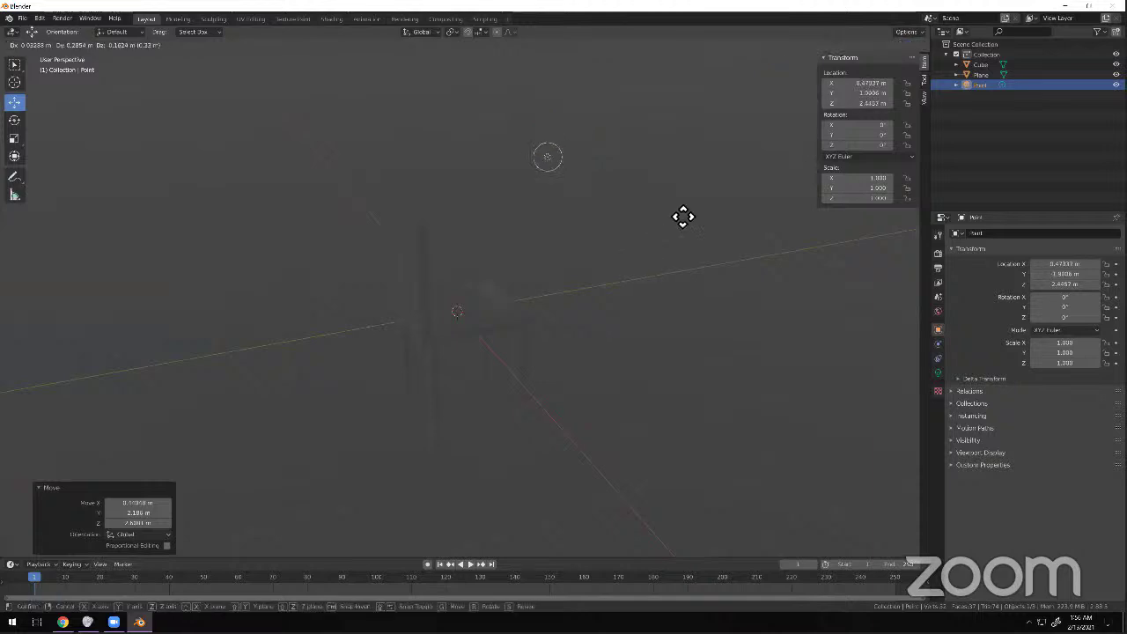
click(581, 333)
middle_drag(582, 333, 919, 49)
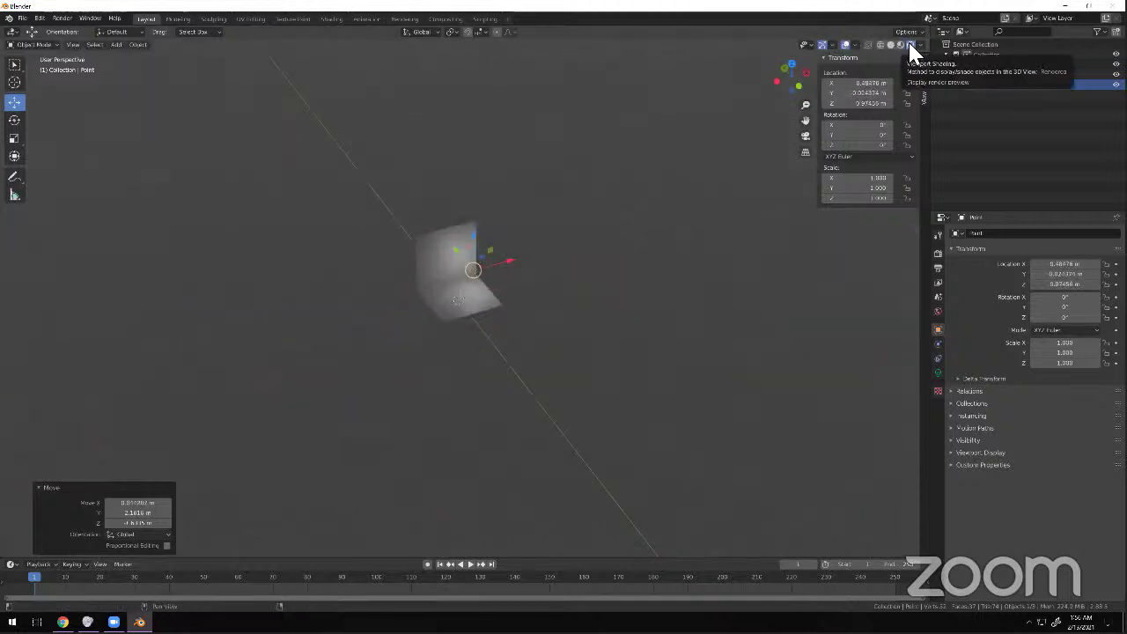
Reposition the point light around the chair until it sits just above the seat at a Z location of about 0.43 m.
middle_drag(554, 456, 528, 396)
key(g)
click(478, 348)
key(g)
click(535, 344)
key(g)
click(516, 367)
middle_drag(507, 370, 559, 302)
scroll(500, 354, up, 7)
key(g)
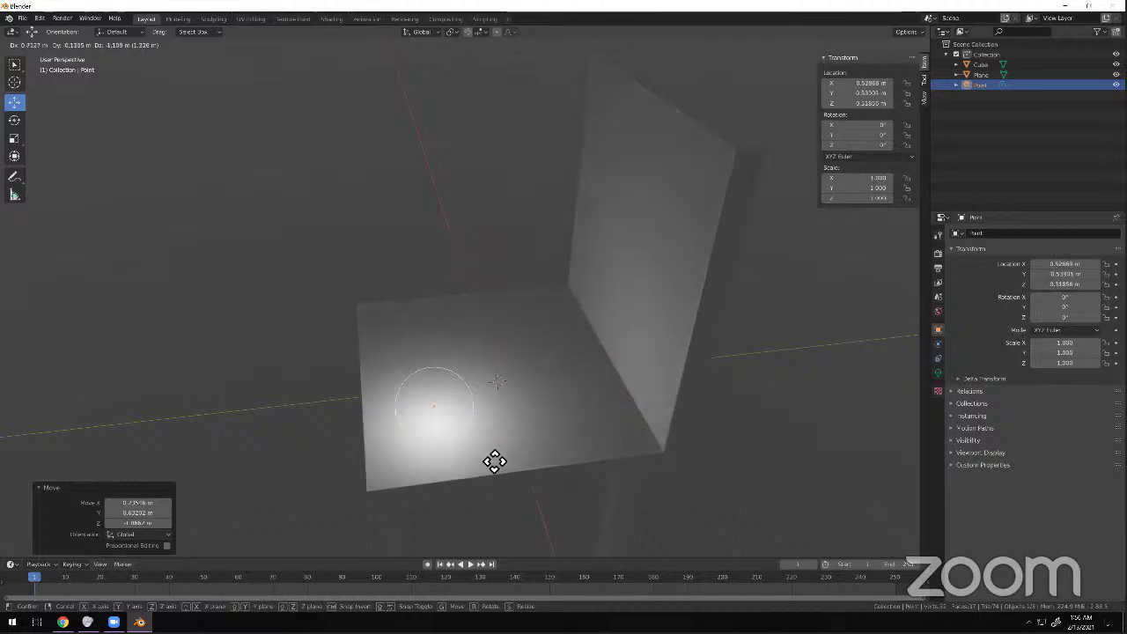
click(508, 436)
middle_drag(547, 335, 596, 345)
scroll(590, 349, down, 4)
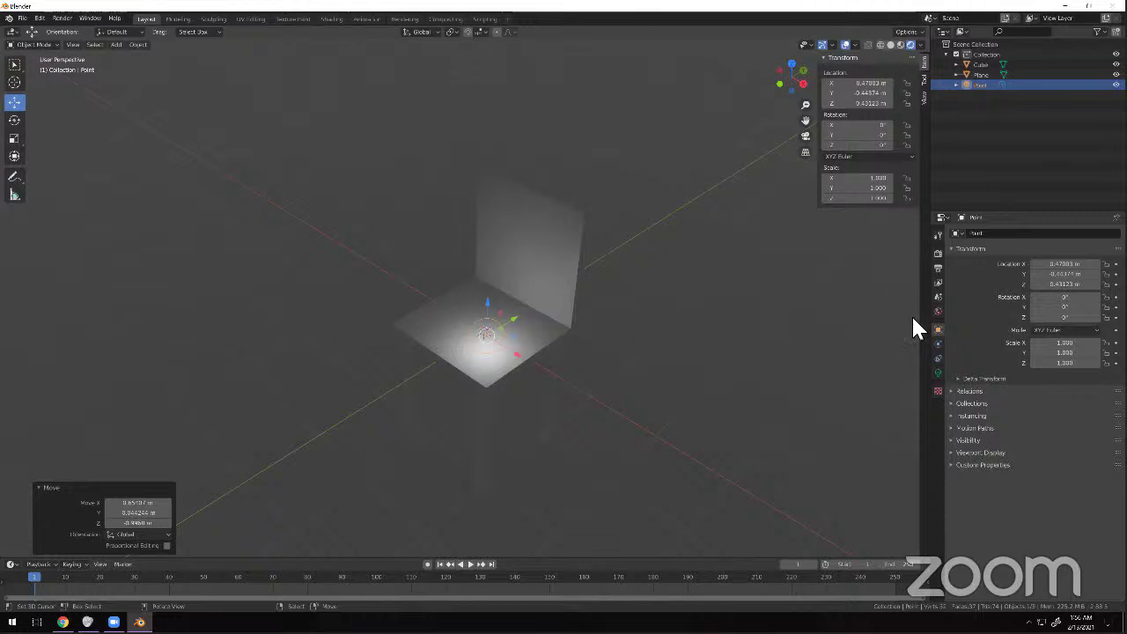
Raise the point light's power to about 1647 W.
click(937, 372)
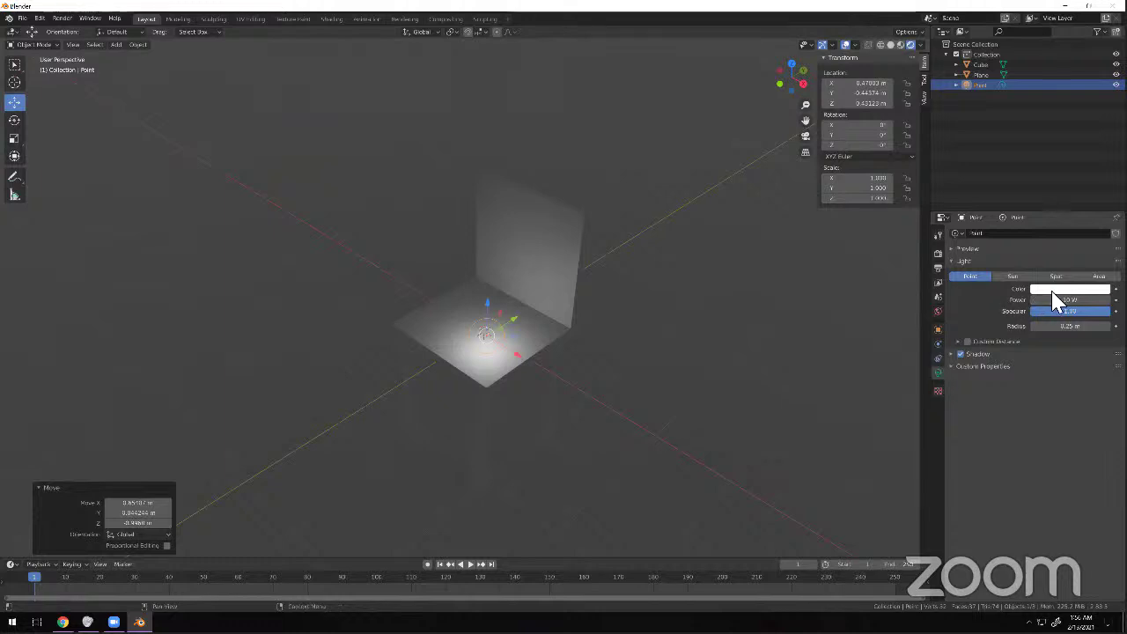
drag(1067, 300, 707, 249)
middle_drag(599, 234, 445, 303)
Move the point light out in front and to one side of the chair, at a height of about 5 m.
drag(443, 299, 512, 301)
drag(547, 259, 555, 252)
key(z)
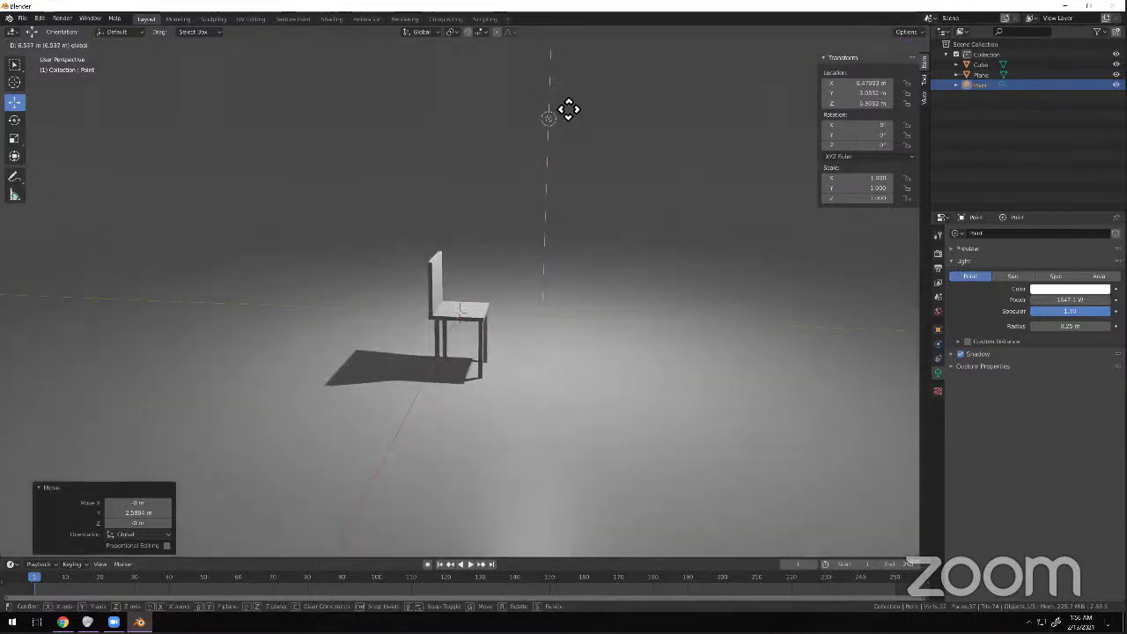
click(540, 221)
middle_drag(422, 315, 512, 313)
key(g)
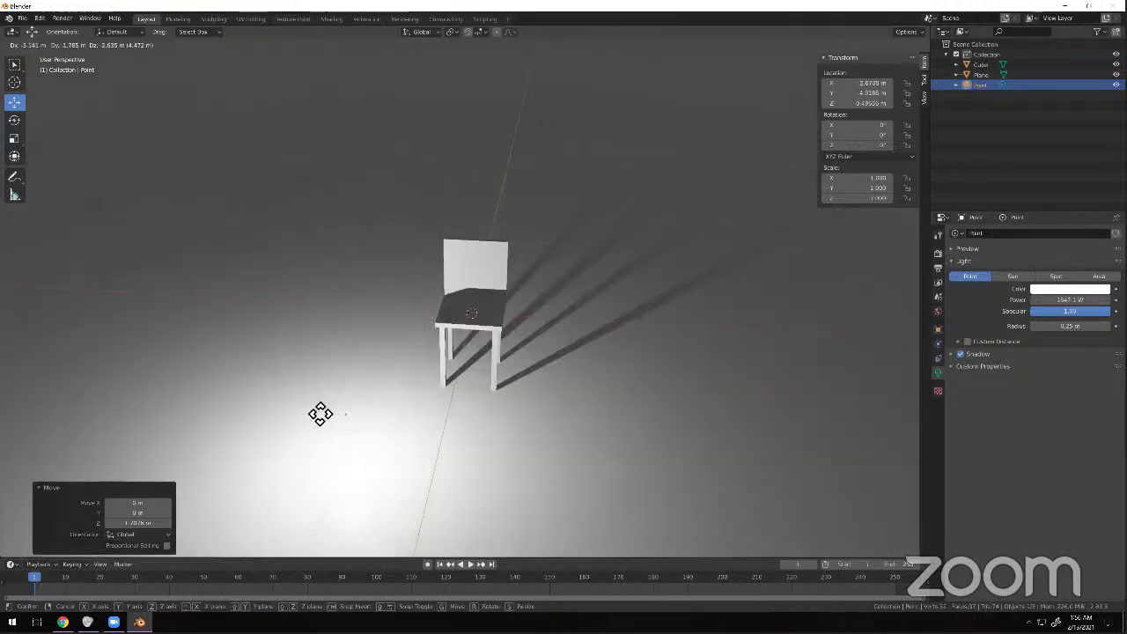
click(383, 221)
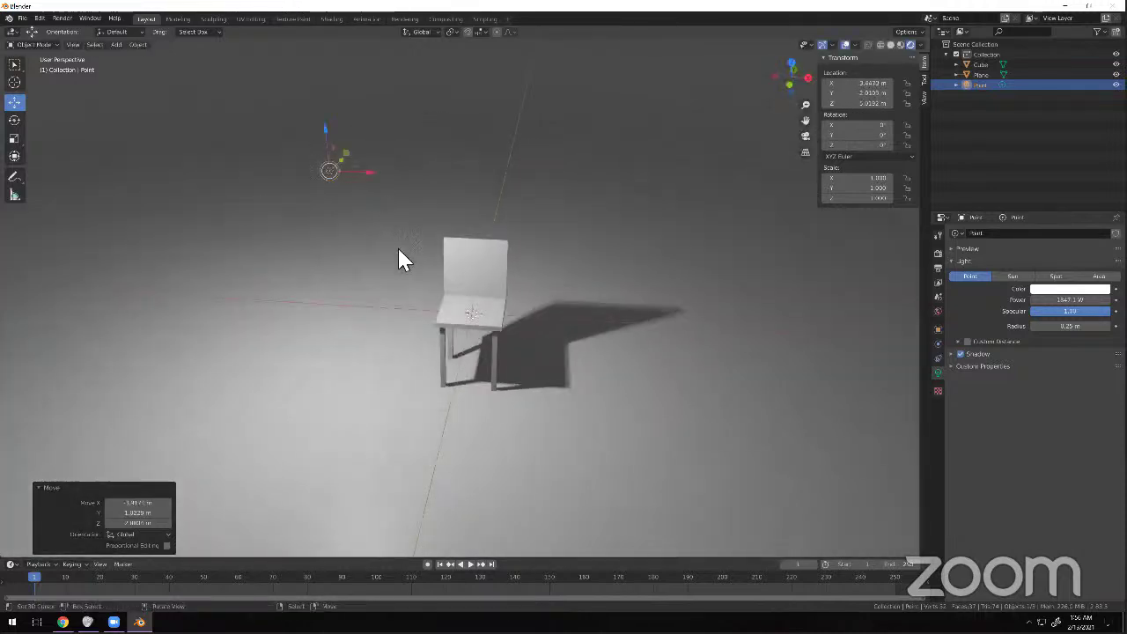
Add a monkey mesh and position it over the chair seat at a height of about 1.2 m.
key(shift+a)
mouse_move(385, 136)
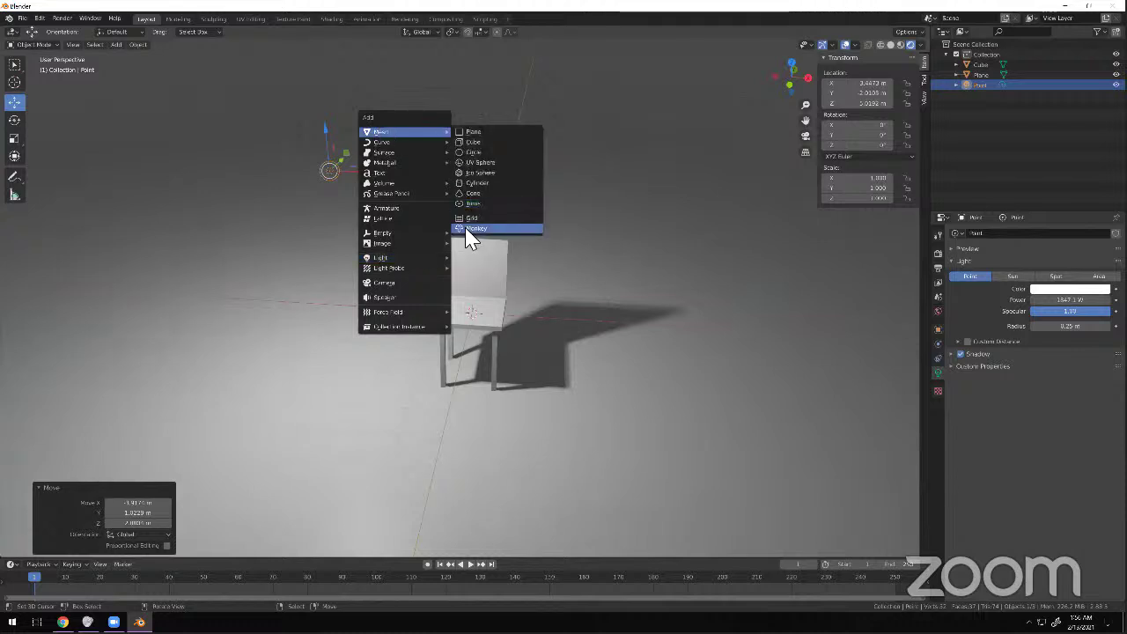
click(467, 231)
scroll(480, 321, up, 5)
drag(486, 297, 515, 189)
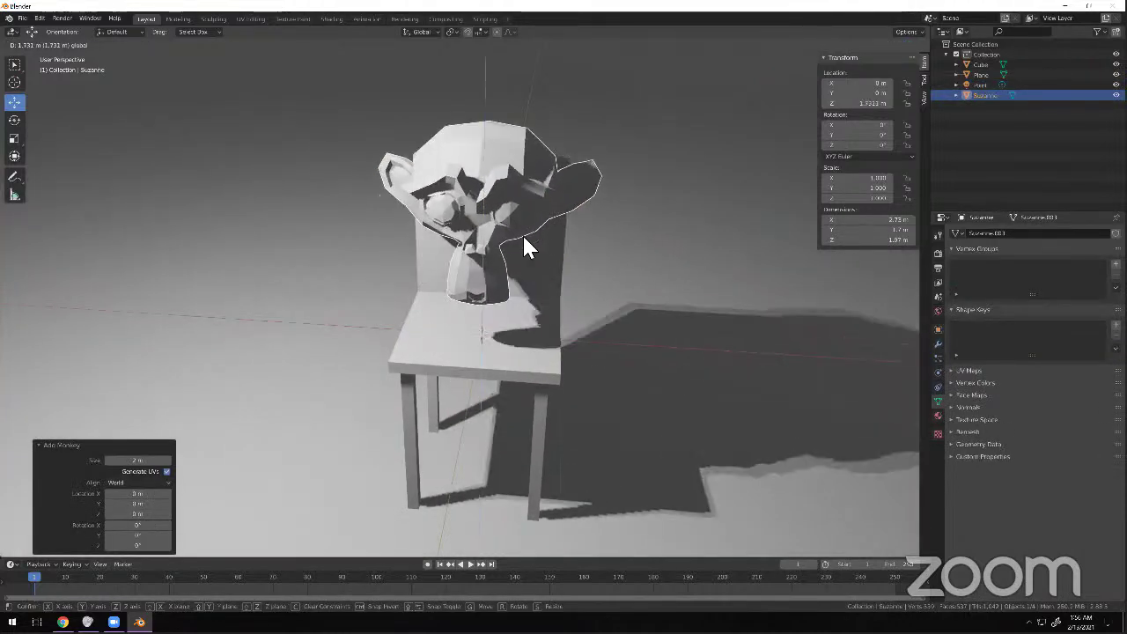
mouse_move(469, 317)
middle_down()
mouse_move(488, 336)
mouse_move(485, 301)
middle_up()
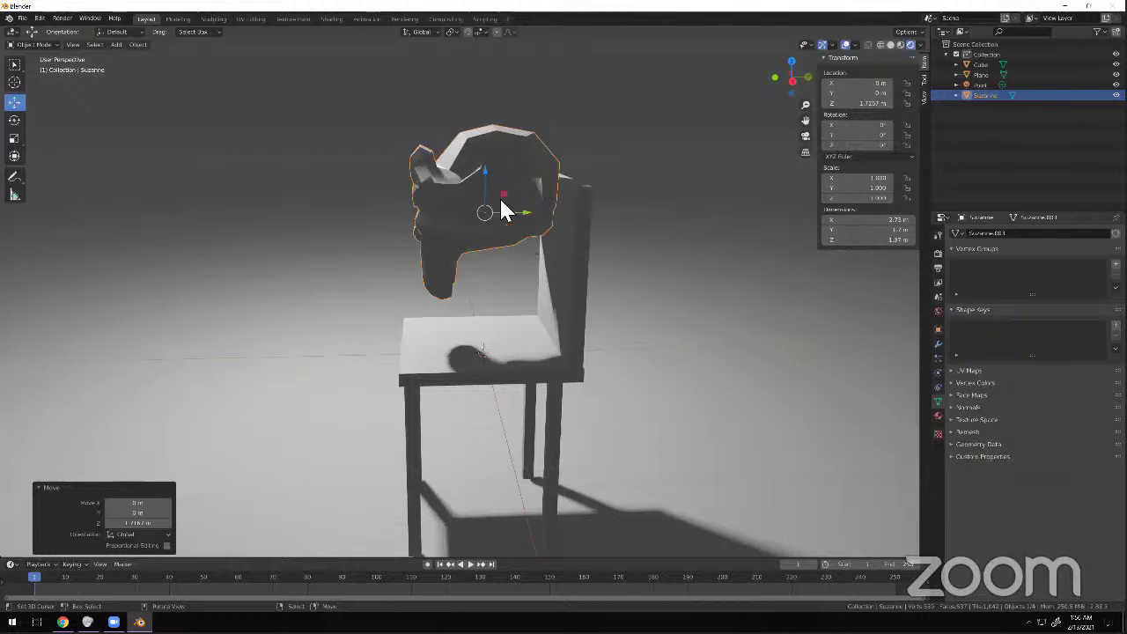
drag(489, 191, 490, 232)
scroll(494, 235, down, 1)
scroll(494, 251, up, 3)
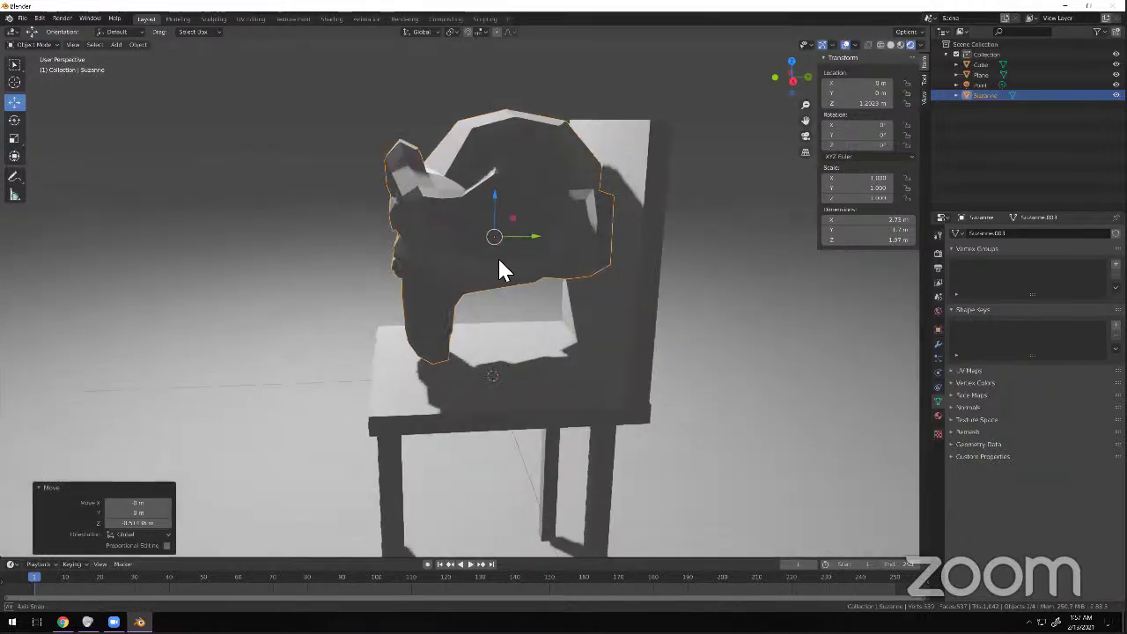
middle_drag(494, 260, 577, 287)
key(r)
right_click(588, 317)
middle_drag(517, 325, 548, 325)
scroll(548, 327, down, 1)
key(r)
right_click(588, 348)
Tilt the monkey head backward and lower it toward the chair seat to a height of about 0.85 m.
key(r)
click(562, 436)
key(r)
click(539, 275)
key(g)
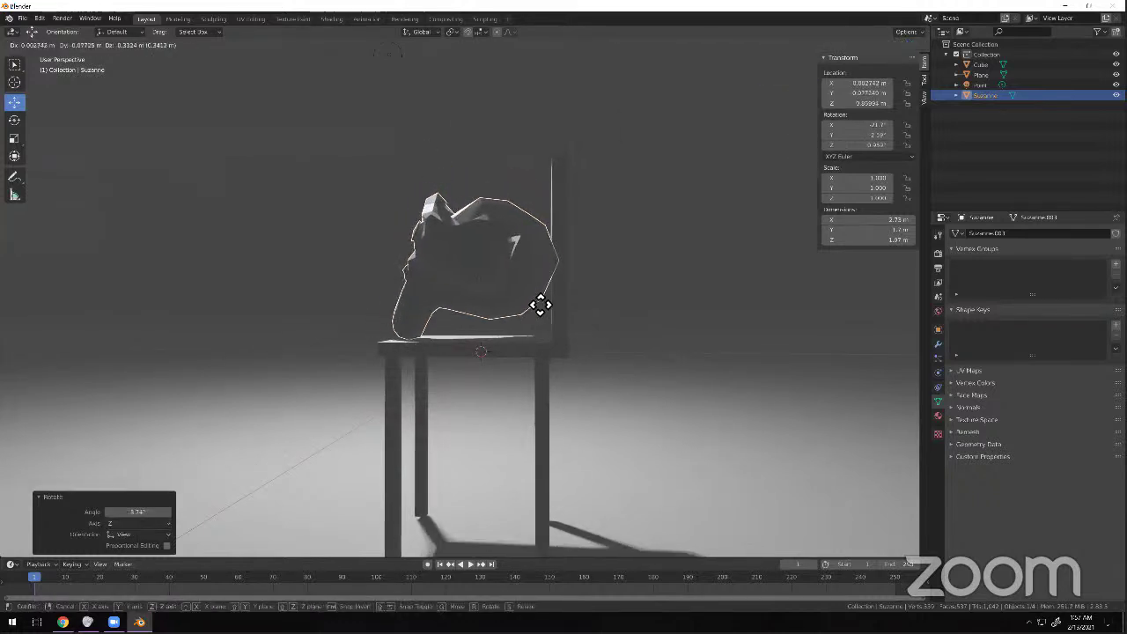
click(538, 306)
Rotate the monkey head sideways by about 19° as seen from the front of the chair.
key(alt+a)
mouse_move(478, 294)
middle_down()
mouse_move(569, 320)
mouse_move(493, 284)
middle_up()
click(360, 277)
middle_drag(359, 273, 318, 269)
key(r)
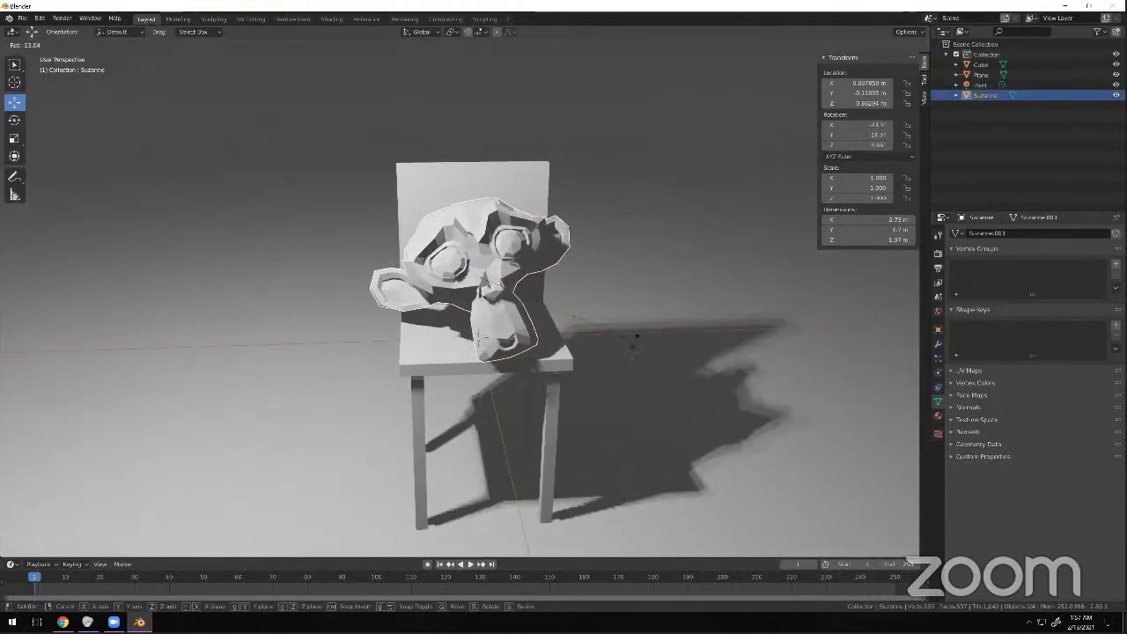
click(543, 345)
middle_drag(542, 345, 603, 341)
Shift the monkey head forward and down so that its chin and ear rest on the chair seat.
key(g)
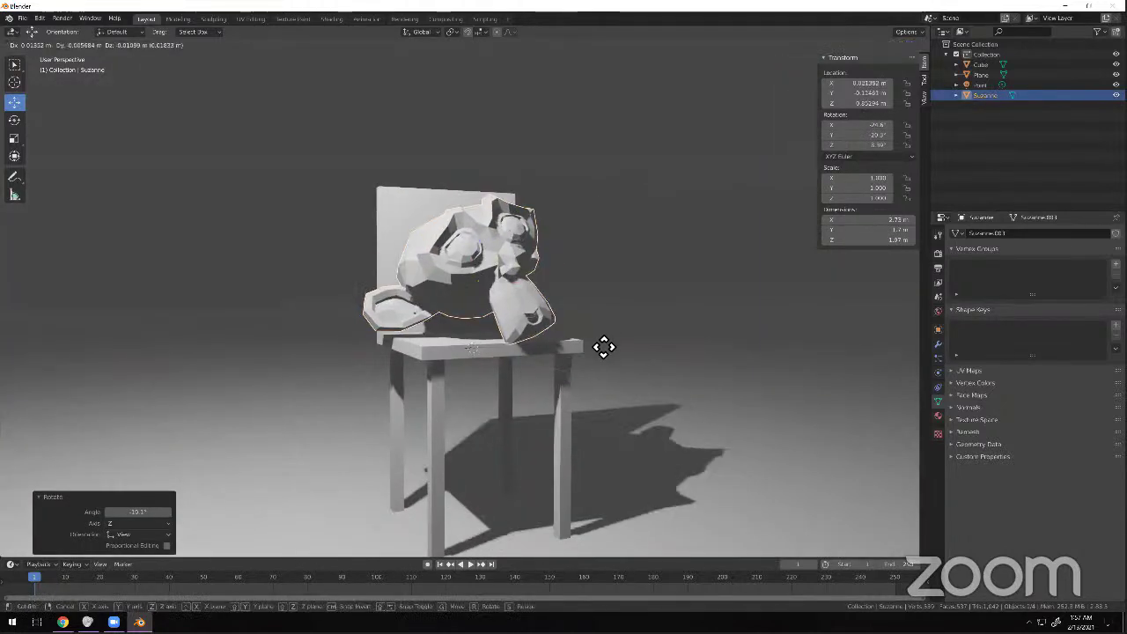
click(590, 341)
scroll(586, 342, up, 2)
scroll(586, 344, up, 2)
middle_drag(454, 348, 523, 357)
key(g)
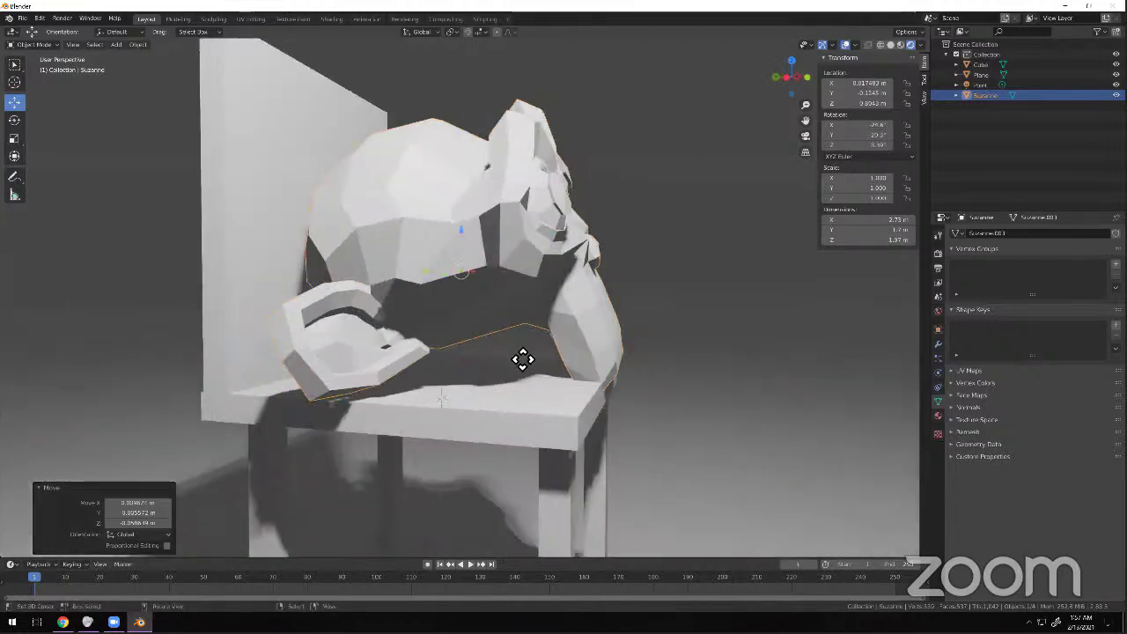
click(528, 392)
click(613, 397)
Raise the monkey head about 2.18 m straight up along Z, clear of the chair seat.
scroll(410, 362, down, 3)
middle_drag(410, 362, 464, 287)
scroll(410, 254, up, 5)
scroll(425, 251, down, 5)
key(g)
key(z)
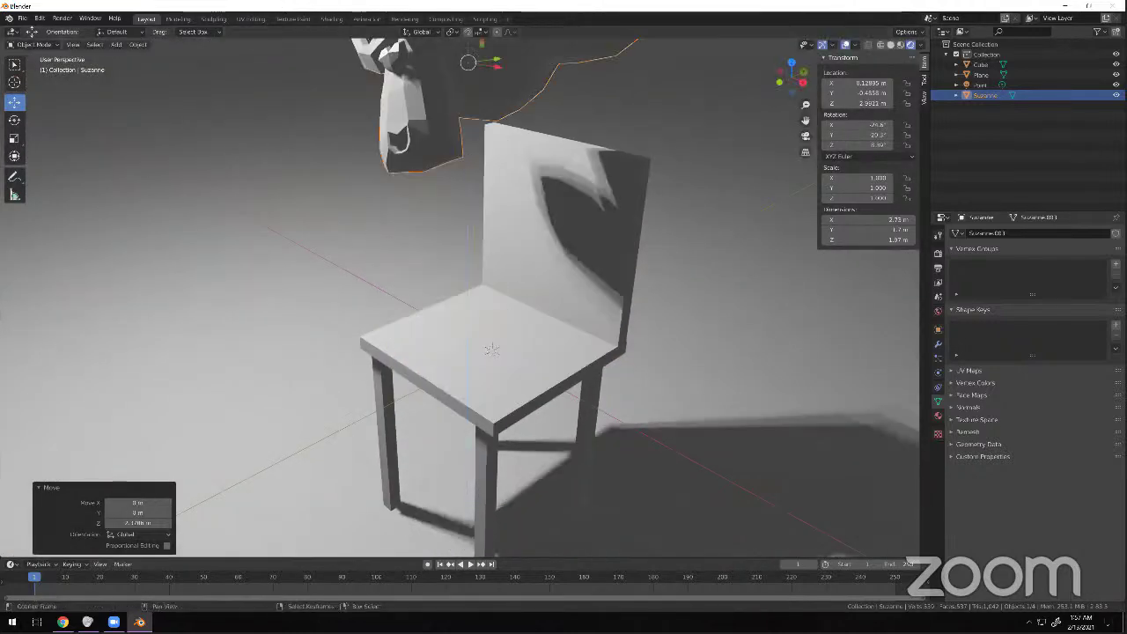
click(571, 351)
scroll(451, 333, down, 6)
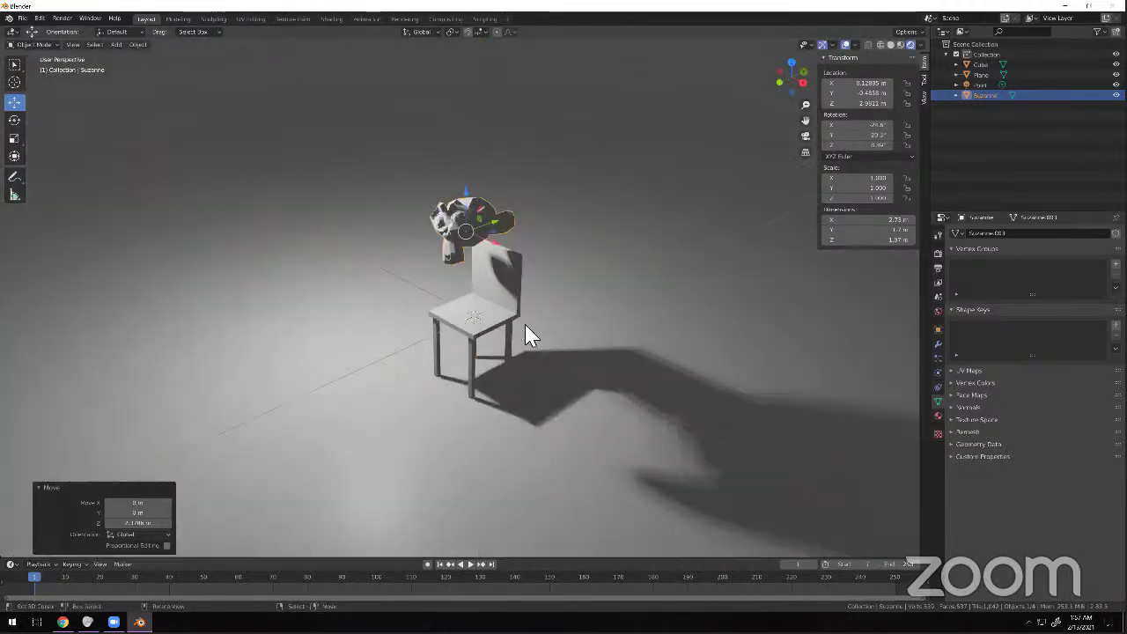
Scale the chair uniformly to about 1.489 and raise it by just under 1 m along Z.
click(519, 324)
key(s)
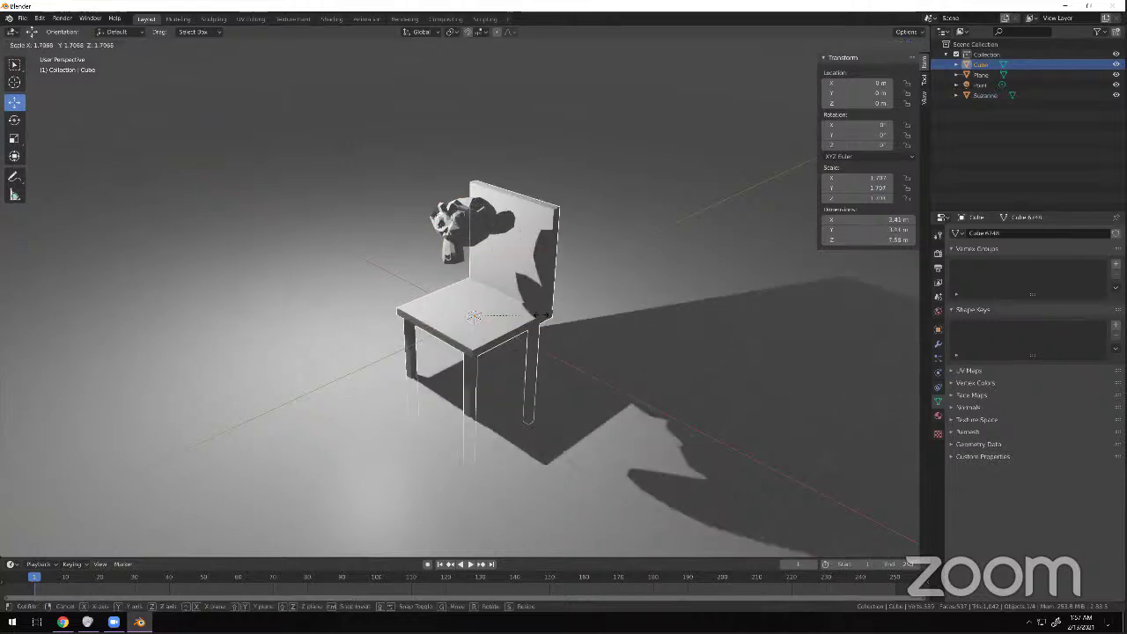
click(566, 324)
key(s)
click(480, 295)
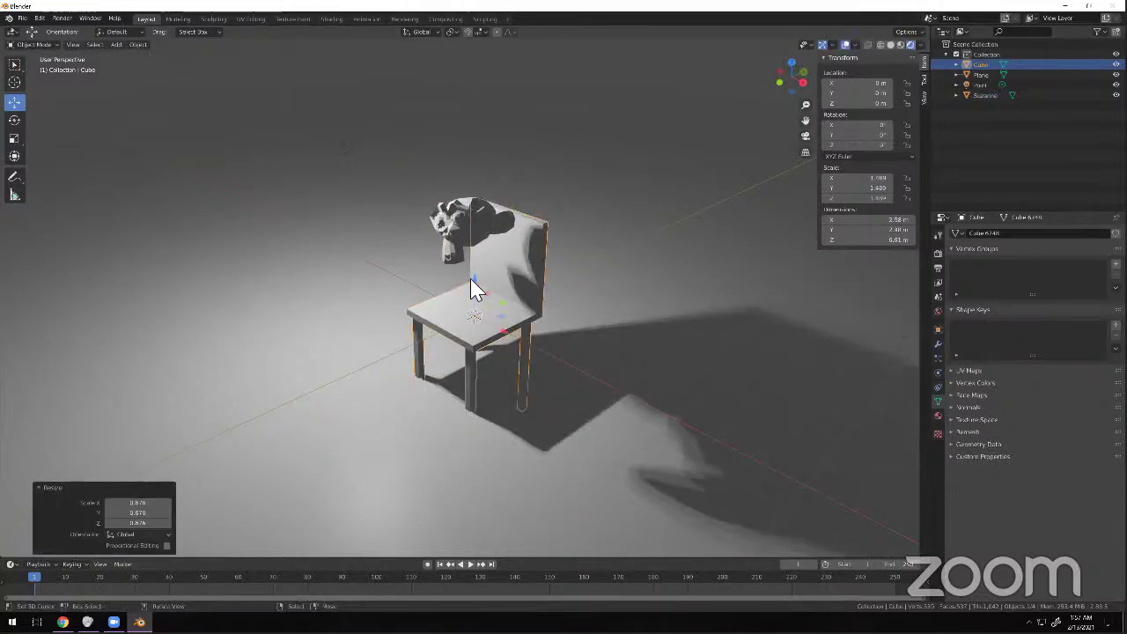
key(g)
key(z)
click(462, 212)
Add rigid body physics to the monkey head above the chair seat.
click(464, 216)
middle_drag(499, 269, 812, 333)
scroll(607, 285, up, 3)
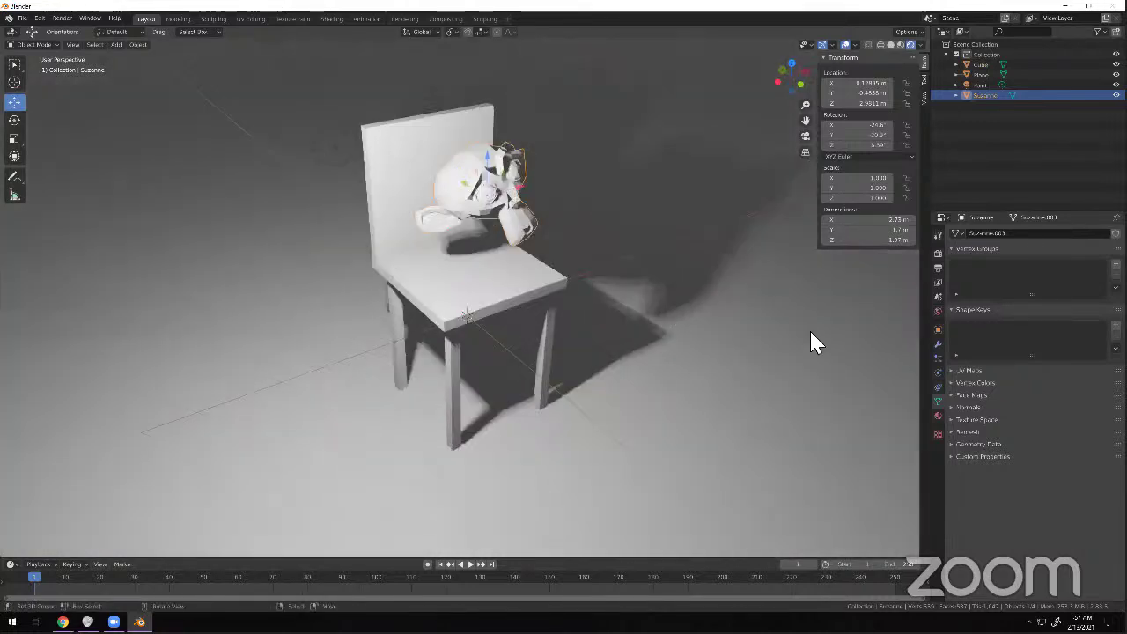
click(938, 372)
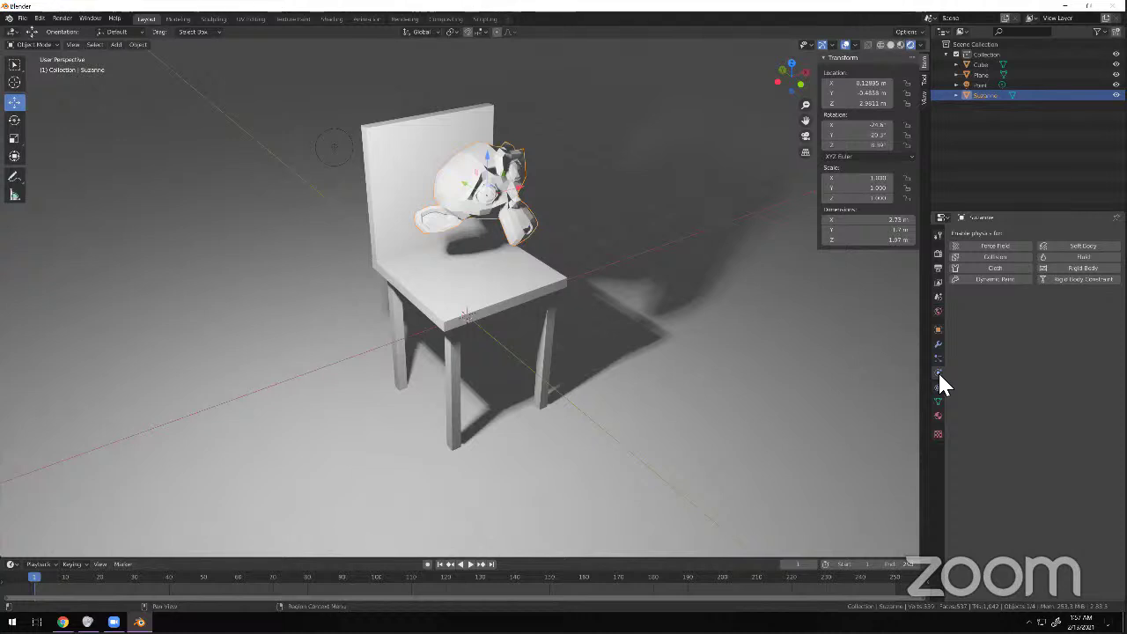
click(1072, 267)
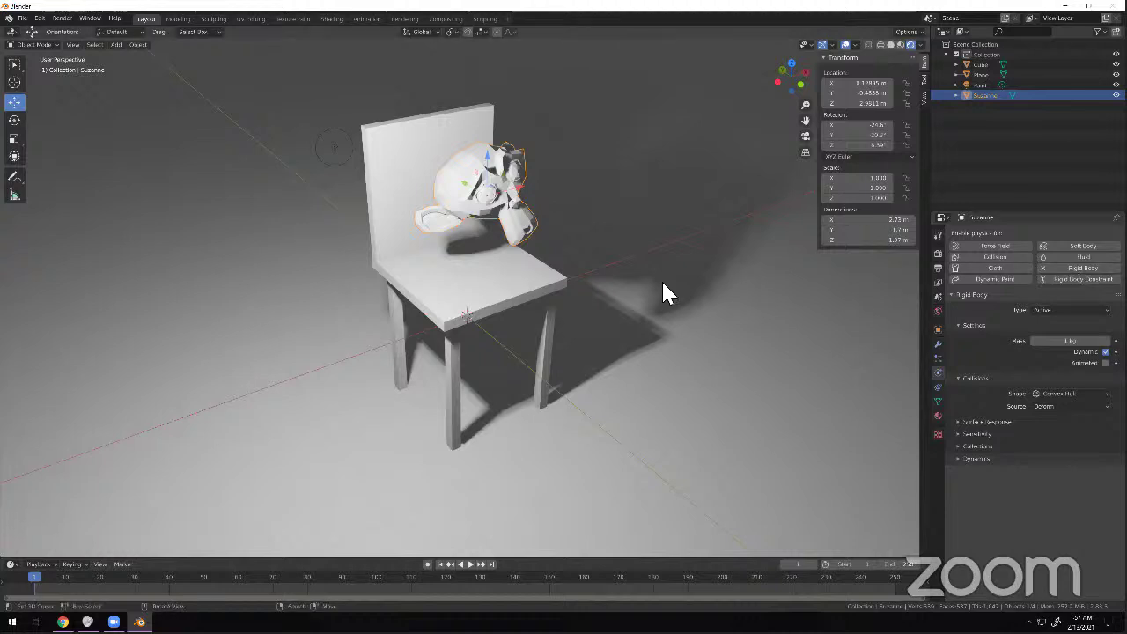
Add rigid body physics to the chair and set its type to Passive.
click(511, 301)
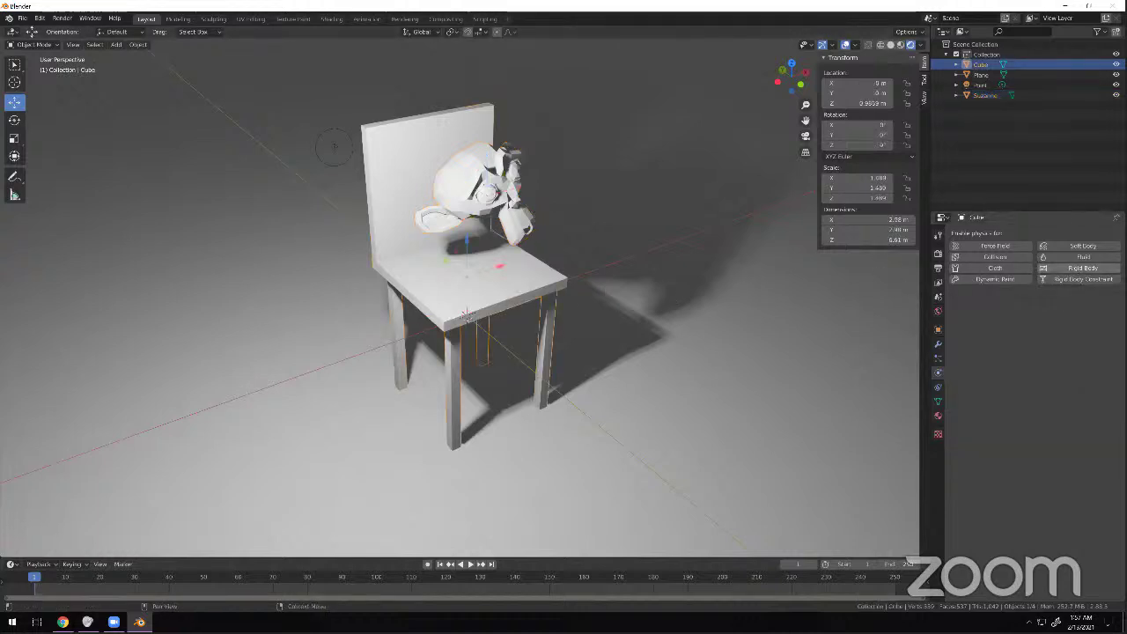
click(1082, 268)
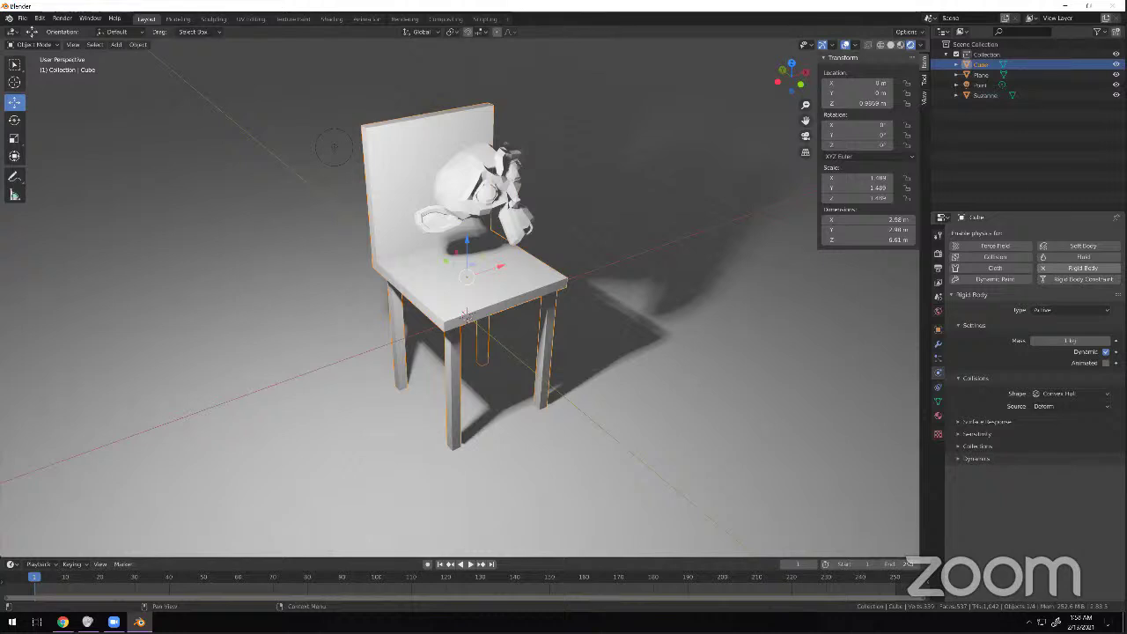
click(1076, 312)
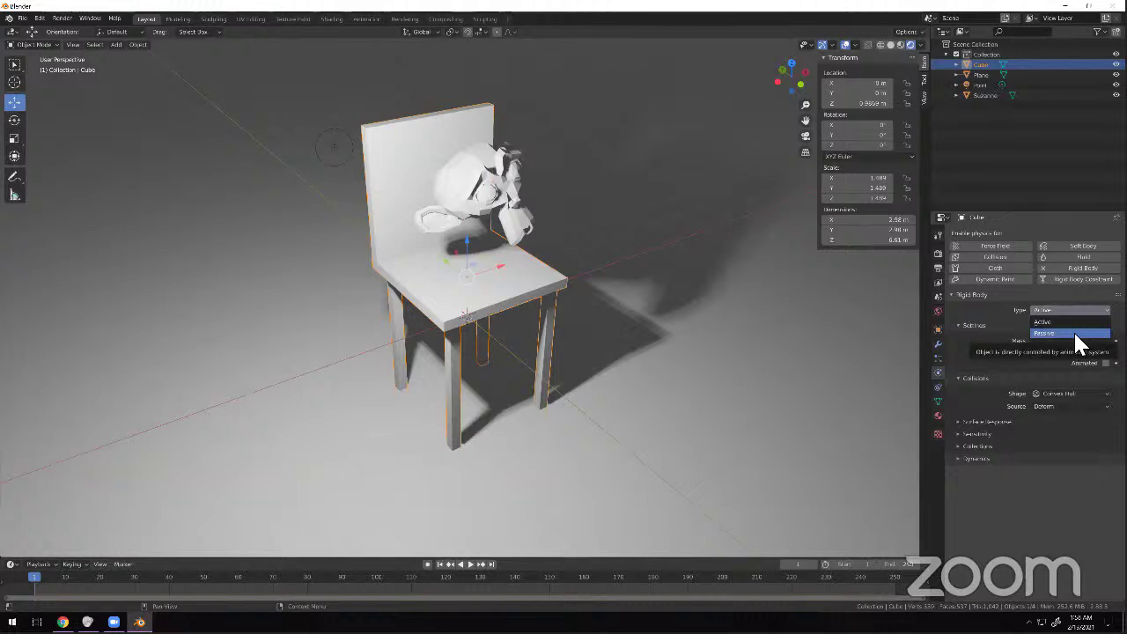
click(1076, 335)
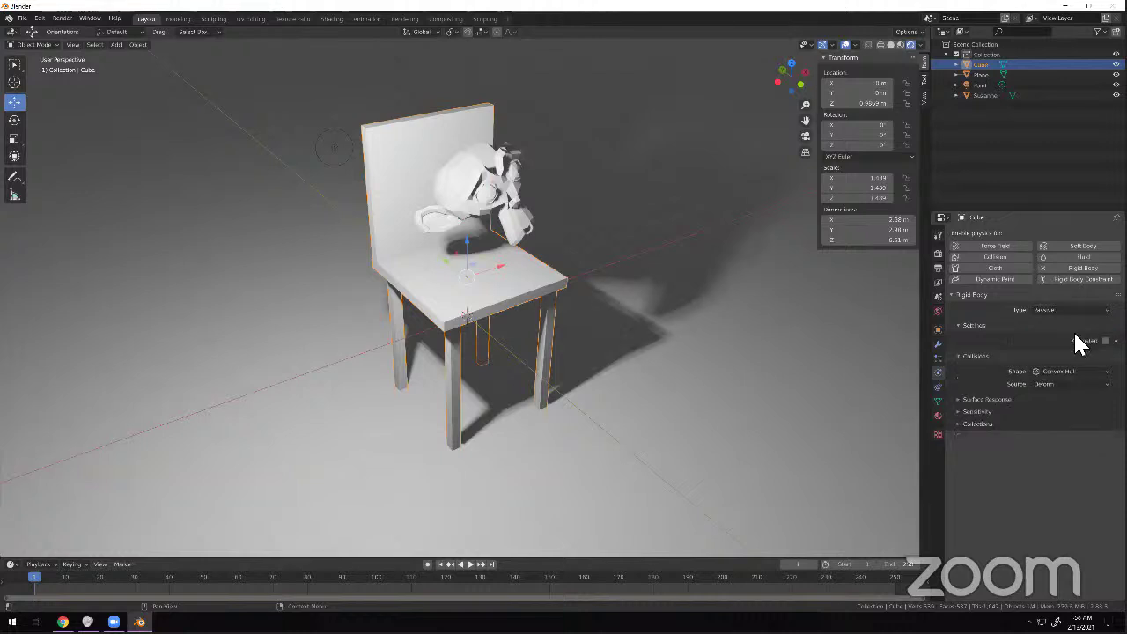
Add rigid body physics to the floor plane and set its type to Passive.
click(746, 332)
scroll(736, 339, down, 5)
scroll(775, 309, down, 2)
scroll(822, 280, up, 4)
click(1049, 268)
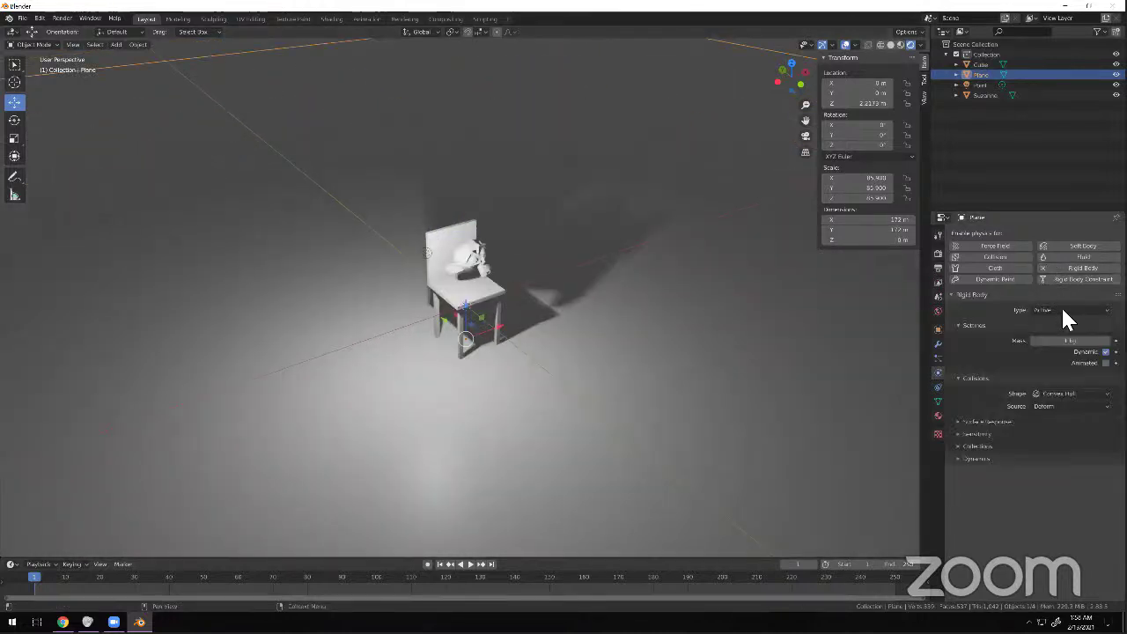
click(1057, 310)
click(1044, 335)
Play the rigid body simulation and watch how the monkey head falls around the chair.
scroll(493, 339, up, 5)
mouse_move(537, 355)
middle_down()
mouse_move(453, 350)
mouse_move(474, 357)
mouse_move(471, 344)
middle_up()
key(space)
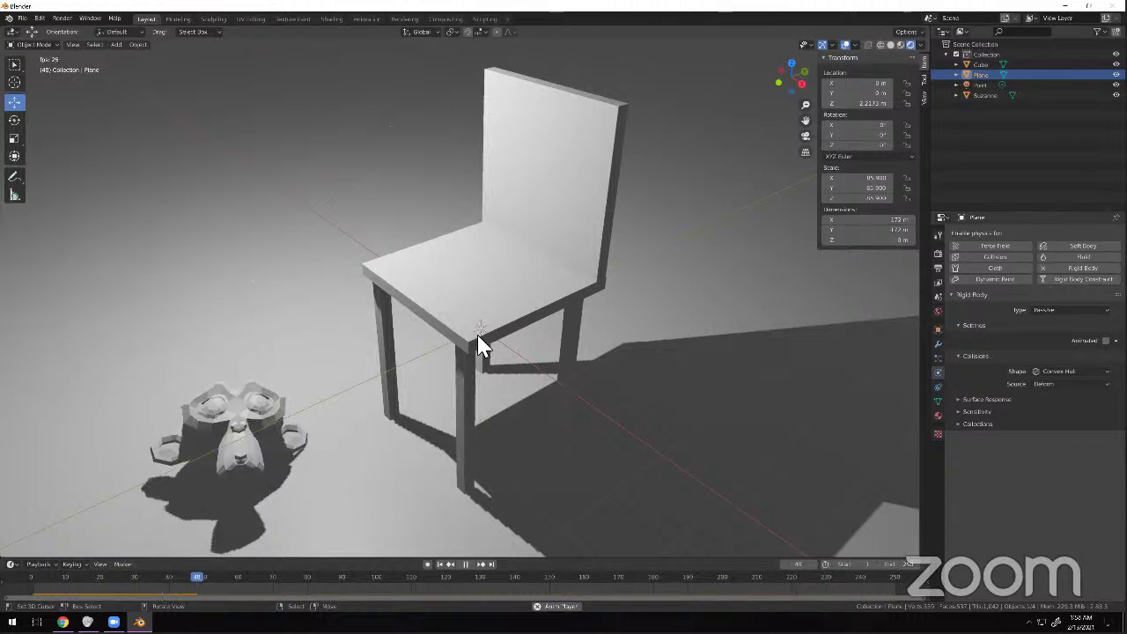
scroll(404, 401, down, 5)
mouse_move(403, 391)
middle_down()
mouse_move(459, 367)
mouse_move(522, 363)
mouse_move(394, 387)
middle_up()
scroll(459, 367, up, 4)
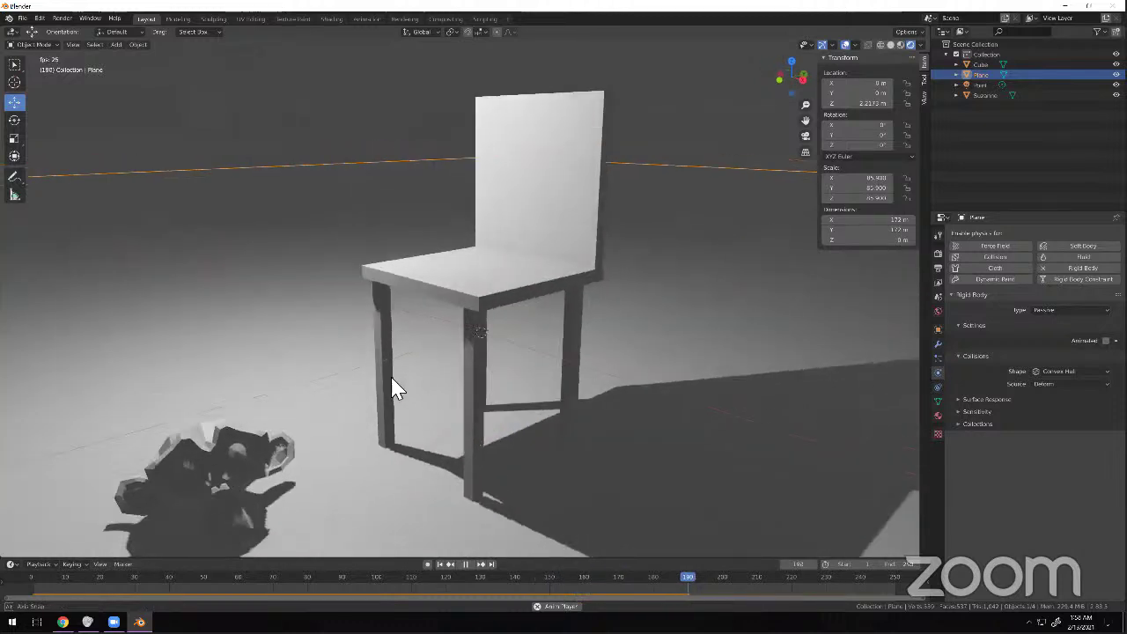
scroll(395, 388, down, 5)
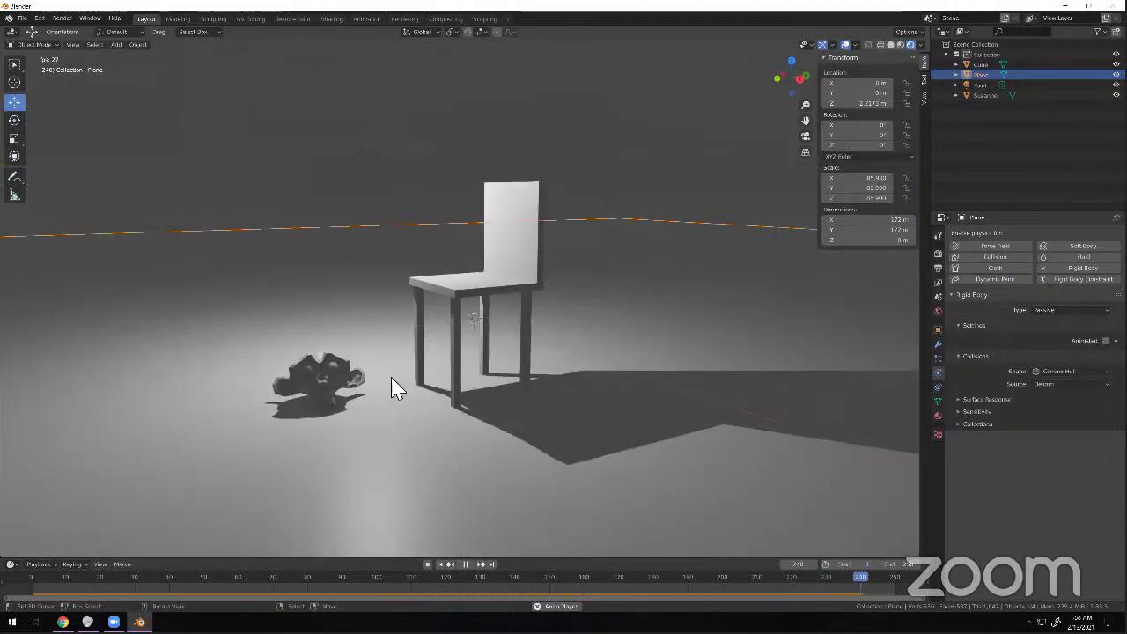
Set the chair's rigid body collision shape to Mesh.
click(514, 284)
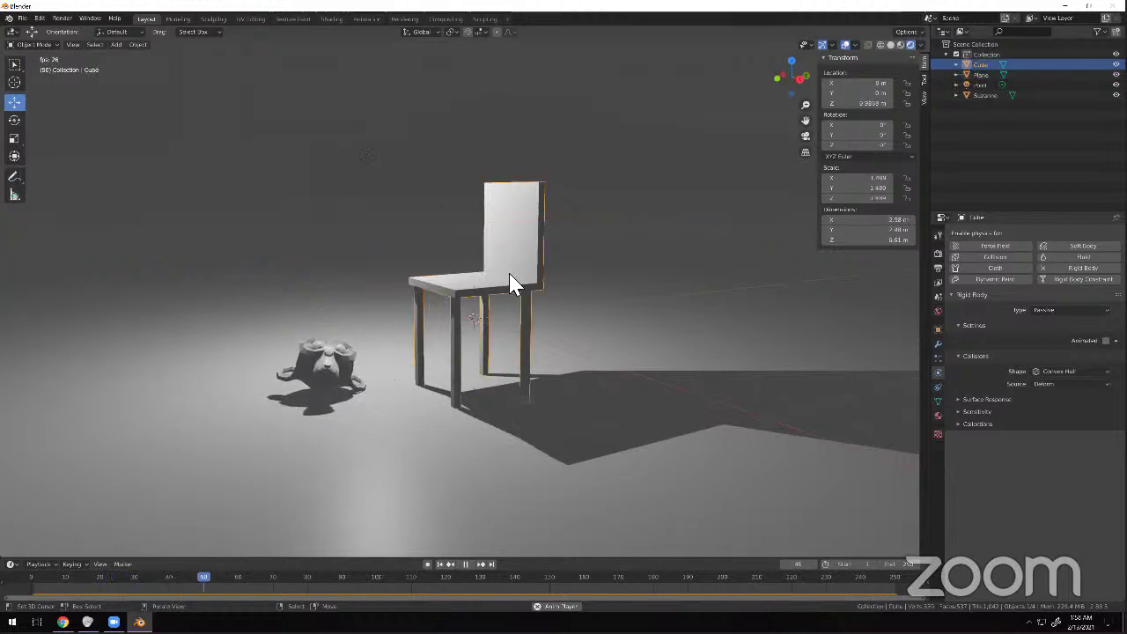
click(1063, 371)
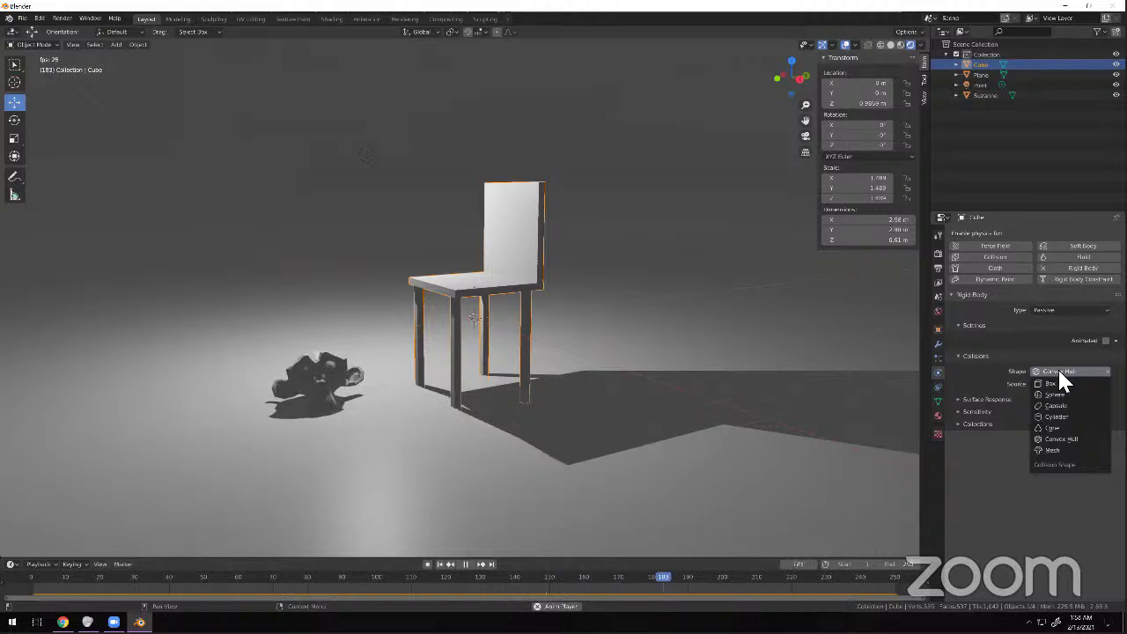
click(1073, 450)
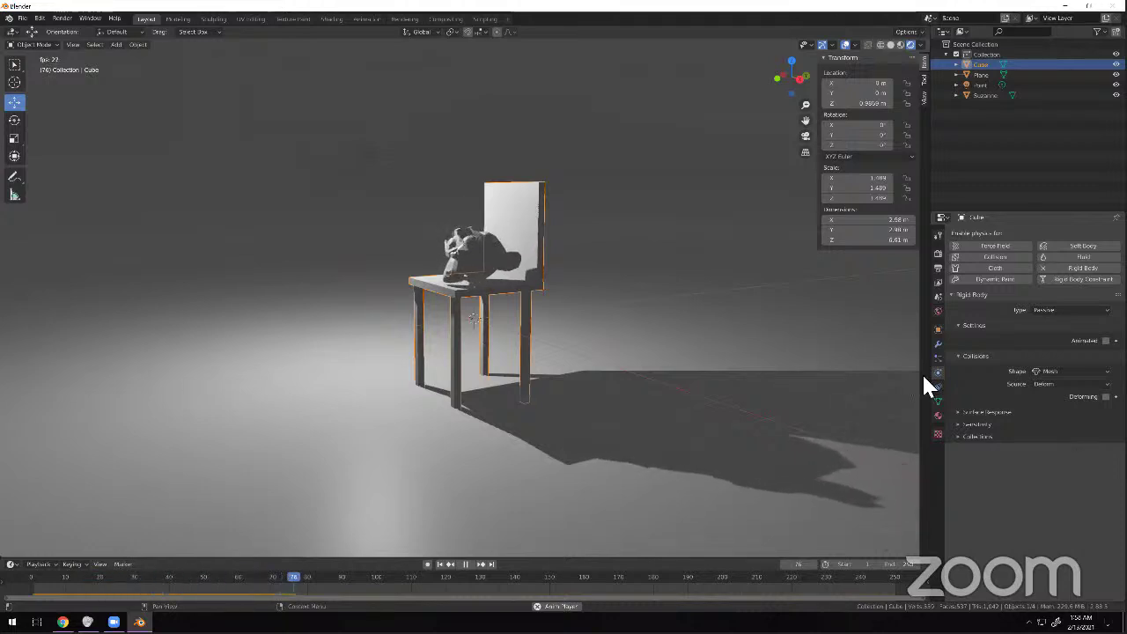
scroll(561, 218, up, 3)
middle_drag(561, 218, 622, 254)
middle_drag(557, 264, 587, 231)
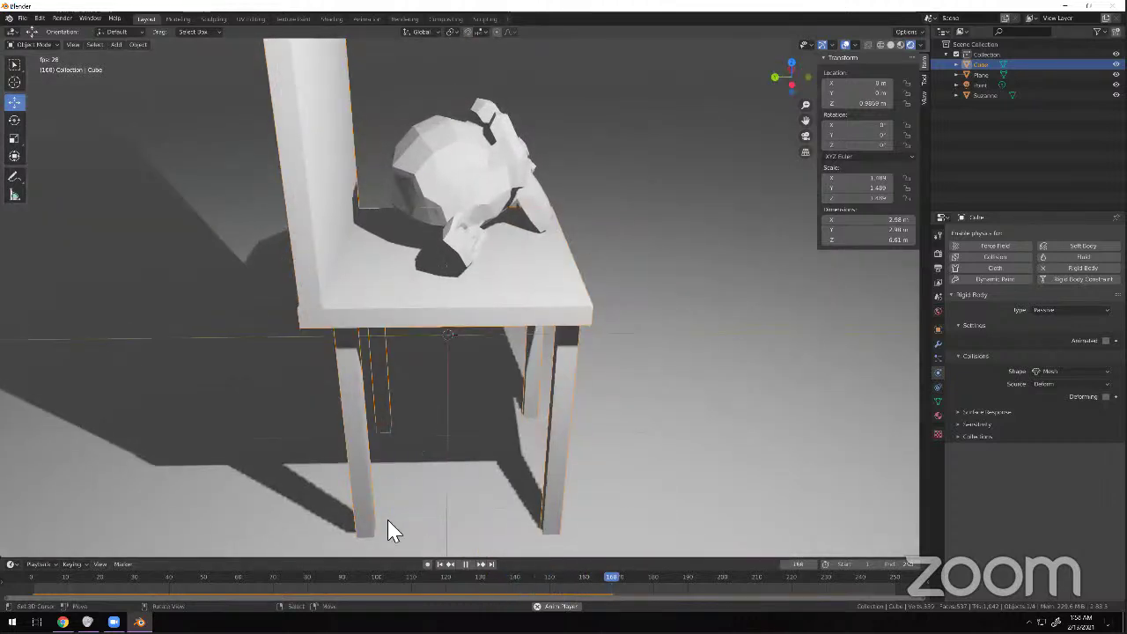
Enlarge the timeline area and replay the falling monkey head animation, stopping it at frame 116.
drag(212, 565, 253, 405)
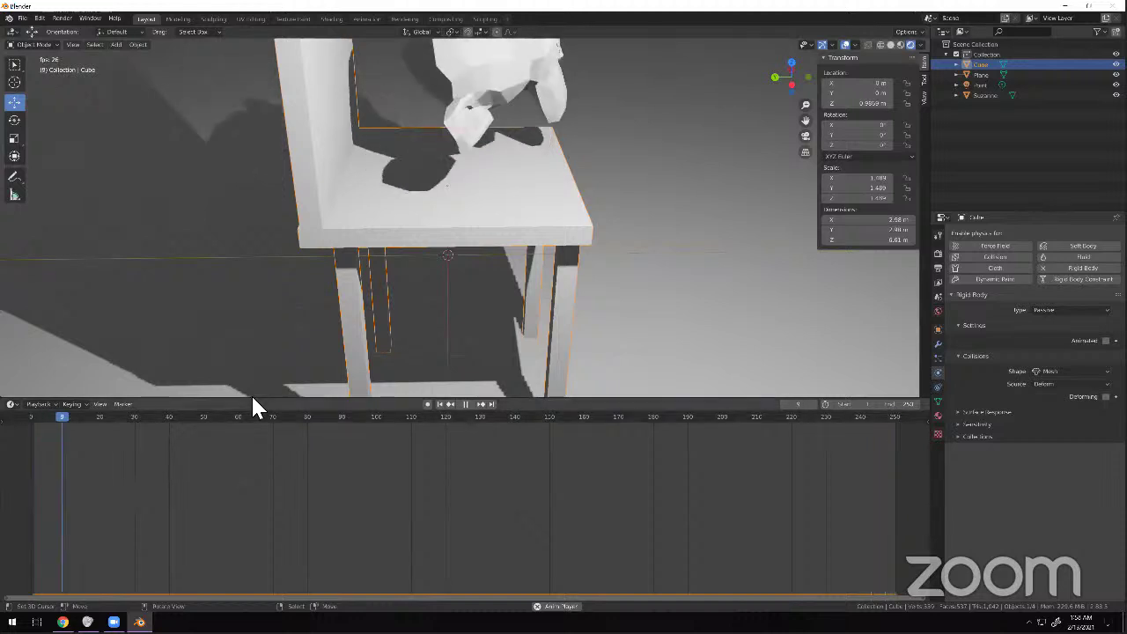
click(468, 405)
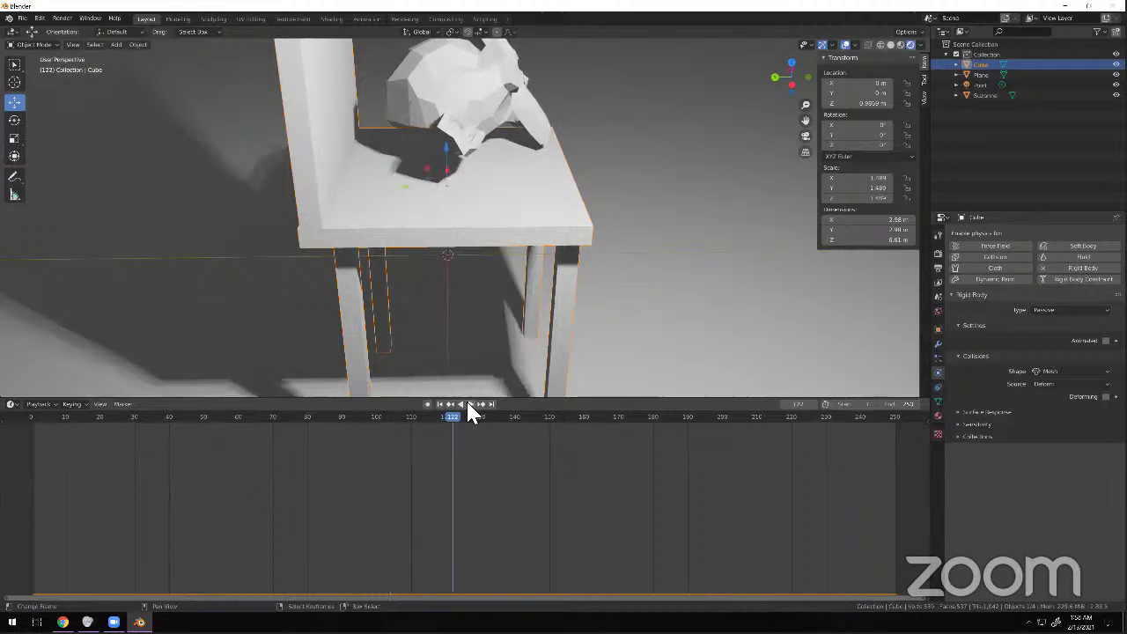
click(467, 405)
click(467, 404)
click(461, 405)
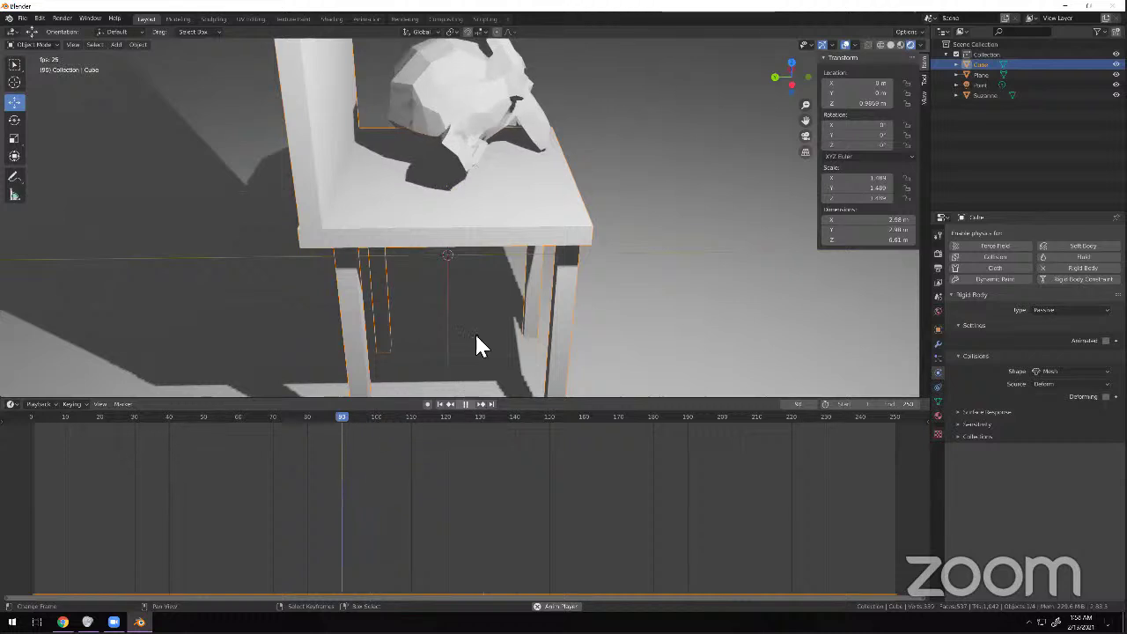
scroll(483, 341, down, 5)
scroll(483, 341, down, 2)
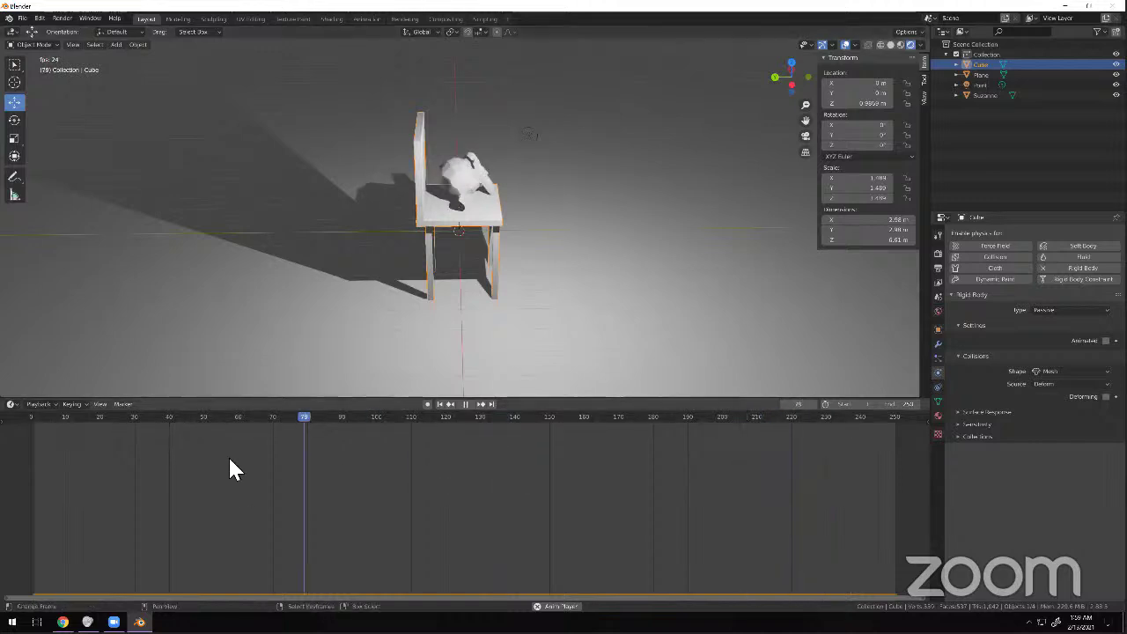
drag(413, 446, 326, 443)
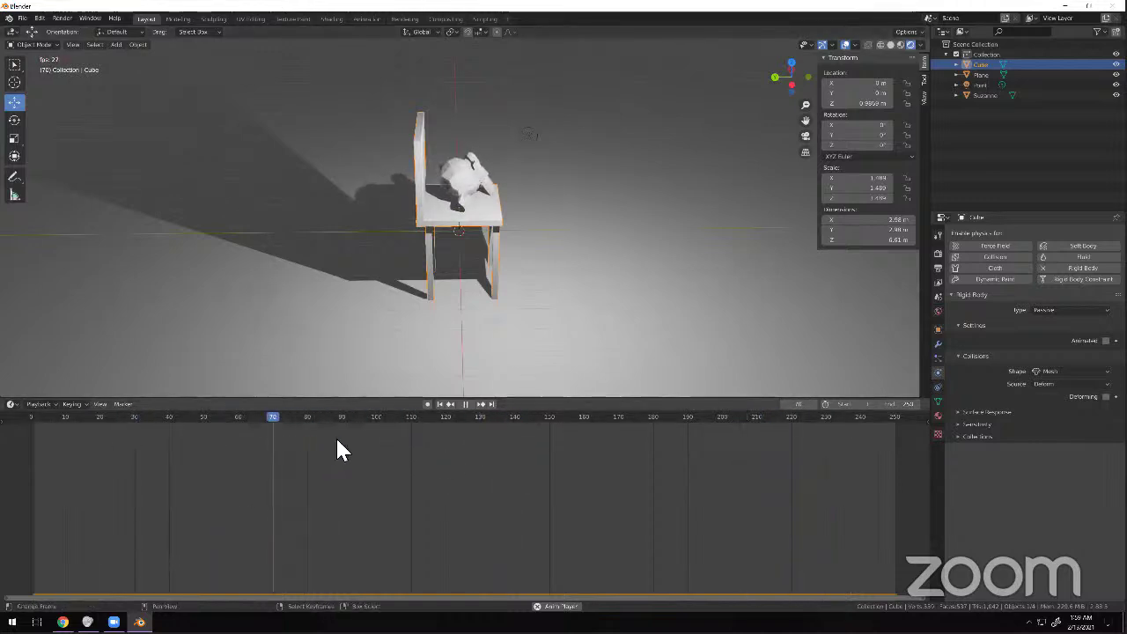
click(465, 405)
key(space)
Examine from several sides how the monkey head rests on the chair seat.
middle_drag(623, 344, 468, 267)
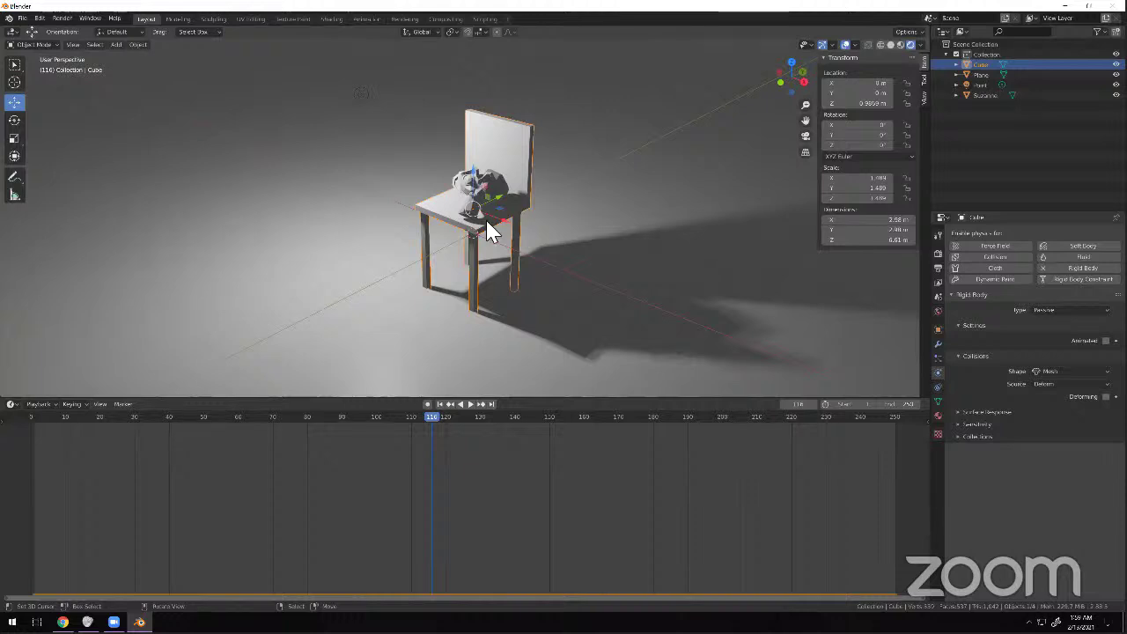
scroll(487, 220, down, 6)
scroll(489, 206, up, 4)
middle_drag(489, 206, 759, 248)
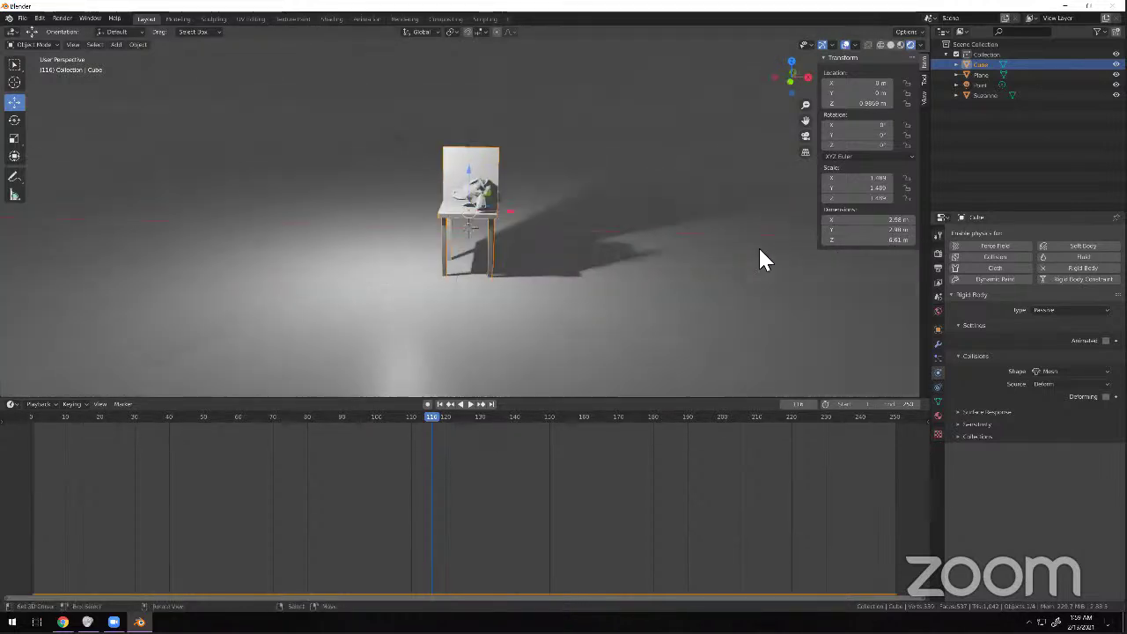
scroll(618, 240, up, 4)
scroll(617, 239, down, 2)
middle_drag(616, 239, 488, 240)
scroll(596, 230, down, 3)
scroll(488, 240, up, 5)
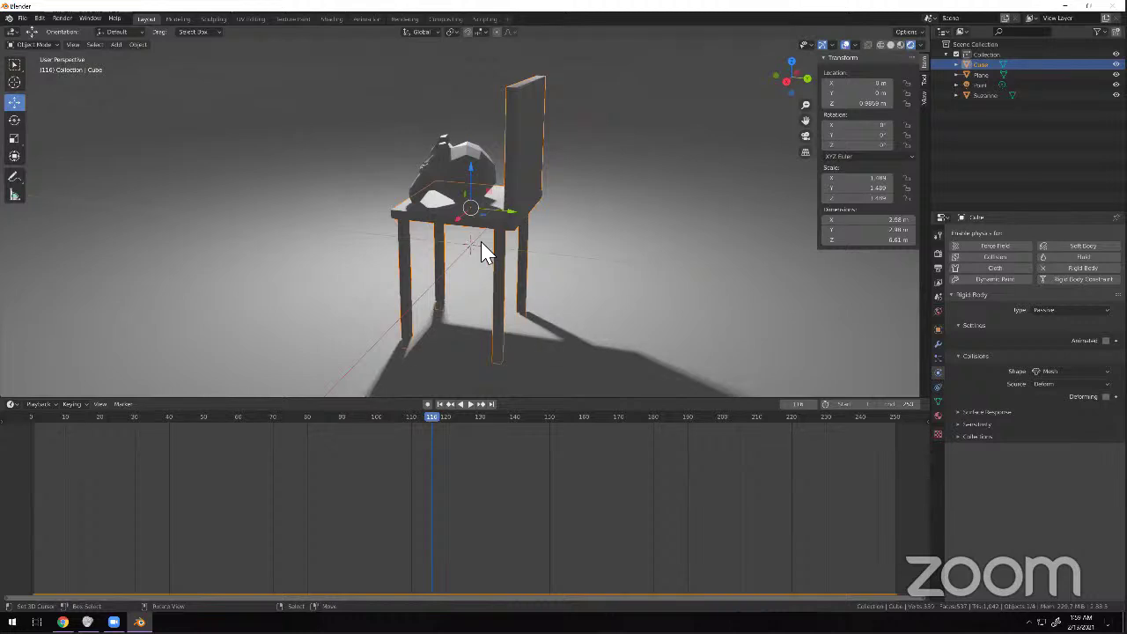
middle_drag(481, 244, 540, 222)
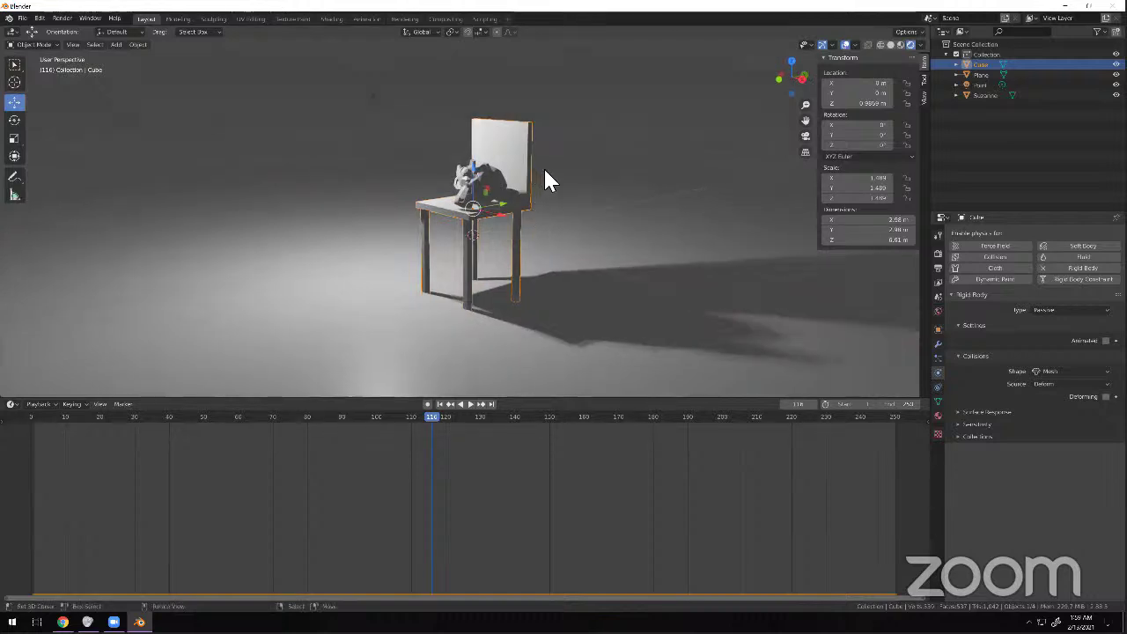
Set the world background color to a dark teal with a hue of 0.527 and a value of about 0.298.
click(938, 310)
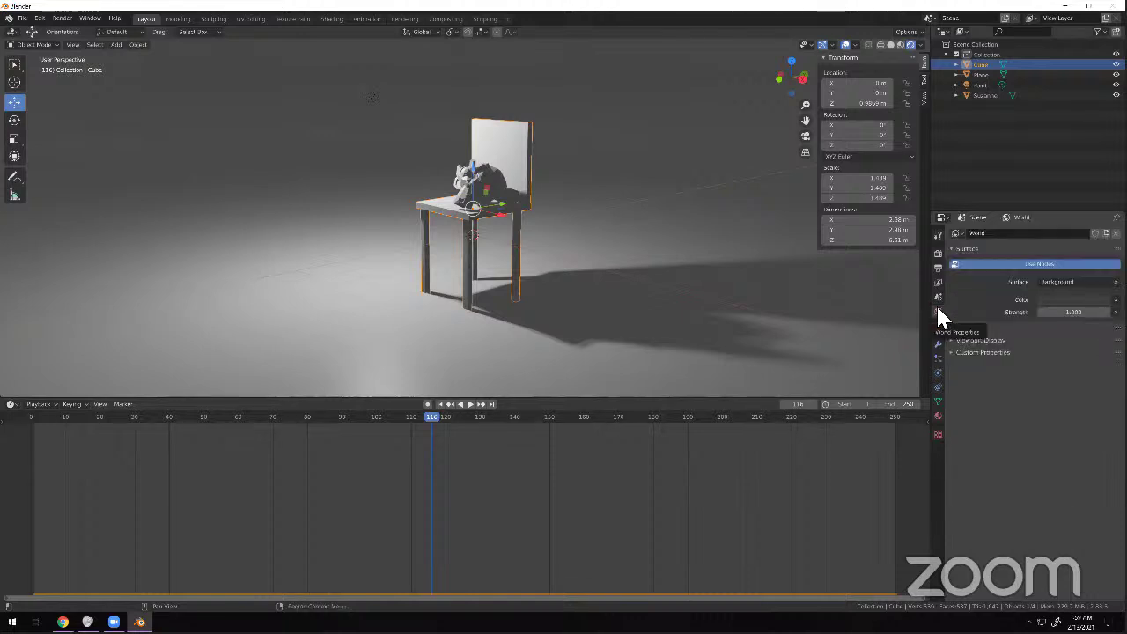
click(1058, 299)
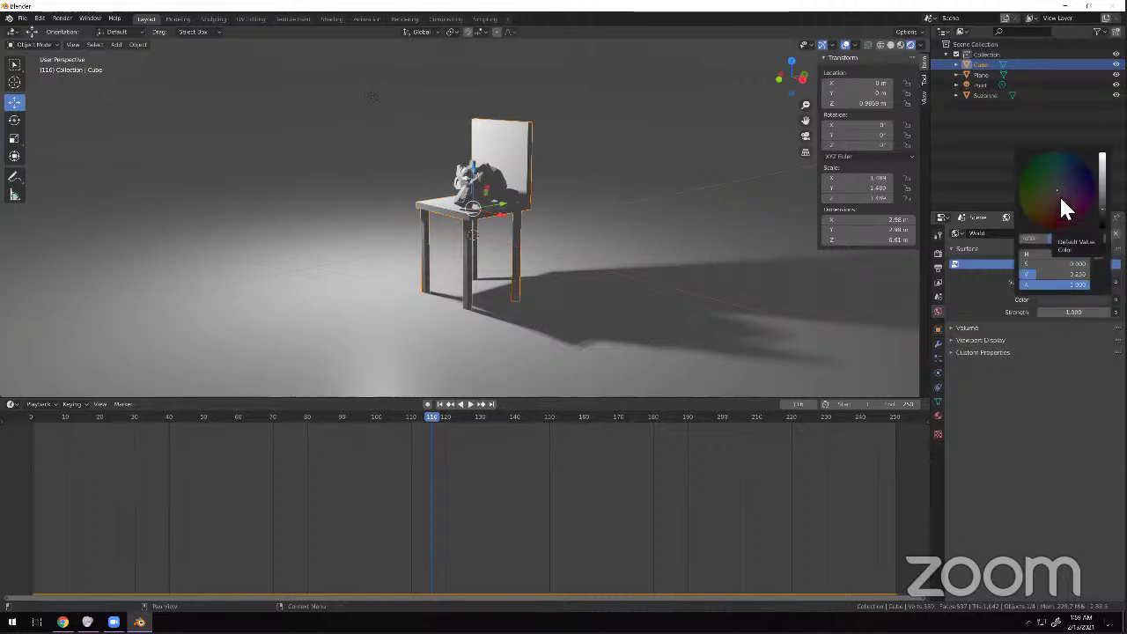
click(1063, 161)
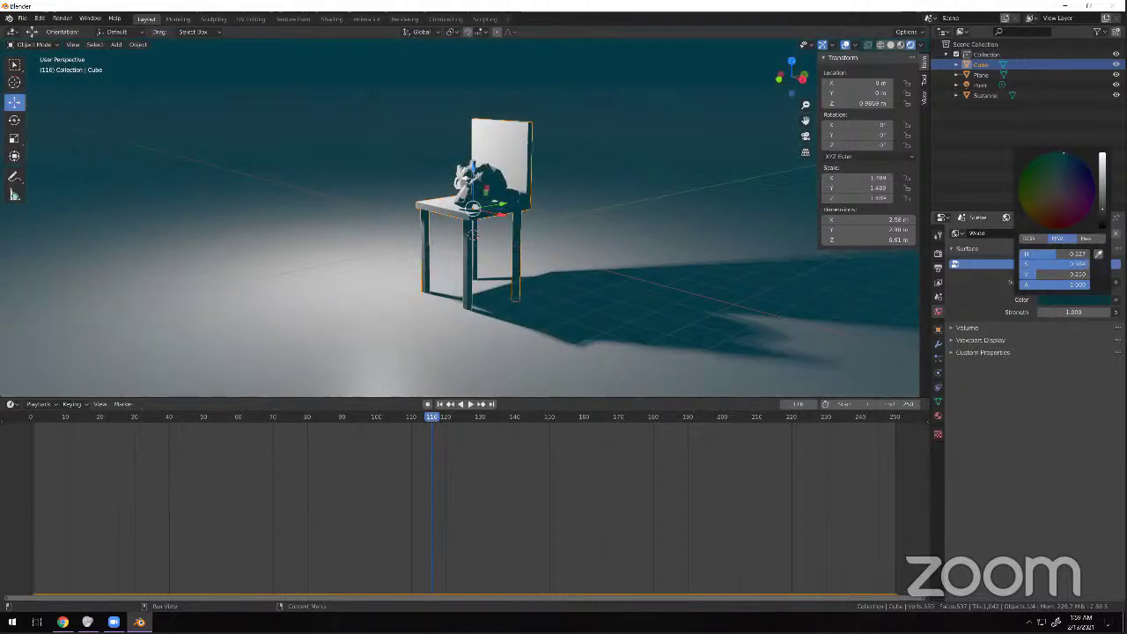
drag(1102, 209, 1103, 153)
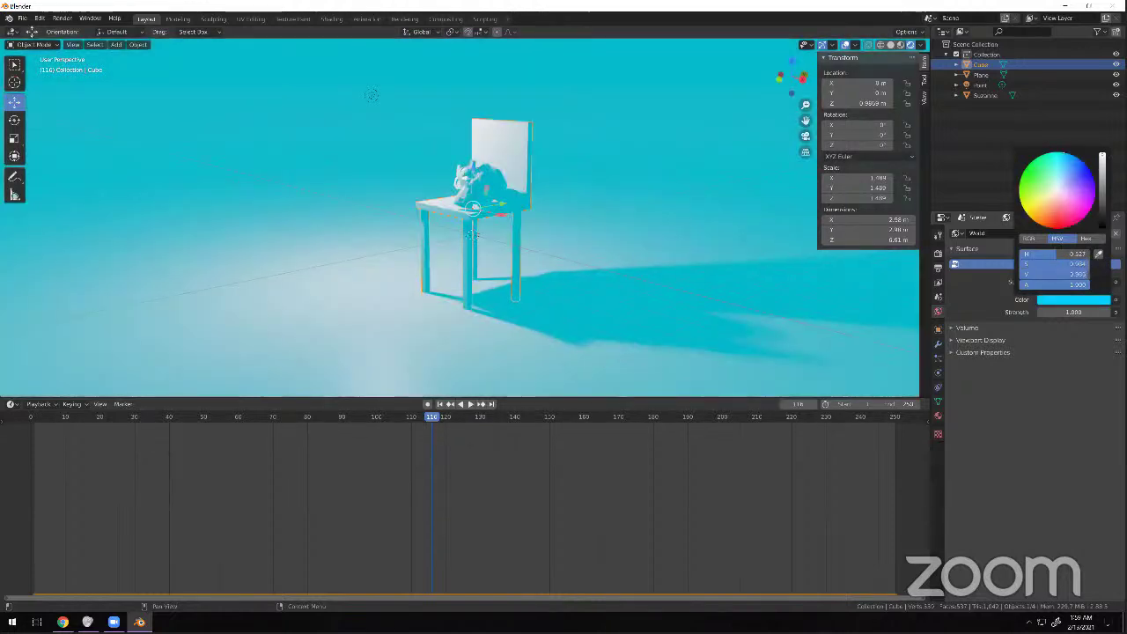
drag(1101, 157, 1102, 205)
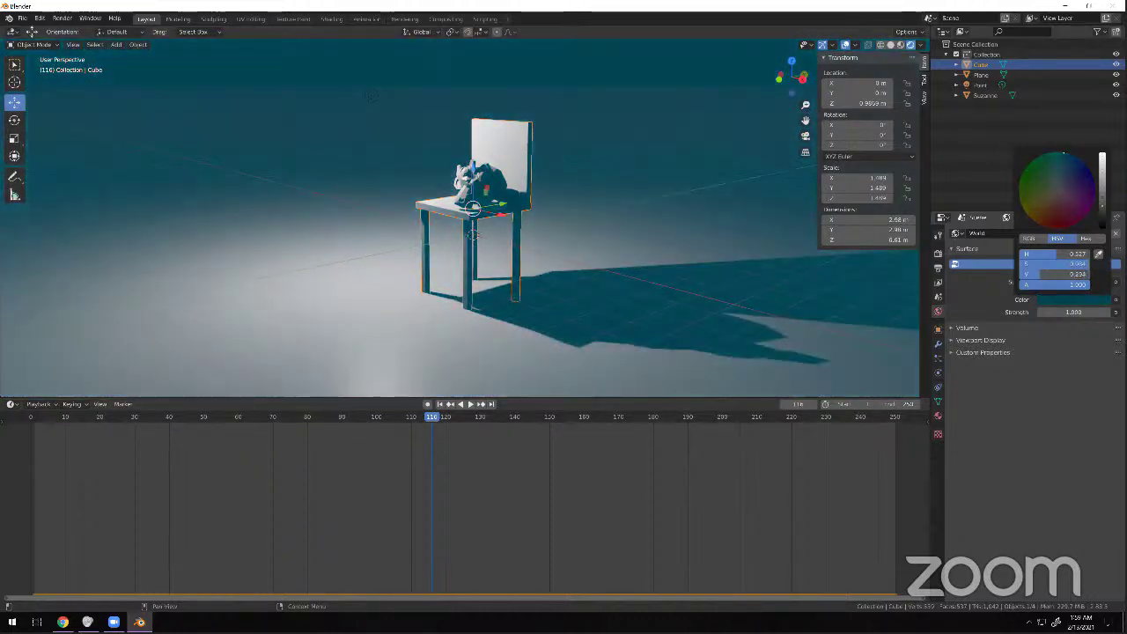
Examine the monkey head and chair up close under the teal background lighting.
mouse_move(659, 250)
middle_down()
mouse_move(692, 252)
mouse_move(616, 302)
mouse_move(533, 291)
mouse_move(582, 258)
mouse_move(494, 264)
mouse_move(494, 245)
mouse_move(478, 253)
mouse_move(464, 226)
mouse_move(449, 167)
middle_up()
scroll(581, 258, up, 8)
scroll(464, 227, up, 6)
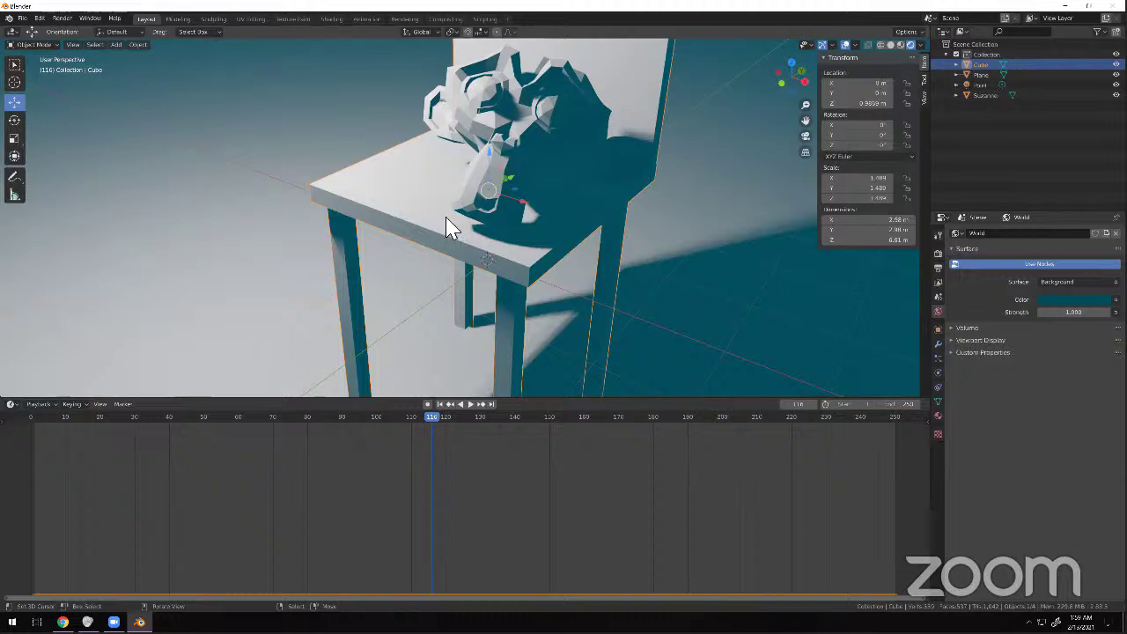
scroll(466, 180, down, 6)
middle_drag(521, 194, 452, 144)
scroll(476, 174, up, 6)
scroll(477, 173, down, 6)
Add a new material to the chair.
right_click(471, 110)
click(473, 121)
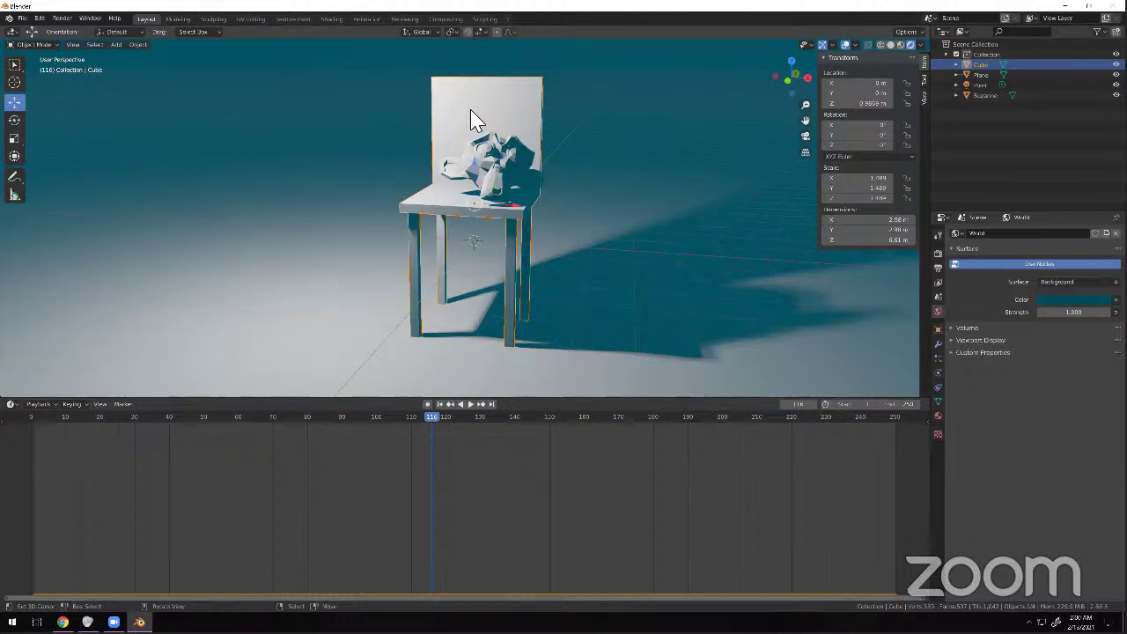
click(937, 416)
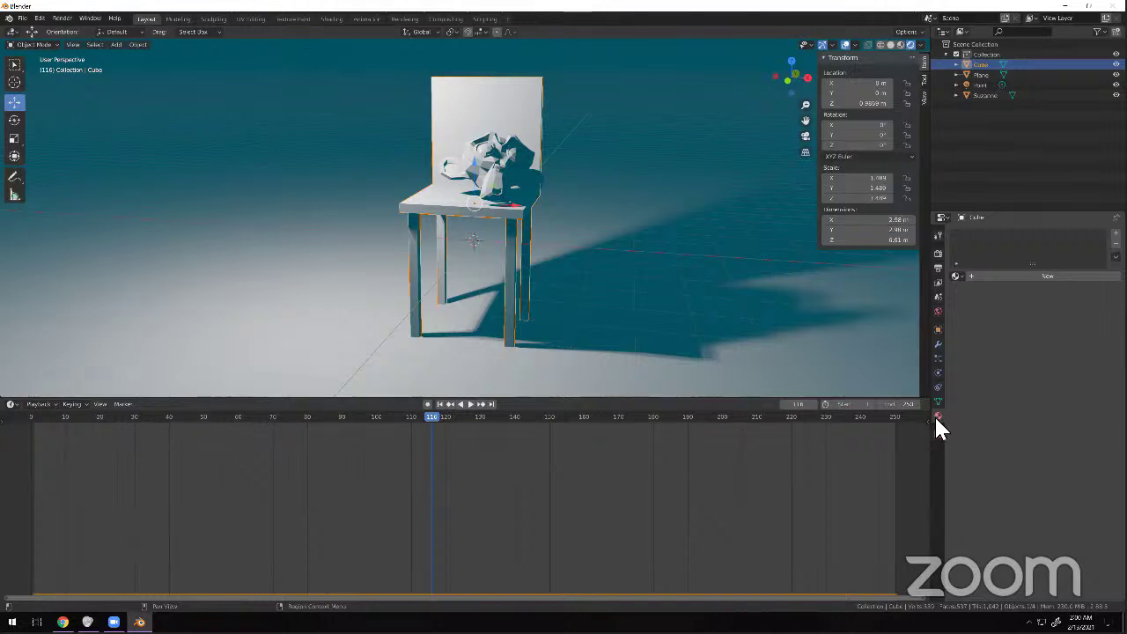
click(994, 274)
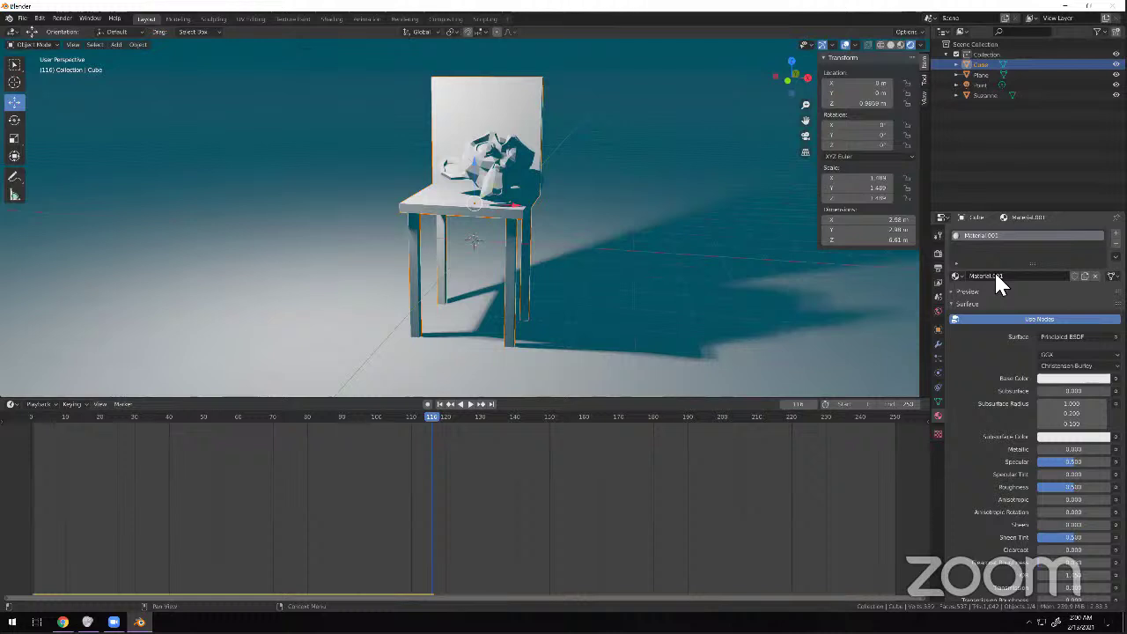
Set the chair material's base color to a fully saturated orange.
click(1053, 384)
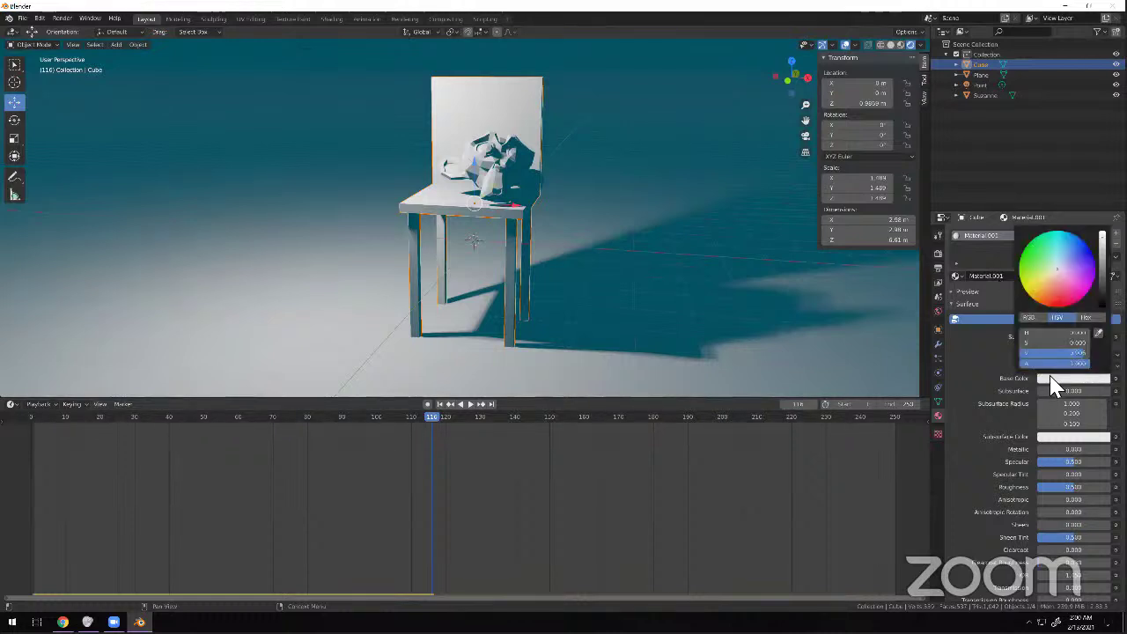
click(1050, 298)
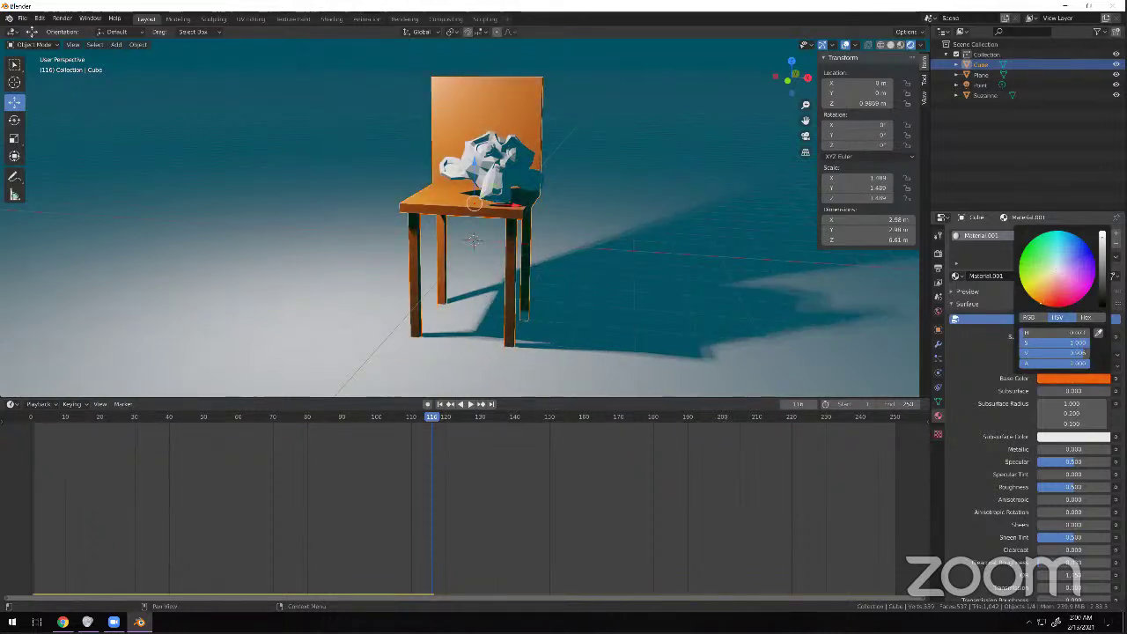
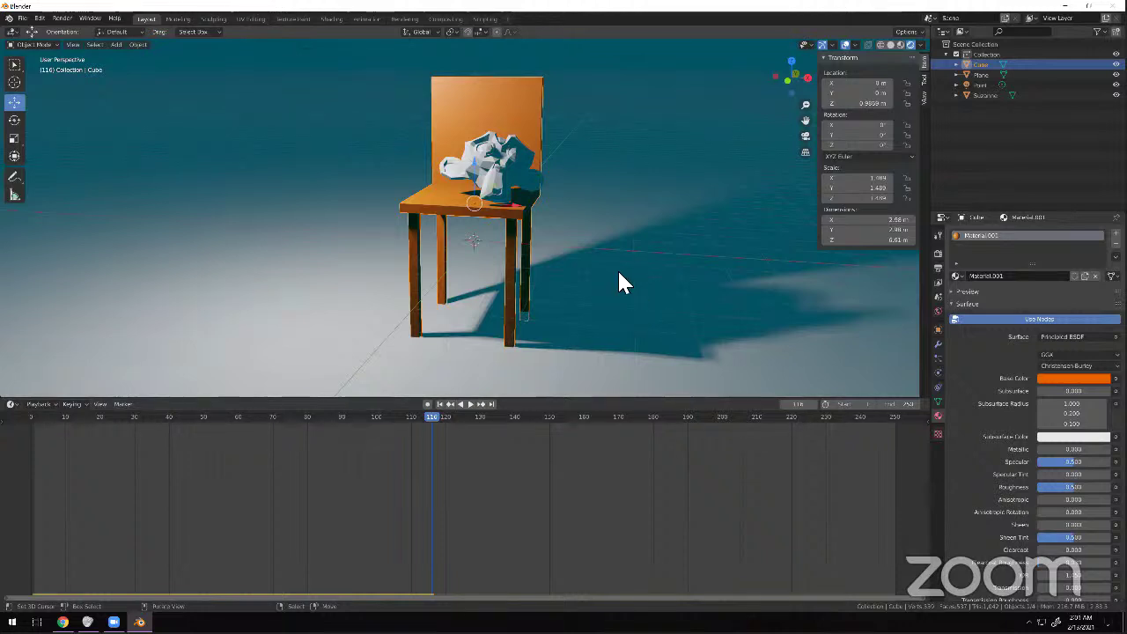
Move the point light in front of the chair, to a height of about 5.29 m.
scroll(568, 285, down, 6)
scroll(506, 293, up, 5)
middle_drag(419, 299, 521, 319)
click(589, 209)
key(g)
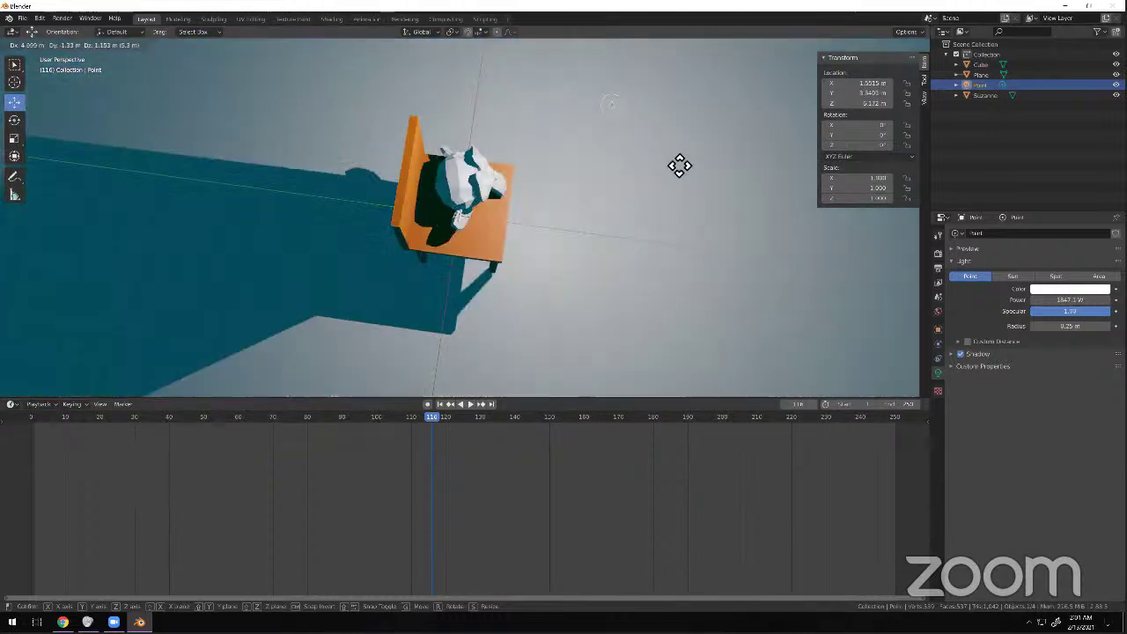
click(679, 268)
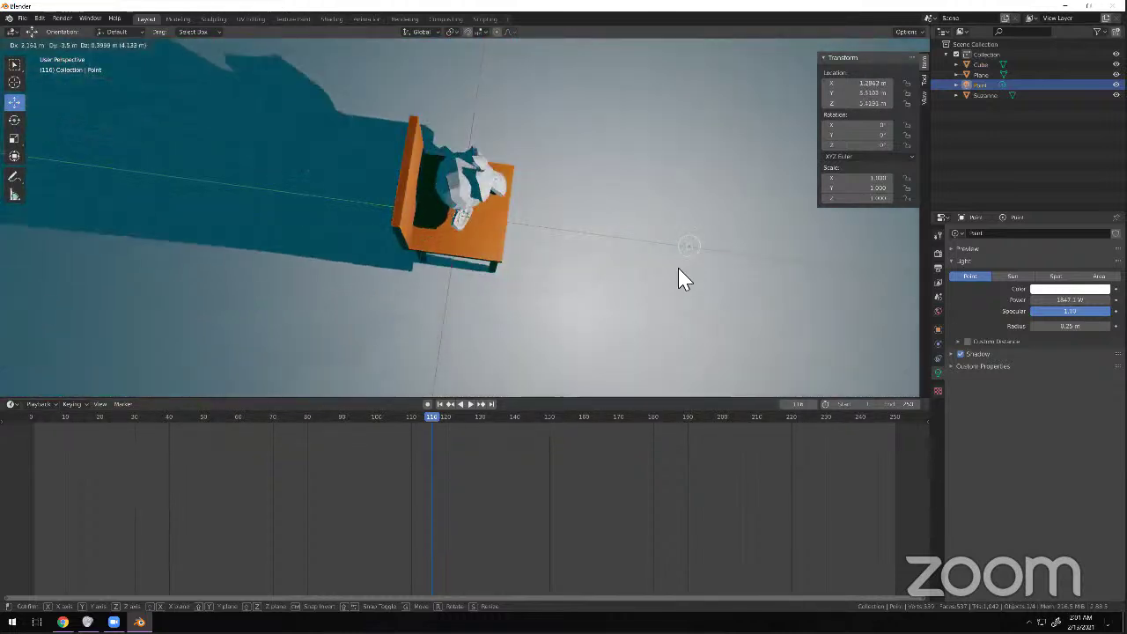
middle_drag(434, 219, 414, 132)
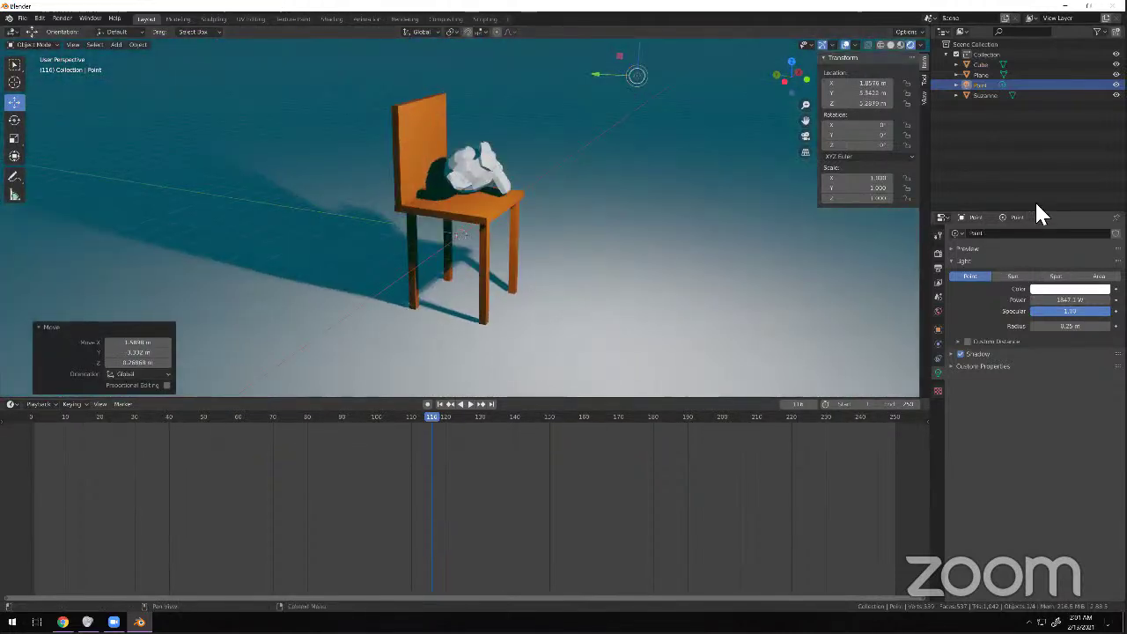
Set the point light's color to yellow with a hue of about 0.164 and a value of 1.000.
click(1070, 289)
click(1027, 169)
mouse_move(1025, 211)
mouse_down()
mouse_move(1039, 156)
mouse_move(1073, 156)
mouse_move(1091, 174)
mouse_move(1040, 222)
mouse_up()
drag(1050, 159, 1032, 206)
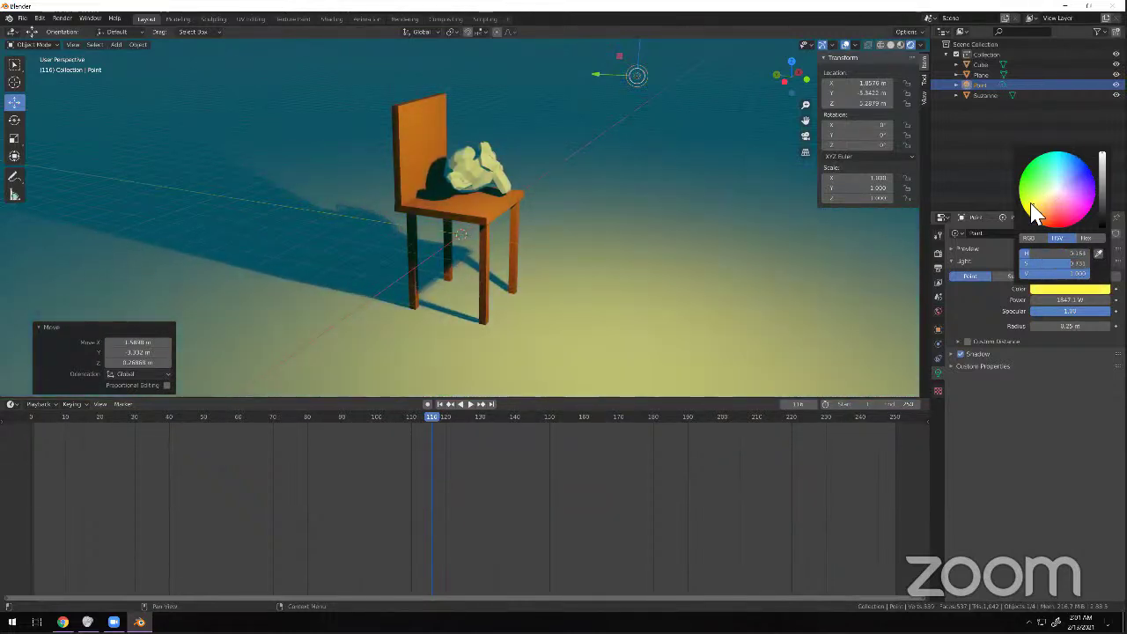
Duplicate the yellow point light twice, placing one copy beside the chair and the other about 10.5 m high above it.
middle_drag(452, 216, 564, 150)
key(shift+d)
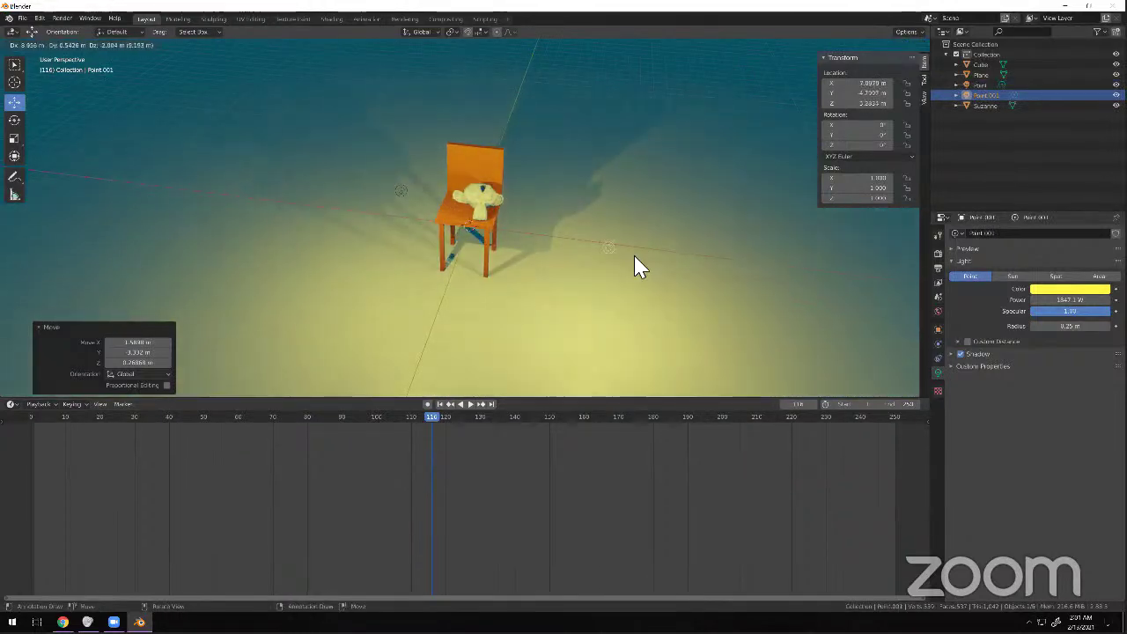
click(634, 255)
key(shift+d)
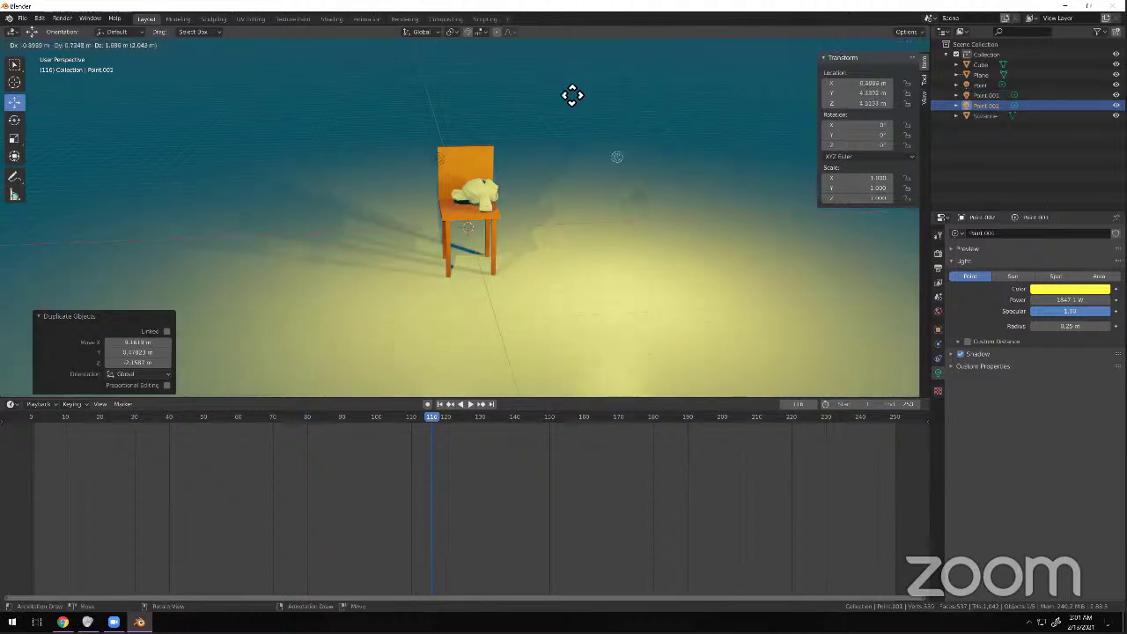
click(539, 46)
Scale the ground plane up to about 4124 m across, and deselect it.
scroll(524, 214, down, 3)
scroll(523, 226, down, 3)
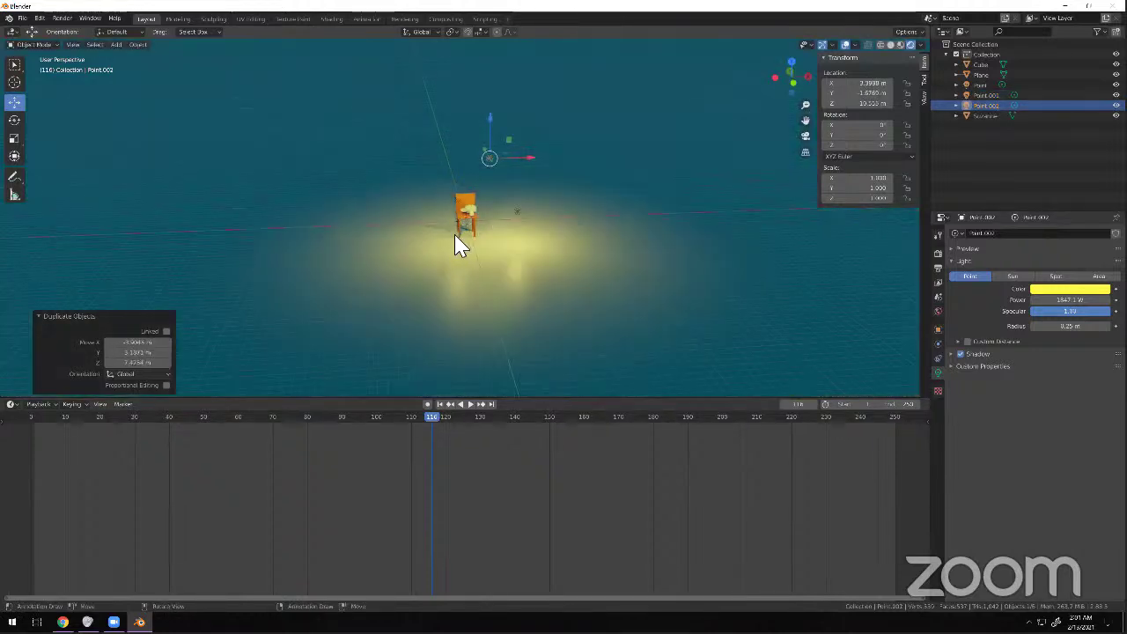
scroll(400, 233, down, 2)
click(401, 233)
key(s)
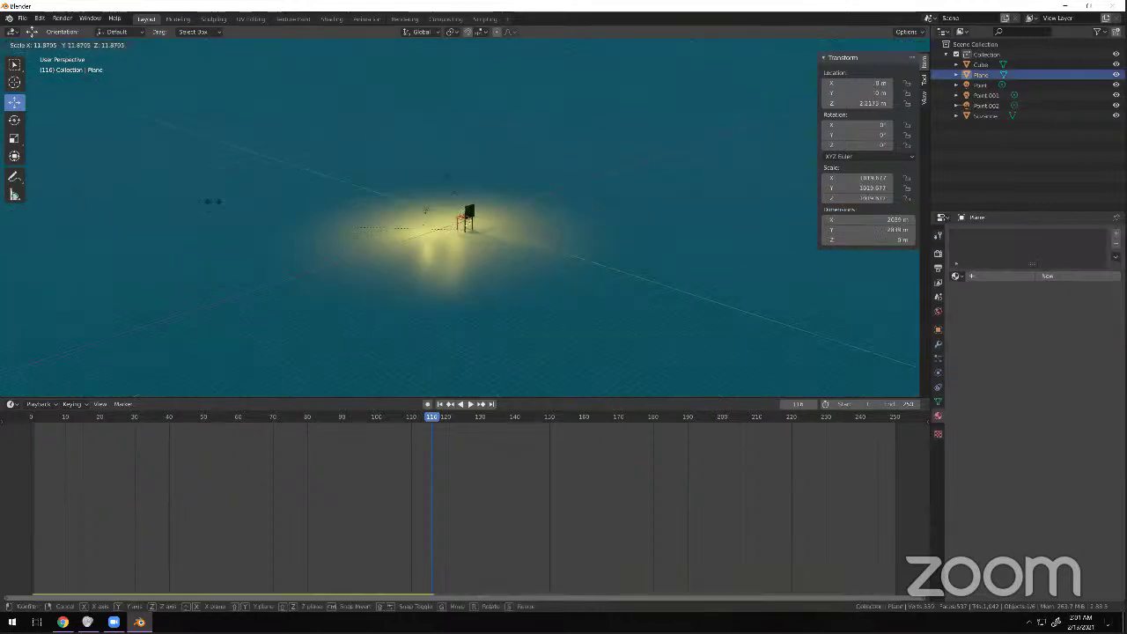
click(1052, 179)
scroll(519, 229, down, 3)
middle_drag(551, 242, 606, 234)
click(627, 213)
scroll(627, 213, up, 5)
scroll(605, 235, up, 10)
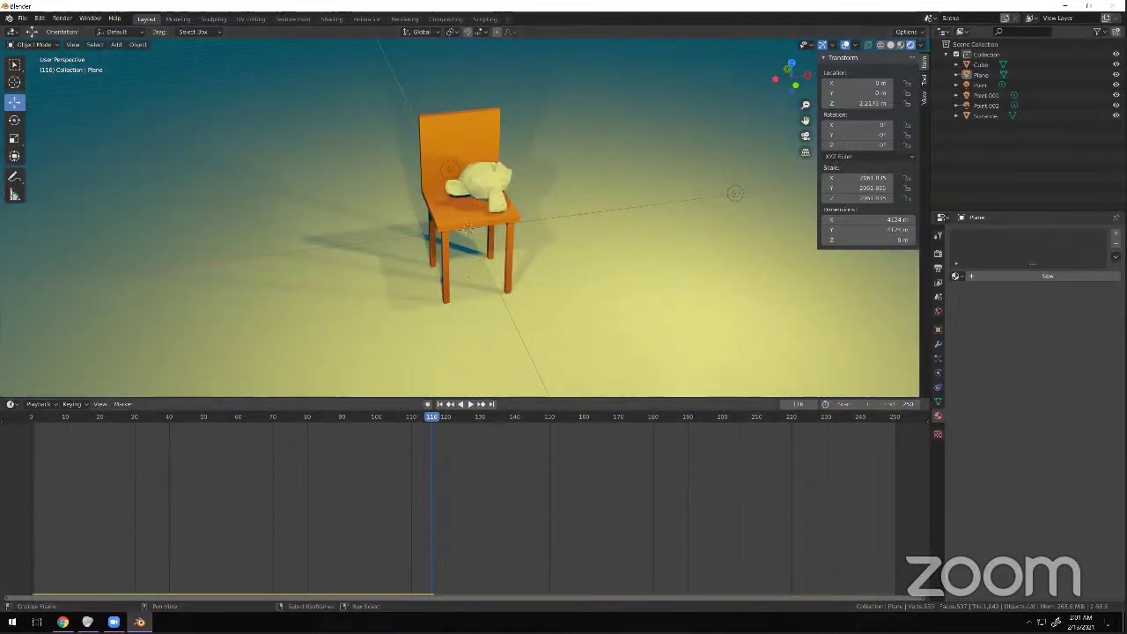
Open Task Manager and check how much memory Blender is using.
right_click(388, 623)
click(402, 586)
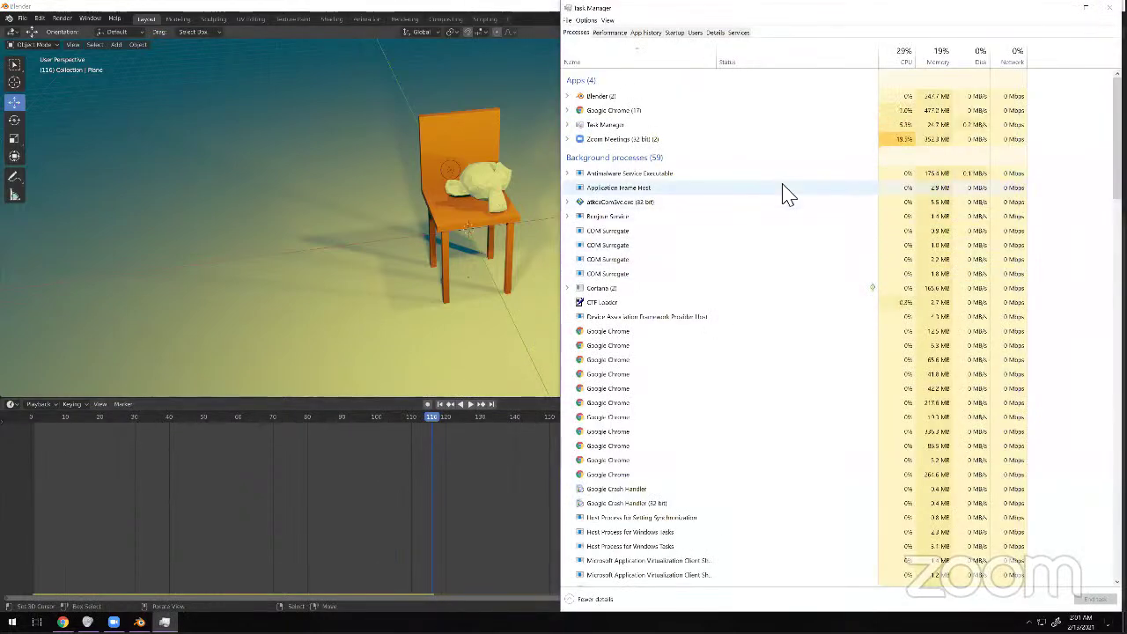
click(942, 99)
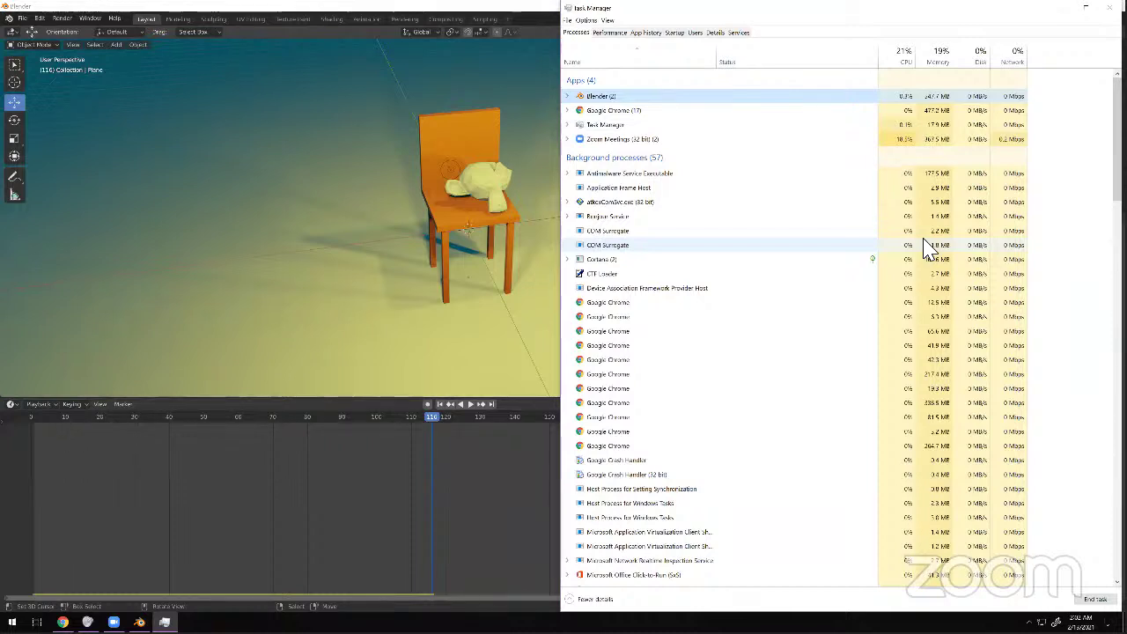
Switch back to Blender, add a text object and raise it to about 6.4 m, above the chair.
scroll(521, 218, down, 4)
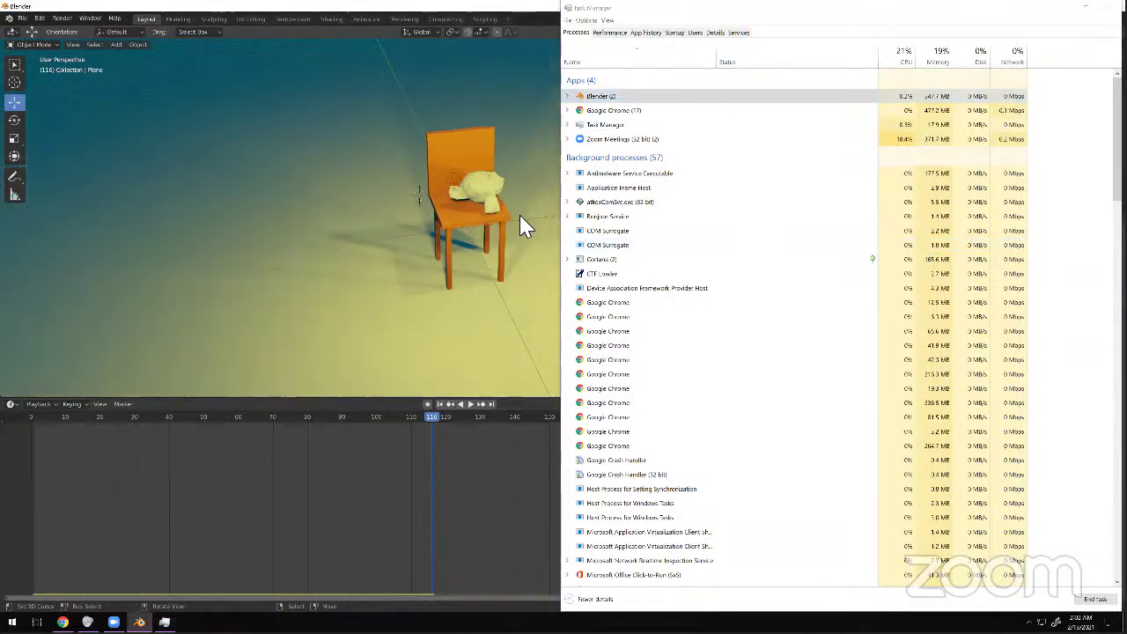
scroll(529, 219, up, 5)
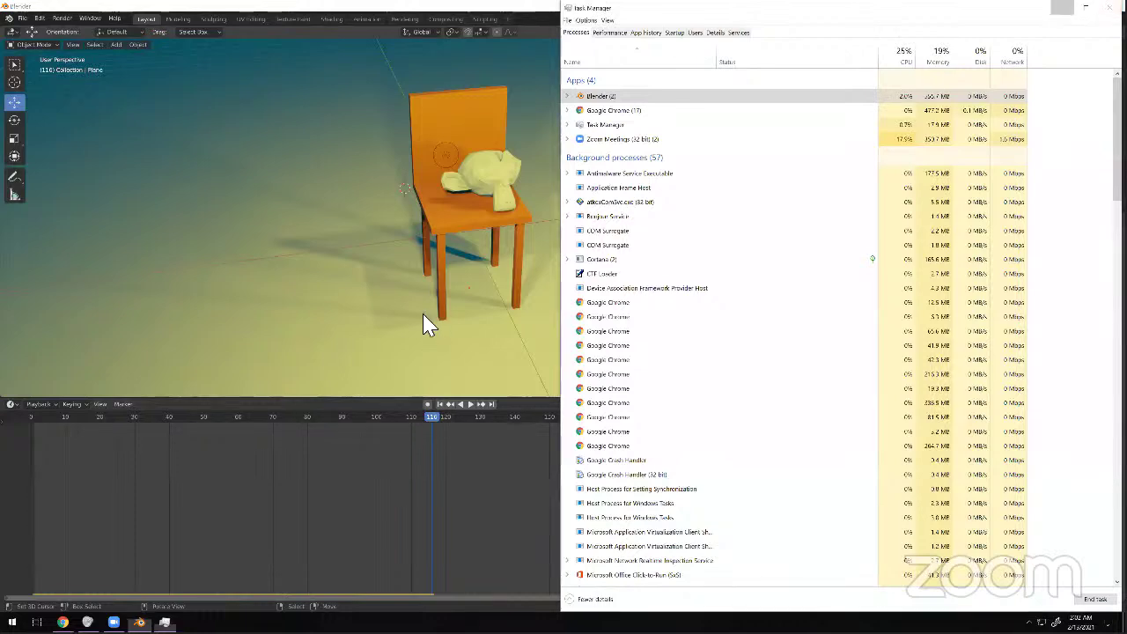
click(422, 309)
mouse_move(422, 293)
middle_down()
mouse_move(389, 301)
mouse_move(419, 300)
middle_up()
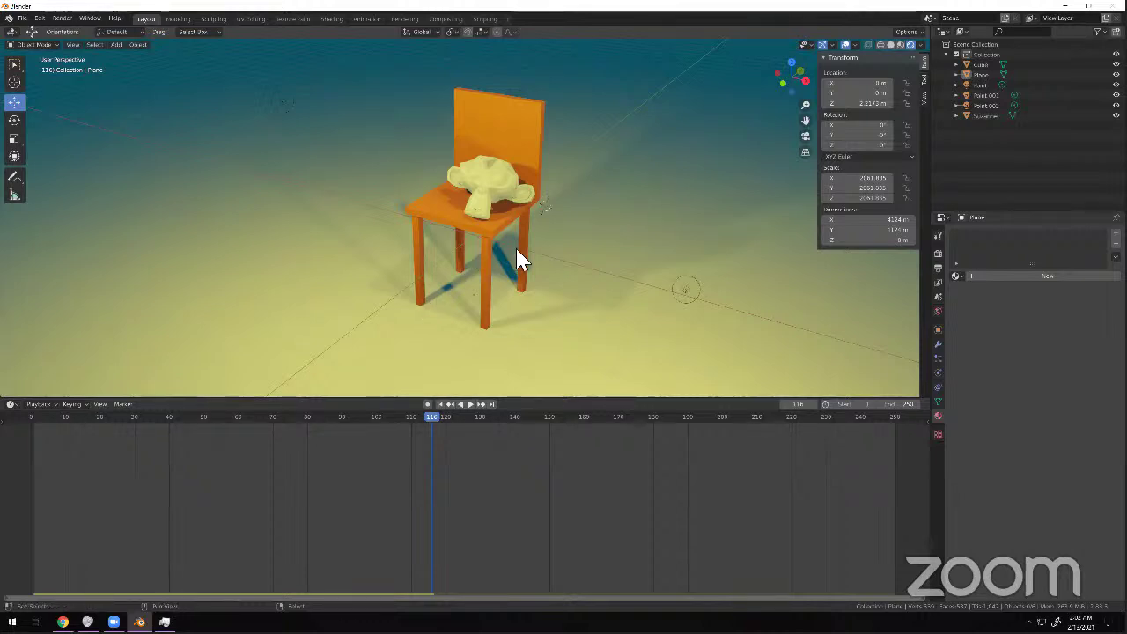
key(Home)
scroll(511, 245, up, 10)
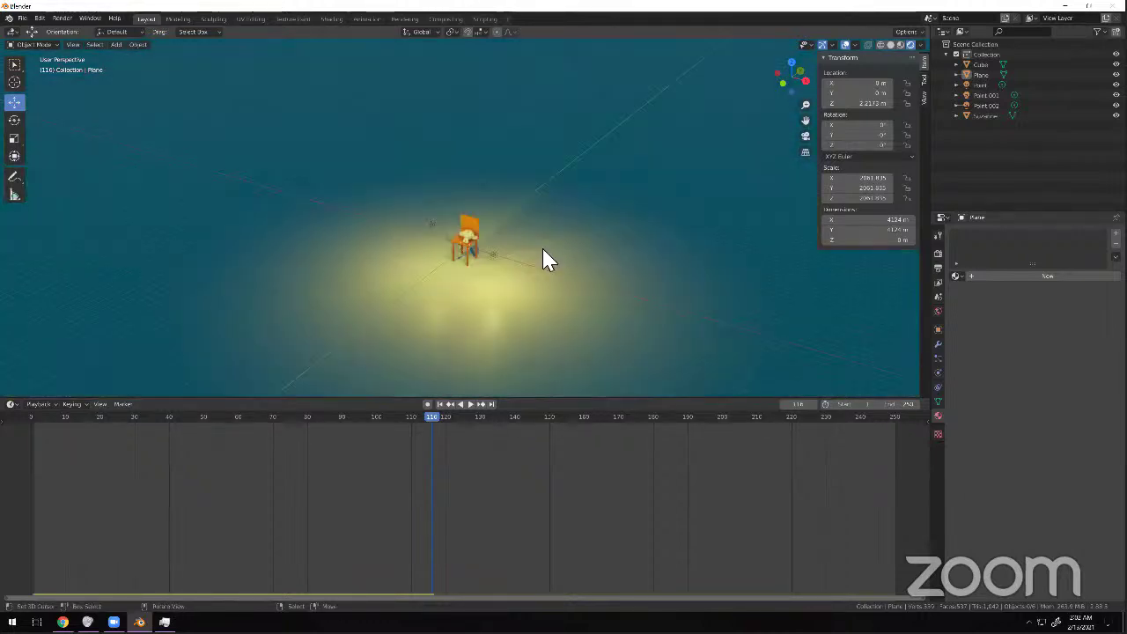
shift+middle_drag(546, 207, 548, 209)
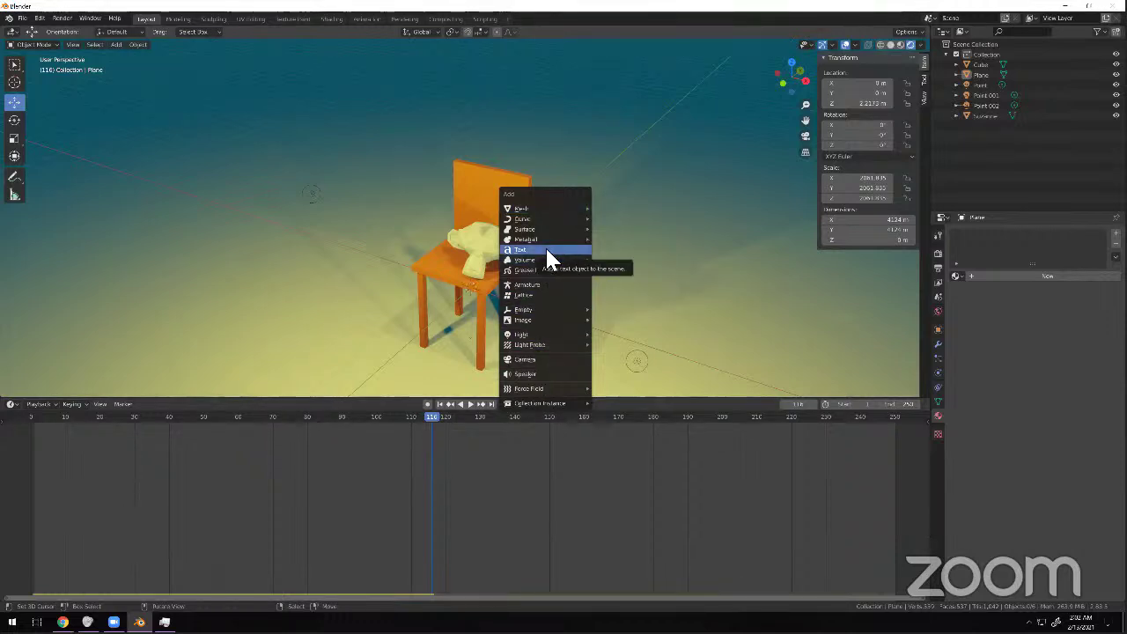
click(545, 250)
key(g)
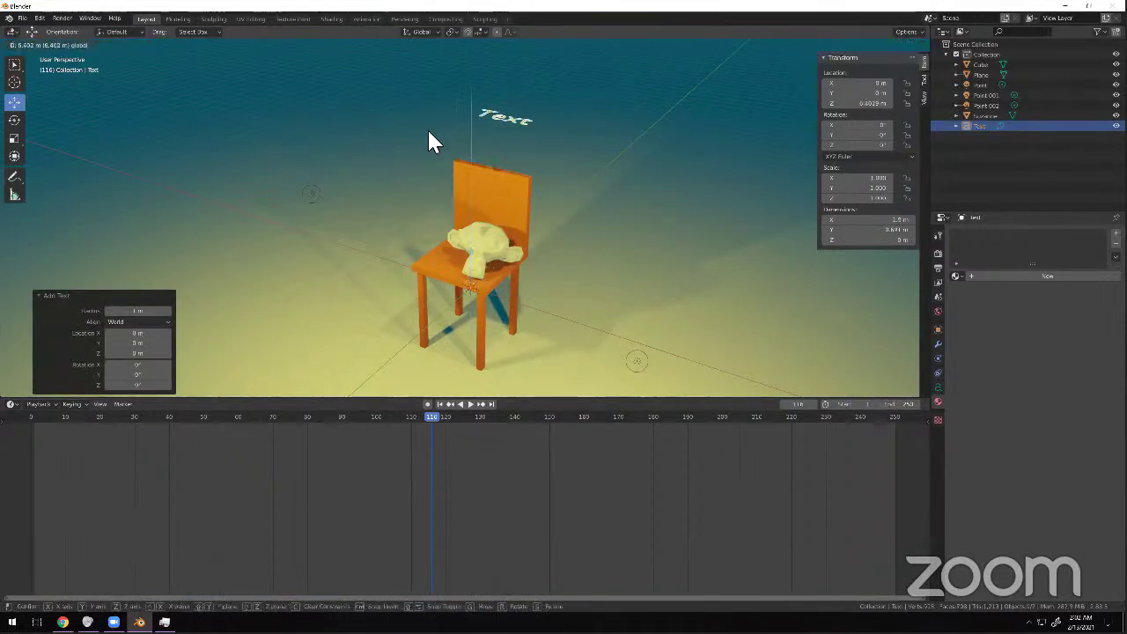
click(513, 88)
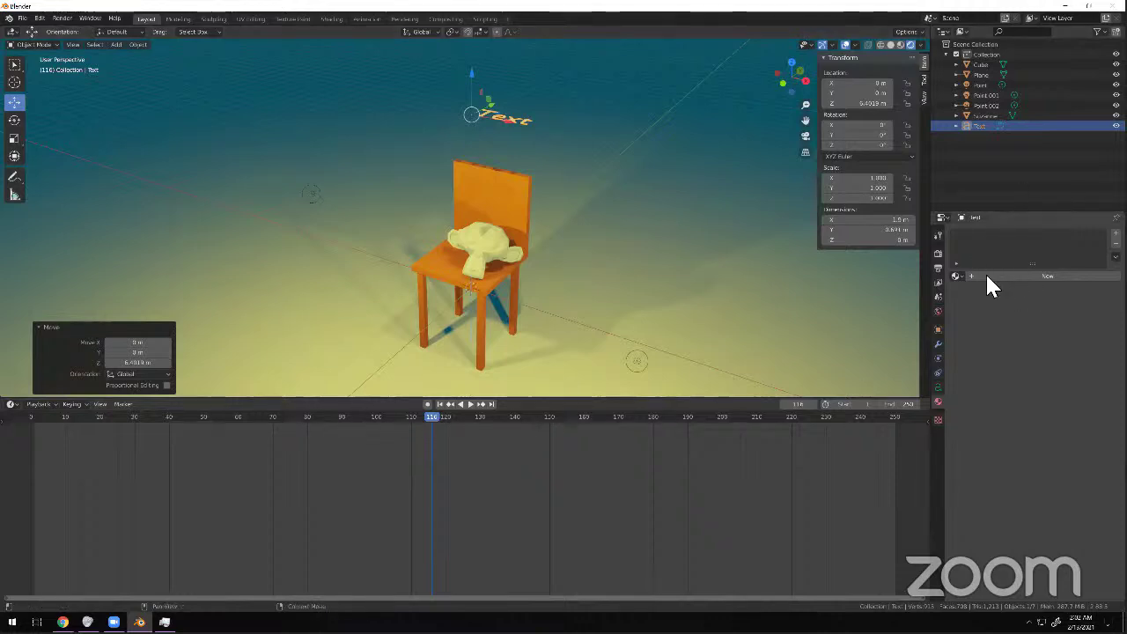
Look through the active tool settings and the text object's shape, paragraph and spacing properties.
click(937, 236)
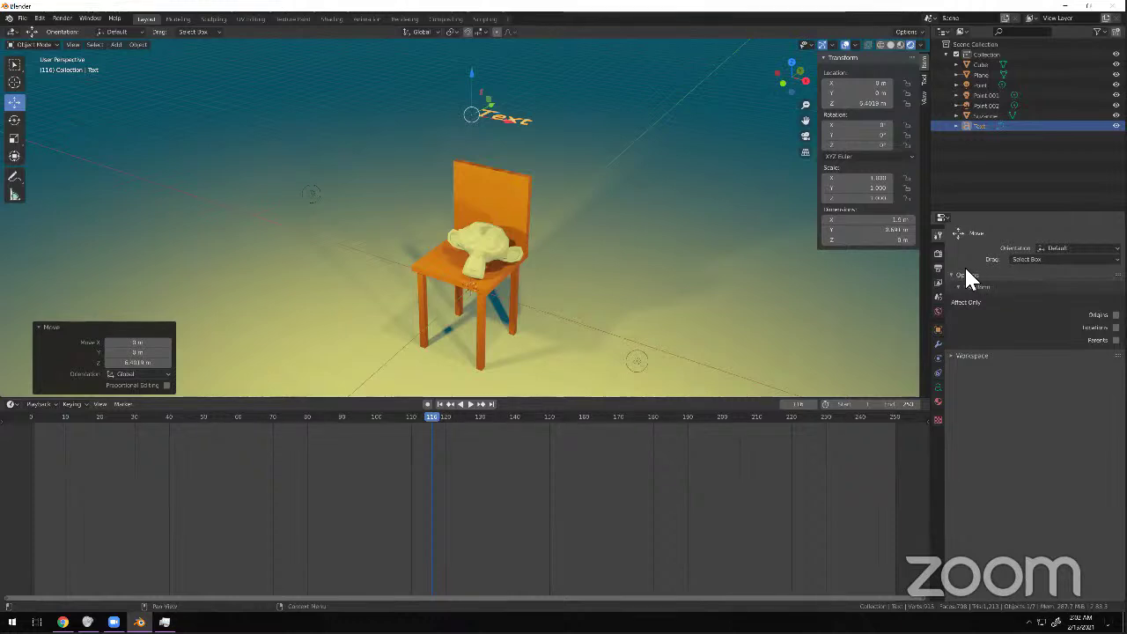
click(937, 388)
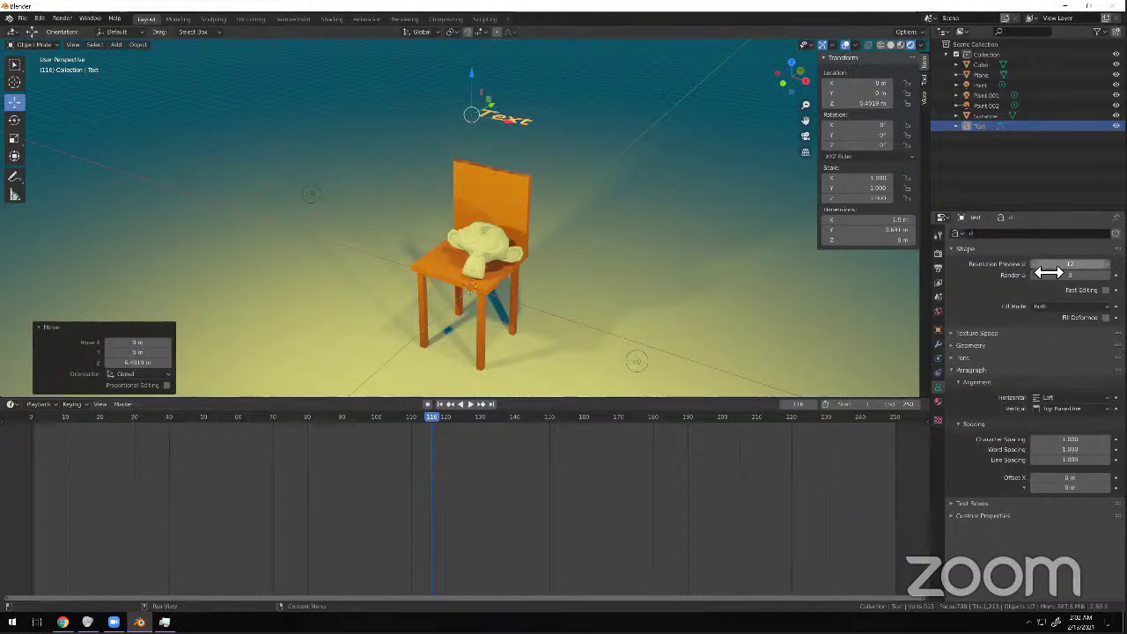
scroll(663, 235, down, 2)
scroll(665, 239, up, 1)
scroll(775, 309, down, 1)
scroll(918, 315, up, 3)
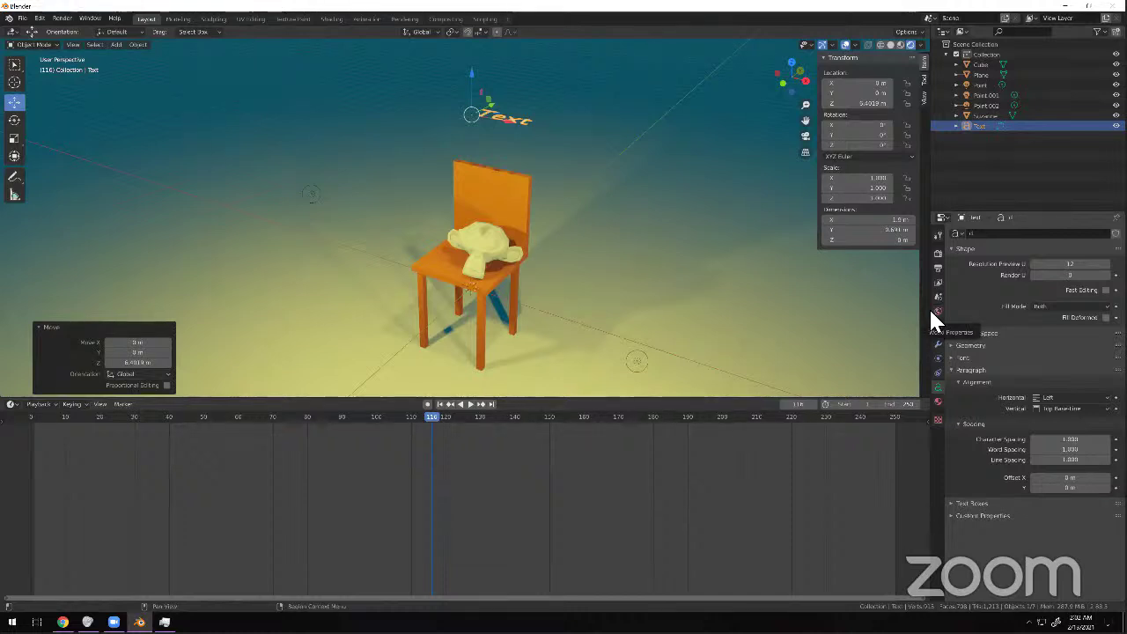
Change the world background color to a dark, less saturated blue with a hue of about 0.6.
click(934, 312)
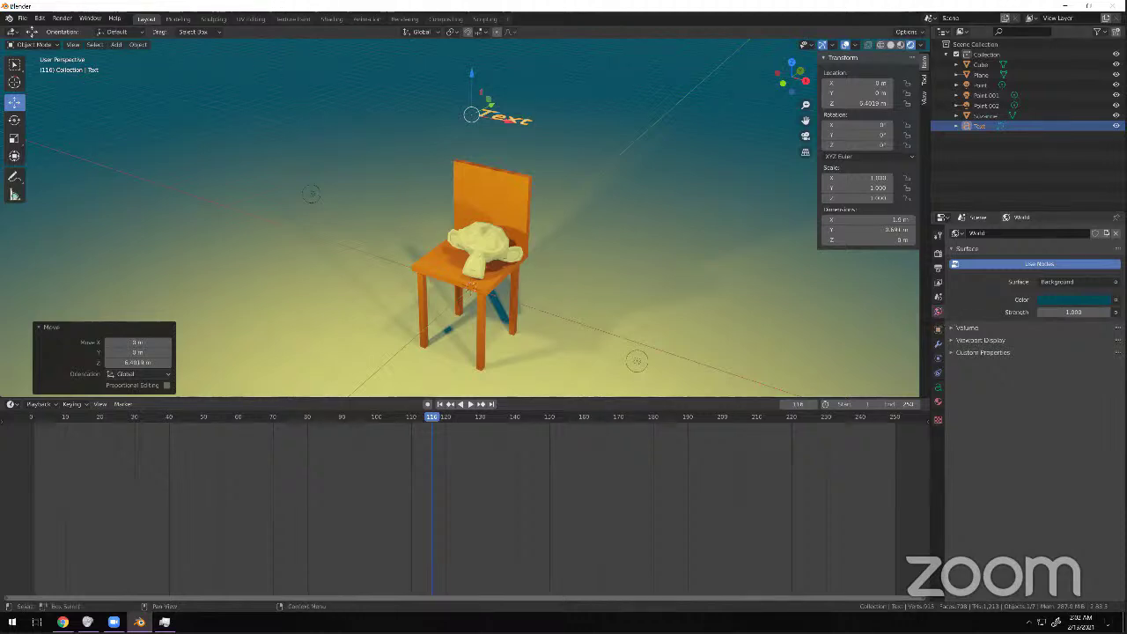
click(1056, 300)
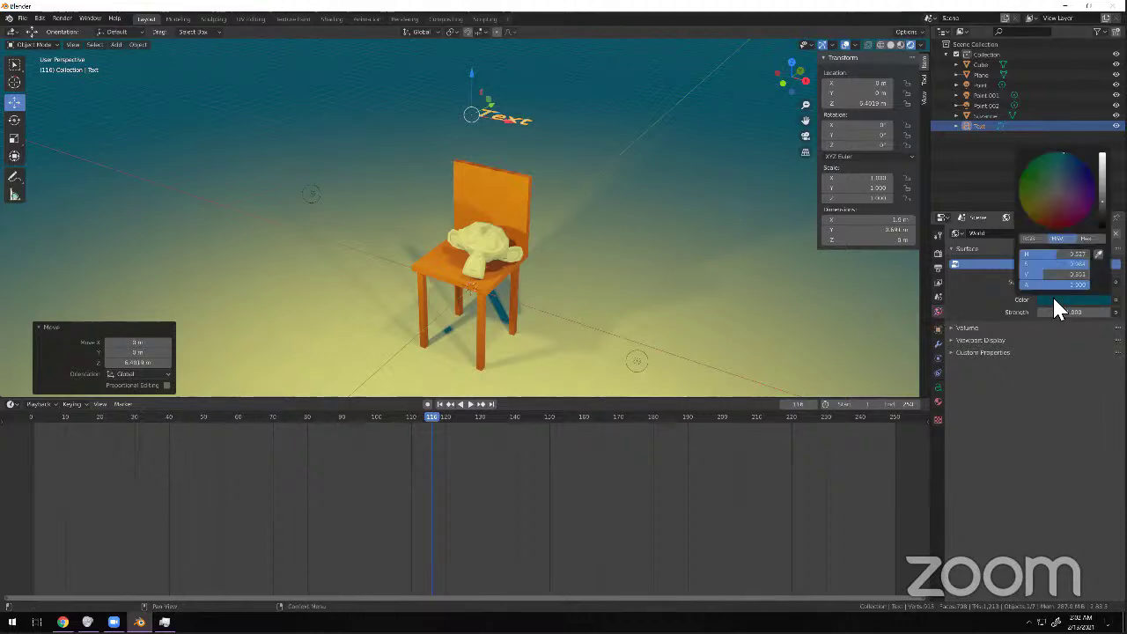
mouse_move(1064, 153)
mouse_down()
mouse_move(1033, 217)
mouse_move(1050, 154)
mouse_move(1076, 157)
mouse_up()
drag(1061, 254, 1059, 254)
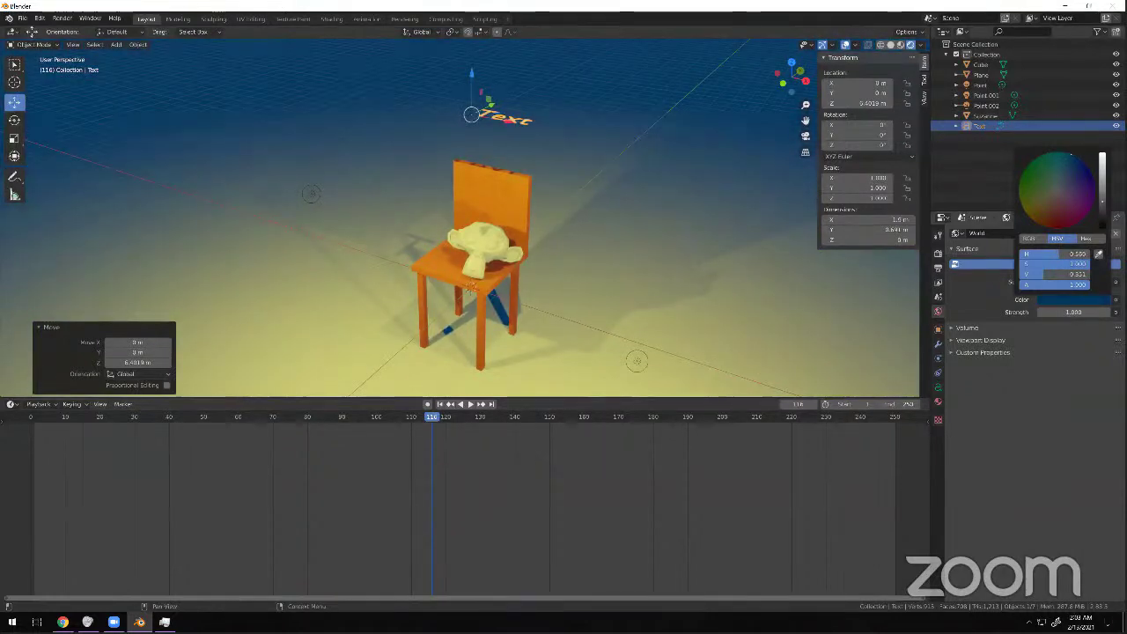
click(1068, 180)
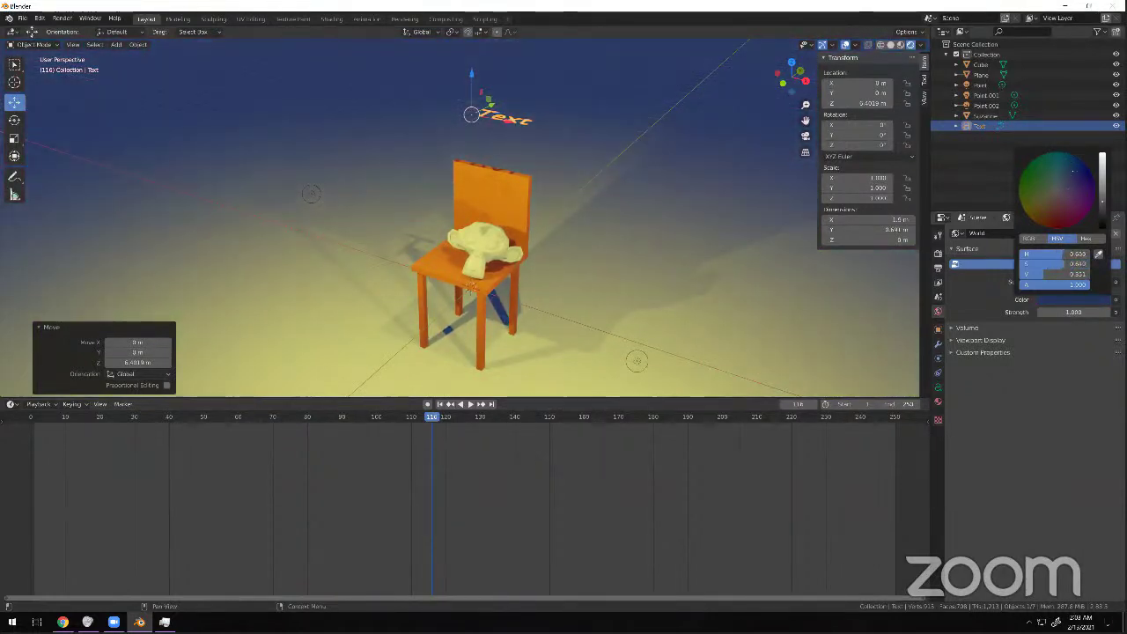
Set the world background strength to 0 and examine the scene lit only by the point lights.
mouse_move(591, 182)
middle_down()
mouse_move(606, 165)
mouse_move(596, 177)
middle_up()
drag(1077, 319, 1048, 312)
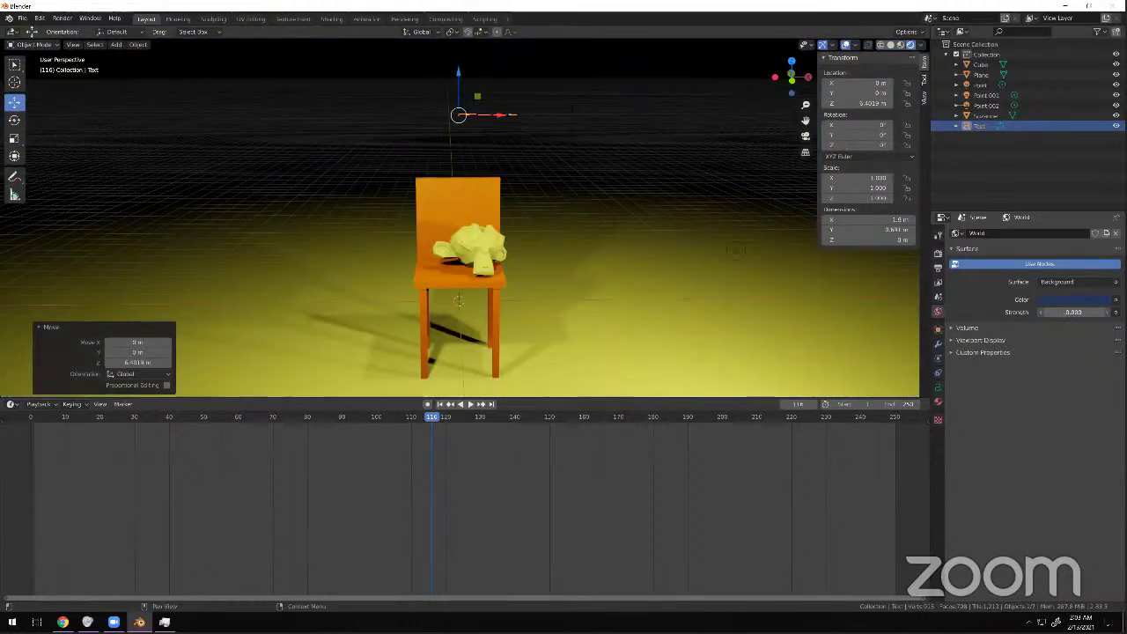
scroll(466, 244, down, 5)
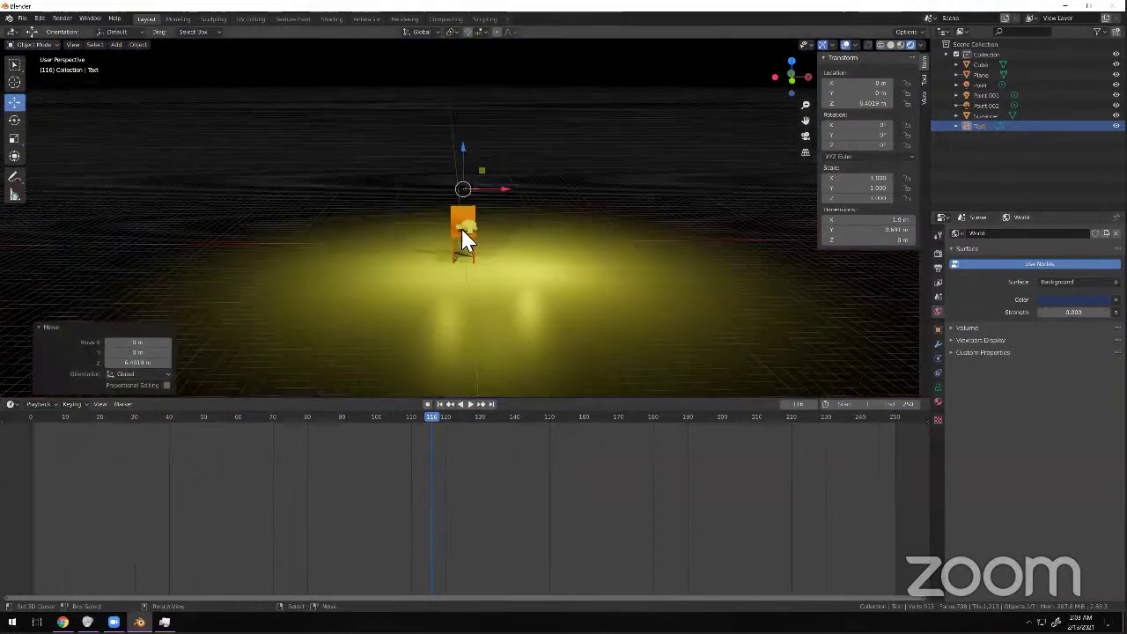
scroll(479, 251, down, 2)
scroll(497, 260, down, 5)
scroll(478, 227, up, 12)
Enlarge the 3D viewport by shrinking the timeline area below it.
middle_drag(479, 226, 525, 382)
scroll(526, 382, down, 3)
drag(522, 403, 512, 513)
scroll(440, 359, up, 7)
Set the world background strength to 2.200 and check the brighter lighting on the chair and monkey head.
mouse_move(528, 396)
middle_down()
mouse_move(474, 367)
mouse_move(546, 401)
middle_up()
scroll(897, 276, down, 2)
mouse_move(1057, 311)
mouse_down()
mouse_move(1092, 311)
mouse_move(1062, 312)
mouse_up()
scroll(577, 305, down, 5)
middle_drag(548, 325, 587, 308)
scroll(585, 308, up, 4)
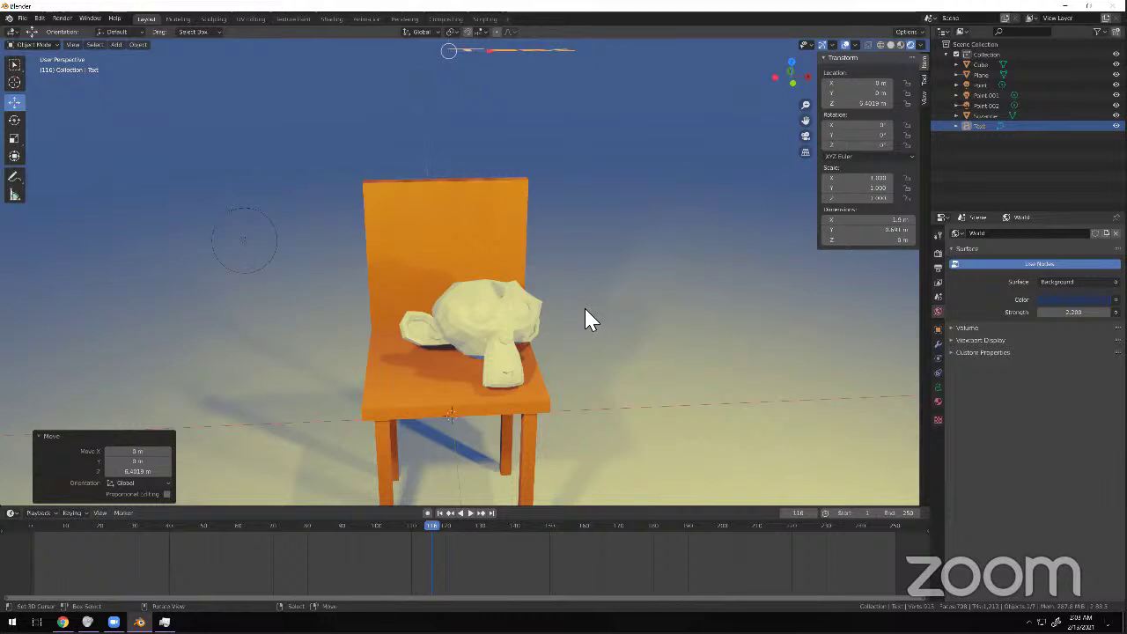
Expand the Geometry, Font and Texture Space settings in the text object's data properties.
click(937, 390)
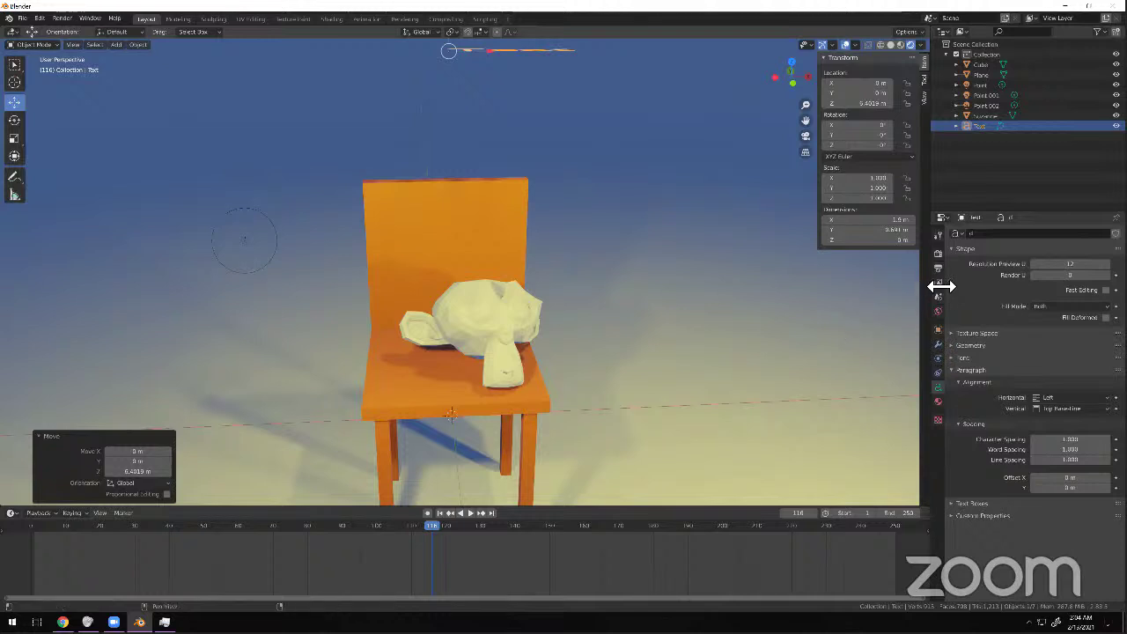
click(947, 345)
click(947, 344)
click(947, 345)
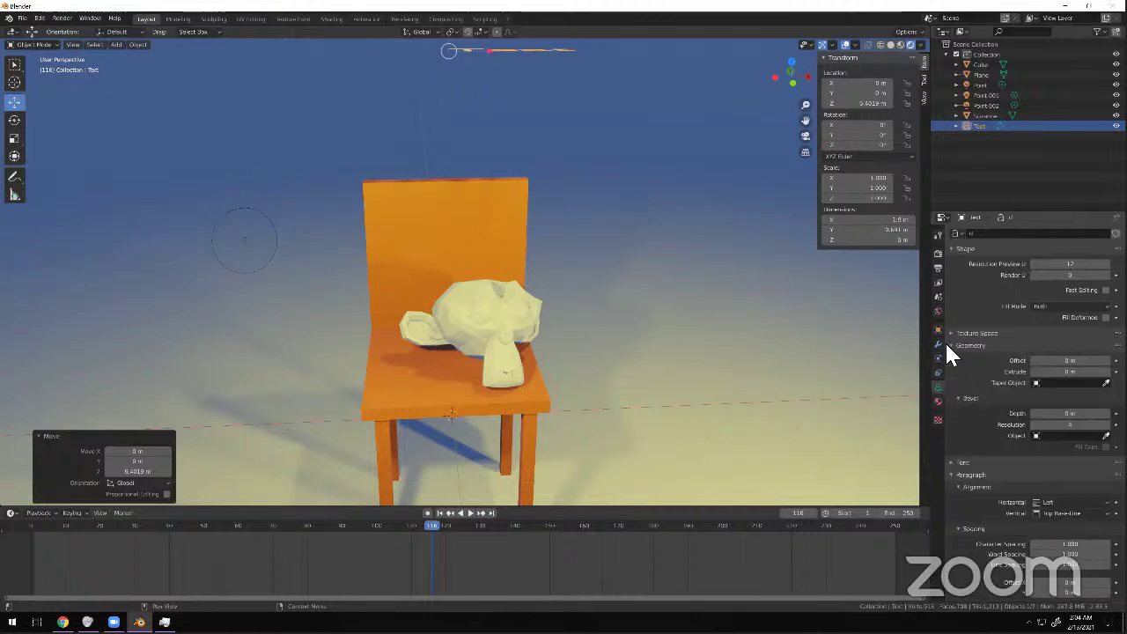
click(949, 463)
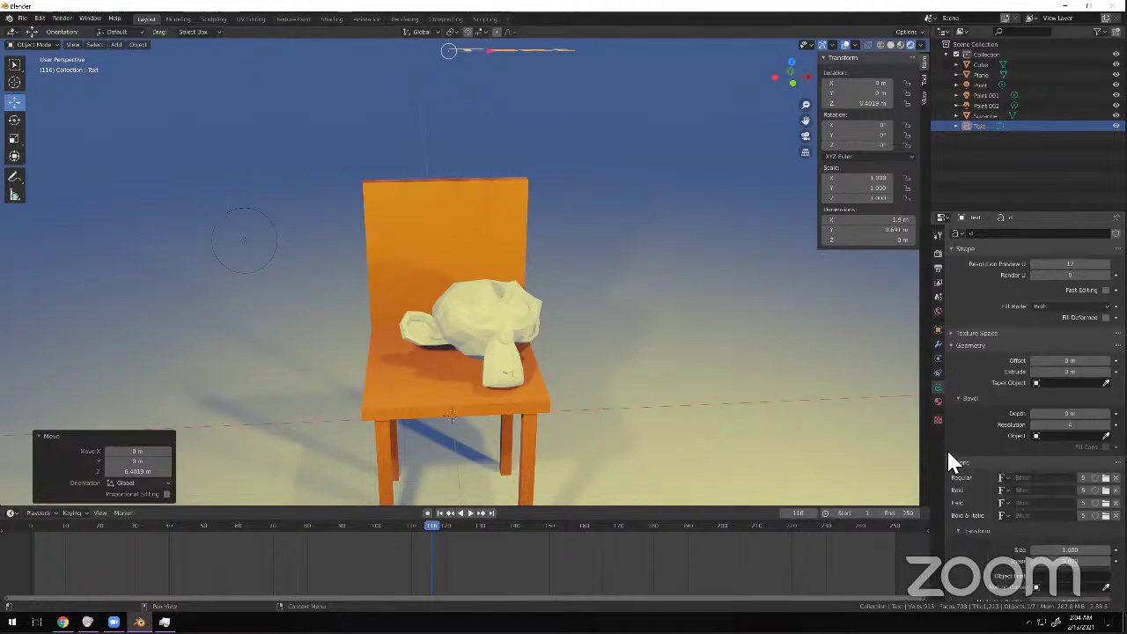
click(949, 333)
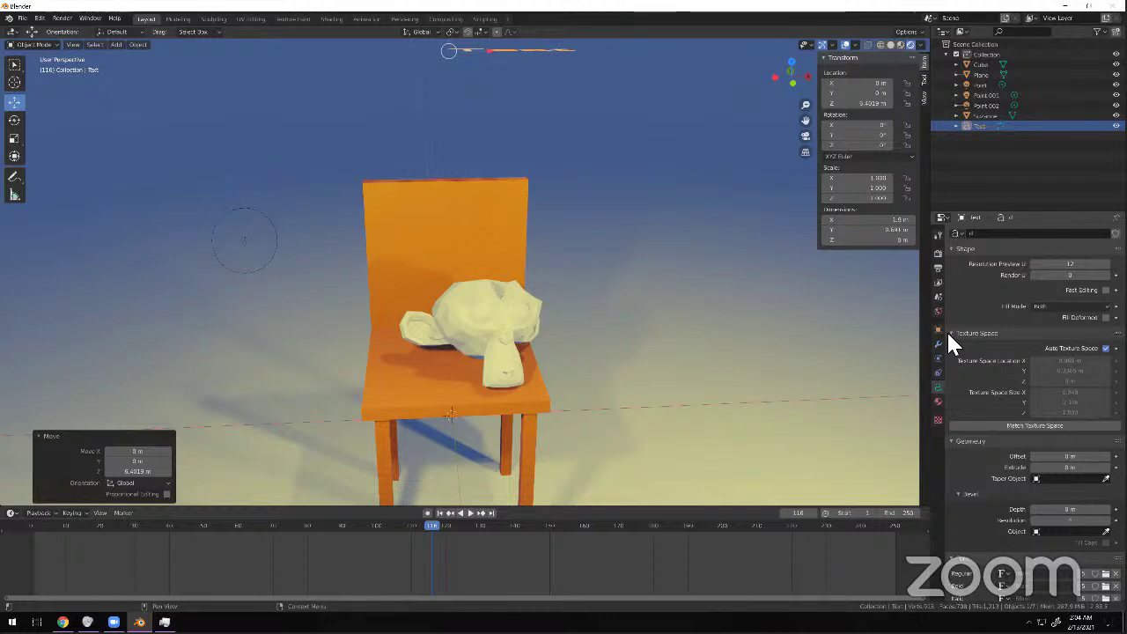
Expand the Text Boxes settings and review the text object's font and paragraph options.
scroll(978, 361, down, 8)
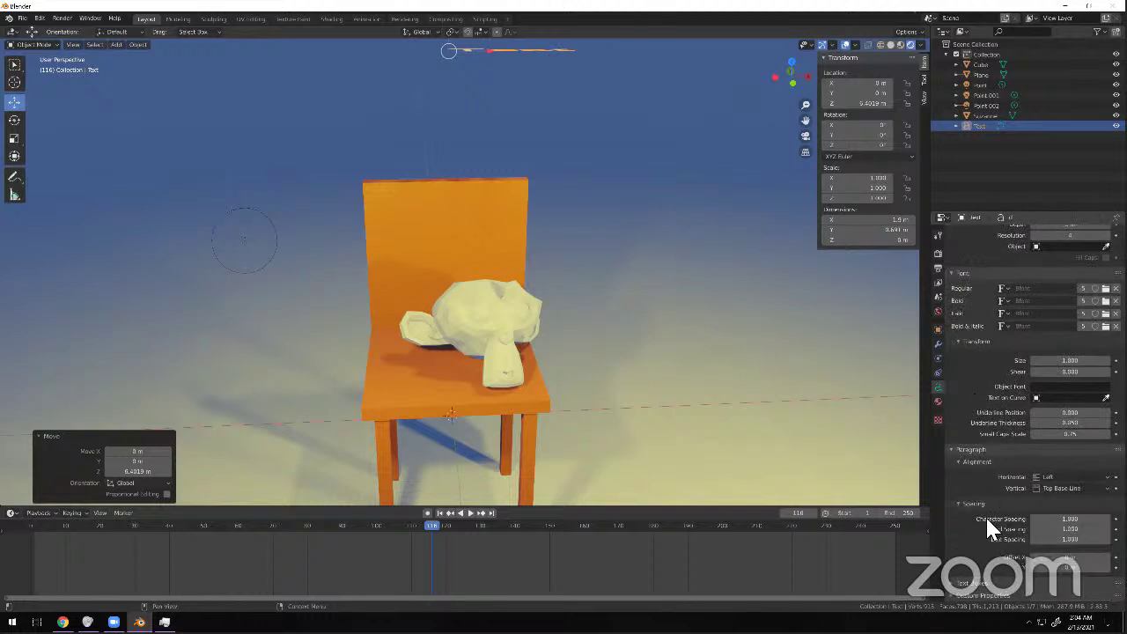
click(964, 583)
scroll(947, 555, down, 3)
scroll(962, 475, up, 6)
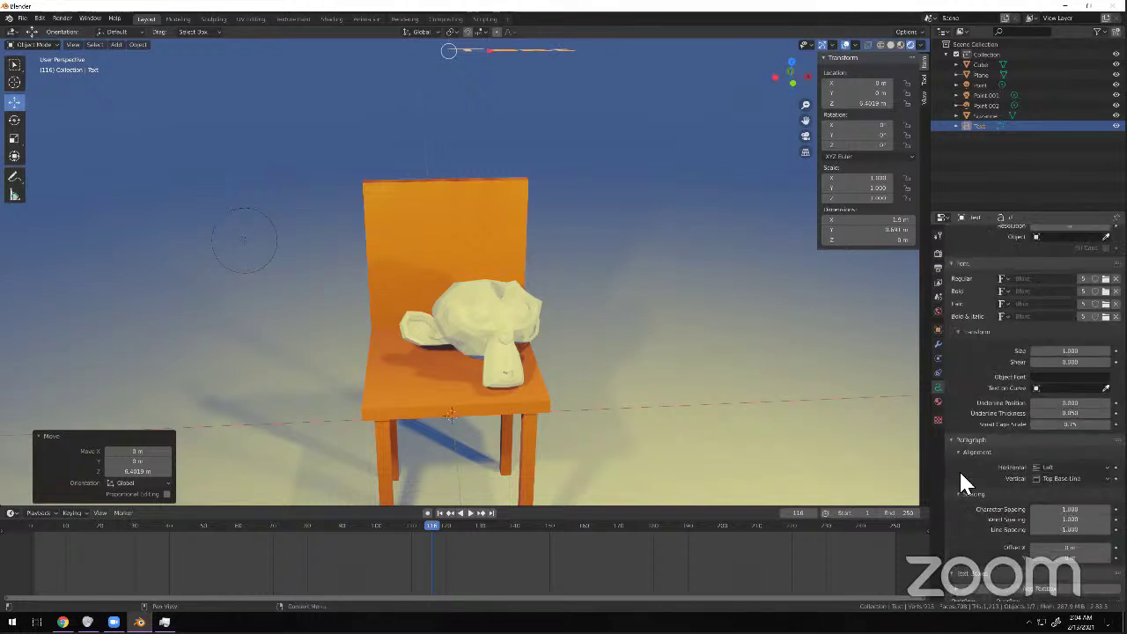
Look through the text's object, modifier, physics and material properties and the scene-level properties, returning to the text's data settings.
click(937, 345)
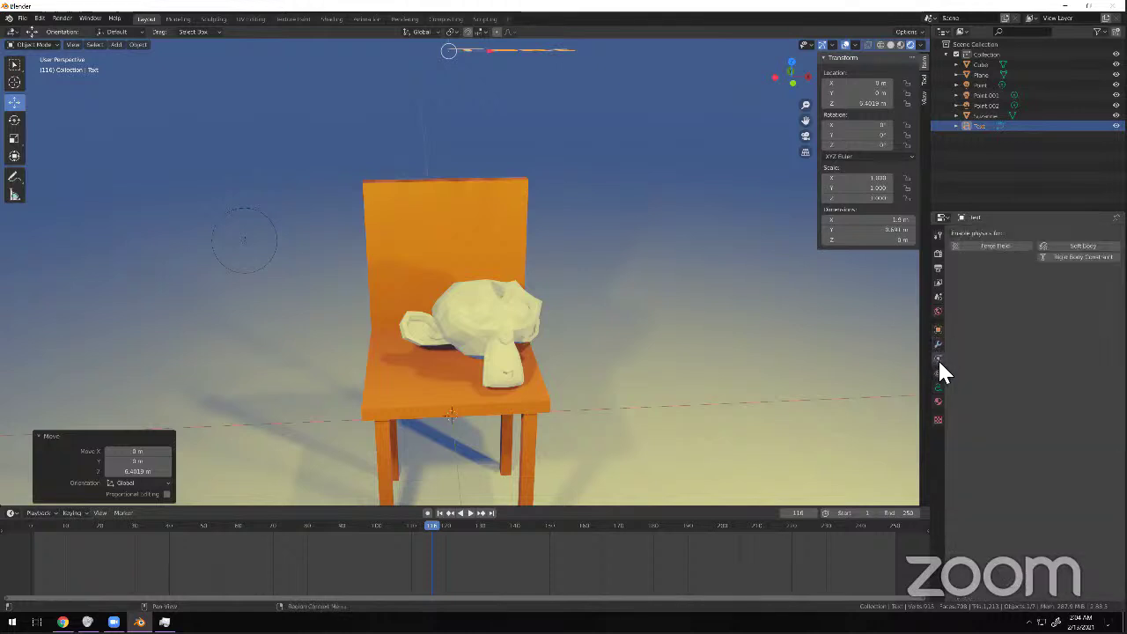
click(937, 371)
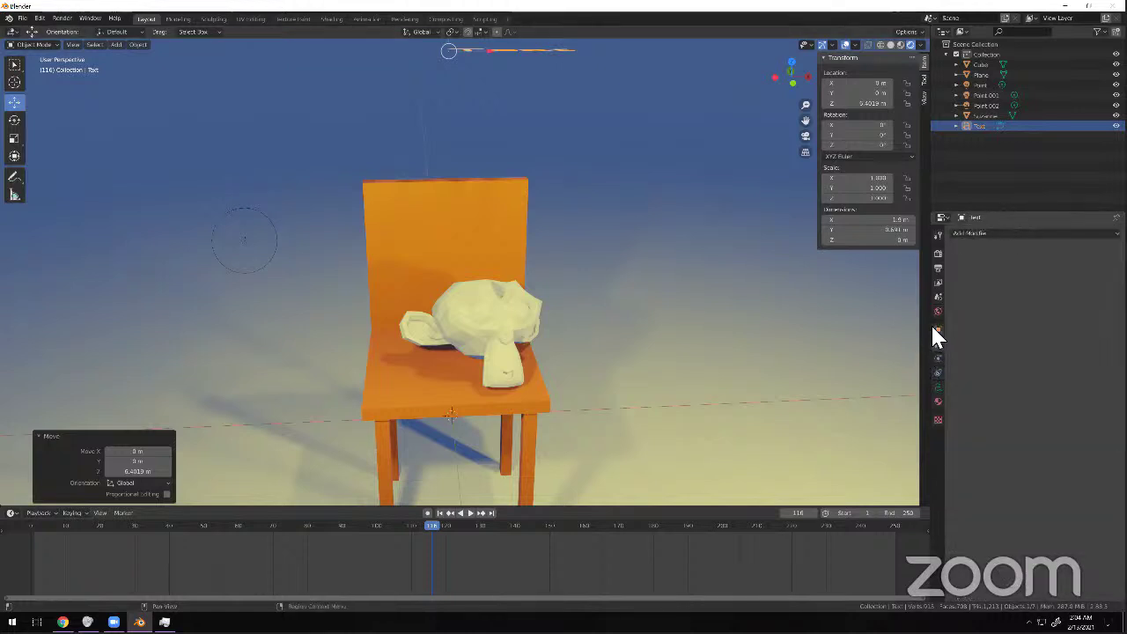
click(936, 330)
click(937, 374)
click(937, 389)
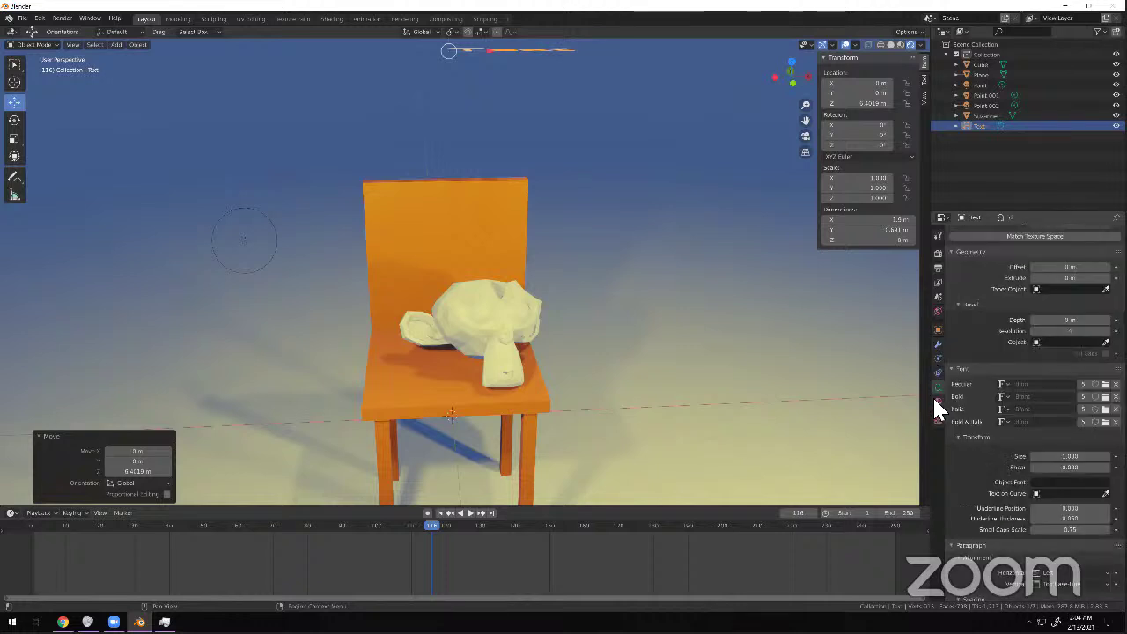
click(937, 401)
click(937, 328)
click(937, 313)
click(938, 299)
click(937, 282)
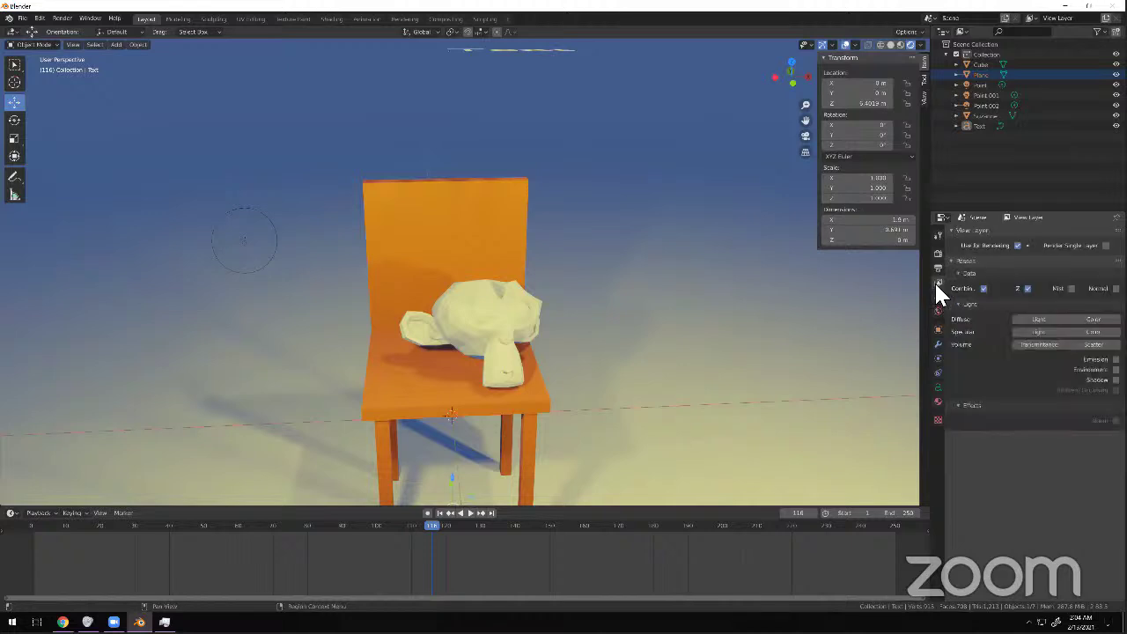
click(937, 266)
click(937, 253)
click(937, 236)
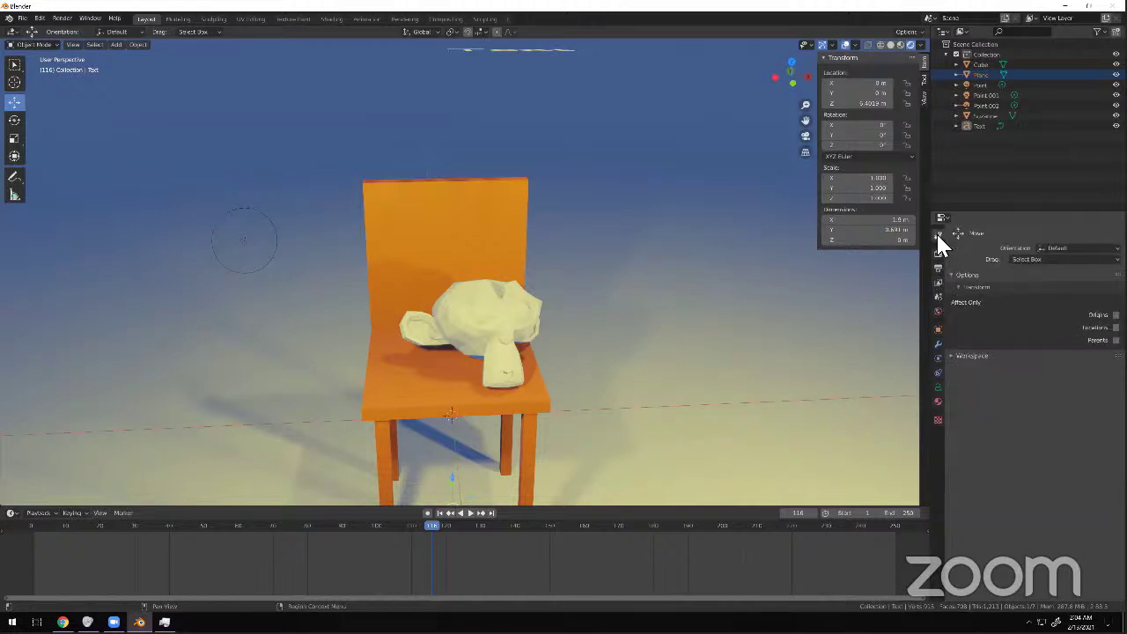
click(937, 385)
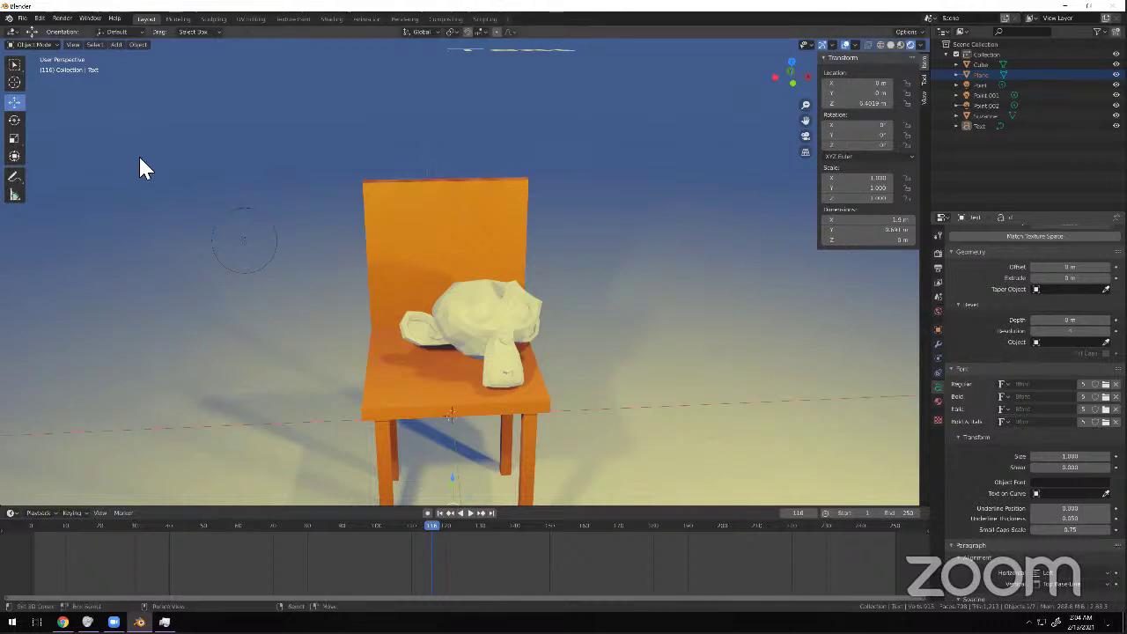
scroll(710, 303, down, 4)
scroll(711, 306, up, 10)
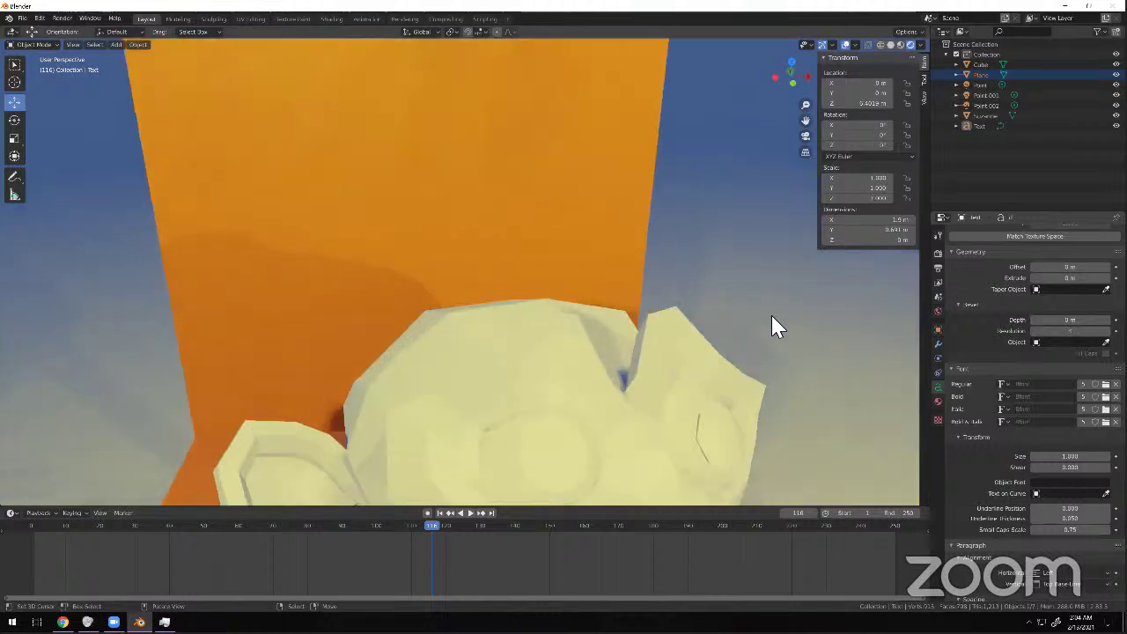
scroll(772, 326, down, 5)
scroll(1036, 411, down, 2)
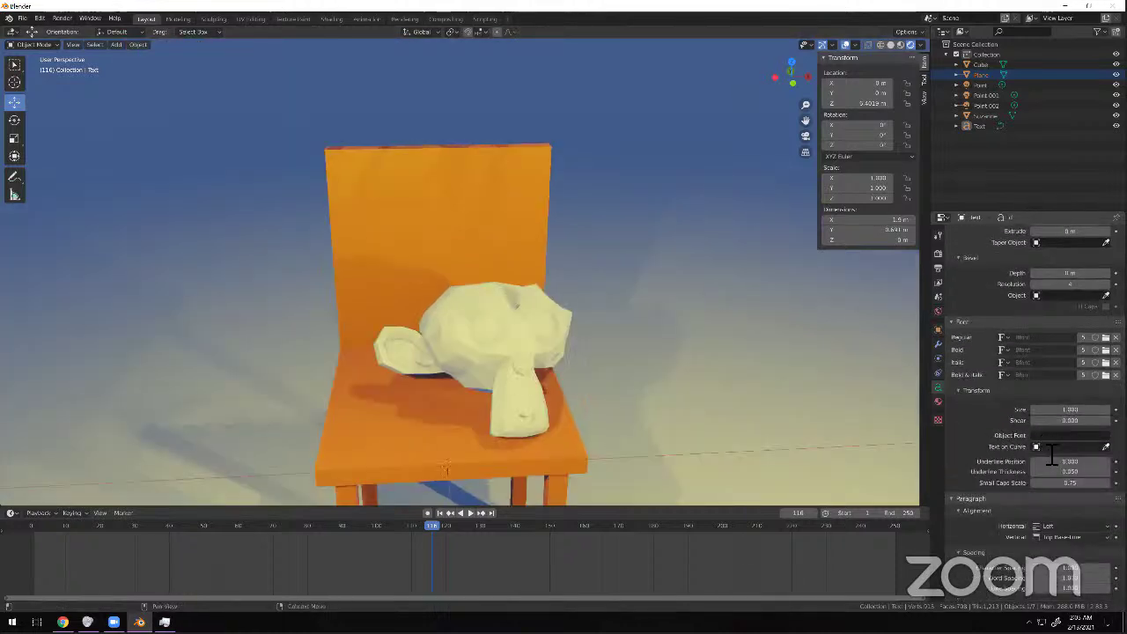
click(1043, 447)
text(dfgy)
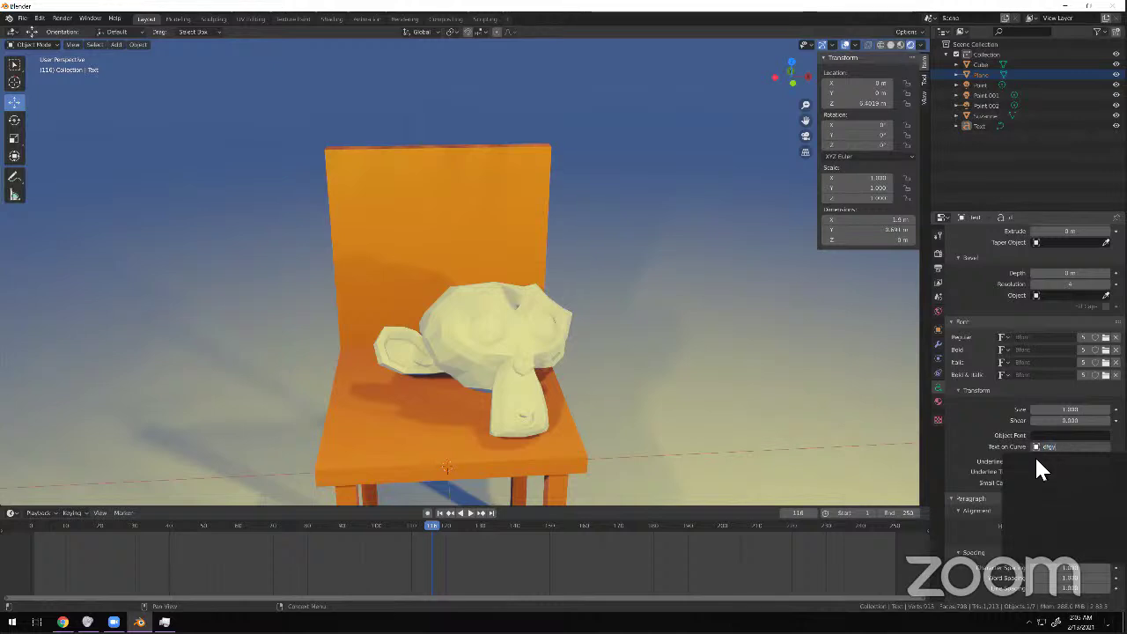
key(Escape)
Set the text's Object Font to dfg.
scroll(507, 308, down, 5)
middle_drag(507, 309, 617, 323)
scroll(617, 324, up, 3)
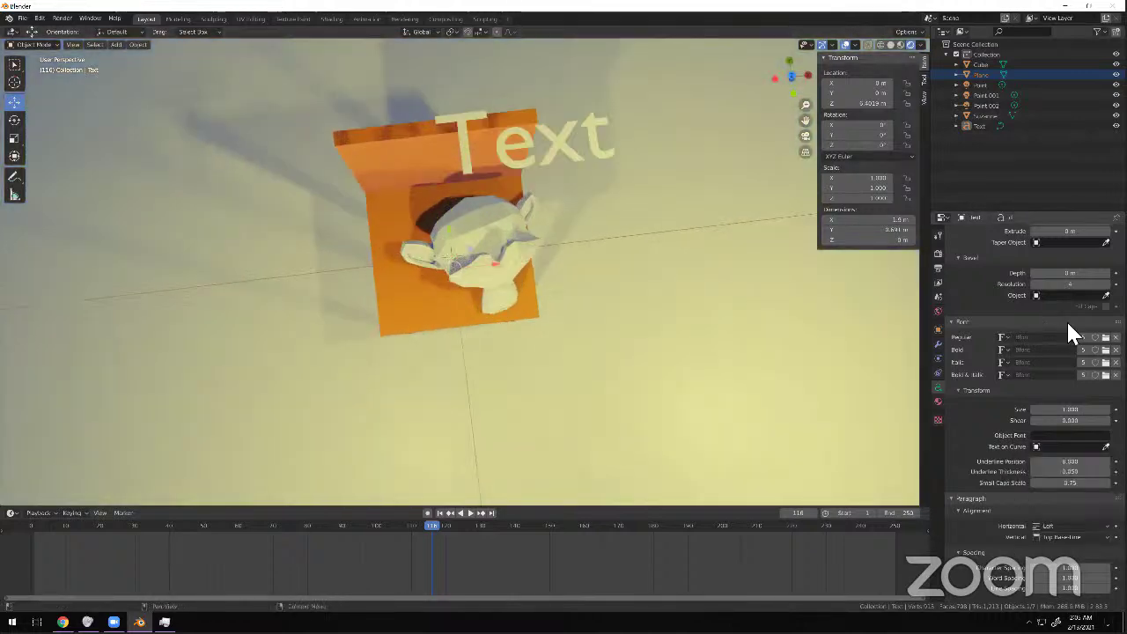
scroll(1063, 323, up, 6)
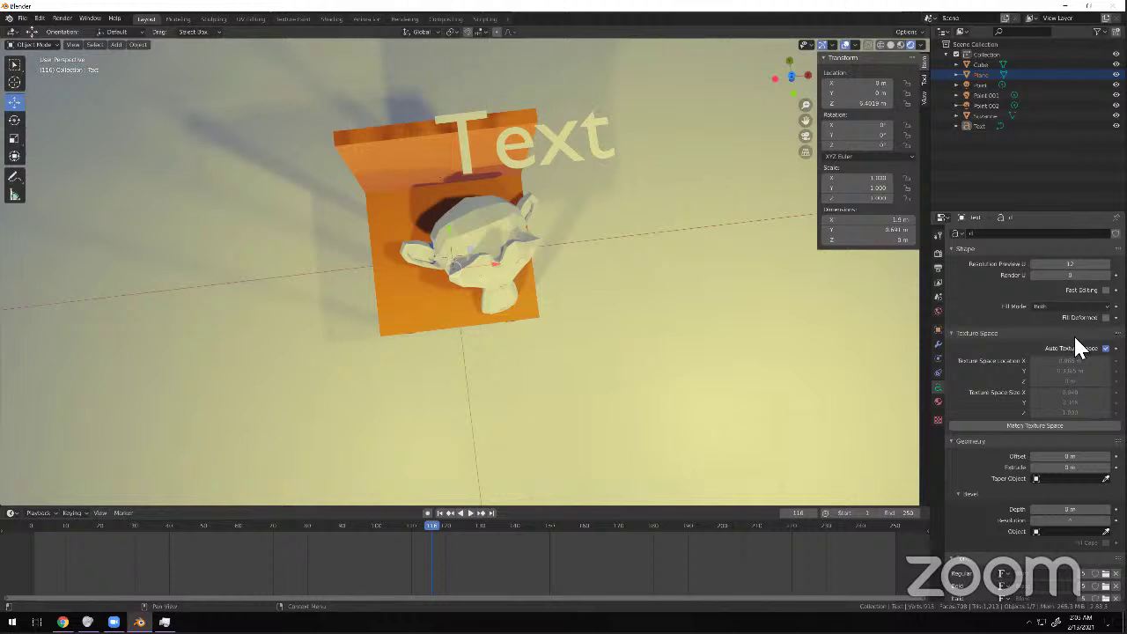
scroll(1021, 421, down, 3)
scroll(1017, 427, down, 3)
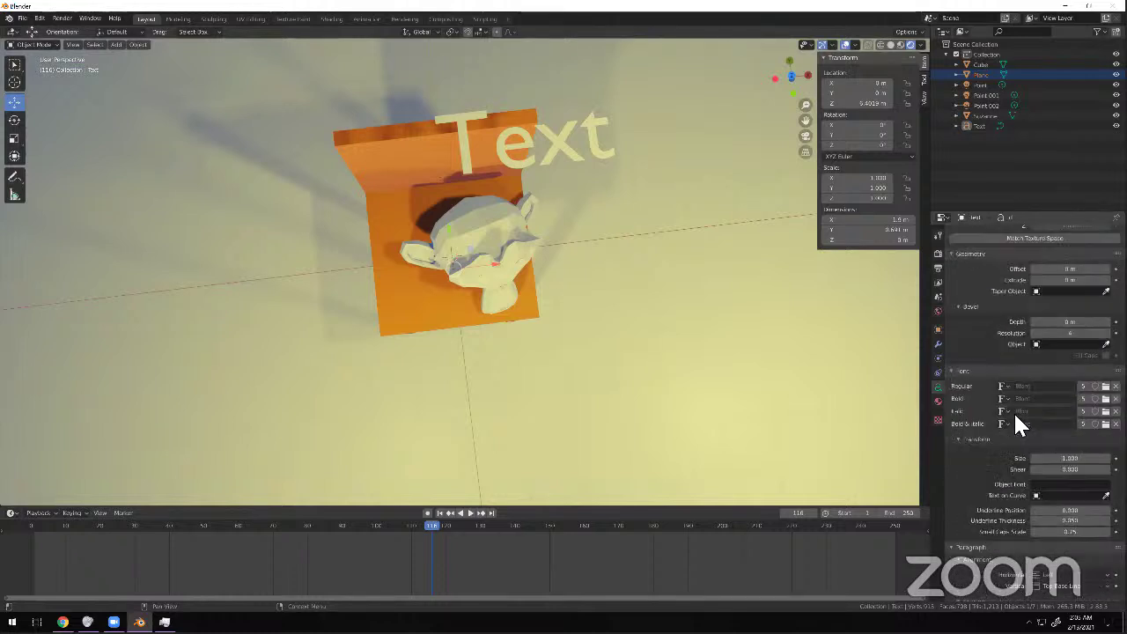
scroll(1019, 423, down, 3)
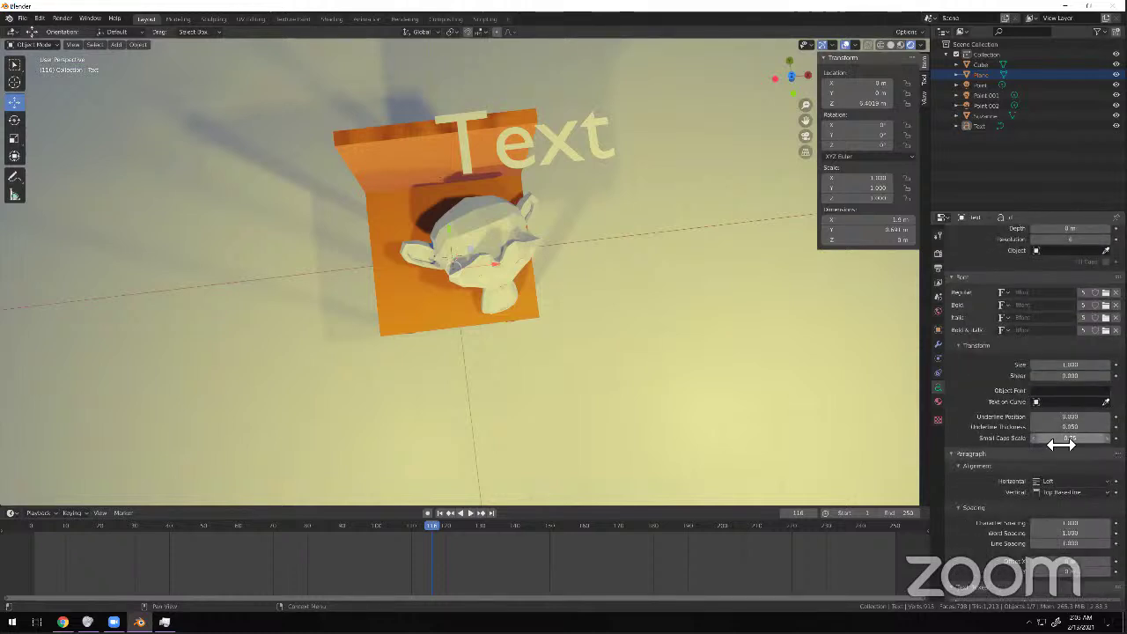
click(1067, 392)
text(dfg)
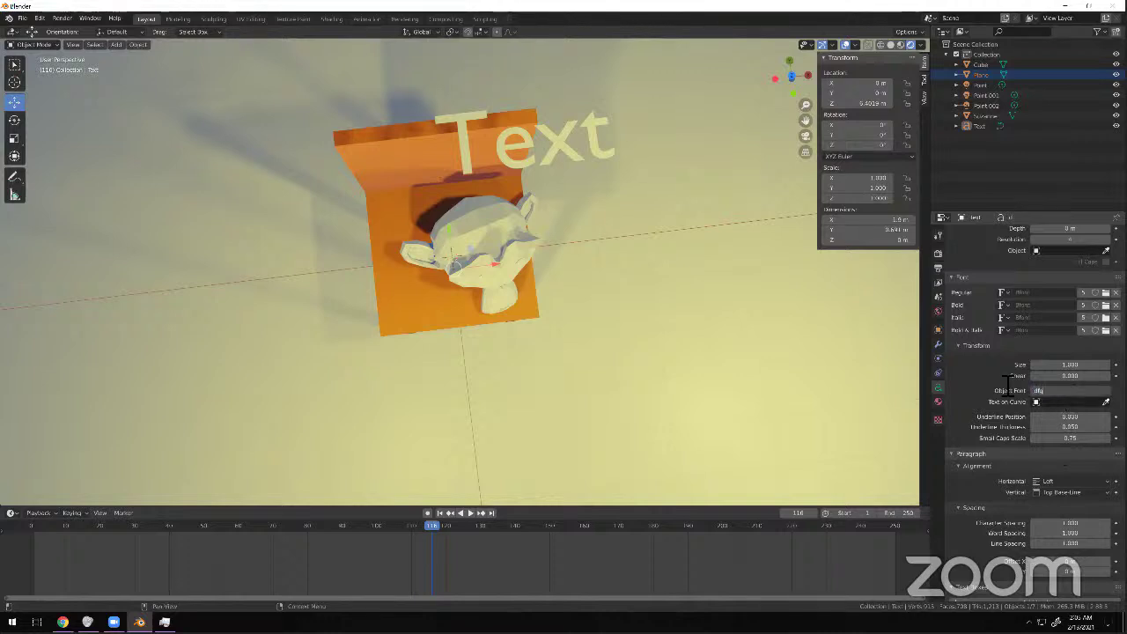
Check the horizontal alignment options in the text's Paragraph settings.
scroll(1063, 455, down, 4)
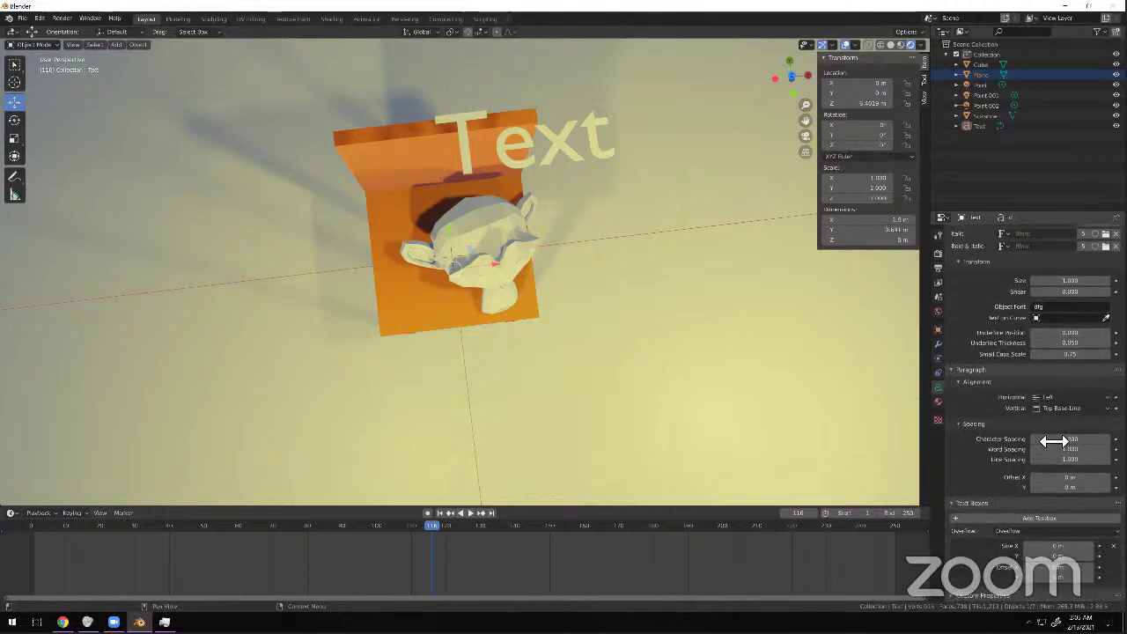
click(1049, 396)
click(1049, 410)
click(1052, 396)
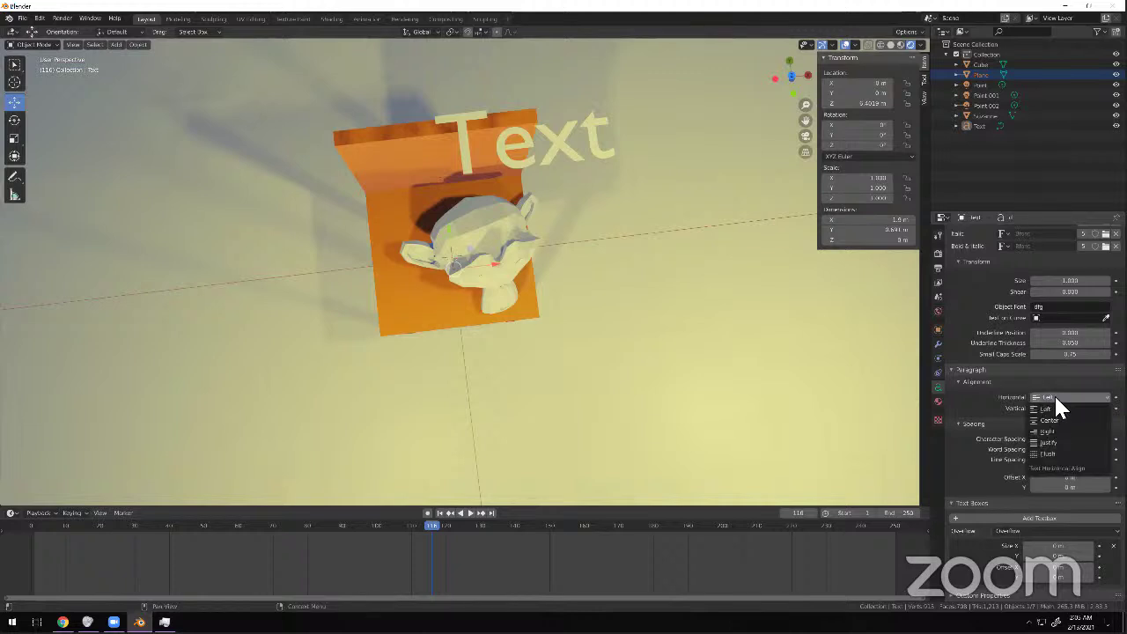
Collapse the Texture Space, Geometry, Font, Paragraph and Text Boxes settings of the text object.
click(954, 369)
click(965, 385)
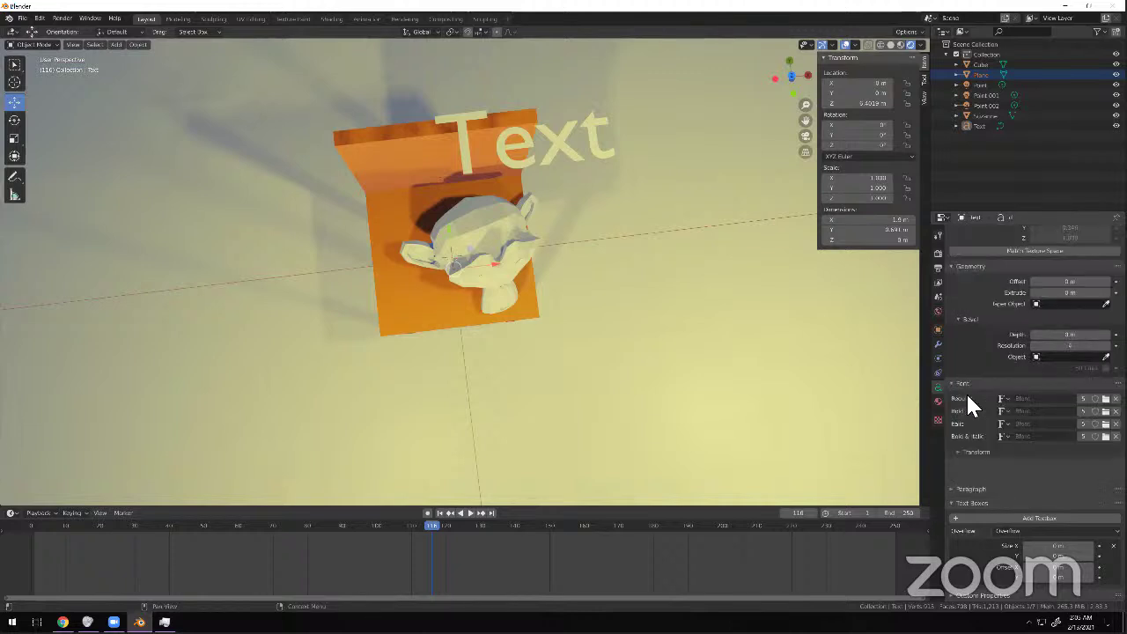
click(967, 501)
click(975, 489)
click(985, 443)
click(988, 442)
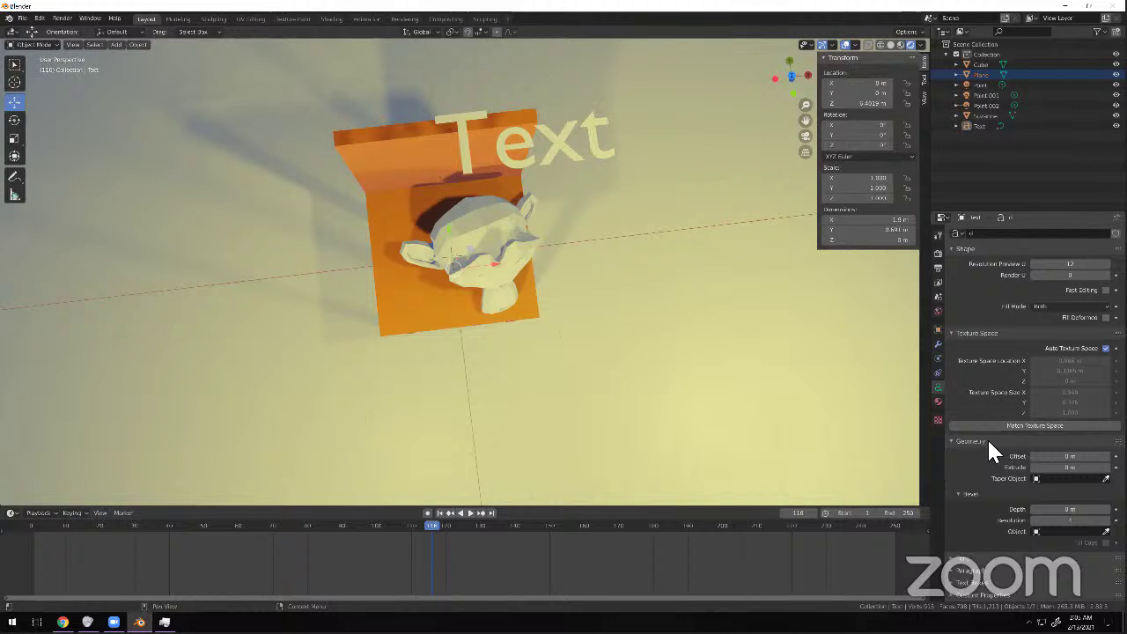
click(987, 441)
click(1002, 335)
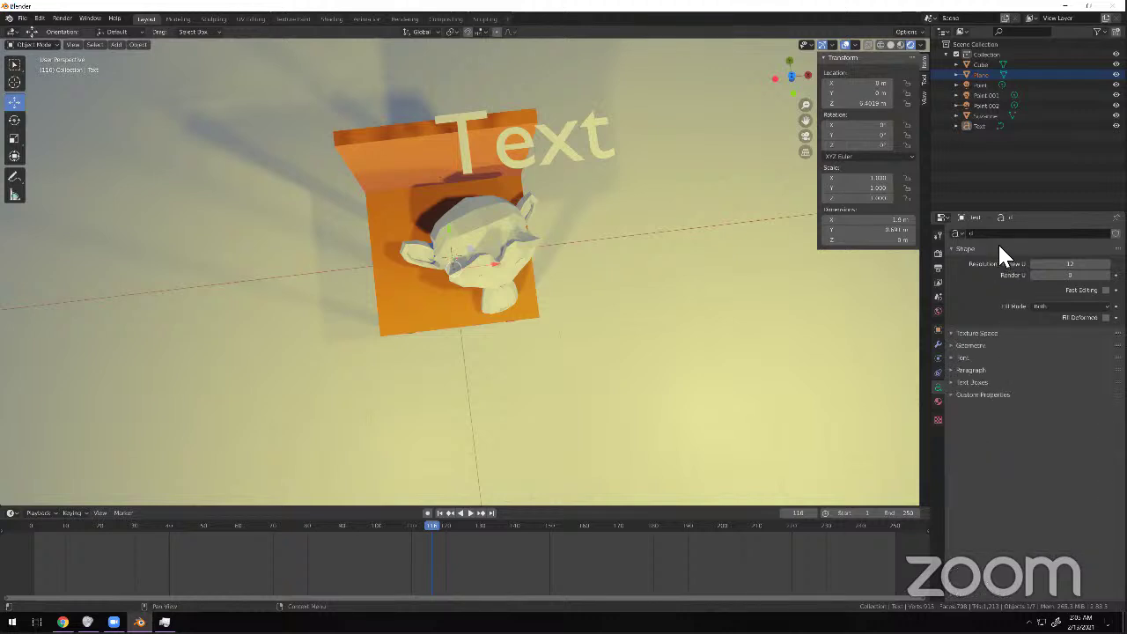
Look through the text's object properties and the view layer, output, render and active tool properties.
click(937, 327)
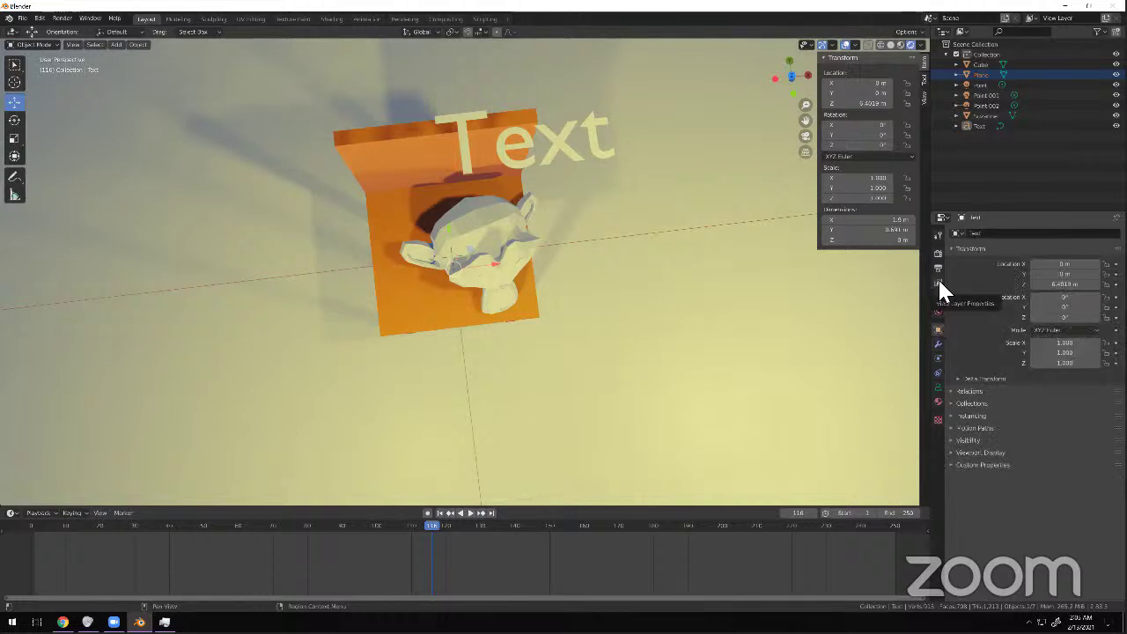
click(938, 279)
click(938, 264)
click(936, 252)
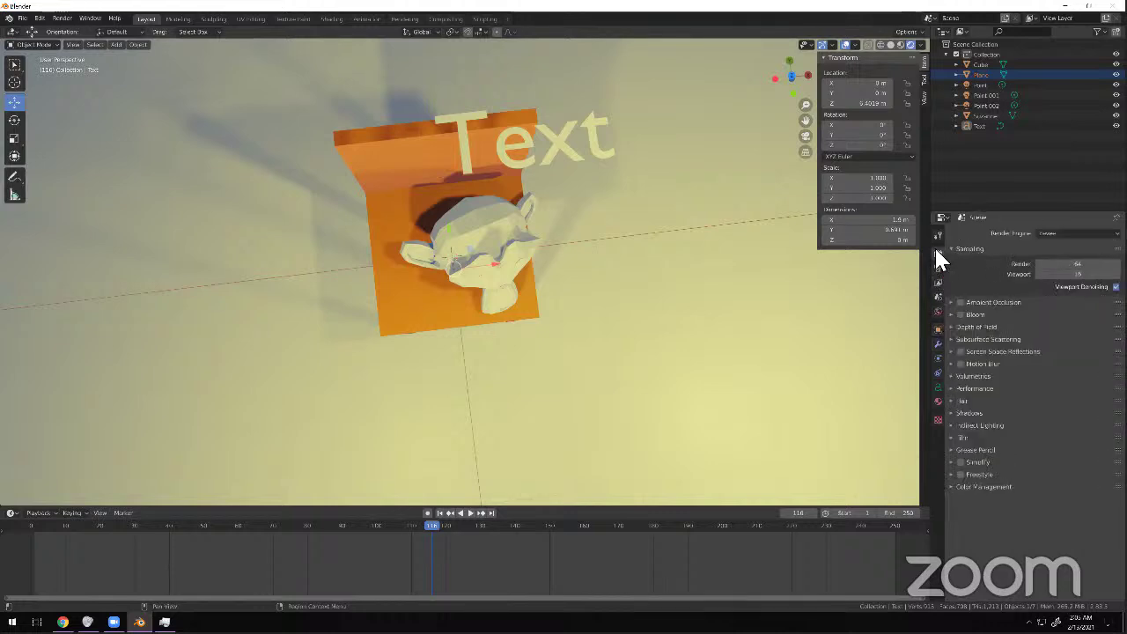
click(938, 233)
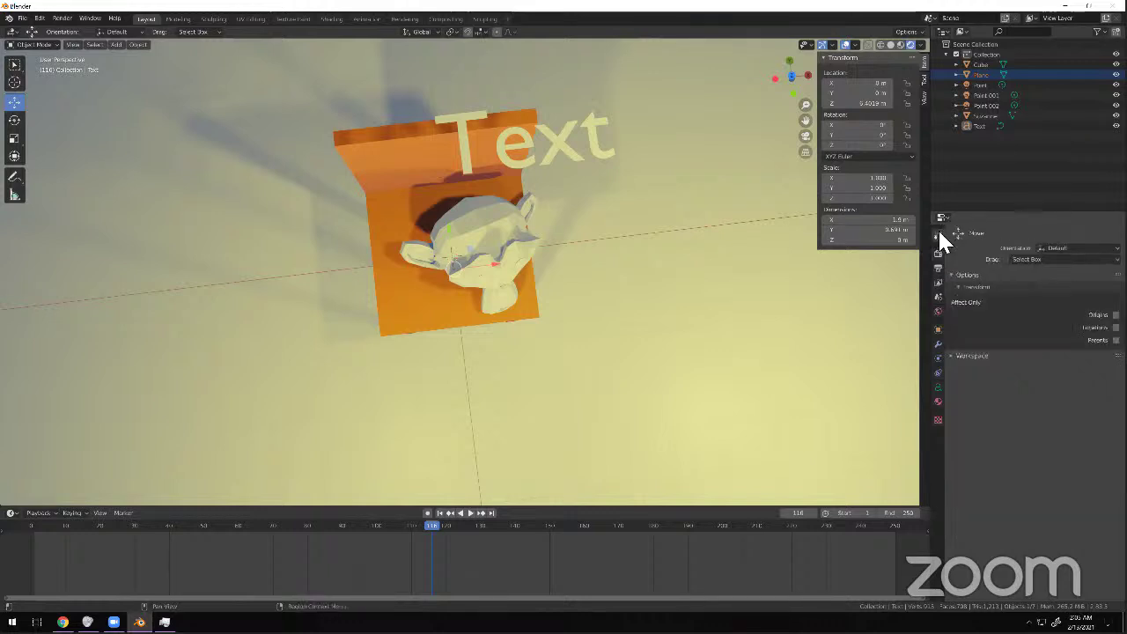
Delete the text object above the chair and select the monkey head.
click(542, 149)
key(Delete)
click(513, 207)
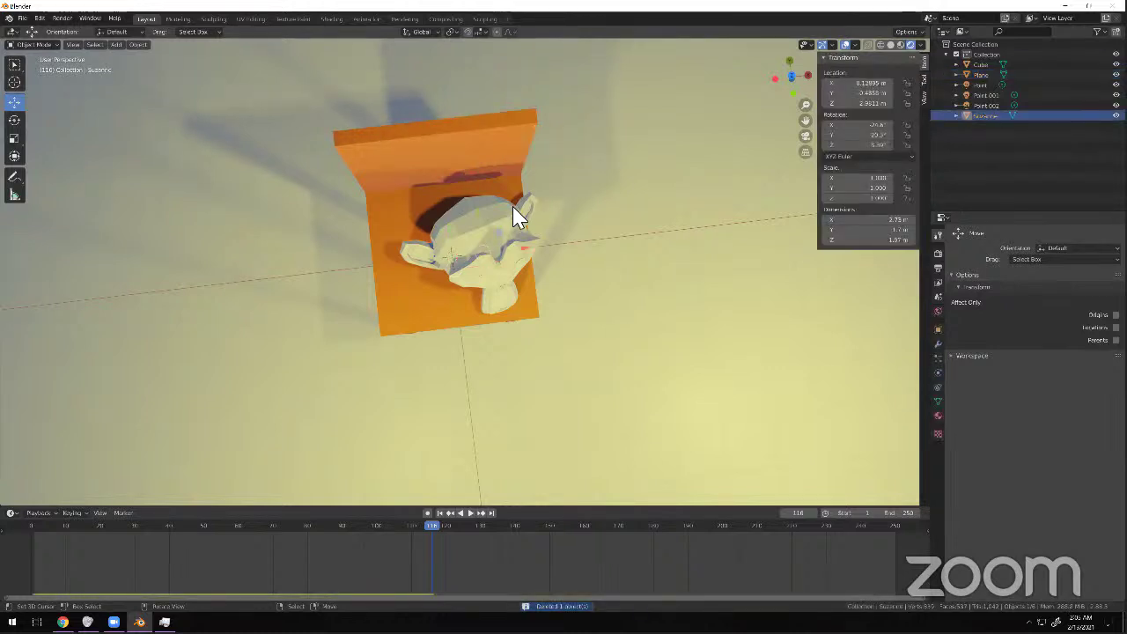
Inspect the monkey head on the chair from the side and return the animation to frame 0.
middle_drag(539, 264, 548, 201)
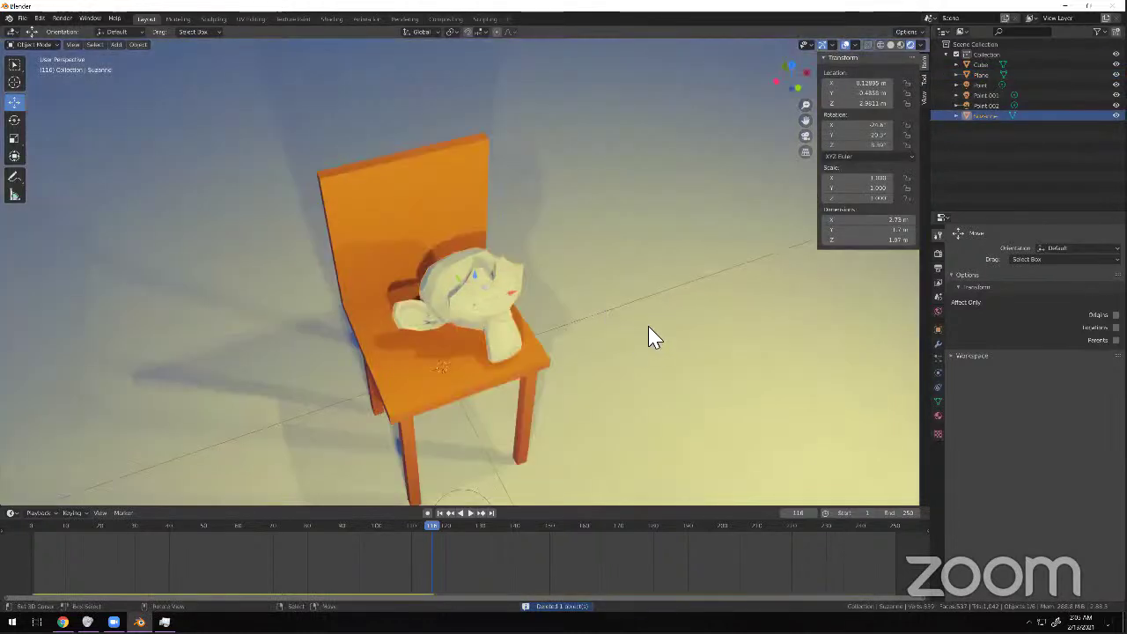
scroll(606, 328, up, 6)
middle_drag(606, 328, 518, 317)
scroll(518, 317, down, 5)
scroll(511, 322, up, 3)
scroll(349, 437, down, 3)
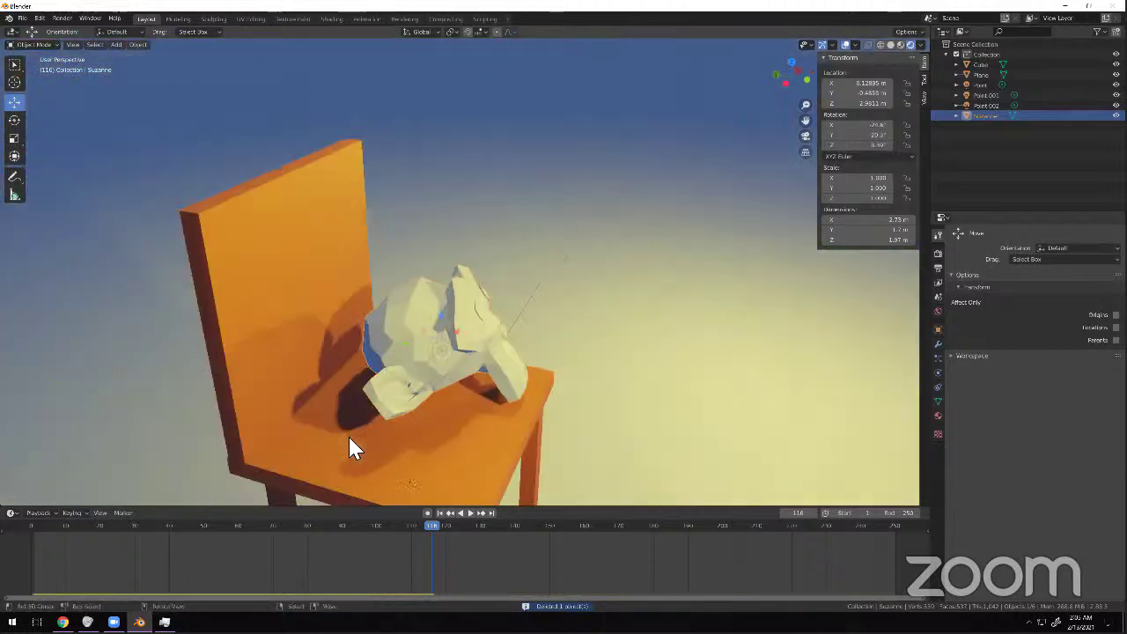
drag(140, 541, 4, 562)
key(space)
key(Escape)
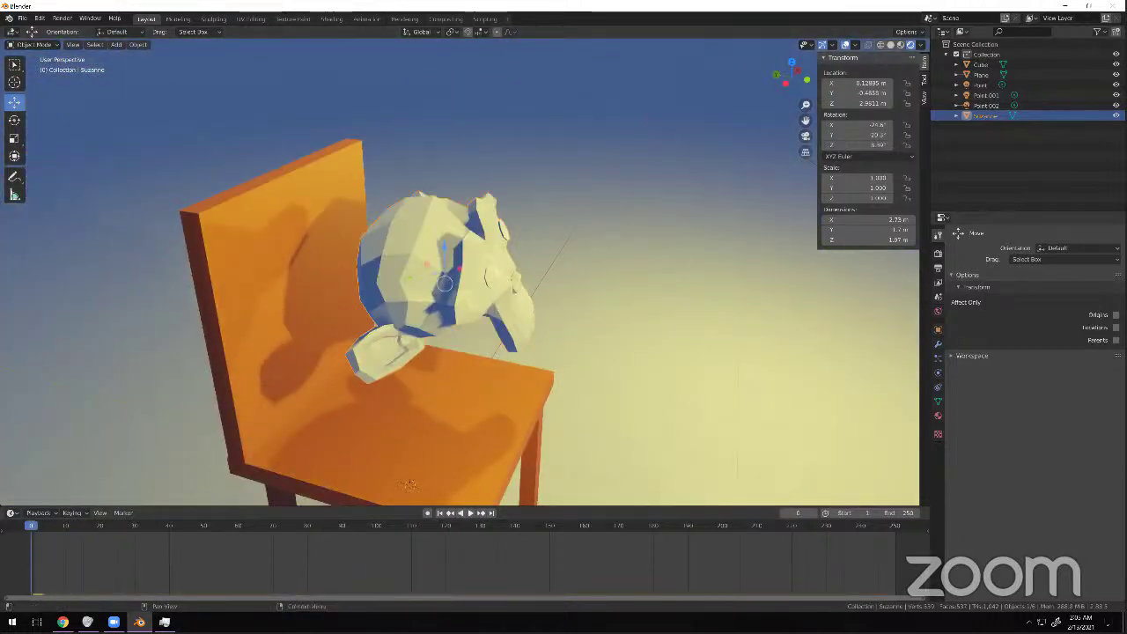
Duplicate the monkey head twelve times, placing the copies in a loose stack in the air above the chair.
scroll(549, 253, down, 4)
key(shift+d)
click(503, 220)
key(shift+d)
click(587, 139)
key(shift+d)
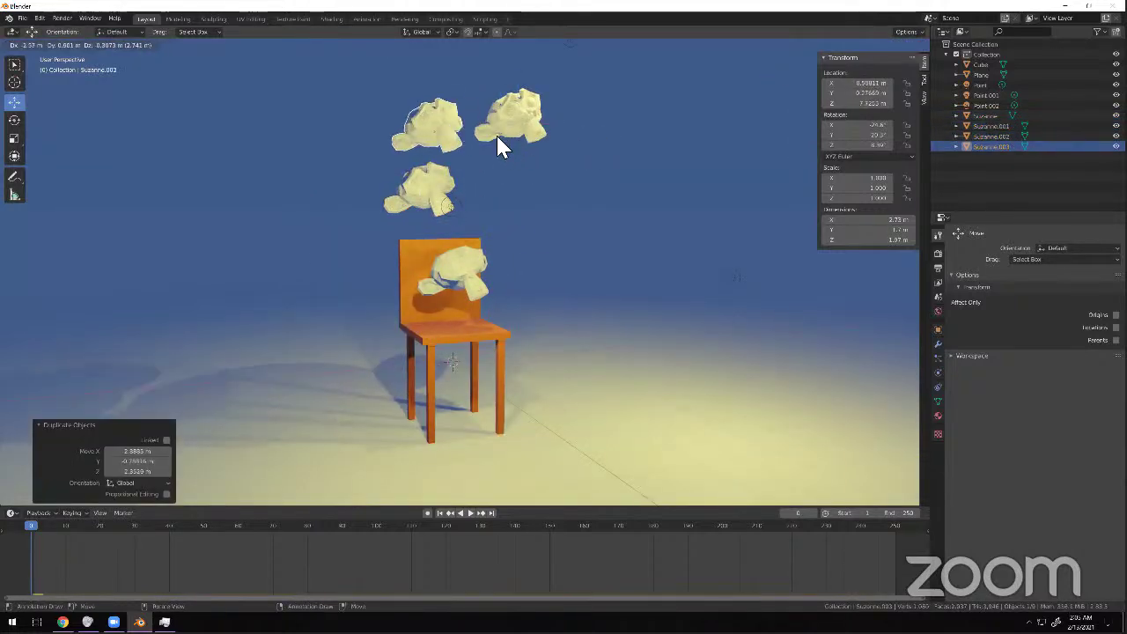
click(498, 133)
key(shift+d)
click(528, 47)
scroll(526, 158, down, 4)
key(shift+d)
click(480, 139)
key(shift+d)
click(558, 103)
key(shift+d)
click(546, 69)
key(shift+d)
click(521, 112)
click(478, 104)
key(shift+d)
click(530, 106)
key(shift+d)
click(535, 105)
key(shift+d)
click(501, 102)
Play the animation to watch the monkey heads fall around the chair, and return to frame 0.
key(space)
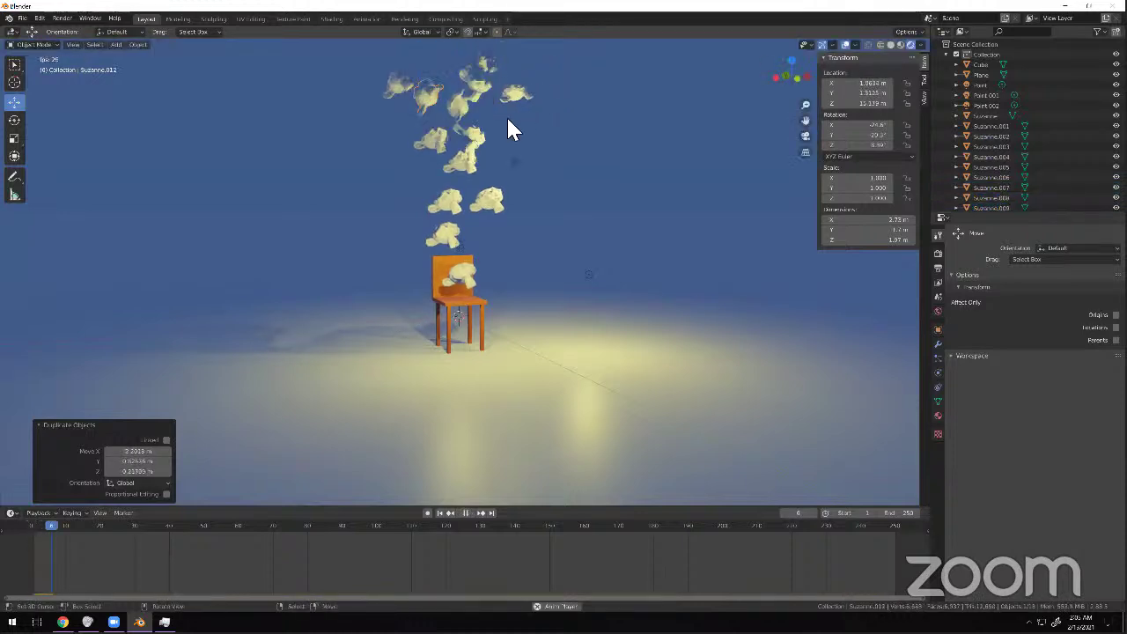
scroll(482, 316, up, 4)
scroll(482, 318, down, 3)
middle_drag(483, 319, 491, 349)
scroll(491, 349, up, 5)
scroll(489, 344, down, 6)
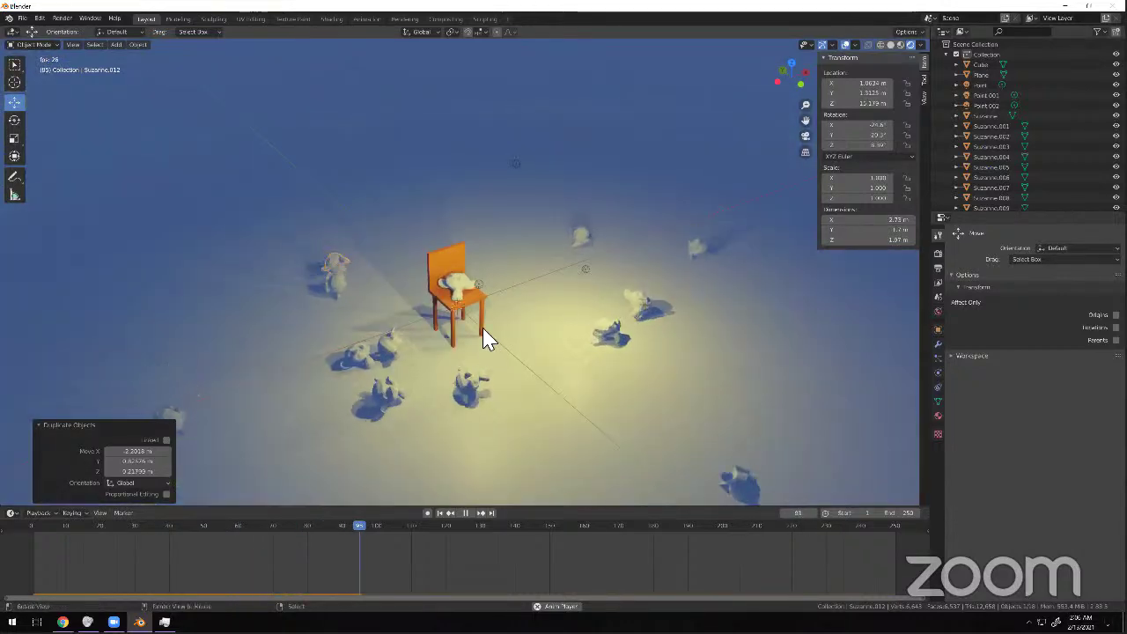
key(space)
key(shift+Left)
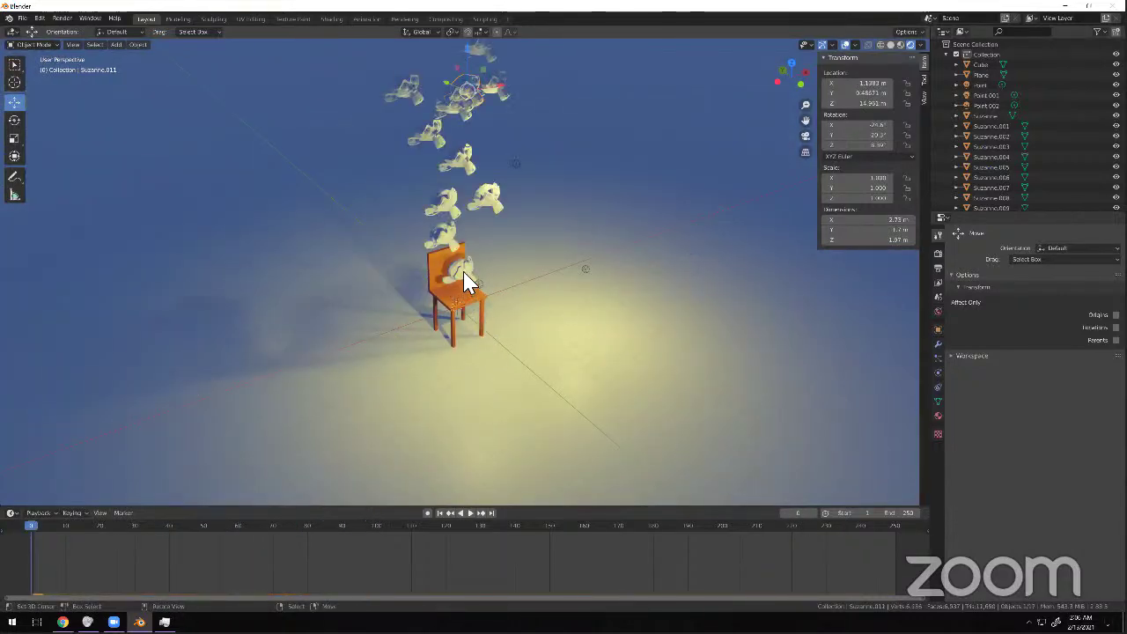
Duplicate a monkey head, scale the copy to 6.6 and move it away from the stack into the air beside the chair.
key(shift+d)
click(414, 194)
key(s)
click(574, 186)
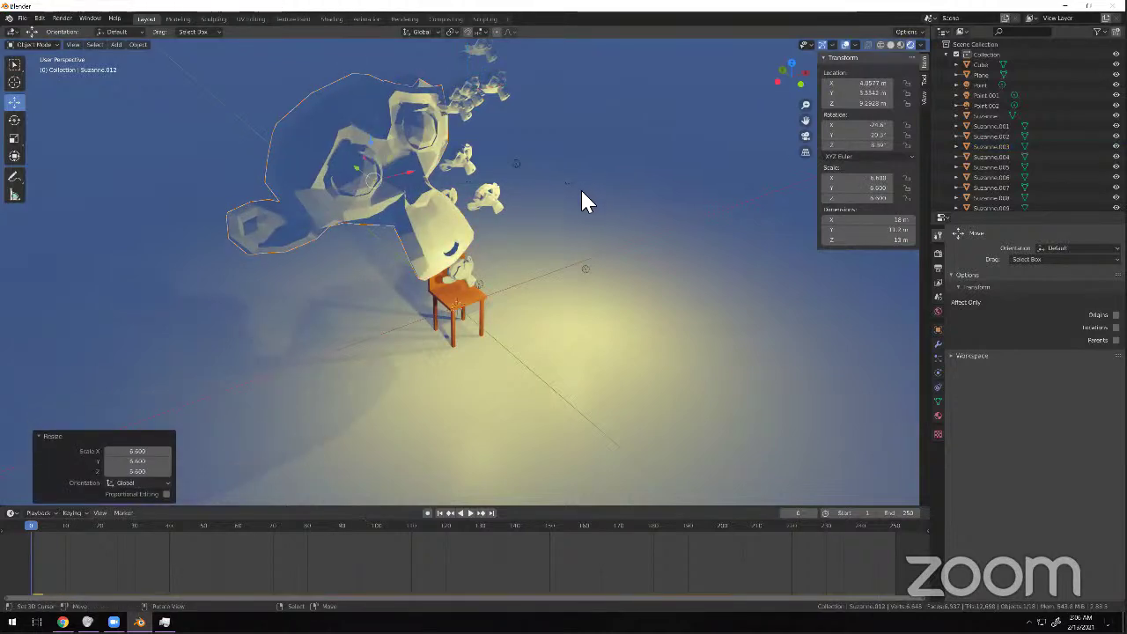
click(397, 164)
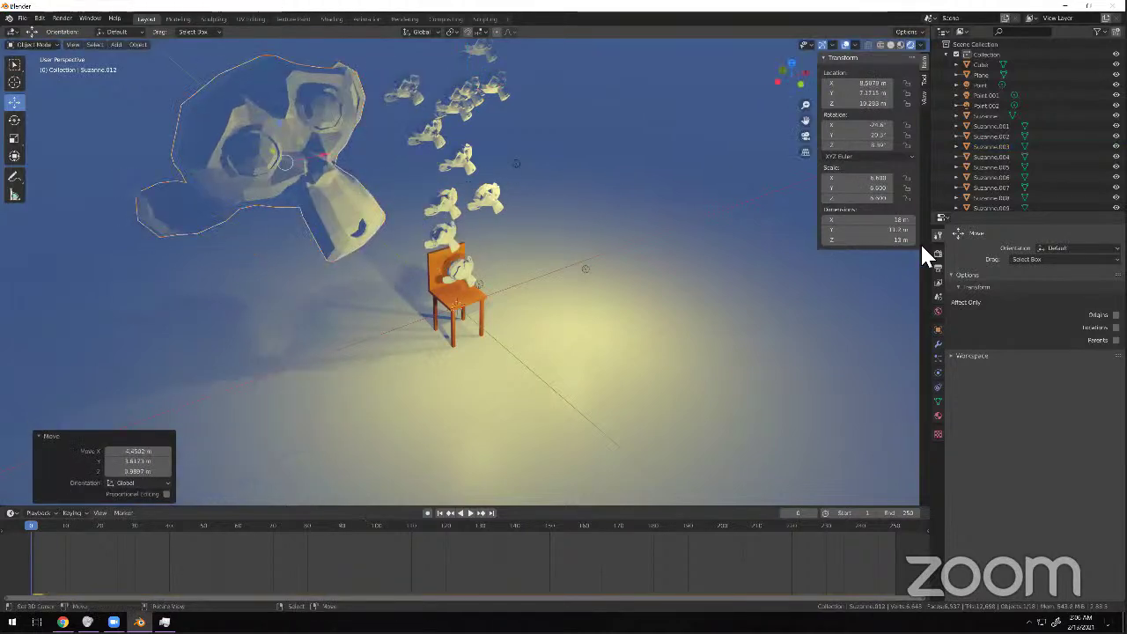
Add soft body physics to the oversized monkey head and remove its rigid body physics.
click(938, 388)
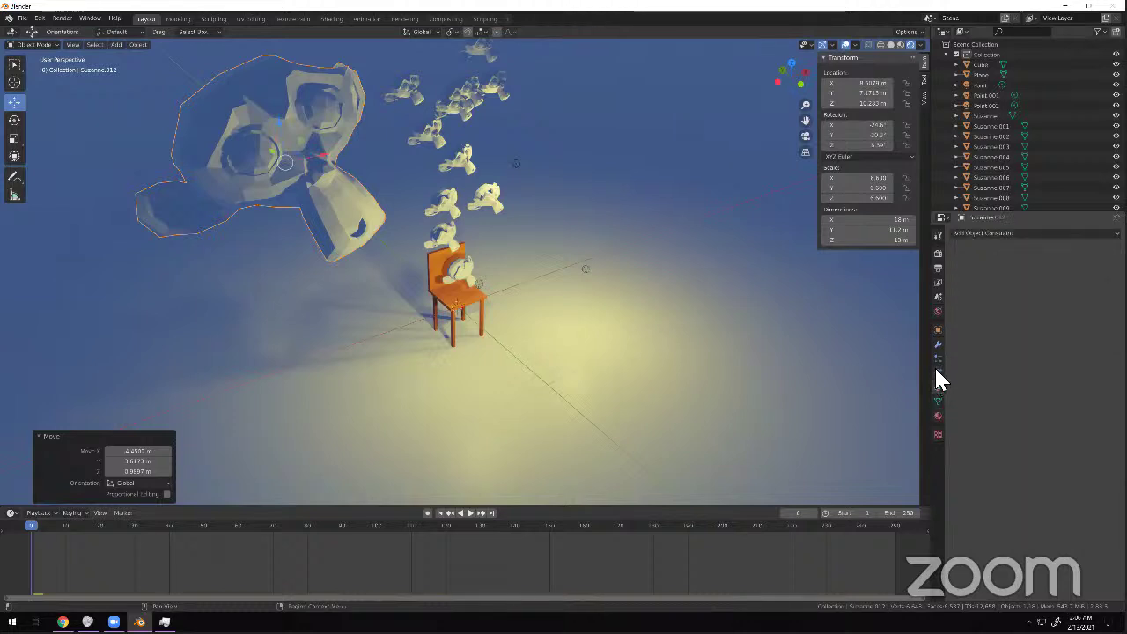
click(937, 371)
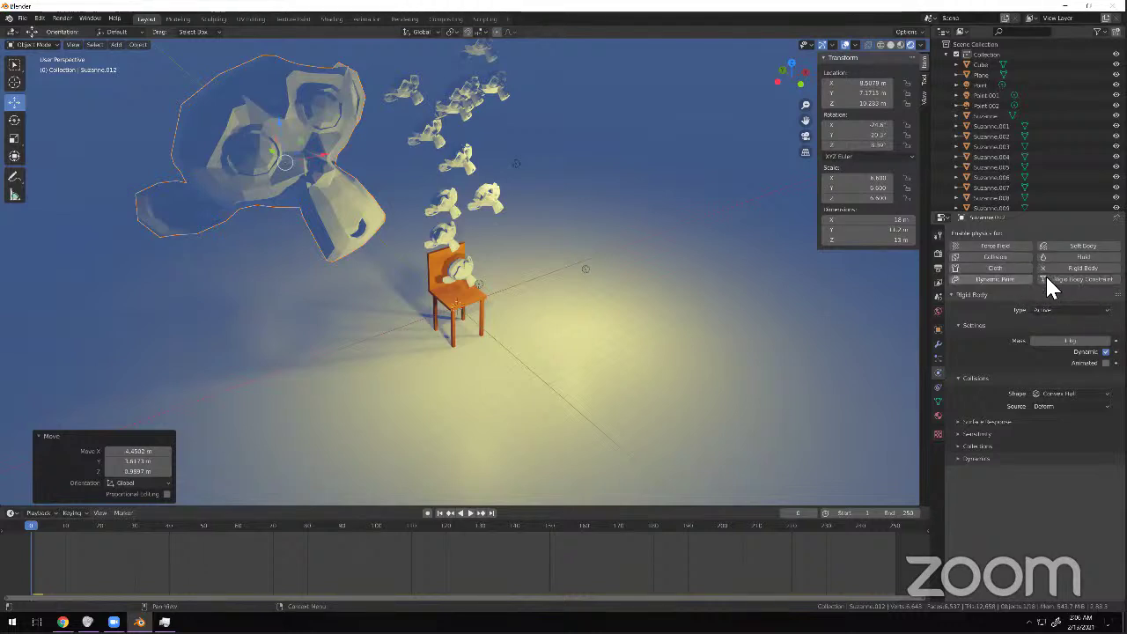
click(1066, 244)
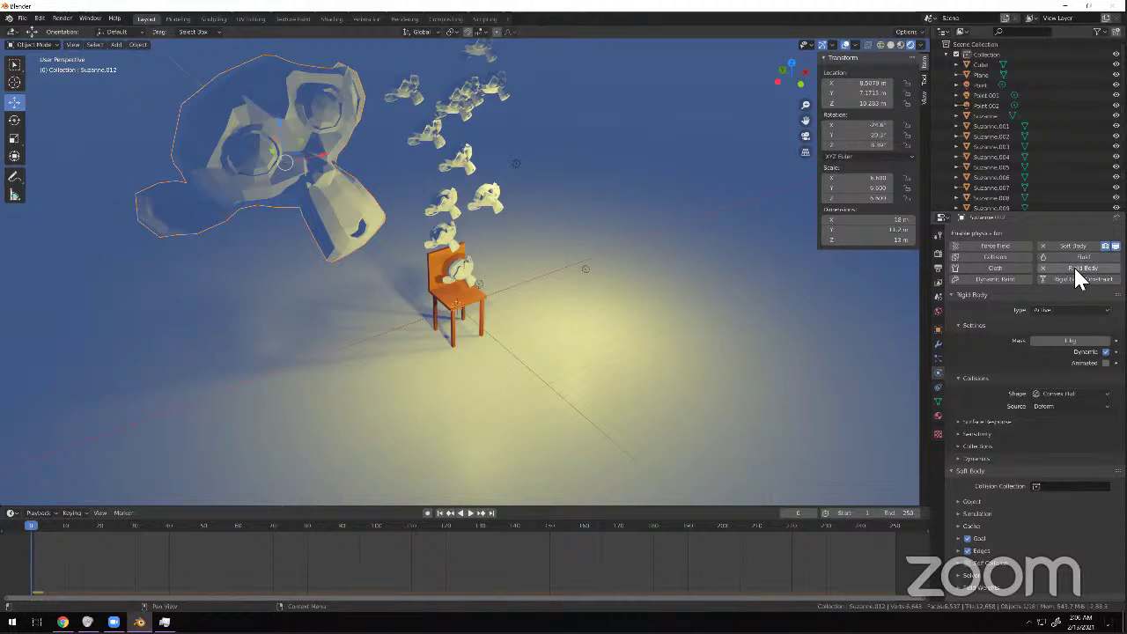
click(1047, 268)
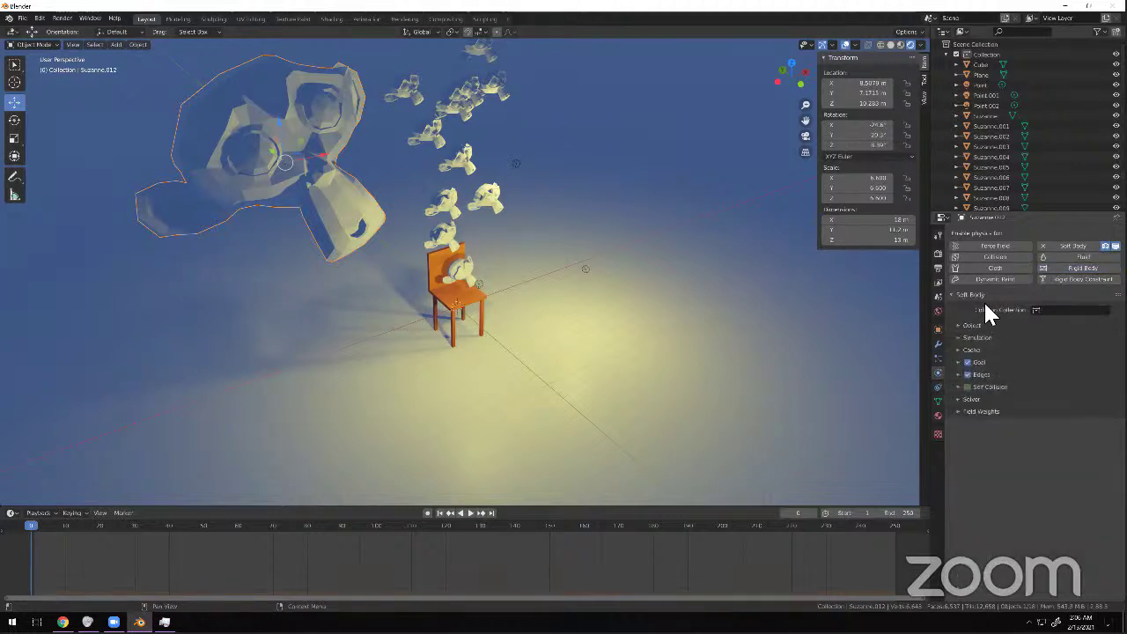
Play the animation briefly, and examine the soft body's Object, Simulation, Solver and Diagnostics settings.
key(space)
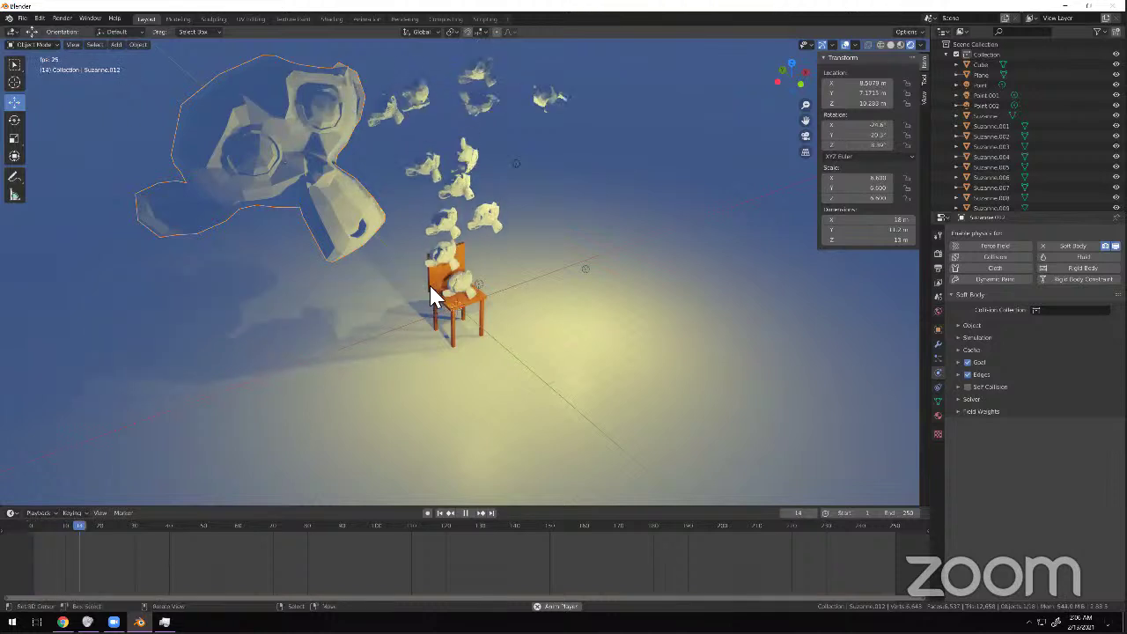
key(space)
click(959, 325)
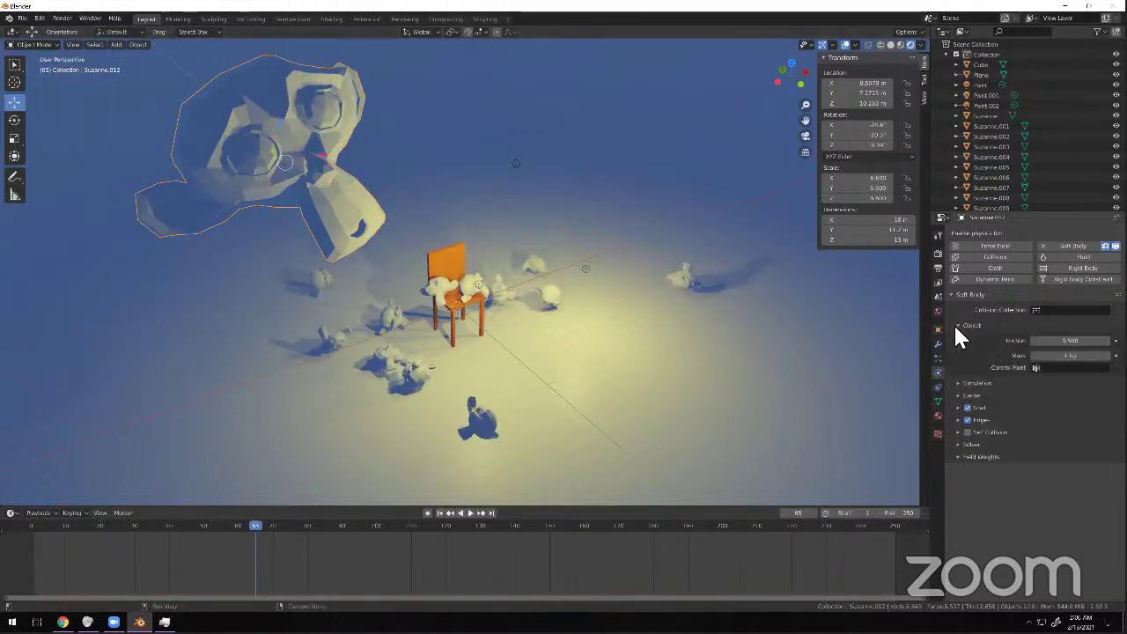
click(960, 384)
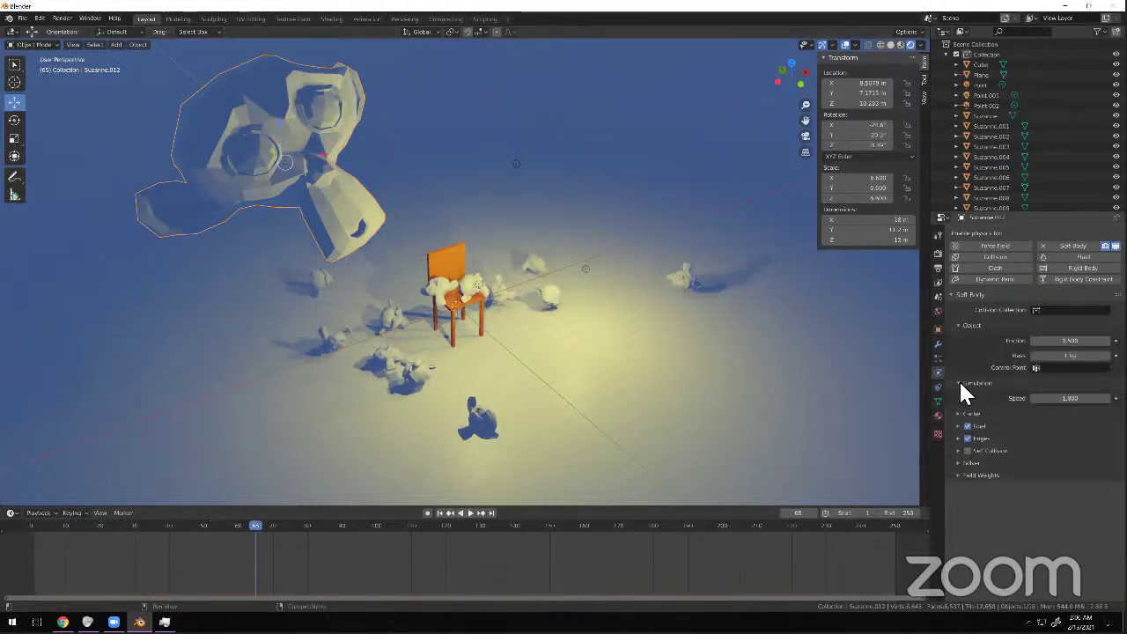
click(958, 462)
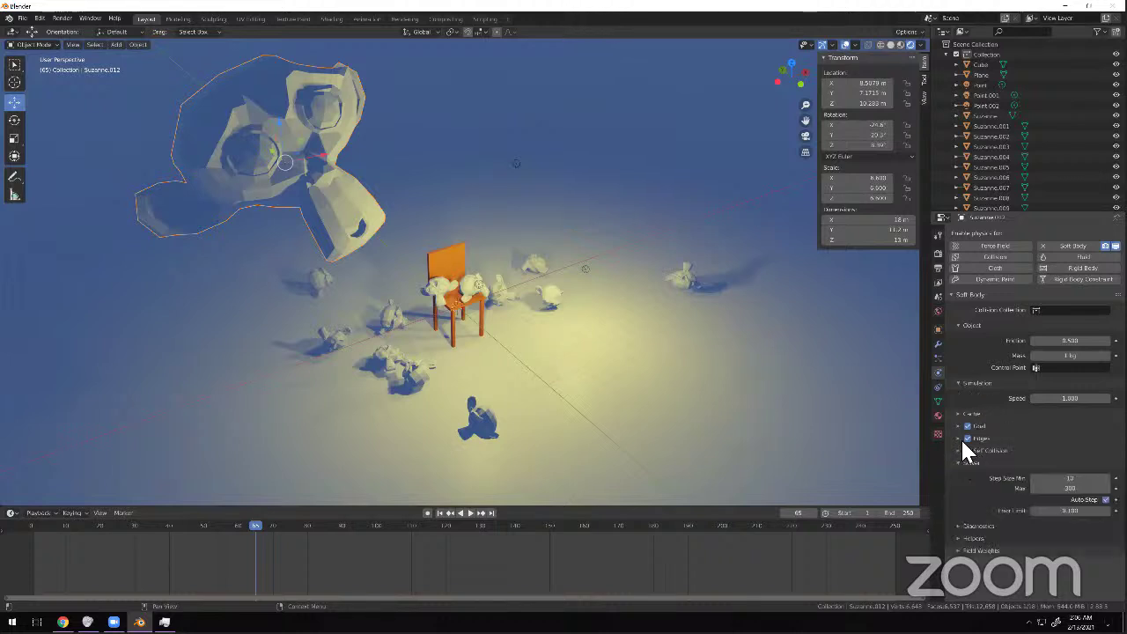
click(957, 526)
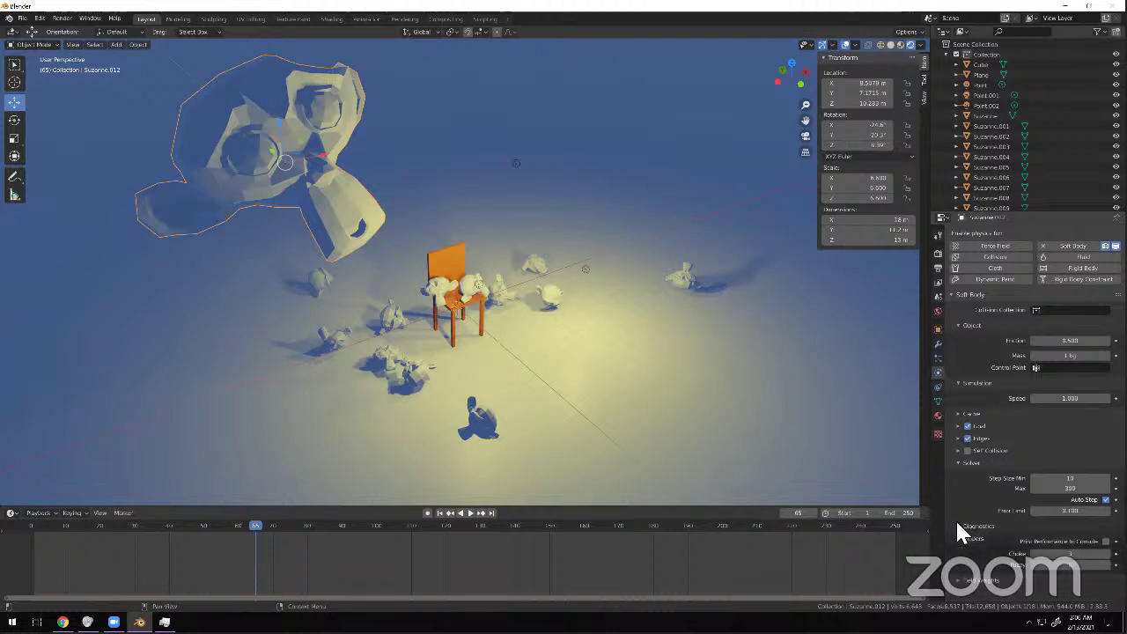
Add cloth physics to the oversized monkey head and replay the animation from the start.
click(962, 267)
key(space)
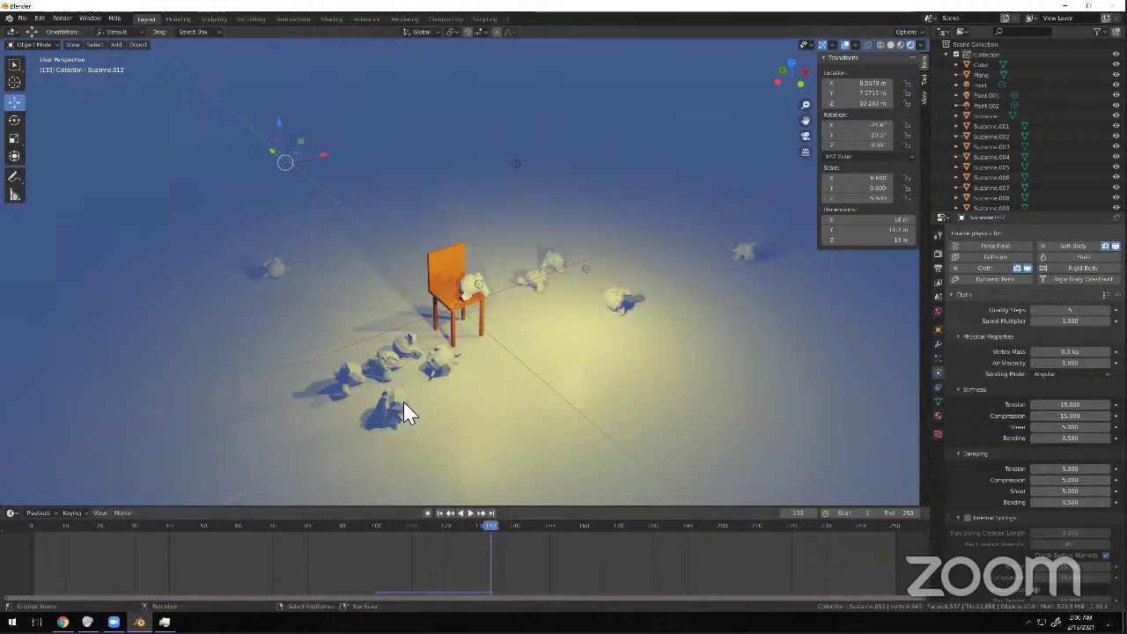
click(29, 564)
key(space)
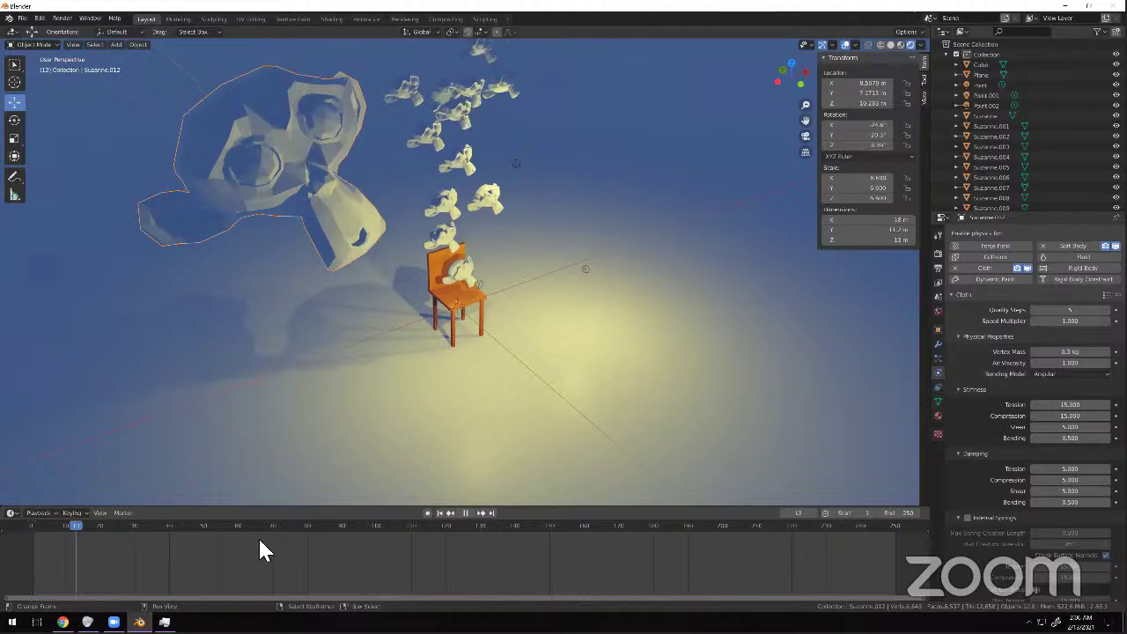
Add collision physics to the ground plane and replay the simulation from near the start.
click(836, 410)
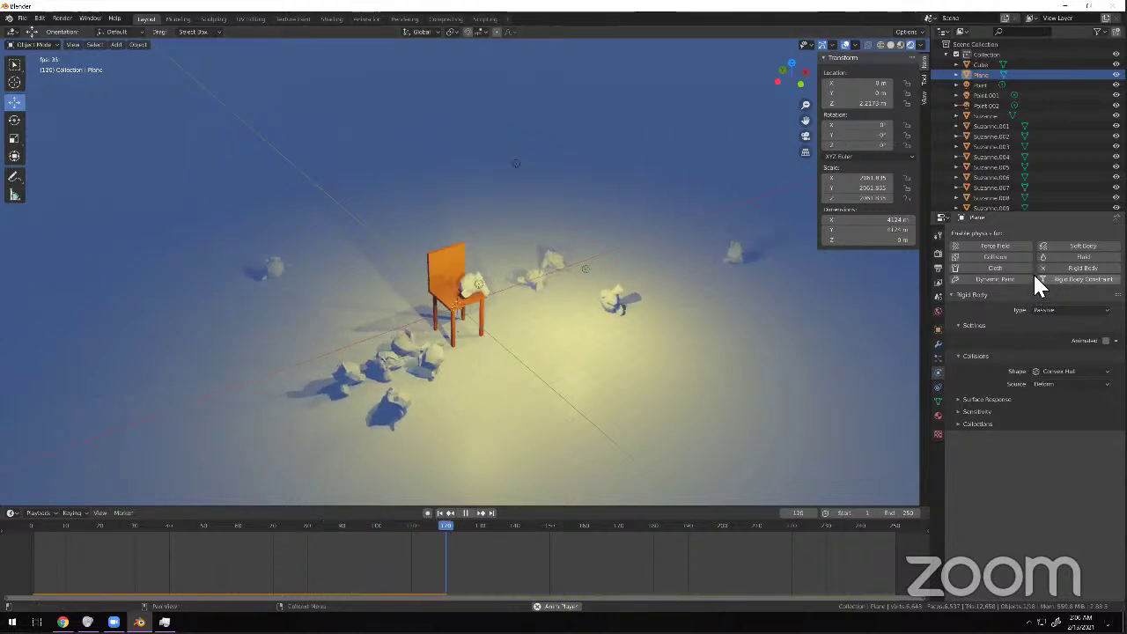
click(1006, 257)
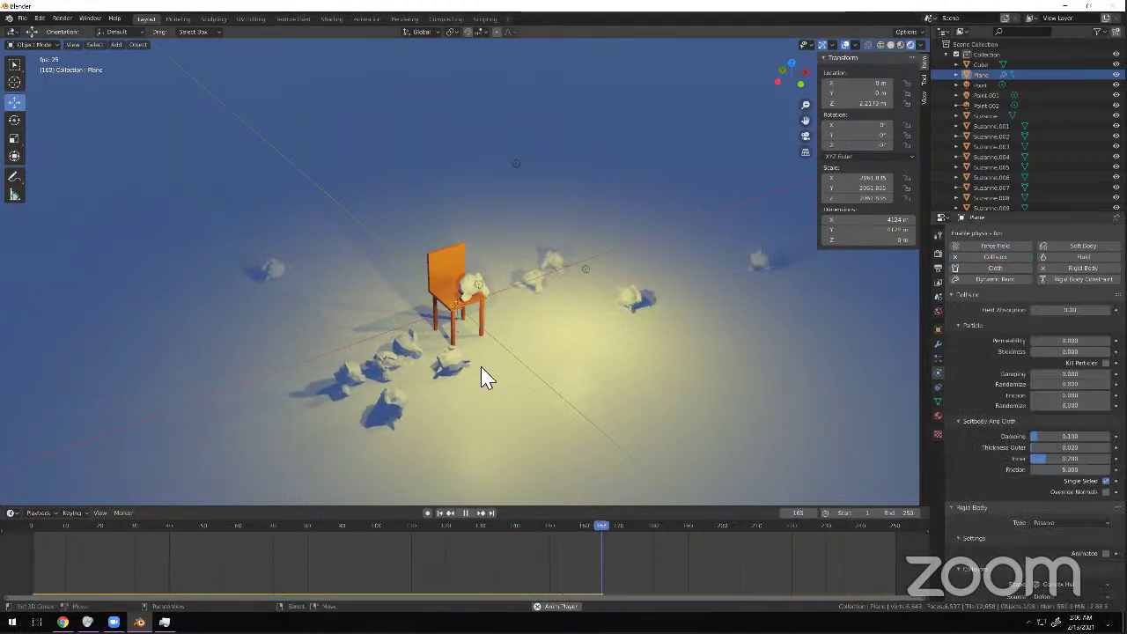
click(76, 524)
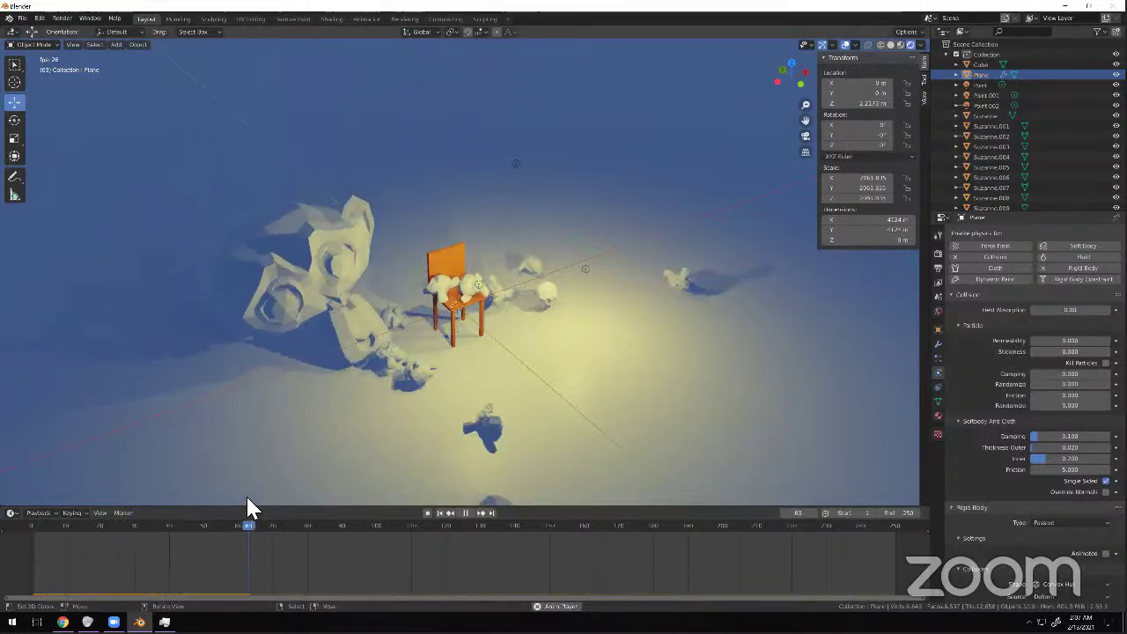
Replay the simulation and watch the oversized head and small heads fall, from several angles and distances.
mouse_move(397, 344)
middle_down()
mouse_move(396, 320)
mouse_move(385, 327)
middle_up()
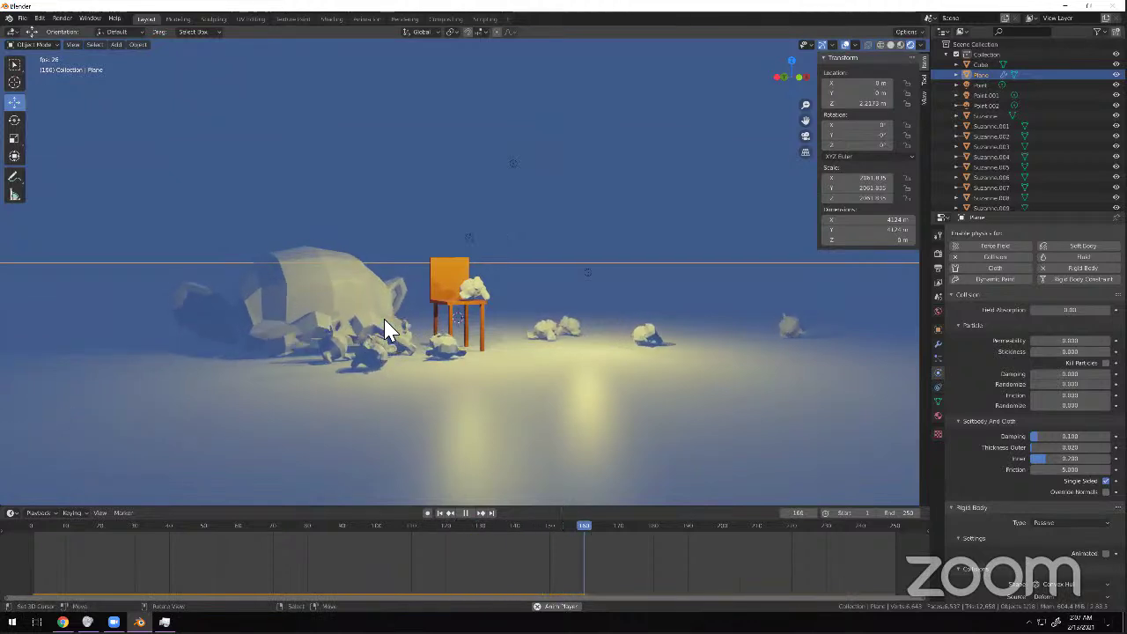
drag(307, 531, 273, 522)
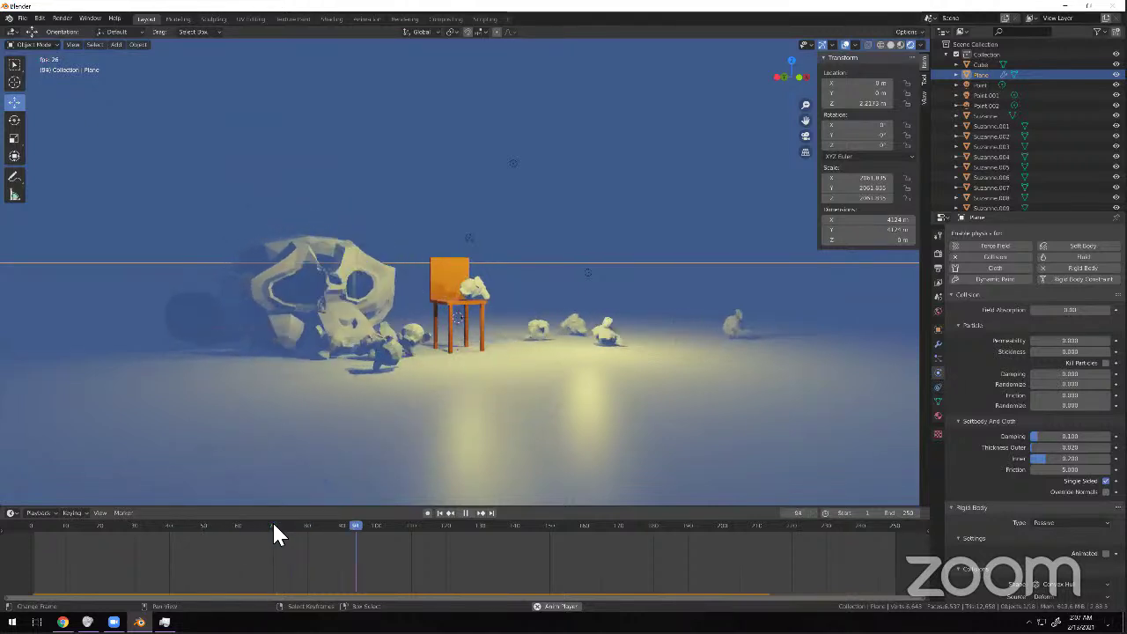
scroll(340, 359, up, 2)
scroll(340, 359, up, 2)
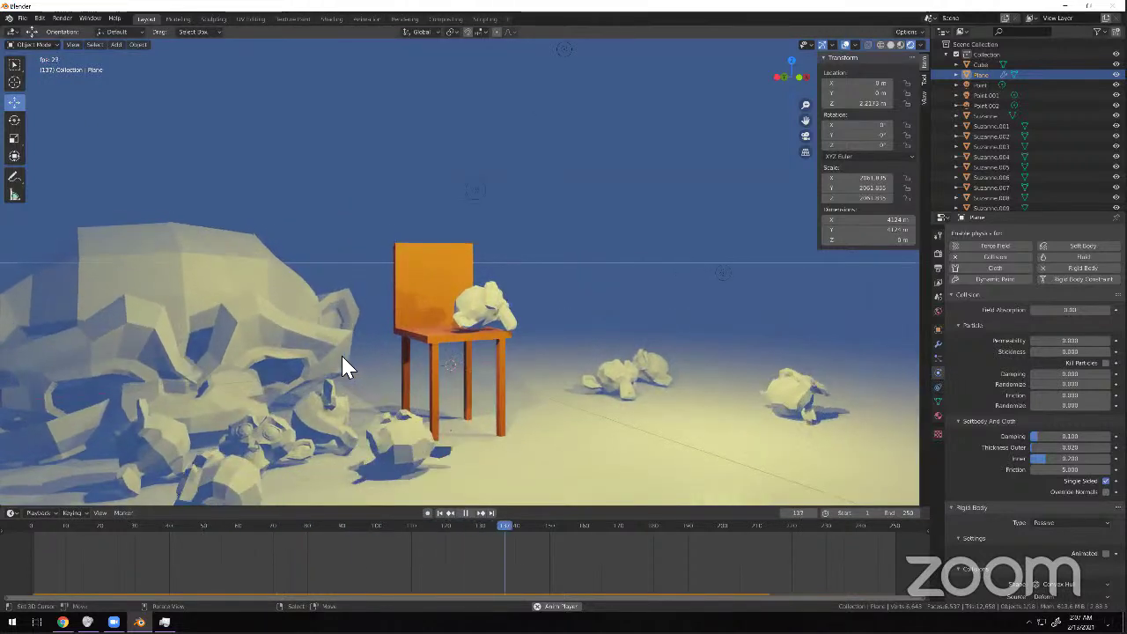
click(23, 525)
scroll(607, 297, down, 2)
scroll(493, 319, up, 8)
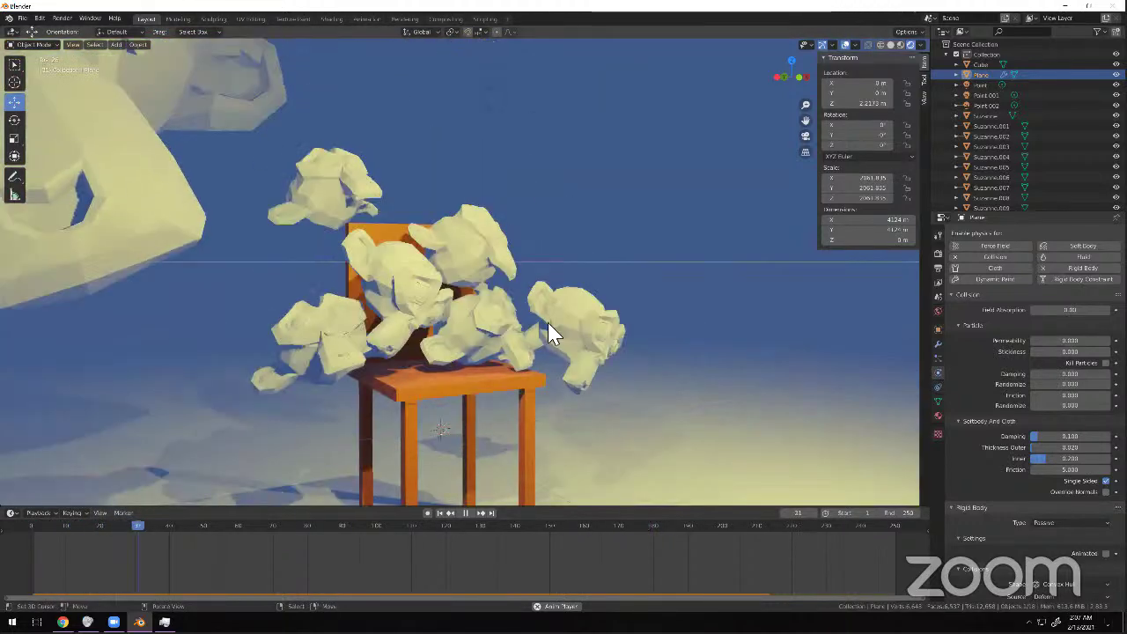
scroll(360, 267, down, 4)
scroll(465, 297, up, 8)
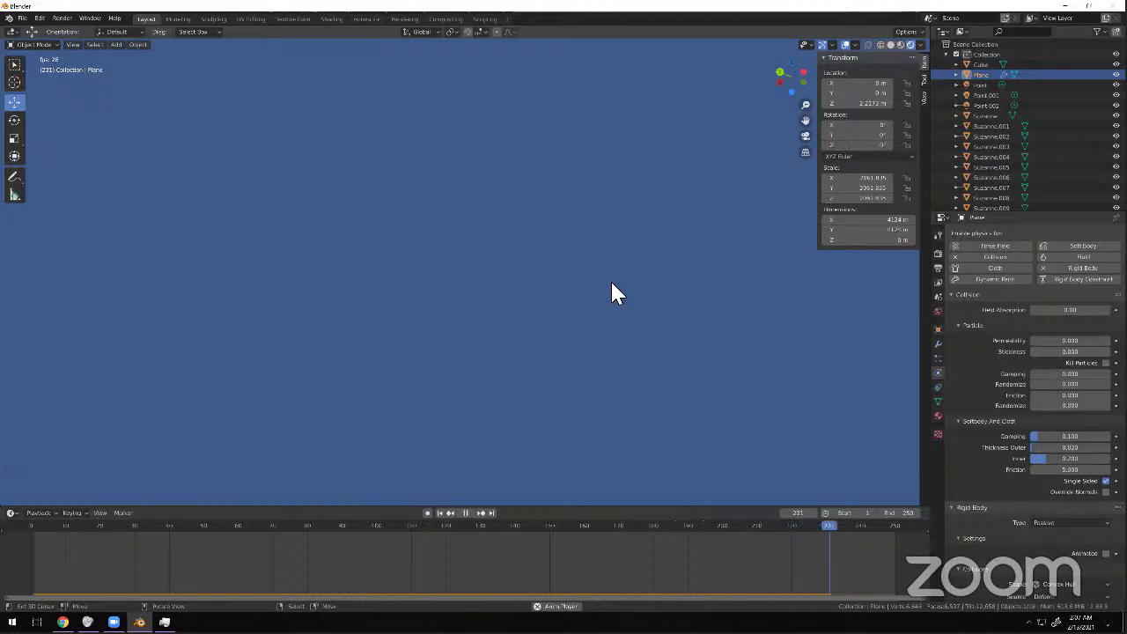
scroll(611, 296, down, 8)
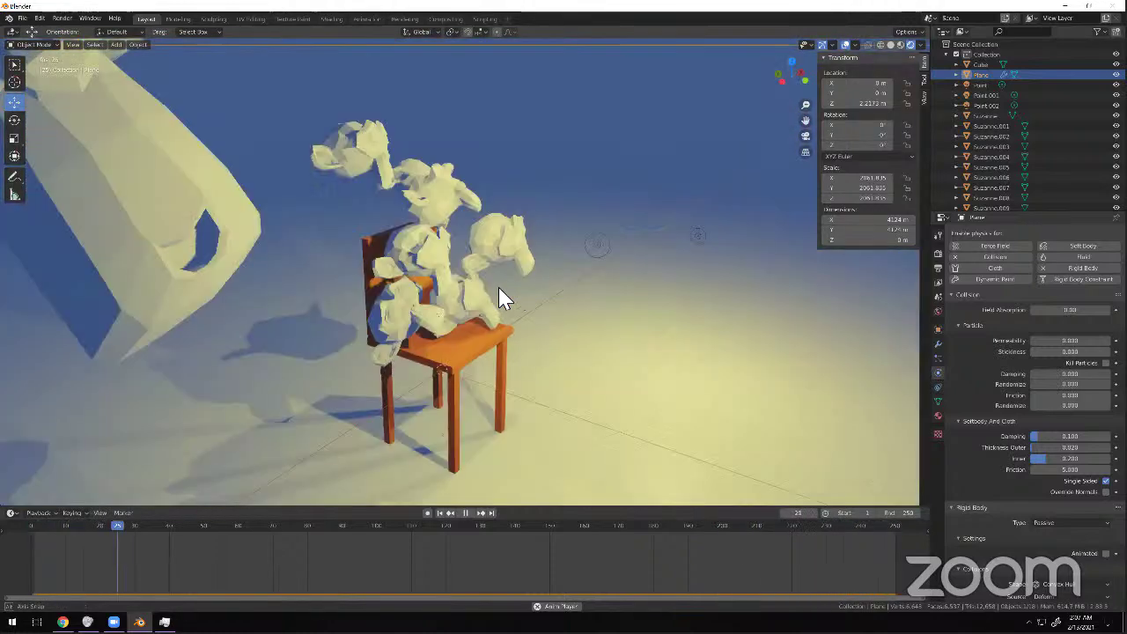
middle_drag(498, 287, 495, 286)
scroll(495, 285, down, 7)
scroll(495, 286, up, 3)
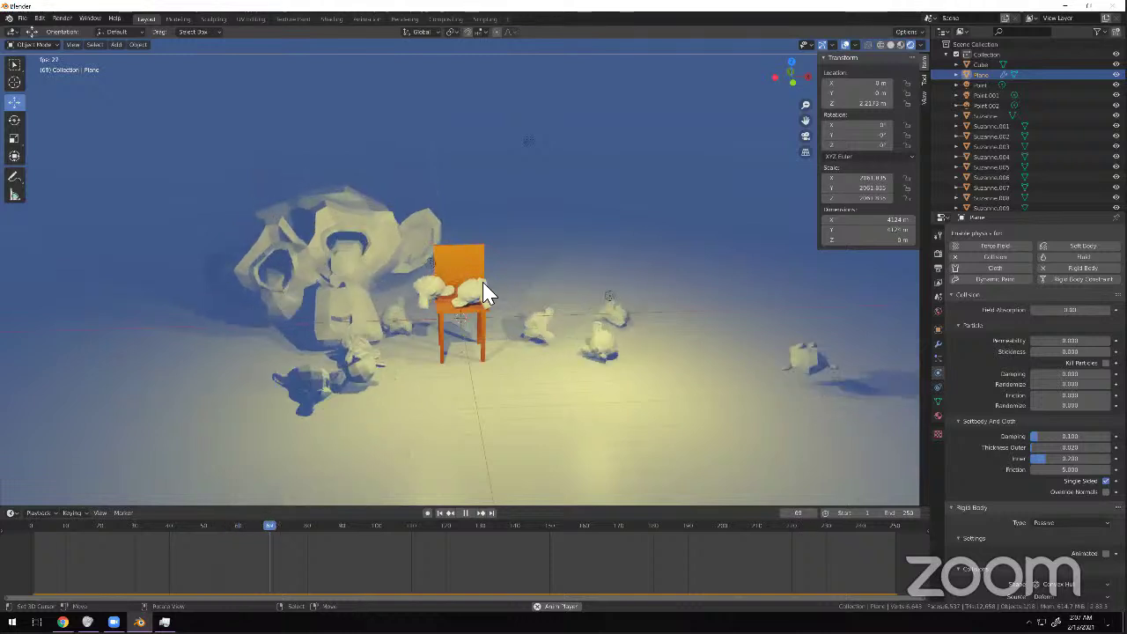
Select the oversized monkey head, stop the playback and scrub the animation to frame 38.
click(358, 263)
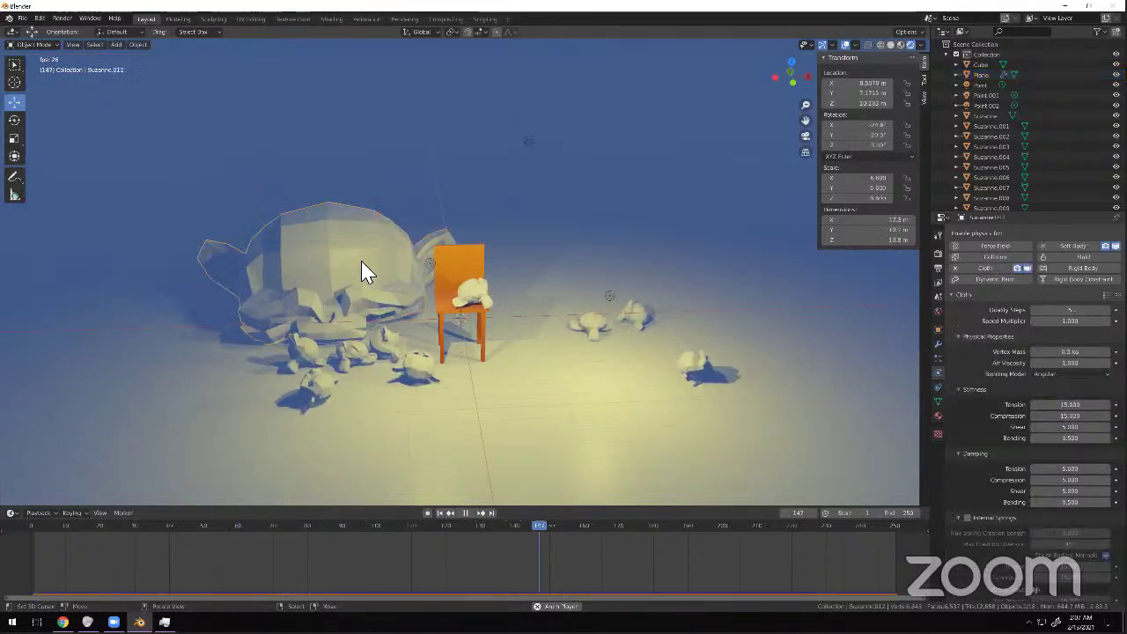
click(121, 545)
drag(15, 543, 112, 538)
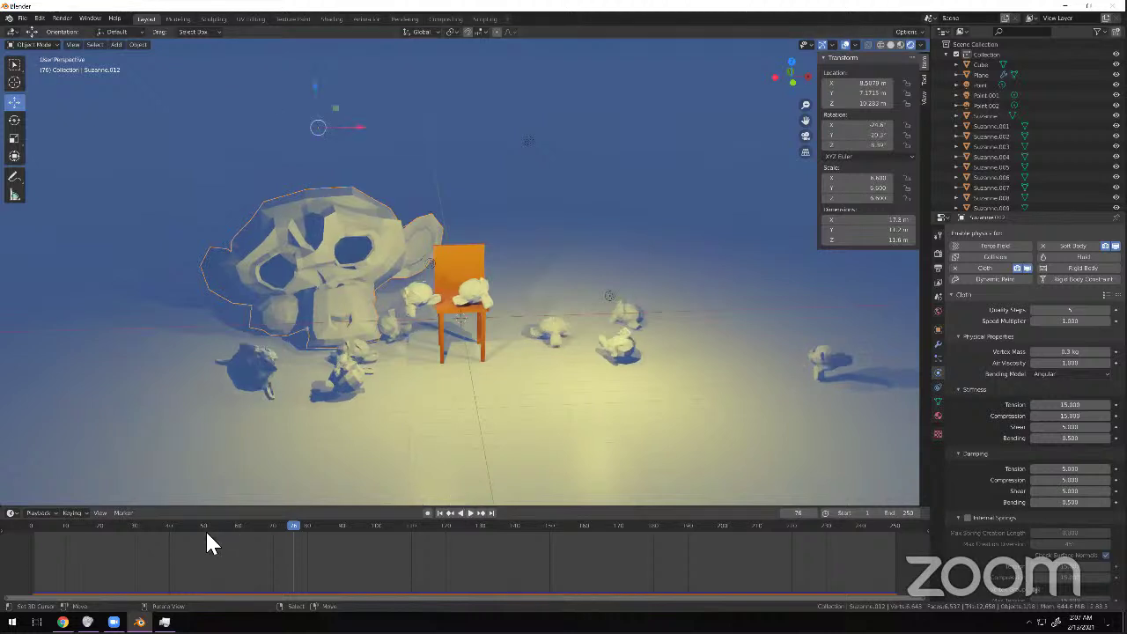
click(201, 539)
drag(151, 546, 163, 539)
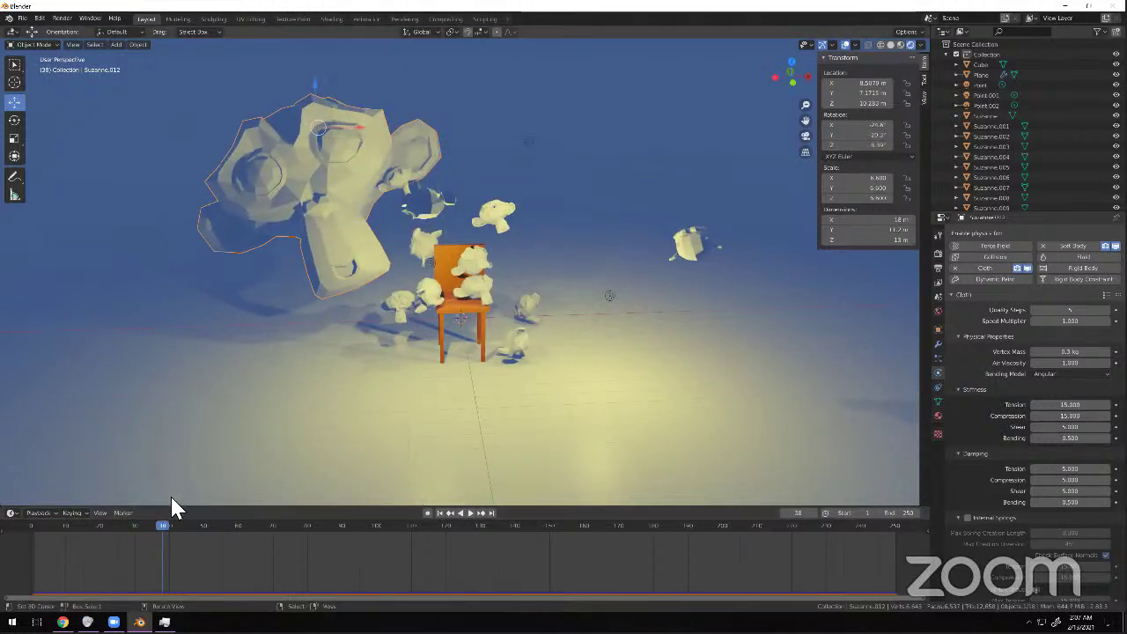
Switch the oversized monkey head to Edit Mode and deselect all vertices for close work on its mouth.
click(35, 45)
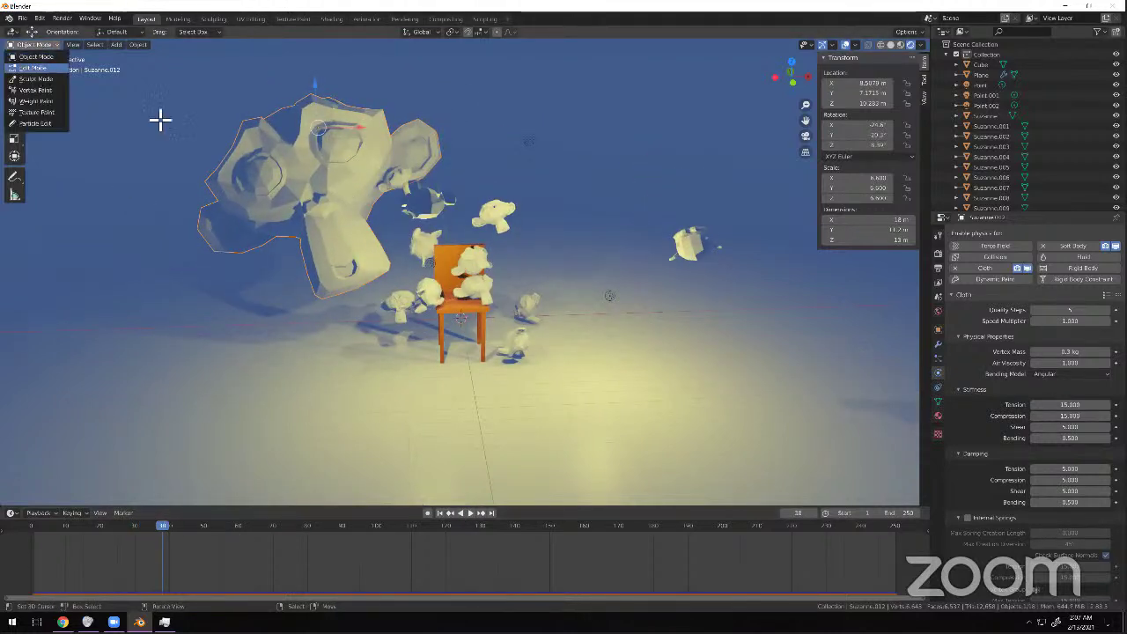
click(39, 70)
middle_drag(317, 189, 441, 237)
scroll(435, 237, down, 5)
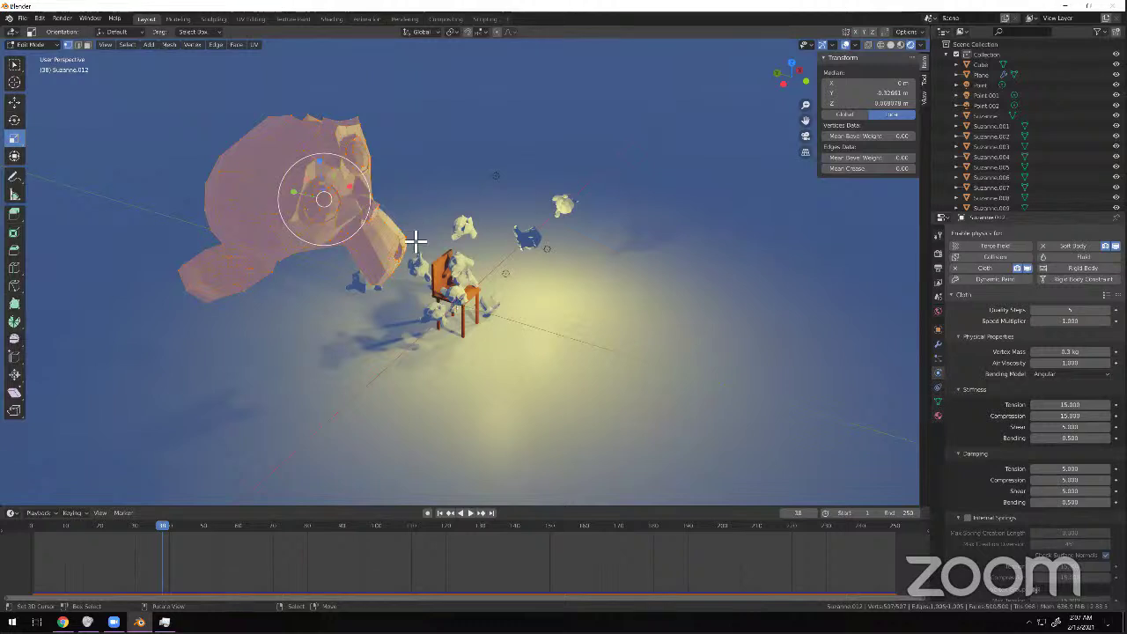
click(450, 262)
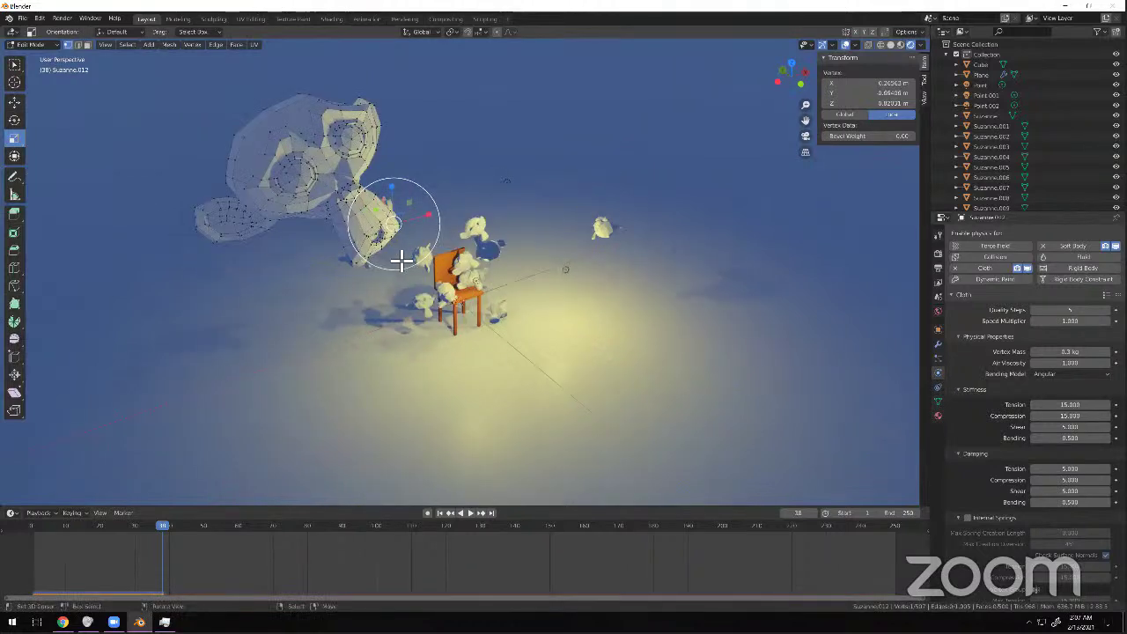
scroll(403, 255, up, 4)
key(alt+a)
middle_drag(702, 294, 544, 350)
scroll(518, 282, up, 5)
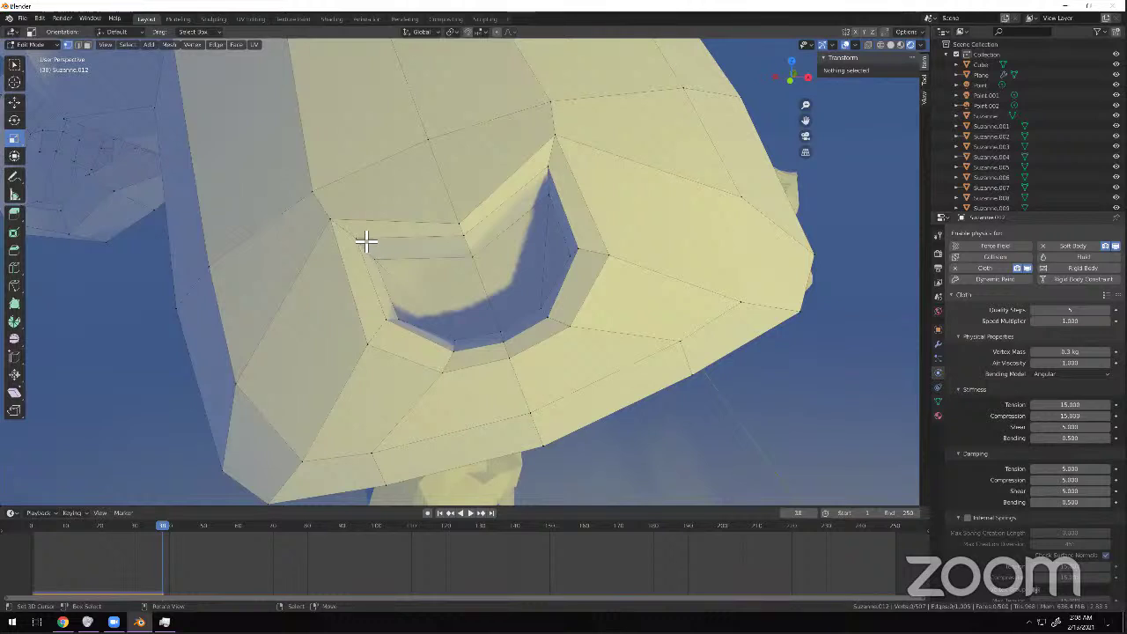
Close the oversized head's mouth opening by filling three faces between the vertices of its outer rim.
click(335, 224)
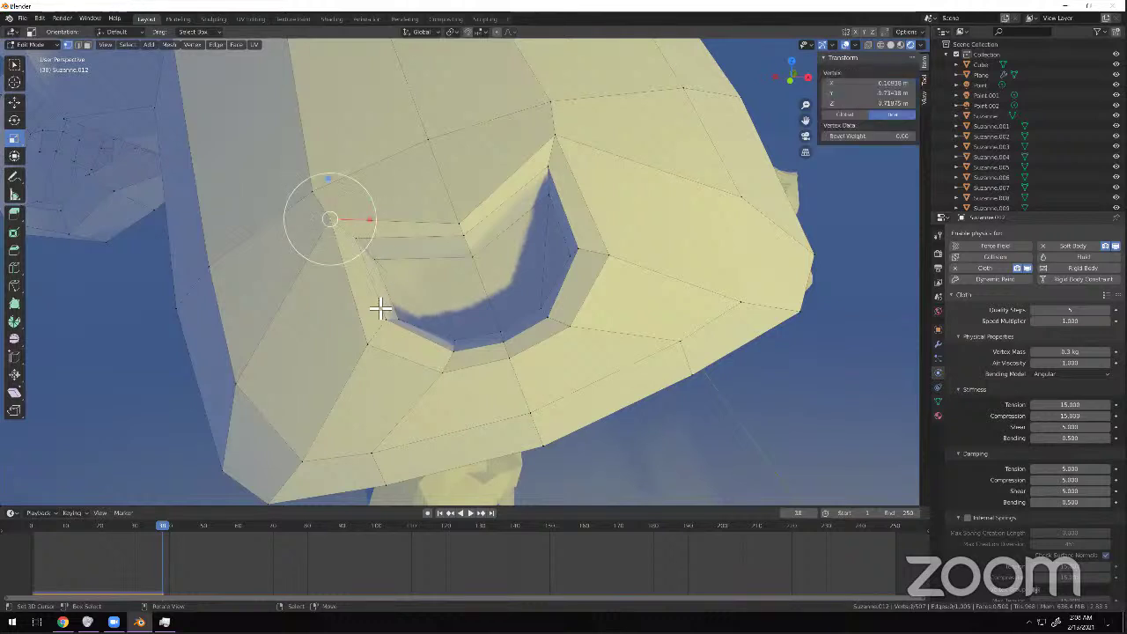
shift+click(368, 353)
shift+click(473, 226)
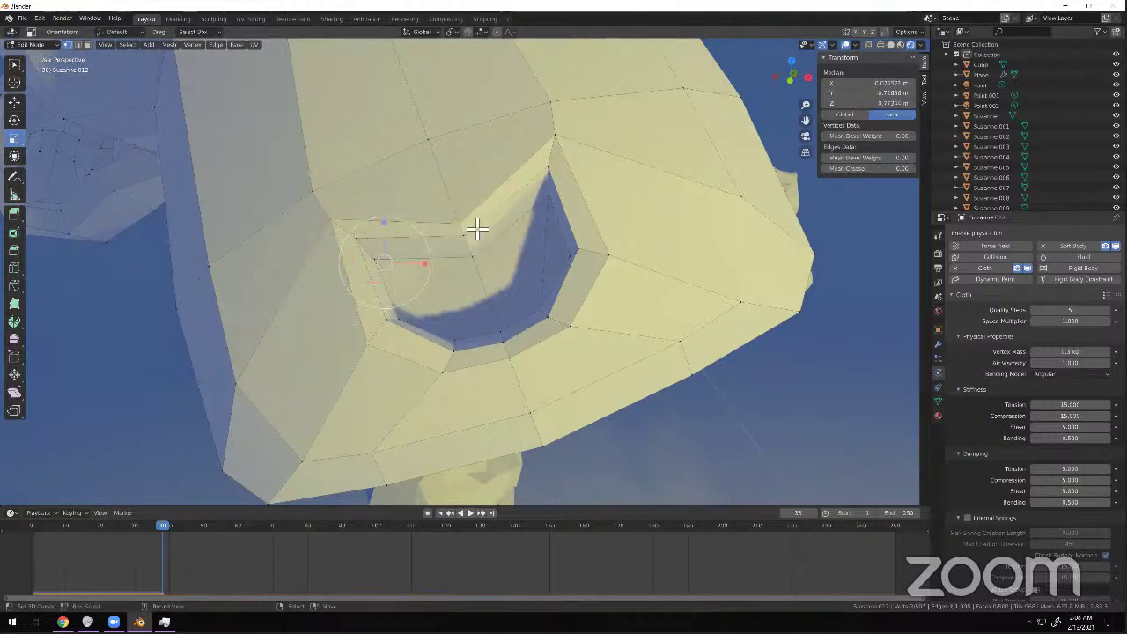
key(f)
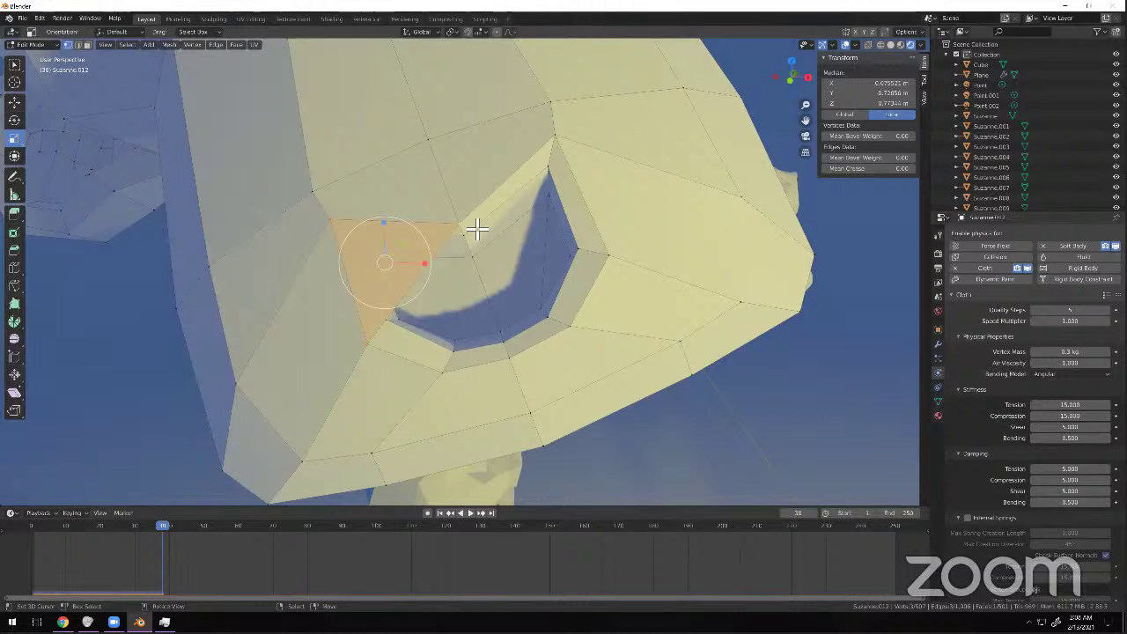
click(469, 224)
shift+click(358, 359)
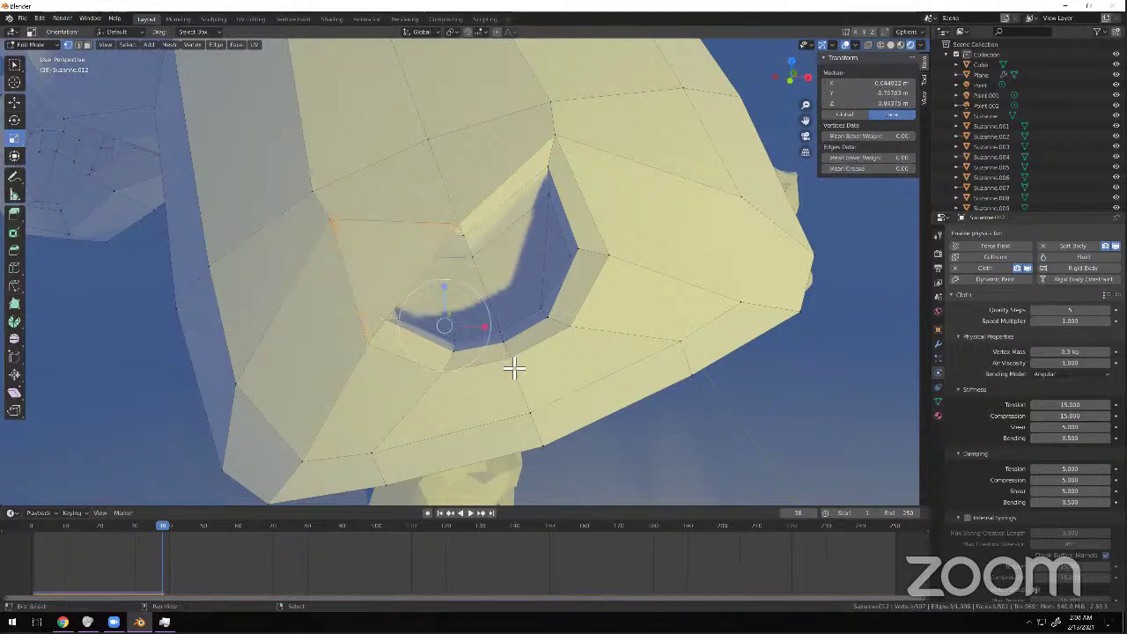
key(f)
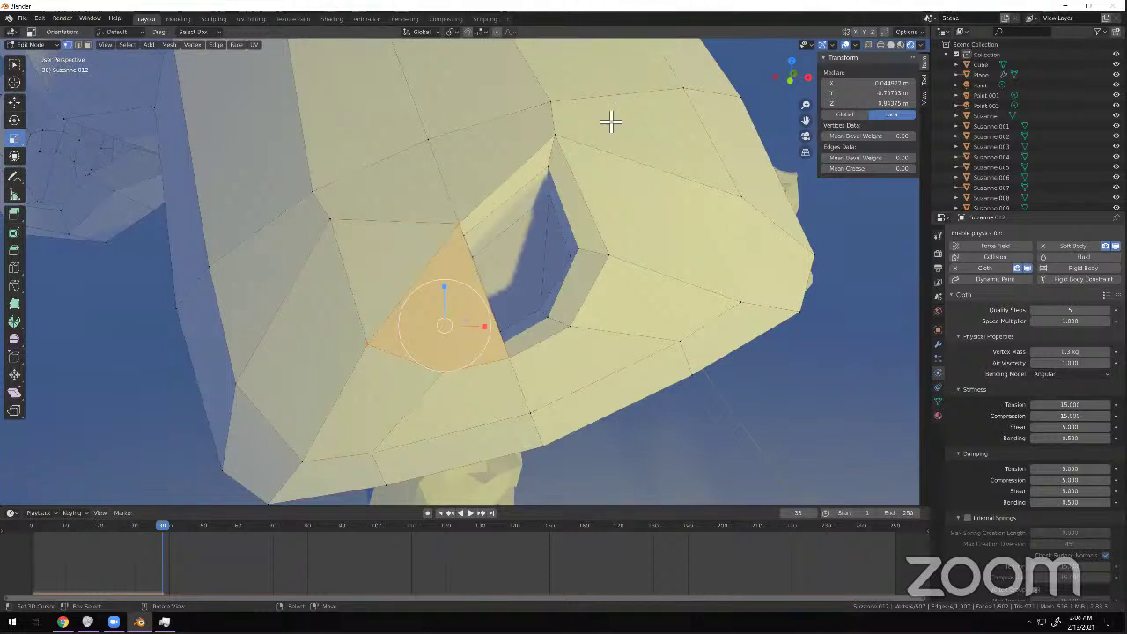
right_click(465, 229)
shift+right_click(506, 367)
shift+right_click(569, 333)
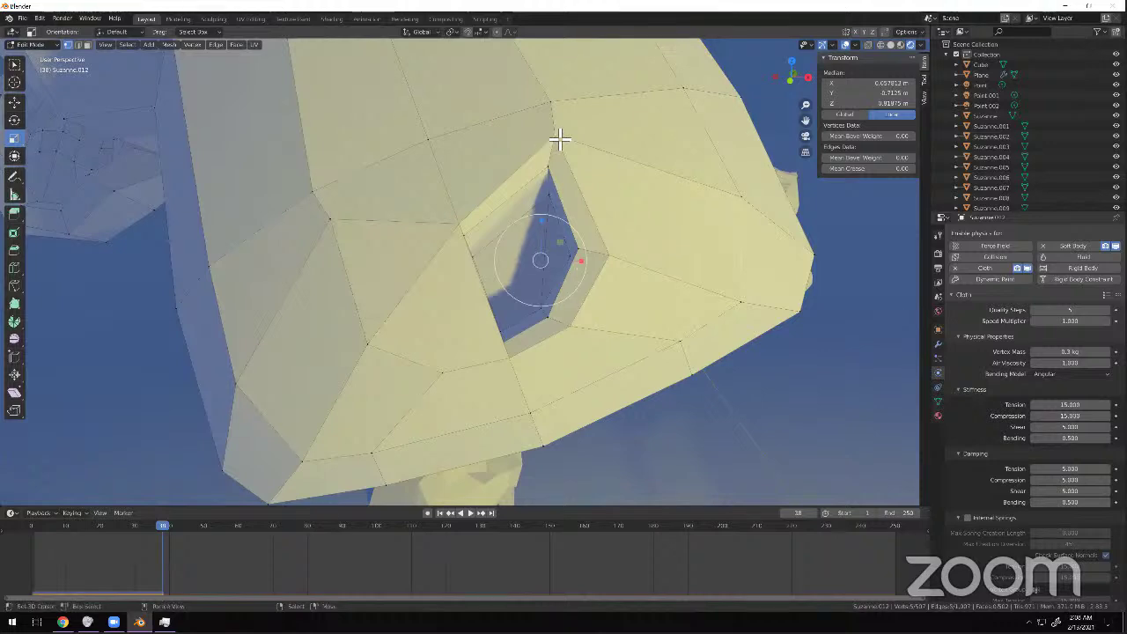
key(f)
Deselect all vertices and return the oversized monkey head to Object Mode.
key(alt+a)
middle_drag(450, 239, 61, 53)
scroll(452, 247, down, 6)
click(42, 46)
click(40, 56)
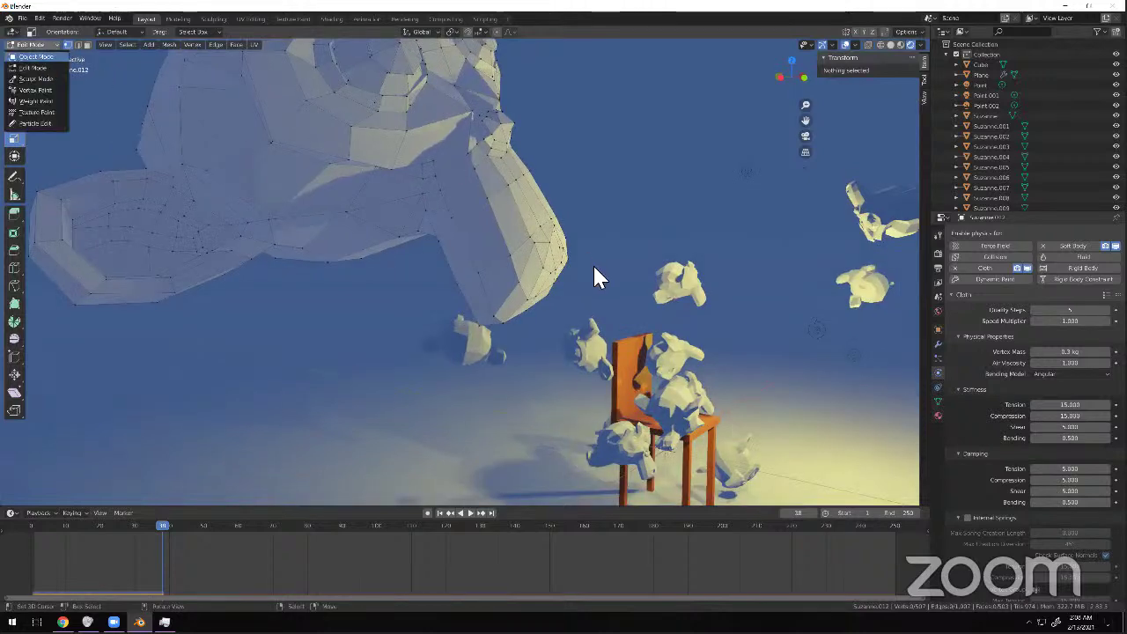
Play the simulation to watch the closed-mouth oversized head fall and stop it at frame 120.
middle_drag(552, 327, 429, 294)
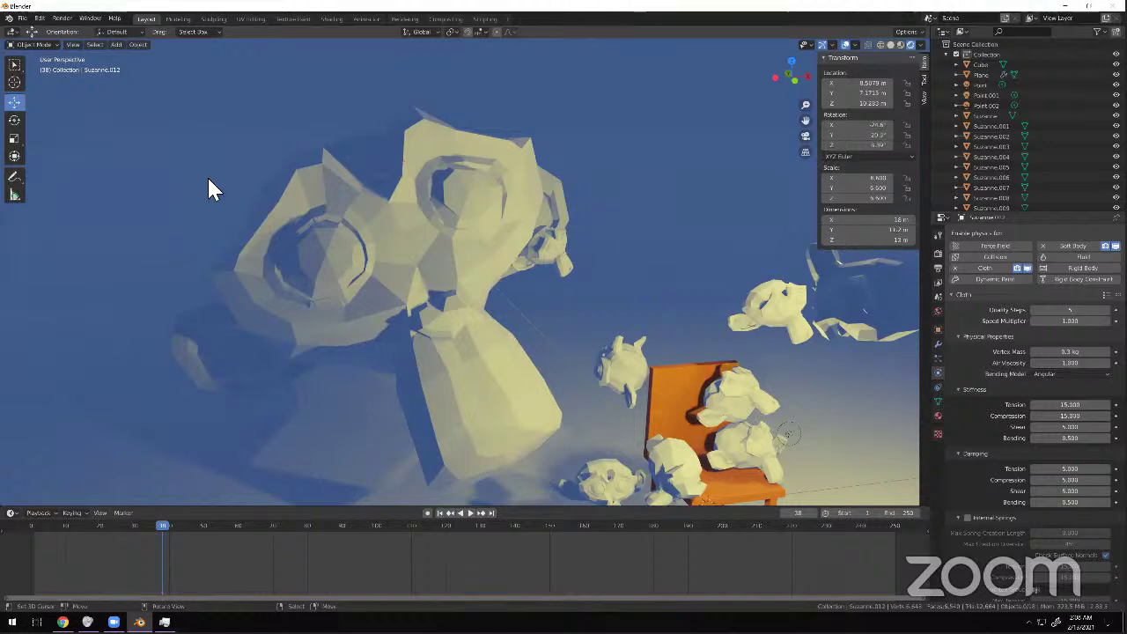
key(space)
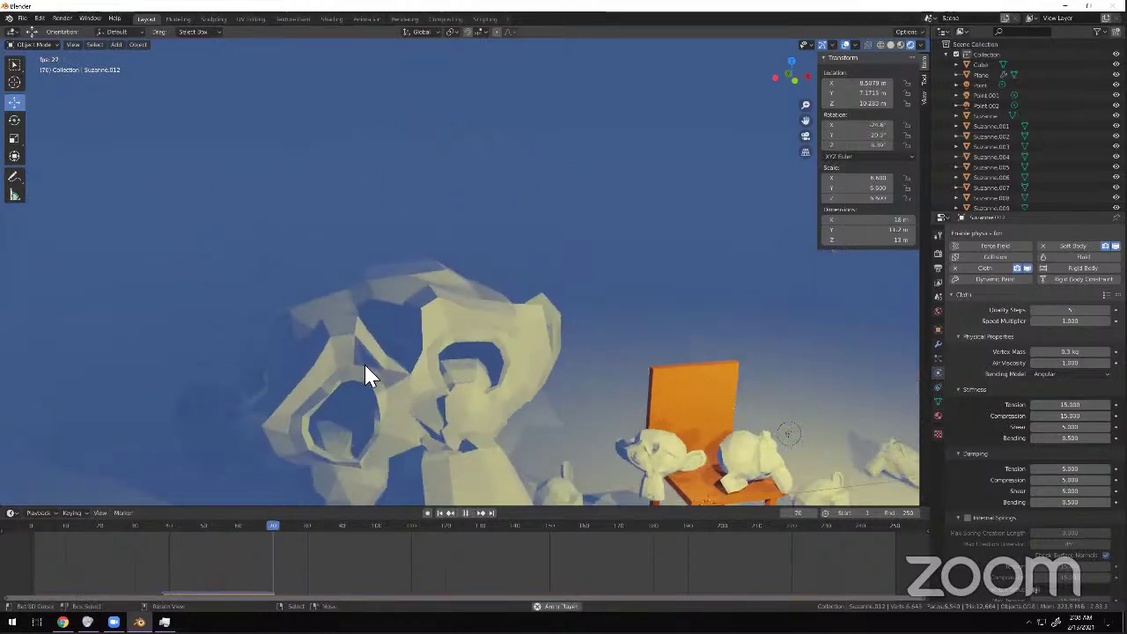
key(space)
Switch the oversized monkey head to Edit Mode for close work on its eye socket.
middle_drag(417, 396, 41, 56)
click(36, 45)
click(37, 66)
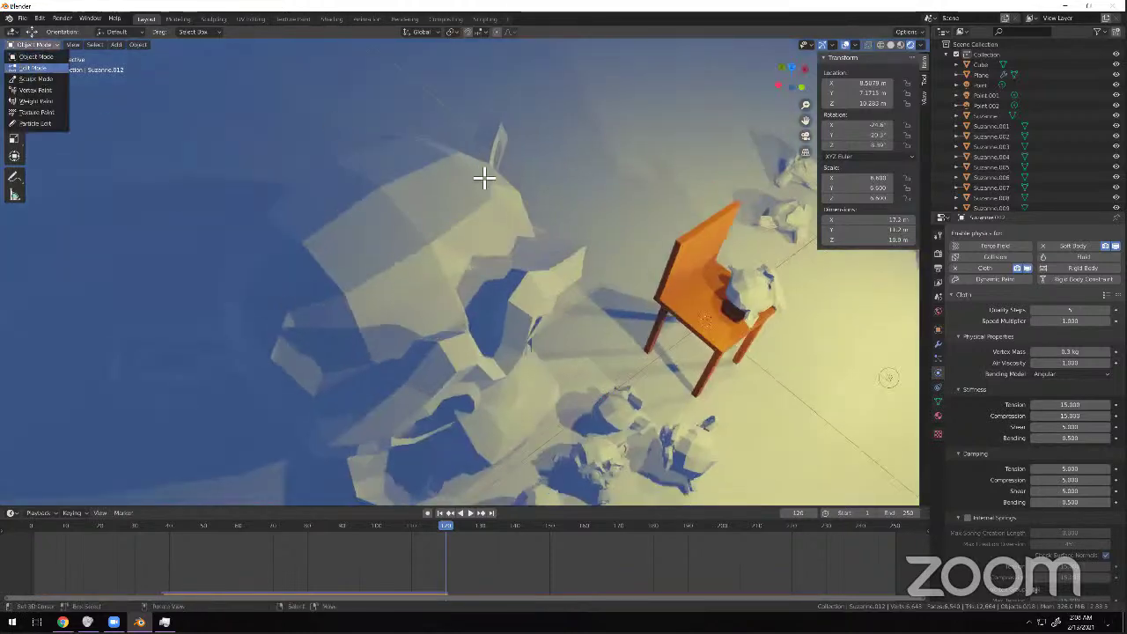
shift+middle_drag(505, 220, 453, 326)
scroll(452, 325, up, 10)
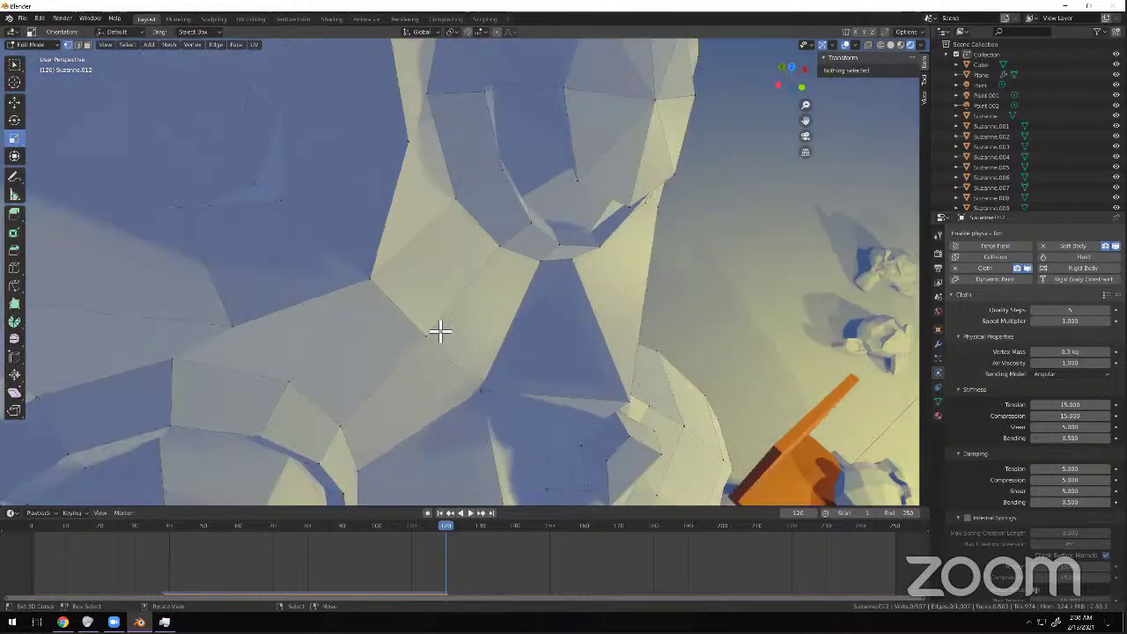
scroll(508, 246, down, 10)
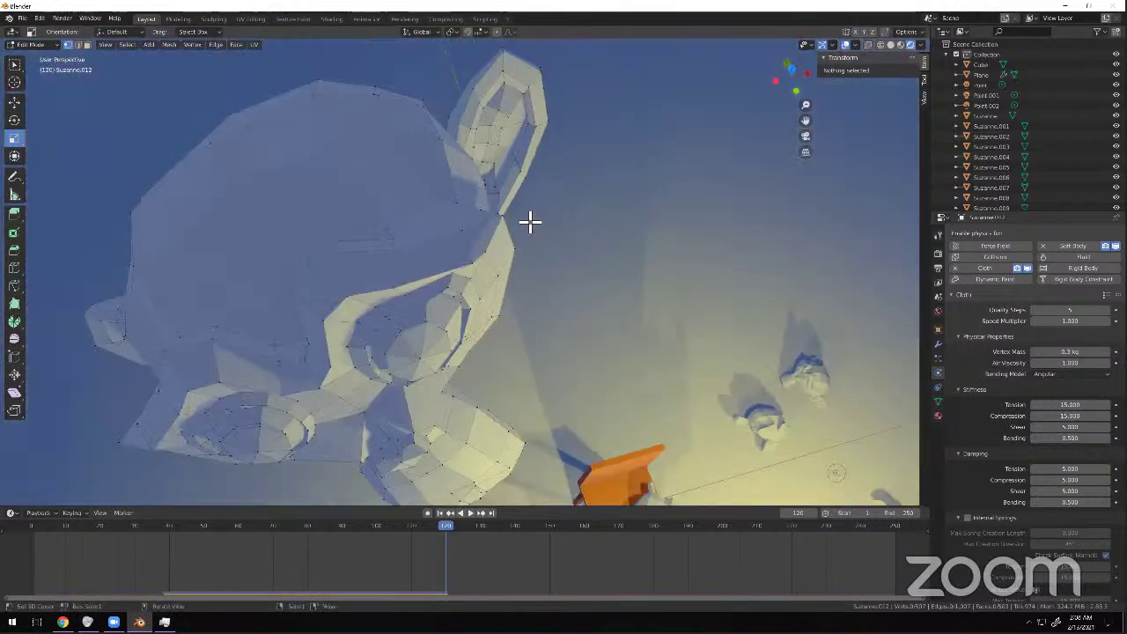
scroll(404, 303, up, 6)
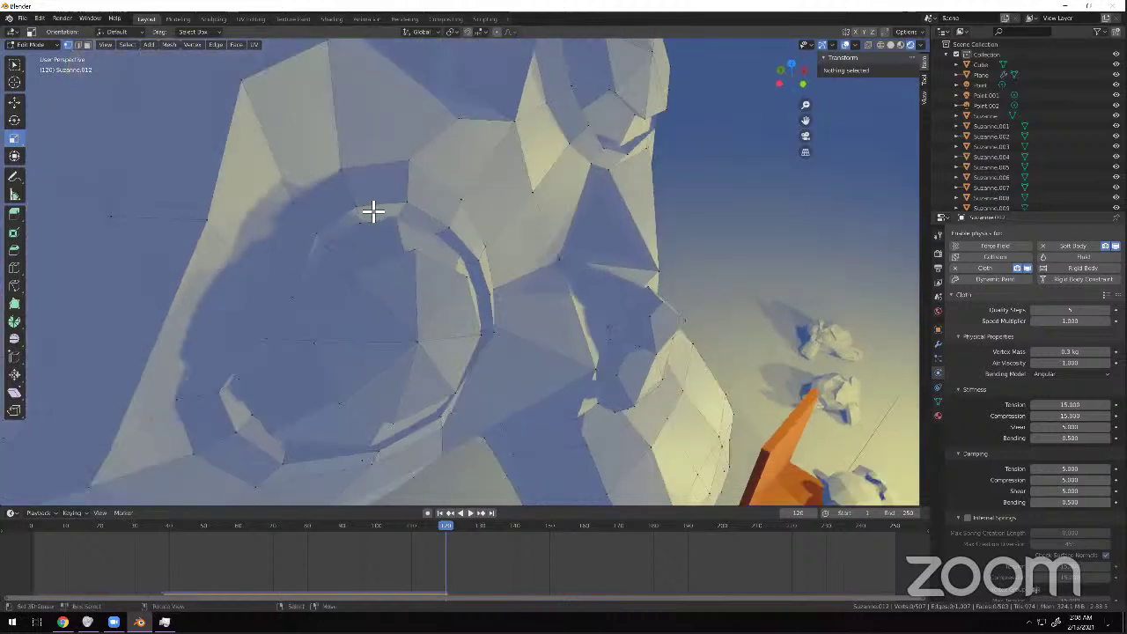
right_click(366, 211)
shift+right_click(409, 208)
shift+right_click(453, 226)
shift+right_click(482, 259)
shift+click(482, 333)
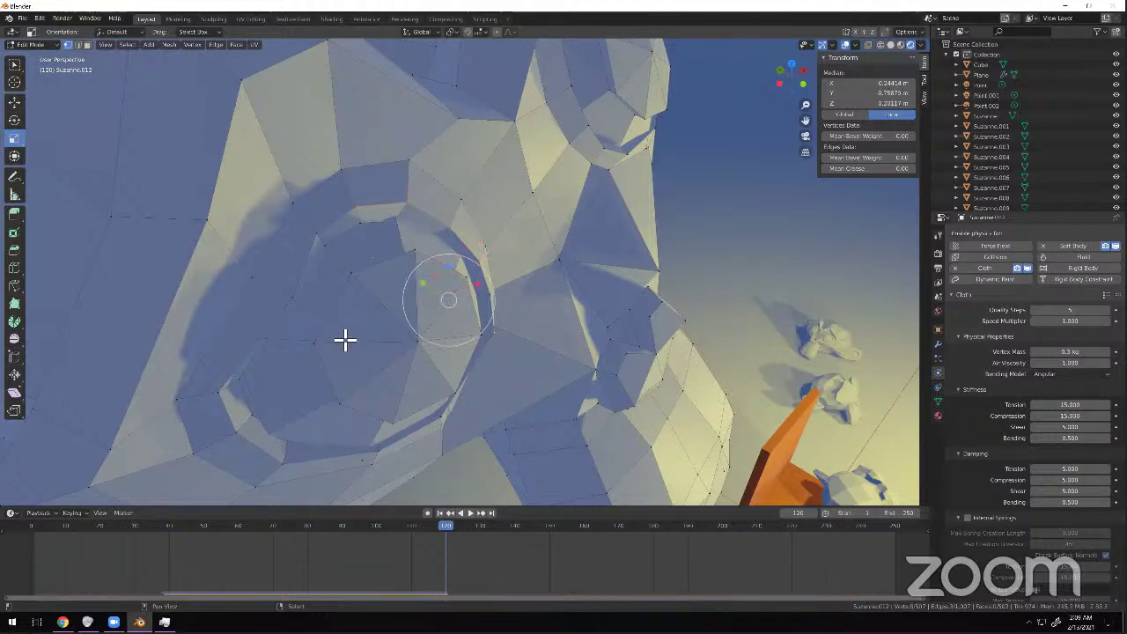
key(alt+a)
middle_drag(398, 251, 373, 264)
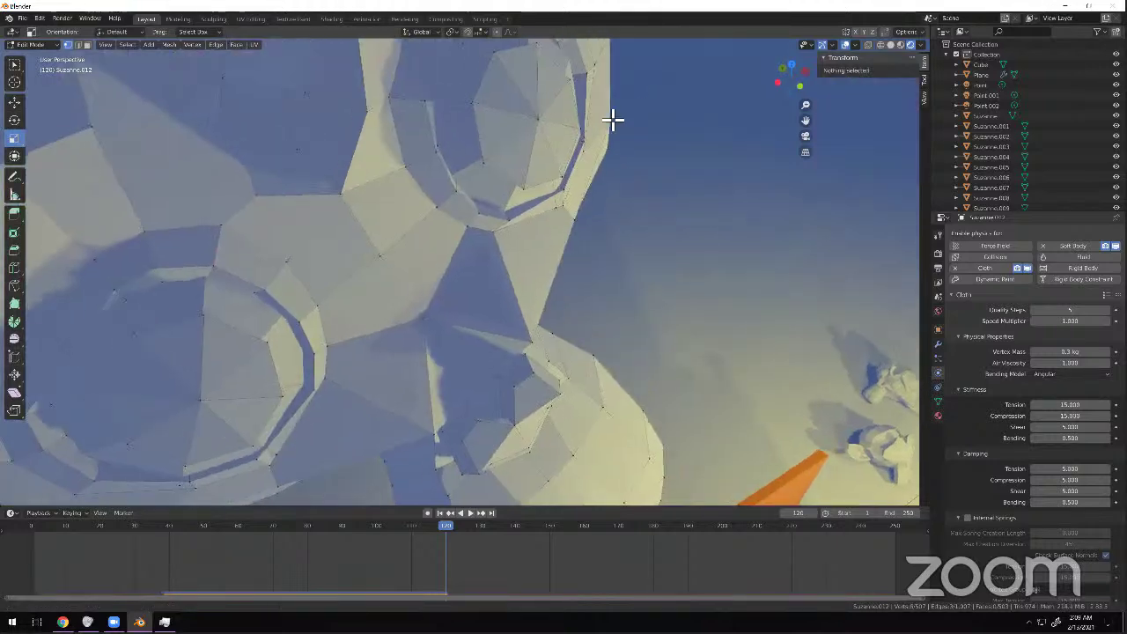
shift+middle_drag(440, 226, 613, 120)
right_click(424, 199)
shift+right_click(470, 224)
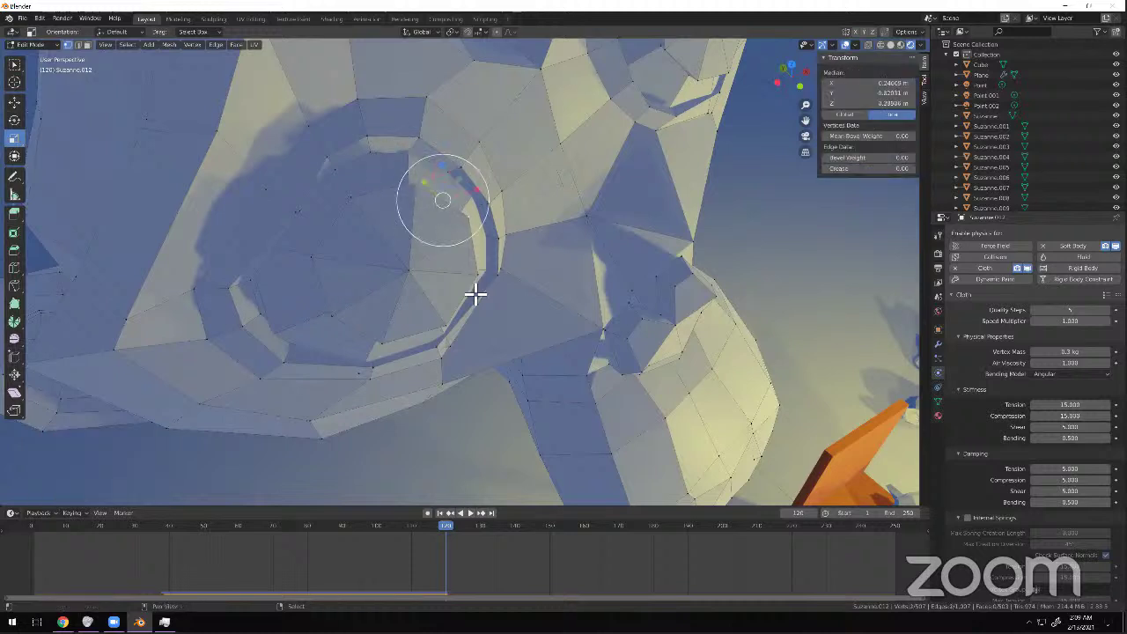
alt+shift+click(391, 335)
key(alt+a)
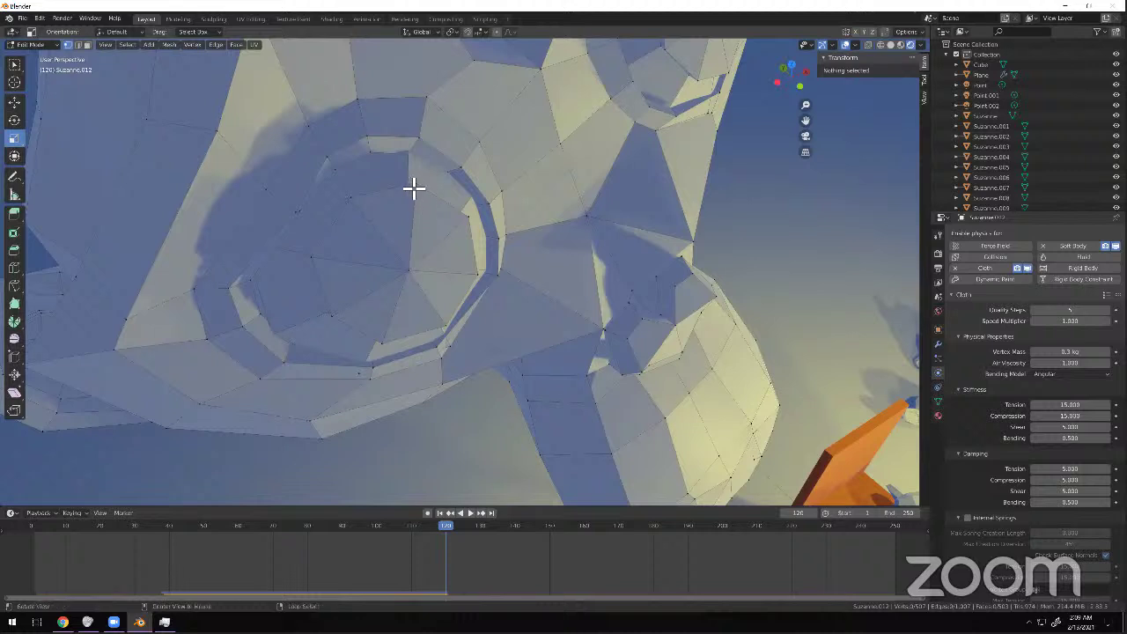
Select the edge loop around the gap in the oversized head's eye socket and test moving it without keeping the move.
click(441, 199)
alt+right_click(488, 229)
alt+right_click(465, 219)
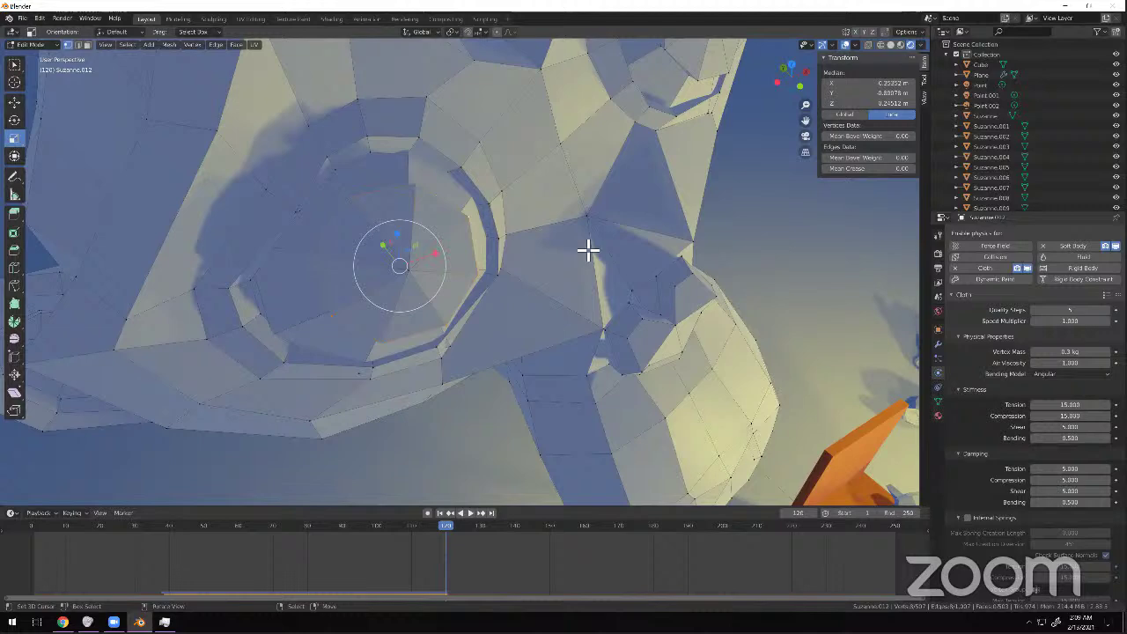
middle_drag(427, 173, 578, 216)
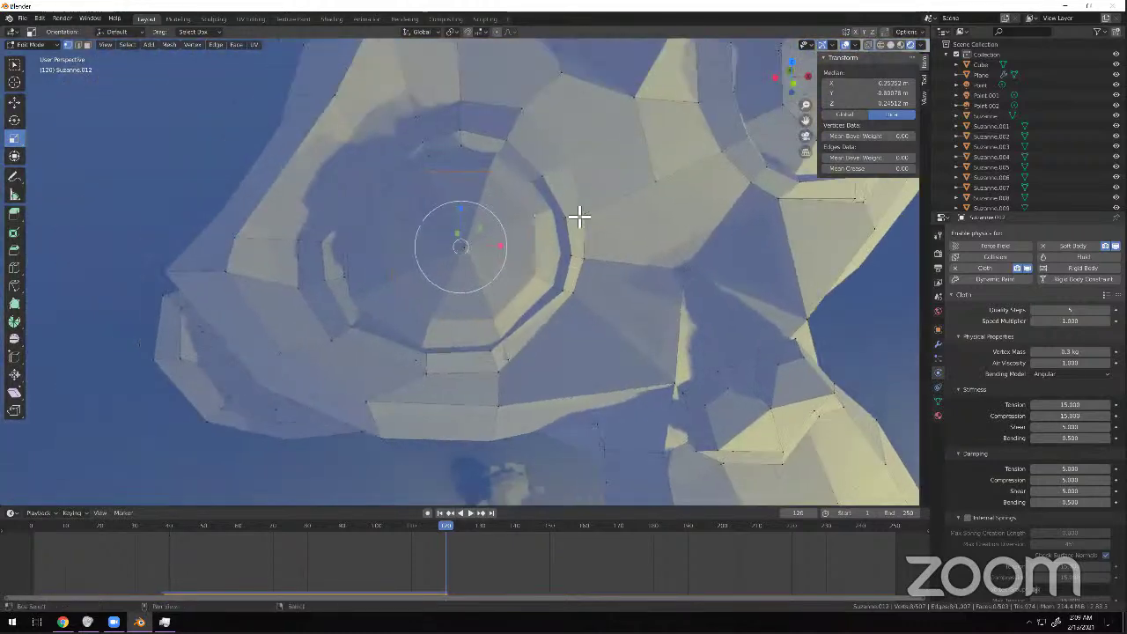
alt+right_click(485, 139)
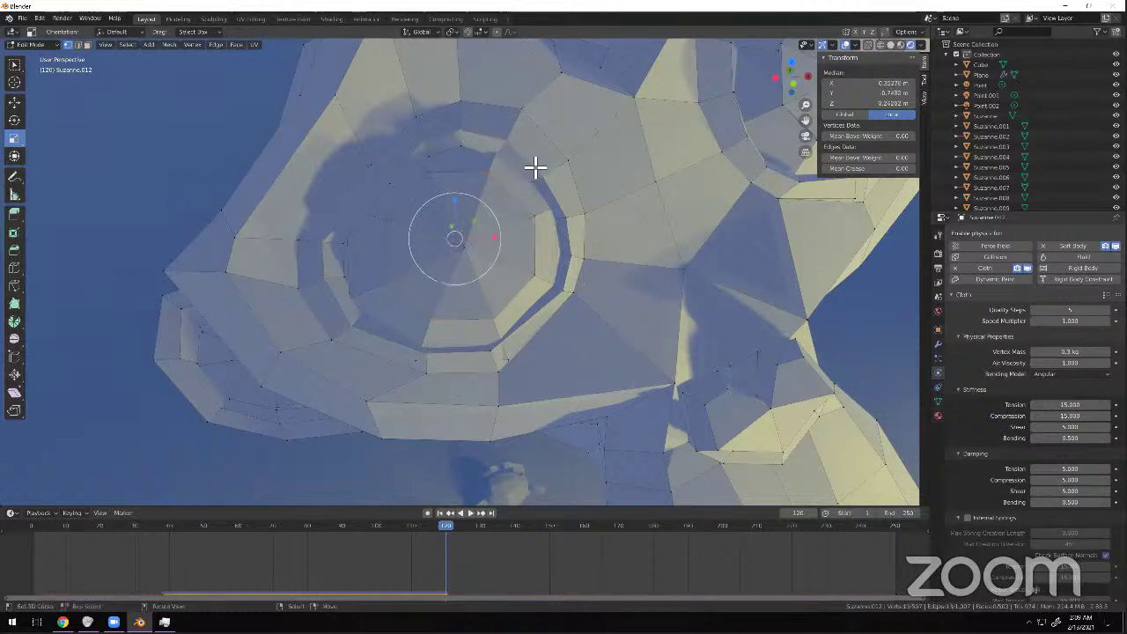
key(g)
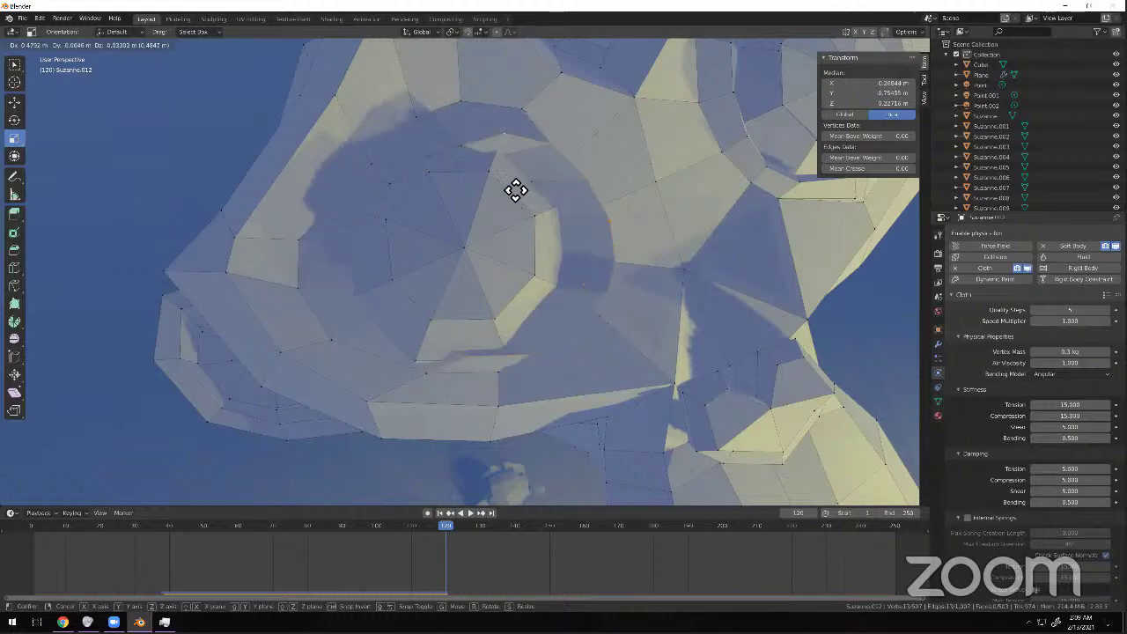
right_click(483, 195)
scroll(469, 210, up, 7)
scroll(529, 232, down, 4)
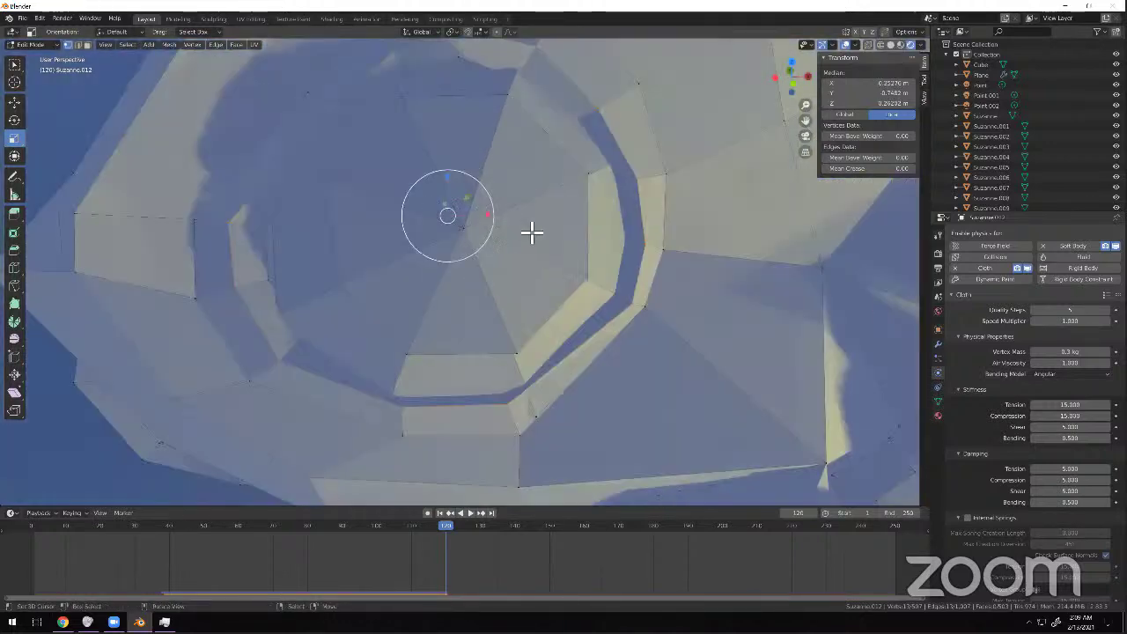
scroll(531, 233, down, 3)
Tour the scene in walk navigation, examining the oversized head, the chair and the small monkey heads, and return to the starting view.
key(shift+grave)
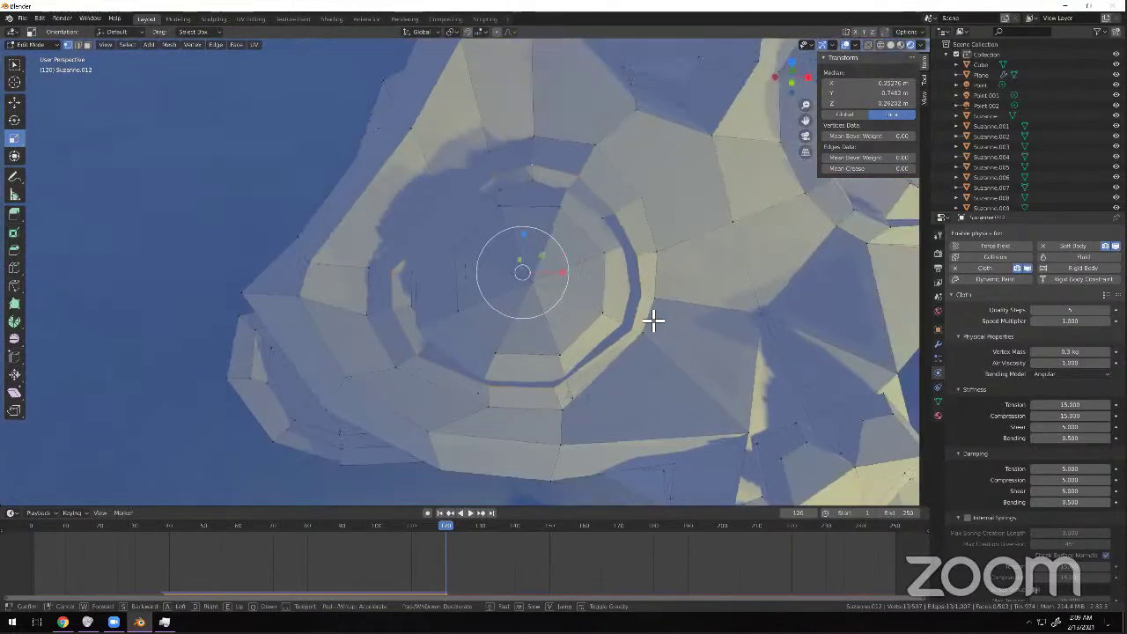
click(665, 321)
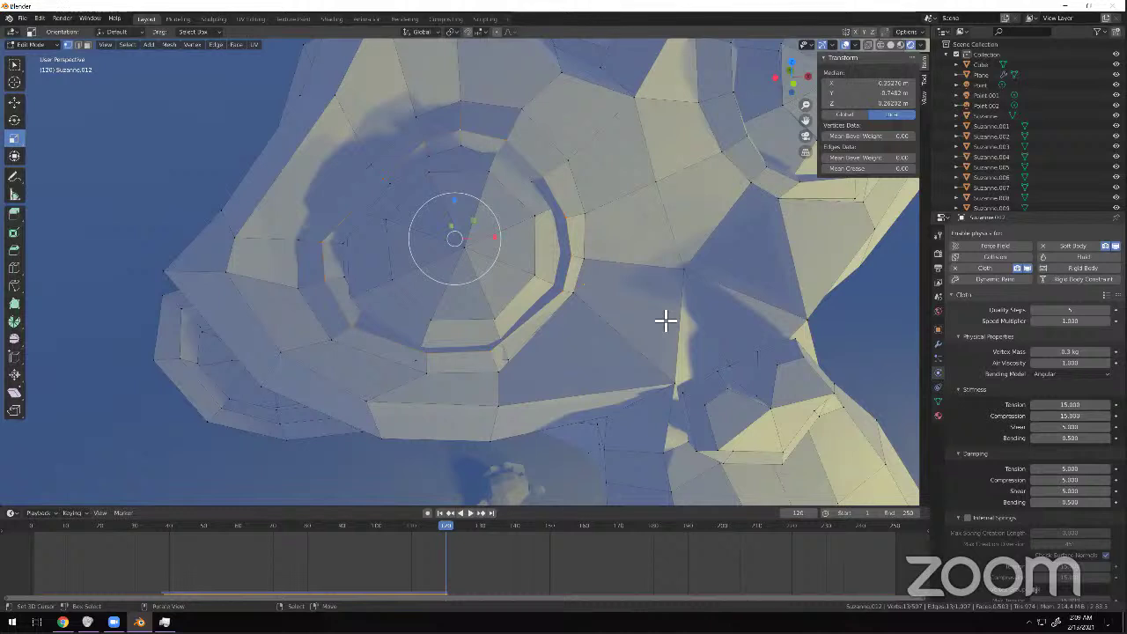
key(shift+grave)
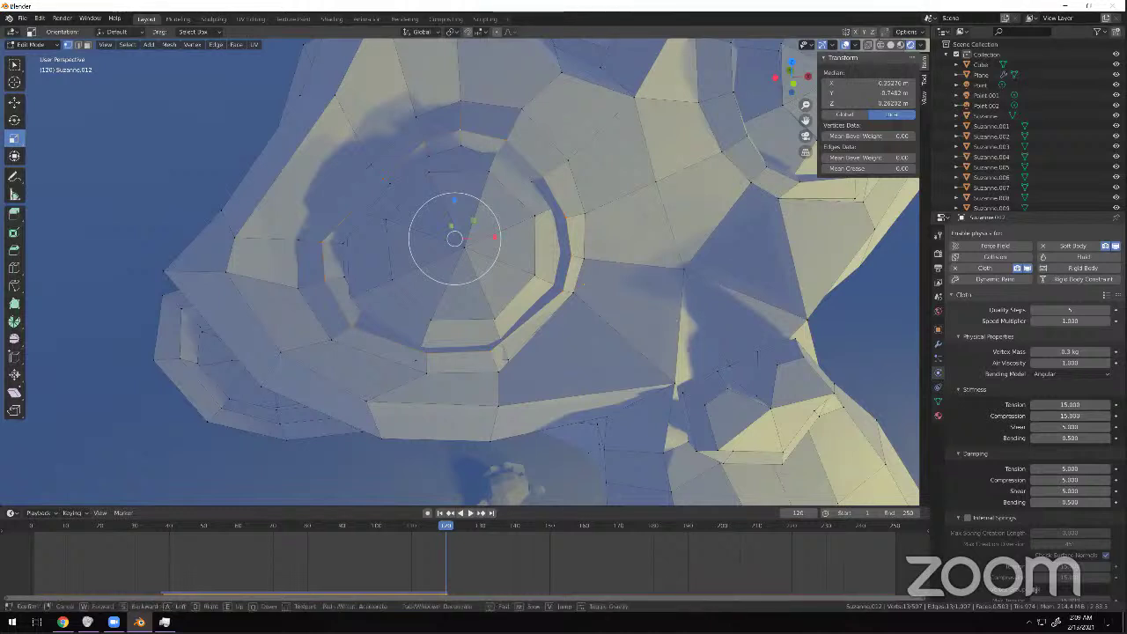
key(d)
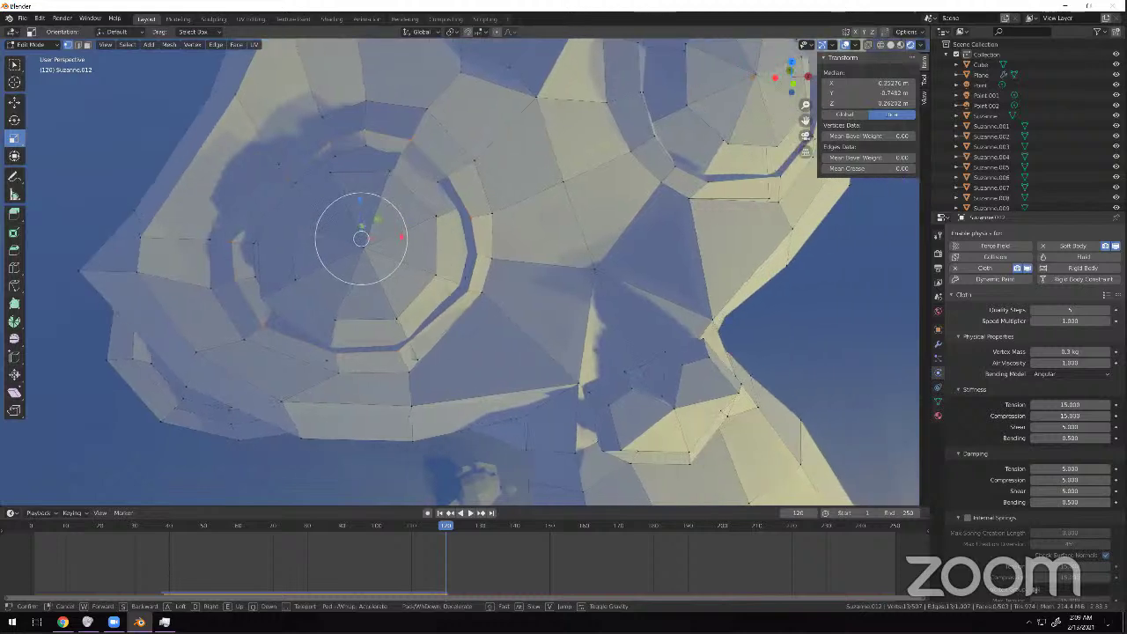
key(a)
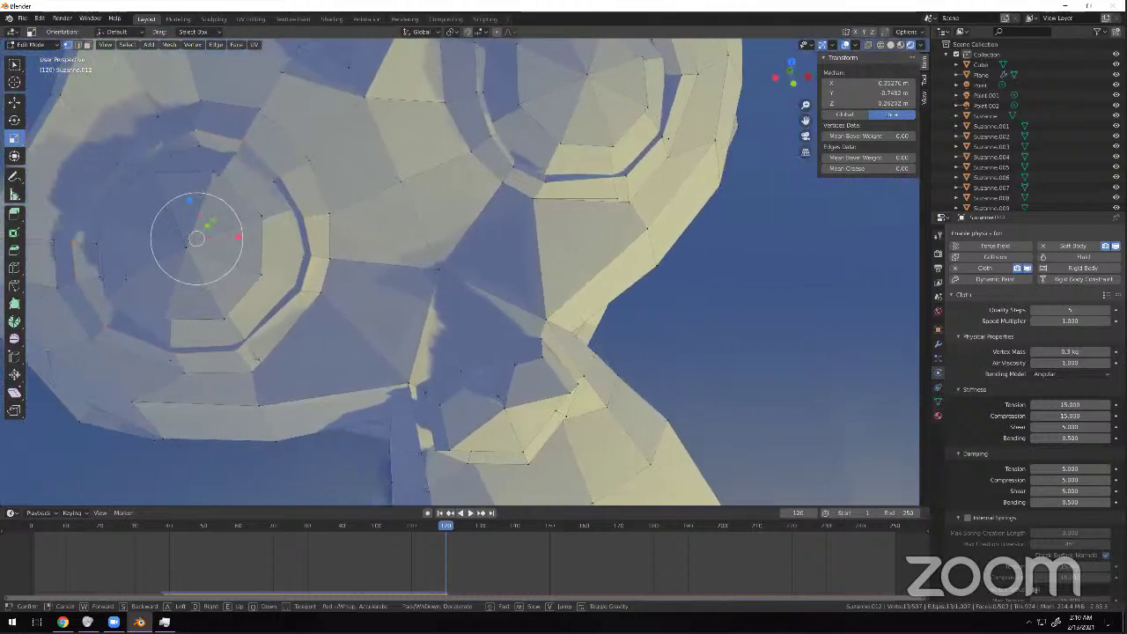
key(w)
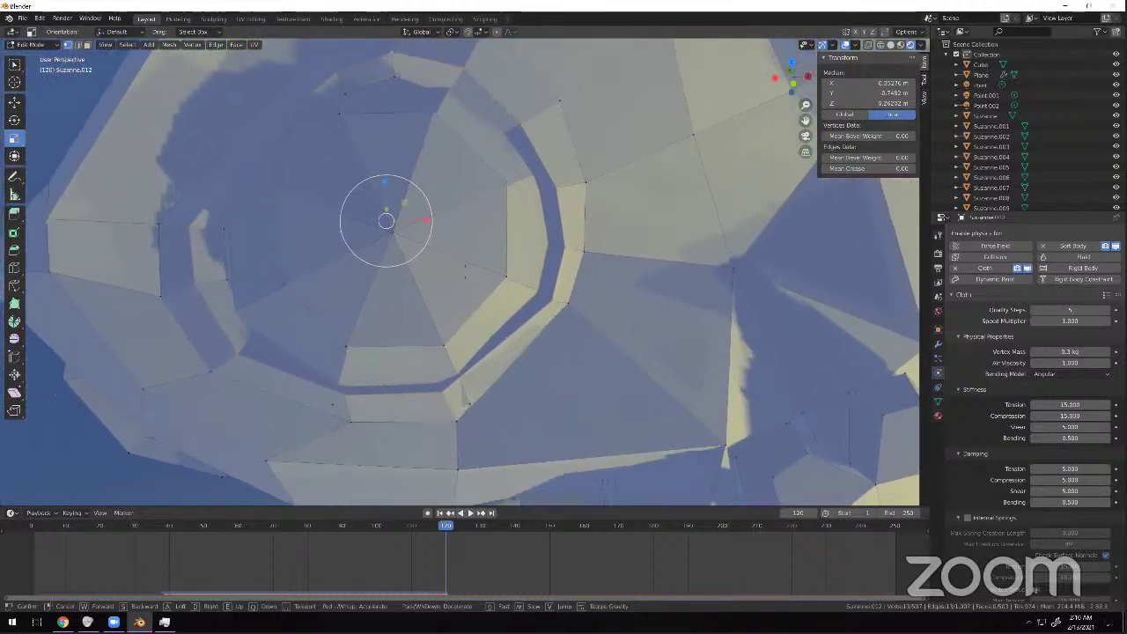
key(s)
key(s)
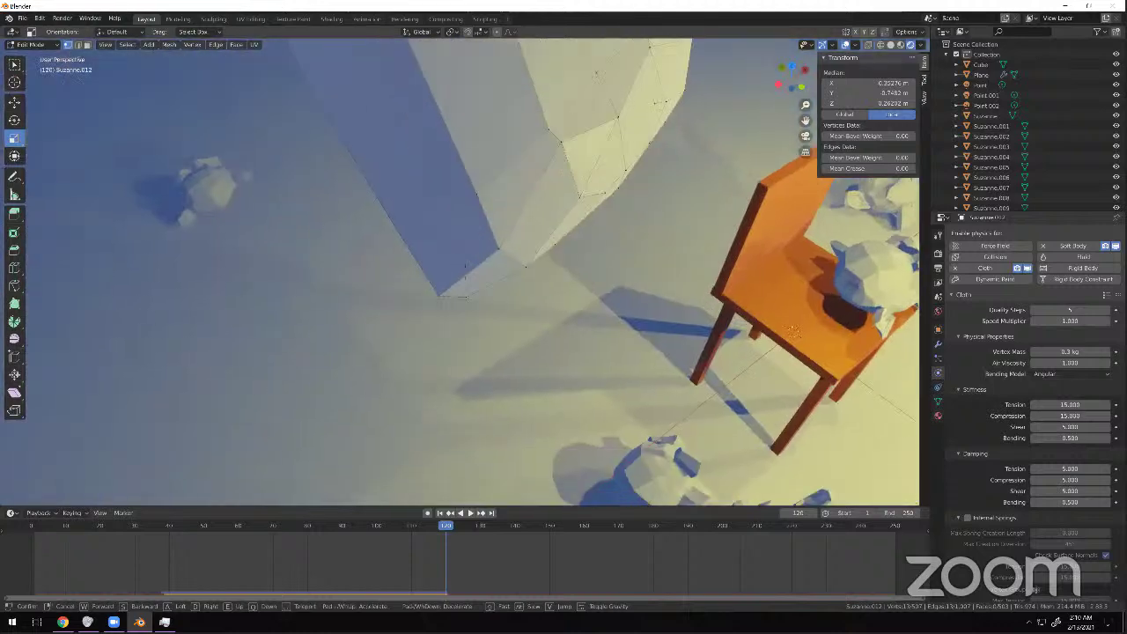
key(w)
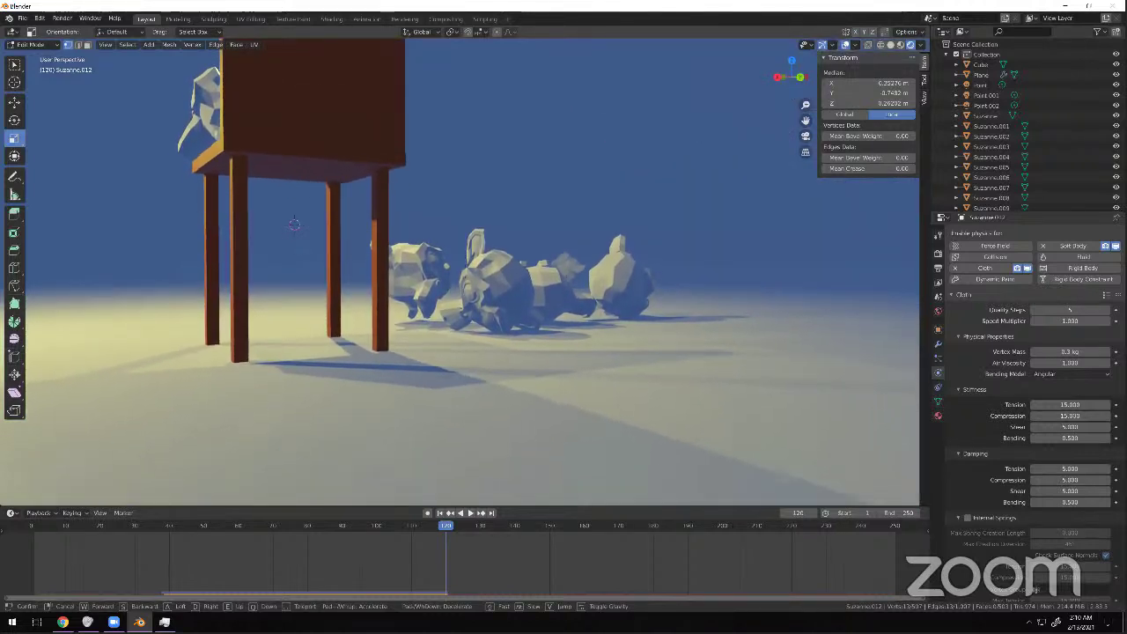
key(w)
key(w)
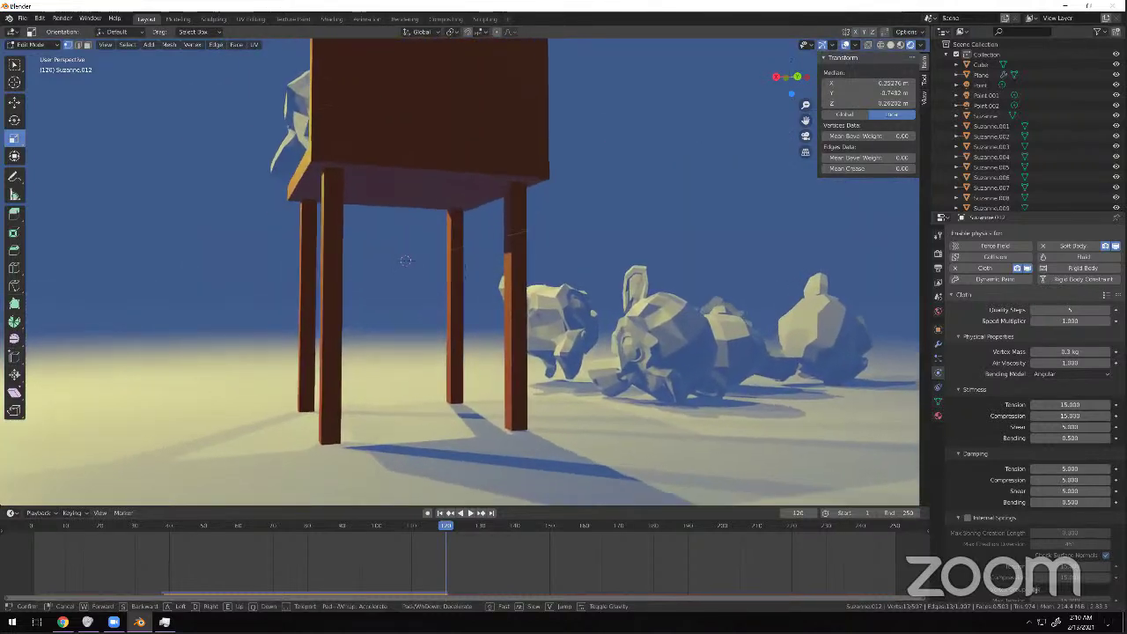
key(w)
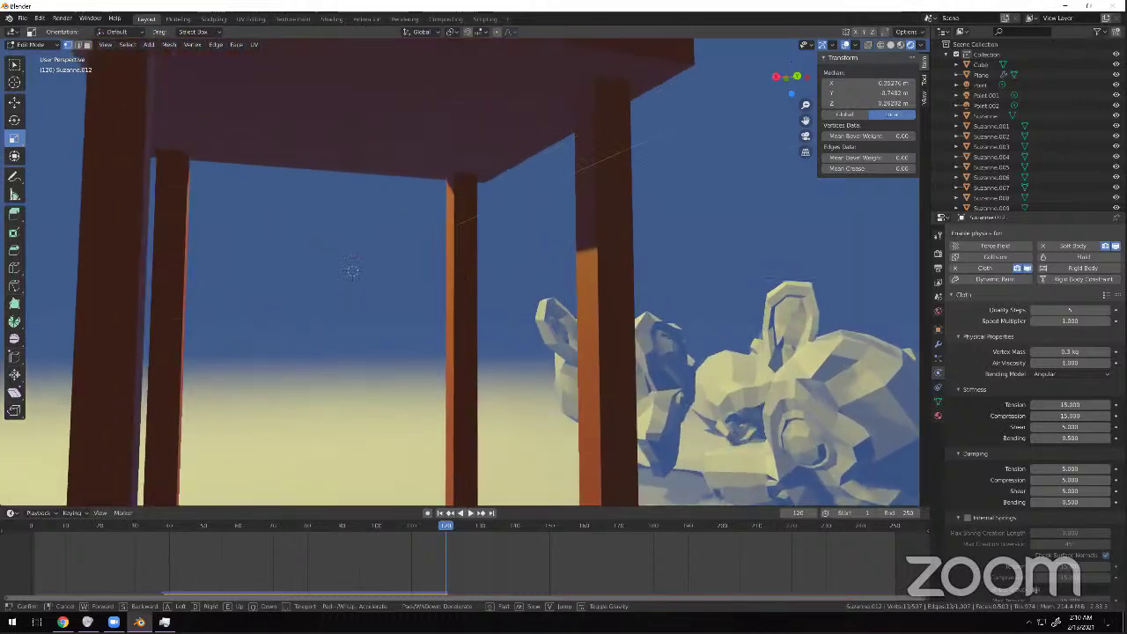
key(w)
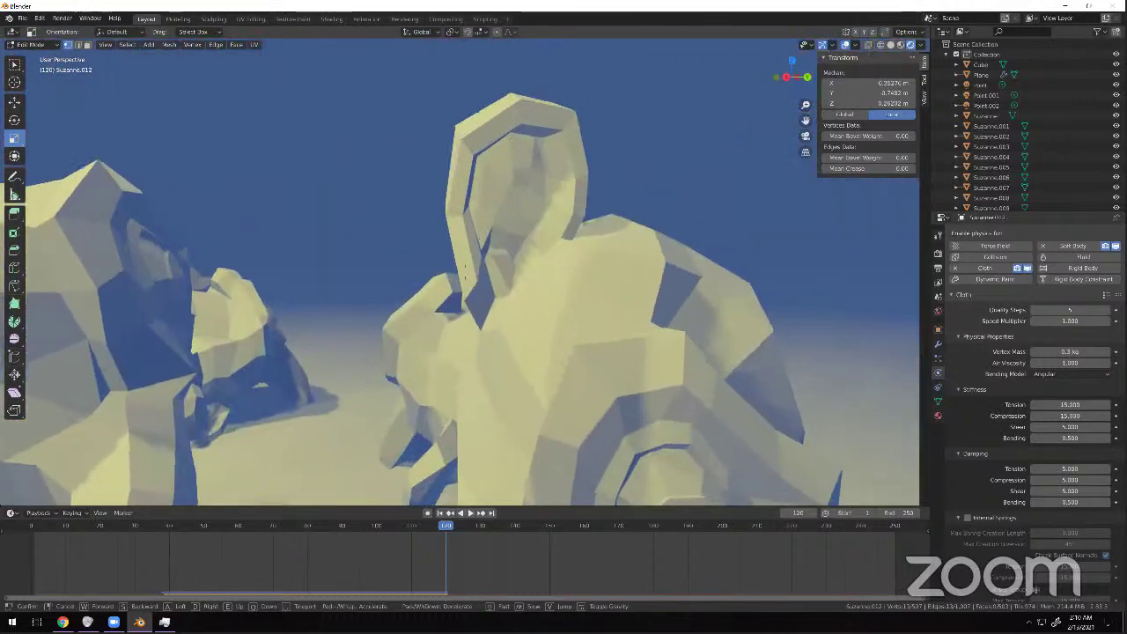
key(w)
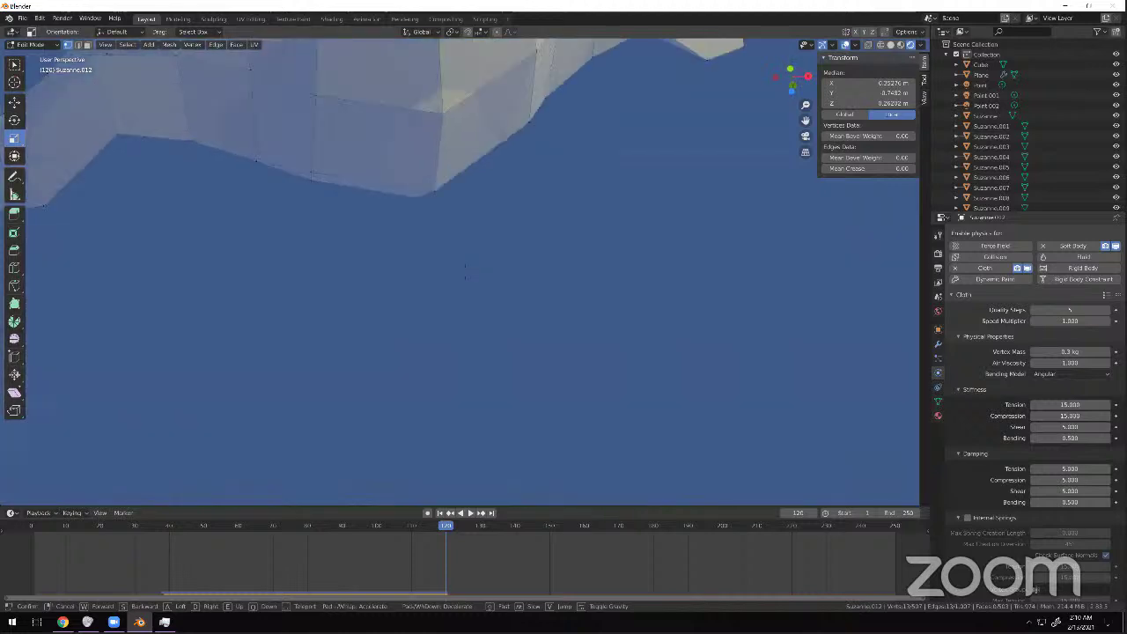
key(Escape)
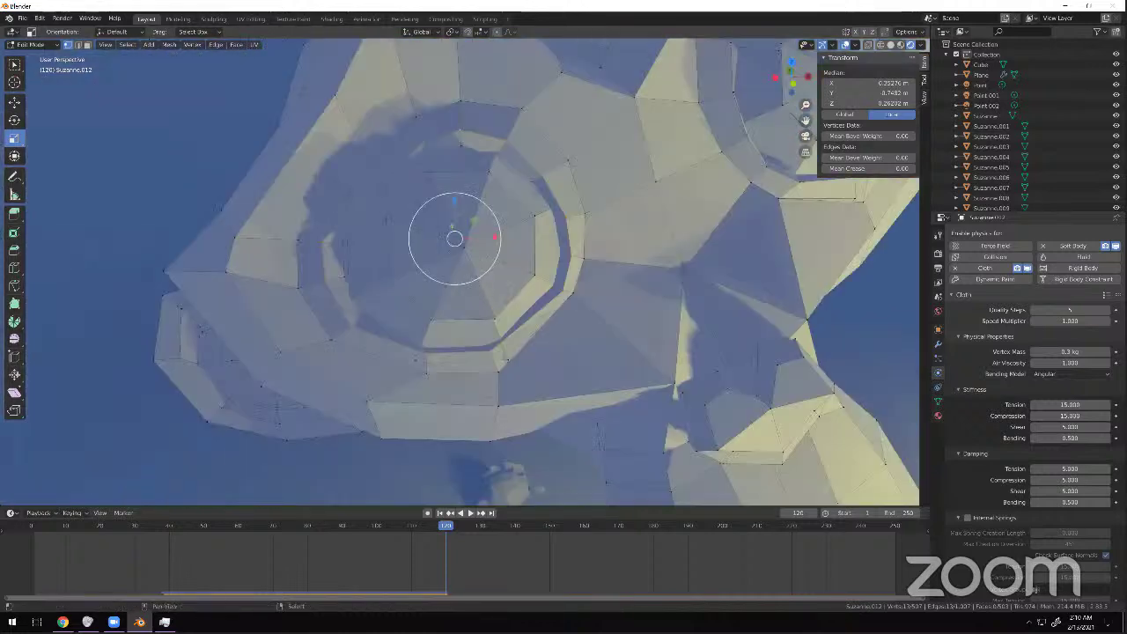
Examine the oversized head's eye socket and the inside of its mesh up close in walk navigation.
key(shift+grave)
key(w)
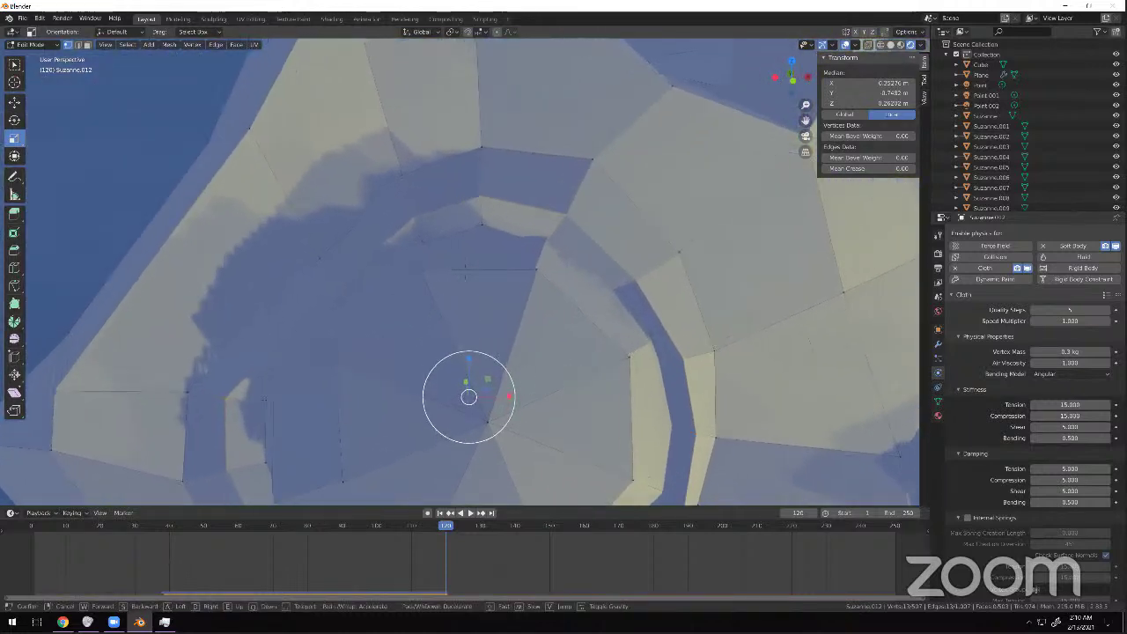
key(d)
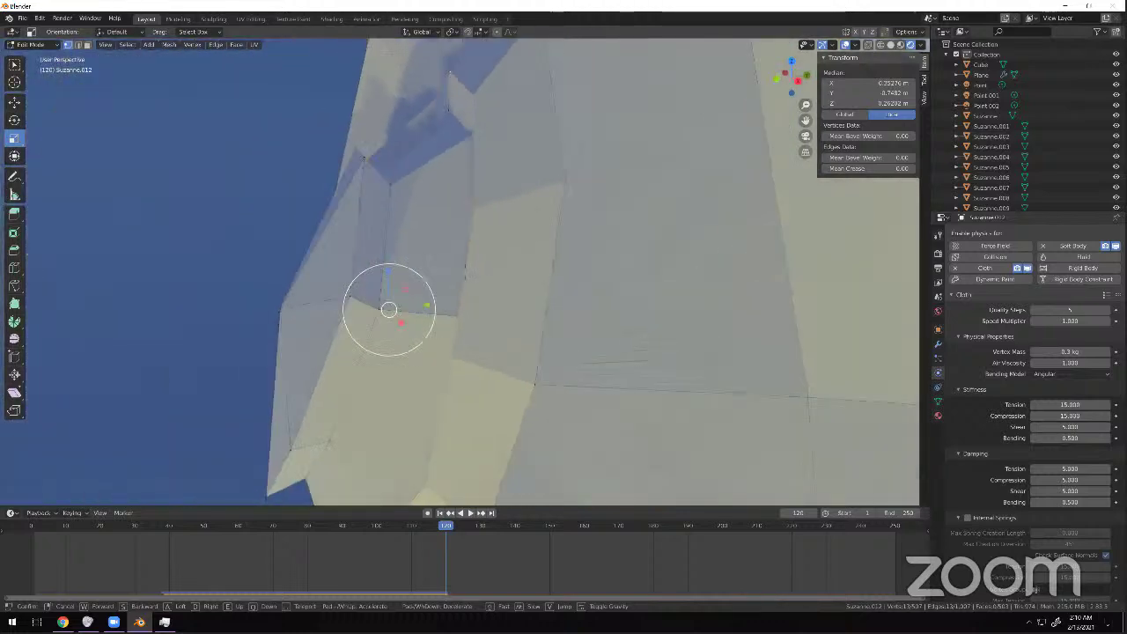
key(w)
key(w)
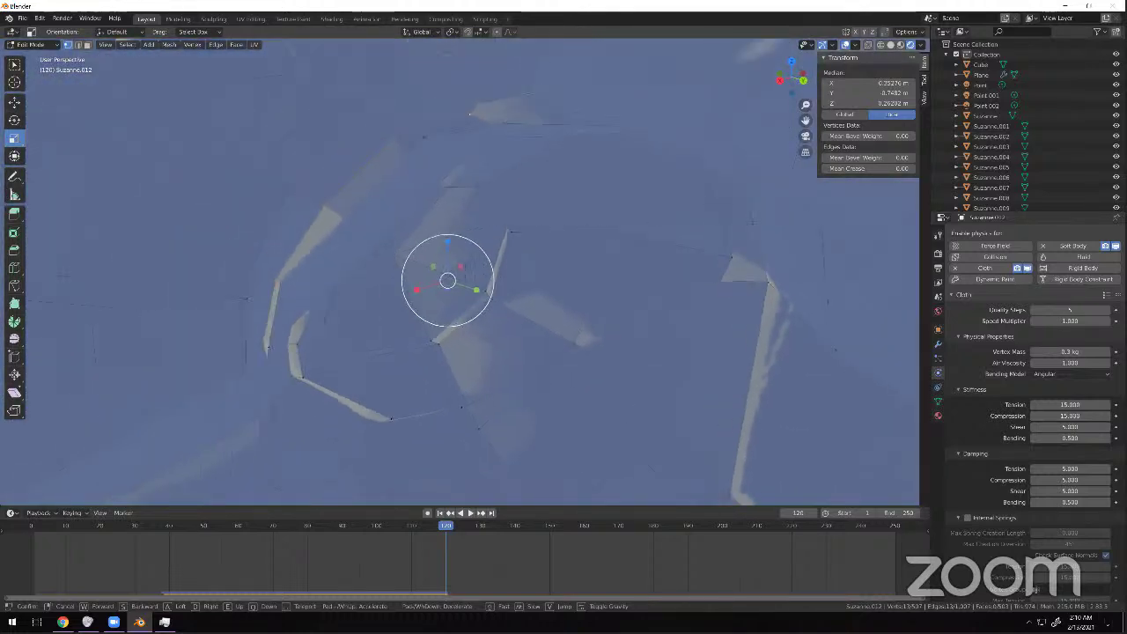
key(w)
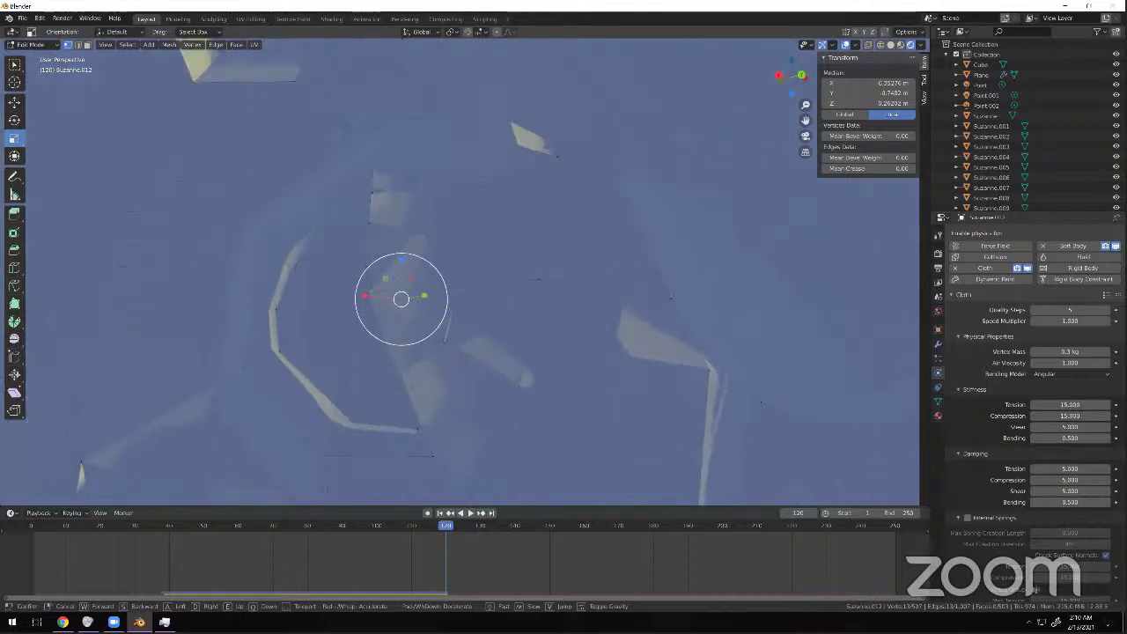
key(w)
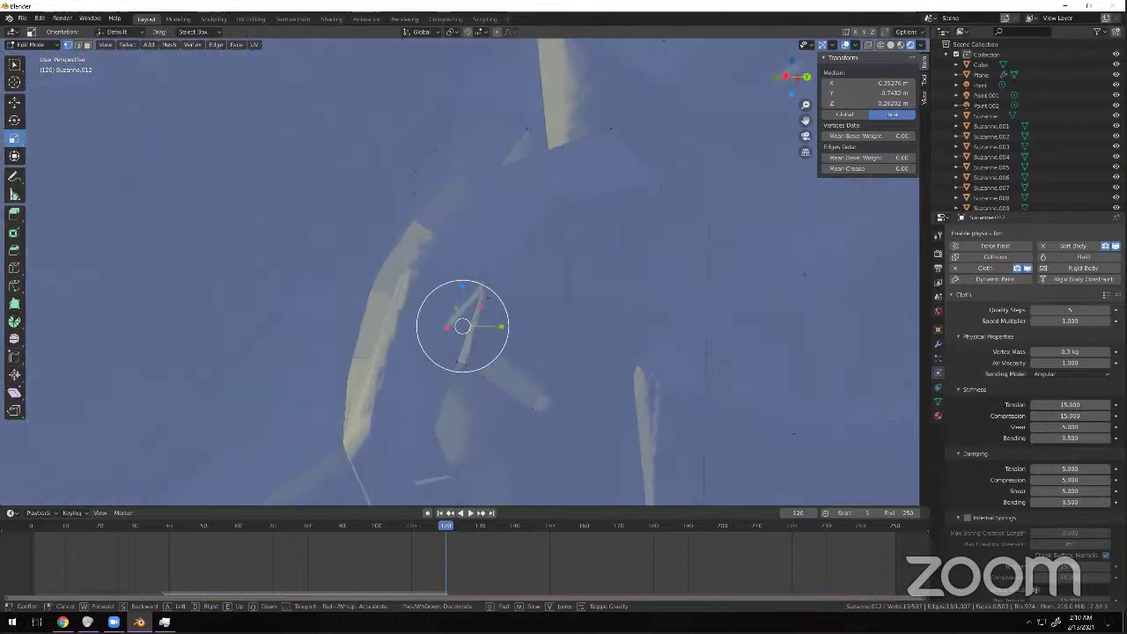
key(w)
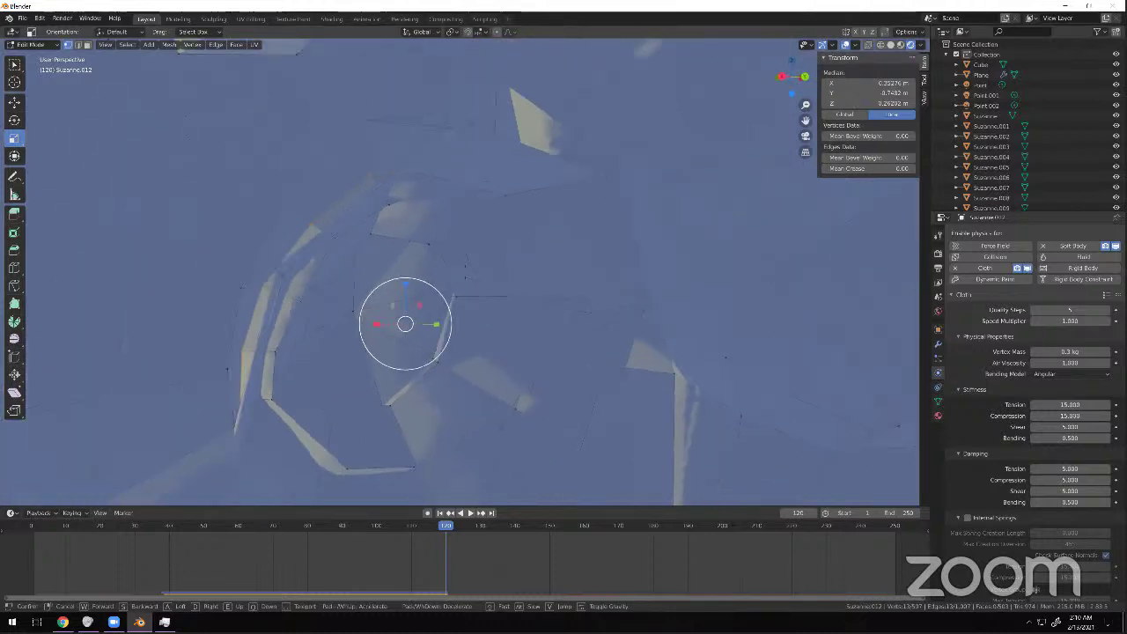
key(w)
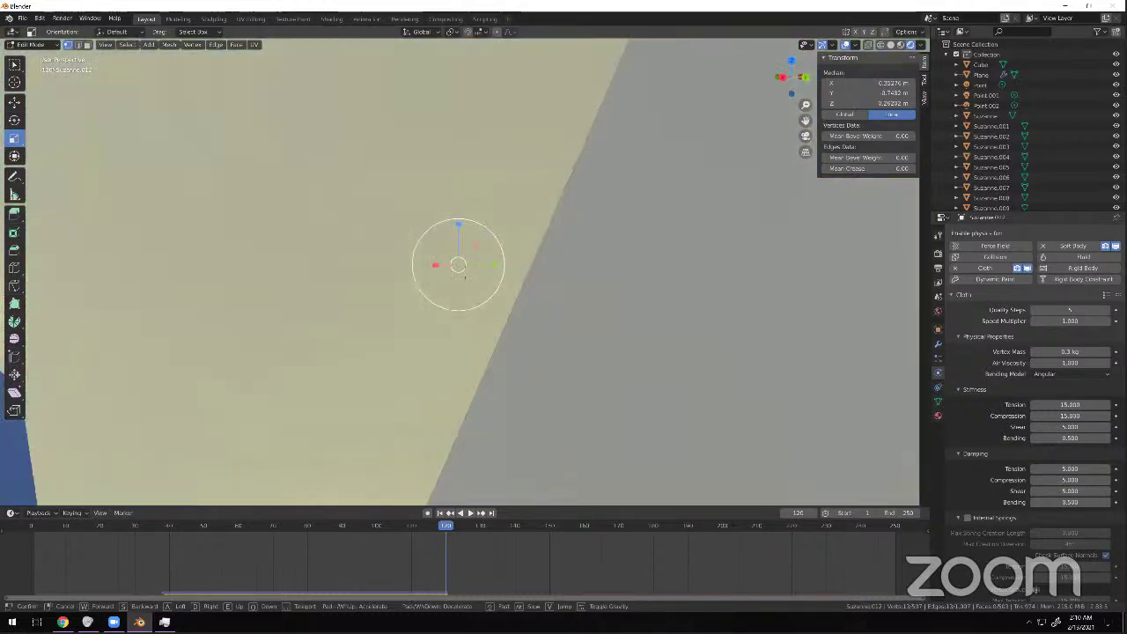
key(w)
key(w)
click(468, 280)
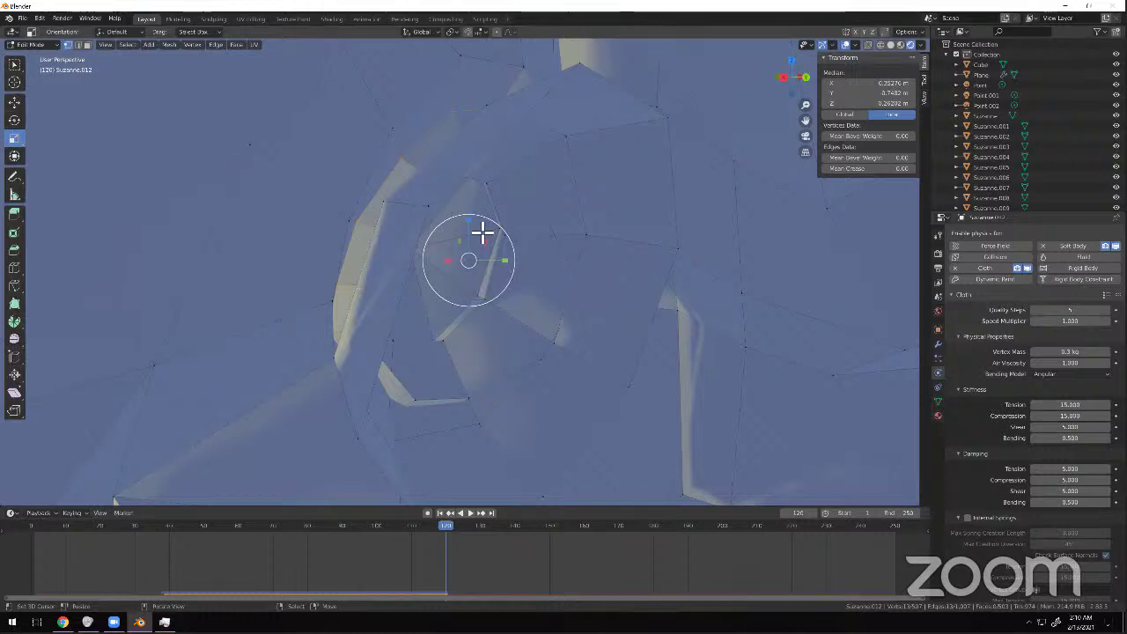
key(shift+grave)
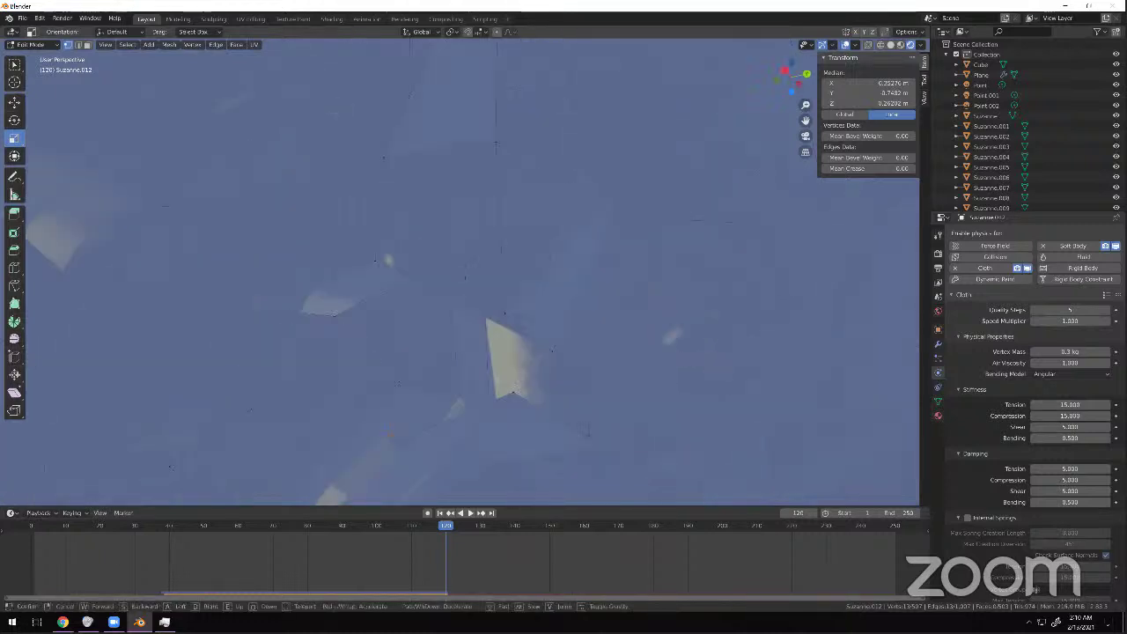
click(457, 262)
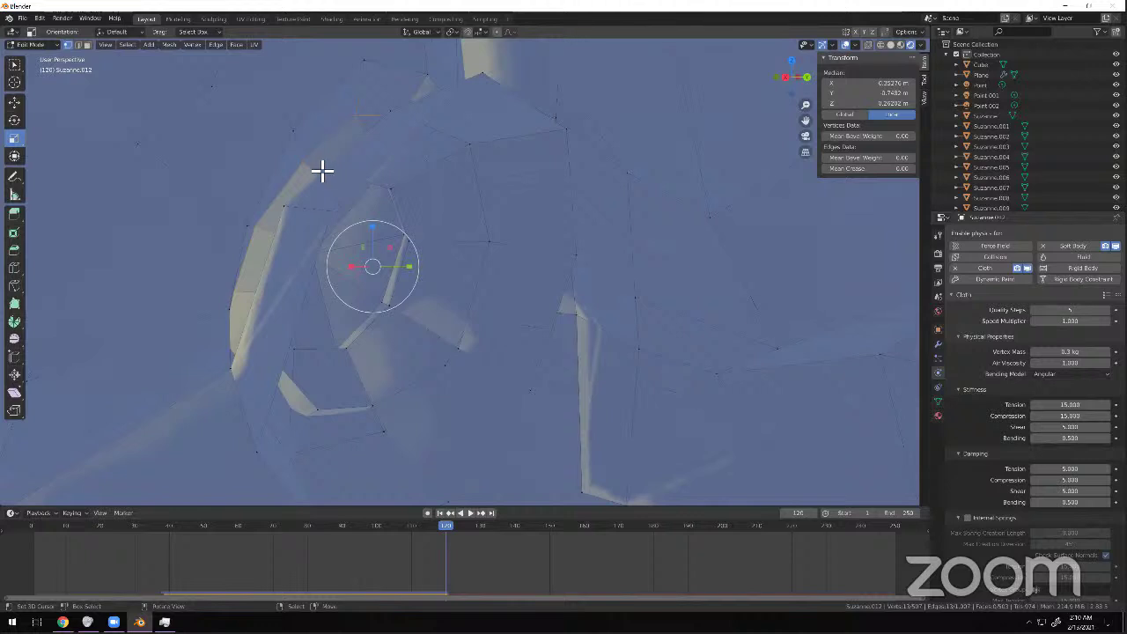
Select the edge loop around the eye socket from inside the oversized head and test moving it without keeping the move.
middle_drag(326, 174, 357, 186)
scroll(358, 186, down, 8)
middle_drag(571, 299, 408, 221)
scroll(528, 289, up, 2)
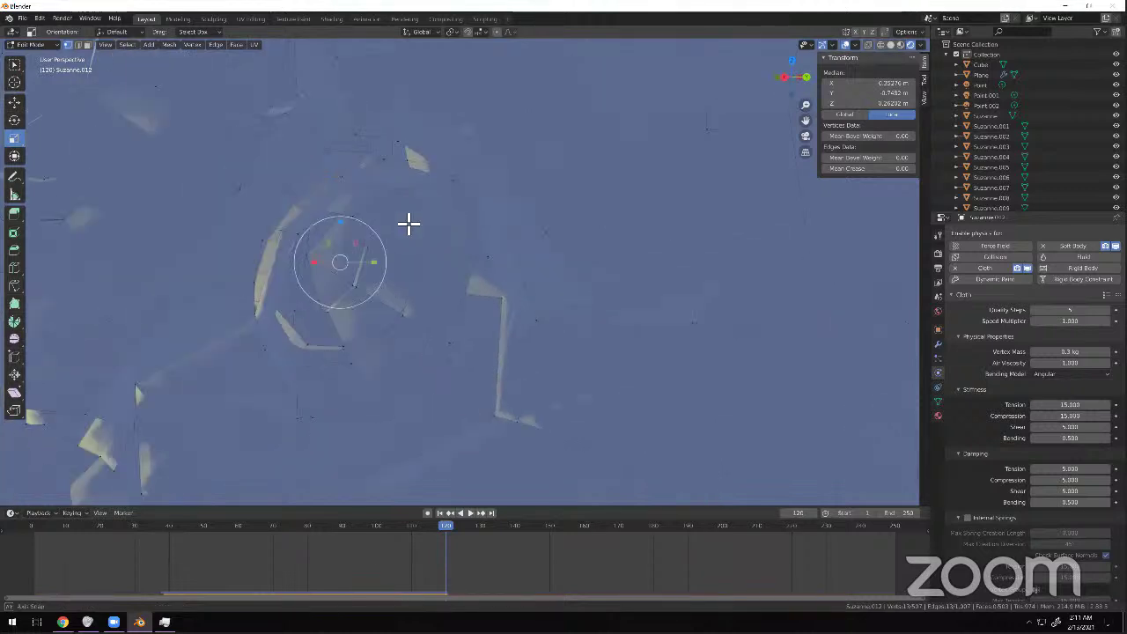
alt+right_click(305, 238)
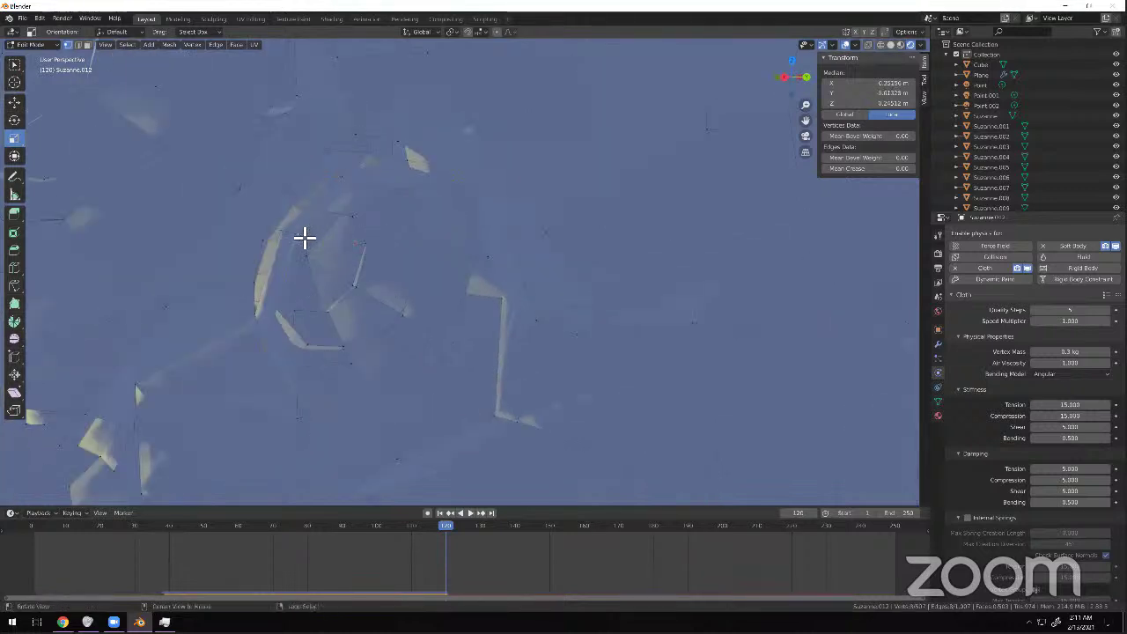
alt+click(301, 209)
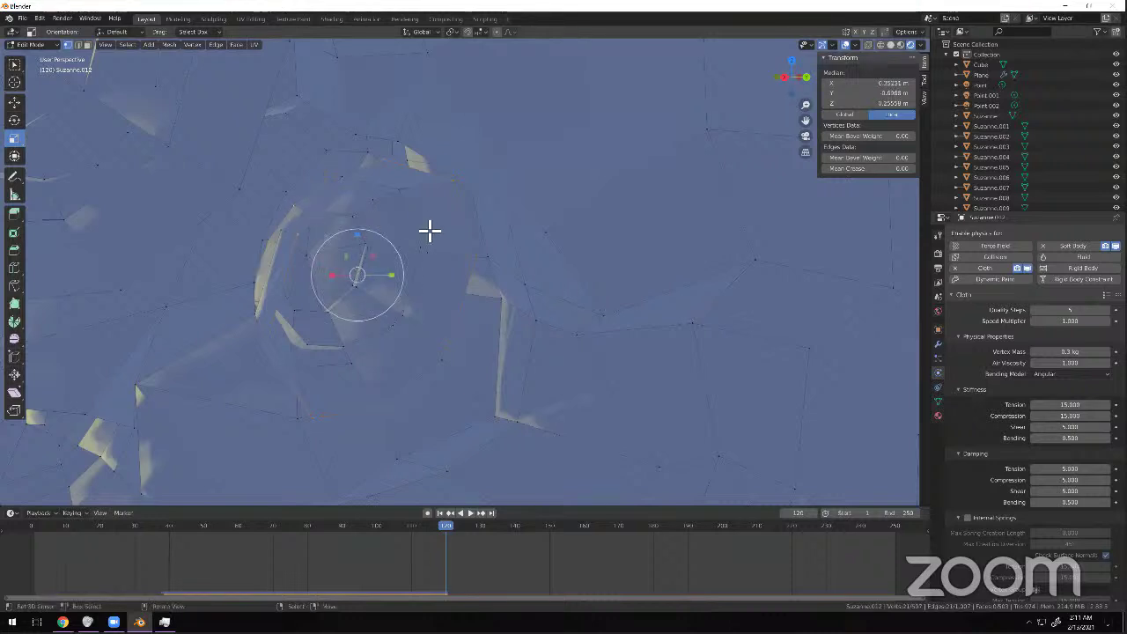
key(g)
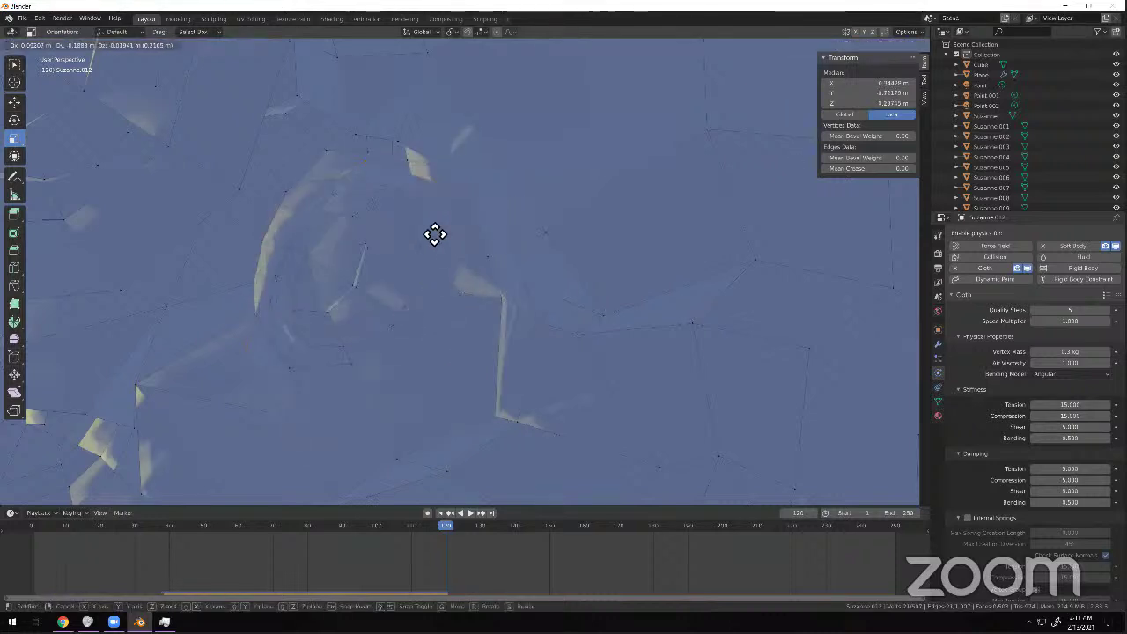
right_click(430, 232)
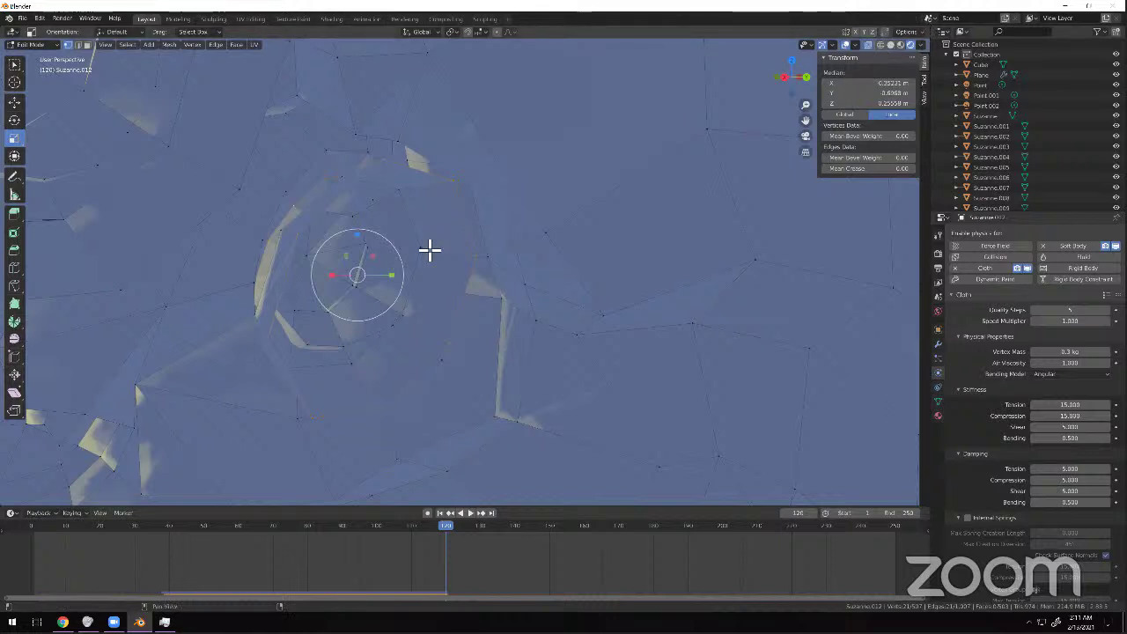
Switch the viewport to solid shading with Studio lighting.
click(890, 46)
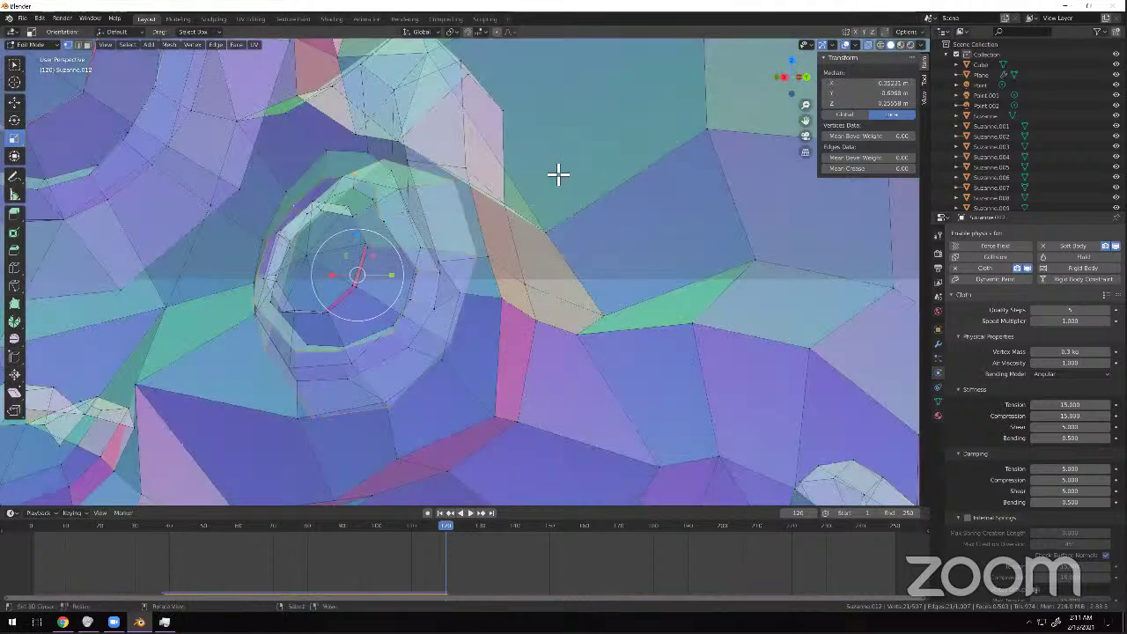
click(919, 44)
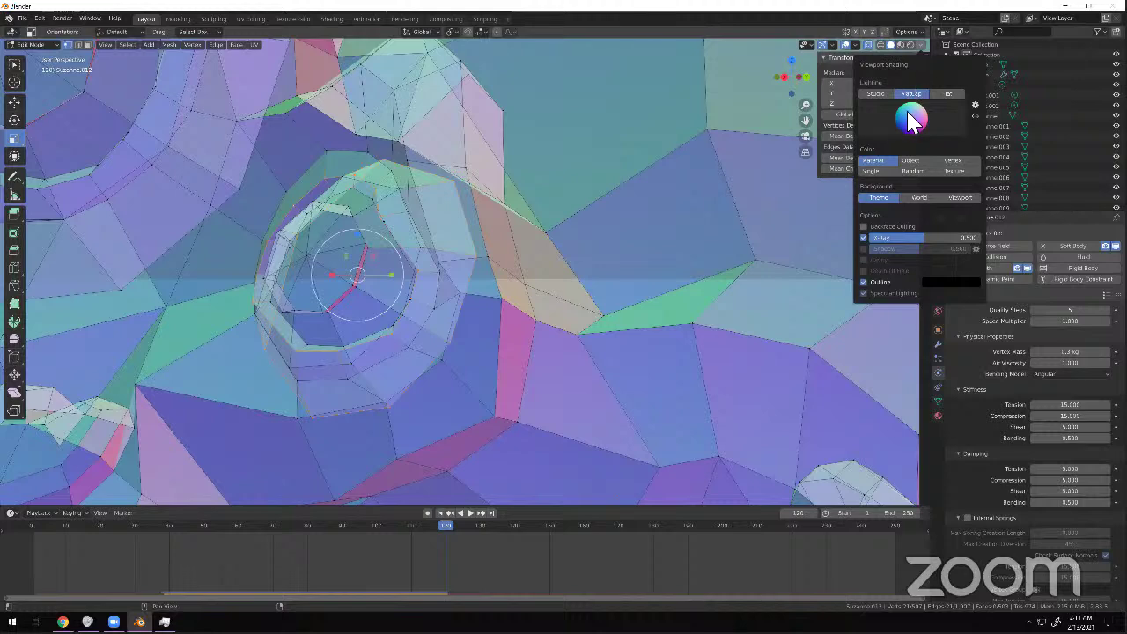
click(880, 92)
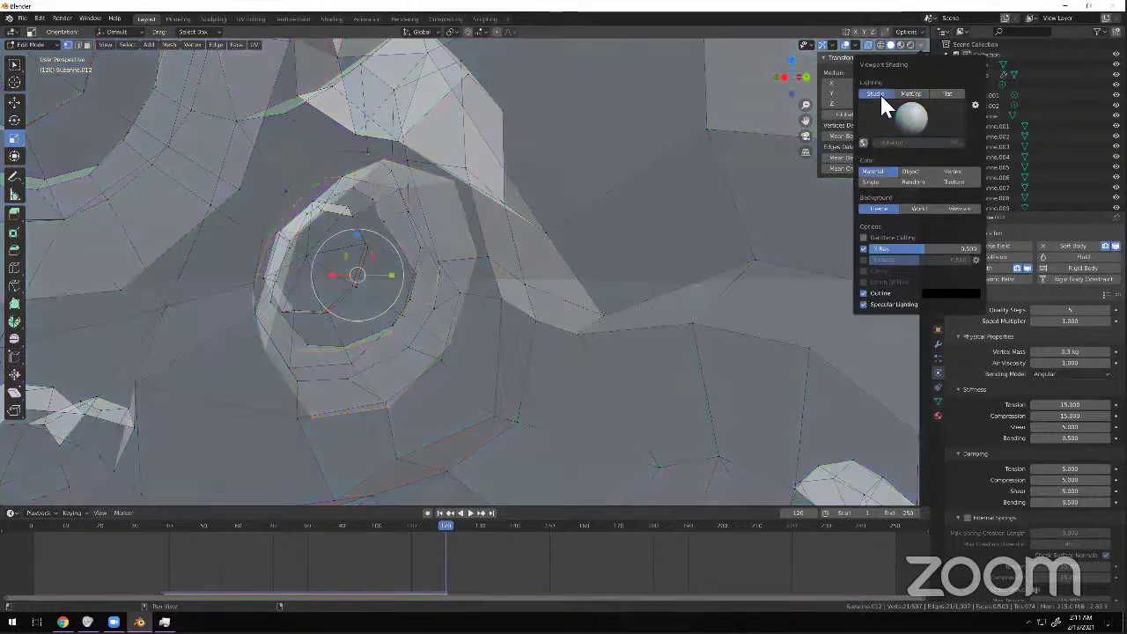
Try filling the selected eye-socket loops with a face after a cancelled test move, and undo the fill.
middle_drag(440, 259, 585, 189)
middle_drag(590, 234, 490, 250)
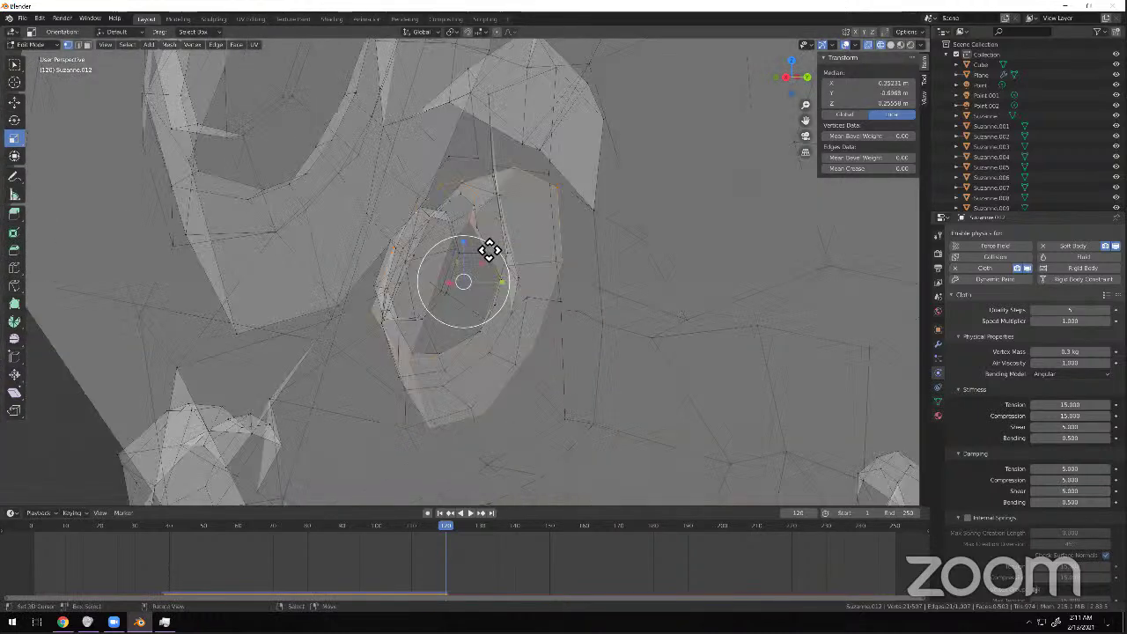
scroll(489, 251, up, 3)
key(g)
right_click(503, 247)
key(f)
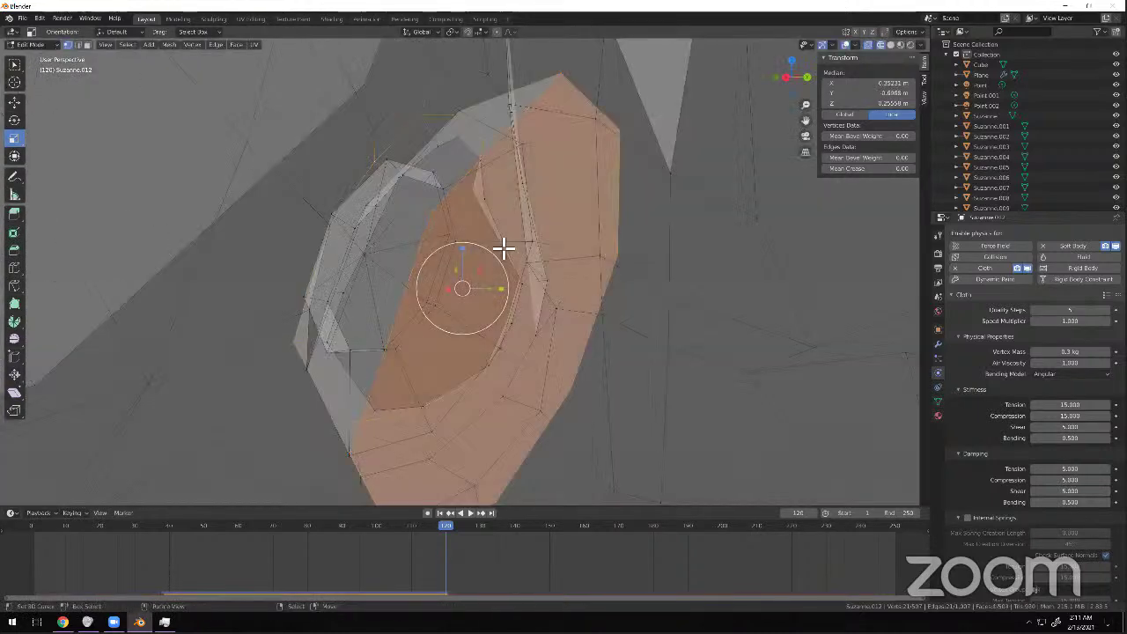
key(ctrl+z)
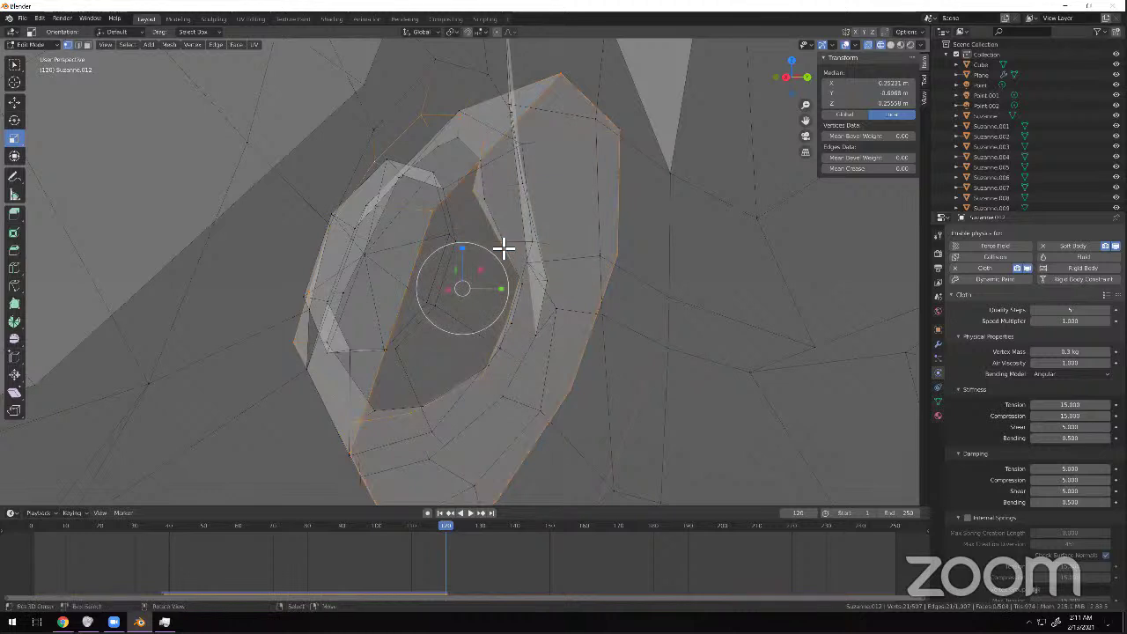
Search the operators for edge loop commands and try one on the selected eye-socket loops.
middle_drag(501, 247, 501, 244)
key(F3)
text(br)
key(BackSpace)
key(BackSpace)
text(edge)
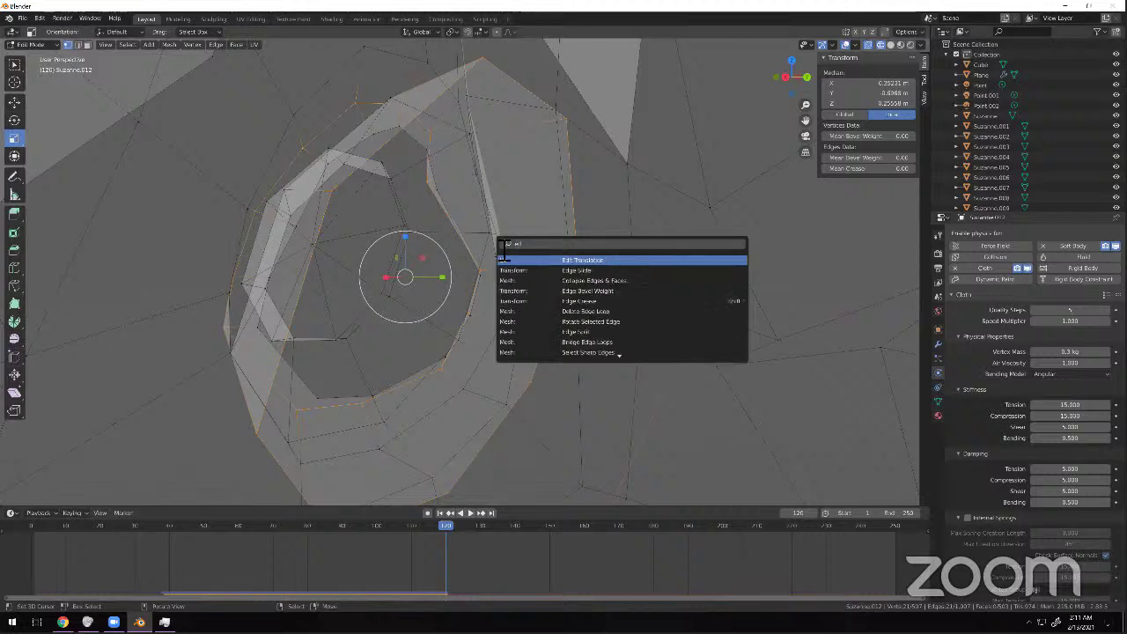
text( lo)
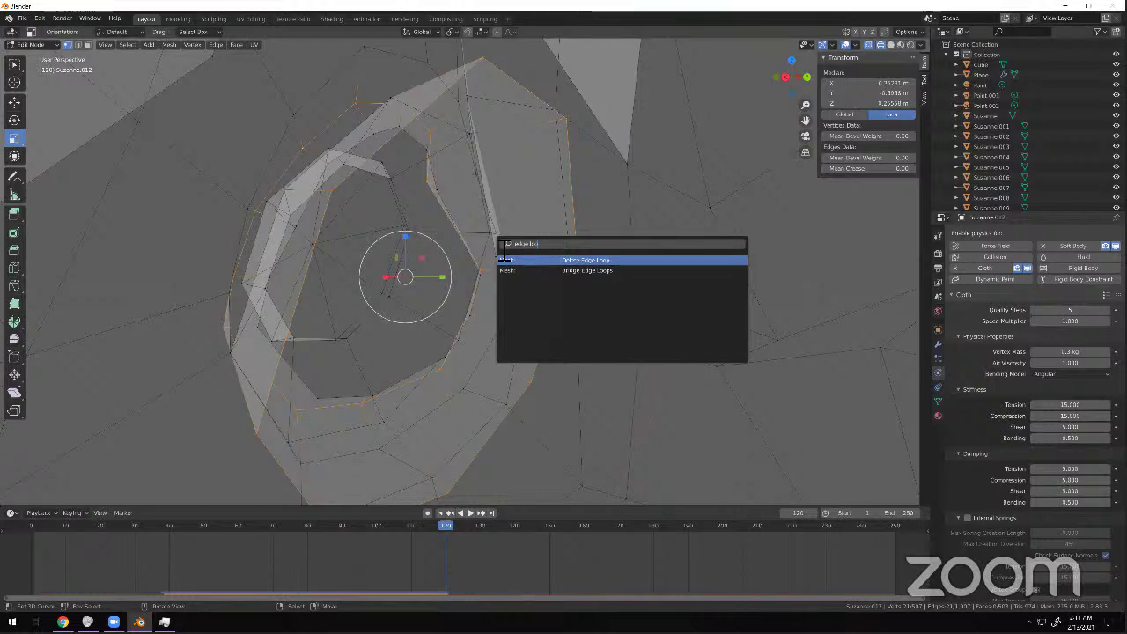
key(Return)
Restore the eye-socket loop selection, try closing the gap with a face once more, and clear the selection.
scroll(461, 232, down, 10)
middle_drag(466, 236, 580, 161)
scroll(466, 245, up, 4)
key(alt+a)
scroll(507, 284, down, 6)
scroll(445, 236, up, 4)
key(ctrl+z)
scroll(478, 232, up, 5)
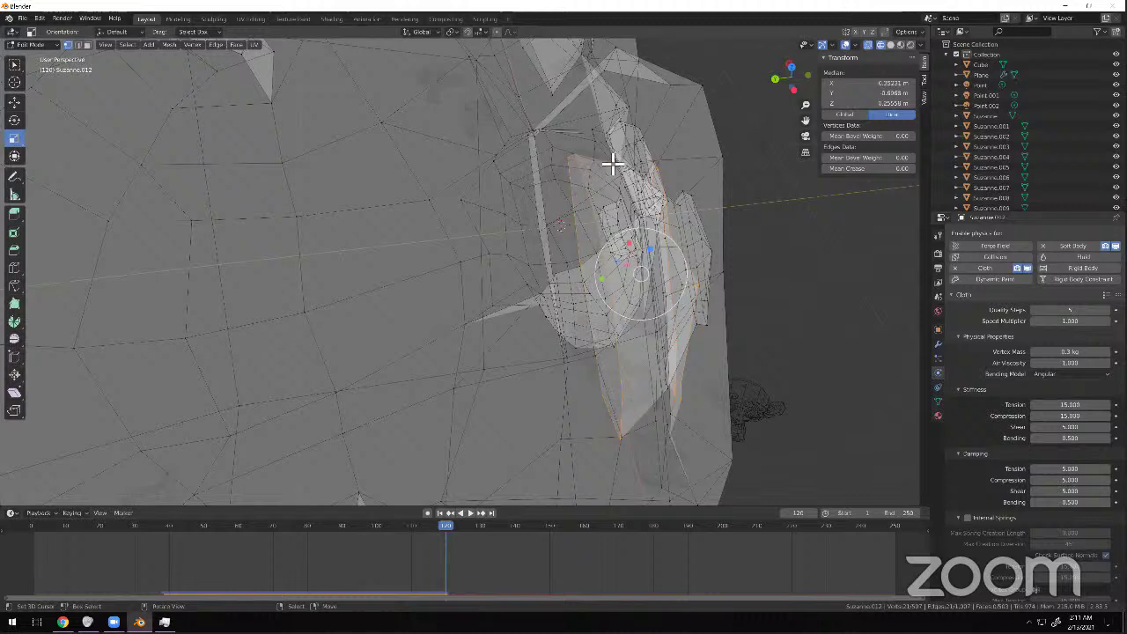
shift+click(581, 172)
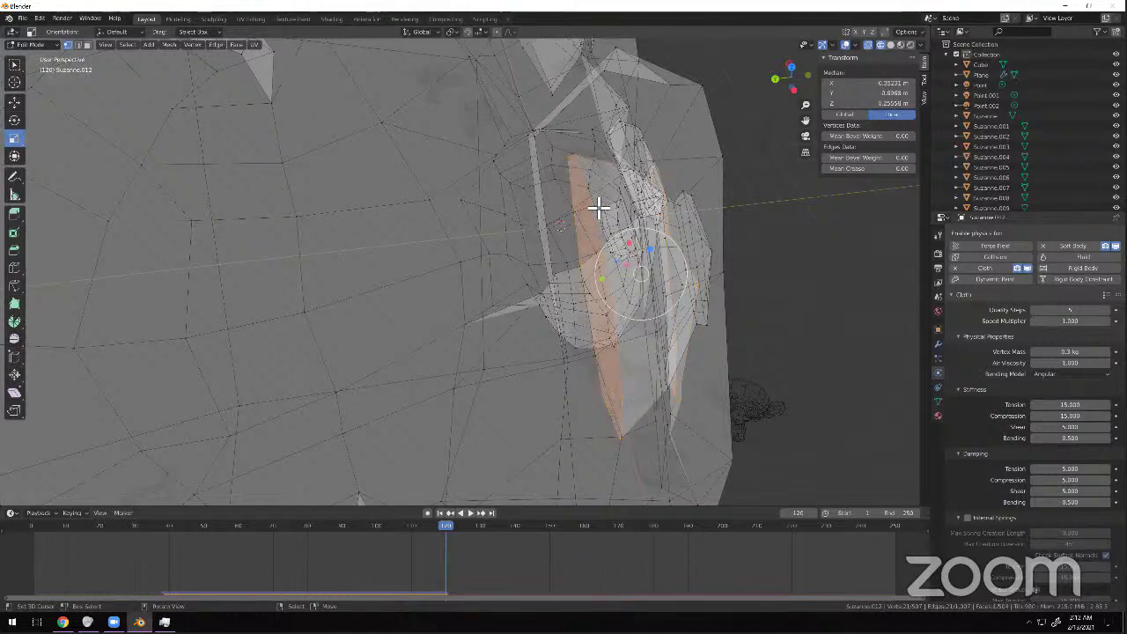
key(alt+a)
Add a circle to the mesh and move it into open space away from the oversized head.
middle_drag(578, 254, 211, 231)
scroll(440, 257, down, 7)
key(shift+a)
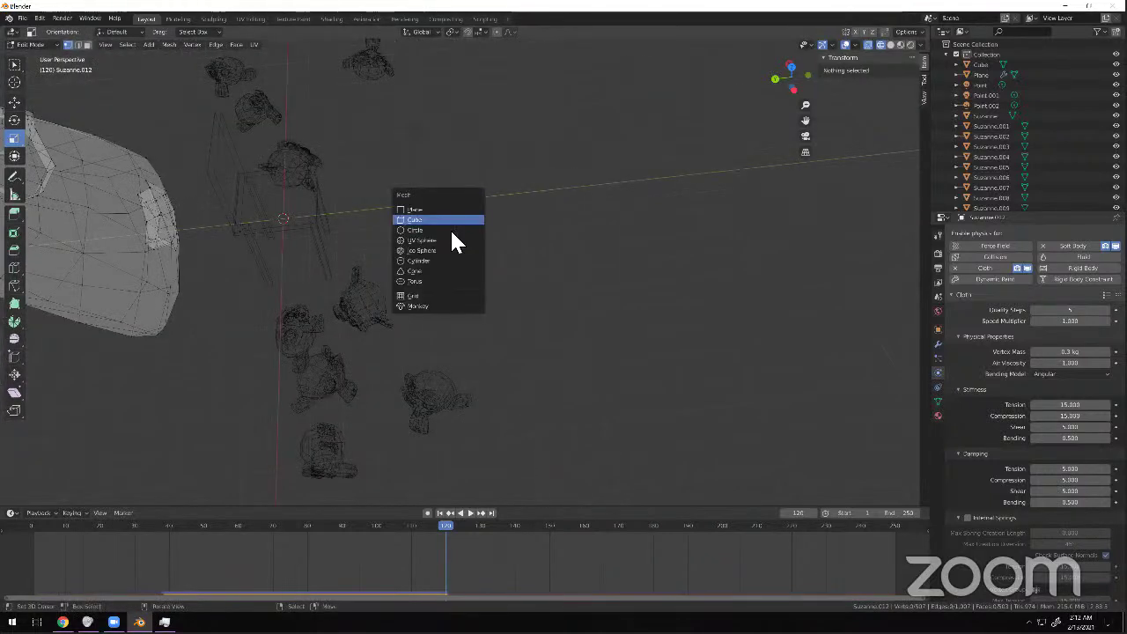
click(427, 230)
key(g)
click(659, 165)
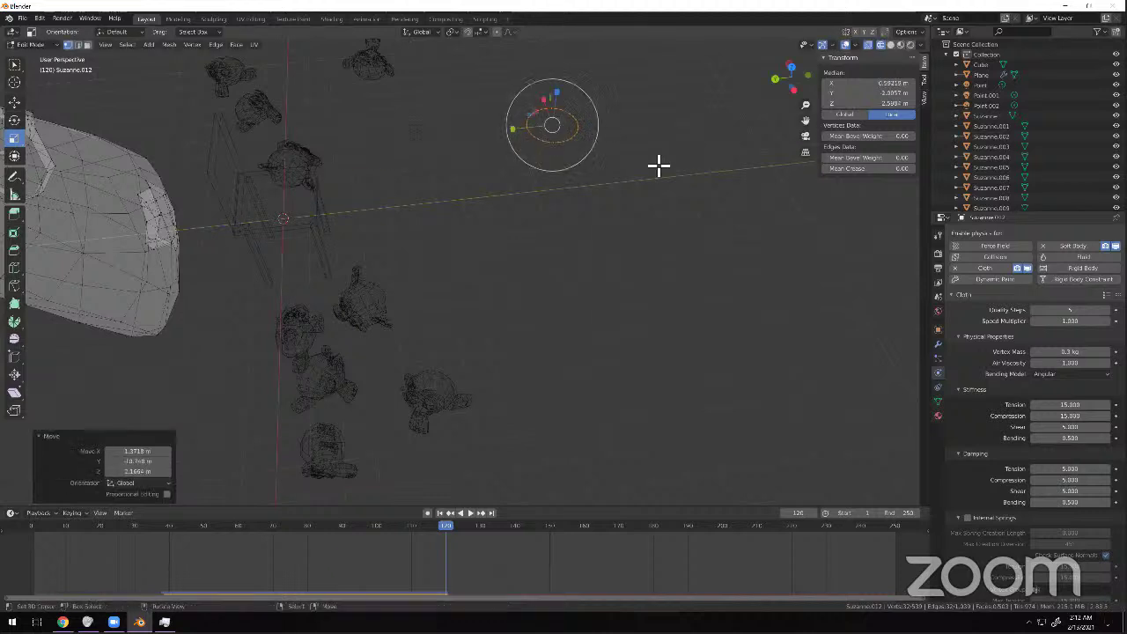
Show the scene in solid shading and place a duplicate of the circle above the original.
middle_drag(479, 259, 487, 209)
click(890, 44)
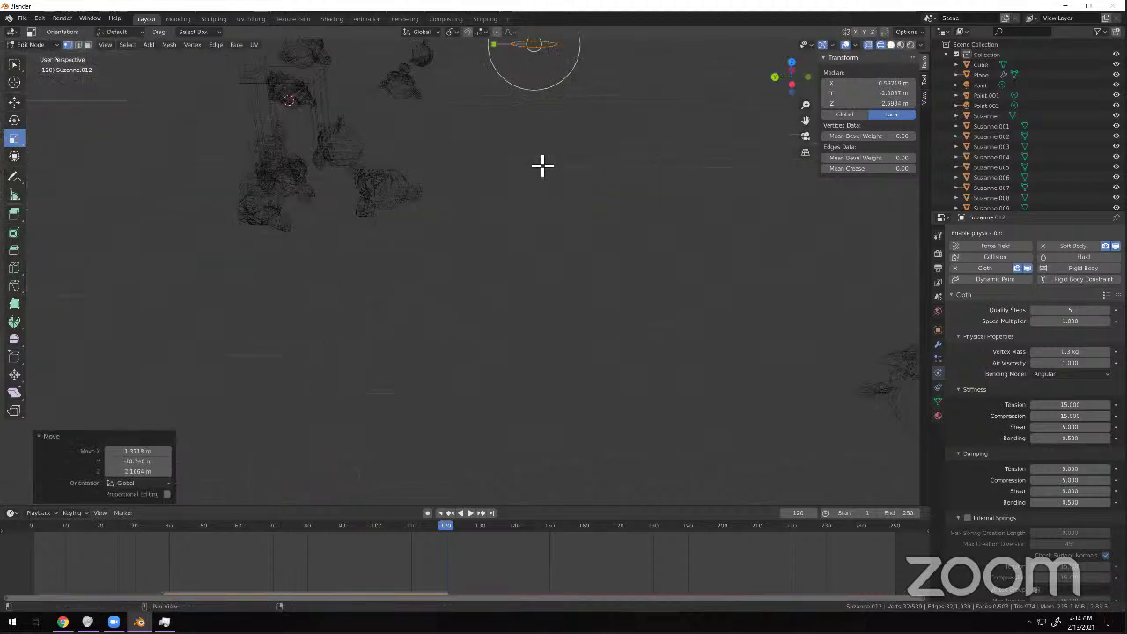
middle_drag(490, 252, 519, 261)
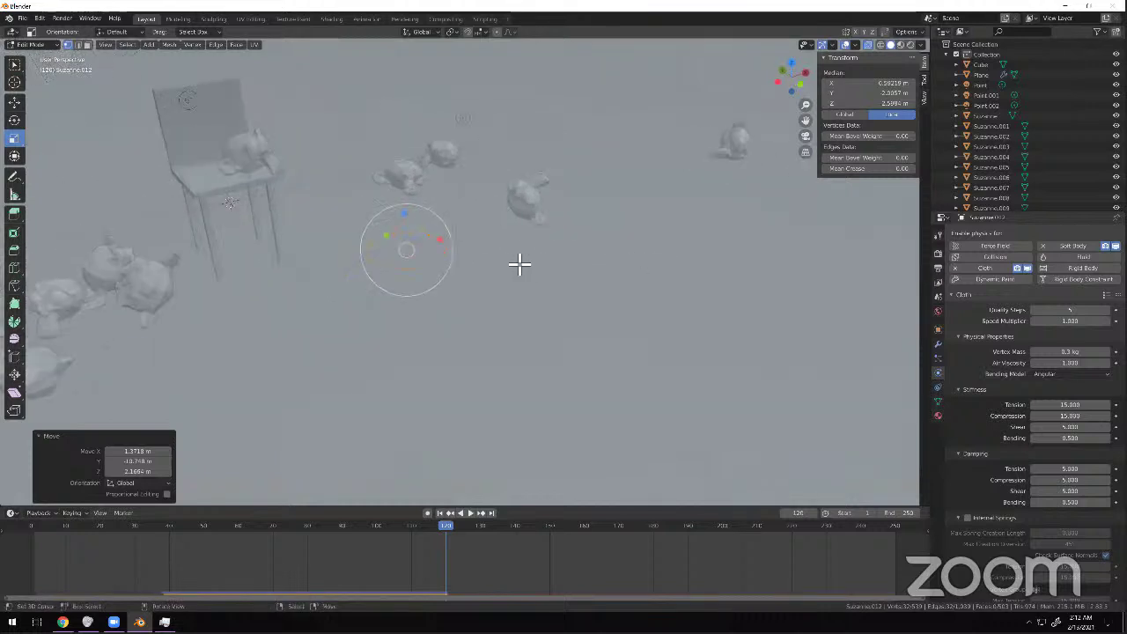
key(g)
click(464, 81)
middle_drag(457, 194, 476, 209)
click(531, 162)
Box-select both circles, try filling them with faces, and display the scene in wireframe.
key(b)
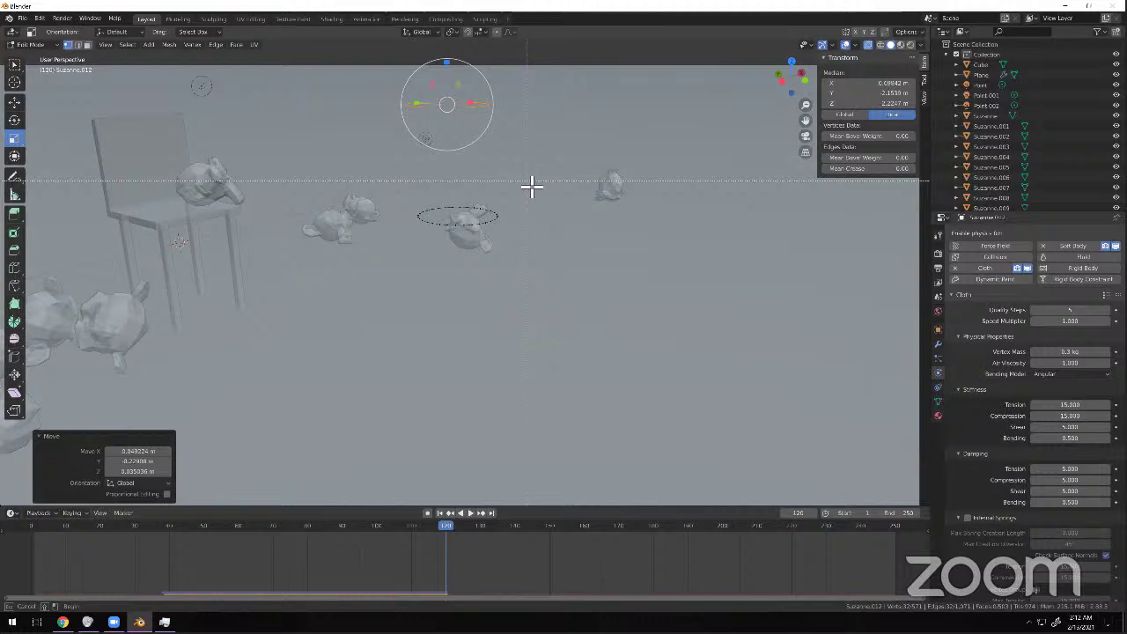
drag(532, 185, 398, 260)
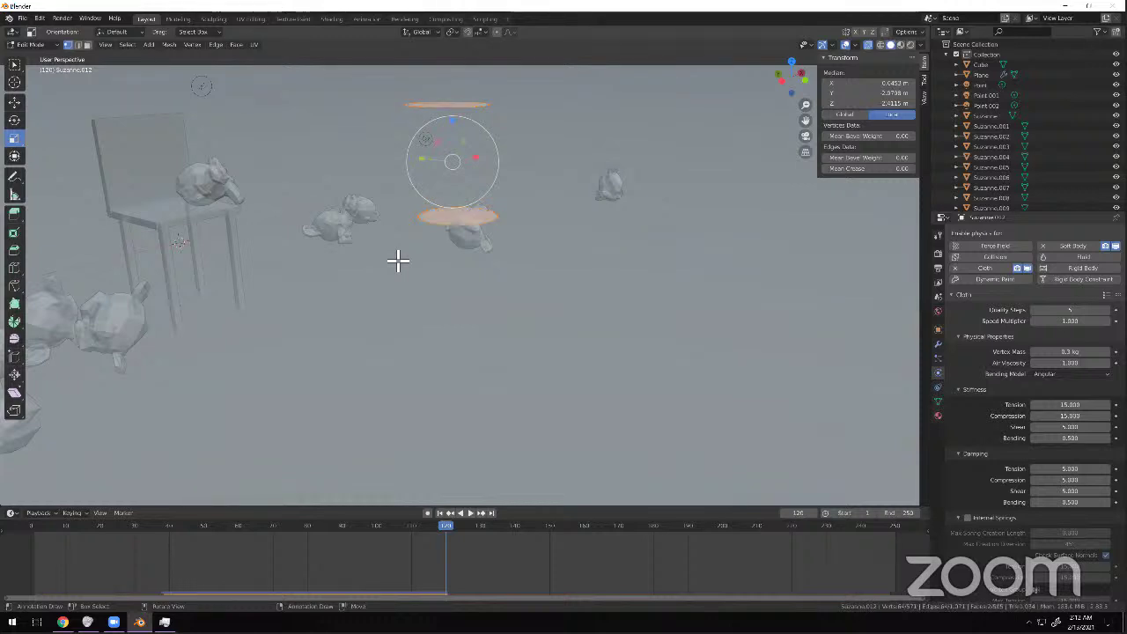
key(shift+z)
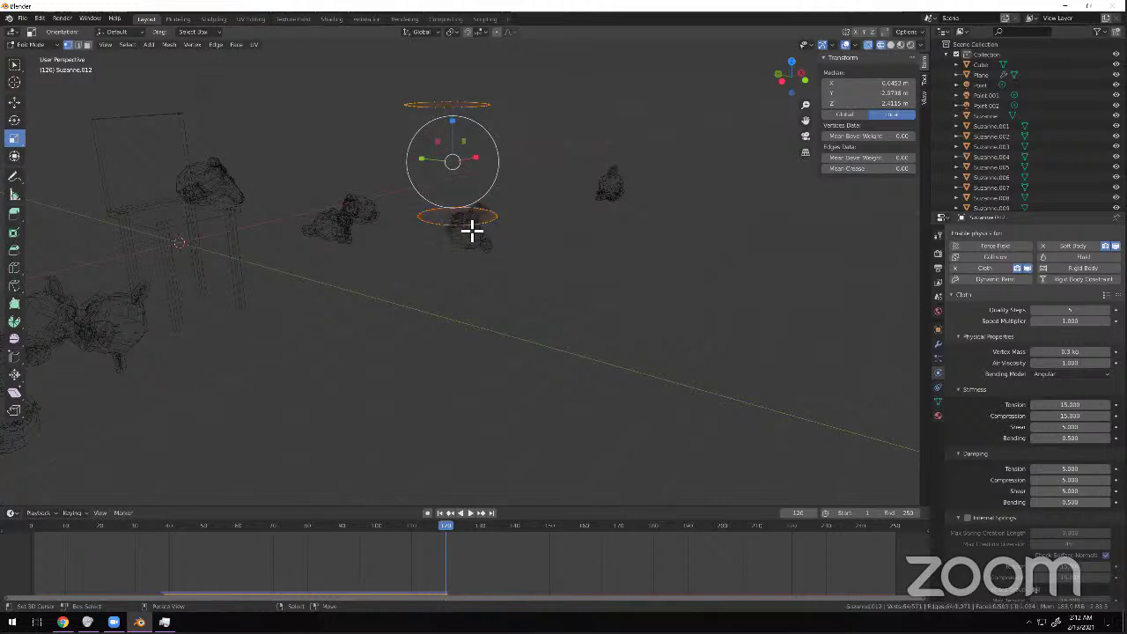
Join individually picked circle vertices with an edge between the circles and a triangular face in the lower one.
key(alt+a)
middle_drag(480, 255, 514, 316)
right_click(514, 316)
shift+right_click(555, 298)
key(f)
key(alt+a)
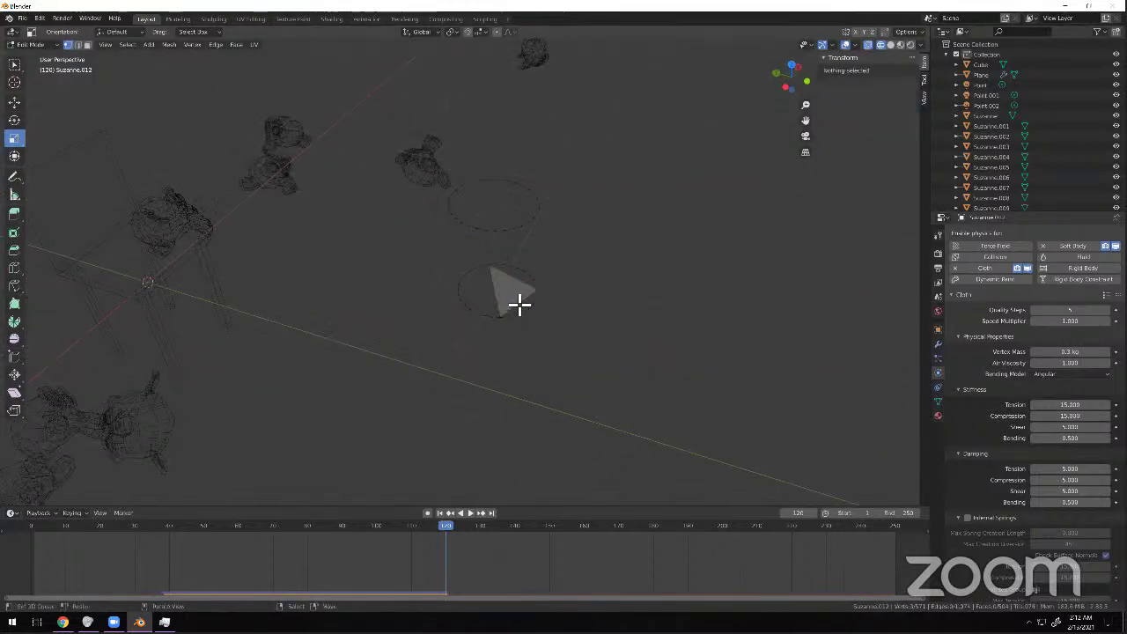
Try filling the whole mesh selection with faces, return to solid shading and clear the selection.
key(a)
key(f)
middle_drag(477, 267, 501, 234)
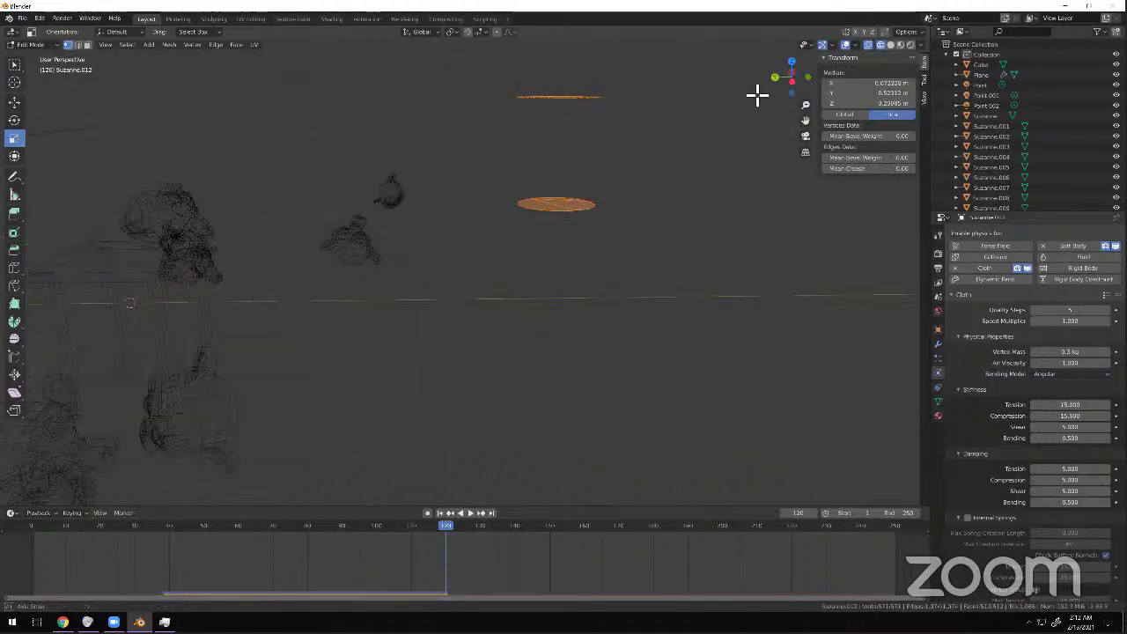
click(890, 44)
click(535, 229)
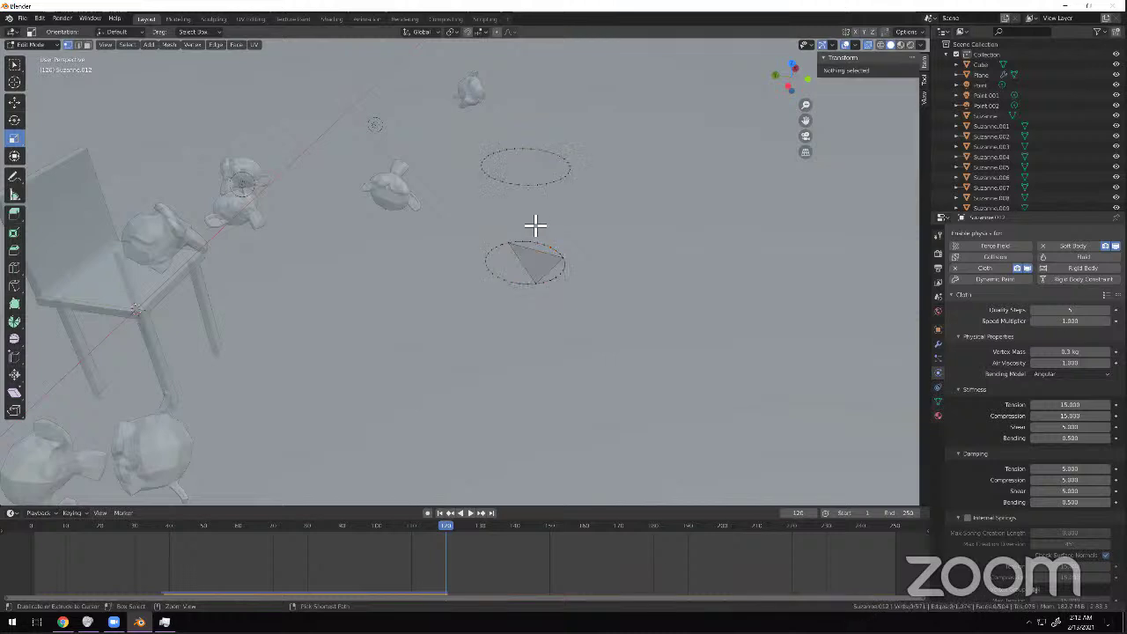
Undo the triangular test face and connect one pair of facing vertices between the upper and lower circles with an edge.
key(ctrl+z)
key(ctrl+z)
middle_drag(520, 244, 476, 263)
alt+click(476, 262)
alt+click(485, 367)
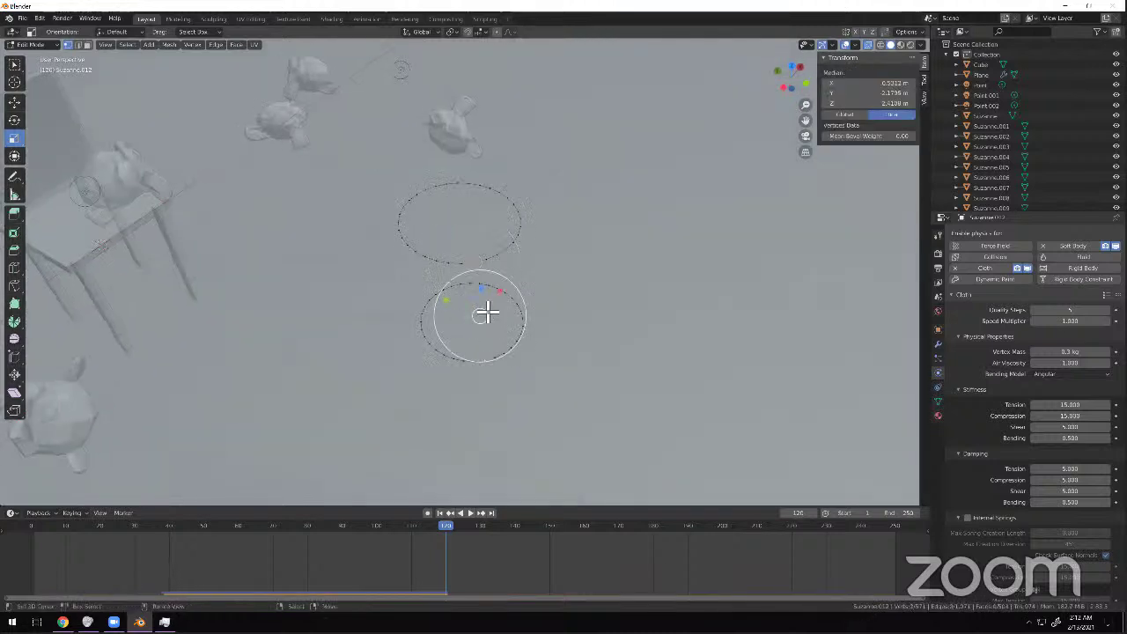
key(alt+a)
right_click(469, 271)
shift+right_click(476, 368)
key(f)
Pick the neighbouring vertices on both circles and try filling between them with an edge and a face.
key(alt+a)
right_click(463, 364)
shift+right_click(442, 262)
key(f)
shift+right_click(454, 363)
key(f)
Continue filling between individually picked vertices farther around the near side of the two circles.
key(alt+a)
right_click(448, 366)
shift+right_click(438, 358)
shift+right_click(432, 267)
key(f)
key(alt+a)
right_click(434, 350)
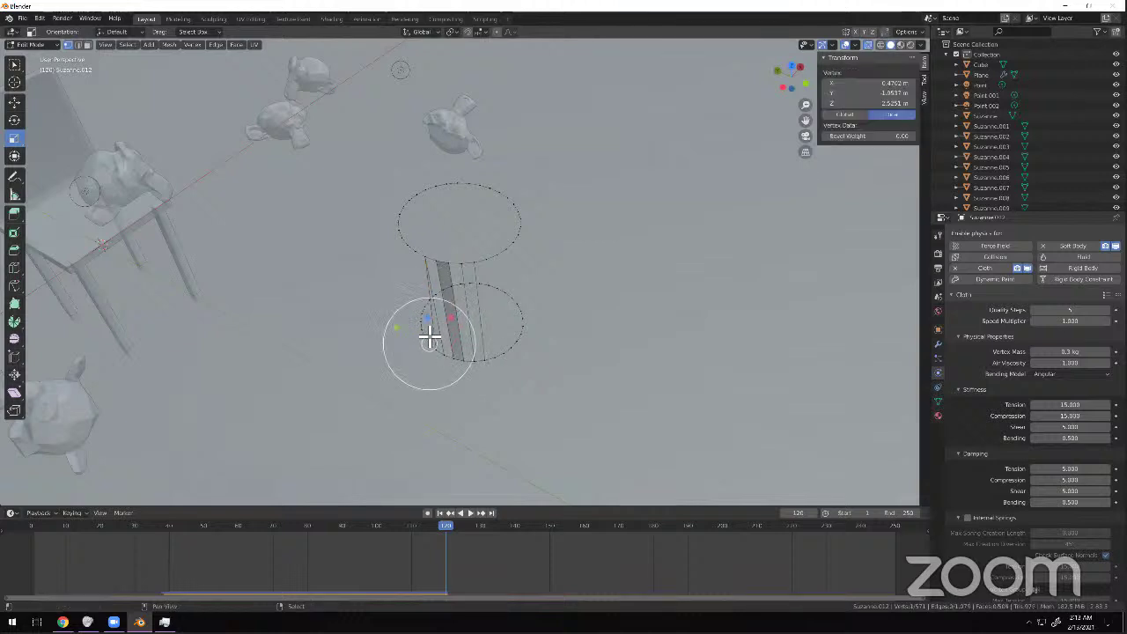
shift+right_click(428, 337)
shift+right_click(421, 260)
key(f)
Undo all the manually made edges and faces between the two circles.
middle_drag(483, 288, 538, 279)
key(alt+a)
key(ctrl+z)
key(ctrl+z)
key(ctrl+z)
key(ctrl+z)
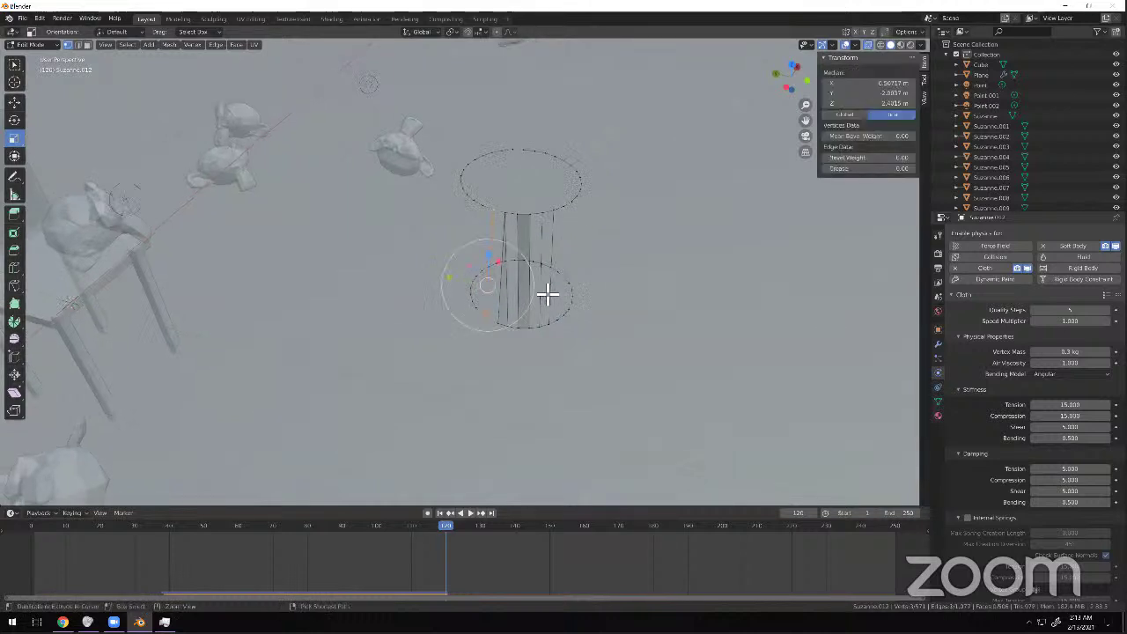
key(ctrl+z)
key(ctrl+z)
key(ctrl+z)
key(ctrl+z)
key(ctrl+z)
key(ctrl+z)
key(ctrl+z)
key(ctrl+z)
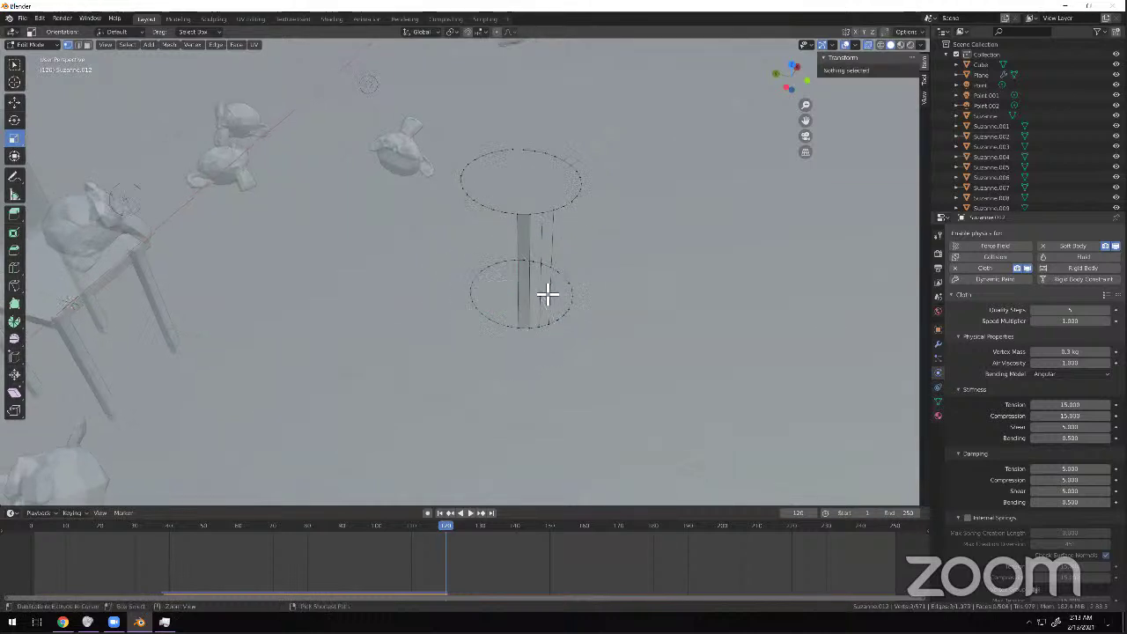
key(ctrl+z)
key(ctrl+z)
key(ctrl+z)
key(ctrl+z)
key(ctrl+z)
key(ctrl+z)
key(ctrl+z)
key(ctrl+z)
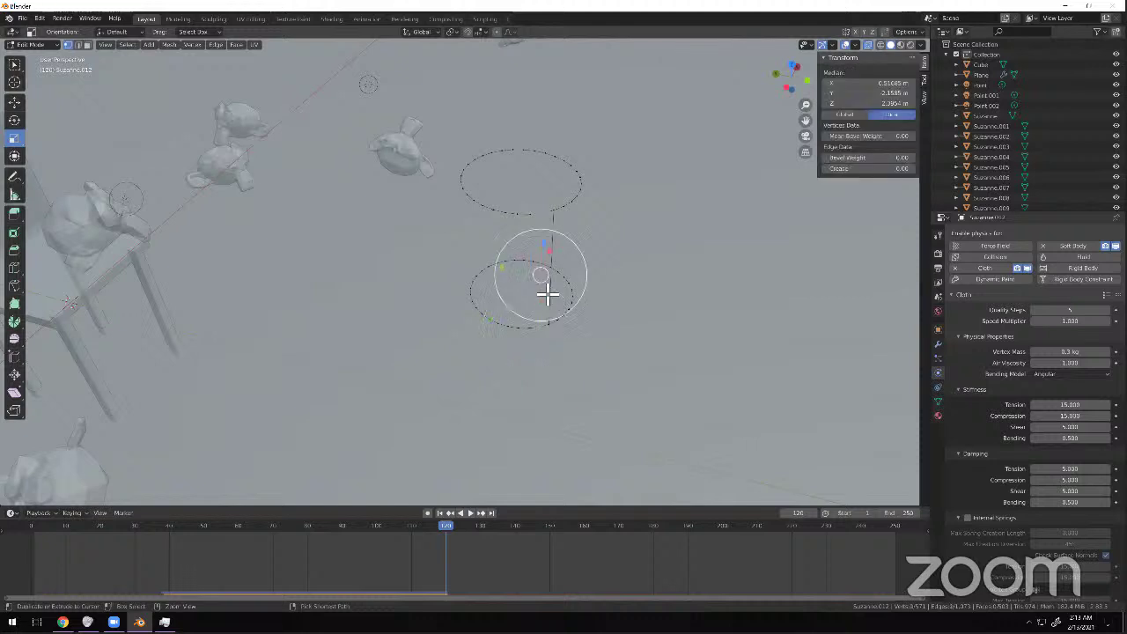
ctrl+click(547, 296)
ctrl+click(547, 296)
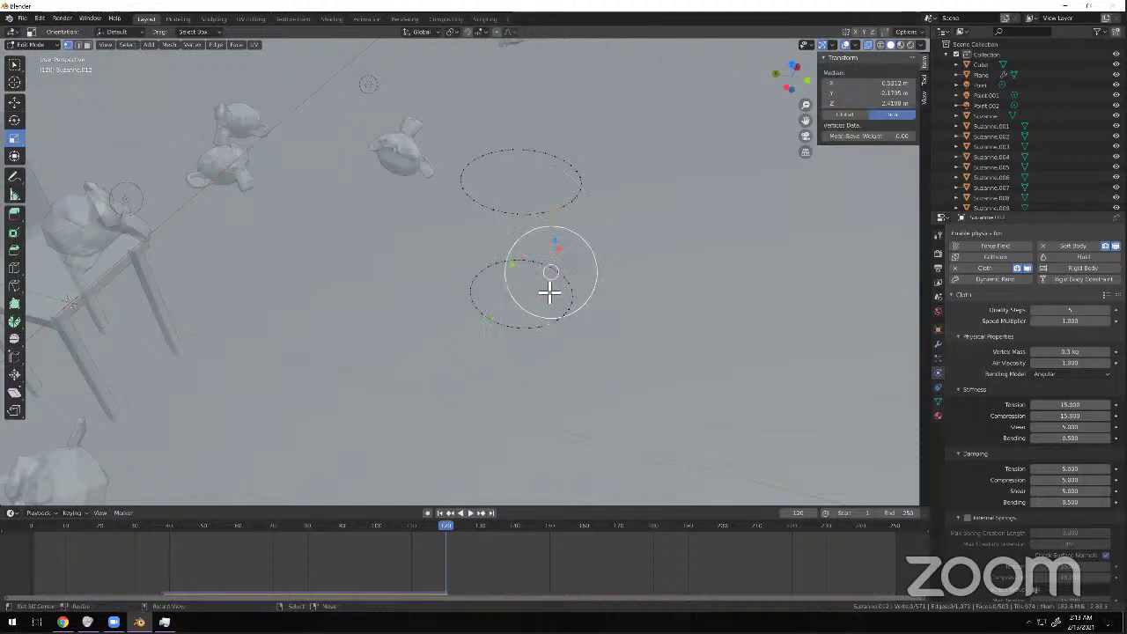
ctrl+click(548, 293)
Box-select both circles and connect them with Bridge Edge Loops.
drag(668, 108, 434, 338)
key(F3)
text(brudg)
key(BackSpace)
key(BackSpace)
text(idgr)
key(BackSpace)
text(e)
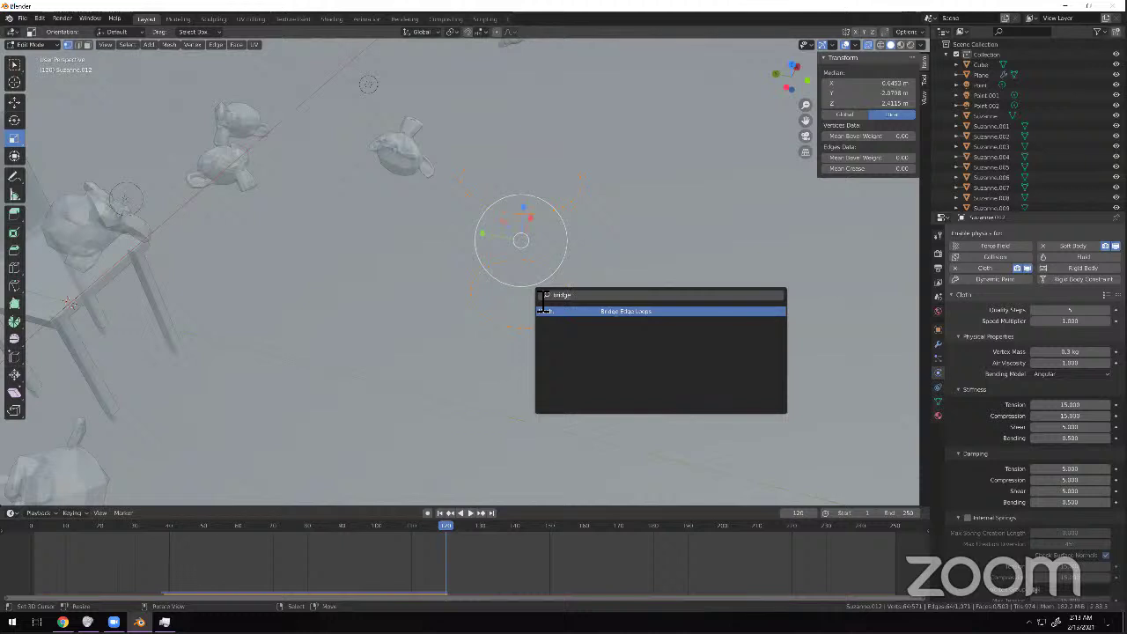
key(Return)
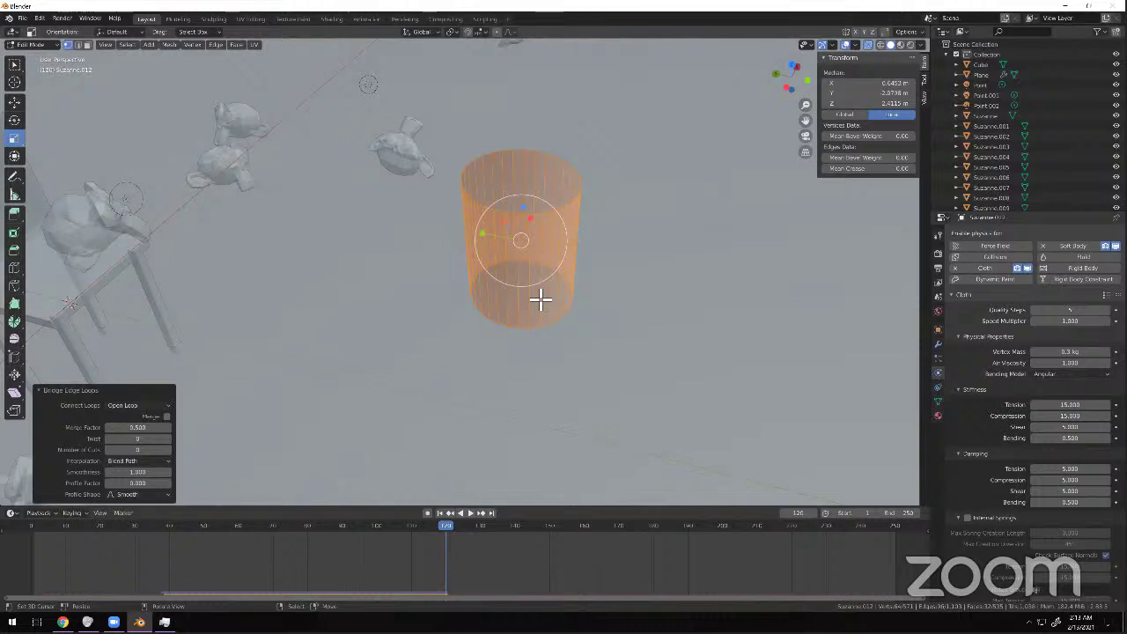
Undo the bridge and join one vertex of the upper circle to one of the lower circle with an edge.
key(ctrl+z)
middle_drag(546, 174, 580, 194)
right_click(582, 194)
shift+right_click(523, 311)
middle_drag(493, 272, 517, 278)
key(f)
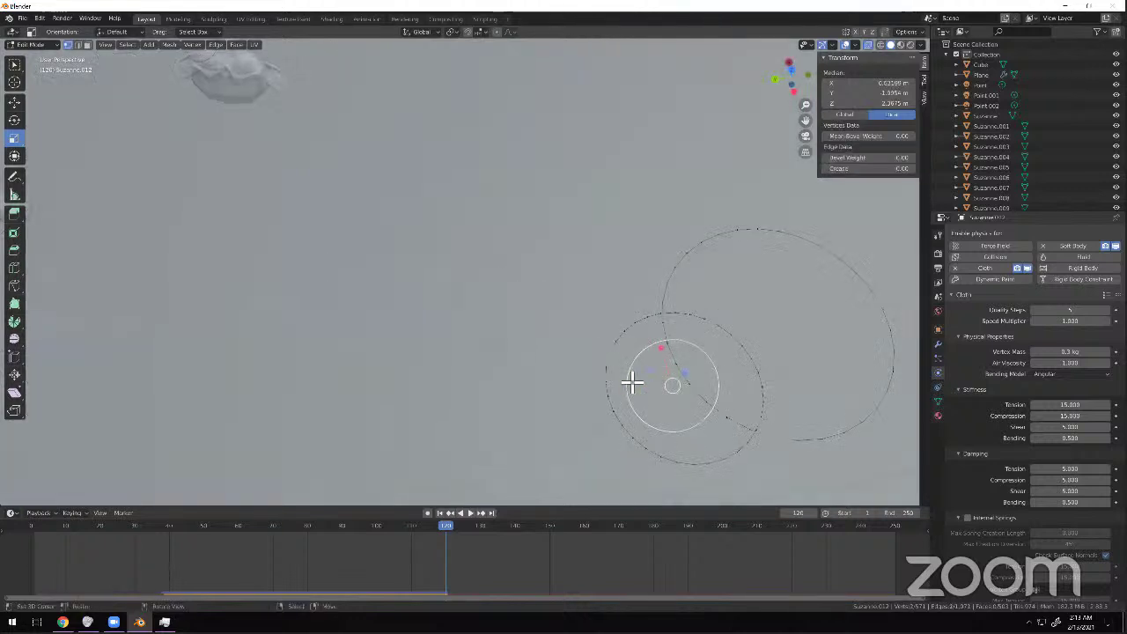
Clear the selection and join another pair of vertices across the two circles with an edge.
key(alt+a)
right_click(617, 362)
right_click(781, 446)
shift+right_click(643, 449)
key(f)
key(alt+a)
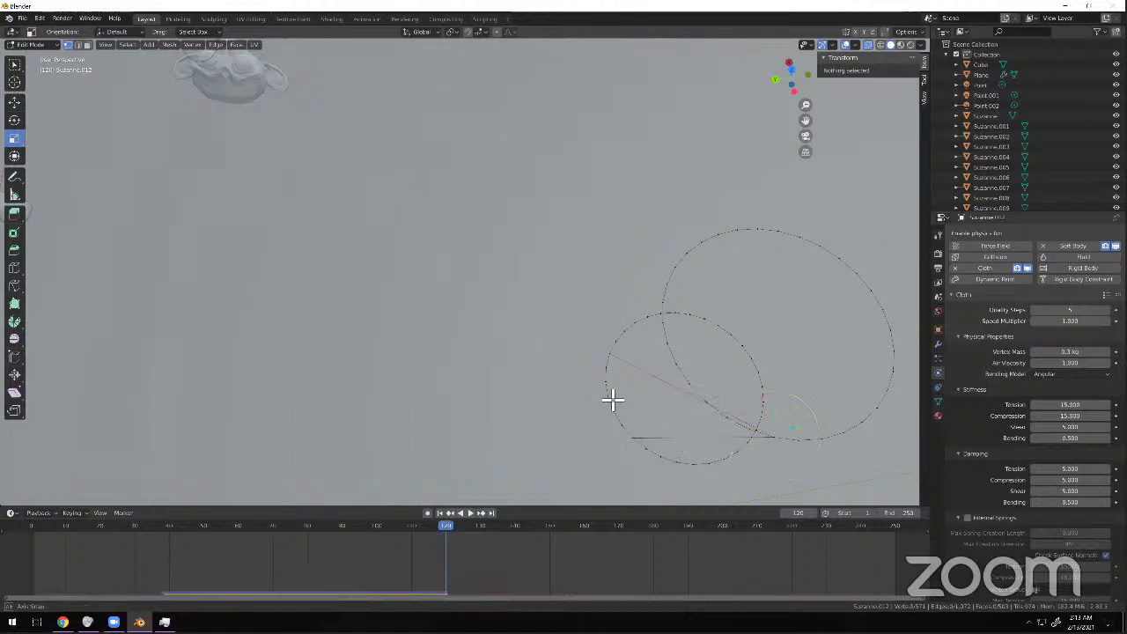
Undo the manually joined edges between the circles, toggling the scene to wireframe shading.
middle_drag(614, 402, 609, 395)
key(ctrl+z)
key(ctrl+z)
key(ctrl+z)
key(ctrl+z)
key(shift+z)
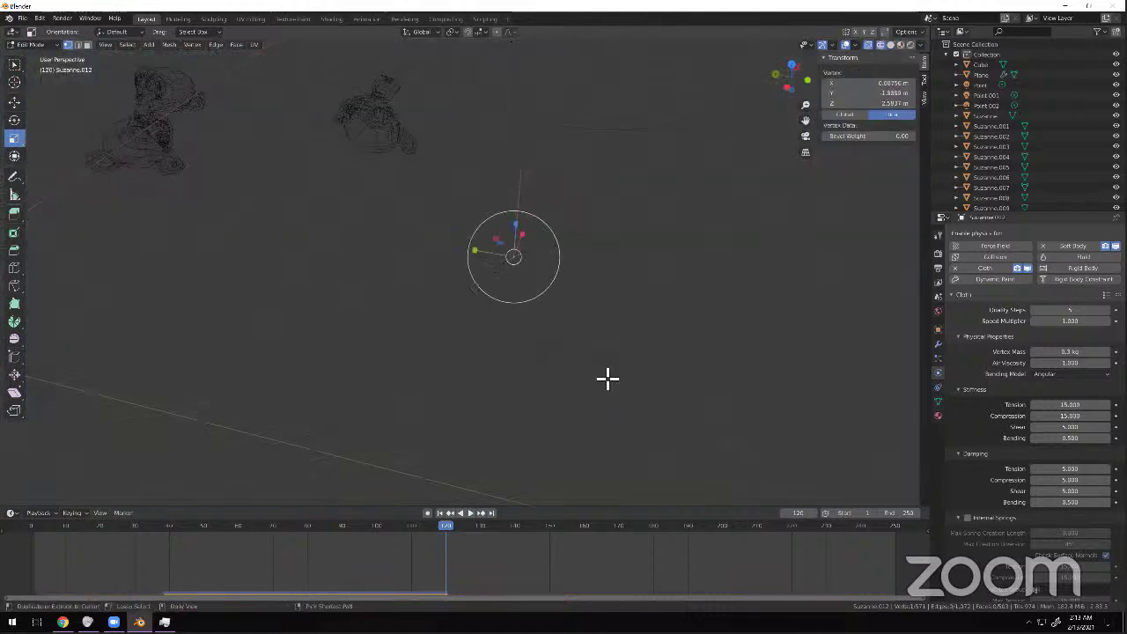
key(ctrl+z)
key(ctrl+z)
key(ctrl+z)
key(ctrl+z)
key(ctrl+z)
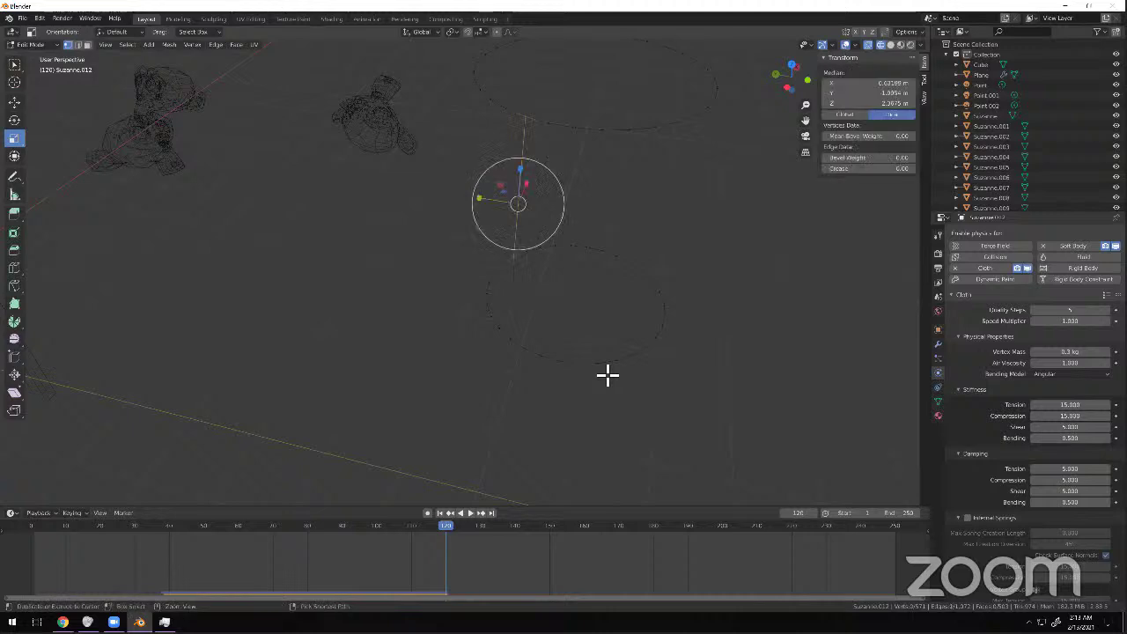
Return to solid shading, box-select both circles and run Bridge Edge Loops on them again.
key(alt+a)
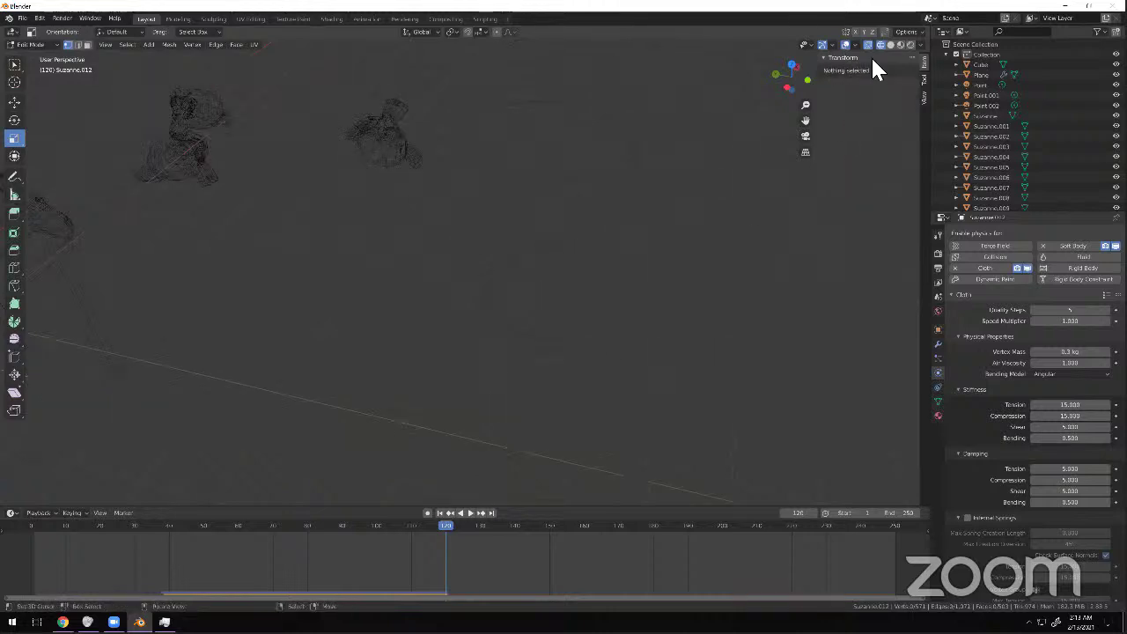
click(890, 44)
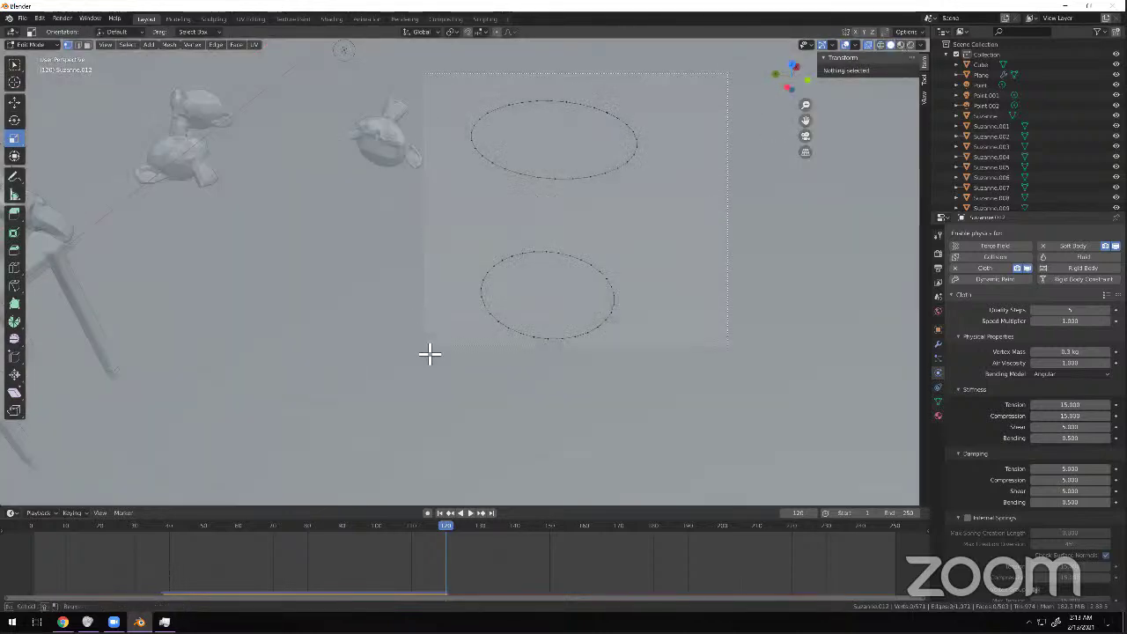
key(a)
key(F3)
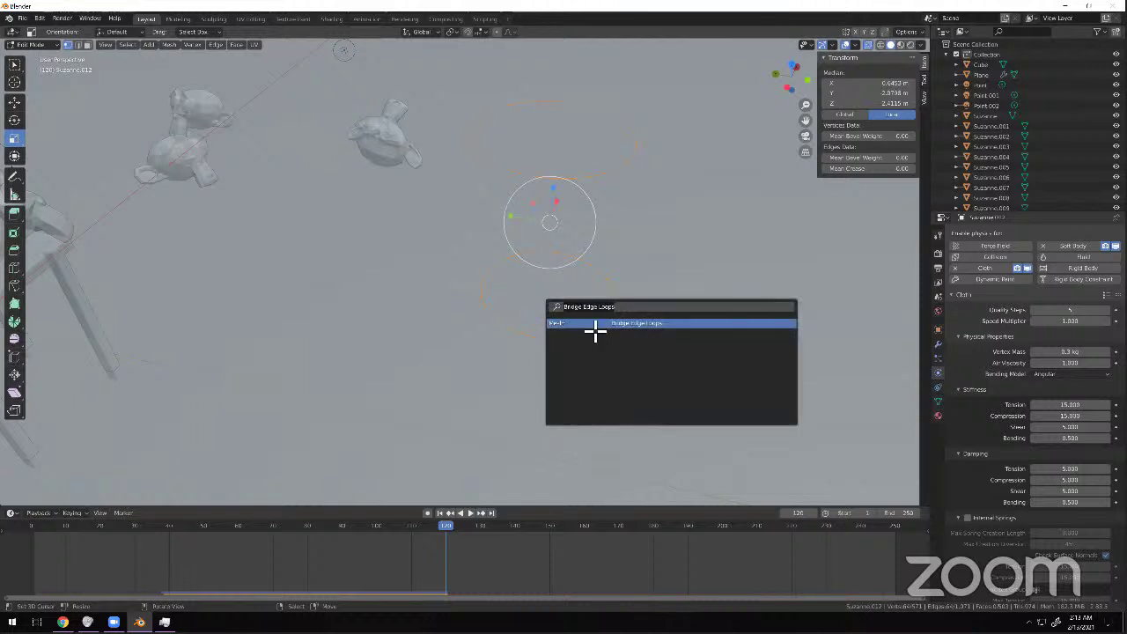
key(Return)
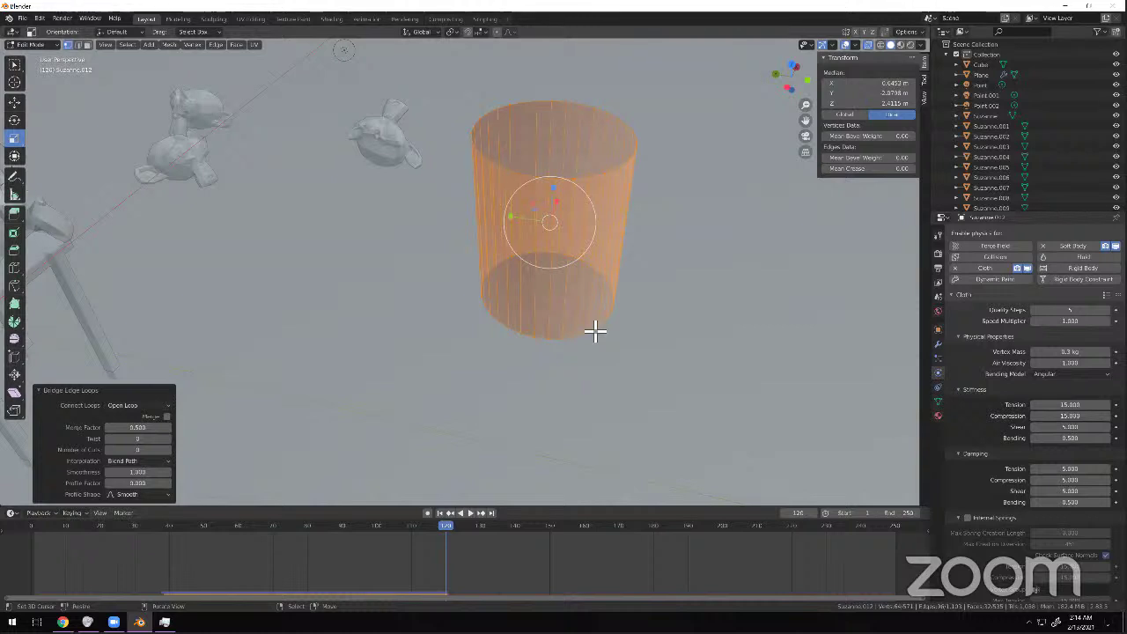
Delete the vertices of the bridged circles.
key(x)
key(x)
click(562, 318)
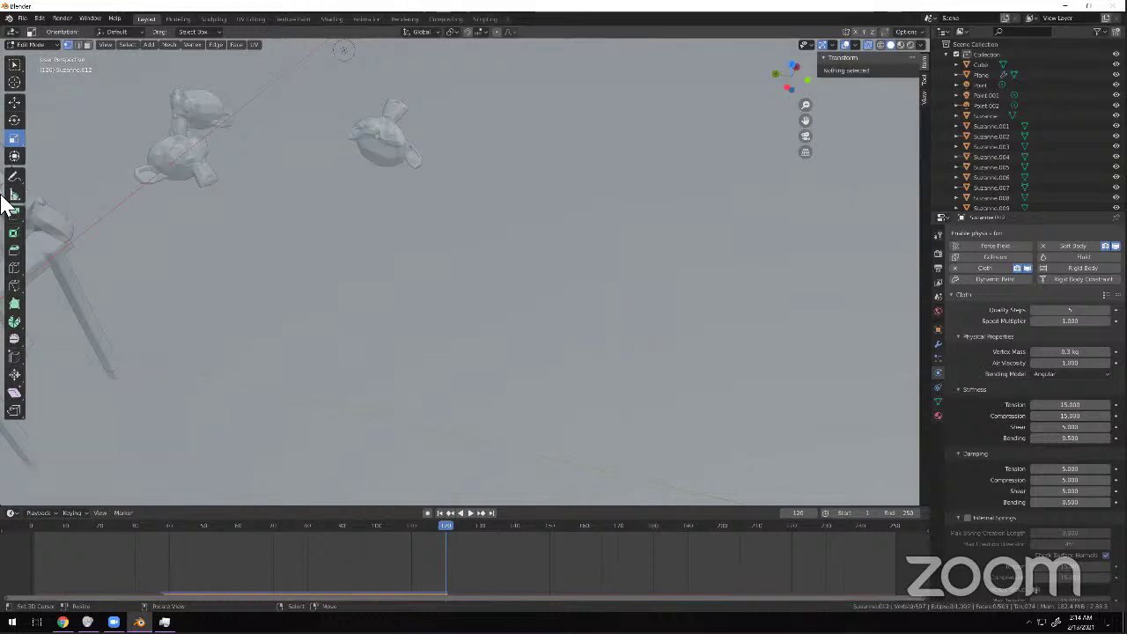
Return the large monkey head to Object Mode and keep the scene in solid shading.
scroll(270, 247, down, 1)
scroll(270, 246, down, 5)
middle_drag(329, 249, 300, 236)
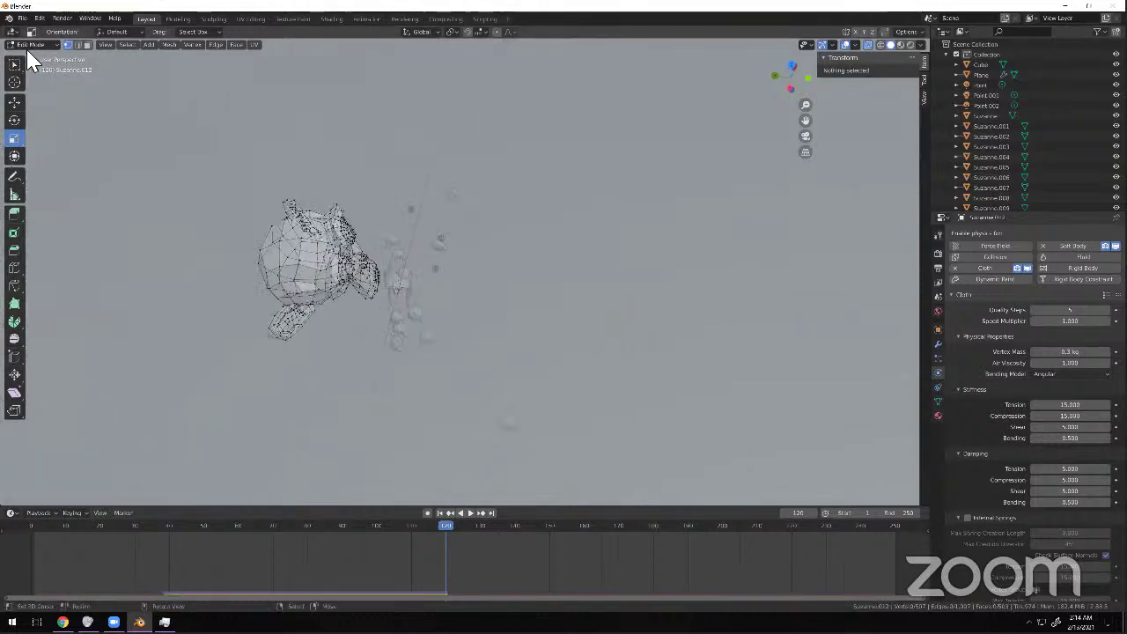
click(32, 49)
click(31, 54)
click(333, 355)
click(335, 357)
click(881, 44)
click(891, 44)
Scrub the timeline, reset it to frame 0 and frame the large monkey head in the view.
mouse_move(359, 300)
middle_down()
mouse_move(354, 276)
mouse_move(405, 229)
middle_up()
scroll(405, 229, down, 3)
drag(422, 535, 807, 528)
key(Escape)
middle_drag(685, 240, 614, 242)
scroll(616, 251, up, 10)
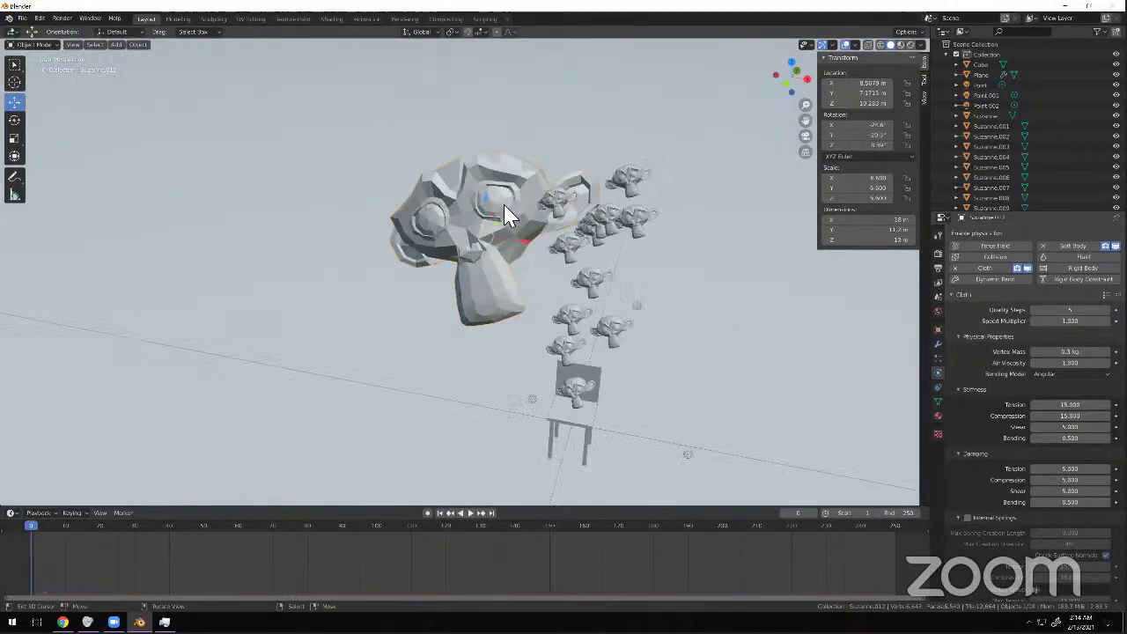
middle_drag(486, 205, 486, 181)
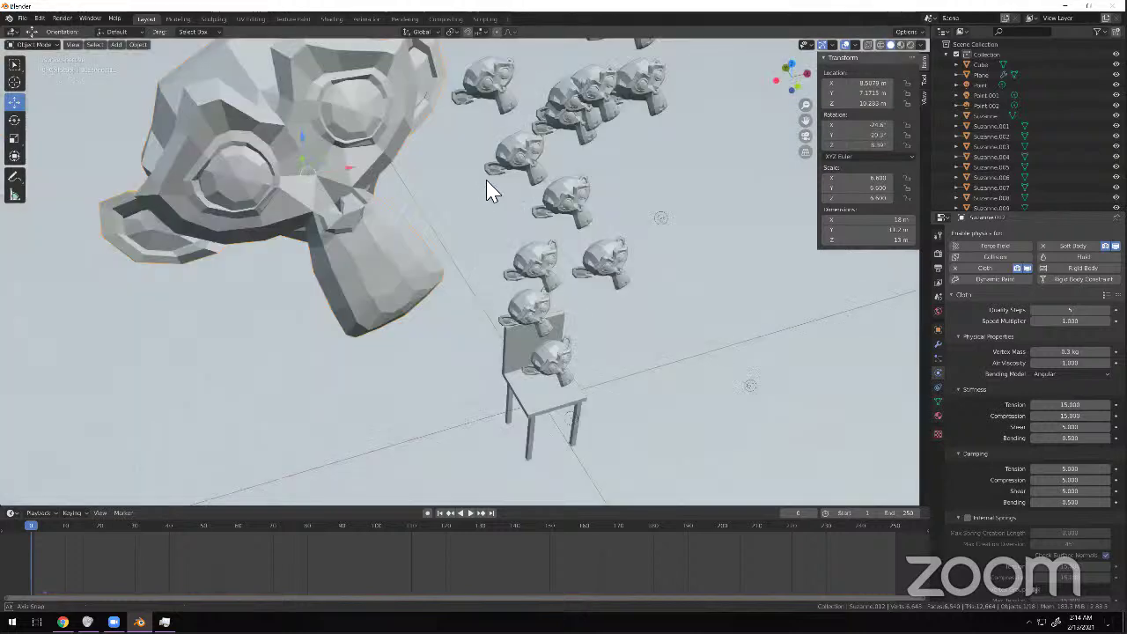
middle_drag(423, 211, 411, 182)
key(KP_Decimal)
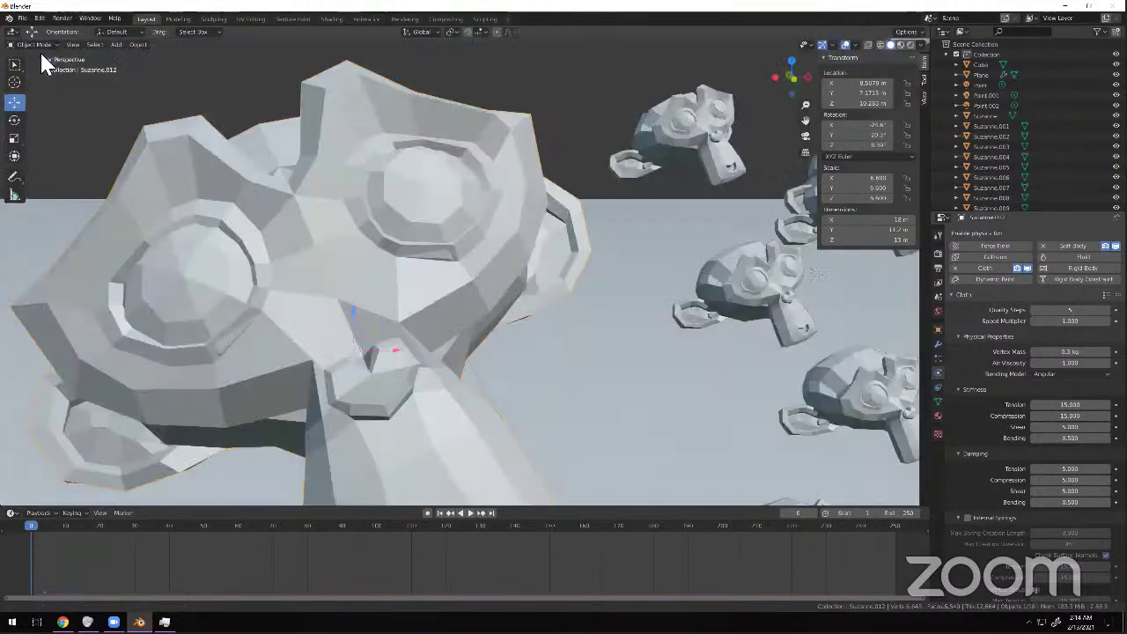
Switch the large monkey head from Object Mode to Vertex Paint mode.
click(35, 44)
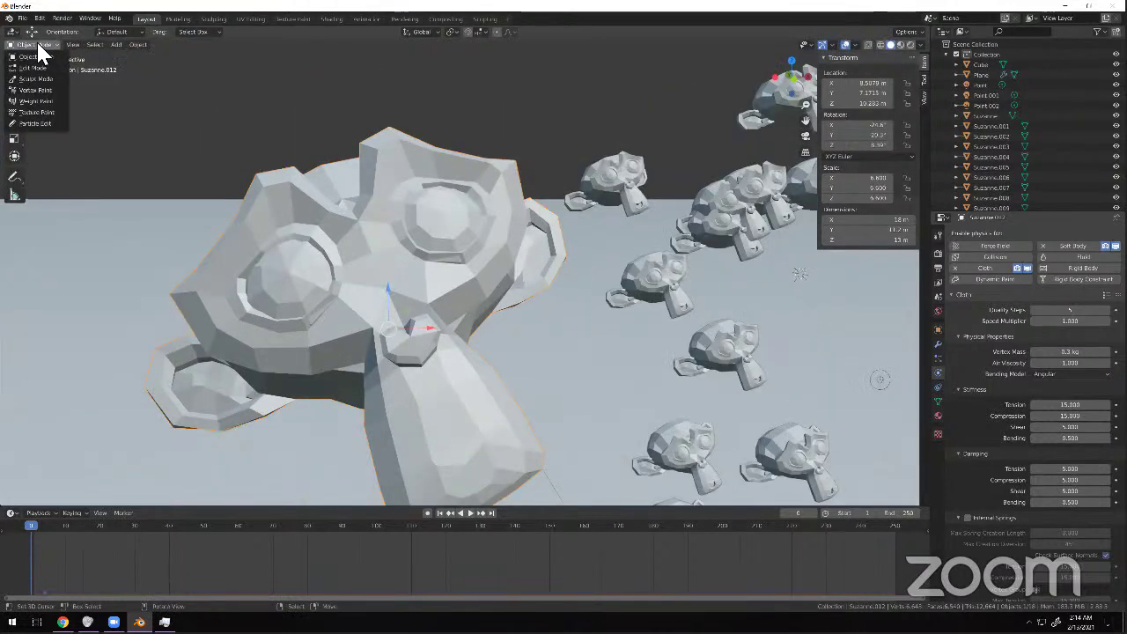
click(38, 91)
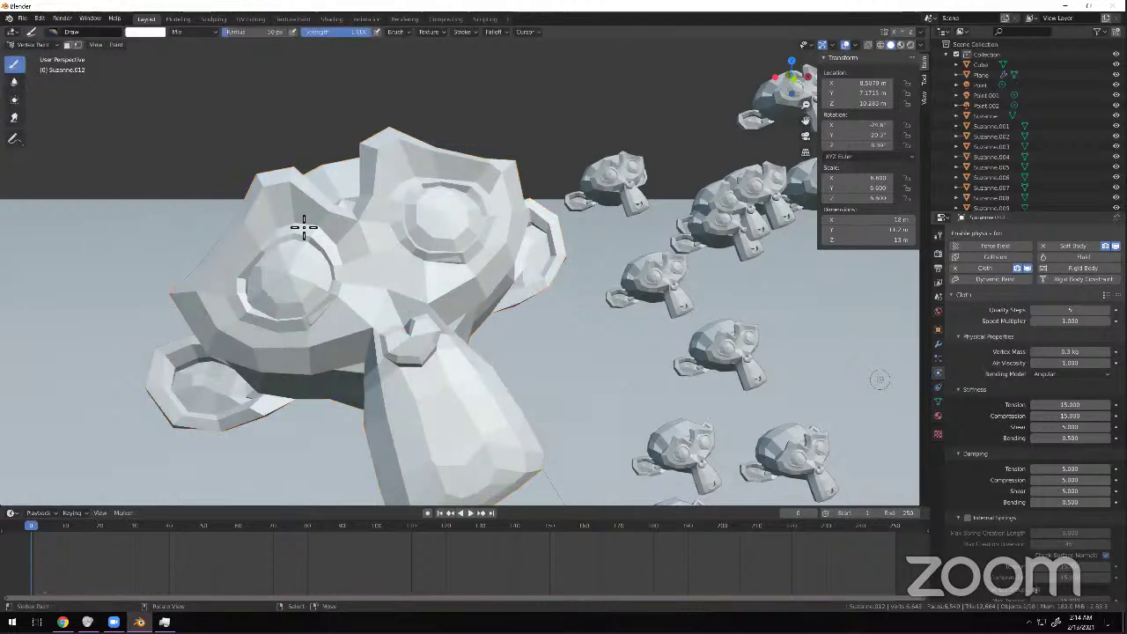
click(39, 45)
click(35, 49)
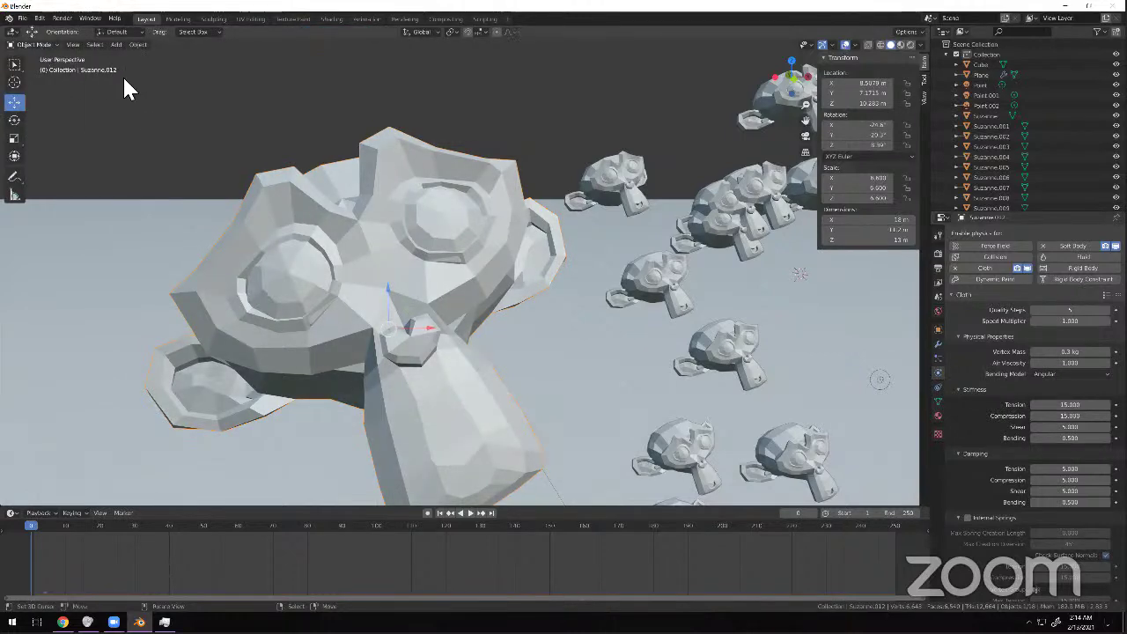
click(51, 45)
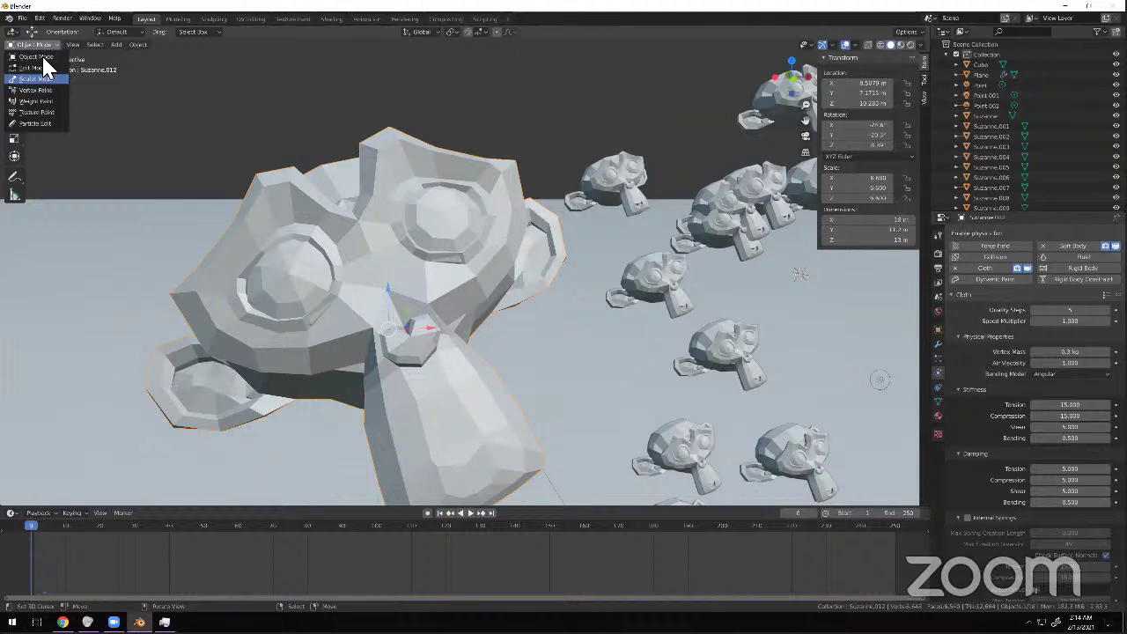
click(39, 90)
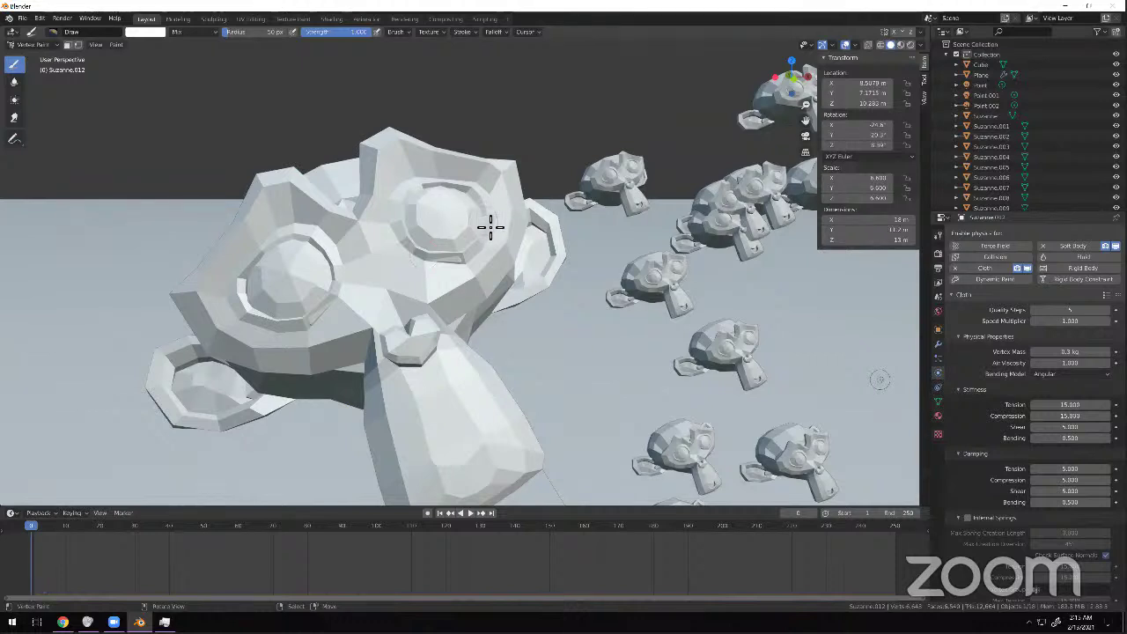
Try painting one eye of the large monkey head blue and undo the strokes.
click(148, 32)
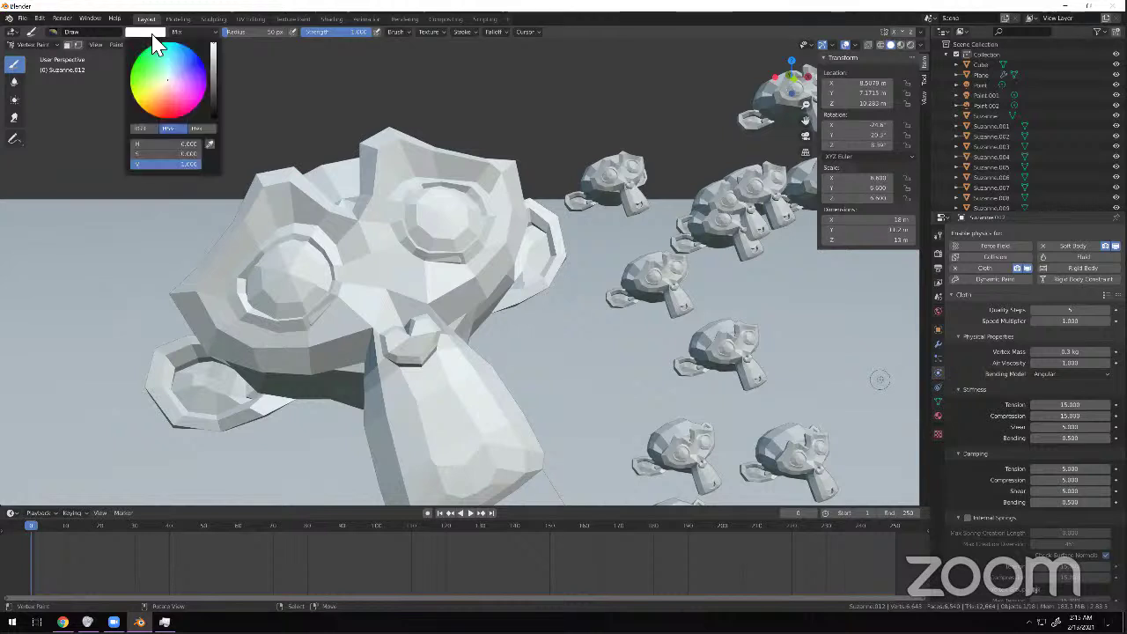
click(196, 76)
mouse_move(269, 255)
mouse_down()
mouse_move(317, 272)
mouse_move(297, 261)
mouse_move(320, 259)
mouse_move(273, 277)
mouse_move(325, 280)
mouse_move(308, 212)
mouse_move(309, 315)
mouse_move(233, 294)
mouse_move(236, 269)
mouse_move(255, 321)
mouse_move(334, 317)
mouse_move(273, 329)
mouse_move(236, 300)
mouse_up()
mouse_move(288, 236)
mouse_down()
mouse_move(333, 259)
mouse_move(341, 289)
mouse_up()
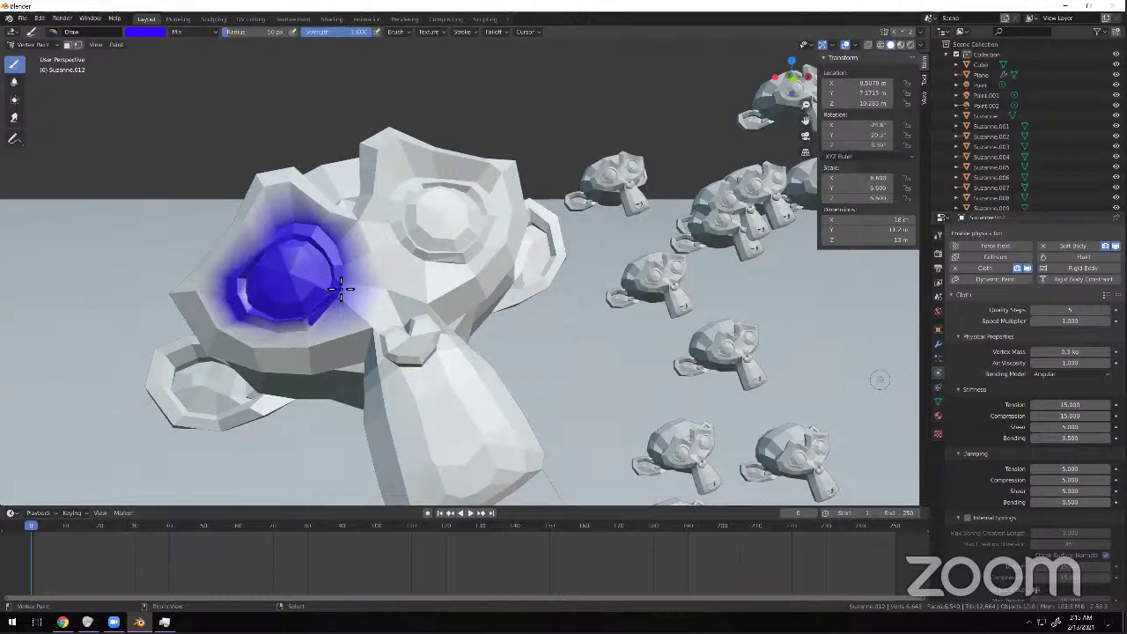
key(ctrl+z)
key(ctrl+z)
Set the brush colour to red and paint a mouth stroke across the large monkey head's muzzle.
mouse_move(410, 329)
middle_down()
mouse_move(408, 320)
mouse_move(456, 379)
mouse_move(447, 401)
middle_up()
scroll(355, 314, up, 3)
scroll(355, 315, down, 1)
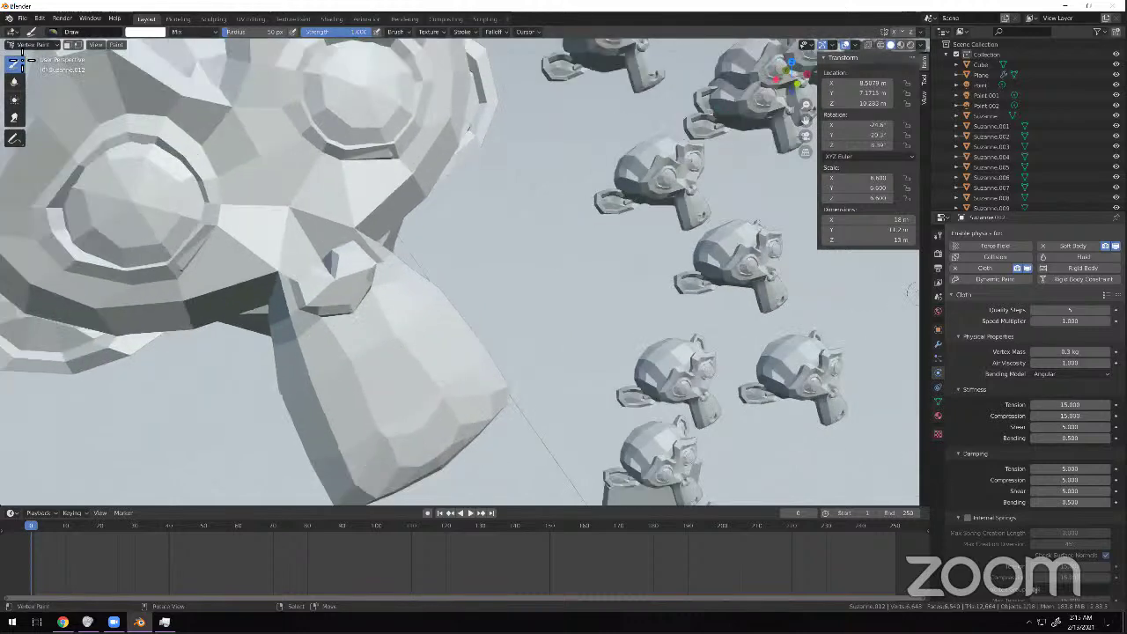
click(145, 32)
click(161, 116)
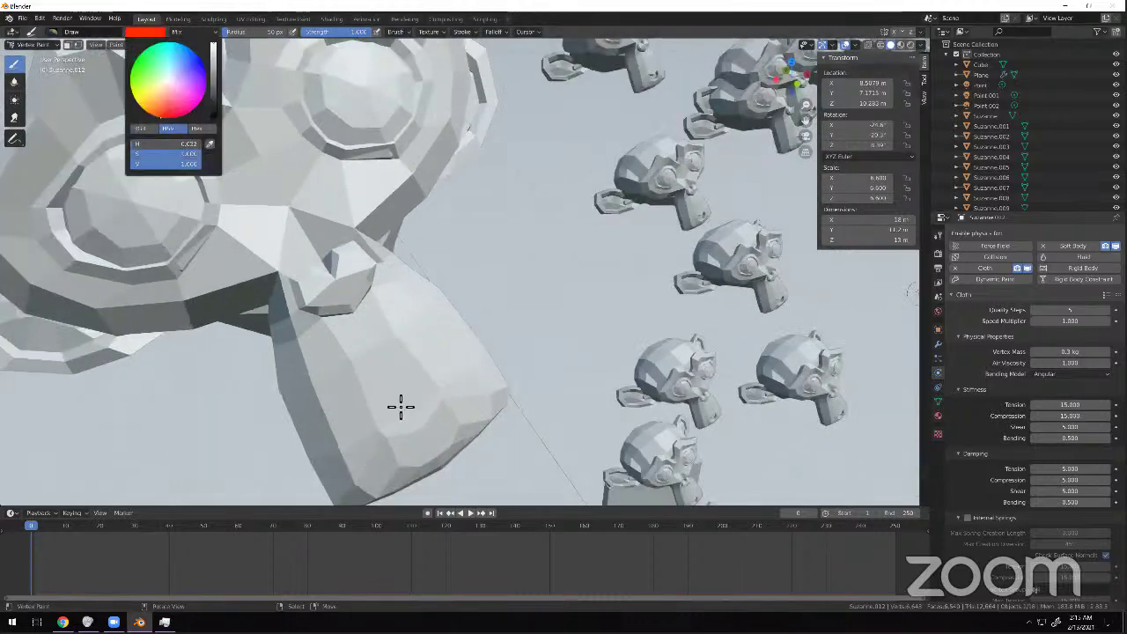
mouse_move(377, 449)
mouse_down()
mouse_move(435, 440)
mouse_move(460, 403)
mouse_move(448, 404)
mouse_move(455, 445)
mouse_move(399, 458)
mouse_move(453, 460)
mouse_move(428, 466)
mouse_move(455, 416)
mouse_up()
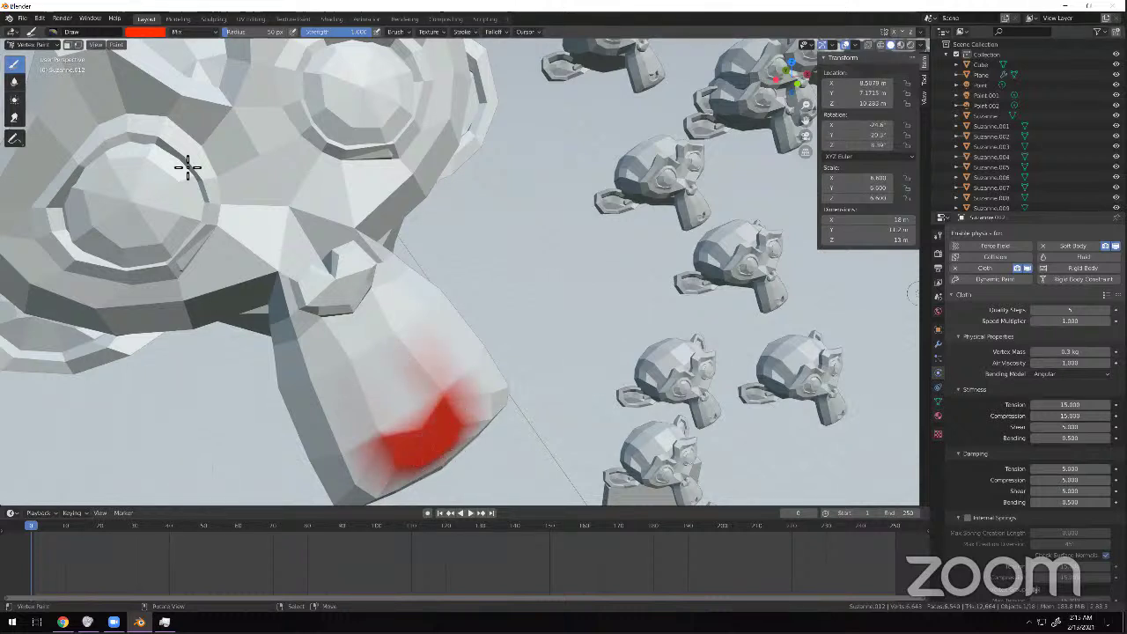
Set the brush colour to black and paint both eyeballs of the large monkey head.
scroll(161, 112, up, 1)
scroll(160, 110, down, 3)
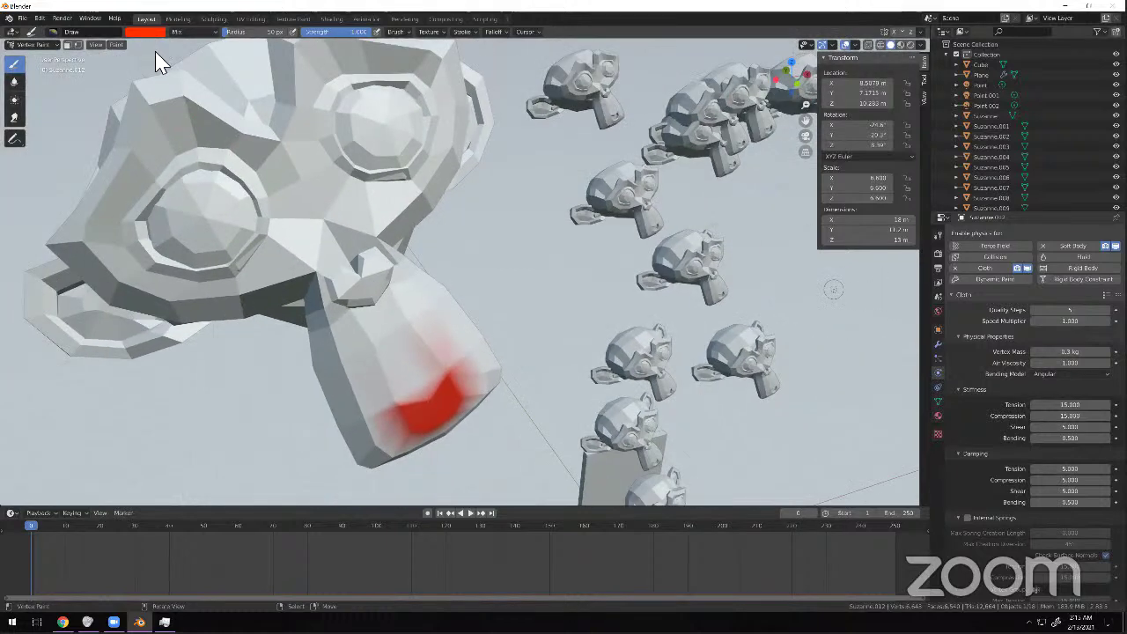
click(147, 33)
drag(216, 106, 216, 116)
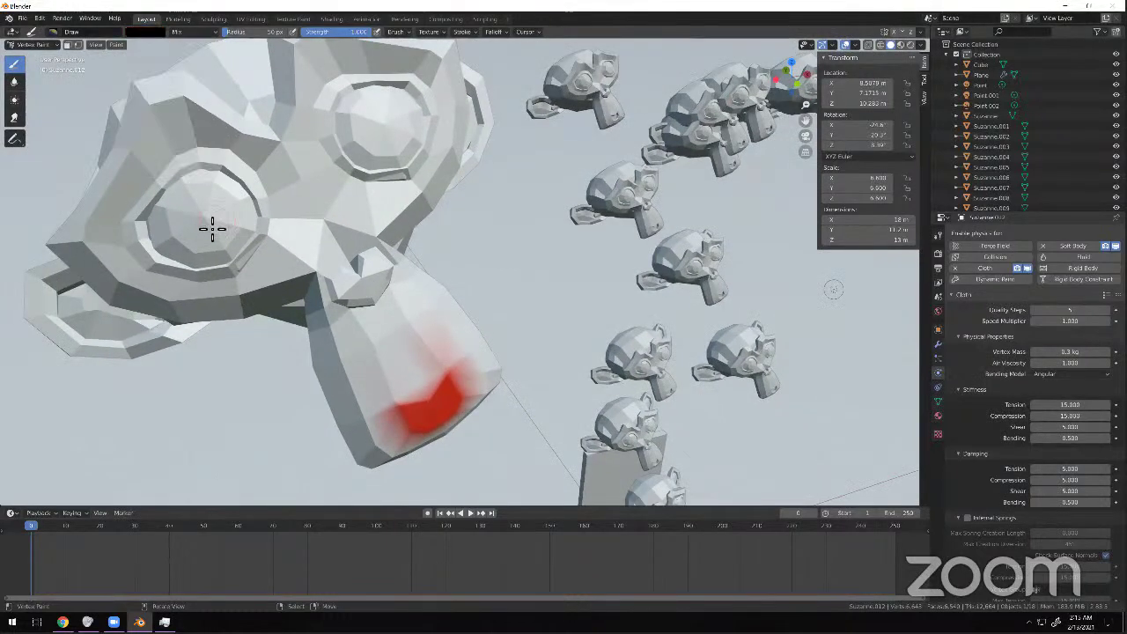
click(219, 222)
mouse_move(227, 193)
mouse_down()
mouse_move(252, 222)
mouse_move(222, 257)
mouse_move(193, 253)
mouse_move(174, 219)
mouse_move(222, 183)
mouse_move(247, 208)
mouse_move(241, 230)
mouse_up()
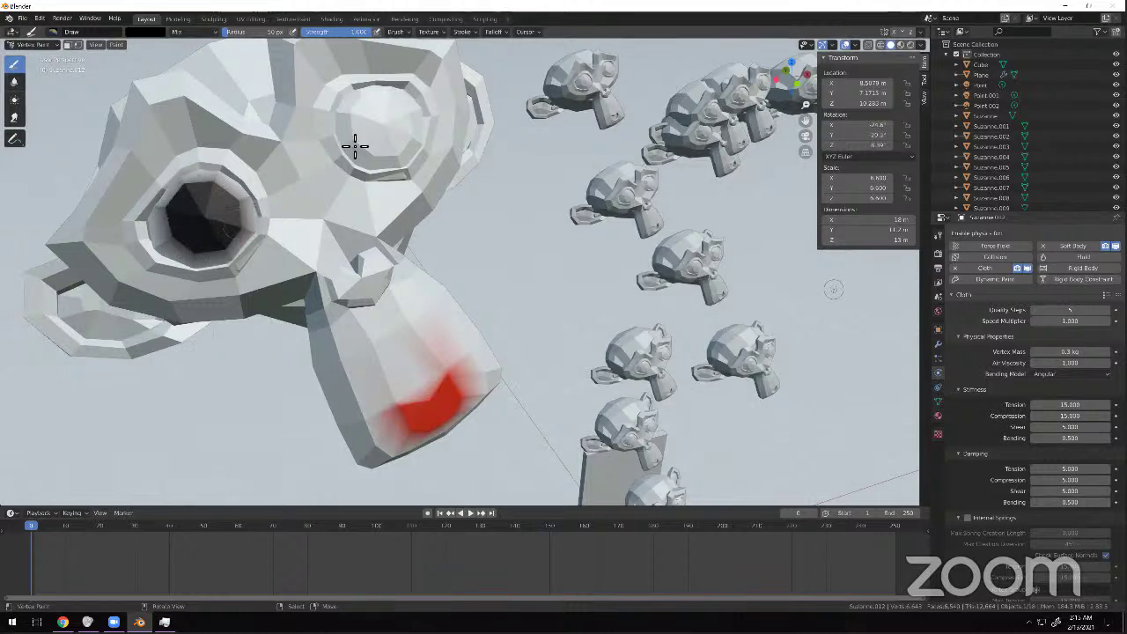
mouse_move(360, 117)
mouse_down()
mouse_move(397, 103)
mouse_move(418, 128)
mouse_move(411, 156)
mouse_move(384, 167)
mouse_move(365, 131)
mouse_move(384, 123)
mouse_move(378, 152)
mouse_up()
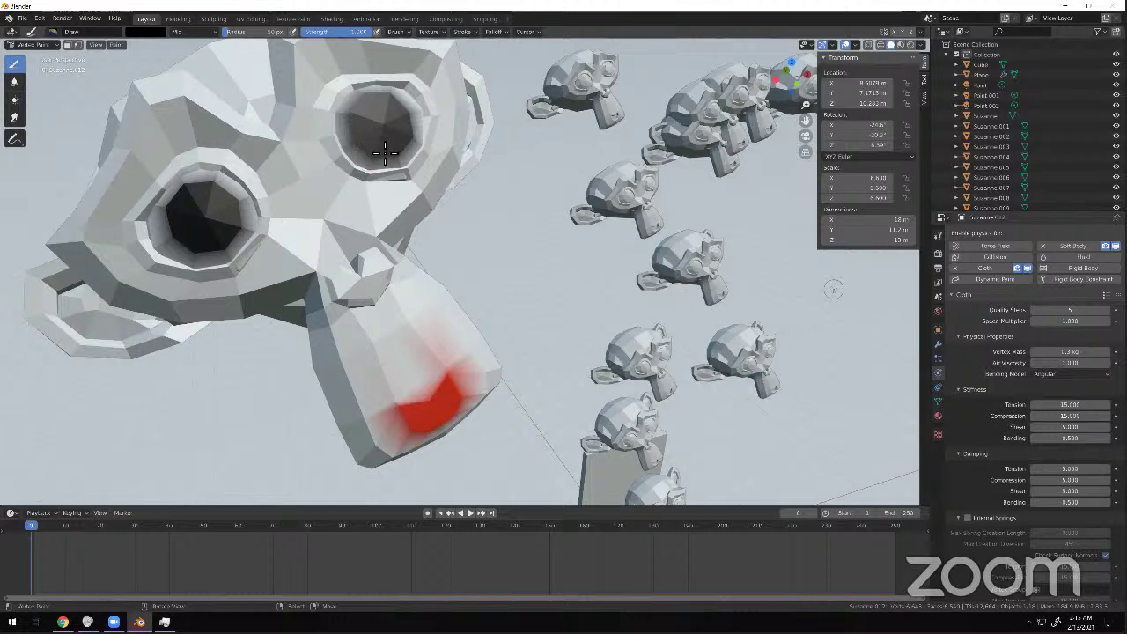
Enlarge the vertex paint brush radius to 500 px and paint the large monkey head's face black.
scroll(399, 131, down, 5)
middle_drag(372, 256, 78, 53)
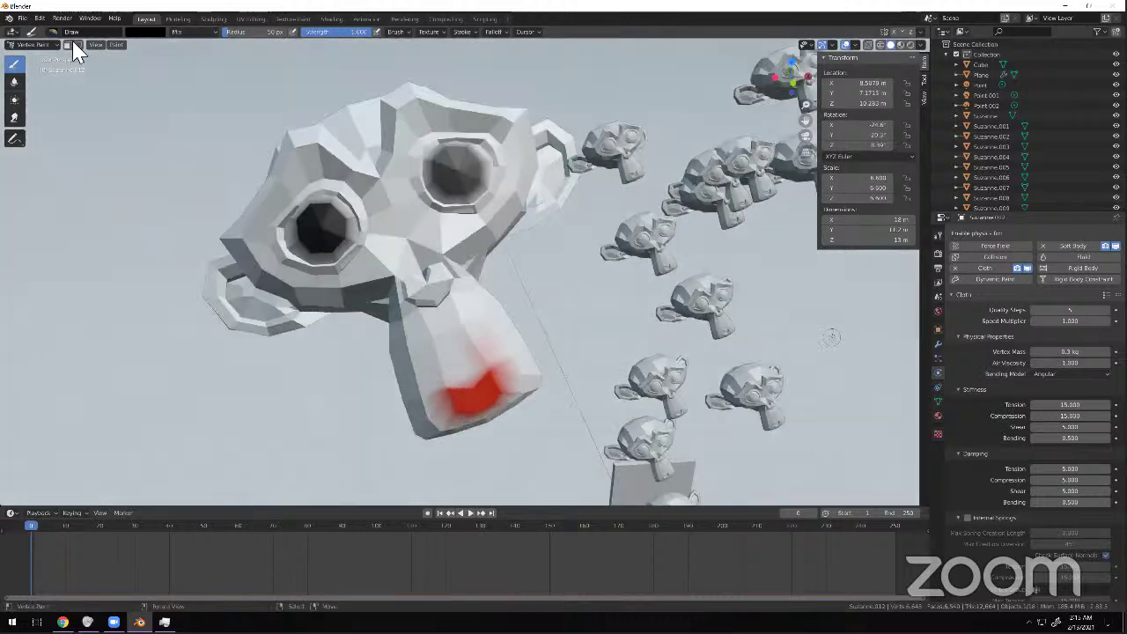
click(61, 36)
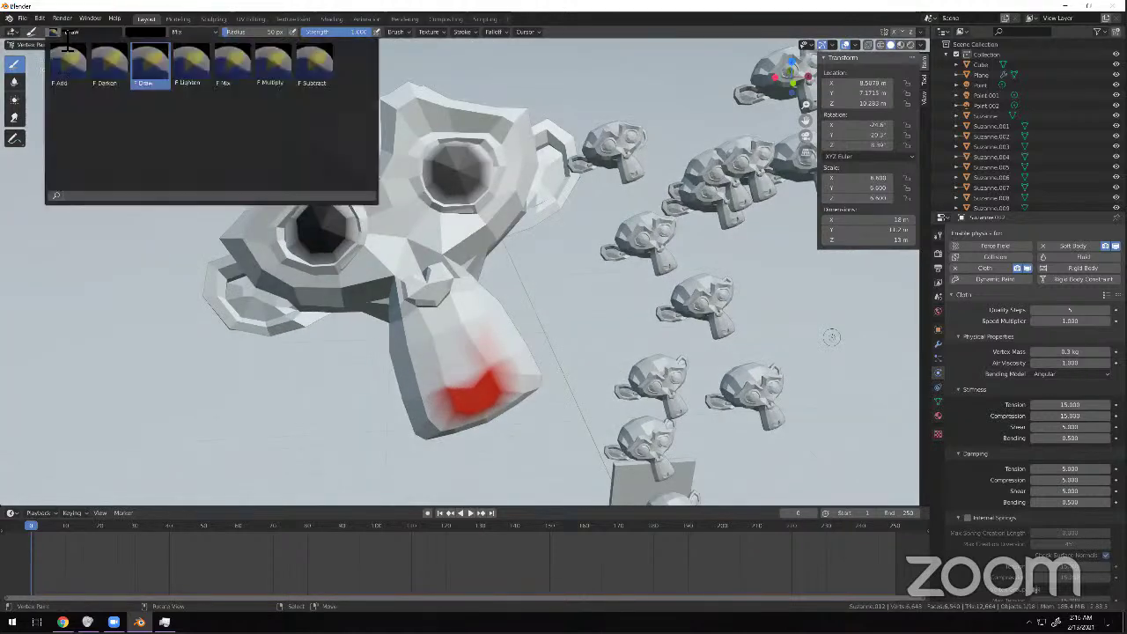
click(245, 33)
mouse_move(408, 229)
mouse_down()
mouse_move(379, 194)
mouse_move(414, 211)
mouse_move(458, 290)
mouse_move(401, 239)
mouse_up()
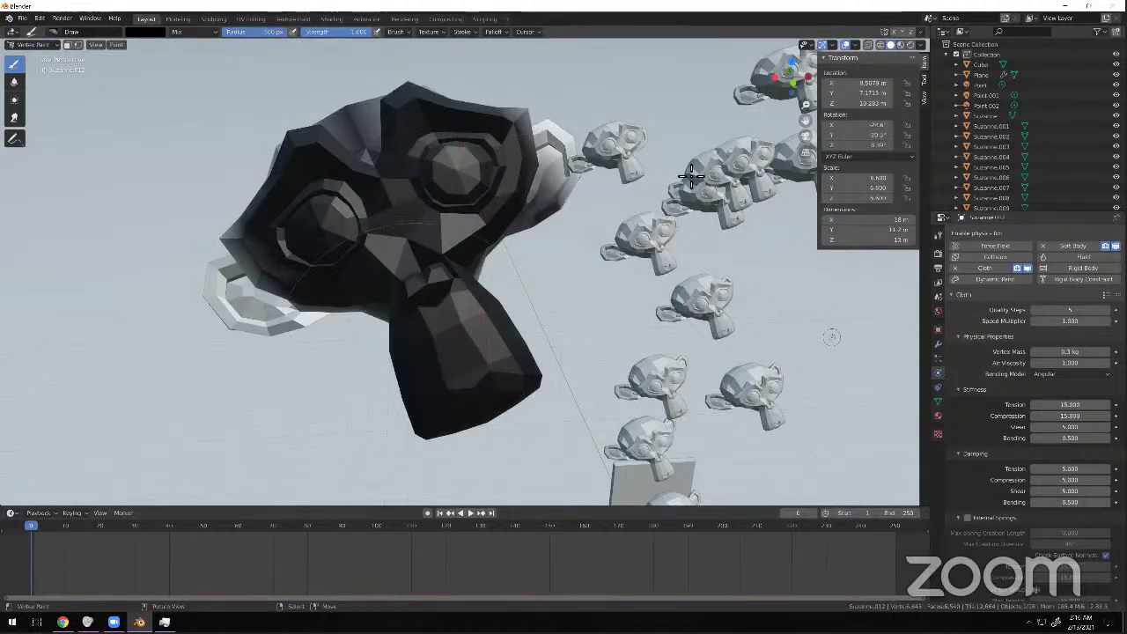
Set the brush colour to bright green and paint over the face and ears of the large monkey head.
click(146, 33)
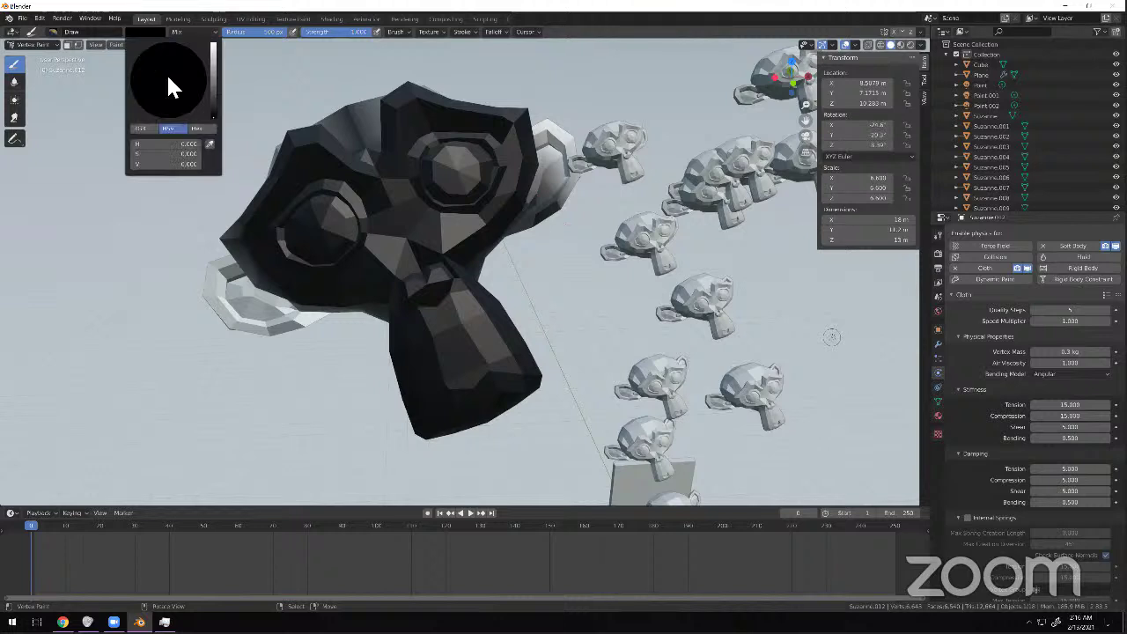
drag(213, 114, 213, 65)
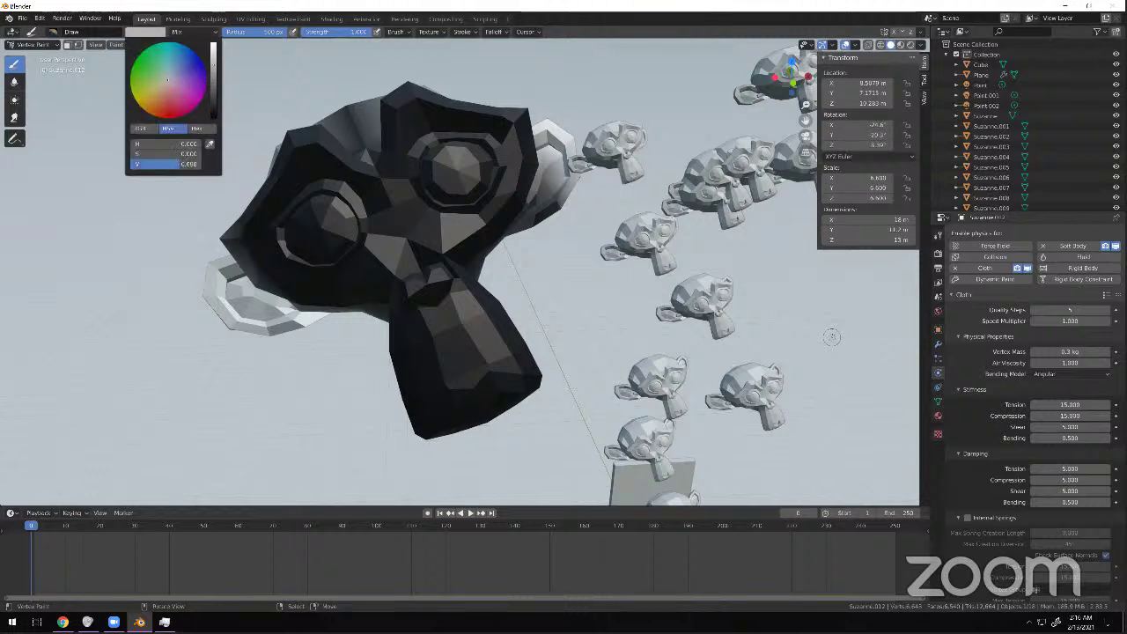
mouse_move(494, 211)
mouse_down()
mouse_move(405, 220)
mouse_move(370, 281)
mouse_move(467, 370)
mouse_move(614, 191)
mouse_up()
drag(268, 313, 388, 263)
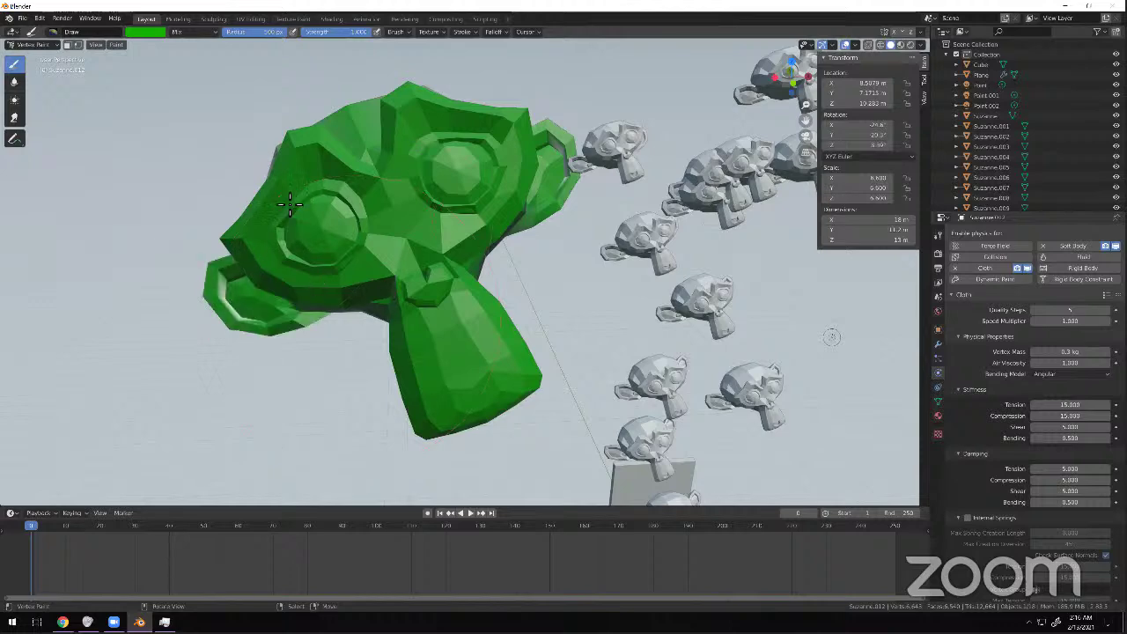
Paint the back of the large monkey head, the backs of its ears and its underside green.
scroll(330, 206, down, 3)
scroll(370, 216, up, 5)
middle_drag(370, 216, 328, 250)
scroll(355, 233, up, 4)
scroll(355, 232, down, 4)
mouse_move(549, 252)
mouse_down()
mouse_move(485, 396)
mouse_move(507, 309)
mouse_up()
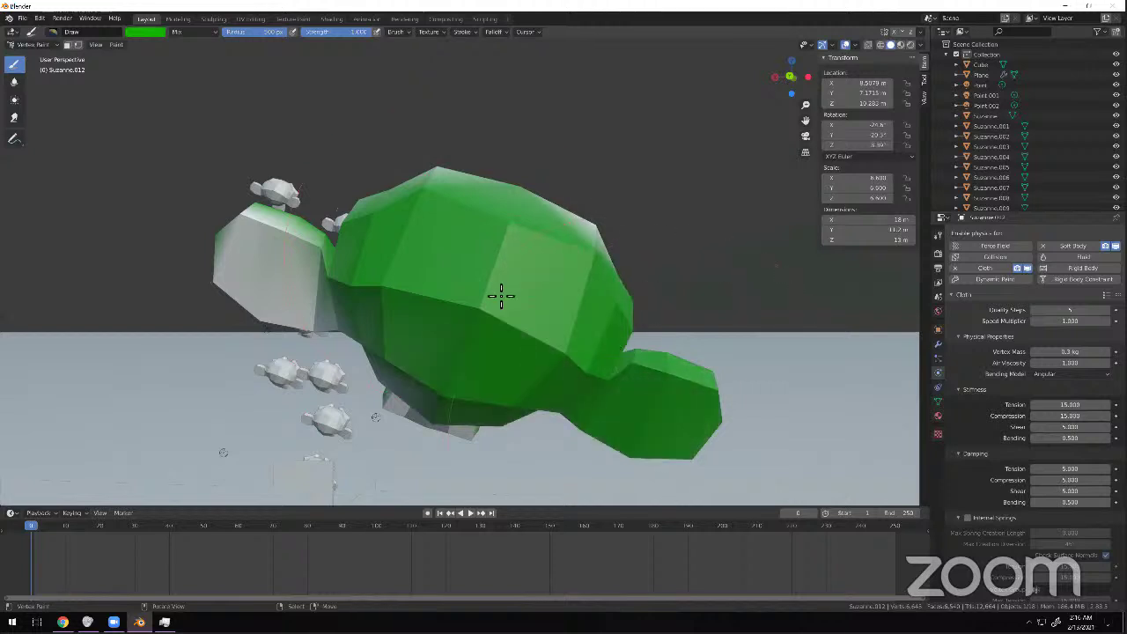
drag(284, 326, 215, 266)
mouse_move(439, 406)
middle_down()
mouse_move(445, 380)
mouse_move(433, 393)
mouse_move(440, 398)
middle_up()
scroll(441, 387, down, 2)
click(443, 380)
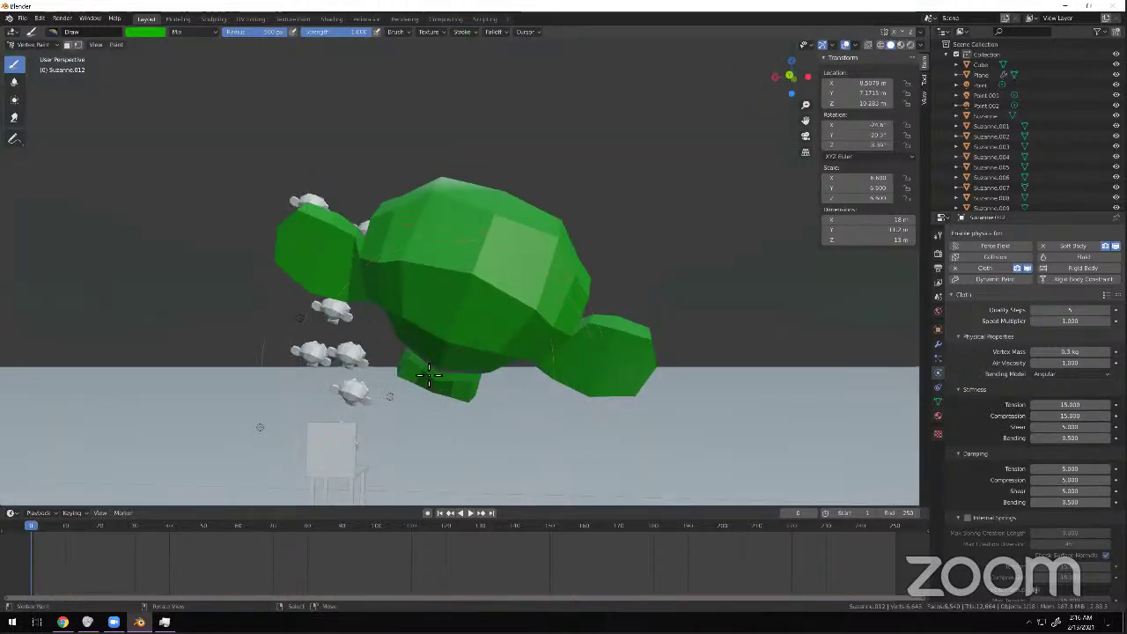
Switch the large monkey head to Texture Paint mode and return it to Object Mode.
middle_drag(540, 256, 370, 179)
scroll(131, 49, up, 5)
click(13, 34)
click(31, 44)
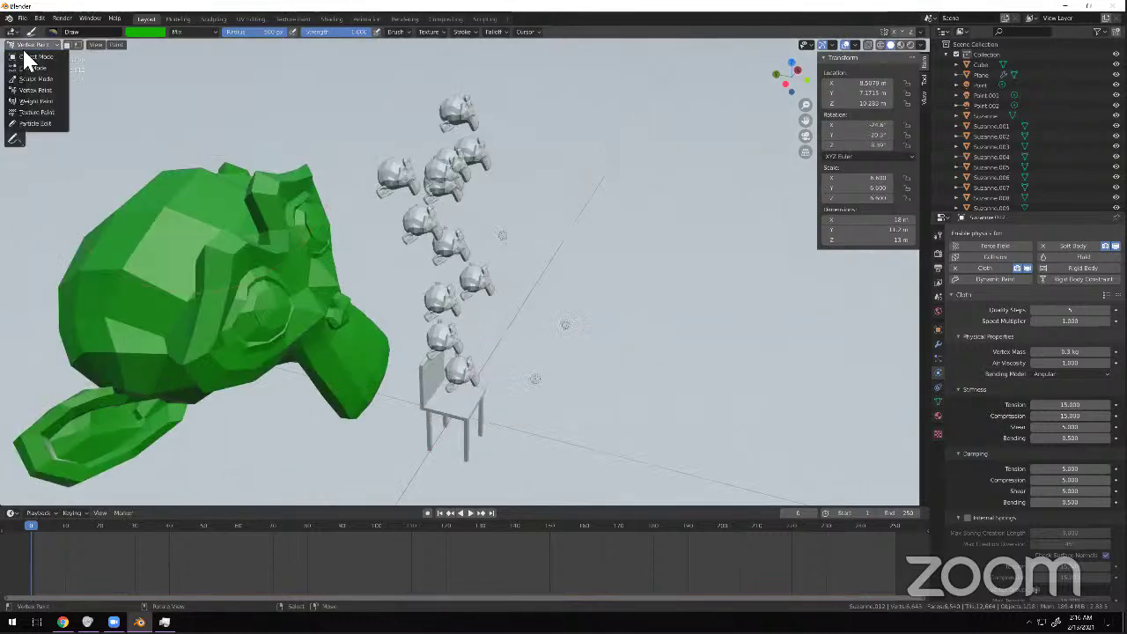
click(37, 113)
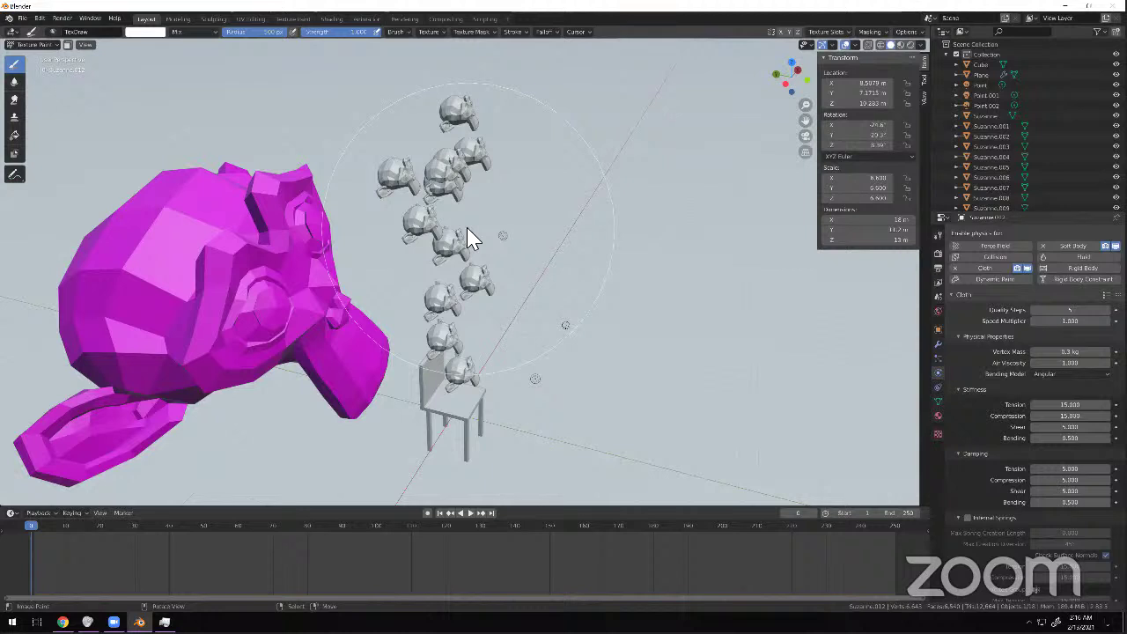
click(33, 44)
click(27, 57)
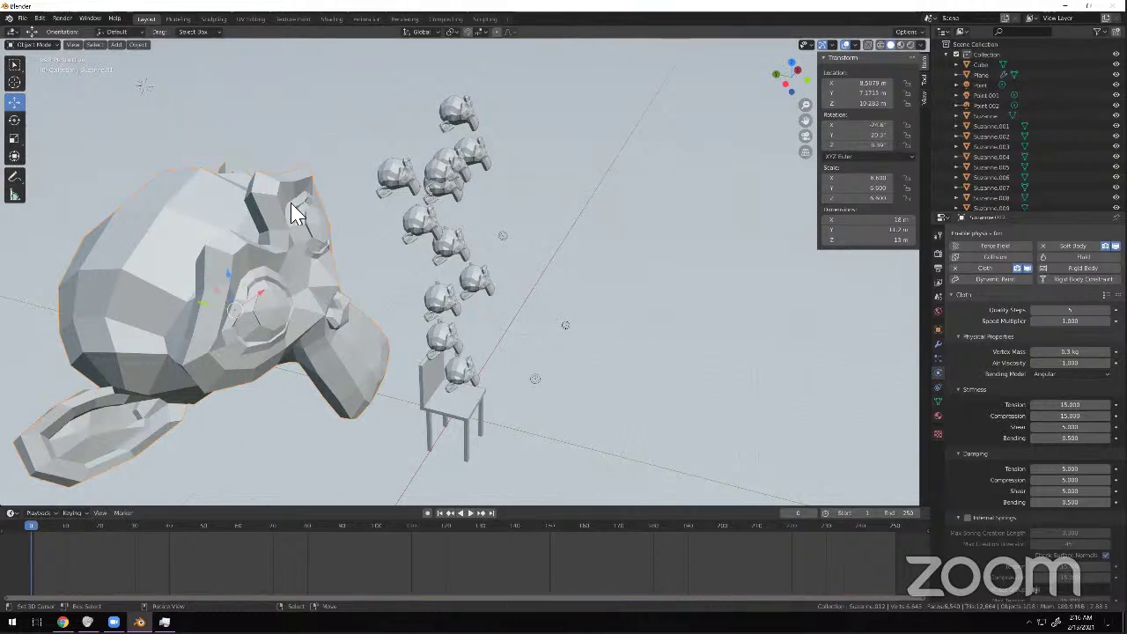
scroll(291, 214, up, 3)
middle_drag(284, 226, 147, 473)
scroll(455, 258, up, 10)
click(201, 369)
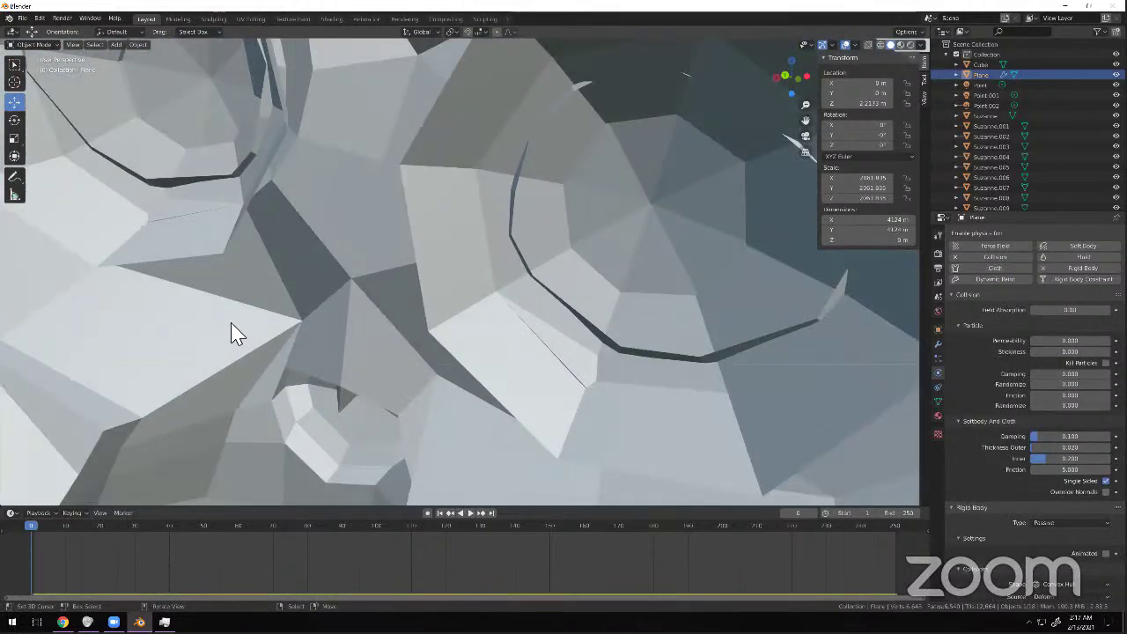
scroll(231, 322, down, 2)
middle_drag(231, 314, 342, 235)
scroll(224, 253, up, 5)
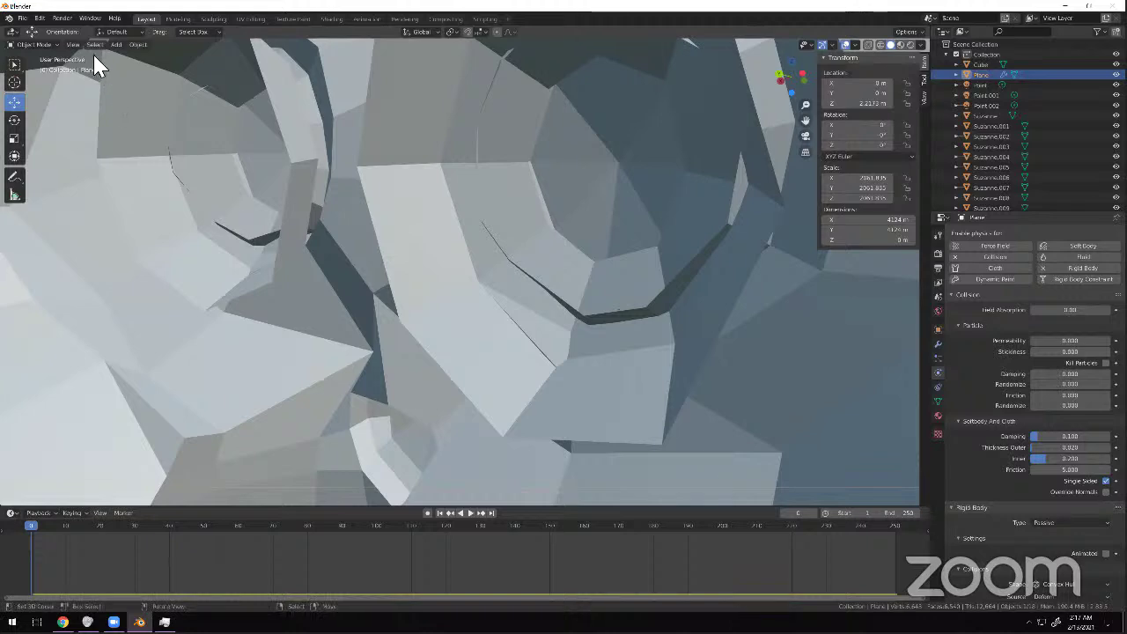
click(42, 68)
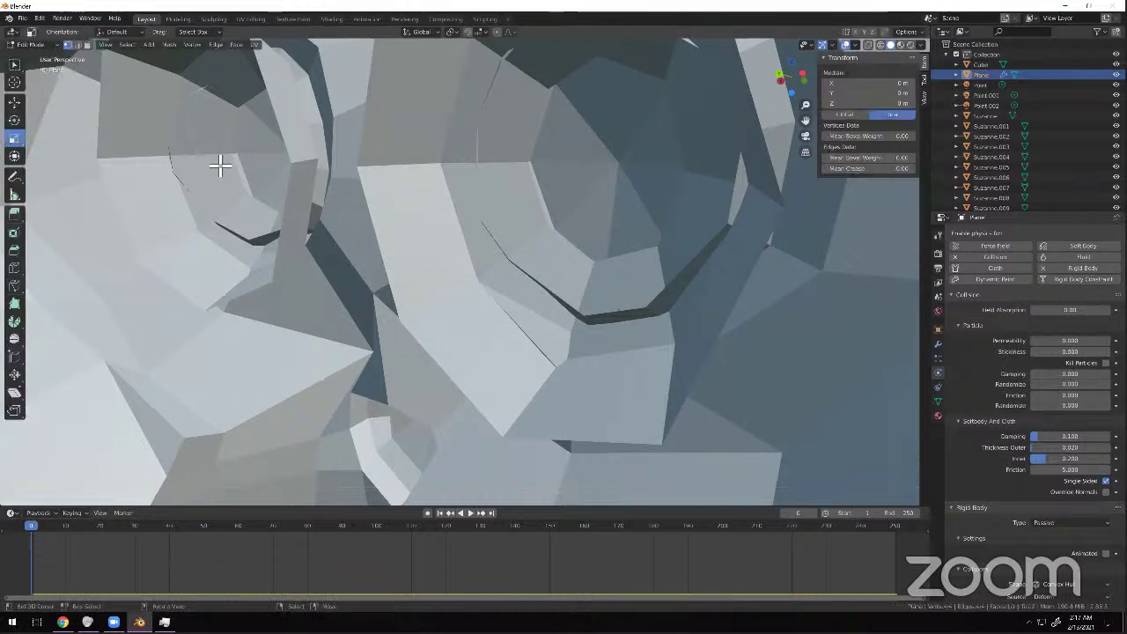
scroll(297, 189, down, 5)
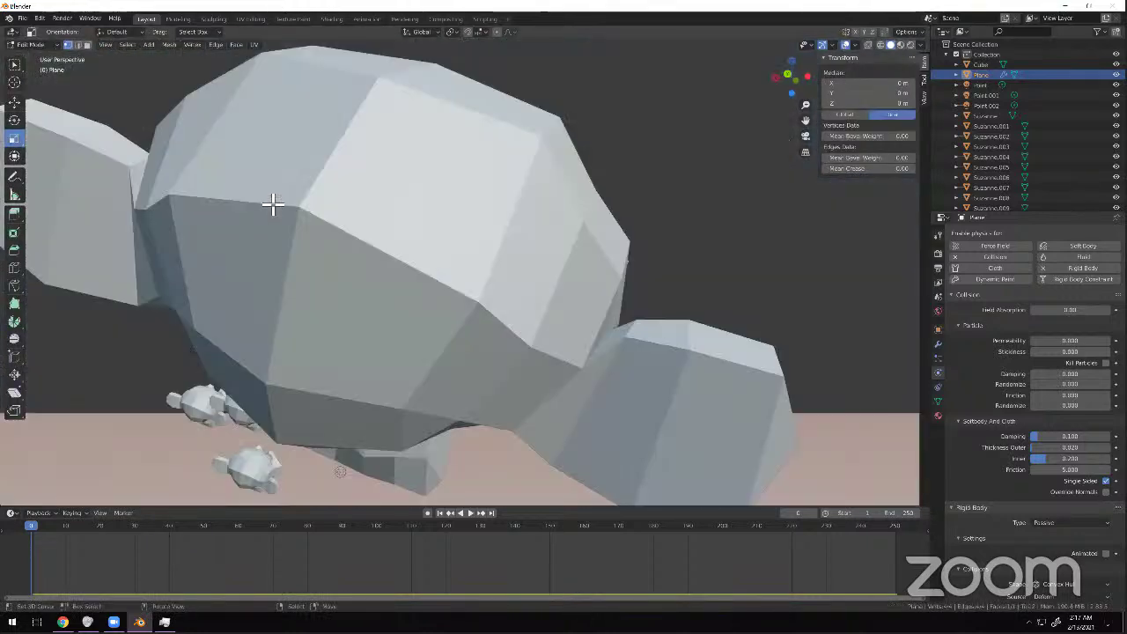
middle_drag(272, 204, 211, 82)
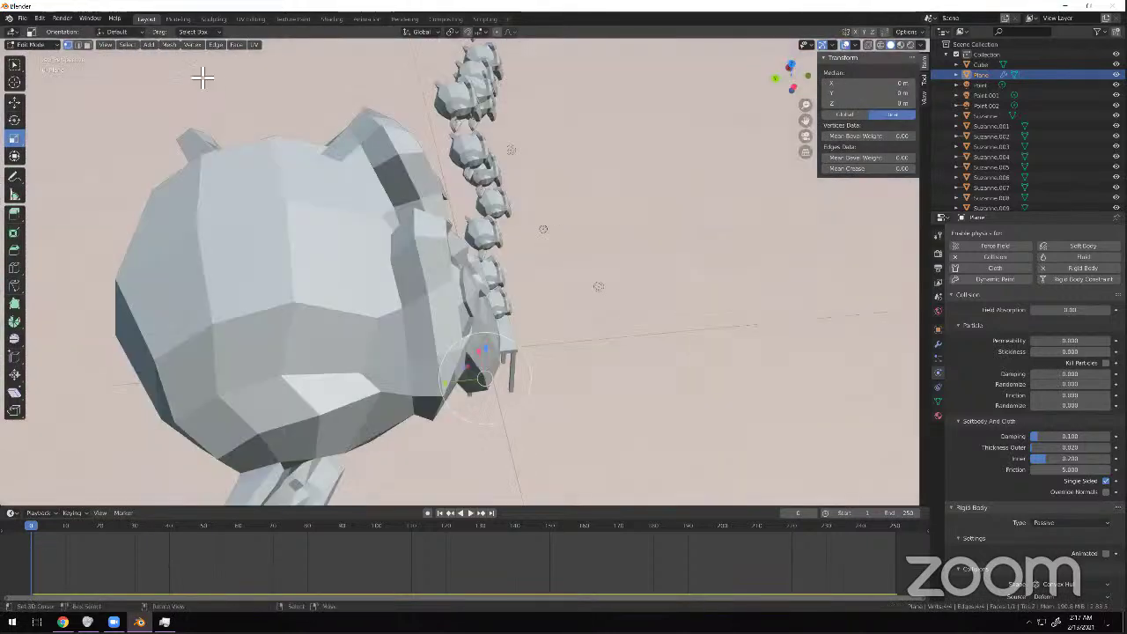
click(43, 47)
click(44, 56)
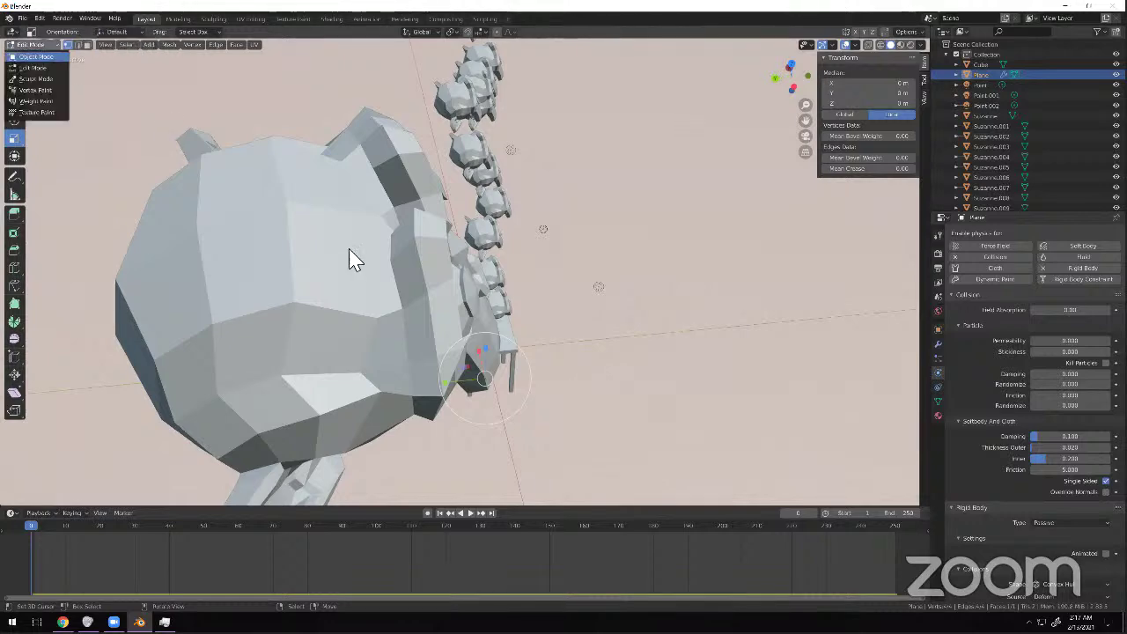
Select the large monkey head and enter Edit Mode with its eyes in close view.
click(344, 247)
click(41, 68)
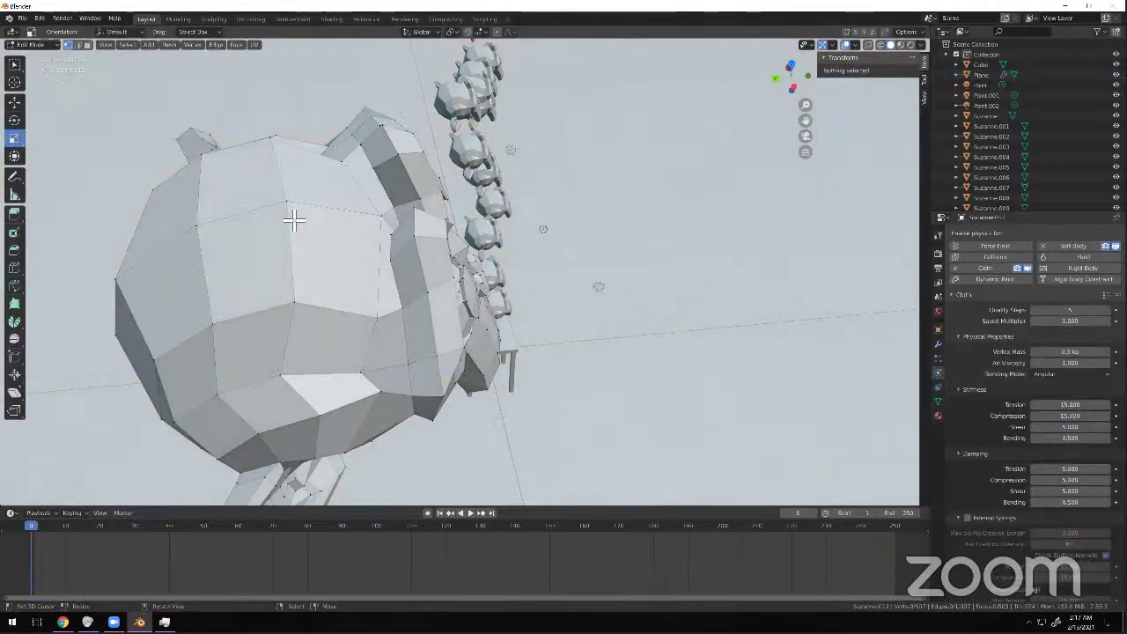
scroll(464, 268, up, 6)
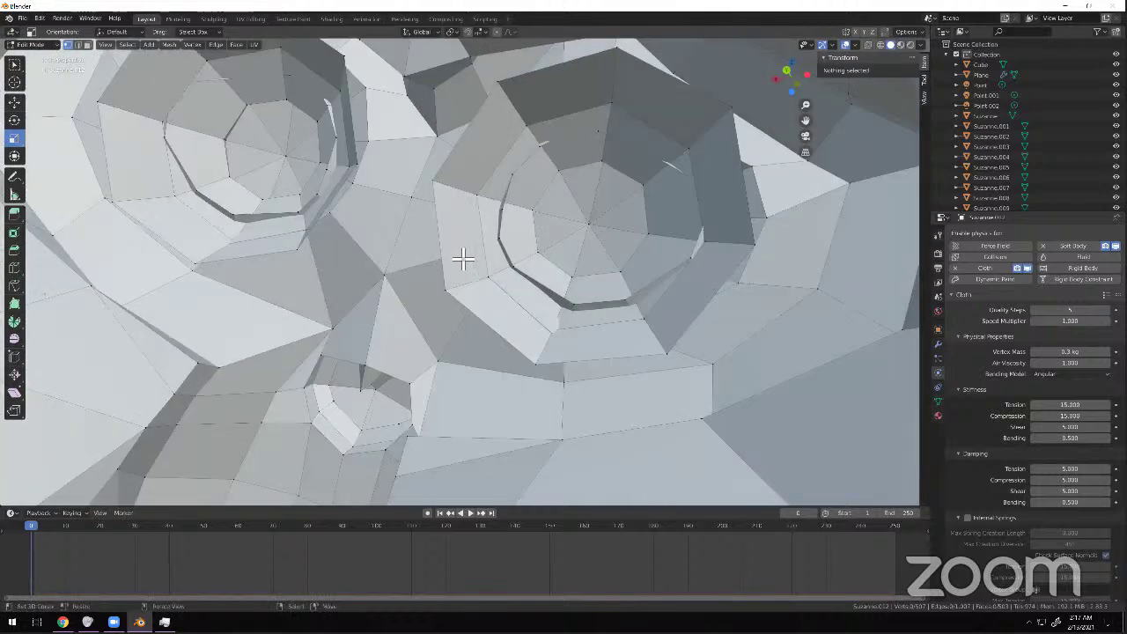
scroll(459, 236, down, 3)
scroll(459, 236, up, 4)
Select the edge loops around one eye of the large monkey head and bridge them.
alt+click(443, 205)
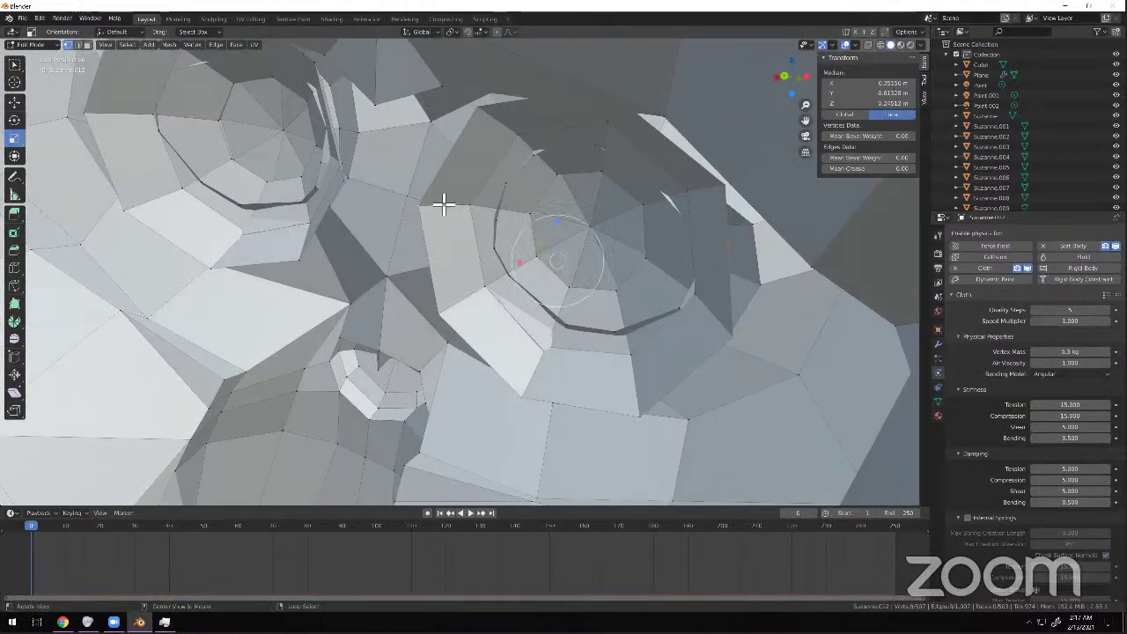
scroll(471, 269, down, 5)
scroll(340, 235, up, 2)
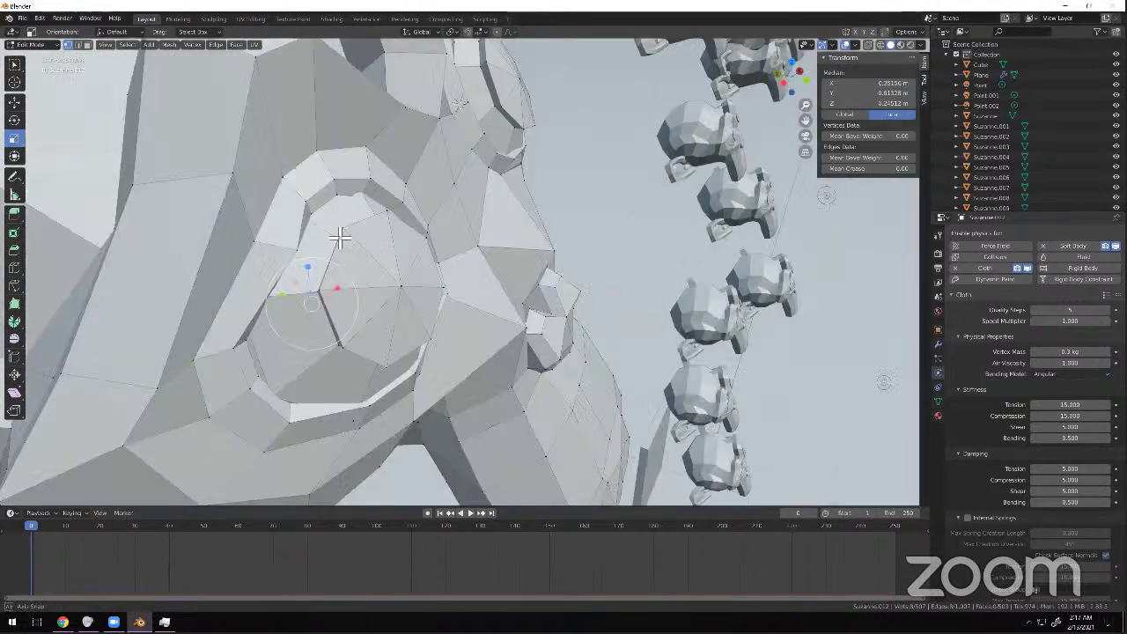
scroll(353, 296, up, 6)
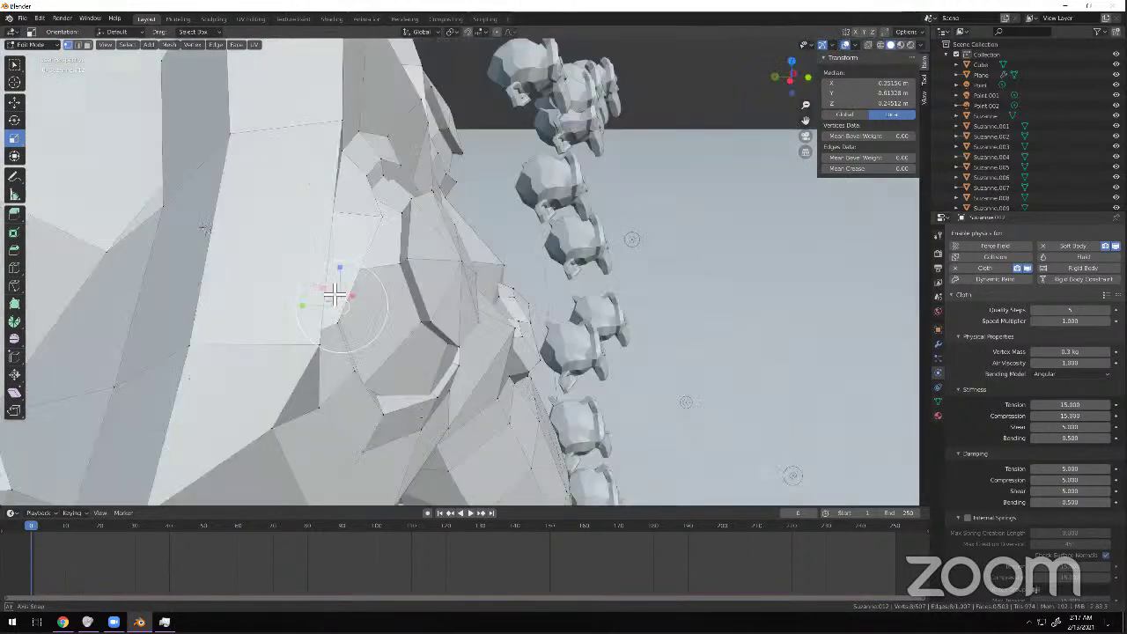
scroll(414, 265, up, 5)
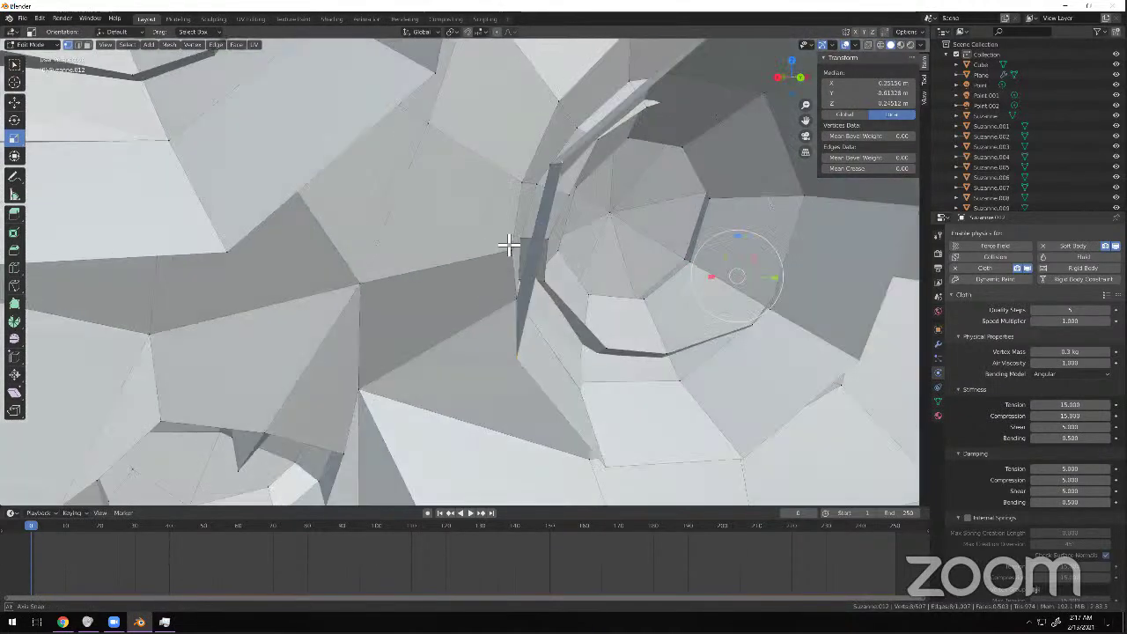
middle_drag(509, 244, 560, 204)
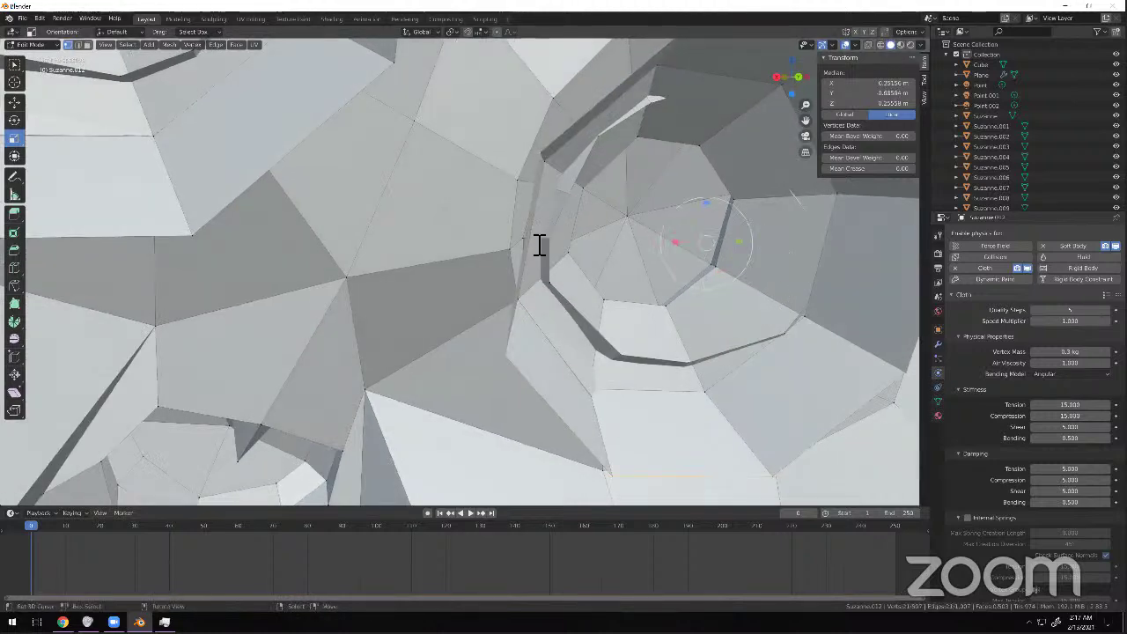
key(F3)
key(Return)
Bridge the edge loops between the other eyeball and its socket, and clear the selection.
middle_drag(427, 261, 355, 123)
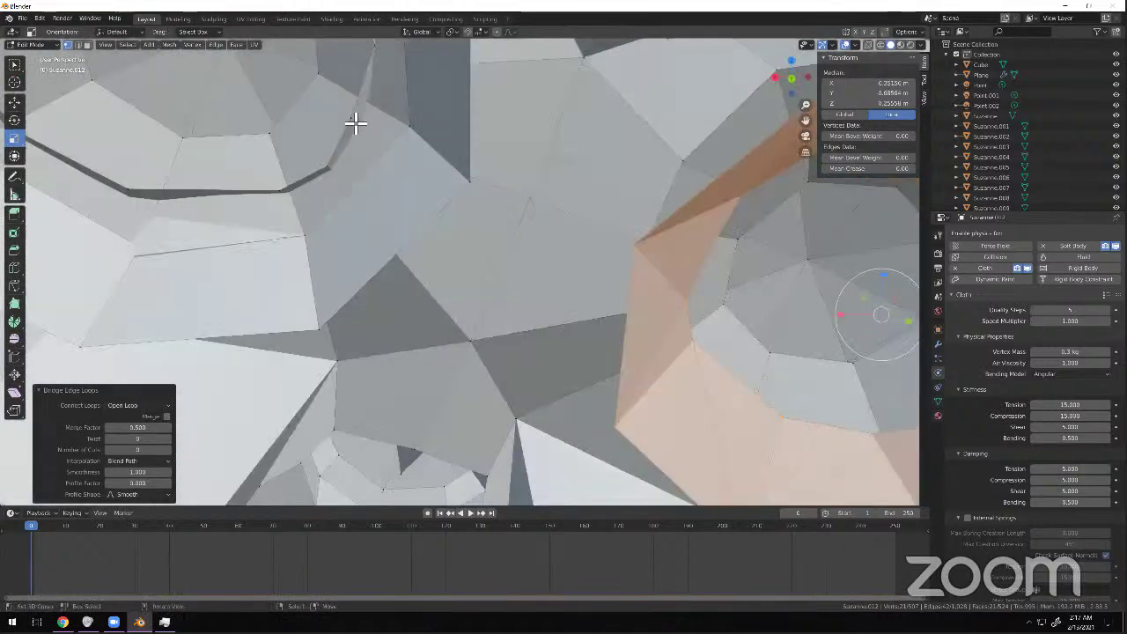
key(alt+a)
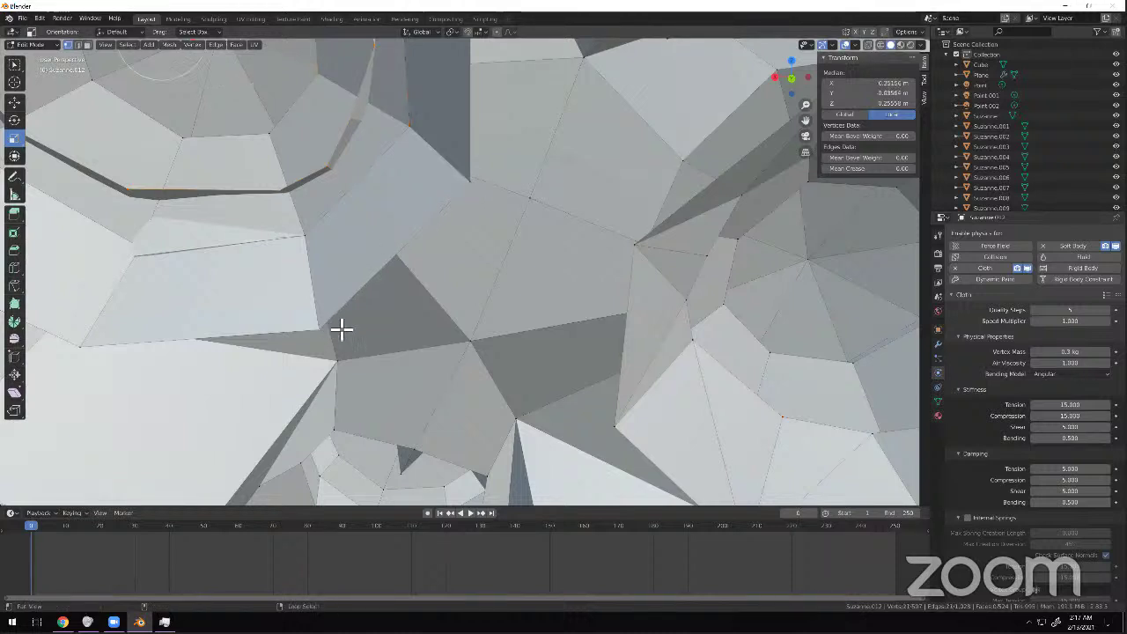
key(F3)
click(470, 279)
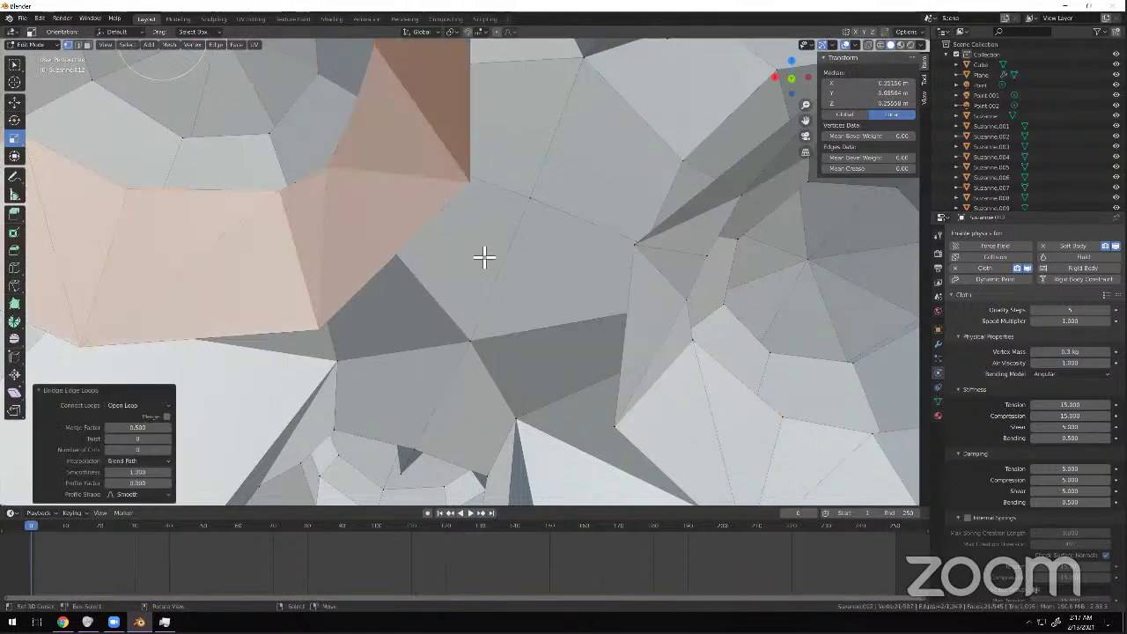
key(alt+a)
Return the large monkey head to Object Mode and play the falling-heads simulation with the whole scene in view.
scroll(546, 260, down, 3)
middle_drag(537, 240, 176, 440)
scroll(123, 345, down, 3)
click(35, 45)
click(36, 55)
scroll(526, 247, down, 4)
key(space)
scroll(532, 310, down, 4)
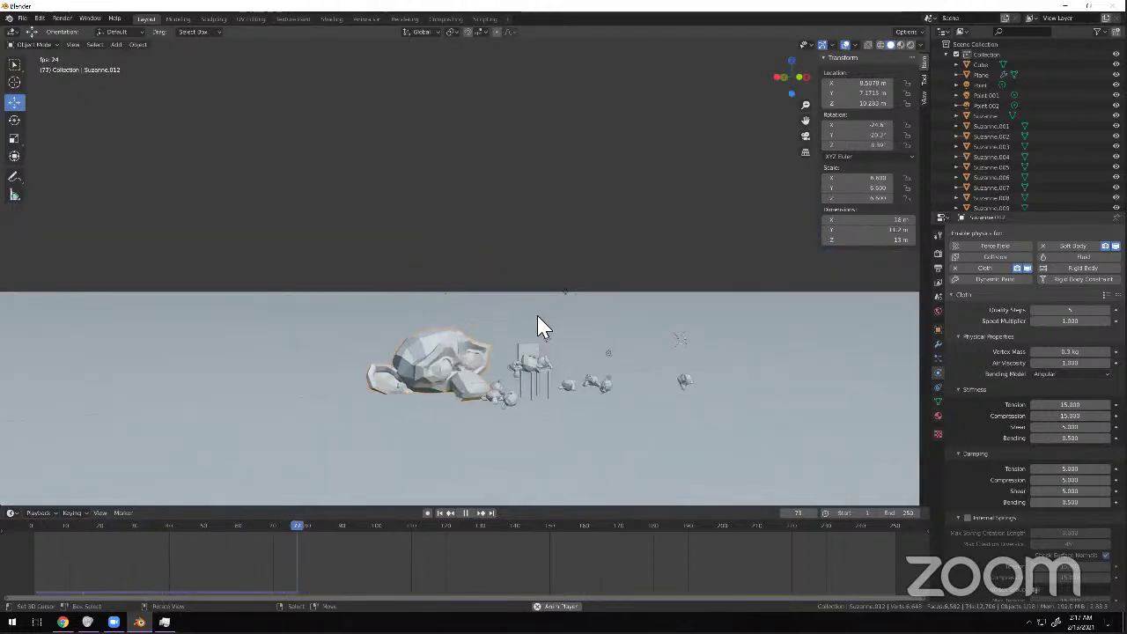
scroll(539, 322, up, 3)
shift+middle_drag(564, 326, 554, 251)
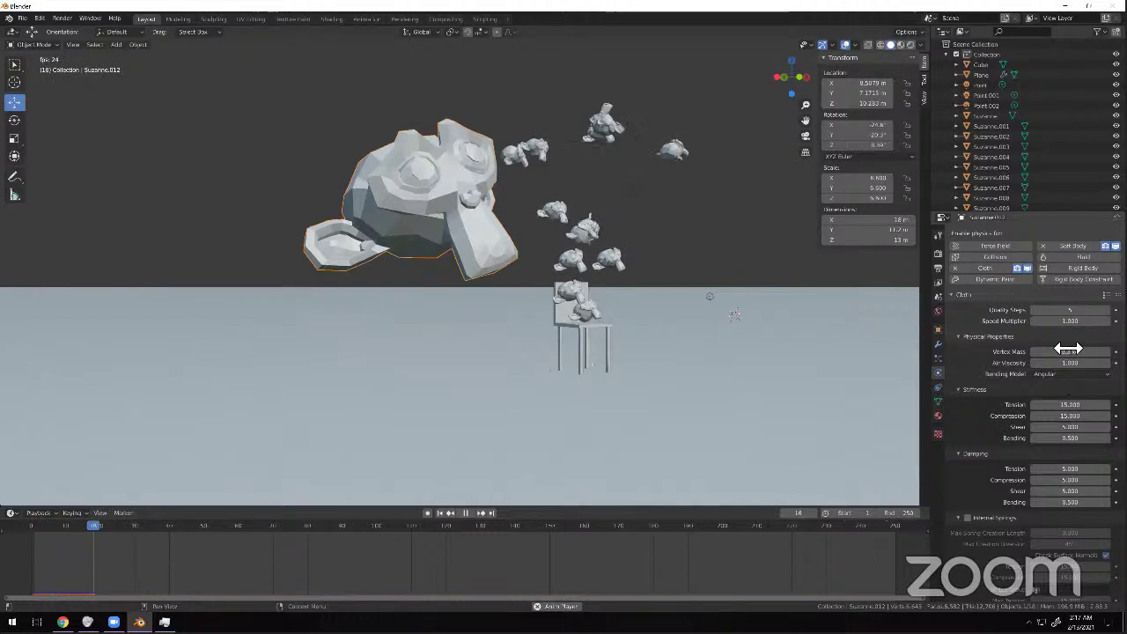
Raise the large head's cloth stiffness to tension 66.1 and compression 129.7, replaying the simulation from the start after each change.
drag(1079, 414, 1112, 414)
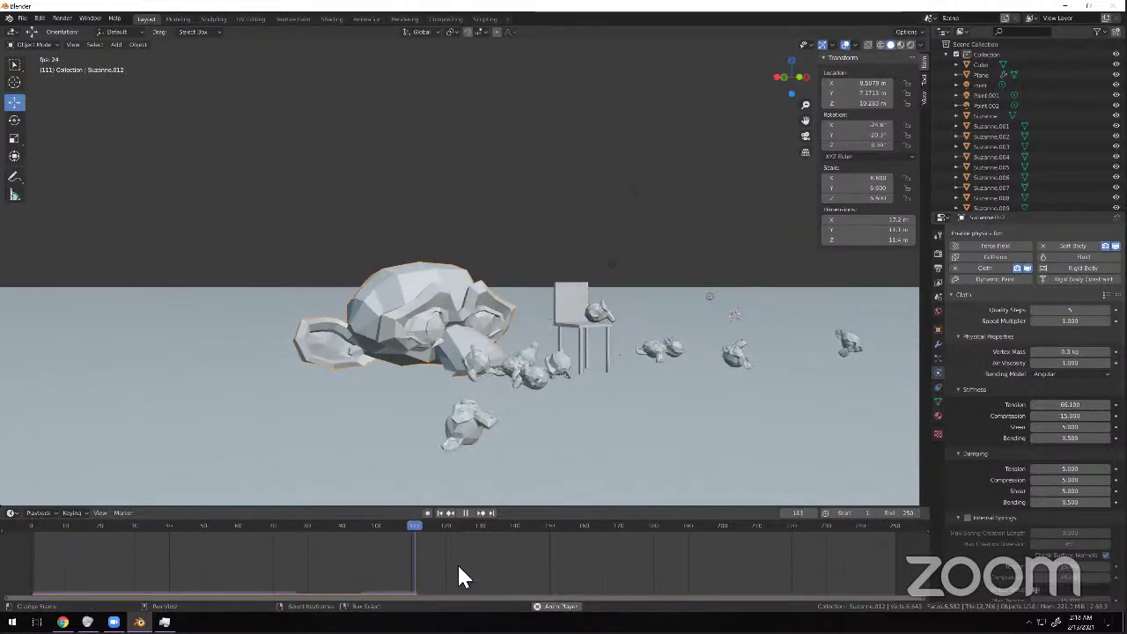
click(440, 513)
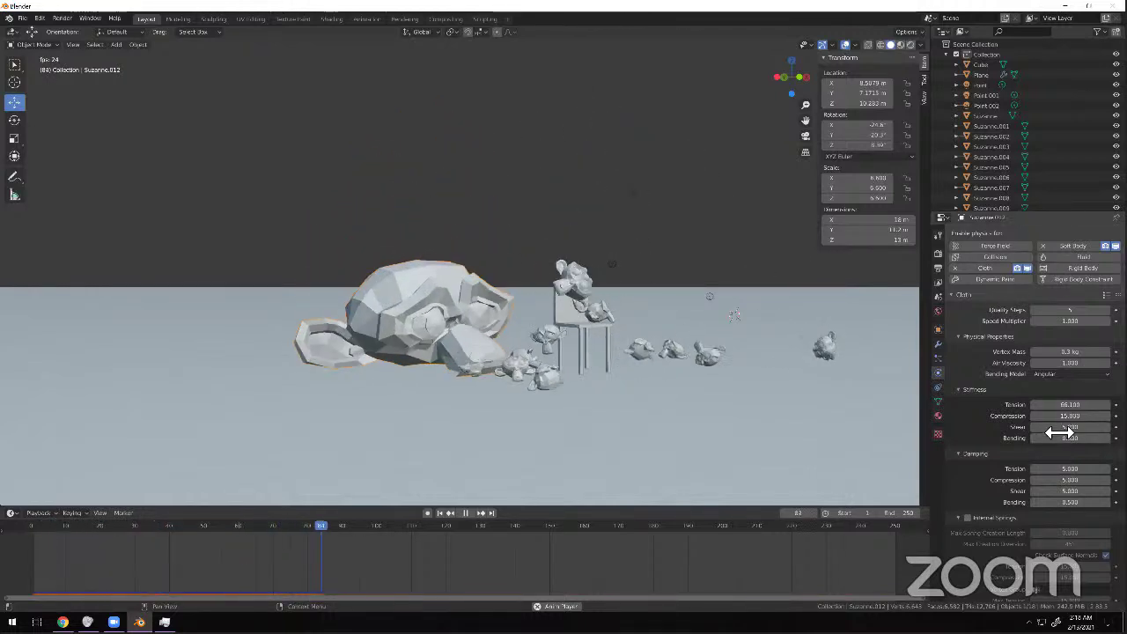
drag(1070, 416, 1111, 416)
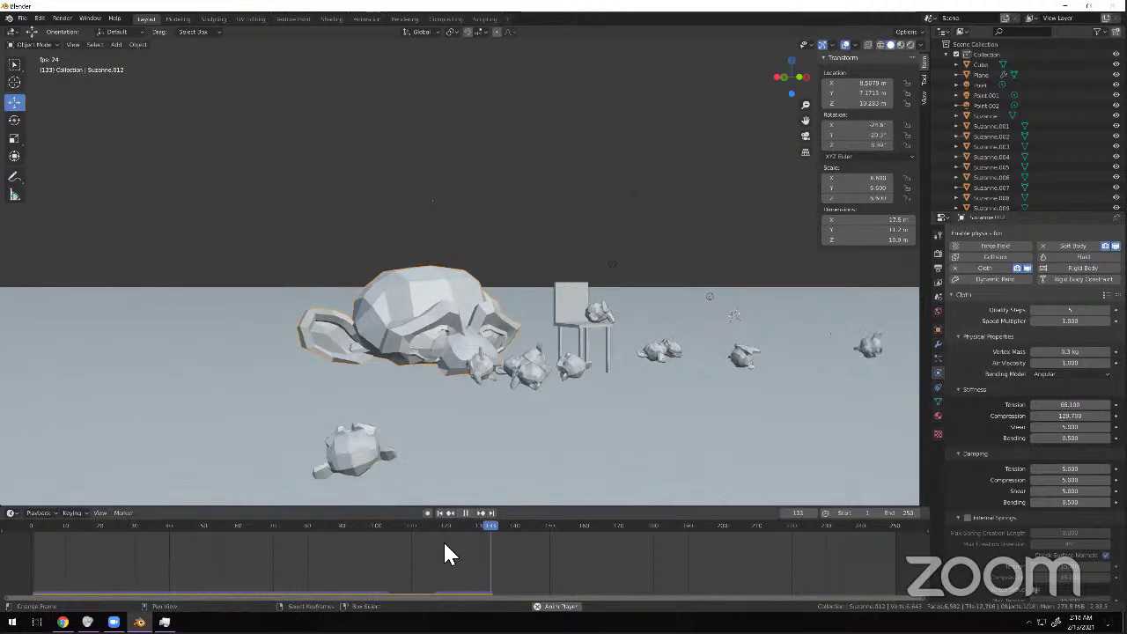
click(441, 512)
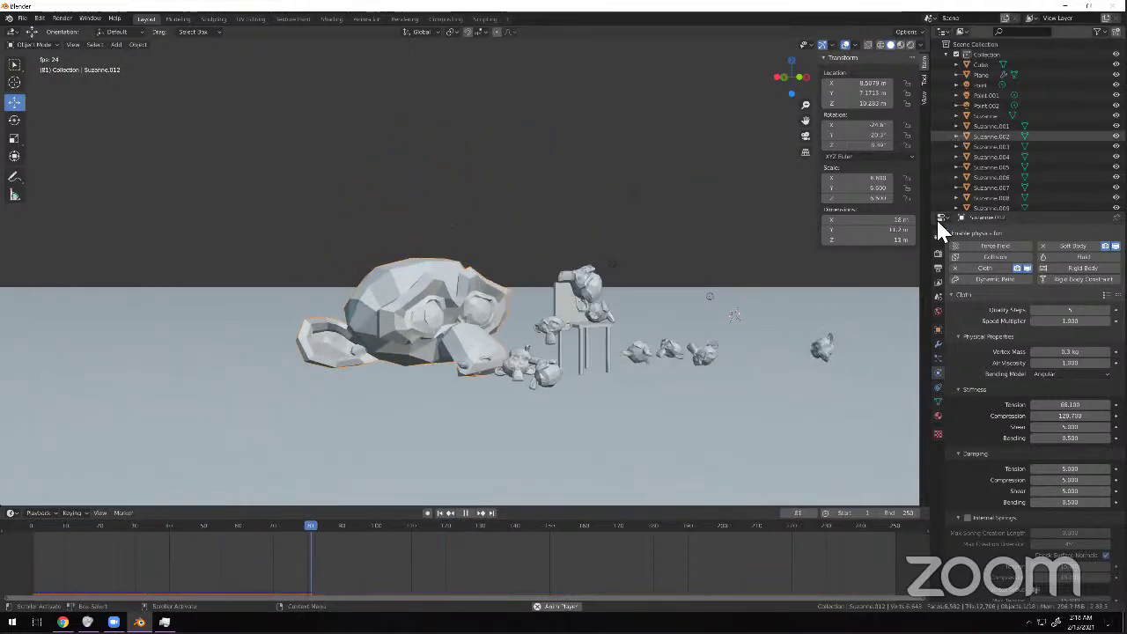
Set the large head's cloth shear stiffness to 195.9 and its bending stiffness to 10.2, after trying bending at 132.8.
drag(1070, 427, 1111, 438)
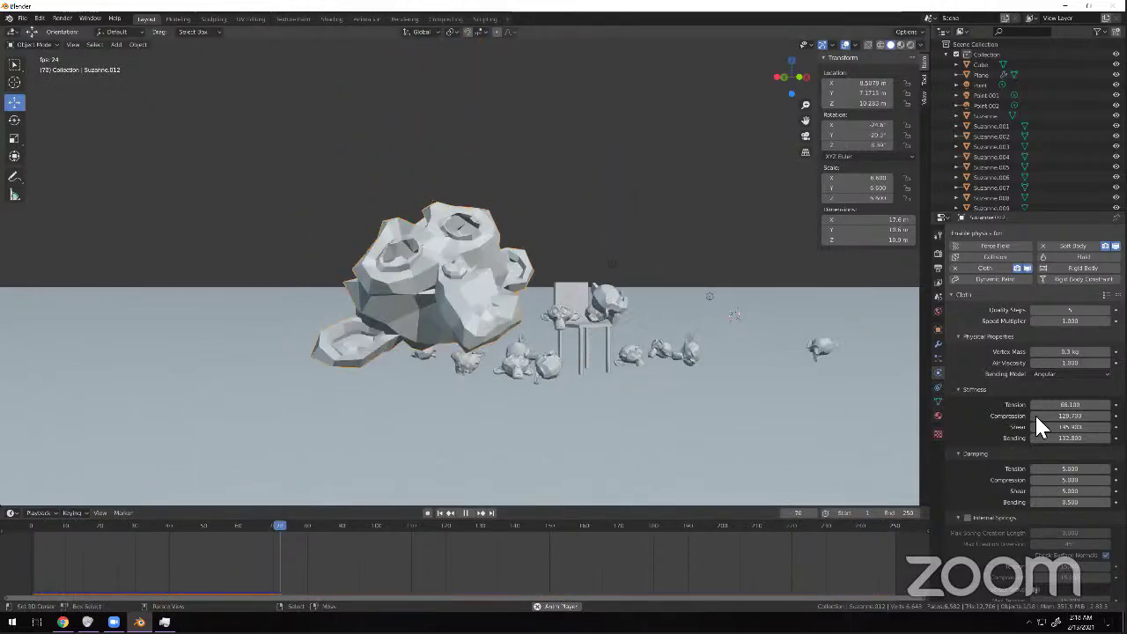
mouse_move(1089, 440)
mouse_down()
mouse_move(1022, 440)
mouse_move(1078, 439)
mouse_up()
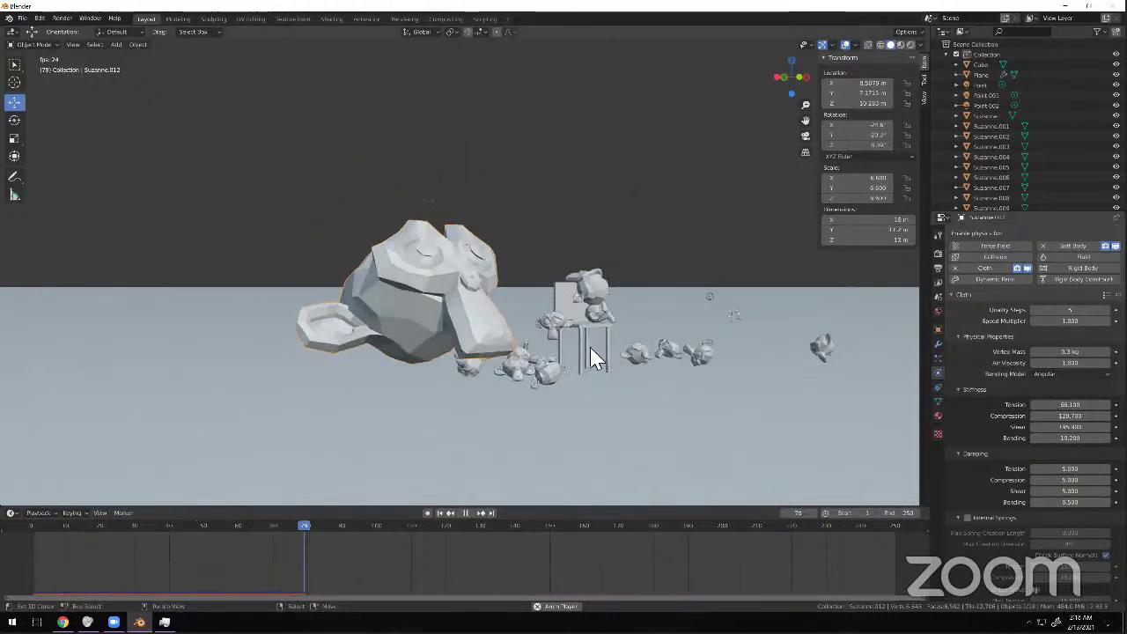
Watch the falling-heads simulation replay from above and from farther away, with the large head and chair in view.
middle_drag(452, 327, 146, 116)
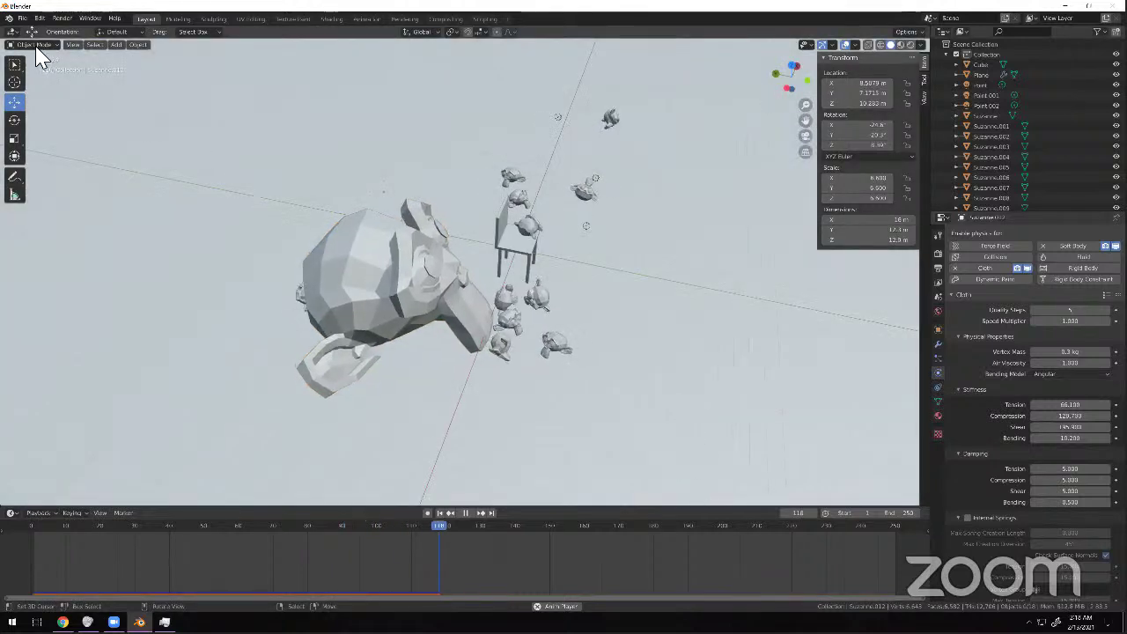
key(a)
click(402, 225)
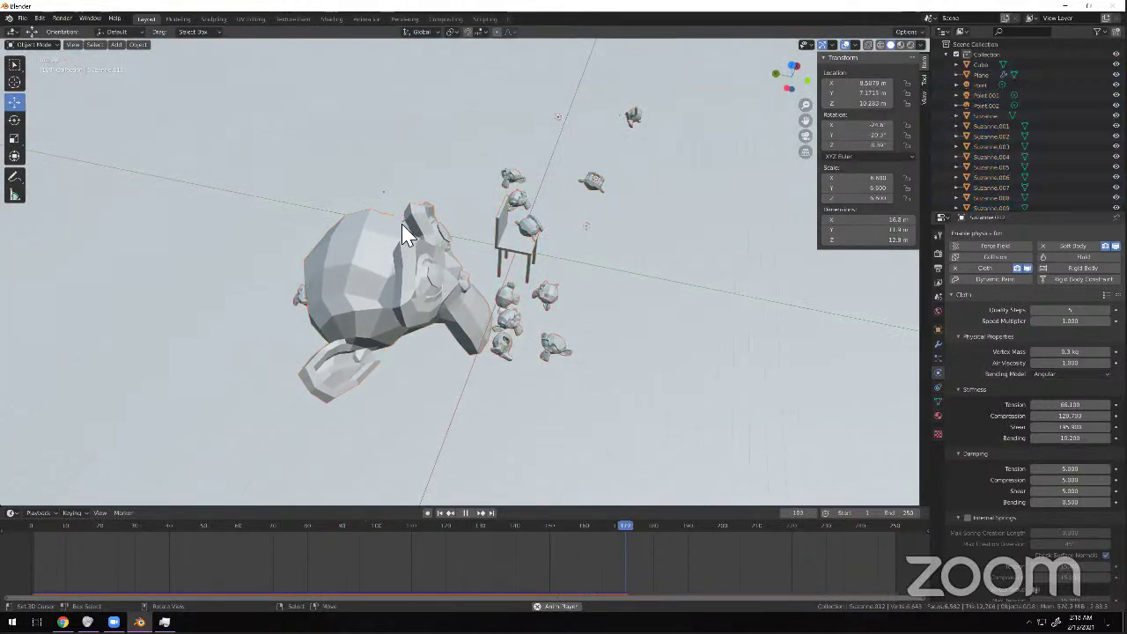
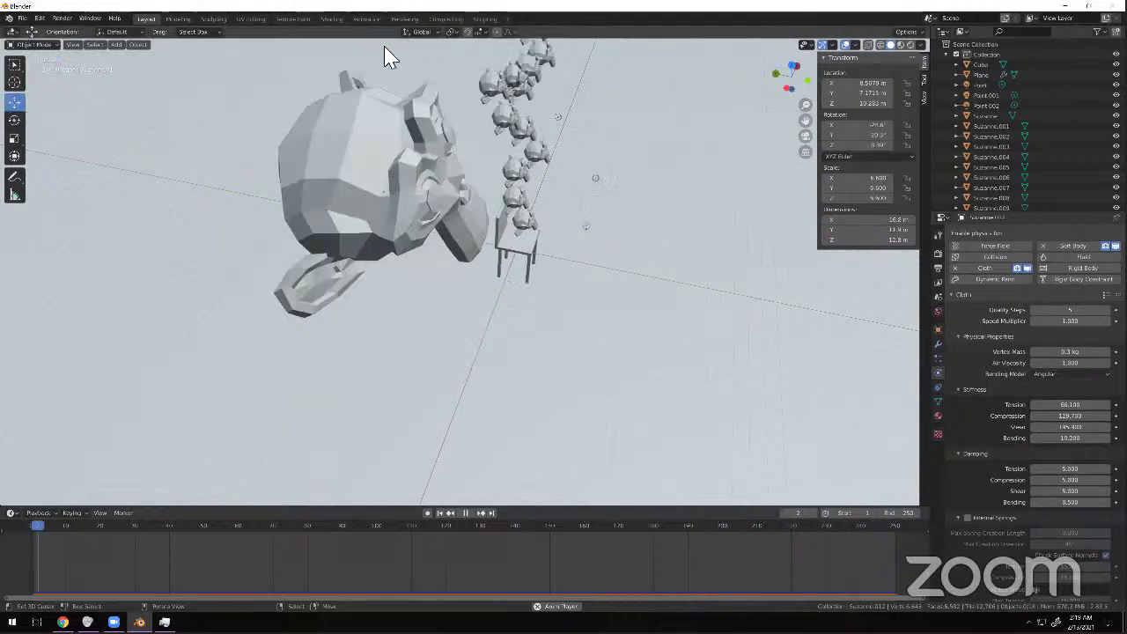
scroll(546, 273, down, 3)
middle_drag(568, 267, 549, 259)
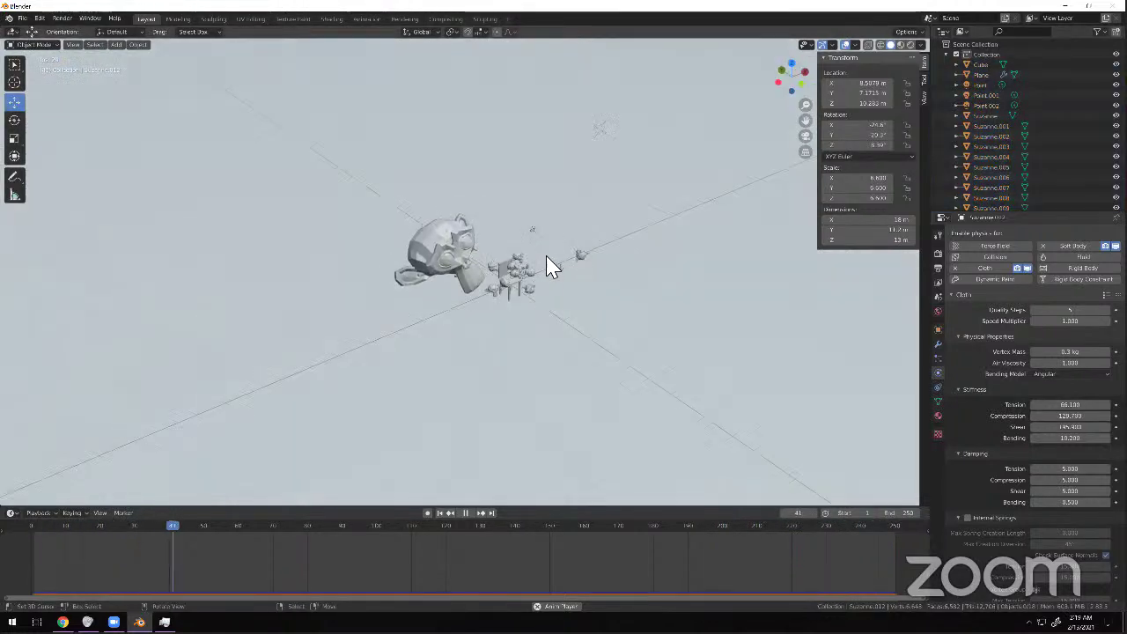
Select all objects and display the scene in rendered shading, framing the large head and the chair up close.
key(a)
click(911, 44)
scroll(382, 282, up, 5)
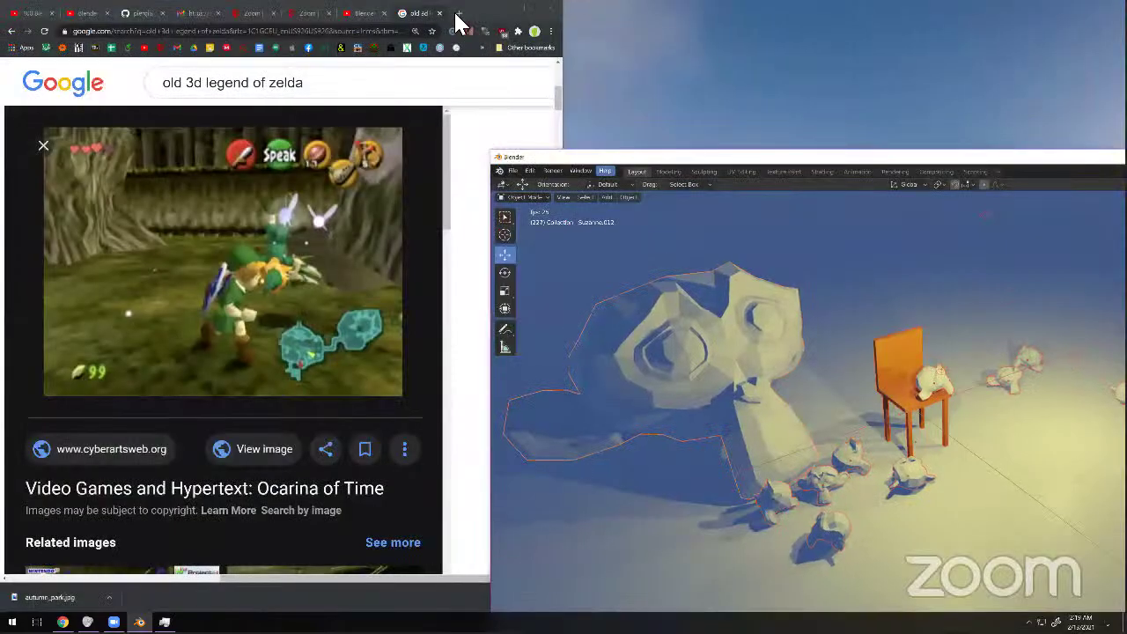
Switch to Chrome, search for "hdri images" in a new tab and open the HDRI Haven website.
key(ctrl+t)
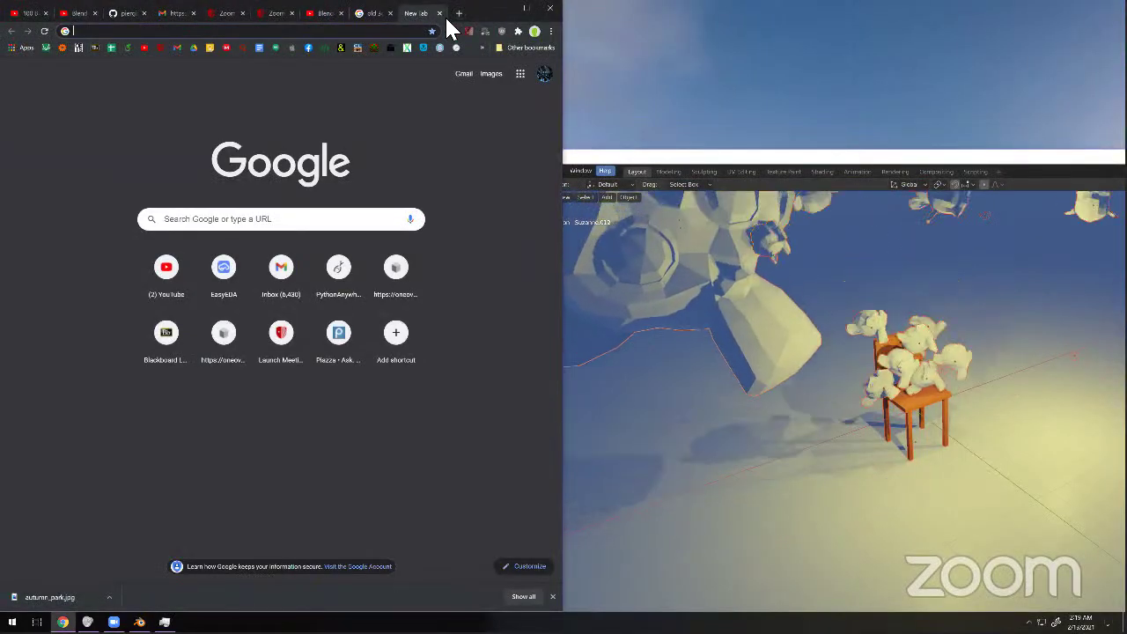
text(hdri)
key(Return)
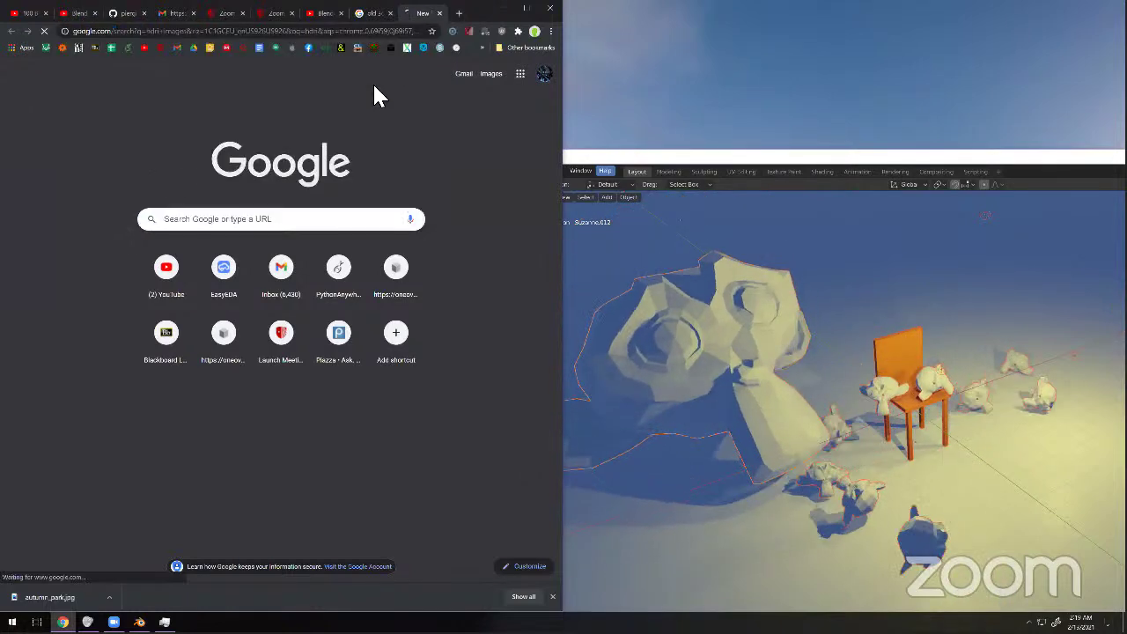
ctrl+scroll(147, 188, down, 1)
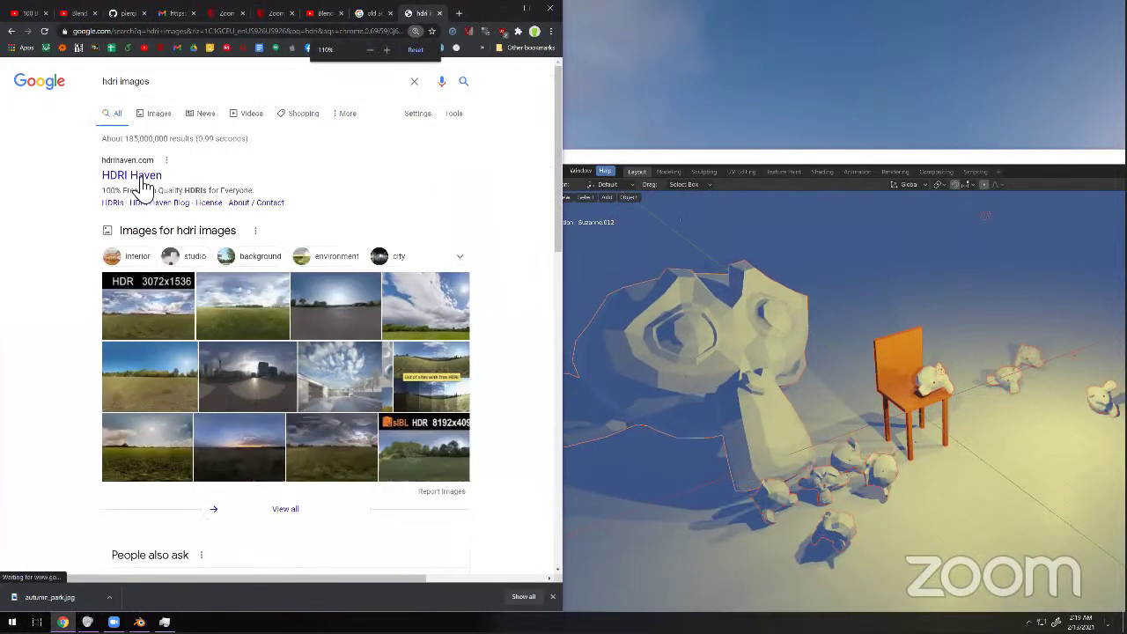
click(145, 181)
Browse the site's HDRI library, filter it to the Skies category and open the Kloppenheim 06 page.
scroll(264, 188, down, 5)
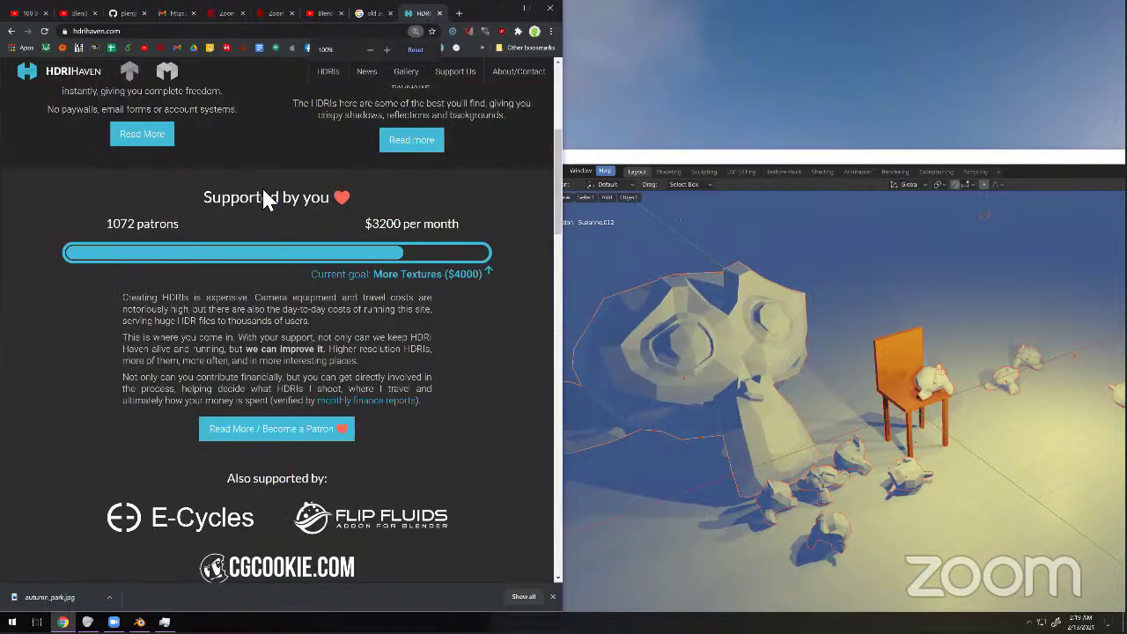
scroll(268, 201, down, 5)
scroll(291, 192, down, 10)
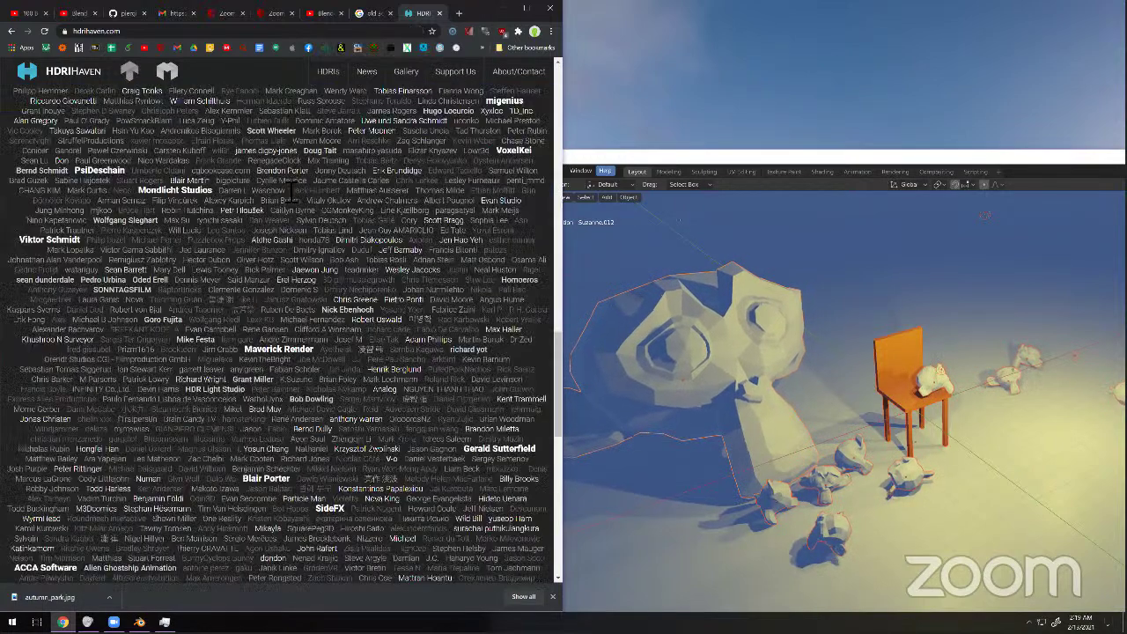
scroll(314, 234, up, 10)
click(328, 71)
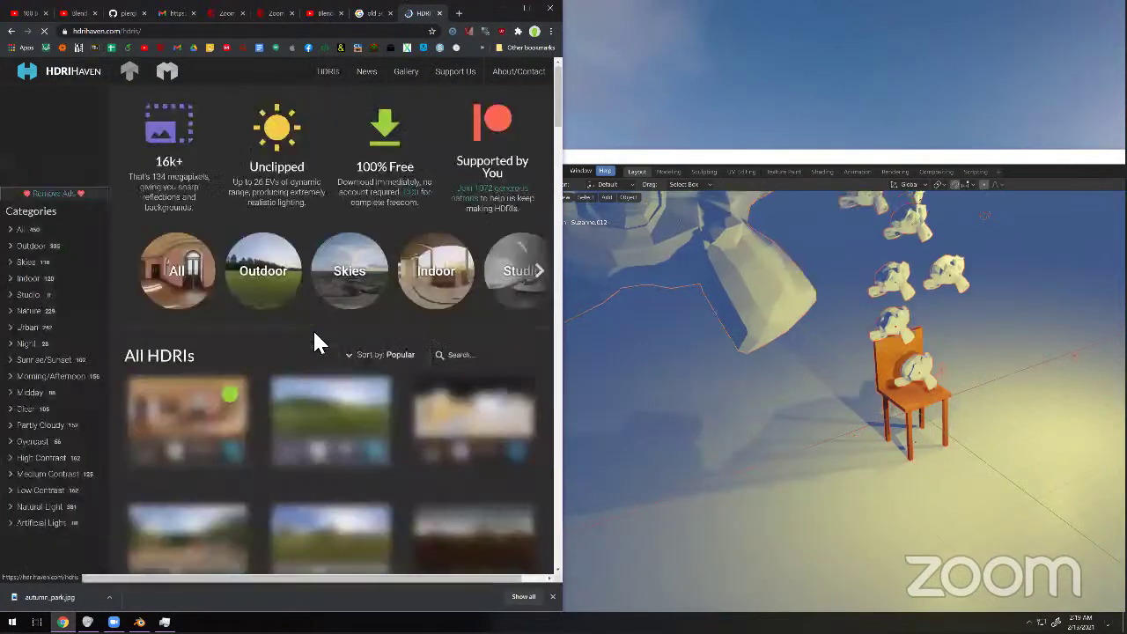
scroll(324, 238, down, 3)
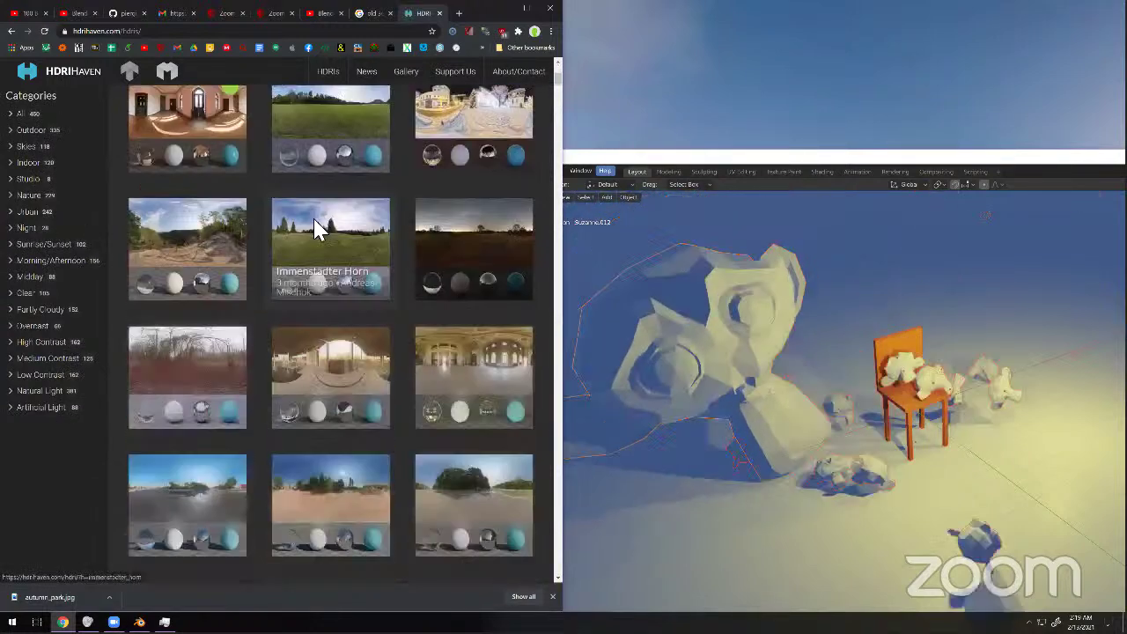
scroll(330, 236, up, 3)
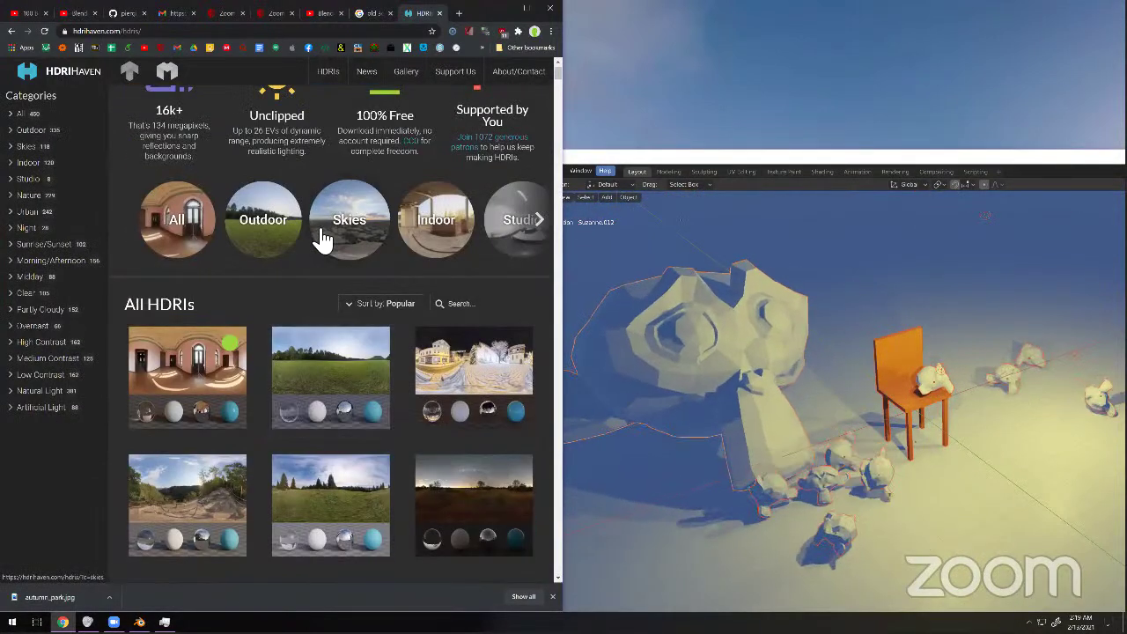
click(373, 240)
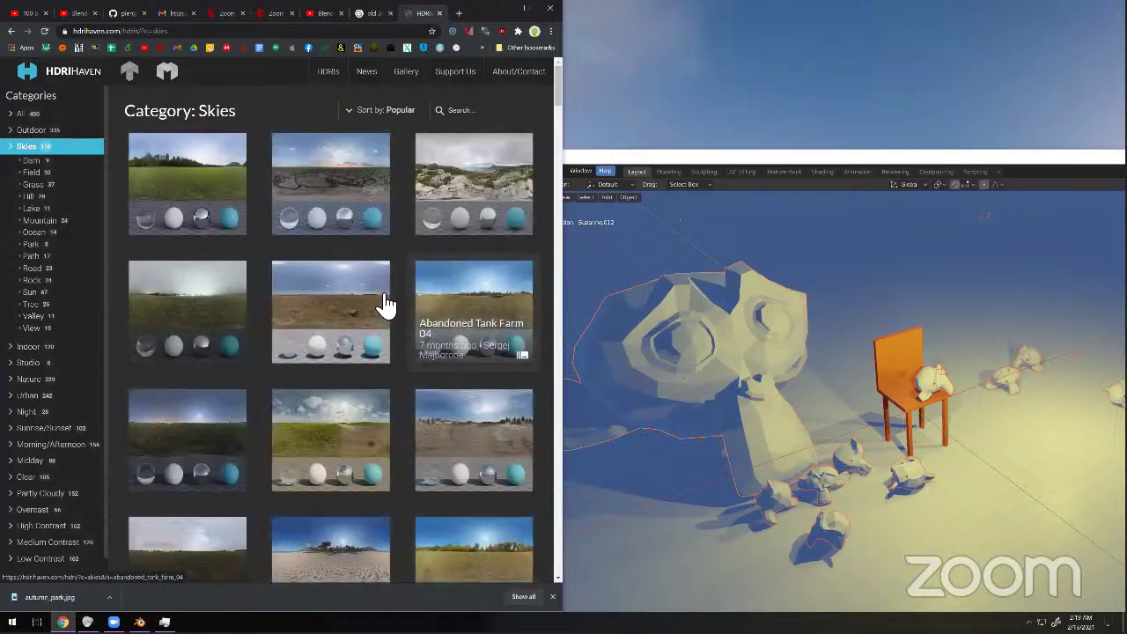
click(337, 170)
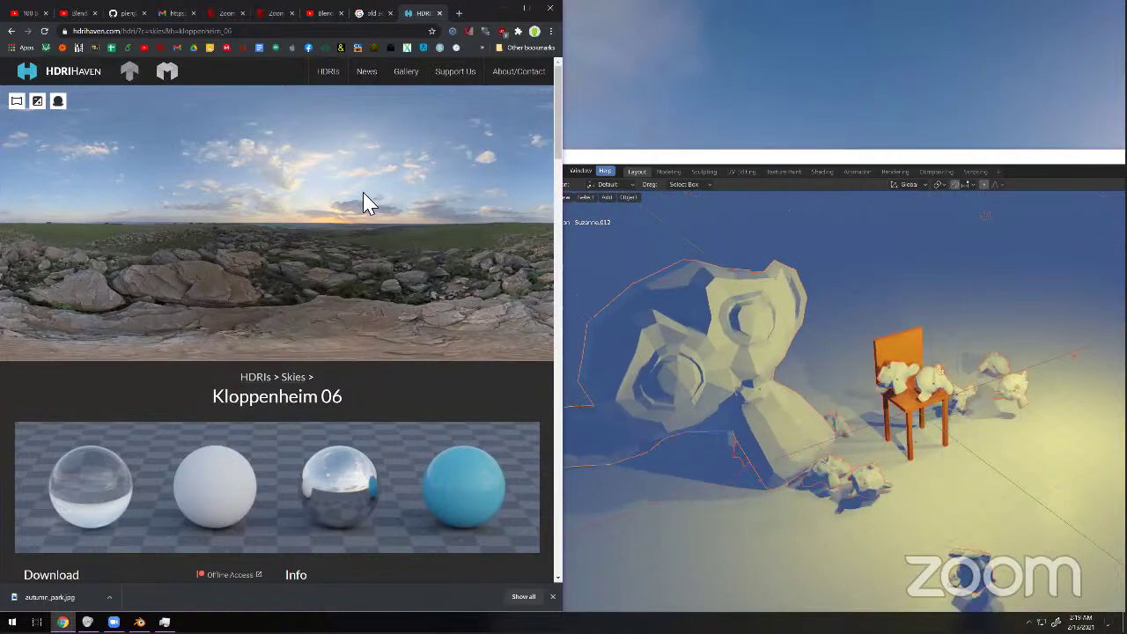
Download the 4k HDR version of Kloppenheim 06 and show the file in its folder.
scroll(364, 202, down, 6)
scroll(360, 195, down, 3)
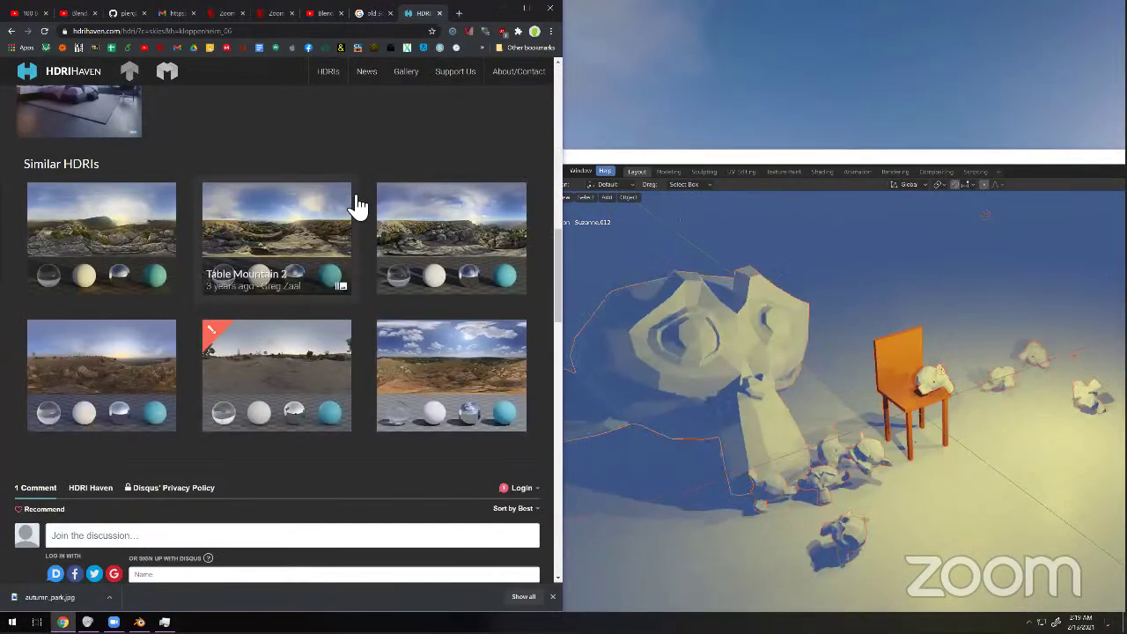
scroll(268, 330, up, 5)
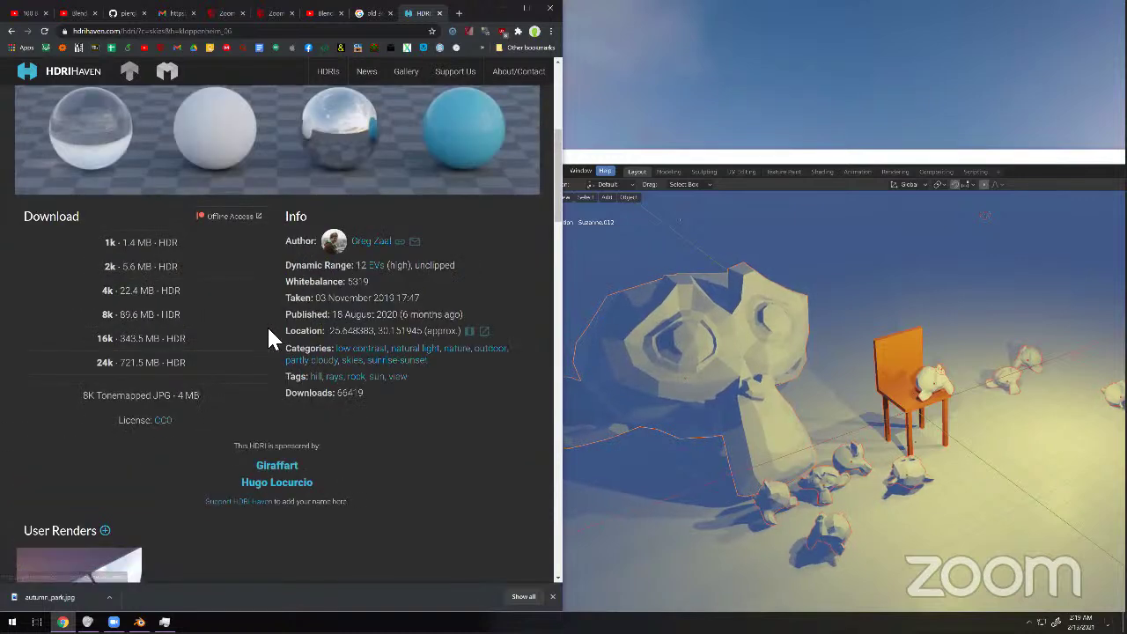
scroll(181, 317, down, 1)
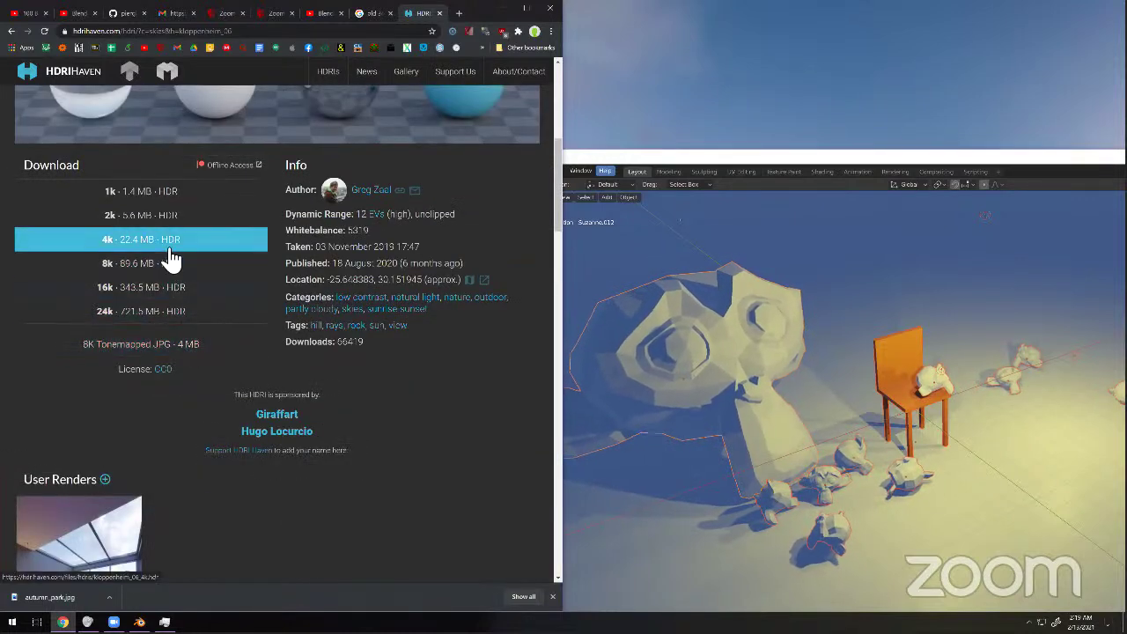
click(176, 260)
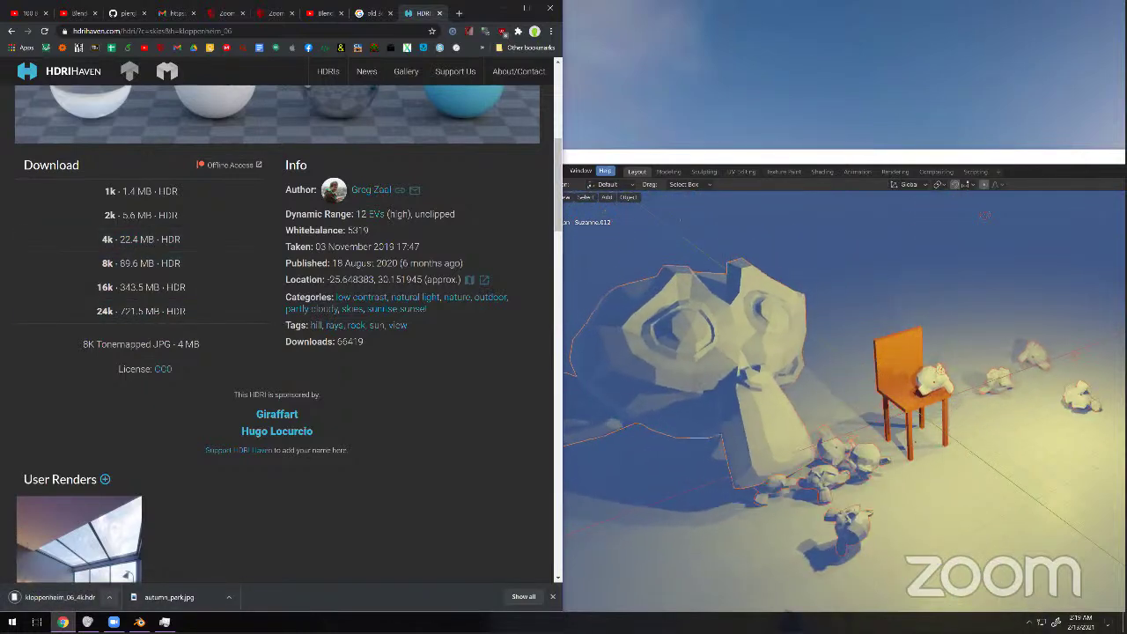
click(109, 597)
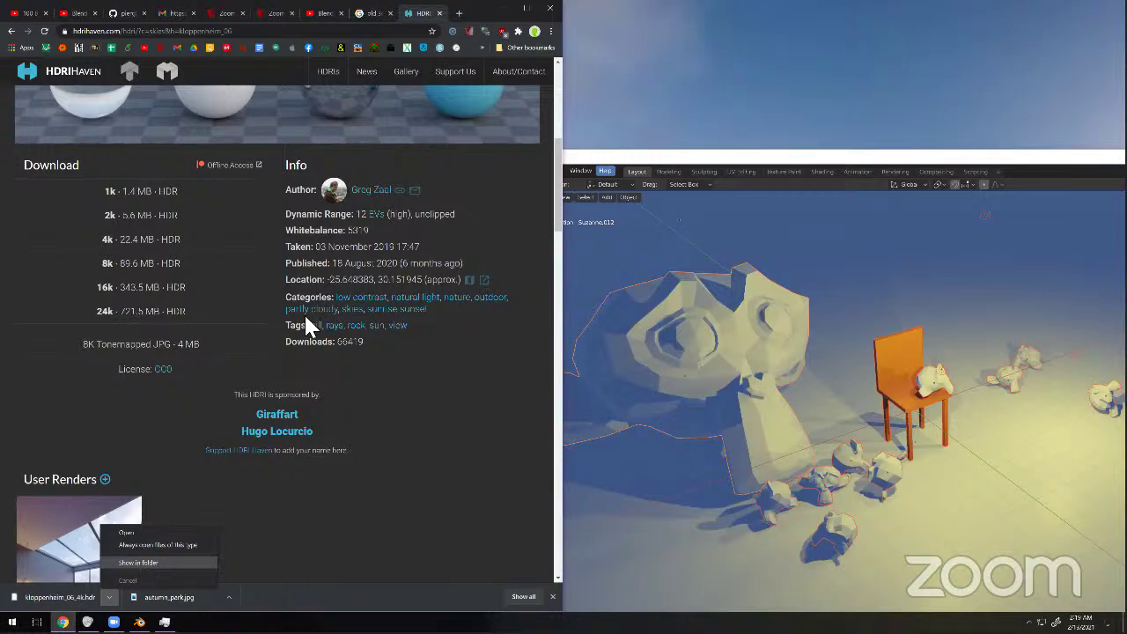
key(Return)
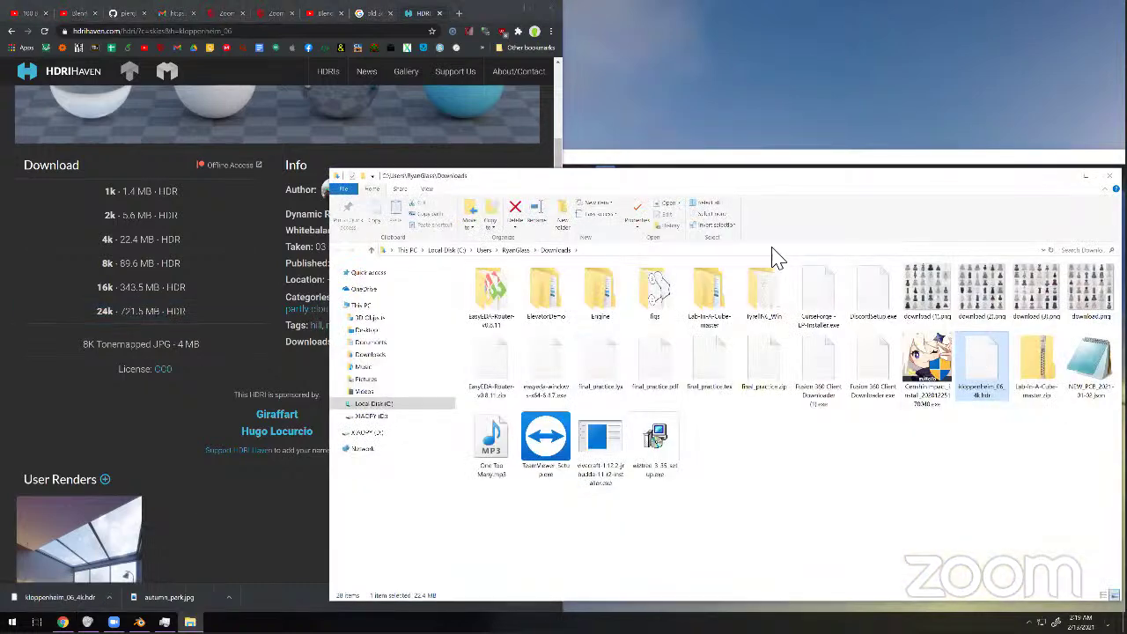
Download the 8K Tonemapped JPG of Kloppenheim 06 and show it in the Downloads folder.
click(753, 107)
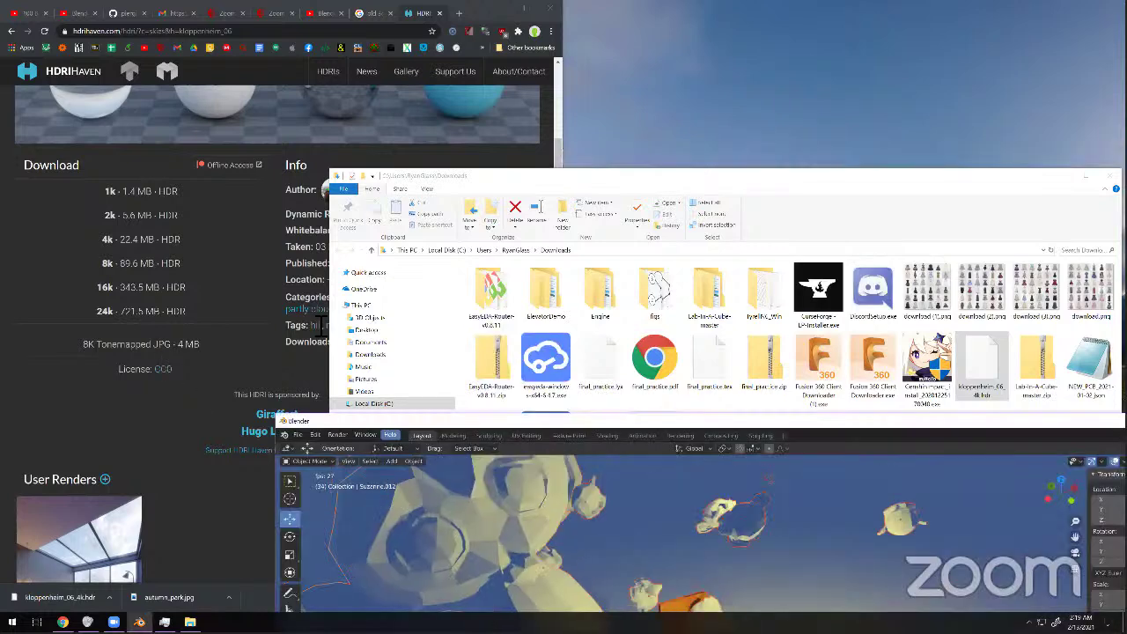
click(220, 352)
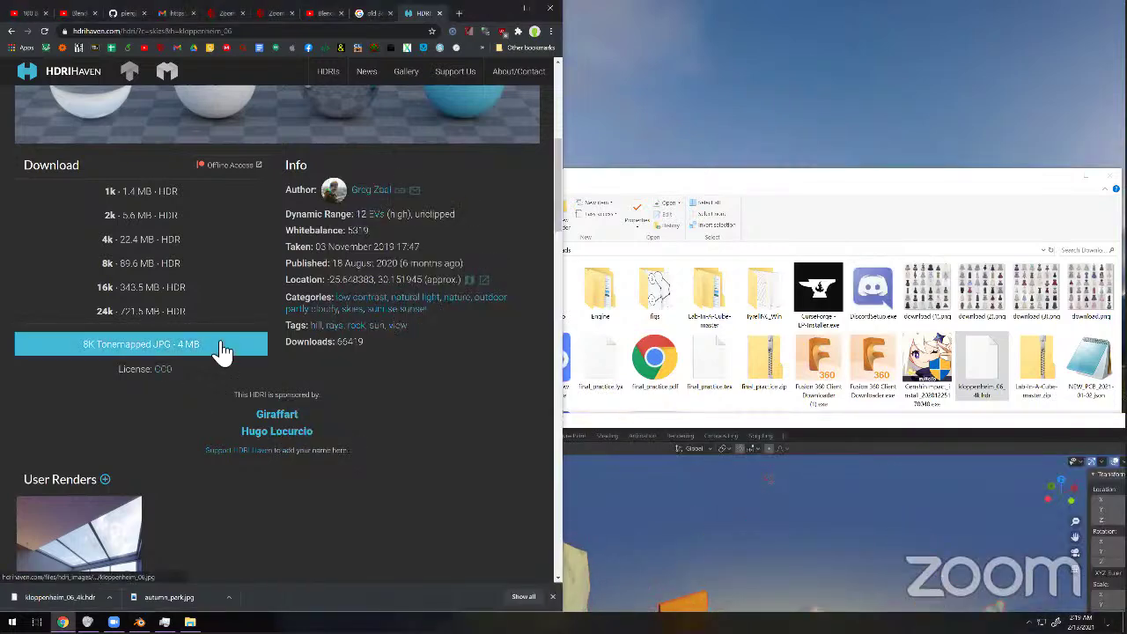
click(108, 597)
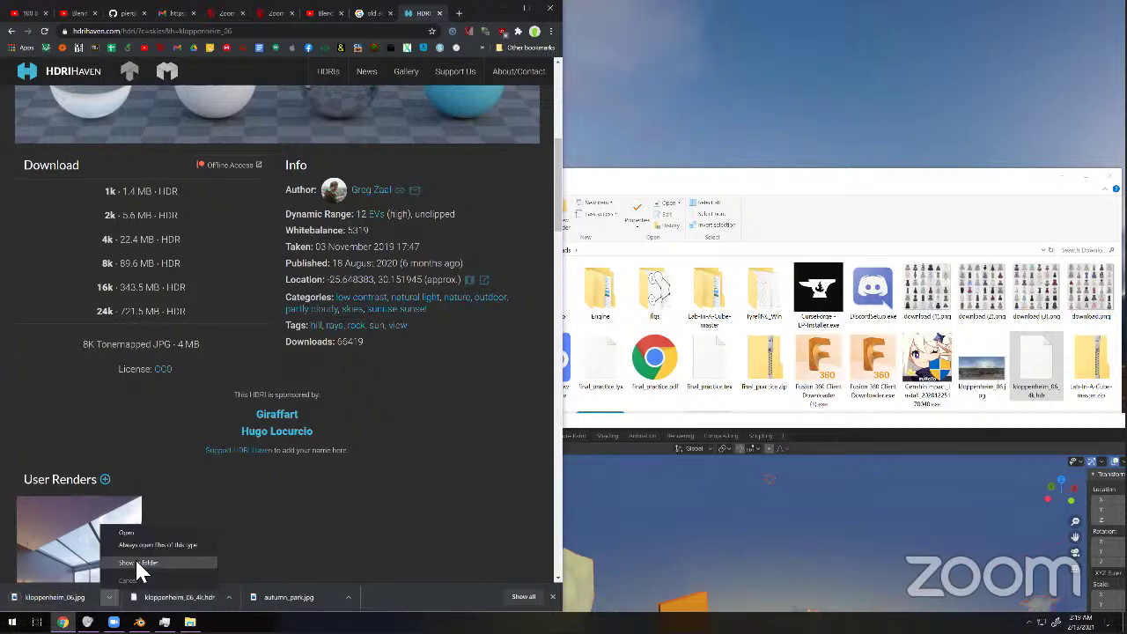
key(Return)
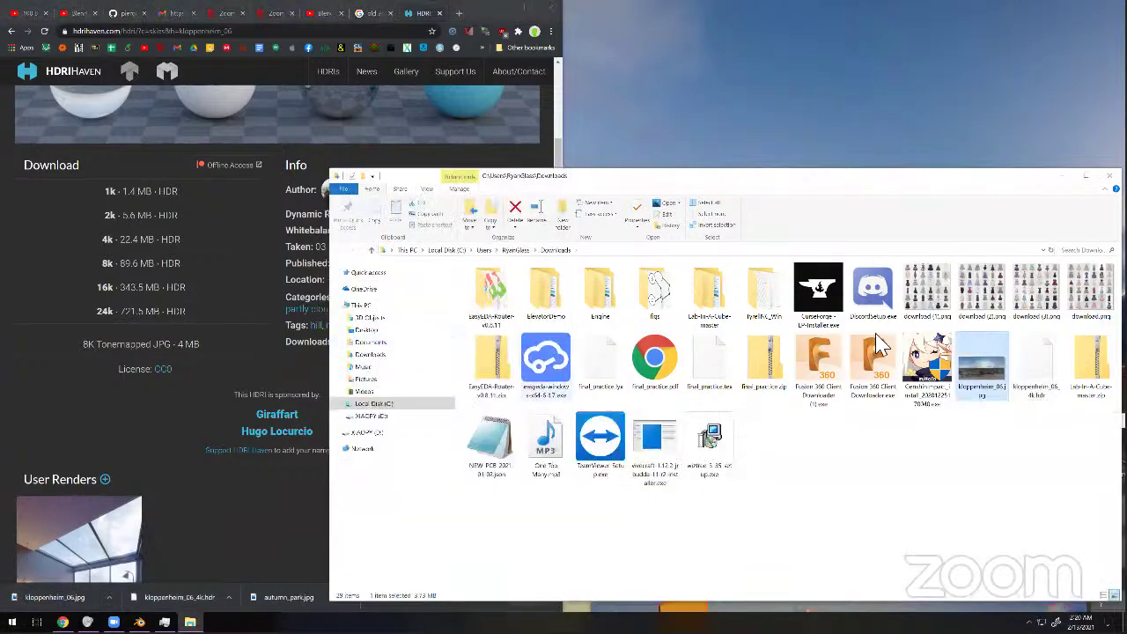
Open kloppenheim_06.jpg in the photo viewer, examine the rocky ground up close and close the viewer.
double_click(962, 348)
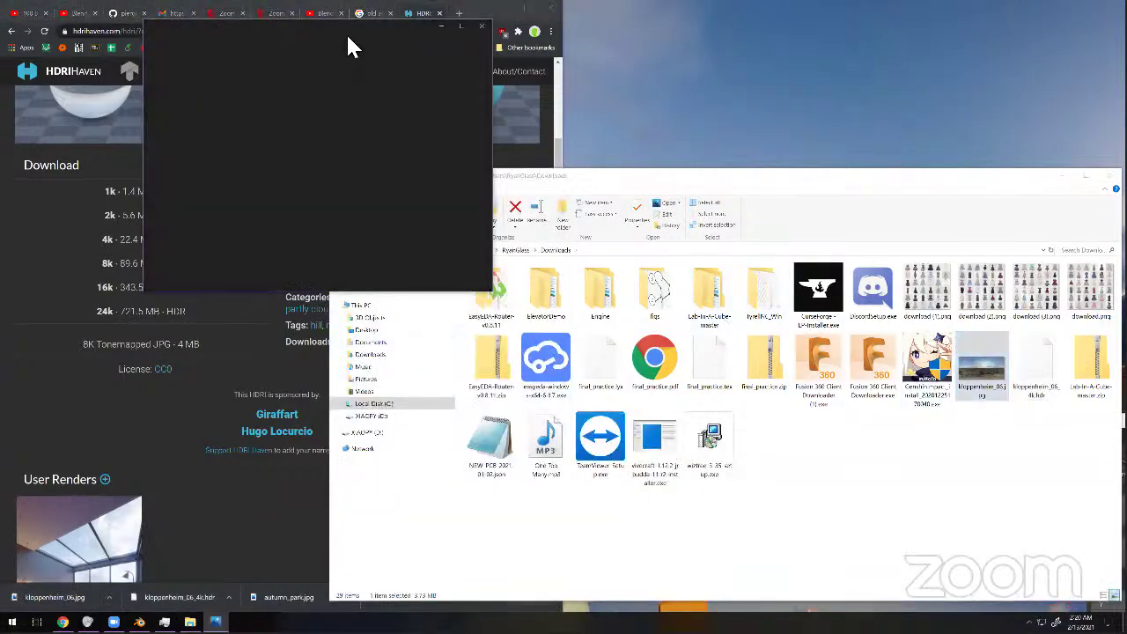
scroll(337, 188, up, 2)
scroll(337, 184, down, 2)
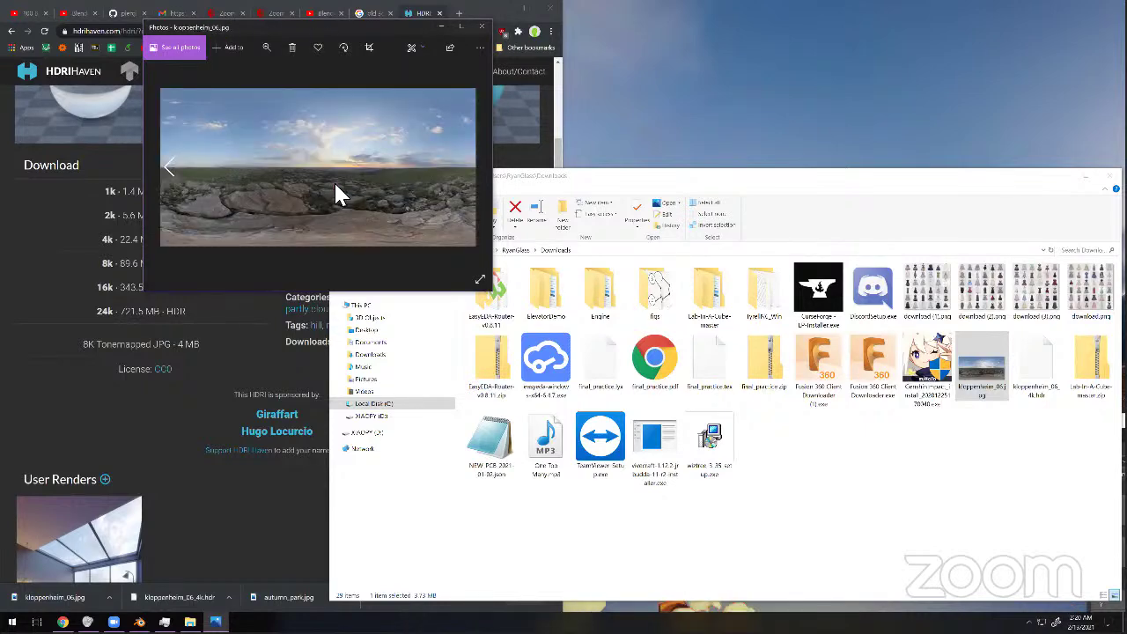
ctrl+scroll(336, 186, up, 6)
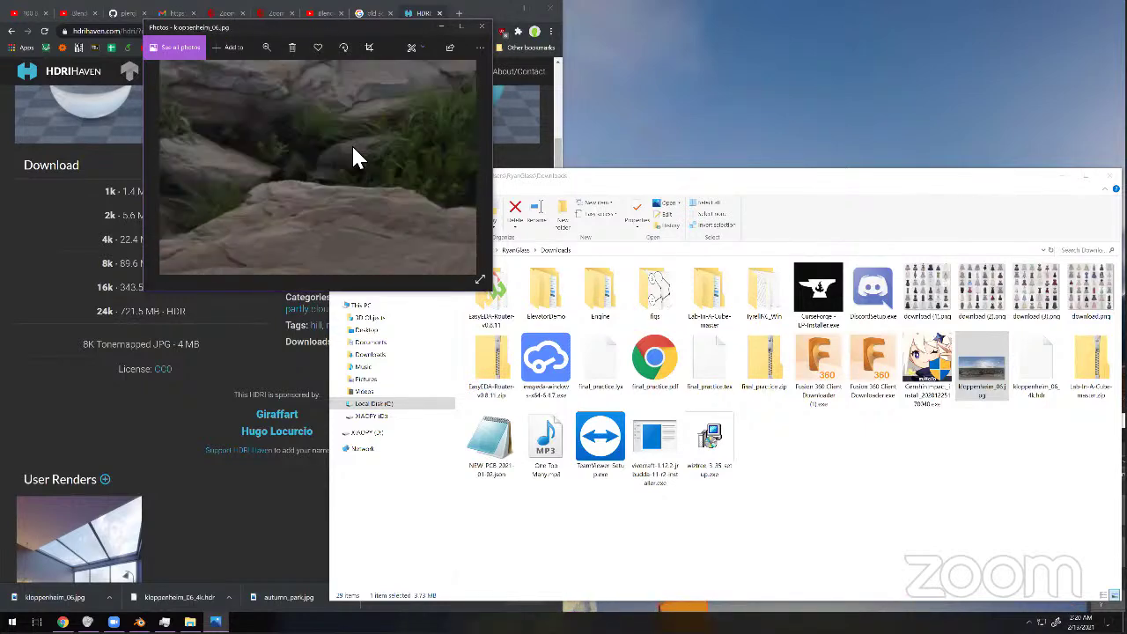
drag(359, 133, 415, 322)
drag(354, 174, 396, 141)
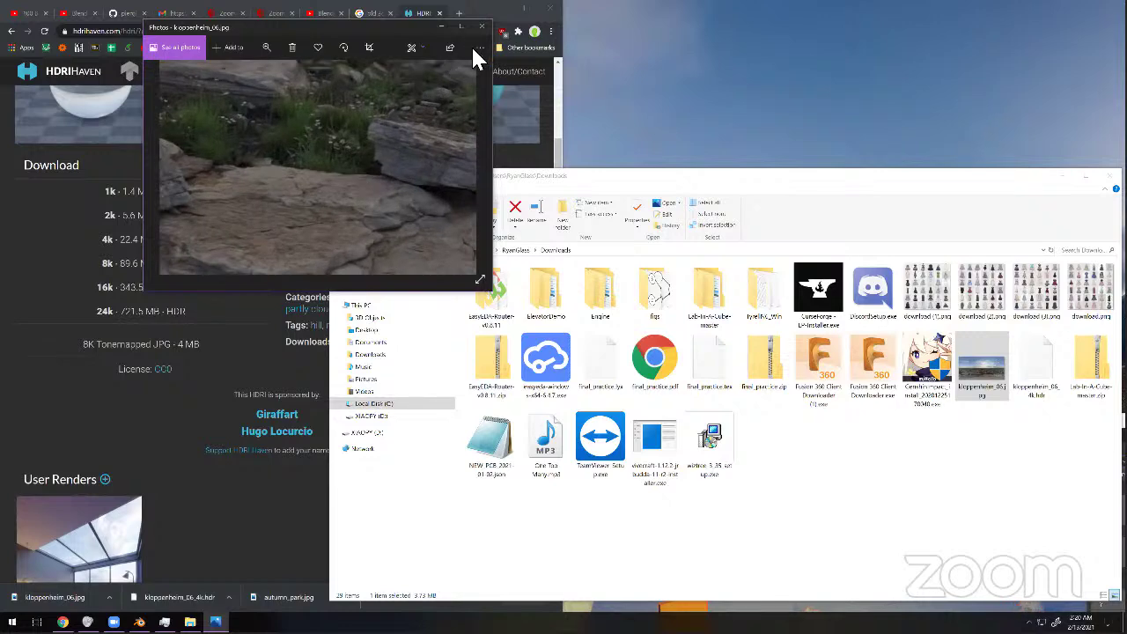
click(481, 28)
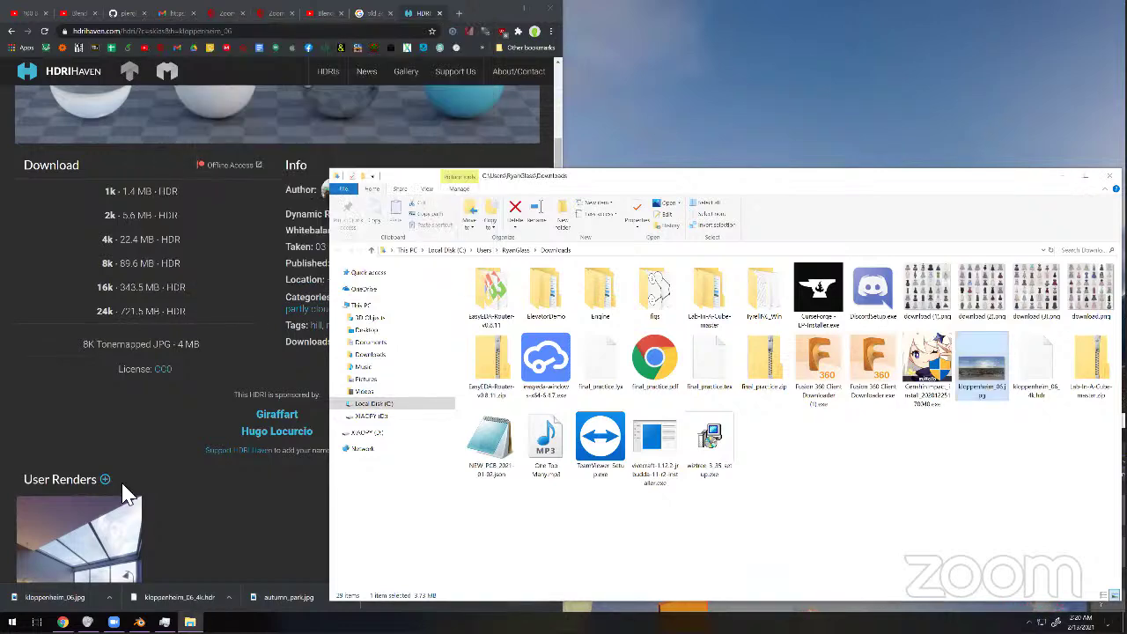
Copy the link address of the 8K Tonemapped JPG download.
right_click(169, 347)
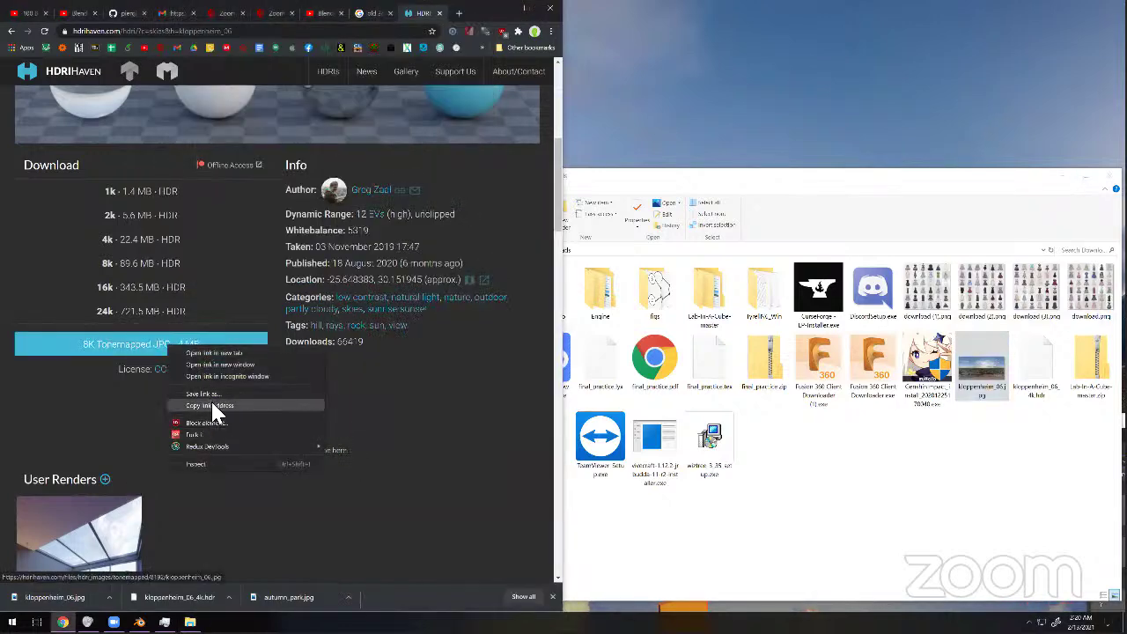
click(210, 405)
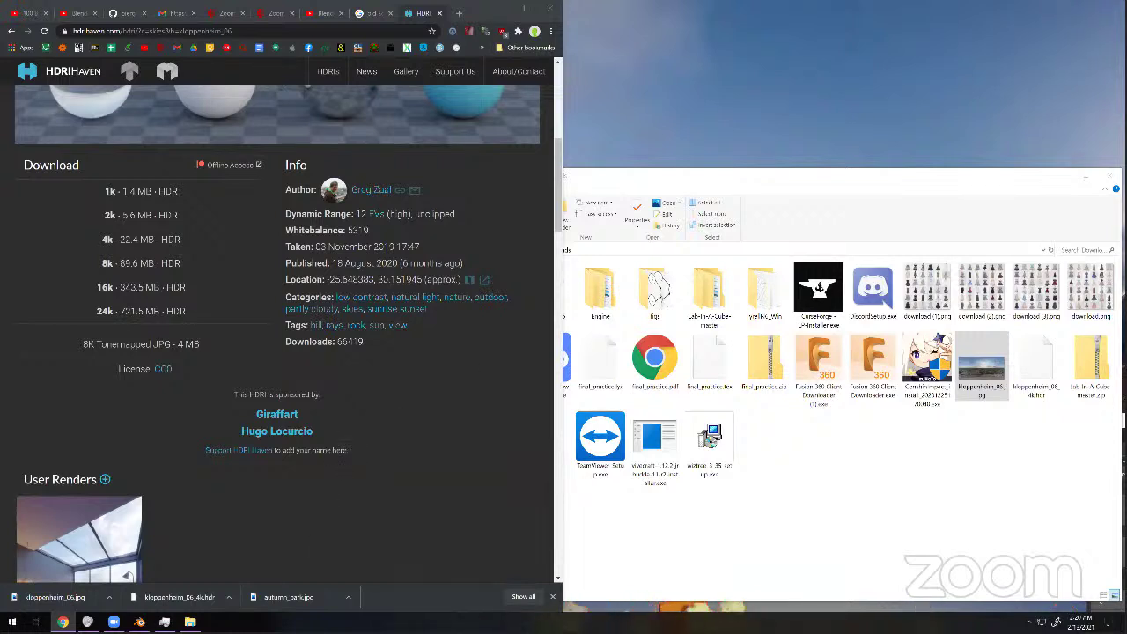
Switch from the Downloads folder to Blender, maximise its window and show the world settings.
click(139, 622)
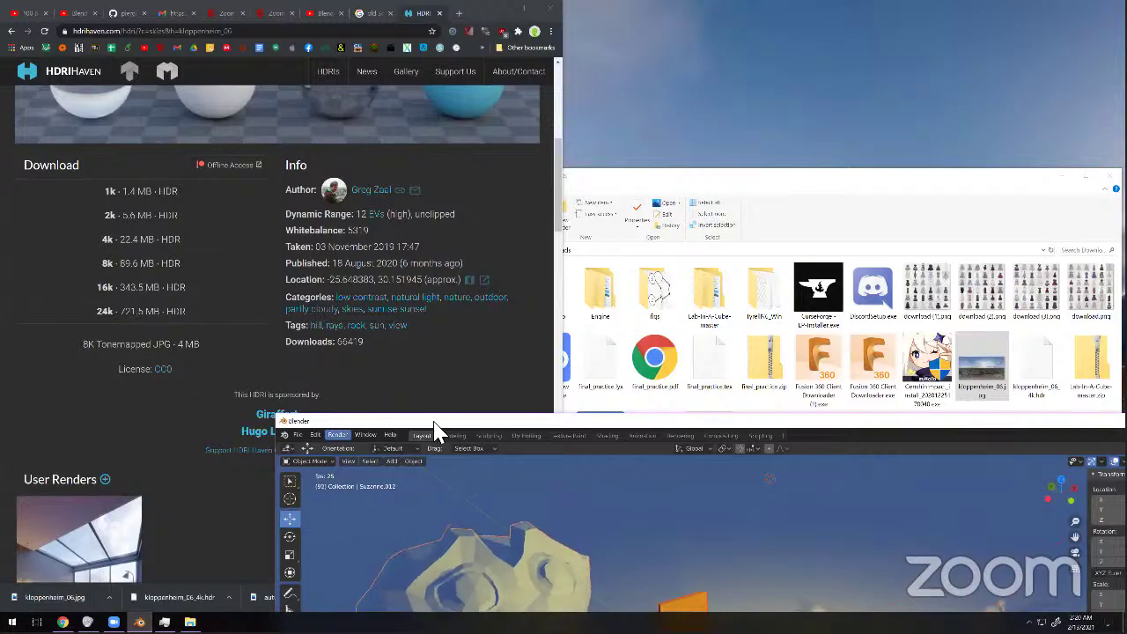
key(super+Up)
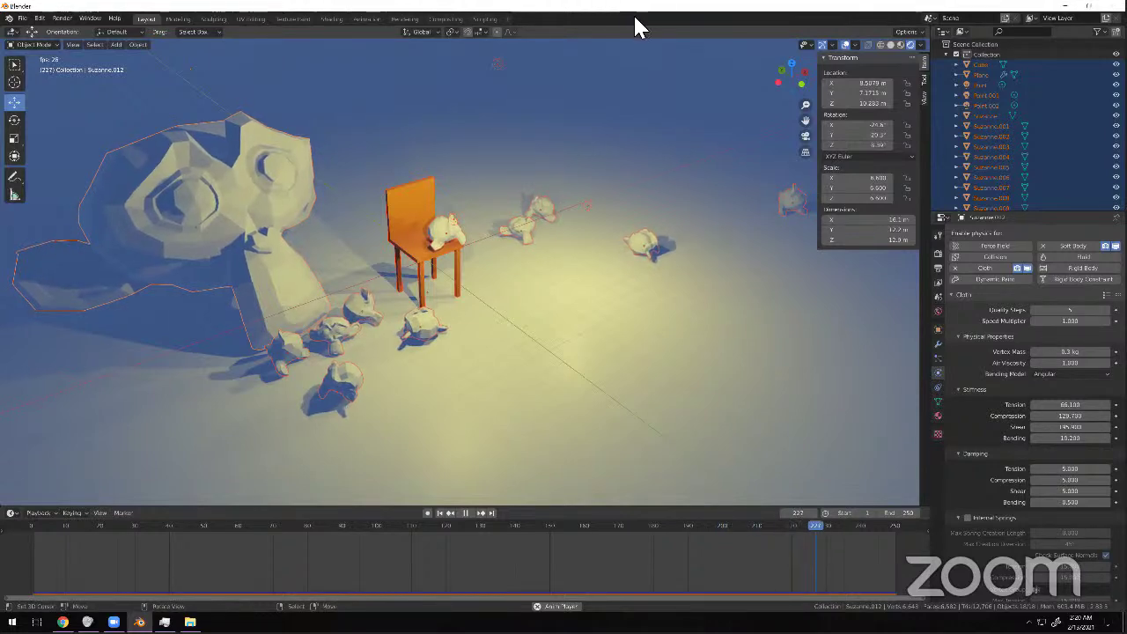
key(super+Down)
click(969, 370)
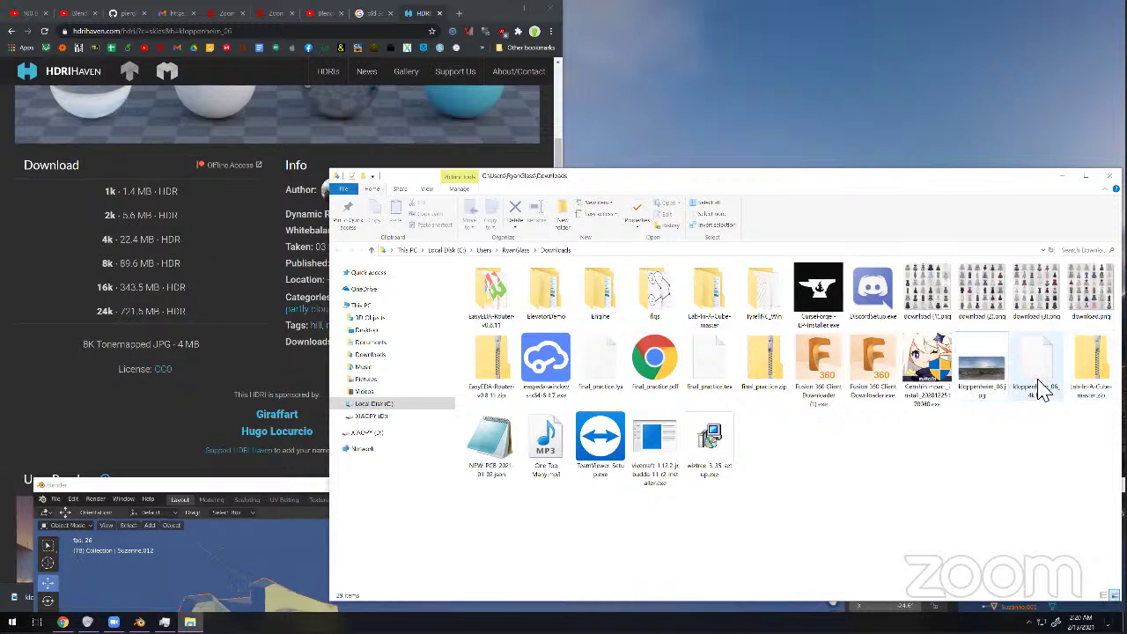
click(234, 502)
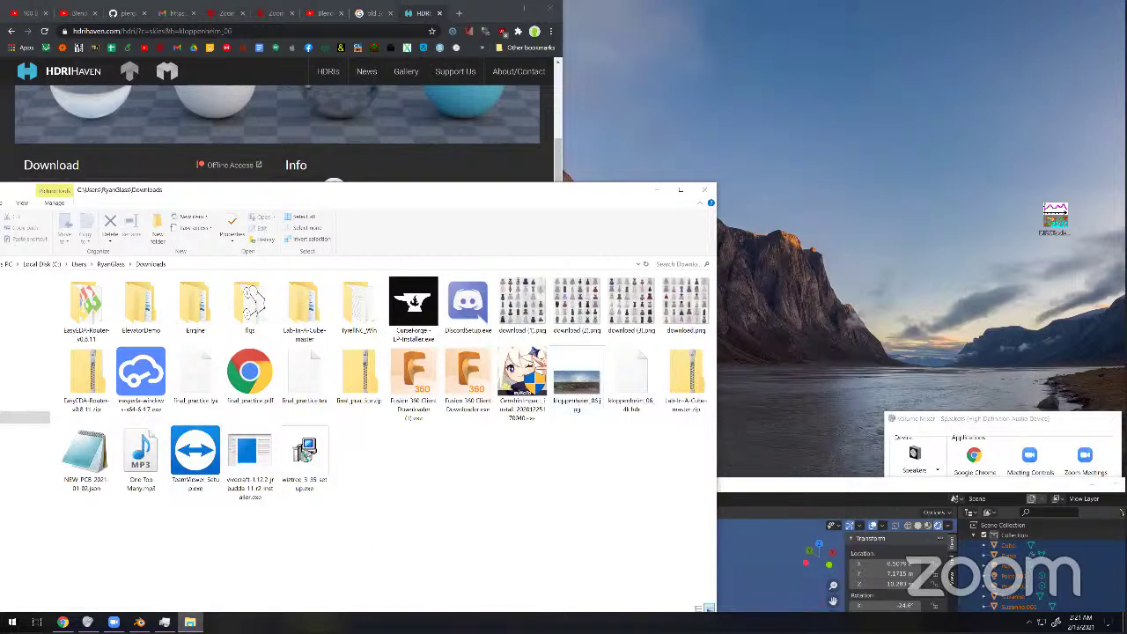
click(139, 622)
drag(227, 478, 231, 449)
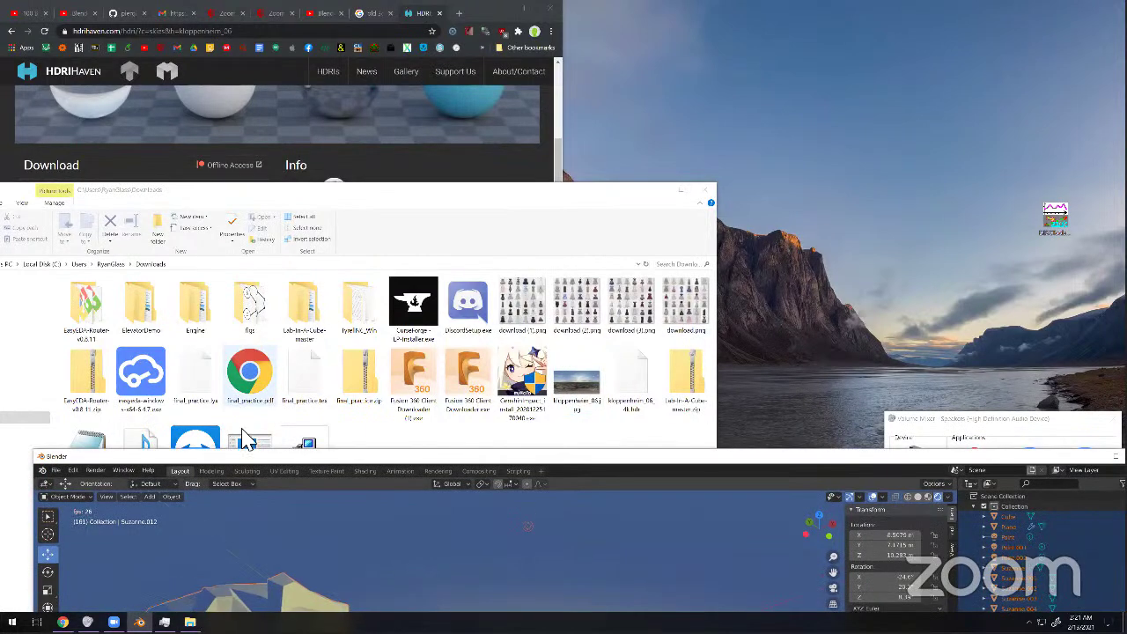
key(super+Up)
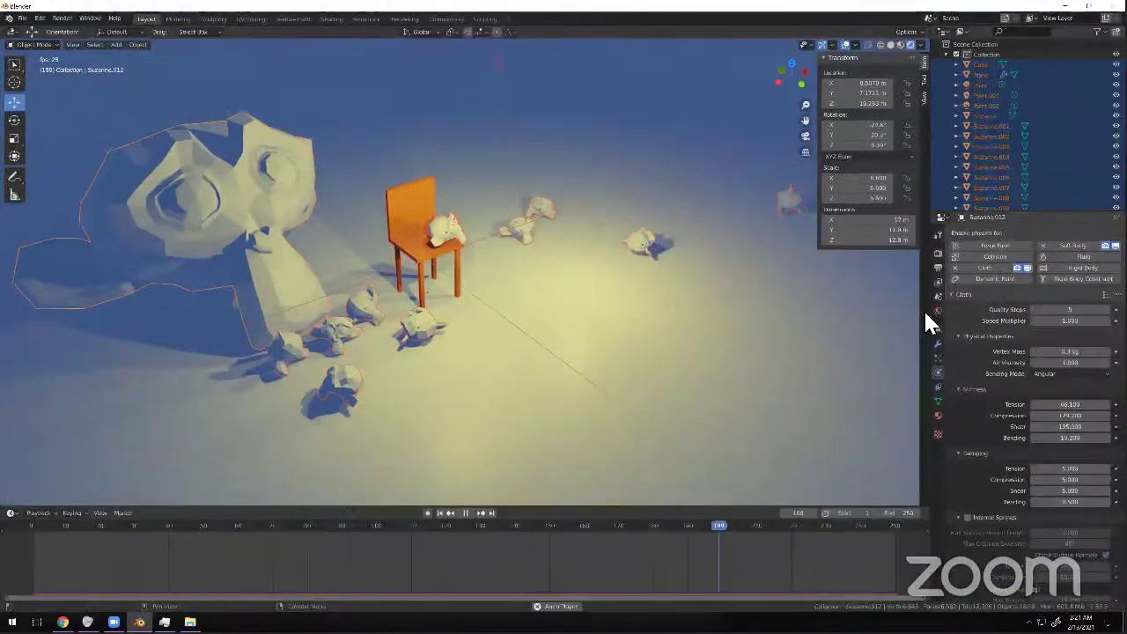
click(938, 310)
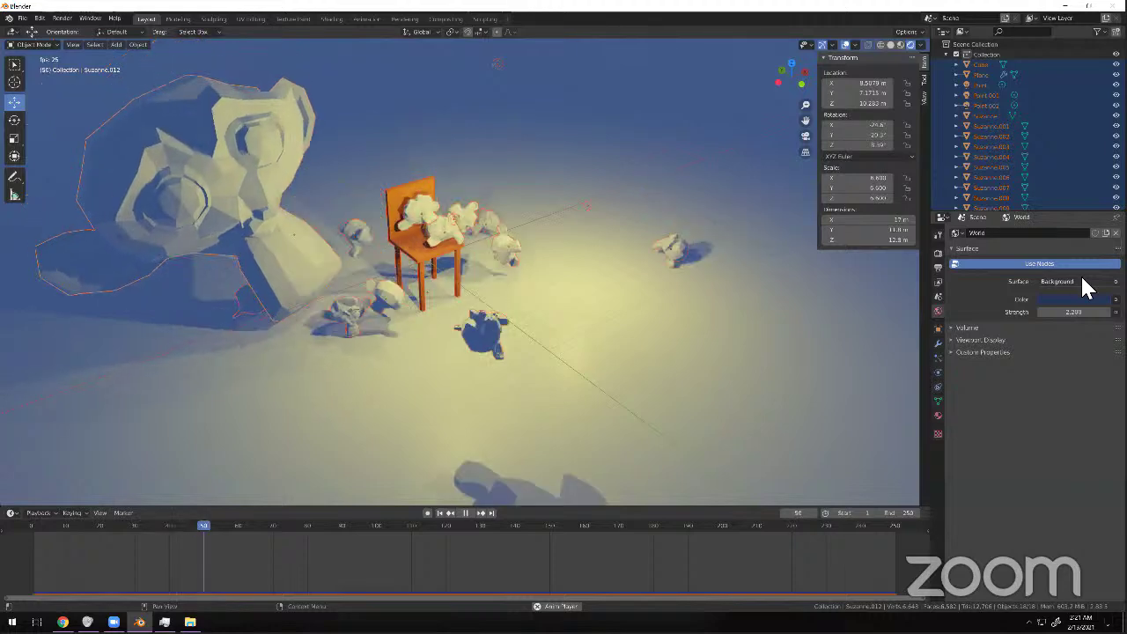
Change the world background colour to teal and look through the available surface shaders.
click(1048, 300)
drag(1034, 187, 1062, 153)
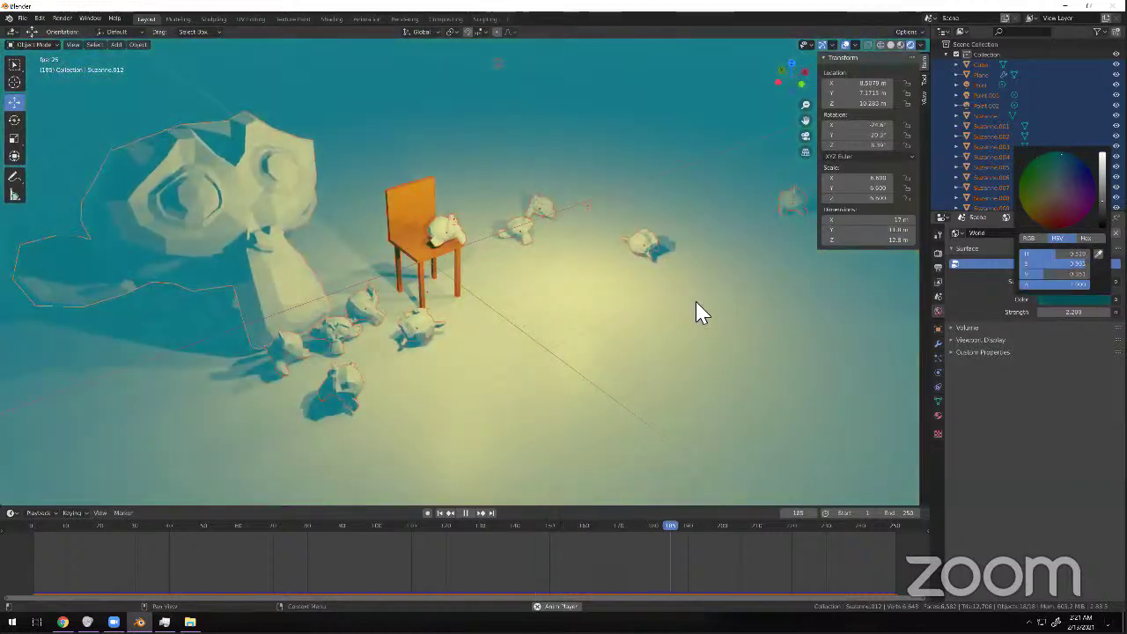
scroll(611, 285, down, 3)
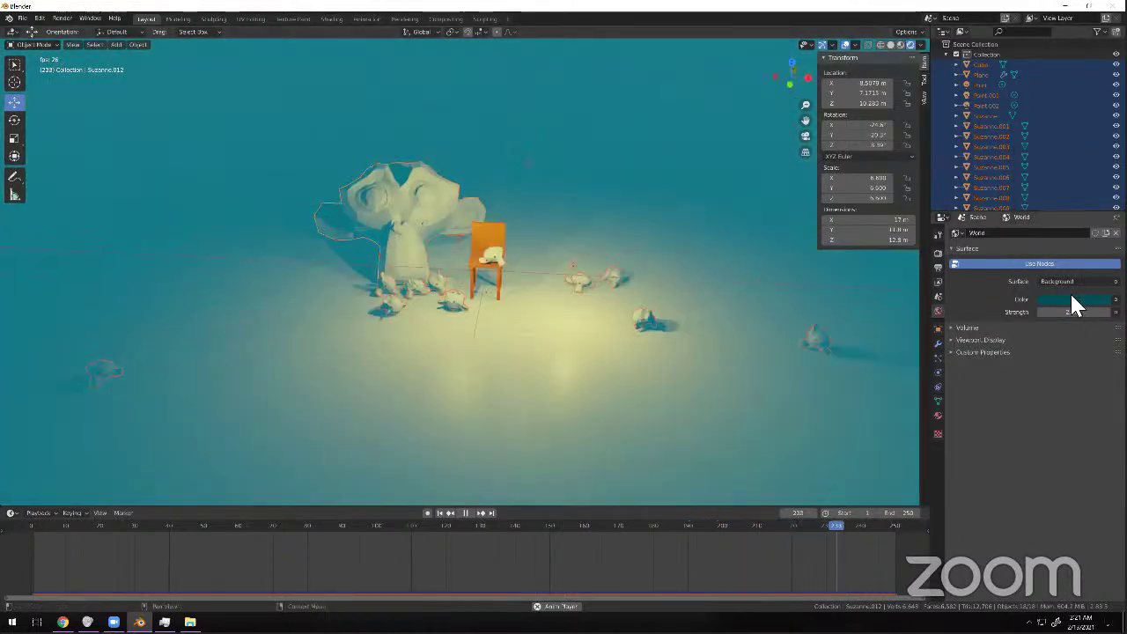
click(1076, 304)
click(1053, 281)
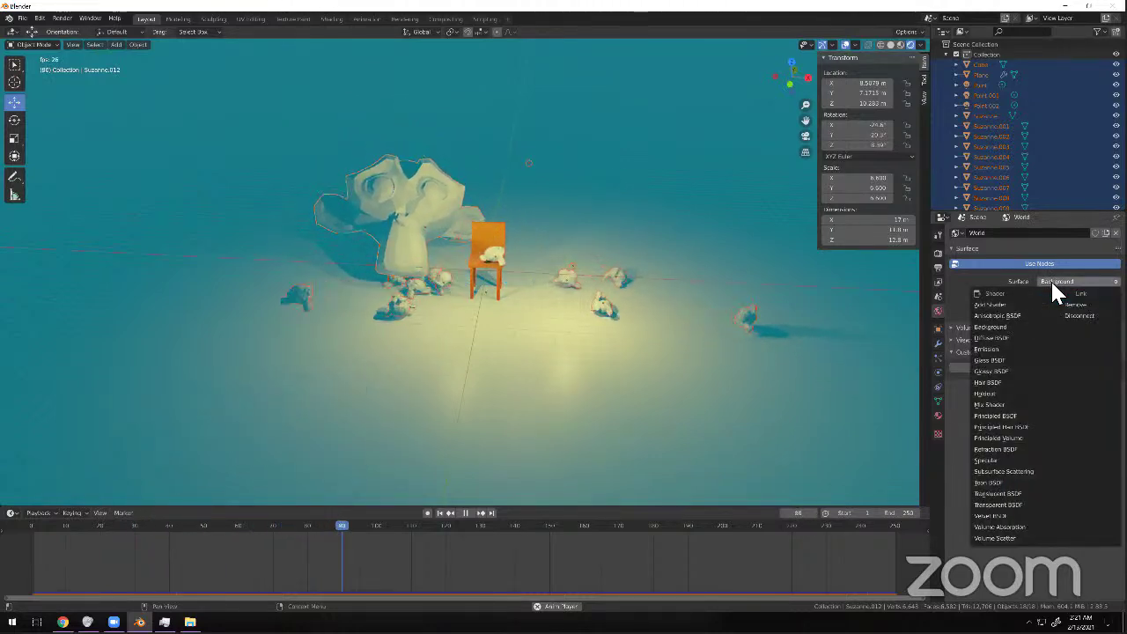
click(1055, 281)
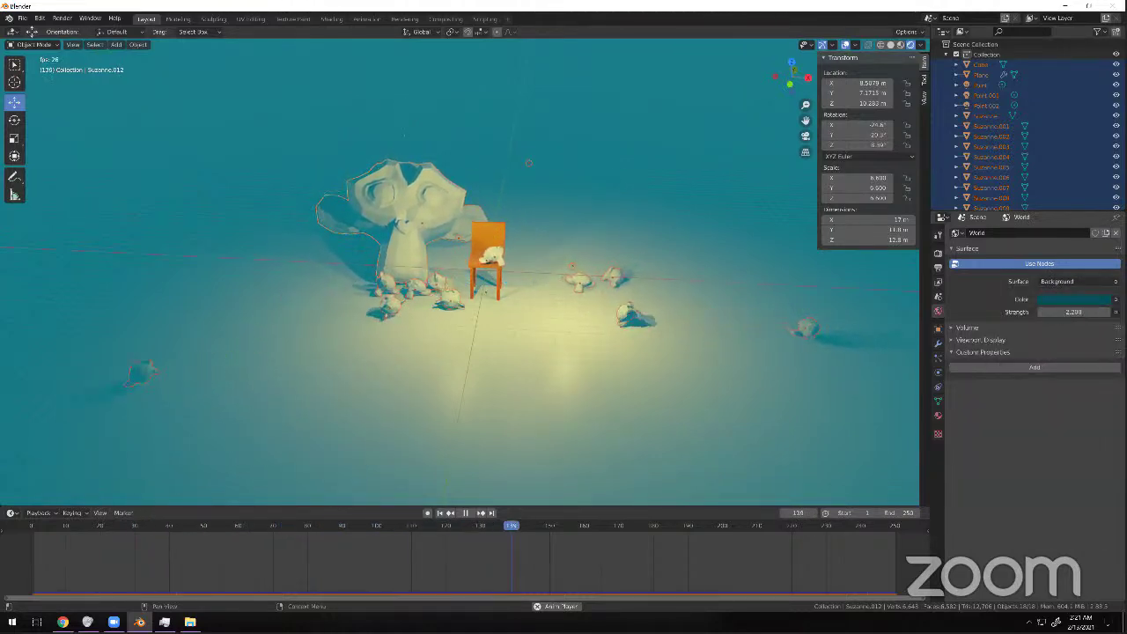
Try a Sky Texture as the world colour with the Preetham sky type.
click(1116, 300)
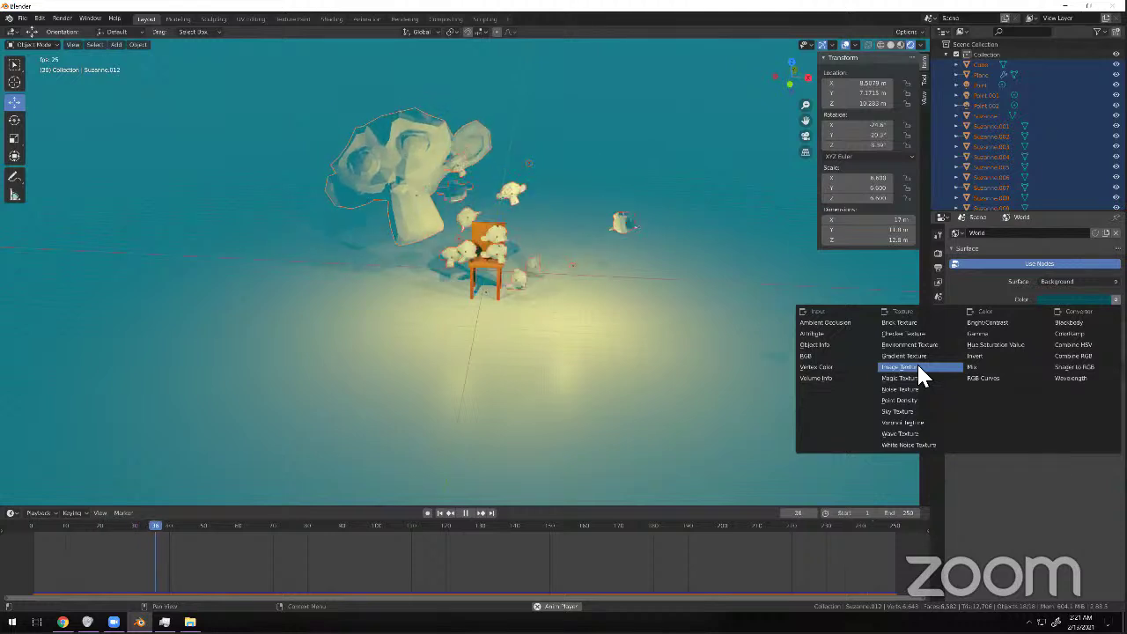
click(920, 411)
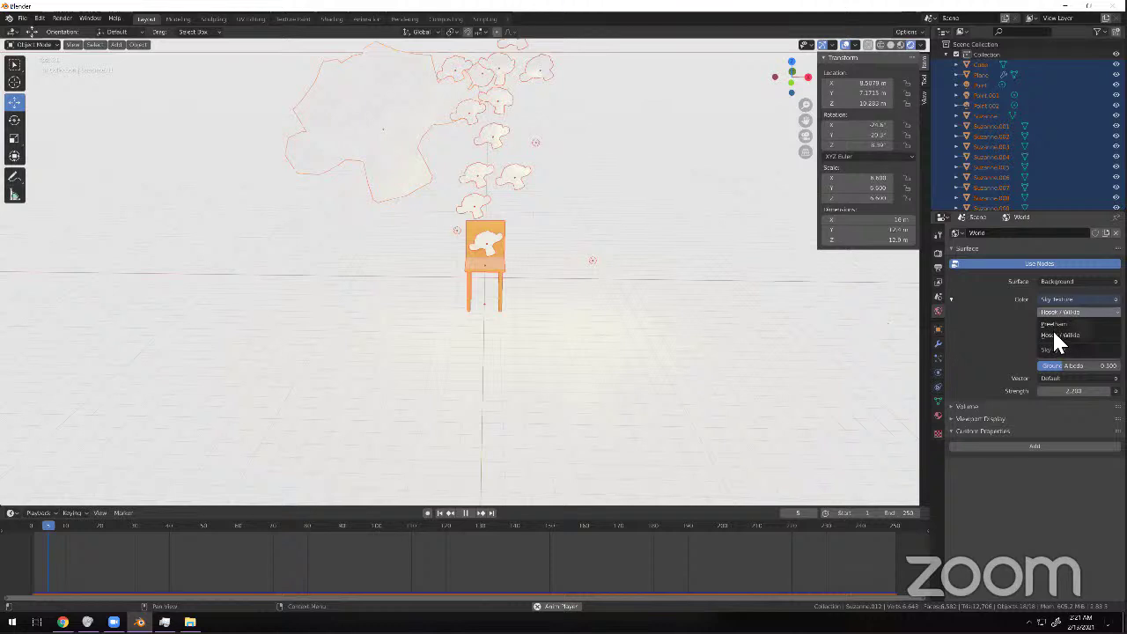
click(1073, 314)
click(1067, 298)
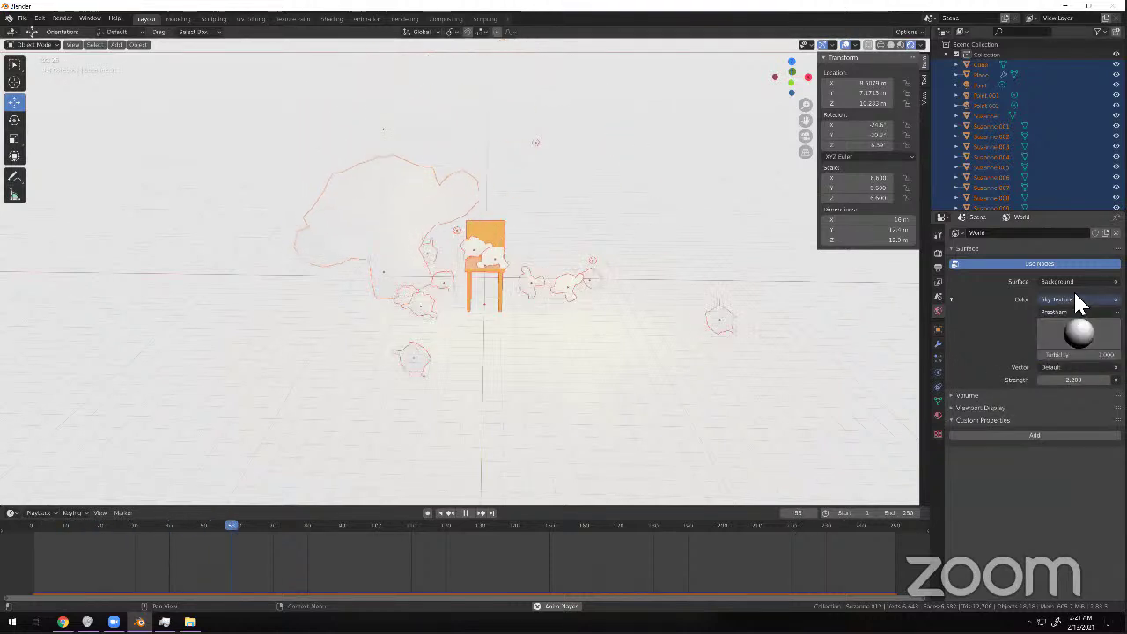
Assign an Image Texture to the world colour and load kloppenheim_06.jpg from the Downloads folder.
click(1079, 300)
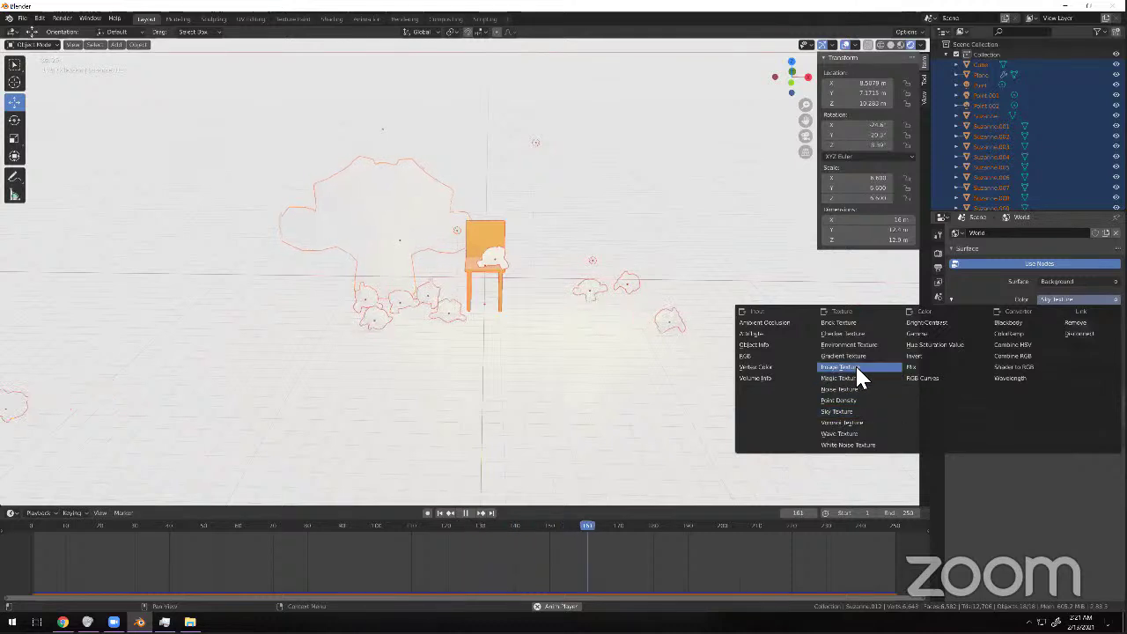
key(Return)
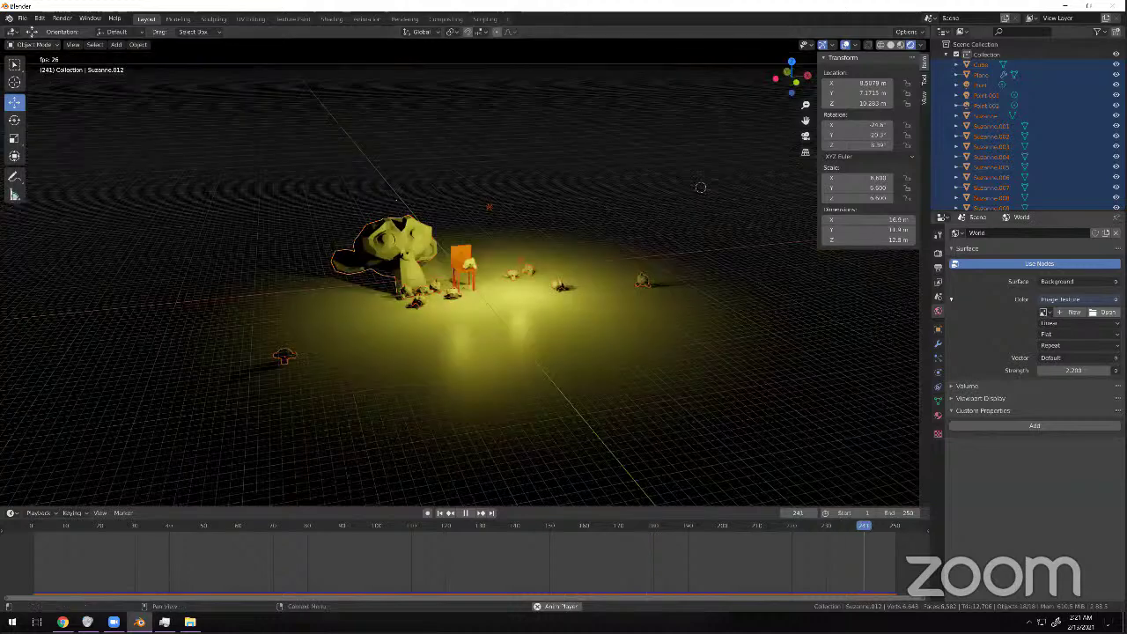
click(1102, 311)
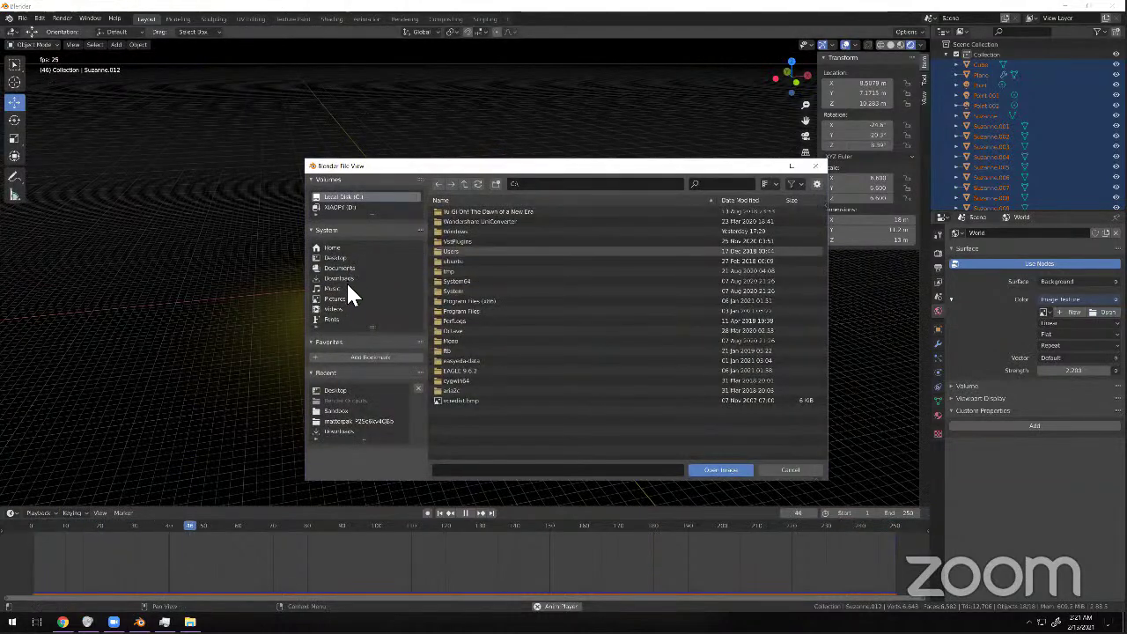
click(349, 278)
click(482, 271)
double_click(489, 280)
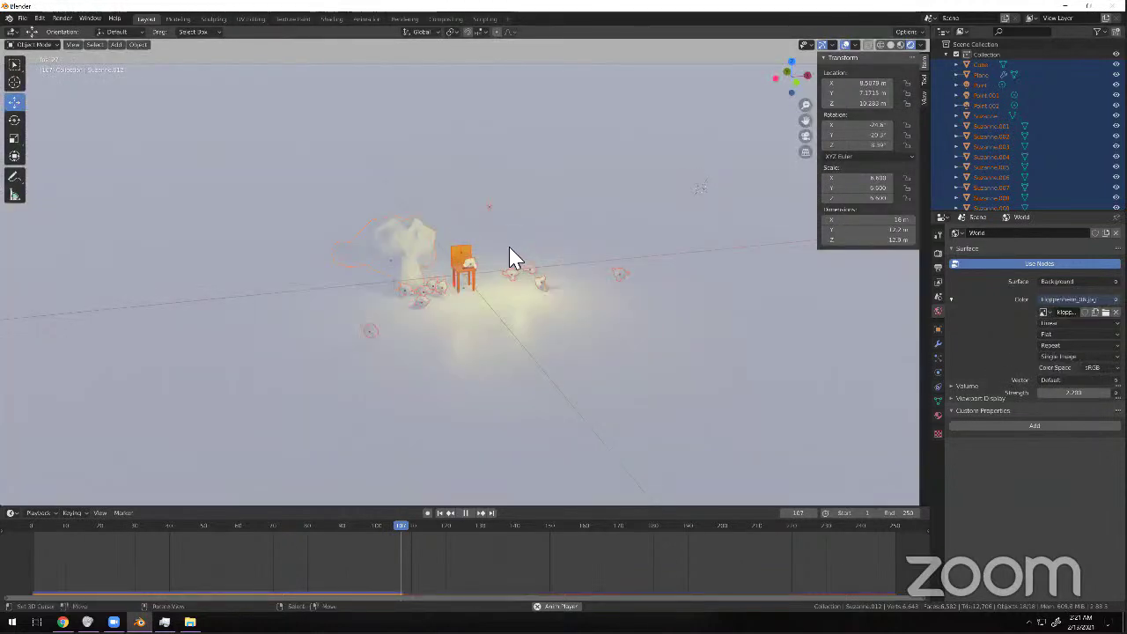
Set the world image's projection to Sphere and its vector input to Geometry Position.
scroll(528, 239, down, 9)
scroll(521, 251, up, 6)
middle_drag(519, 256, 712, 238)
scroll(611, 259, down, 2)
scroll(503, 290, up, 6)
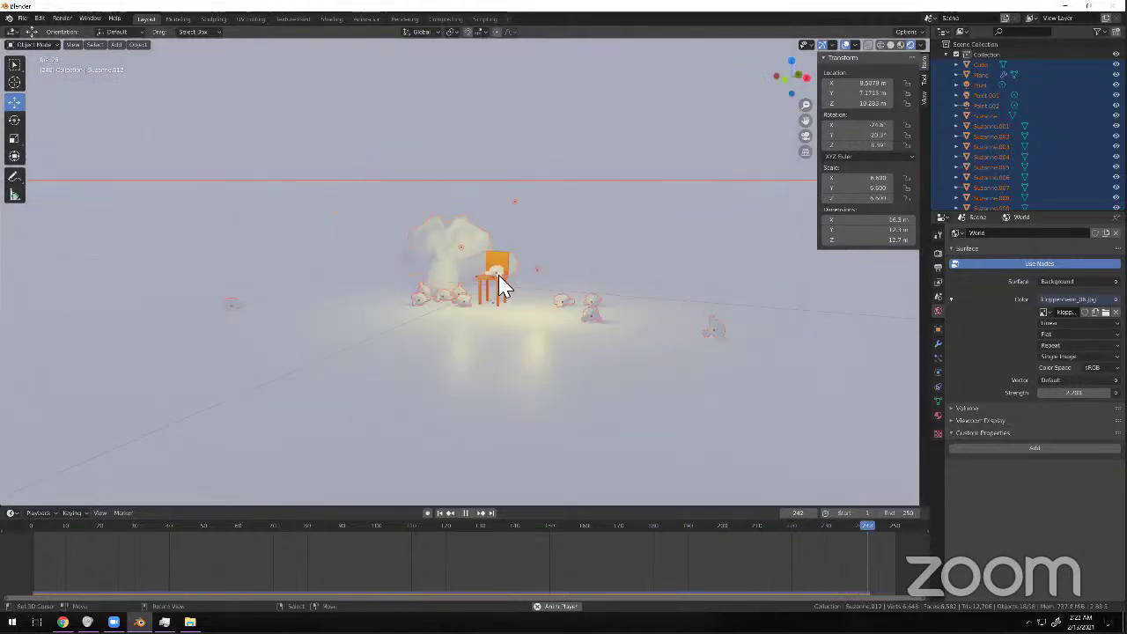
scroll(500, 284, up, 4)
scroll(499, 282, down, 5)
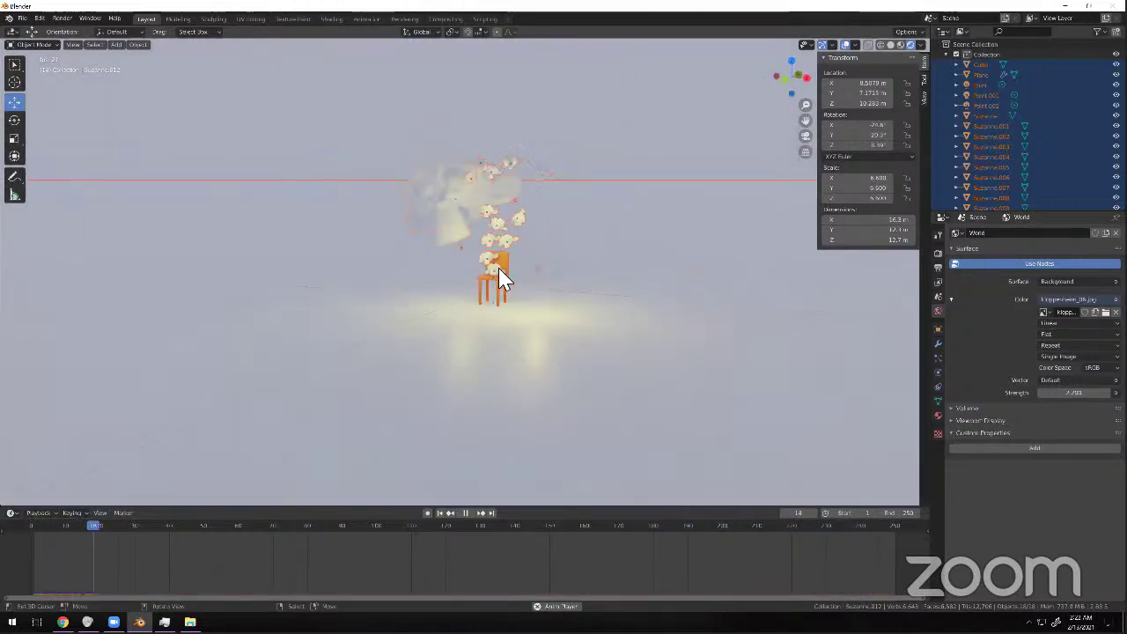
click(1047, 333)
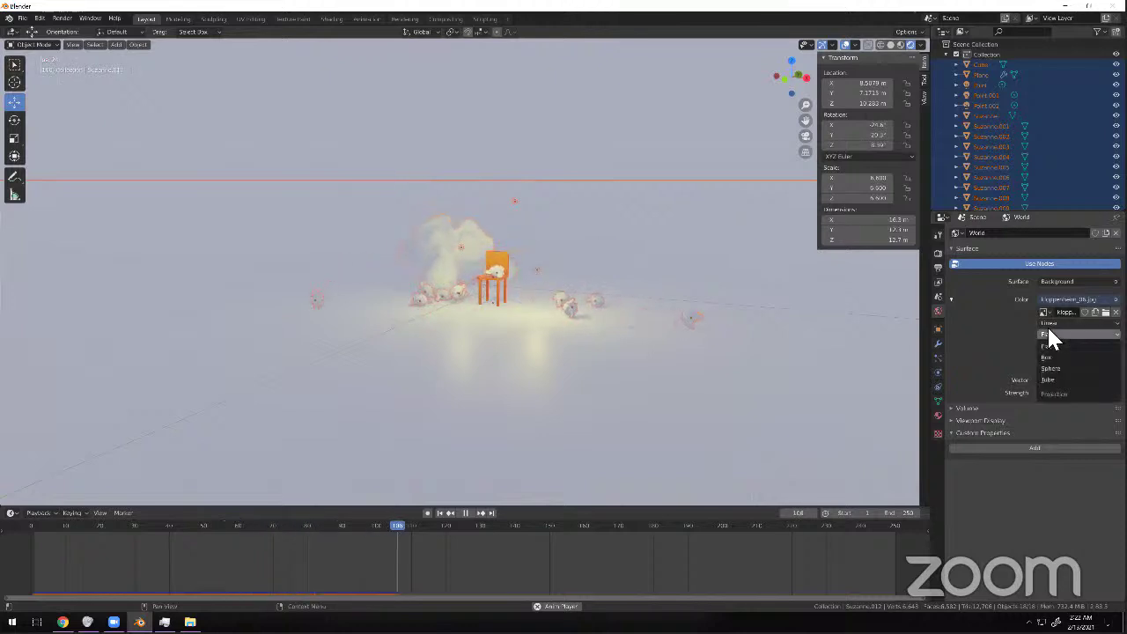
click(1054, 369)
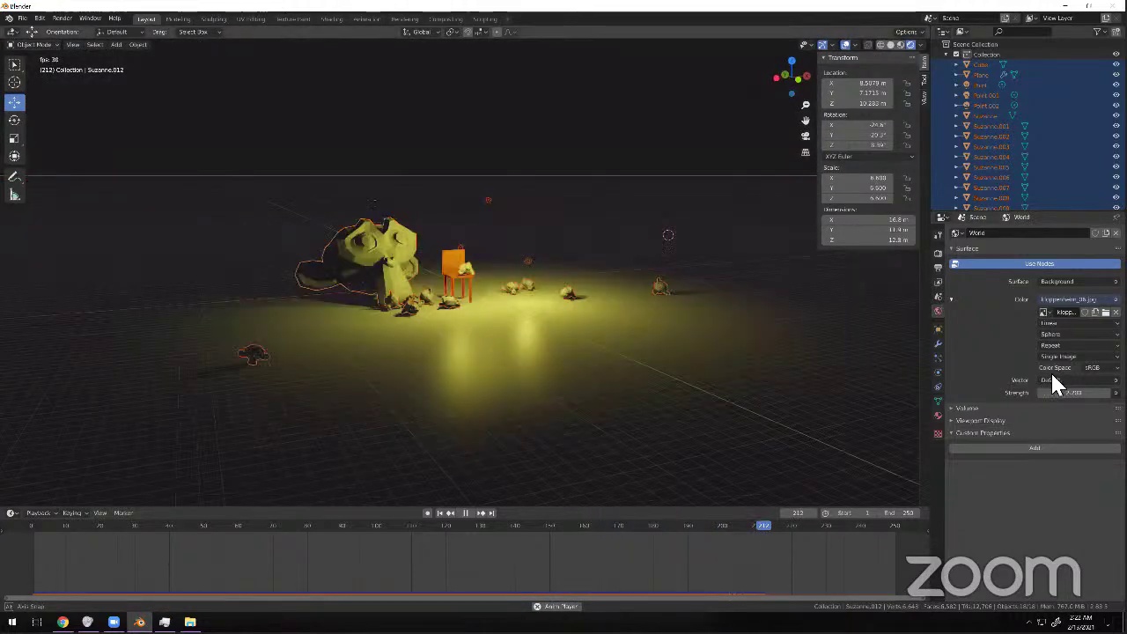
click(1054, 380)
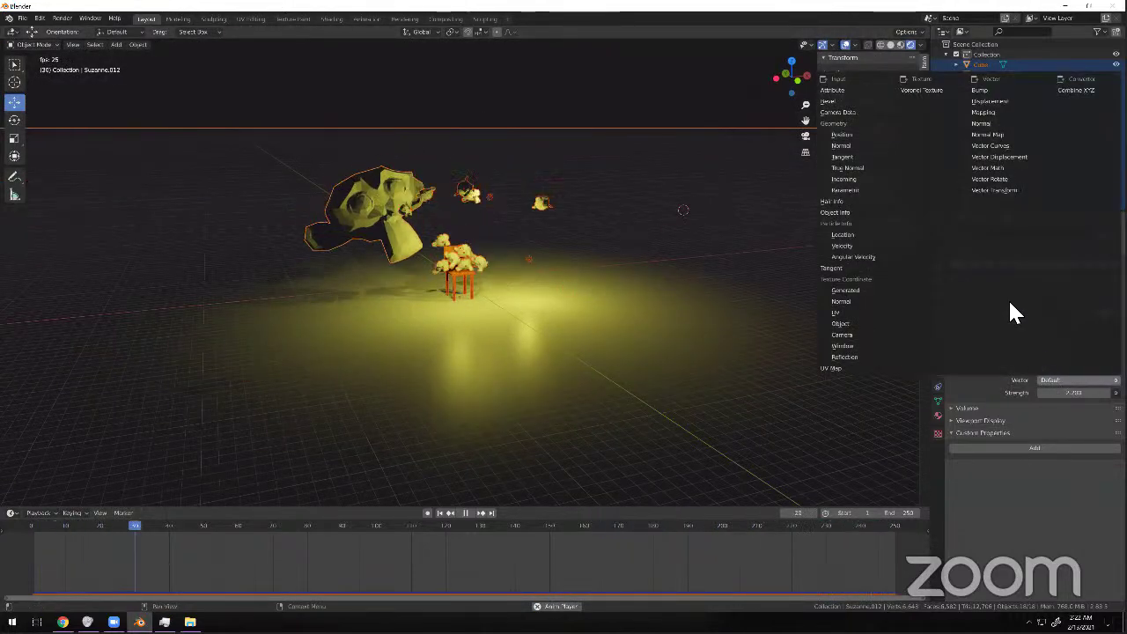
click(870, 137)
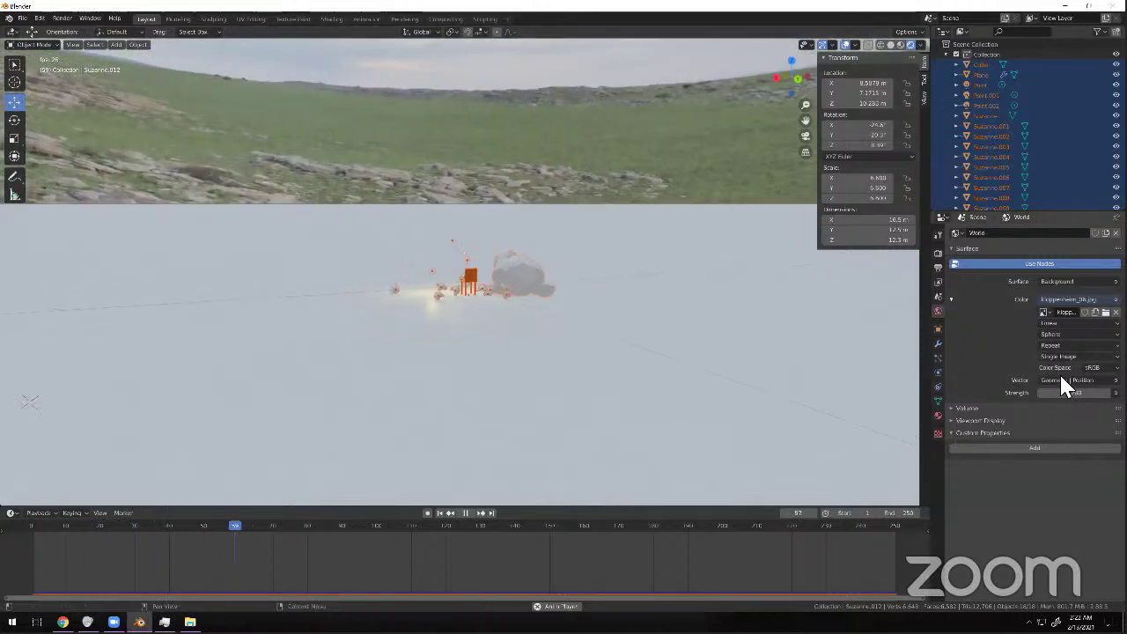
Set the world image's extension to Extend and its interpolation to Closest.
click(1061, 344)
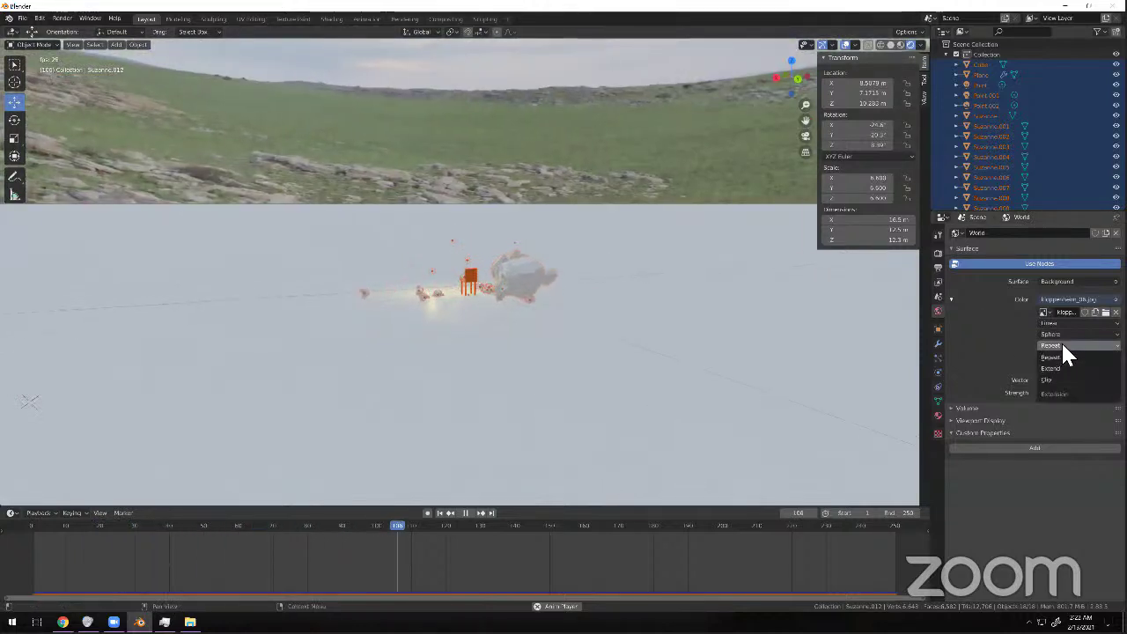
click(1054, 368)
click(1055, 343)
click(1059, 344)
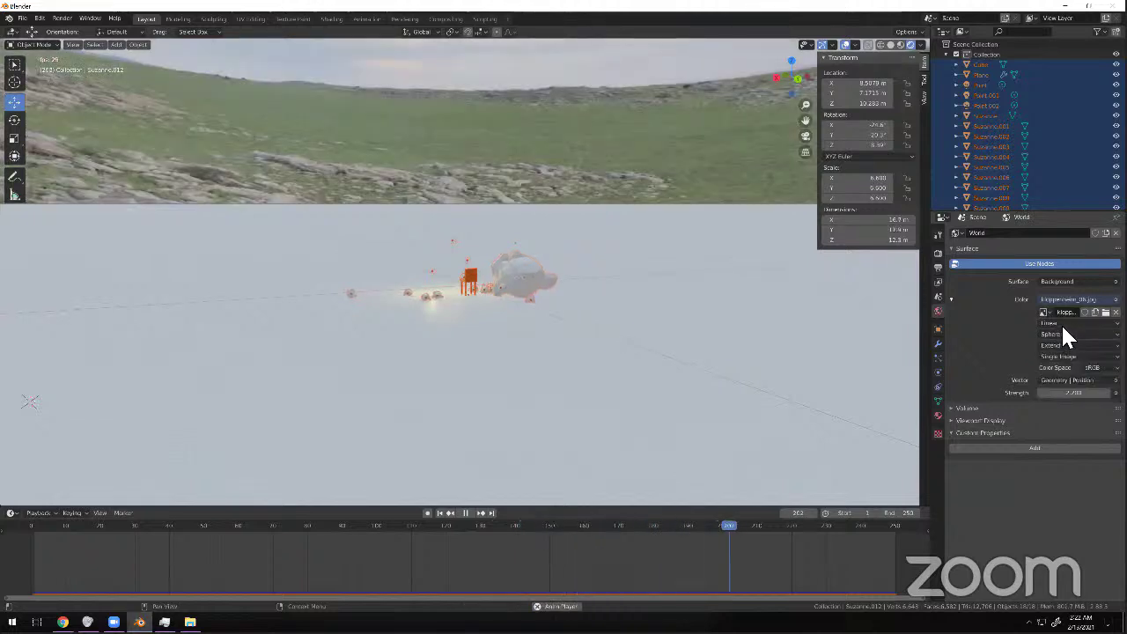
click(1061, 323)
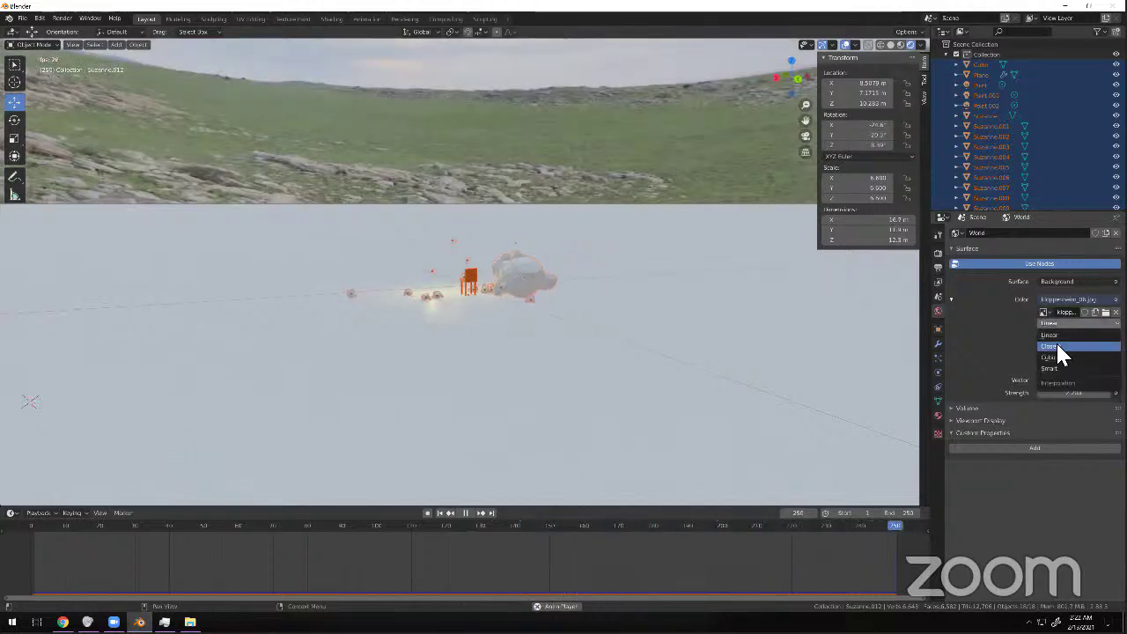
click(1059, 345)
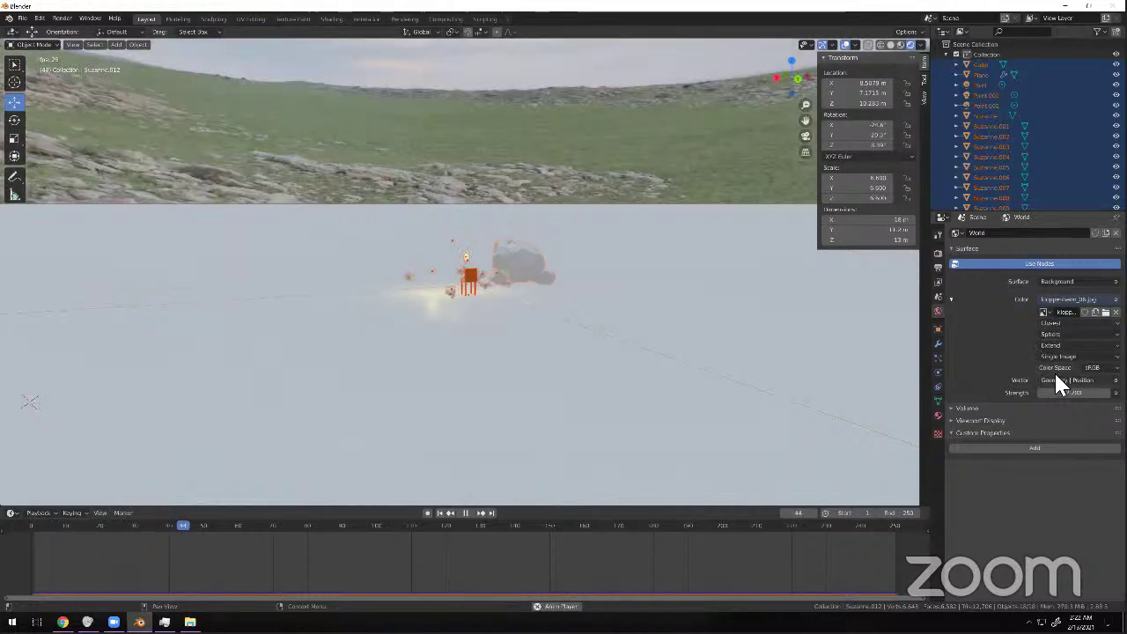
Try Geometry Normal as the world image's vector input, then return it to Geometry Position.
click(1057, 380)
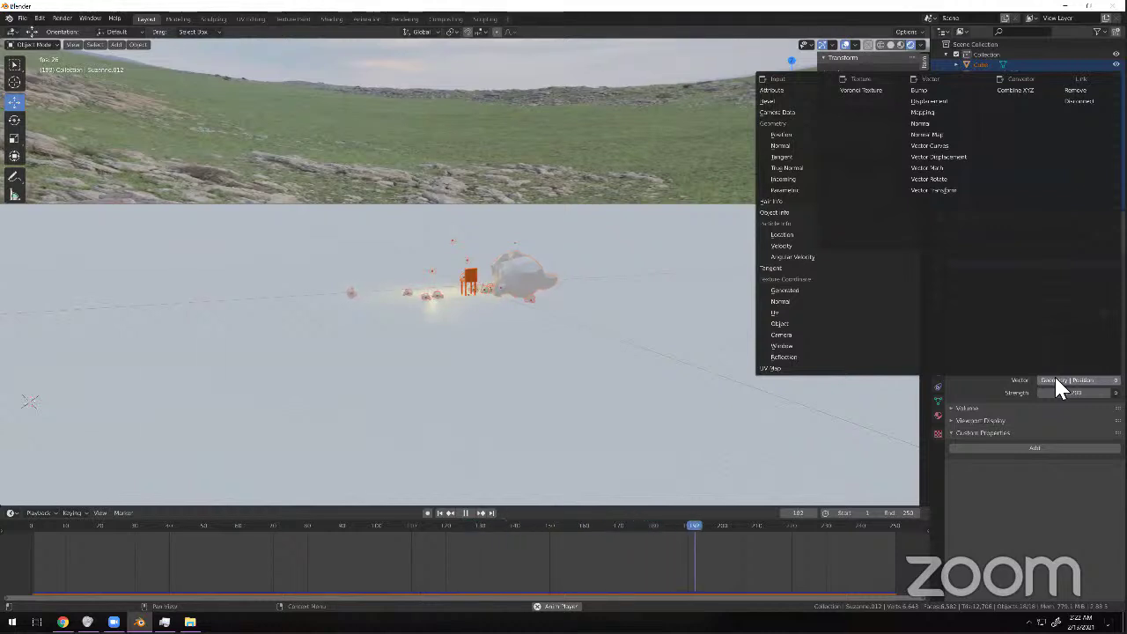
click(767, 146)
middle_drag(463, 257, 1048, 414)
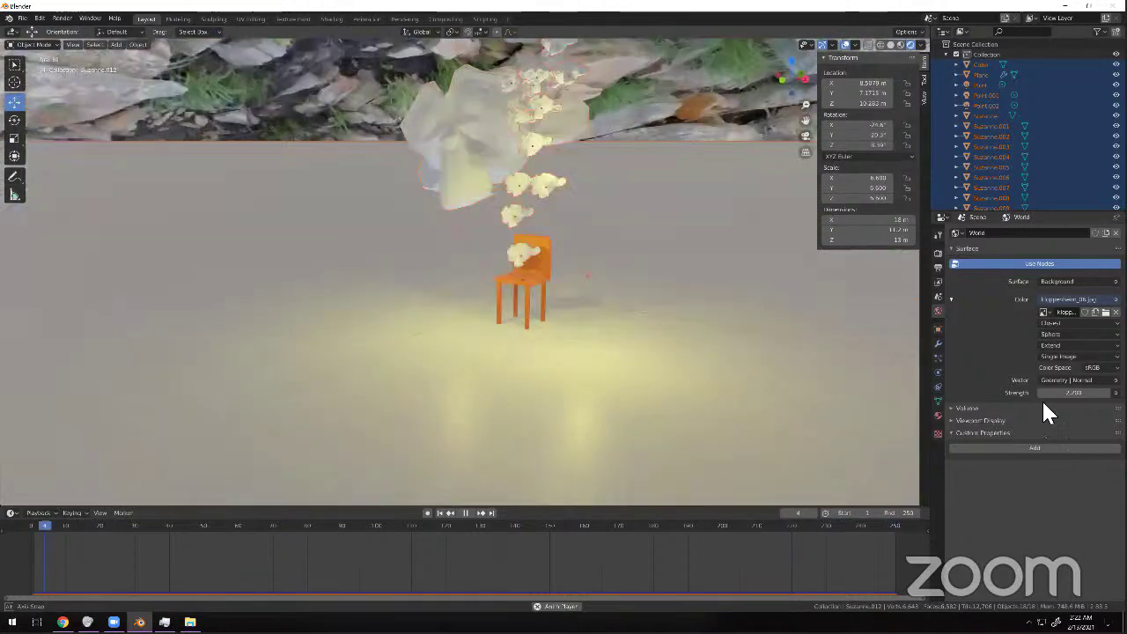
click(1057, 377)
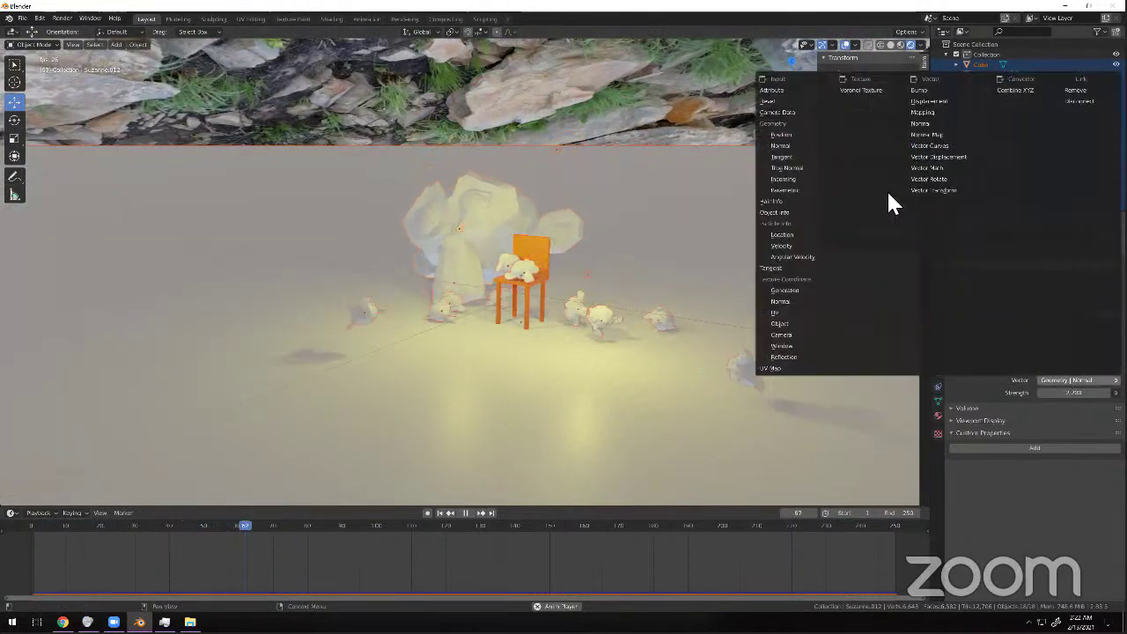
click(808, 135)
middle_drag(617, 199, 901, 52)
scroll(544, 240, down, 14)
scroll(519, 253, up, 13)
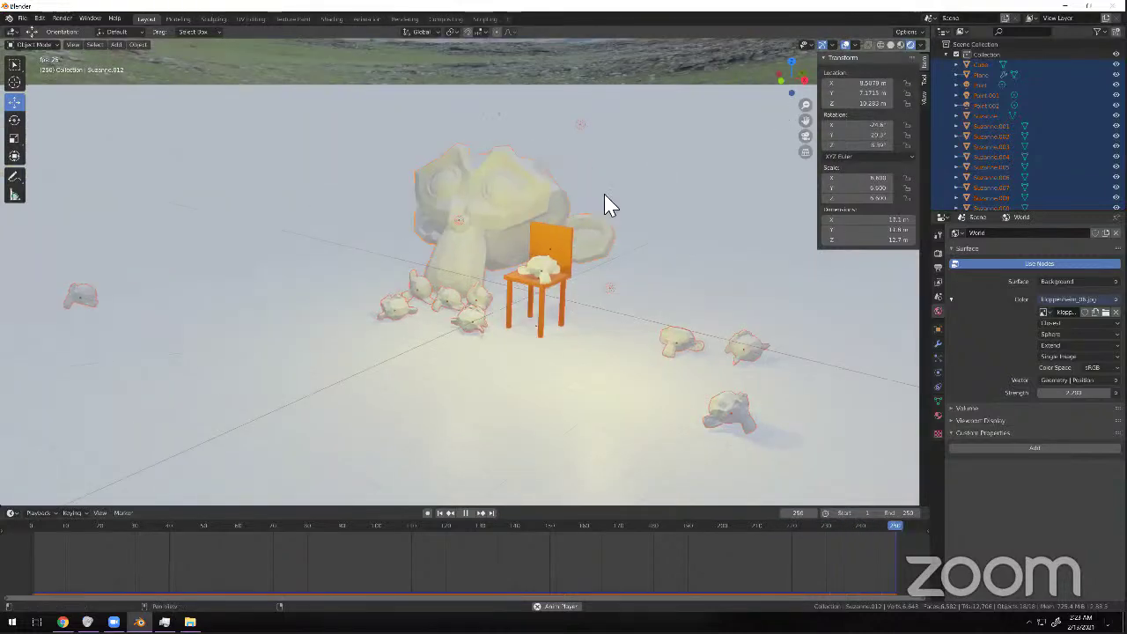
scroll(551, 235, up, 2)
scroll(528, 223, down, 3)
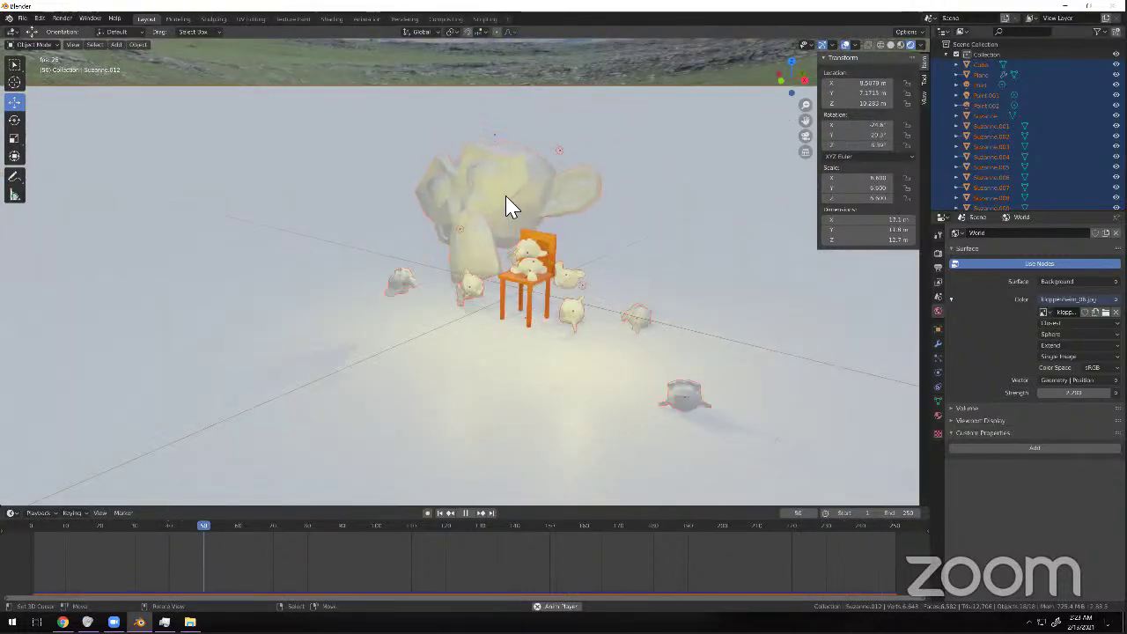
Deselect all objects and give the large monkey head a new material with a bright blue base colour.
key(alt+a)
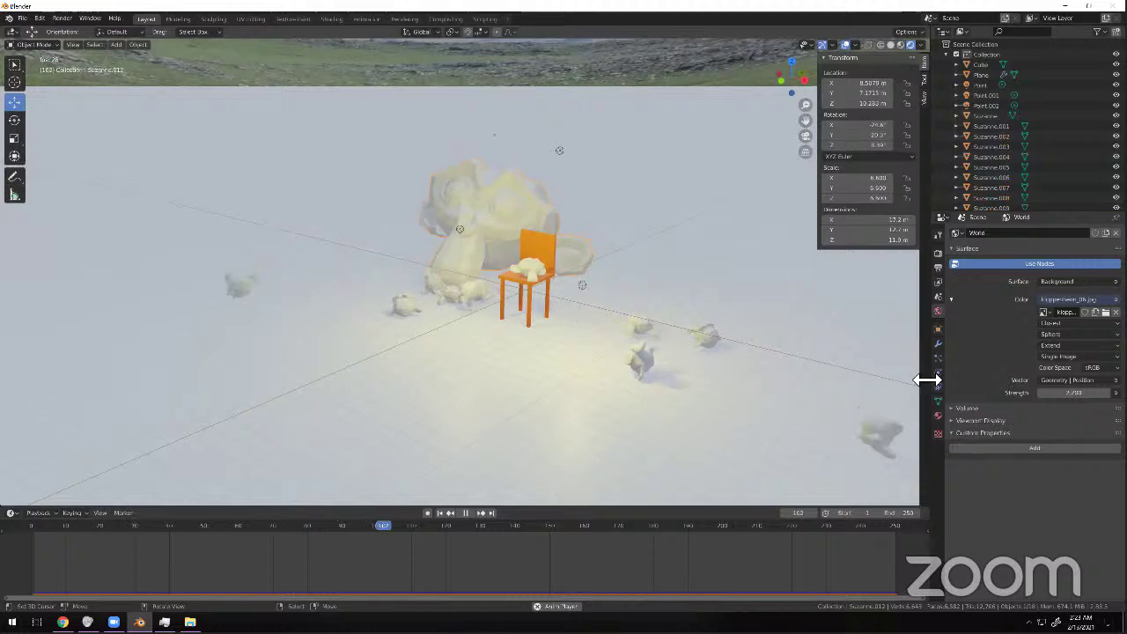
click(937, 413)
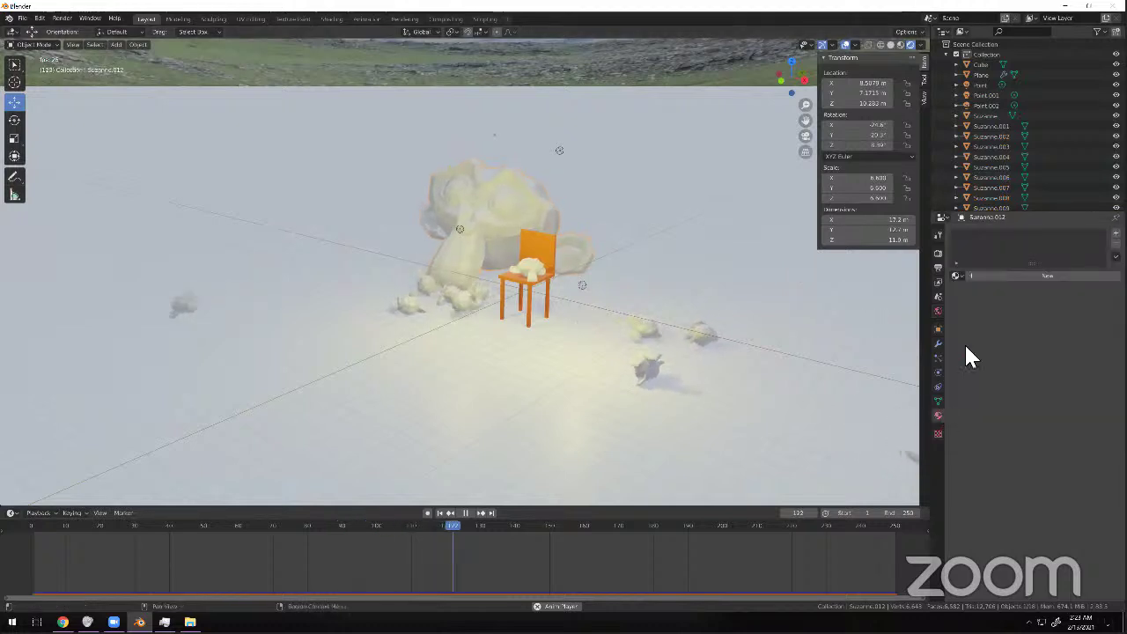
click(992, 276)
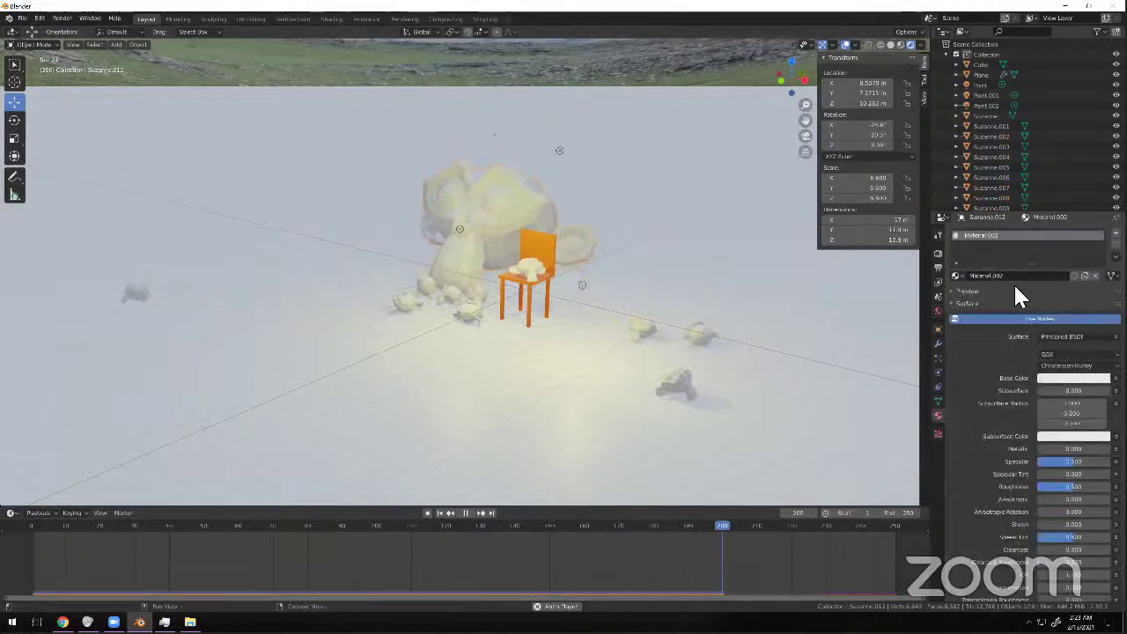
click(1051, 376)
drag(1072, 253, 1082, 240)
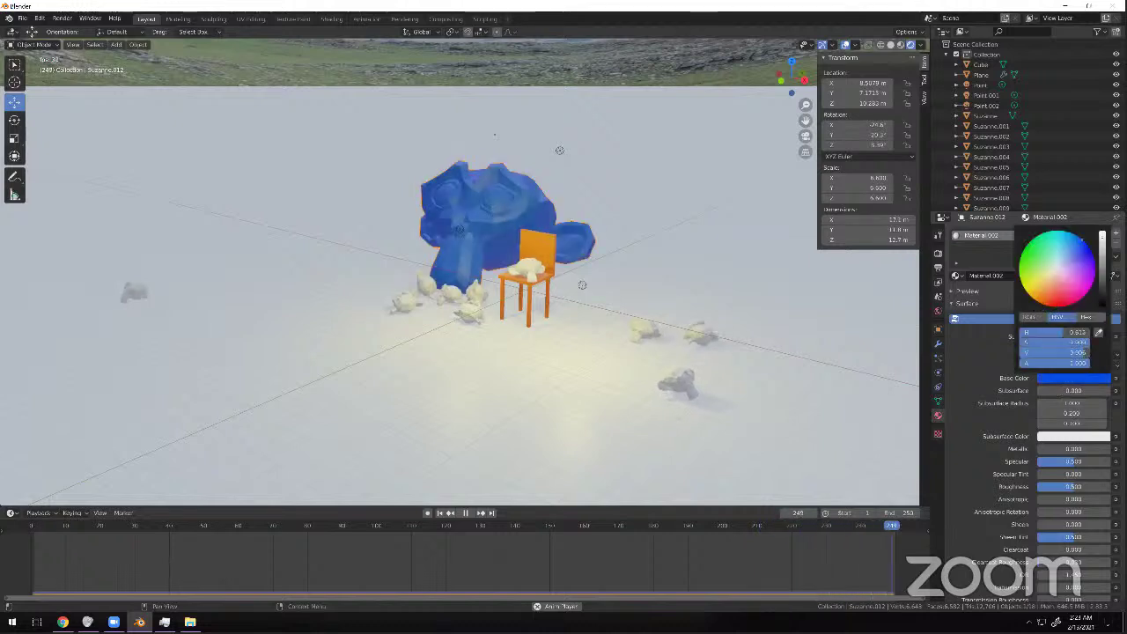
Set the blue material's metallic, specular and specular tint to 1.000 and its roughness to about 0.19.
drag(1053, 449, 1110, 449)
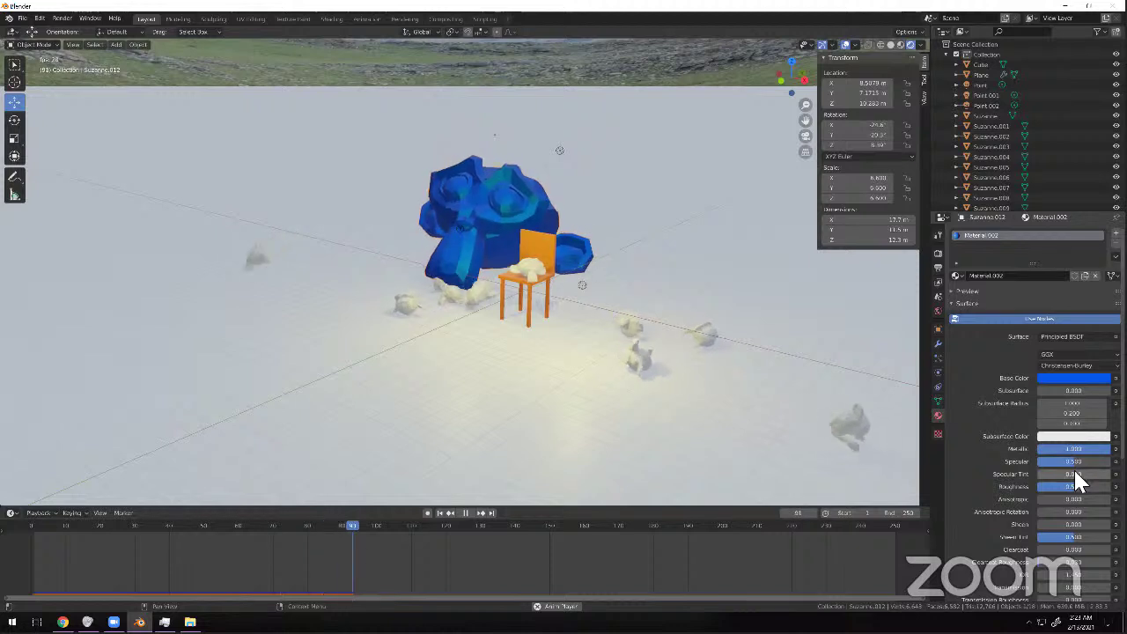
drag(1074, 485, 1047, 483)
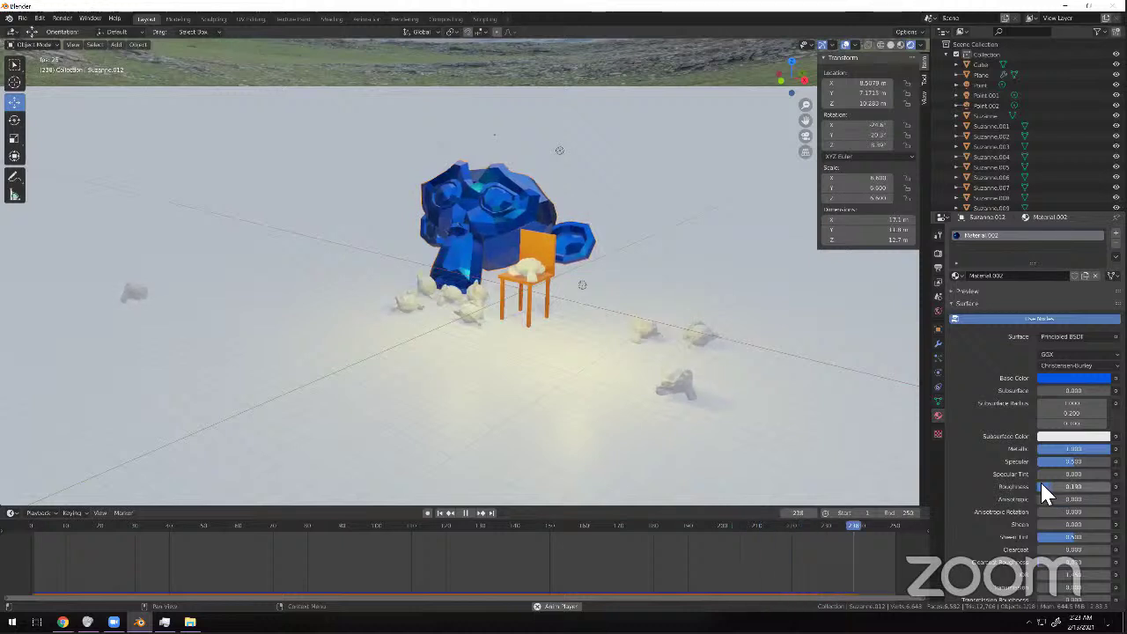
drag(1061, 463, 1108, 474)
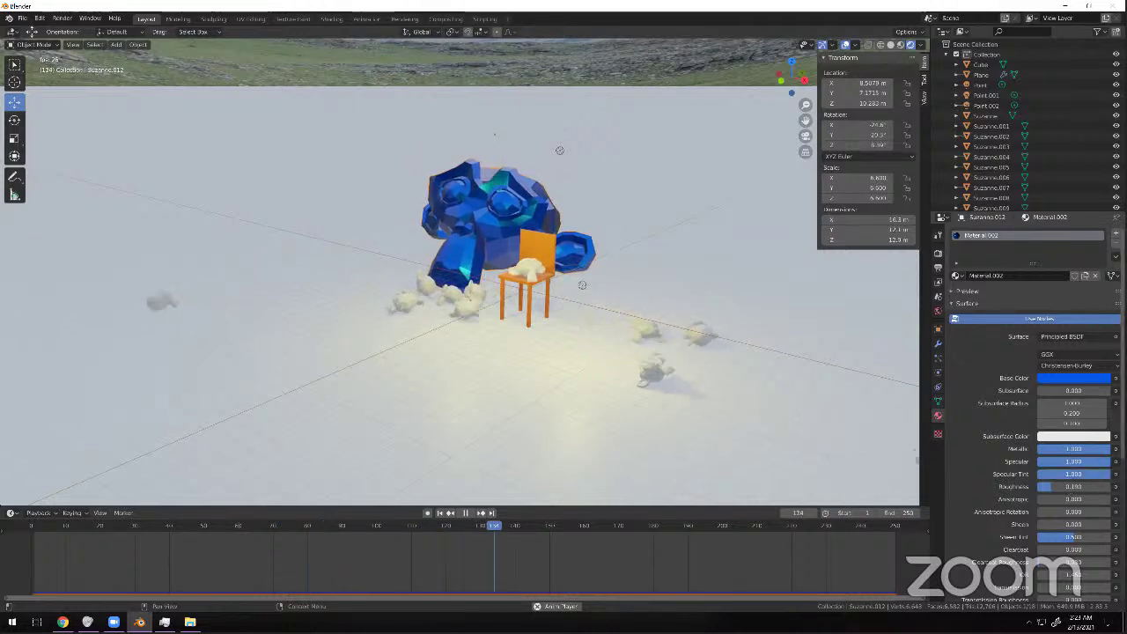
Set the Subsurface Color of the giant monkey head's material to bright blue.
click(1063, 436)
drag(1045, 314, 1072, 286)
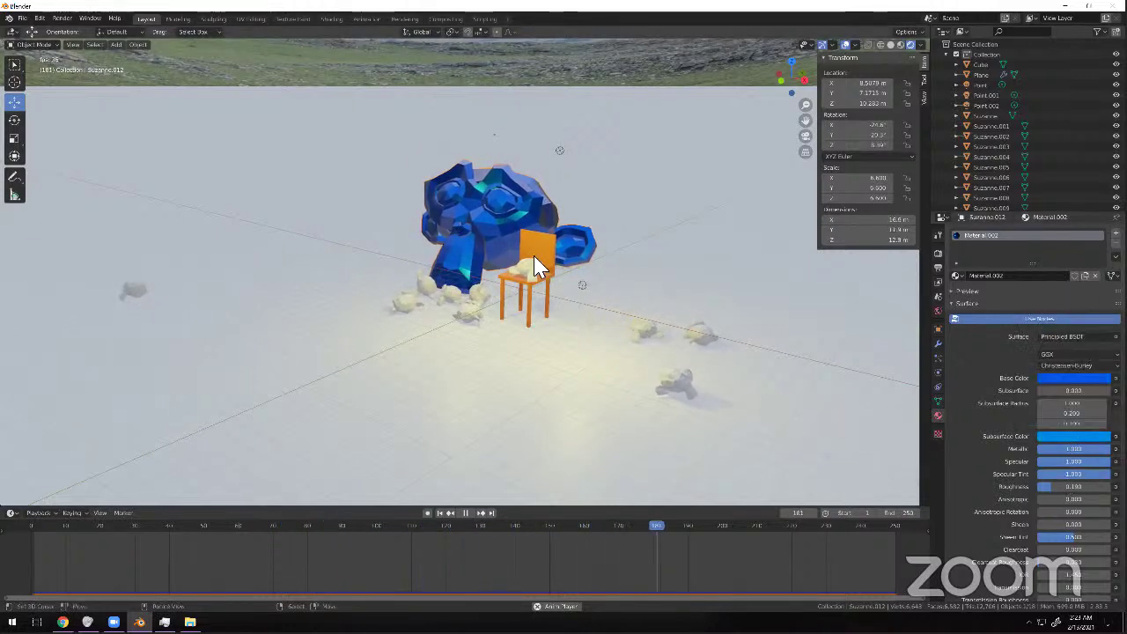
middle_drag(443, 294, 374, 295)
scroll(376, 296, down, 2)
scroll(381, 297, up, 6)
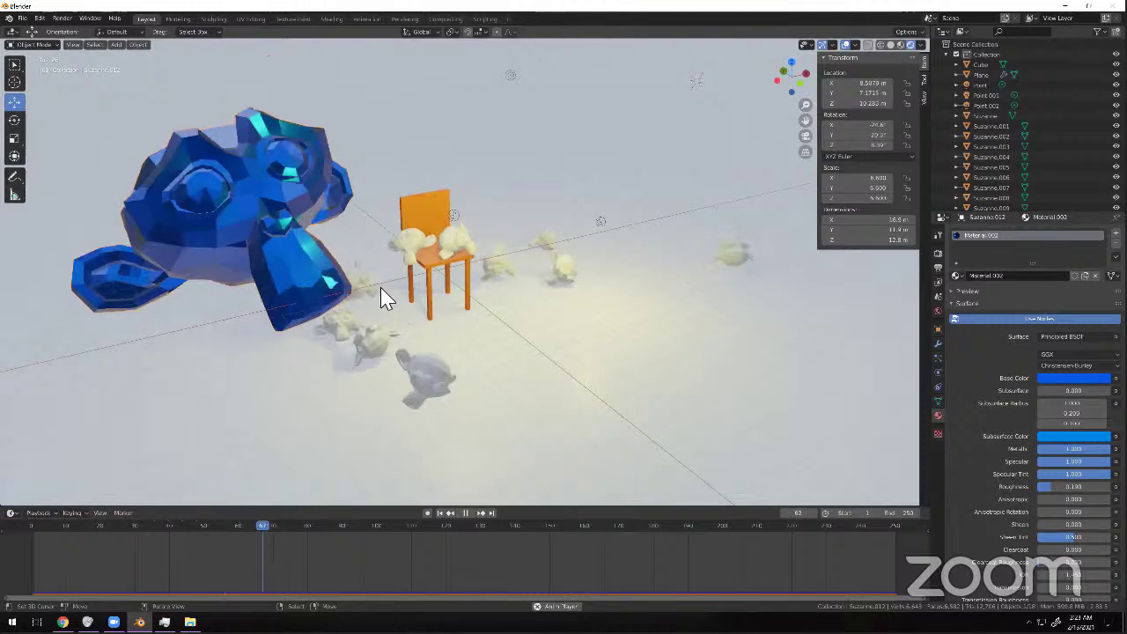
Give the ground plane a new material and darken its Base Color to dark grey.
scroll(498, 259, down, 10)
middle_drag(495, 261, 865, 277)
scroll(493, 245, up, 9)
scroll(506, 244, up, 4)
click(865, 275)
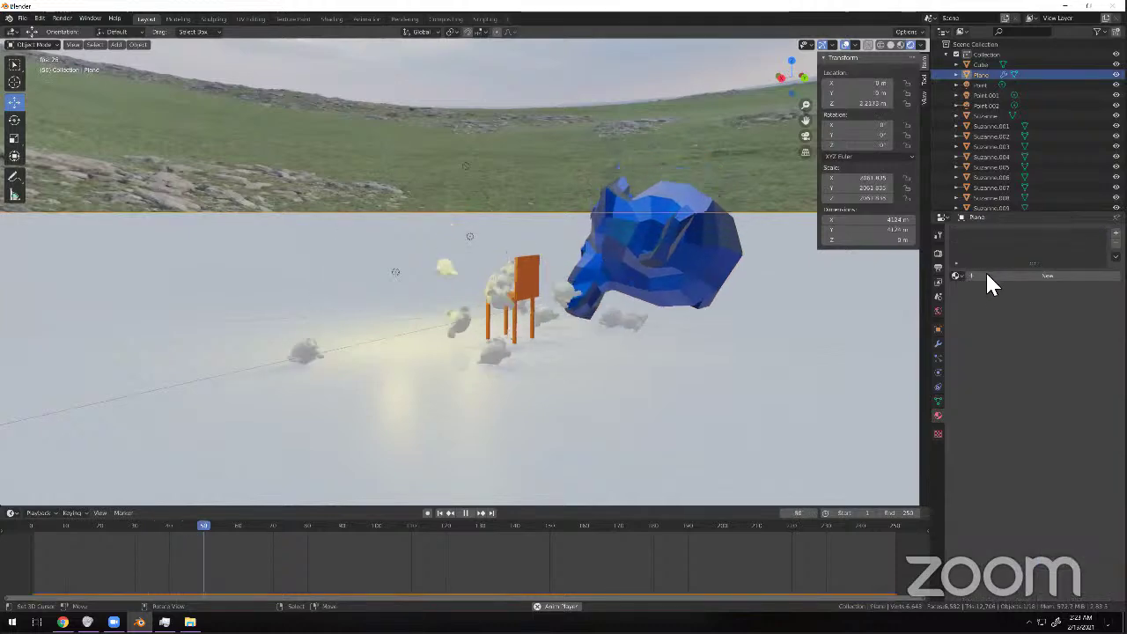
click(1022, 278)
click(1064, 378)
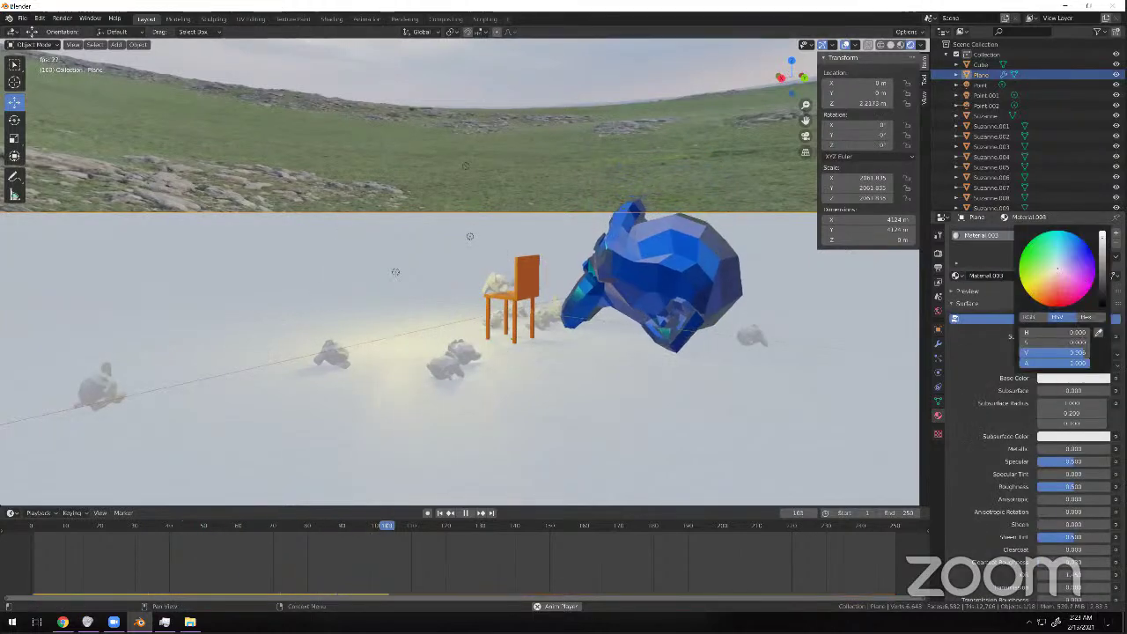
drag(1103, 241, 1102, 282)
Make the ground material reflective with Metallic at about 0.59 and Roughness at 0.127.
drag(1041, 449, 1072, 449)
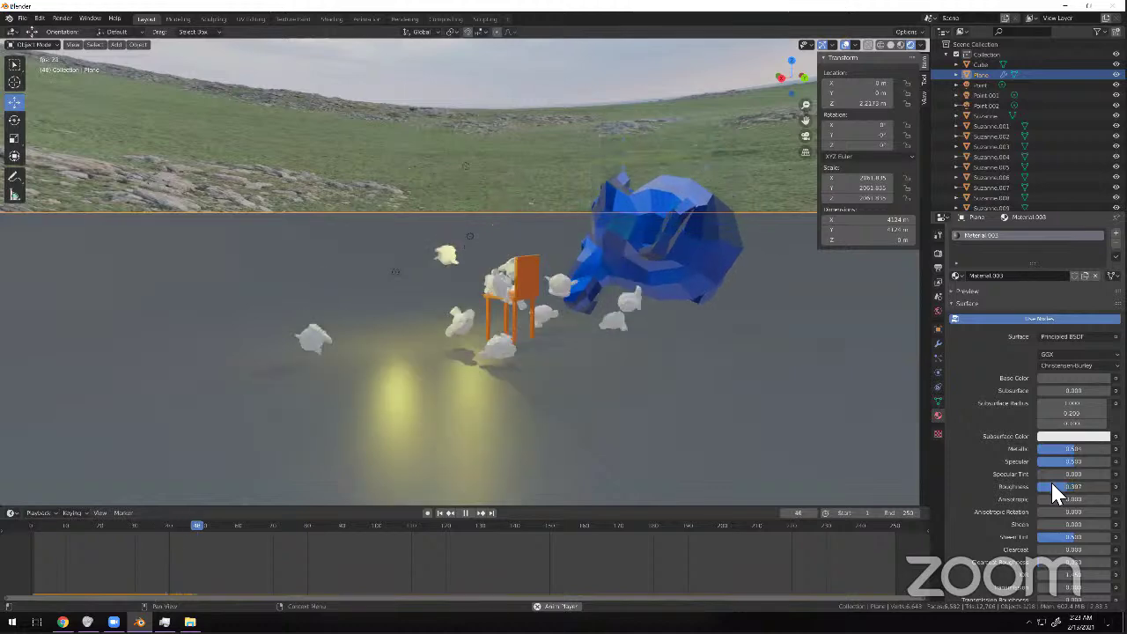
drag(1051, 487, 1047, 487)
middle_drag(461, 327, 523, 332)
scroll(643, 262, up, 5)
middle_drag(642, 251, 656, 203)
scroll(641, 239, down, 6)
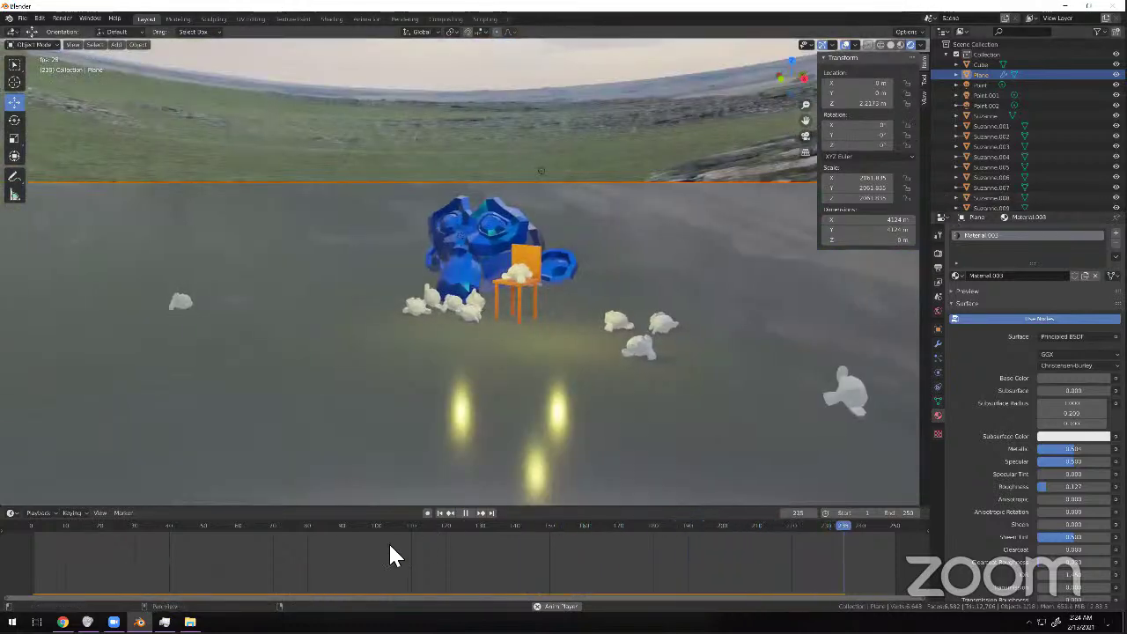
Stop the animation playback and switch the render engine from Eevee to Cycles.
click(452, 512)
click(464, 513)
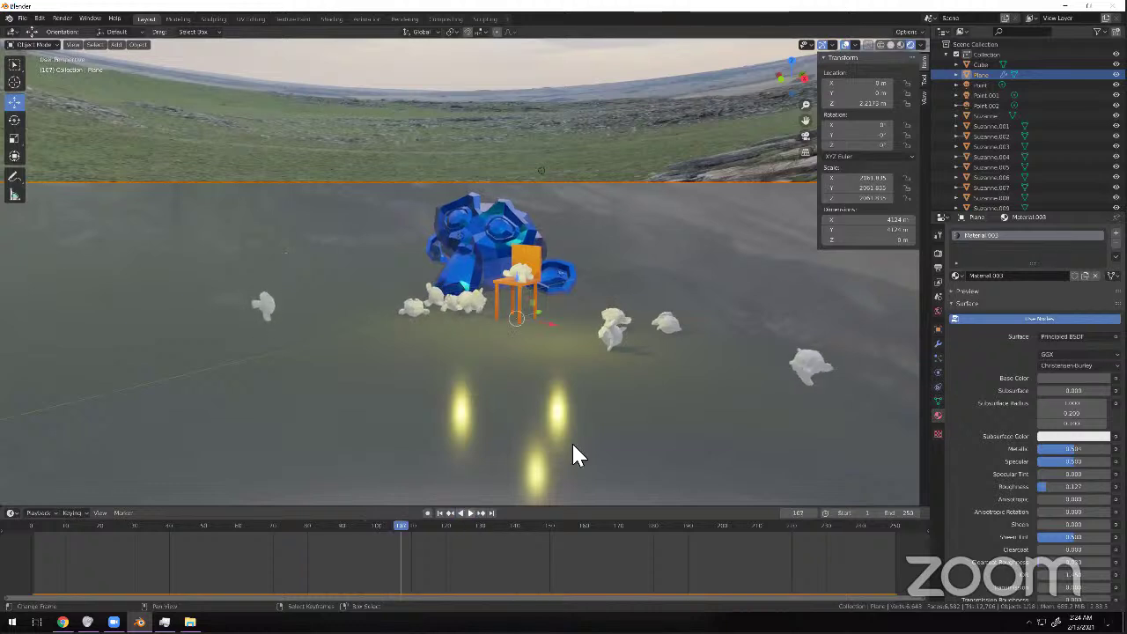
click(934, 256)
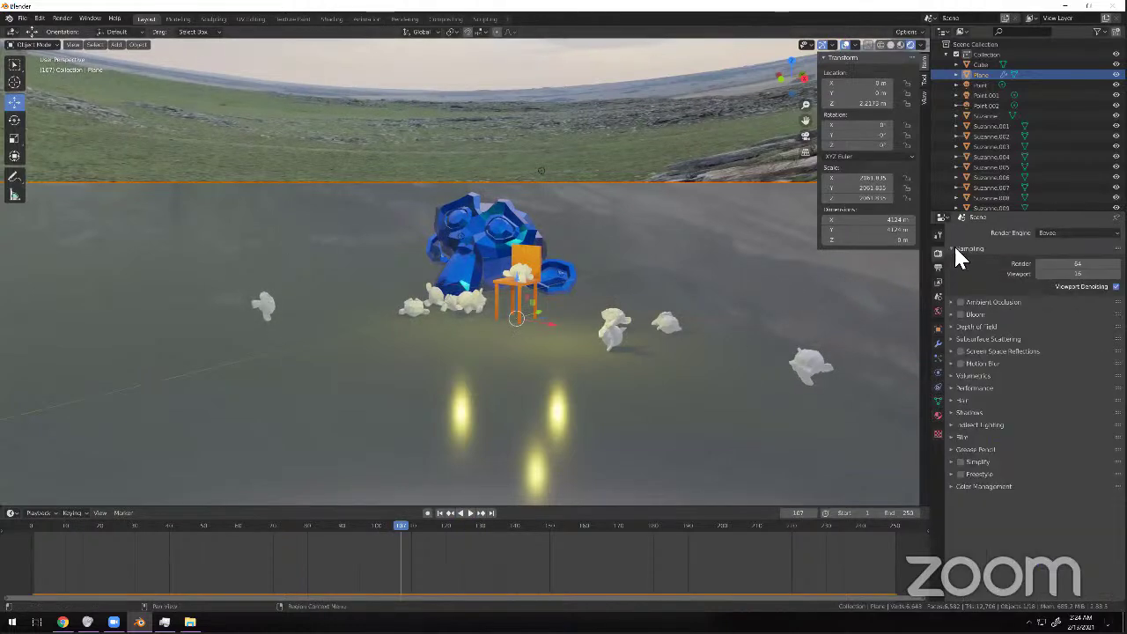
click(1052, 232)
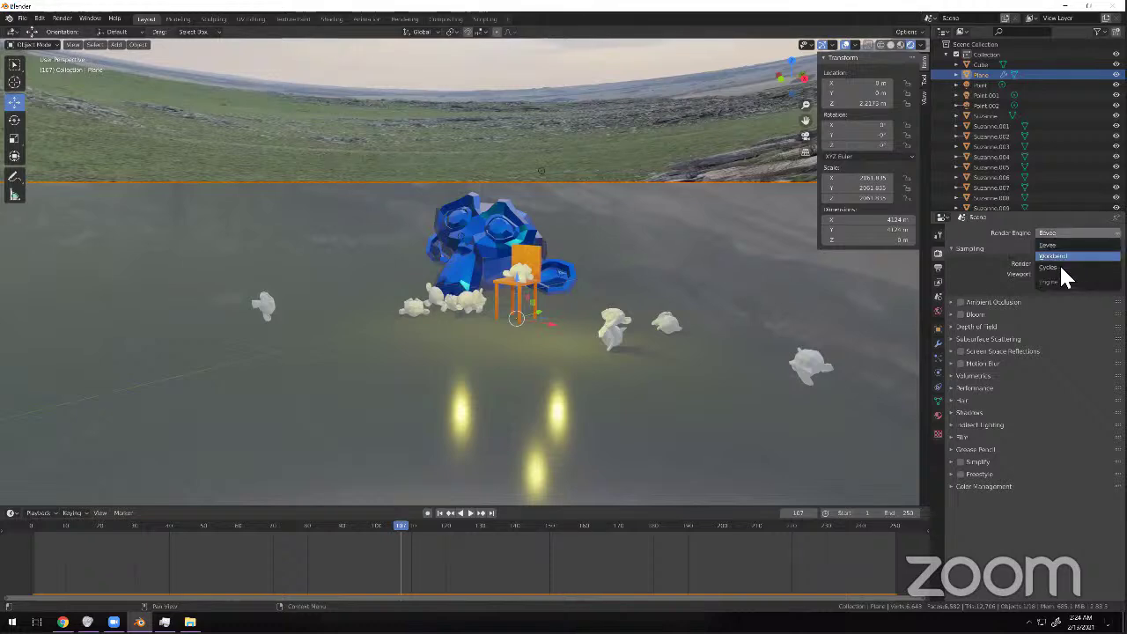
click(1056, 267)
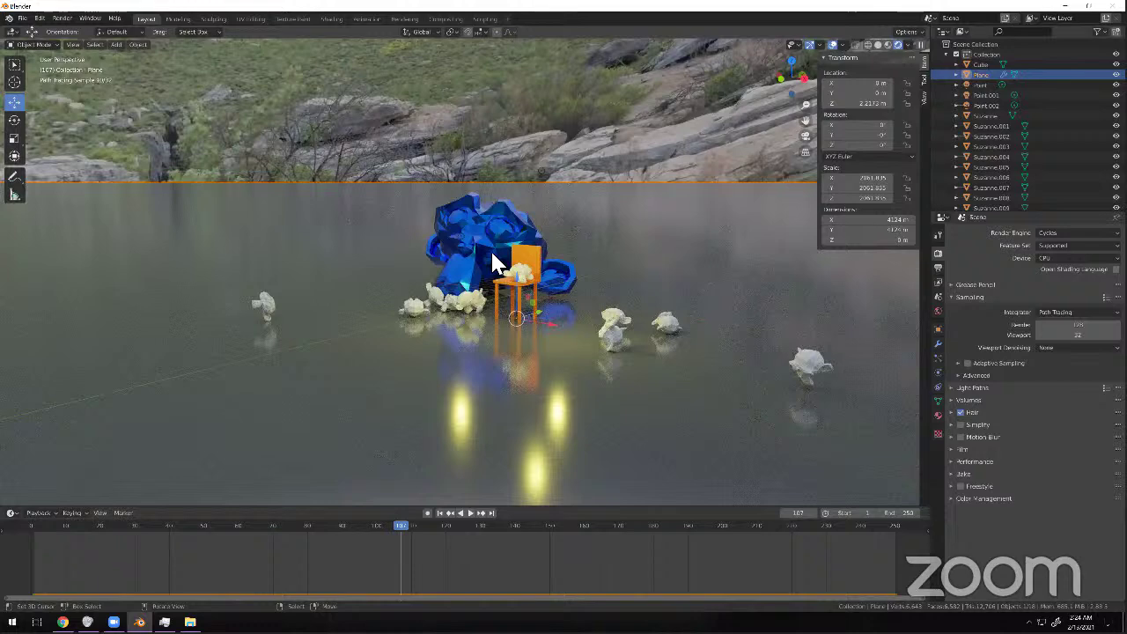
Enable Ambient Occlusion in the world settings and inspect the monkeys and chair in the rendered view.
shift+middle_drag(490, 248, 508, 260)
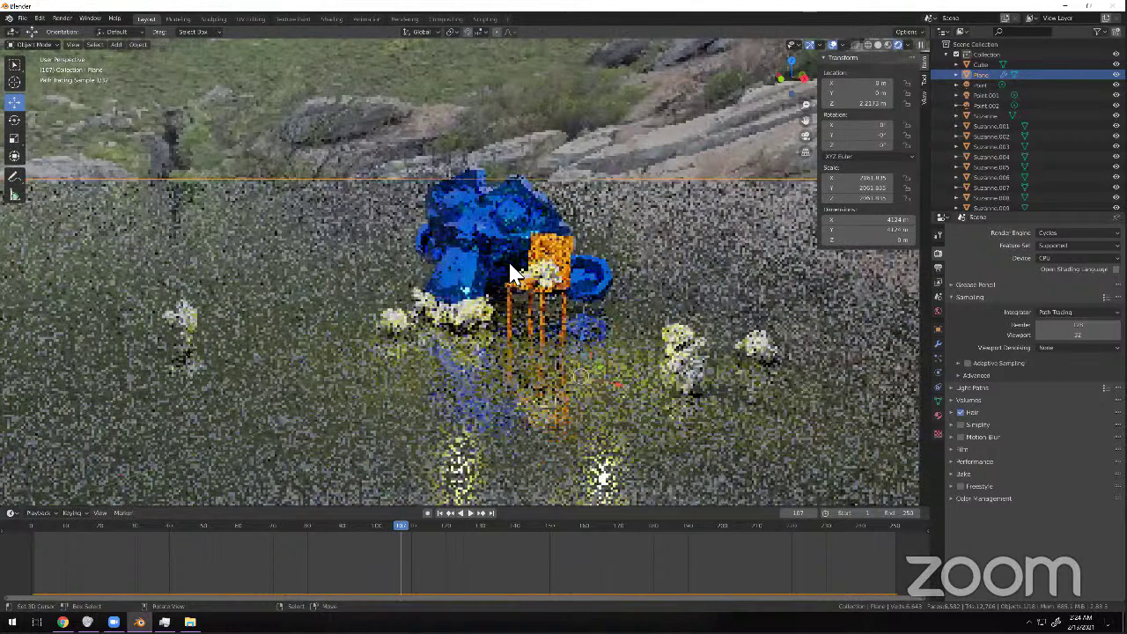
scroll(511, 265, up, 5)
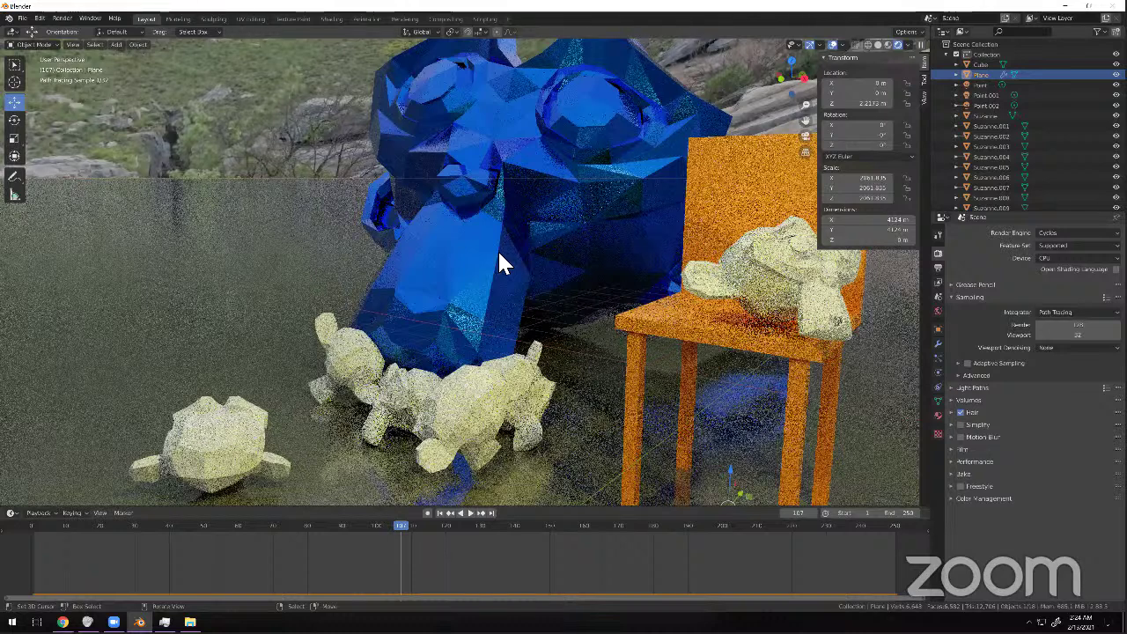
click(935, 311)
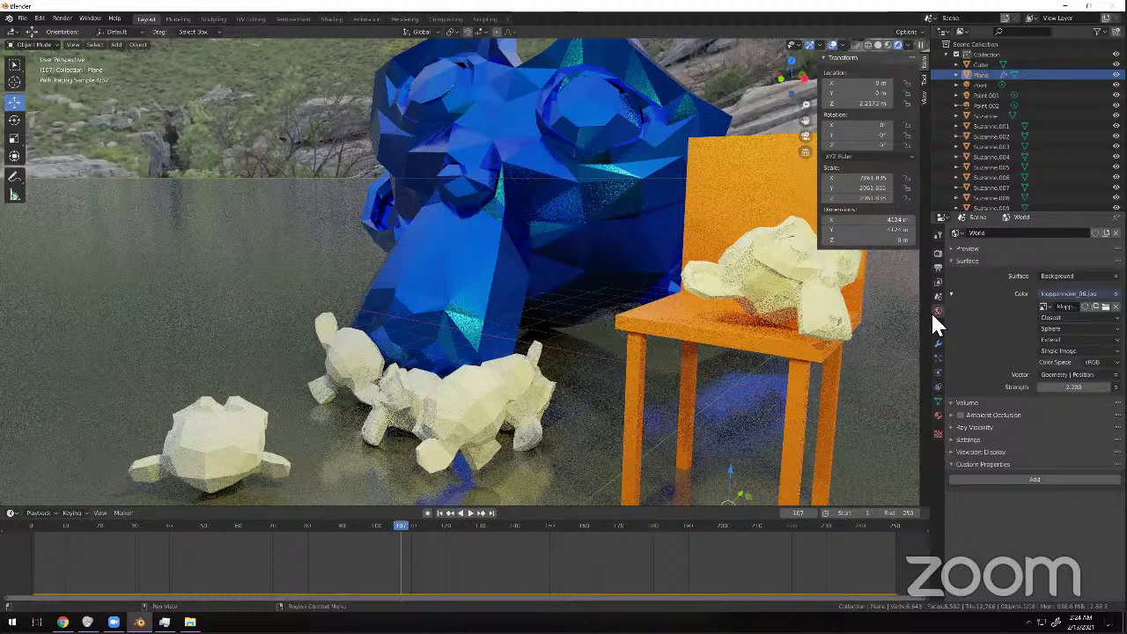
click(959, 413)
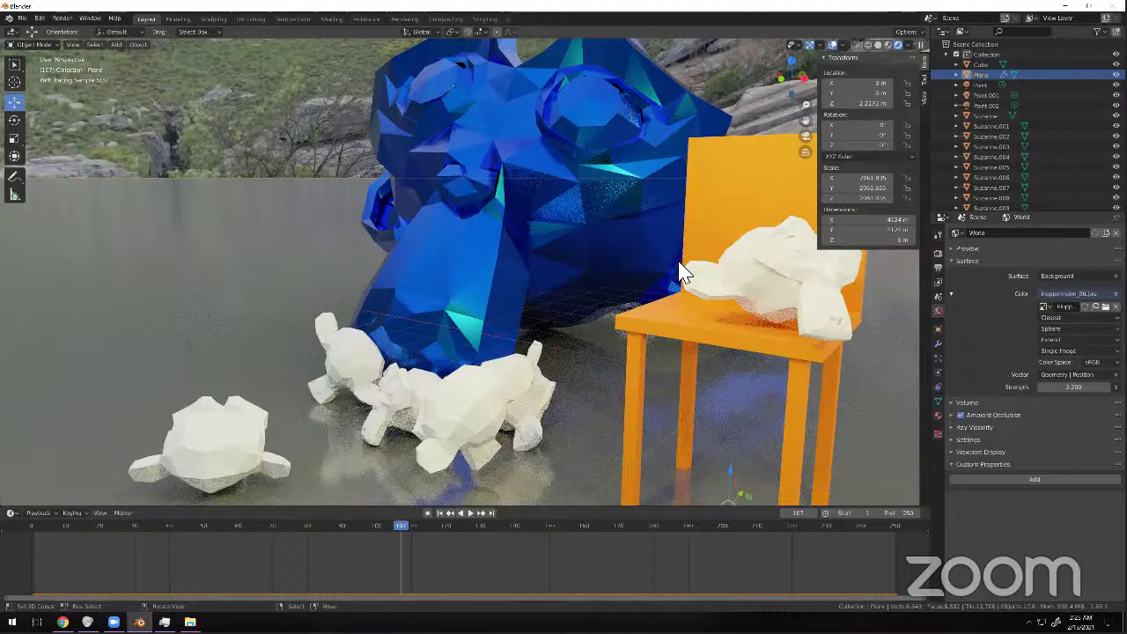
scroll(494, 268, down, 2)
middle_drag(498, 253, 535, 283)
shift+middle_drag(535, 283, 600, 346)
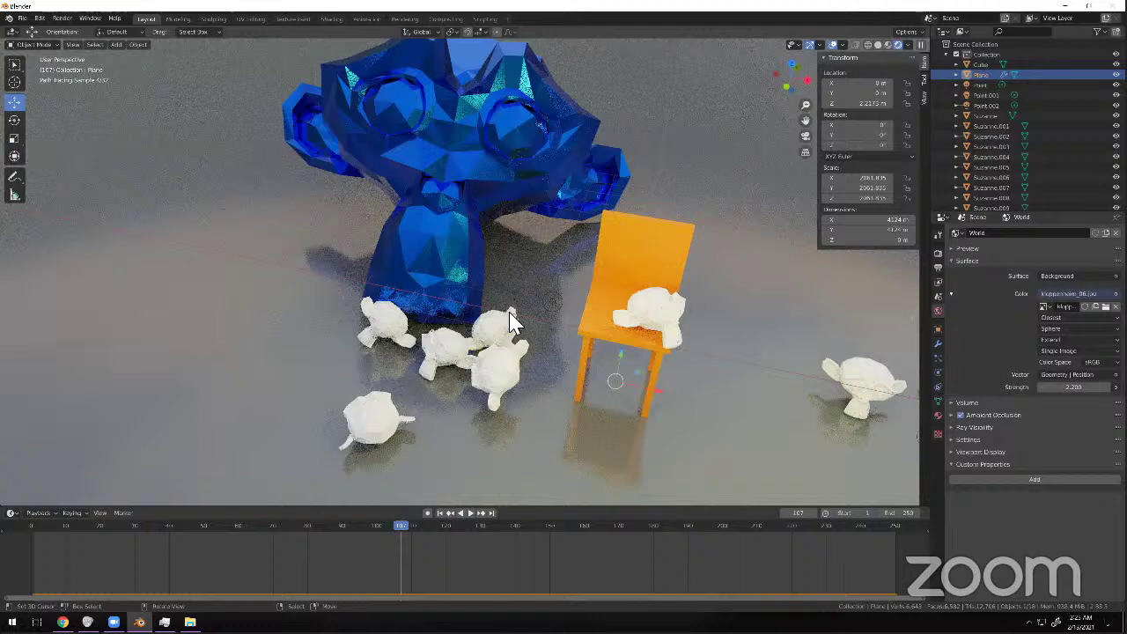
Switch the viewport from rendered to solid shading.
click(27, 17)
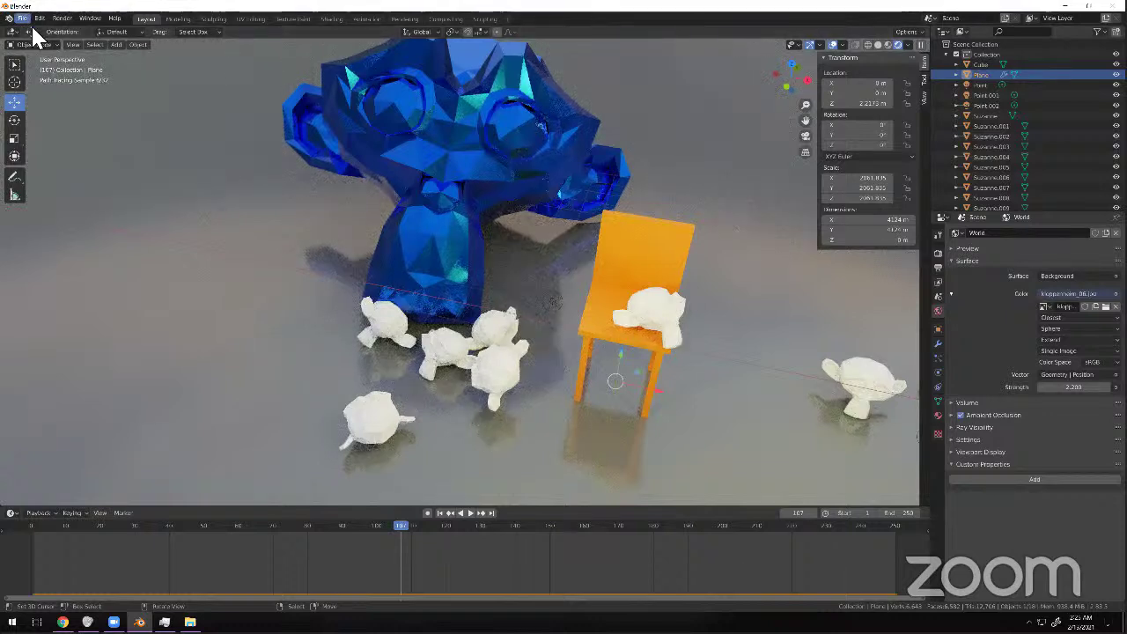
mouse_move(82, 26)
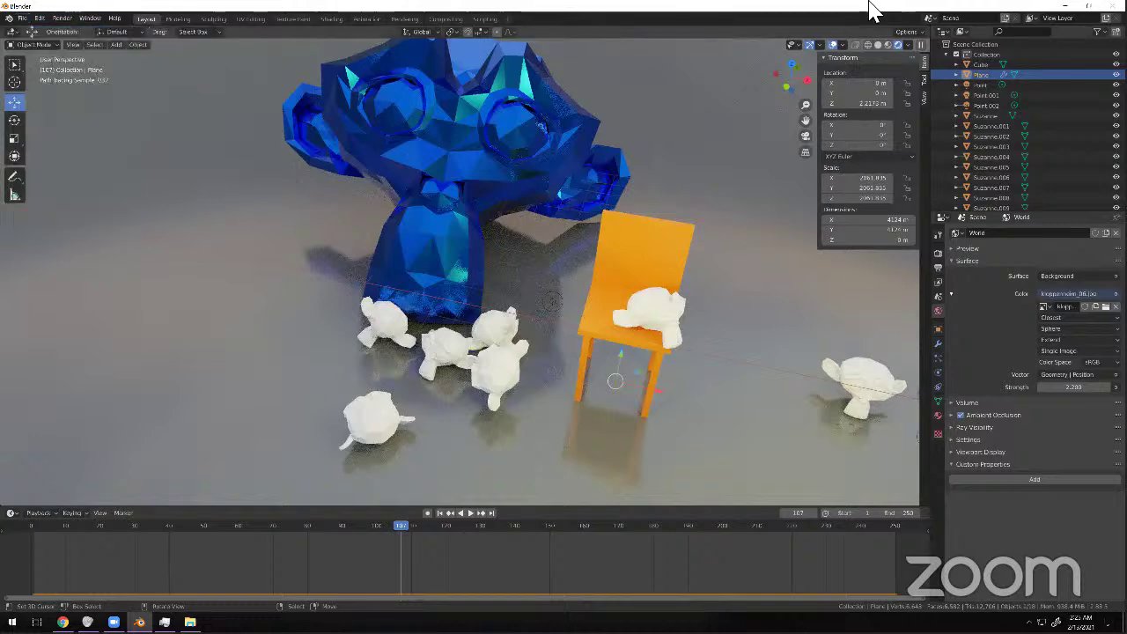
click(878, 46)
scroll(523, 375, down, 5)
middle_drag(551, 356, 554, 298)
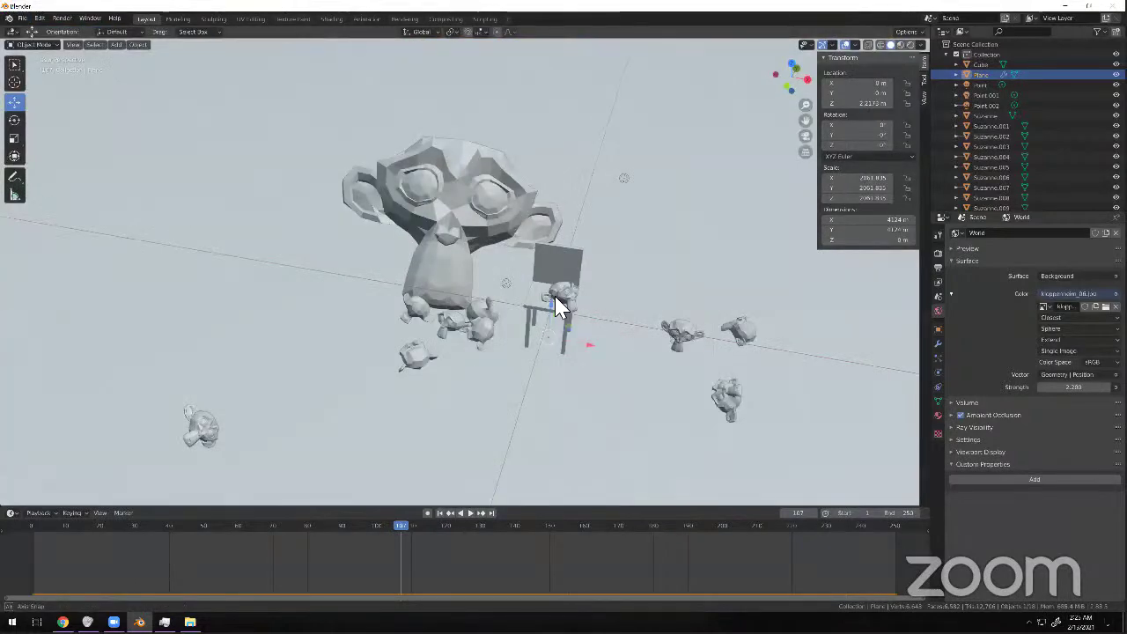
Duplicate the chair and place the copy about 58 m along X and -18 m along Y from the original.
shift+middle_drag(751, 268, 742, 240)
right_click(751, 262)
middle_drag(581, 295, 373, 222)
scroll(382, 227, up, 4)
right_click(338, 218)
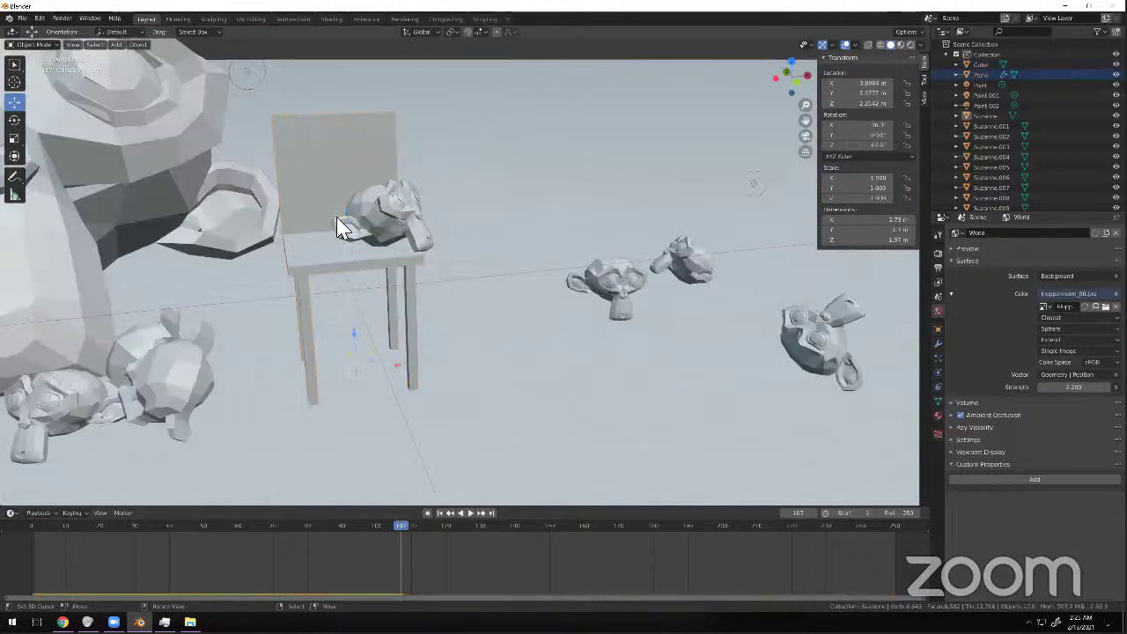
right_click(424, 263)
key(shift+d)
scroll(701, 292, down, 10)
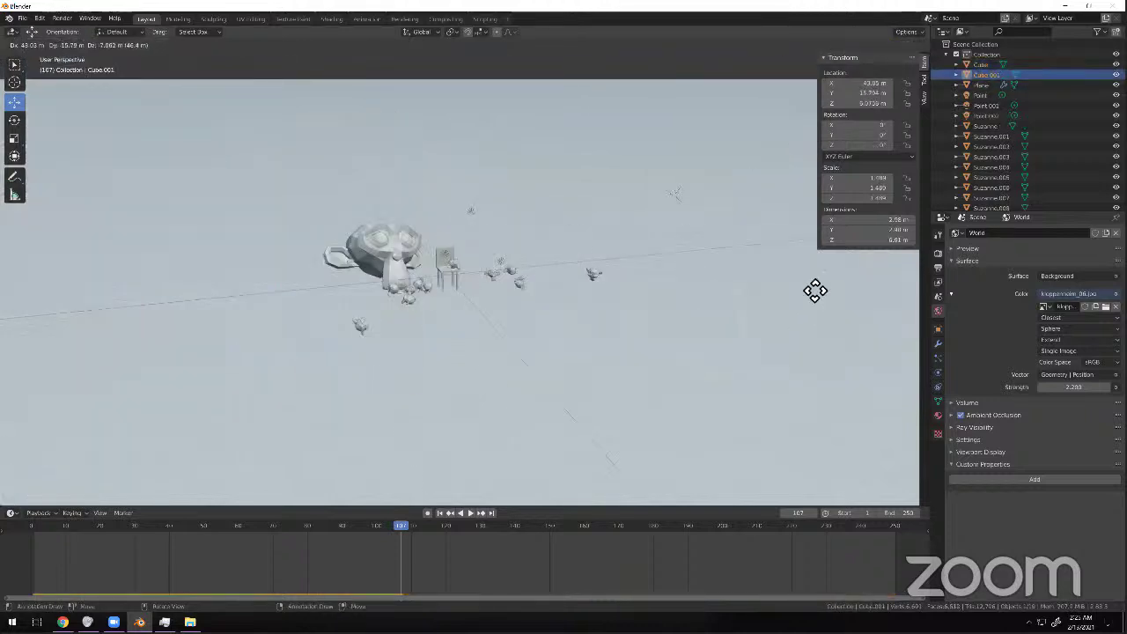
click(844, 269)
shift+middle_drag(389, 280, 281, 275)
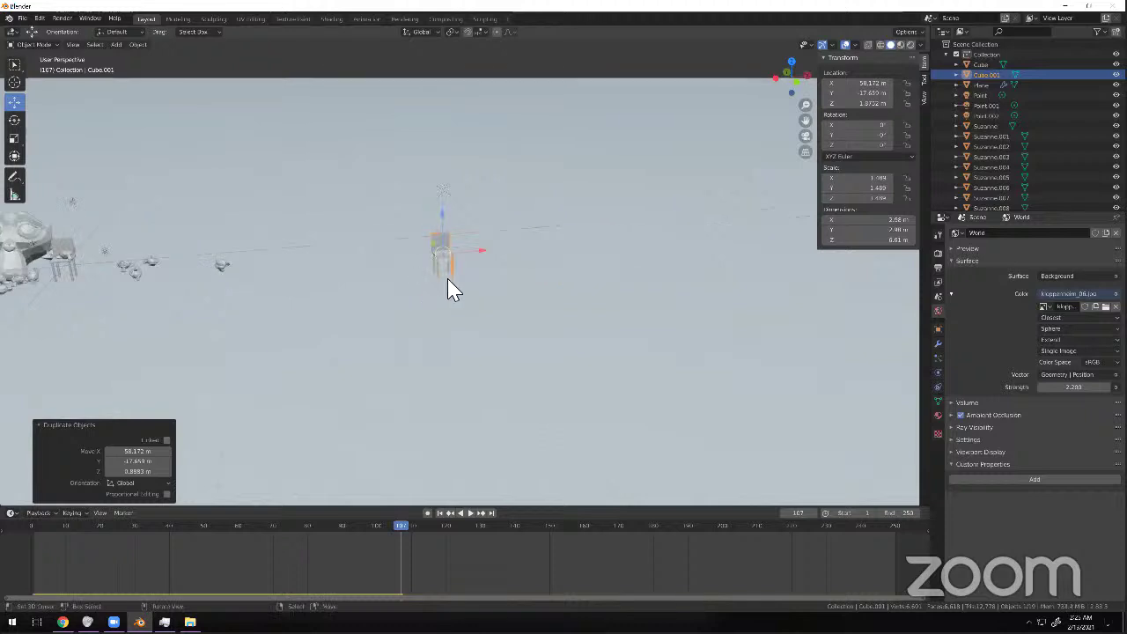
Duplicate the copied chair again and place the new one about 49 m farther along X.
key(shift+d)
click(757, 259)
shift+middle_drag(597, 271, 444, 261)
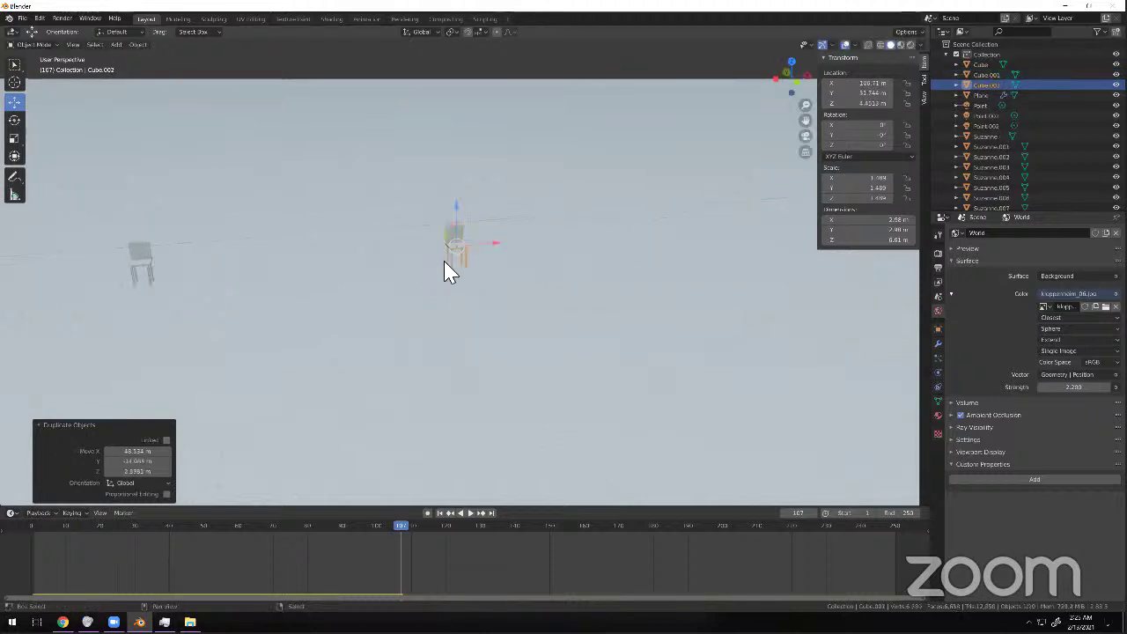
Move the newest chair farther from the scene, to about X 136 m and Y -42 m, near ground level.
shift+middle_drag(581, 275, 448, 282)
key(g)
click(644, 264)
scroll(629, 255, up, 6)
shift+middle_drag(629, 255, 501, 284)
key(g)
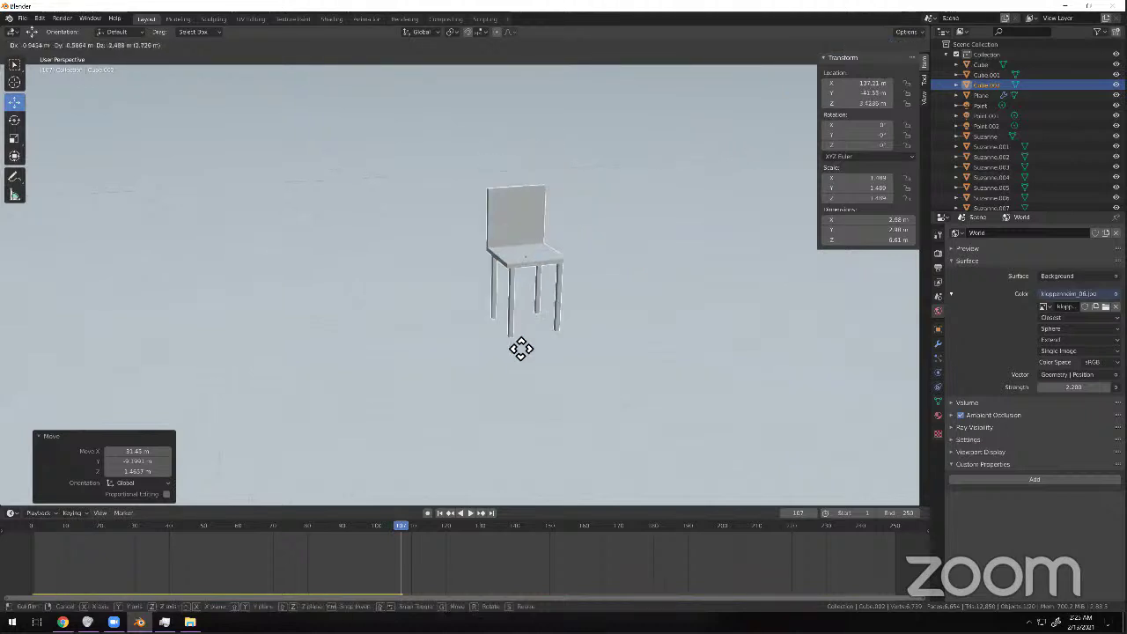
click(502, 359)
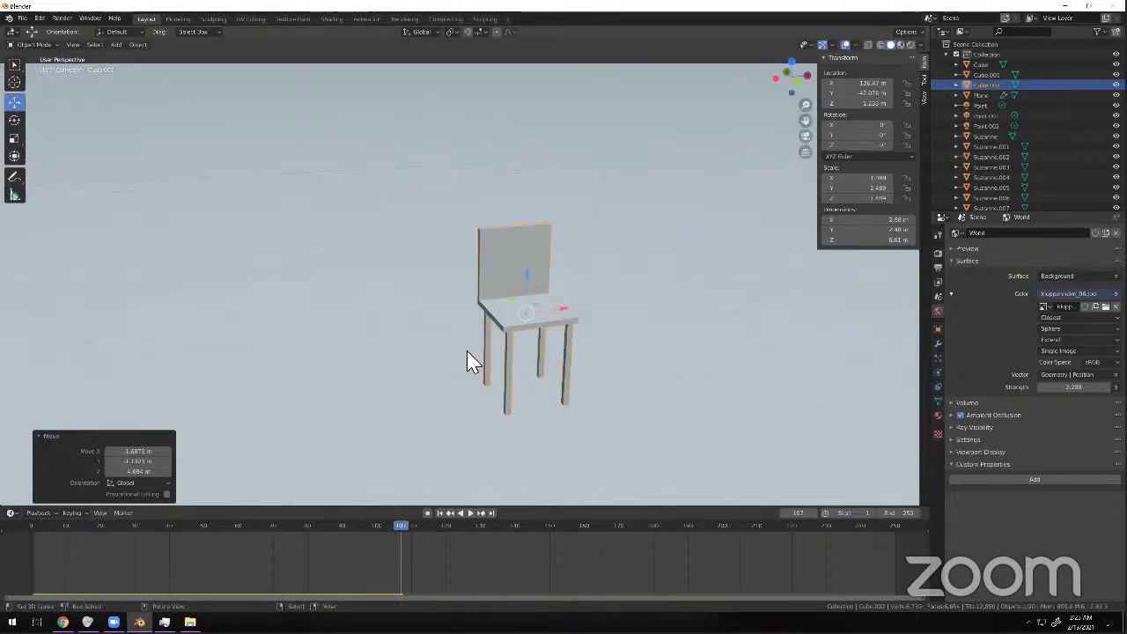
Place the 3D cursor at the newest chair's backrest and add a cylinder mesh there.
middle_drag(452, 315, 508, 262)
scroll(510, 267, up, 10)
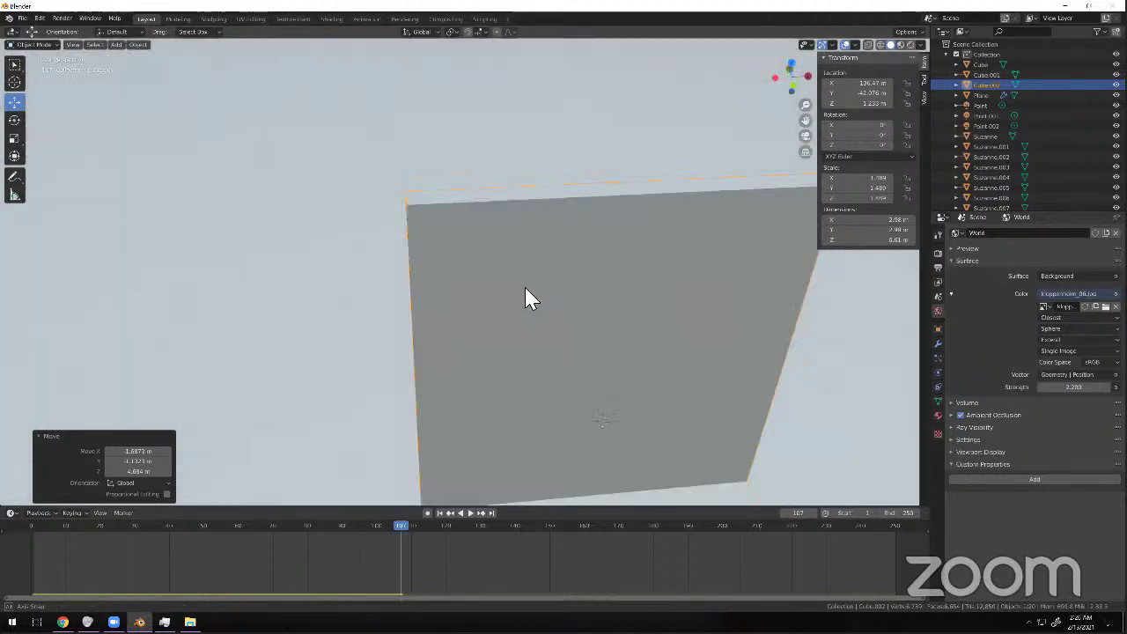
scroll(541, 273, down, 5)
right_click(541, 244)
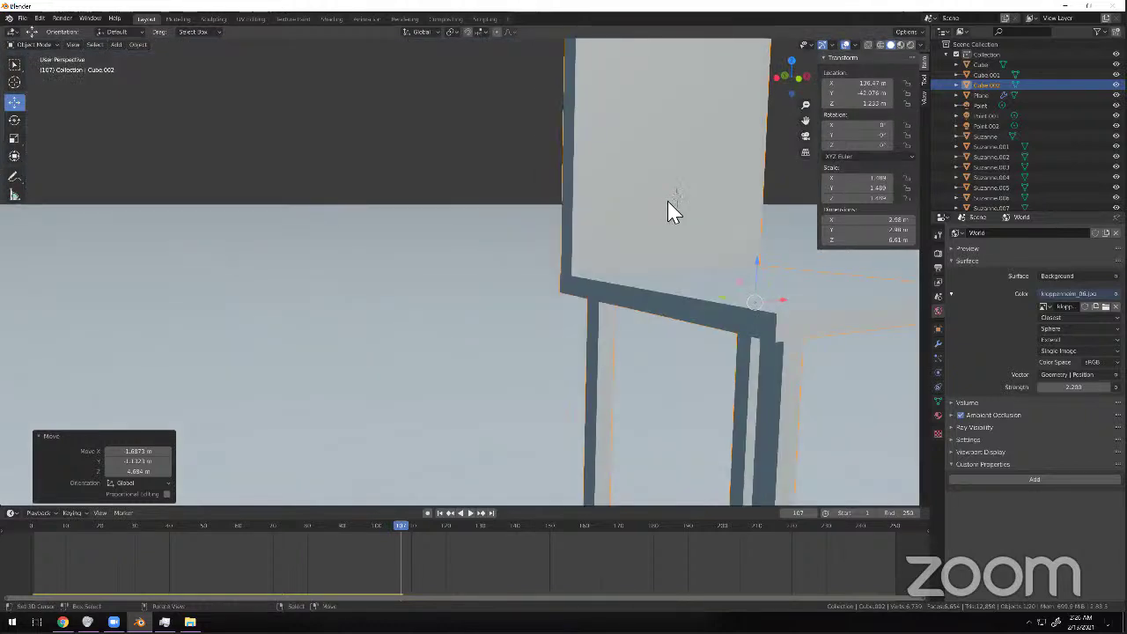
key(shift+a)
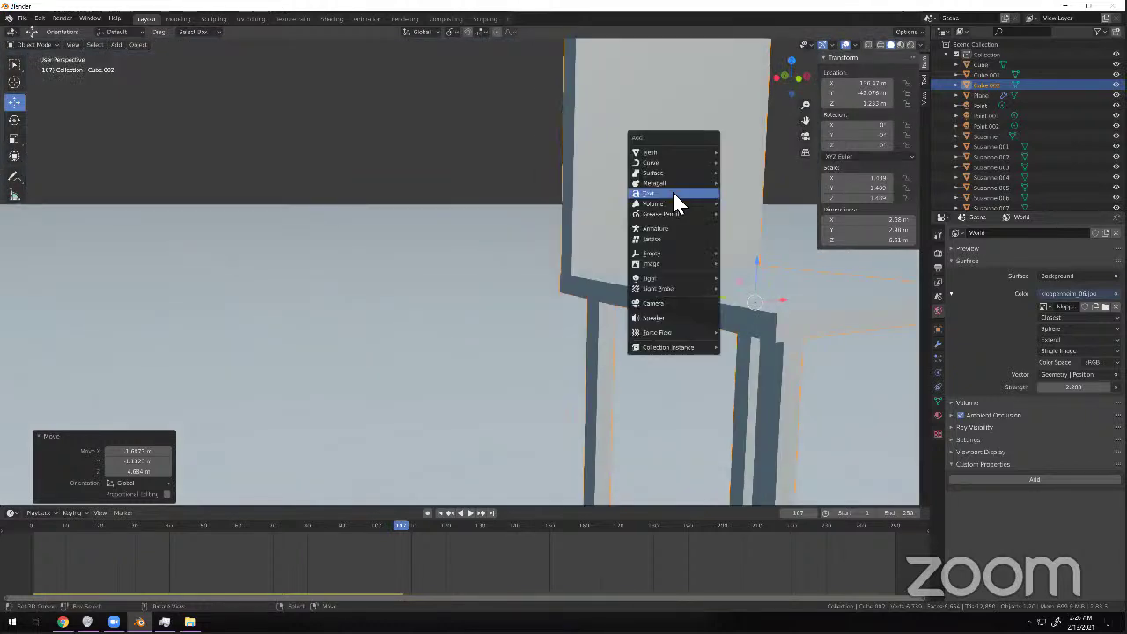
mouse_move(670, 154)
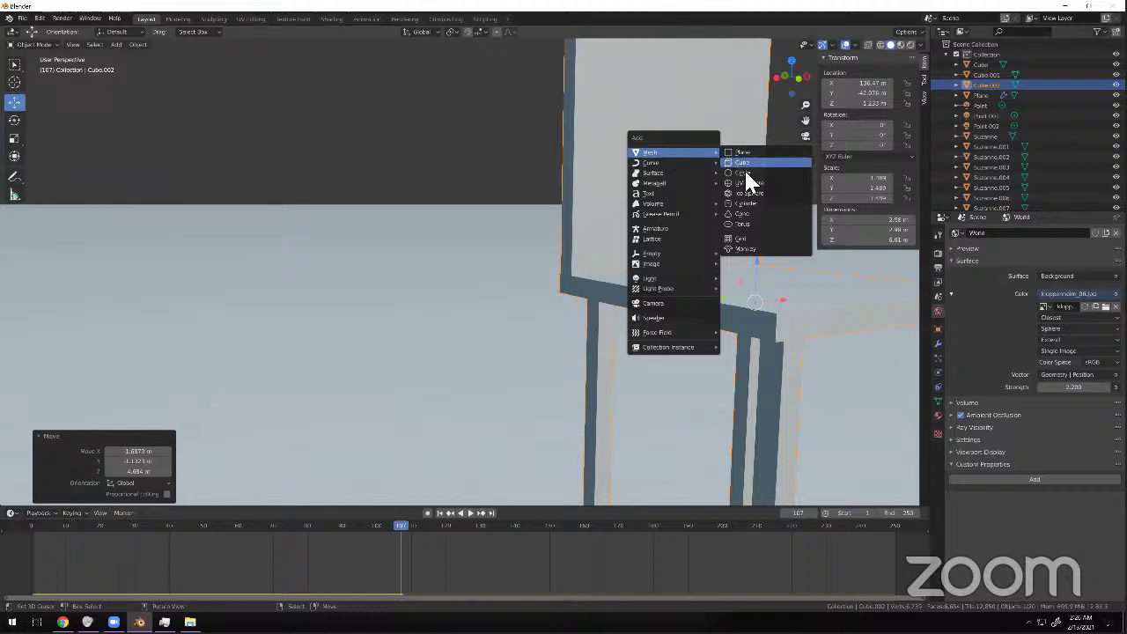
click(751, 203)
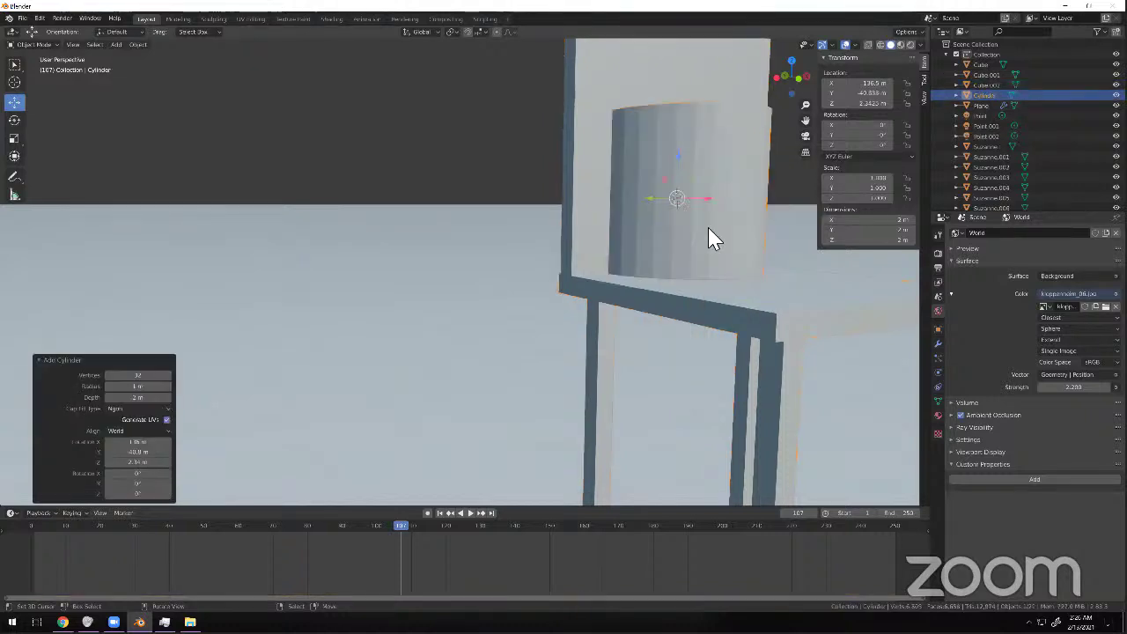
Rotate the cylinder 90° around the global X axis.
scroll(551, 269, down, 5)
middle_drag(551, 269, 571, 282)
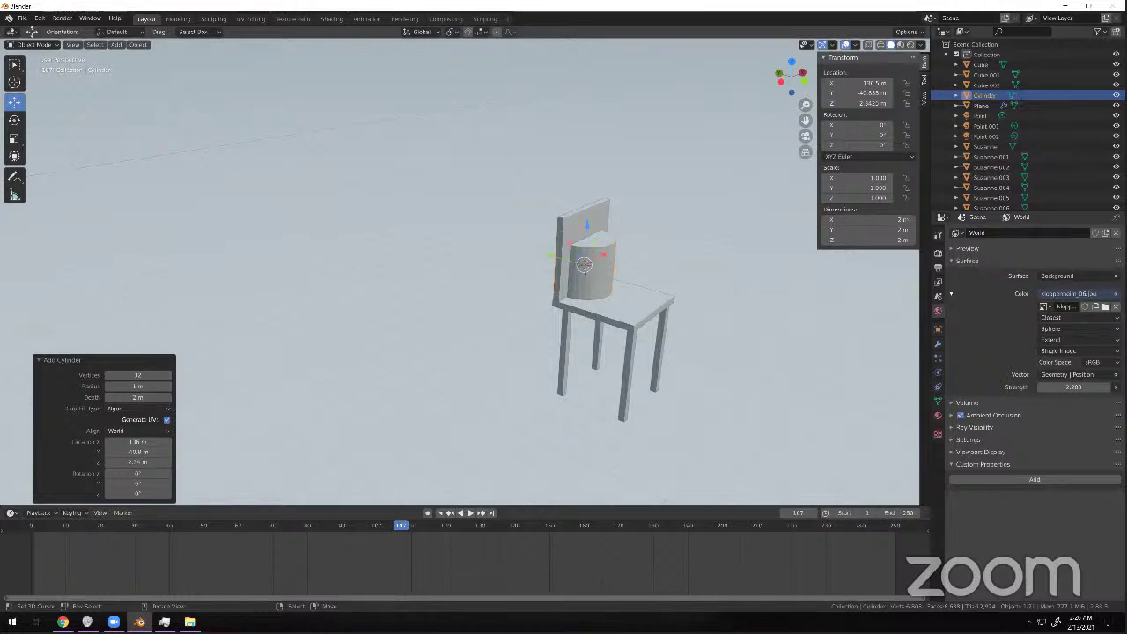
key(r)
key(x)
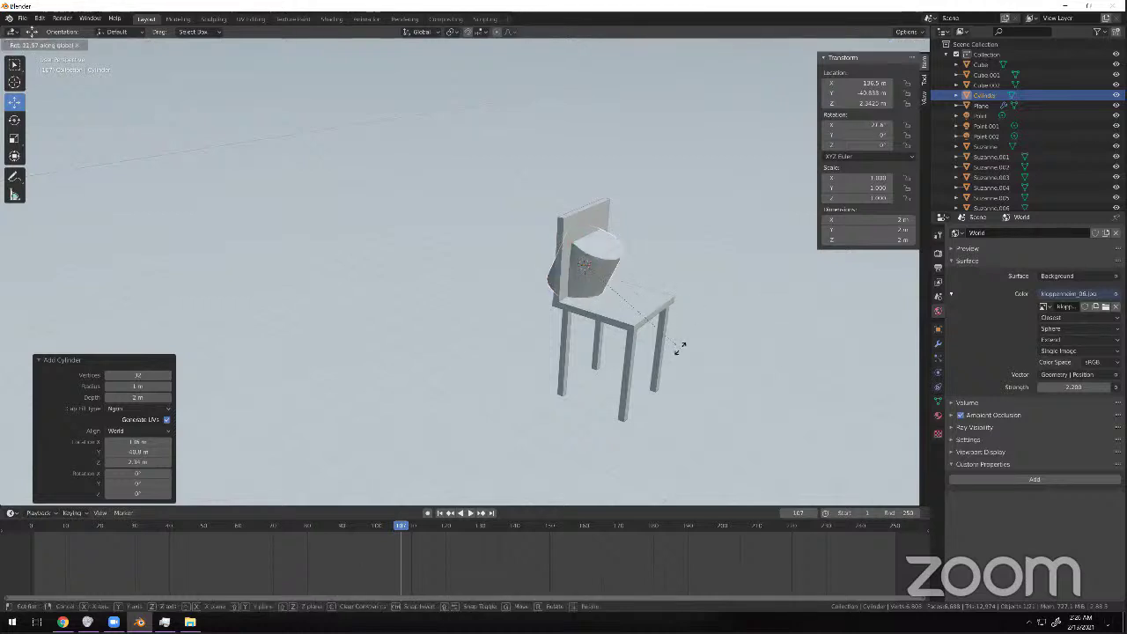
text(90)
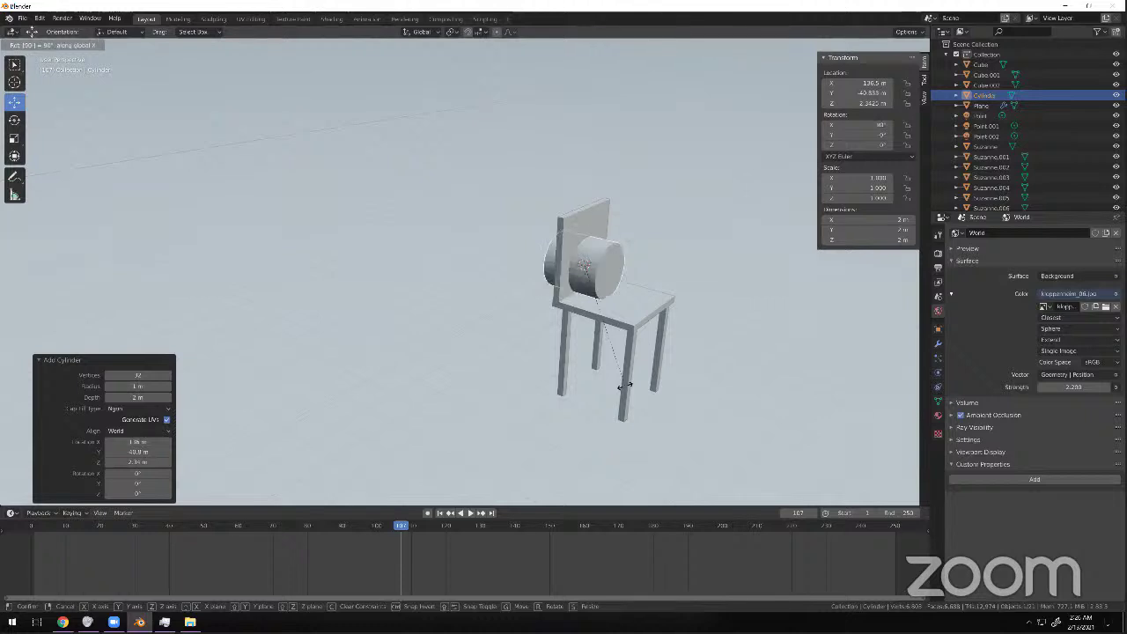
key(Return)
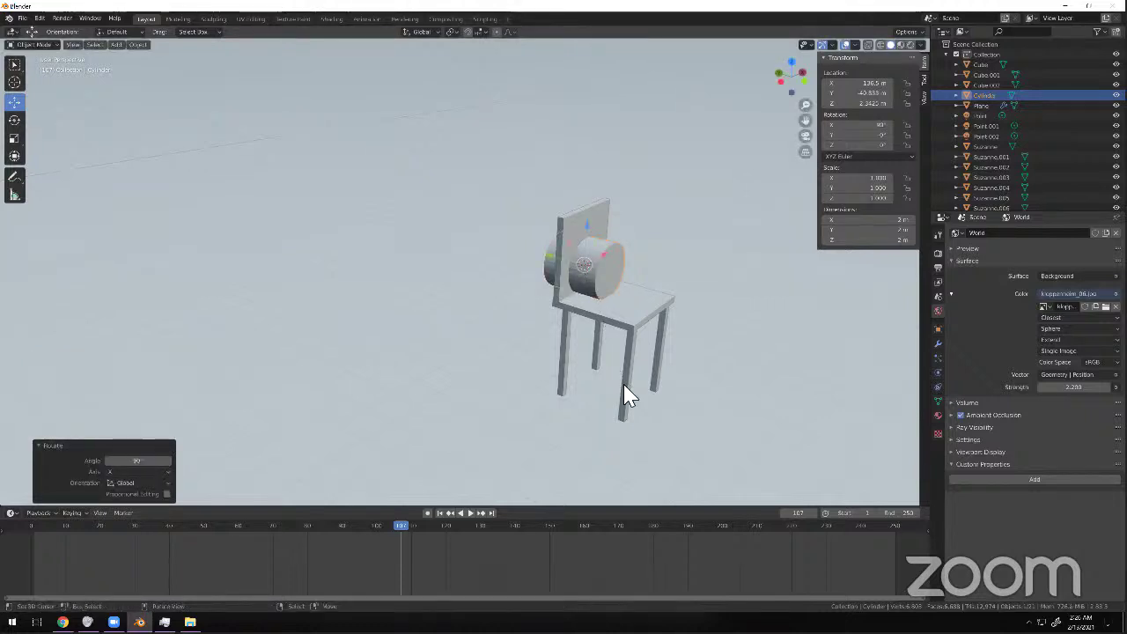
Raise the cylinder along Z so it sits at the backrest above the seat, and select the chair.
key(g)
key(z)
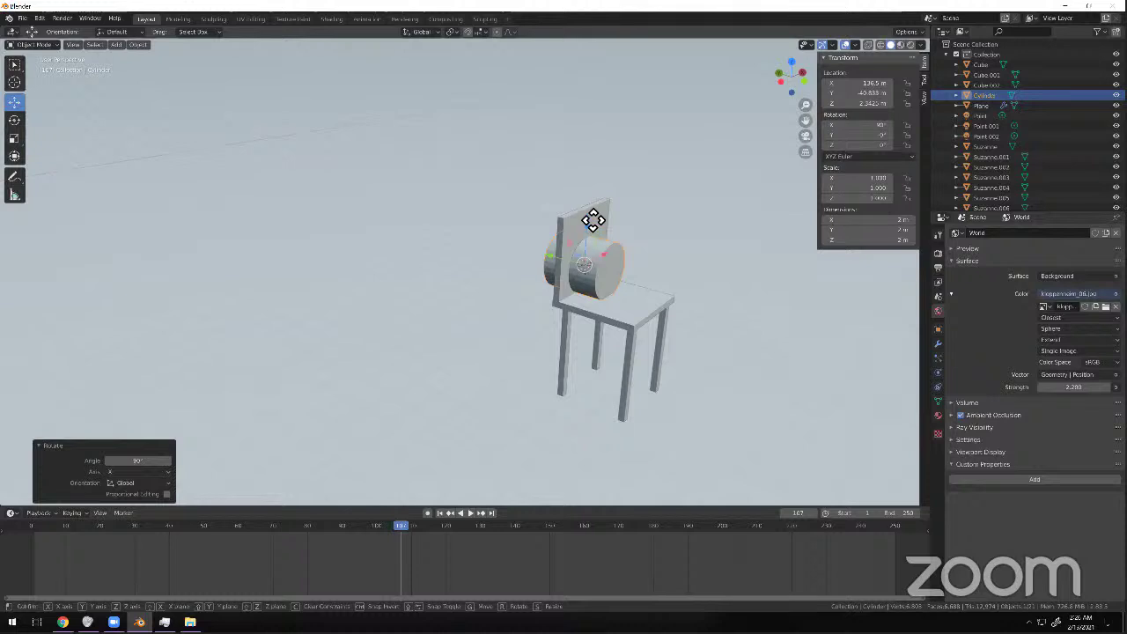
click(556, 274)
key(KP_1)
middle_drag(545, 261, 490, 340)
click(529, 316)
scroll(494, 313, down, 5)
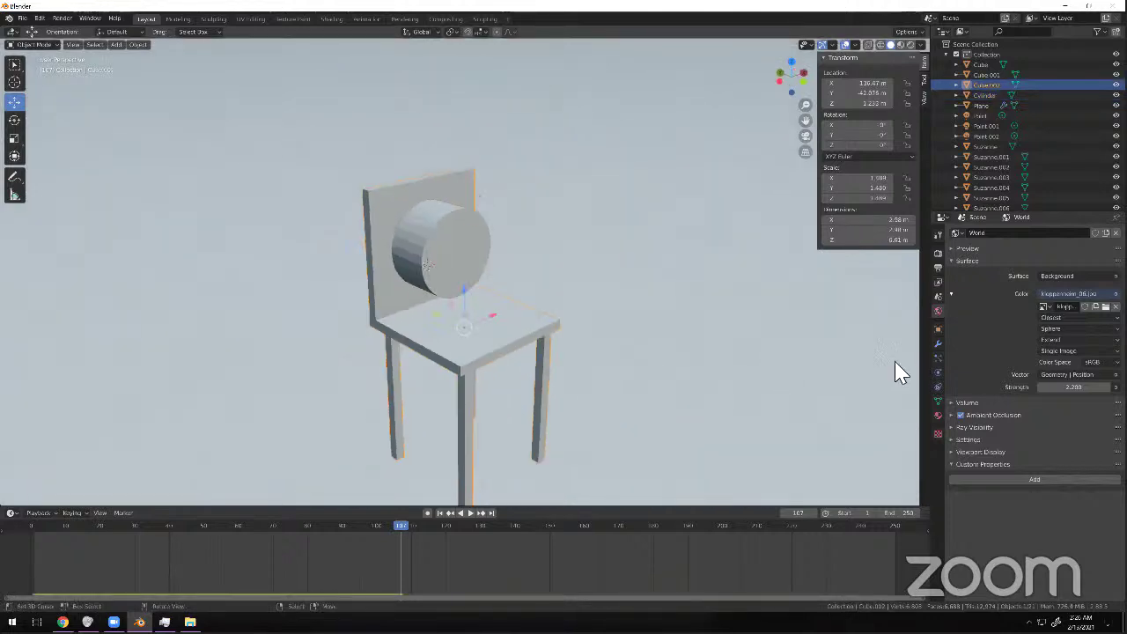
Add a Boolean modifier to the chair, set to Difference, with the cylinder as its cutting object.
click(938, 342)
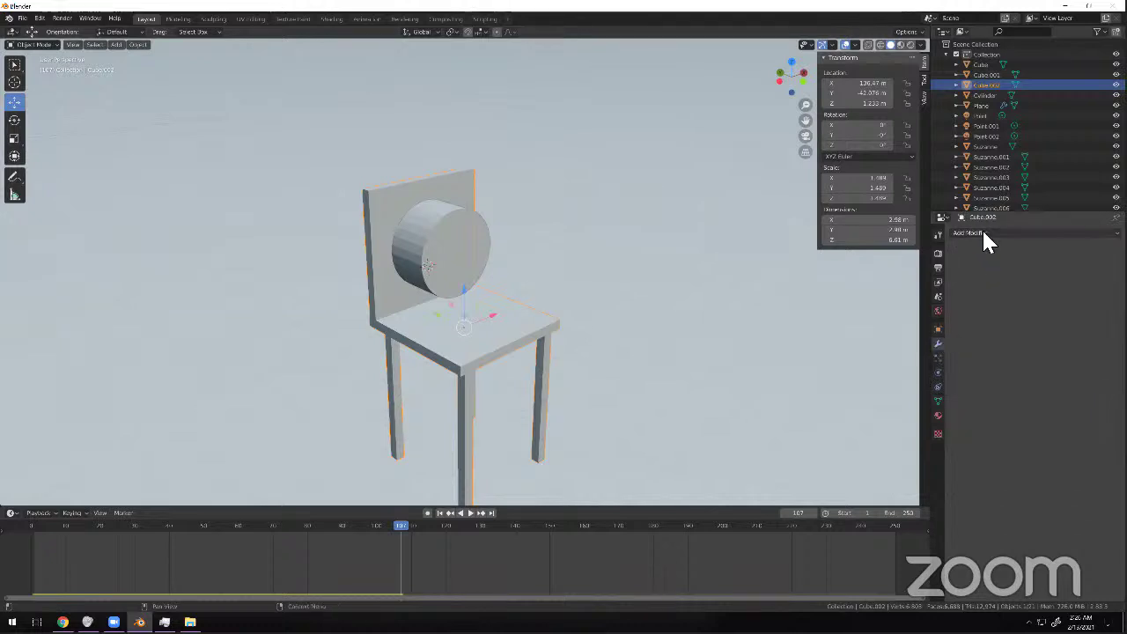
click(984, 236)
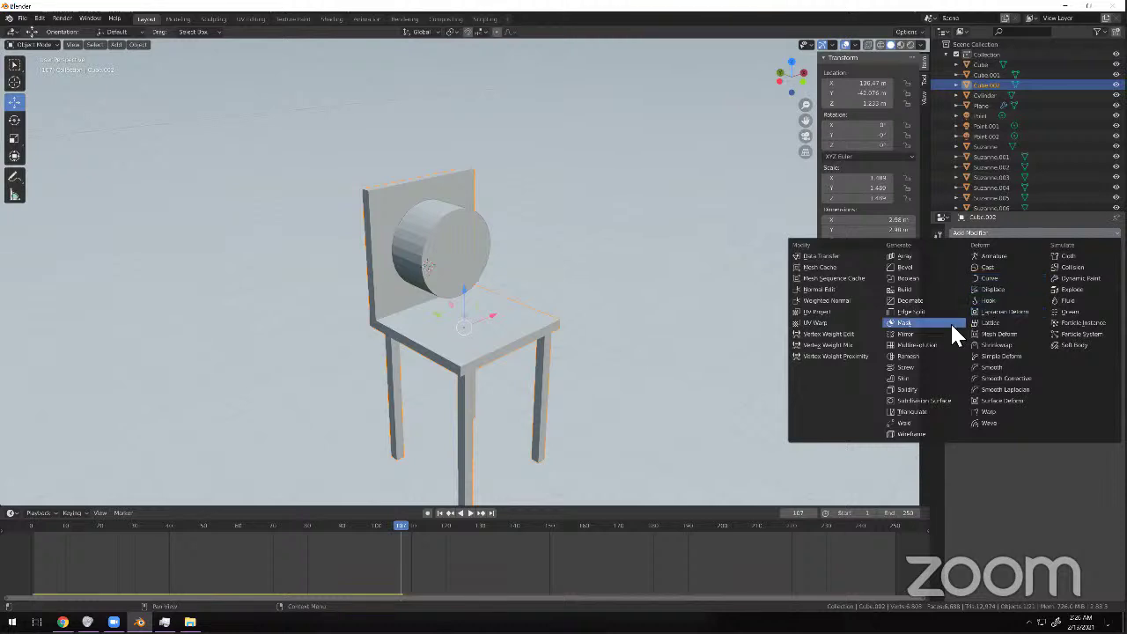
click(924, 278)
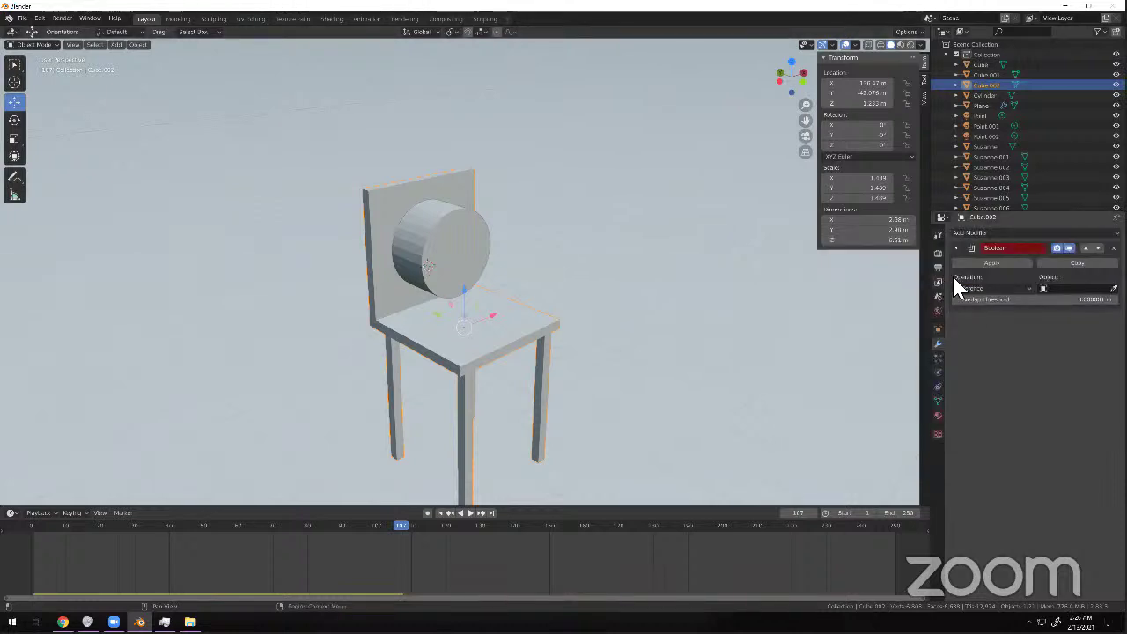
click(974, 289)
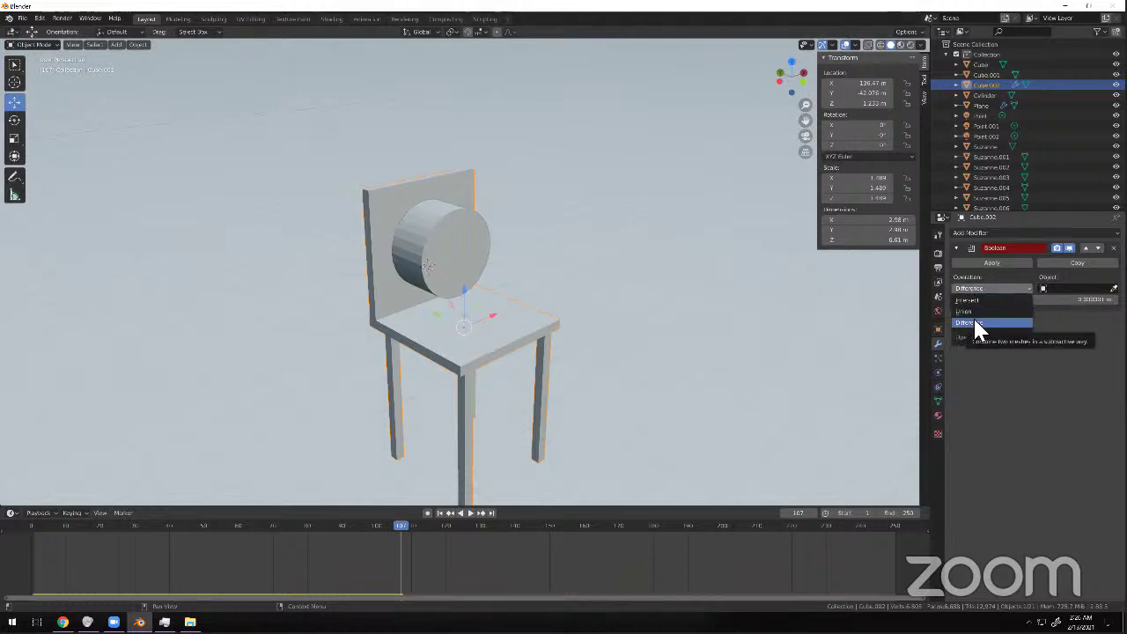
click(975, 324)
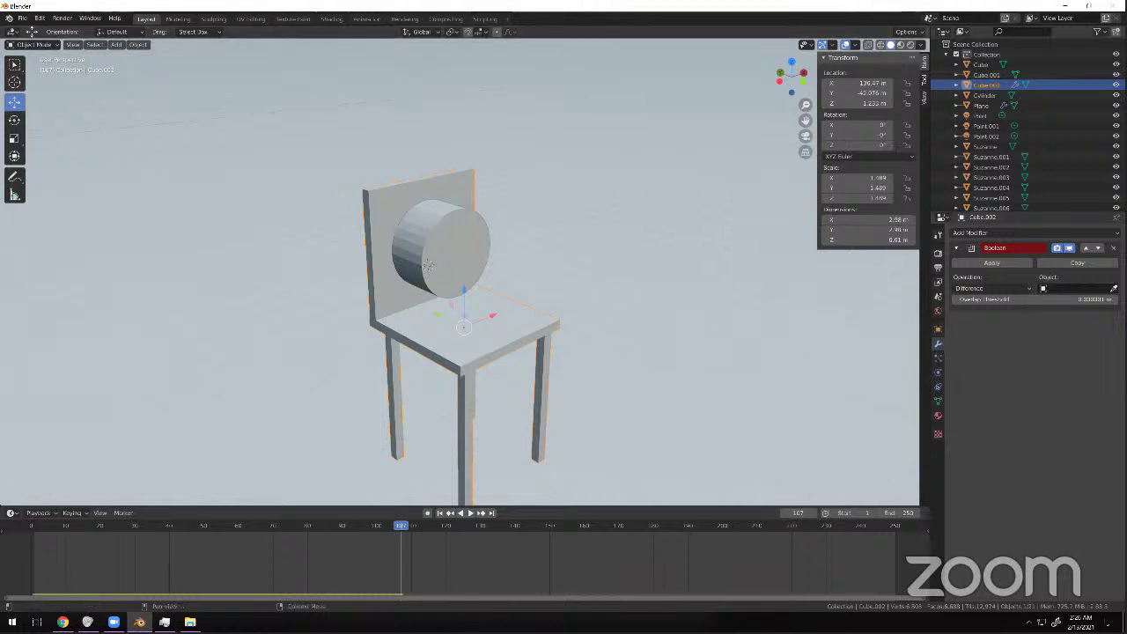
click(1114, 289)
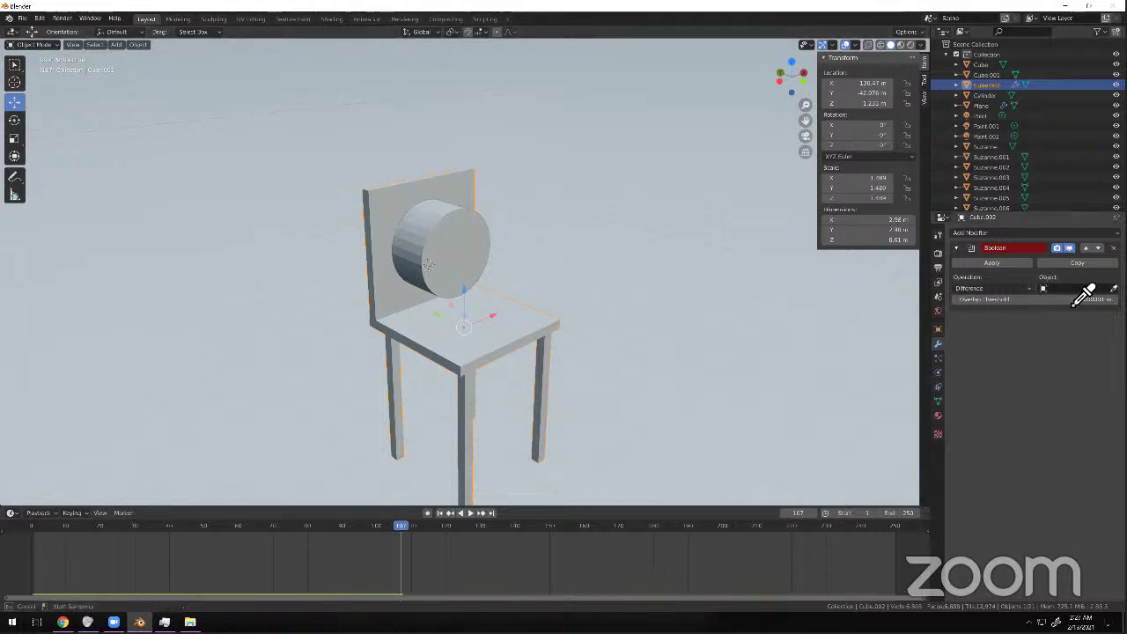
click(457, 250)
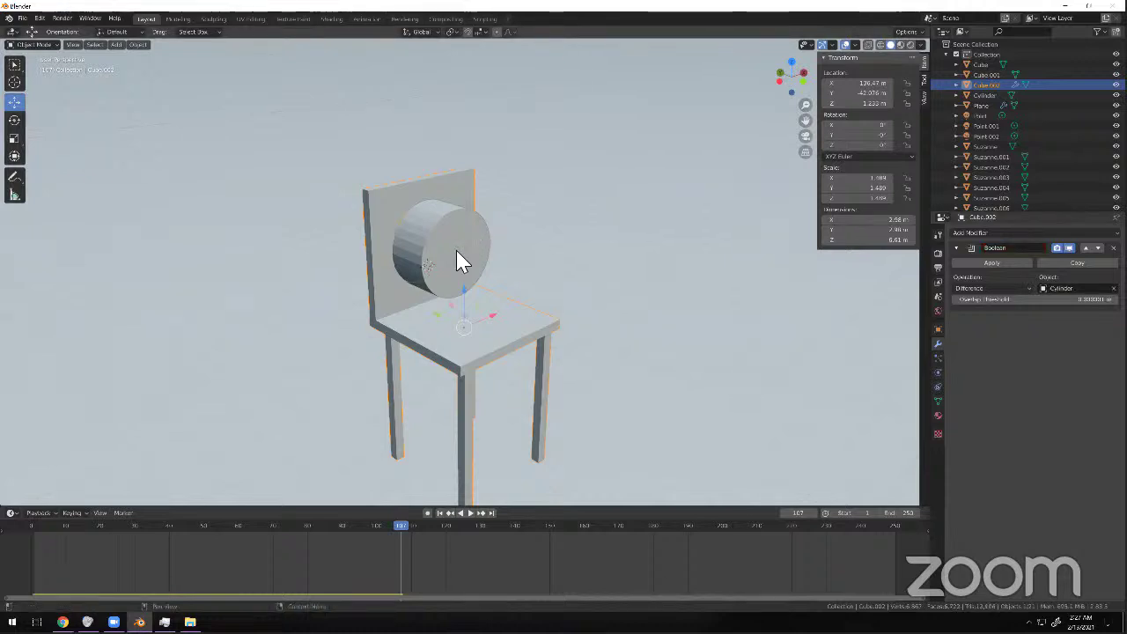
Hide the cutting cylinder at the chair's backrest in the viewport.
click(457, 251)
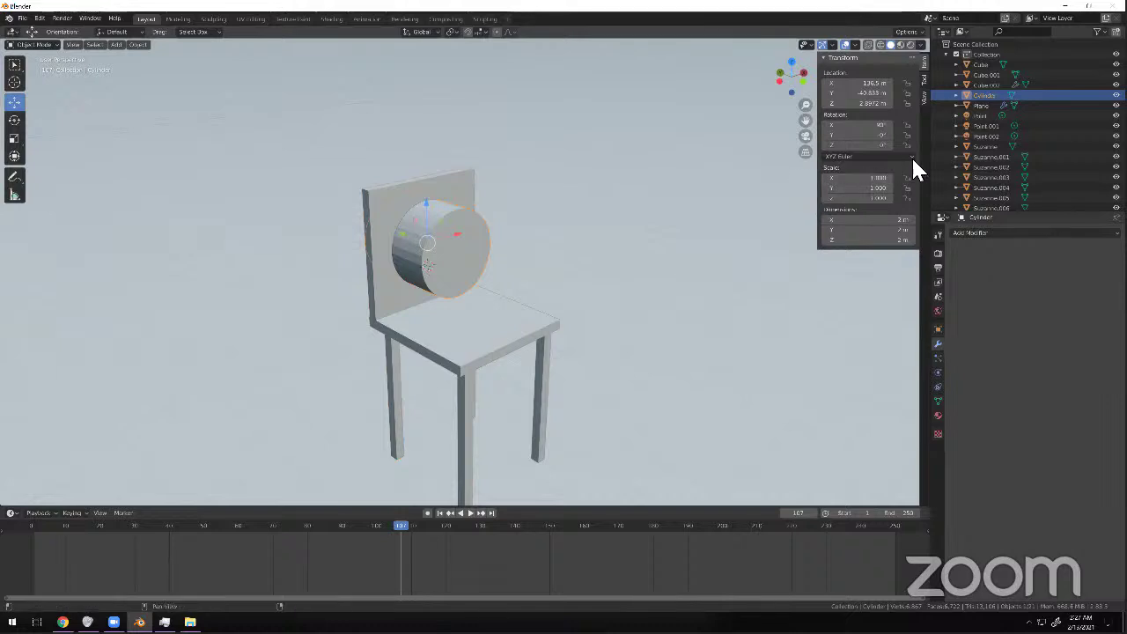
click(1057, 96)
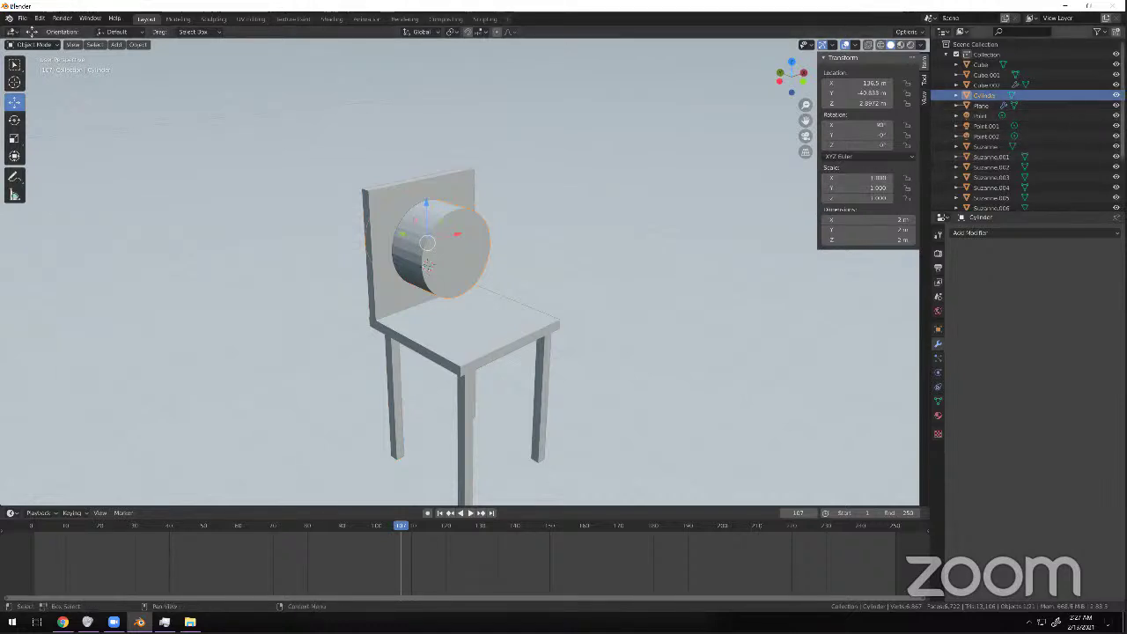
click(1115, 95)
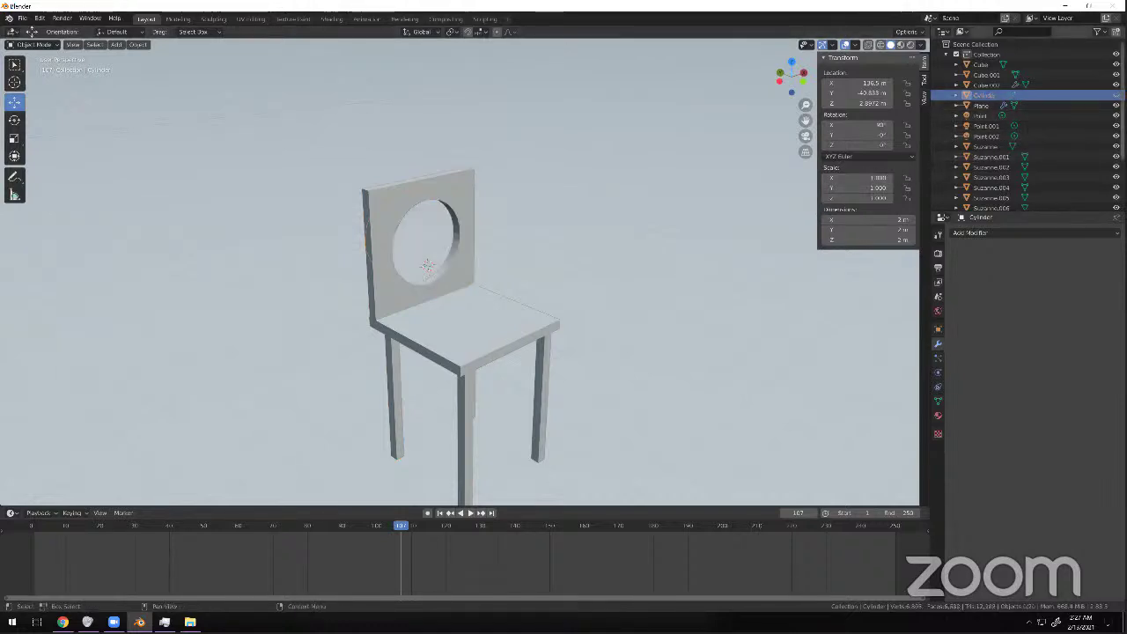
Move the chair freely around the hidden cylinder to test how the Boolean cut shifts across it.
alt+middle_drag(583, 272, 458, 304)
right_drag(444, 298, 405, 310)
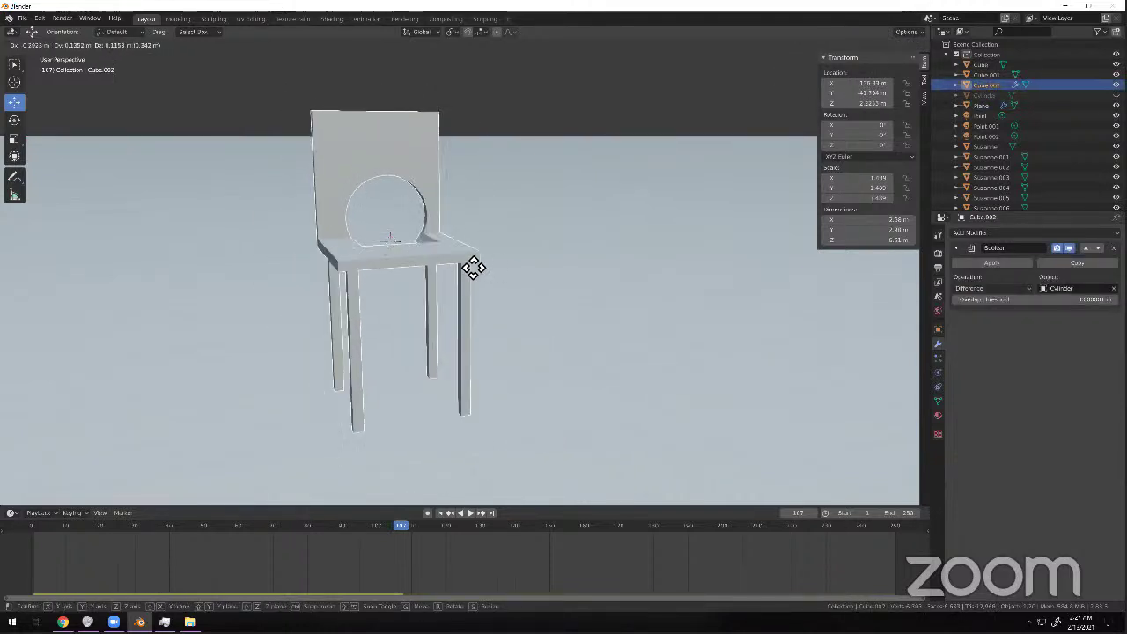
click(440, 252)
click(428, 226)
click(468, 262)
key(g)
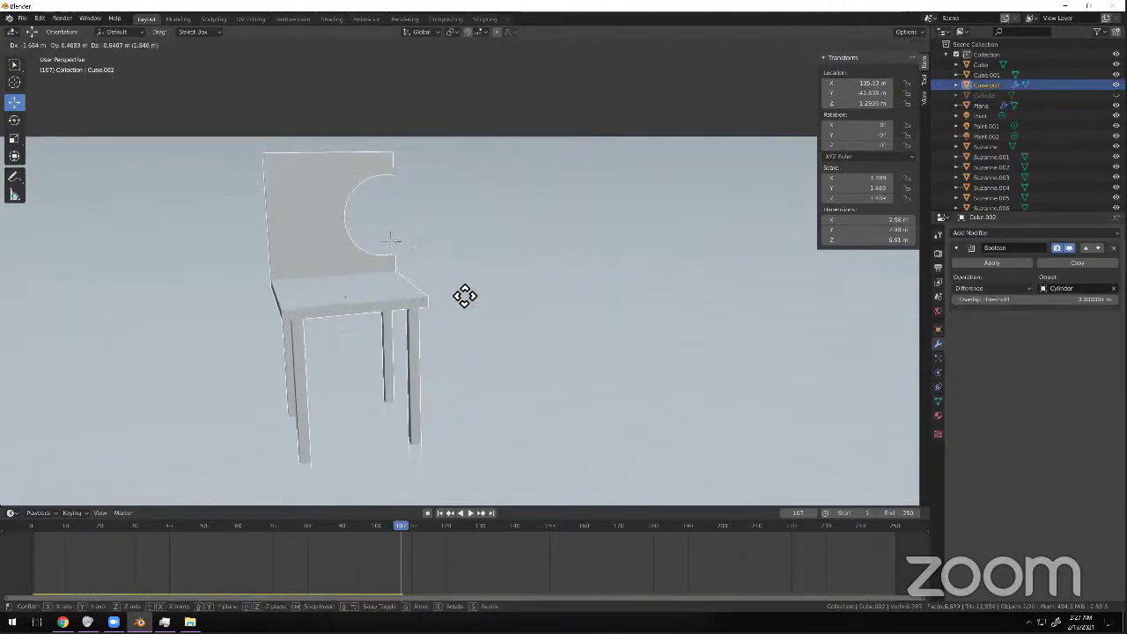
click(493, 227)
middle_drag(493, 226, 445, 239)
click(442, 238)
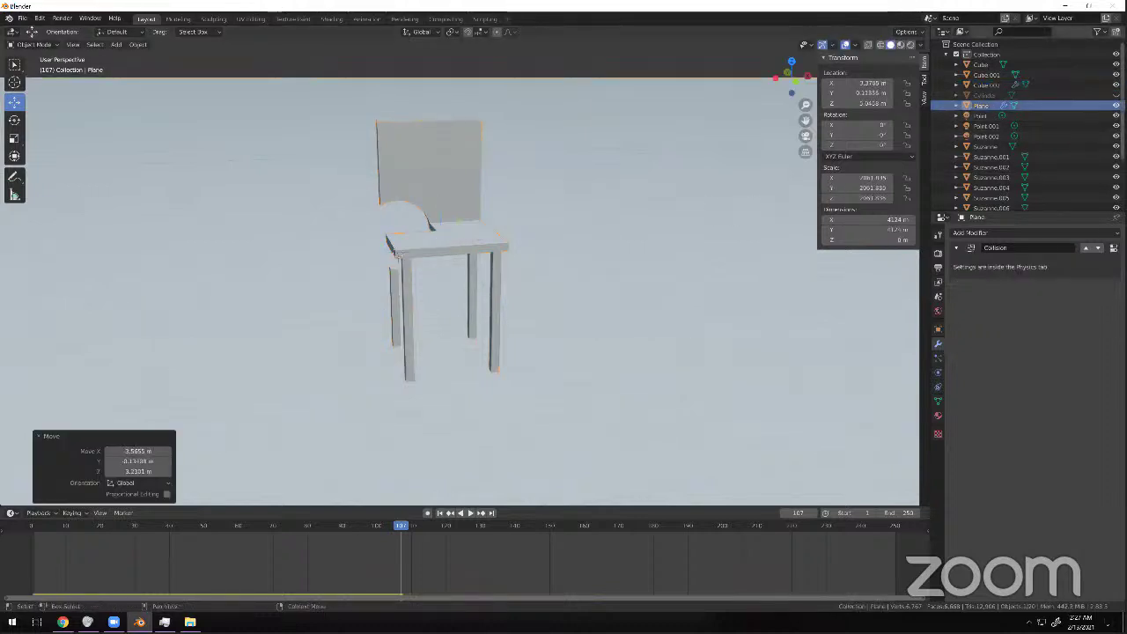
Unhide the cylinder and move the chair so its backrest surrounds the cylinder, at about X 136.4 m and Y -42.2 m.
click(1116, 95)
click(447, 213)
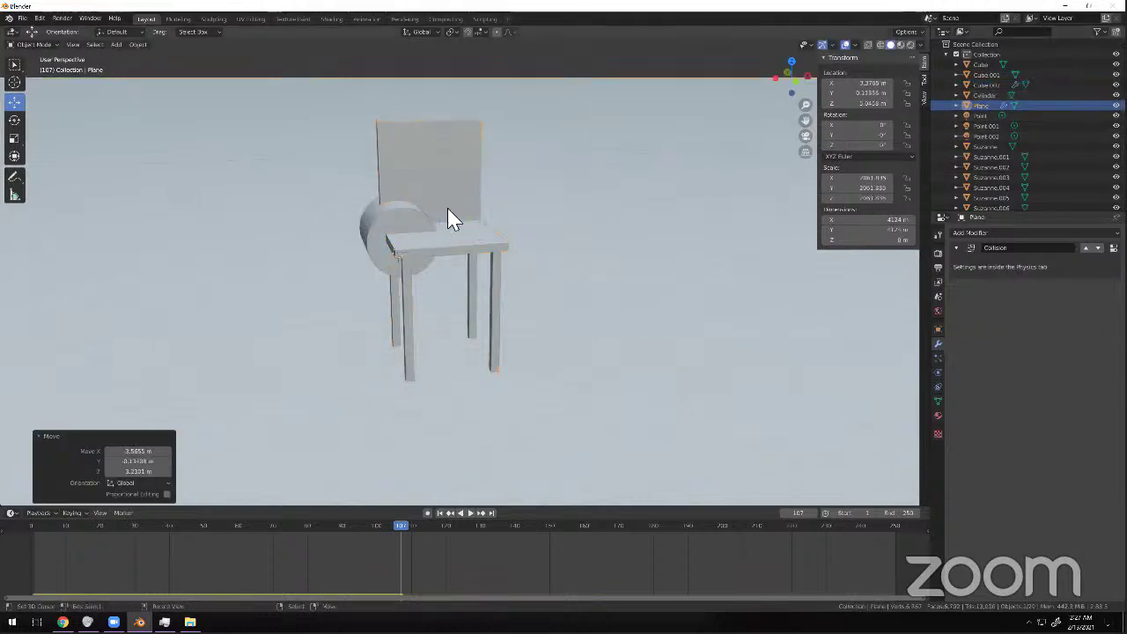
key(g)
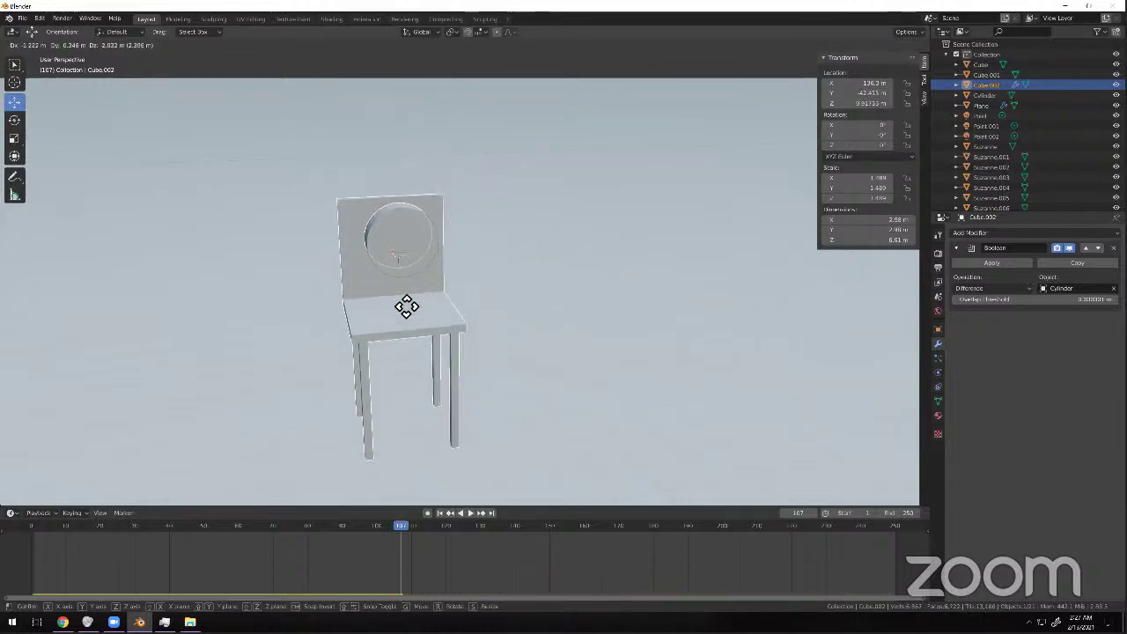
click(400, 297)
In Edit Mode, scale the cylinder's mesh down along X into a narrow oval.
middle_drag(397, 296, 390, 236)
scroll(370, 222, up, 5)
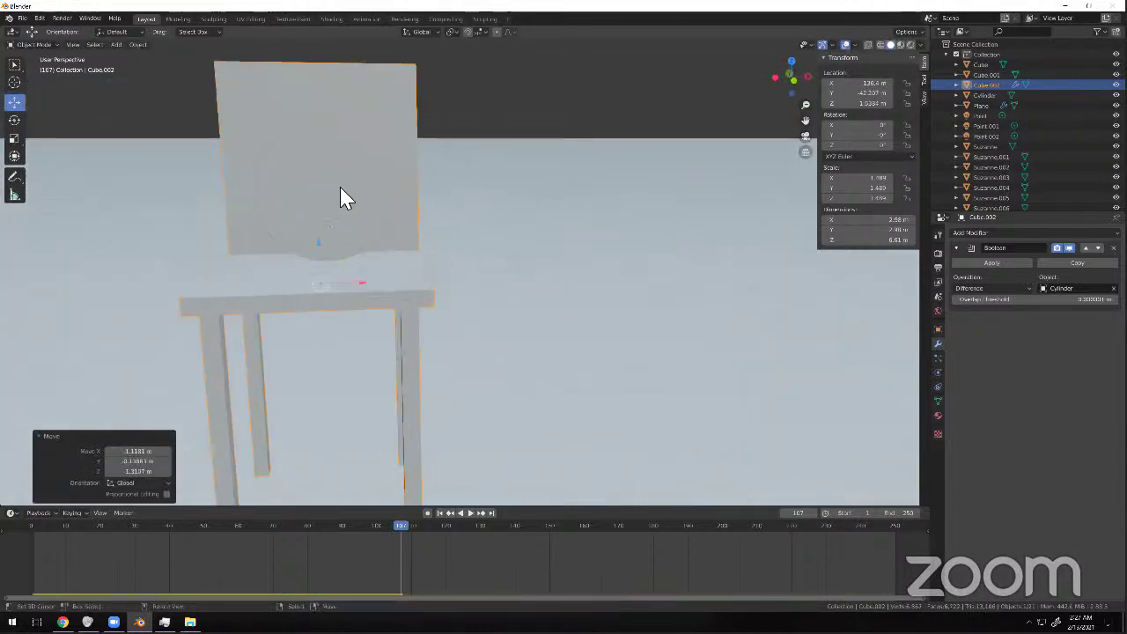
click(343, 196)
middle_drag(347, 199, 466, 284)
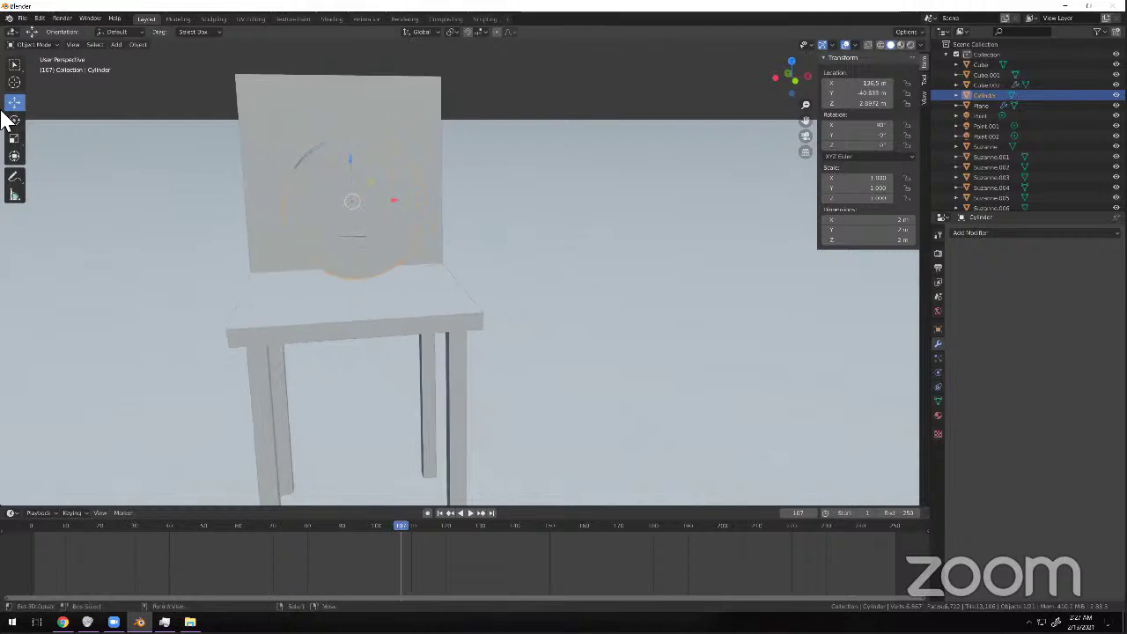
click(33, 44)
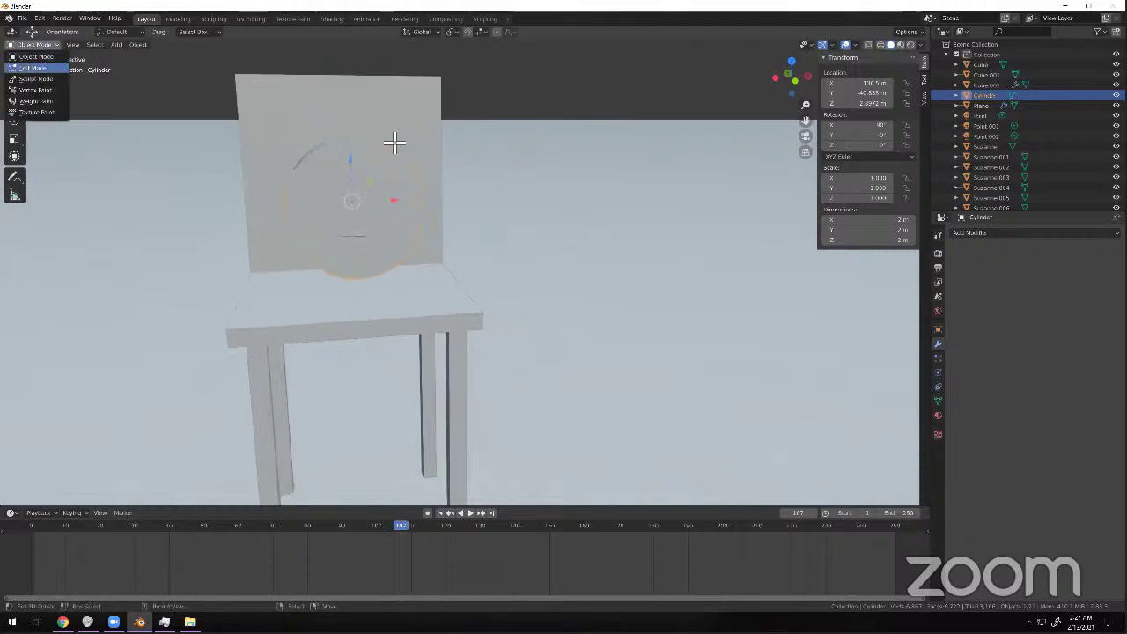
click(41, 62)
key(s)
key(x)
click(407, 204)
Move the oval mesh to one side of the backrest and duplicate it to get three ovals side by side.
key(g)
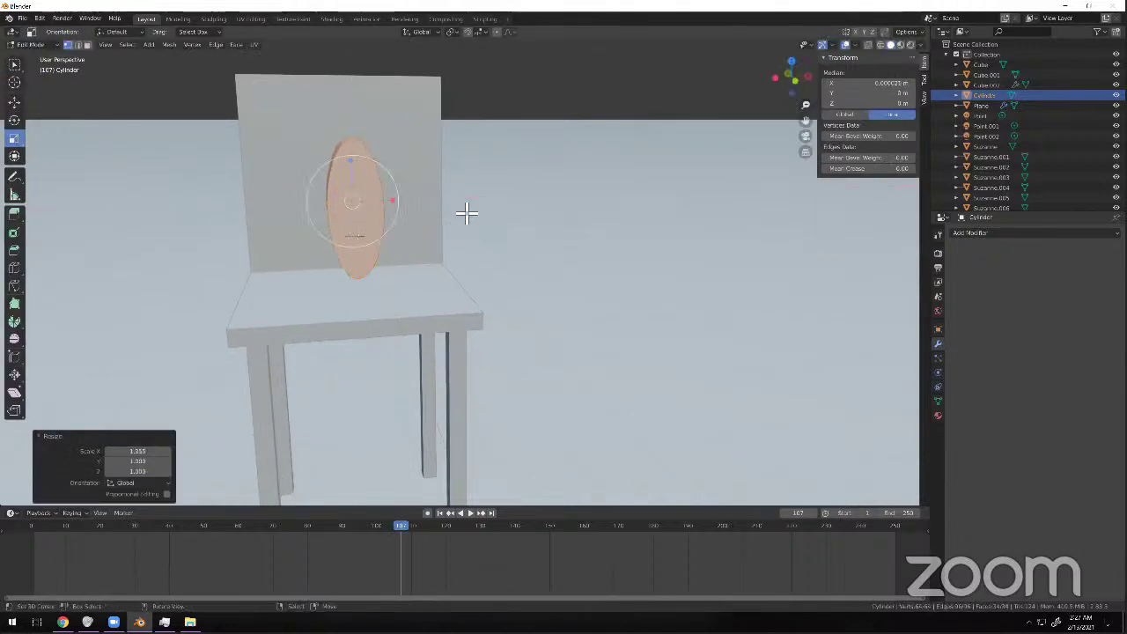
click(414, 188)
key(shift+d)
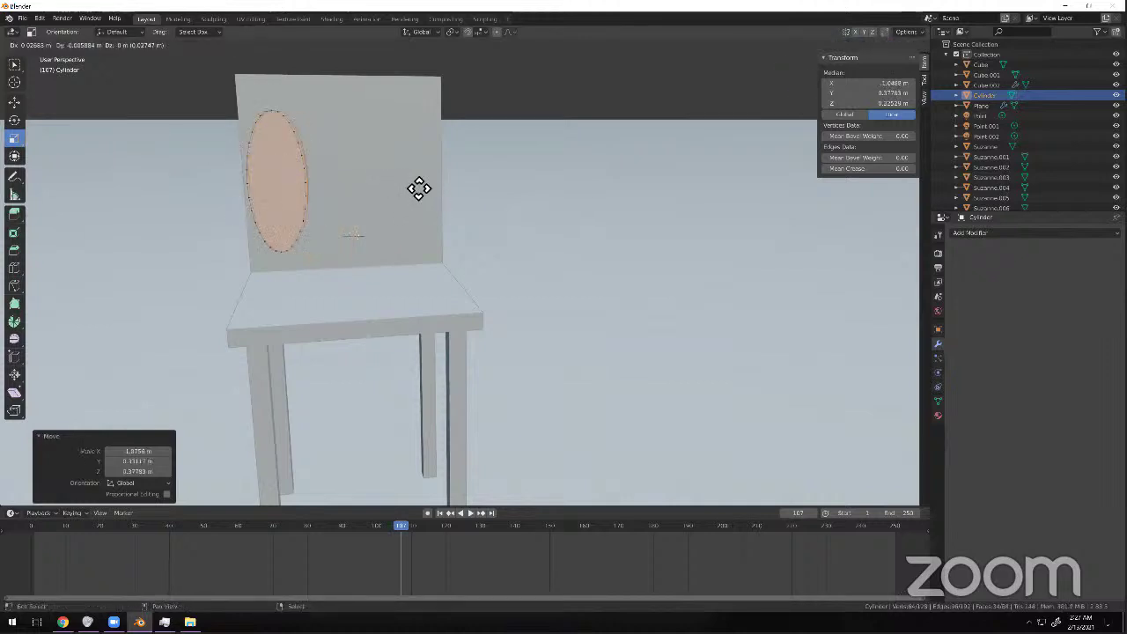
click(528, 188)
middle_drag(529, 189, 430, 202)
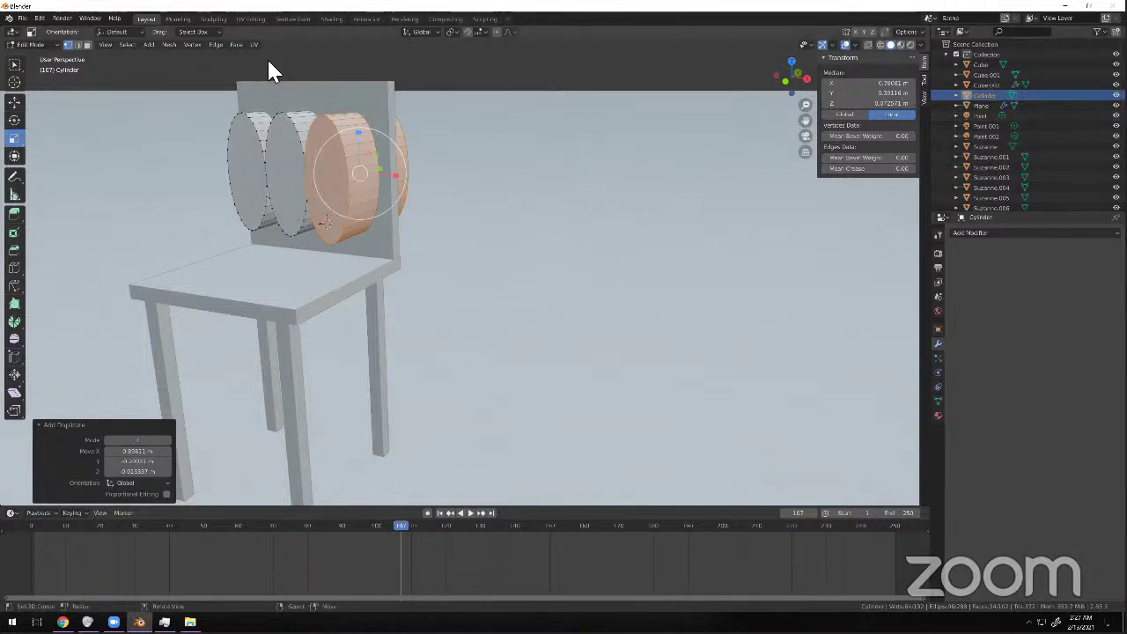
Return to Object Mode and hide the cylinder object containing the three ovals.
click(36, 45)
click(35, 55)
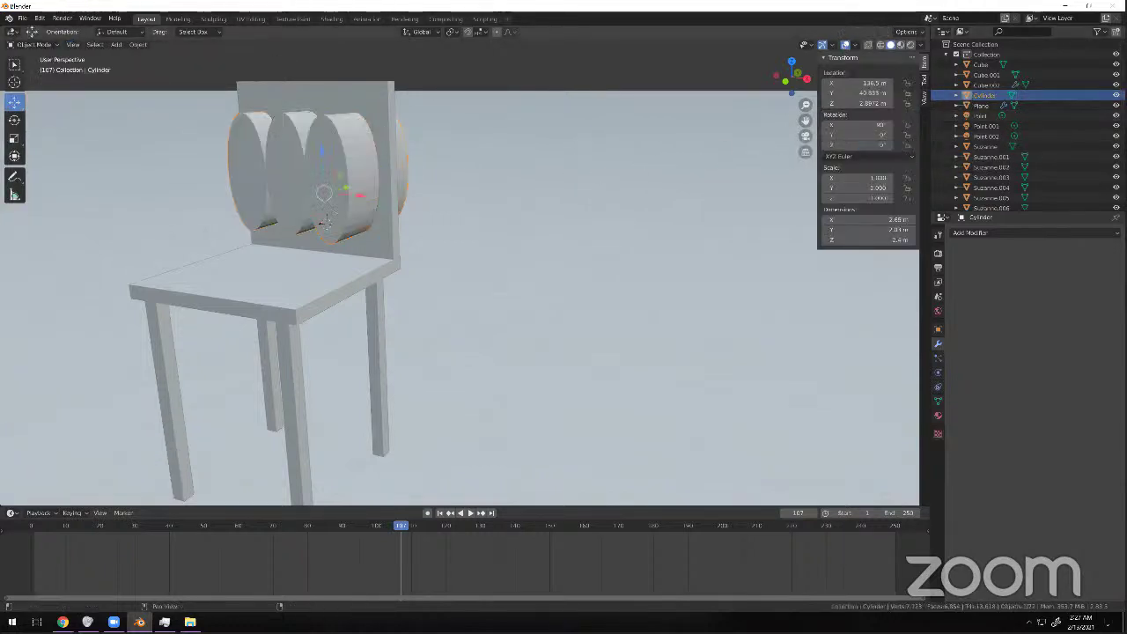
key(h)
scroll(290, 247, down, 10)
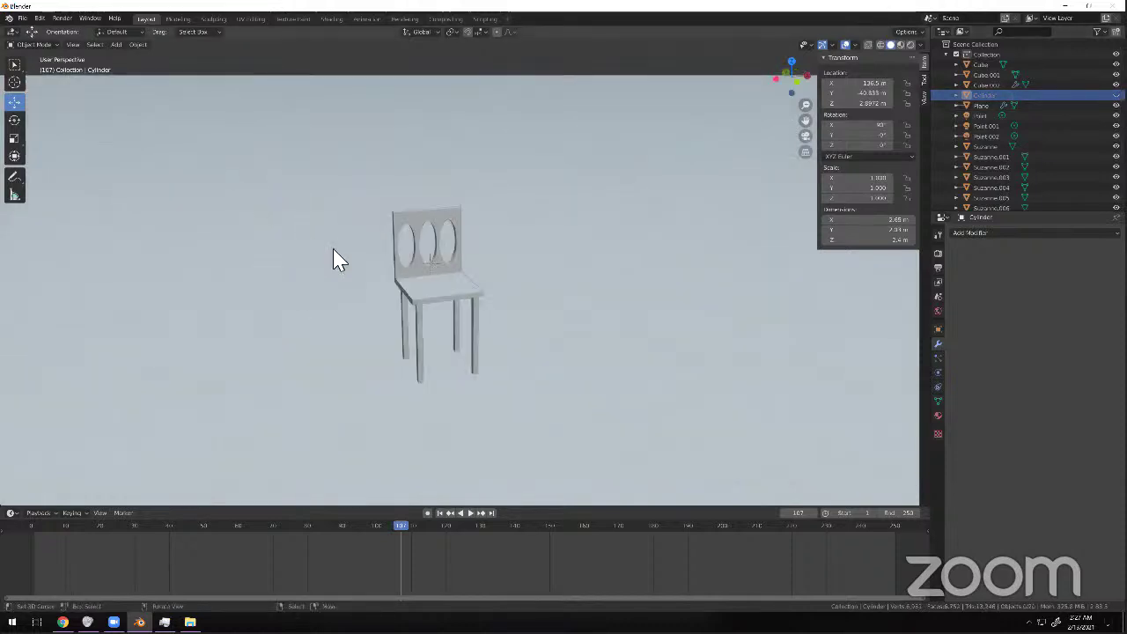
Scale the chair up uniformly to a scale of about 1.73 and lower it about 0.34 m along Z.
scroll(420, 287, up, 4)
click(419, 295)
key(s)
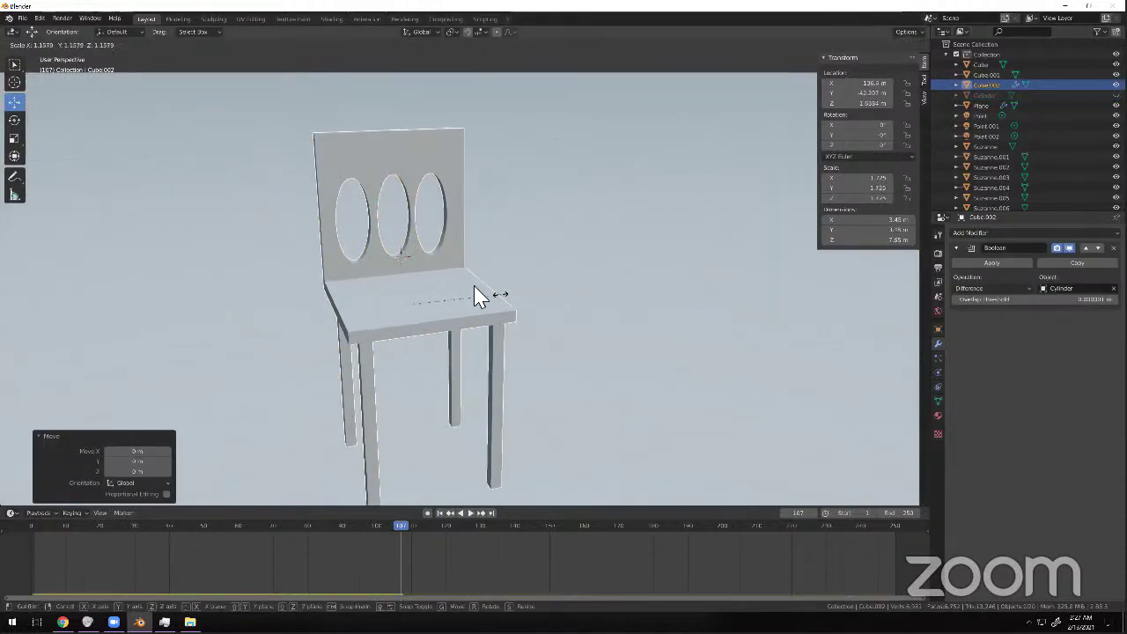
click(453, 256)
key(s)
click(402, 269)
key(g)
drag(418, 278, 417, 282)
middle_drag(417, 282, 325, 307)
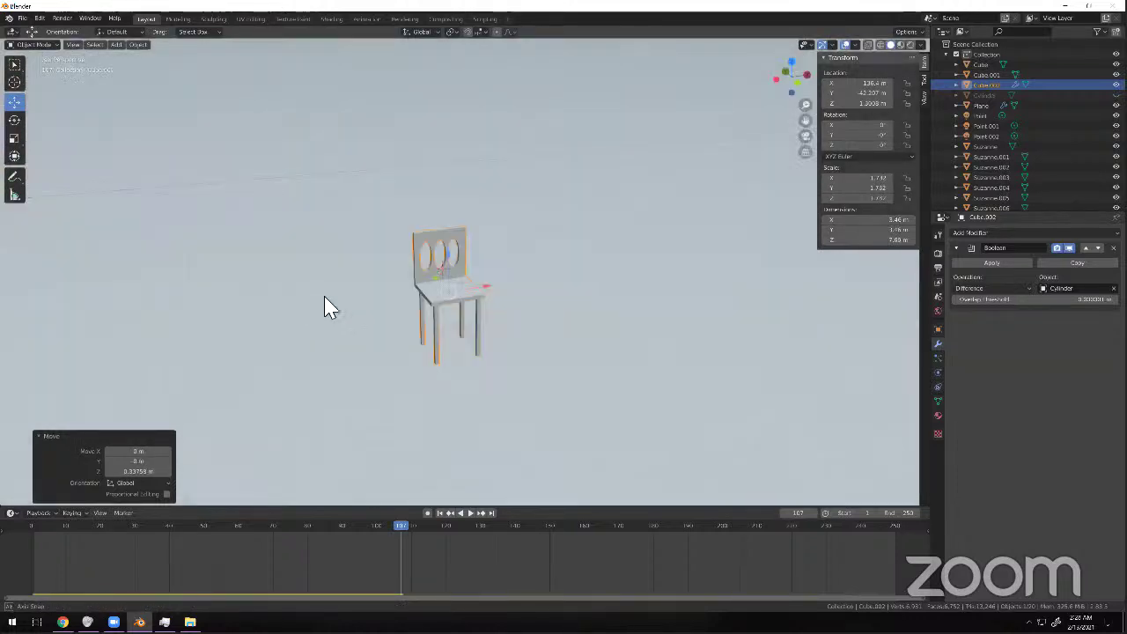
Position the chair at about X 136.25 m, Y -42.27 m so all three oval cuts lie within the backrest, and apply the Boolean modifier.
scroll(390, 317, up, 5)
scroll(390, 317, up, 2)
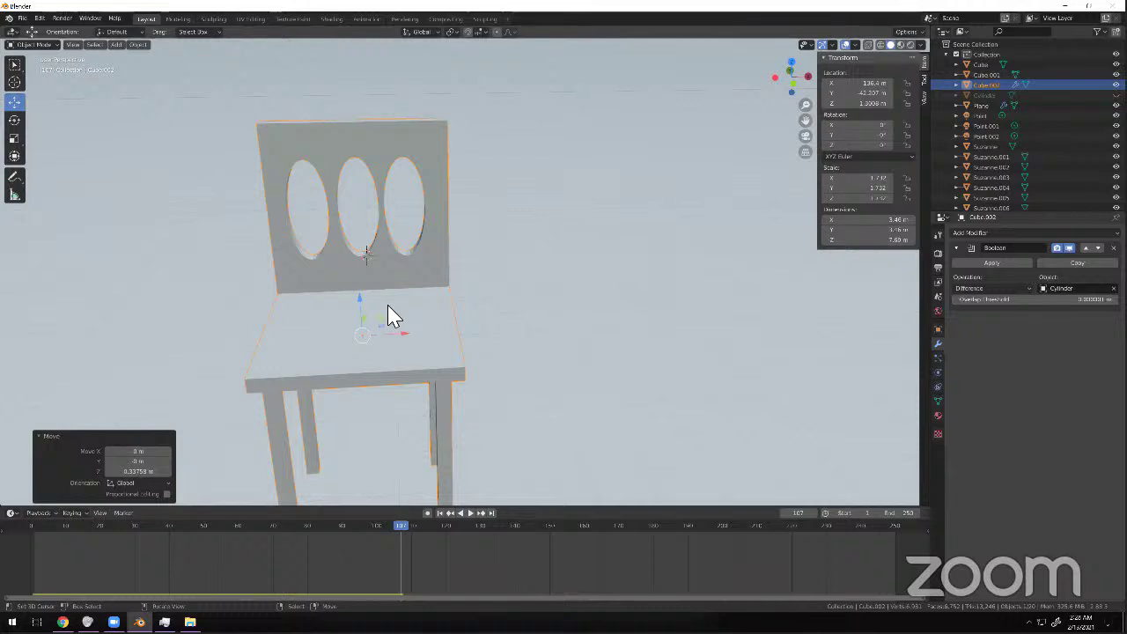
scroll(248, 278, up, 1)
right_drag(304, 298, 425, 283)
key(ctrl+z)
key(ctrl+z)
right_drag(387, 304, 557, 293)
right_drag(438, 275, 490, 374)
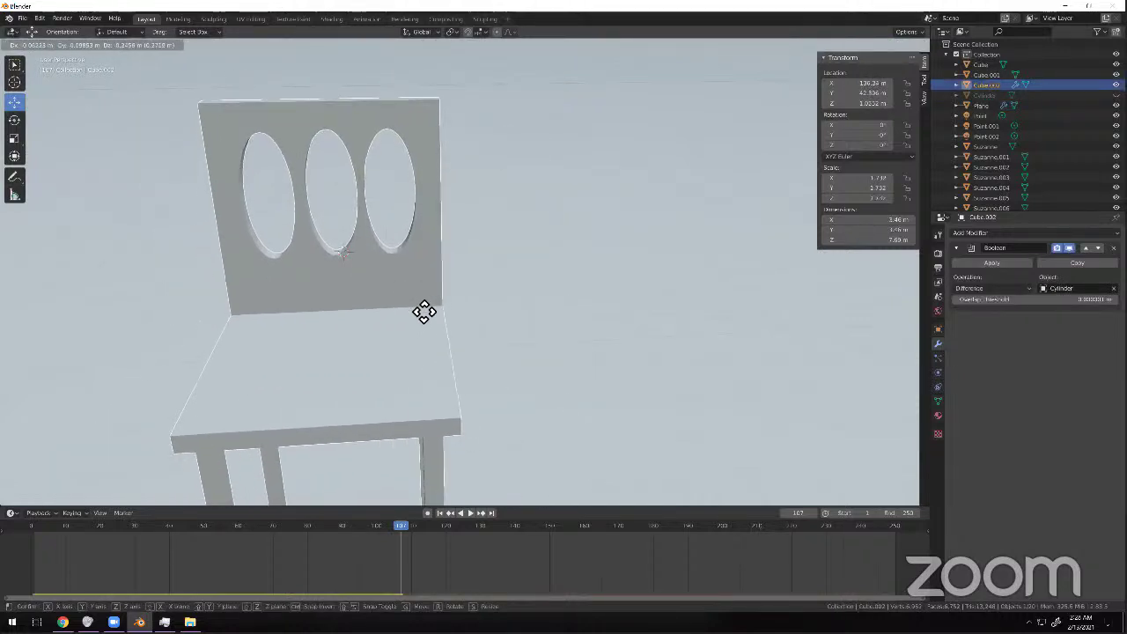
right_drag(425, 308, 470, 281)
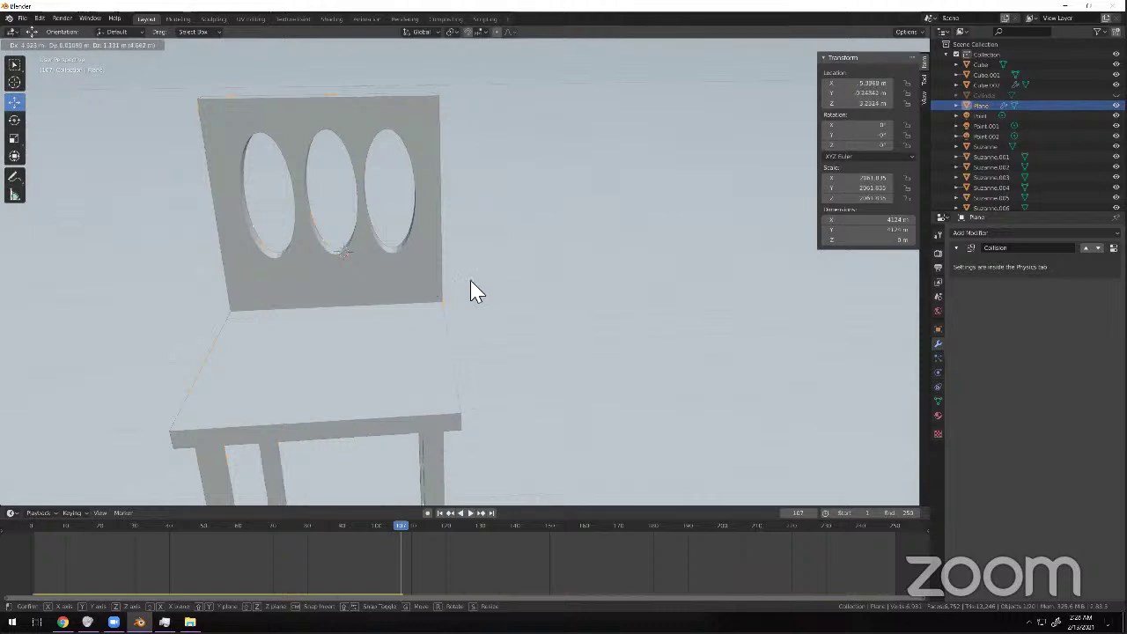
right_drag(465, 332, 508, 306)
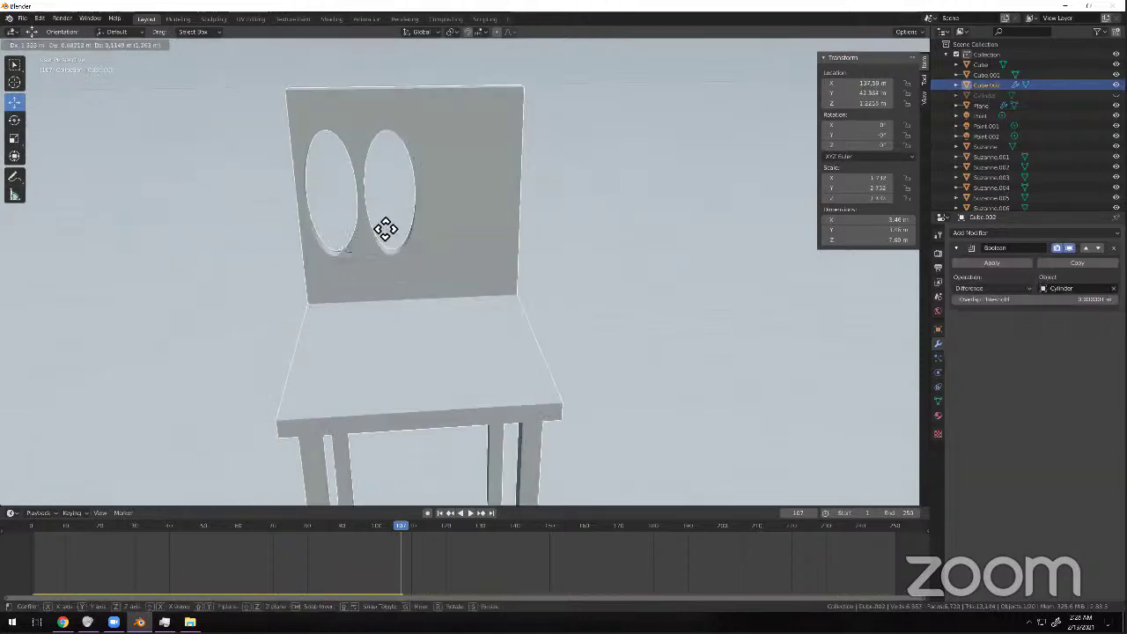
click(400, 283)
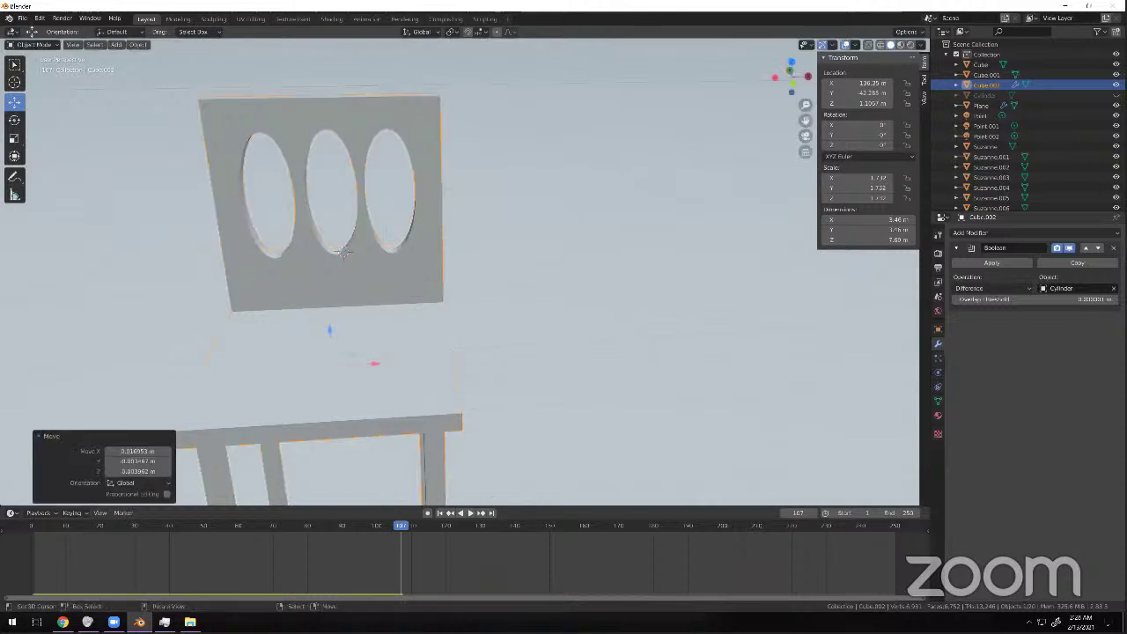
click(1001, 267)
Try moving the chair with the Boolean cuts applied, and undo the move.
key(g)
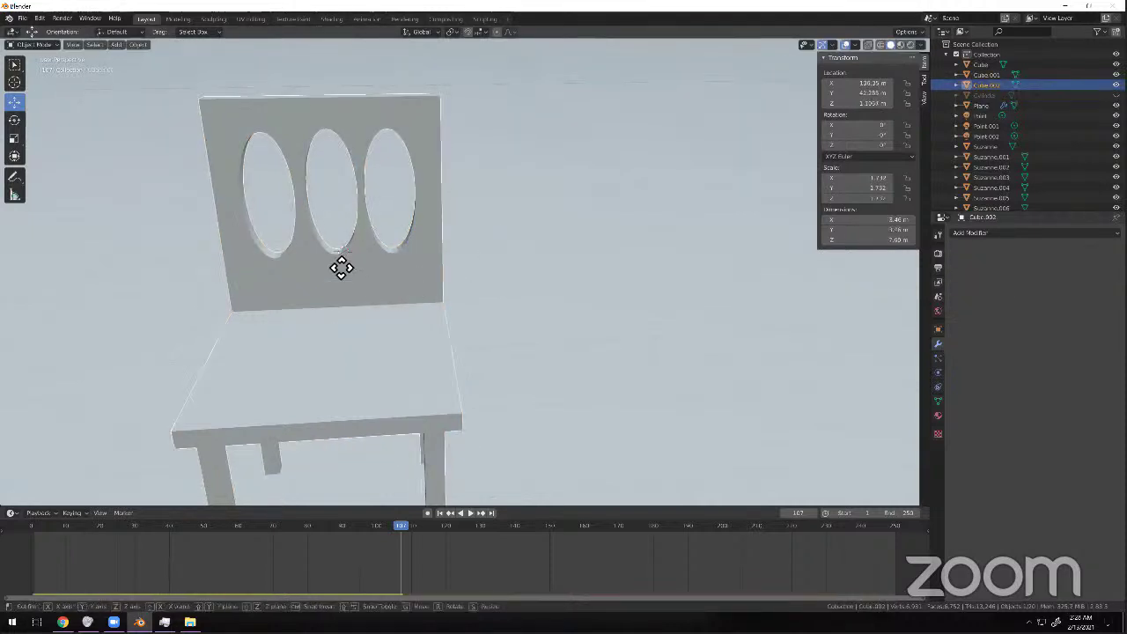
click(492, 293)
scroll(492, 292, down, 5)
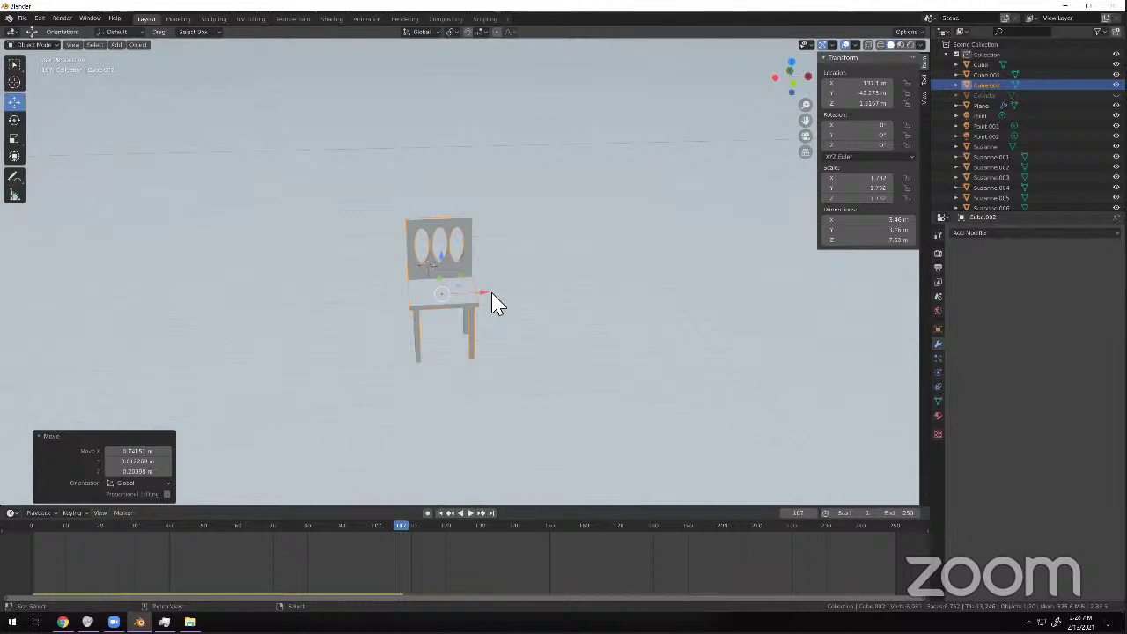
key(ctrl+z)
Enter Edit Mode on the chair and examine the mesh around the backrest's oval holes.
scroll(158, 249, up, 8)
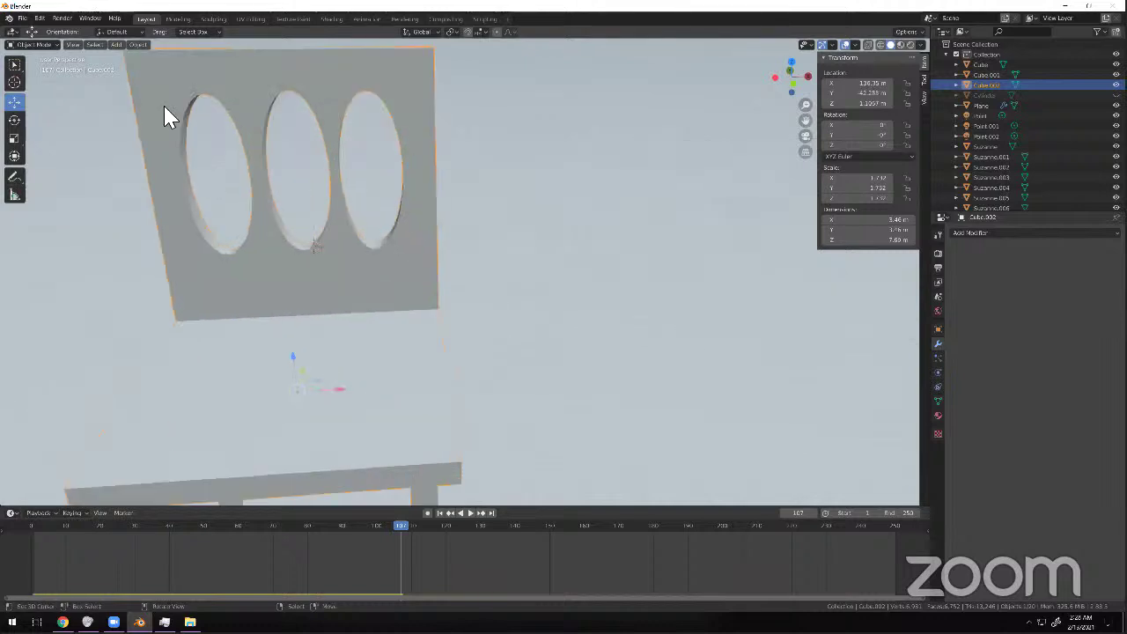
click(51, 46)
click(51, 66)
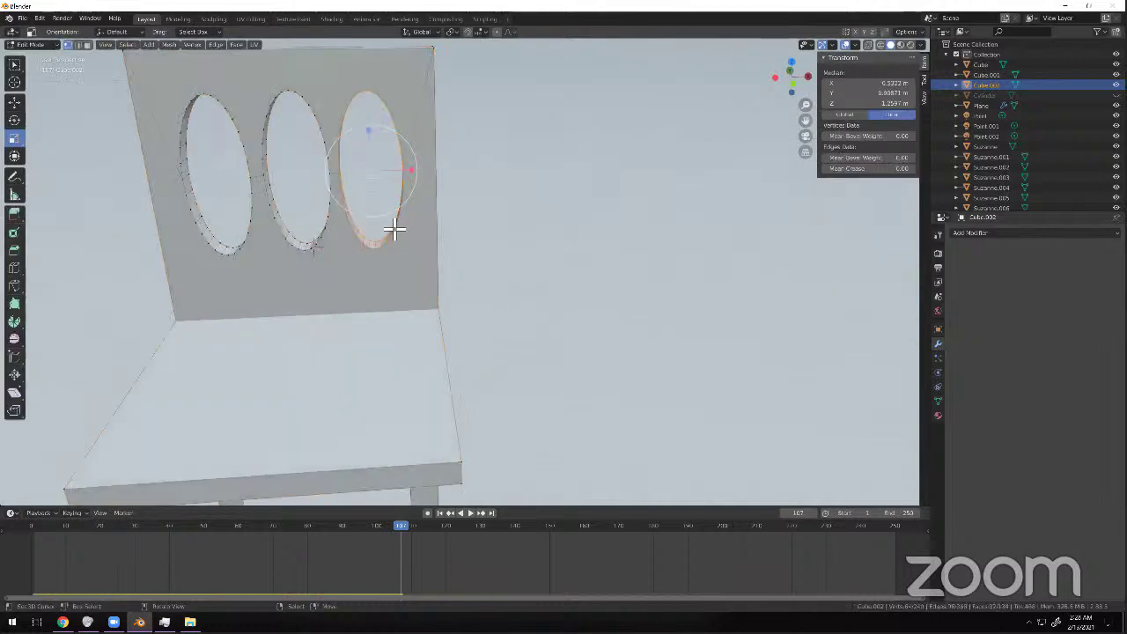
scroll(440, 231, down, 3)
middle_drag(441, 230, 652, 261)
scroll(549, 264, up, 2)
middle_drag(498, 280, 513, 311)
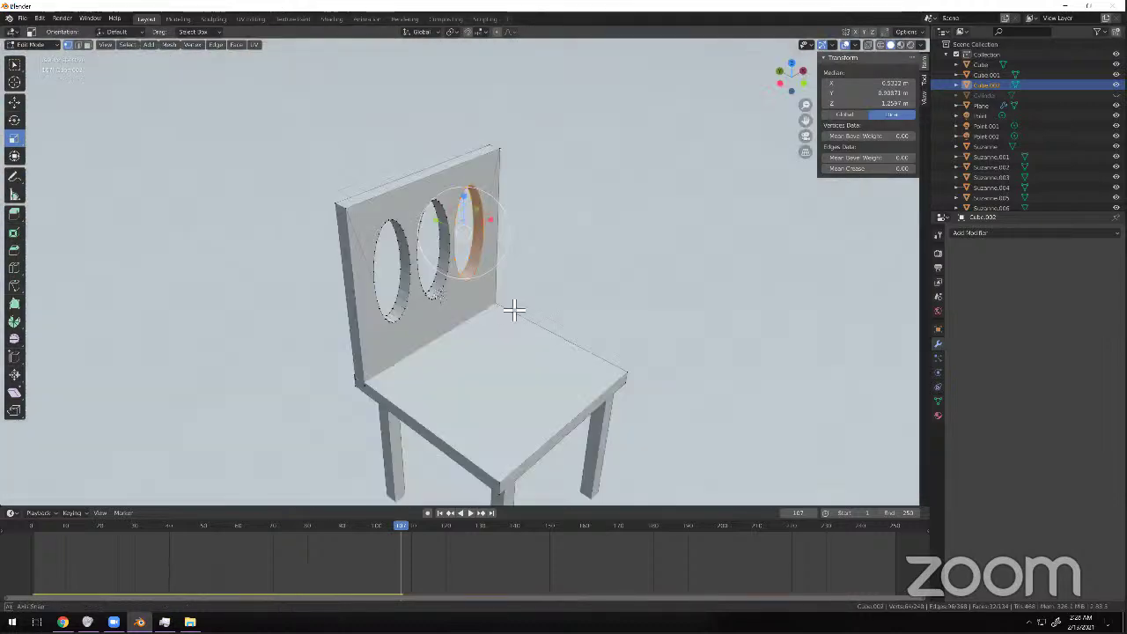
Compare vertex and edge selection on the backrest's upper corner and top edge, finishing in edge selection.
scroll(494, 304, up, 2)
mouse_move(414, 255)
middle_down()
mouse_move(402, 239)
mouse_move(419, 268)
middle_up()
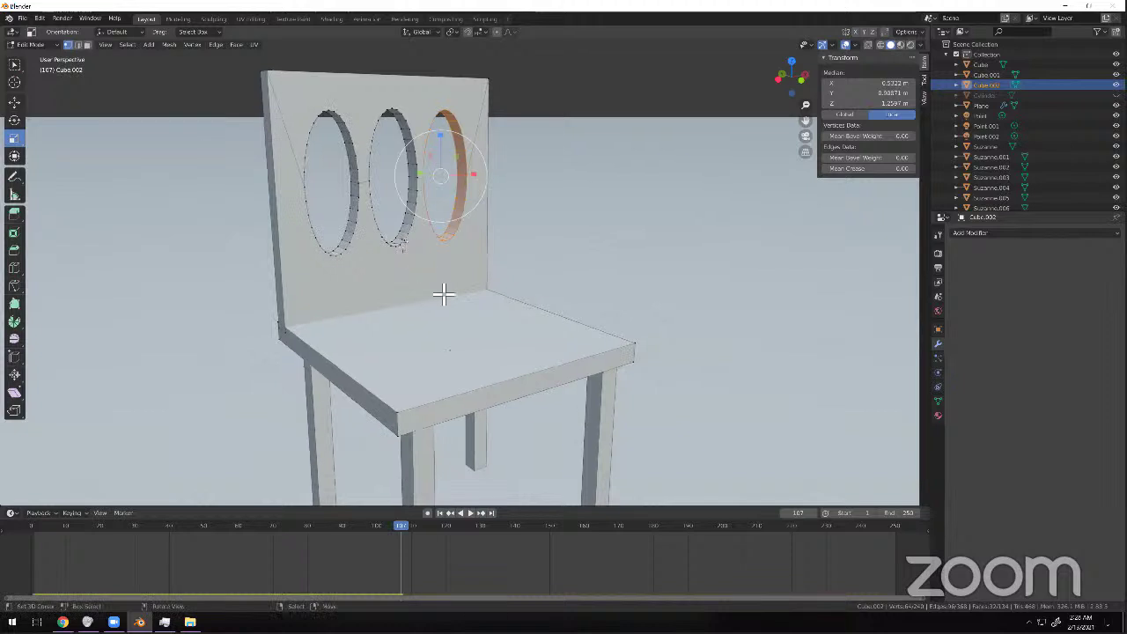
middle_drag(365, 149, 106, 40)
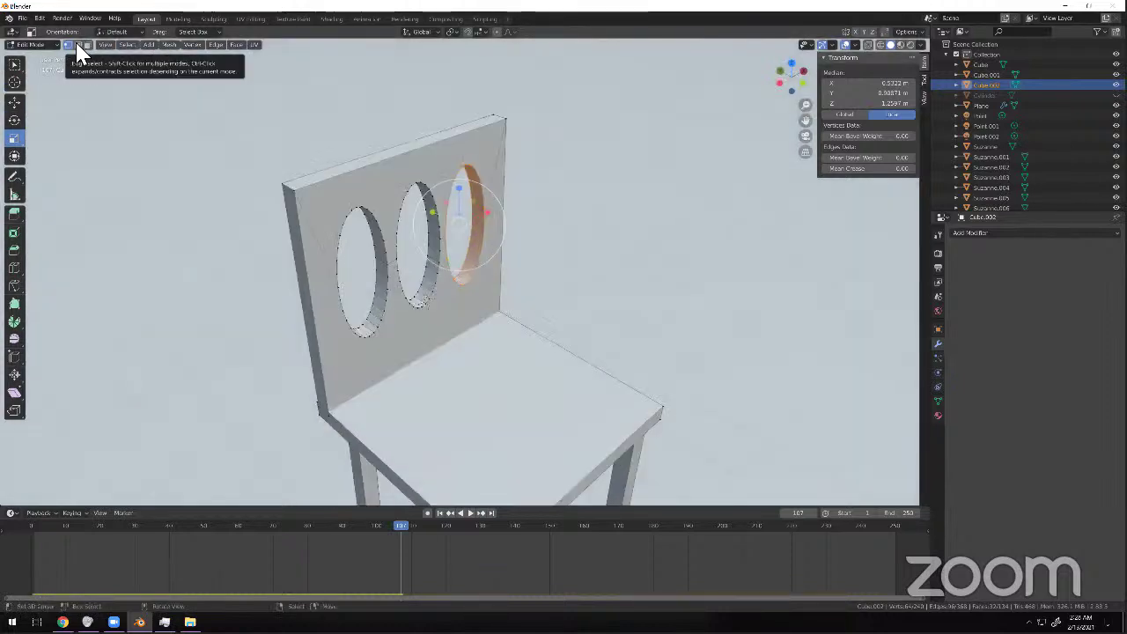
click(79, 45)
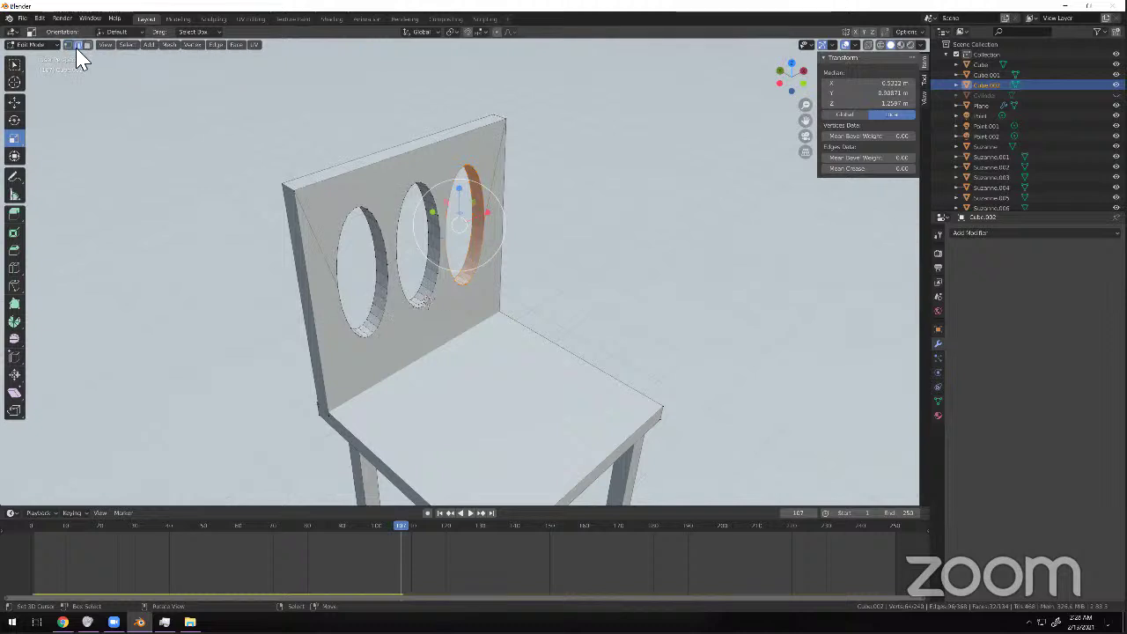
shift+click(67, 46)
click(307, 194)
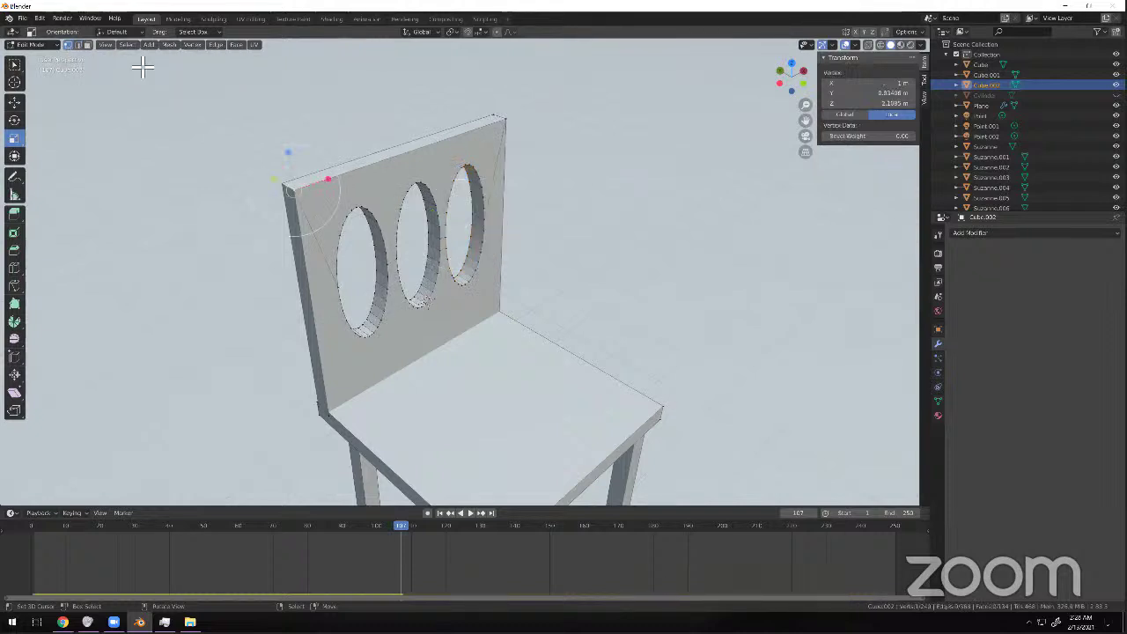
click(79, 46)
click(368, 172)
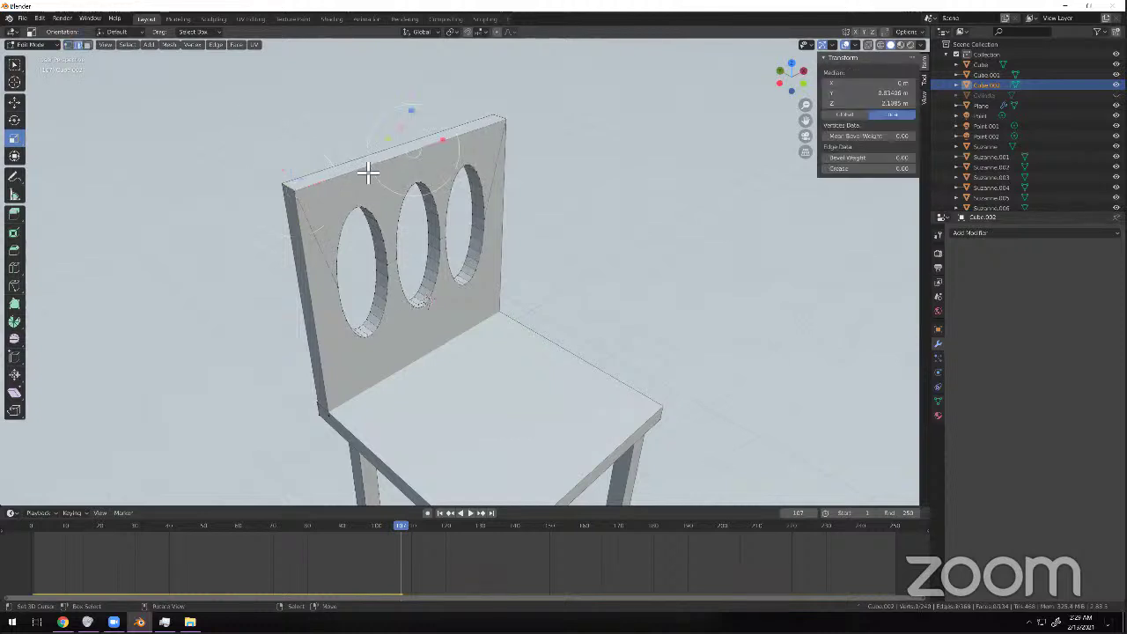
Select the front rim edge loops of all three oval holes in the chair's backrest.
alt+click(390, 232)
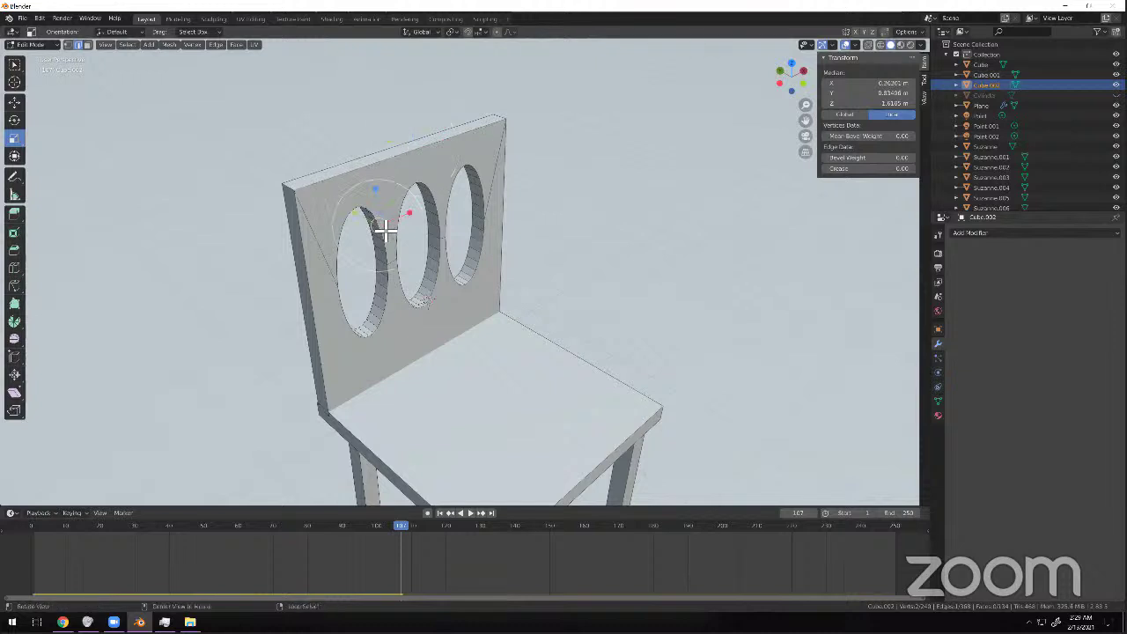
alt+shift+click(395, 280)
alt+shift+click(407, 222)
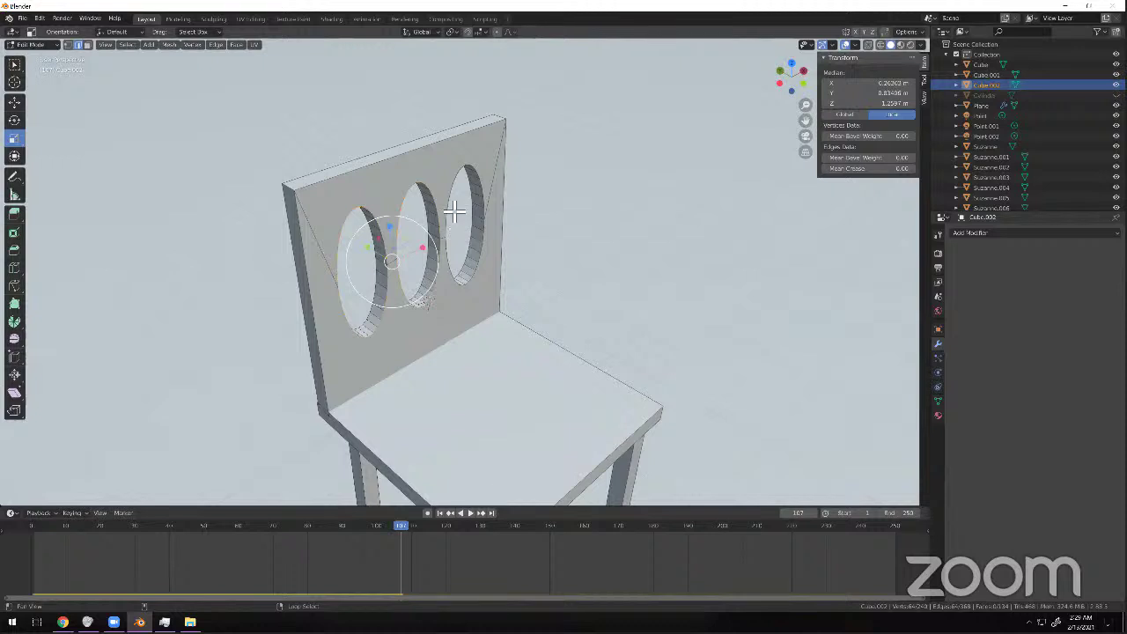
alt+click(459, 253)
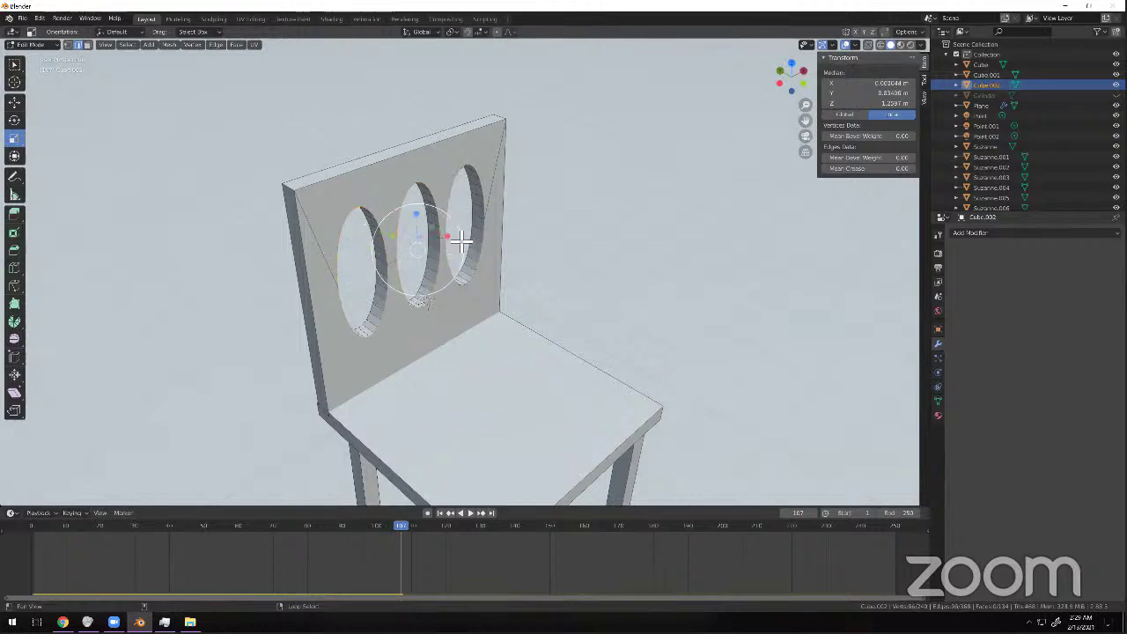
Add the rear rim edge loops of the three oval holes to the selection.
middle_drag(546, 239, 574, 221)
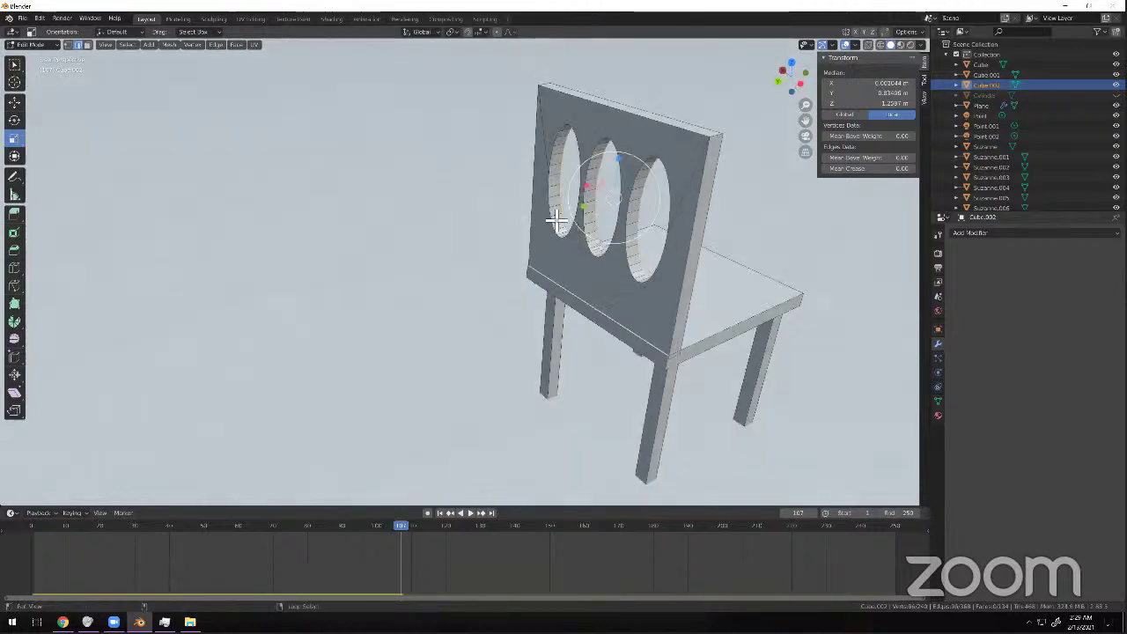
alt+click(576, 152)
alt+shift+click(608, 152)
alt+shift+click(616, 246)
alt+shift+click(627, 250)
alt+shift+click(641, 189)
Bevel the selected rim edges of the three oval holes with 3 segments.
middle_drag(581, 214, 566, 215)
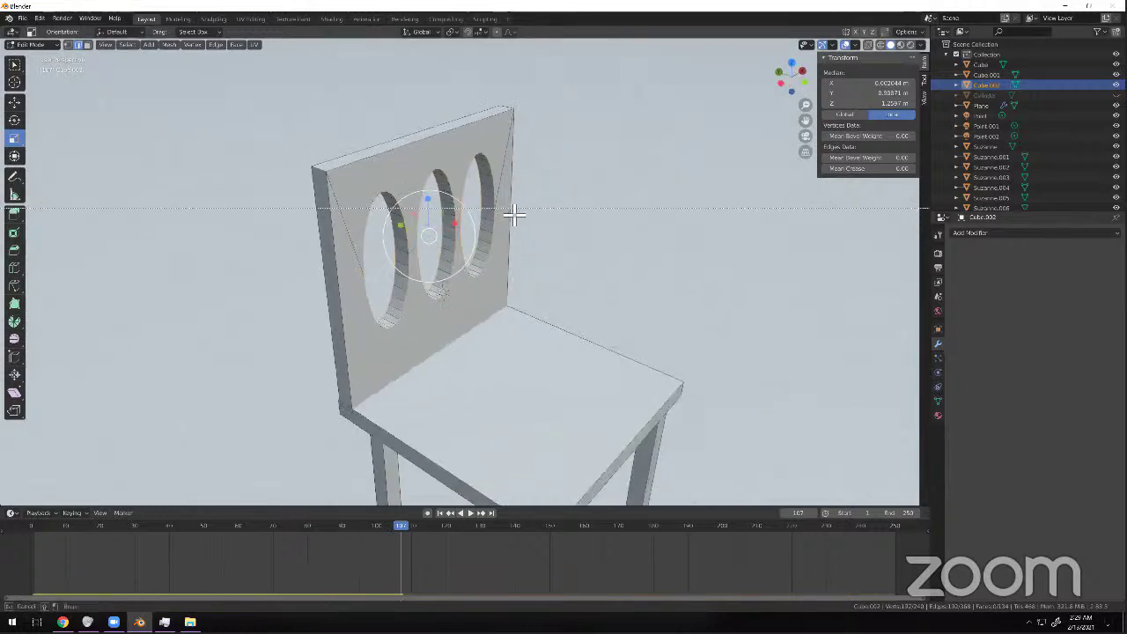
key(F3)
text(bevel)
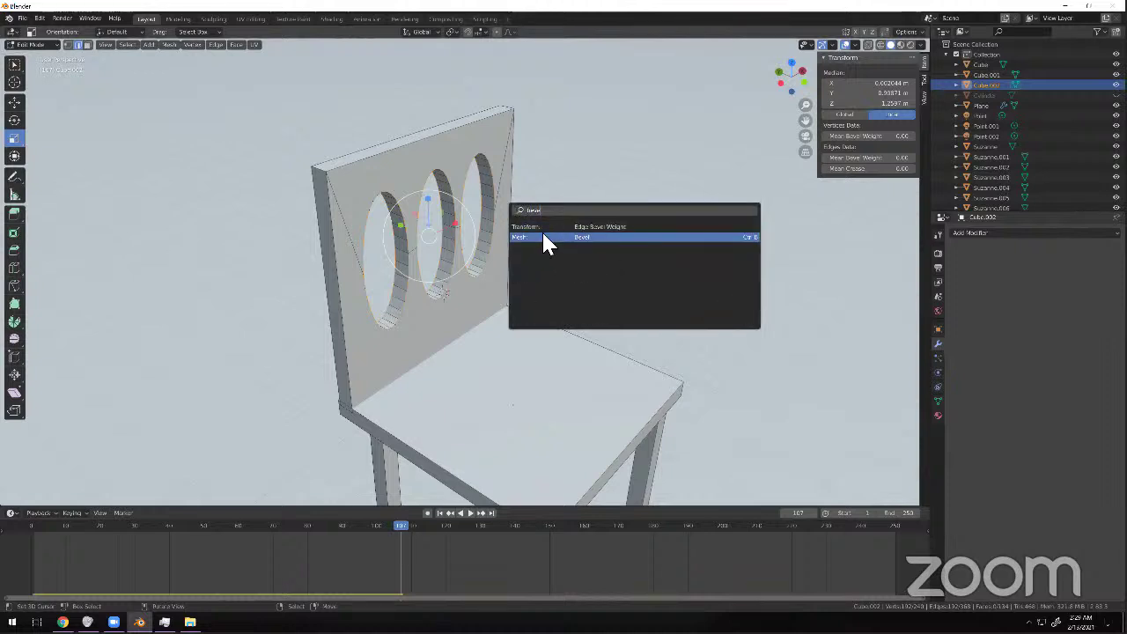
click(544, 236)
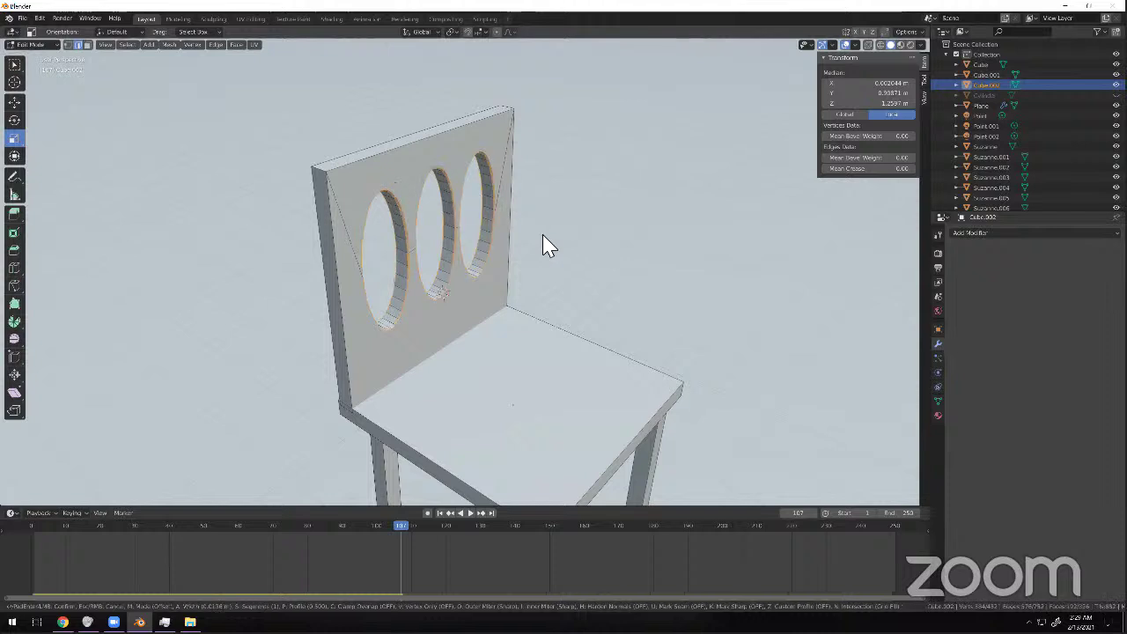
click(547, 244)
scroll(486, 241, up, 5)
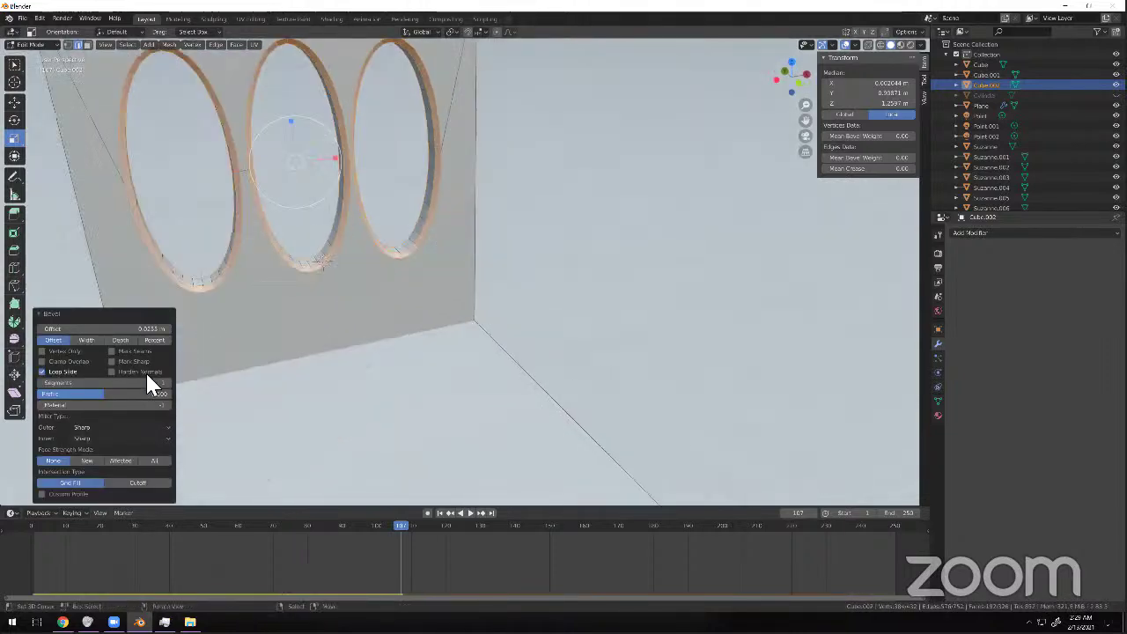
drag(152, 384, 162, 383)
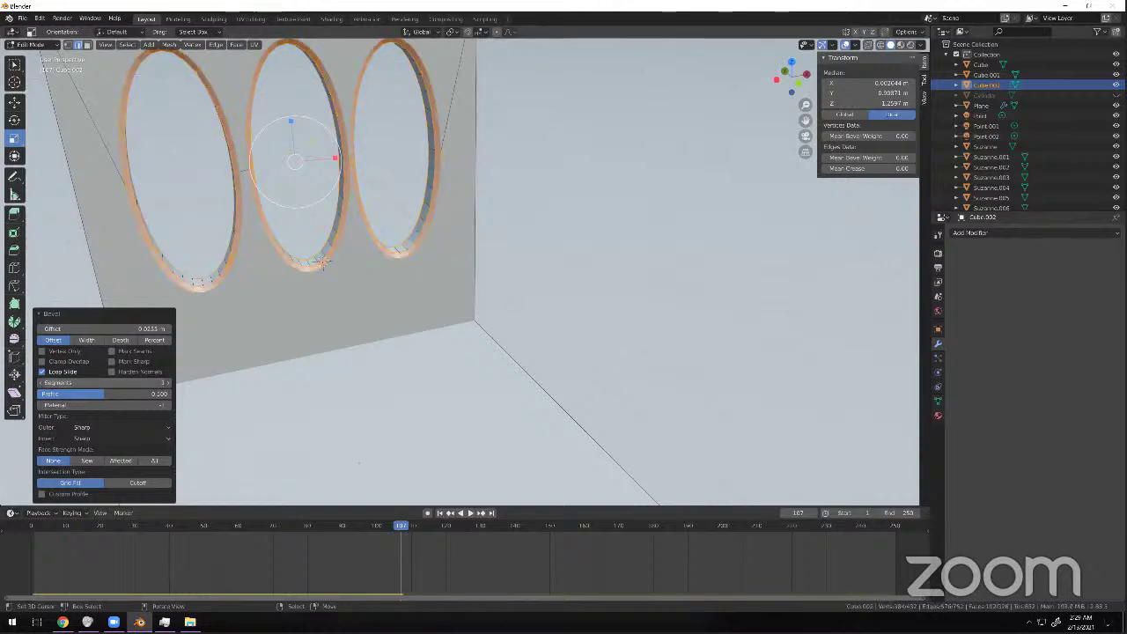
Return to Object Mode and examine the bevelled rims of the backrest holes.
click(37, 45)
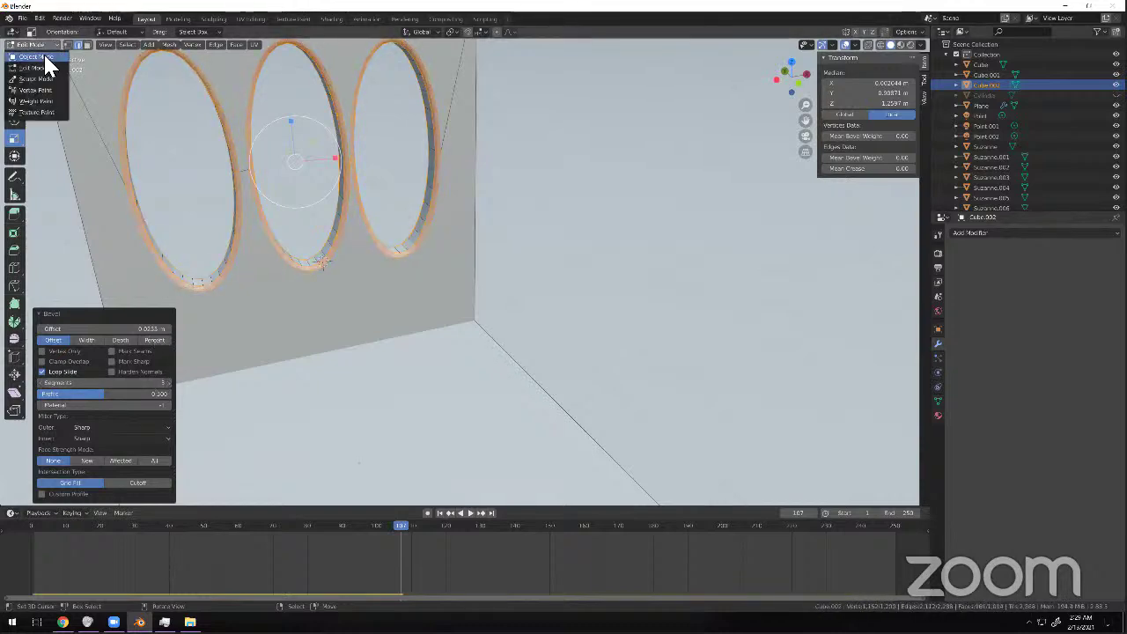
click(37, 57)
scroll(407, 186, down, 3)
middle_drag(458, 211, 95, 88)
scroll(425, 248, down, 4)
scroll(423, 234, up, 5)
scroll(373, 240, down, 5)
scroll(385, 241, up, 3)
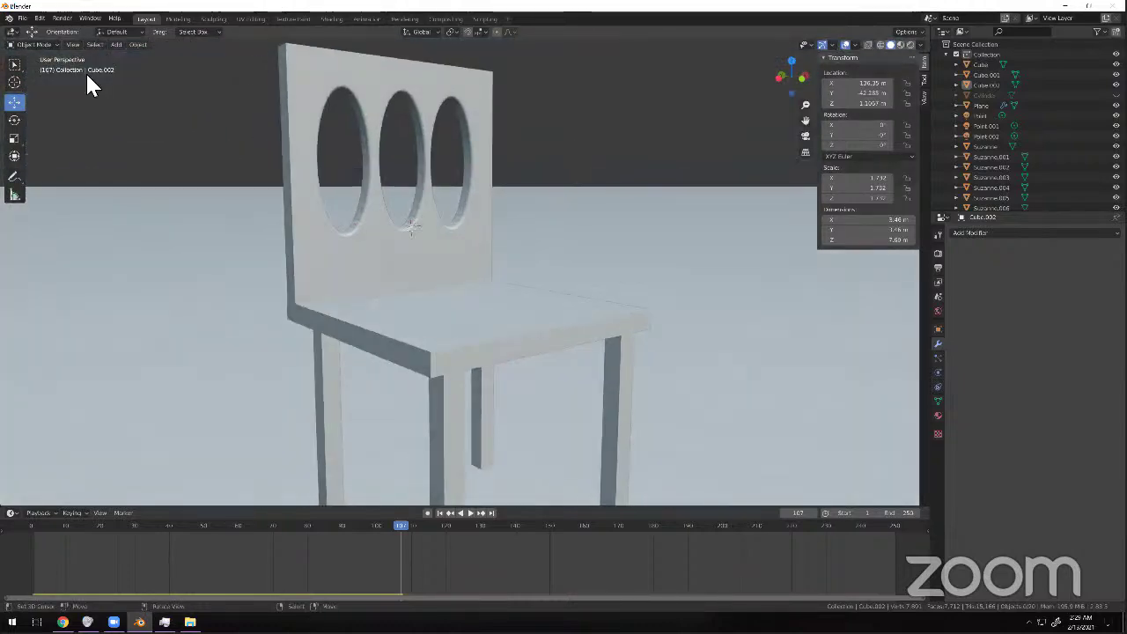
Enter Edit Mode on the chair and extend the selection from the seat's front edges to the entire mesh.
click(52, 45)
key(Tab)
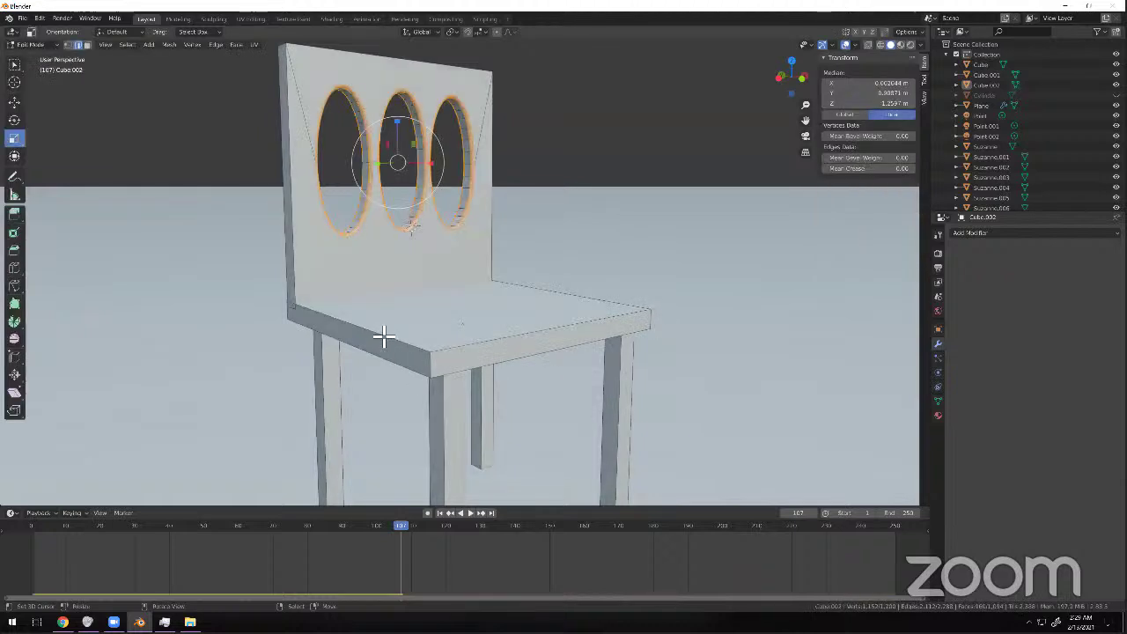
shift+click(431, 362)
shift+click(475, 349)
shift+click(482, 371)
key(alt+a)
key(a)
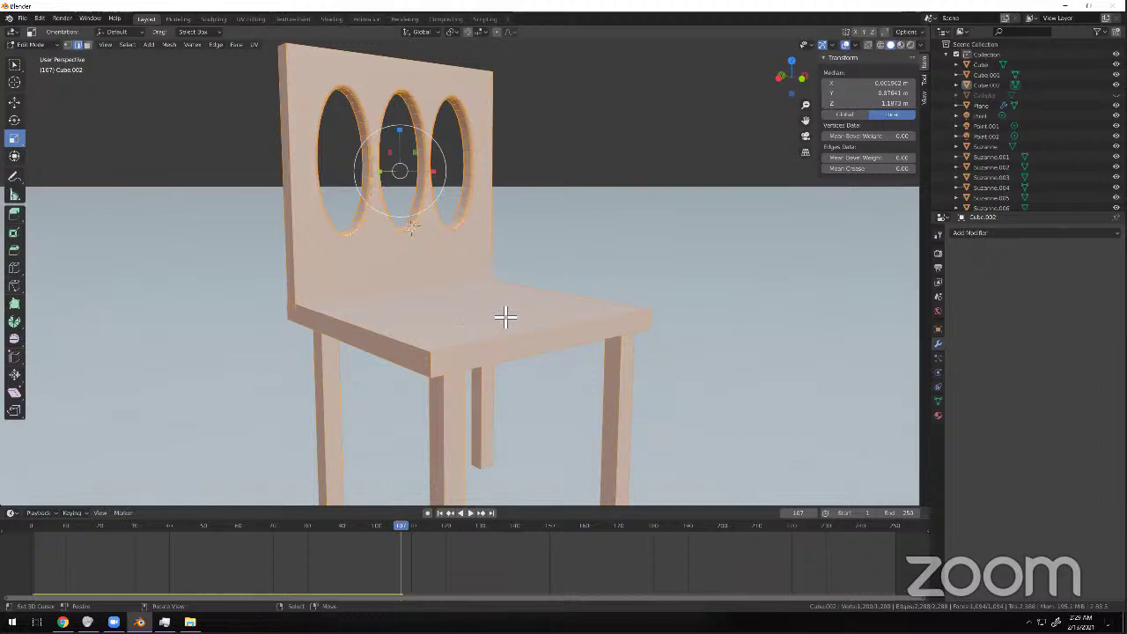
Undo the recent selections and the bevel on the oval holes' rims.
key(ctrl+z)
key(ctrl+z)
key(ctrl+z)
key(ctrl+z)
key(ctrl+z)
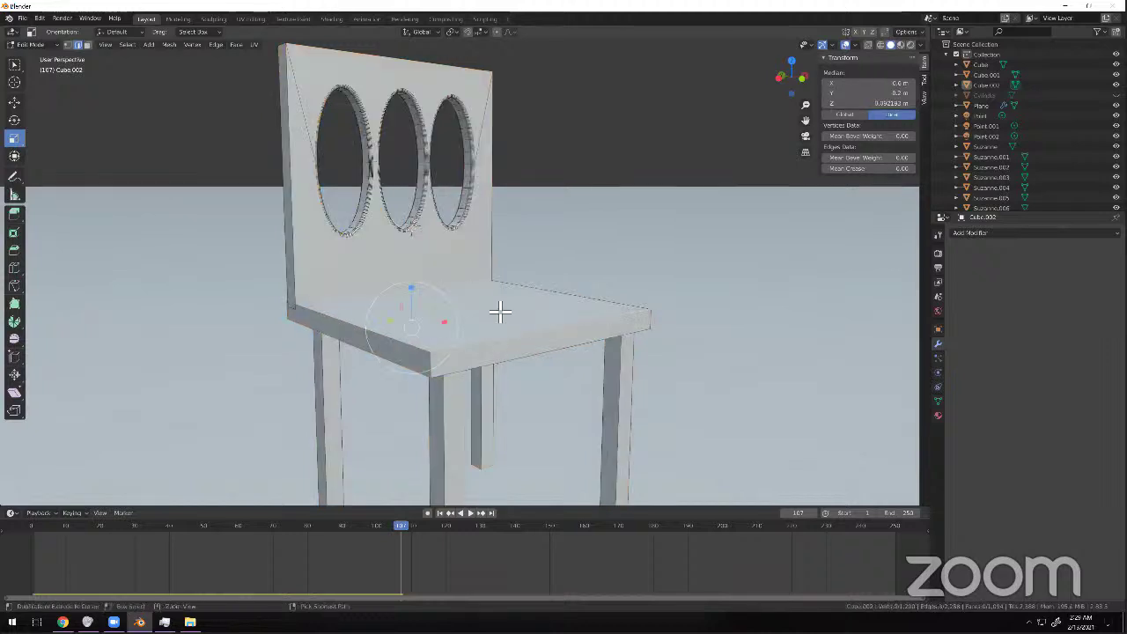
key(ctrl+z)
key(ctrl+z)
key(ctrl+z)
key(ctrl+z)
key(ctrl+z)
Select the whole chair mesh, try Edge Bevel Weight on it, and undo that command.
key(alt+a)
key(a)
key(F3)
text(Bevel)
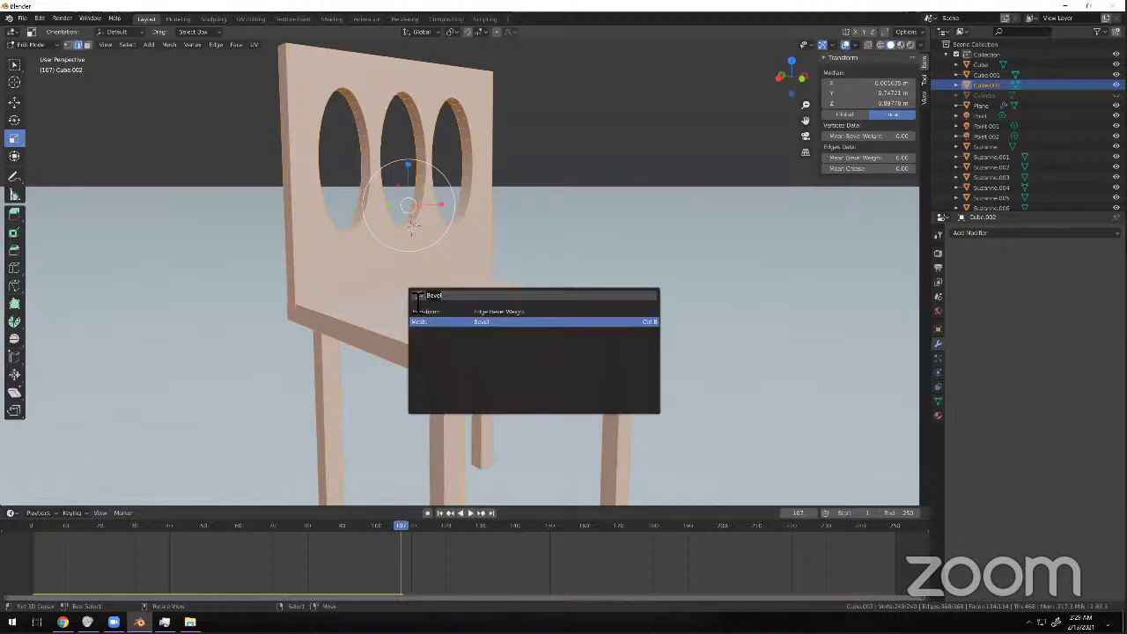
key(Return)
key(F3)
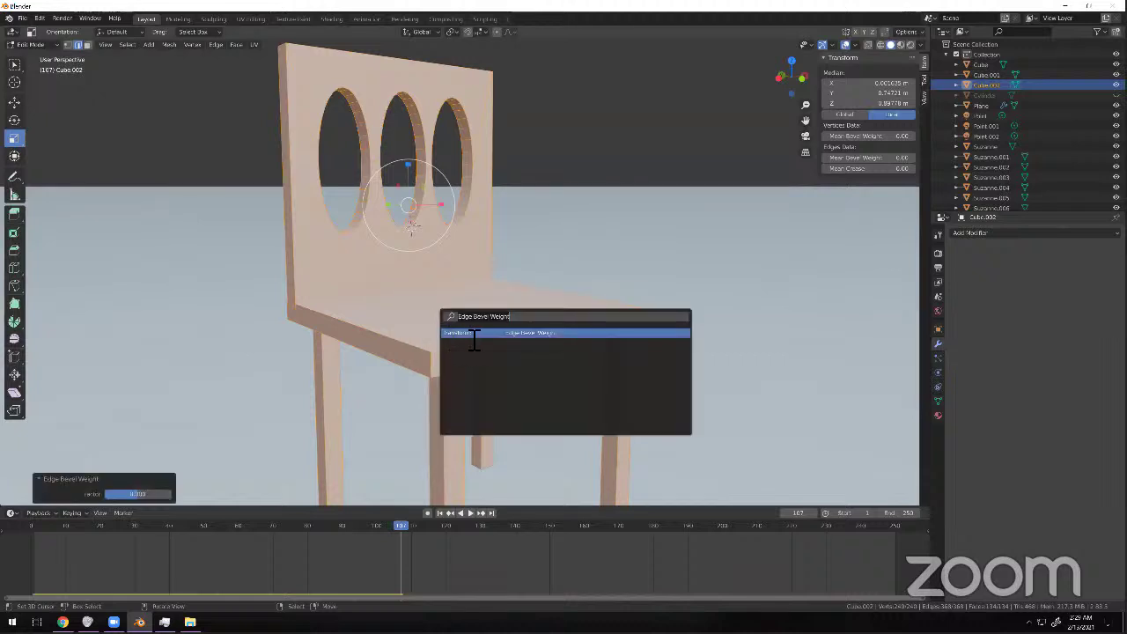
click(499, 292)
key(ctrl+z)
Bevel all edges of the selected chair mesh with a single segment.
key(F3)
click(502, 277)
key(F3)
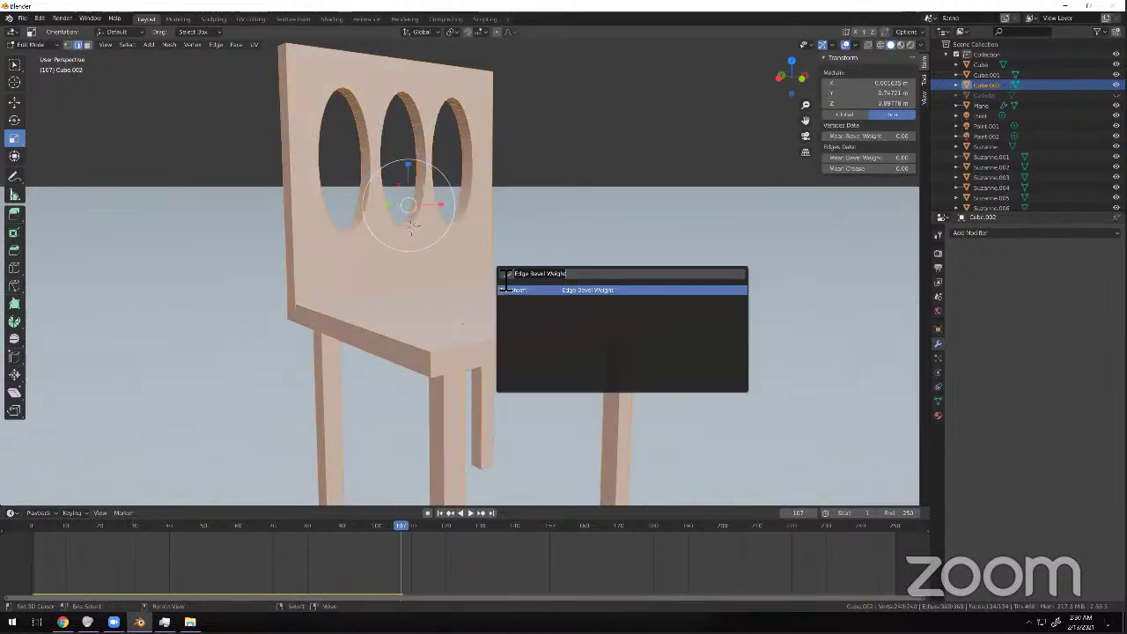
text(bevel)
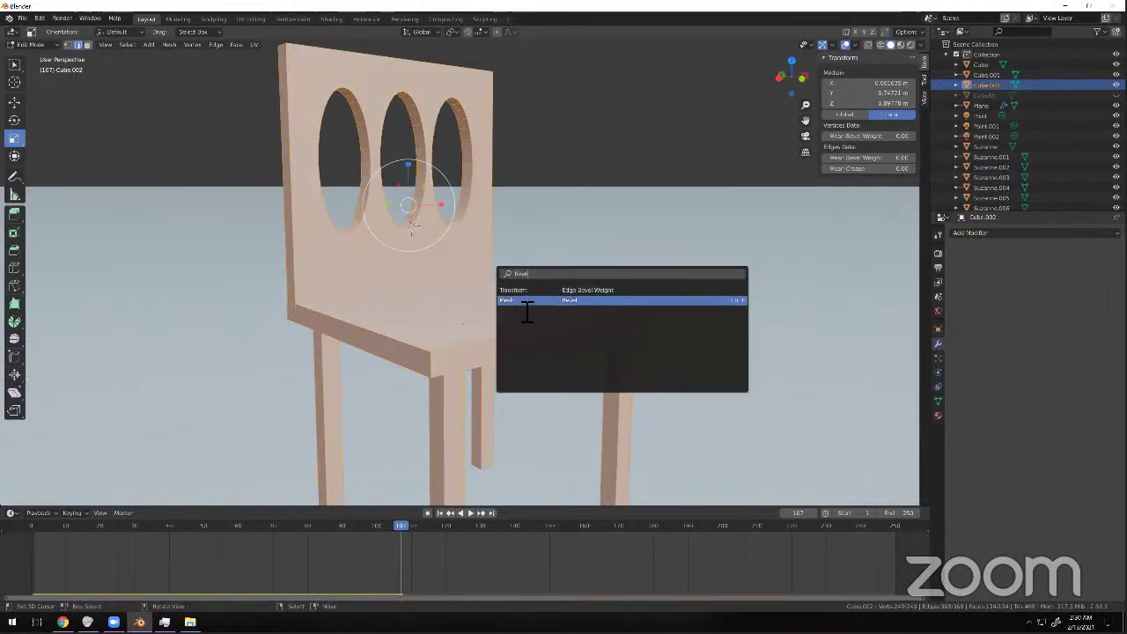
click(517, 301)
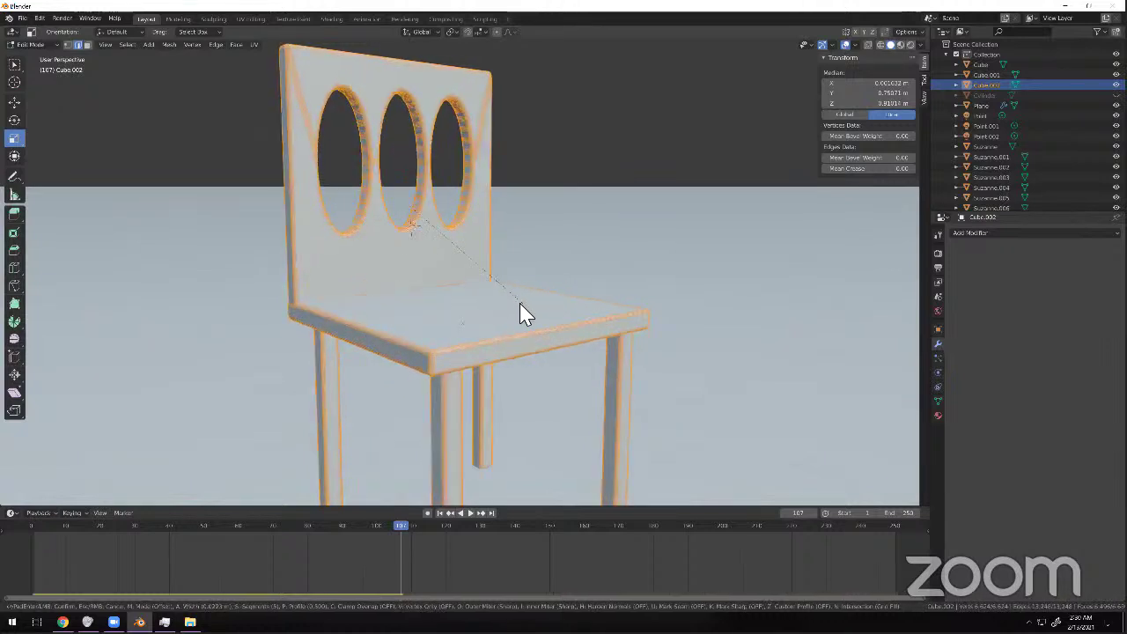
click(527, 316)
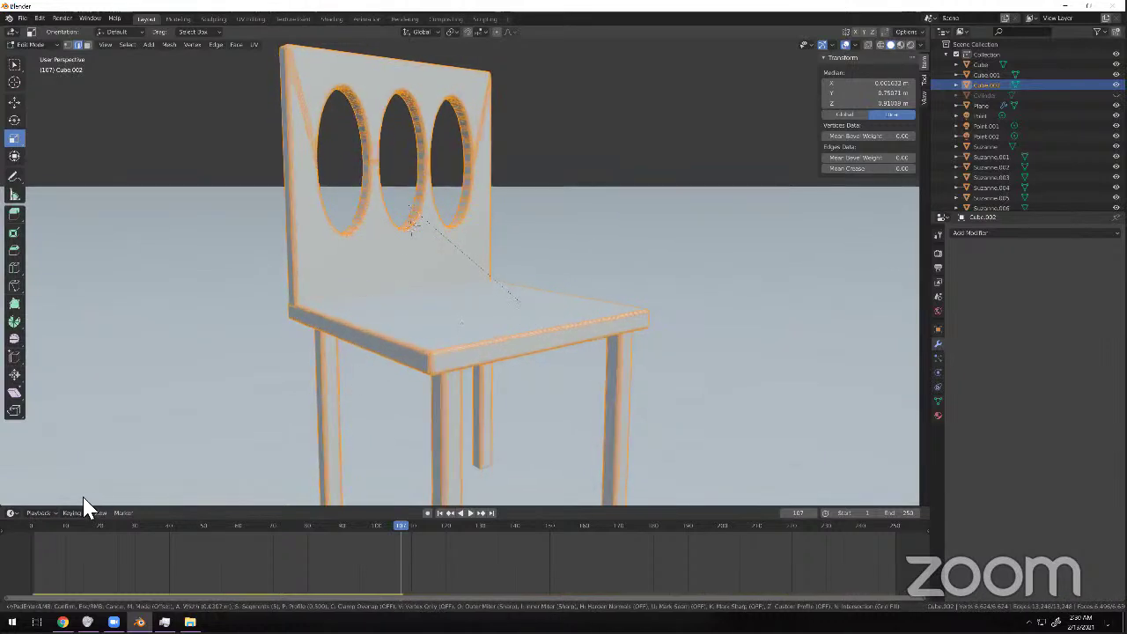
click(98, 508)
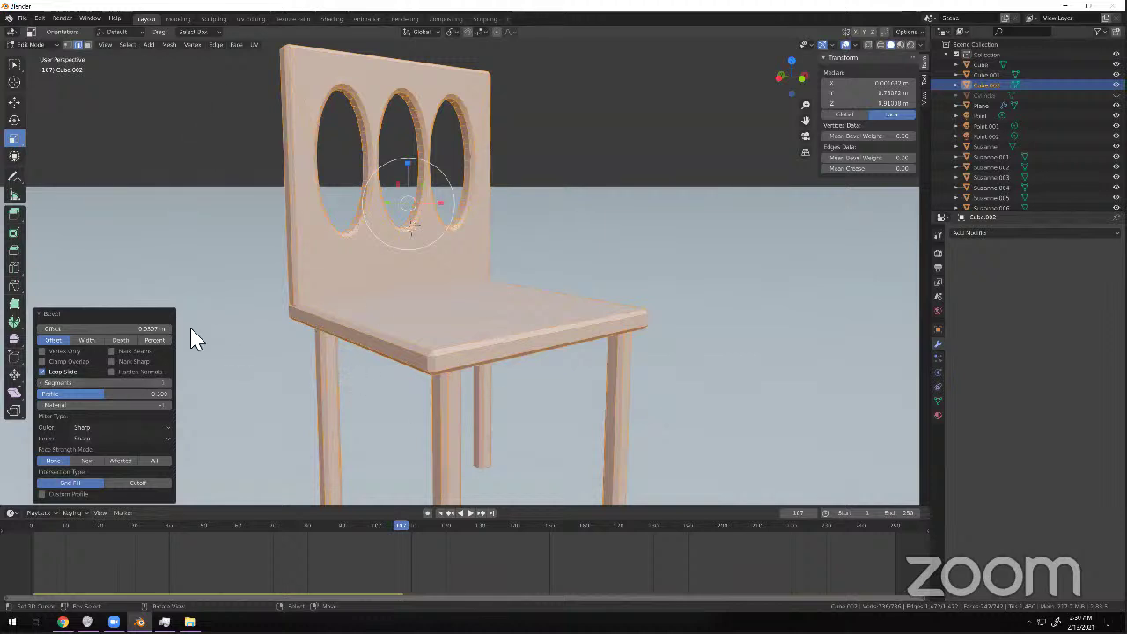
Set the chair bevel's profile to about 0.46 and its offset to 0.01 m.
mouse_move(103, 390)
mouse_down()
mouse_move(37, 391)
mouse_move(98, 392)
mouse_up()
mouse_move(103, 329)
mouse_down()
mouse_move(123, 329)
mouse_move(85, 329)
mouse_move(99, 329)
mouse_up()
click(133, 329)
text(0.01)
key(Return)
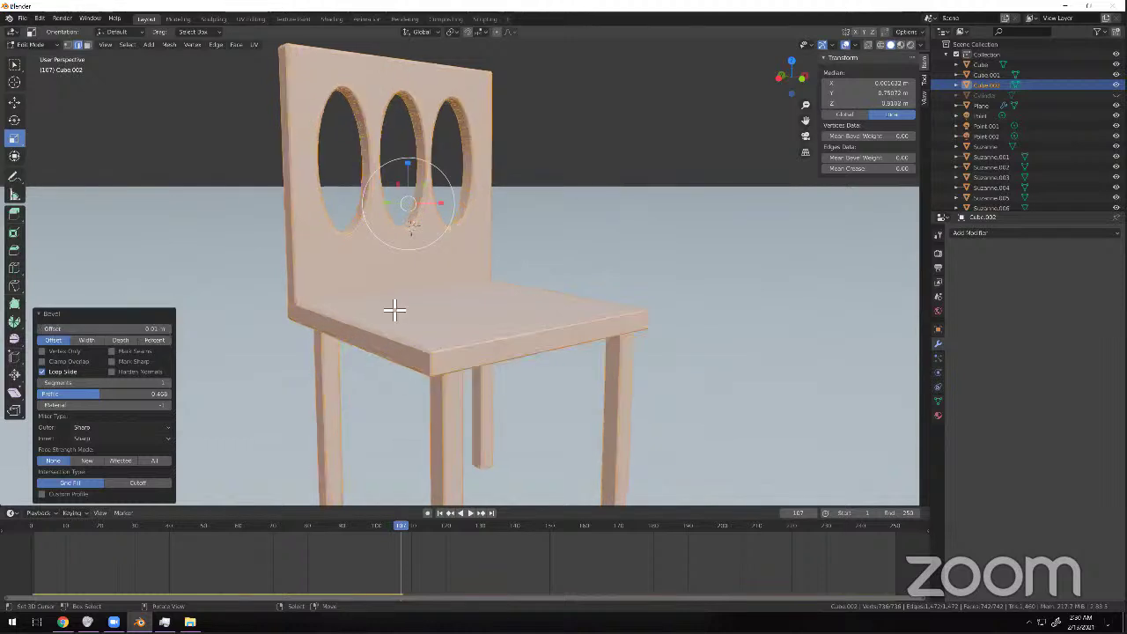
Return to Object Mode and deselect the bevelled chair.
click(33, 45)
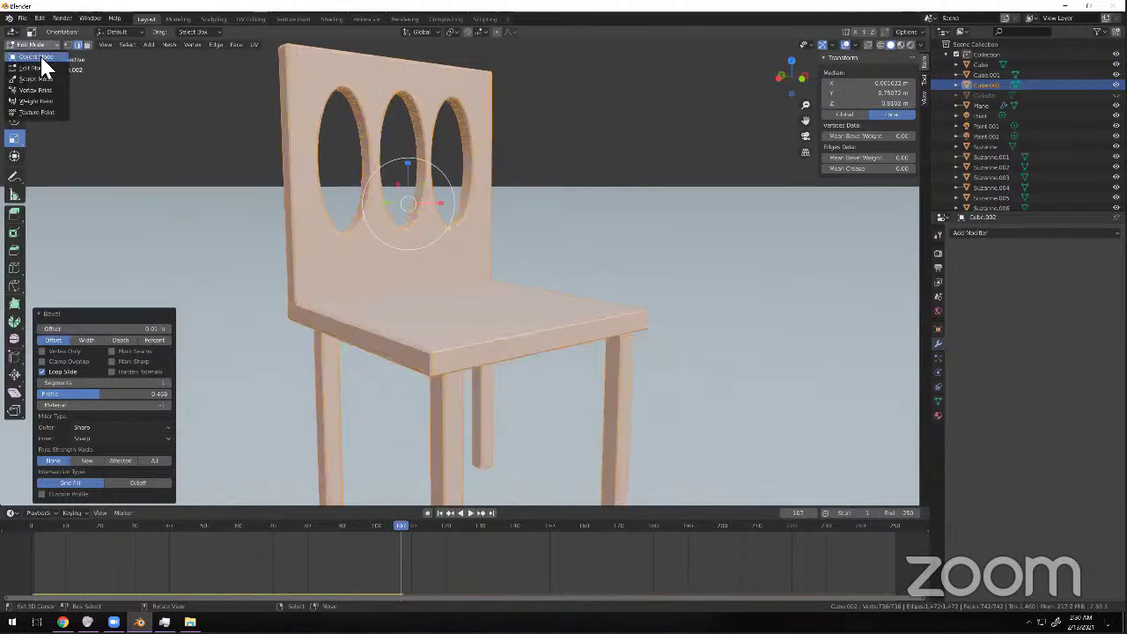
click(40, 56)
key(alt+a)
middle_drag(511, 317, 438, 282)
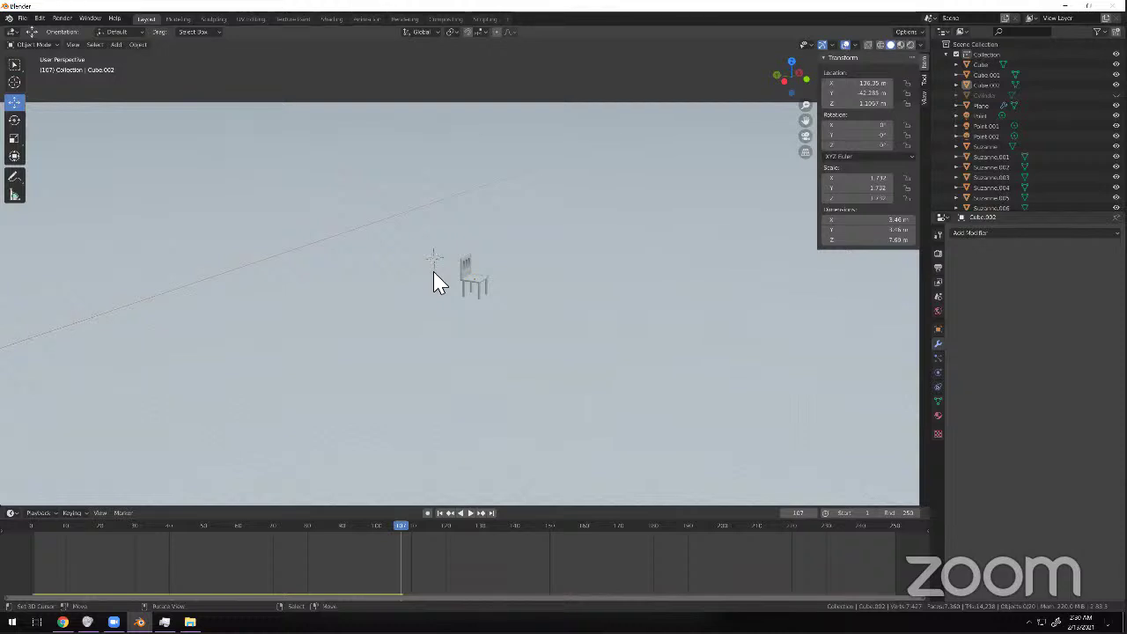
middle_drag(393, 398, 345, 326)
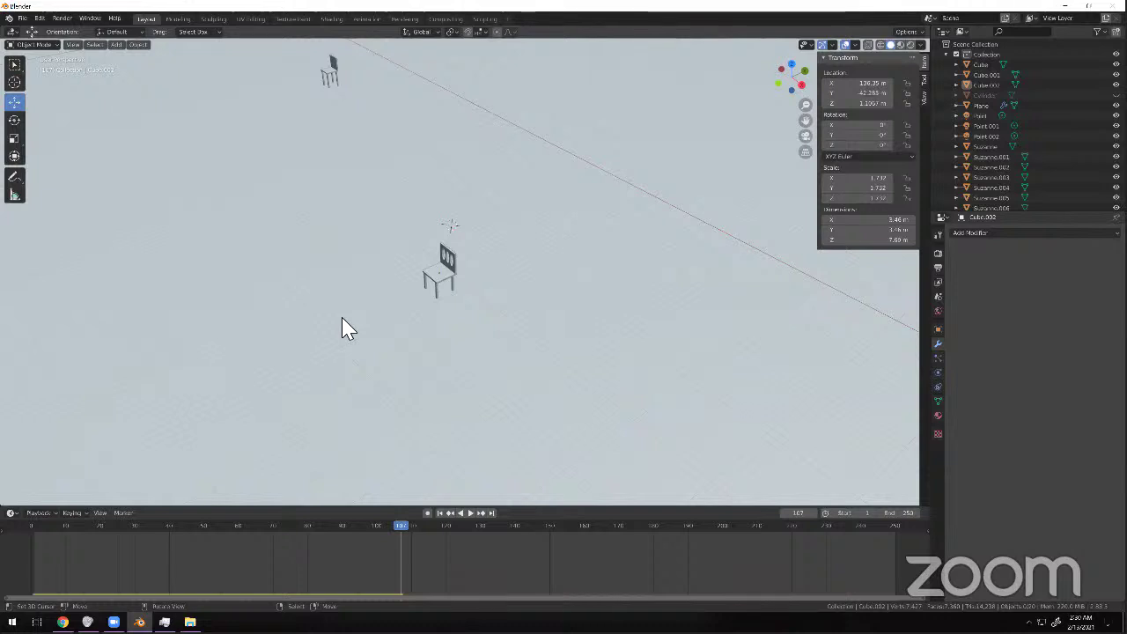
View the scene from the top and front, examine the original chair up close, and select the small monkey head in front of its backrest.
key(KP_7)
key(KP_1)
key(Home)
key(KP_7)
scroll(456, 290, up, 7)
middle_drag(456, 292, 481, 253)
scroll(325, 269, up, 5)
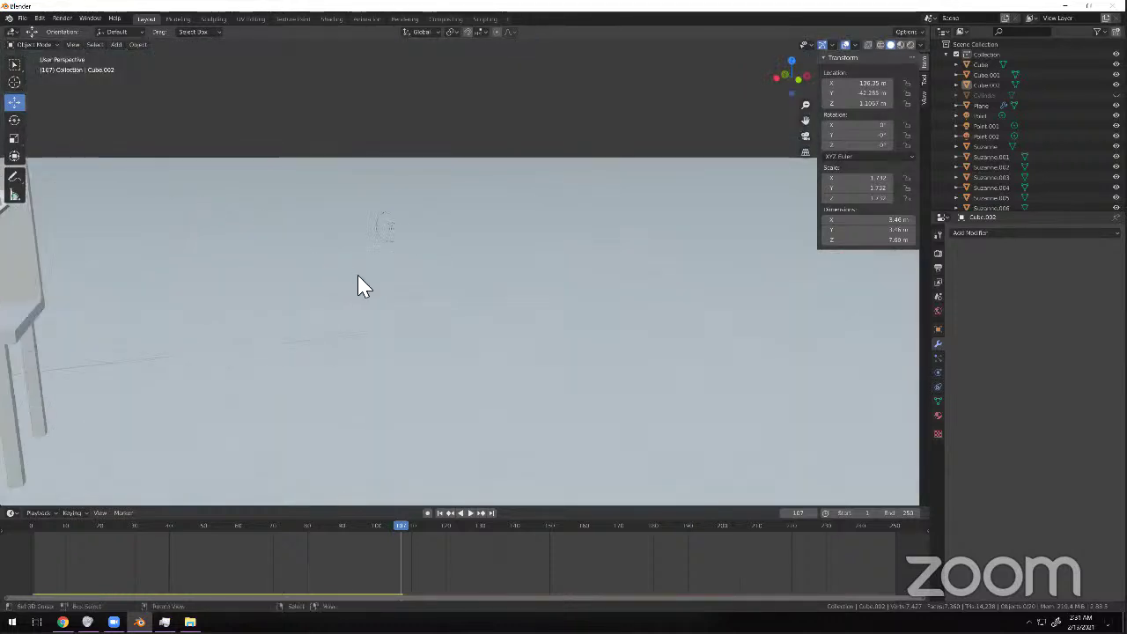
middle_drag(537, 286, 604, 302)
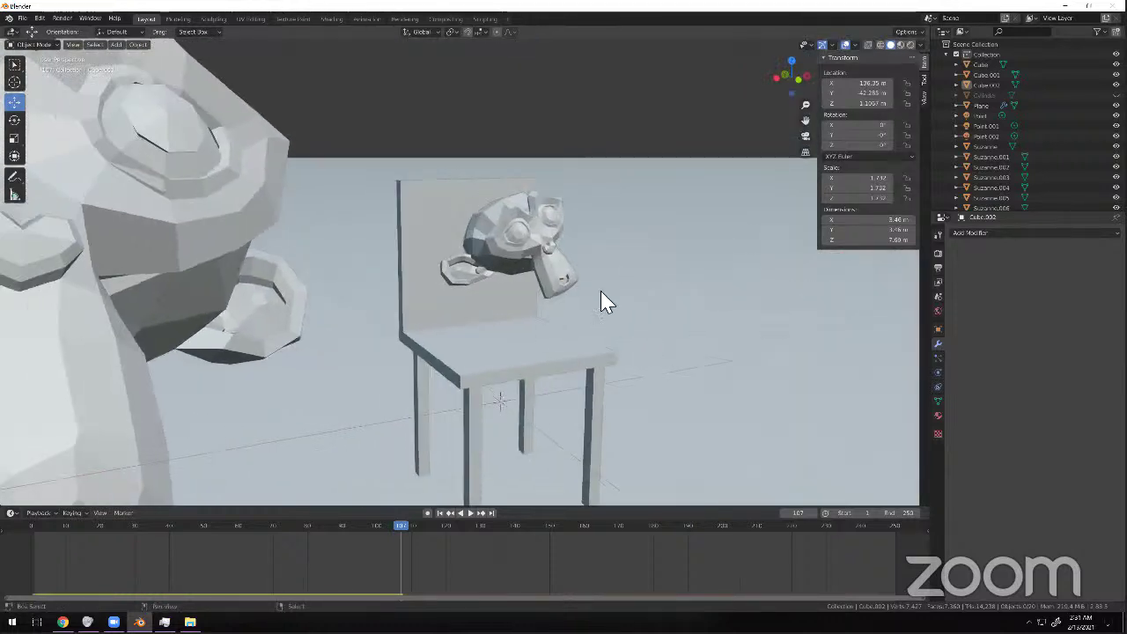
click(549, 262)
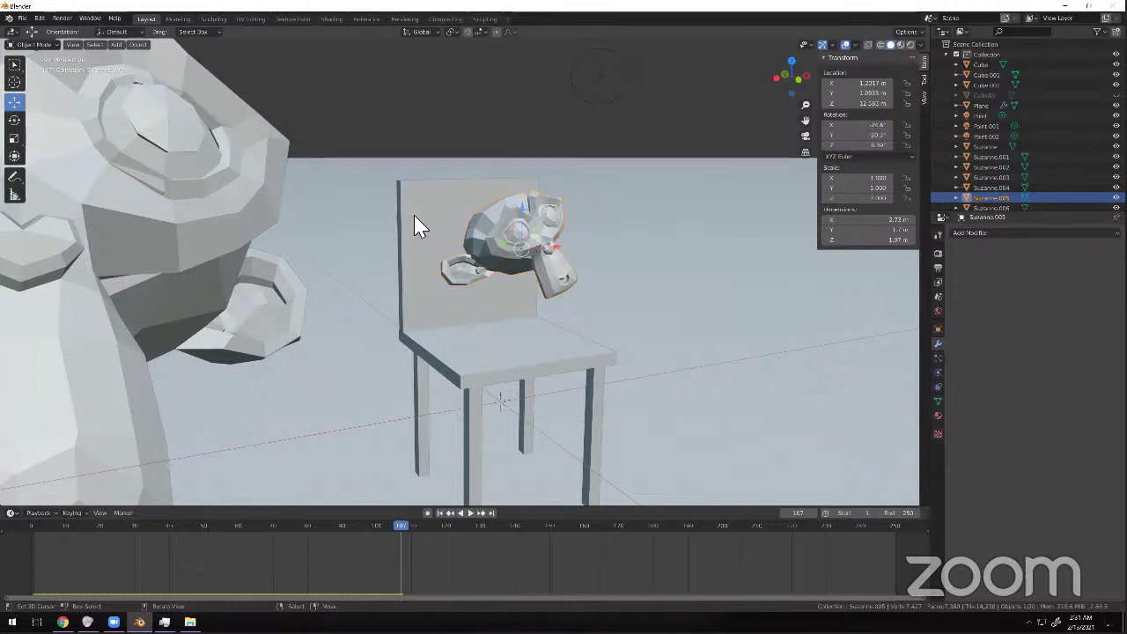
click(22, 18)
mouse_move(31, 30)
scroll(346, 211, down, 14)
scroll(369, 243, up, 7)
scroll(374, 253, down, 4)
scroll(181, 380, up, 2)
click(34, 44)
click(43, 53)
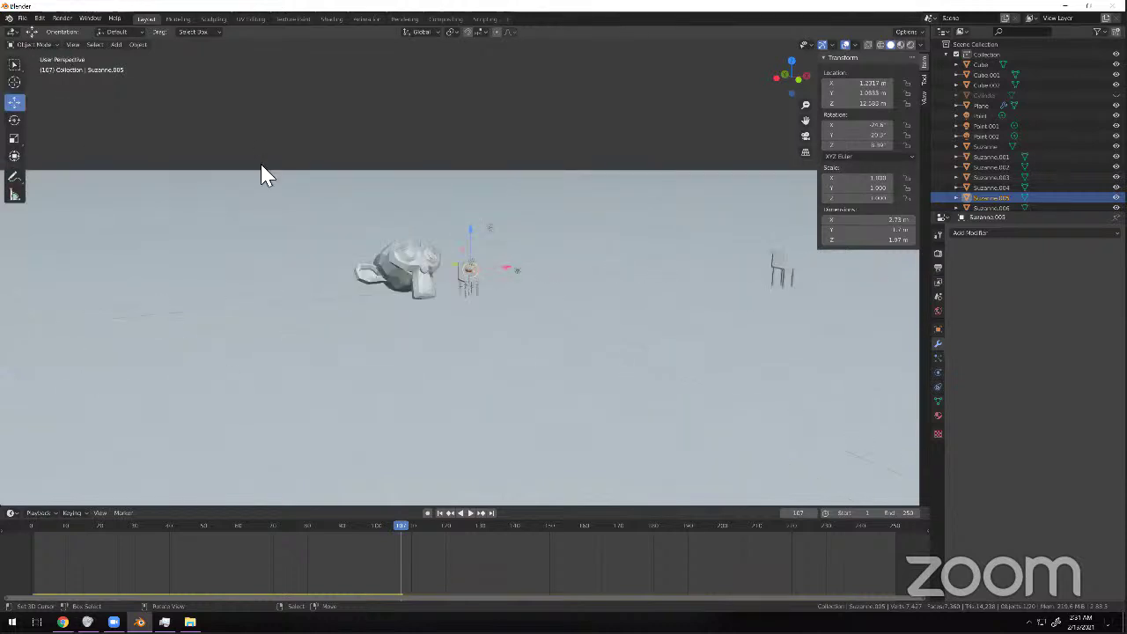
Scale the ground plane down to about 0.022 times its size and select the large monkey head standing on it.
click(590, 333)
key(s)
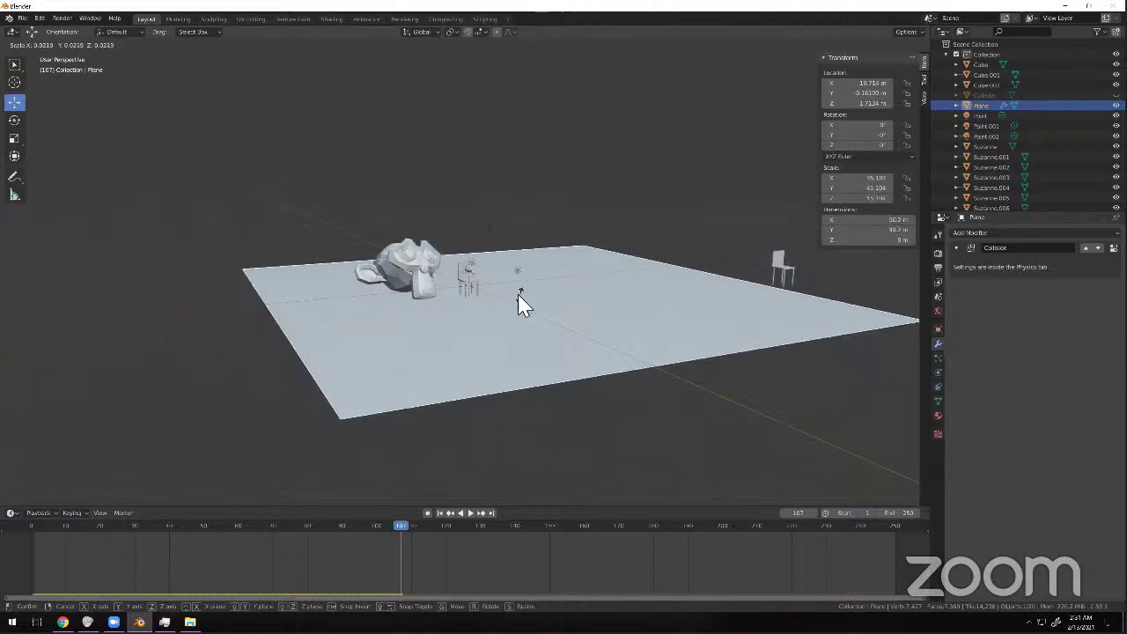
click(518, 294)
key(a)
key(a)
scroll(551, 308, down, 6)
middle_drag(551, 308, 696, 332)
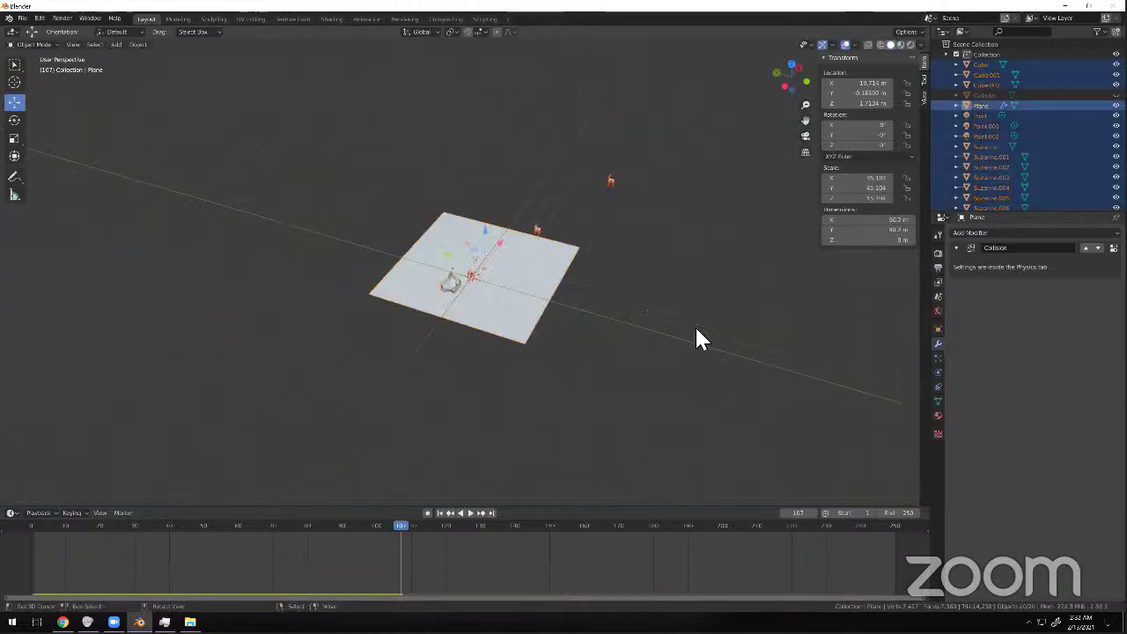
scroll(515, 310, up, 5)
click(433, 302)
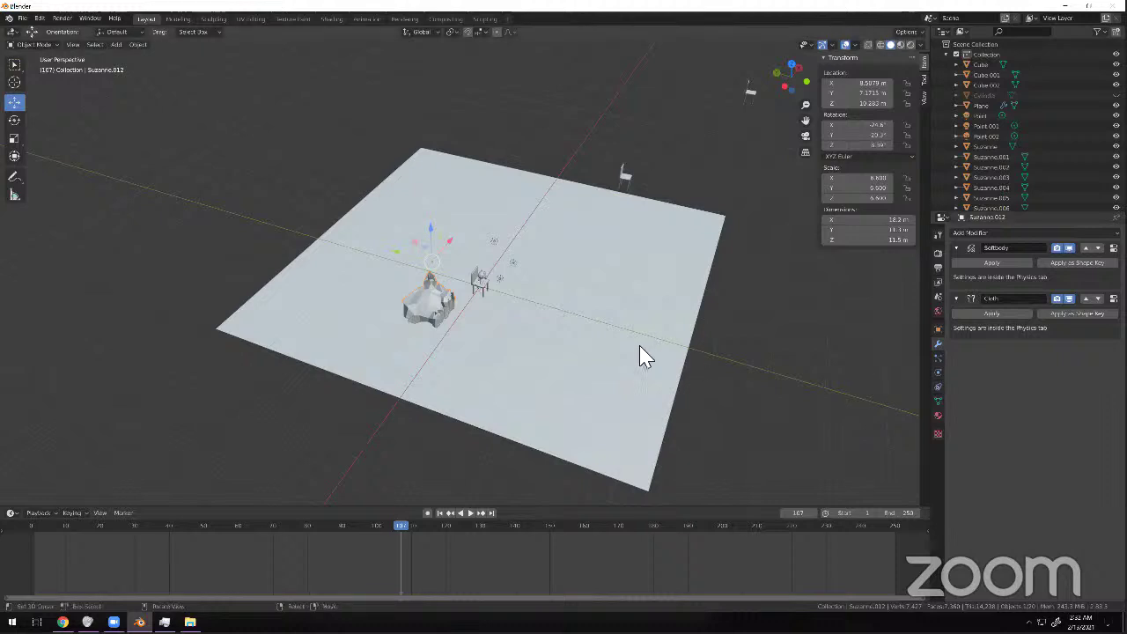
Move all scene objects far away along the Y axis and play the animation briefly.
scroll(647, 351, down, 4)
key(a)
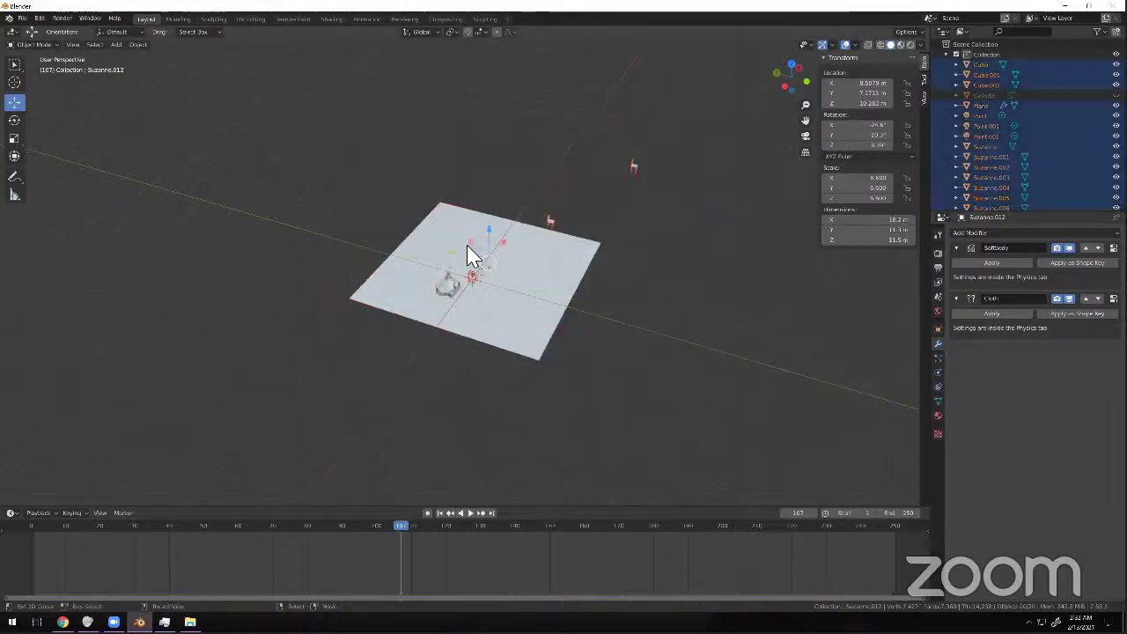
drag(472, 261, 374, 291)
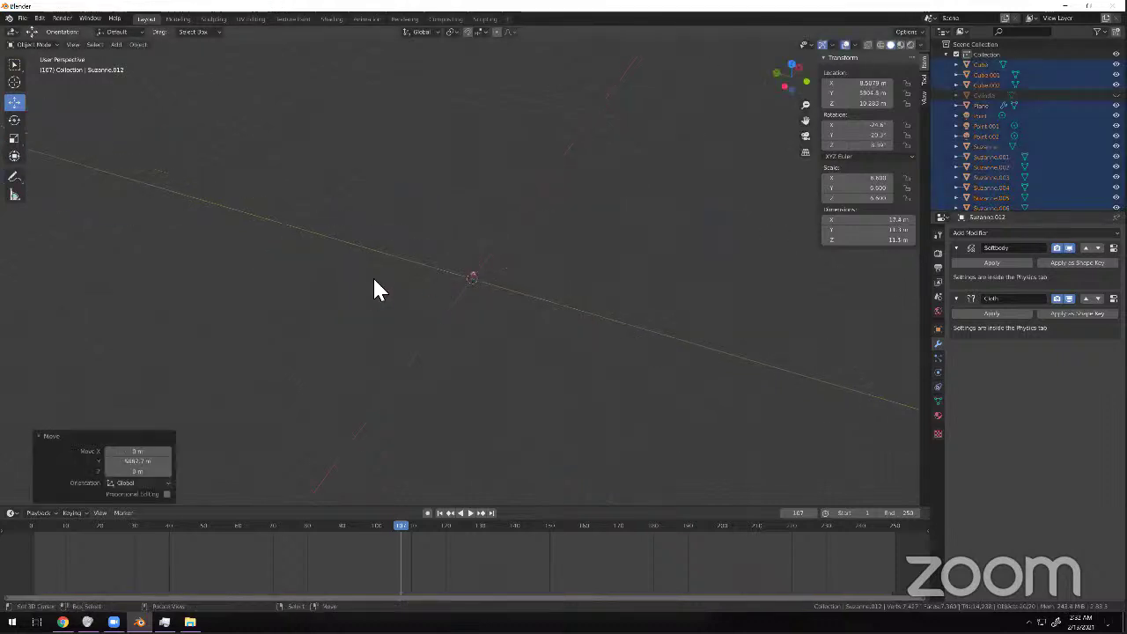
key(space)
key(space)
Try to reposition a monkey head near the origin and undo the last move.
right_drag(472, 271, 422, 279)
scroll(565, 297, up, 6)
middle_drag(423, 279, 475, 249)
right_click(592, 331)
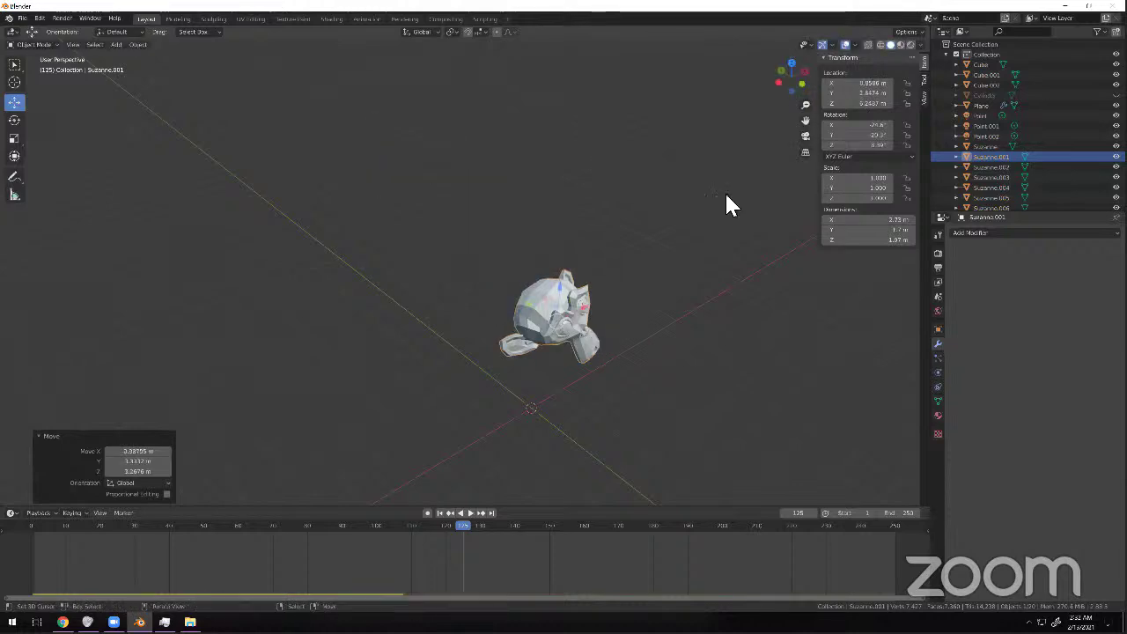
key(ctrl+z)
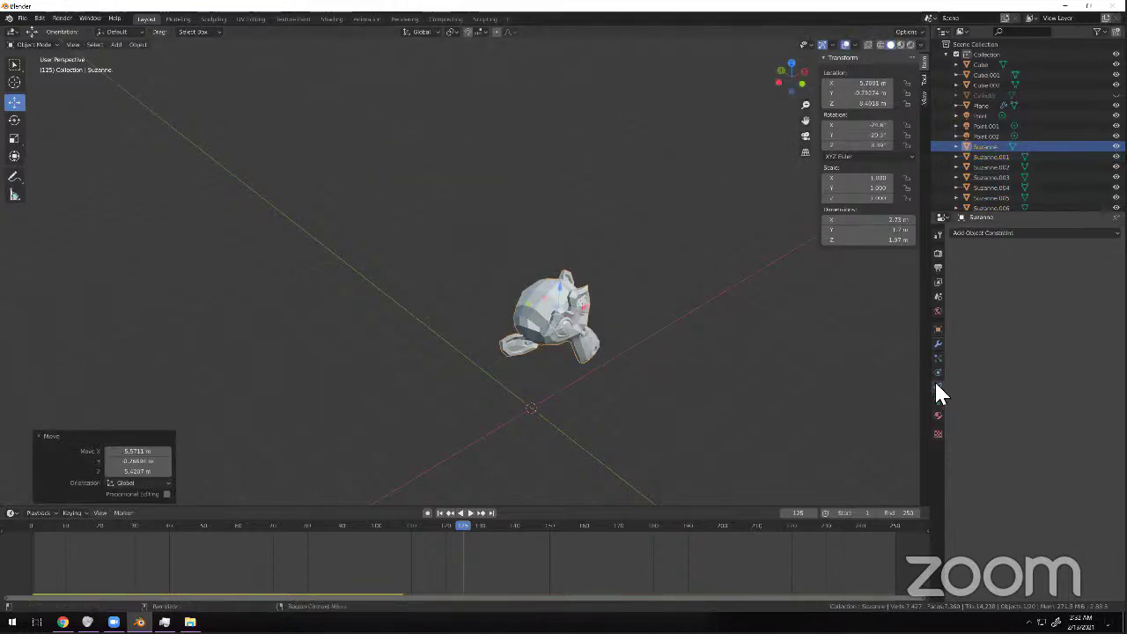
Remove the rigid body physics from the monkey head Suzanne and deselect it.
click(938, 374)
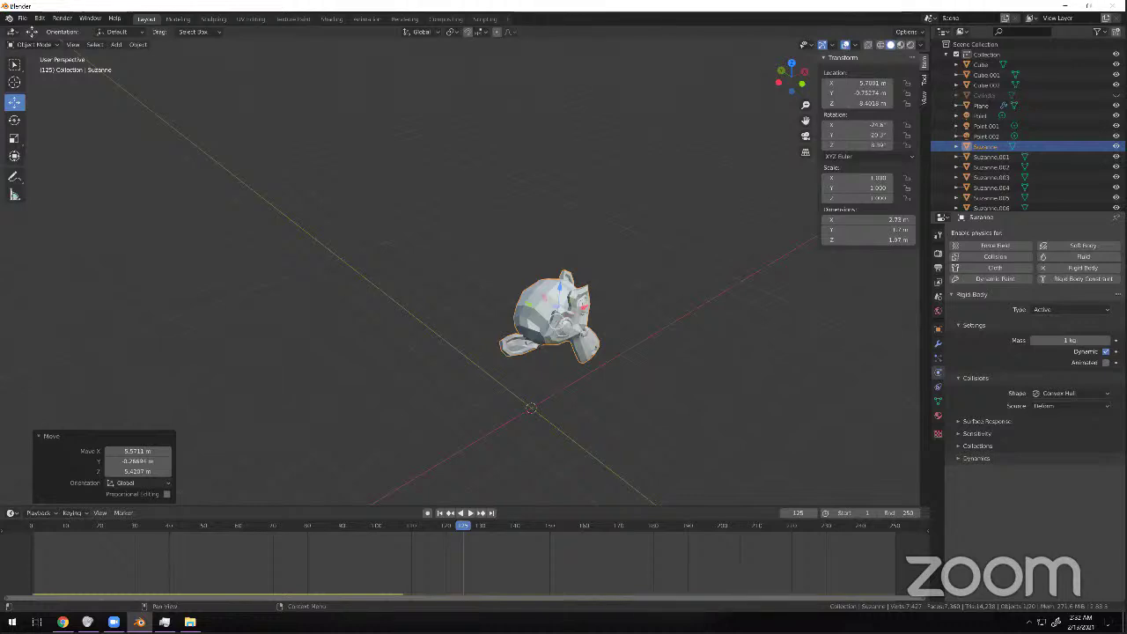
click(1072, 266)
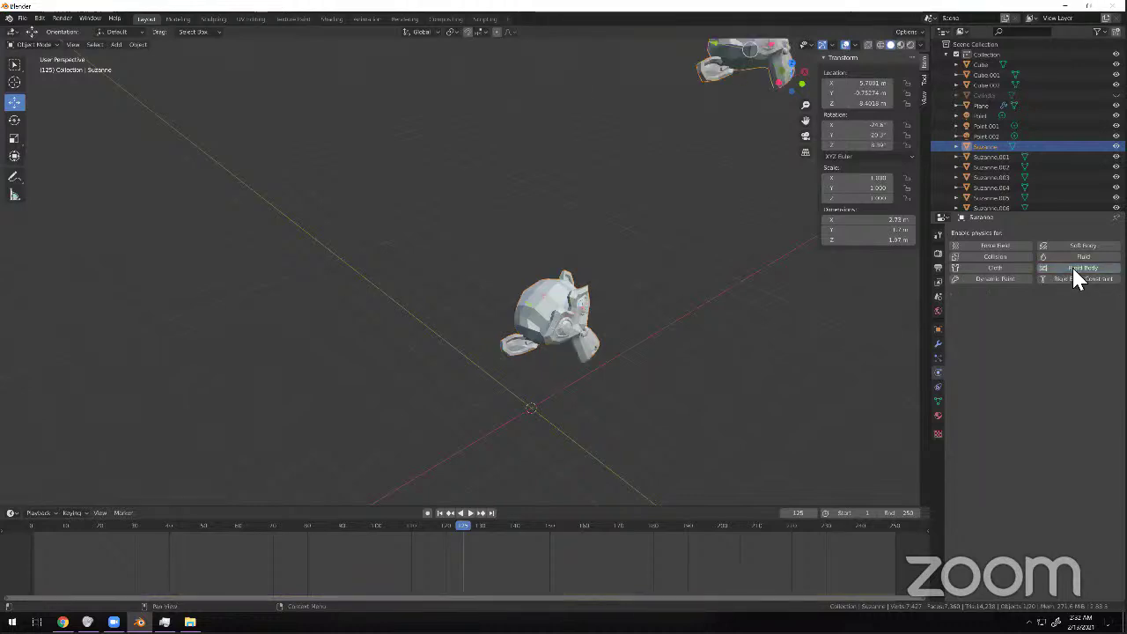
scroll(722, 308, down, 7)
scroll(661, 315, up, 4)
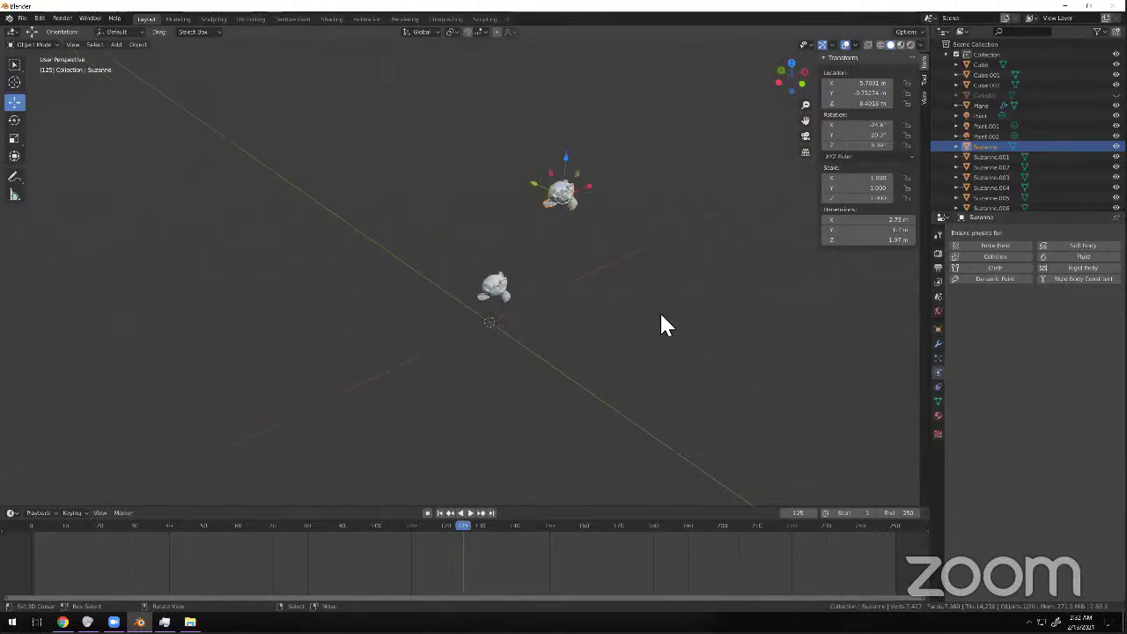
click(661, 315)
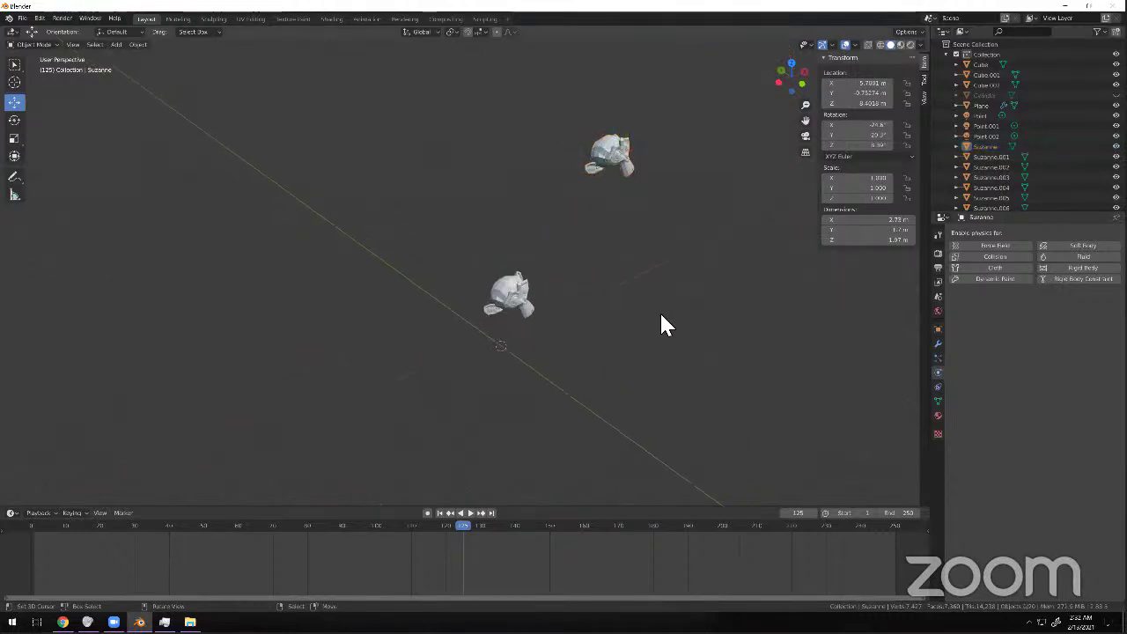
Delete all objects of the monkey scene and start a new General file without saving.
key(a)
key(Delete)
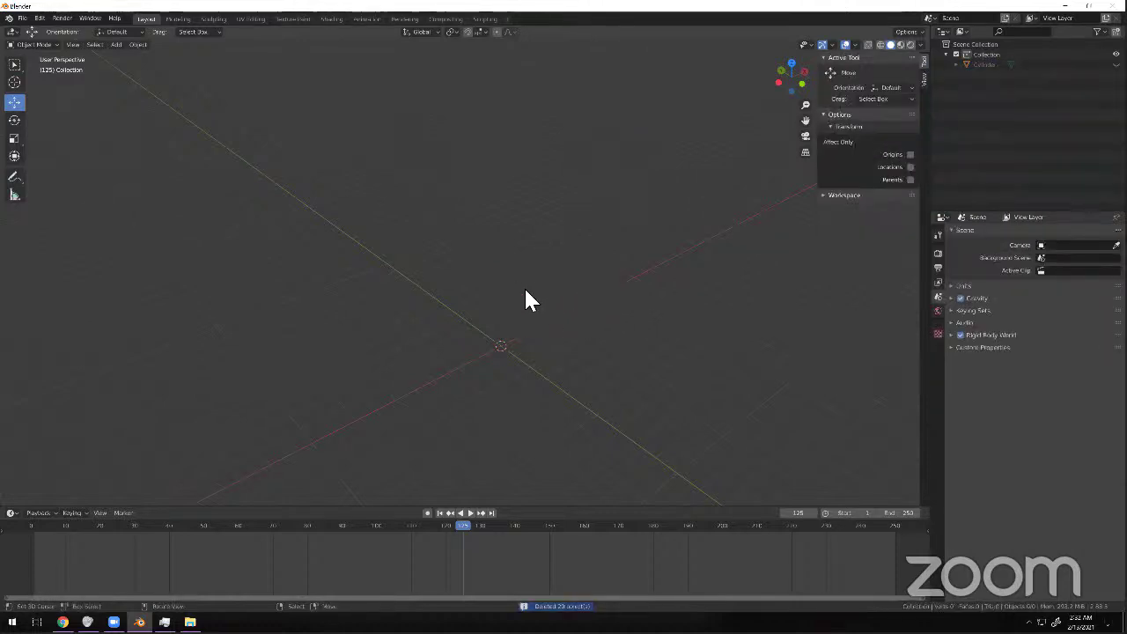
middle_drag(599, 336, 2, 5)
click(25, 20)
mouse_move(41, 29)
click(139, 30)
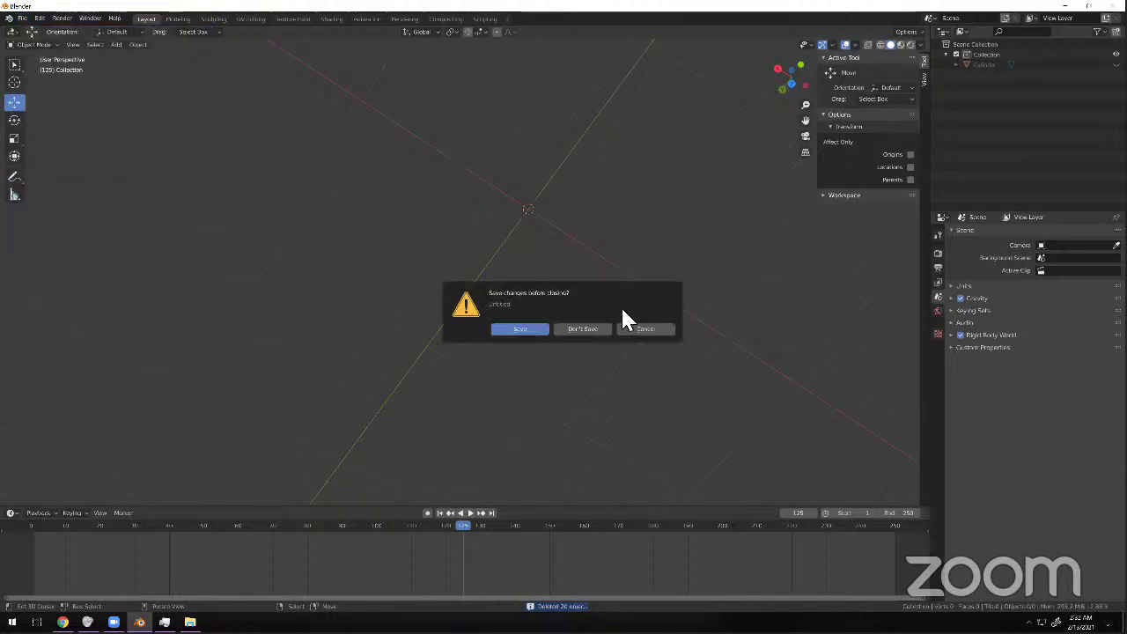
click(520, 327)
Switch to the top view and delete all default objects from the new scene.
scroll(508, 334, down, 7)
middle_drag(419, 361, 448, 325)
key(KP_3)
key(KP_7)
key(a)
key(Delete)
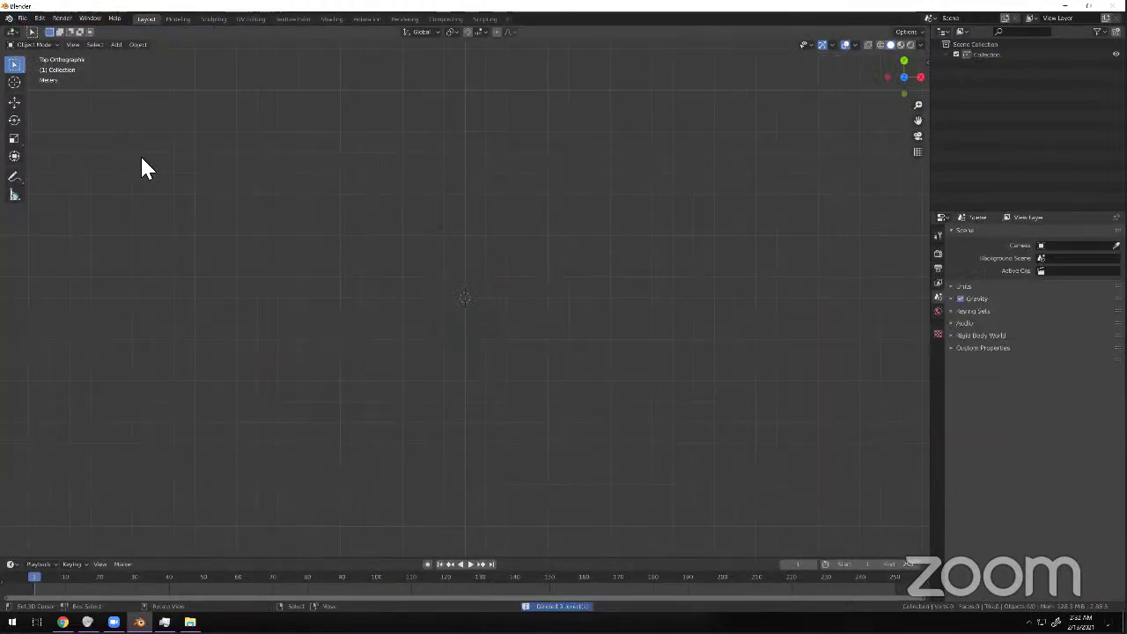
Draw several freehand annotation curves and loops around the 3D cursor from different view angles.
click(14, 176)
drag(216, 162, 445, 288)
drag(412, 323, 377, 251)
middle_drag(496, 294, 505, 285)
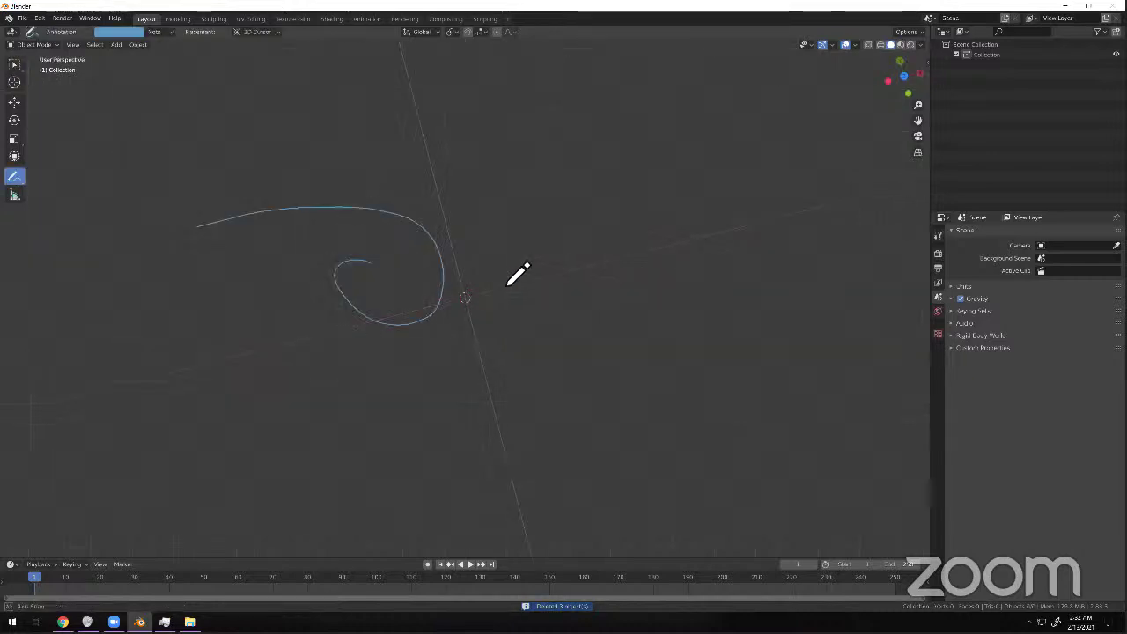
mouse_move(322, 218)
middle_down()
mouse_move(491, 244)
mouse_move(420, 229)
mouse_move(508, 214)
mouse_move(542, 79)
middle_up()
drag(441, 209, 452, 213)
mouse_move(256, 161)
mouse_down()
mouse_move(391, 199)
mouse_move(578, 227)
mouse_up()
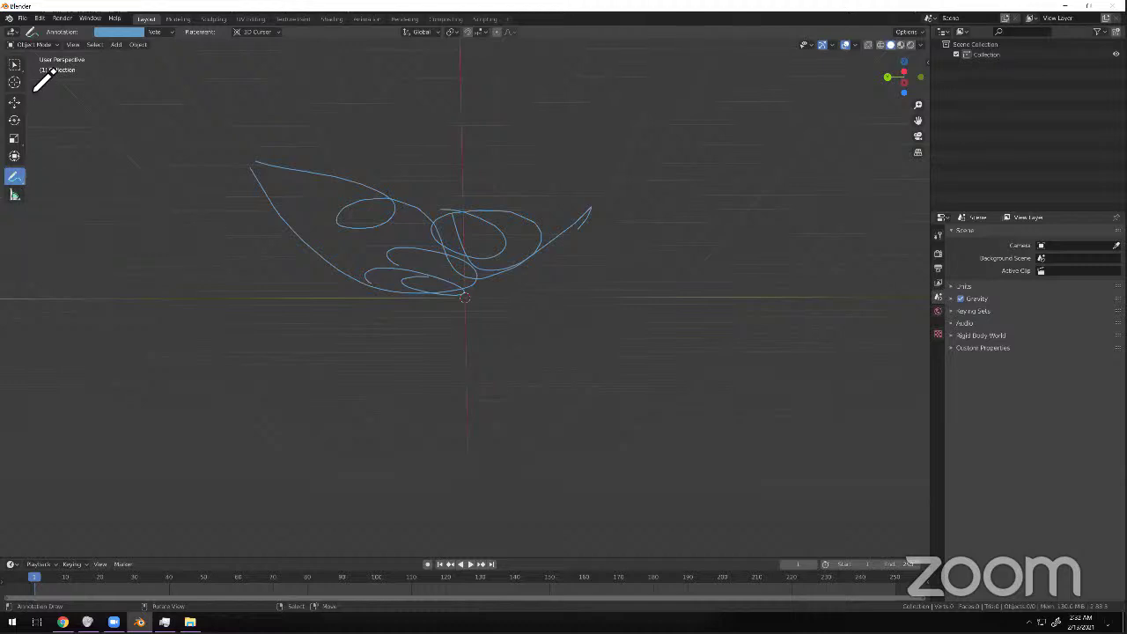
drag(271, 154, 433, 229)
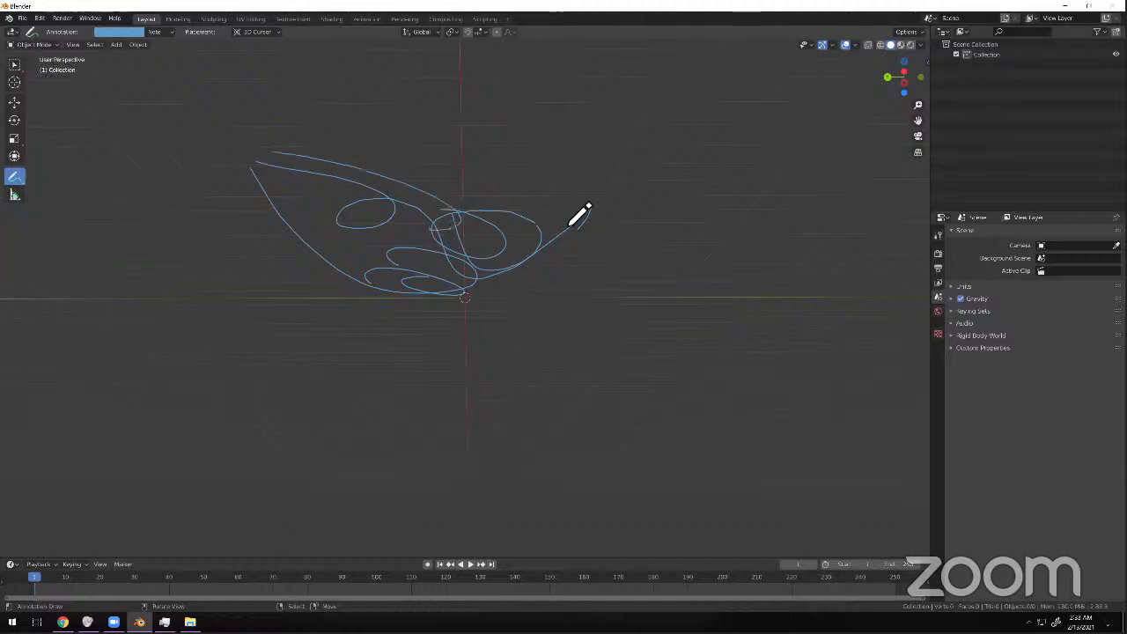
drag(571, 227, 579, 228)
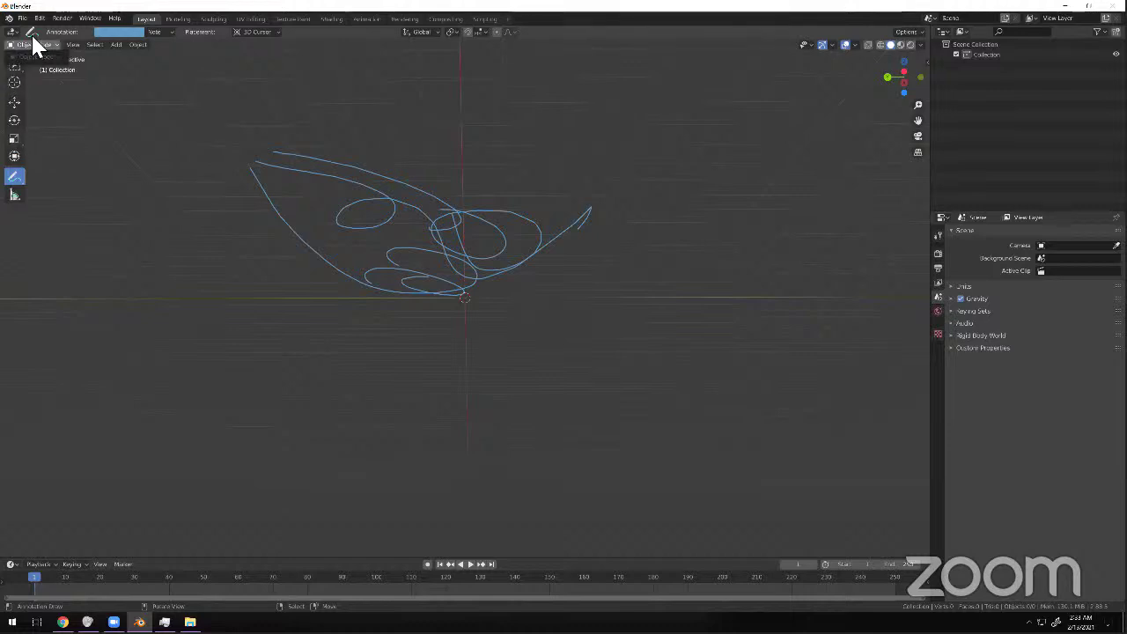
Start a new General file and discard the annotation drawing without saving.
click(22, 18)
mouse_move(27, 29)
click(164, 37)
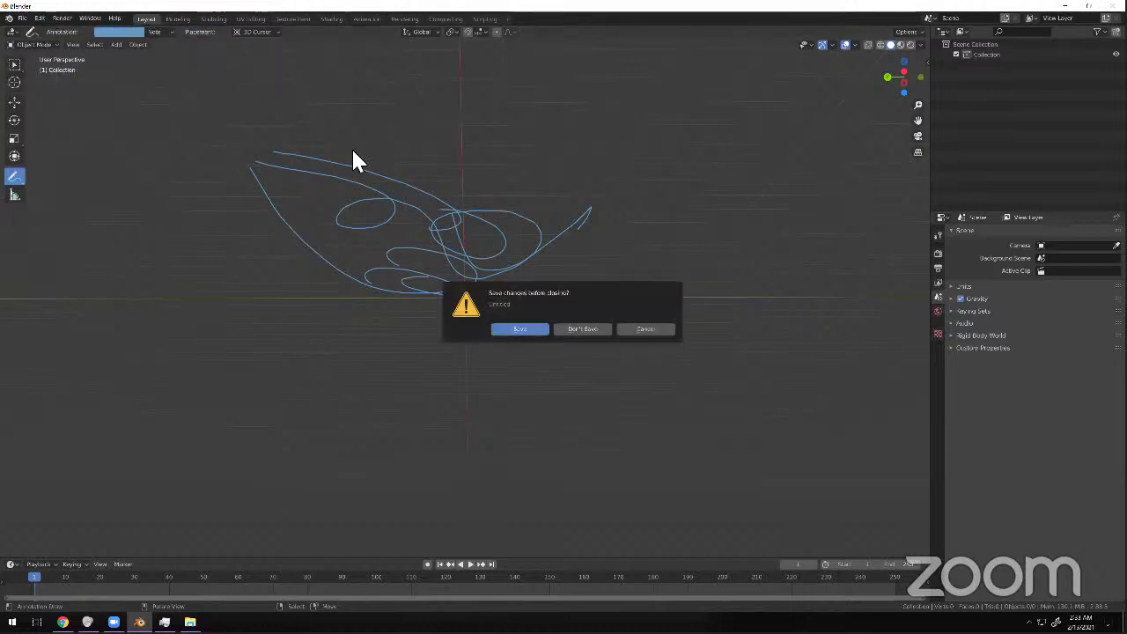
click(572, 325)
Delete the default cube, camera and light, and switch to the top orthographic view.
key(Delete)
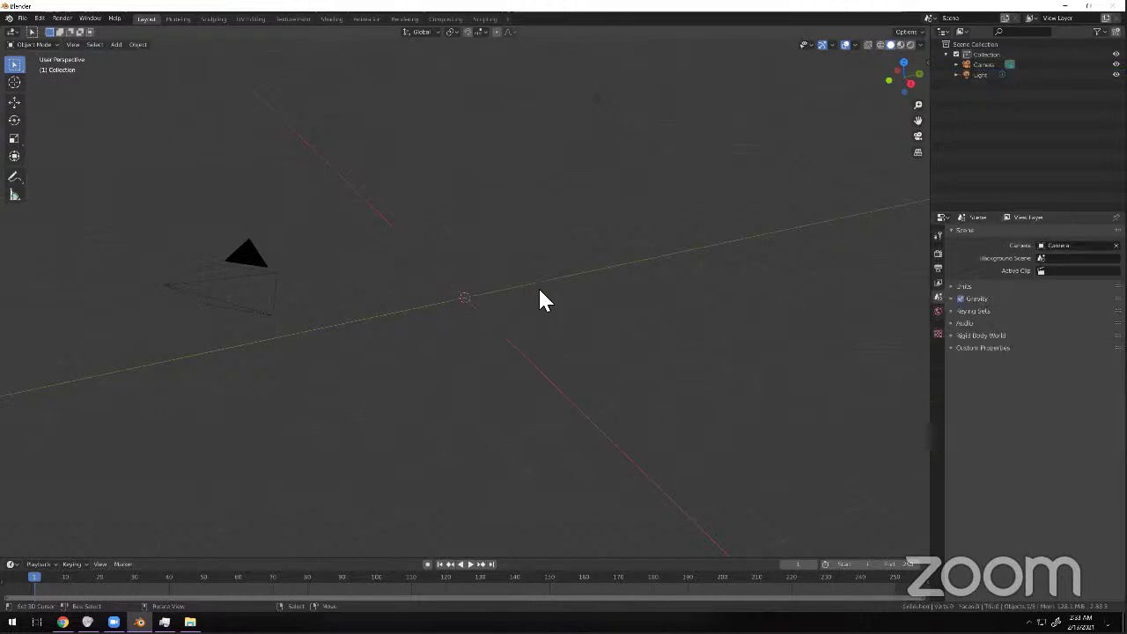
key(a)
key(Delete)
key(KP_5)
key(KP_7)
Add a mesh plane at the origin and frame it in the top view.
key(shift+a)
click(602, 297)
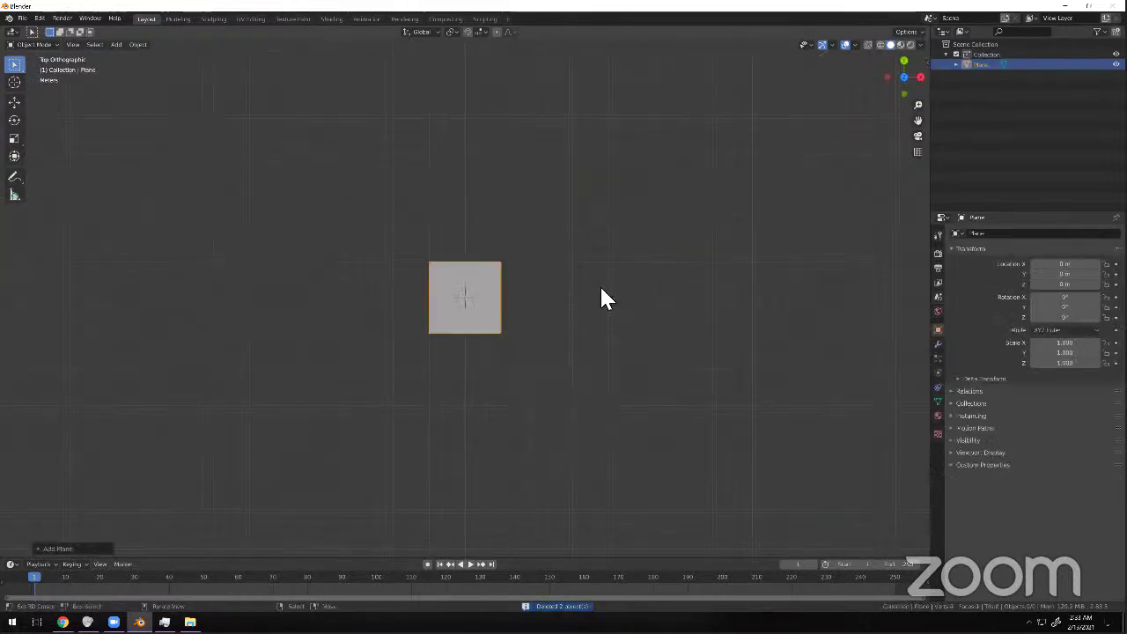
key(KP_Decimal)
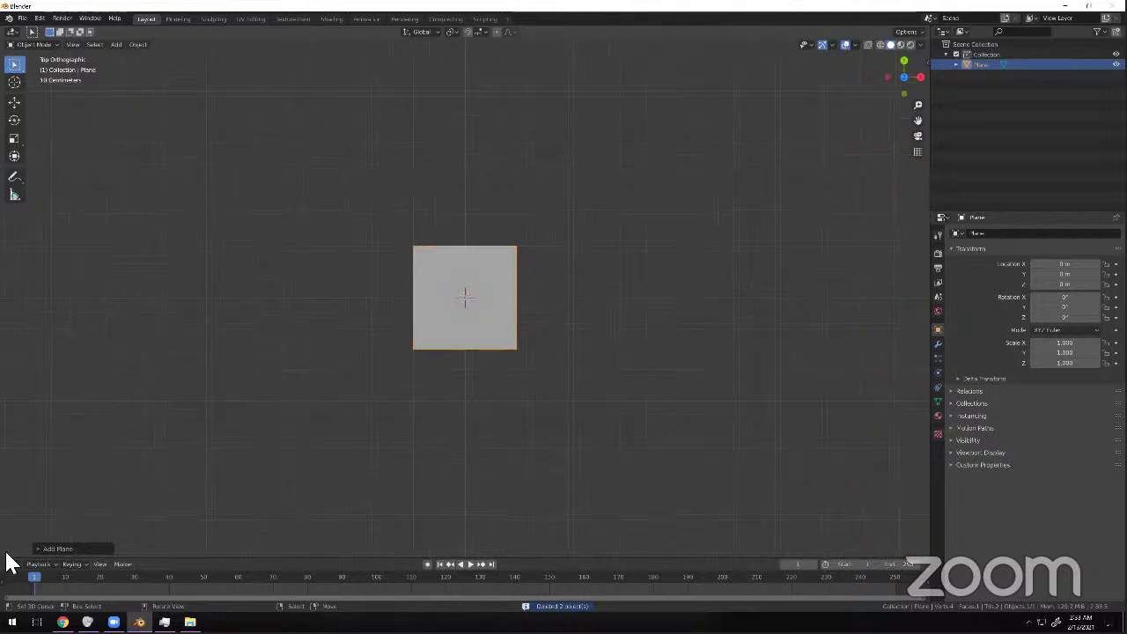
Enter Edit Mode on the plane and delete all its vertices.
click(31, 44)
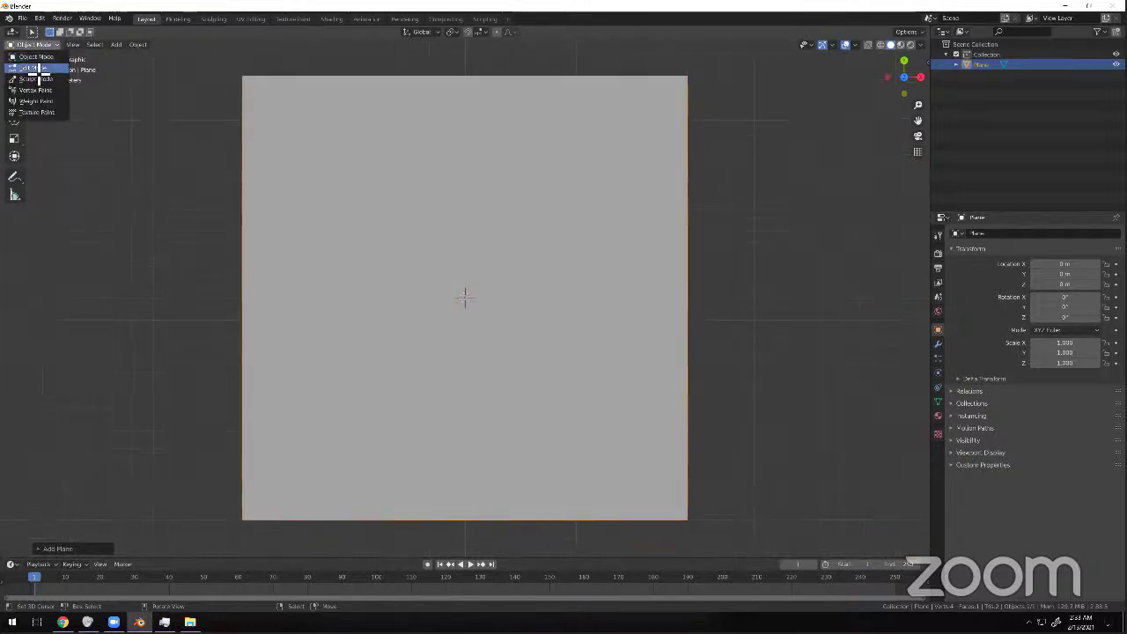
click(35, 71)
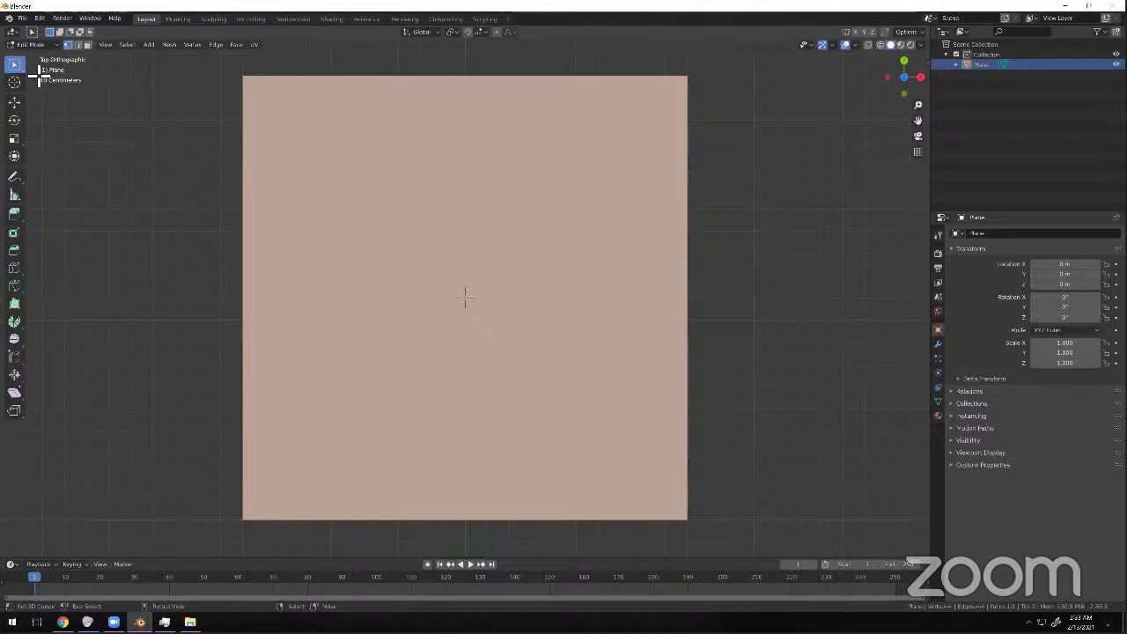
key(x)
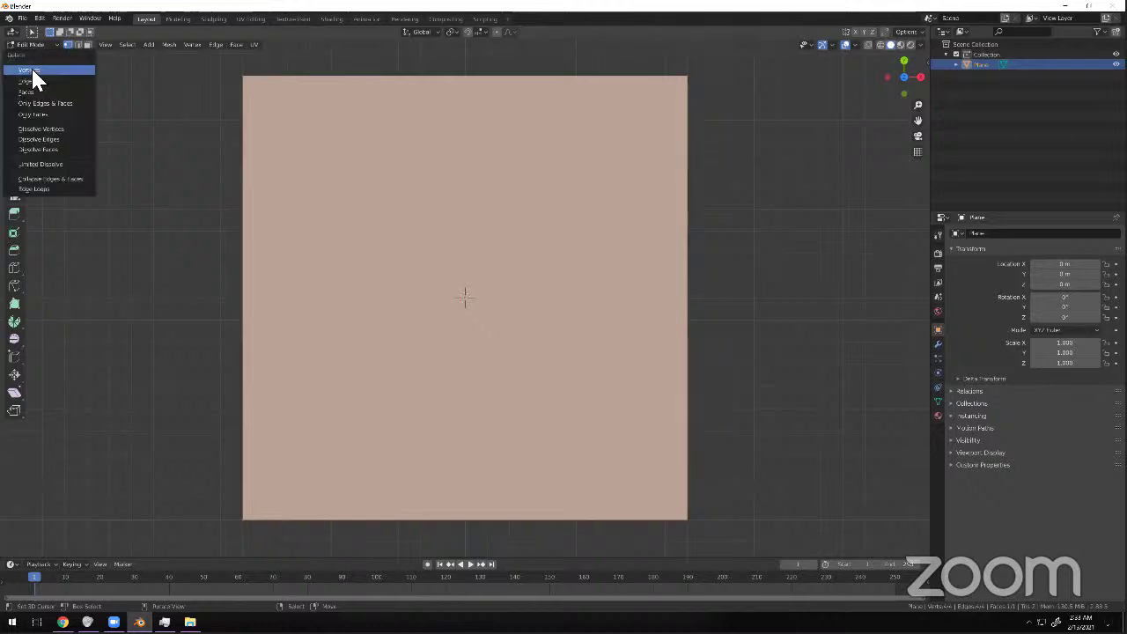
key(x)
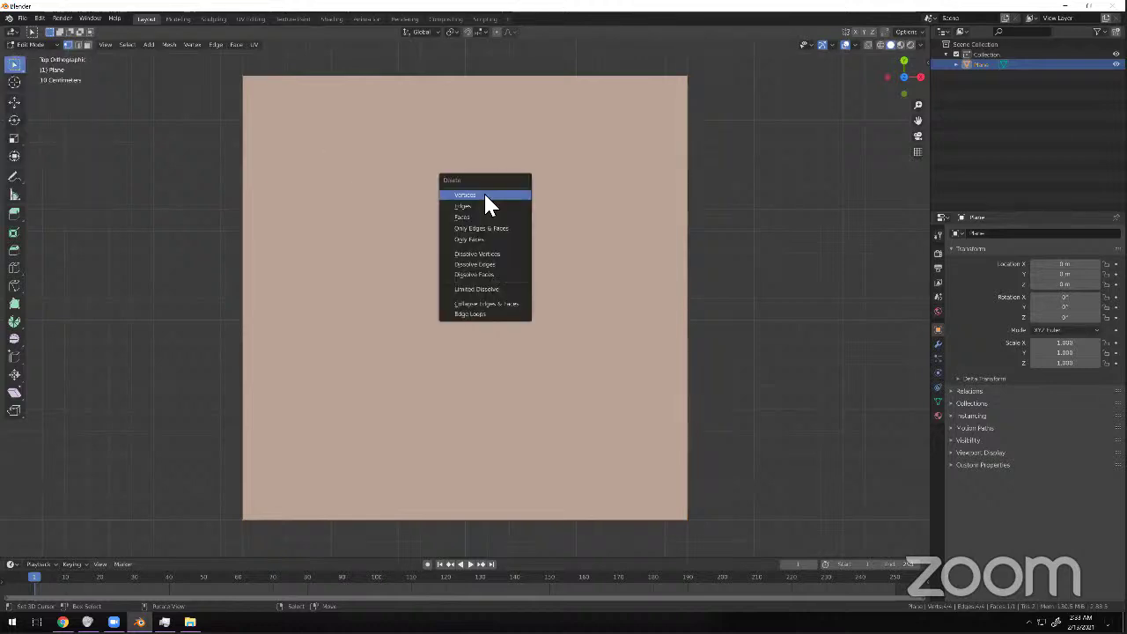
click(485, 195)
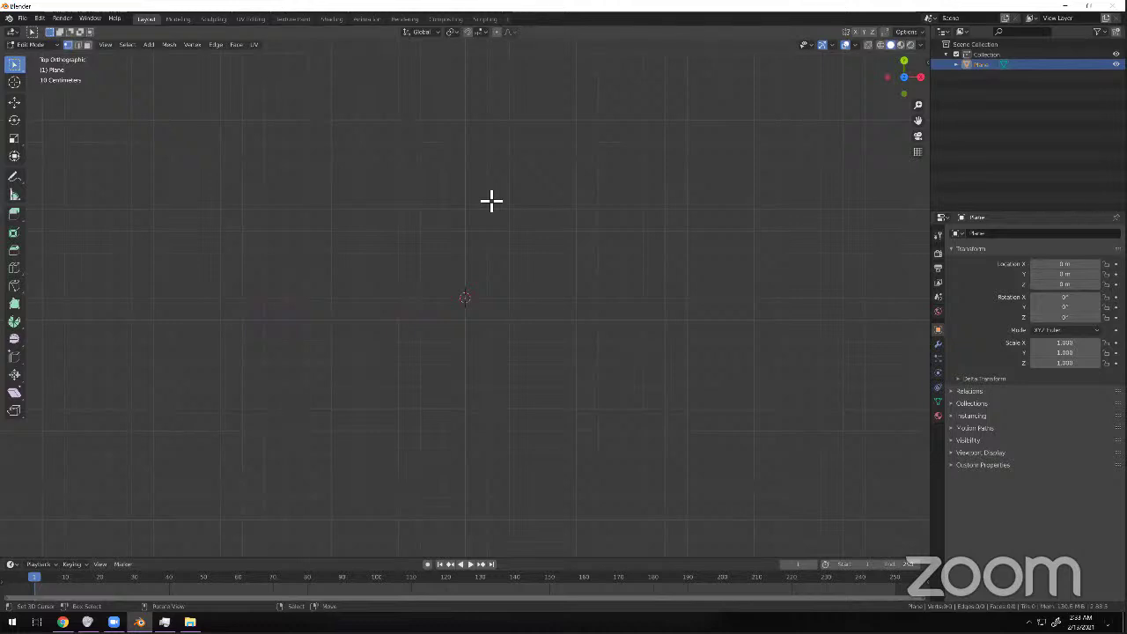
Return to Object Mode, replace the emptied plane with a new one, and delete that plane as well.
click(46, 44)
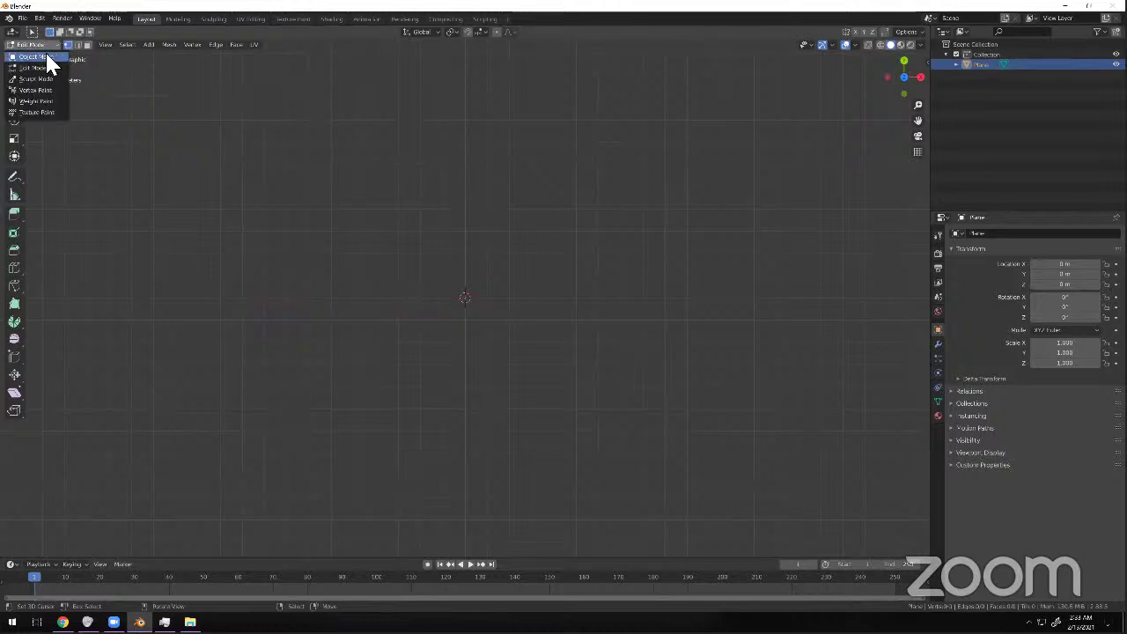
click(41, 58)
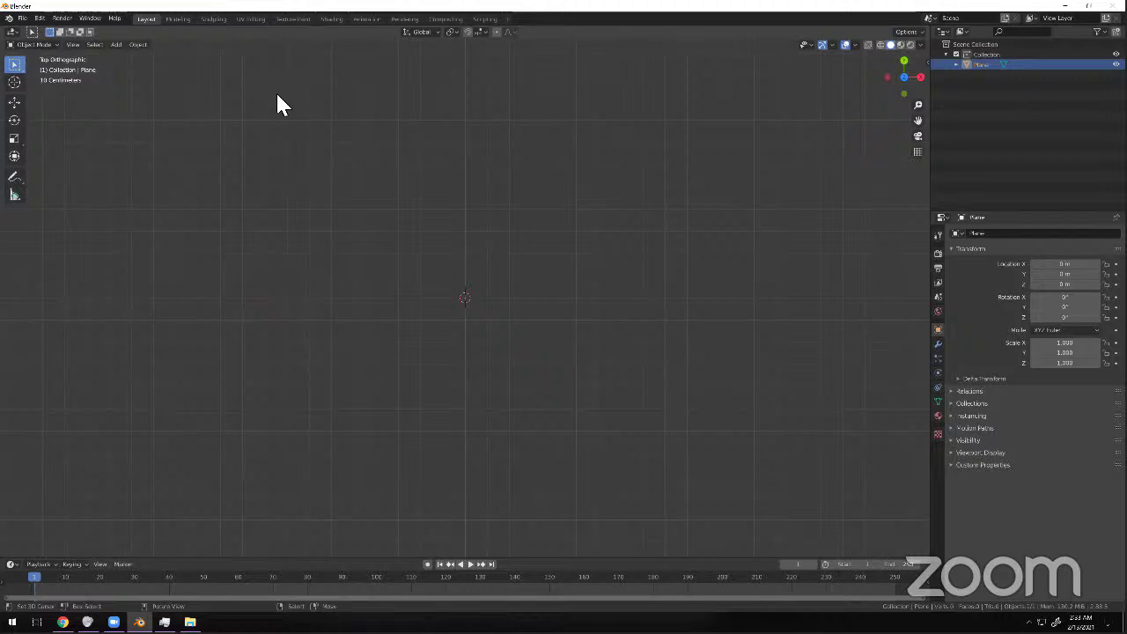
key(shift+a)
mouse_move(326, 103)
click(392, 107)
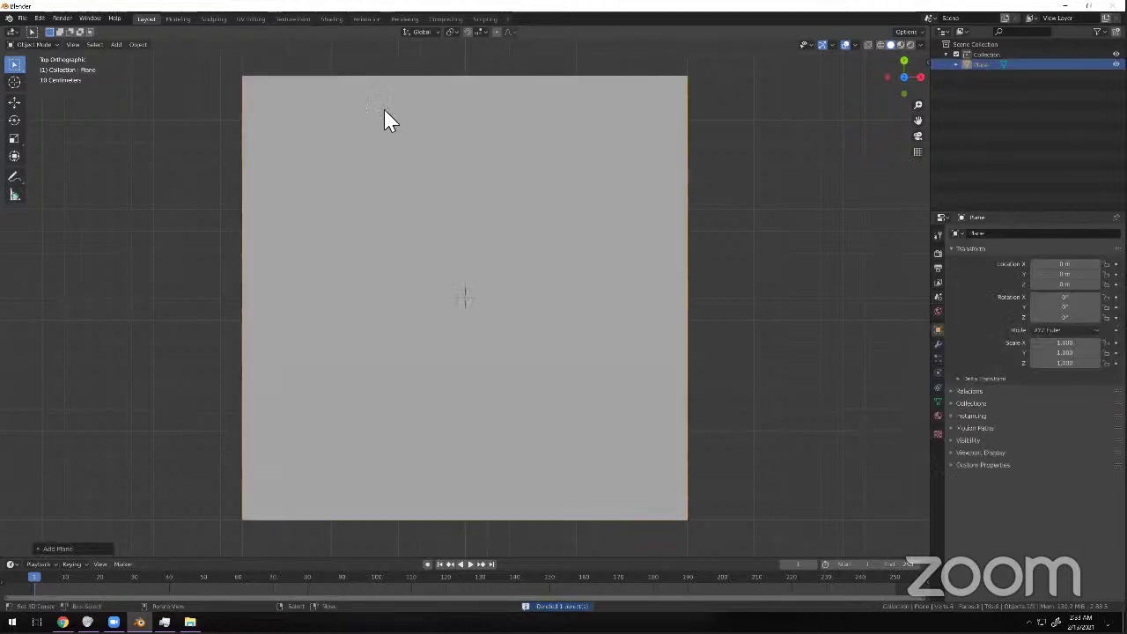
key(Delete)
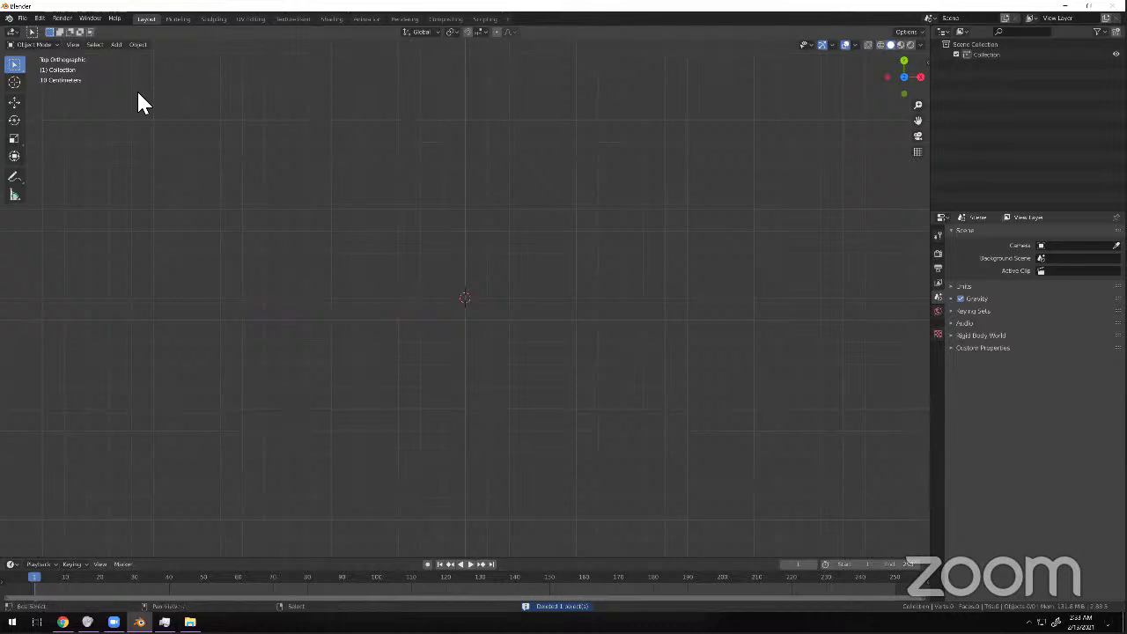
Add a fresh mesh plane and remove all its vertices in Edit Mode, leaving an empty mesh object.
key(shift+a)
mouse_move(138, 93)
click(221, 92)
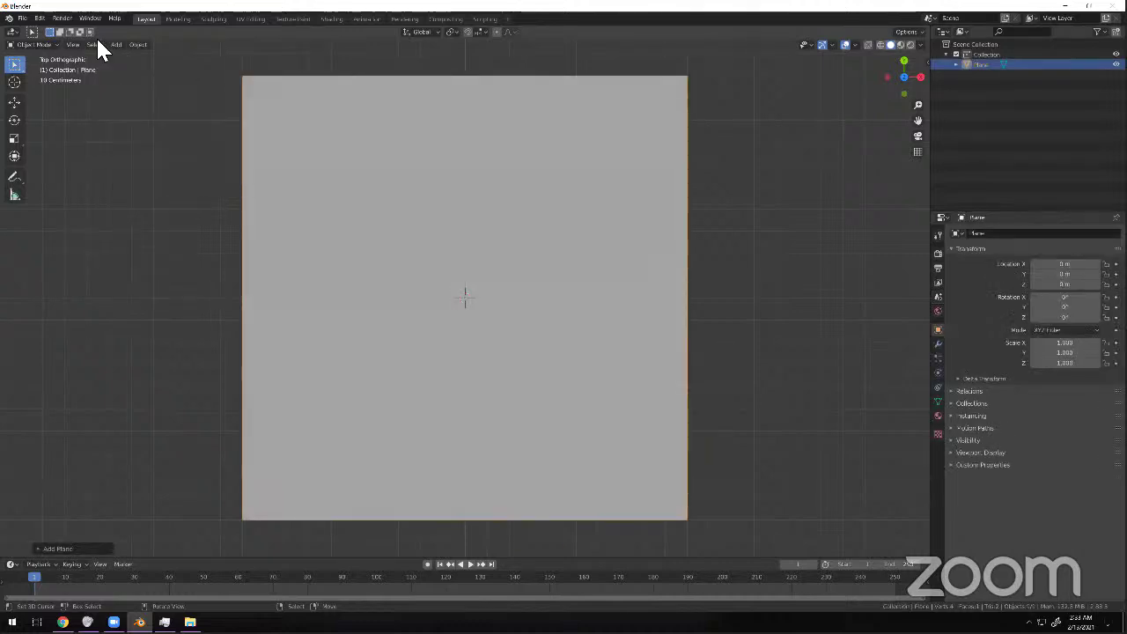
click(40, 44)
click(40, 69)
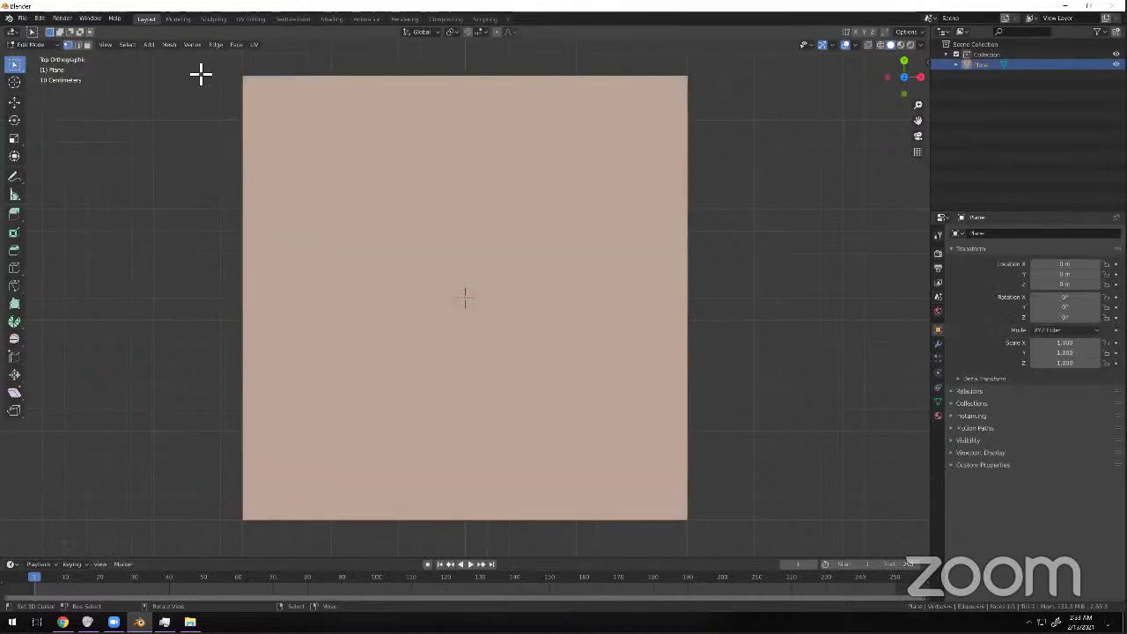
key(x)
click(260, 91)
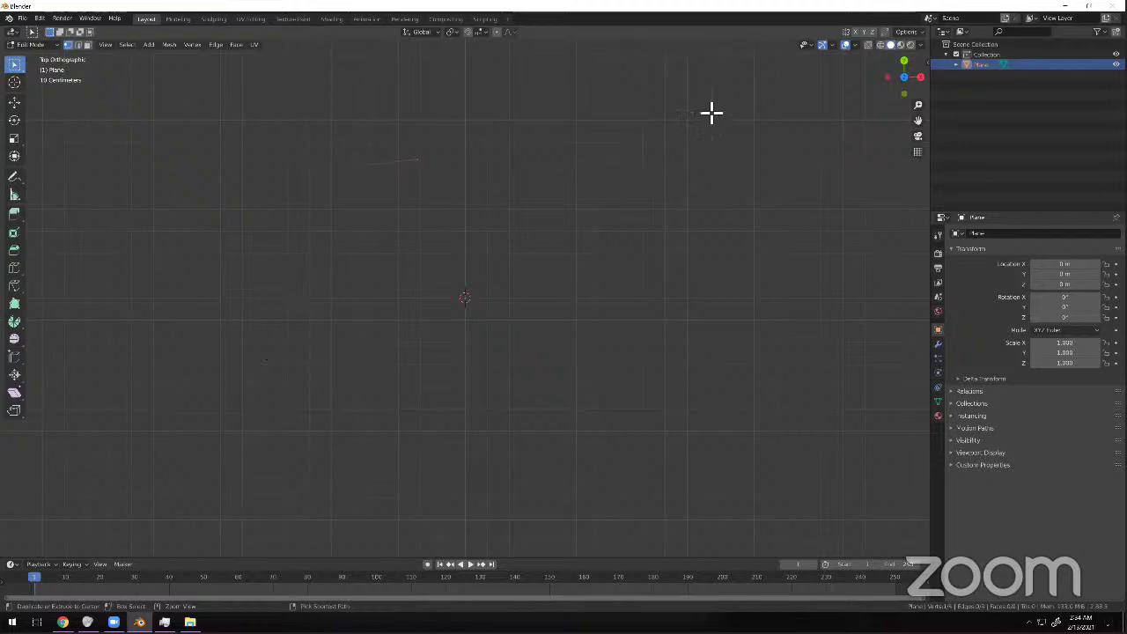
Place a winding chain of vertices across the empty plane mesh in the top view.
ctrl+click(843, 272)
ctrl+click(753, 339)
ctrl+click(629, 298)
ctrl+click(566, 282)
ctrl+click(508, 304)
ctrl+click(411, 227)
ctrl+click(351, 290)
ctrl+click(324, 374)
ctrl+click(237, 457)
ctrl+click(180, 452)
ctrl+click(170, 445)
ctrl+click(127, 385)
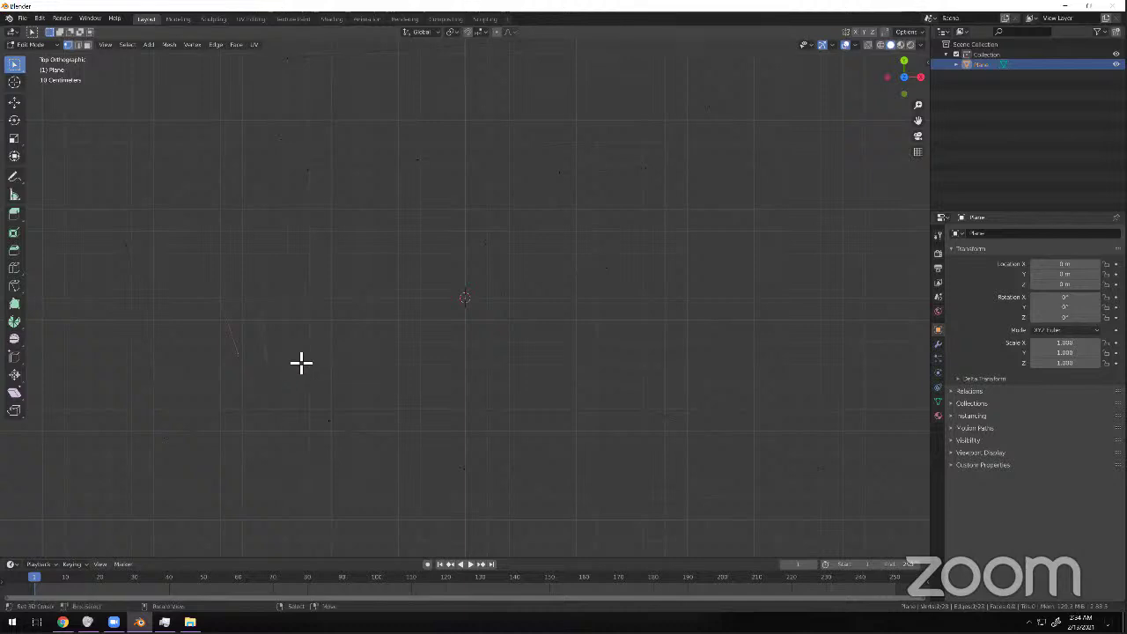
Select all the placed vertices and fill their winding outline with a single face.
key(a)
key(f)
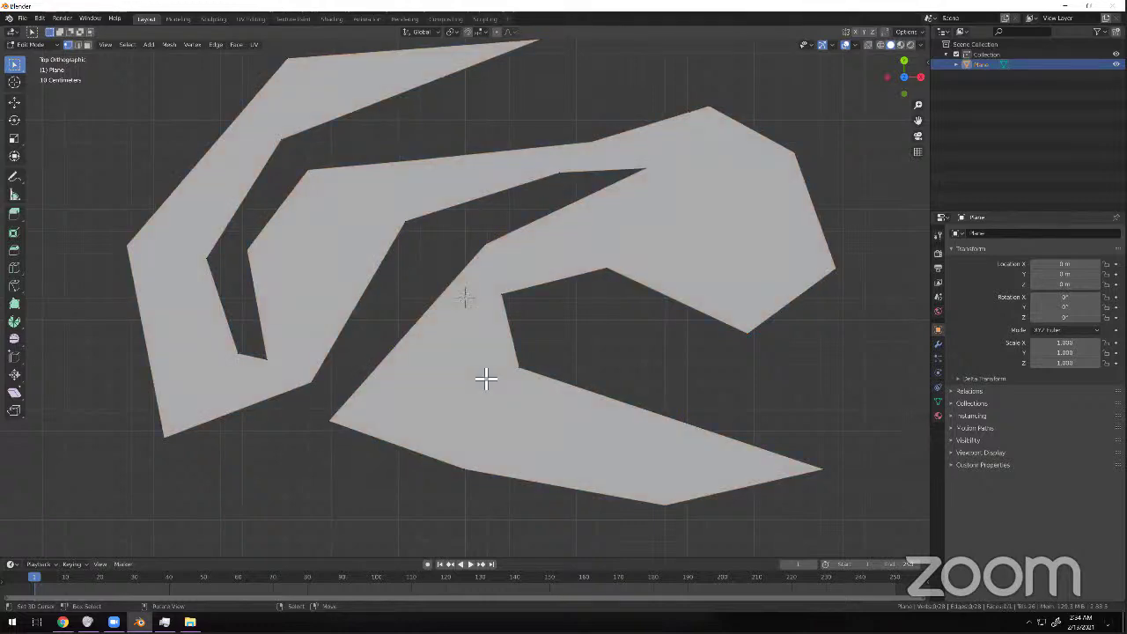
key(alt+a)
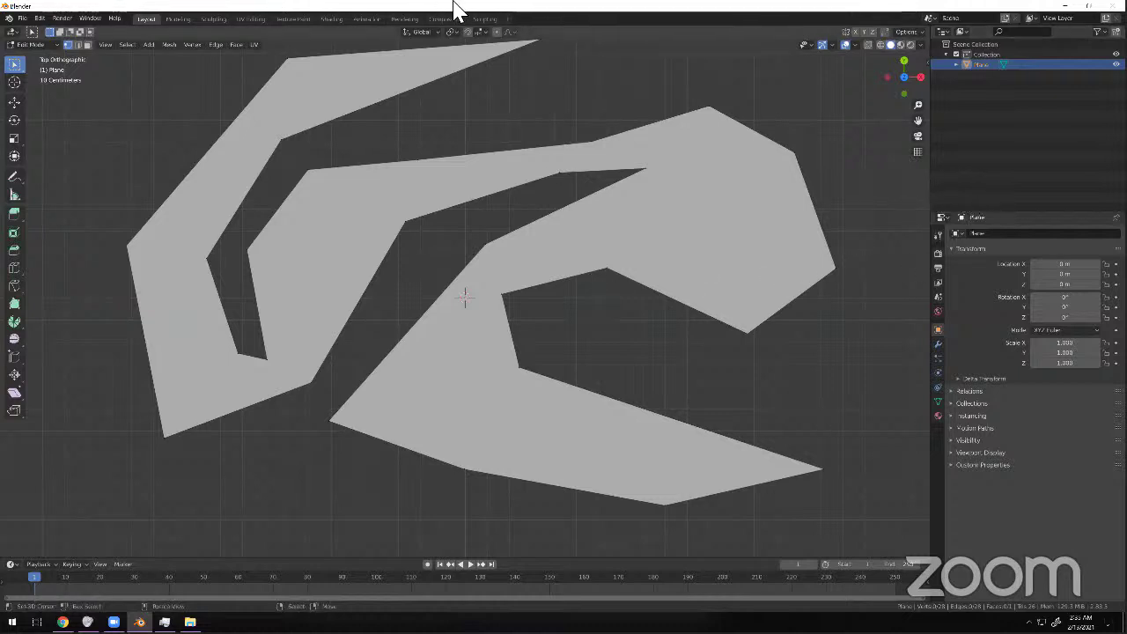
Try extruding the whole face far downward, extrude once more, and undo both extrusions.
scroll(478, 378, down, 6)
scroll(496, 405, up, 3)
middle_drag(496, 405, 526, 369)
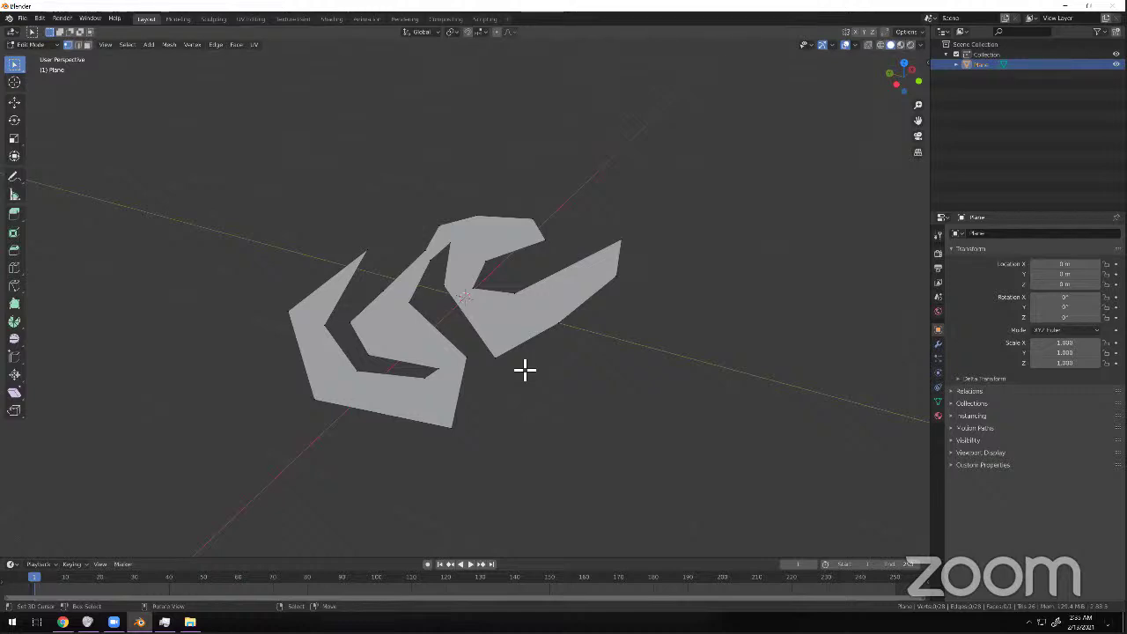
key(a)
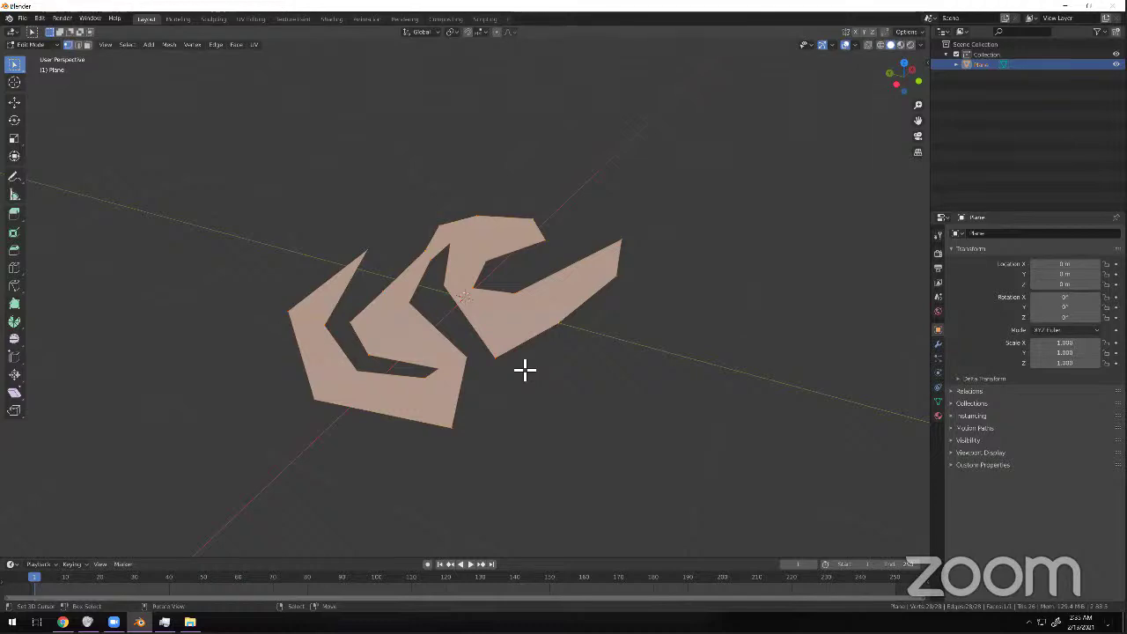
key(e)
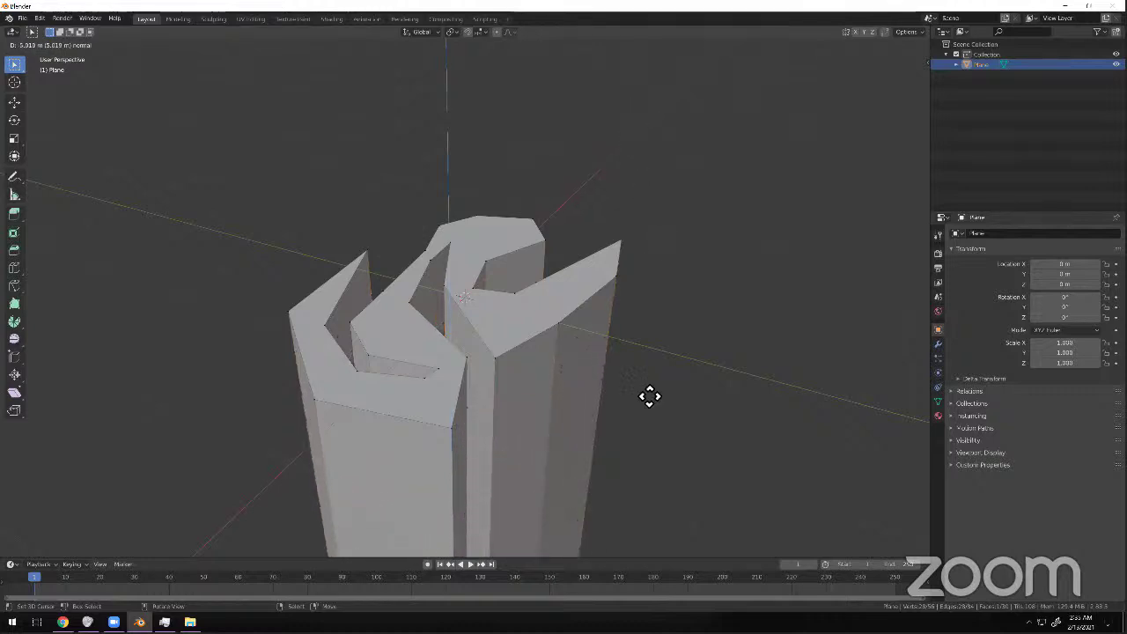
click(684, 237)
scroll(591, 327, down, 10)
scroll(551, 399, down, 7)
scroll(539, 426, up, 5)
key(e)
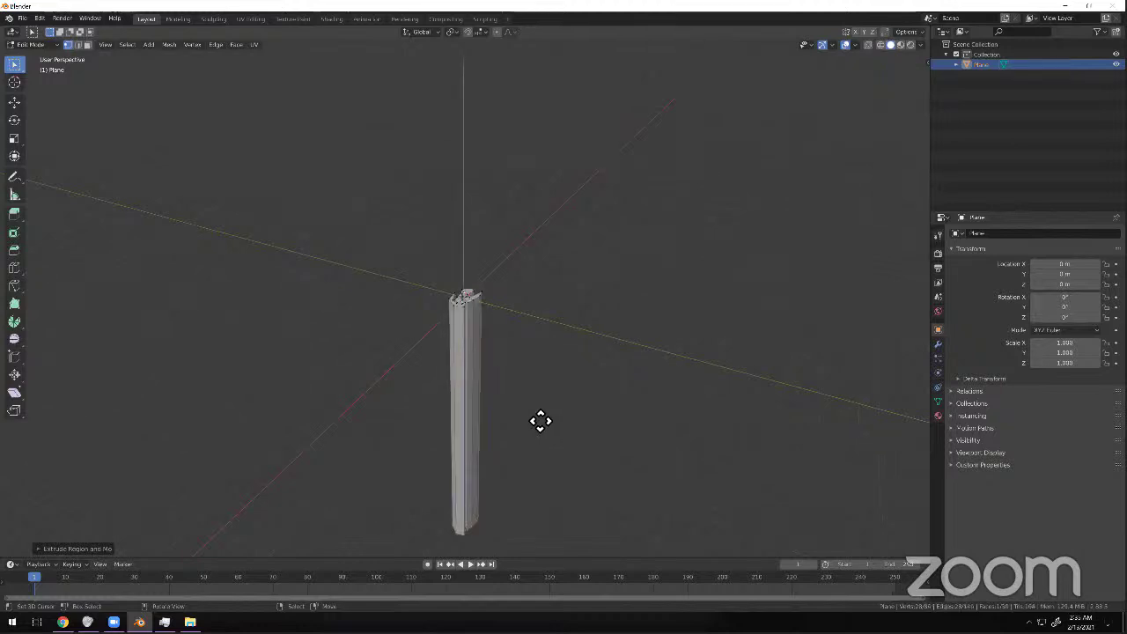
click(542, 385)
key(ctrl+z)
key(ctrl+z)
Extrude the winding face downward into a short solid and move its end face.
key(e)
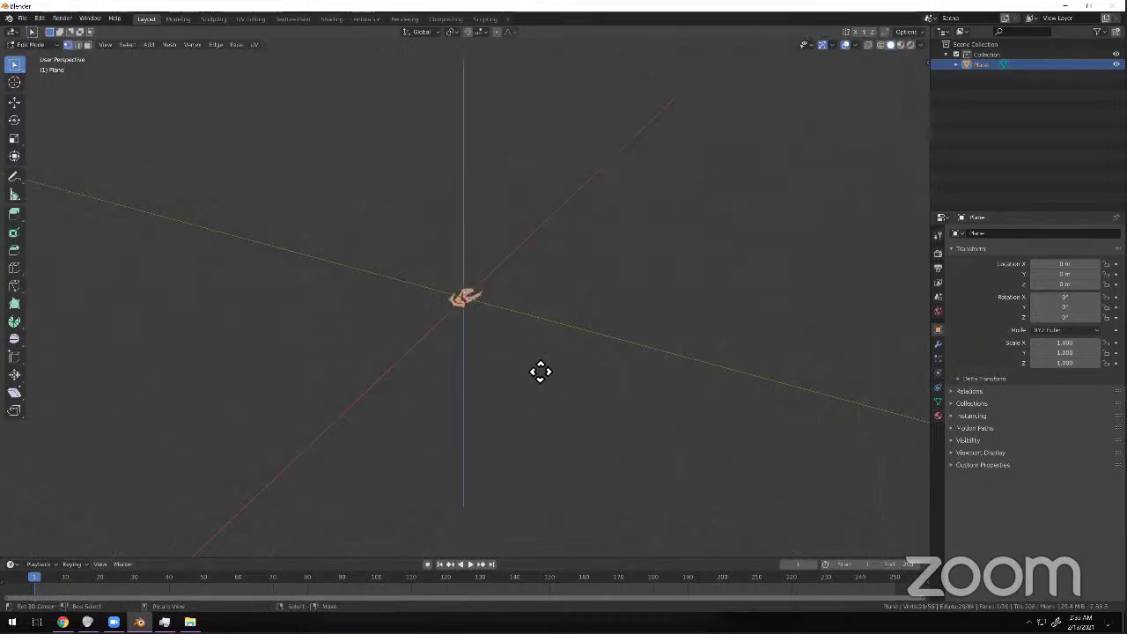
click(519, 334)
scroll(581, 383, up, 5)
middle_drag(581, 383, 541, 385)
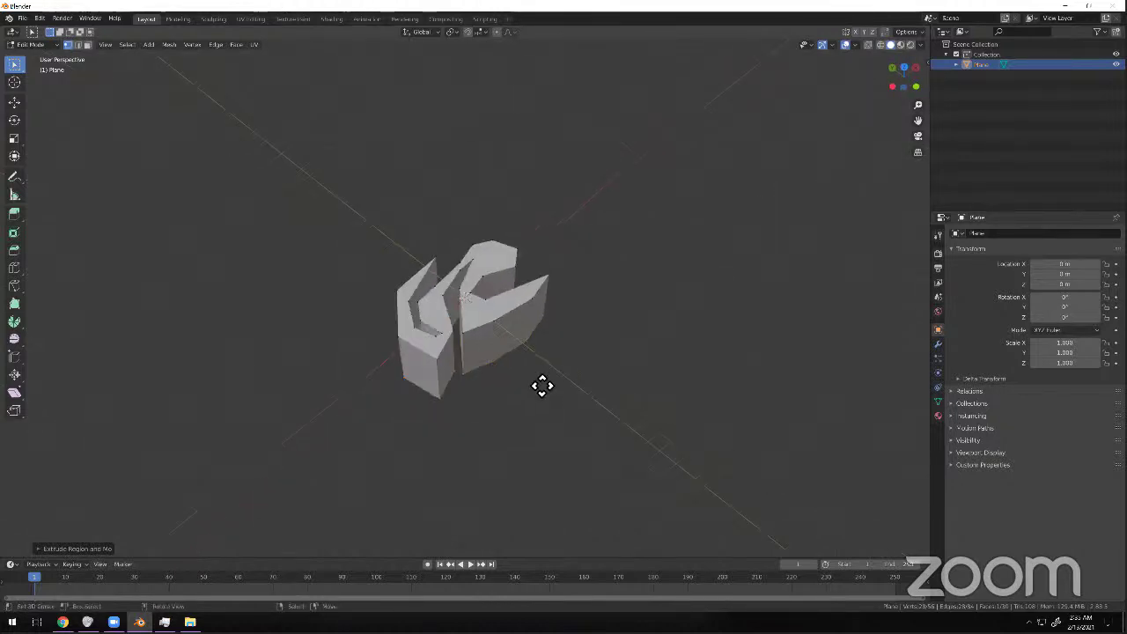
key(g)
click(524, 327)
middle_drag(523, 327, 531, 307)
Extrude the end face downward six more times to build a tall column with stacked segments.
key(e)
click(533, 345)
key(e)
click(532, 370)
key(e)
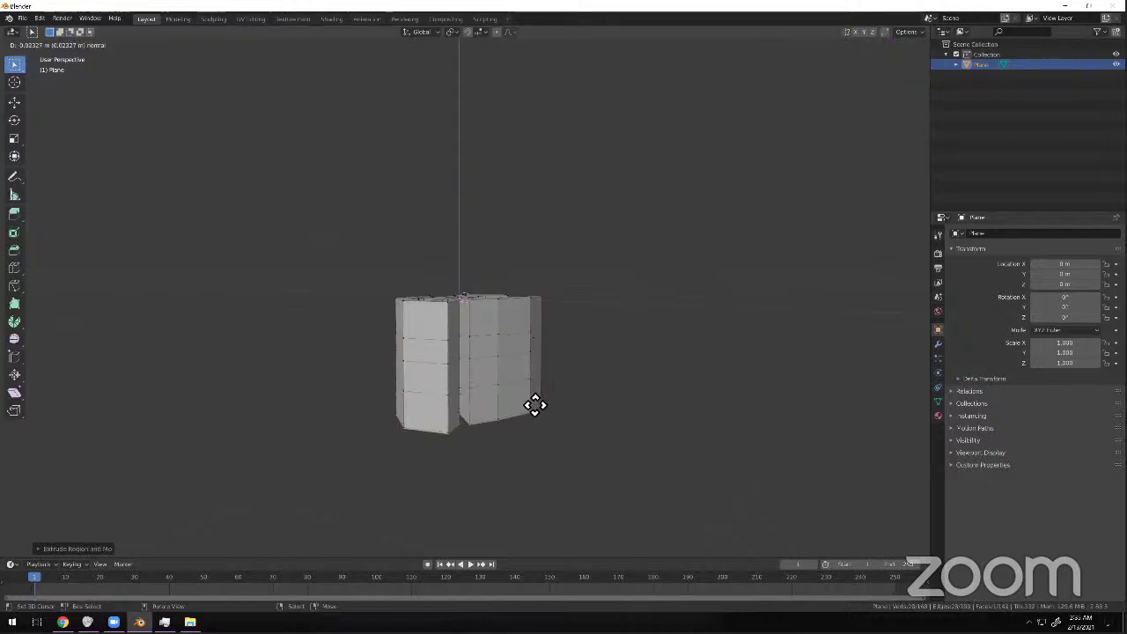
click(533, 394)
key(e)
click(529, 426)
key(e)
click(519, 467)
key(e)
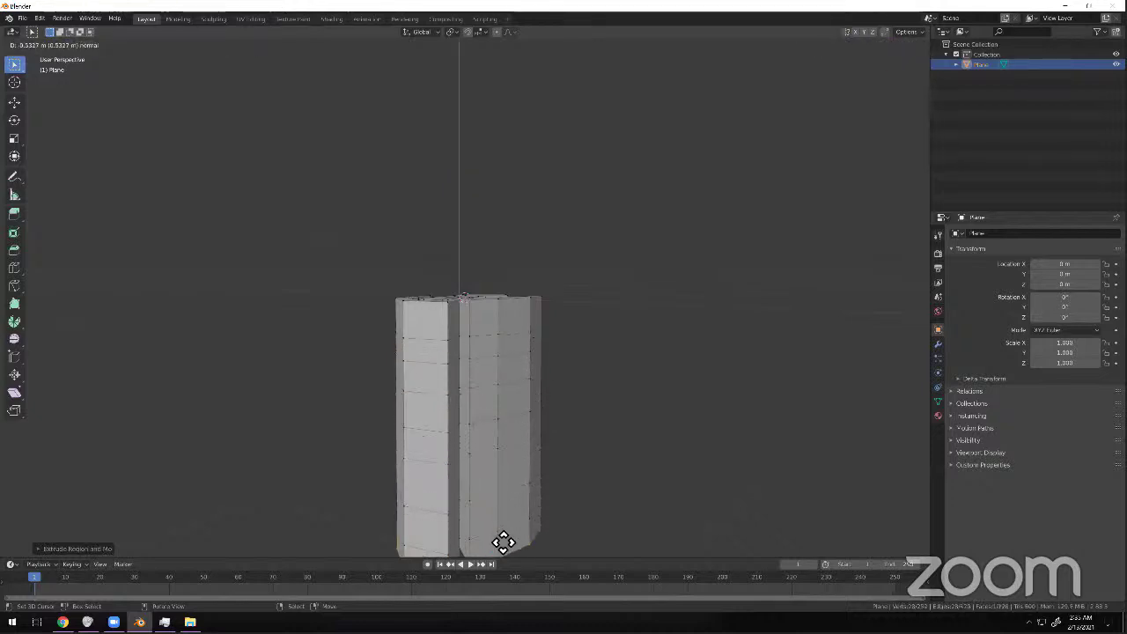
click(501, 538)
Switch to face selection and select seven scattered faces on the column's outer side.
middle_drag(498, 533, 481, 451)
middle_drag(395, 408, 379, 291)
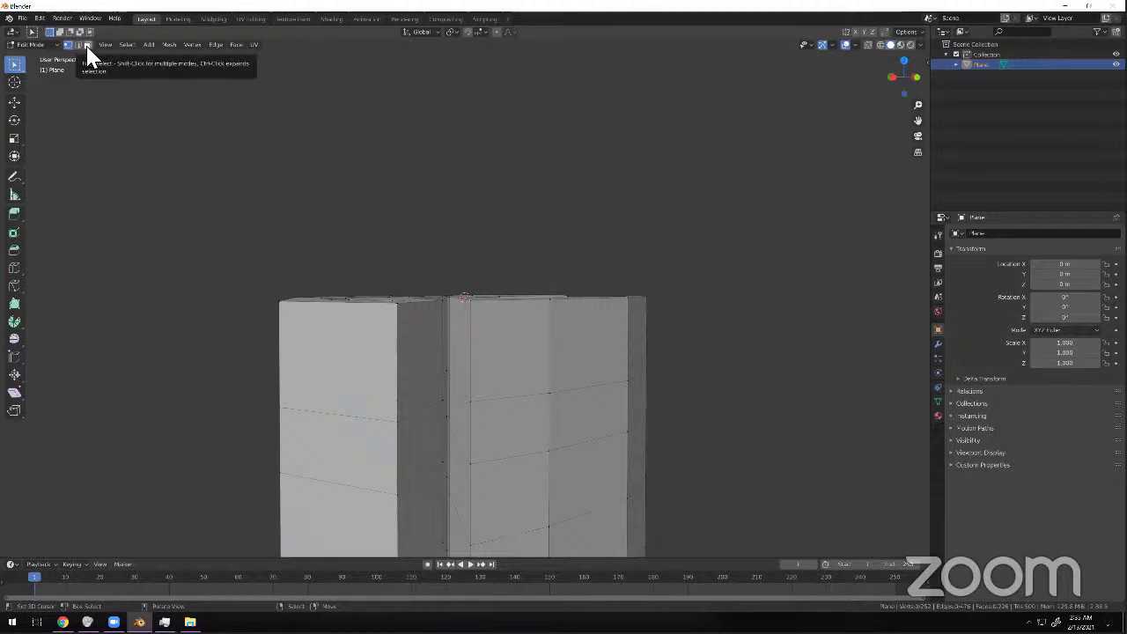
scroll(478, 340, down, 5)
middle_drag(478, 340, 481, 370)
click(492, 336)
shift+click(464, 371)
shift+click(518, 370)
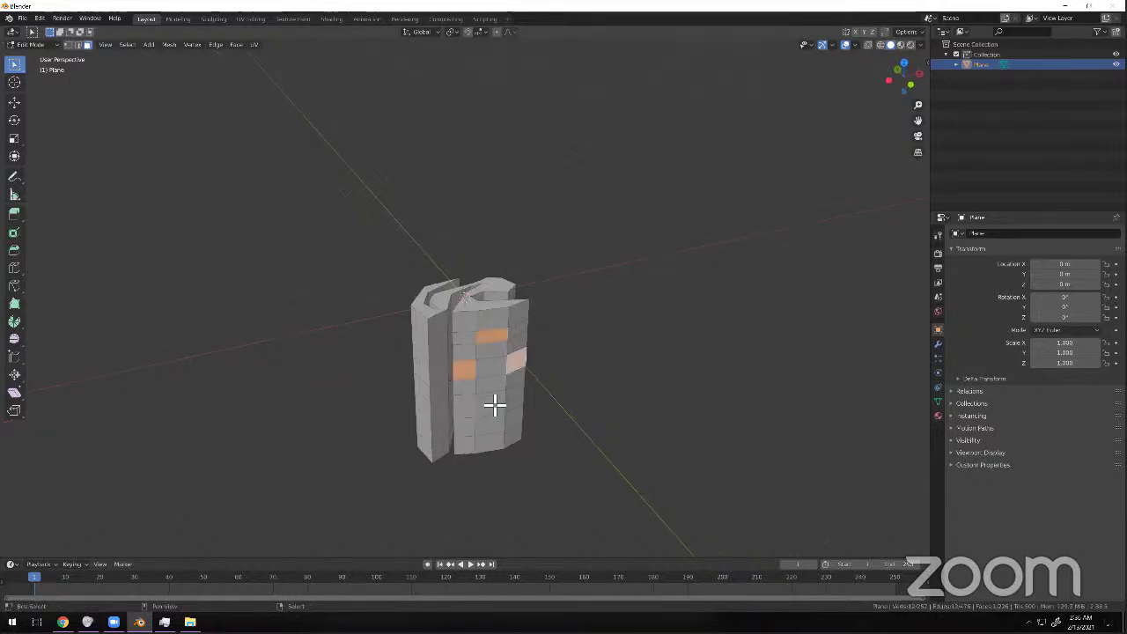
shift+click(494, 404)
shift+click(490, 370)
shift+click(493, 322)
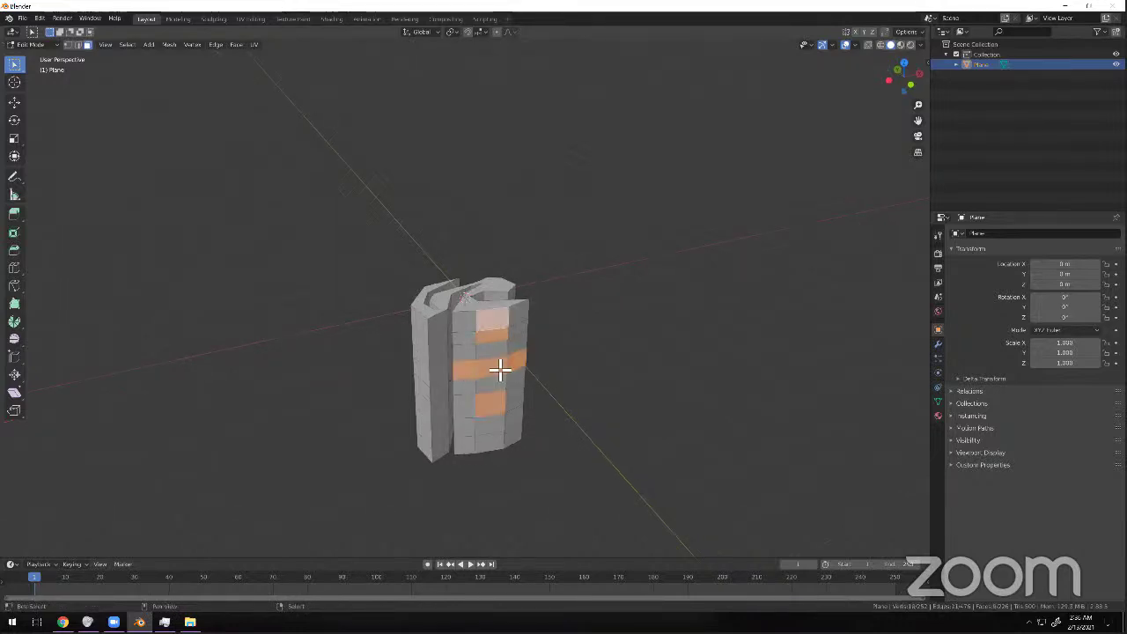
shift+click(505, 436)
Extrude the selected side faces outward twice to form long horizontal arms.
middle_drag(453, 317, 539, 324)
key(e)
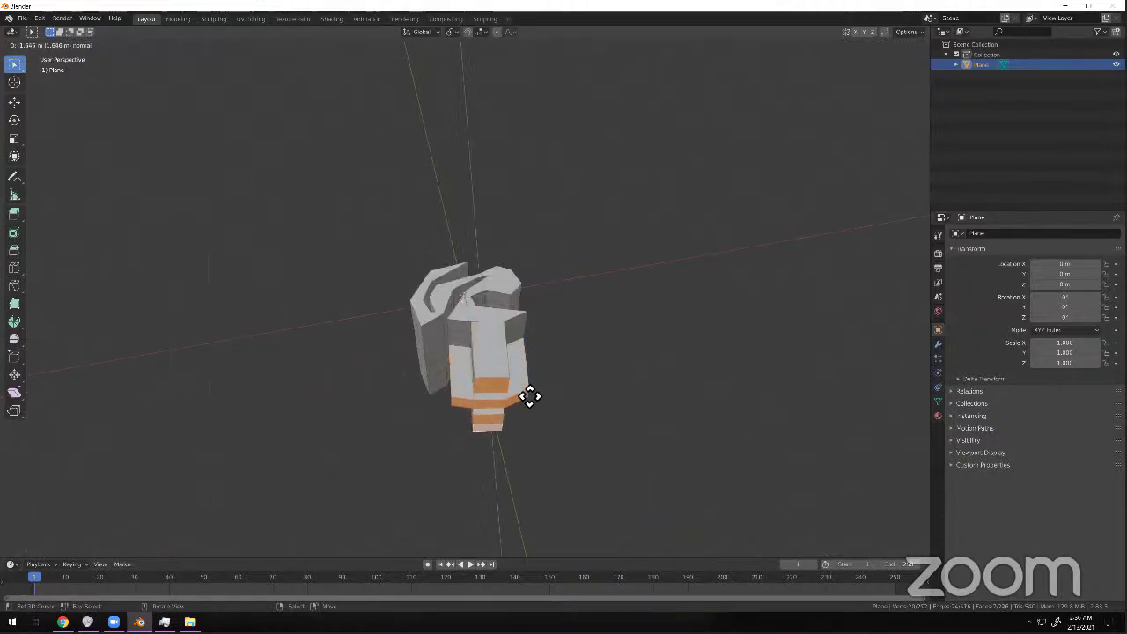
click(462, 375)
middle_drag(462, 374, 418, 355)
key(e)
click(330, 370)
Select one face on the side of an arm and extrude it repeatedly into a sideways beam.
click(375, 392)
middle_drag(470, 385, 561, 417)
key(e)
click(450, 380)
middle_drag(450, 379, 510, 375)
key(e)
click(606, 429)
key(e)
click(656, 444)
Extrude the upper face of the sideways beam upward into a tall post with two short segments on its end.
click(565, 452)
key(e)
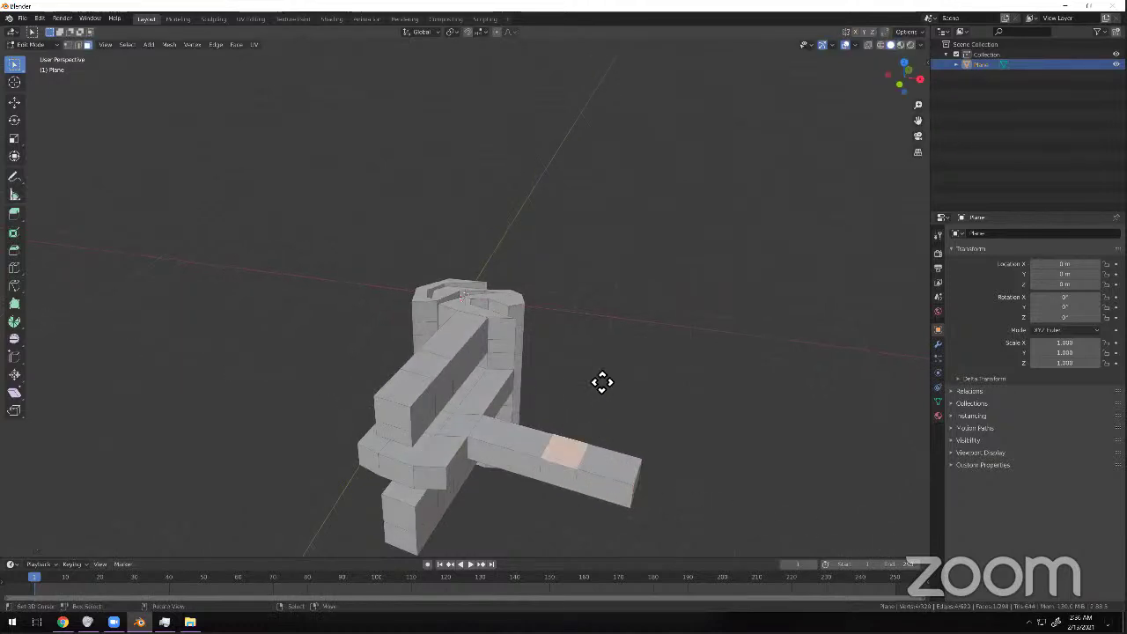
click(620, 192)
key(e)
click(625, 159)
key(e)
click(626, 126)
Extrude side faces near the top of the post outward to form crossing arms.
click(587, 250)
key(e)
click(490, 333)
click(601, 249)
key(e)
click(683, 259)
middle_drag(468, 244, 487, 123)
click(661, 191)
key(e)
click(615, 208)
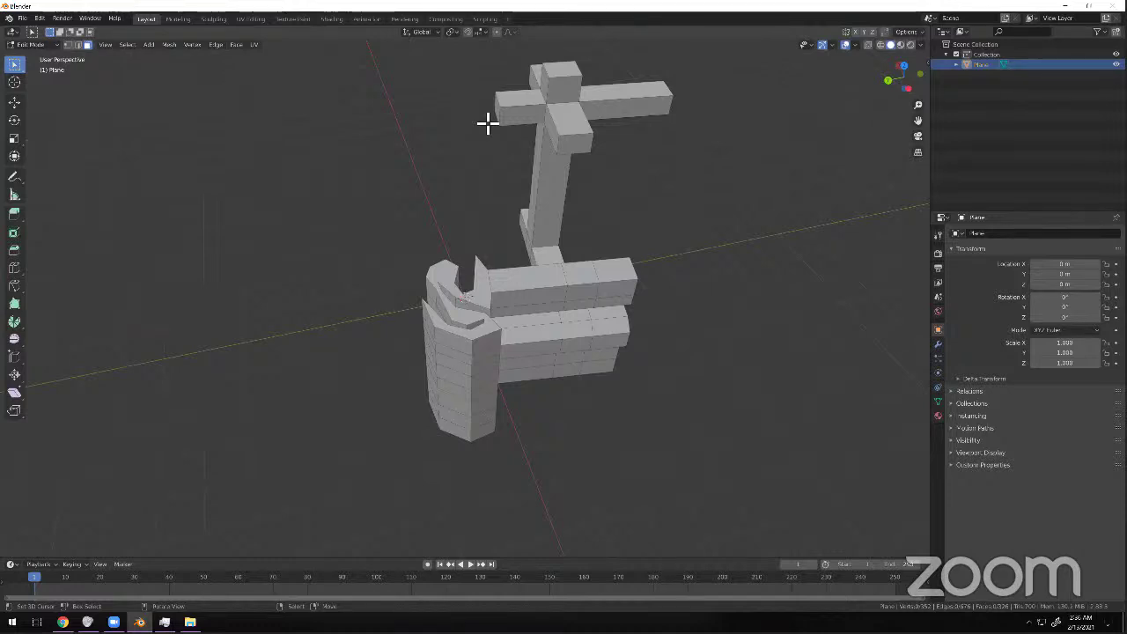
Look over the transform pivot point, snapping and tool options.
click(452, 32)
mouse_move(482, 32)
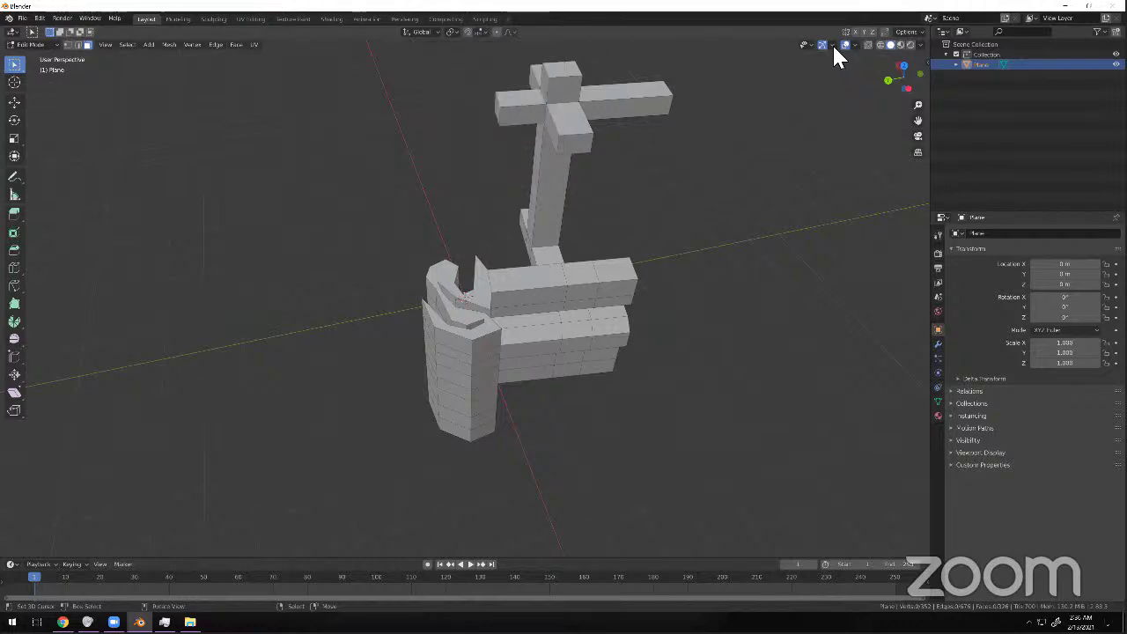
click(808, 41)
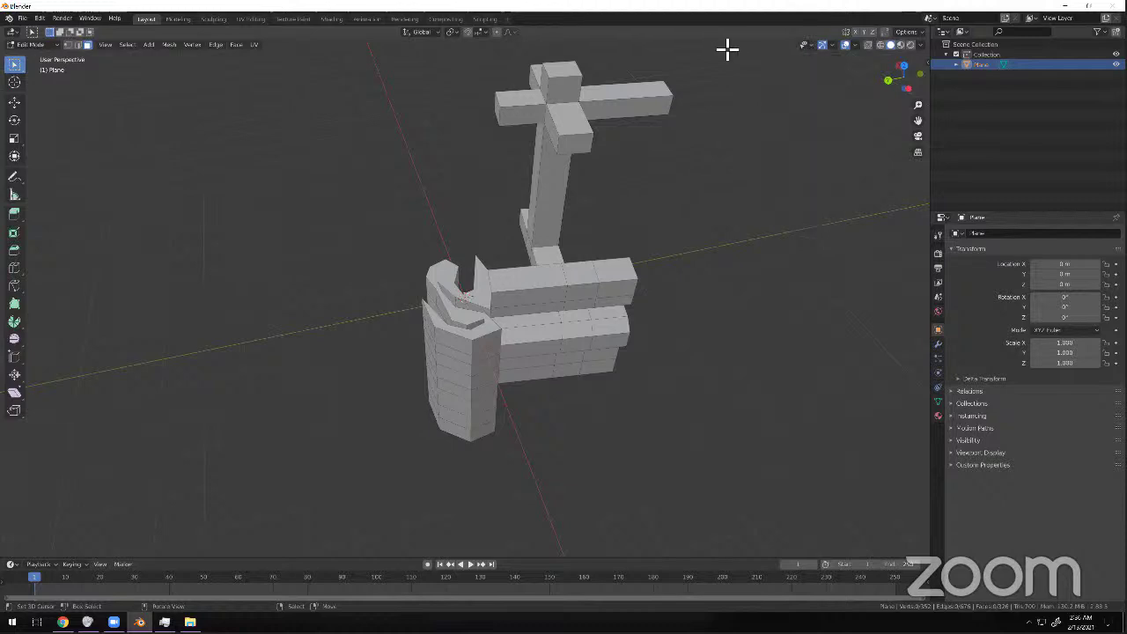
click(451, 32)
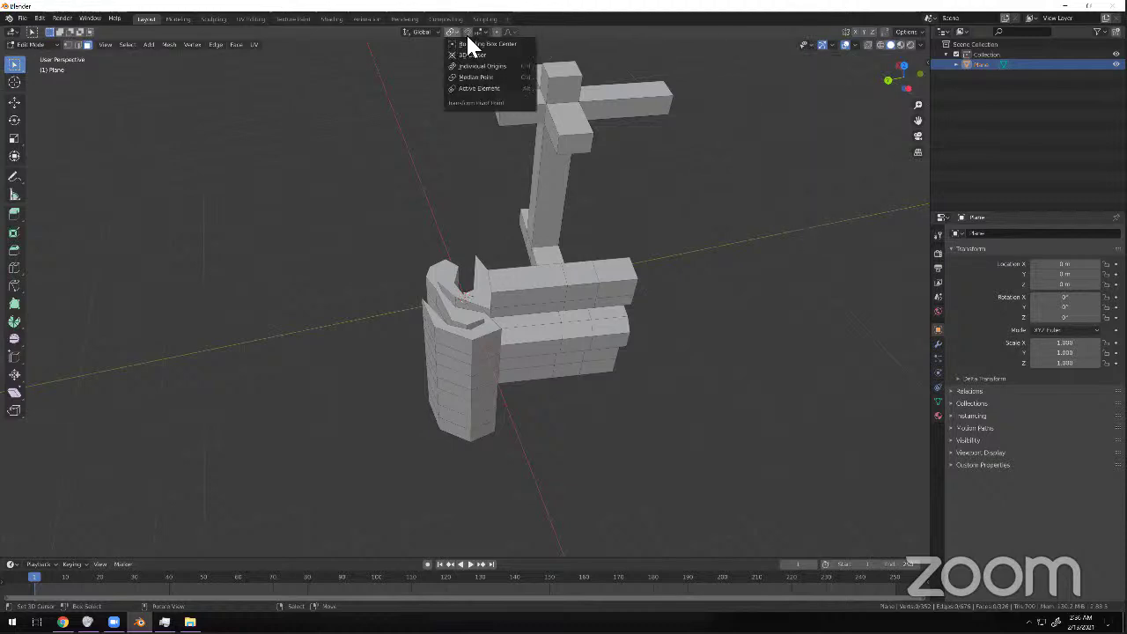
click(477, 32)
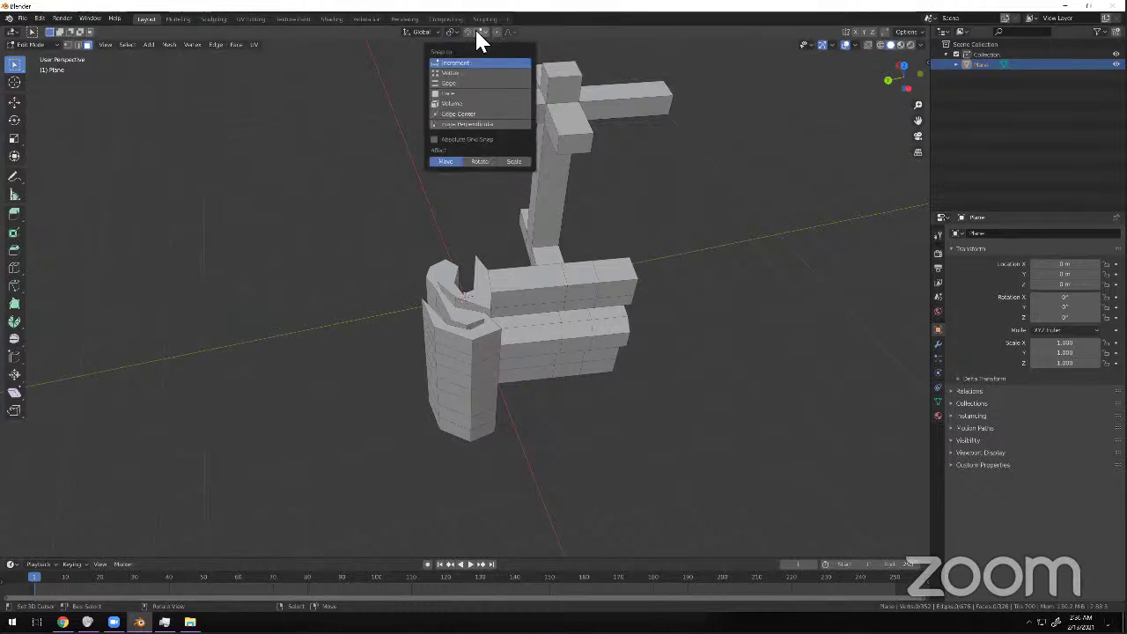
click(446, 34)
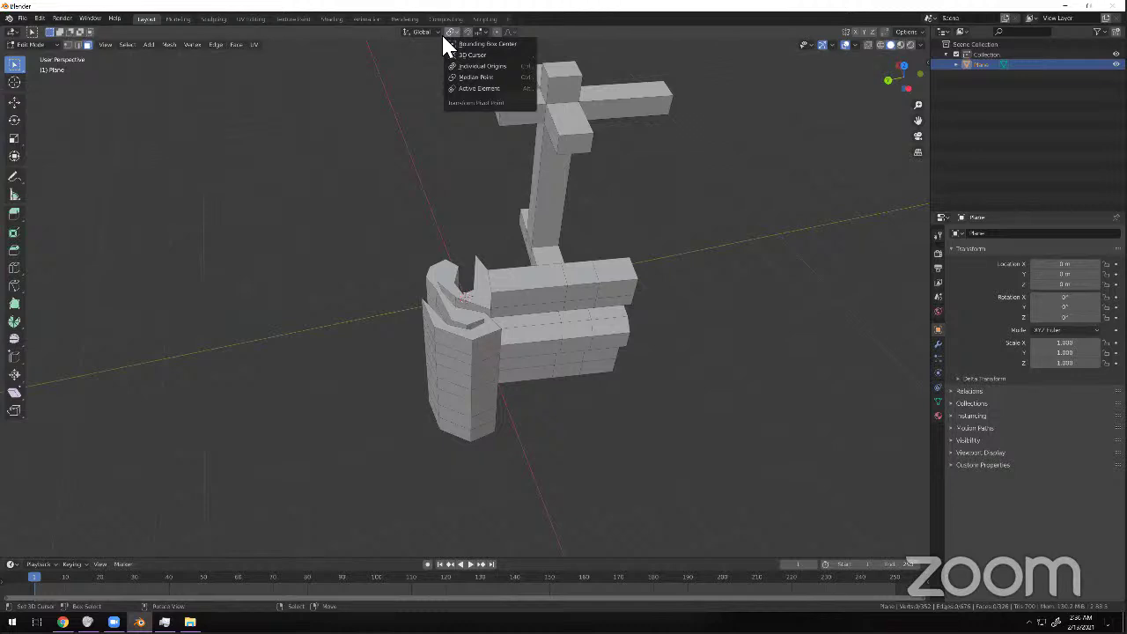
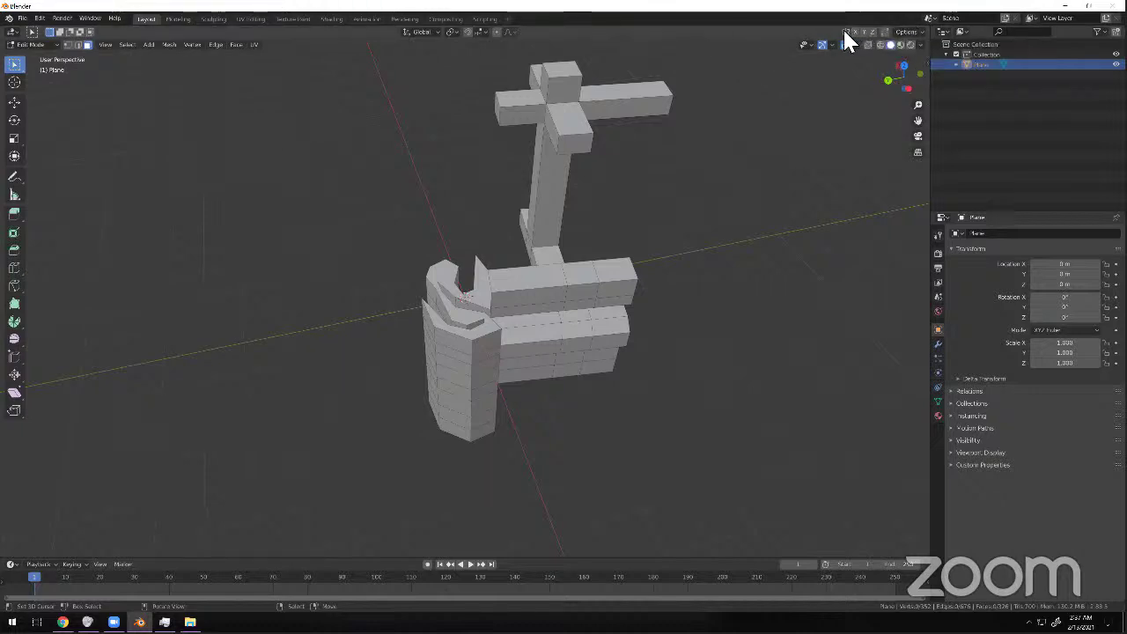
click(903, 34)
click(444, 31)
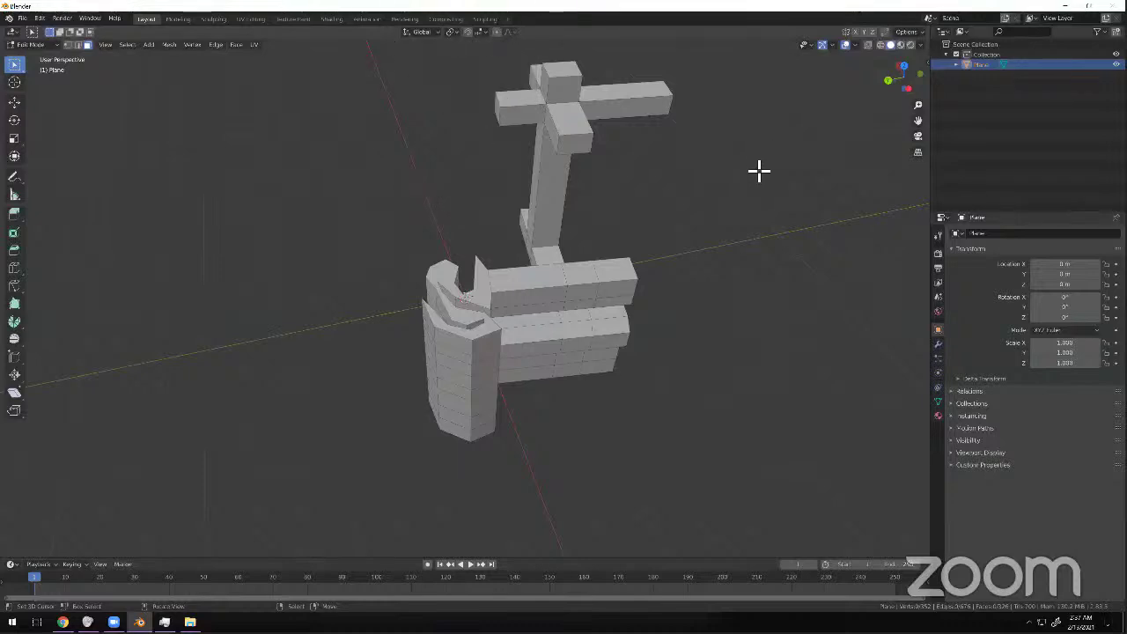
key(a)
key(F3)
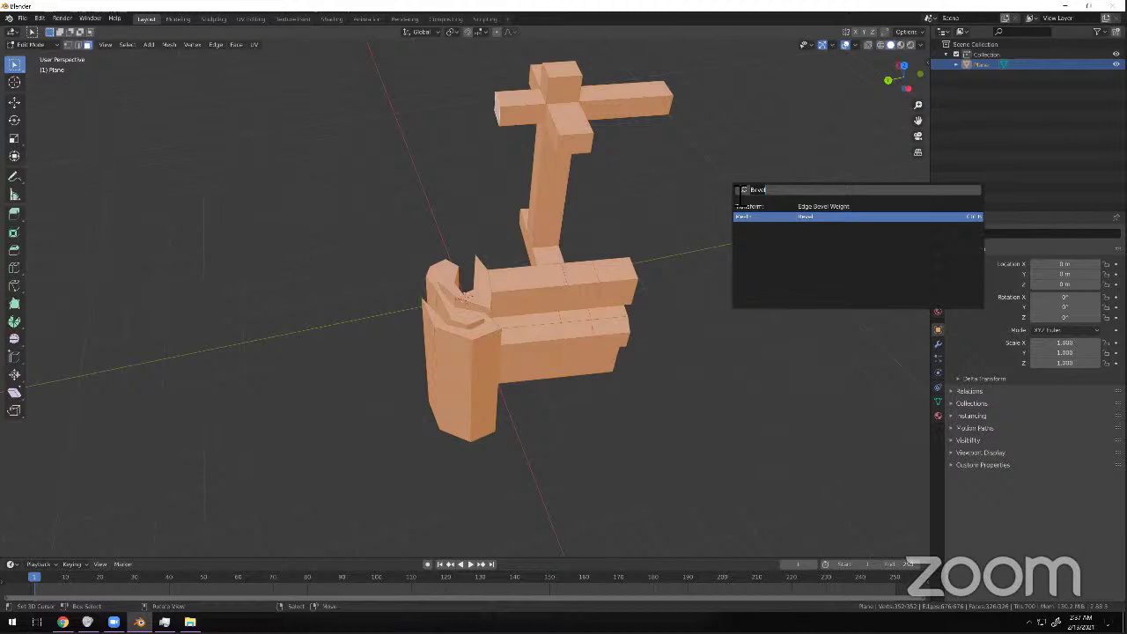
text(rot)
key(Escape)
Delete the fully selected mesh geometry and undo the deletion.
scroll(430, 320, down, 3)
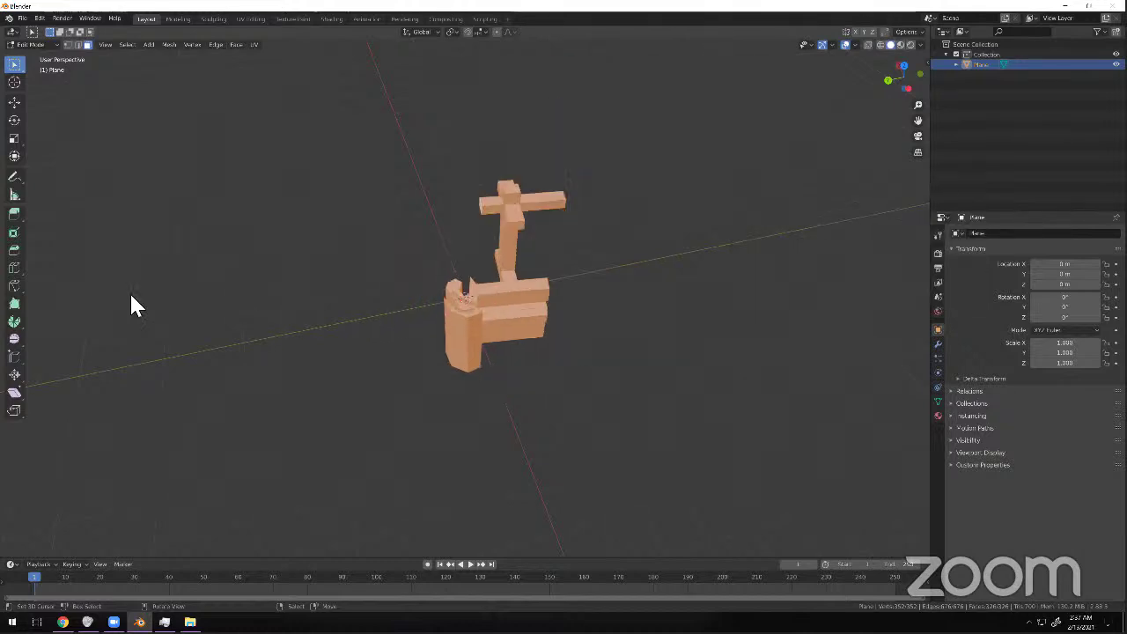
mouse_move(160, 282)
middle_down()
mouse_move(166, 290)
mouse_move(159, 281)
middle_up()
scroll(160, 280, up, 5)
key(x)
click(161, 283)
scroll(452, 327, up, 6)
key(ctrl+z)
Select the entire extruded mesh and delete all its geometry.
scroll(478, 317, down, 8)
middle_drag(477, 317, 460, 343)
key(alt+a)
scroll(456, 350, down, 4)
scroll(460, 342, up, 5)
key(a)
key(x)
click(456, 337)
Switch to the right orthographic view and add a plane at the 3D cursor.
key(KP_5)
key(KP_3)
middle_drag(541, 379, 304, 184)
key(KP_3)
click(557, 182)
shift+middle_drag(409, 307, 543, 231)
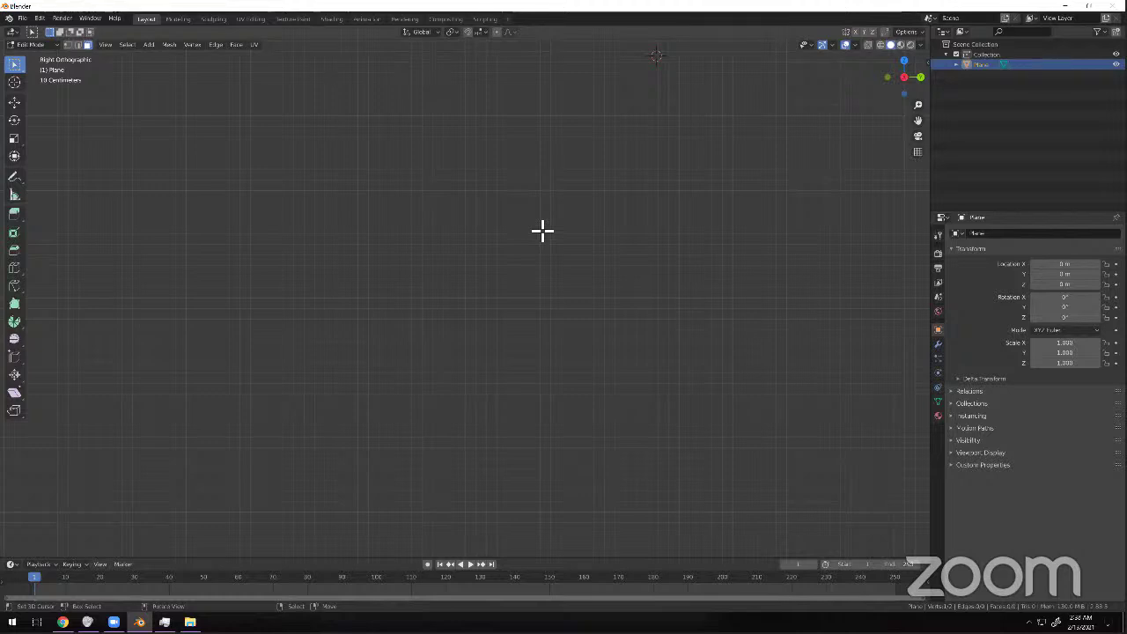
scroll(463, 264, down, 6)
scroll(450, 261, up, 3)
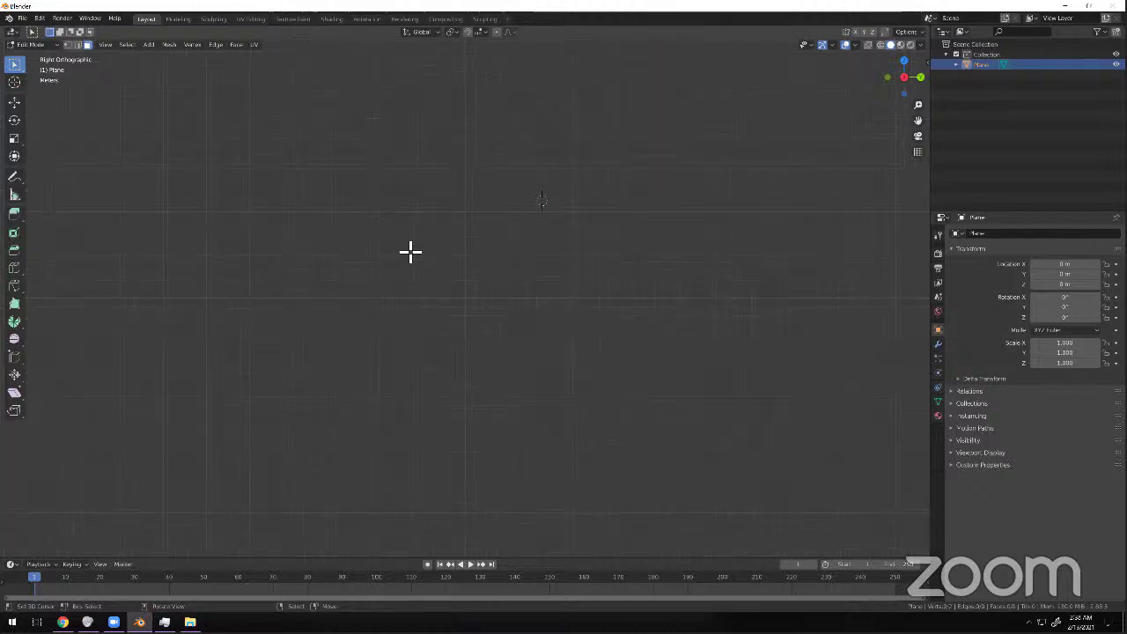
scroll(467, 224, up, 1)
key(shift+a)
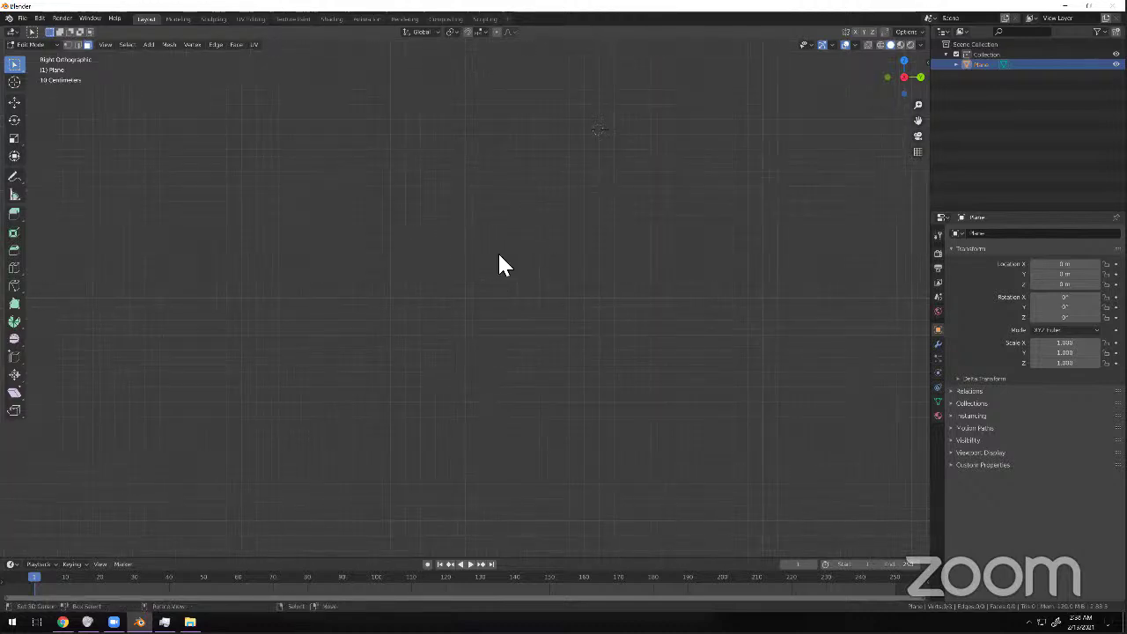
click(498, 240)
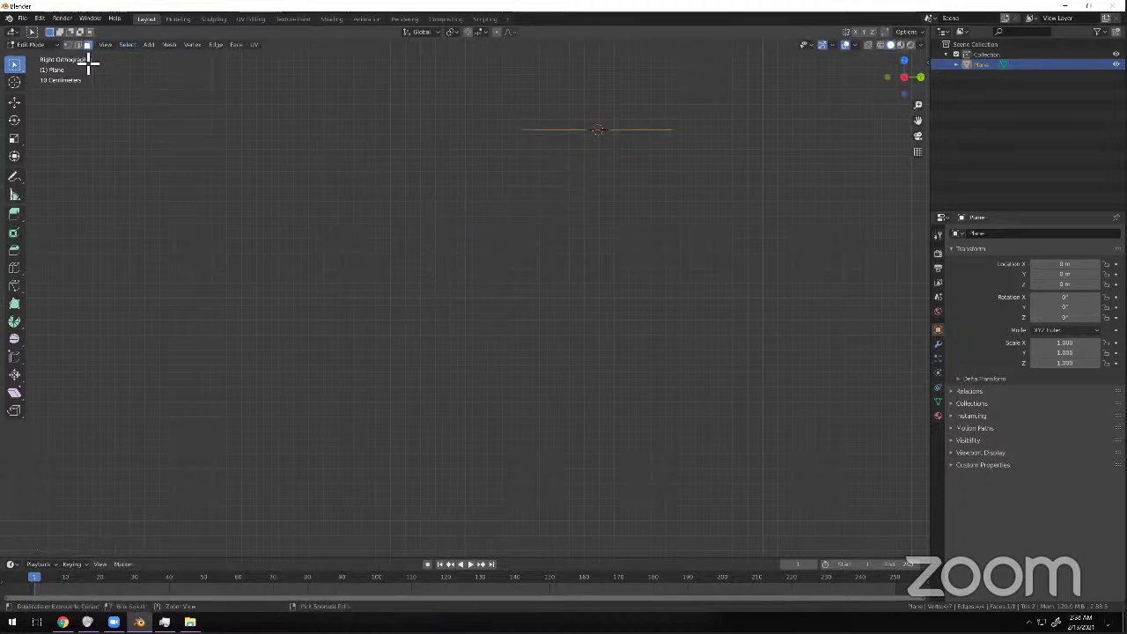
Switch to vertex selection, place a chain of vertices in the right view, and fill the outline with a face.
click(69, 45)
click(379, 314)
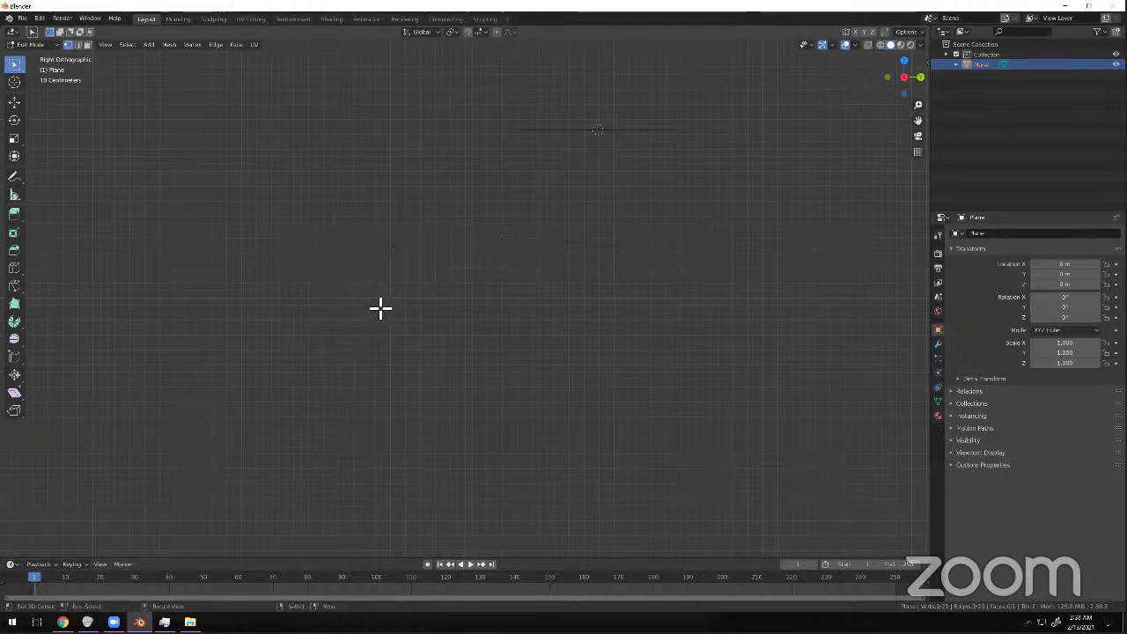
right_drag(377, 308, 365, 307)
key(a)
key(a)
key(f)
key(a)
scroll(449, 312, down, 4)
middle_drag(548, 288, 365, 237)
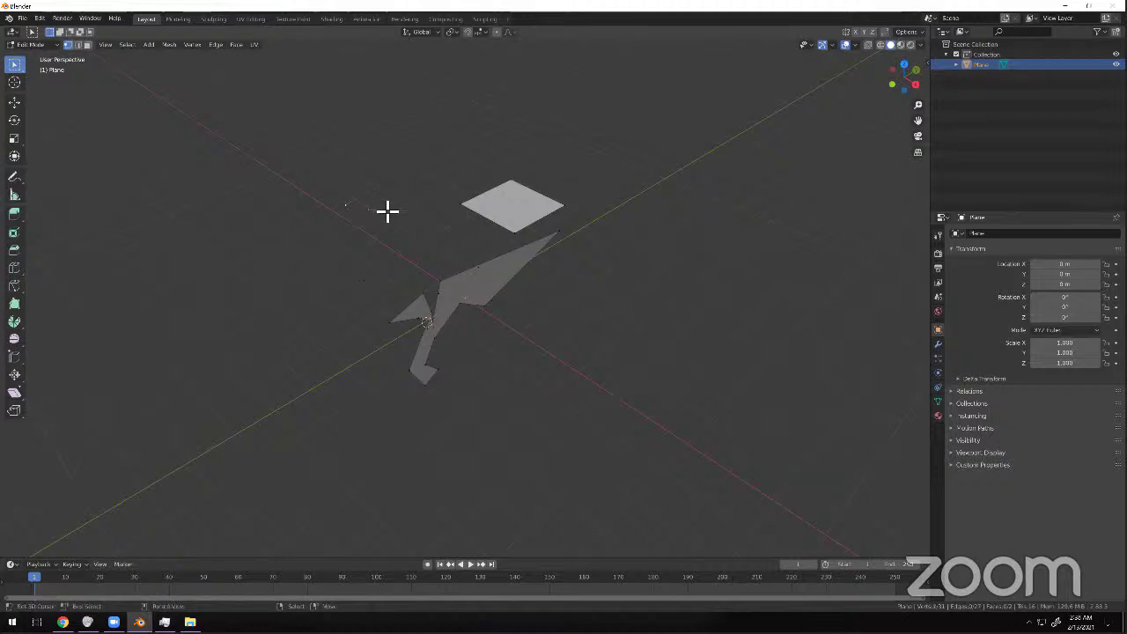
Select the linked loose vertices and fill them with a large face beside the upright one.
key(ctrl+l)
key(f)
key(alt+a)
middle_drag(524, 201, 470, 357)
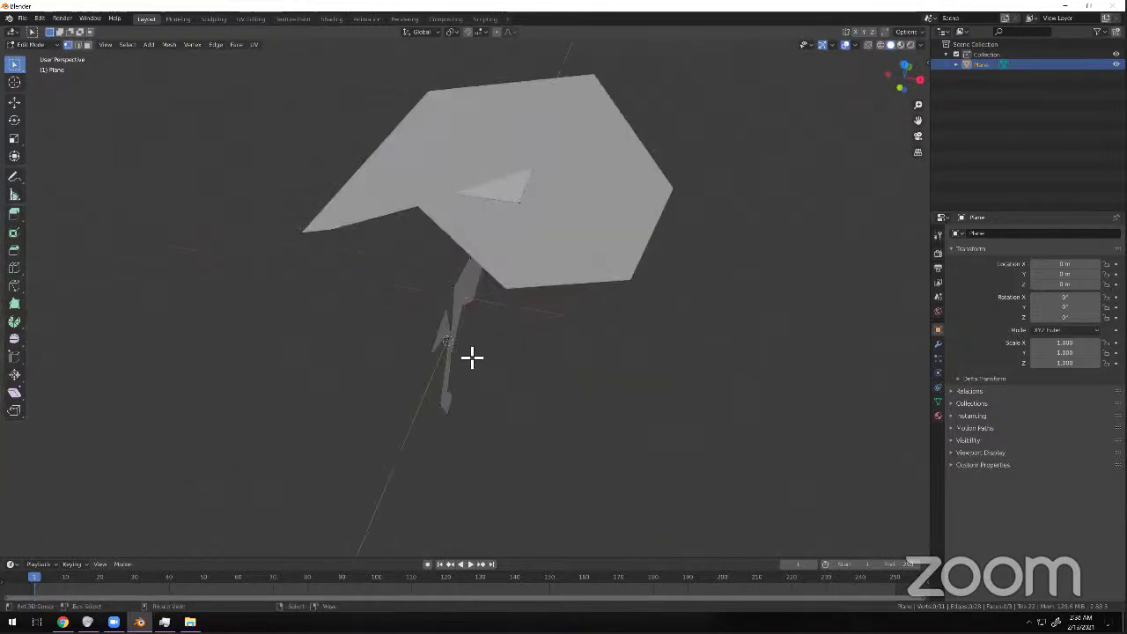
scroll(499, 313, down, 7)
middle_drag(499, 312, 504, 342)
scroll(508, 335, up, 6)
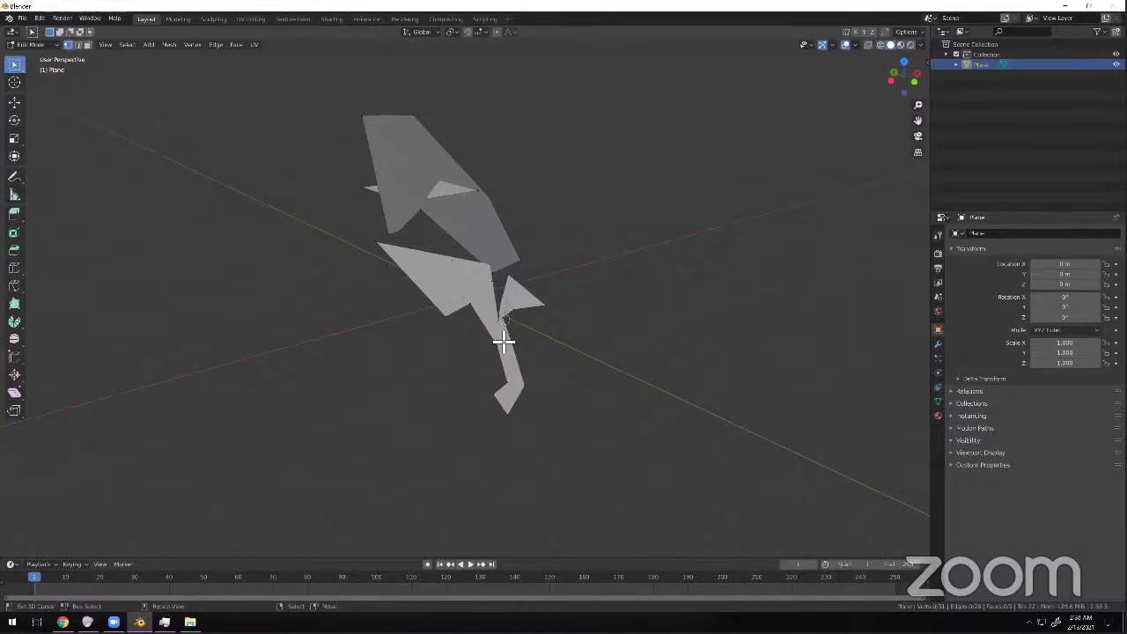
middle_drag(490, 313, 524, 256)
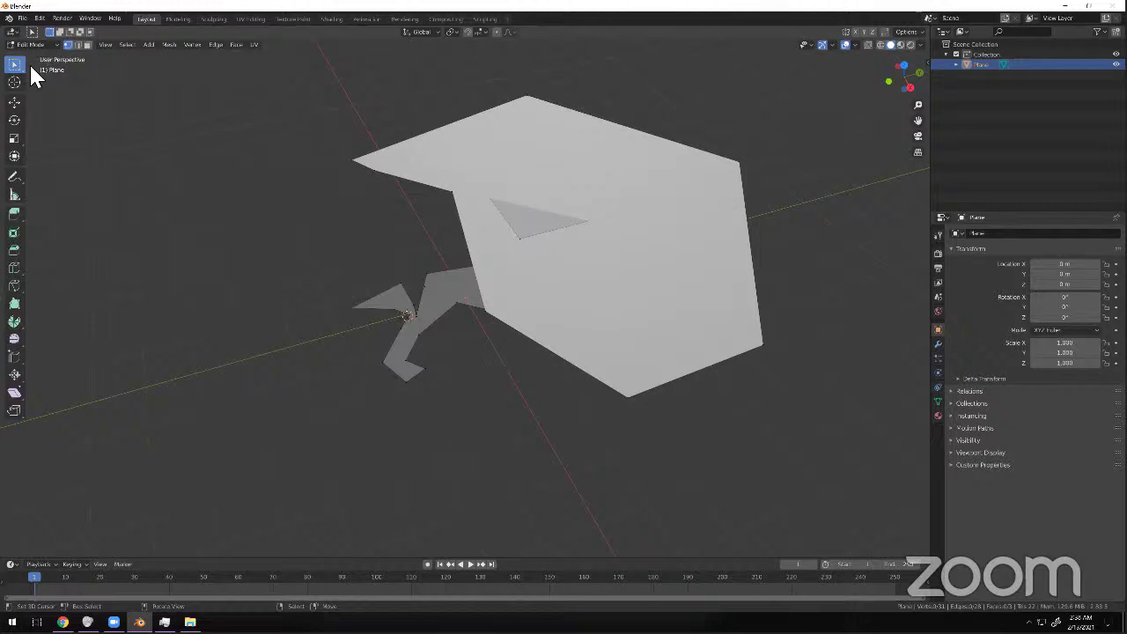
Draw freehand looping annotation strokes around the faces from several view angles with the Annotate tool.
click(16, 183)
mouse_move(488, 220)
mouse_down()
mouse_move(373, 238)
mouse_move(402, 446)
mouse_move(275, 407)
mouse_move(473, 229)
mouse_move(357, 183)
mouse_move(291, 198)
mouse_move(329, 262)
mouse_move(450, 176)
mouse_move(760, 232)
mouse_move(455, 372)
mouse_up()
middle_drag(453, 373, 555, 313)
middle_drag(438, 328, 569, 308)
mouse_move(569, 307)
mouse_down()
mouse_move(455, 448)
mouse_move(511, 302)
mouse_move(570, 351)
mouse_up()
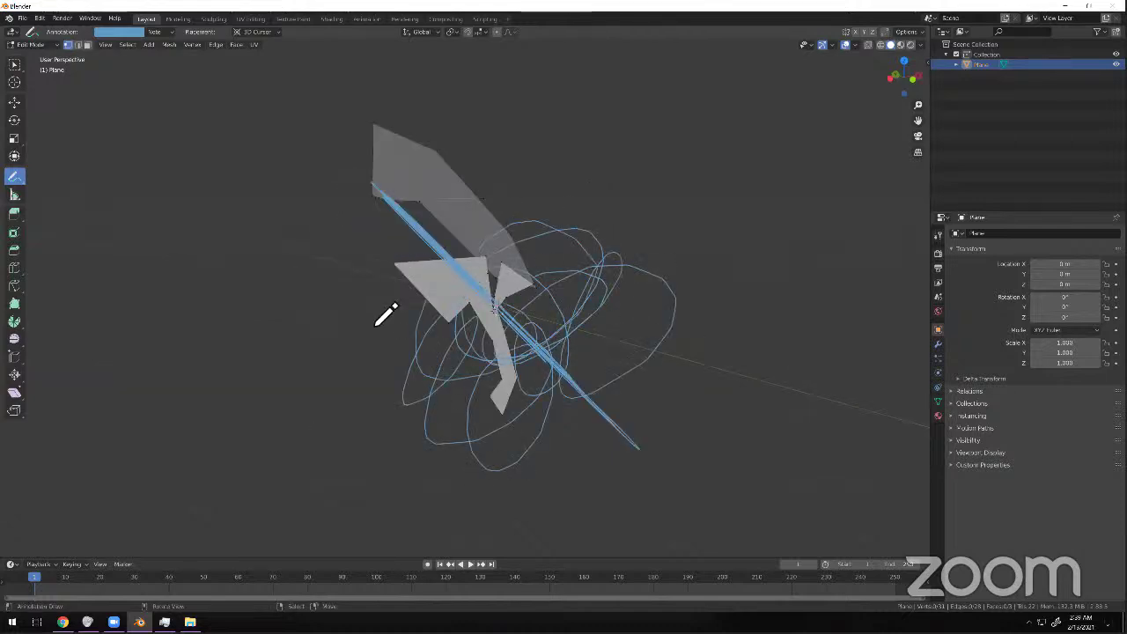
Draw one more long looping annotation stroke above the faces from a new view angle.
mouse_move(538, 317)
middle_down()
mouse_move(590, 299)
mouse_move(598, 376)
mouse_move(498, 395)
mouse_move(473, 365)
mouse_move(424, 341)
mouse_move(432, 328)
mouse_move(409, 346)
mouse_move(307, 327)
mouse_move(403, 327)
mouse_move(502, 293)
mouse_move(458, 325)
mouse_move(220, 194)
middle_up()
scroll(503, 293, up, 7)
drag(498, 104, 634, 66)
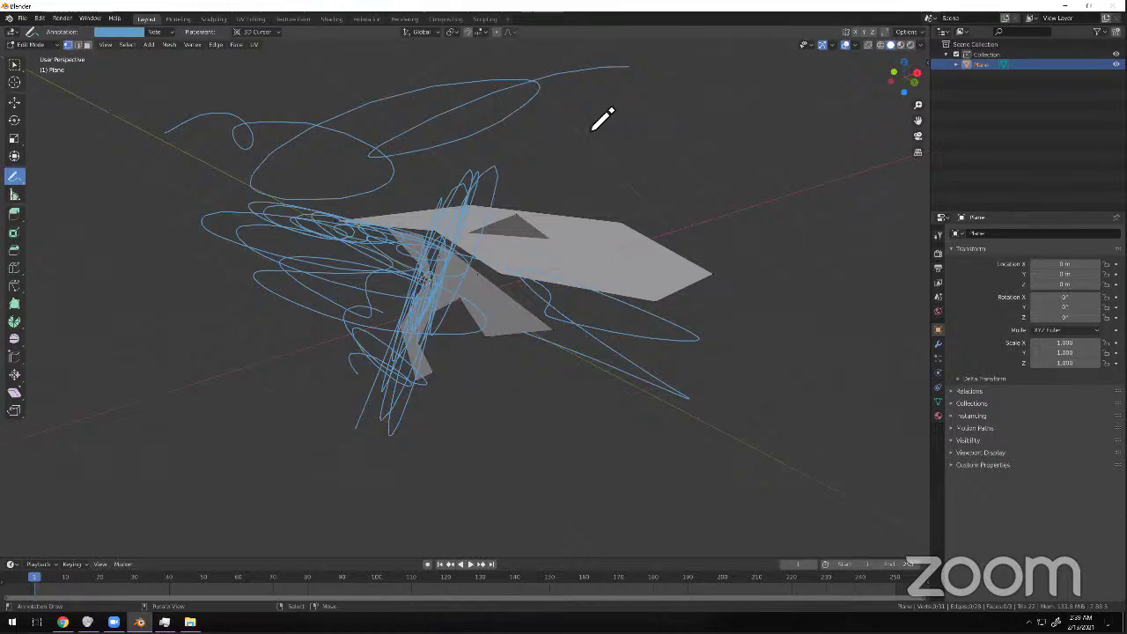
Switch to Object Mode and delete the plane object.
click(28, 44)
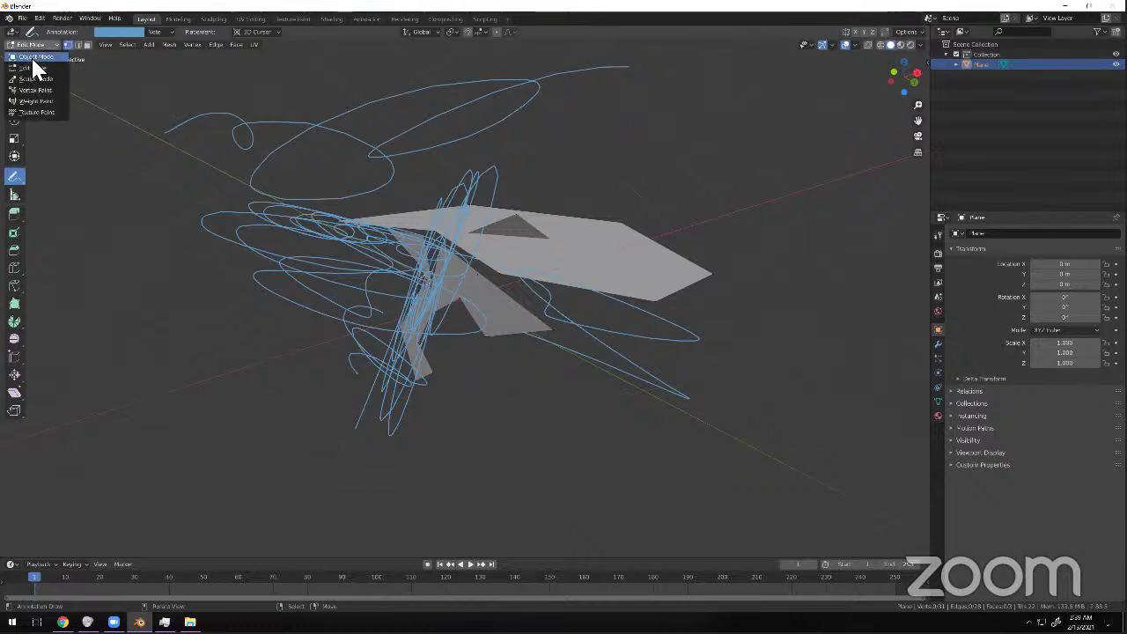
click(35, 57)
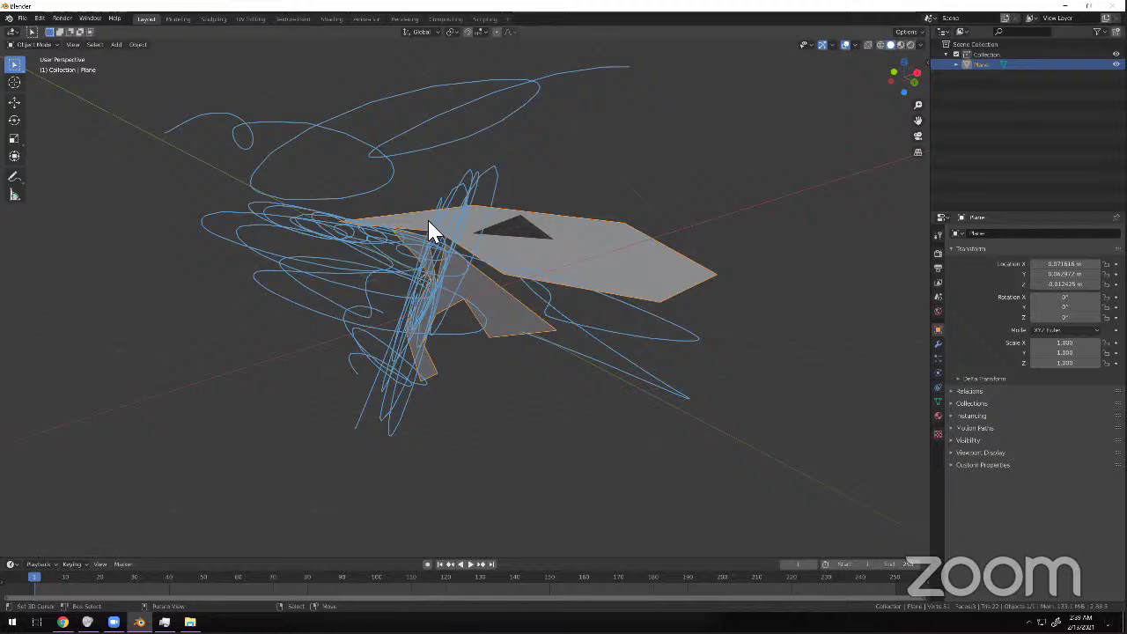
key(Delete)
middle_drag(419, 212, 75, 68)
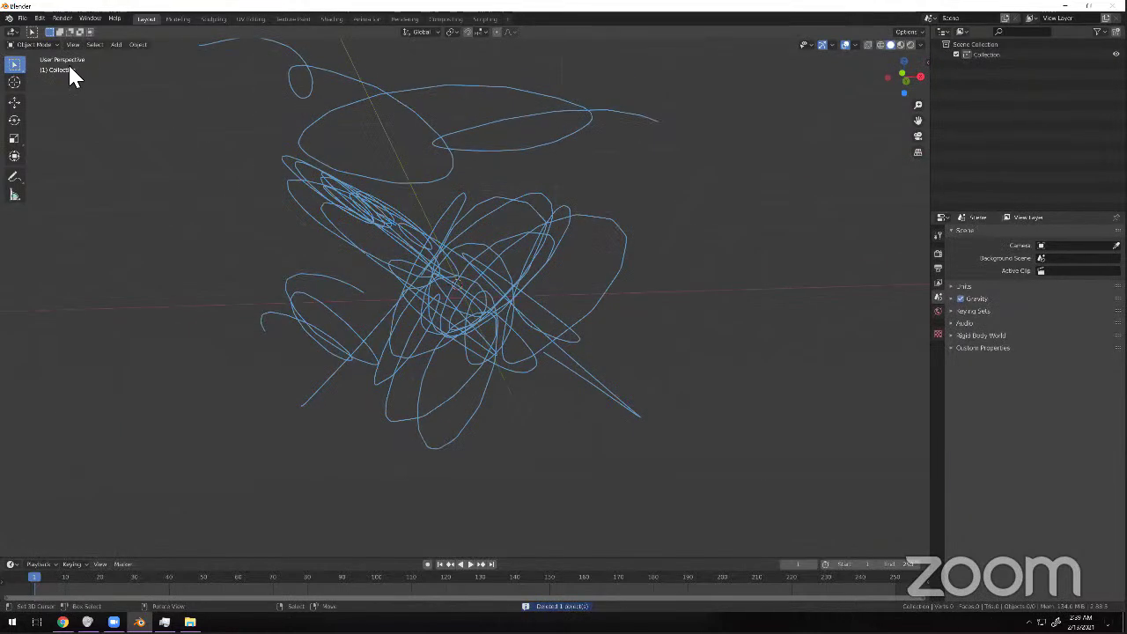
Start a new default scene without saving the current file.
click(23, 18)
mouse_move(37, 31)
click(138, 31)
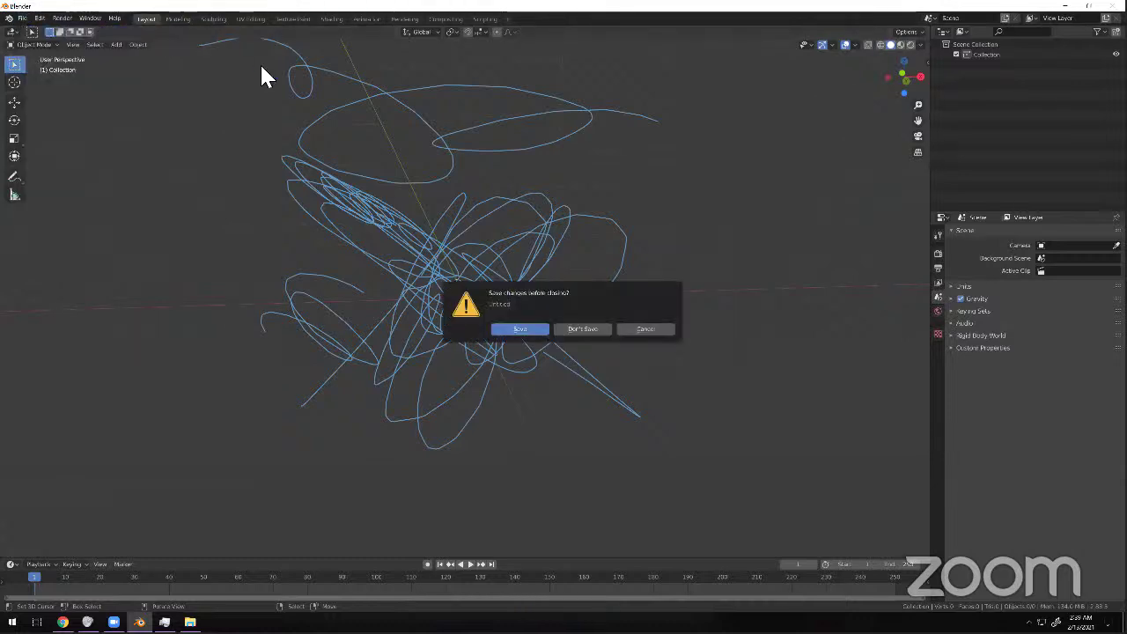
click(590, 330)
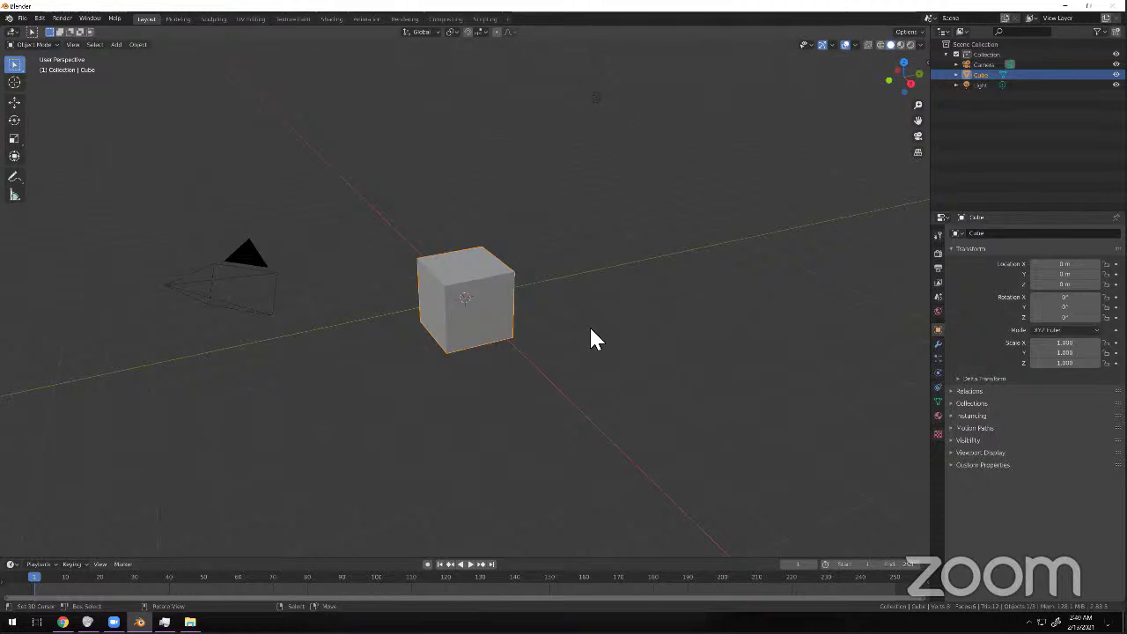
Enter Edit Mode on the default cube and search the operators for "bevel".
click(33, 44)
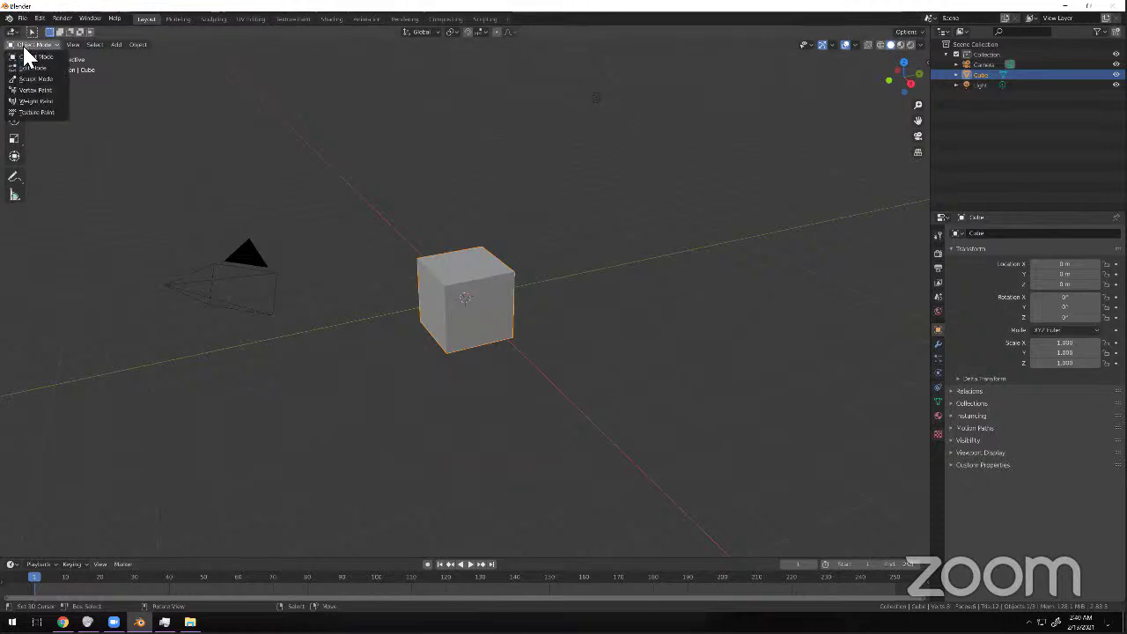
click(34, 68)
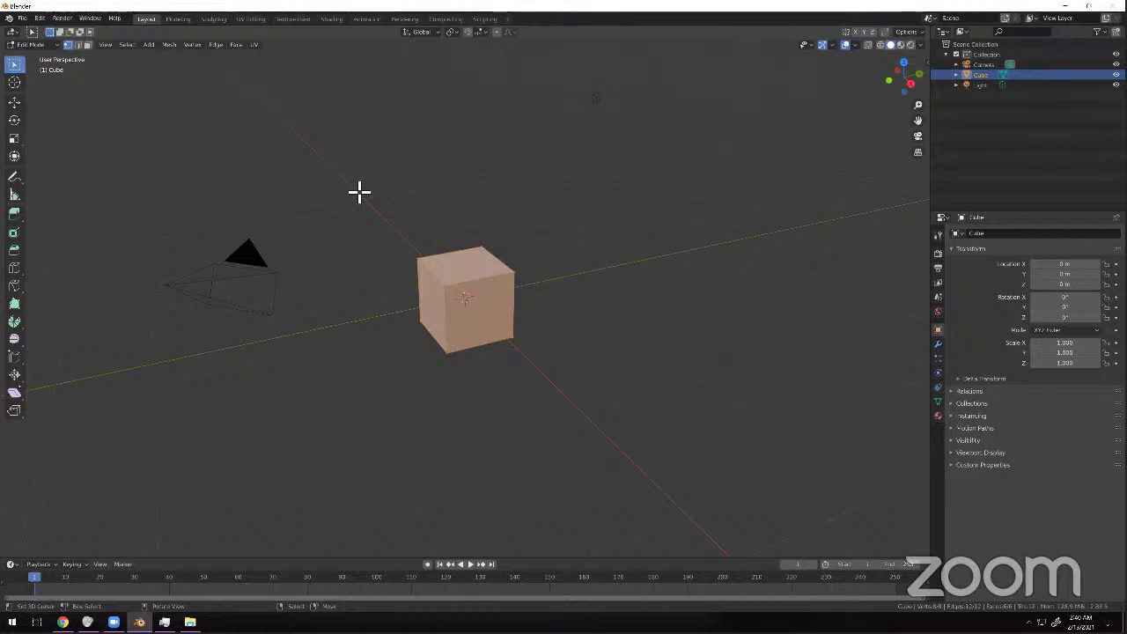
key(F3)
text(bevel)
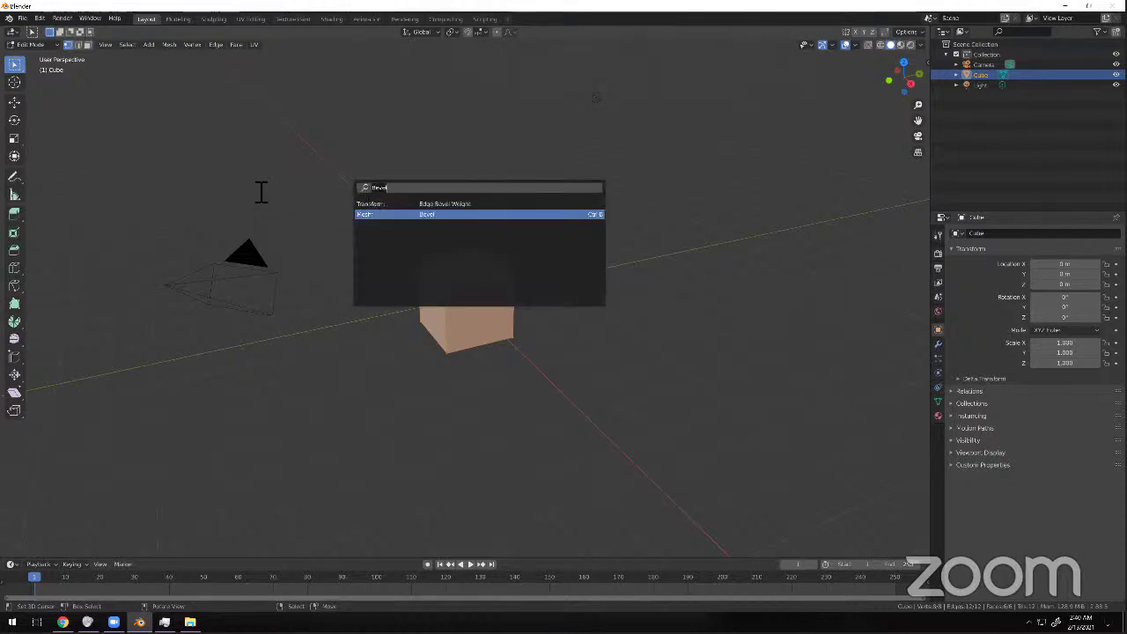
key(Escape)
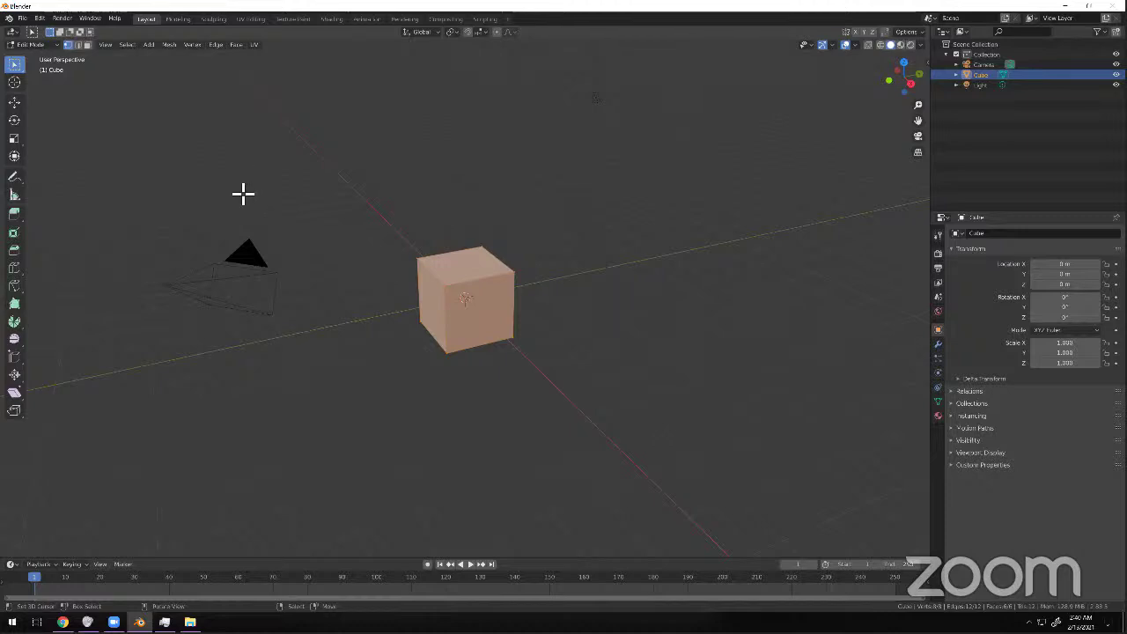
Delete all of the cube's vertices and add an ico sphere in their place.
key(x)
click(276, 201)
key(shift+a)
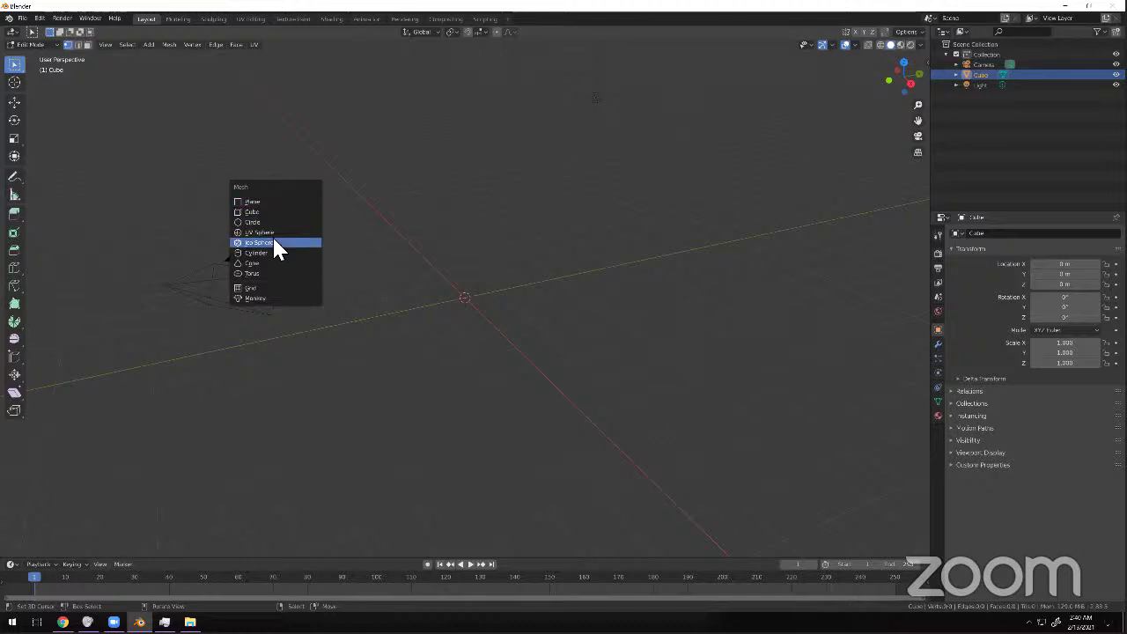
click(274, 243)
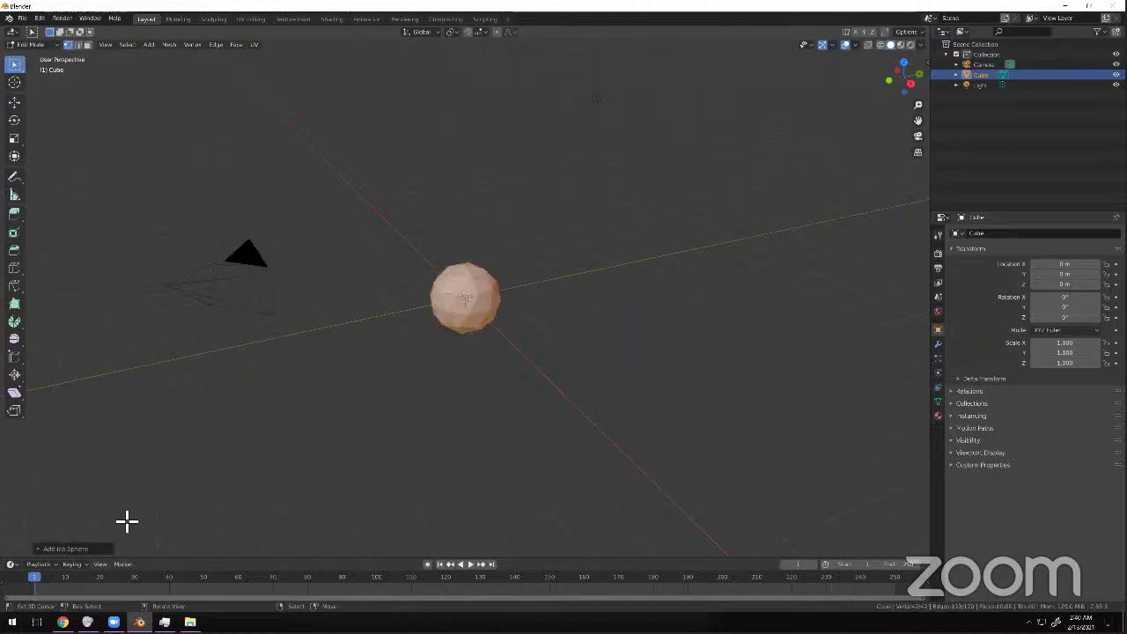
Set the new ico sphere's subdivisions to 7.
click(86, 547)
click(168, 450)
click(167, 450)
click(167, 449)
click(167, 449)
click(170, 449)
scroll(528, 277, up, 3)
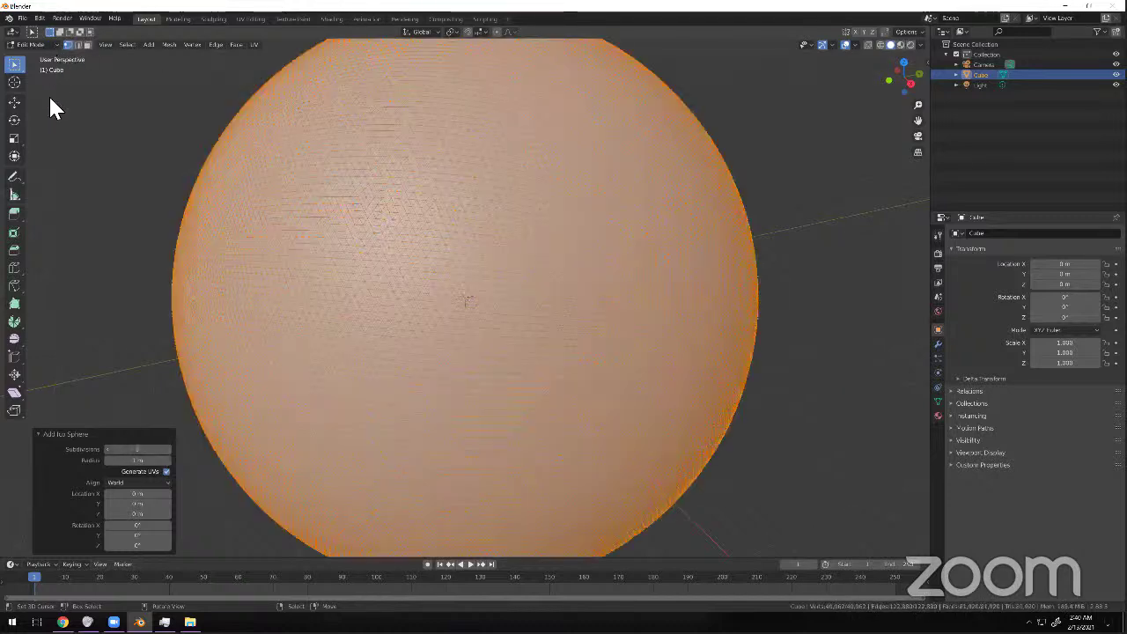
Switch to Sculpt Mode and make a first stroke across the upper part of the sphere with the default brush.
click(31, 44)
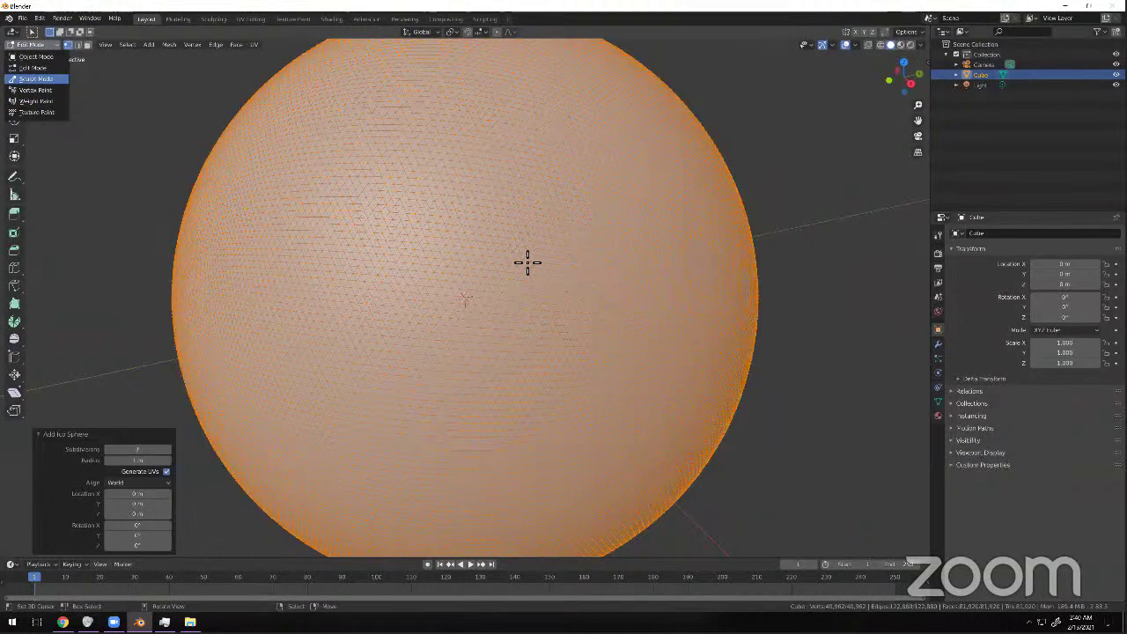
click(40, 85)
scroll(455, 315, down, 6)
mouse_move(443, 264)
mouse_down()
mouse_move(481, 261)
mouse_move(438, 335)
mouse_move(503, 259)
mouse_move(511, 291)
mouse_move(496, 264)
mouse_move(458, 269)
mouse_move(474, 323)
mouse_move(460, 300)
mouse_move(480, 231)
mouse_up()
Sculpt wrinkles and folds into the side of the sphere with the Cloth brush.
scroll(16, 414, down, 2)
scroll(15, 427, down, 2)
click(15, 339)
drag(527, 271, 577, 266)
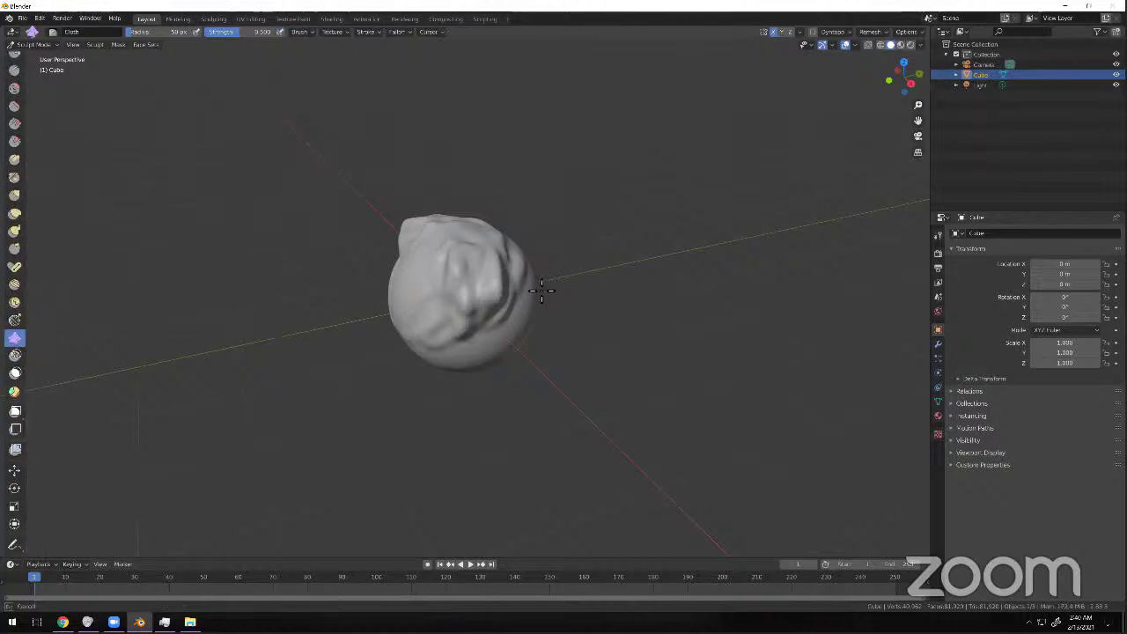
mouse_move(505, 302)
mouse_down()
mouse_move(498, 277)
mouse_move(490, 294)
mouse_move(512, 288)
mouse_move(468, 294)
mouse_move(494, 270)
mouse_move(465, 297)
mouse_move(404, 308)
mouse_up()
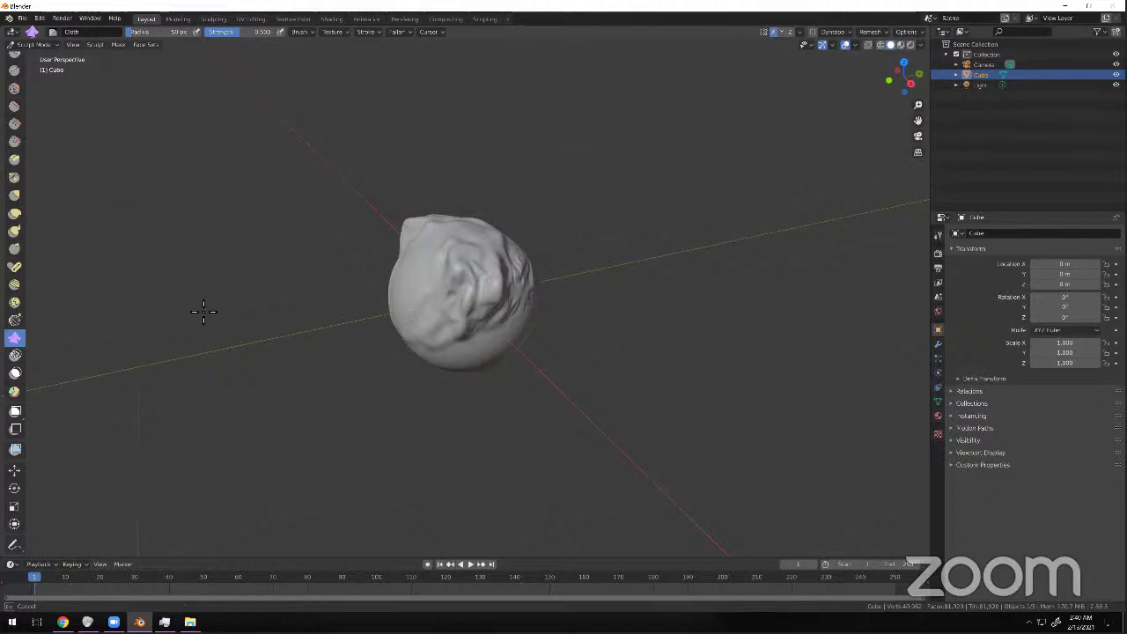
drag(203, 311, 50, 321)
Pull long mirrored spikes outward and downward from the lower half of the sphere with the Snake Hook brush.
scroll(17, 308, up, 5)
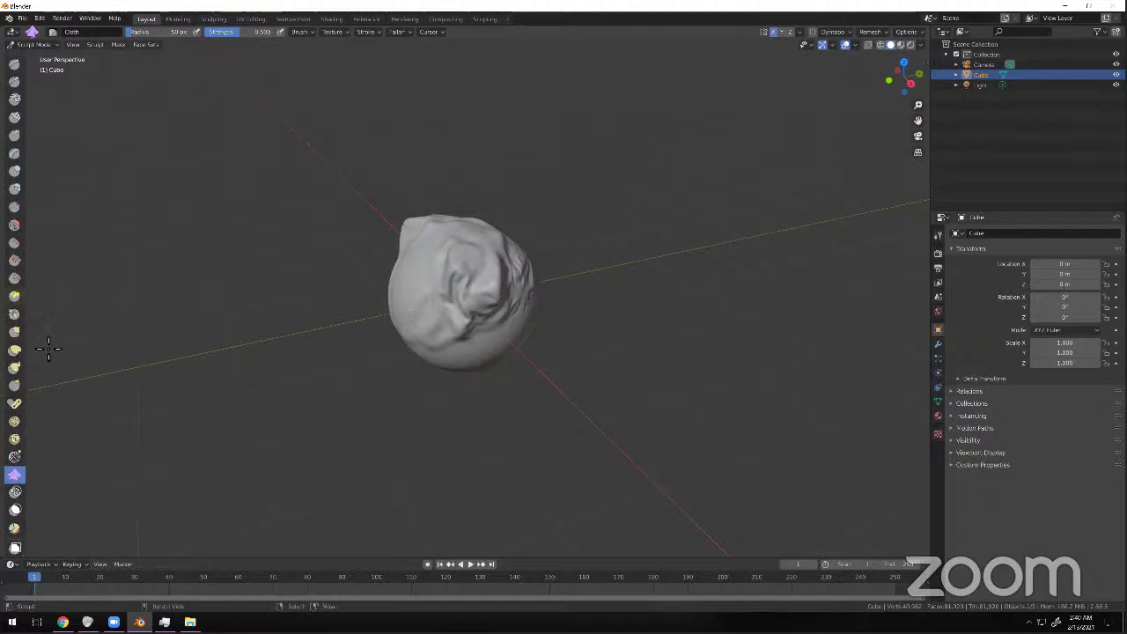
click(14, 369)
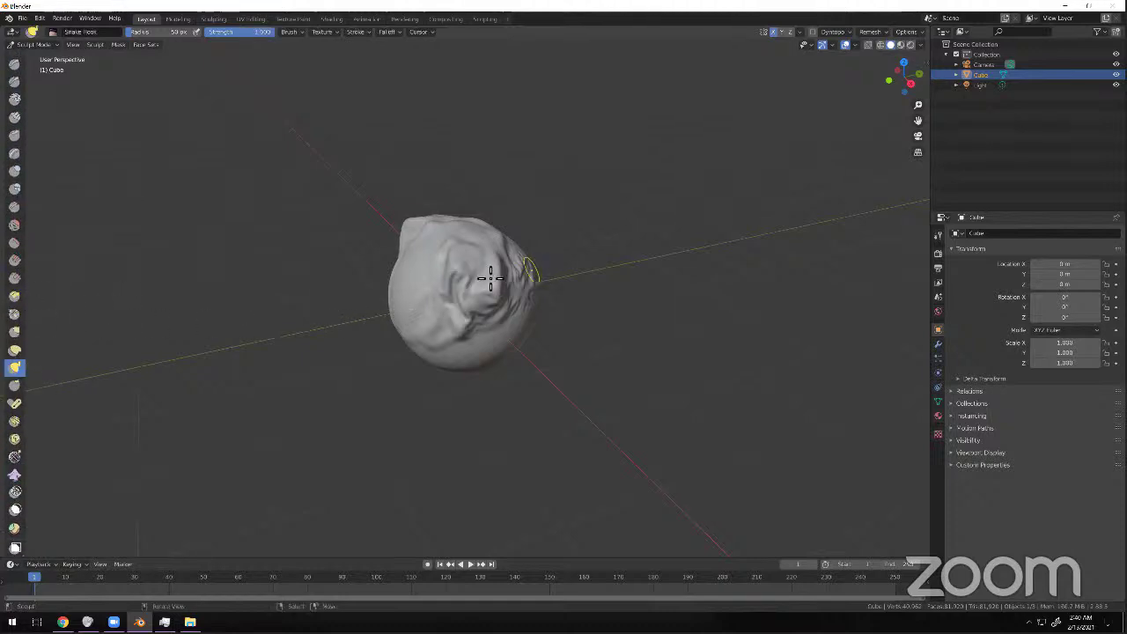
drag(390, 294, 337, 318)
drag(435, 322, 438, 421)
drag(485, 335, 535, 436)
Shape a mirrored pair of eyes and a curved mouth on the sphere's smooth front with the Snake Hook brush.
mouse_move(537, 374)
middle_down()
mouse_move(433, 347)
mouse_move(428, 284)
middle_up()
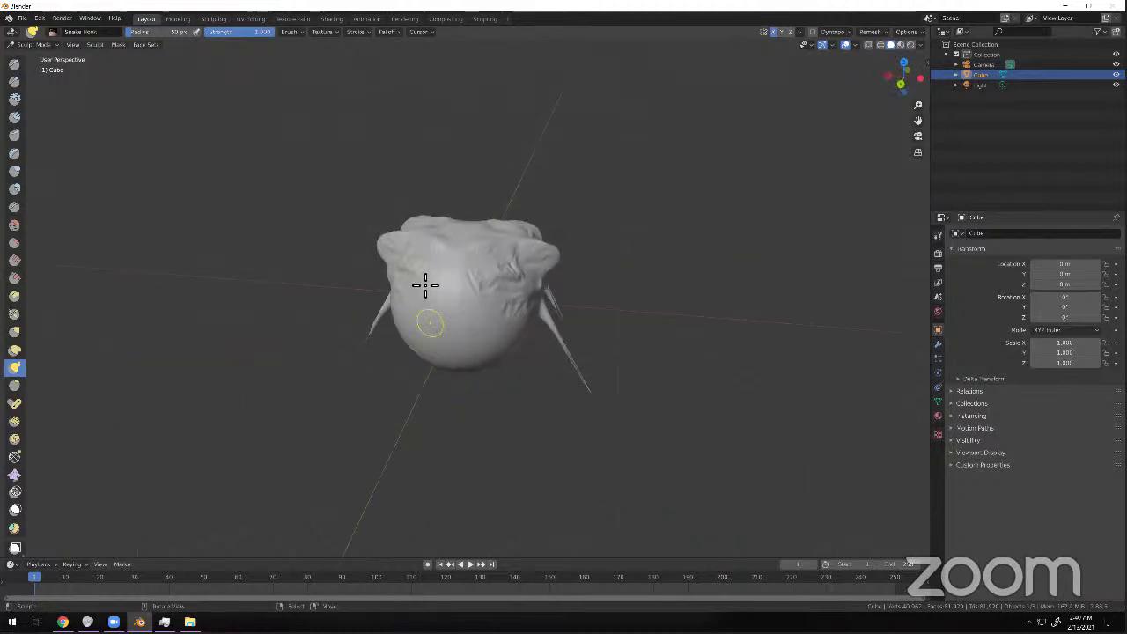
drag(422, 285, 432, 290)
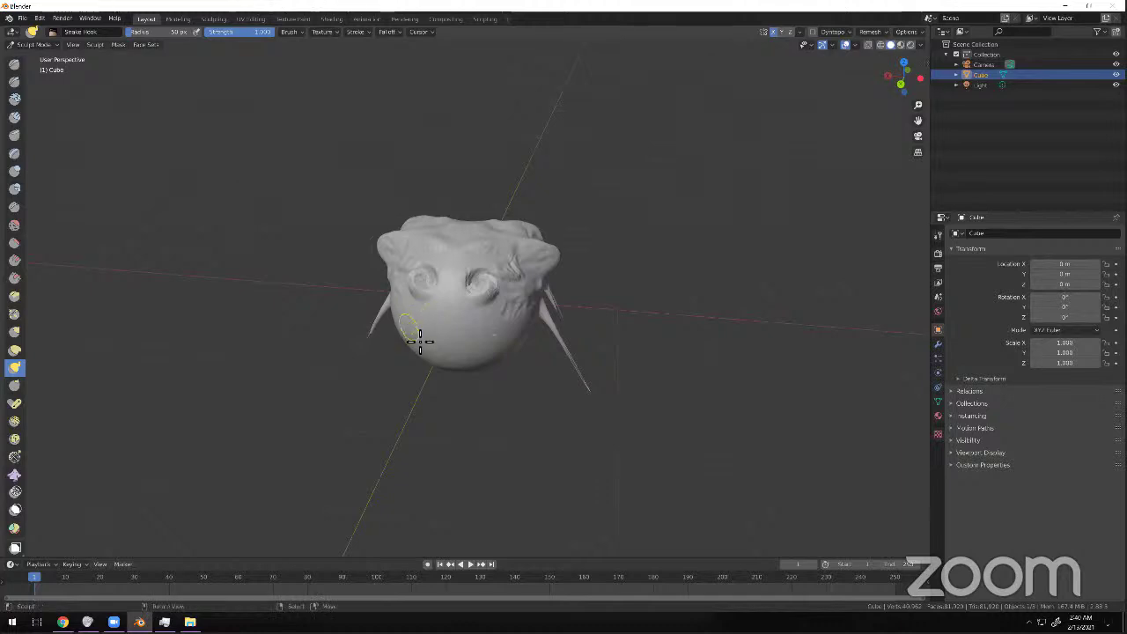
mouse_move(432, 352)
mouse_down()
mouse_move(504, 341)
mouse_move(521, 315)
mouse_up()
Pull further mirrored pieces out of the face around the mouth with the Snake Hook brush.
scroll(501, 330, up, 3)
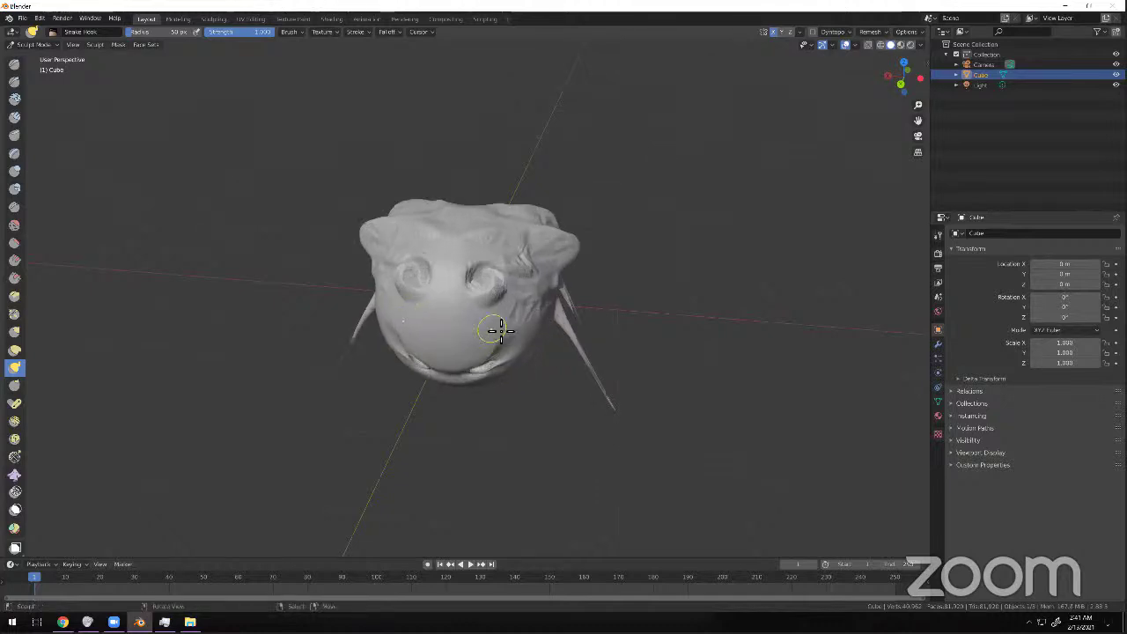
middle_drag(501, 330, 510, 314)
scroll(510, 312, up, 1)
scroll(510, 313, up, 1)
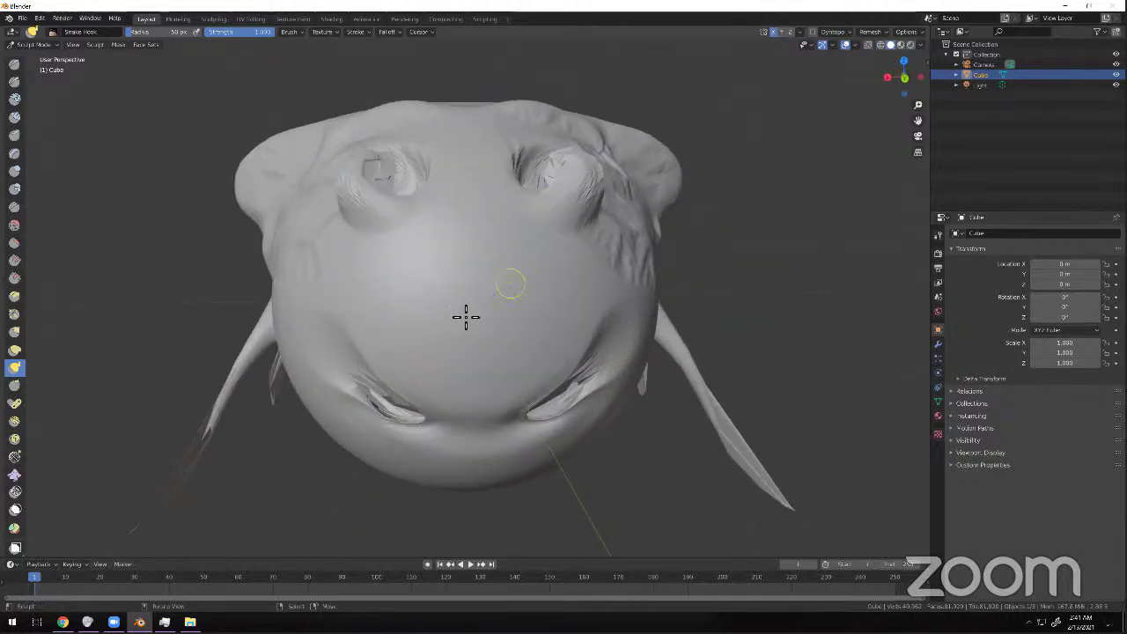
drag(493, 327, 512, 384)
mouse_move(531, 421)
mouse_down()
mouse_move(496, 352)
mouse_move(488, 385)
mouse_move(478, 343)
mouse_move(465, 360)
mouse_move(476, 358)
mouse_move(475, 425)
mouse_move(495, 377)
mouse_up()
Build up the side of the head with freehand strokes of the Clay brush.
scroll(515, 331, down, 3)
mouse_move(516, 332)
middle_down()
mouse_move(558, 340)
mouse_move(516, 344)
middle_up()
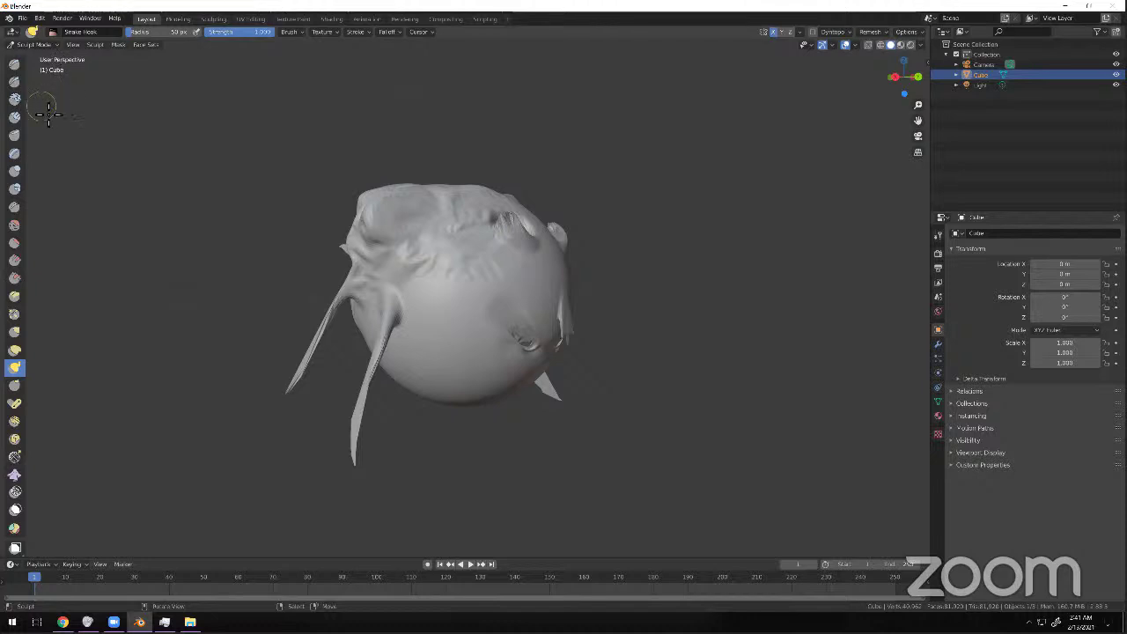
click(15, 99)
mouse_move(445, 298)
mouse_down()
mouse_move(468, 315)
mouse_move(458, 340)
mouse_move(457, 304)
mouse_up()
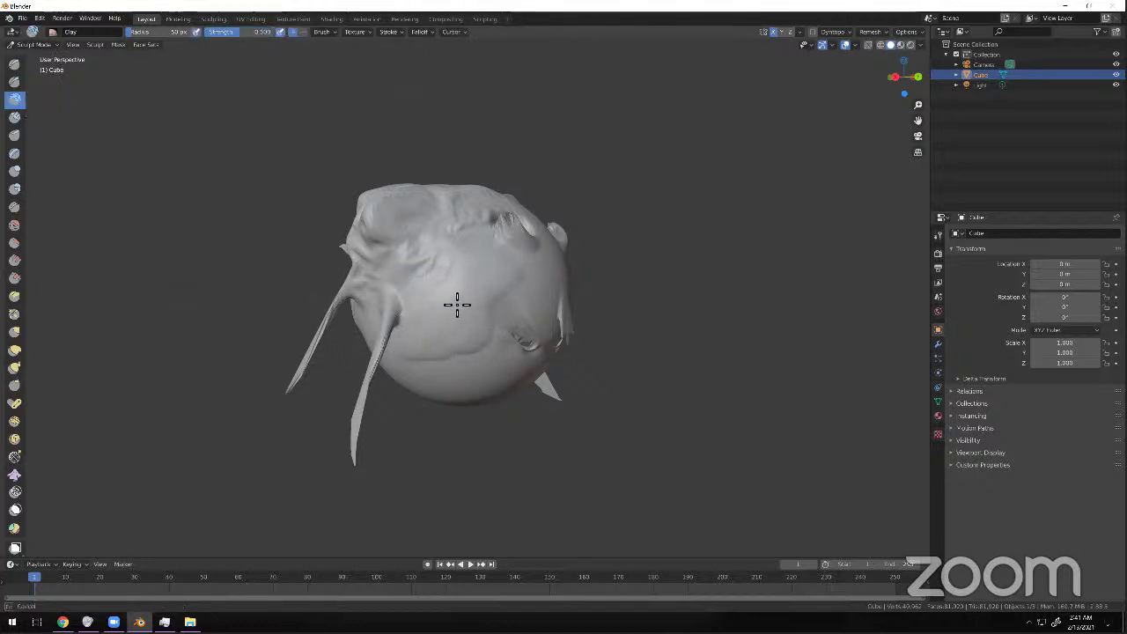
drag(467, 246, 452, 255)
Switch to the Chrome browser and run a Google image search for "blender sculpting tools".
click(63, 622)
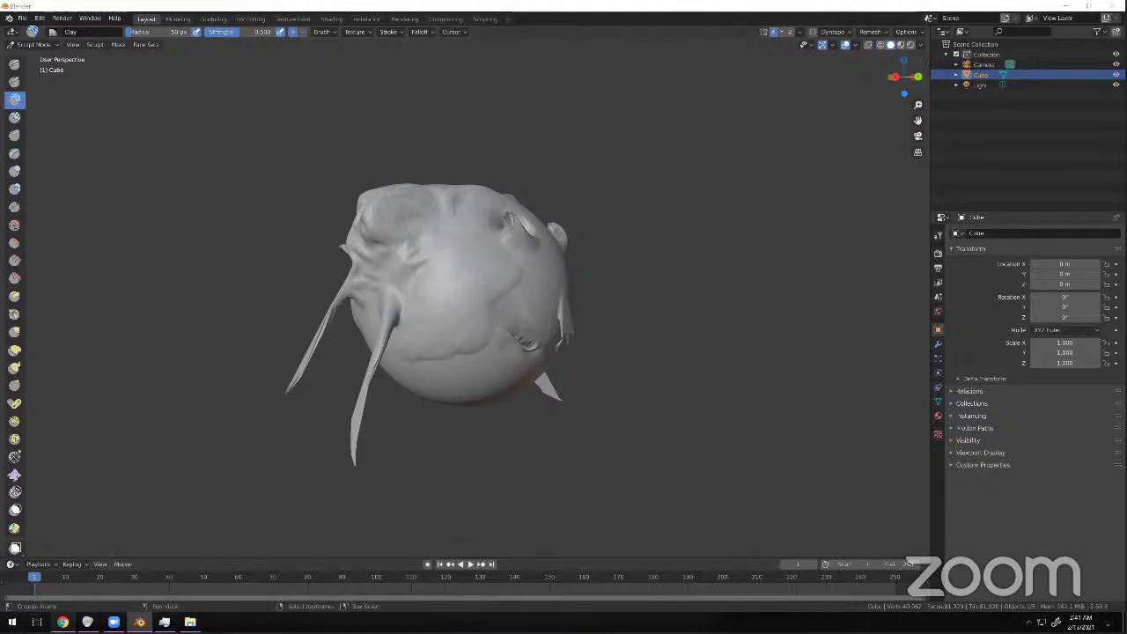
click(266, 35)
text(bl)
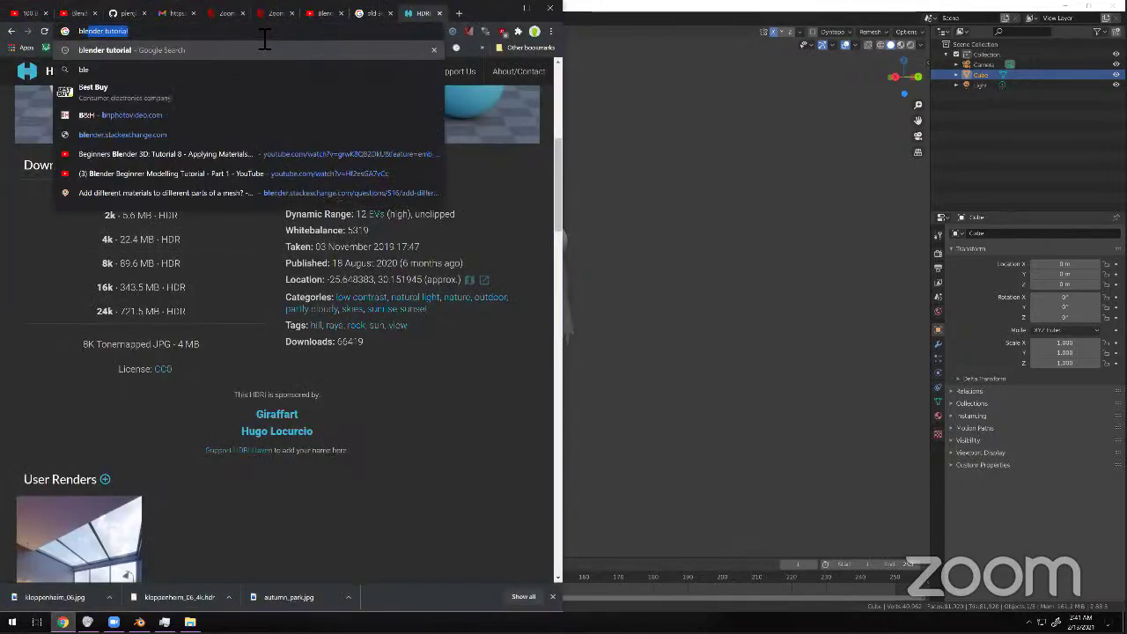
text(ender sculpting tools)
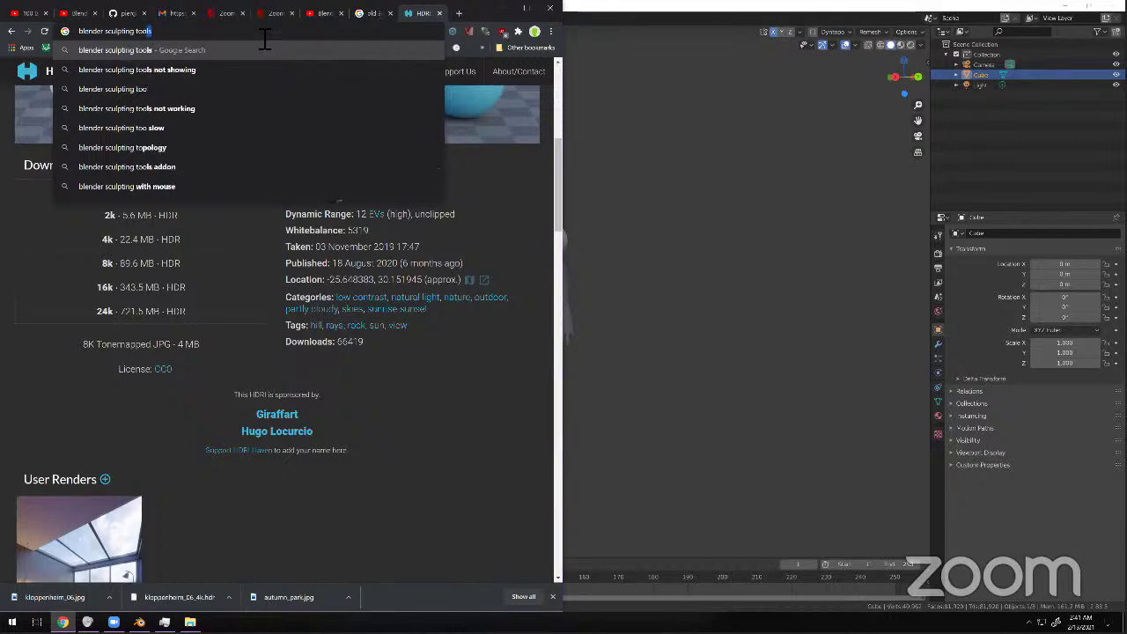
key(Return)
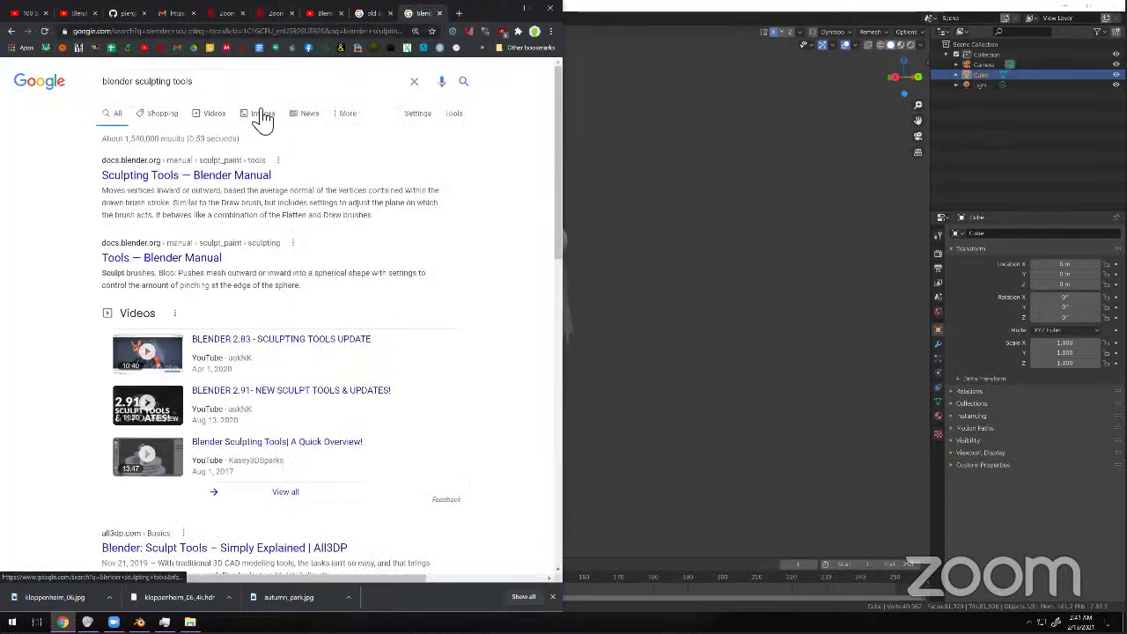
click(263, 115)
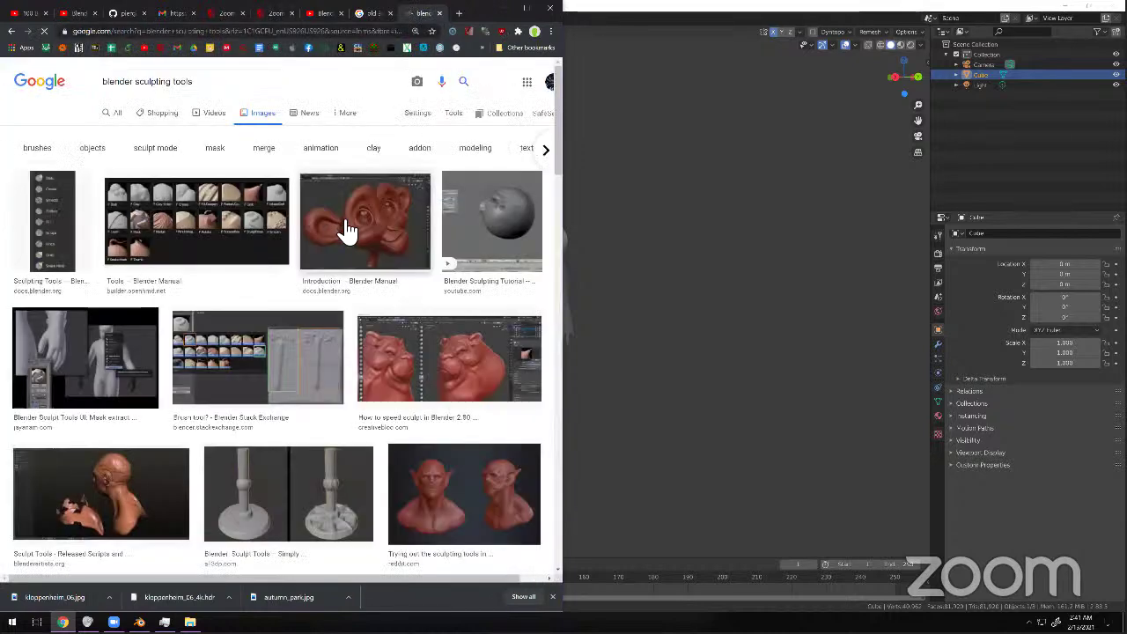
Preview the red pointed-ear bust sculpture from the image results and browse its related images.
scroll(432, 445, down, 3)
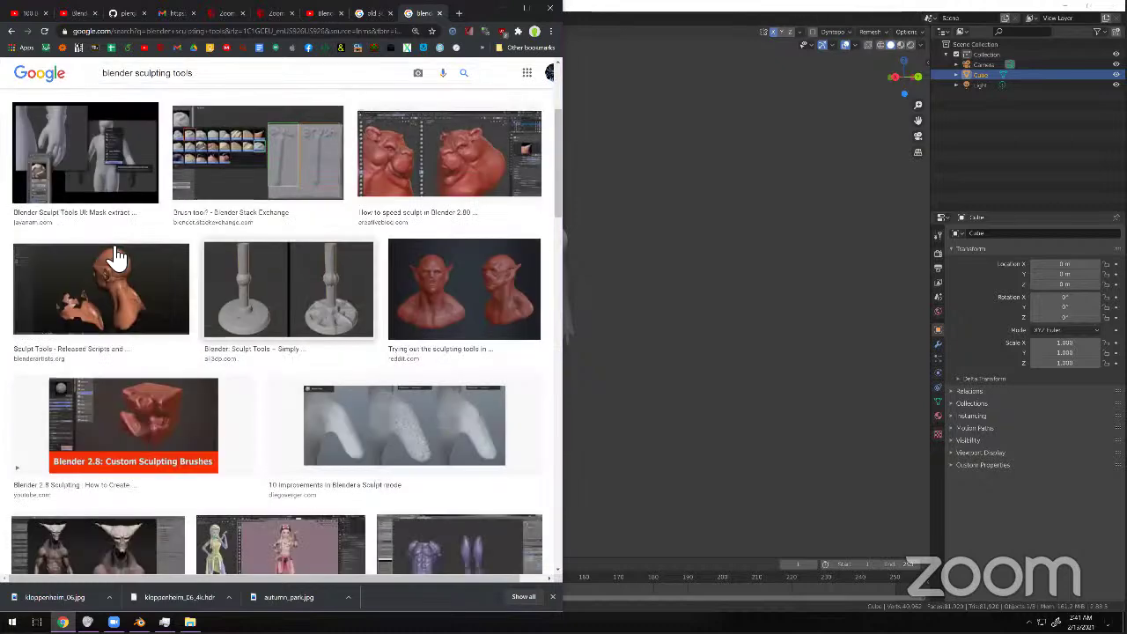
scroll(265, 303, up, 3)
click(423, 489)
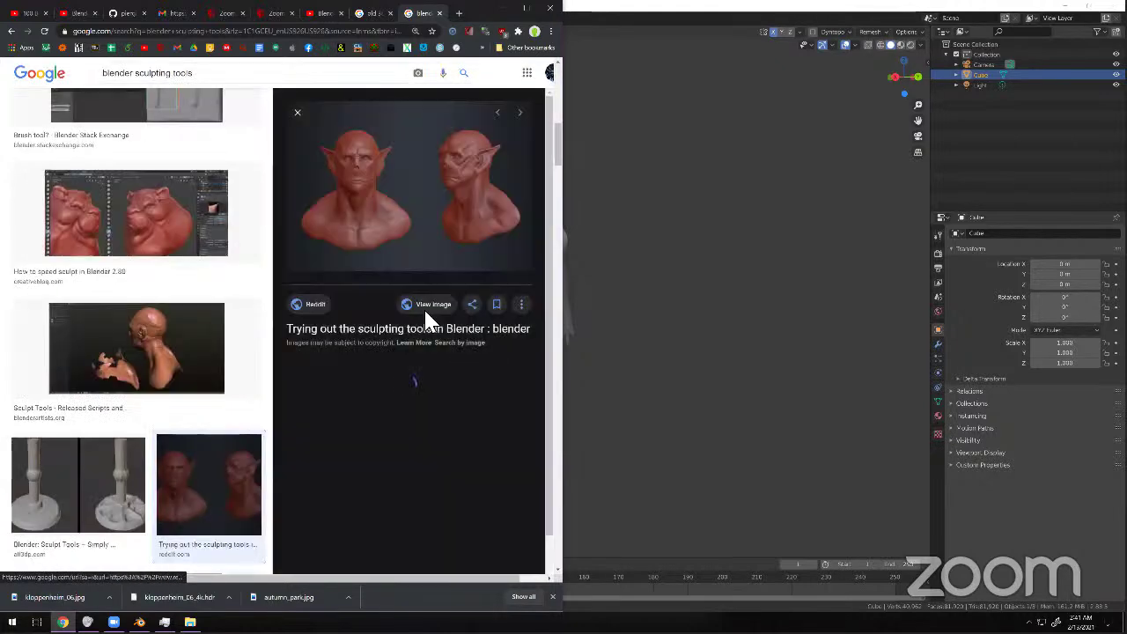
scroll(408, 202, down, 4)
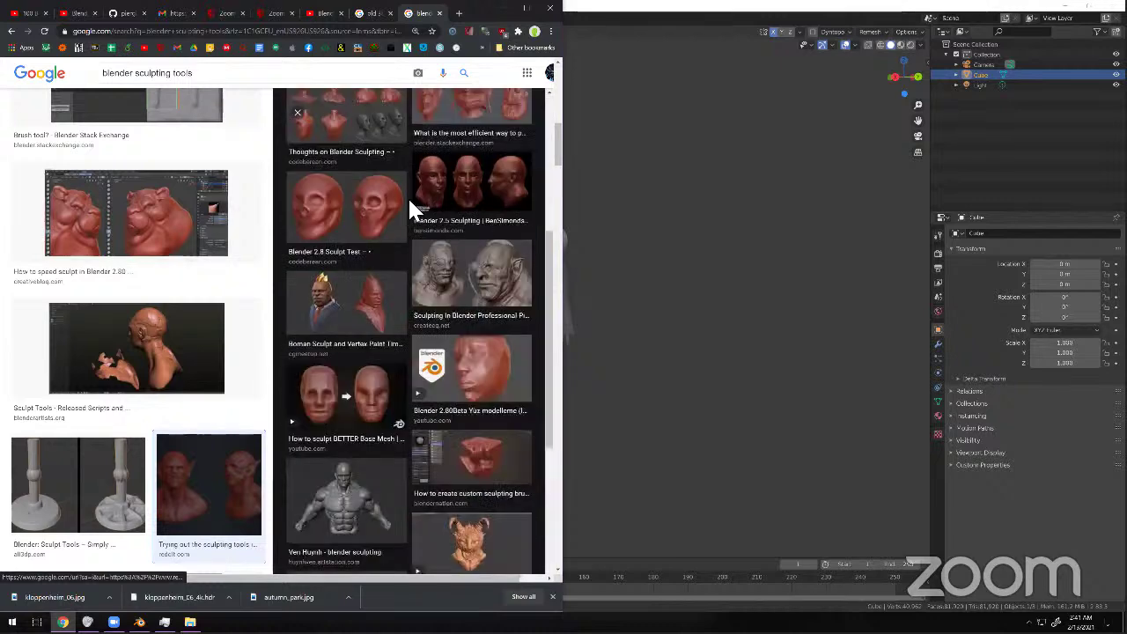
scroll(446, 196, down, 3)
scroll(136, 335, down, 5)
scroll(141, 333, down, 10)
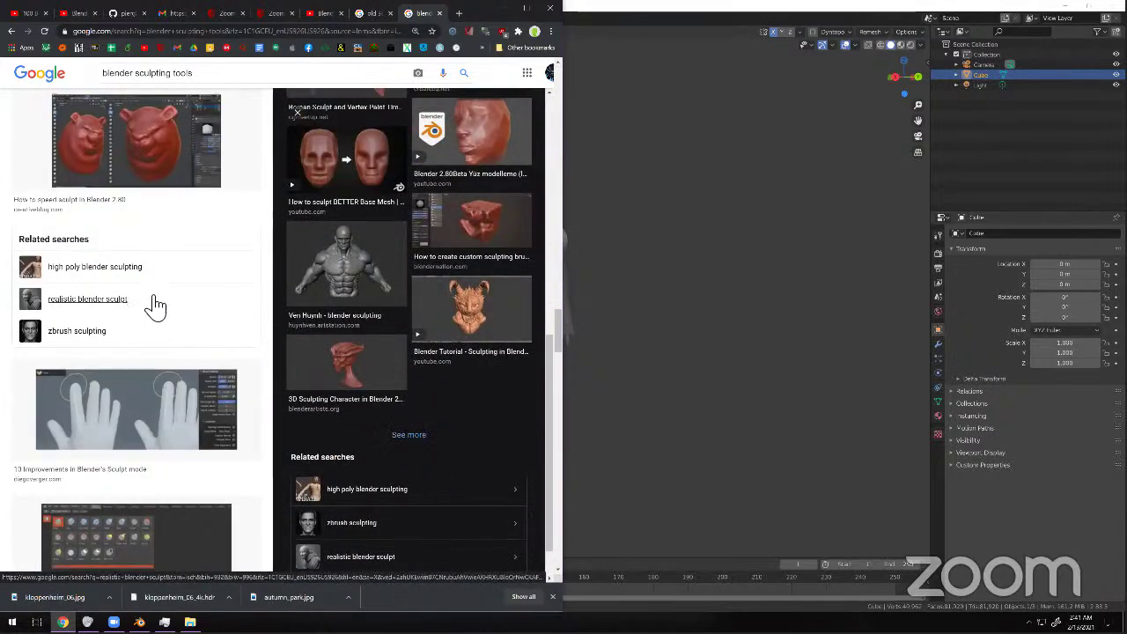
Preview the red bear head sculpt and the scaly creature from blender.org among the image results.
click(146, 183)
scroll(197, 336, down, 7)
scroll(197, 336, up, 7)
scroll(196, 335, down, 7)
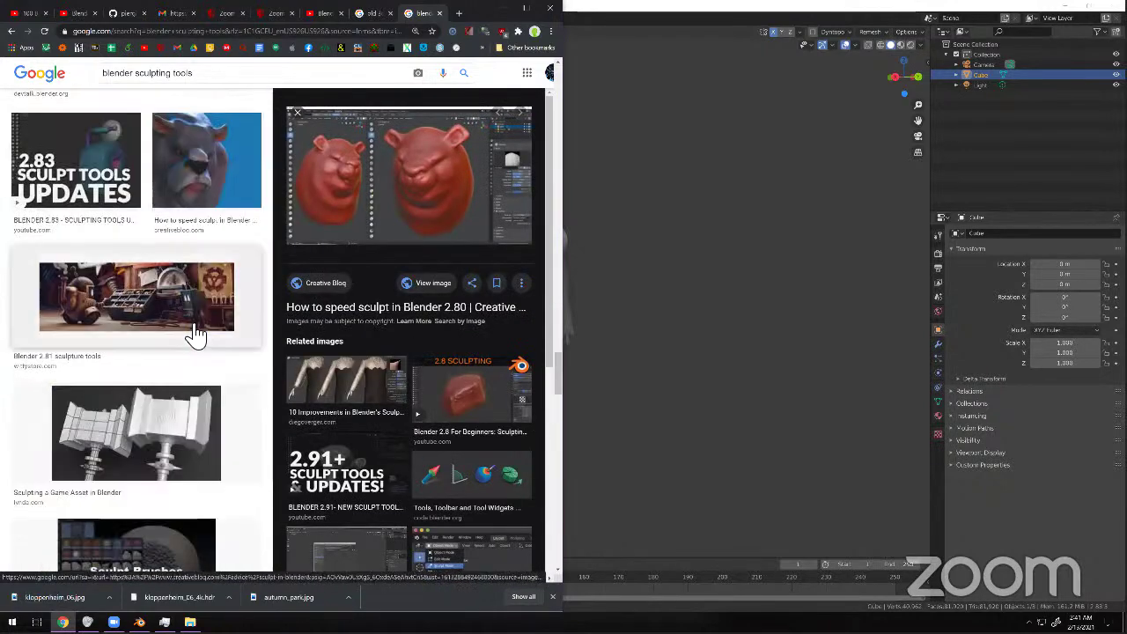
scroll(195, 335, down, 6)
click(216, 326)
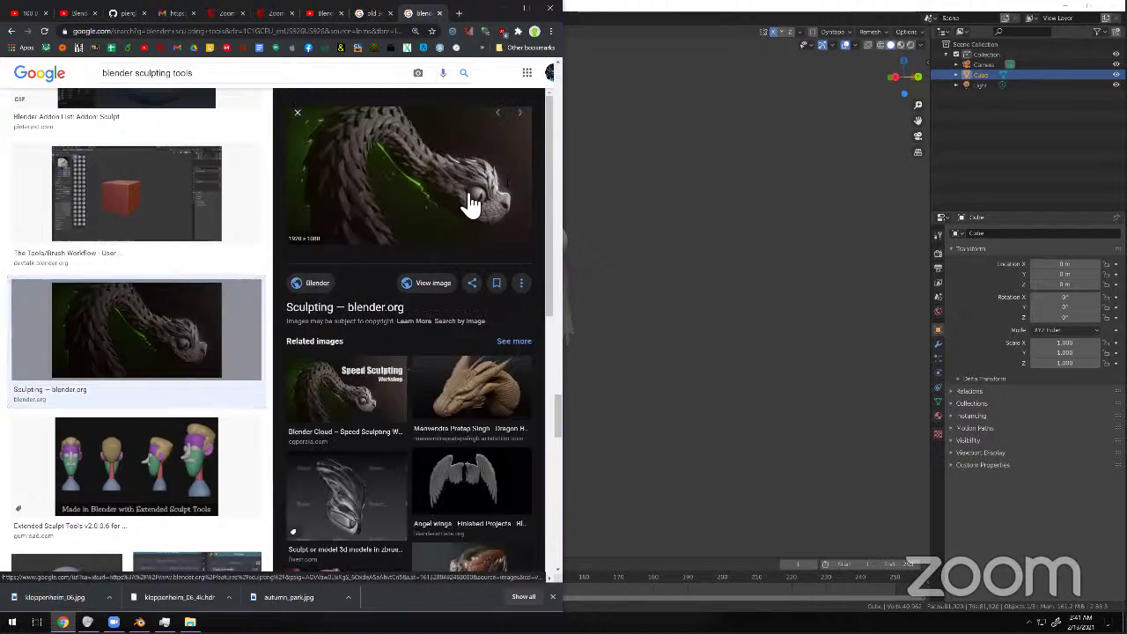
Preview the dragon head sculpts among the related images and open one of them in a new browser tab.
click(476, 394)
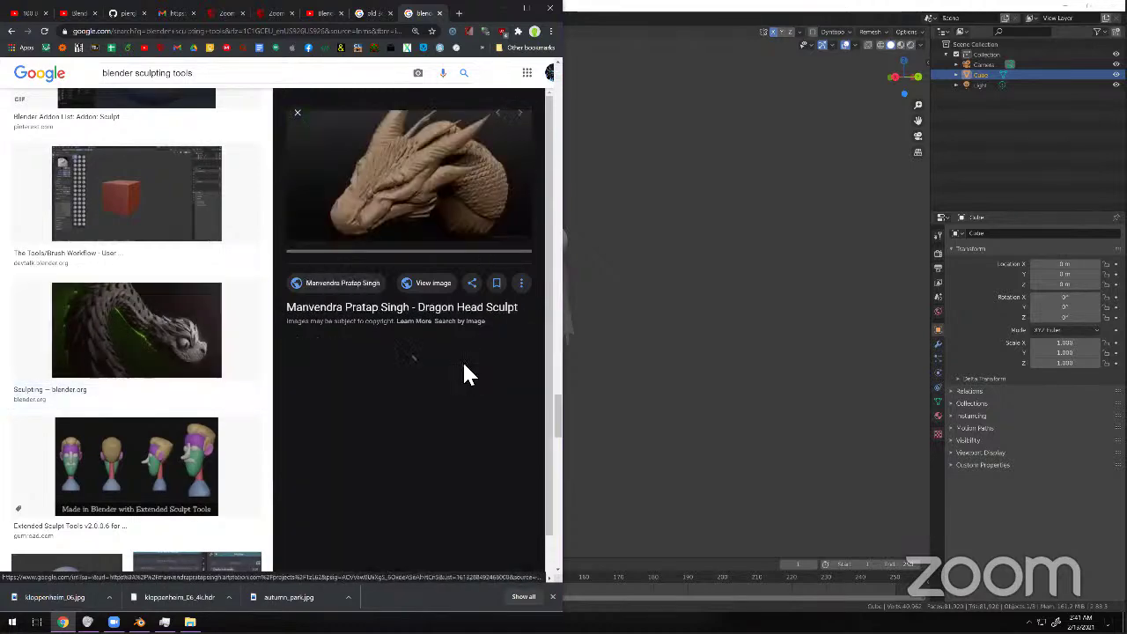
right_click(454, 186)
click(459, 192)
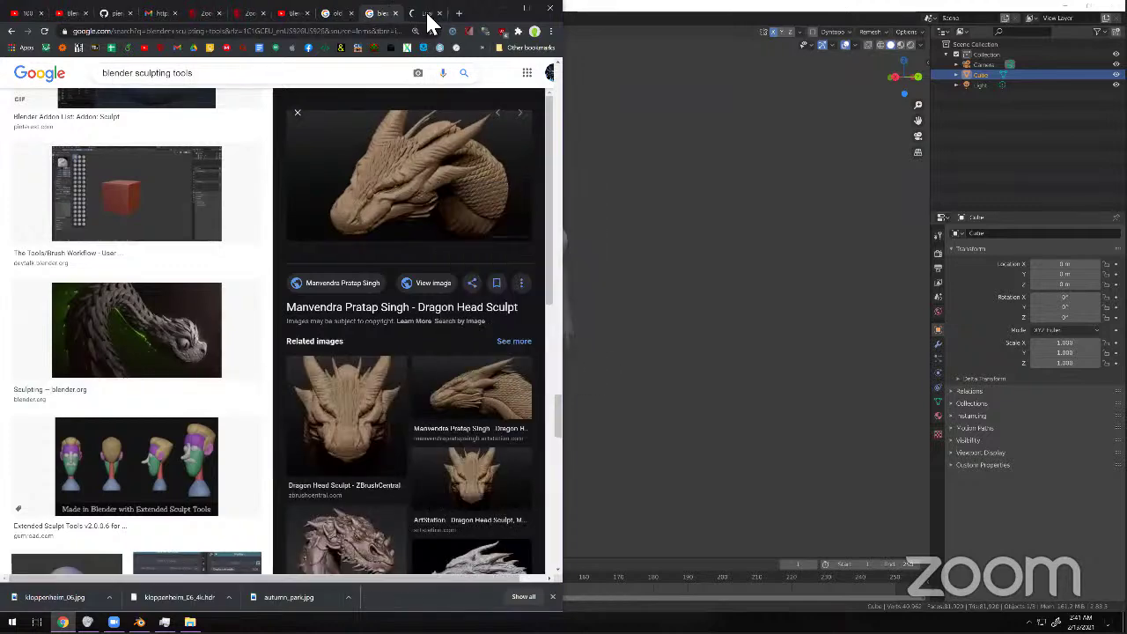
click(377, 361)
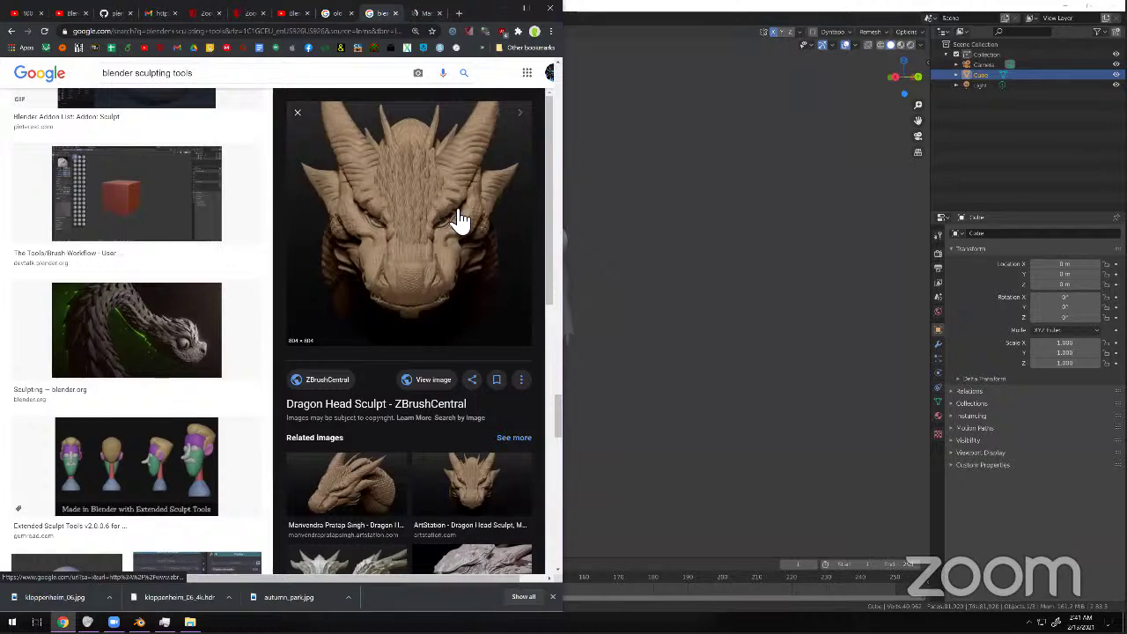
Return to Blender and carve mirrored sharp creases across the brow between the eyes with the Draw Sharp brush.
click(604, 204)
scroll(493, 250, up, 2)
middle_drag(445, 279, 446, 256)
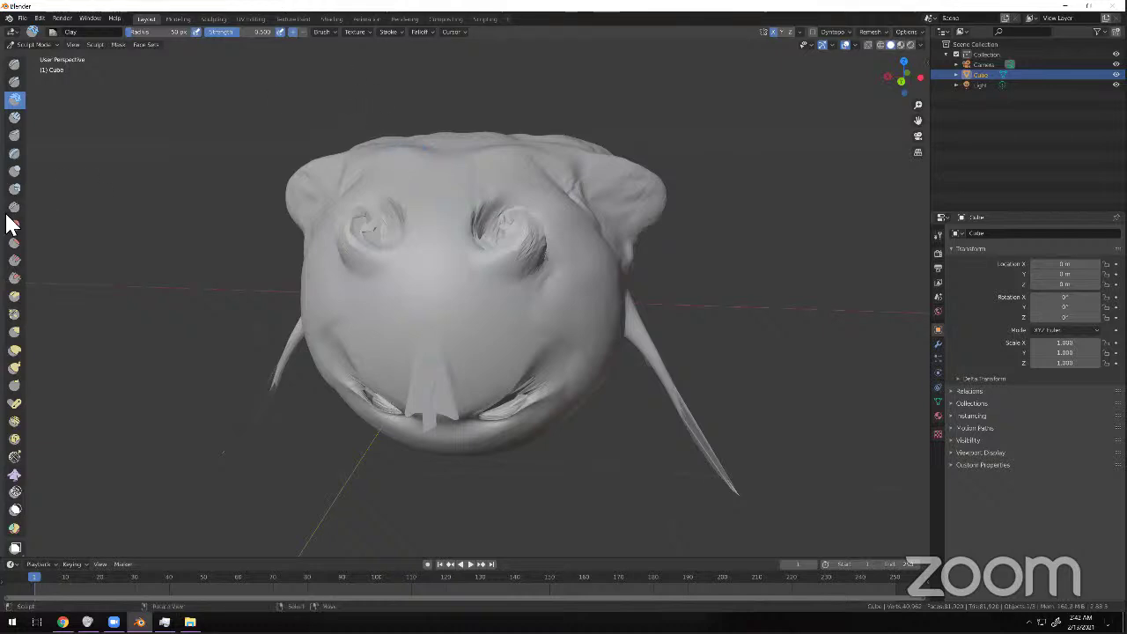
click(15, 262)
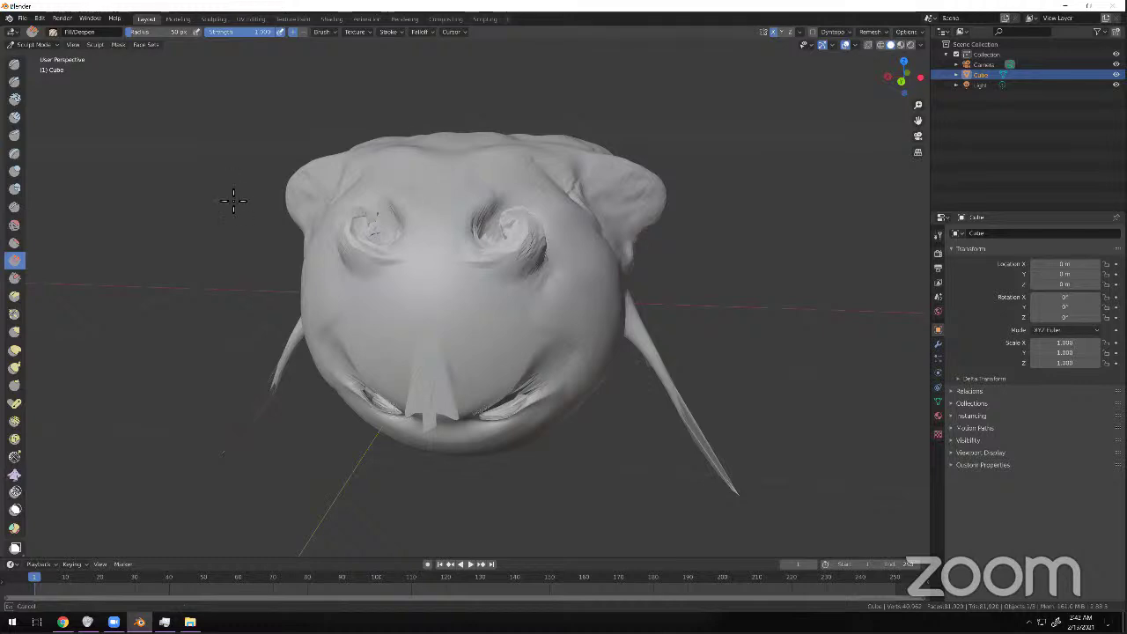
click(14, 82)
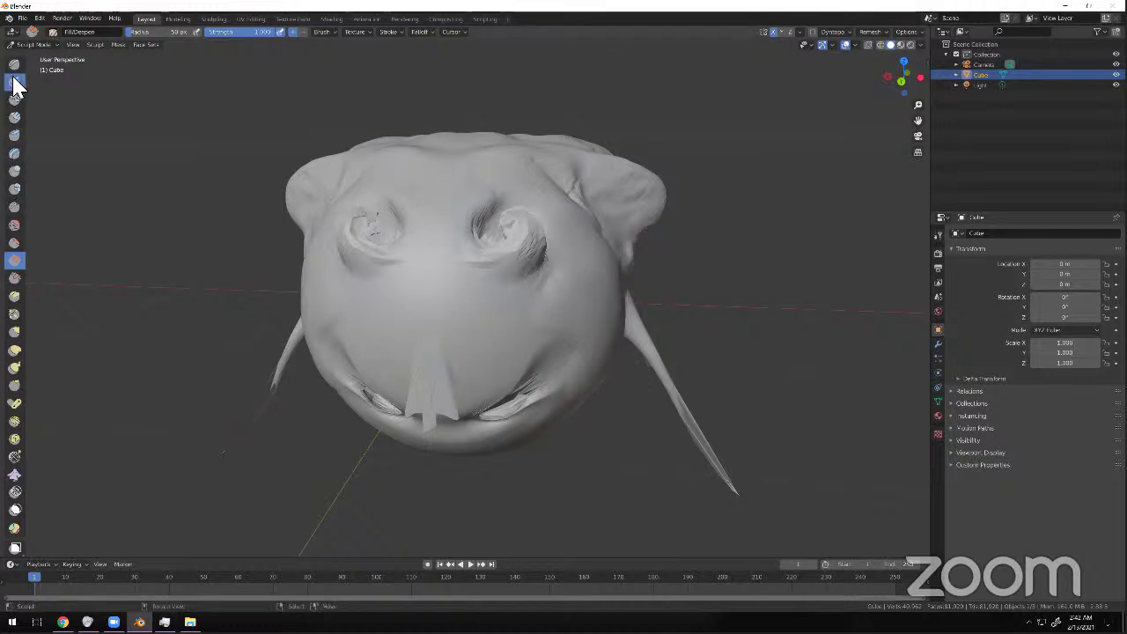
mouse_move(432, 211)
mouse_down()
mouse_move(402, 184)
mouse_move(452, 217)
mouse_up()
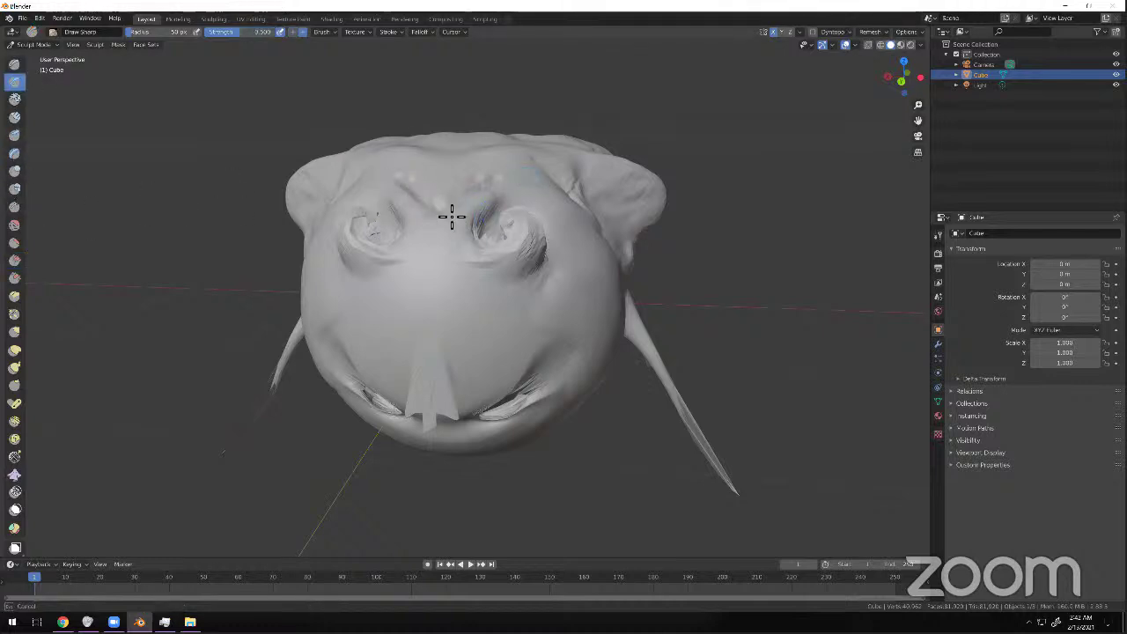
drag(408, 183, 420, 188)
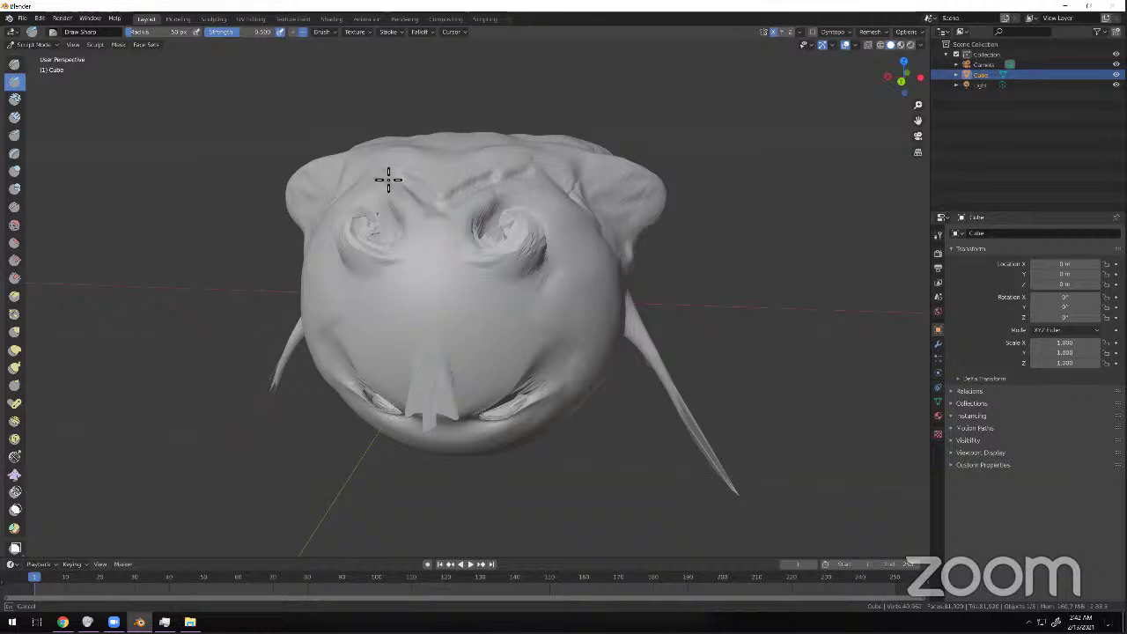
Sculpt wrinkles all over the front of the face with freehand Draw Sharp strokes.
scroll(481, 269, down, 5)
middle_drag(481, 269, 523, 259)
scroll(473, 292, up, 2)
mouse_move(455, 286)
mouse_down()
mouse_move(436, 345)
mouse_move(424, 328)
mouse_move(434, 353)
mouse_move(453, 351)
mouse_move(466, 328)
mouse_up()
mouse_move(528, 319)
middle_down()
mouse_move(449, 320)
mouse_move(470, 311)
middle_up()
mouse_move(469, 311)
mouse_down()
mouse_move(469, 344)
mouse_move(484, 314)
mouse_up()
scroll(486, 309, up, 7)
scroll(485, 309, down, 7)
middle_drag(480, 310, 529, 316)
mouse_move(459, 309)
mouse_down()
mouse_move(474, 290)
mouse_move(454, 297)
mouse_move(476, 287)
mouse_move(364, 269)
mouse_up()
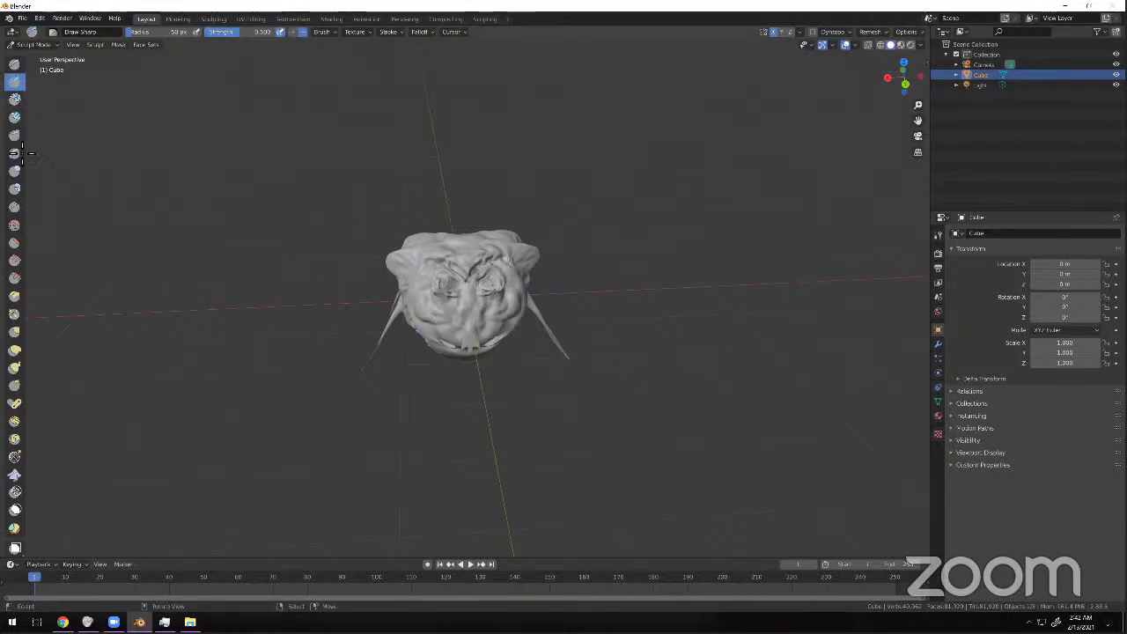
Switch the sculpted head to Edit Mode and examine its dense mesh around the face and the pulled-out spikes.
scroll(370, 264, down, 5)
scroll(466, 282, up, 10)
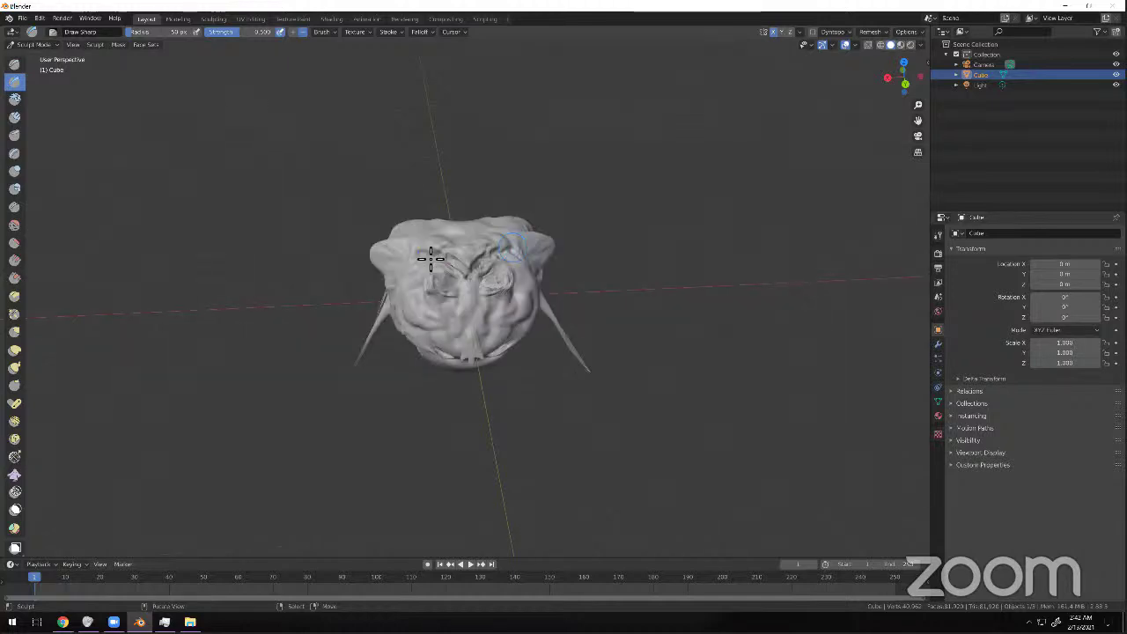
scroll(466, 256, down, 6)
mouse_move(466, 256)
middle_down()
mouse_move(498, 244)
mouse_move(431, 270)
mouse_move(420, 292)
middle_up()
scroll(15, 352, down, 2)
scroll(20, 414, down, 2)
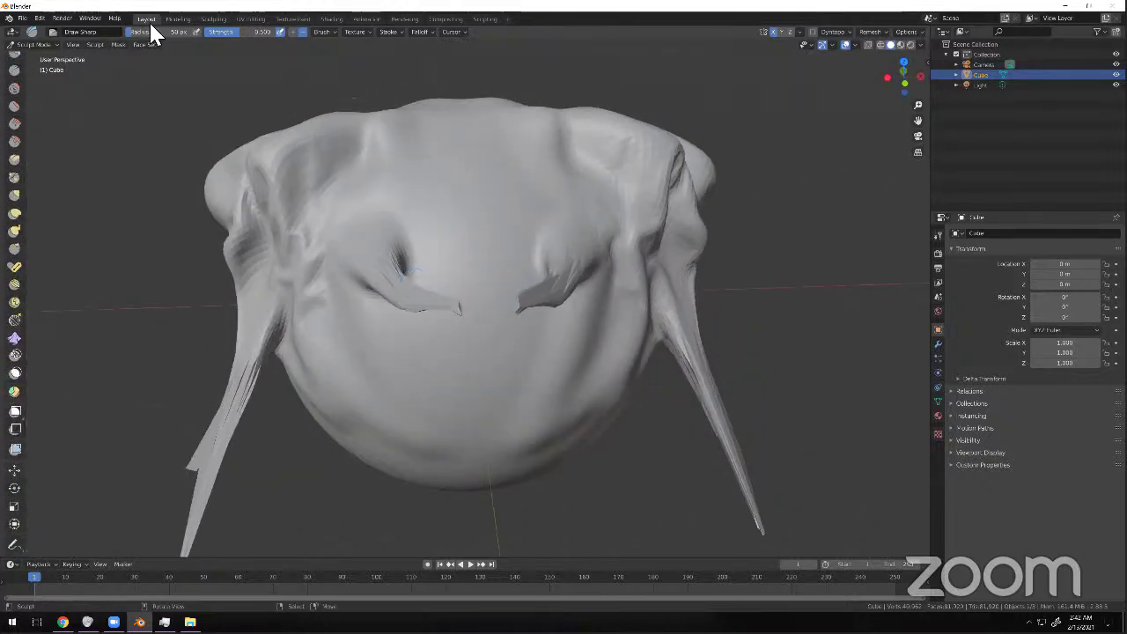
click(31, 45)
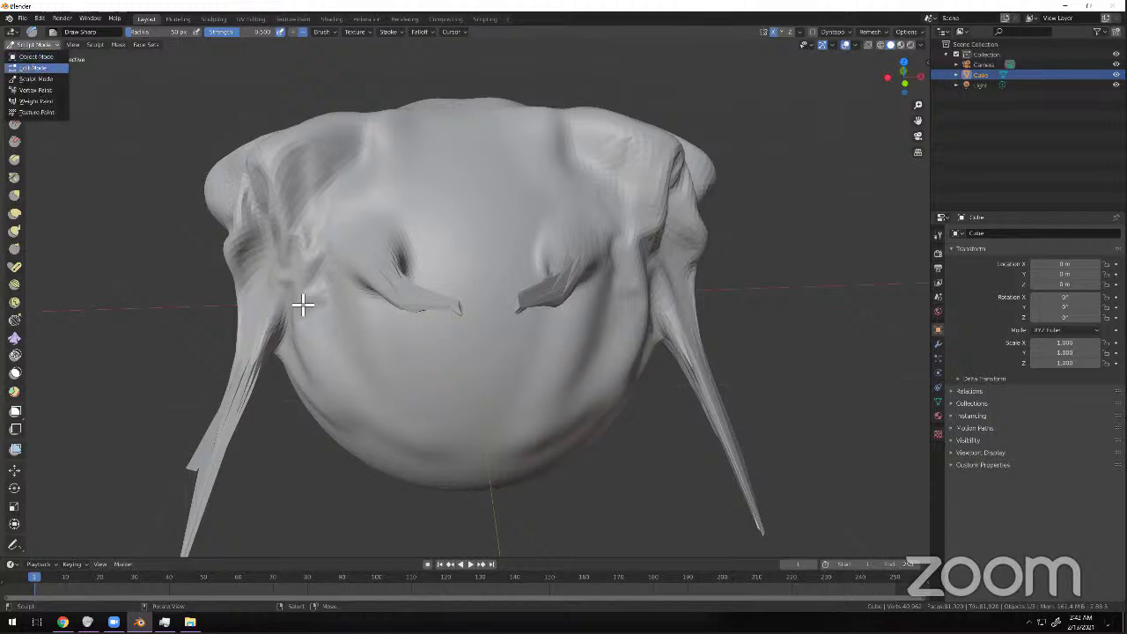
key(Tab)
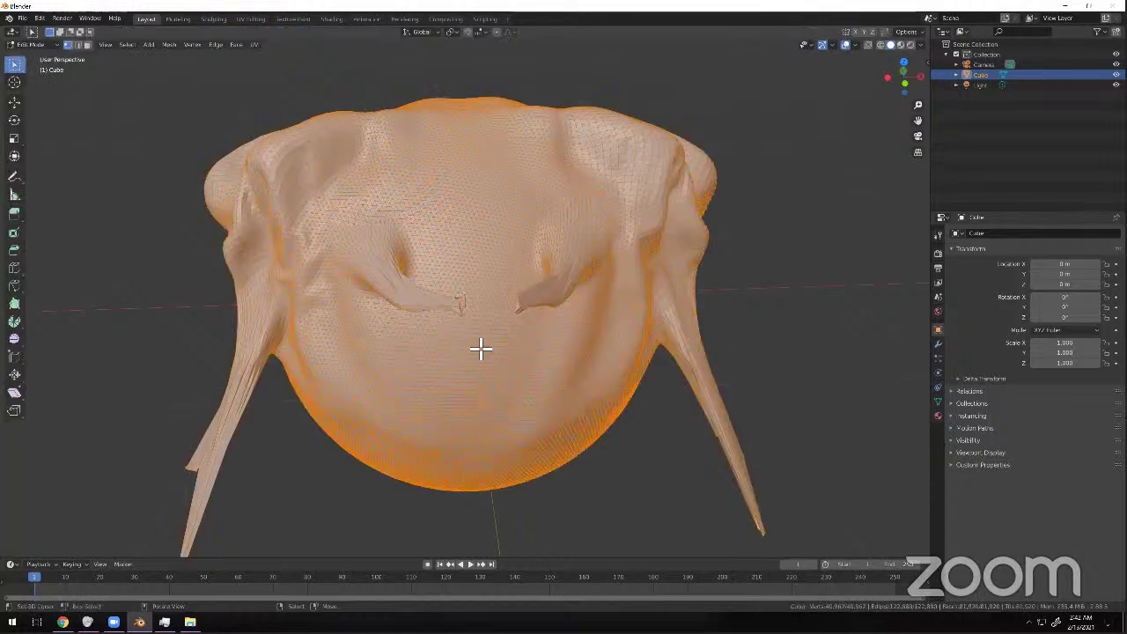
scroll(574, 276, down, 1)
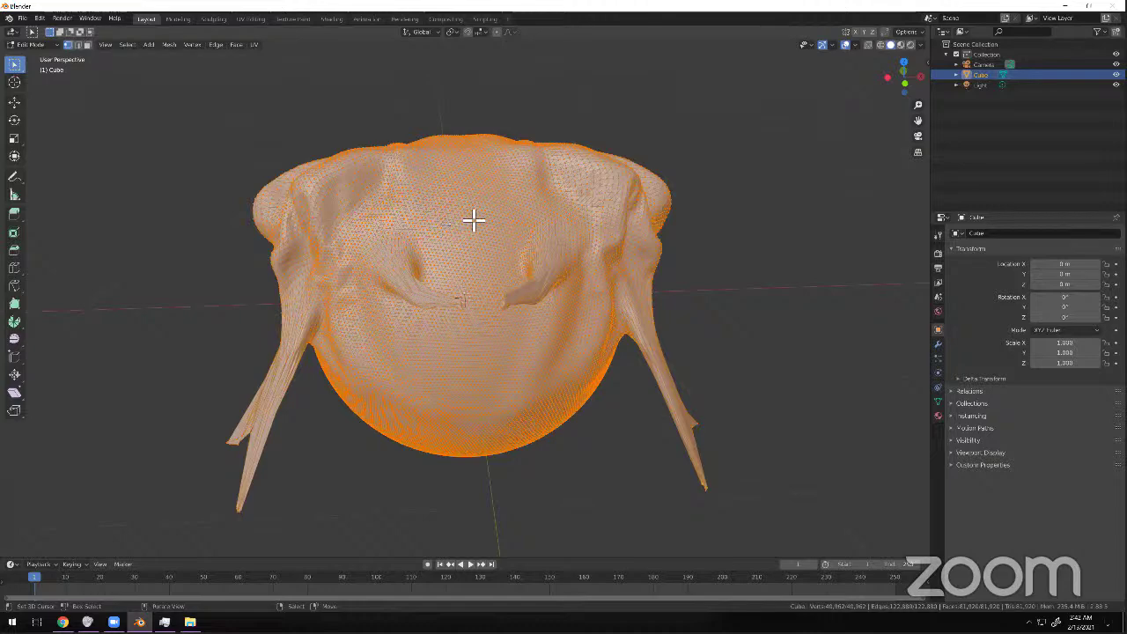
scroll(546, 238, up, 3)
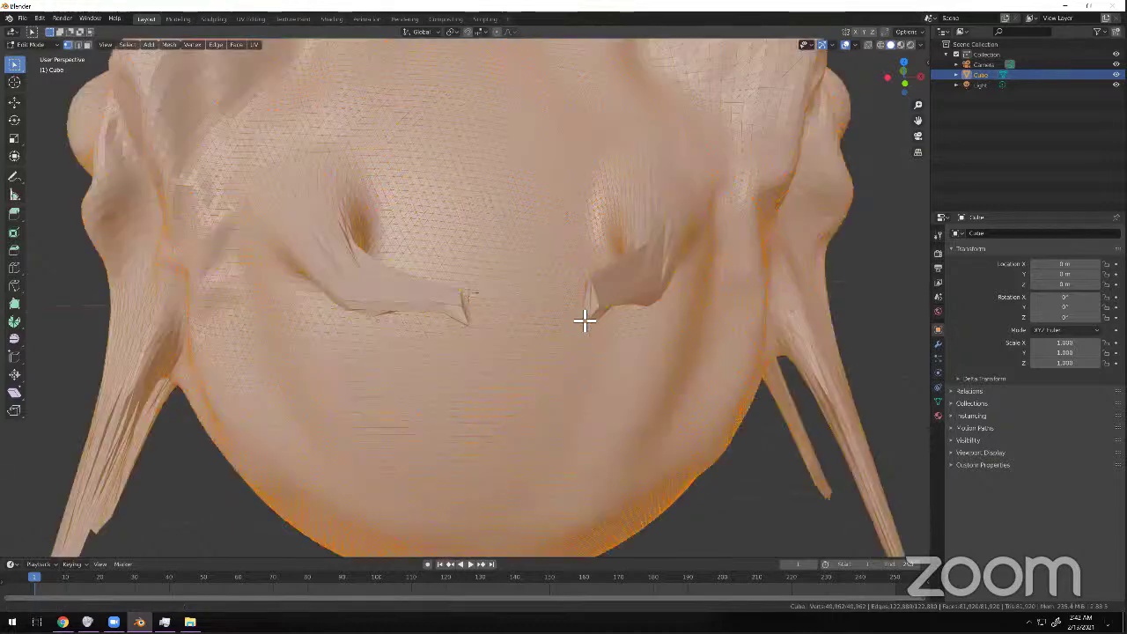
middle_drag(584, 320, 409, 268)
mouse_move(360, 304)
middle_down()
mouse_move(484, 256)
mouse_move(497, 273)
mouse_move(493, 344)
mouse_move(536, 278)
mouse_move(568, 277)
mouse_move(523, 247)
mouse_move(428, 297)
mouse_move(415, 278)
mouse_move(338, 259)
mouse_move(349, 299)
mouse_move(418, 307)
mouse_move(350, 273)
mouse_move(378, 308)
mouse_move(507, 301)
mouse_move(458, 314)
mouse_move(479, 284)
mouse_move(541, 276)
mouse_move(35, 209)
mouse_move(413, 294)
mouse_move(456, 269)
mouse_move(435, 259)
mouse_move(333, 293)
mouse_move(370, 317)
mouse_move(358, 326)
middle_up()
scroll(358, 326, down, 4)
scroll(357, 326, down, 3)
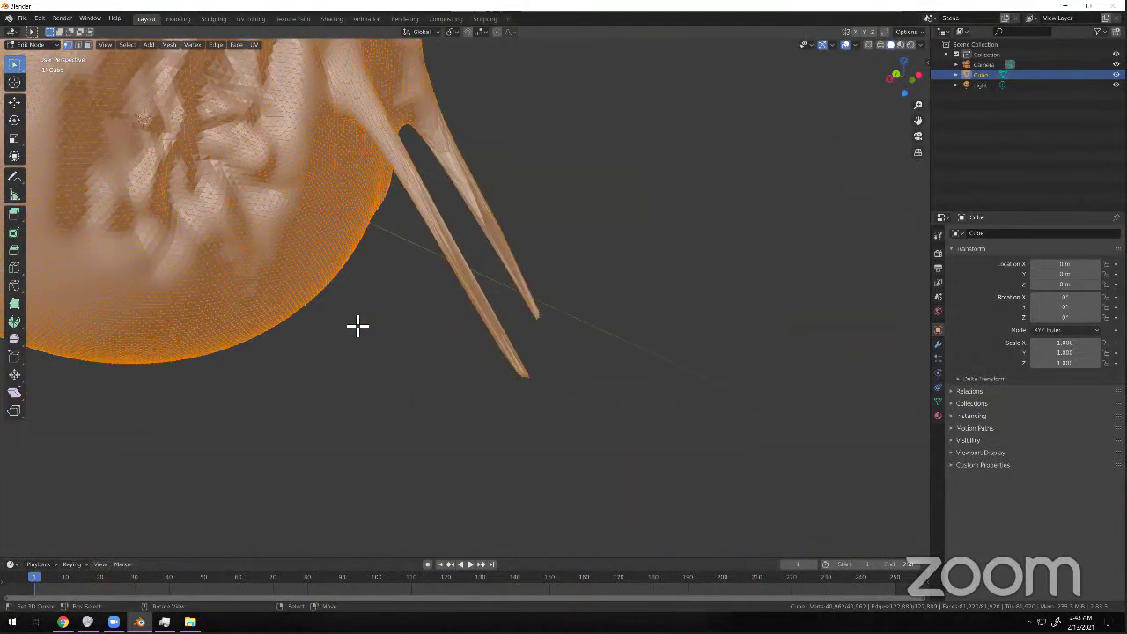
Delete all vertices of the sculpted head.
middle_drag(417, 223, 33, 49)
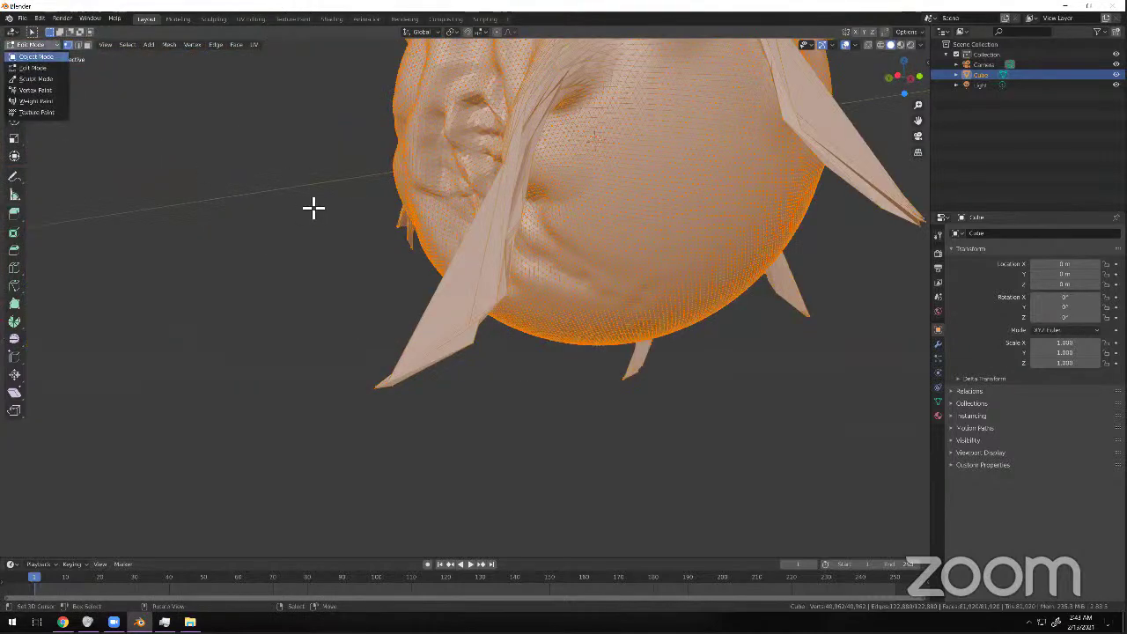
key(shift+a)
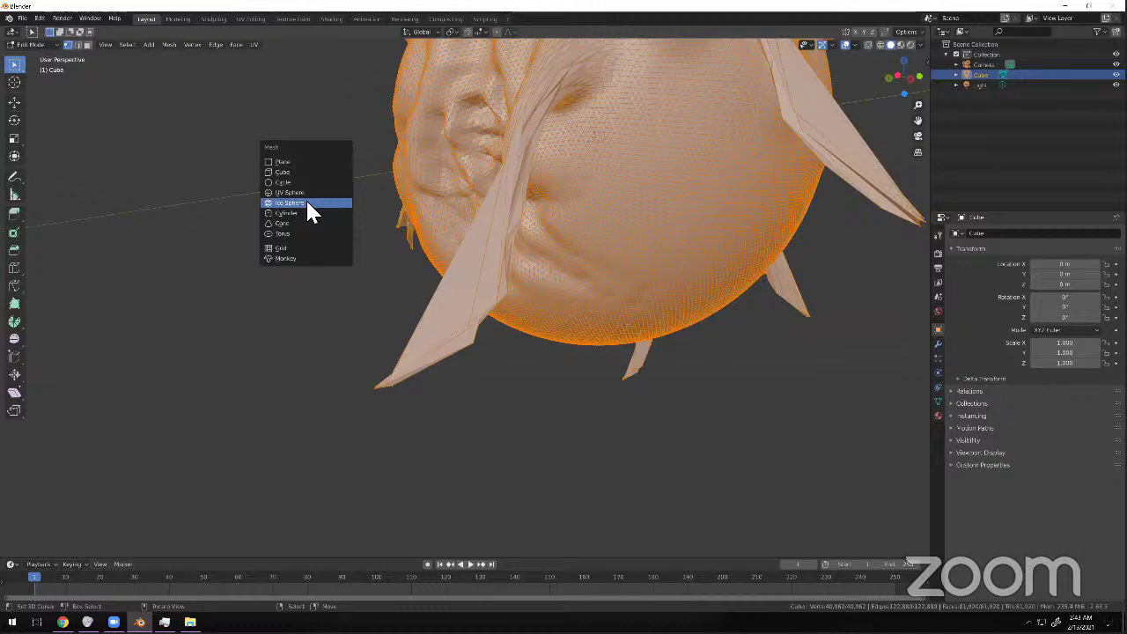
click(308, 203)
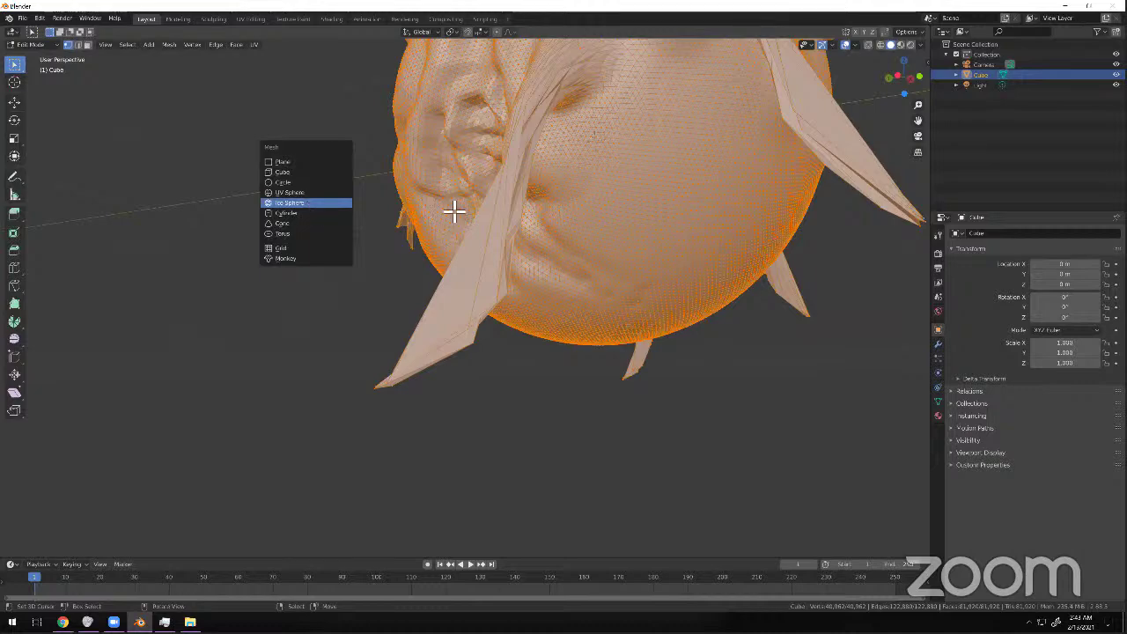
key(x)
click(646, 210)
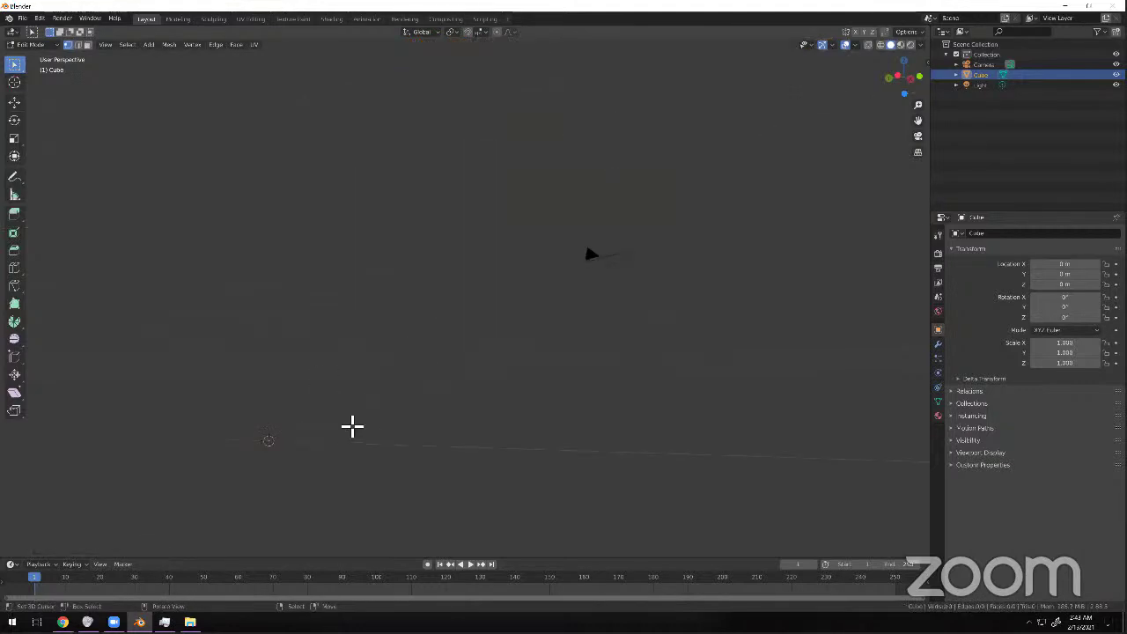
Add a 2 m plane at the origin of the empty mesh, working in the top view.
shift+middle_drag(359, 358, 603, 279)
key(KP_7)
shift+middle_drag(420, 301, 549, 195)
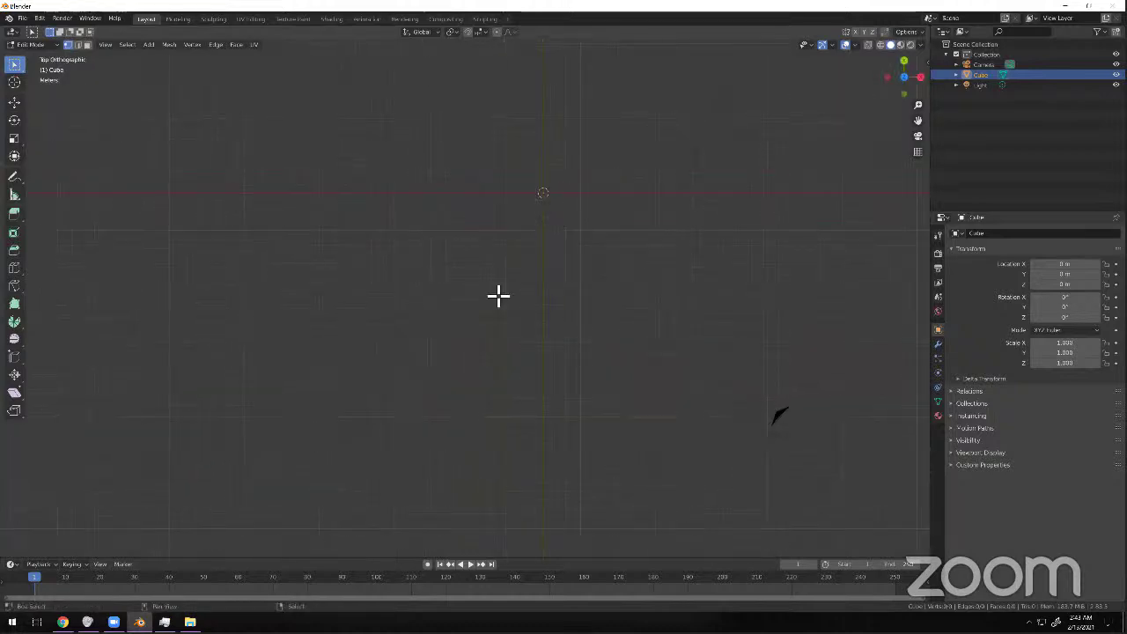
key(shift+a)
click(584, 188)
Try a diagonal Draw Sharp stroke on the plane in Sculpt Mode, check the mesh in Edit Mode and return to Sculpt Mode.
middle_drag(600, 318, 510, 283)
click(44, 44)
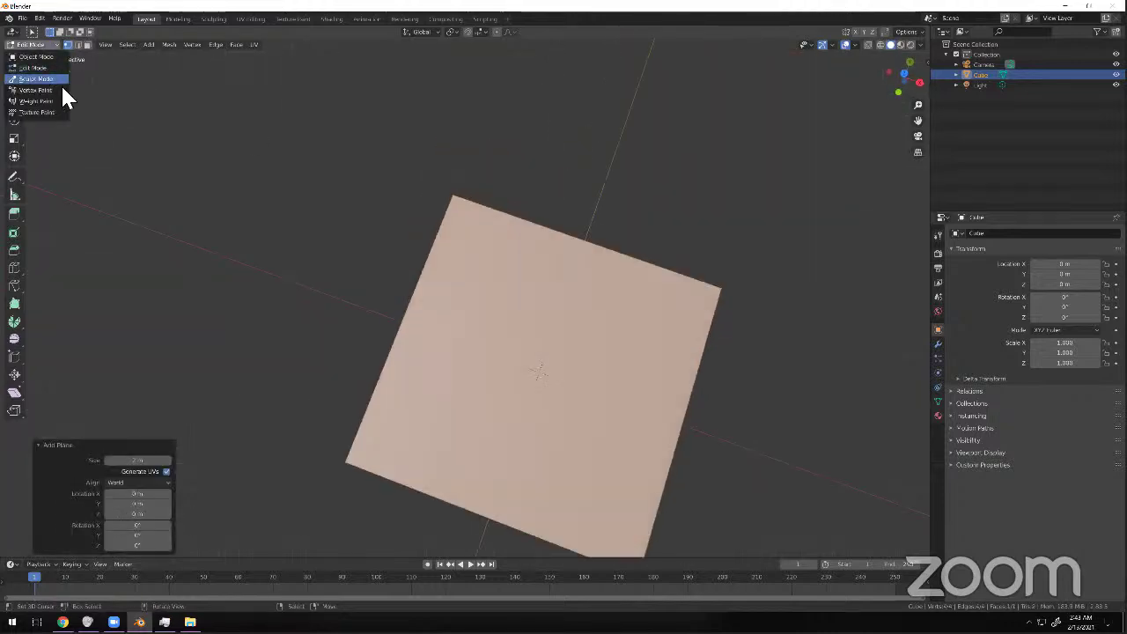
click(49, 76)
mouse_move(471, 207)
mouse_down()
mouse_move(457, 227)
mouse_move(826, 378)
mouse_move(702, 349)
mouse_up()
click(54, 44)
click(36, 66)
middle_drag(440, 184, 555, 207)
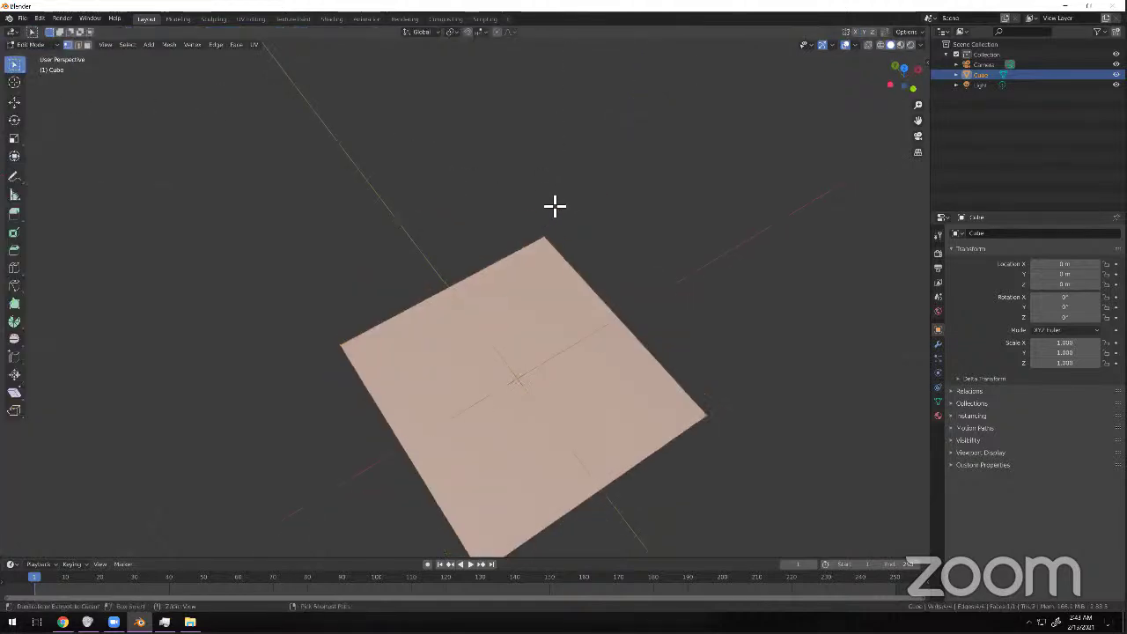
key(Tab)
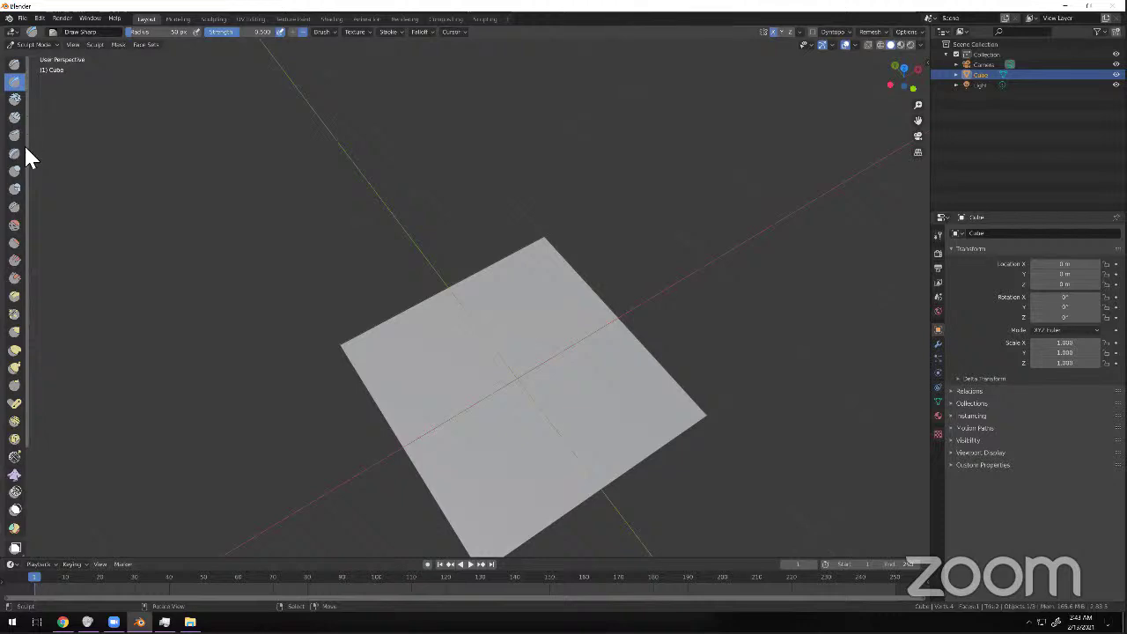
scroll(26, 148, down, 4)
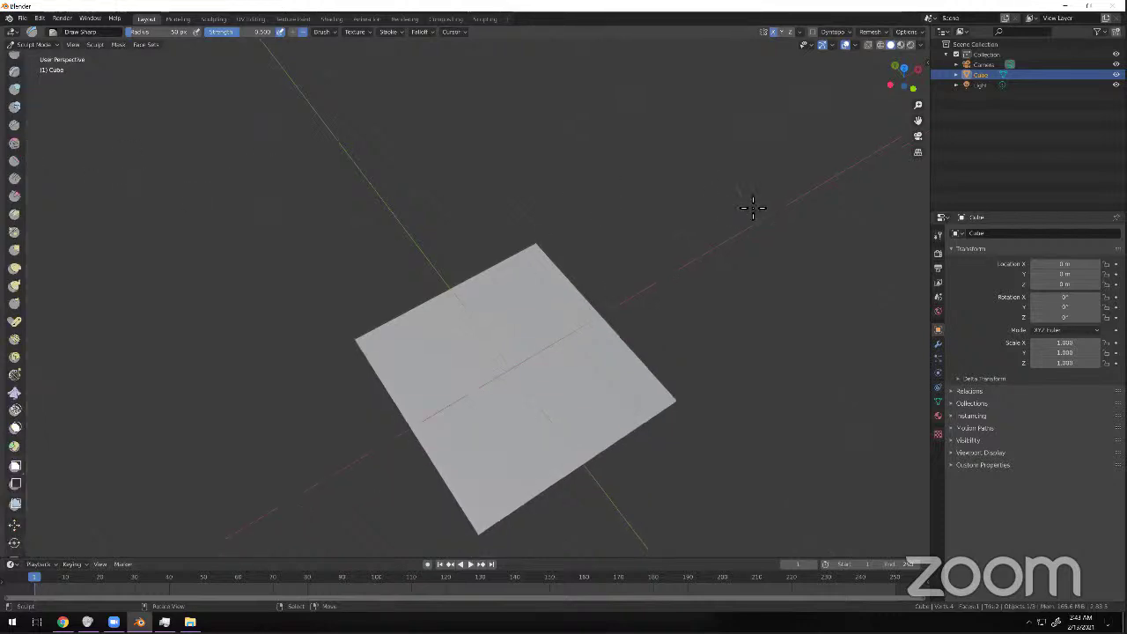
scroll(14, 466, down, 3)
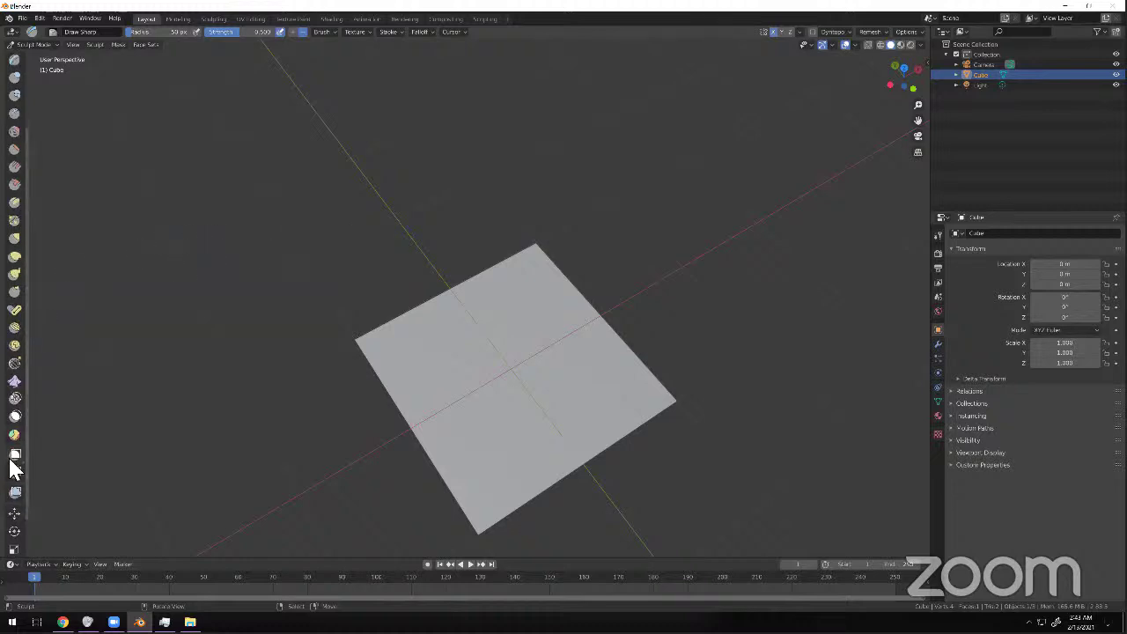
key(F3)
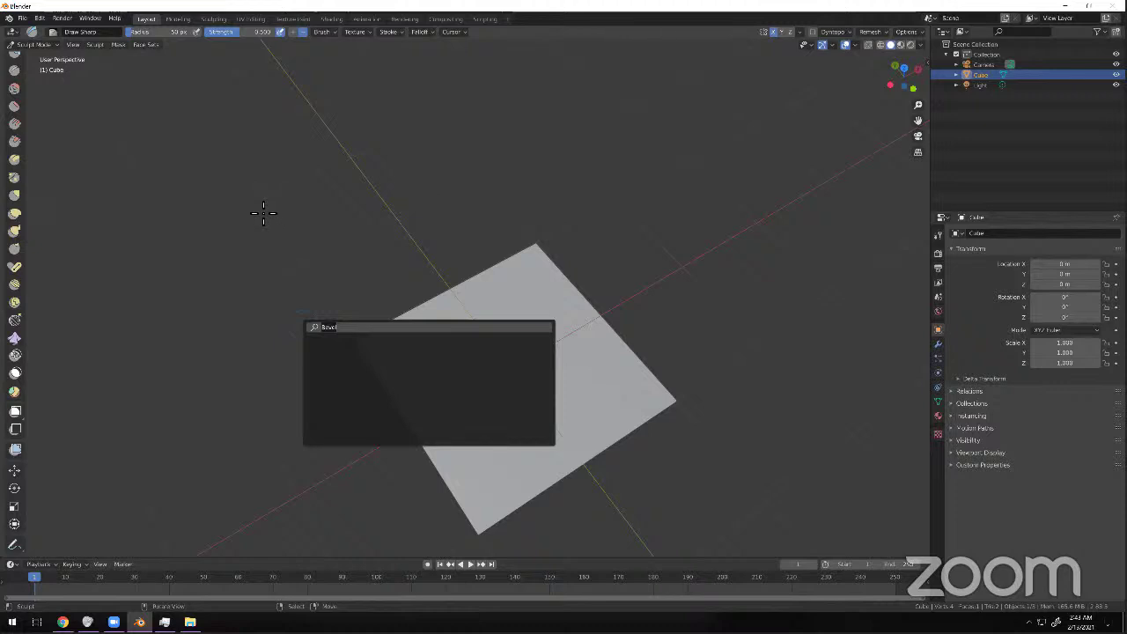
key(Escape)
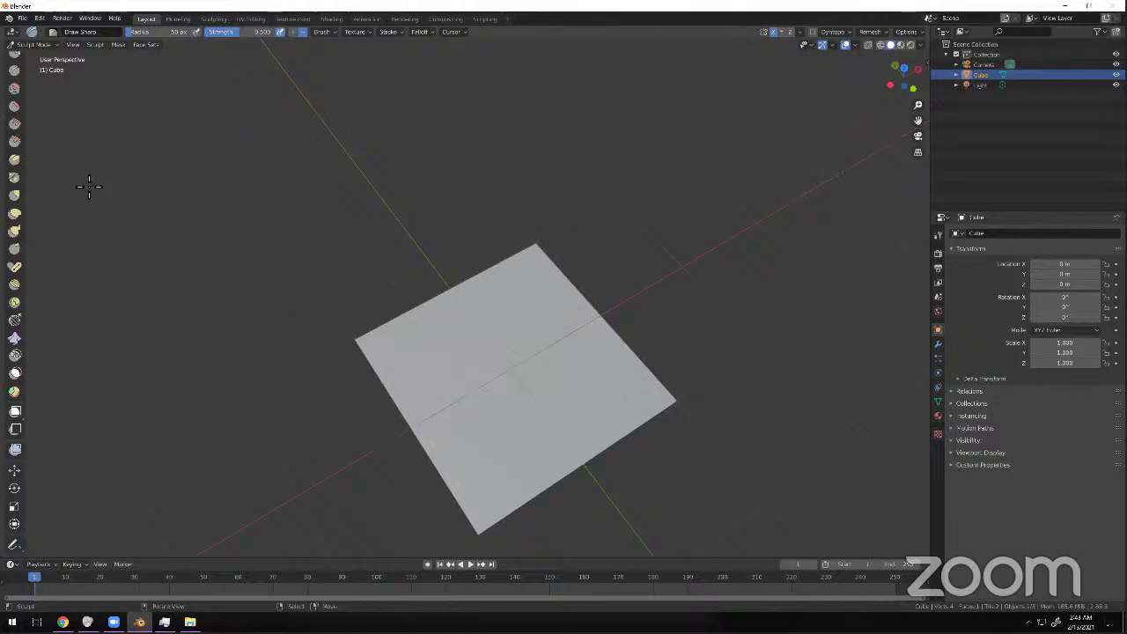
Widen the sculpt tool list so that the tool names show, and look through the available brushes.
scroll(15, 143, up, 4)
drag(27, 79, 149, 70)
scroll(89, 146, down, 4)
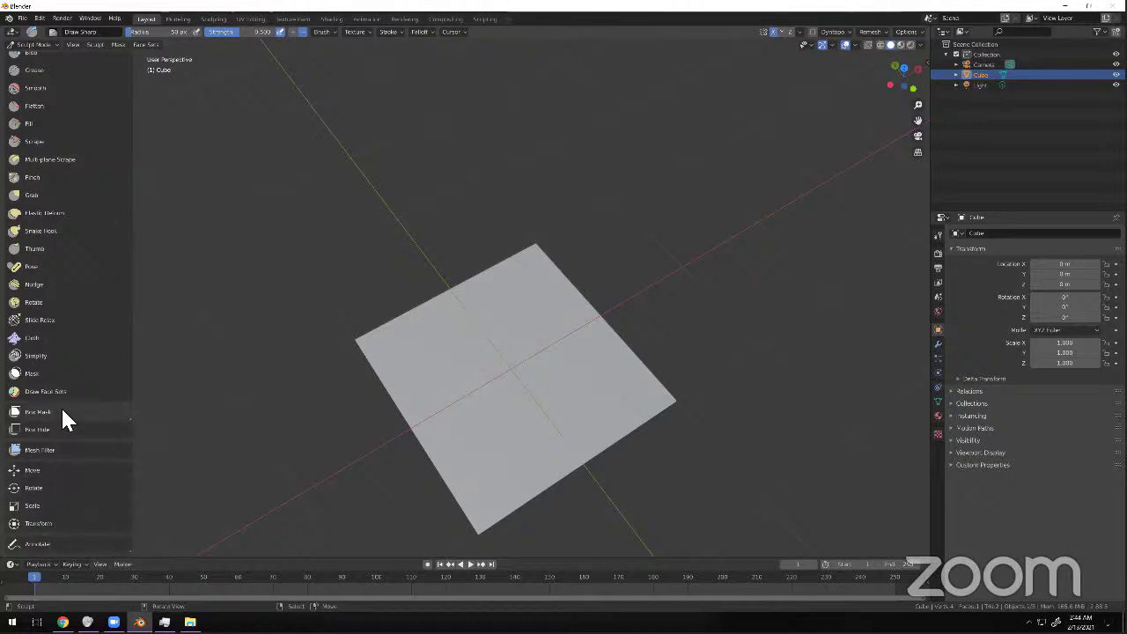
scroll(51, 345, up, 1)
scroll(50, 340, up, 3)
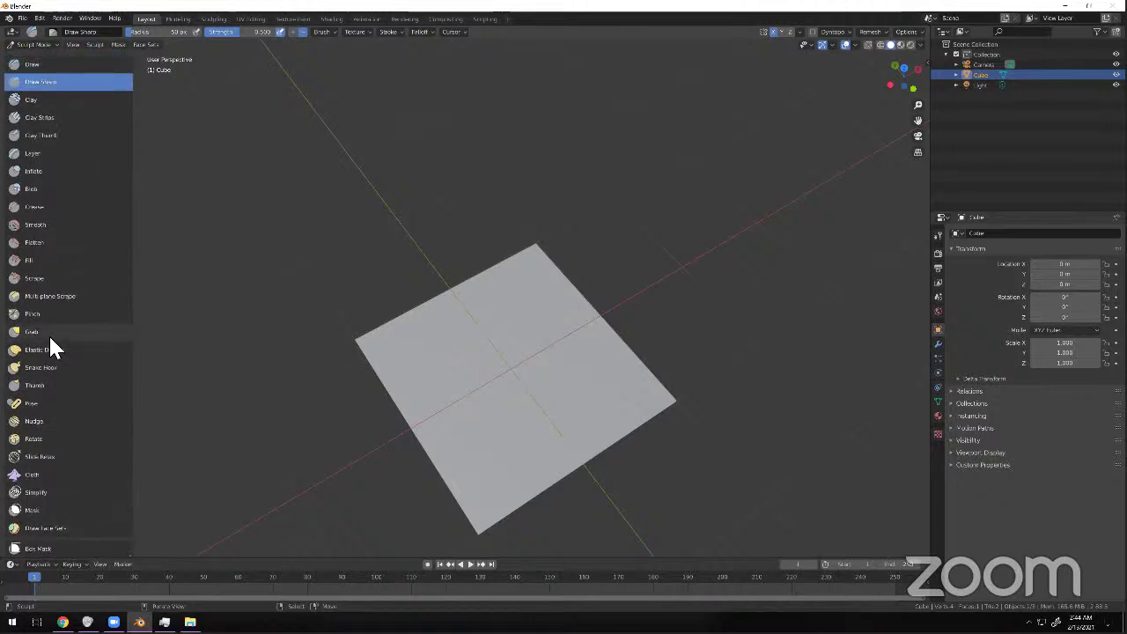
Look through the Draw Sharp brush and texture settings, trying the auto-masking options and the other advanced brush options.
click(336, 34)
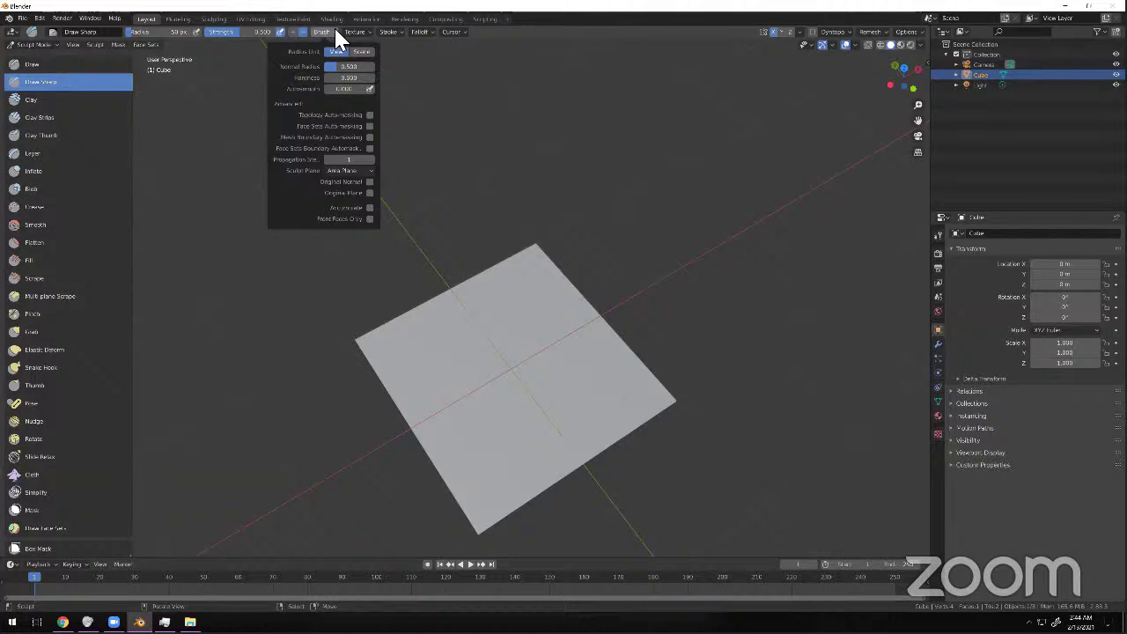
mouse_move(383, 29)
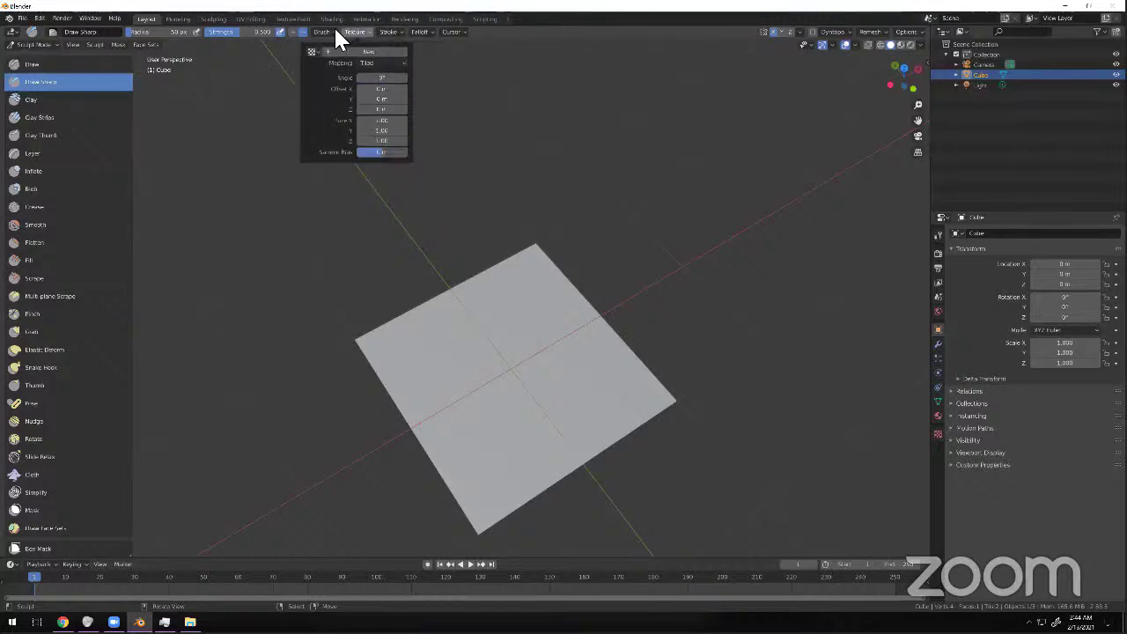
mouse_move(332, 29)
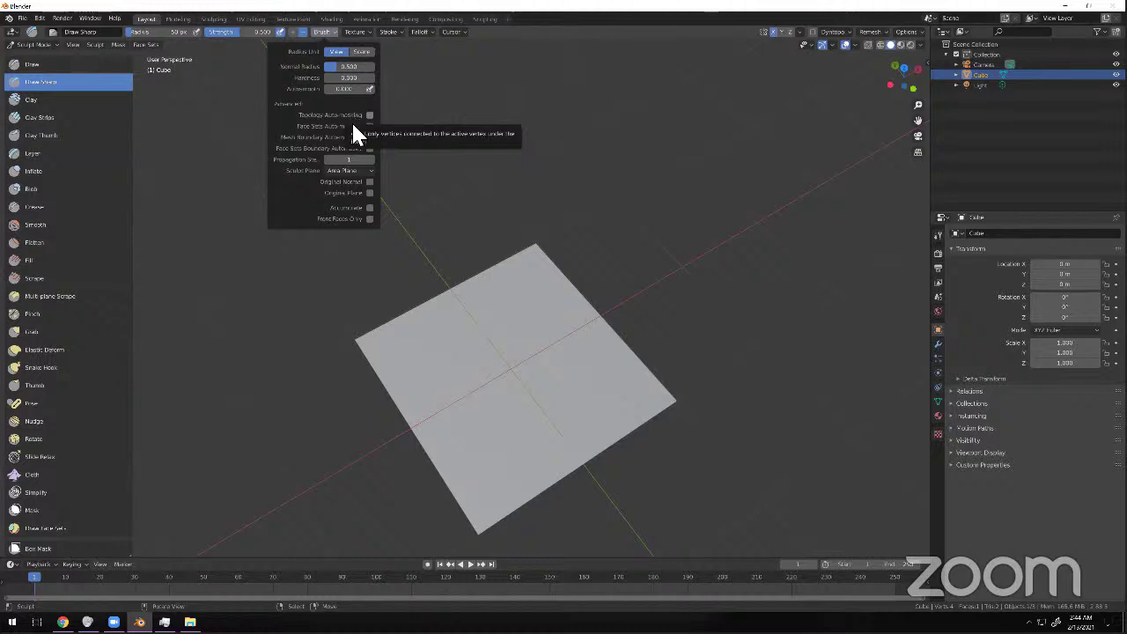
drag(352, 146, 354, 119)
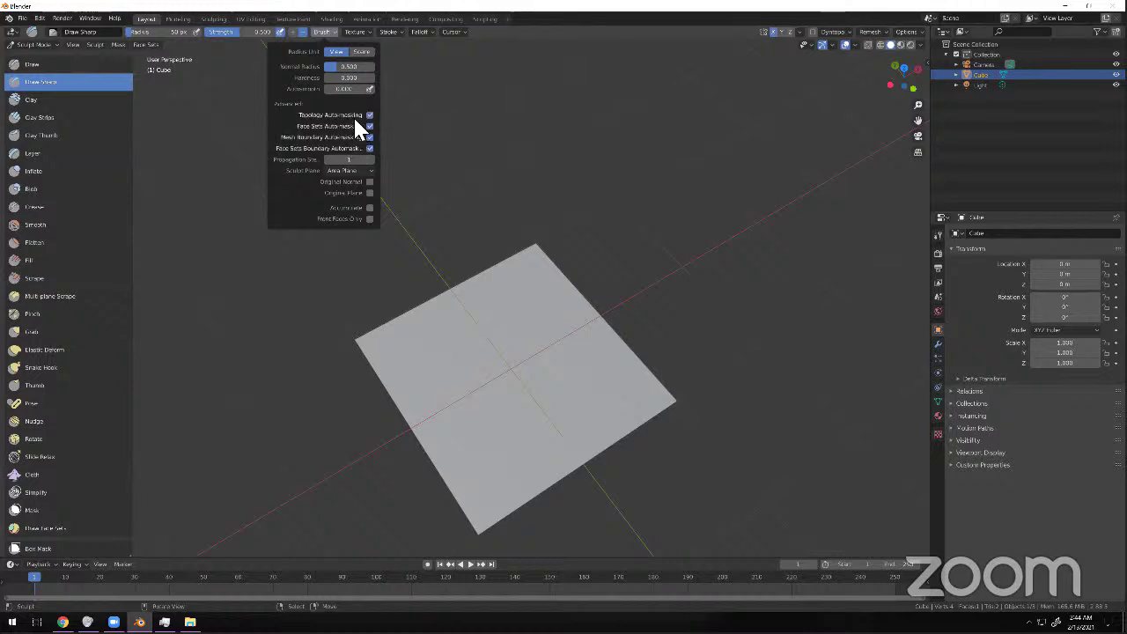
click(326, 34)
drag(356, 147, 359, 121)
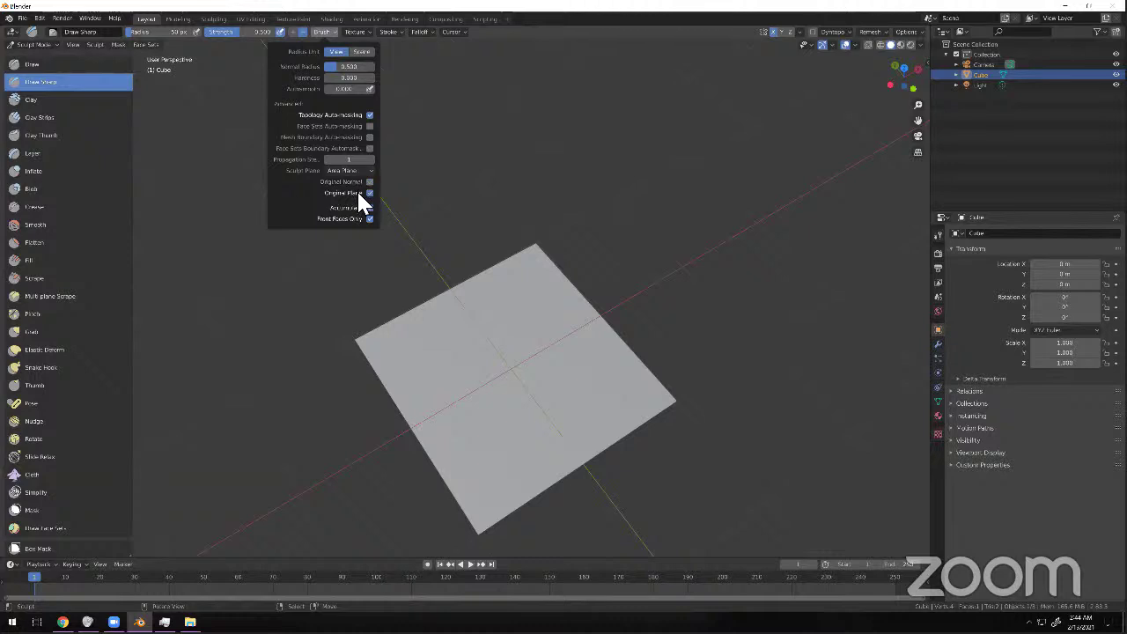
scroll(83, 136, down, 4)
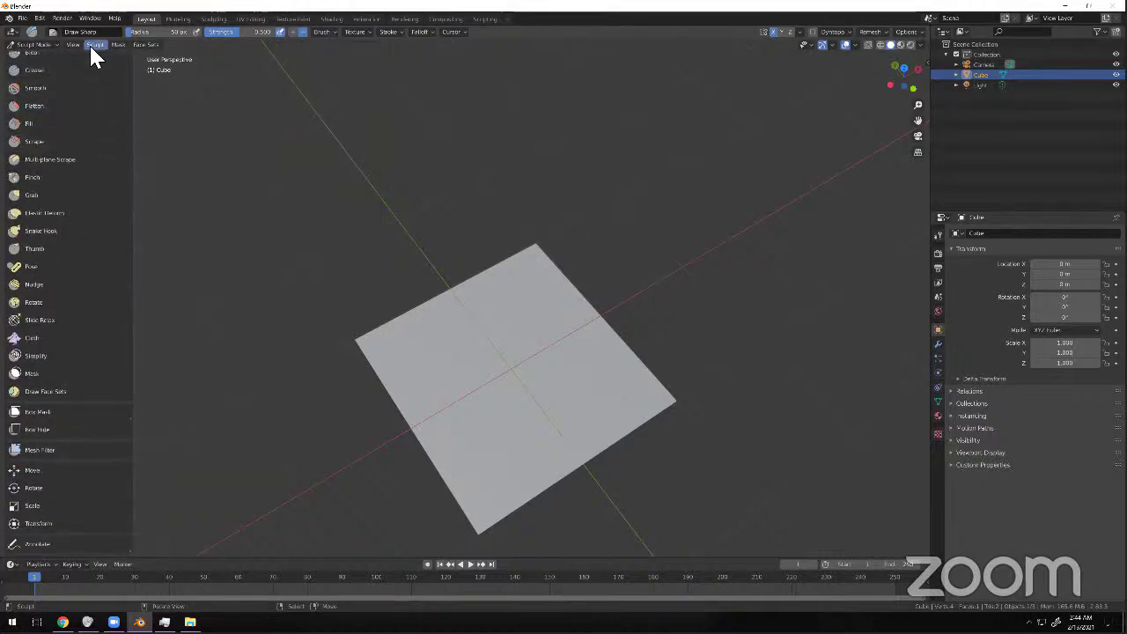
Switch to the browser, search Google for "dynamic topology sculpt blender" and open the Blender Manual's Dyntopo page.
double_click(143, 8)
click(276, 27)
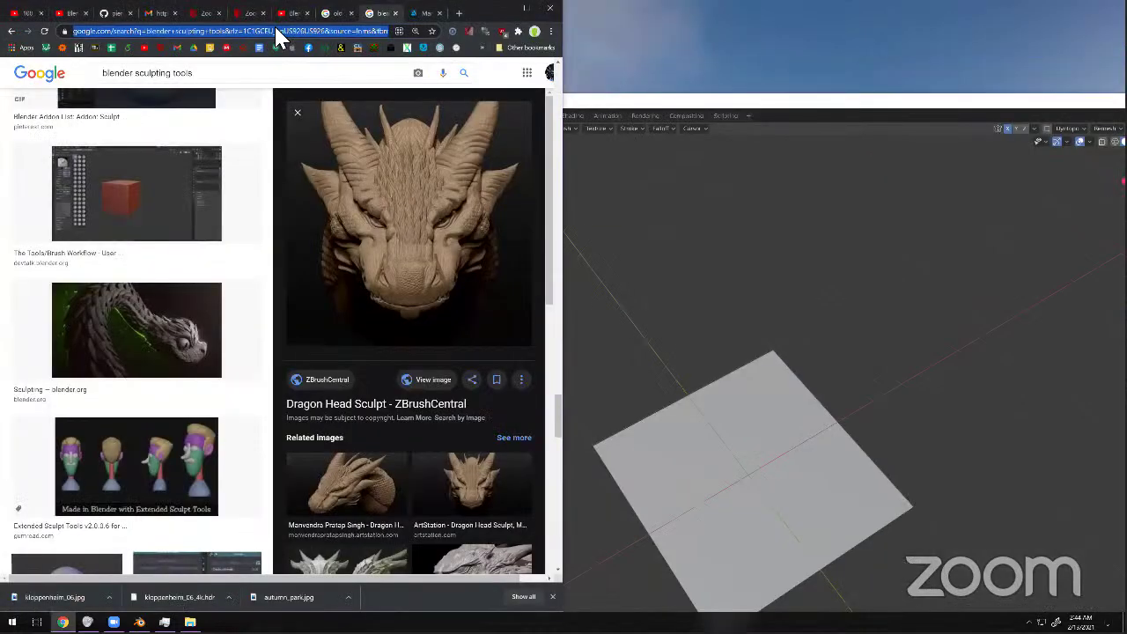
text(dynamic topolo)
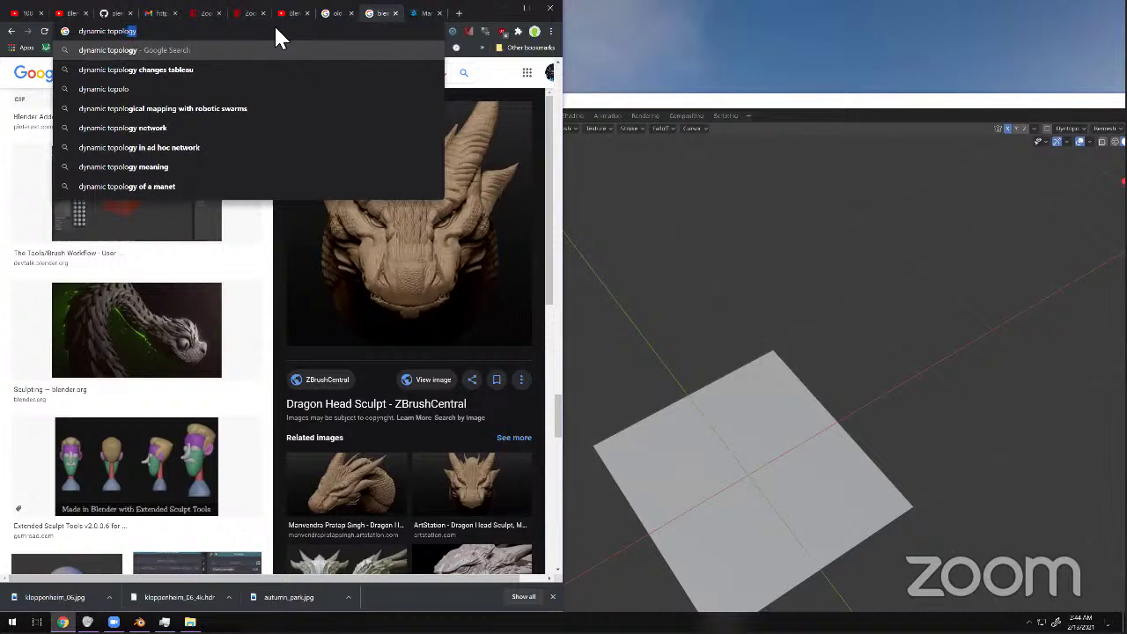
text(gy sculpt )
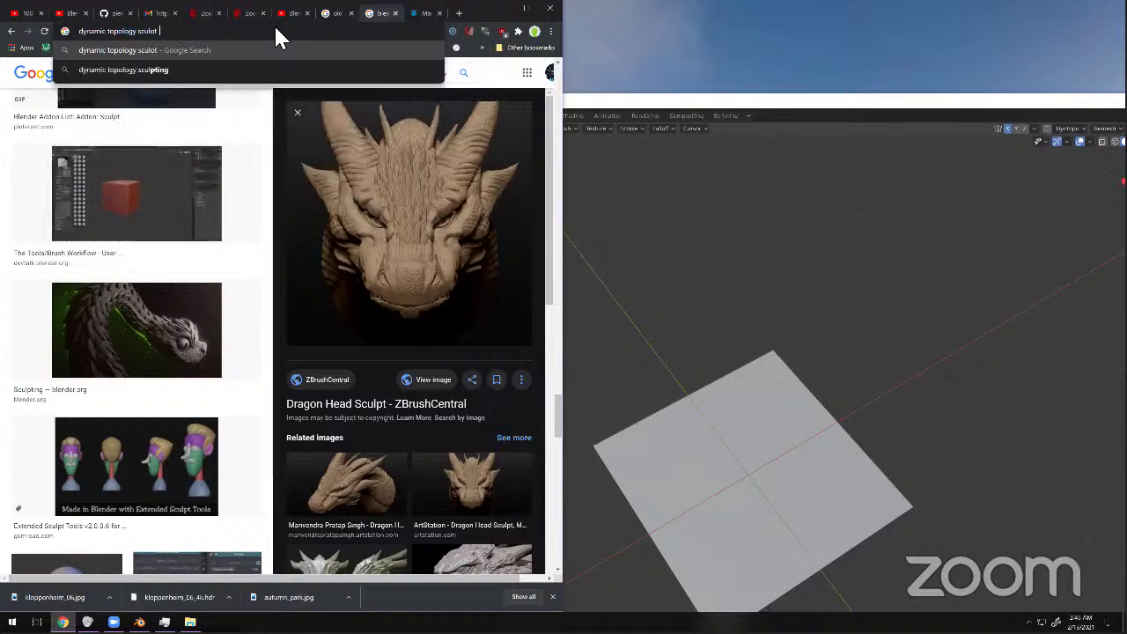
text(ble)
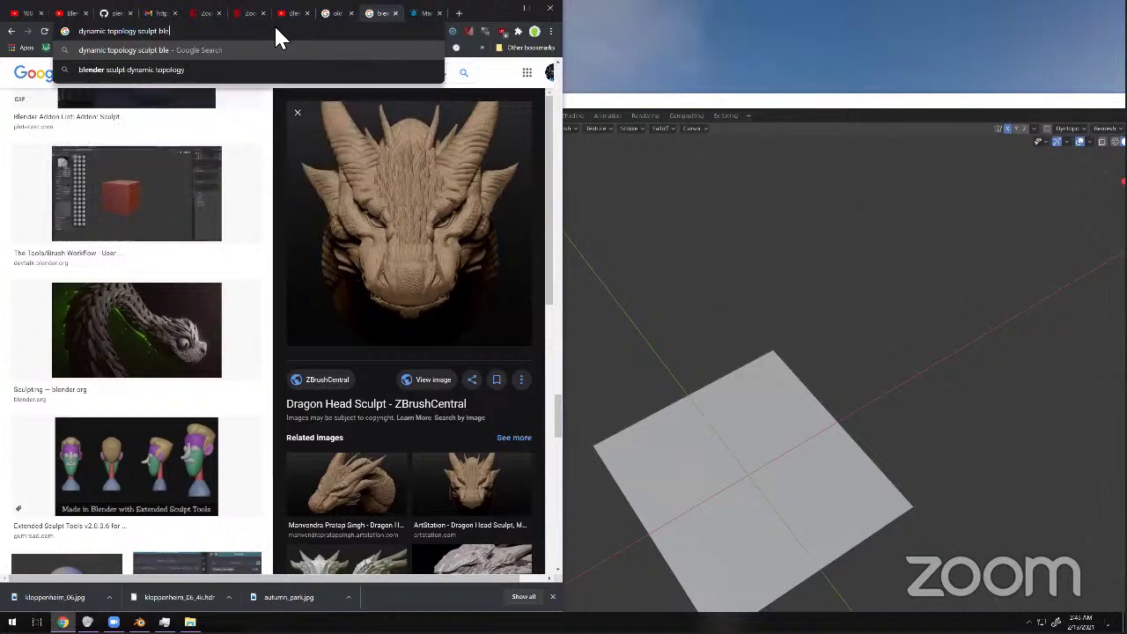
text(nder)
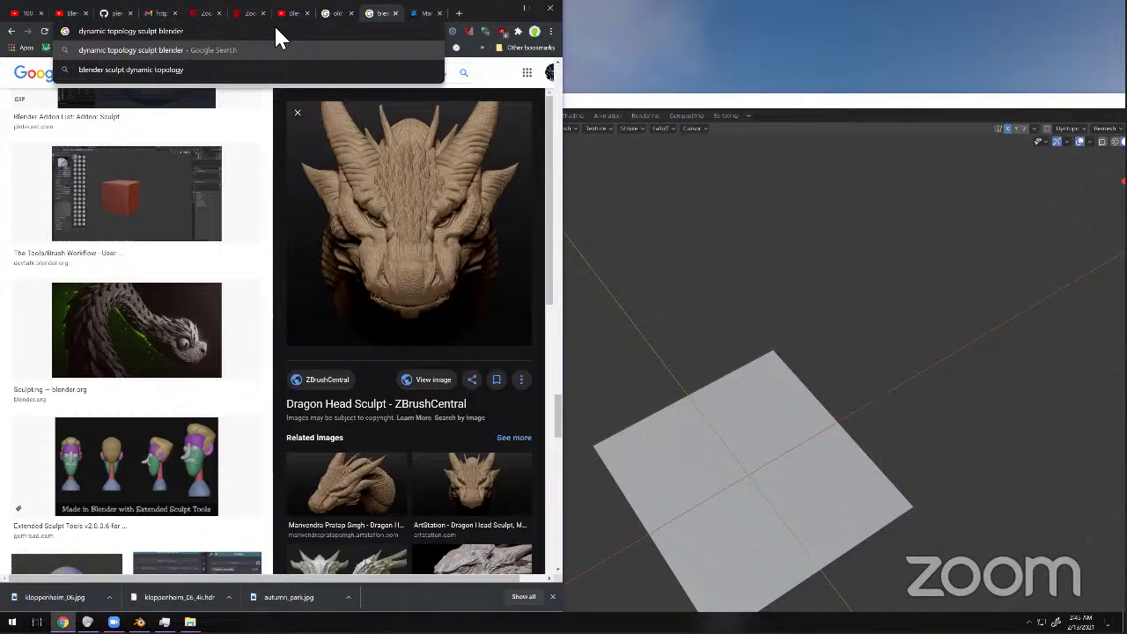
key(Return)
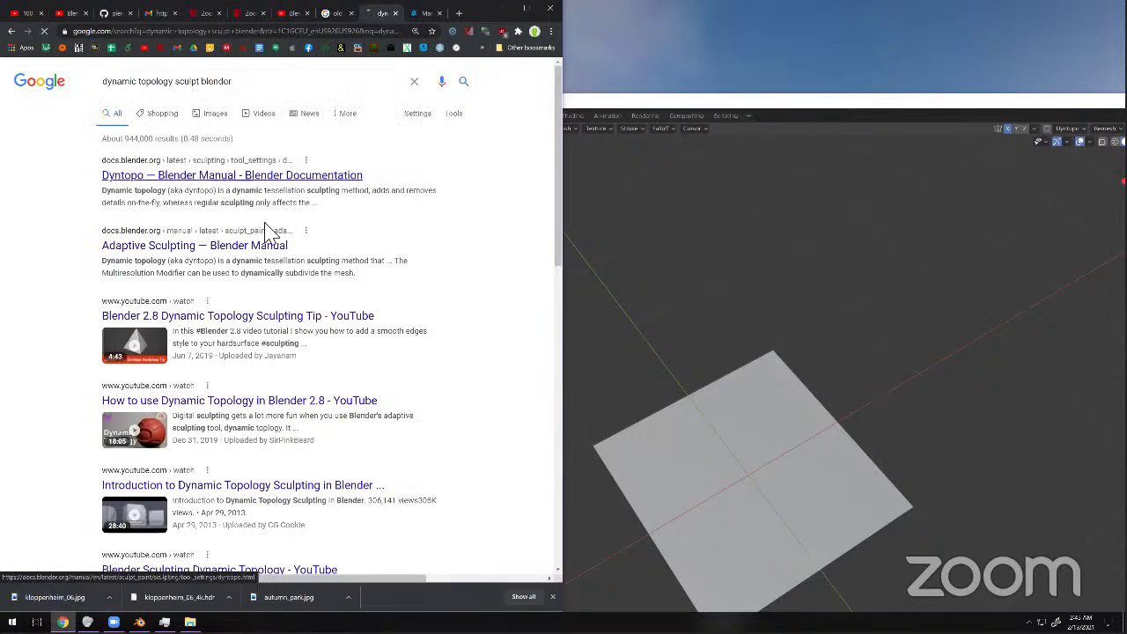
click(233, 181)
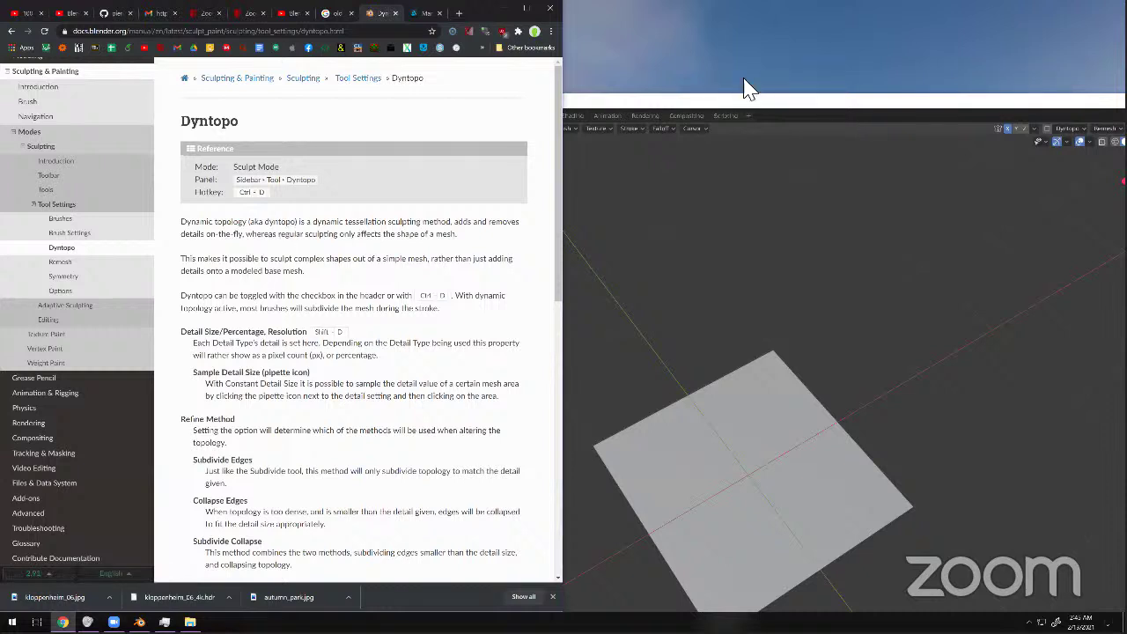
Return to a maximized Blender, look through the sidebar's tool and transform settings, and hide the sidebar.
drag(714, 99, 714, 1)
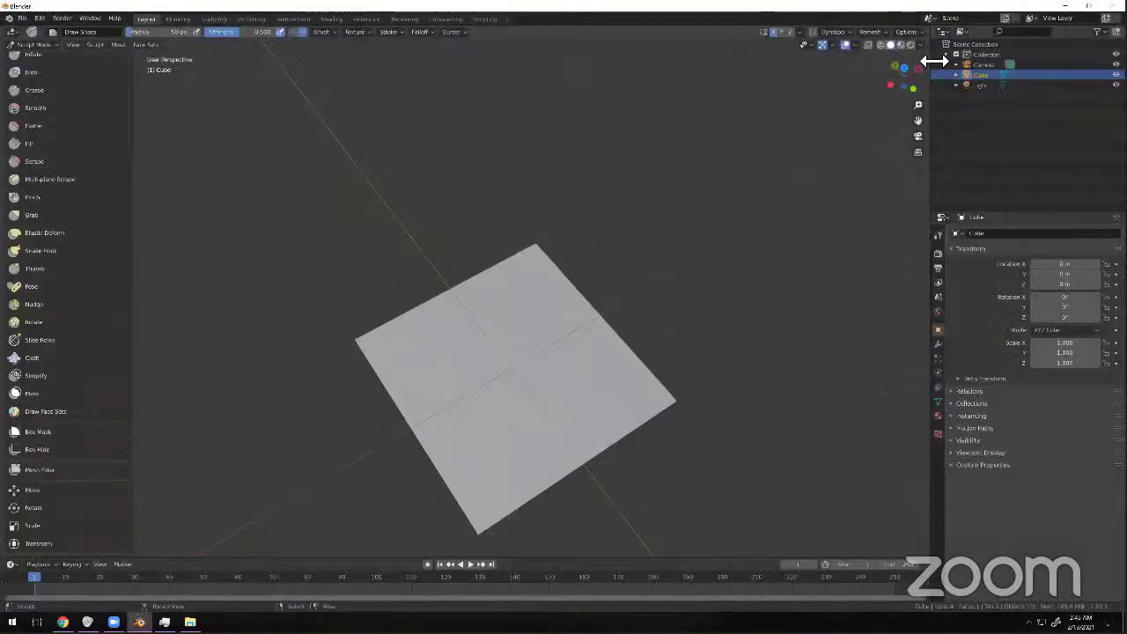
click(922, 69)
click(923, 82)
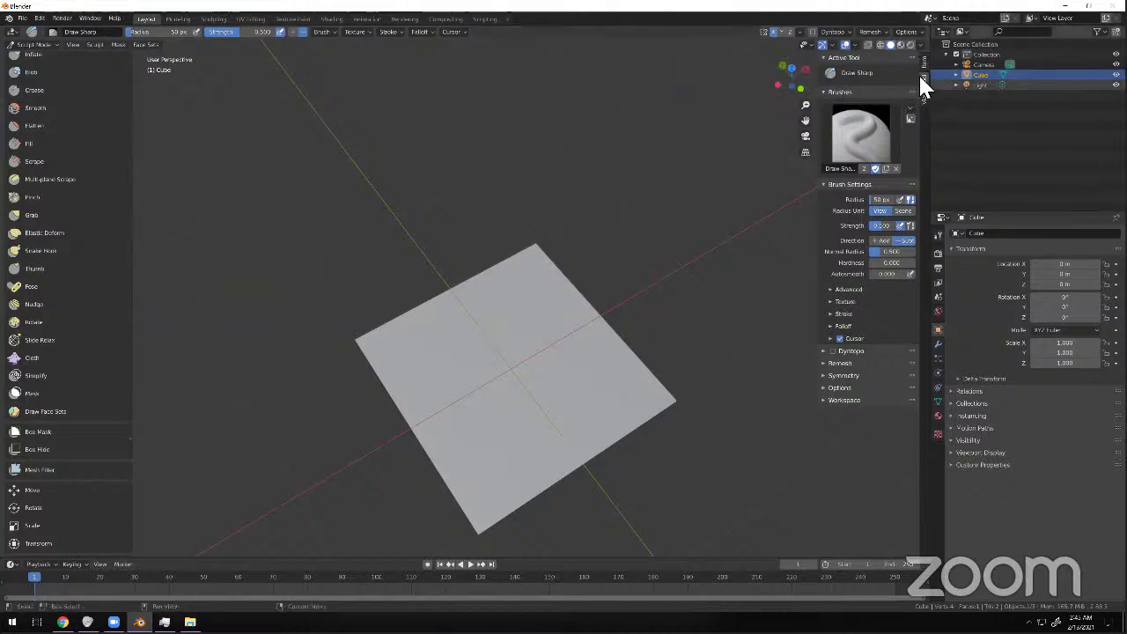
click(923, 63)
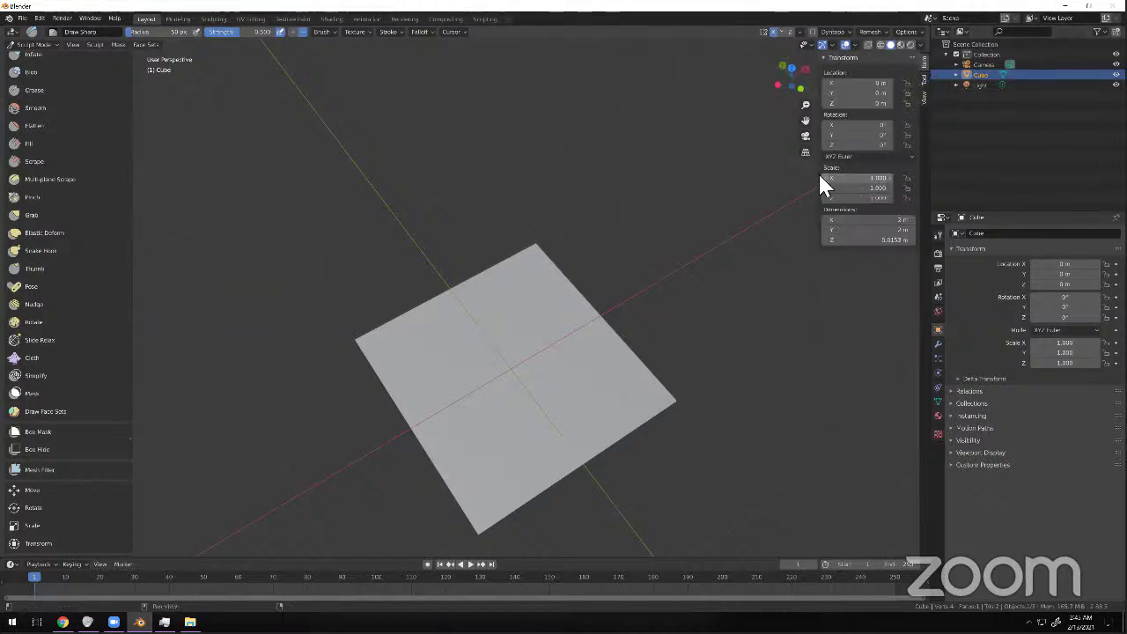
key(n)
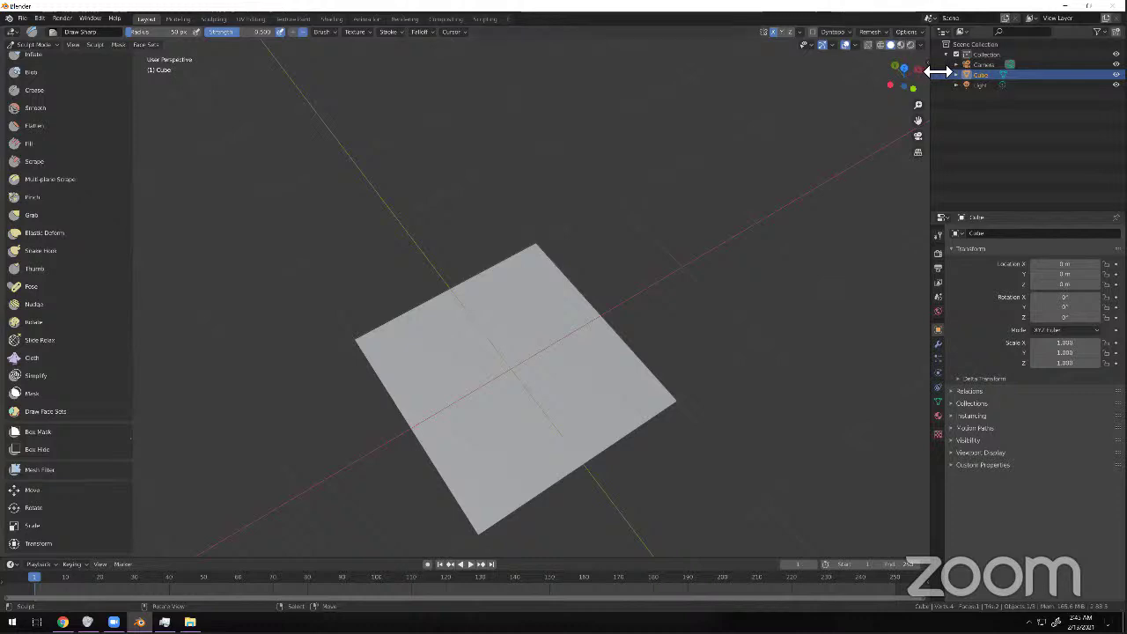
Show the active tool settings in the sidebar and enable Dyntopo for the plane.
click(924, 59)
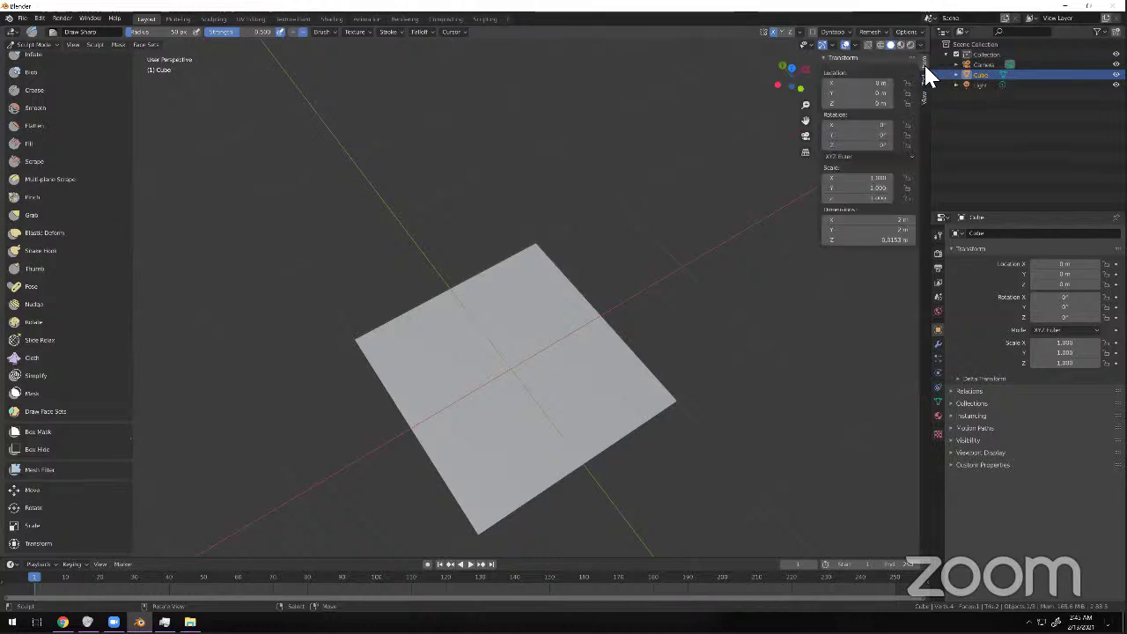
click(922, 76)
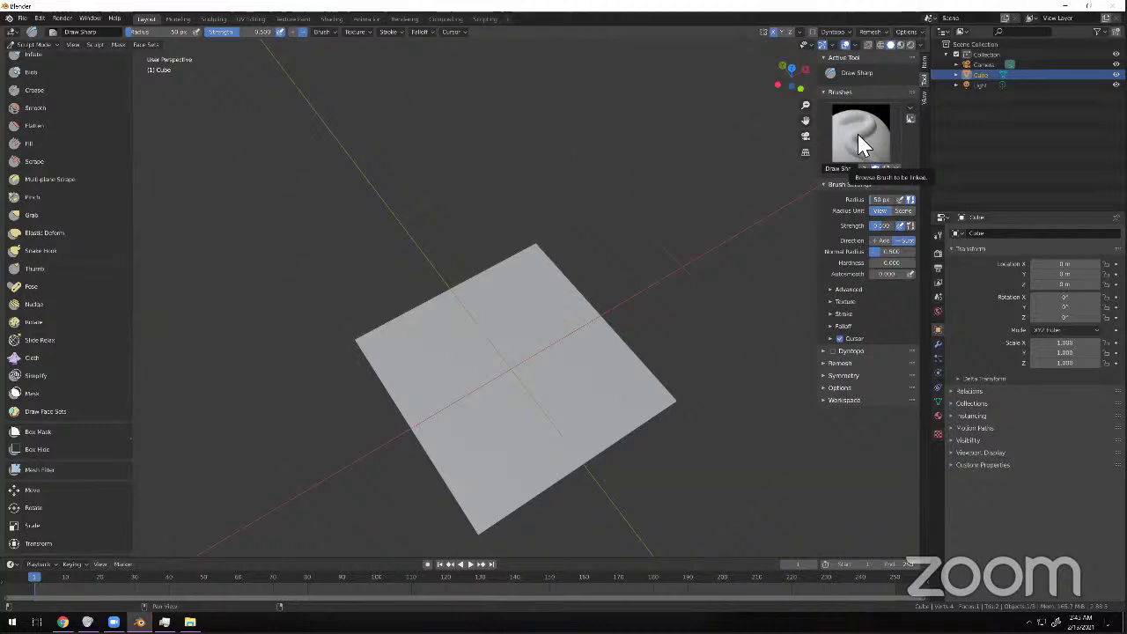
click(830, 349)
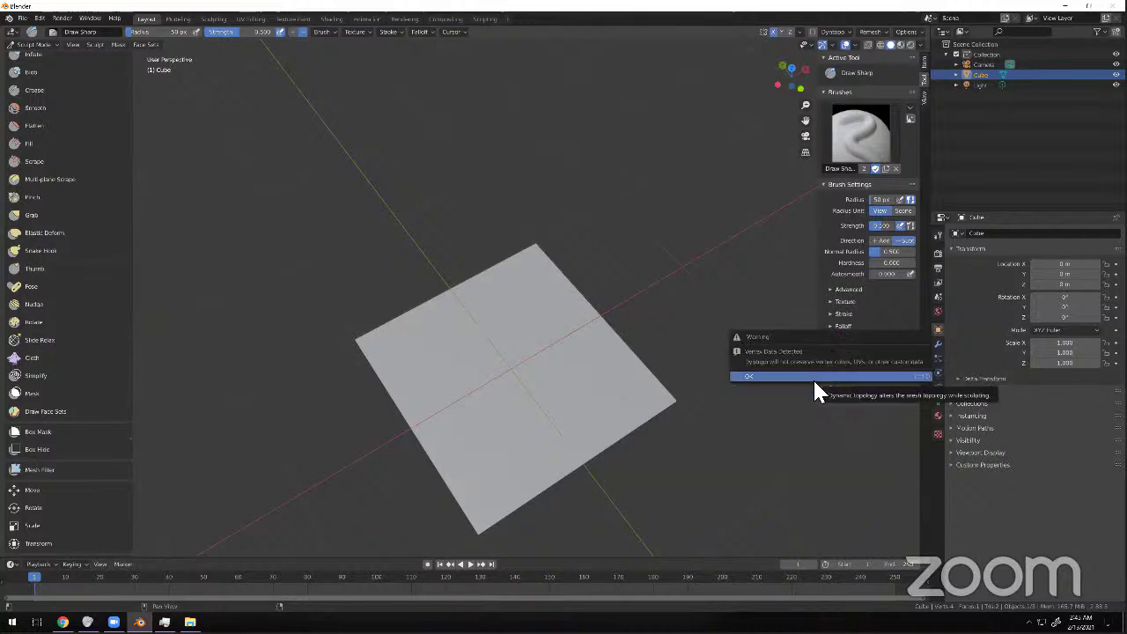
click(811, 374)
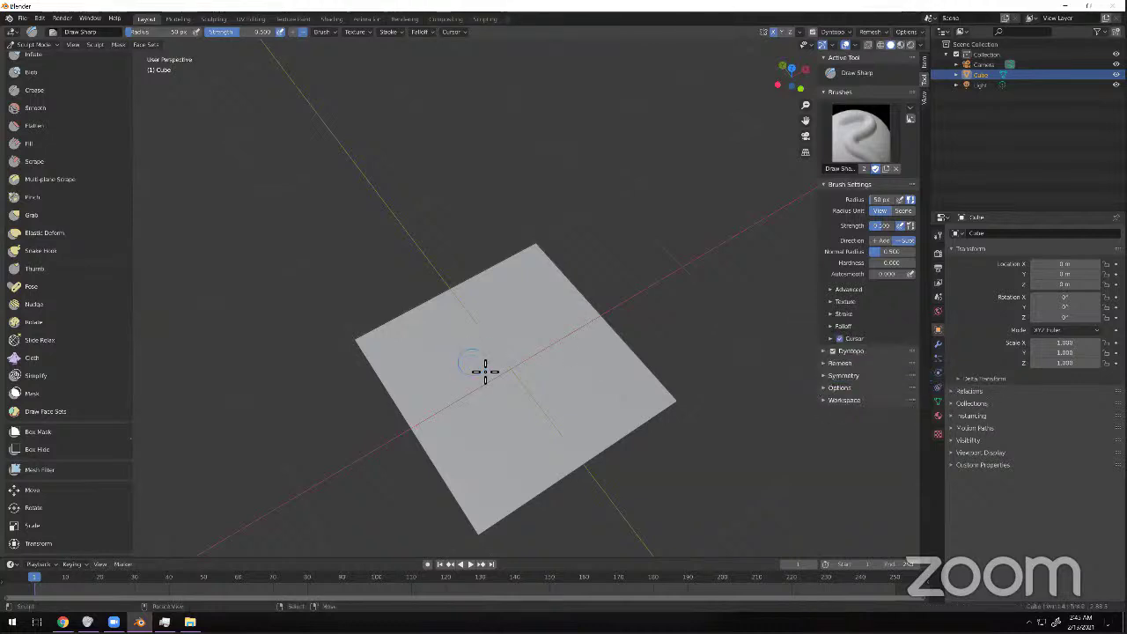
Raise mirrored curved bumps near the middle of the plane with the Draw brush.
scroll(64, 197, up, 3)
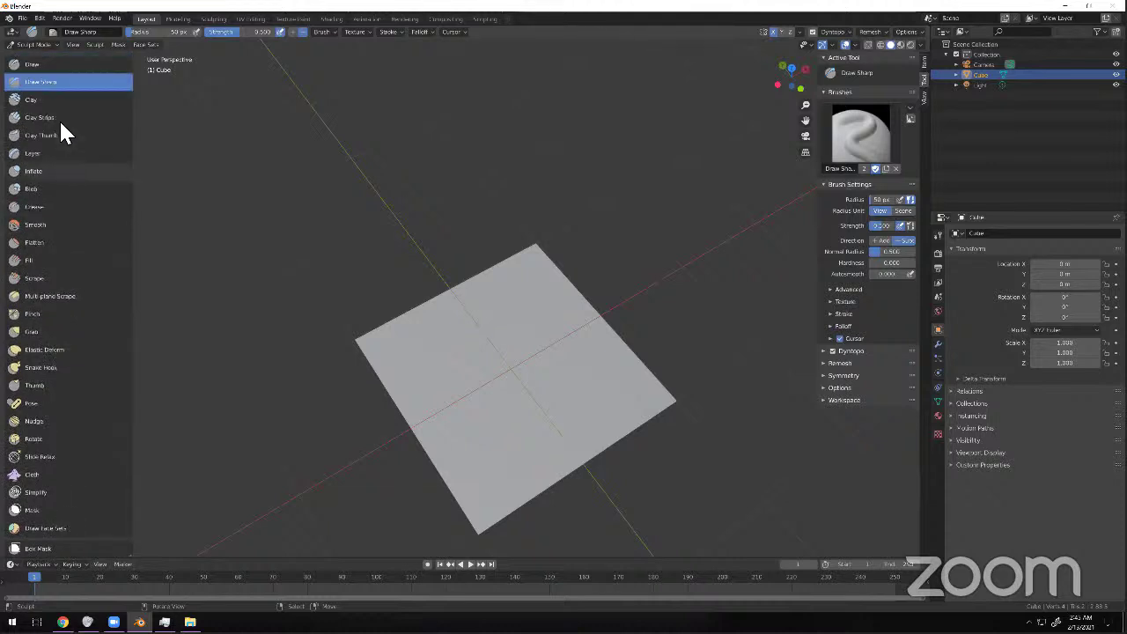
click(55, 60)
mouse_move(476, 373)
mouse_down()
mouse_move(494, 375)
mouse_move(473, 369)
mouse_move(463, 332)
mouse_up()
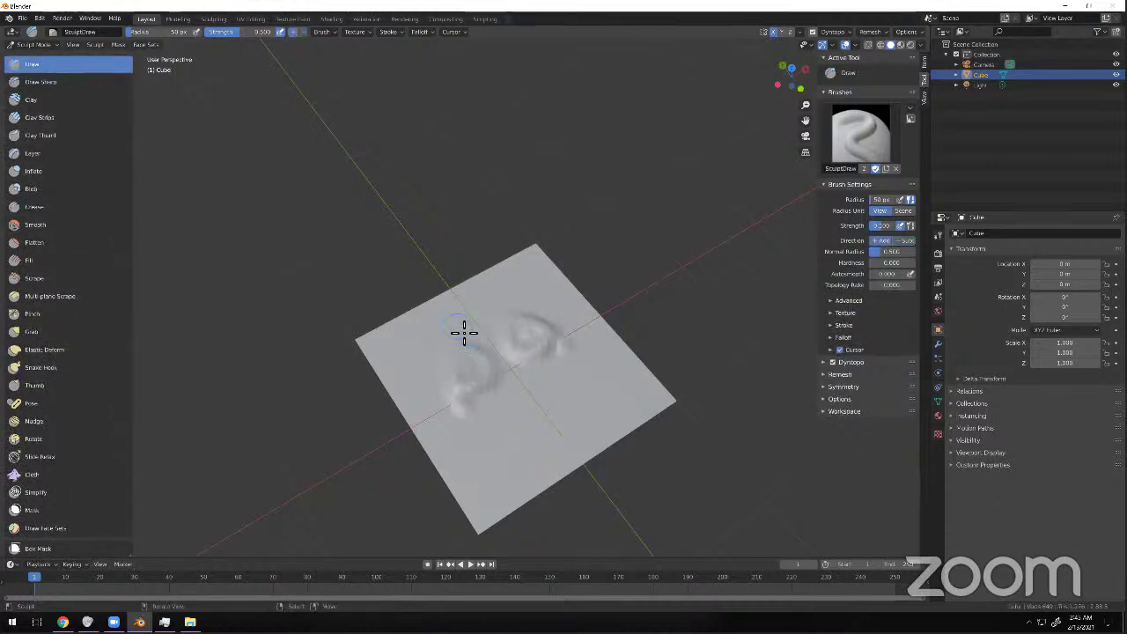
Enter Edit Mode and examine the mesh density around the sculpted bumps.
click(37, 44)
click(50, 68)
mouse_move(508, 367)
middle_down()
mouse_move(508, 335)
mouse_move(533, 297)
mouse_move(538, 338)
mouse_move(529, 297)
mouse_move(541, 305)
middle_up()
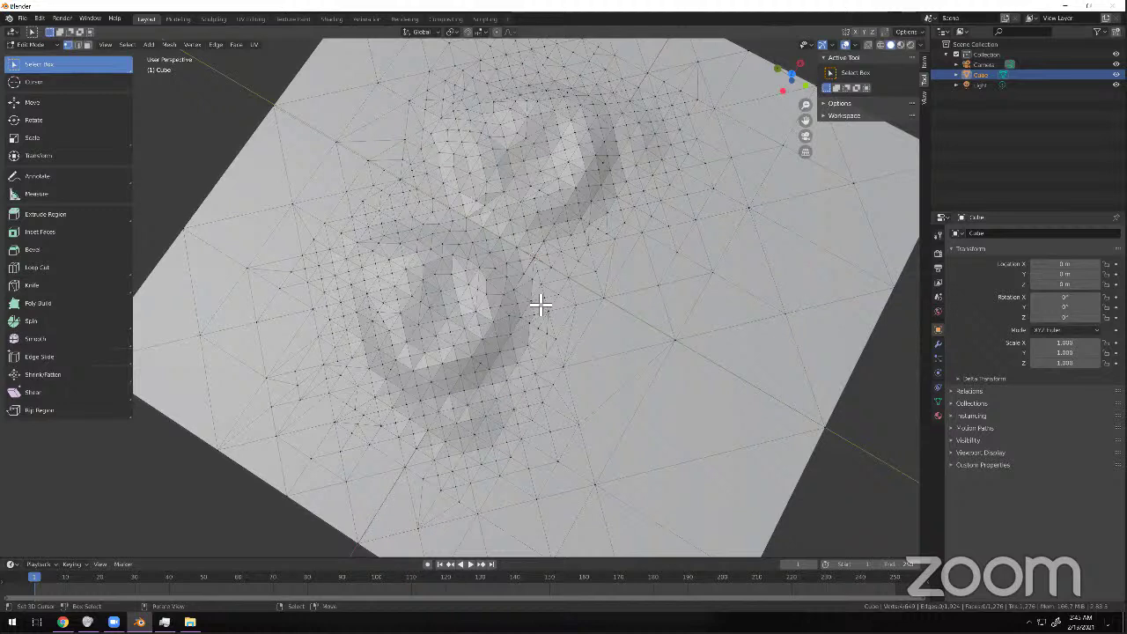
scroll(541, 305, down, 8)
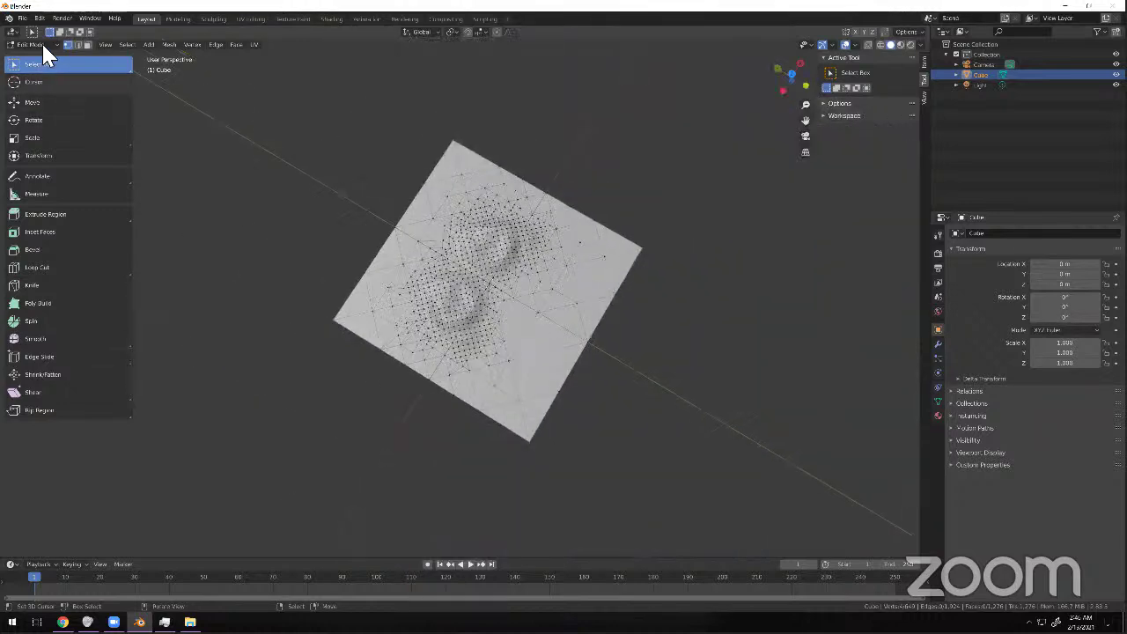
Return to Sculpt Mode and adjust the Draw brush's strength.
click(43, 43)
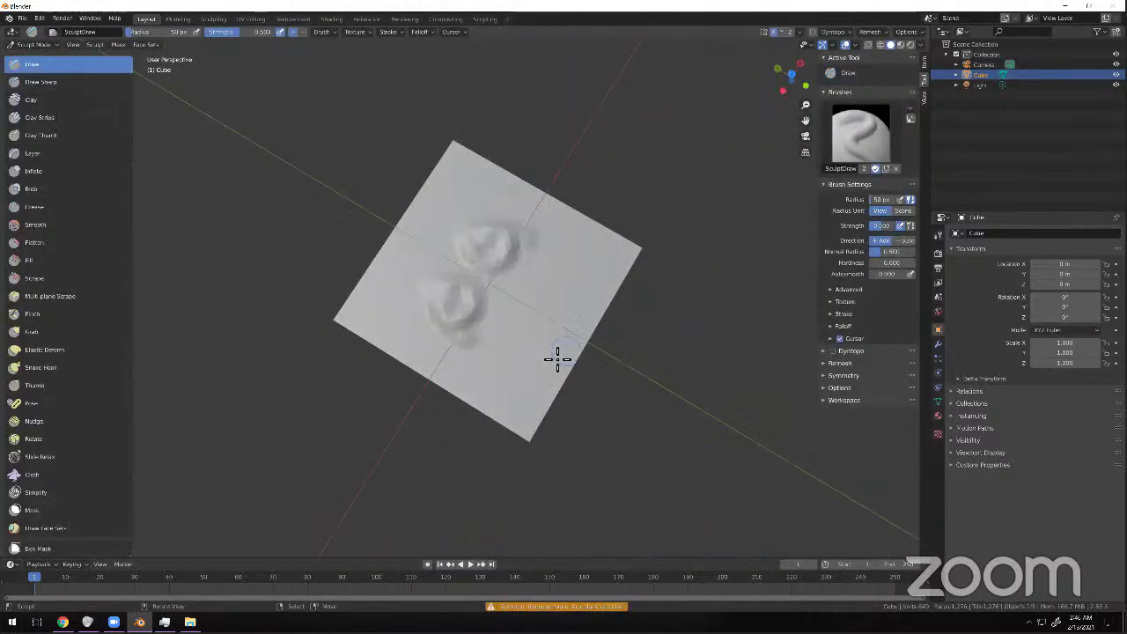
key(shift+f)
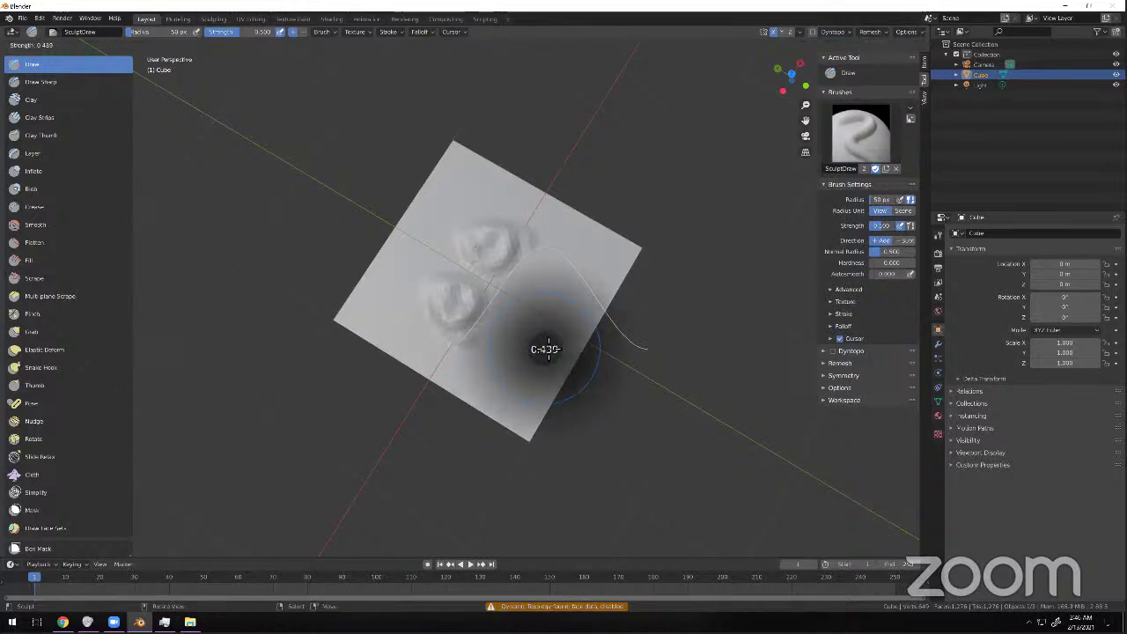
click(533, 345)
Try Draw strokes across the existing bumps with Dyntopo off, and undo them.
scroll(523, 343, up, 6)
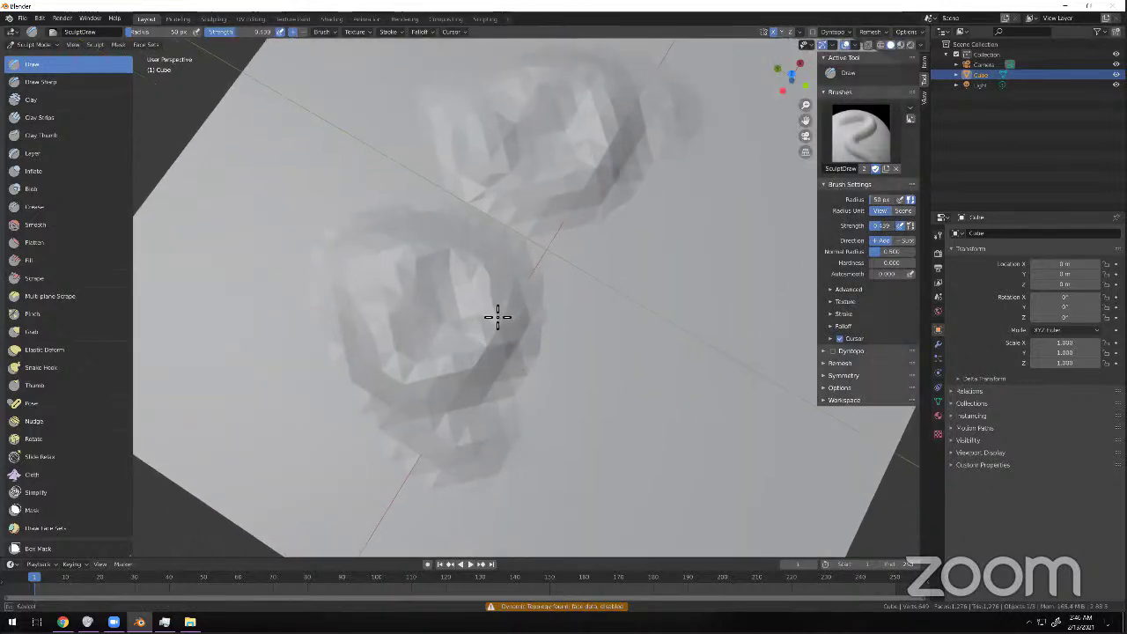
scroll(529, 331, down, 3)
mouse_move(556, 343)
middle_down()
mouse_move(573, 259)
mouse_move(604, 251)
mouse_move(587, 375)
mouse_move(566, 372)
mouse_move(634, 302)
mouse_move(557, 467)
mouse_move(614, 327)
mouse_move(583, 223)
mouse_move(584, 245)
mouse_move(556, 176)
mouse_move(564, 320)
mouse_move(589, 294)
mouse_move(464, 333)
mouse_move(510, 317)
mouse_move(476, 244)
mouse_move(473, 299)
mouse_move(454, 137)
middle_up()
scroll(529, 158, down, 6)
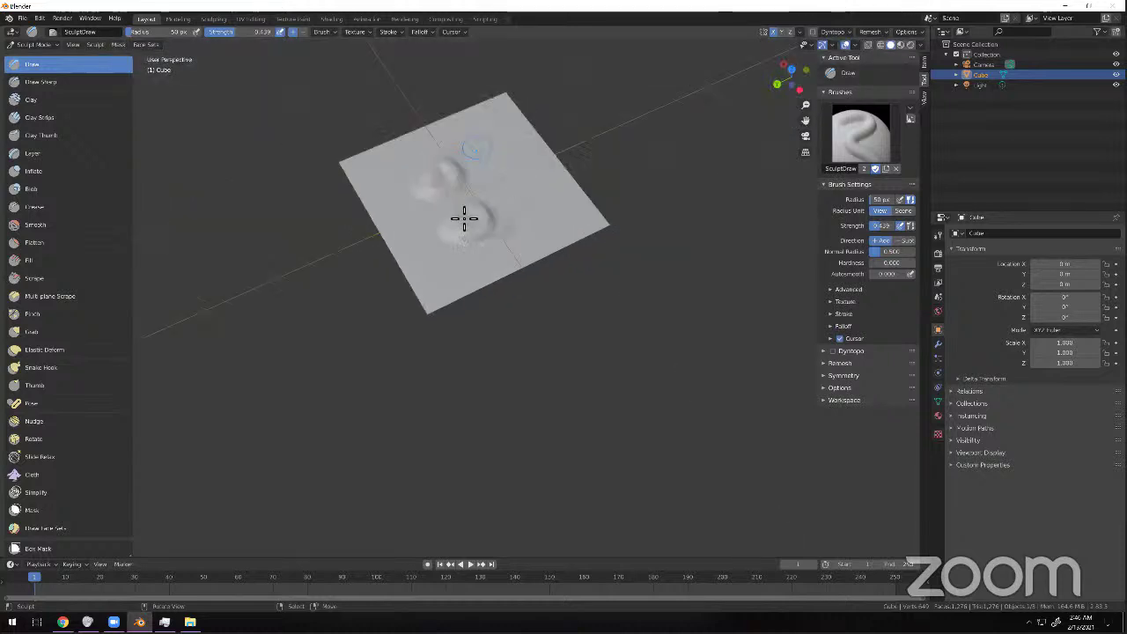
mouse_move(494, 206)
mouse_down()
mouse_move(509, 238)
mouse_move(531, 190)
mouse_up()
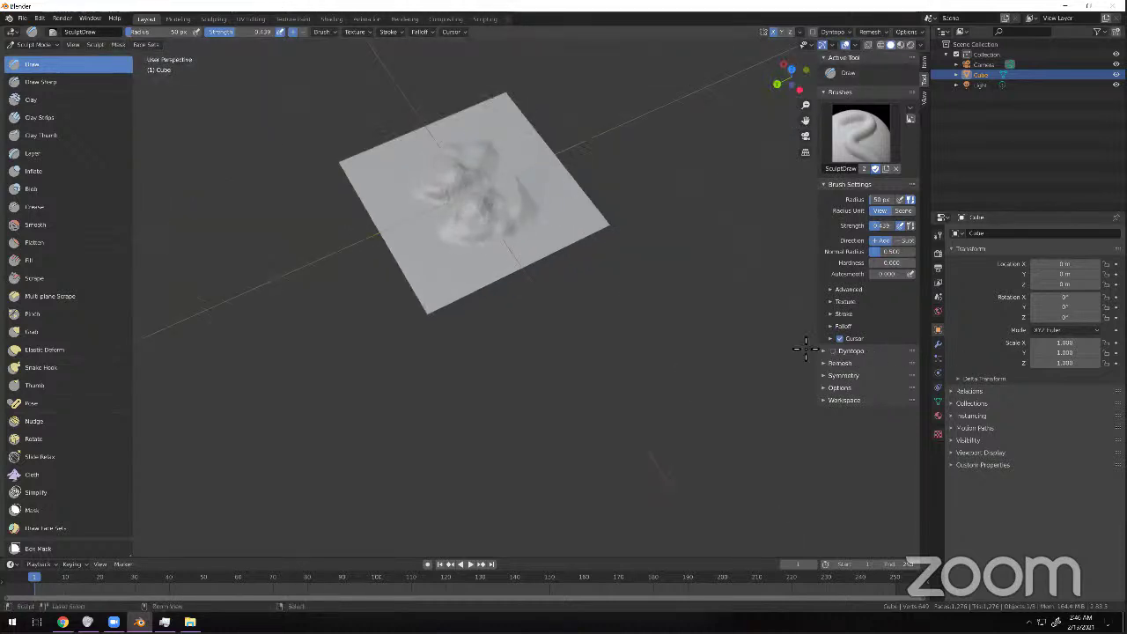
key(ctrl+z)
key(ctrl+z)
key(ctrl+z)
Enable Dyntopo again and raise a small bump near the plane's edge with the Draw brush at close range.
scroll(655, 269, up, 9)
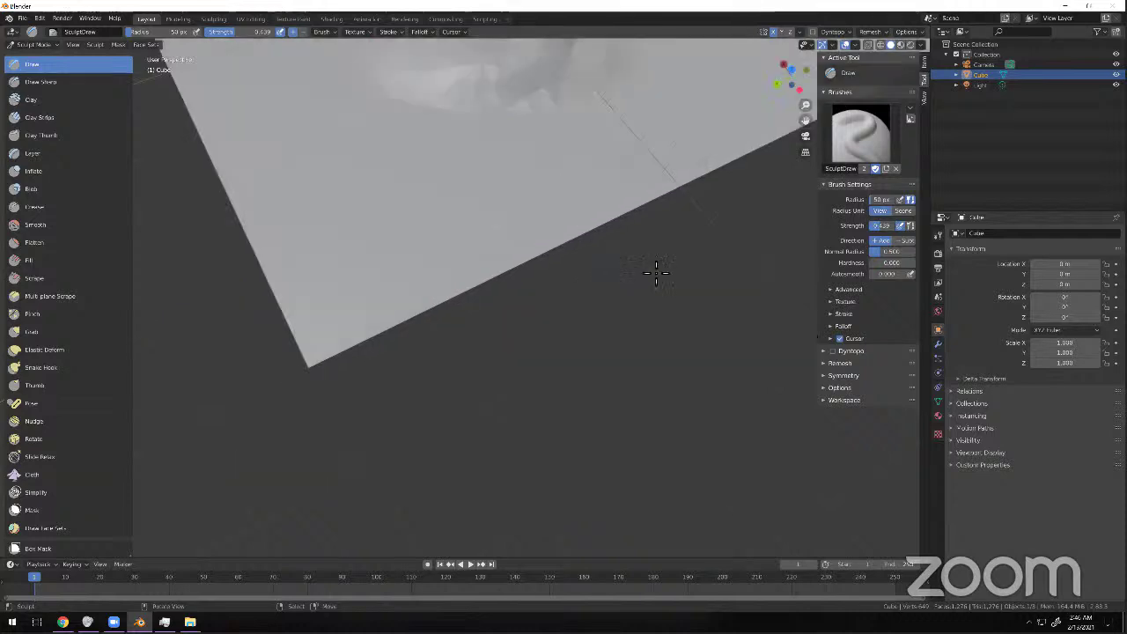
click(831, 349)
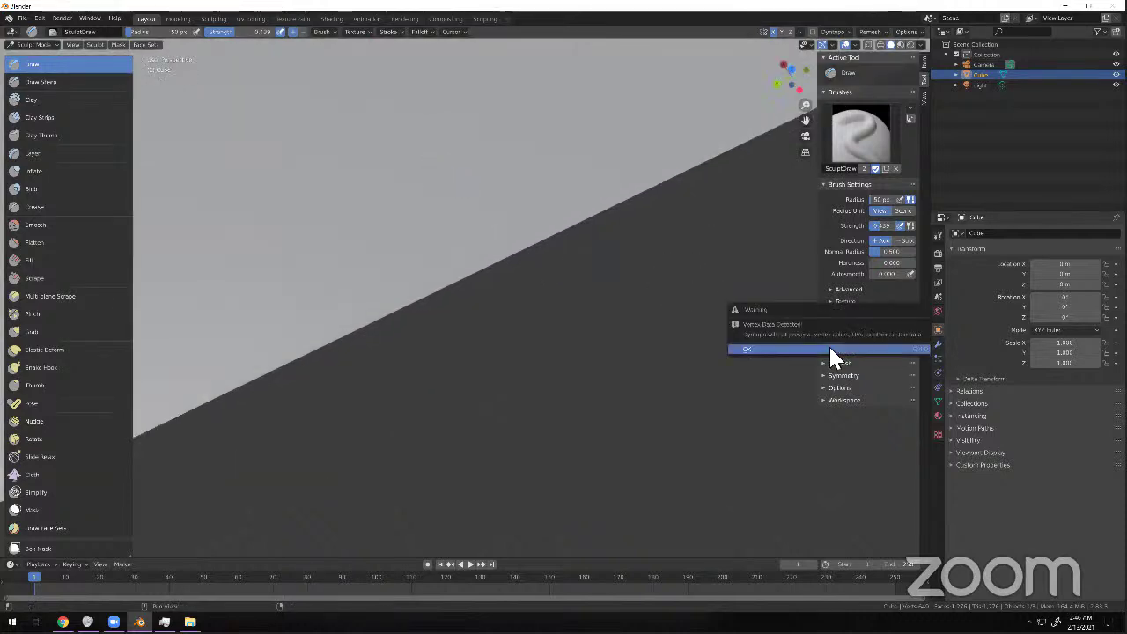
click(831, 352)
mouse_move(410, 194)
mouse_down()
mouse_move(402, 206)
mouse_move(424, 211)
mouse_move(480, 151)
mouse_up()
scroll(437, 175, up, 5)
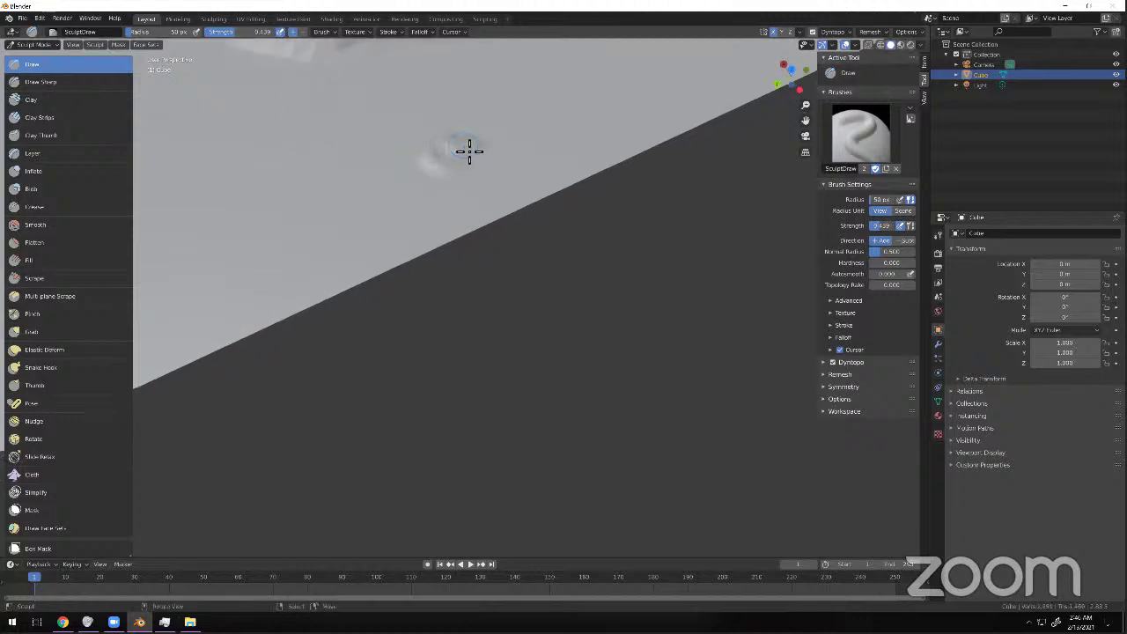
scroll(493, 183, down, 1)
mouse_move(492, 182)
middle_down()
mouse_move(478, 171)
mouse_move(496, 192)
middle_up()
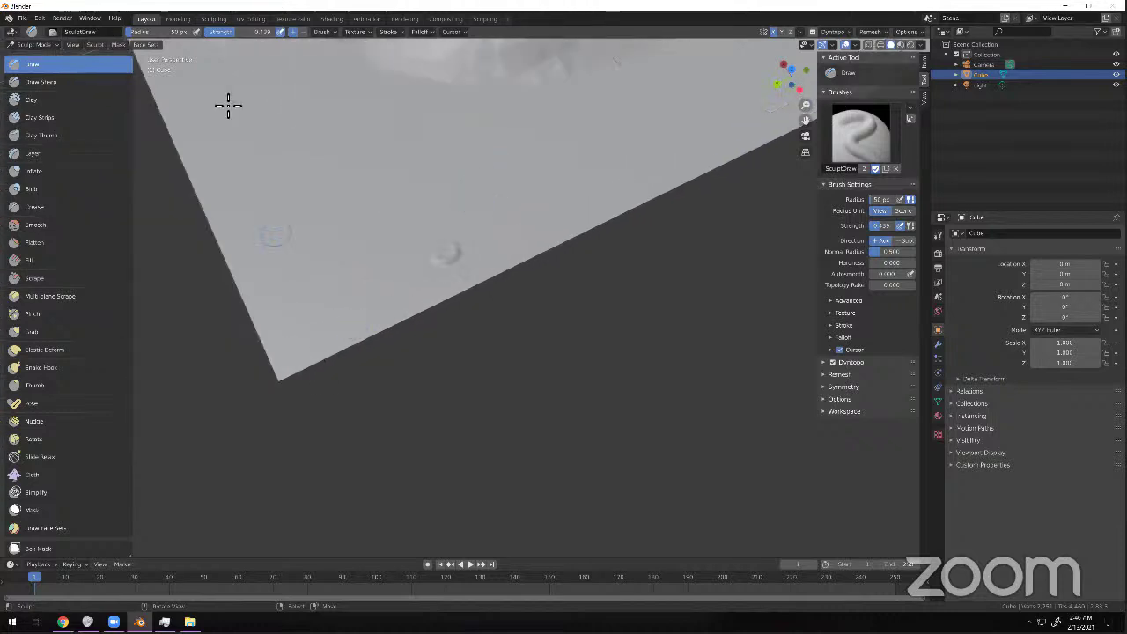
Switch the plane to Edit Mode and inspect the fine topology around the small bump near its edge.
click(33, 45)
click(35, 67)
middle_drag(441, 220, 375, 238)
scroll(463, 296, up, 12)
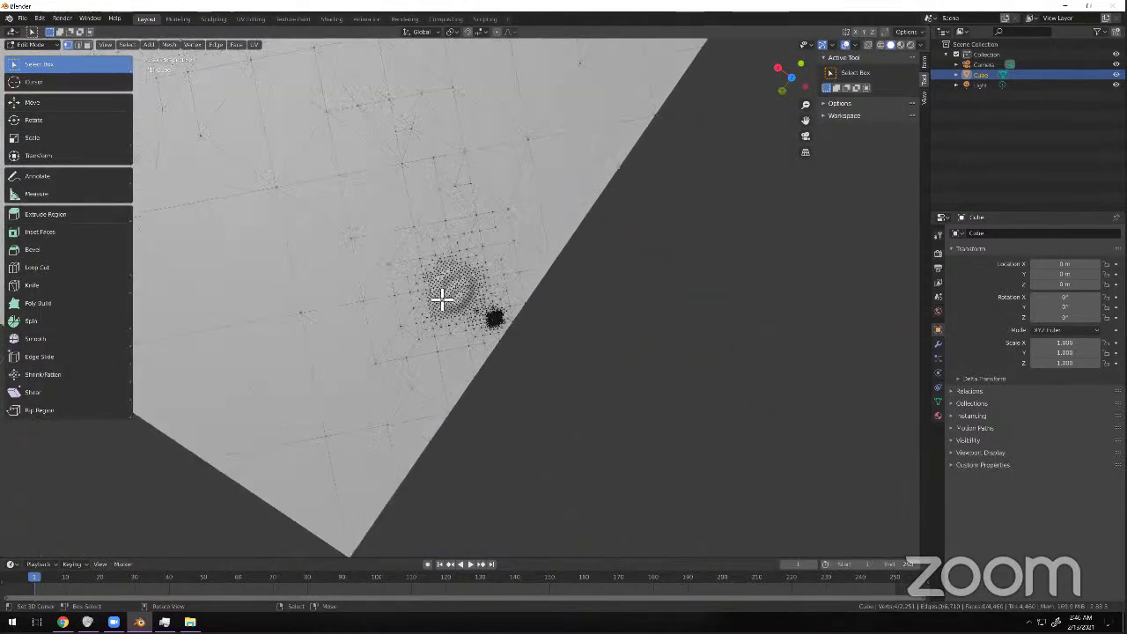
Return the plane to Sculpt Mode and enable Dyntopo again.
middle_drag(436, 279, 46, 46)
click(44, 45)
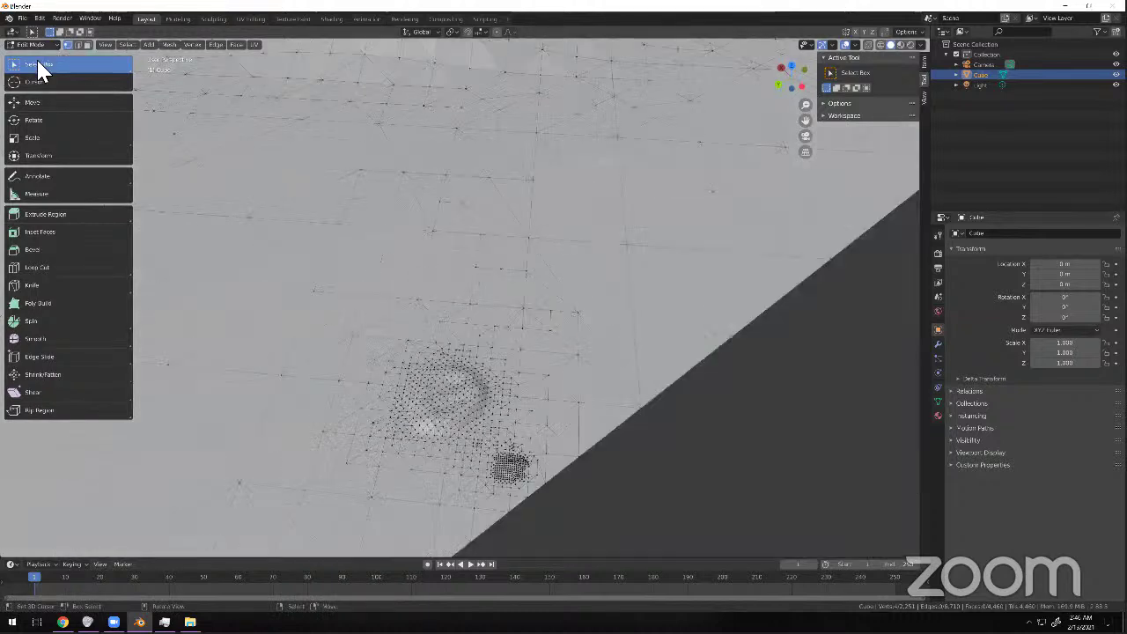
click(38, 89)
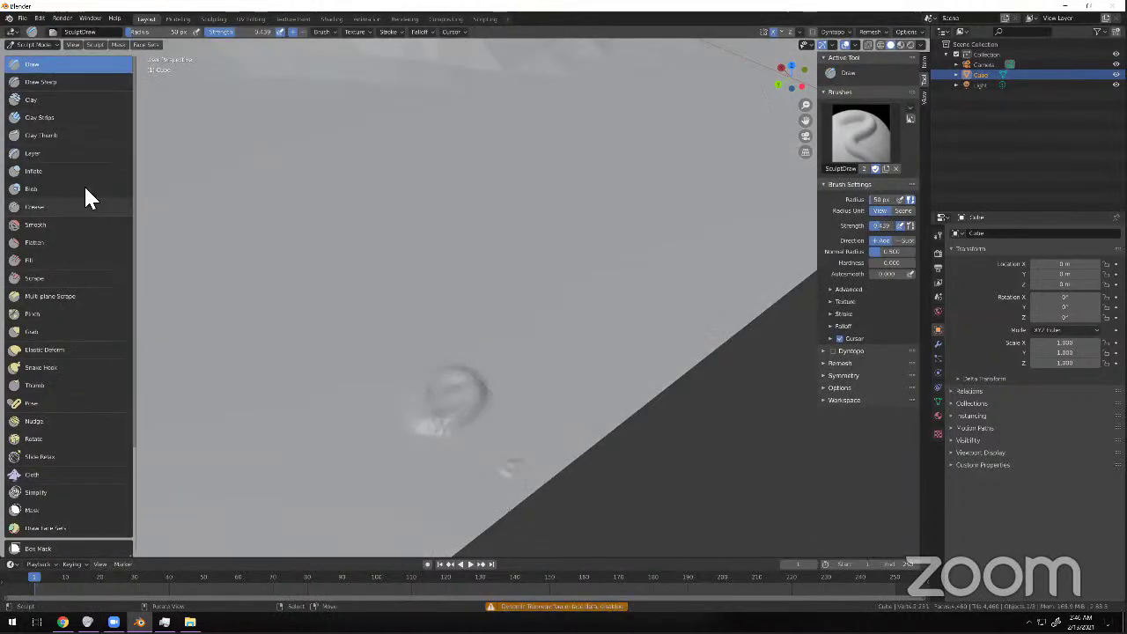
scroll(64, 261, down, 2)
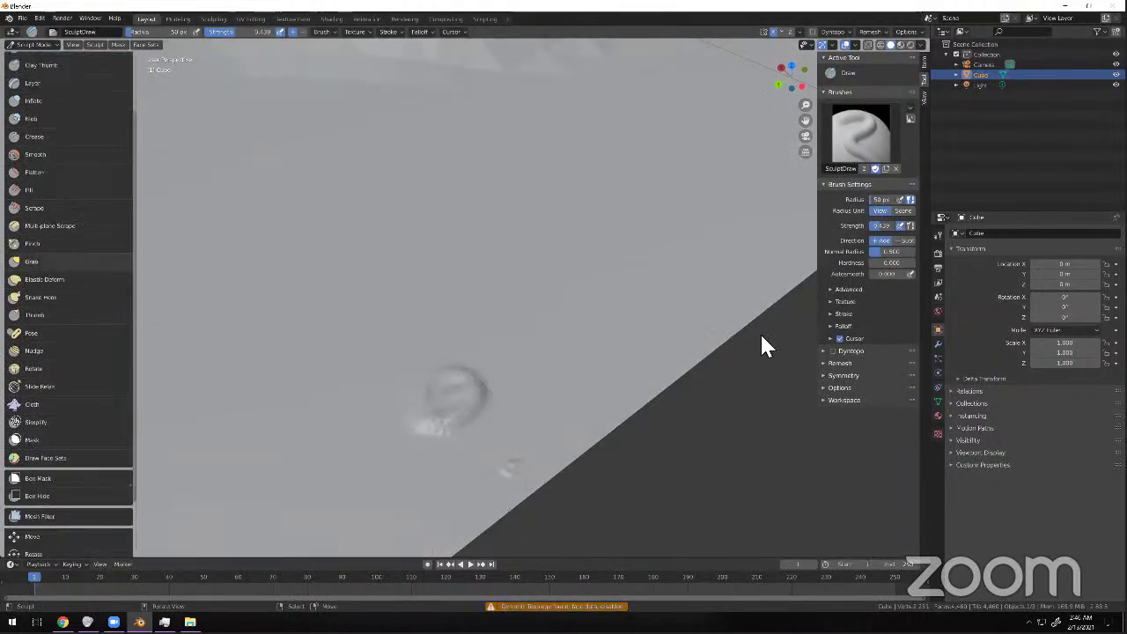
click(830, 350)
click(829, 352)
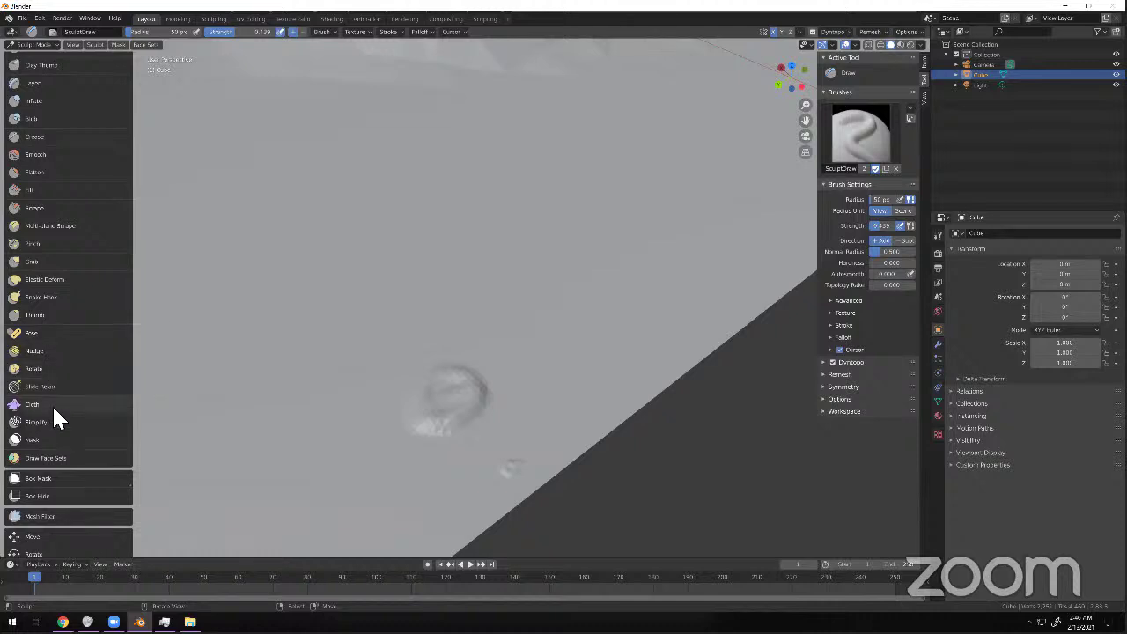
Pull several horns and spikes out of the plane with the Snake Hook brush, starting from the small bump near the edge.
scroll(53, 392, up, 3)
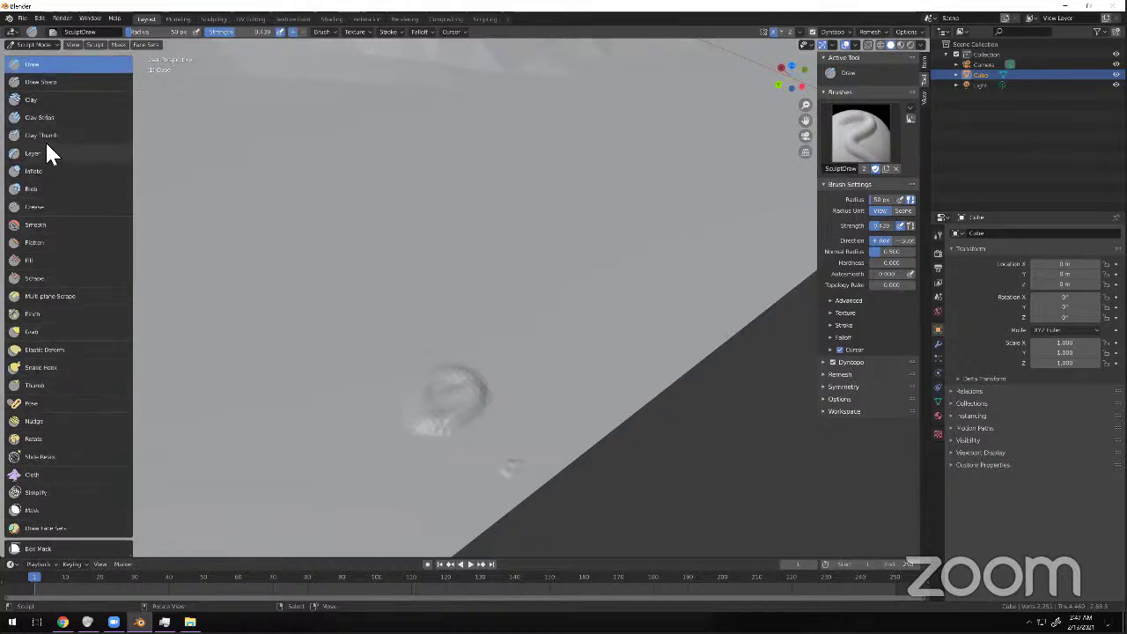
click(67, 368)
middle_drag(547, 264, 577, 266)
drag(577, 266, 514, 218)
scroll(520, 238, down, 7)
middle_drag(498, 262, 516, 236)
mouse_move(462, 263)
mouse_down()
mouse_move(464, 232)
mouse_move(506, 194)
mouse_move(543, 186)
mouse_up()
mouse_move(517, 189)
mouse_down()
mouse_move(527, 193)
mouse_move(506, 203)
mouse_move(517, 178)
mouse_up()
scroll(508, 200, up, 5)
drag(522, 229, 547, 186)
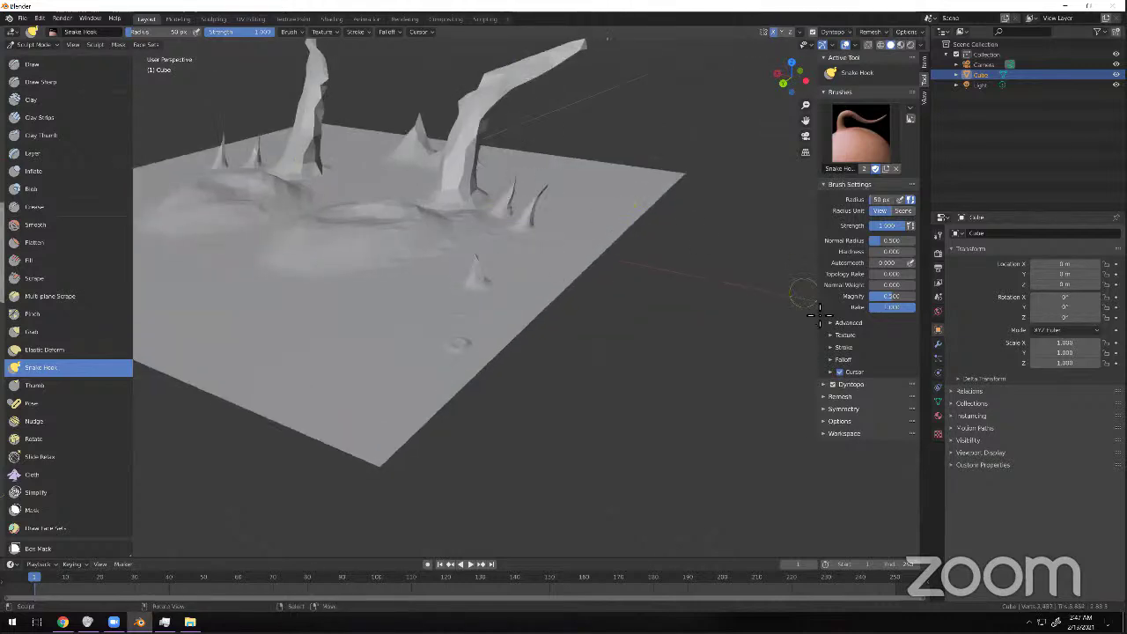
Set the Dyntopo detail size to 5 px and pull a group of thin curved tendrils from the plane's near corner.
click(819, 385)
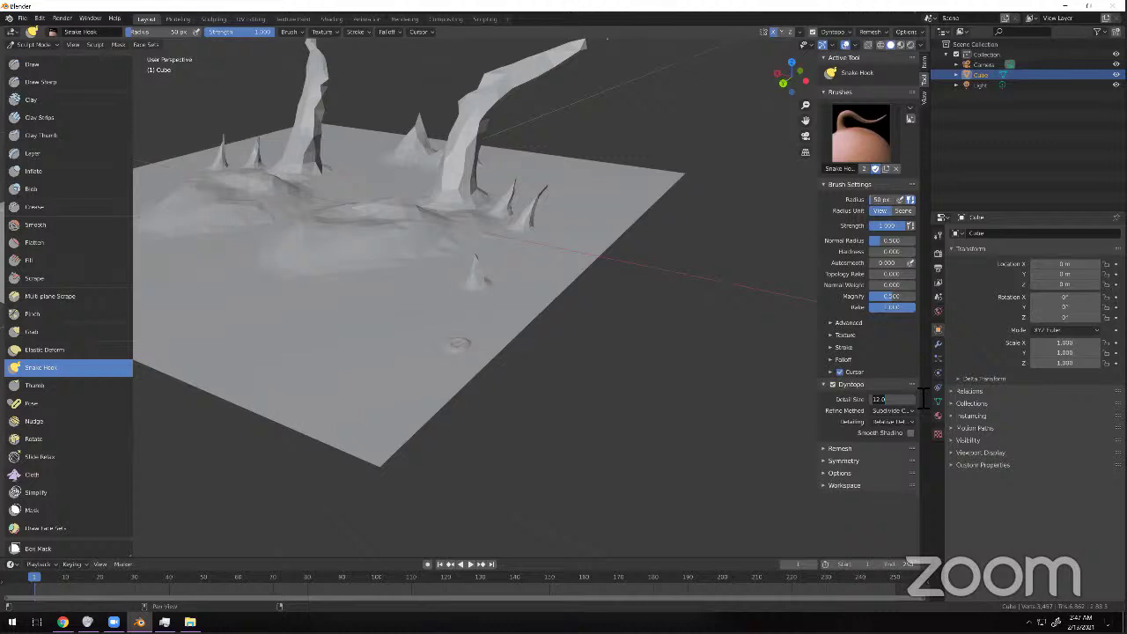
text(5)
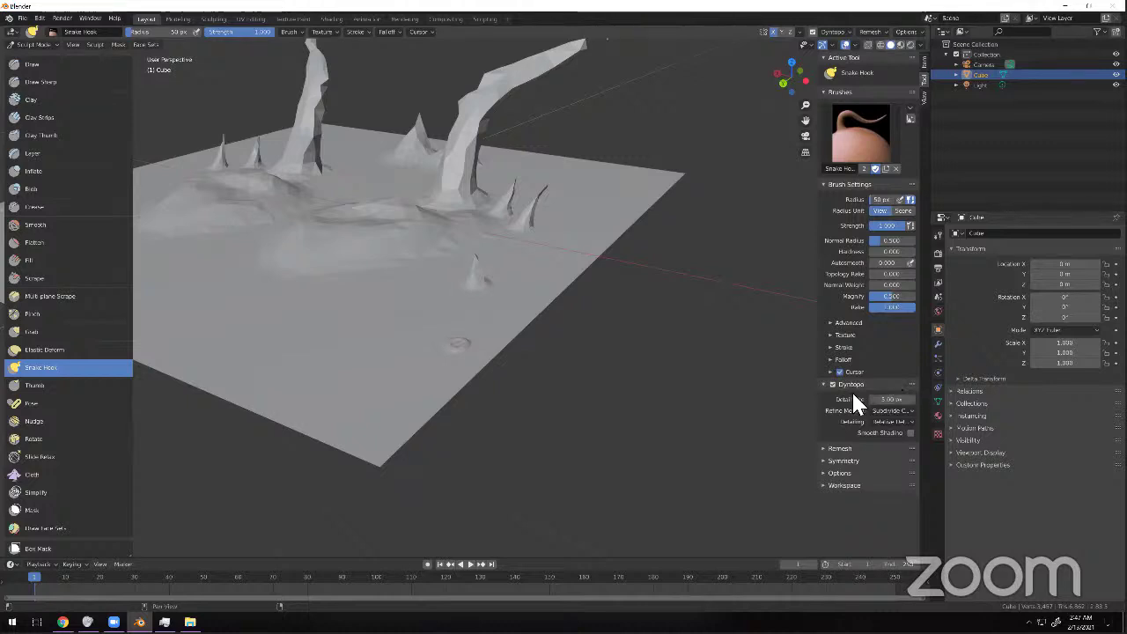
drag(478, 259, 519, 195)
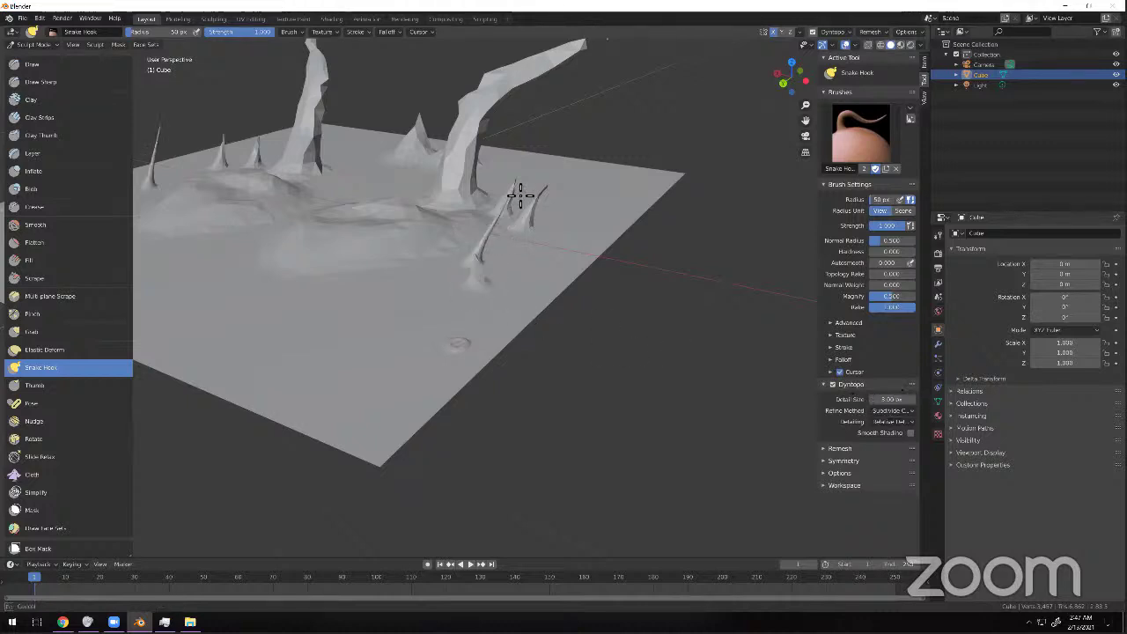
drag(378, 391, 319, 258)
drag(395, 365, 392, 313)
drag(363, 384, 388, 292)
drag(319, 398, 291, 308)
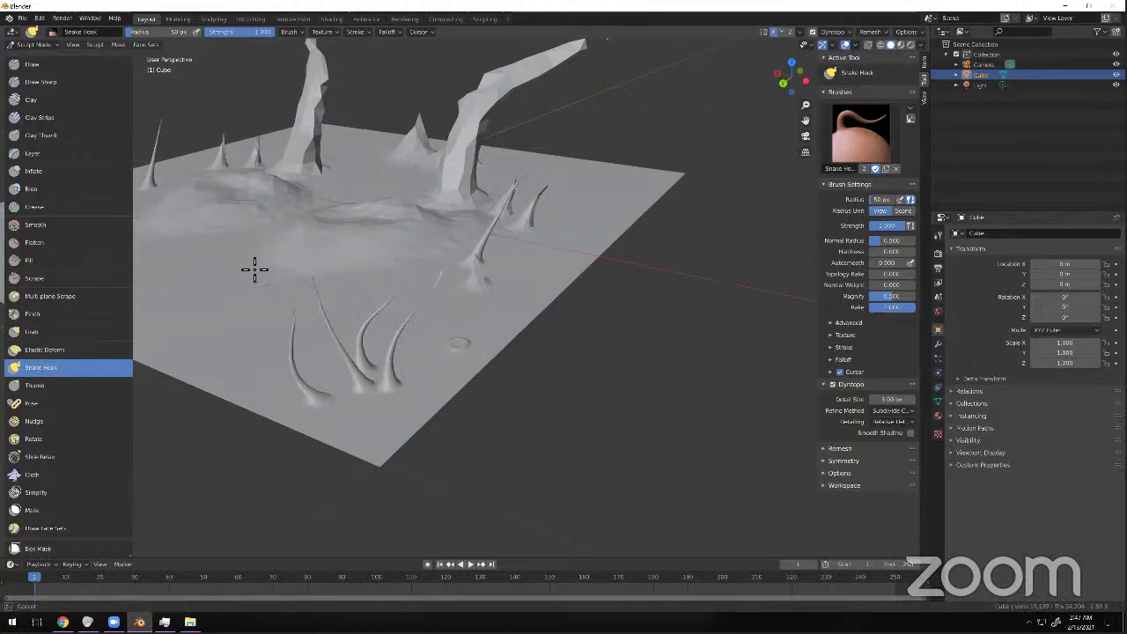
drag(335, 337, 378, 209)
drag(390, 344, 431, 269)
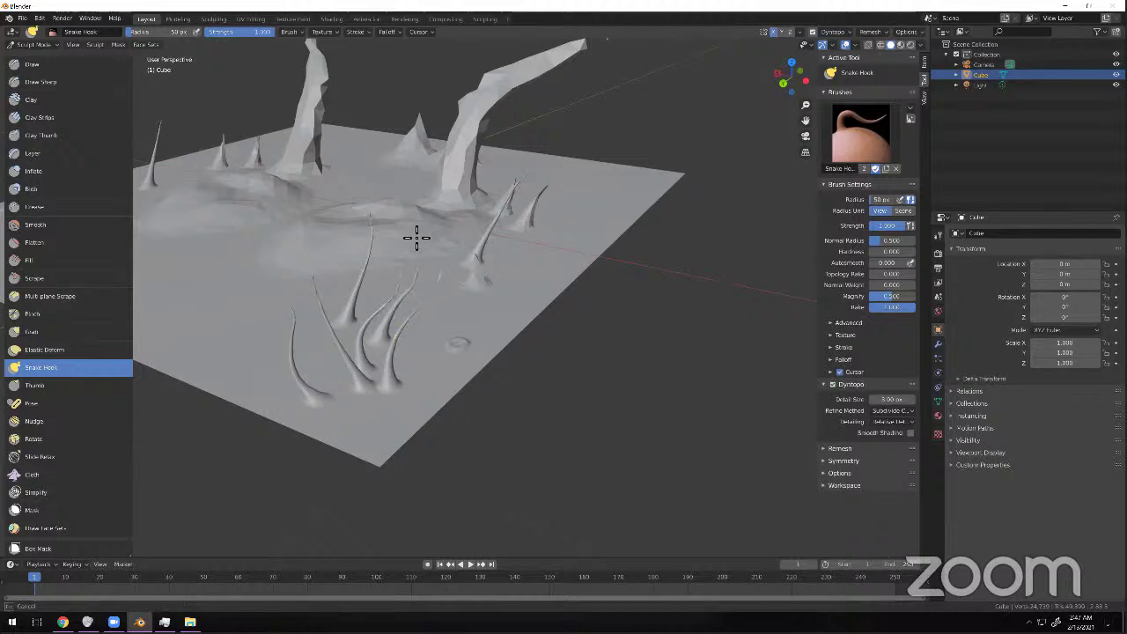
drag(443, 355, 480, 280)
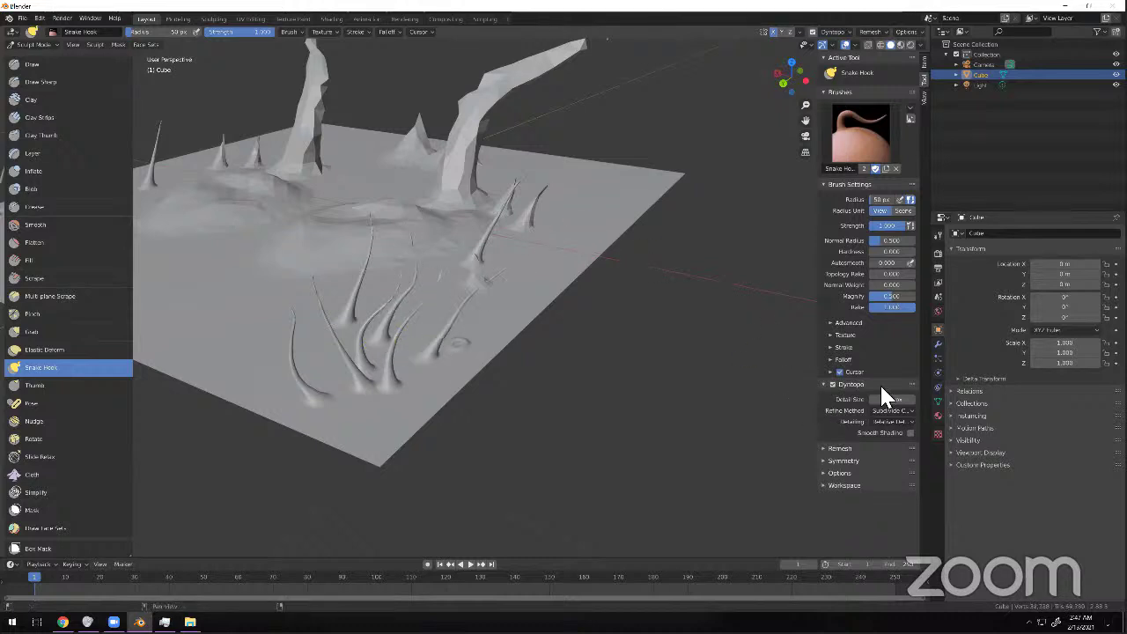
Set the Dyntopo detail size to 1 px and pull more long, finely detailed tendrils among the existing ones.
drag(358, 362, 323, 266)
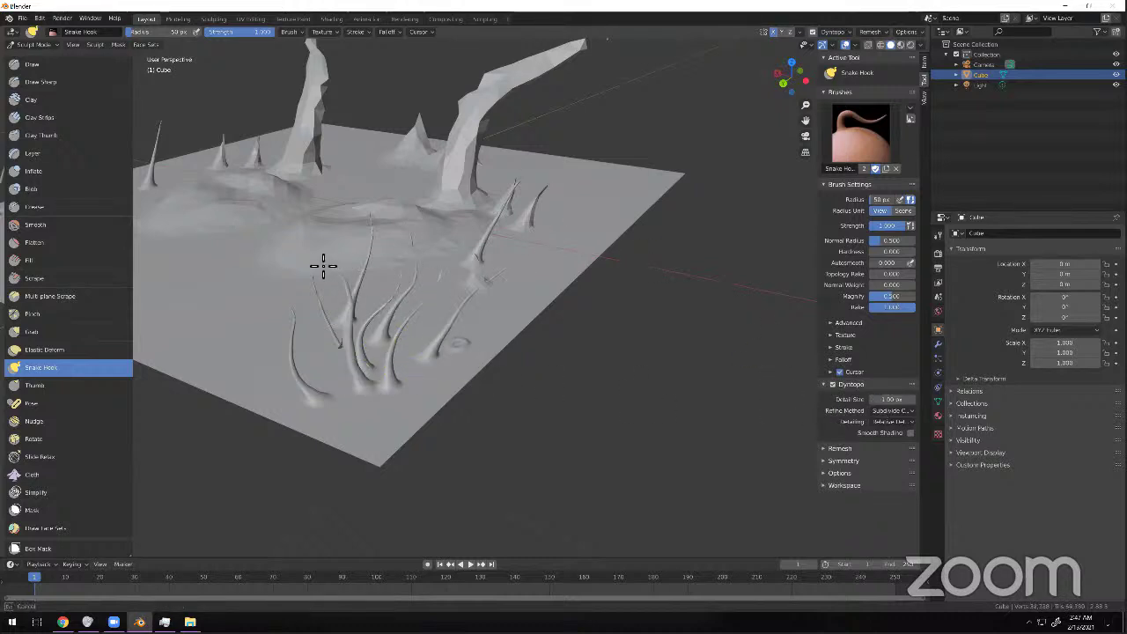
mouse_move(256, 387)
mouse_down()
mouse_move(270, 307)
mouse_move(261, 266)
mouse_up()
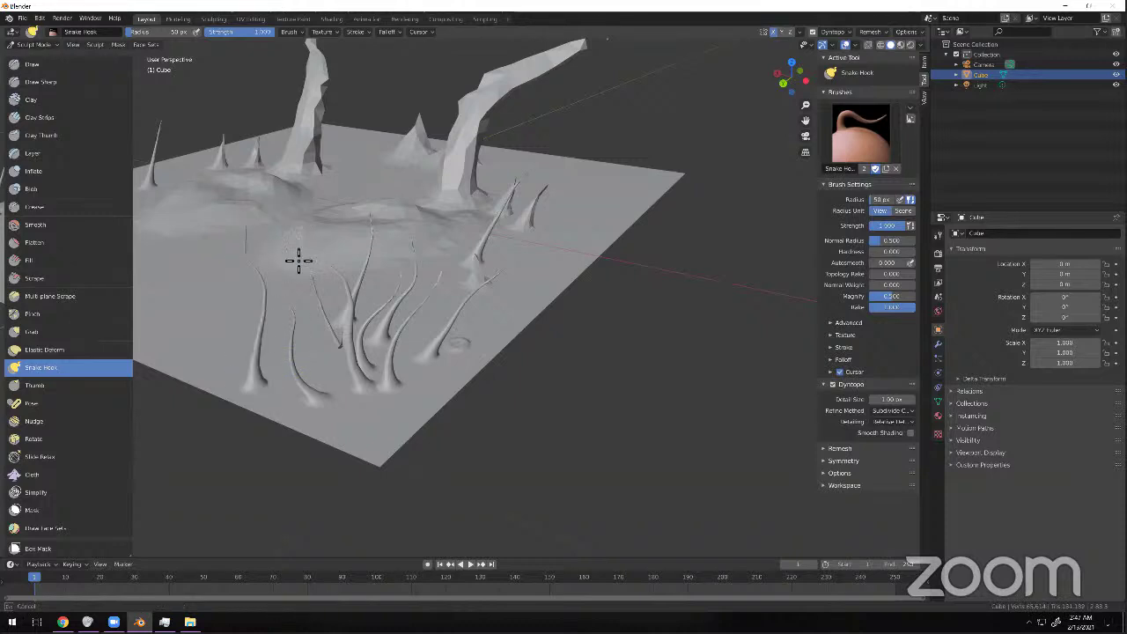
mouse_move(290, 355)
mouse_down()
mouse_move(312, 266)
mouse_move(288, 244)
mouse_up()
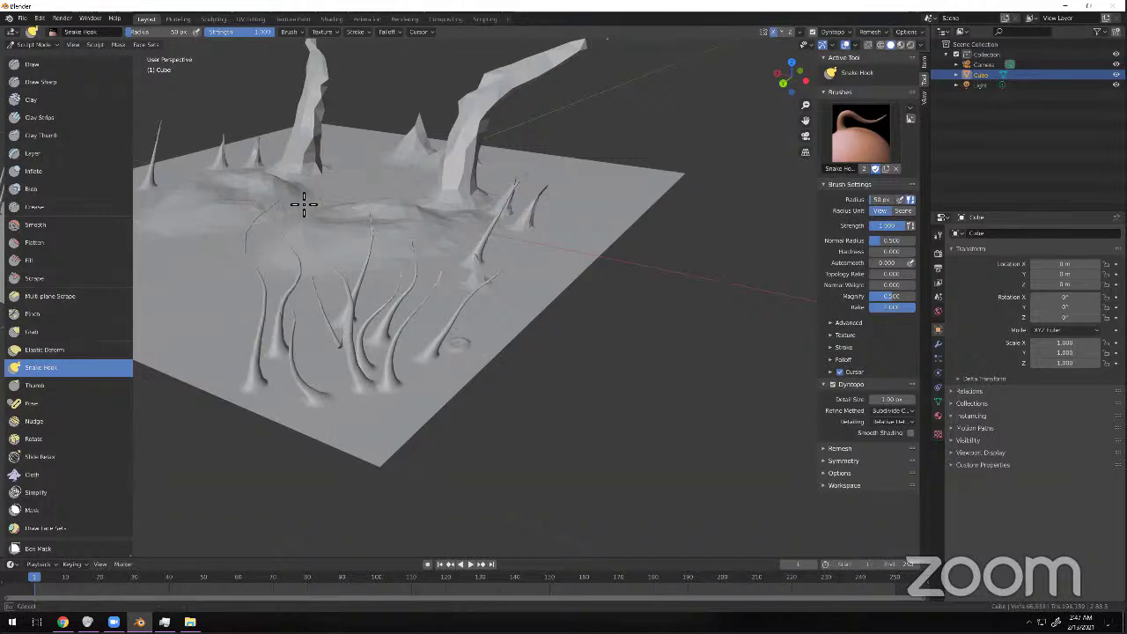
drag(336, 375, 322, 275)
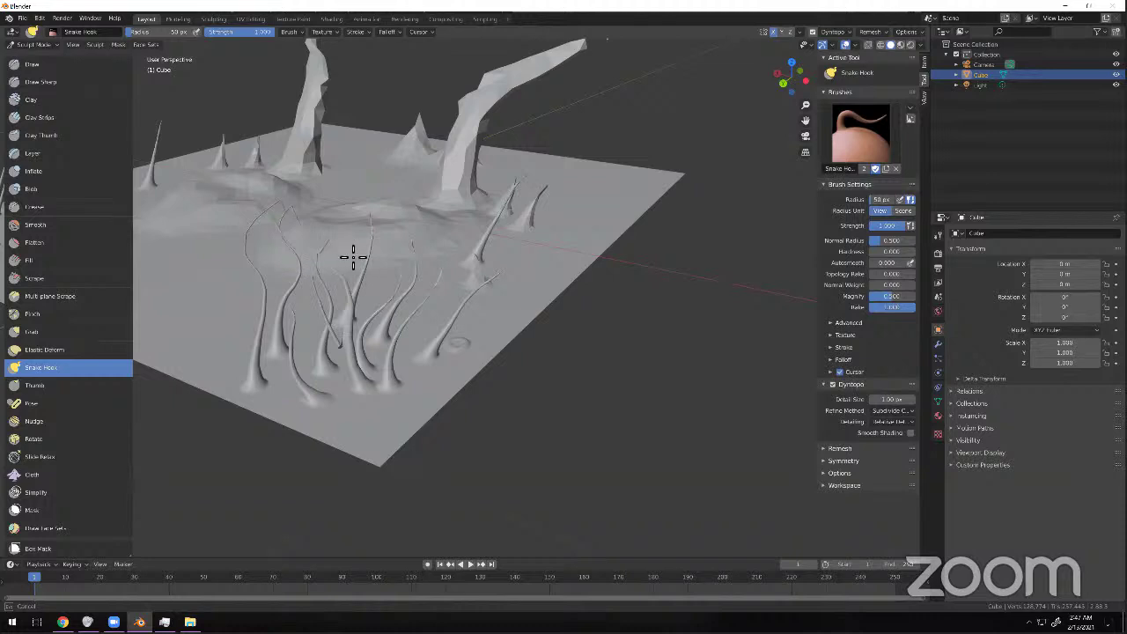
drag(428, 396, 462, 260)
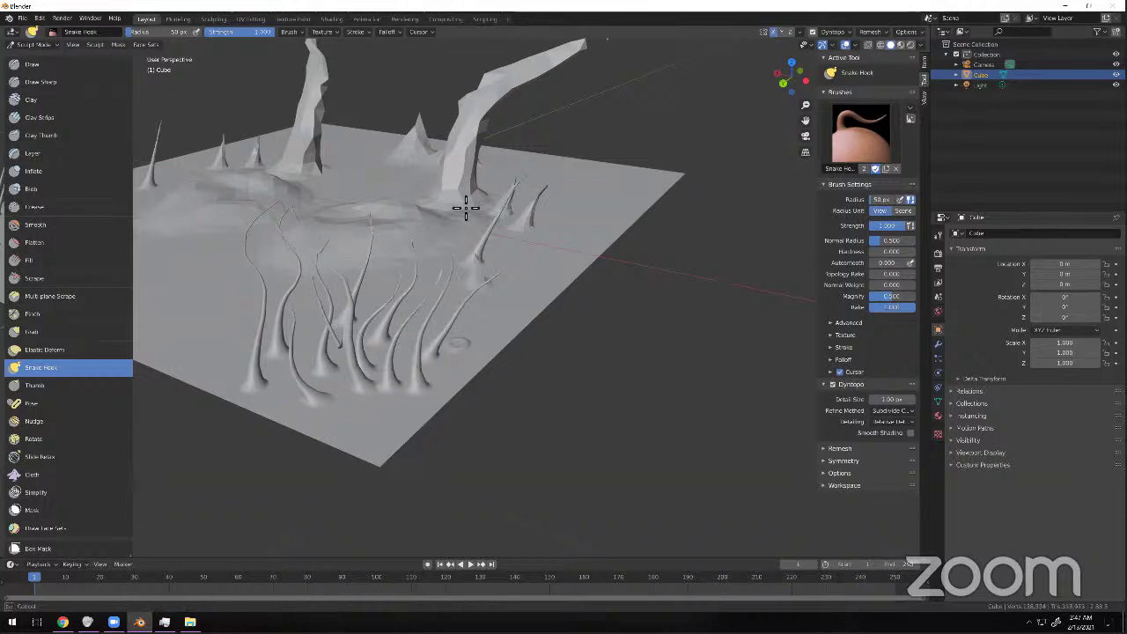
drag(387, 428, 385, 356)
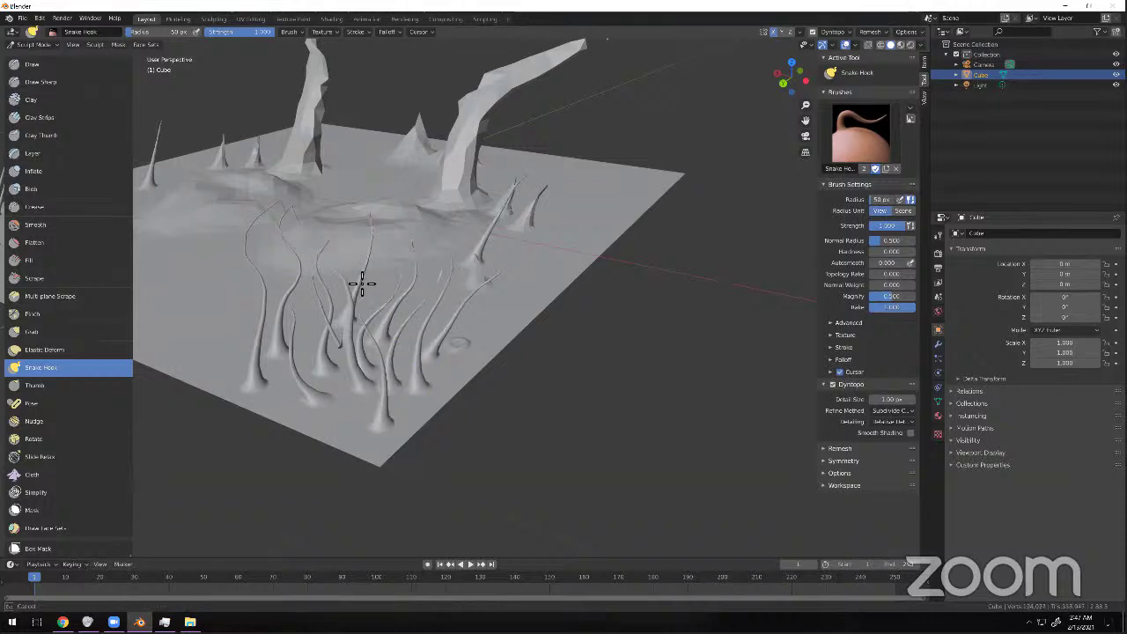
drag(360, 422, 331, 323)
Pull a side branch from one tendril and grow several finer twigs from it with the Snake Hook brush.
scroll(343, 273, up, 3)
middle_drag(342, 276, 512, 275)
mouse_move(522, 267)
mouse_down()
mouse_move(587, 252)
mouse_move(686, 155)
mouse_up()
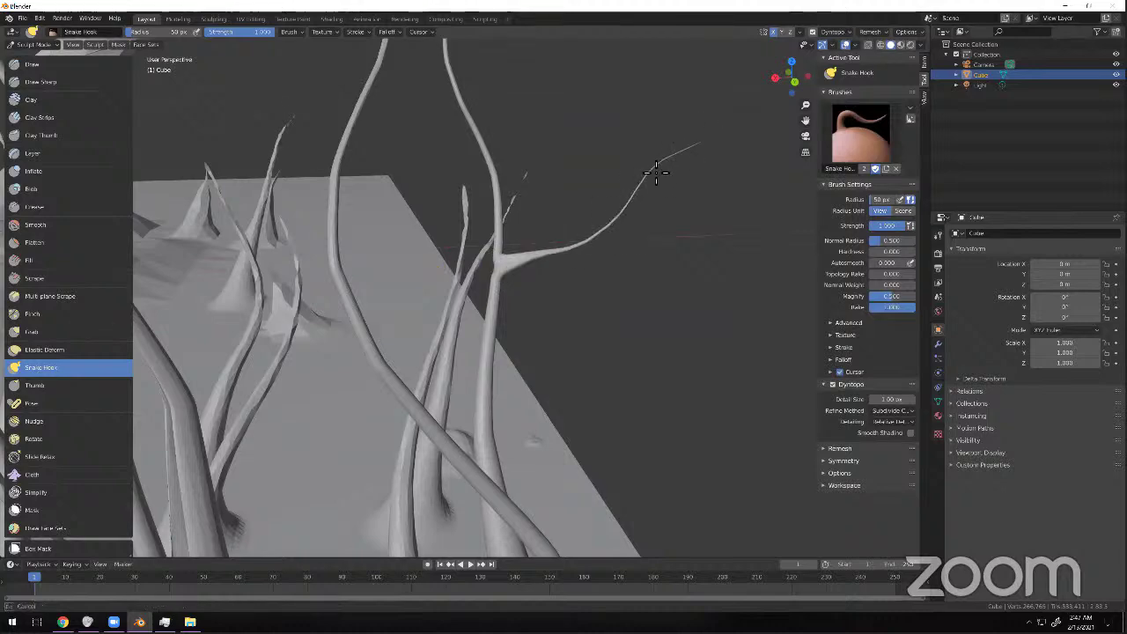
scroll(657, 172, up, 3)
scroll(656, 171, down, 2)
scroll(671, 172, up, 2)
scroll(675, 174, down, 1)
mouse_move(690, 187)
mouse_down()
mouse_move(687, 294)
mouse_move(715, 341)
mouse_move(709, 333)
mouse_up()
mouse_move(675, 282)
middle_down()
mouse_move(579, 311)
mouse_move(495, 312)
mouse_move(448, 288)
middle_up()
mouse_move(442, 283)
mouse_down()
mouse_move(504, 301)
mouse_move(634, 277)
mouse_move(616, 307)
mouse_up()
drag(598, 346, 551, 355)
drag(534, 302, 543, 326)
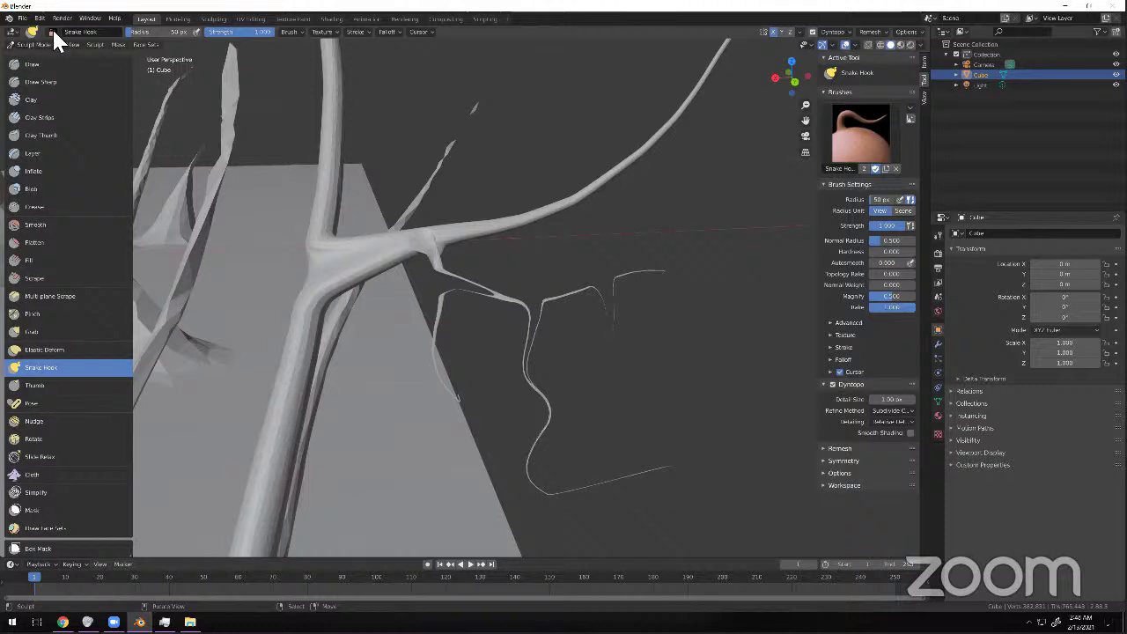
Switch the plane to Edit Mode and inspect the topology of the branched tendril and its fine twigs.
click(26, 45)
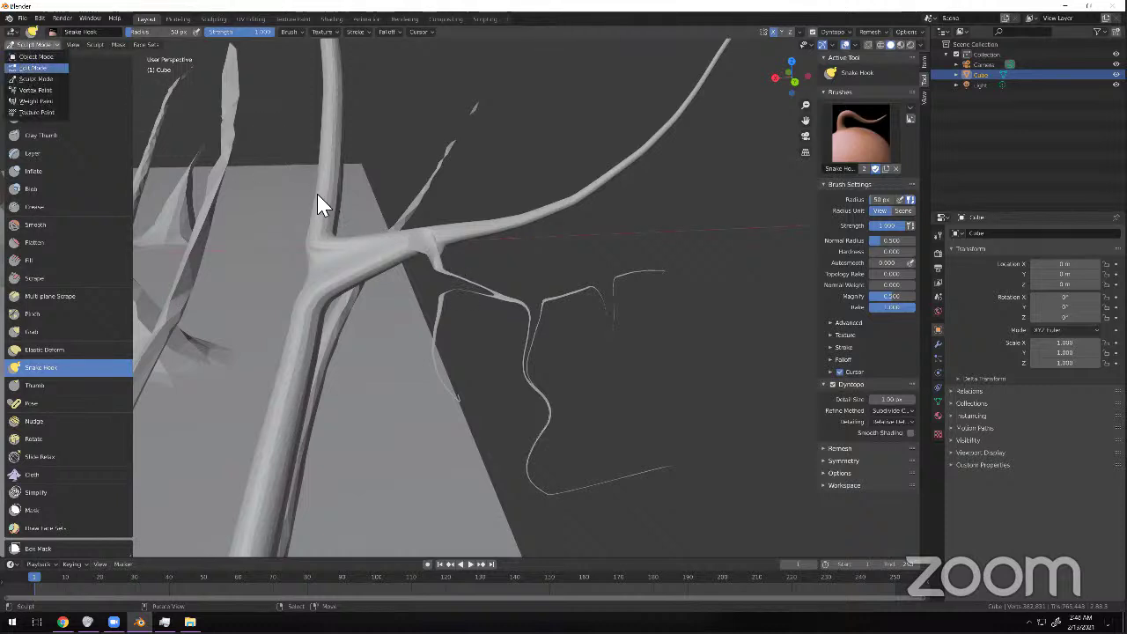
key(Return)
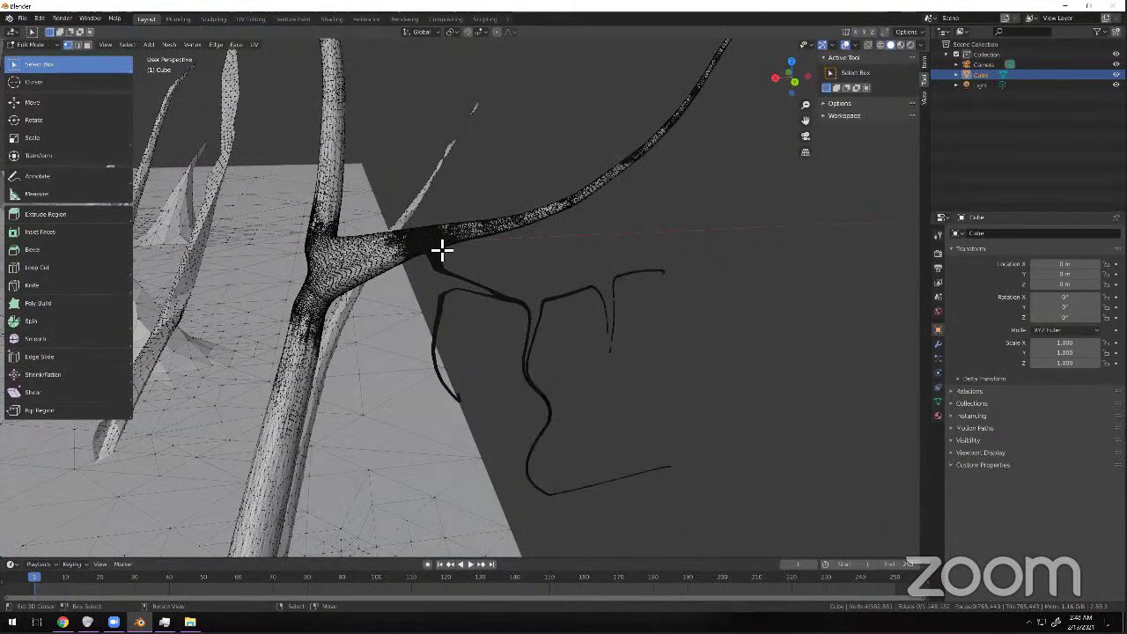
middle_drag(439, 253, 459, 357)
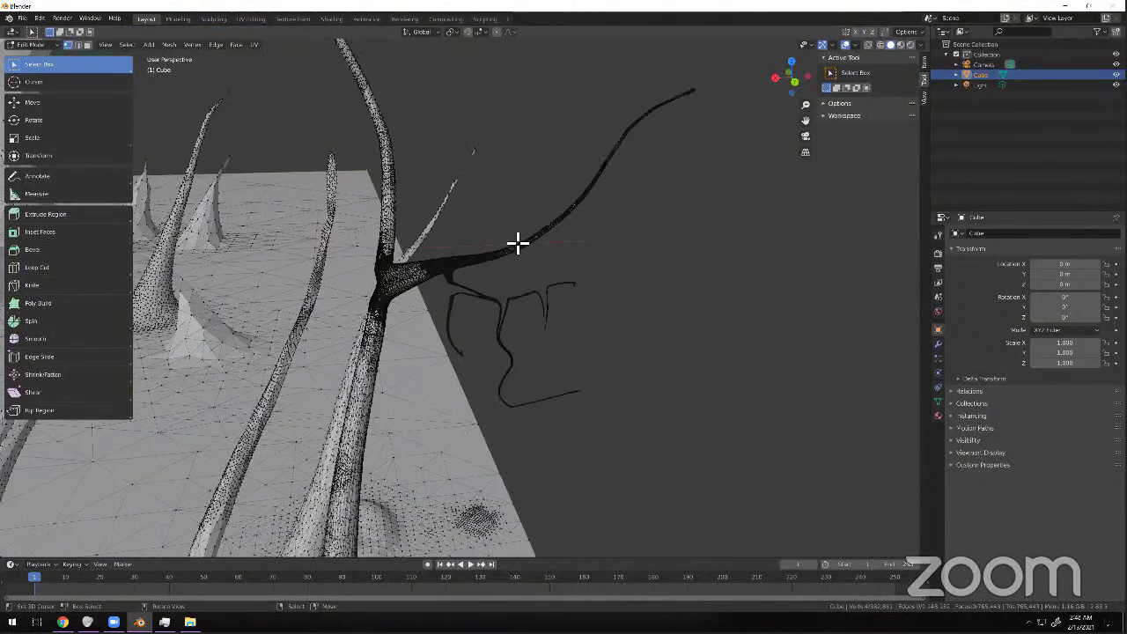
middle_drag(518, 243, 653, 142)
middle_drag(722, 116, 531, 317)
middle_drag(468, 351, 459, 321)
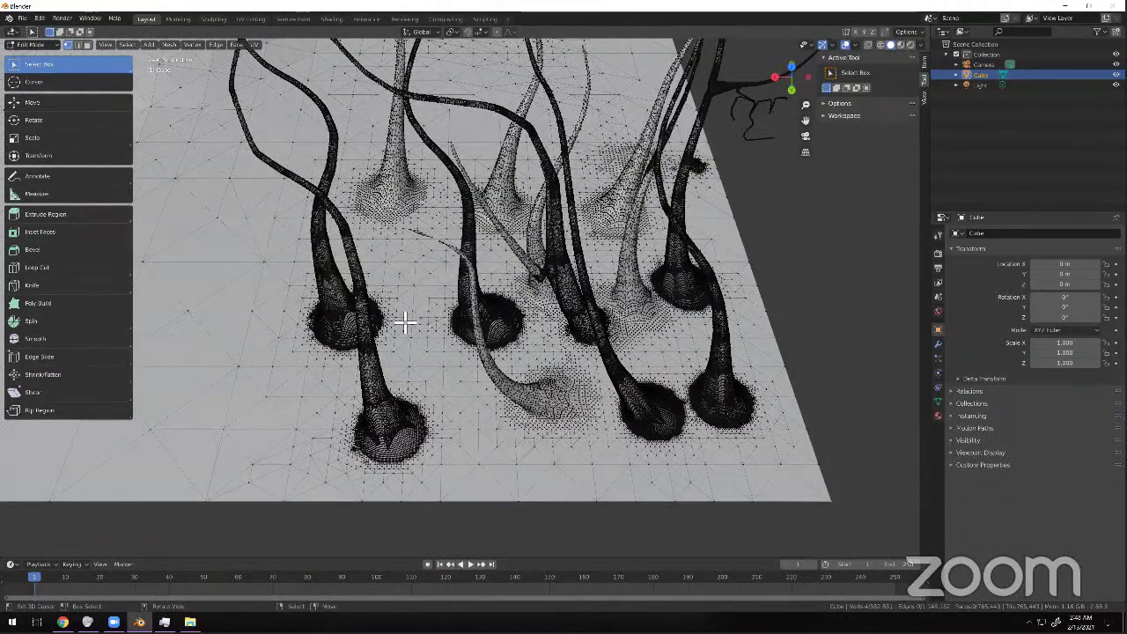
Examine the mesh density around the tendril bases and compare it with the coarser horns and spikes across the plane.
scroll(449, 298, up, 3)
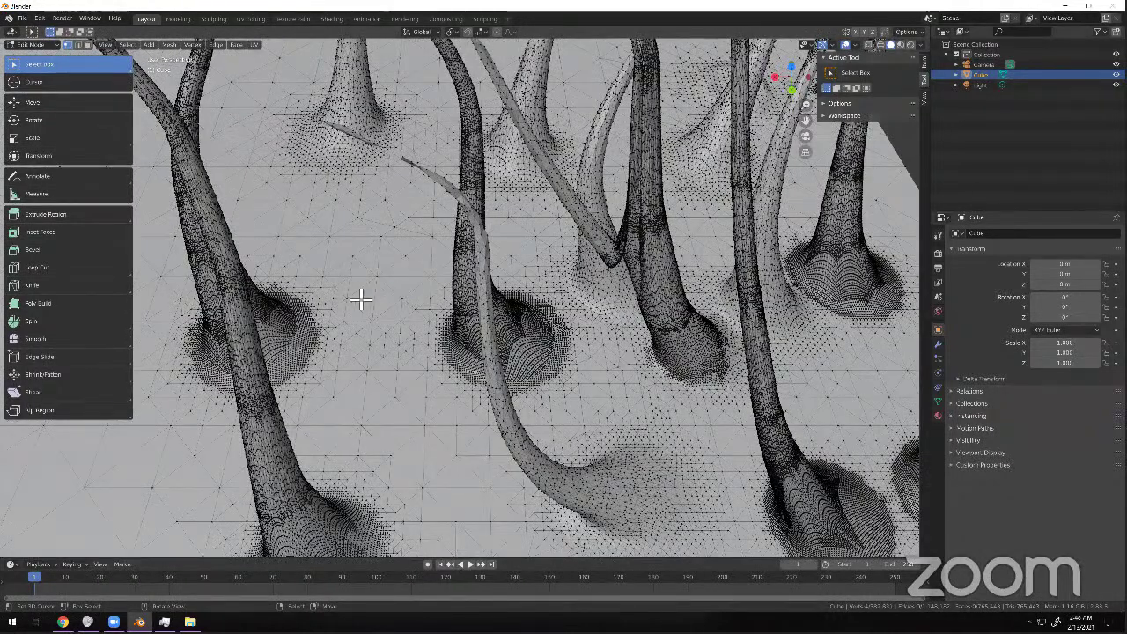
scroll(352, 290, down, 6)
middle_drag(360, 284, 503, 316)
scroll(514, 297, up, 3)
middle_drag(576, 325, 647, 319)
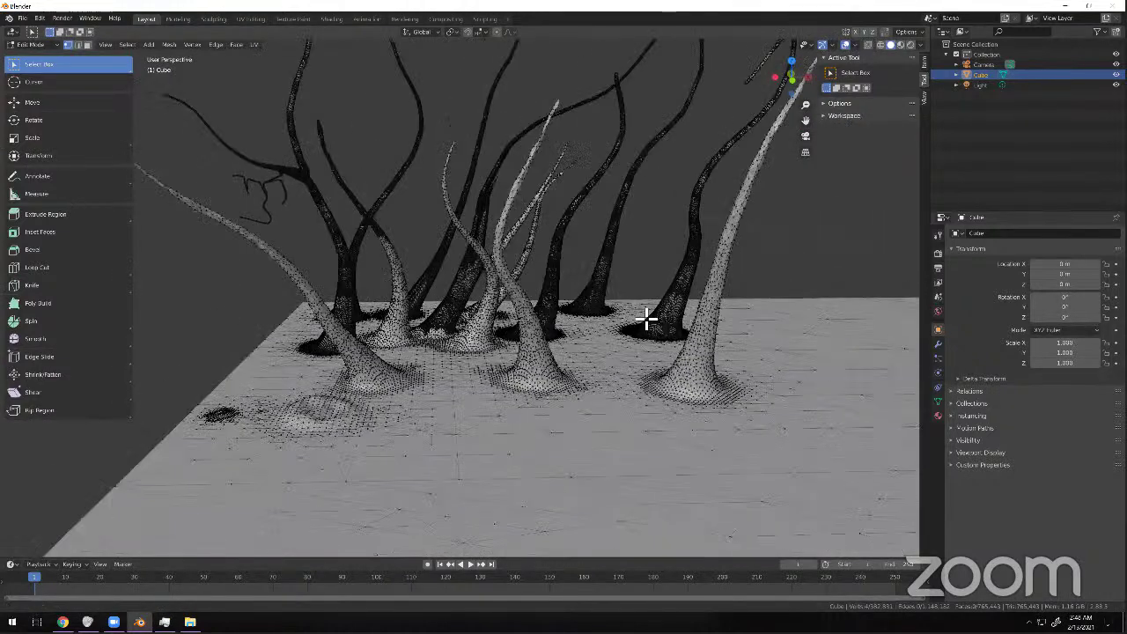
middle_drag(622, 368, 558, 323)
middle_drag(554, 221, 550, 219)
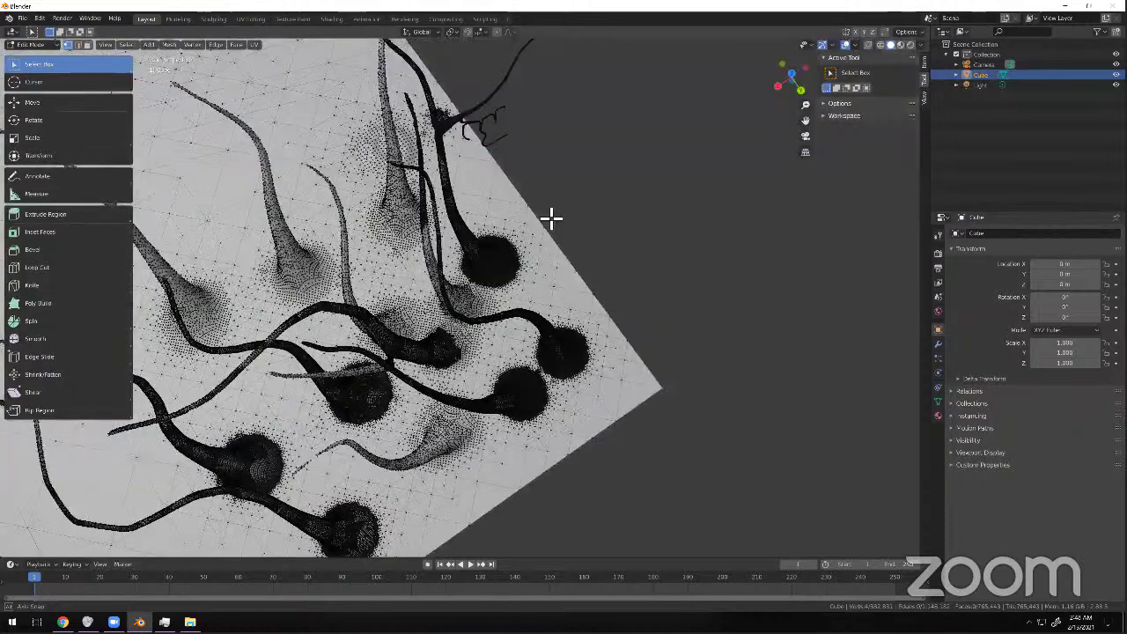
scroll(369, 250, up, 5)
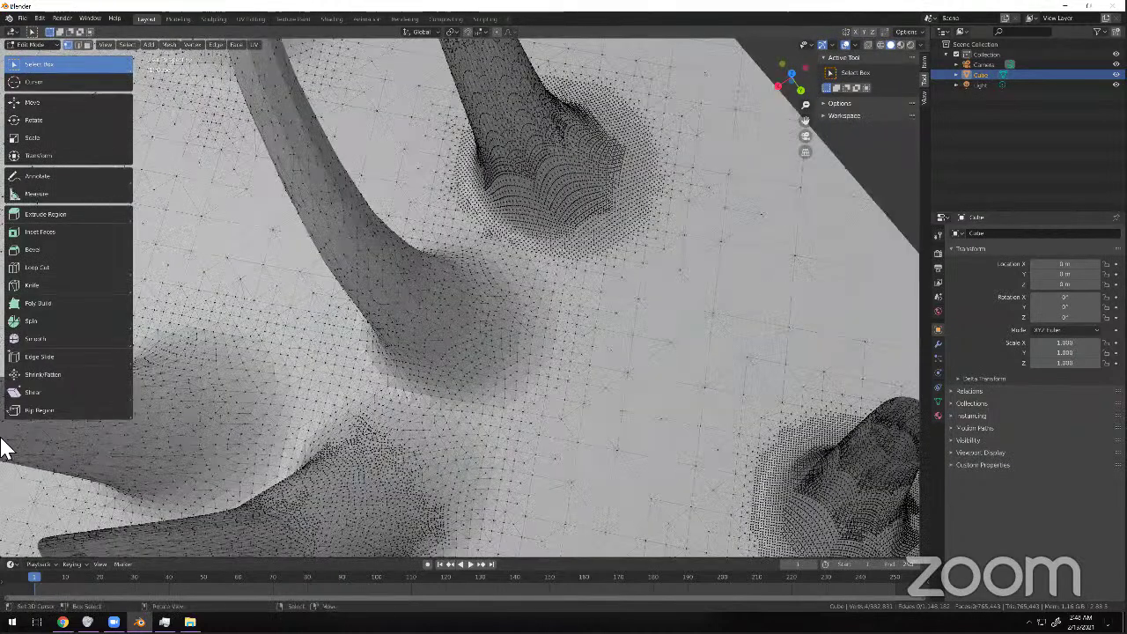
shift+middle_drag(398, 393, 692, 256)
scroll(521, 248, down, 4)
shift+middle_drag(414, 295, 517, 269)
scroll(546, 344, down, 3)
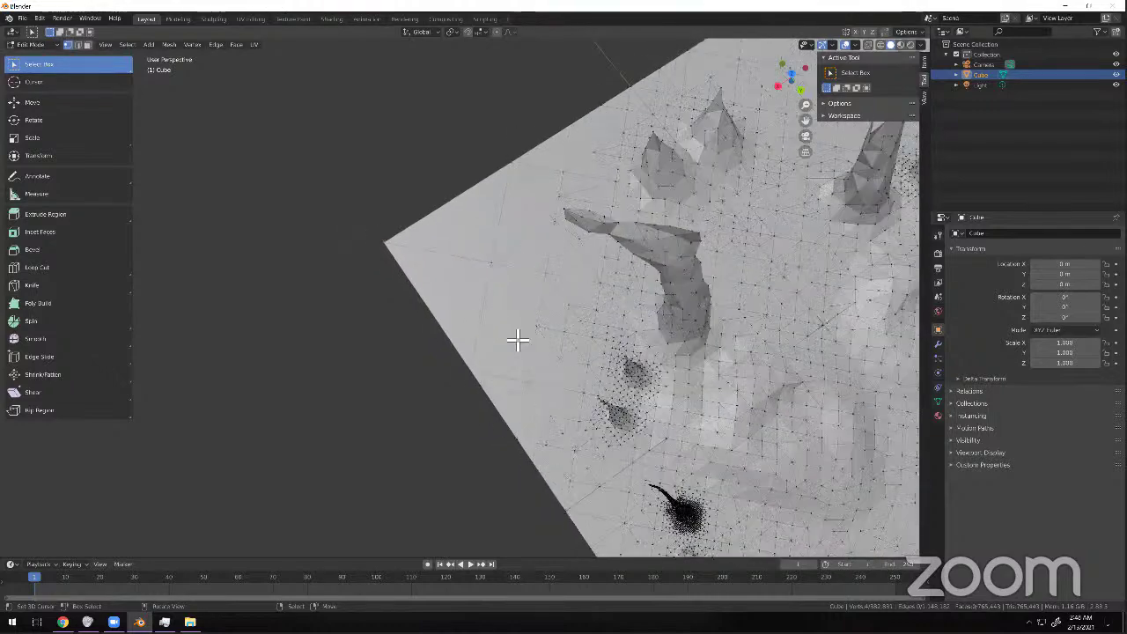
scroll(370, 304, down, 5)
middle_drag(336, 295, 432, 303)
scroll(440, 286, up, 6)
middle_drag(75, 123, 428, 245)
View the sculpted tendrils in Object Mode, and return to Edit Mode to look over their dense bases.
key(Tab)
middle_drag(322, 285, 22, 42)
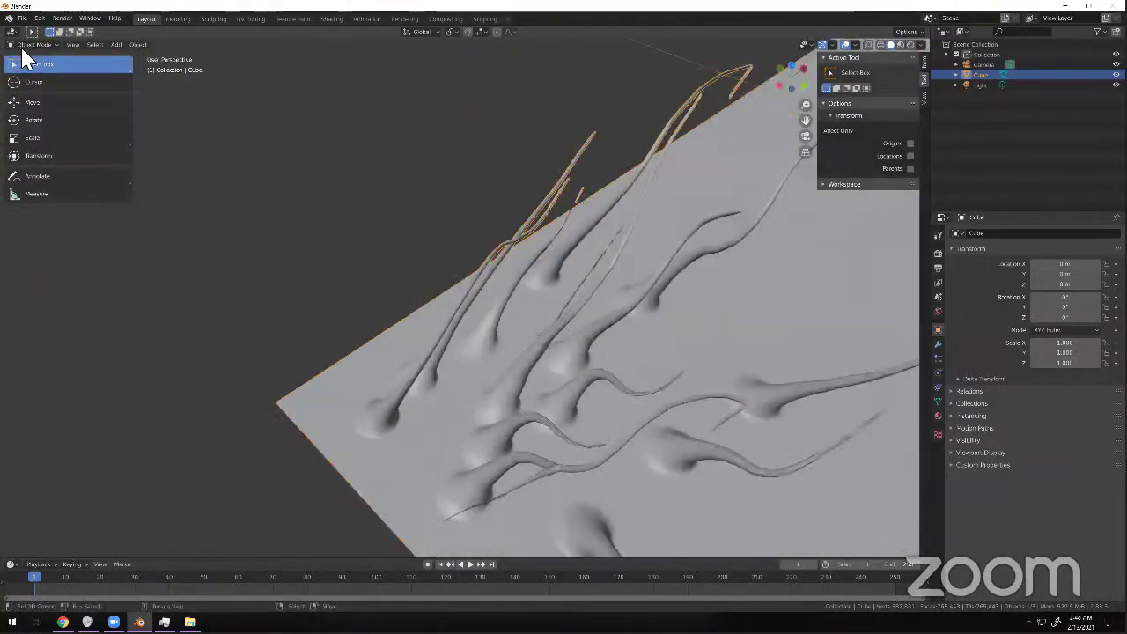
click(27, 44)
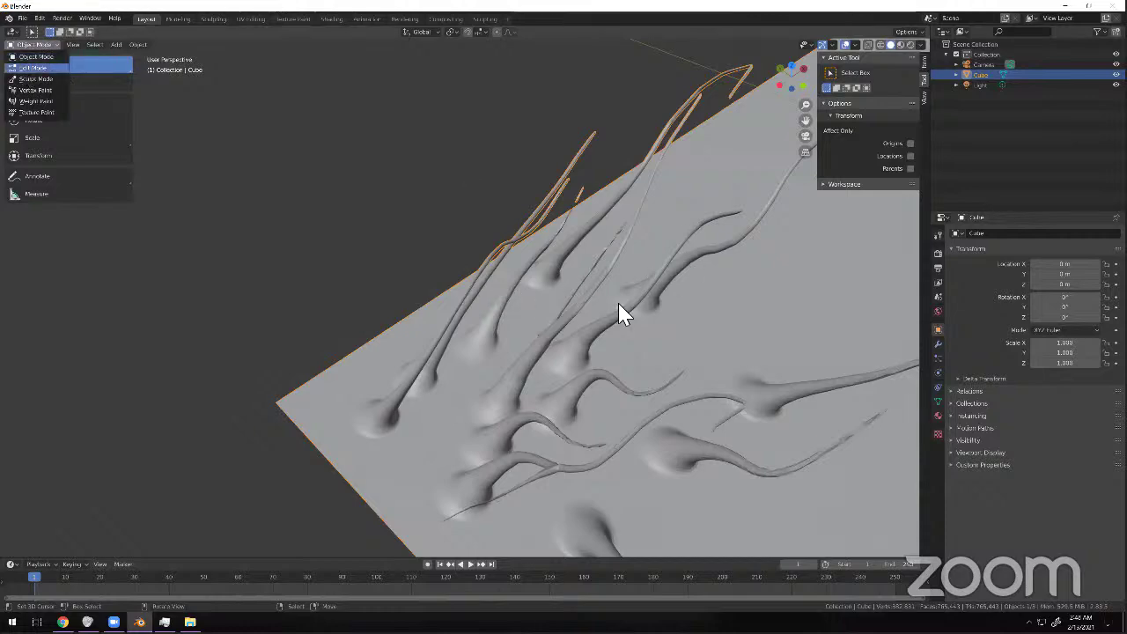
key(Tab)
middle_drag(491, 337, 400, 357)
scroll(387, 371, up, 5)
scroll(399, 363, down, 4)
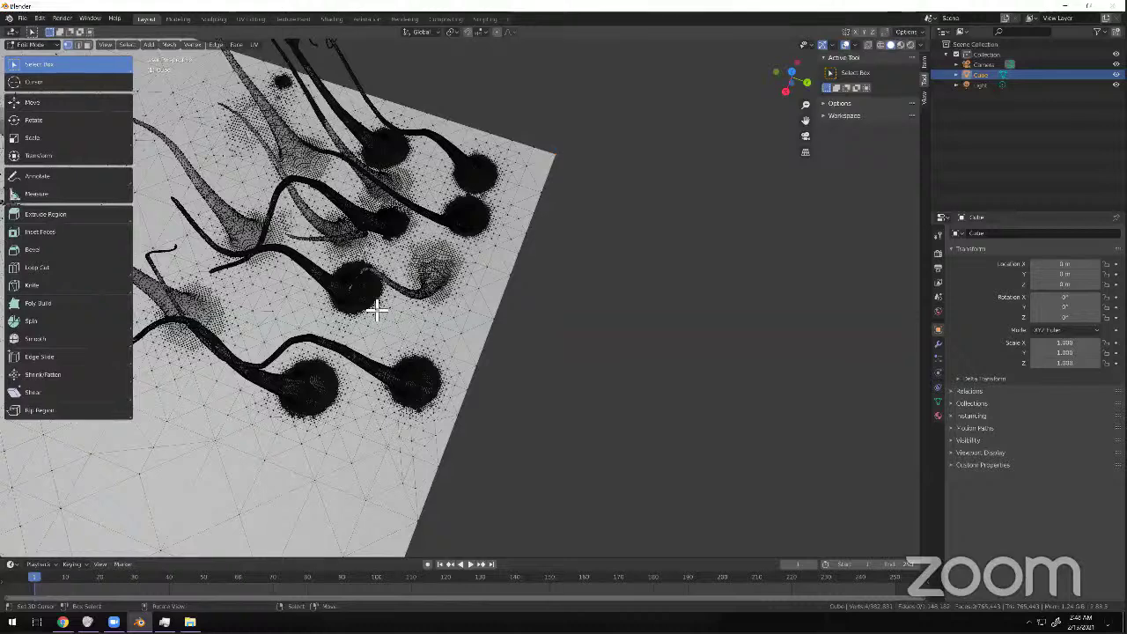
Box-select the upper ends of the distant tendril cluster from a low side view and delete their vertices.
middle_drag(539, 328, 526, 267)
drag(466, 146, 332, 234)
key(x)
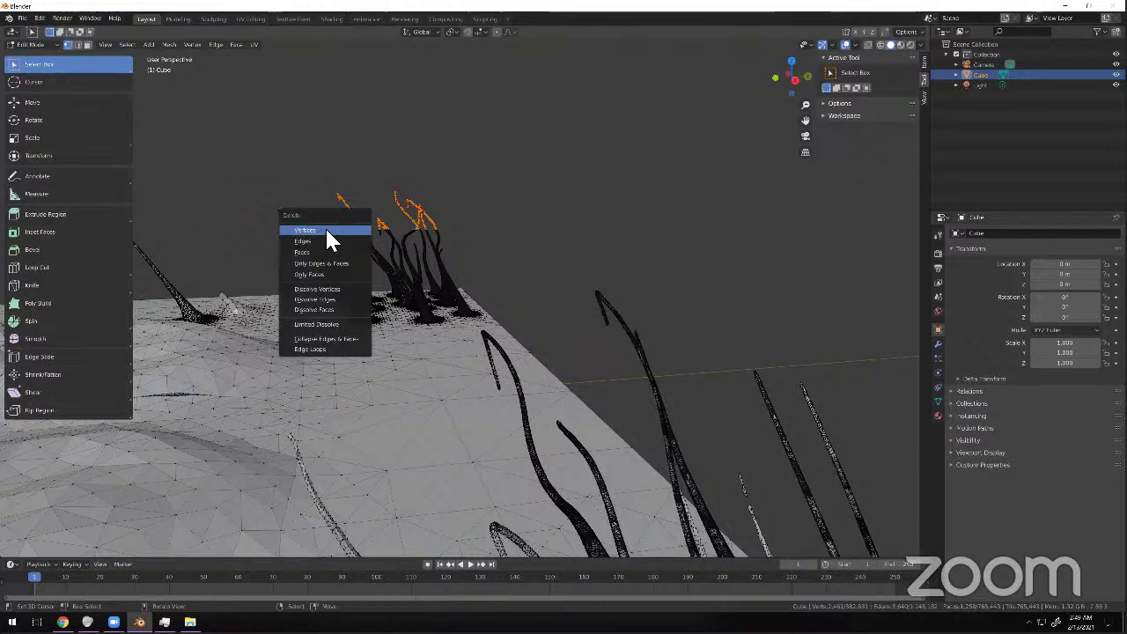
click(327, 231)
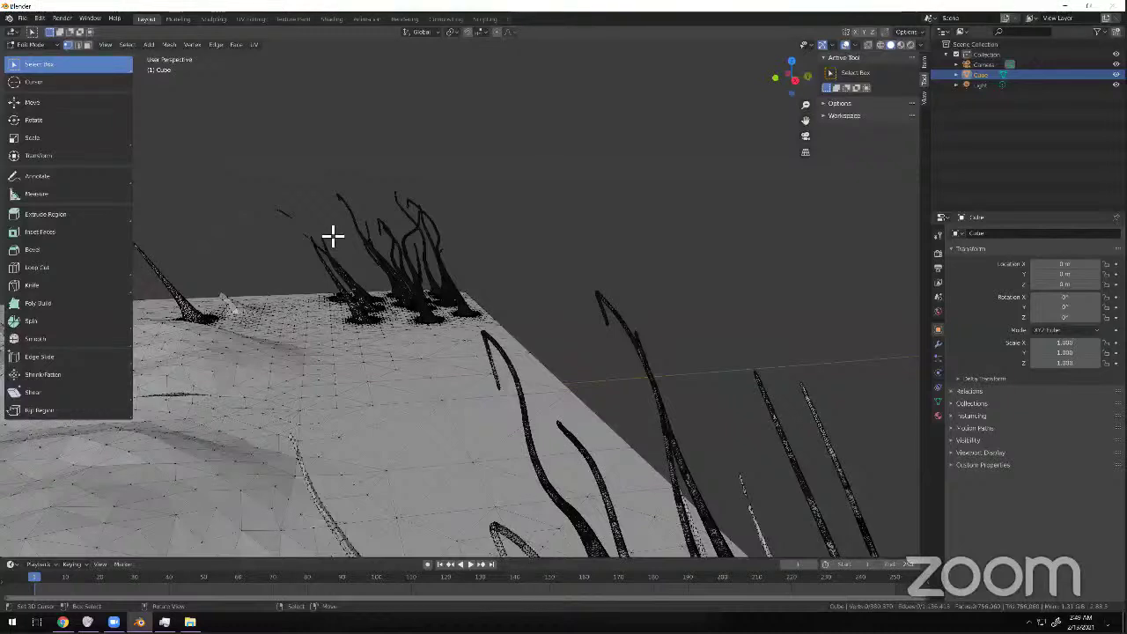
Turn on X-ray display, box-select the upper ends of the distant tendril cluster, and delete their vertices.
click(867, 45)
key(b)
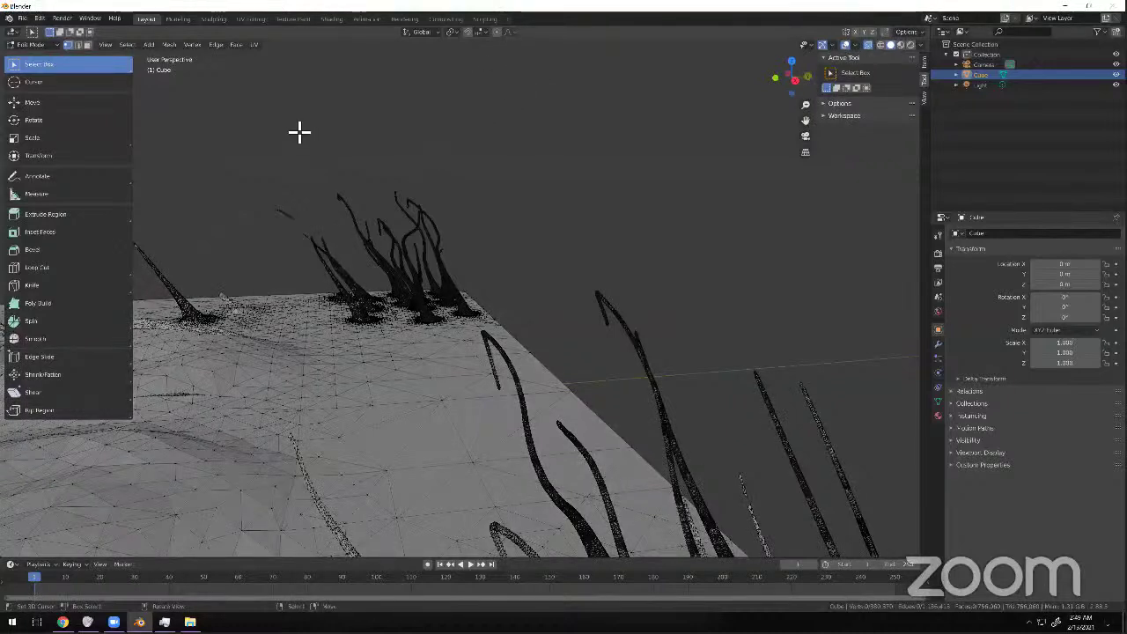
drag(254, 153, 490, 257)
key(x)
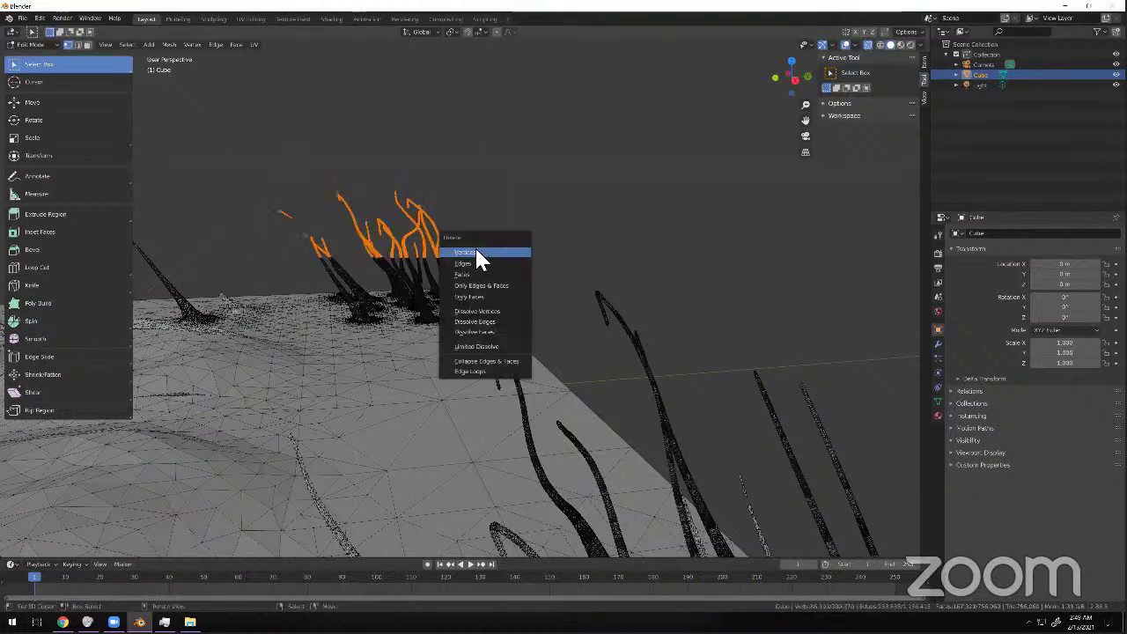
click(476, 253)
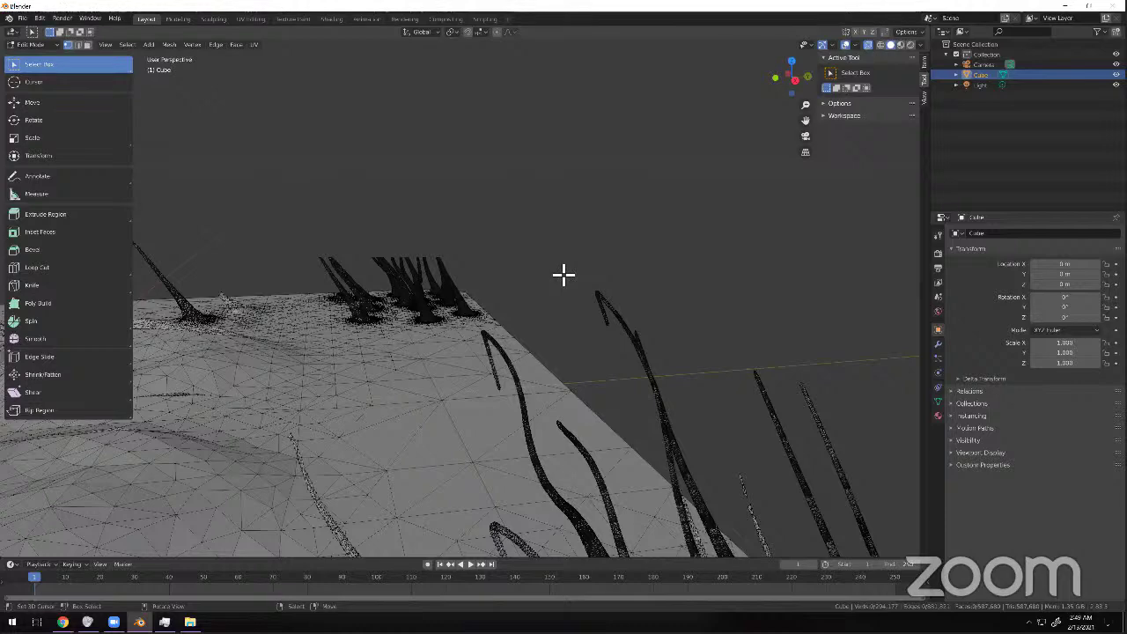
Inspect the cut tendrils from several angles, comparing their appearance in Edit Mode and Object Mode.
middle_drag(564, 274, 451, 315)
scroll(451, 315, up, 6)
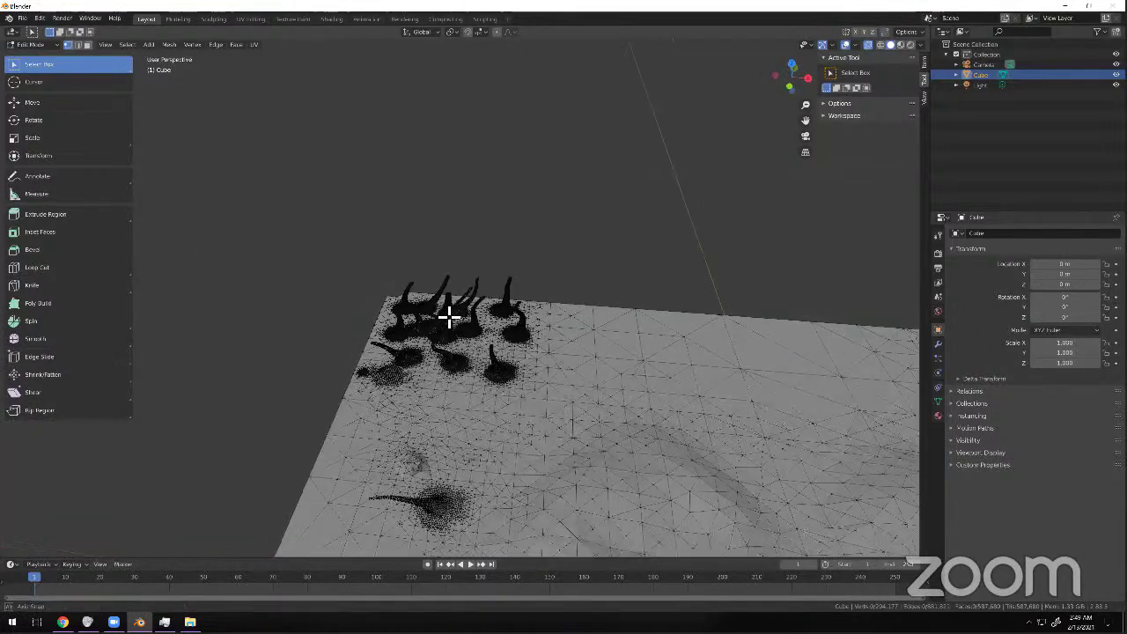
click(48, 47)
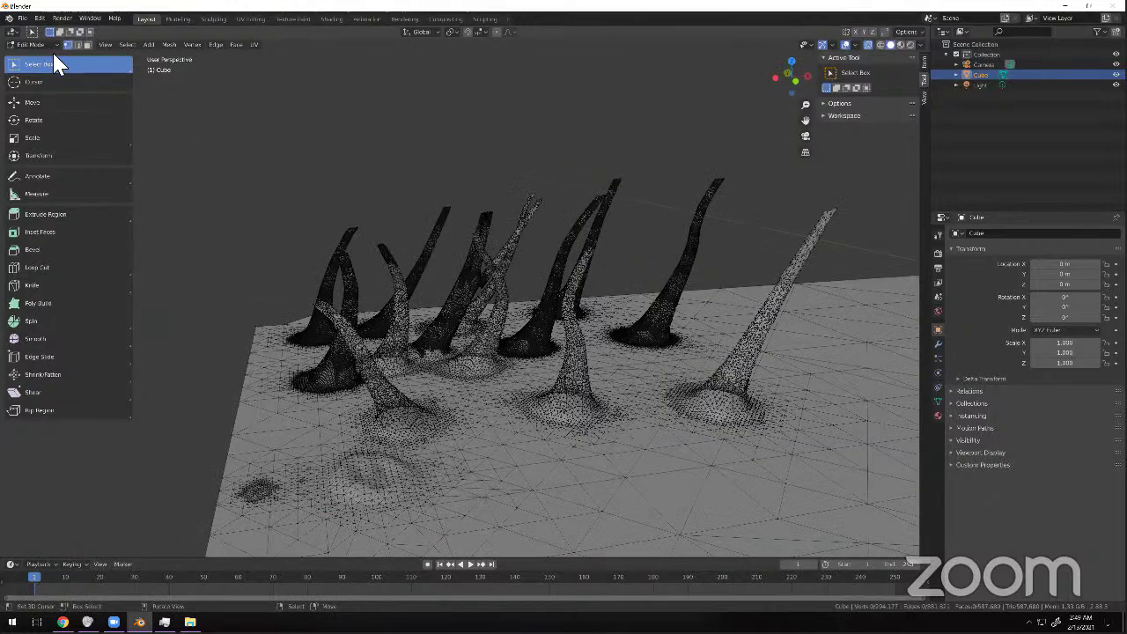
click(53, 55)
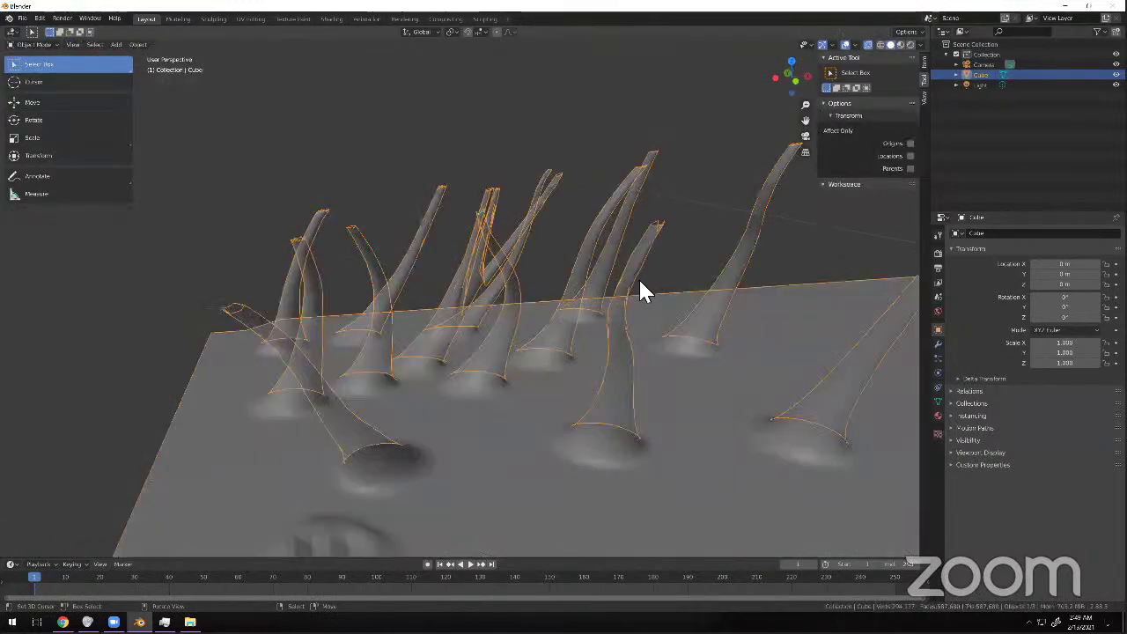
scroll(638, 277, down, 5)
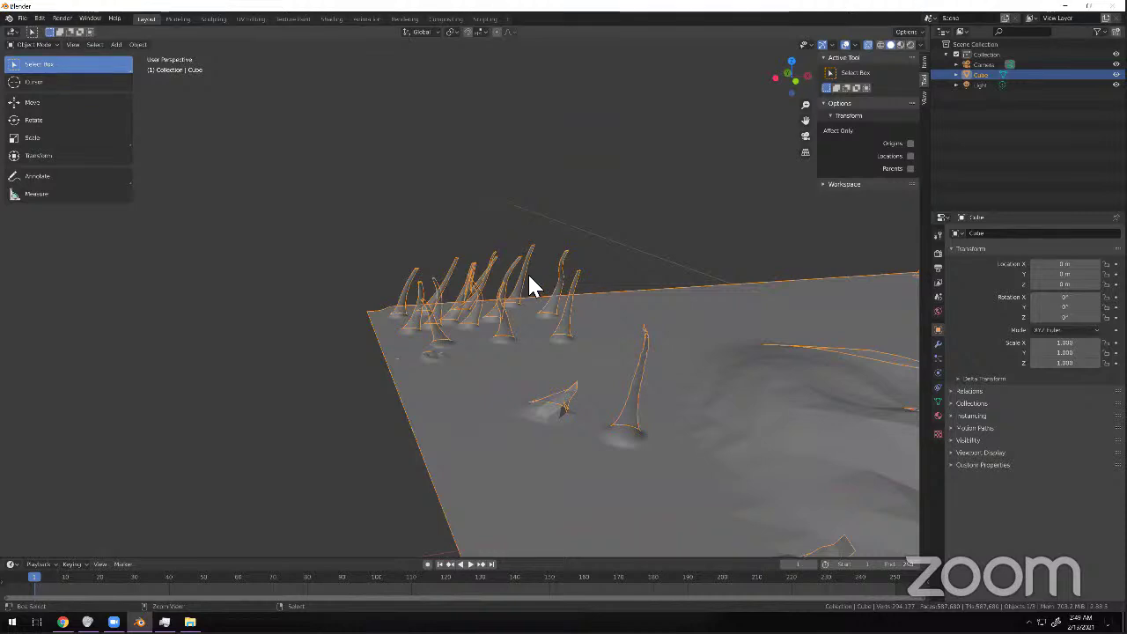
key(Tab)
key(Tab)
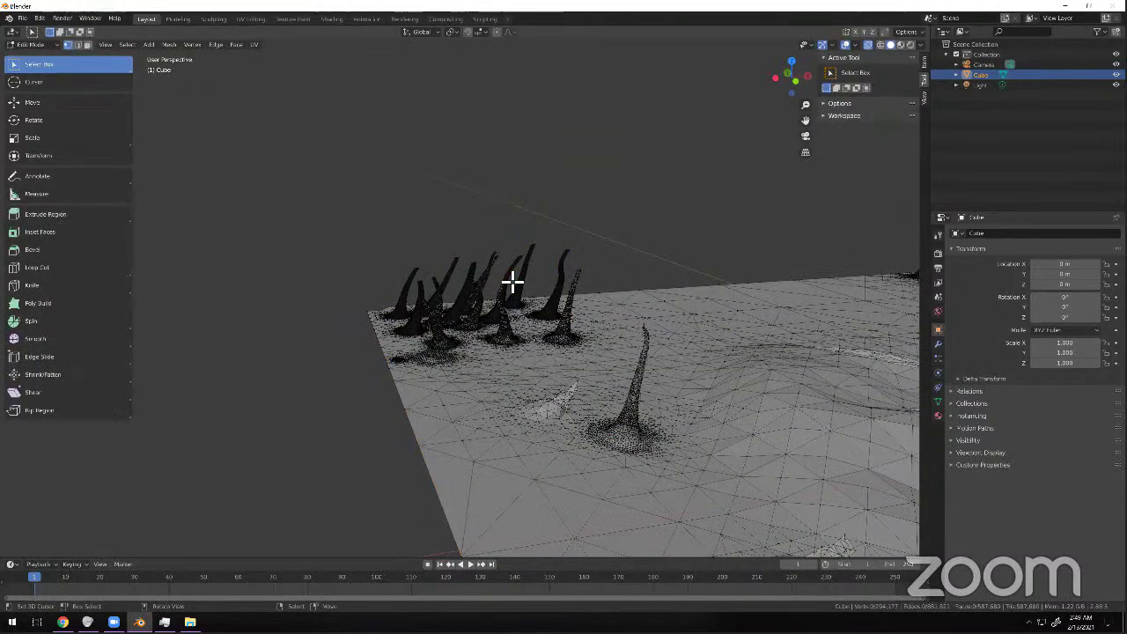
middle_drag(558, 327, 539, 405)
scroll(493, 410, up, 2)
click(36, 46)
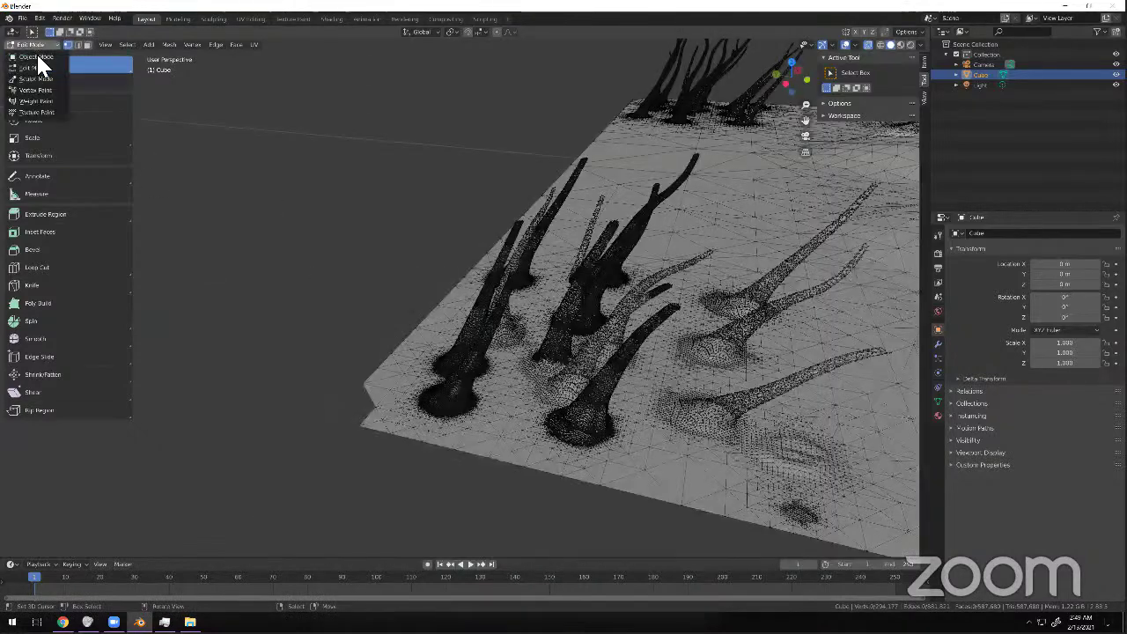
key(Tab)
middle_drag(677, 304, 394, 221)
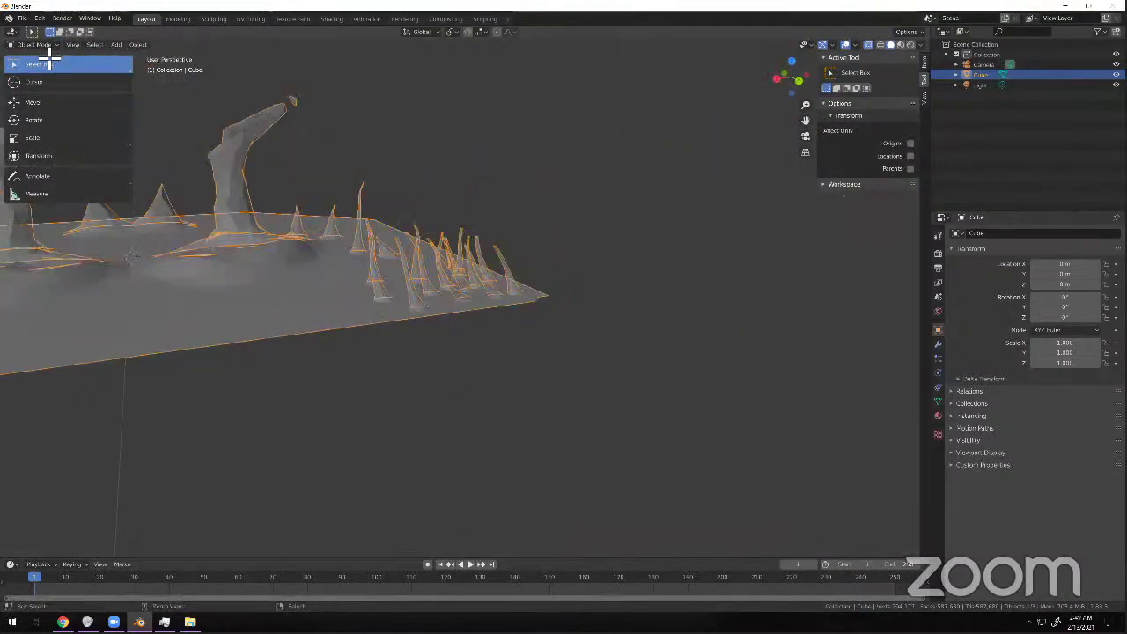
Undo the deletion of the tendril ends and clear the vertex selection.
key(Tab)
click(42, 46)
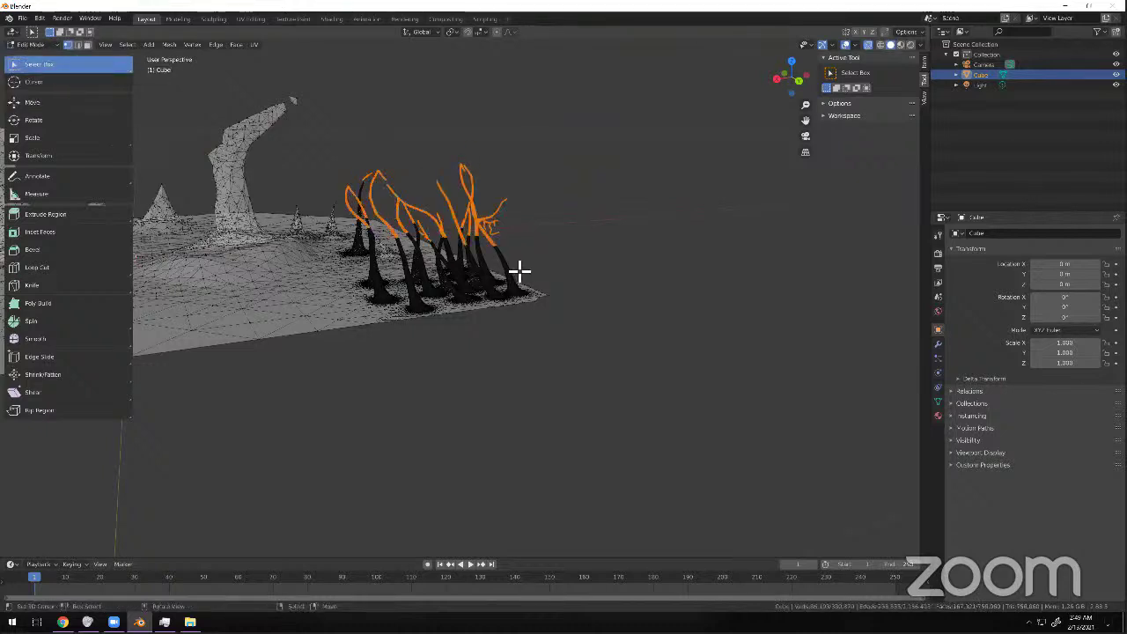
click(812, 308)
Switch the sculpted plane to Object Mode and add a Decimate modifier to it.
click(32, 45)
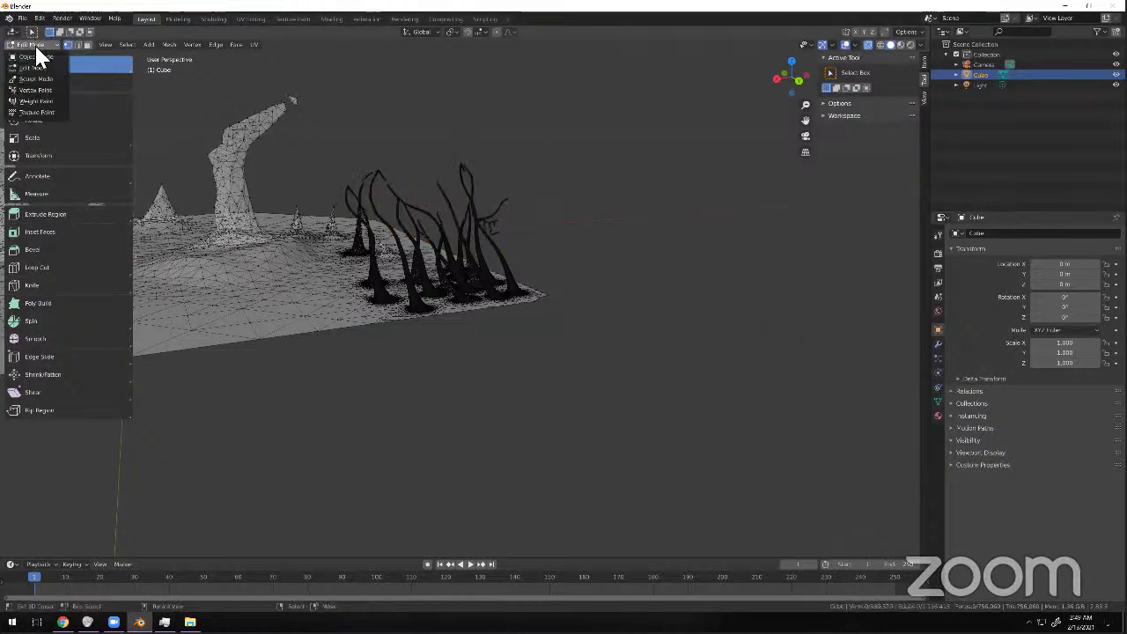
click(36, 57)
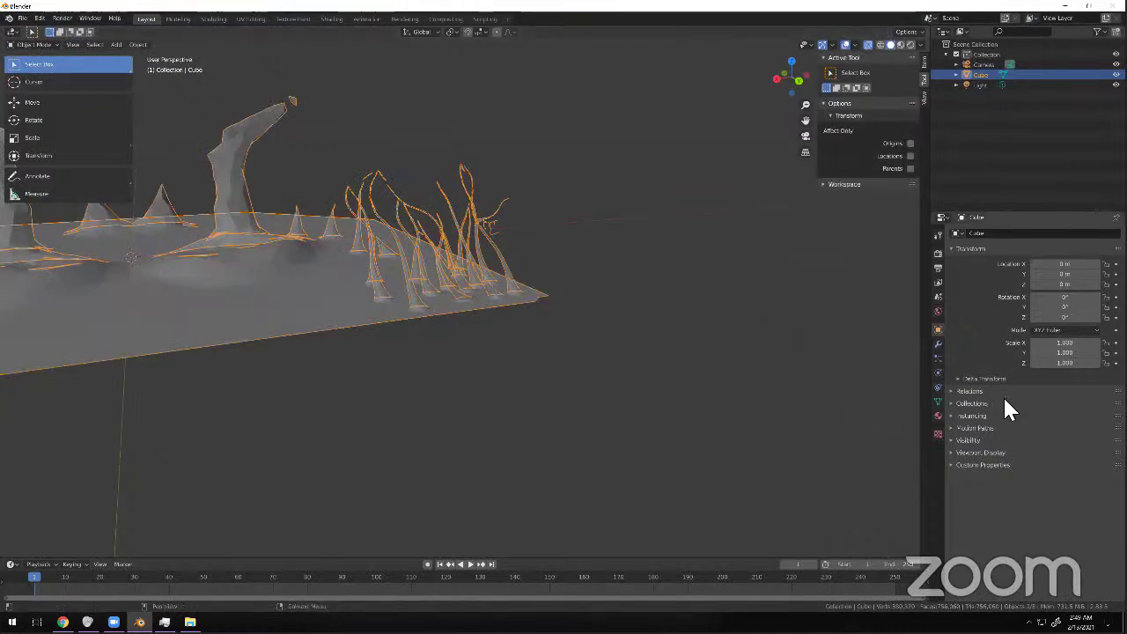
click(937, 344)
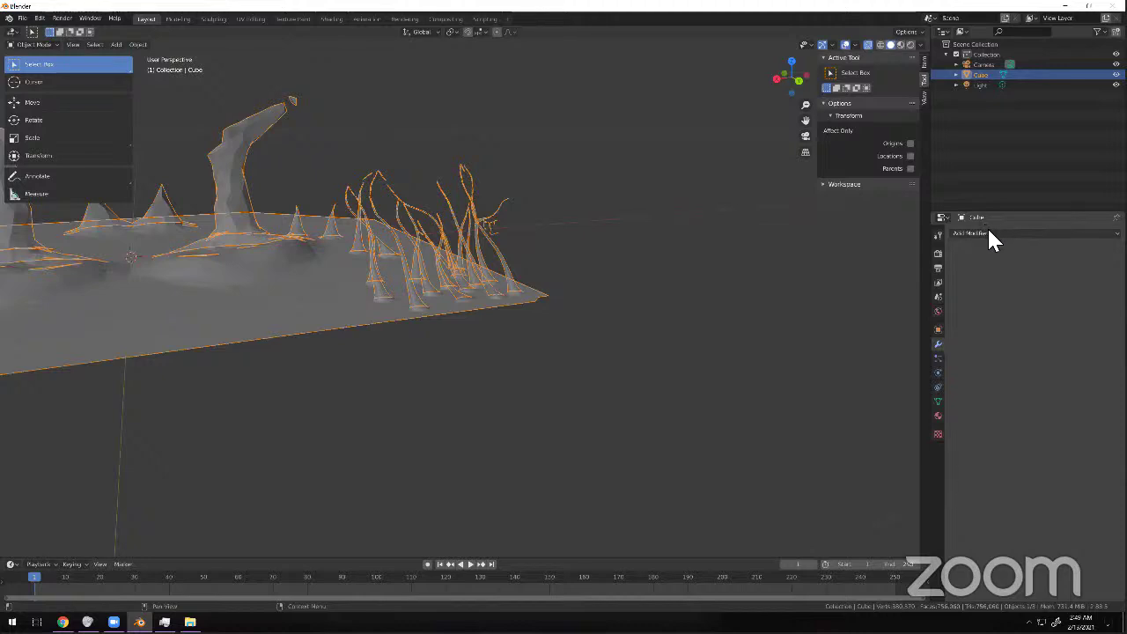
click(987, 232)
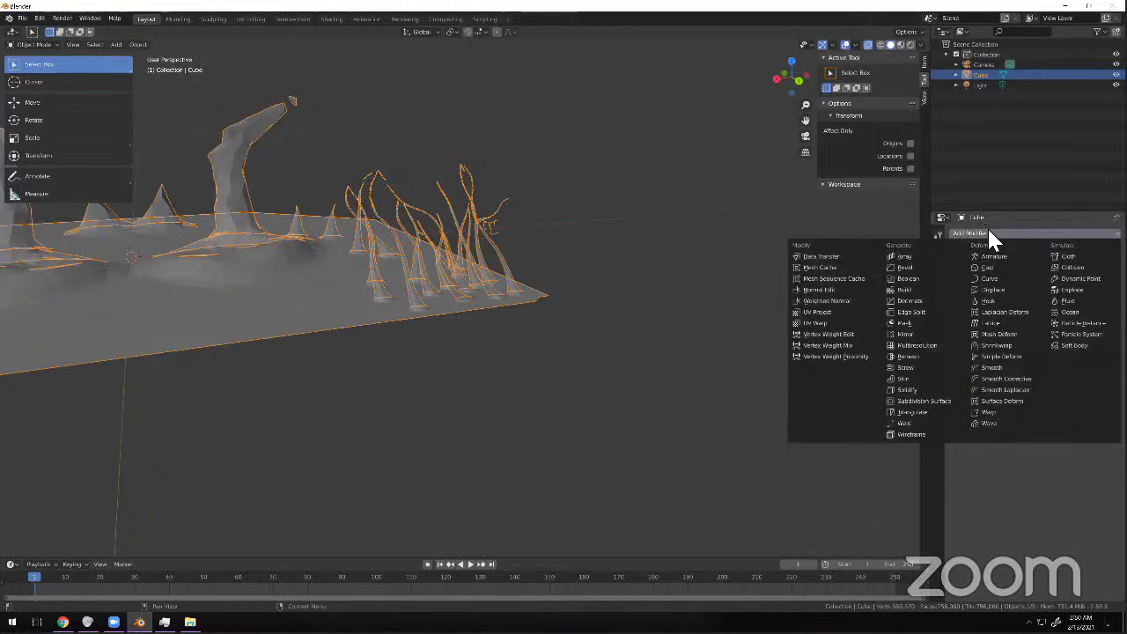
click(939, 299)
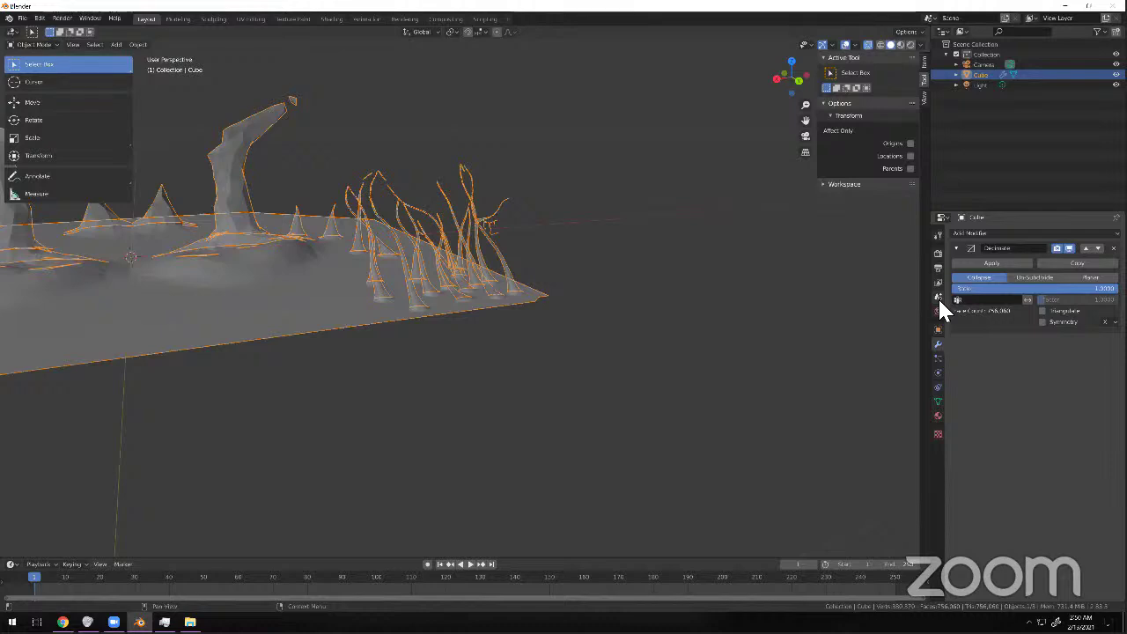
Set the Decimate ratio to 0.1 and check the tendrils and their bases up close.
scroll(537, 347, up, 5)
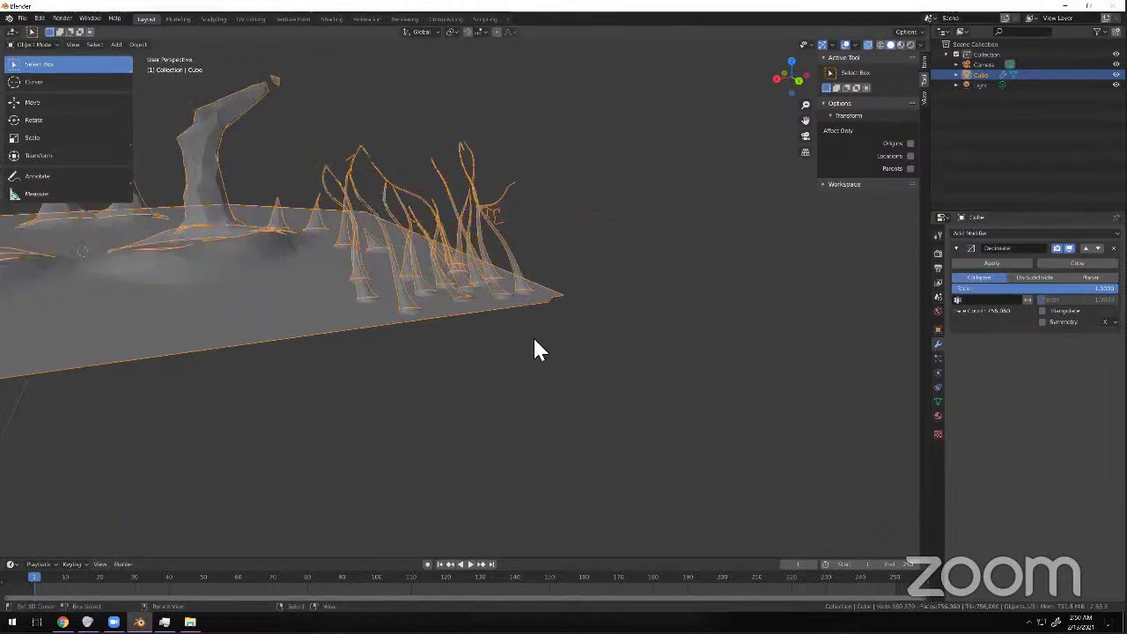
scroll(536, 340, up, 2)
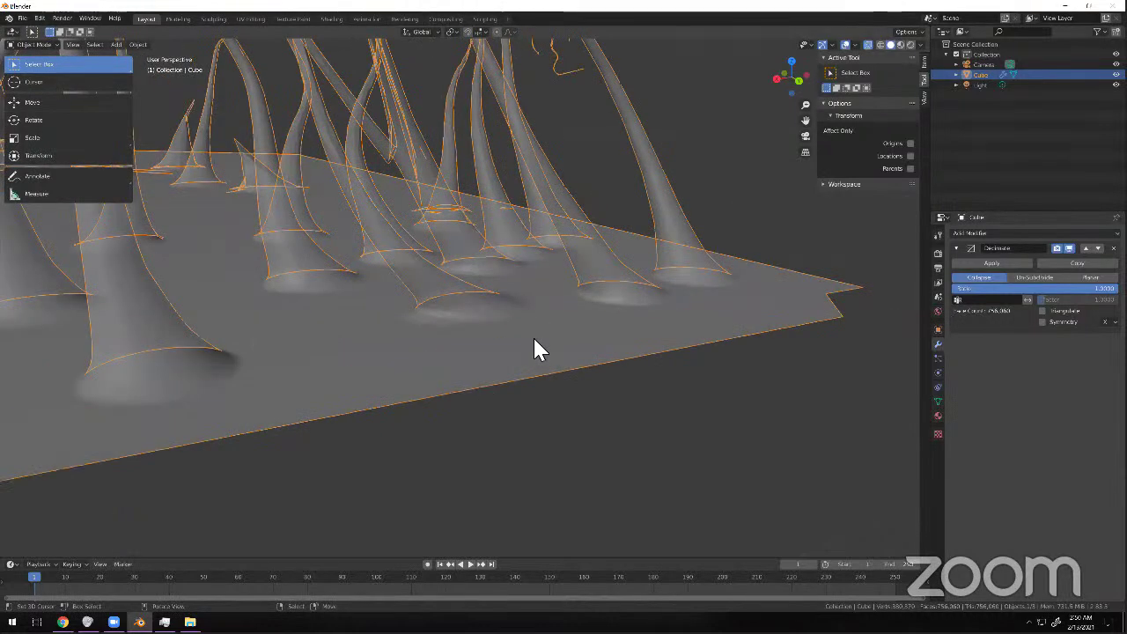
click(1048, 289)
key(BackSpace)
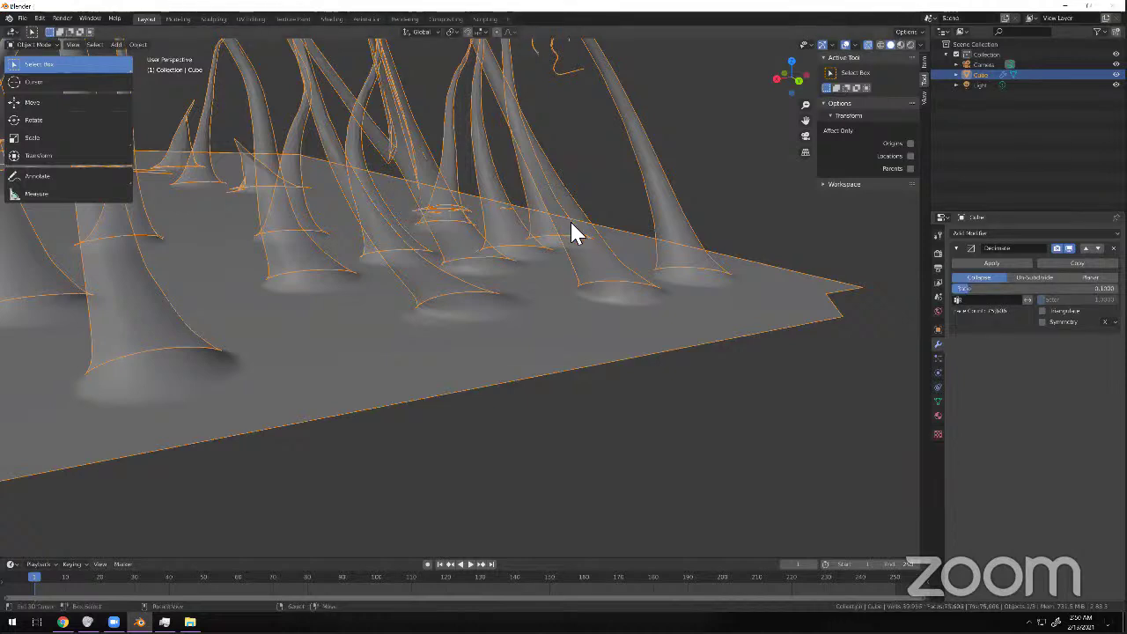
middle_drag(507, 277, 576, 327)
scroll(560, 327, up, 8)
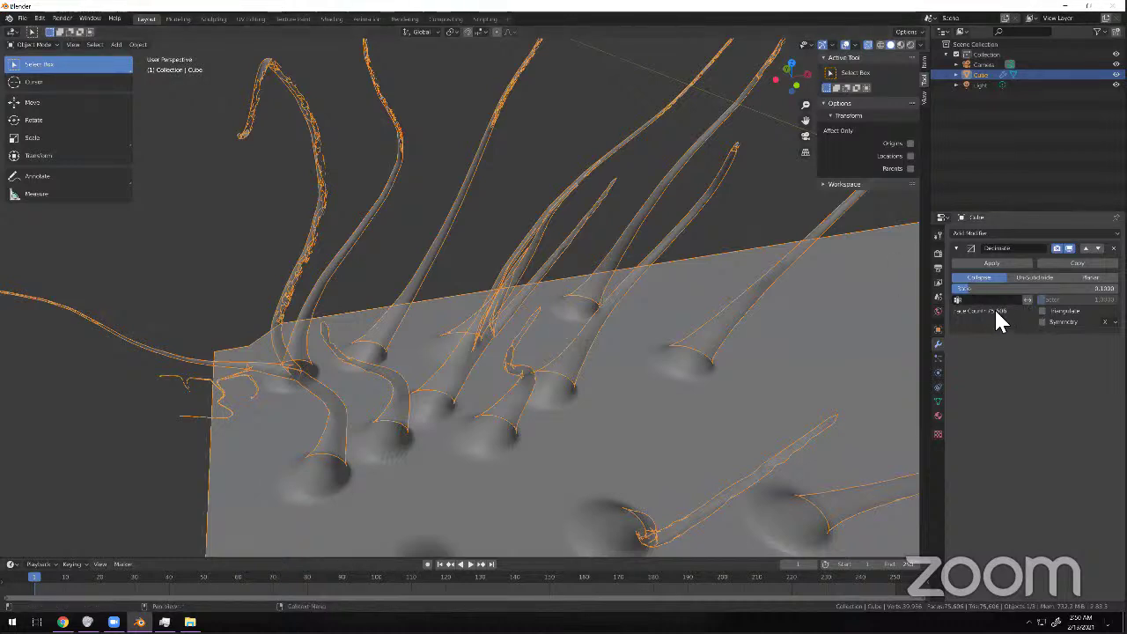
Try a Decimate ratio of about 0.25.
drag(994, 291, 997, 291)
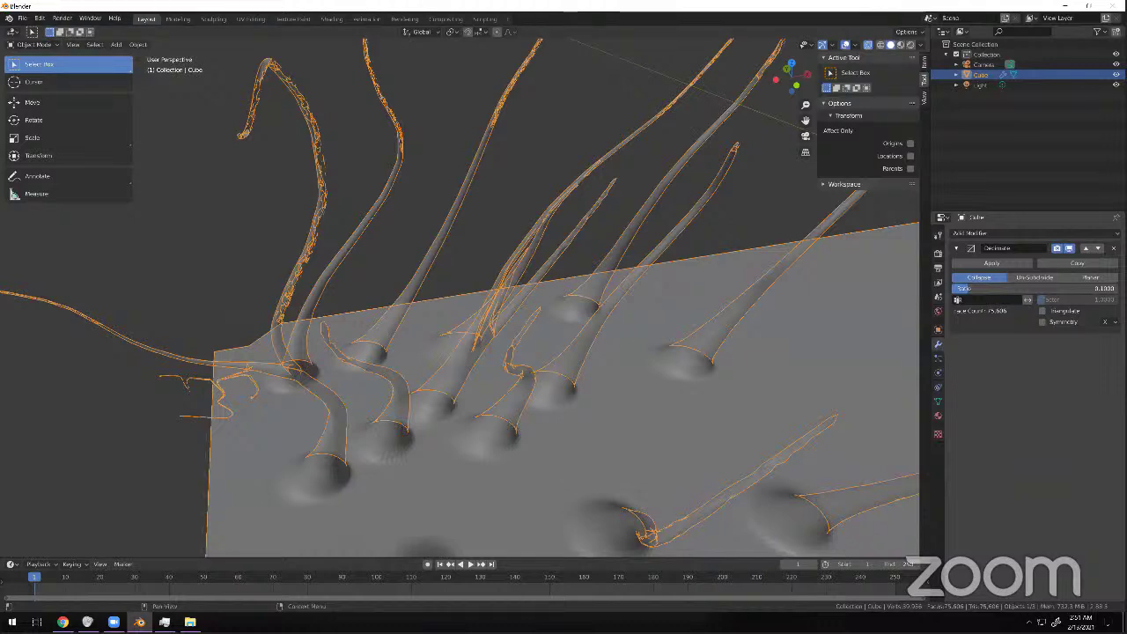
click(1028, 300)
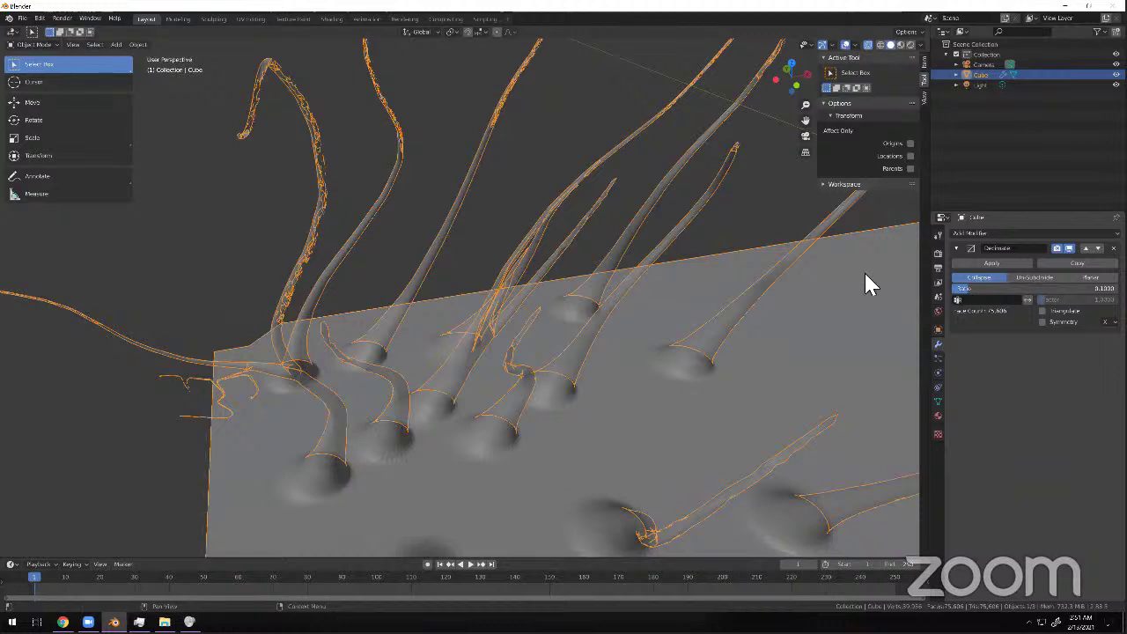
click(438, 31)
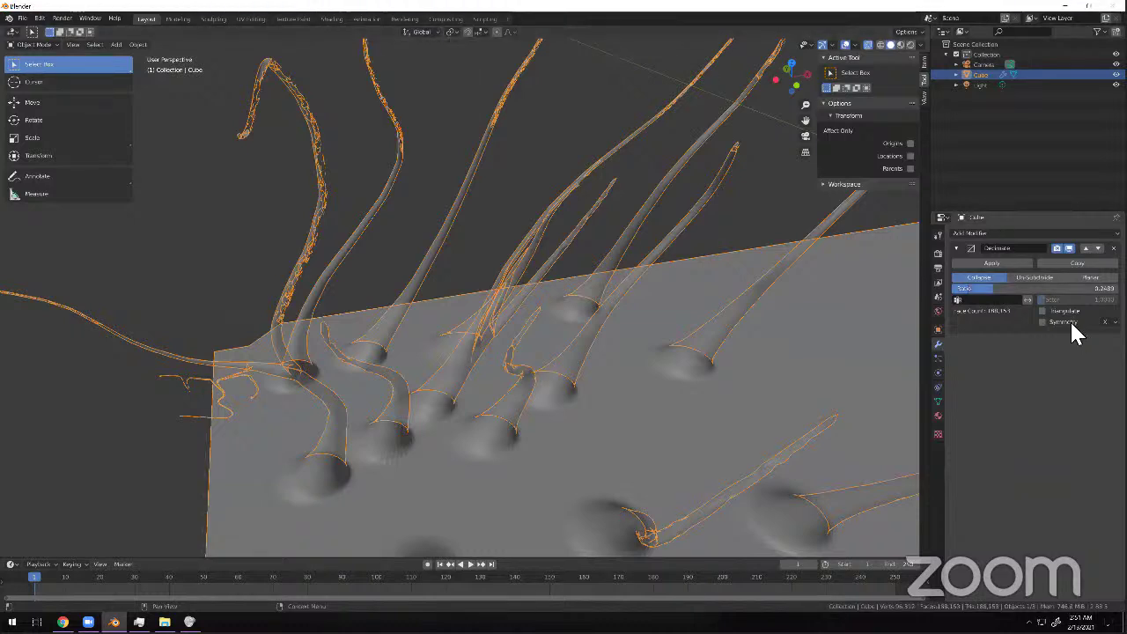
Set the Decimate ratio to 0.01 and apply the modifier to the plane.
click(1072, 289)
text(.01)
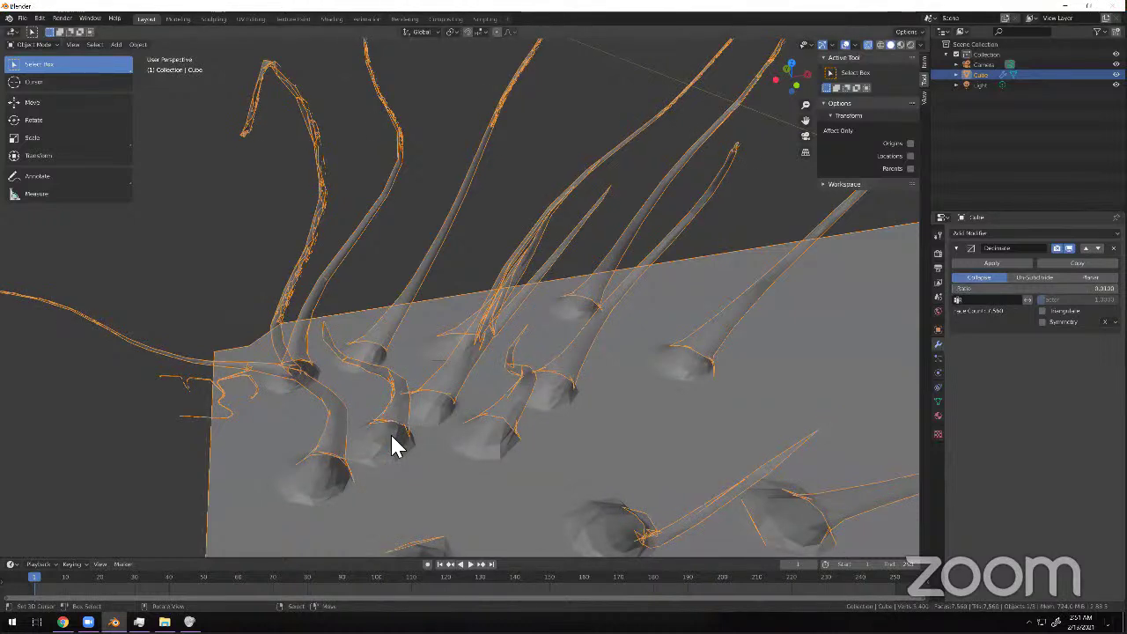
scroll(493, 410, down, 5)
middle_drag(493, 410, 1013, 269)
click(1012, 266)
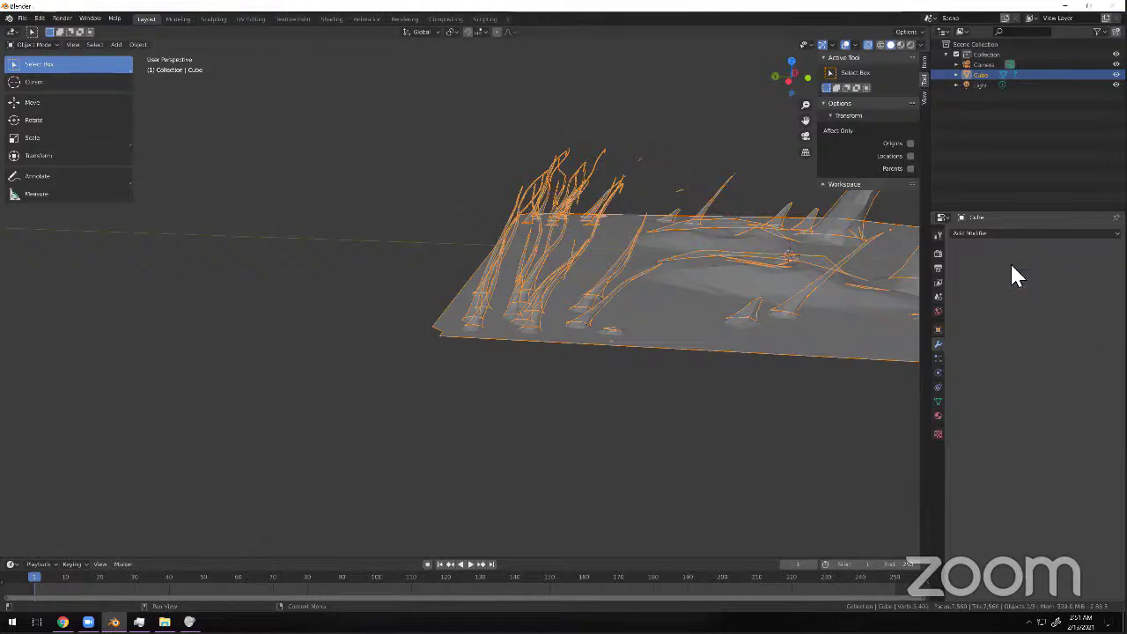
Switch the decimated plane to Edit Mode and inspect the topology around the tendrils, horns and flat areas.
click(34, 45)
click(44, 65)
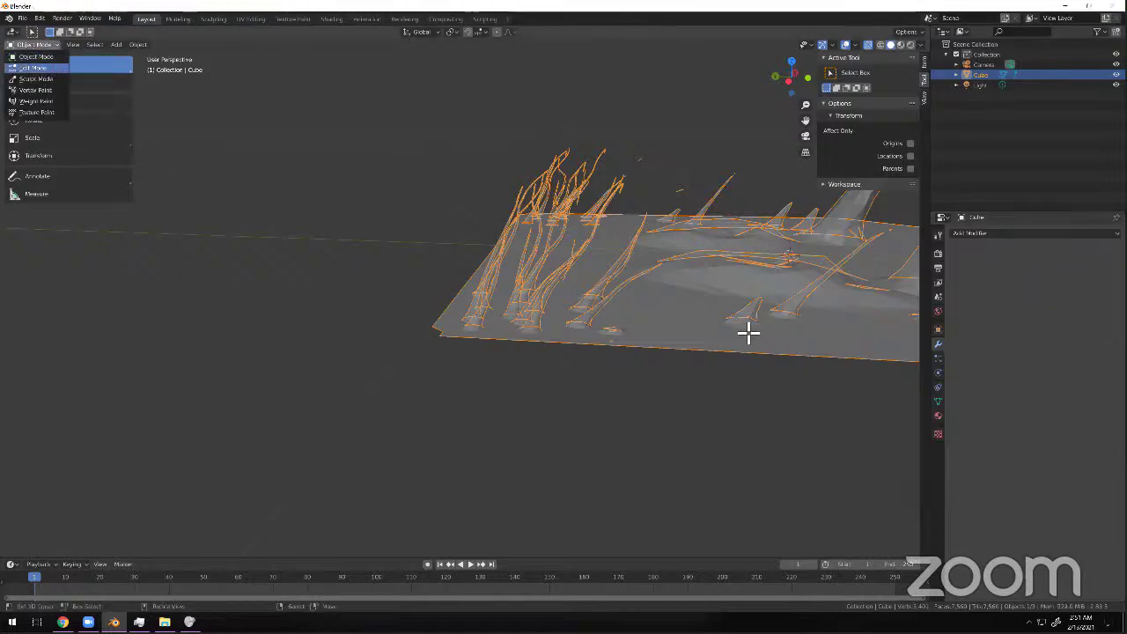
middle_drag(754, 357, 441, 394)
scroll(641, 378, up, 4)
scroll(449, 399, down, 5)
scroll(440, 396, down, 3)
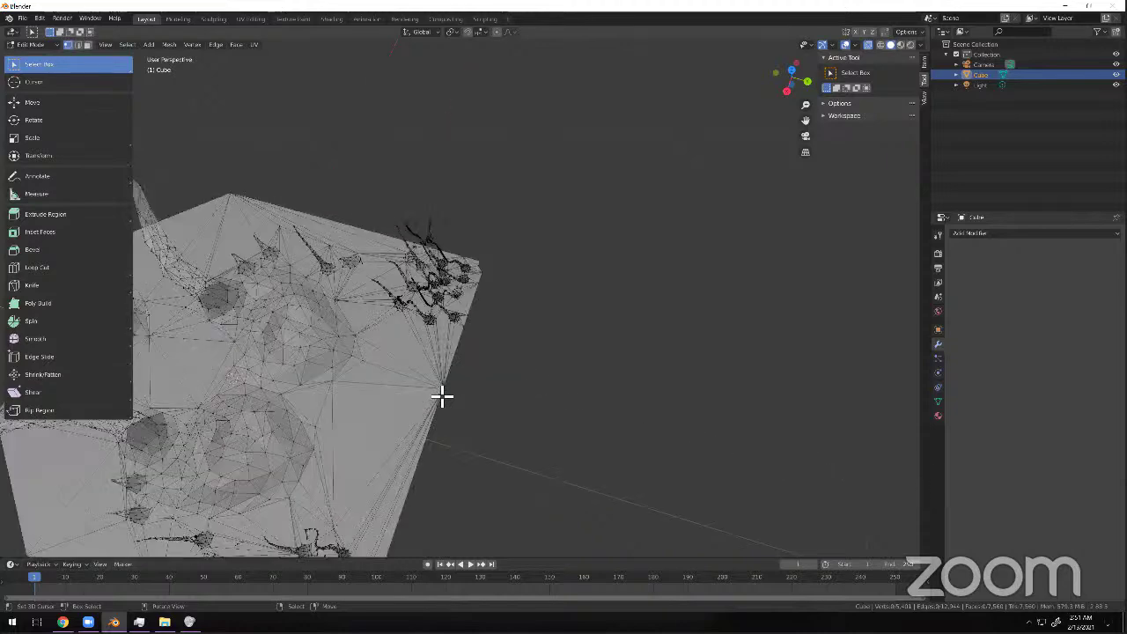
scroll(505, 380, up, 5)
scroll(541, 371, up, 4)
mouse_move(518, 365)
middle_down()
mouse_move(475, 324)
mouse_move(518, 364)
middle_up()
scroll(518, 363, down, 5)
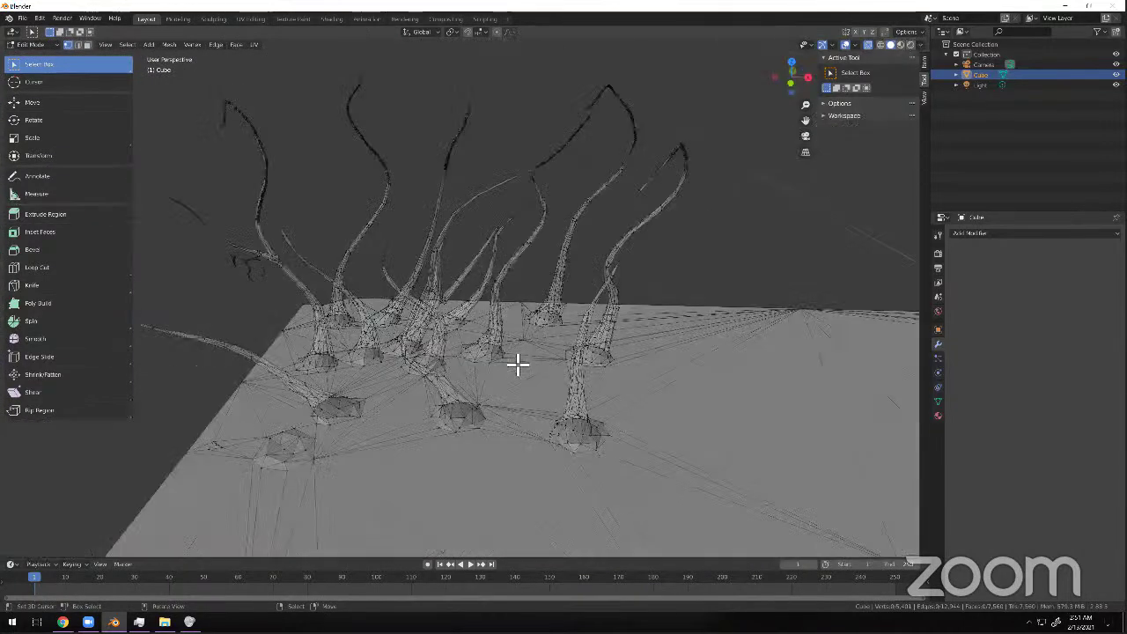
Try to open the lower Matterport.blend entry among the recent files, discarding the unsaved changes.
click(24, 20)
mouse_move(45, 53)
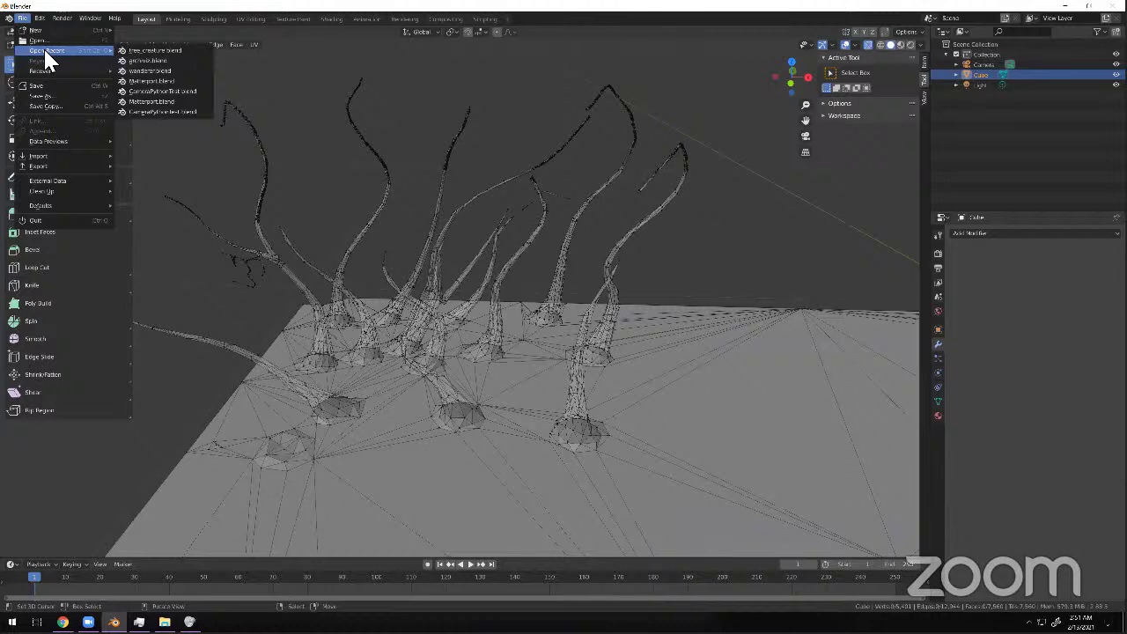
click(172, 105)
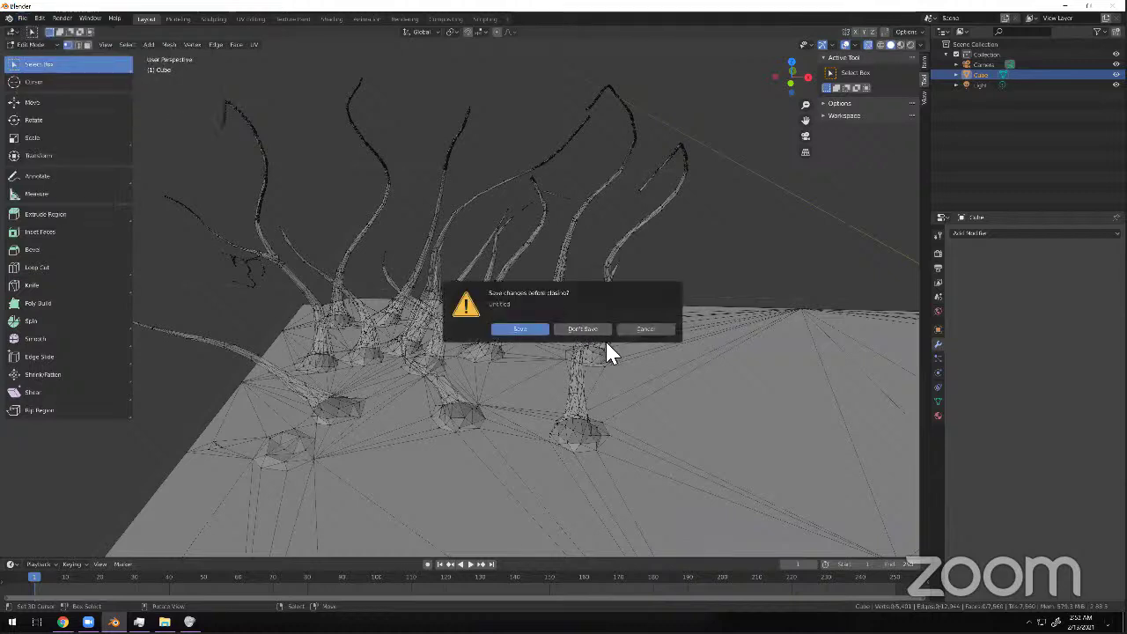
click(586, 333)
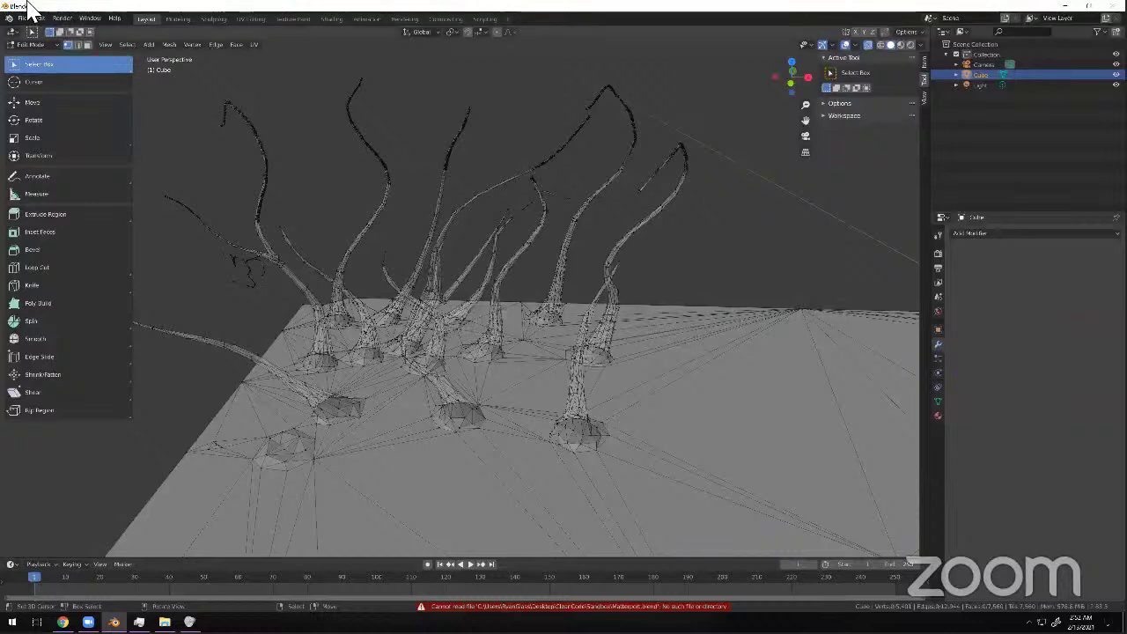
Open the remaining Matterport.blend recent file without saving the current scene.
click(24, 18)
mouse_move(49, 52)
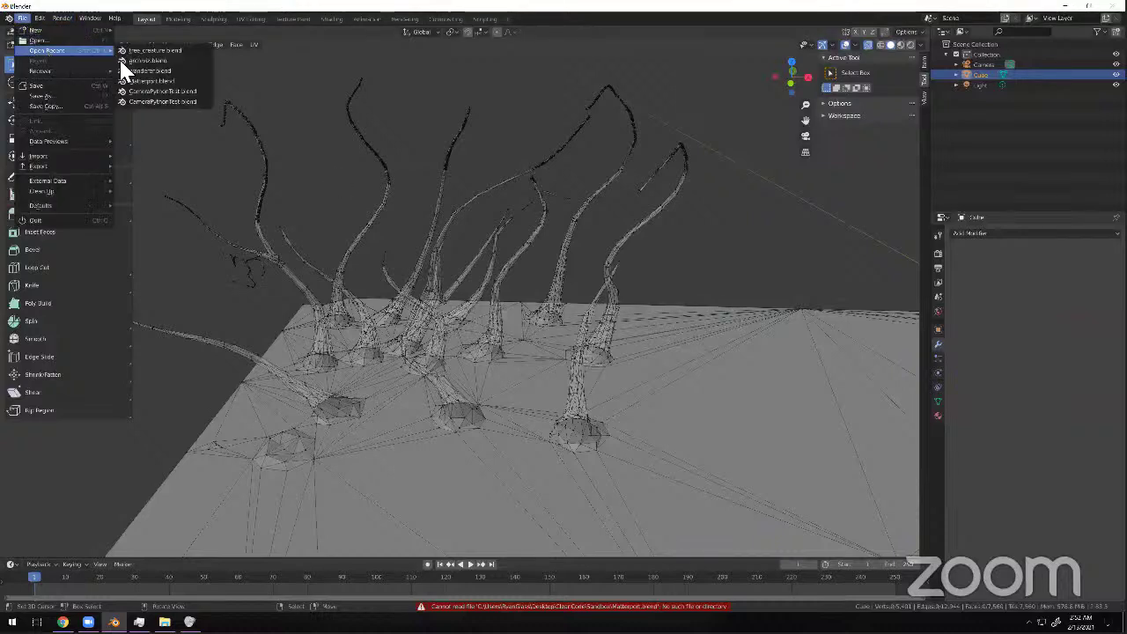
click(152, 81)
click(584, 330)
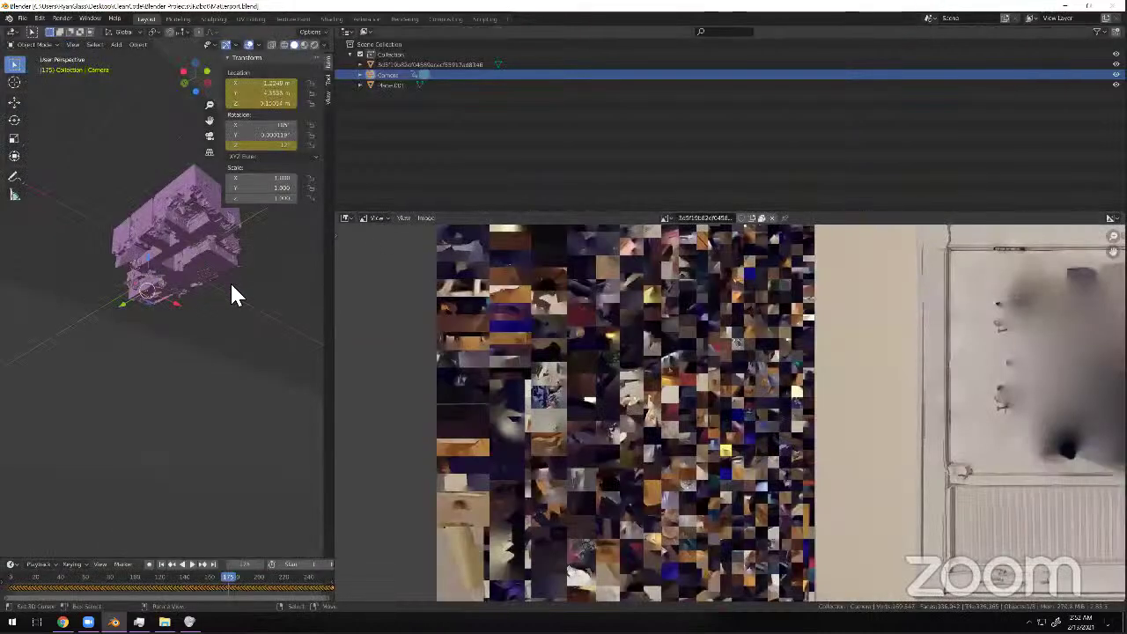
Widen the 3D viewport across the window and bring the rooms of the scanned interior into close view.
middle_drag(231, 282, 317, 216)
drag(730, 235, 1079, 242)
scroll(442, 308, down, 8)
middle_drag(447, 211, 509, 165)
scroll(508, 165, up, 10)
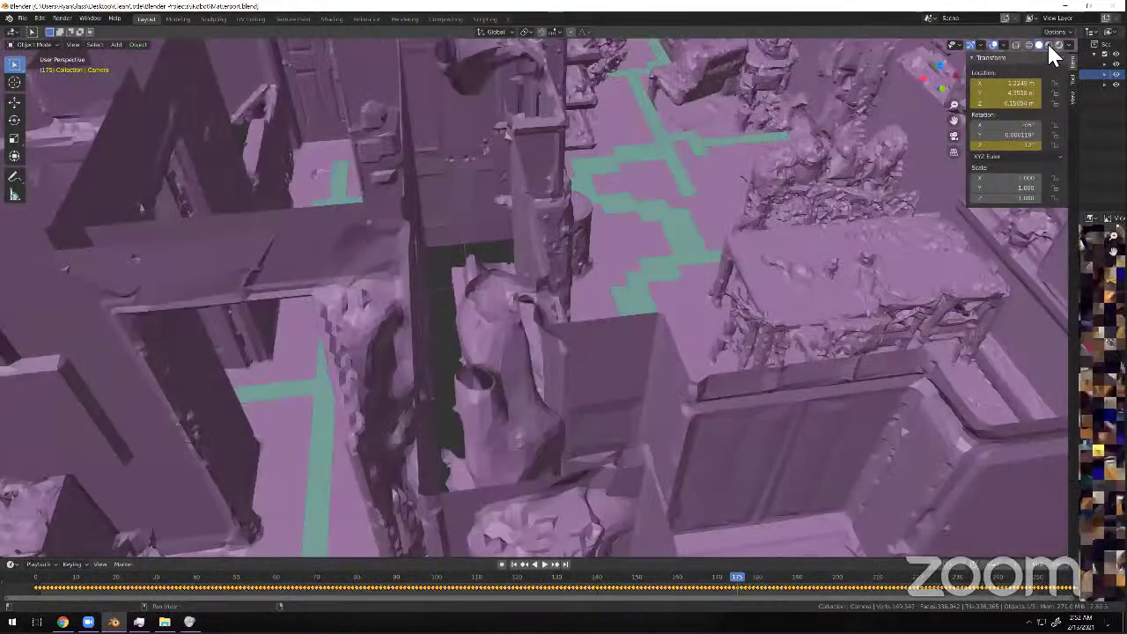
Display the scan with its textures in Material Preview shading and bring the wooden living-area floor into close view.
click(1048, 43)
scroll(612, 222, up, 5)
shift+middle_drag(573, 264, 561, 255)
scroll(656, 264, down, 5)
scroll(568, 309, up, 10)
scroll(575, 316, up, 5)
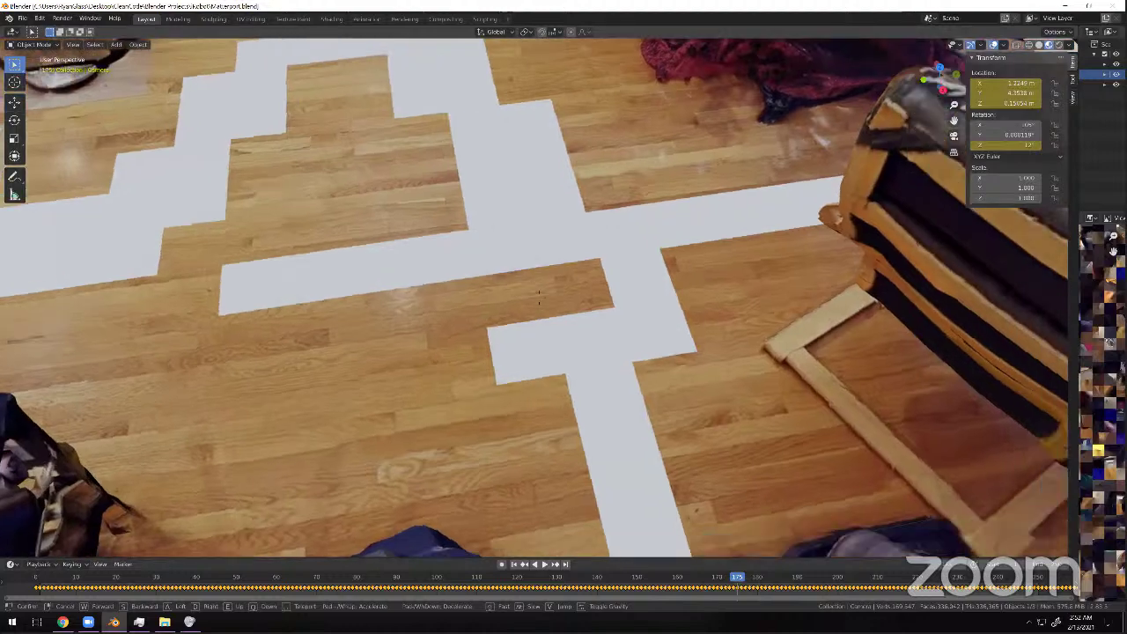
Walk through the textured scan past the kitchen, tree, sofa, toy oven and hallway to the exercise bike room.
key(w)
key(s)
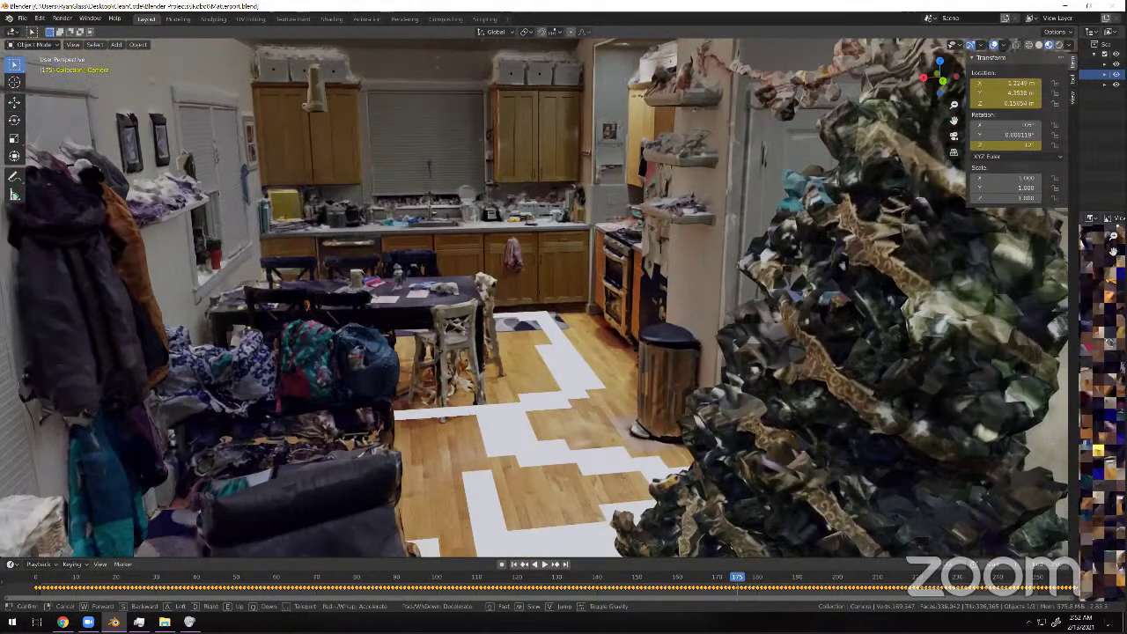
key(s)
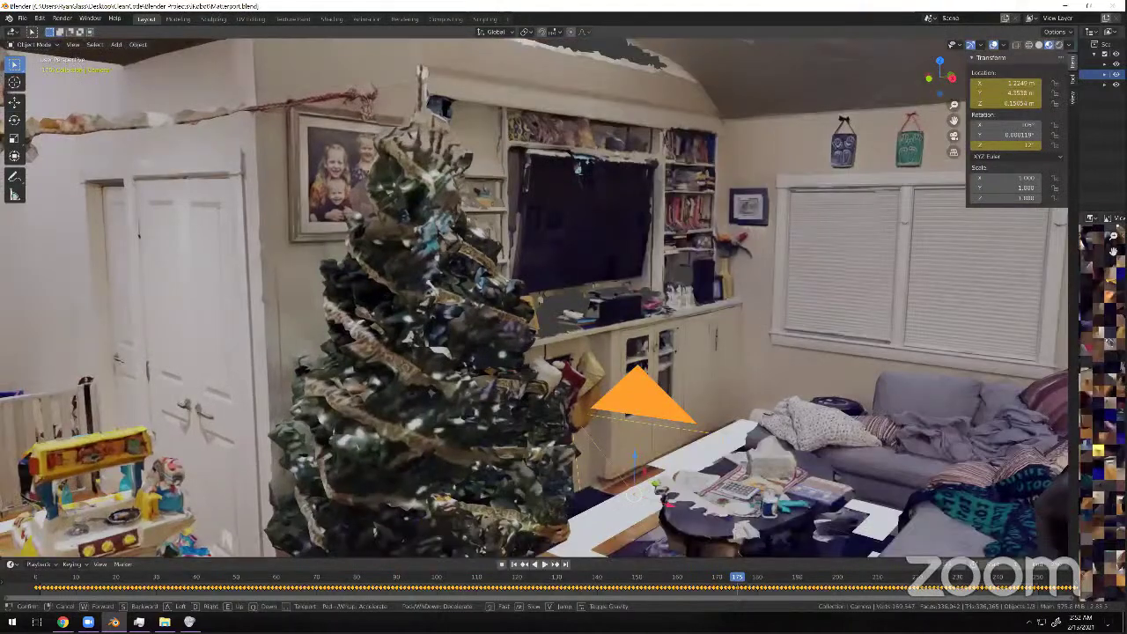
key(s)
key(w)
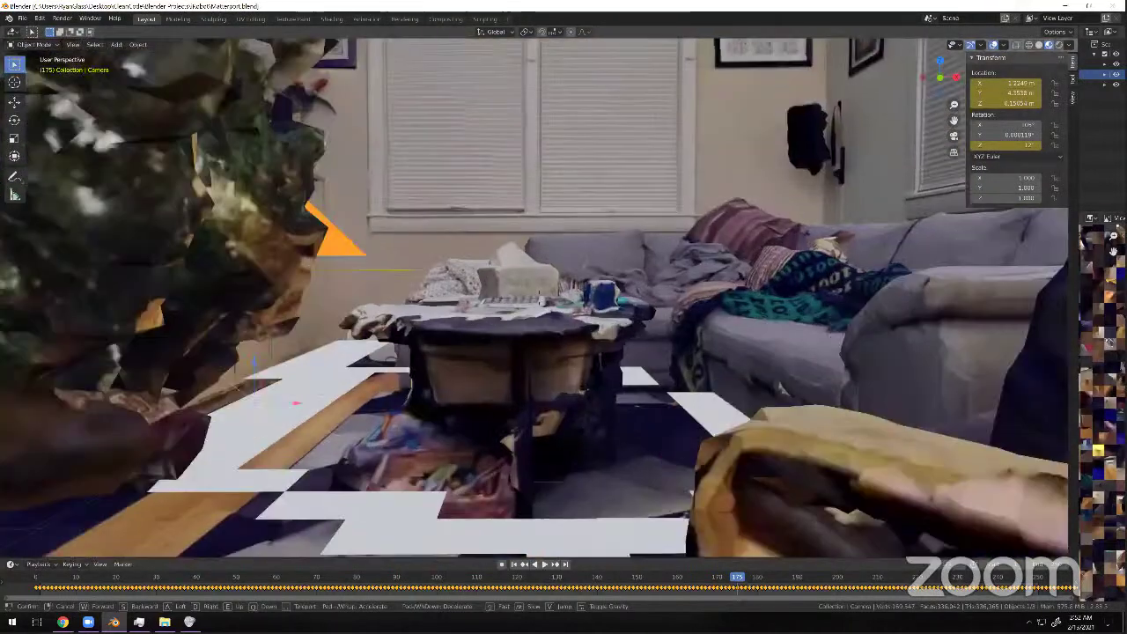
key(w)
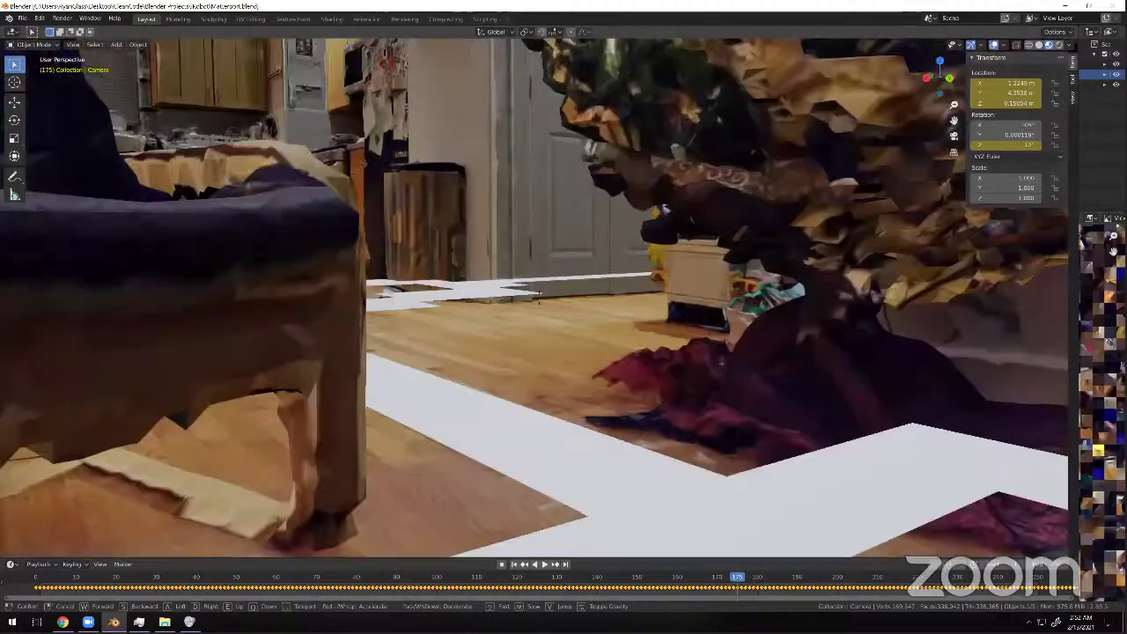
key(w)
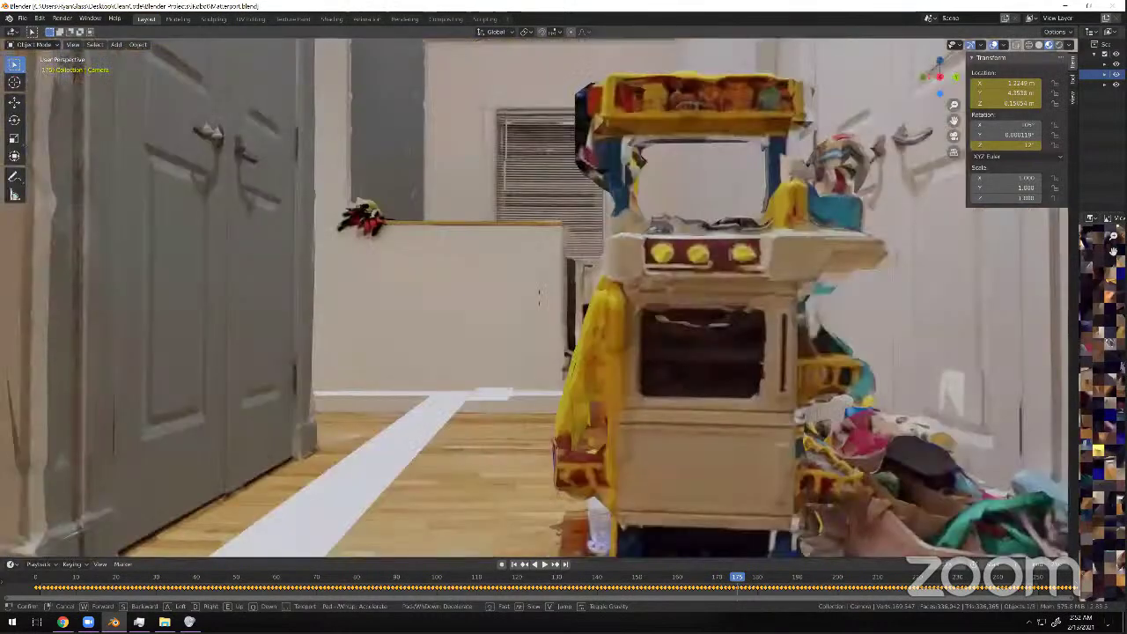
mouse_move(539, 300)
key(w)
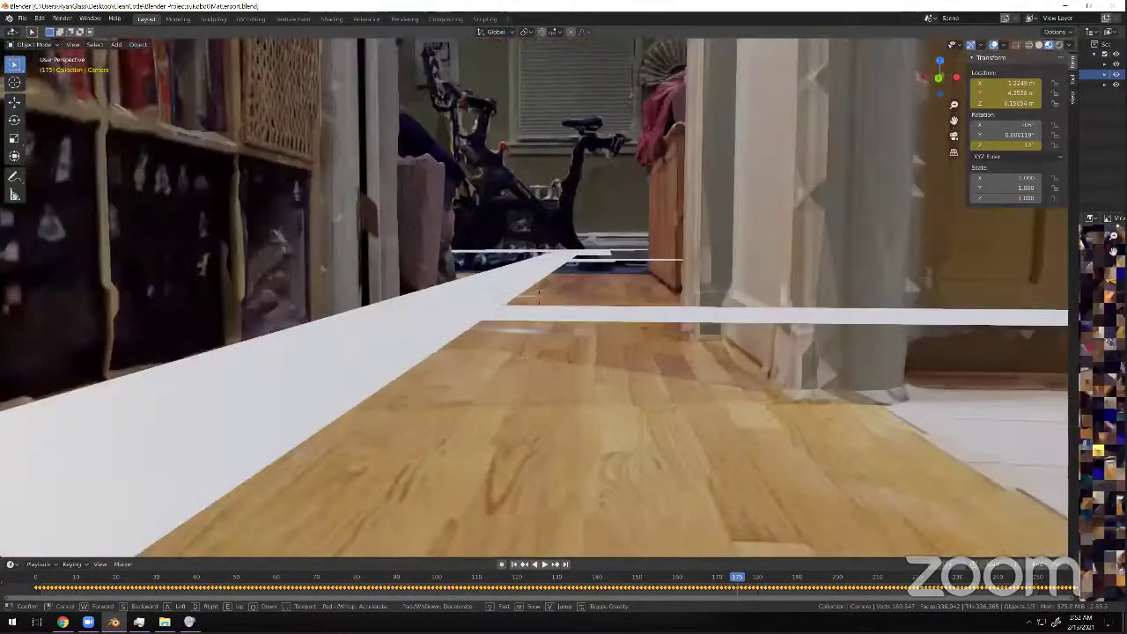
key(w)
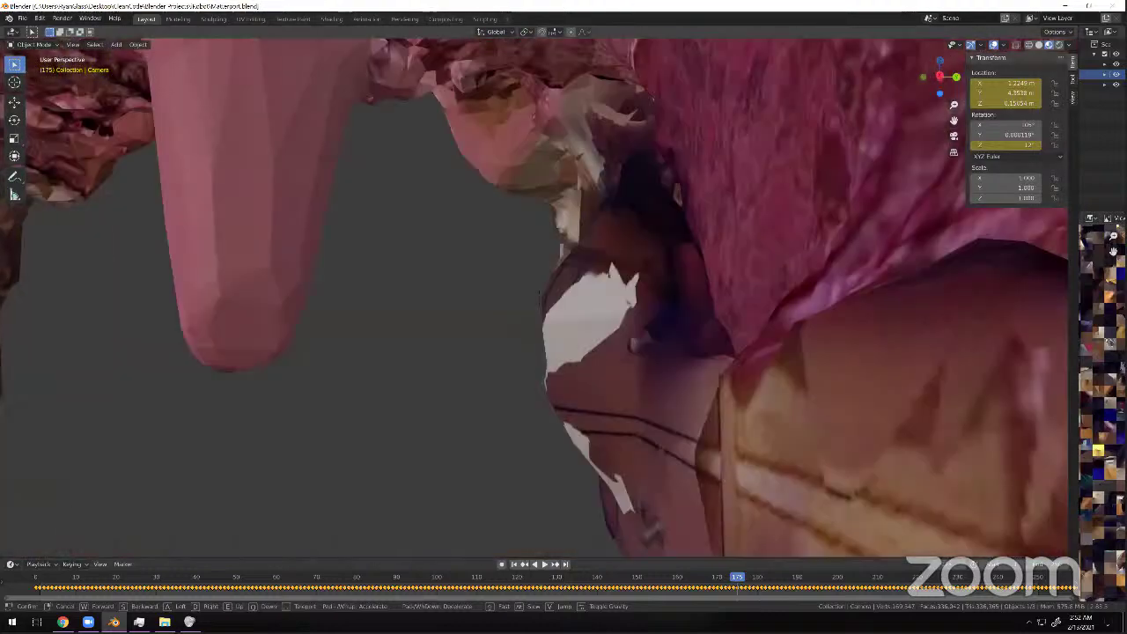
key(w)
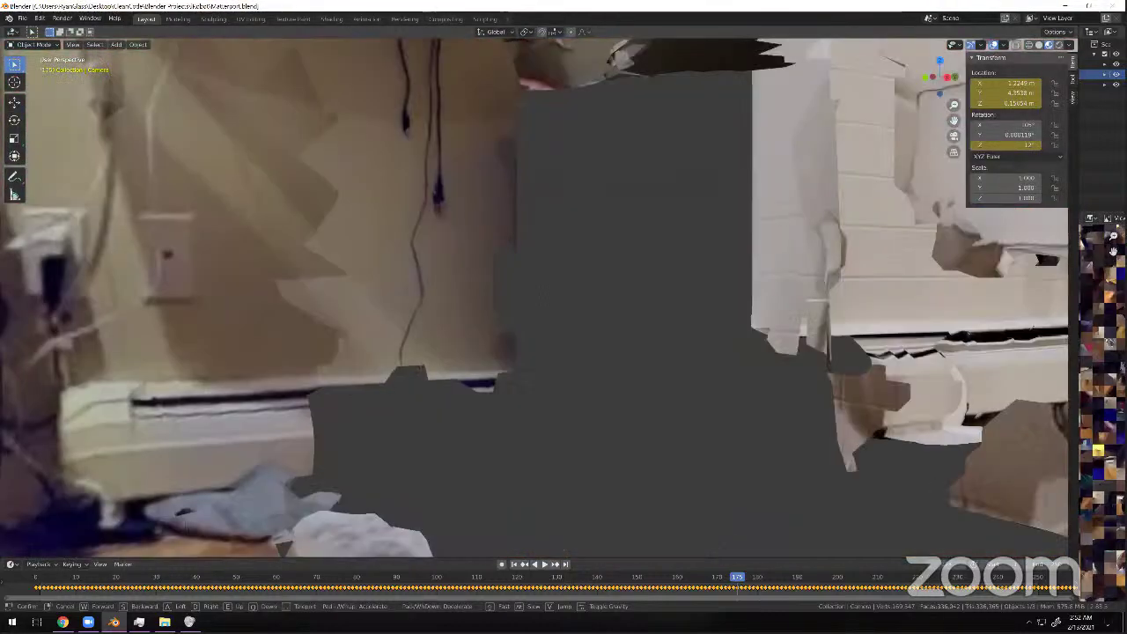
Examine the framed tree painting and the scan's roof surfaces, ending at the living room's sofa and window wall.
key(w)
key(s)
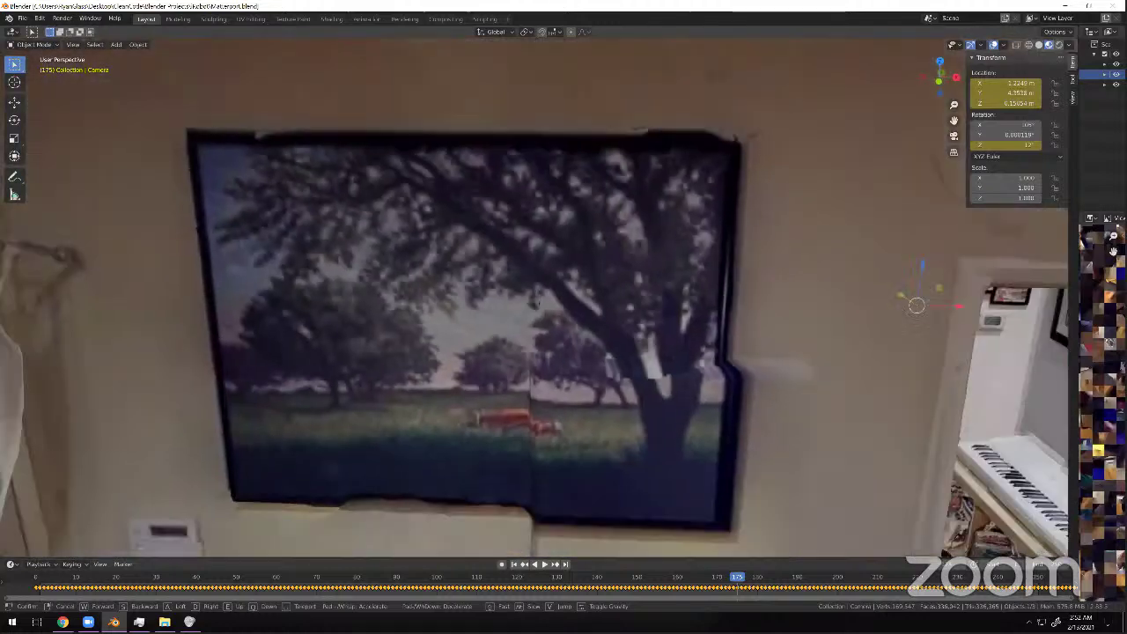
key(s)
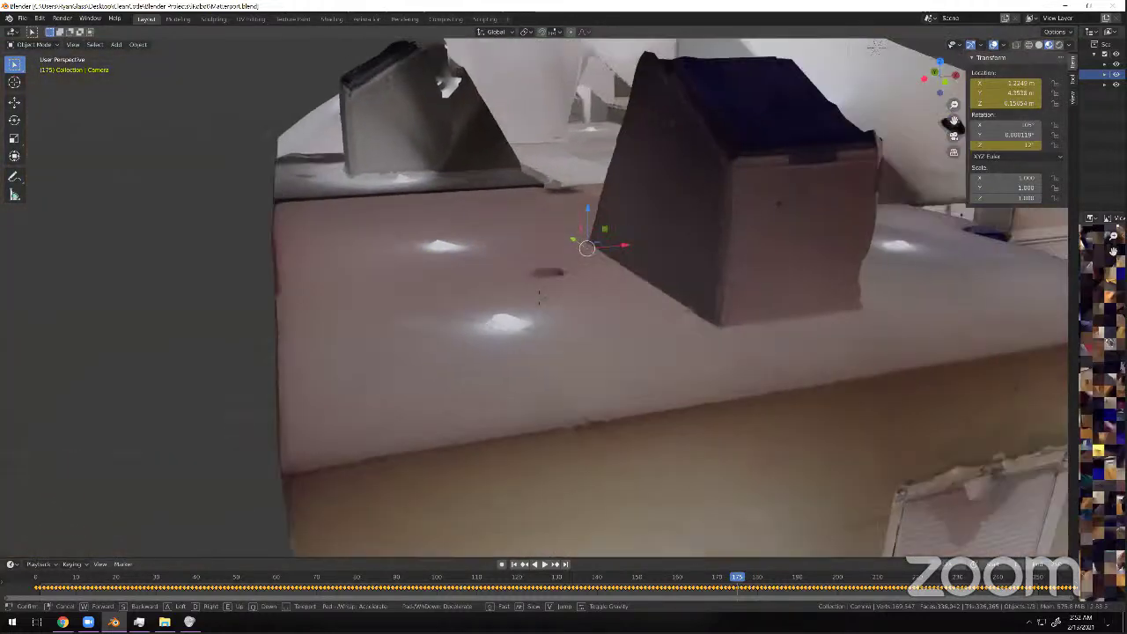
key(s)
key(w)
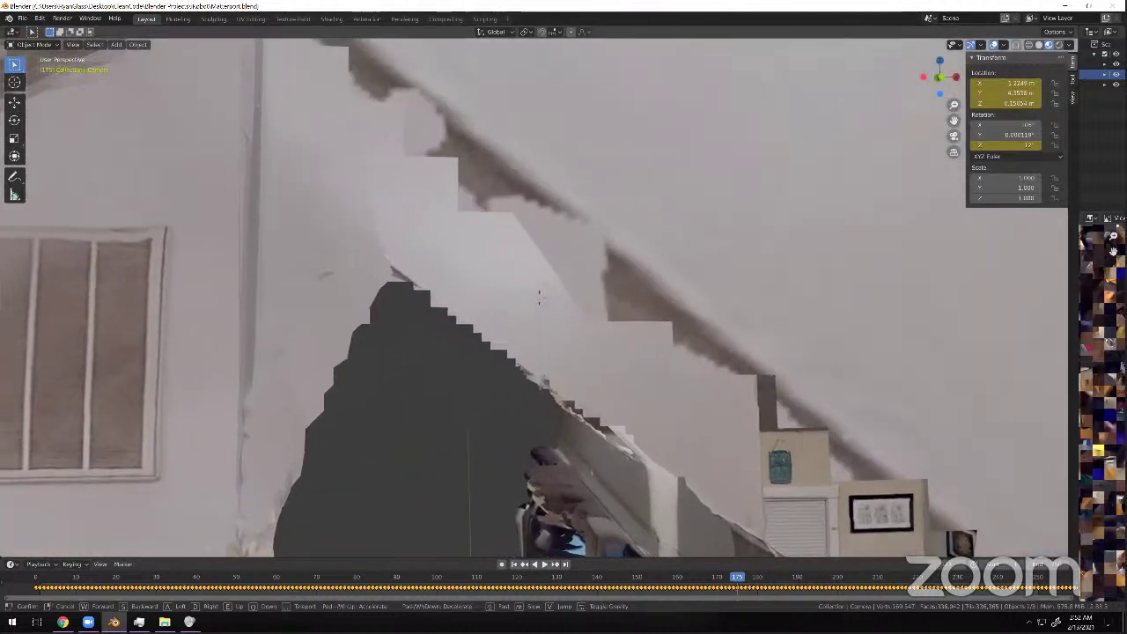
key(s)
key(w)
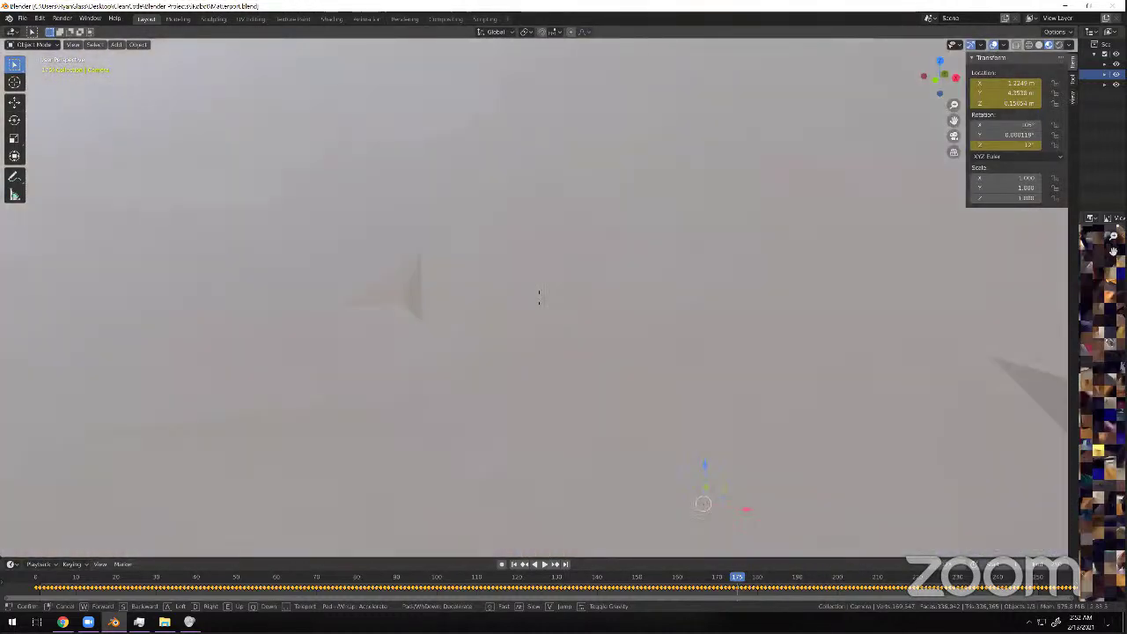
key(s)
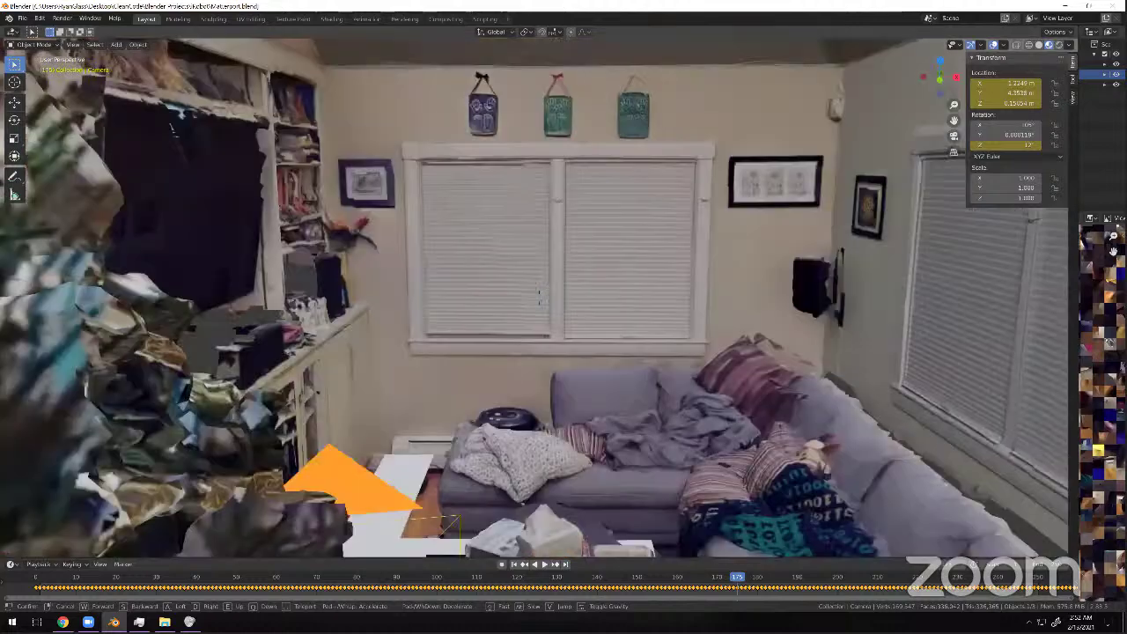
key(w)
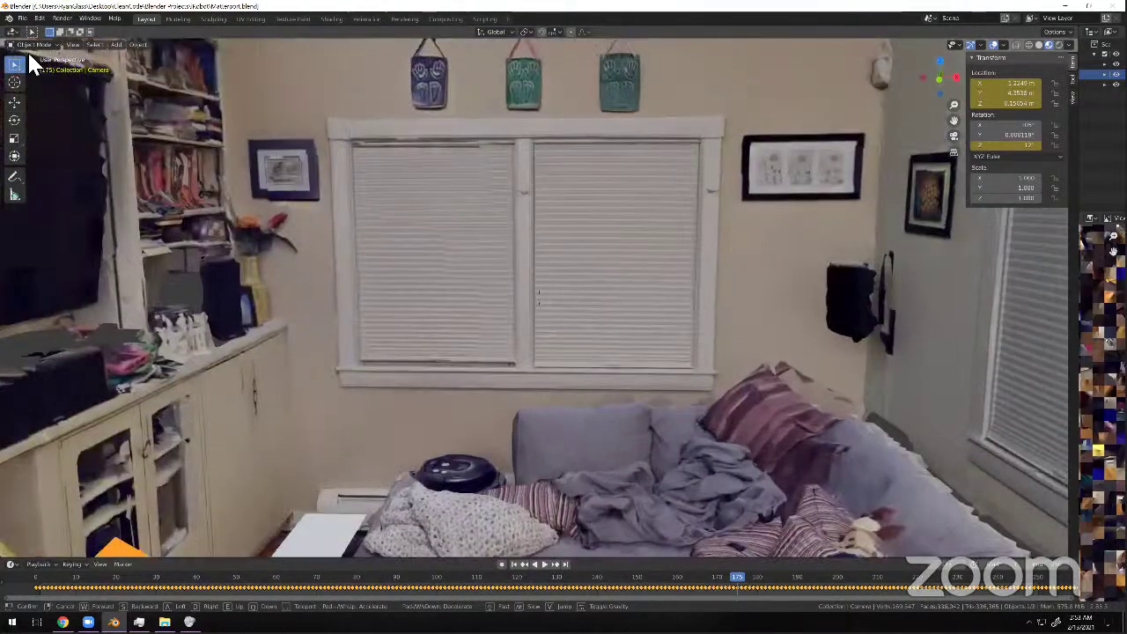
Select the scanned house mesh and switch it to Edit Mode.
click(29, 53)
click(34, 45)
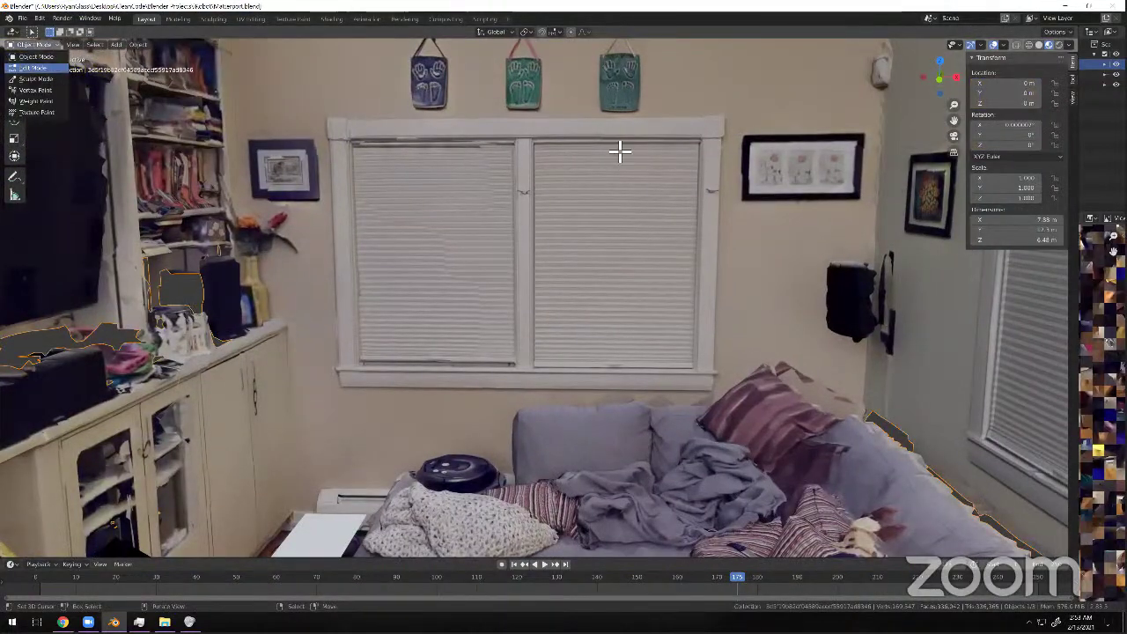
key(Tab)
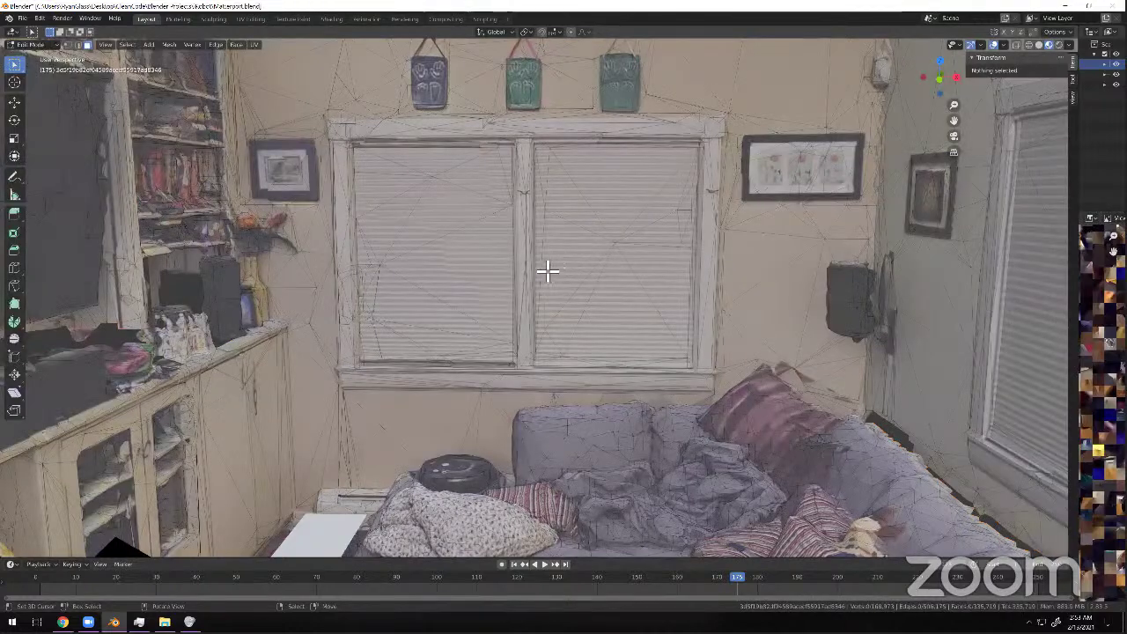
Inspect the scan's mesh topology from outside the house, covering the roof, outer walls, upper cabinets and doors.
scroll(519, 299, down, 8)
scroll(489, 337, up, 5)
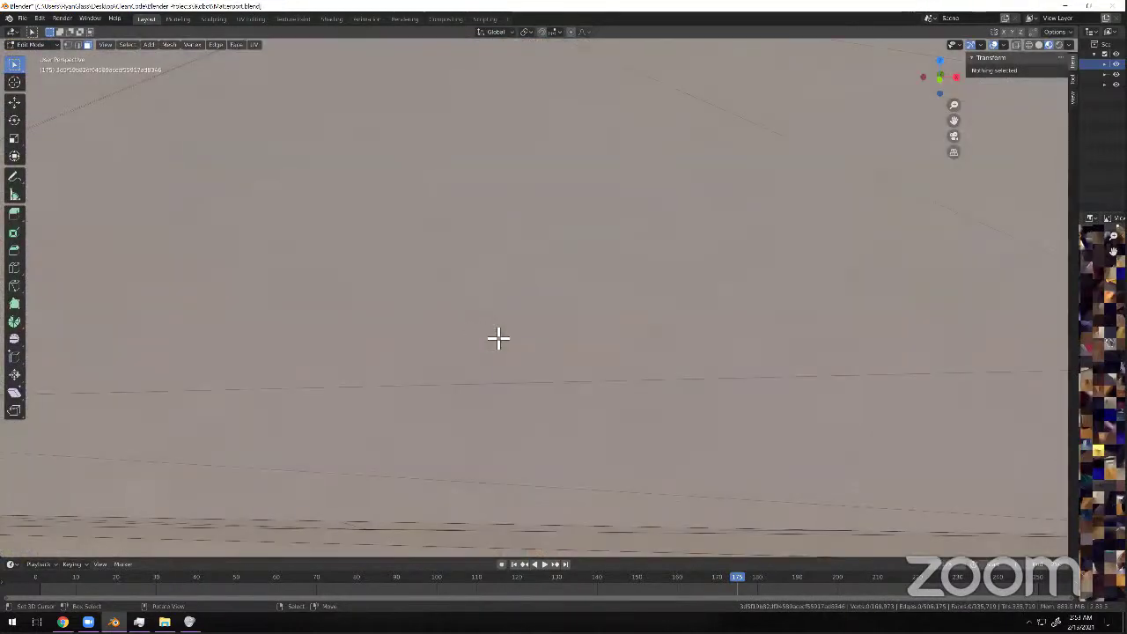
scroll(499, 338, down, 6)
scroll(500, 339, down, 4)
middle_drag(501, 340, 502, 343)
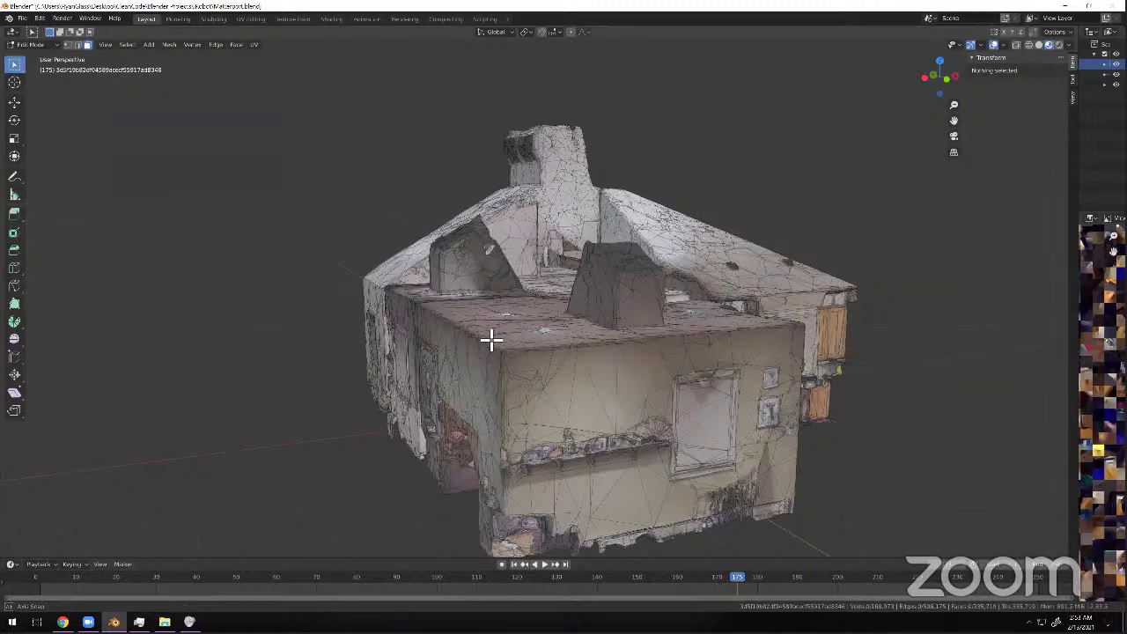
scroll(492, 340, up, 6)
scroll(493, 340, down, 10)
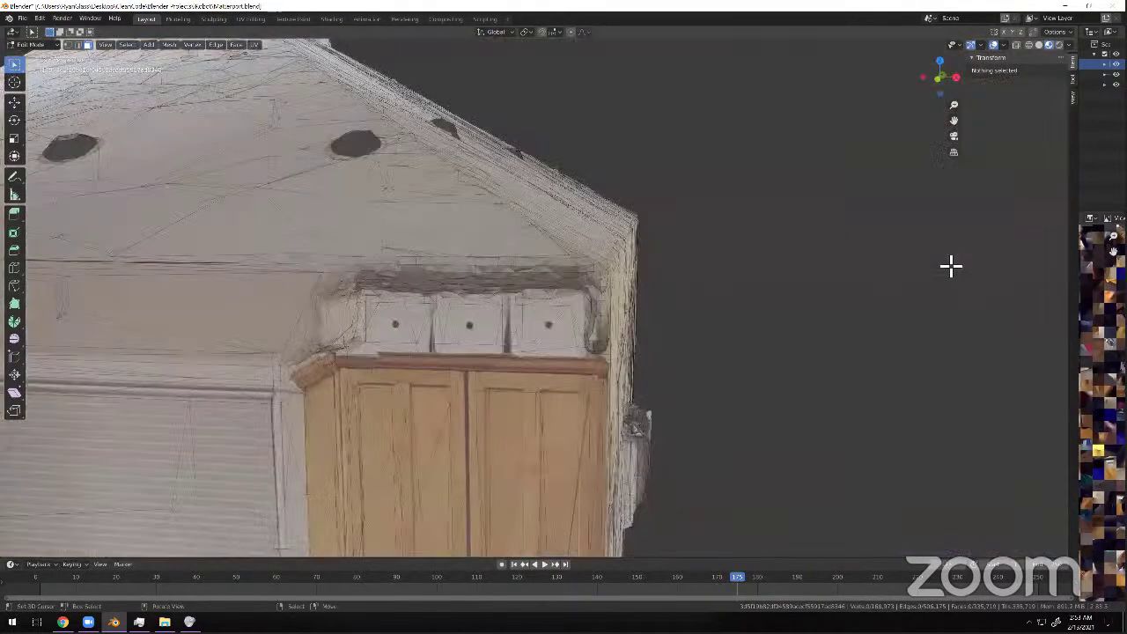
scroll(375, 311, up, 10)
scroll(392, 314, down, 10)
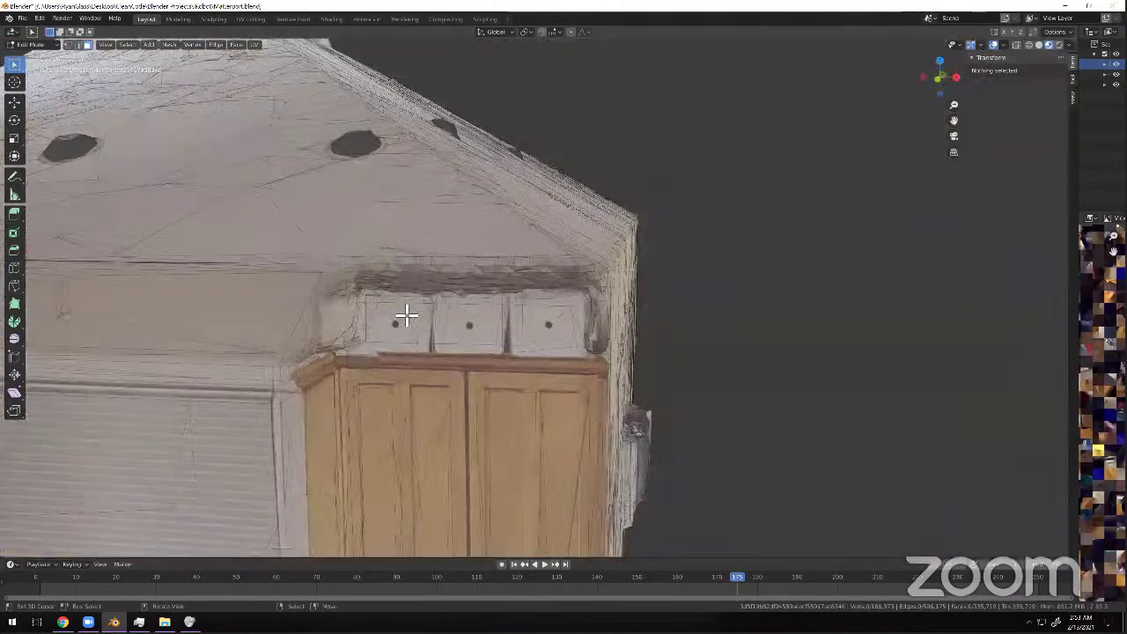
scroll(402, 312, down, 8)
middle_drag(403, 314, 411, 322)
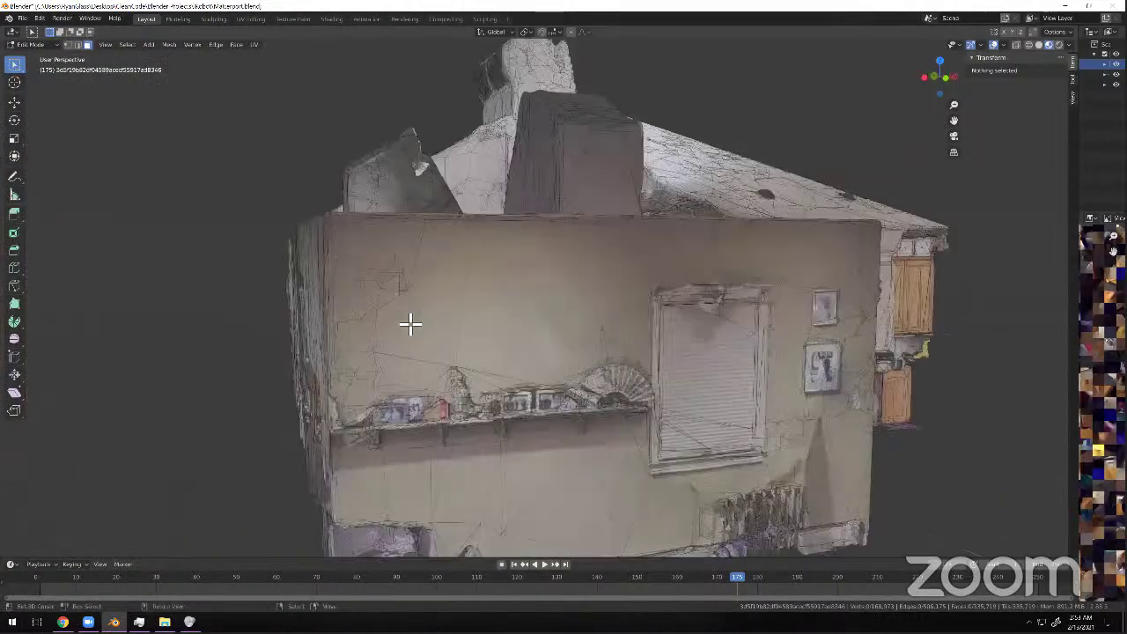
scroll(411, 322, up, 8)
scroll(419, 328, up, 5)
scroll(396, 335, up, 5)
scroll(401, 338, up, 5)
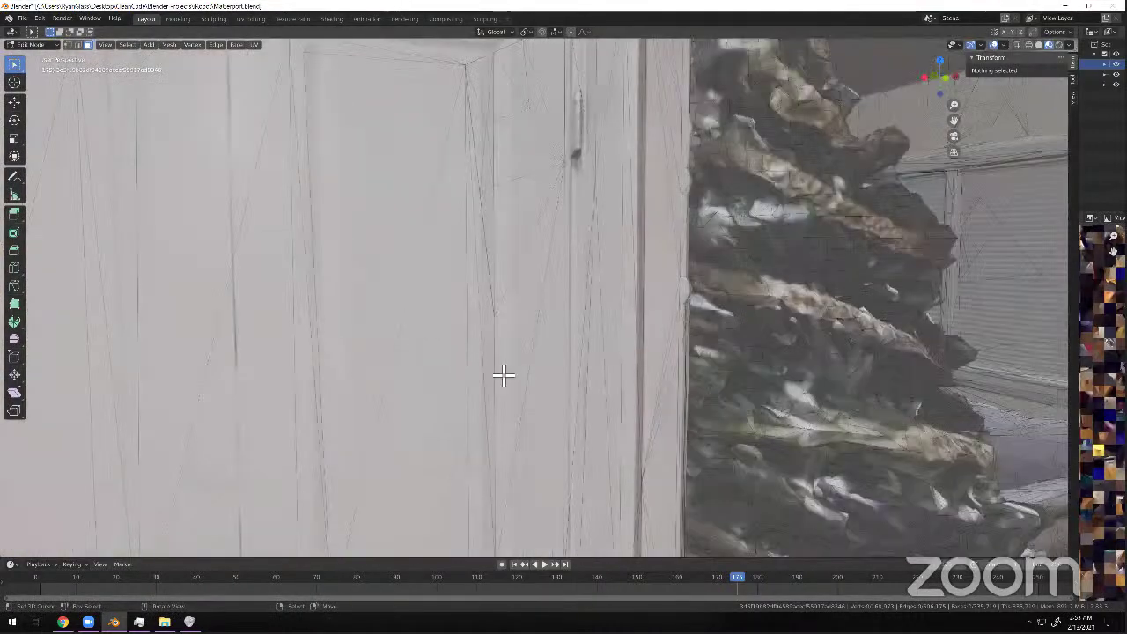
scroll(461, 360, up, 5)
Examine the living room's mesh edges around the window, sofa, cabinets and hanging stockings.
middle_drag(572, 244, 584, 320)
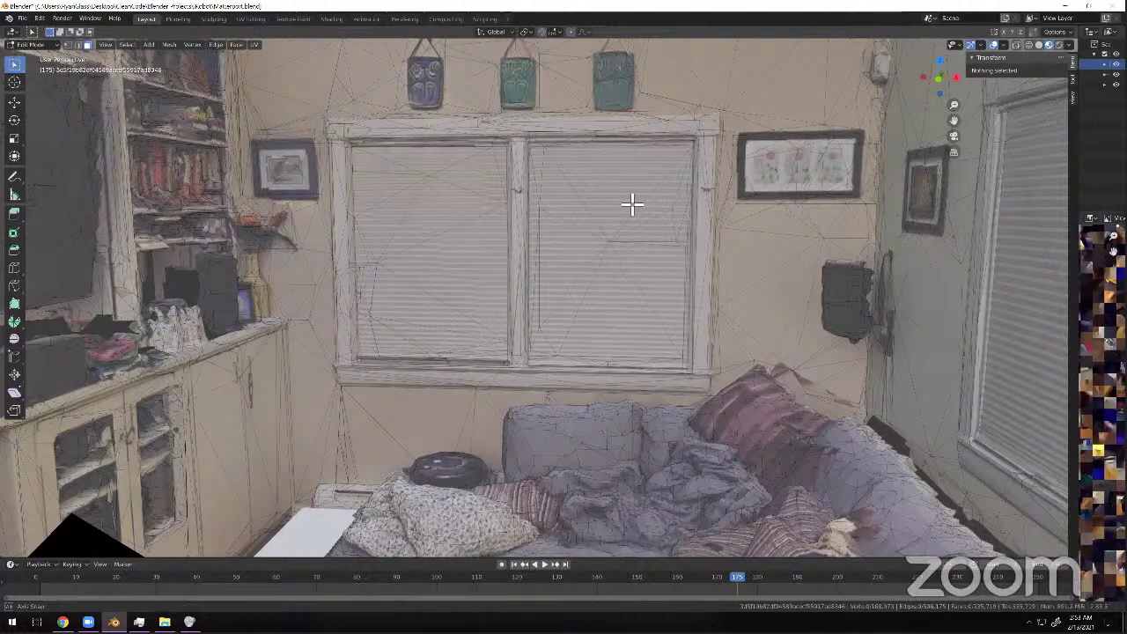
middle_drag(633, 204, 661, 246)
shift+middle_drag(608, 329, 551, 283)
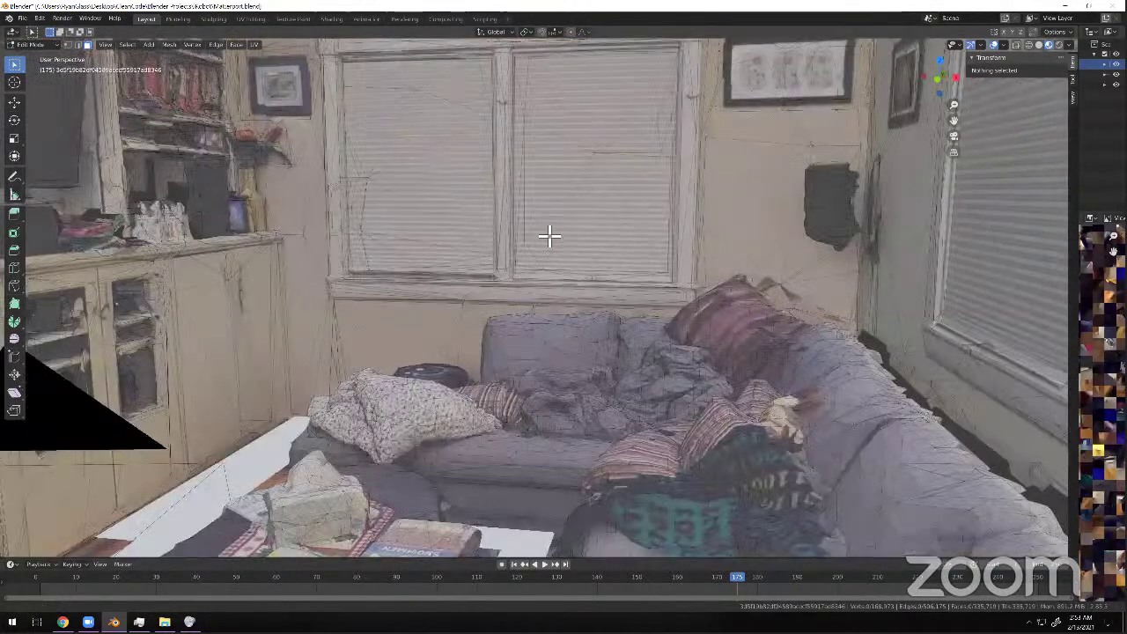
middle_drag(550, 236, 483, 330)
middle_drag(581, 418, 575, 344)
scroll(598, 288, up, 3)
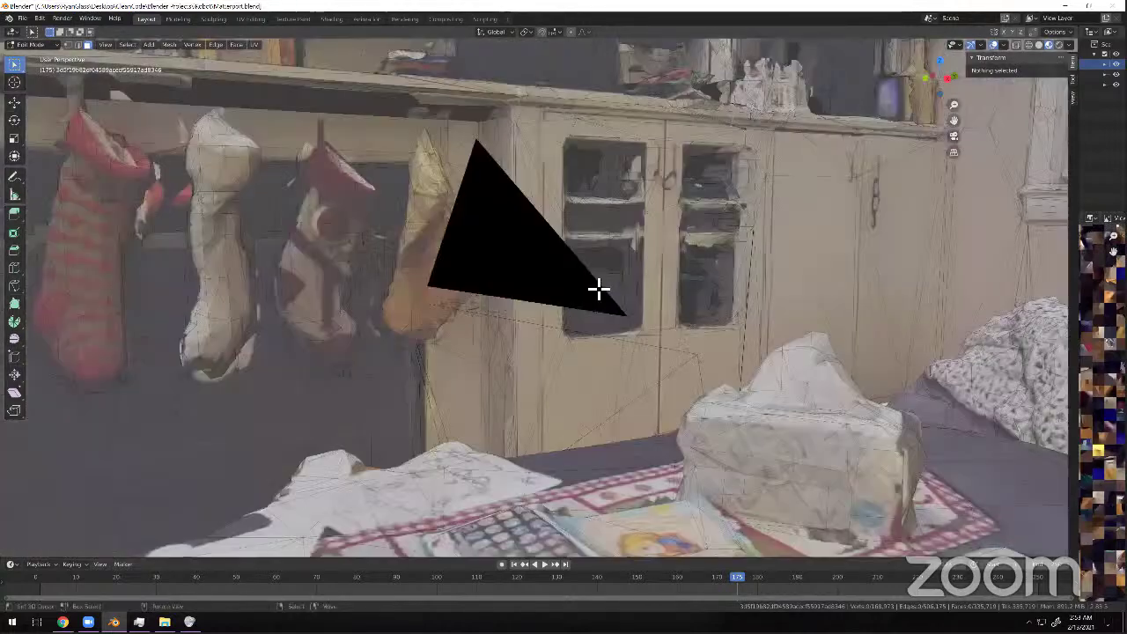
scroll(579, 287, up, 3)
middle_drag(625, 315, 374, 310)
scroll(571, 320, up, 2)
scroll(675, 360, up, 1)
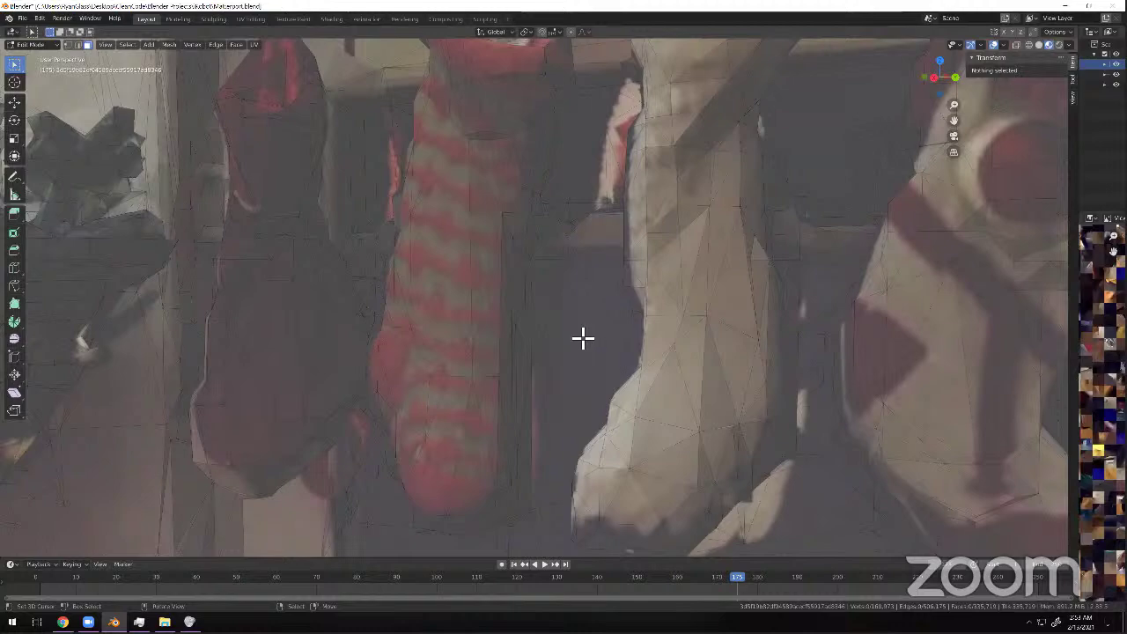
Inspect the mesh topology of the Christmas tree, the wooden armchair and the kitchen area.
scroll(704, 351, down, 6)
shift+middle_drag(514, 342, 773, 359)
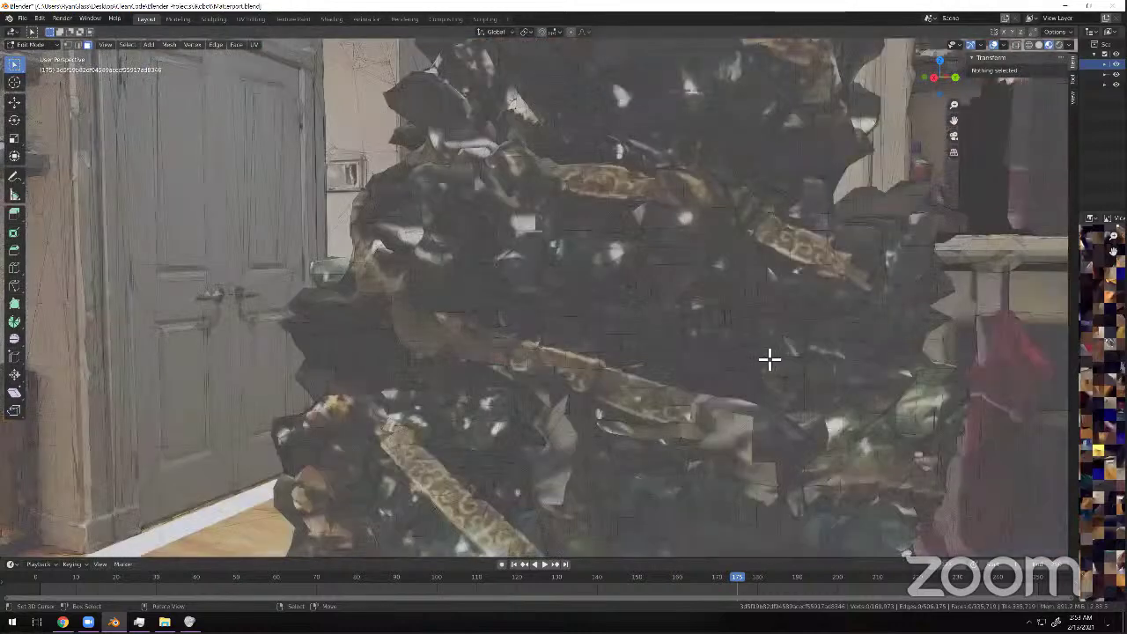
middle_drag(710, 315, 614, 344)
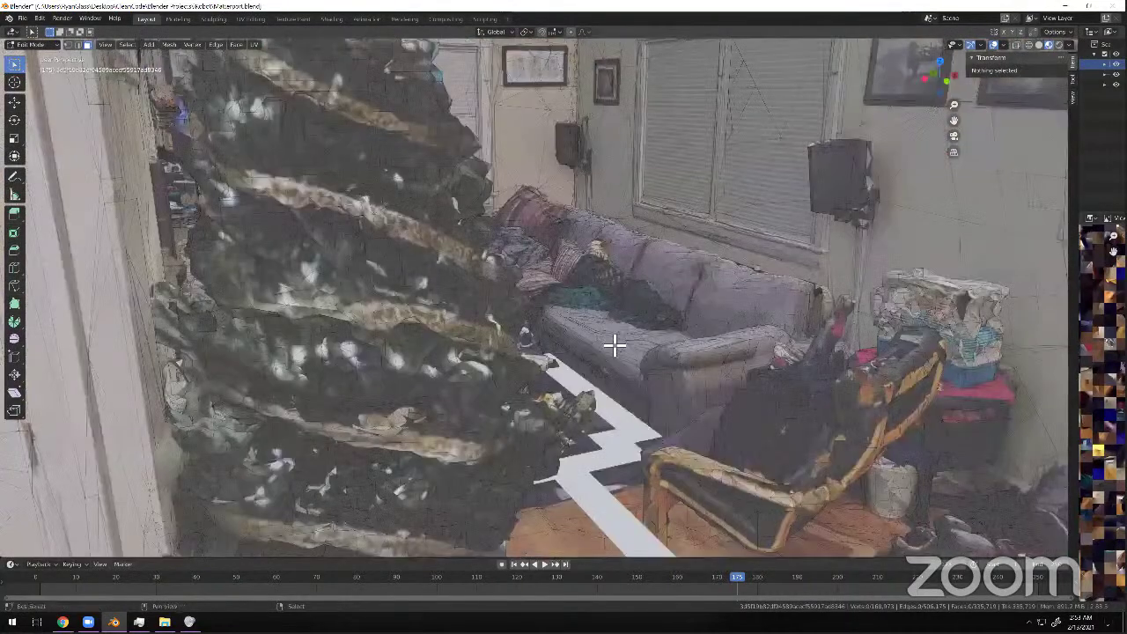
middle_drag(573, 272, 569, 8)
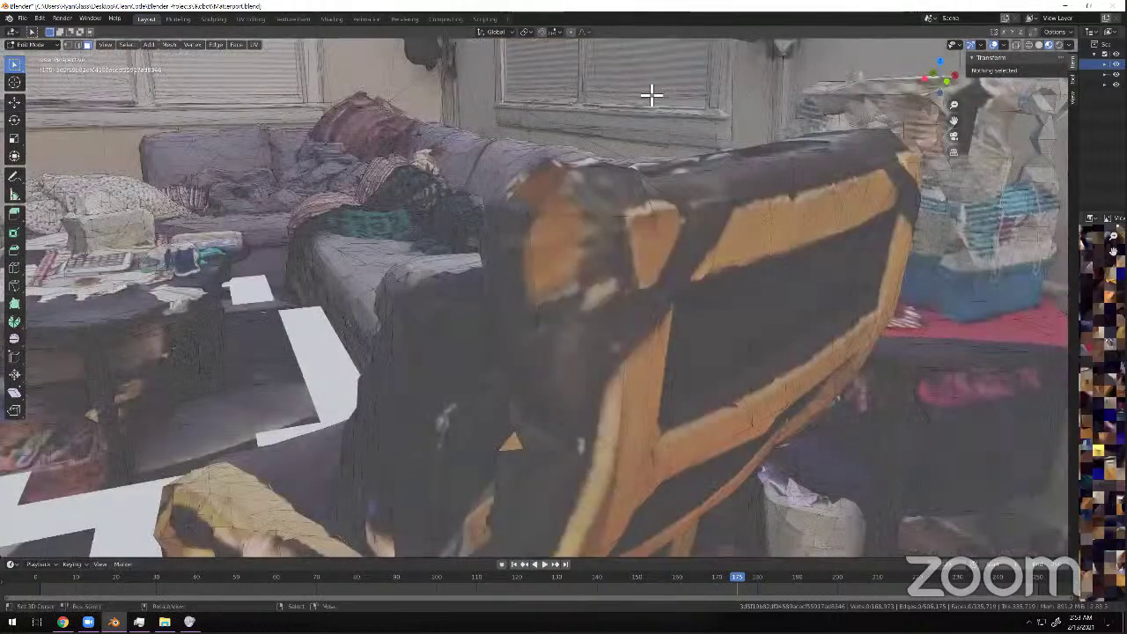
middle_drag(651, 96, 655, 77)
scroll(382, 94, down, 5)
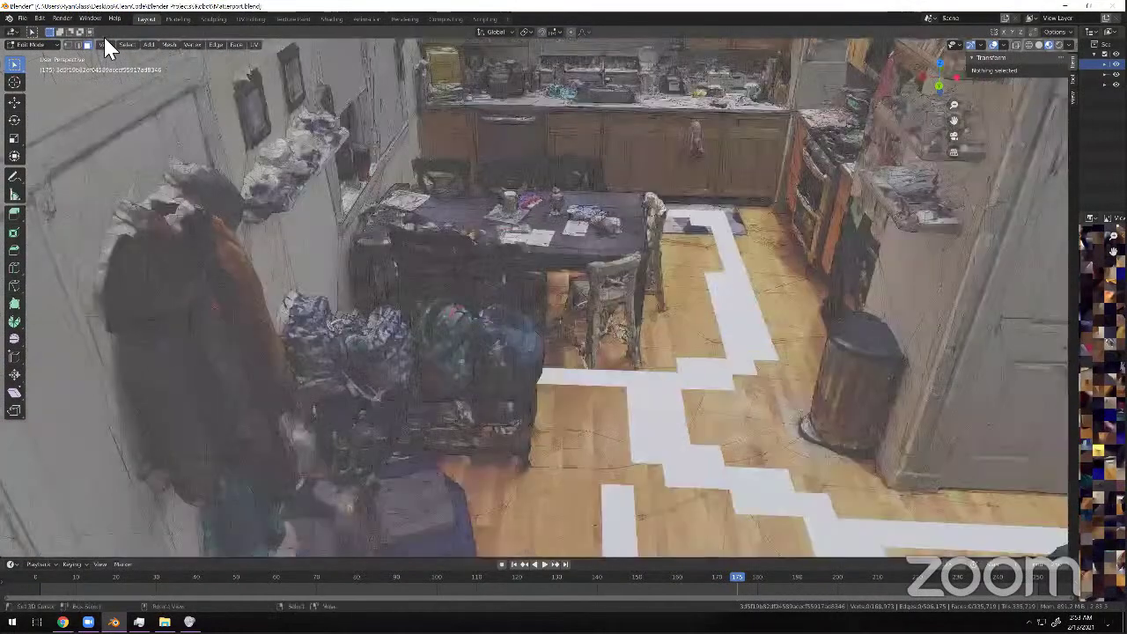
key(KP_1)
Return the scan mesh to Object Mode and widen the Outliner and Image Editor areas to about two fifths of the window.
click(31, 44)
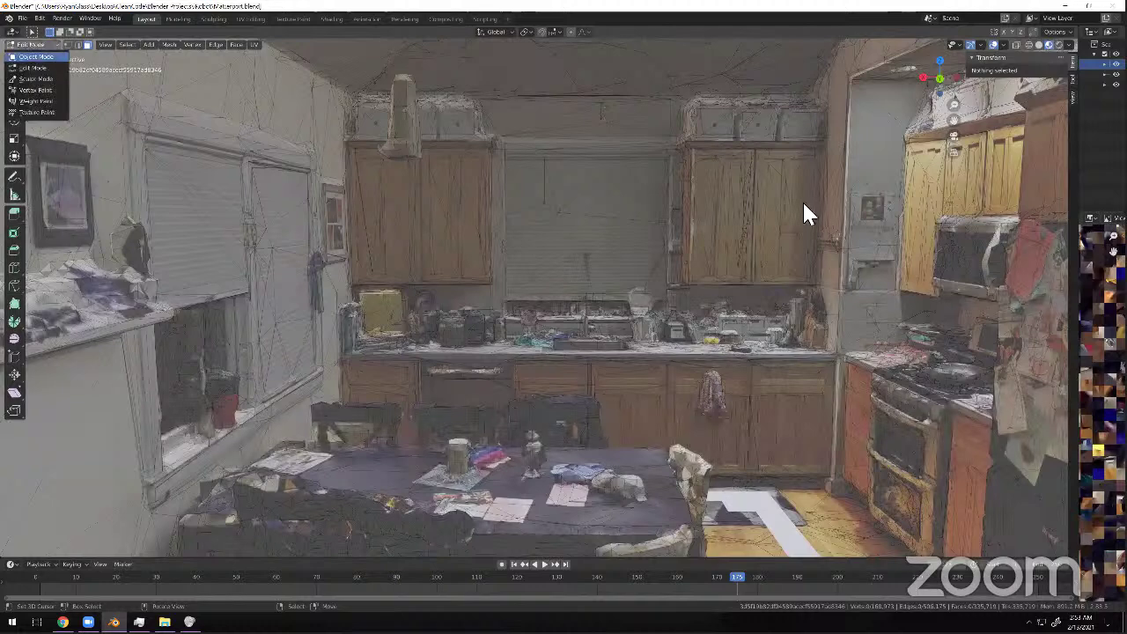
scroll(1043, 281, down, 2)
drag(1079, 228, 651, 228)
Change the Image Editor area to the Properties editor and show the scan mesh's modifier settings.
click(649, 216)
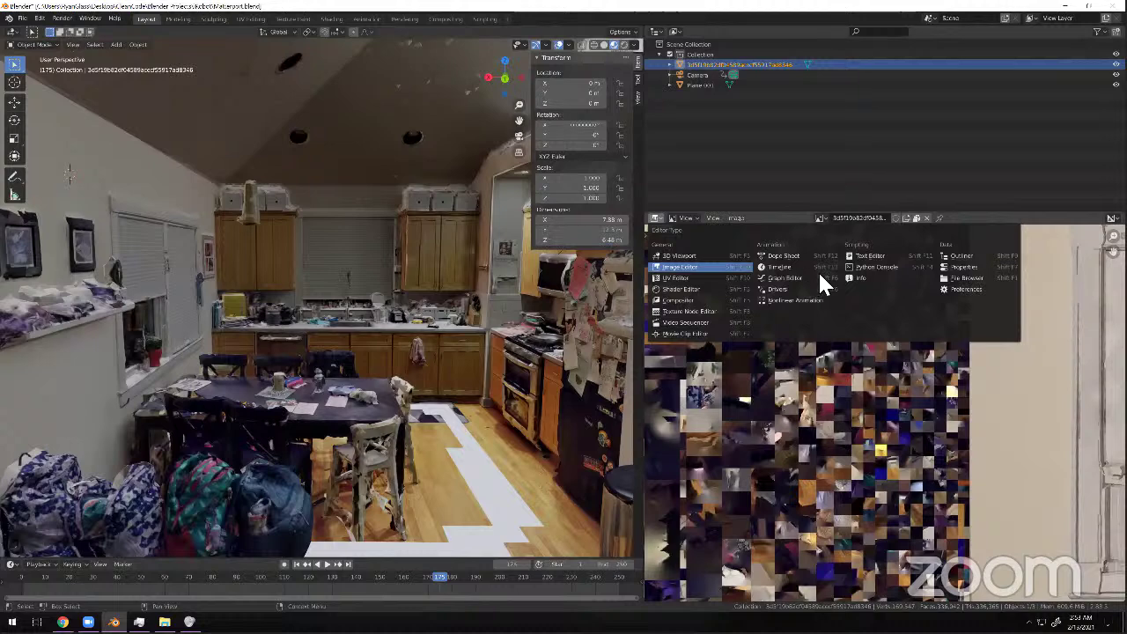
click(636, 254)
click(655, 220)
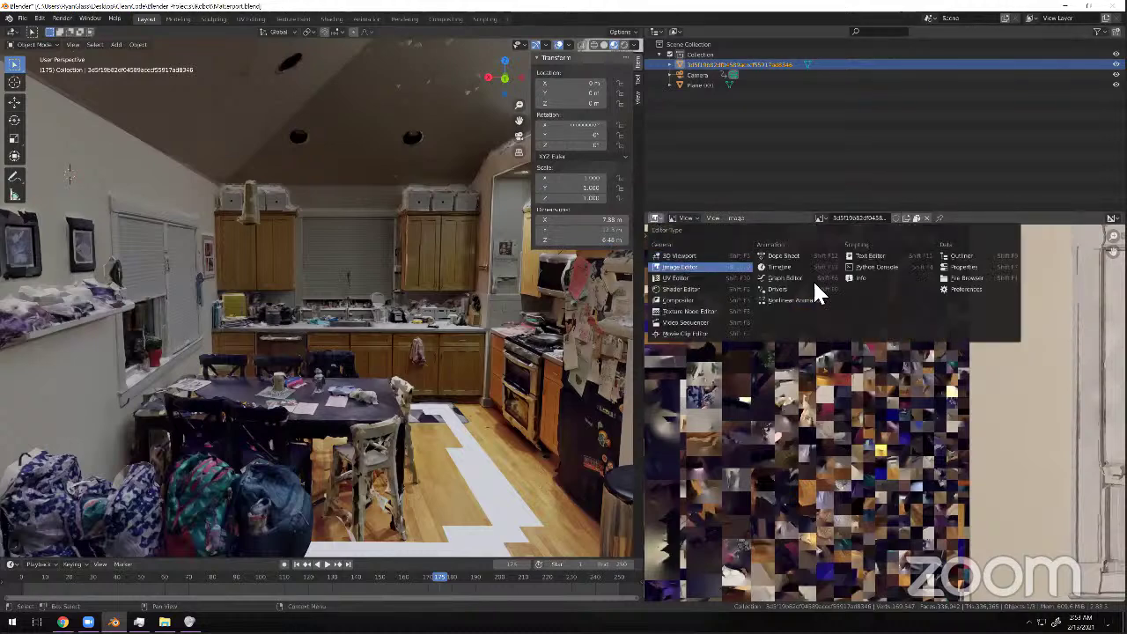
click(960, 289)
click(655, 219)
click(960, 267)
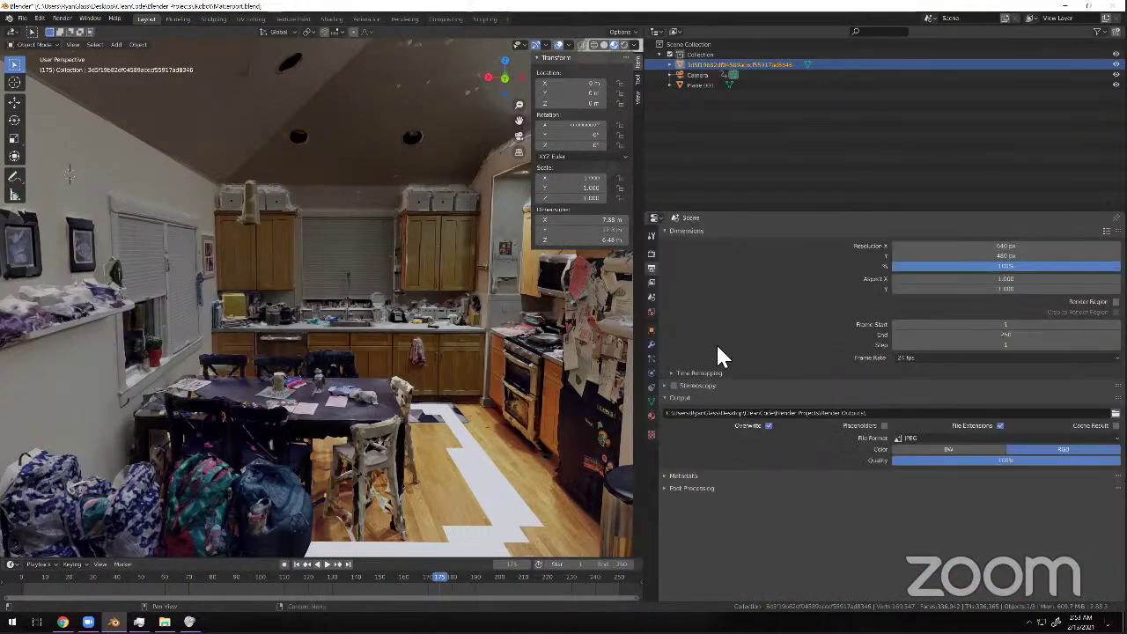
click(652, 345)
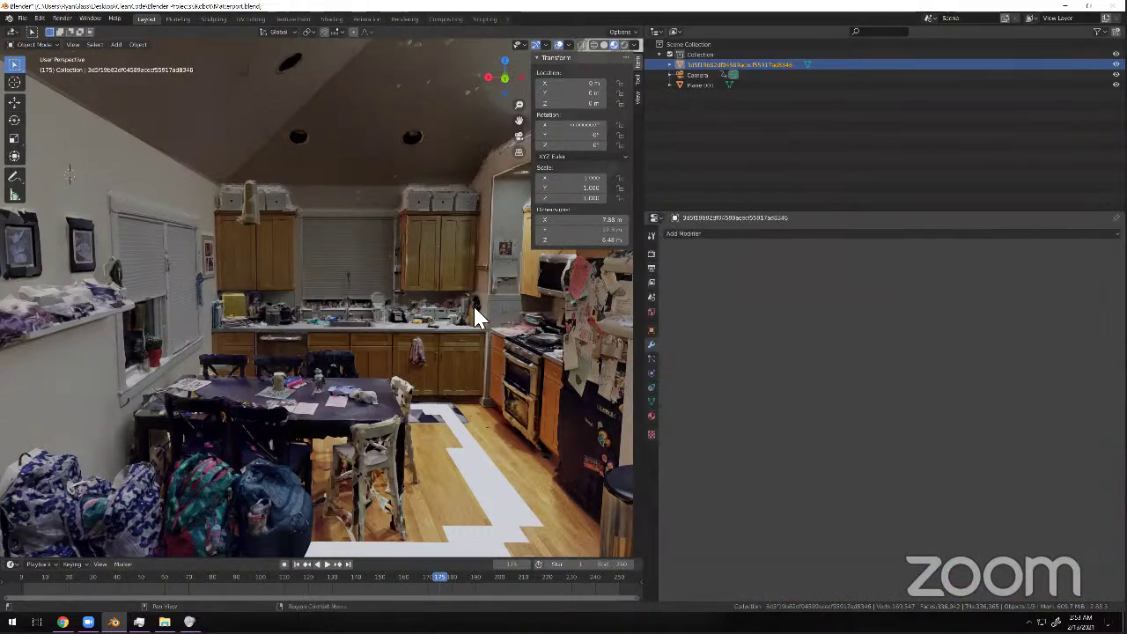
Add a Decimate modifier to the scanned house mesh.
middle_drag(494, 268, 441, 283)
scroll(436, 276, down, 10)
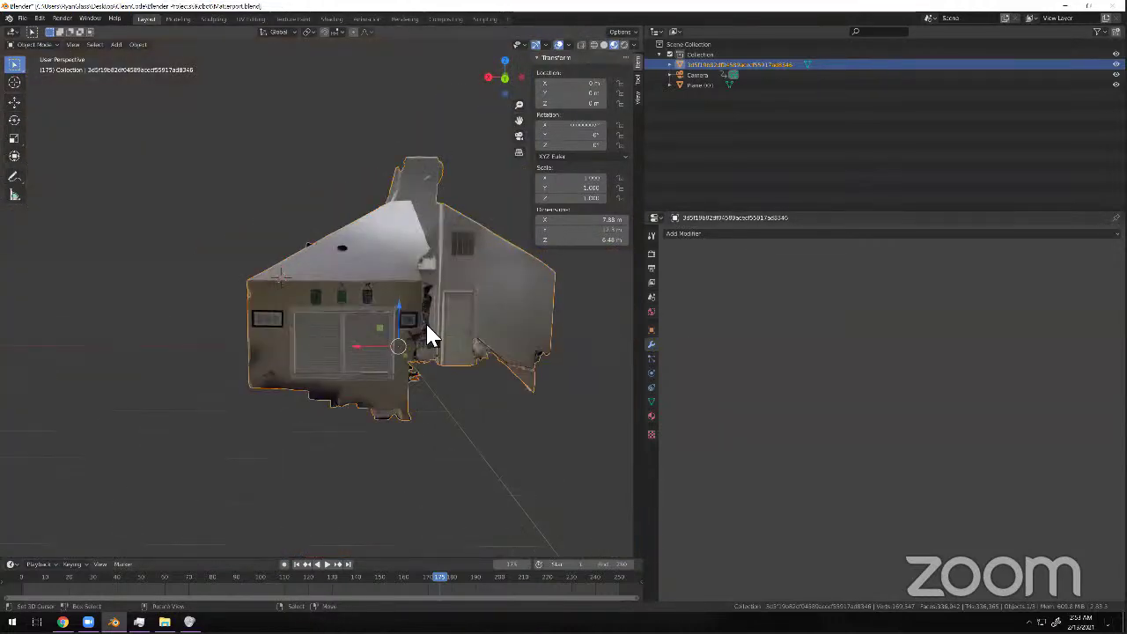
scroll(403, 319, up, 10)
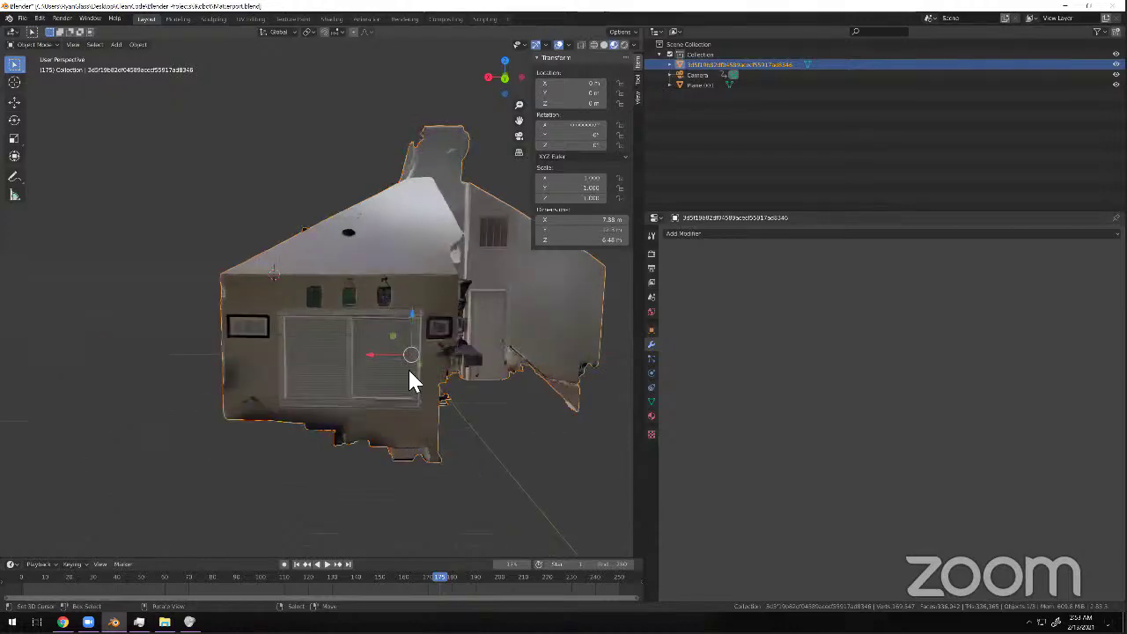
scroll(370, 315, up, 5)
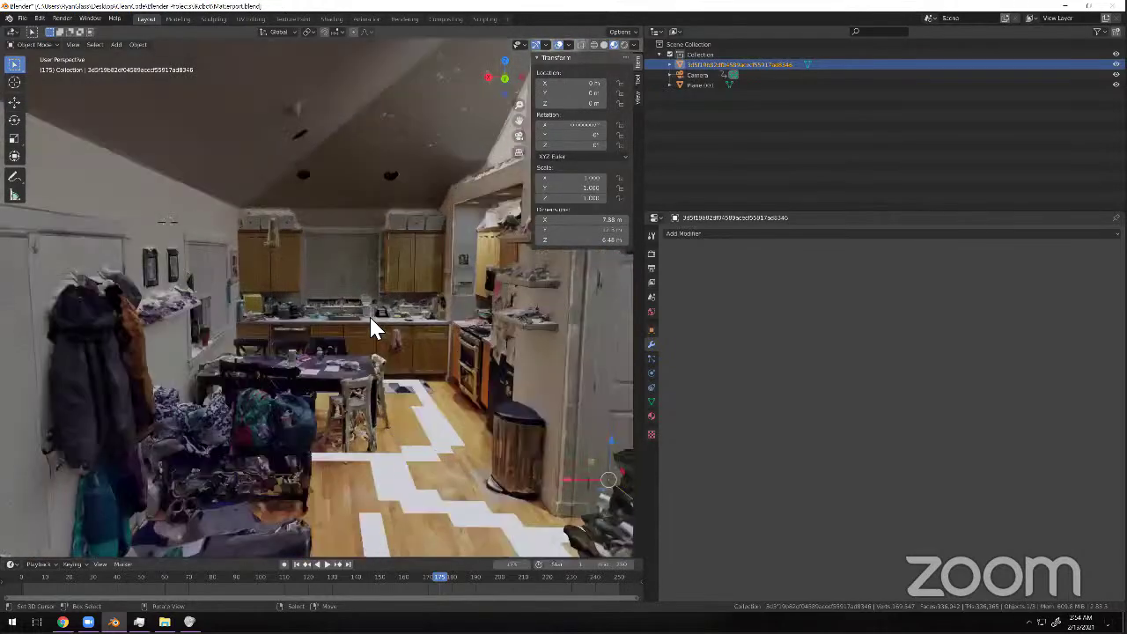
scroll(365, 314, down, 3)
scroll(608, 292, up, 2)
click(703, 234)
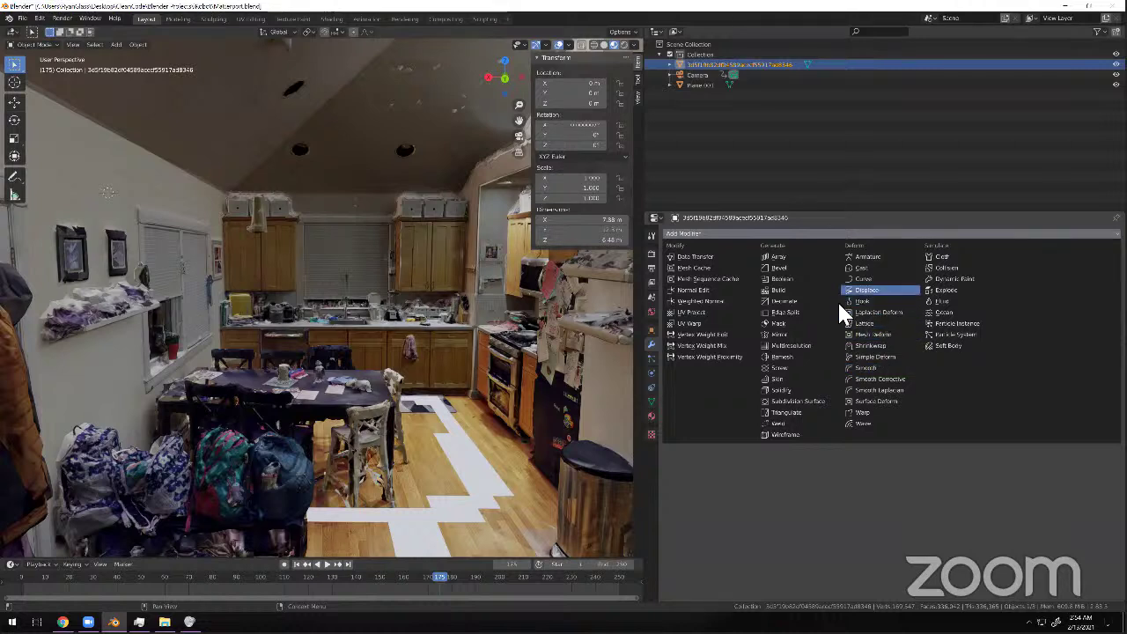
click(808, 302)
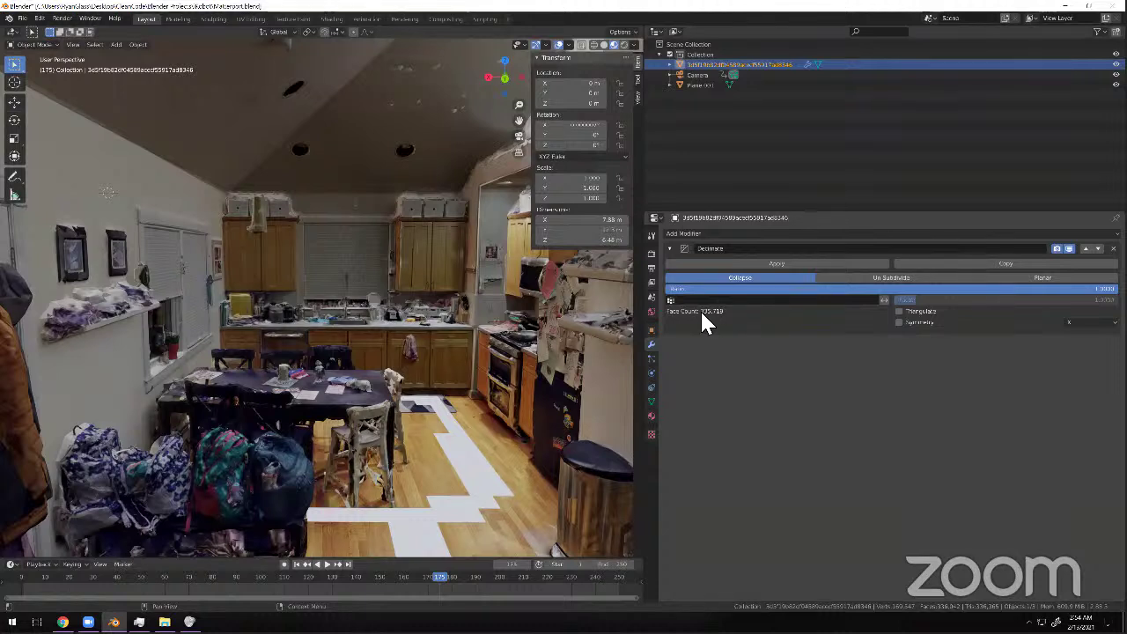
Try collapse ratios of 0.01 and 0.05 in the house mesh's Decimate modifier.
click(762, 292)
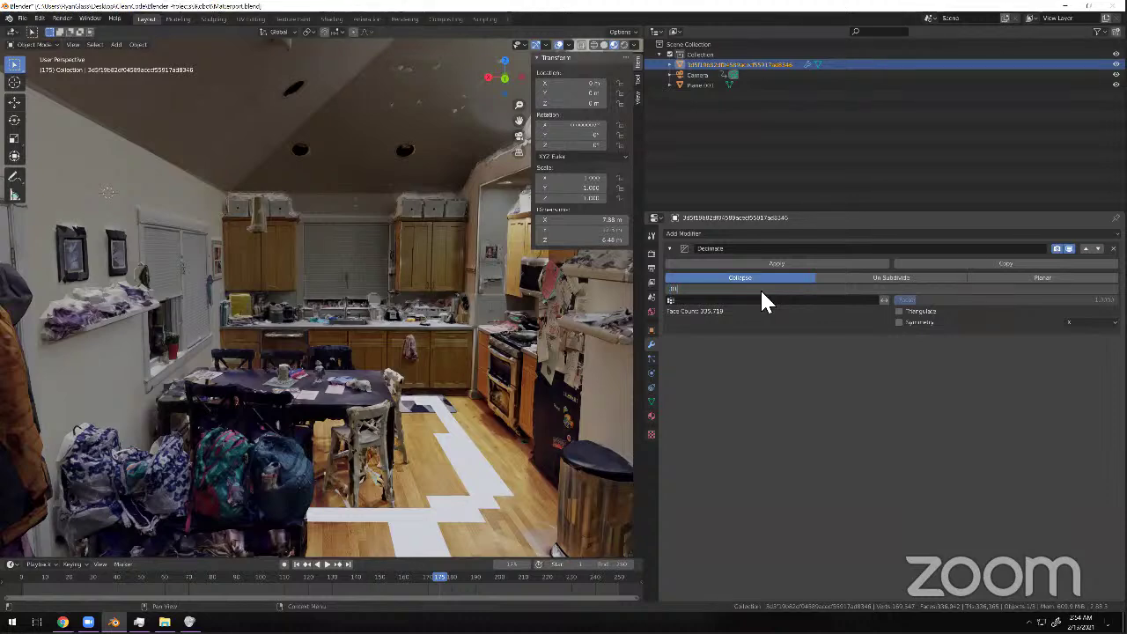
text(.01)
key(Return)
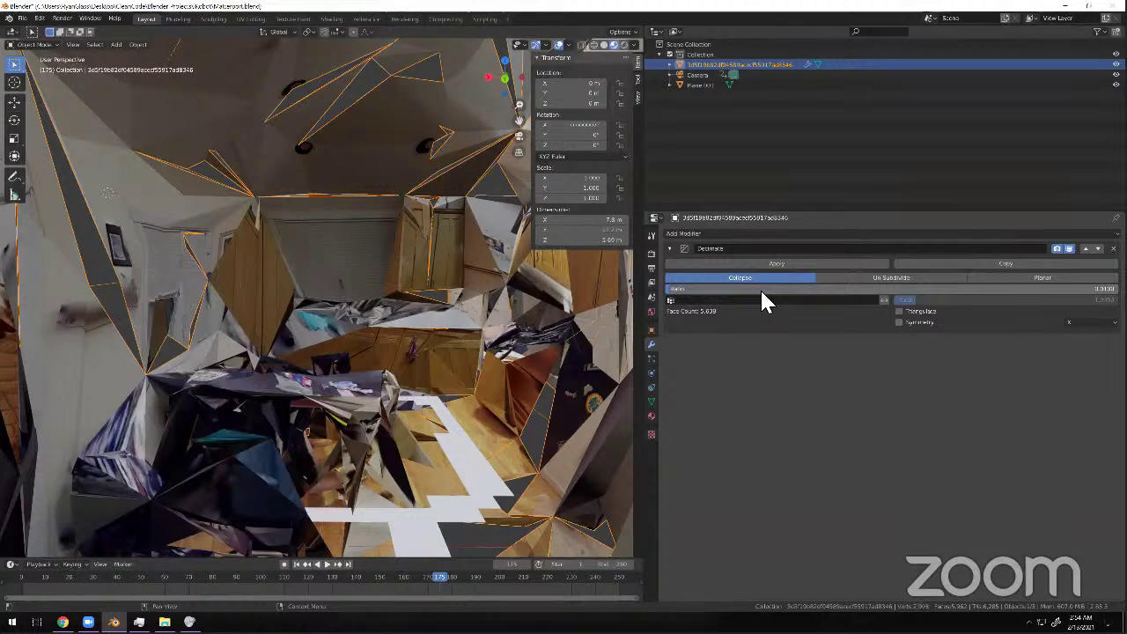
double_click(720, 290)
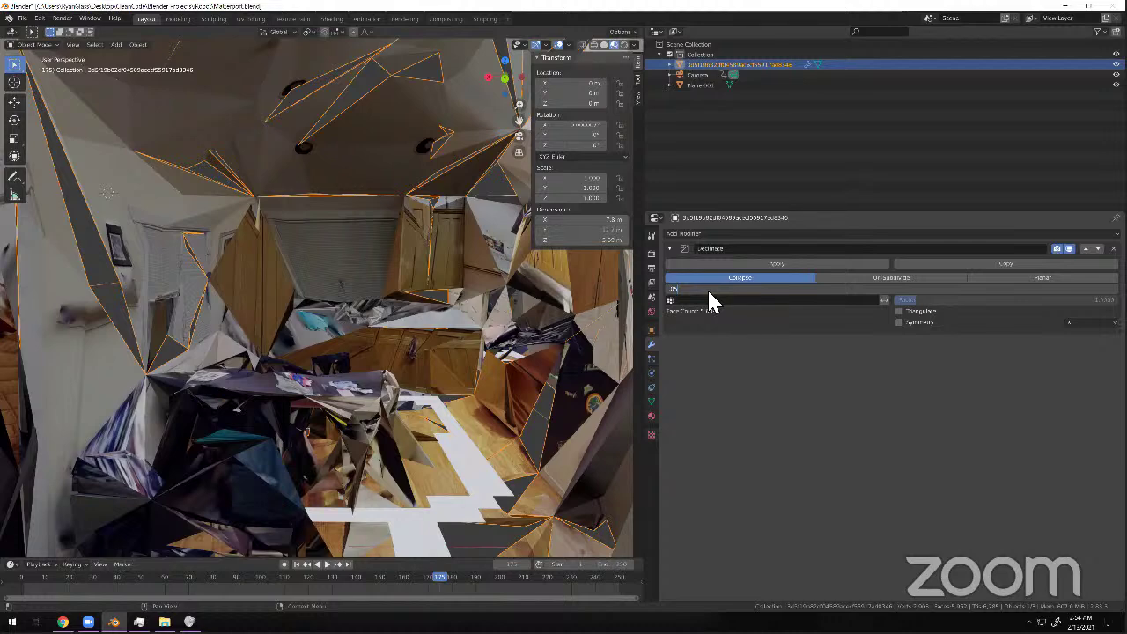
key(Return)
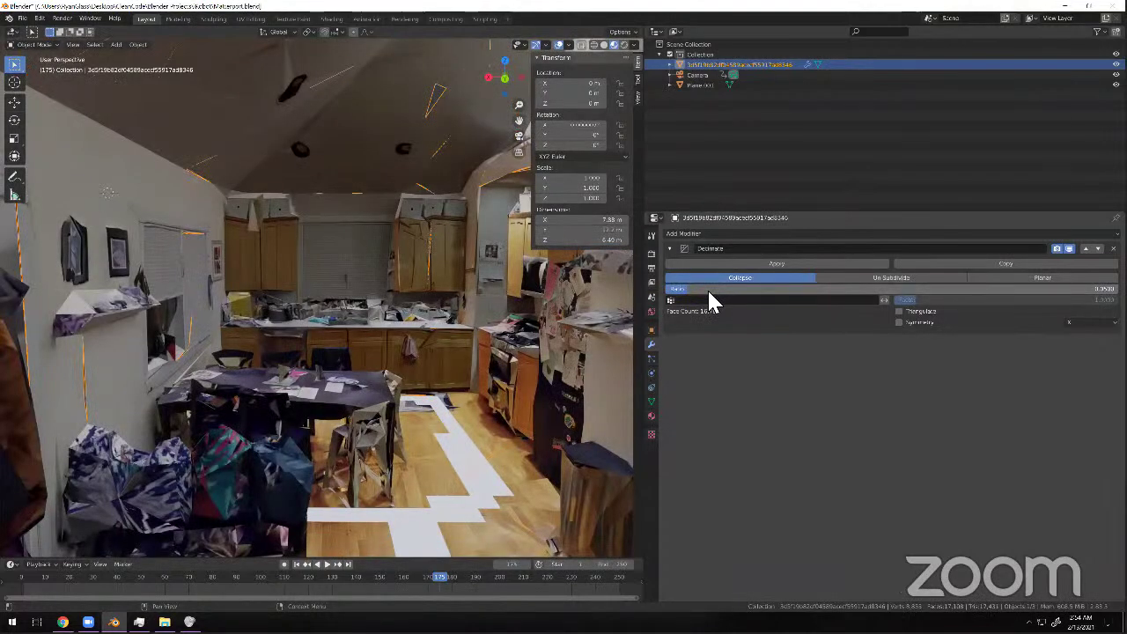
Set the Decimate modifier's collapse ratio to 0.2 for the house mesh.
middle_drag(567, 347, 630, 339)
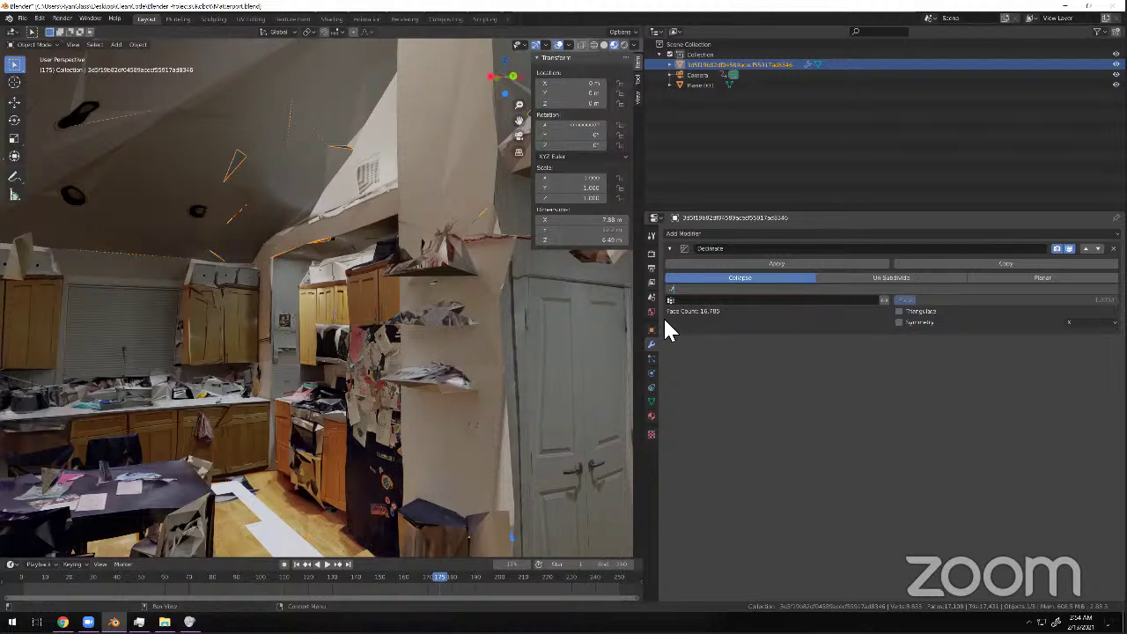
key(Return)
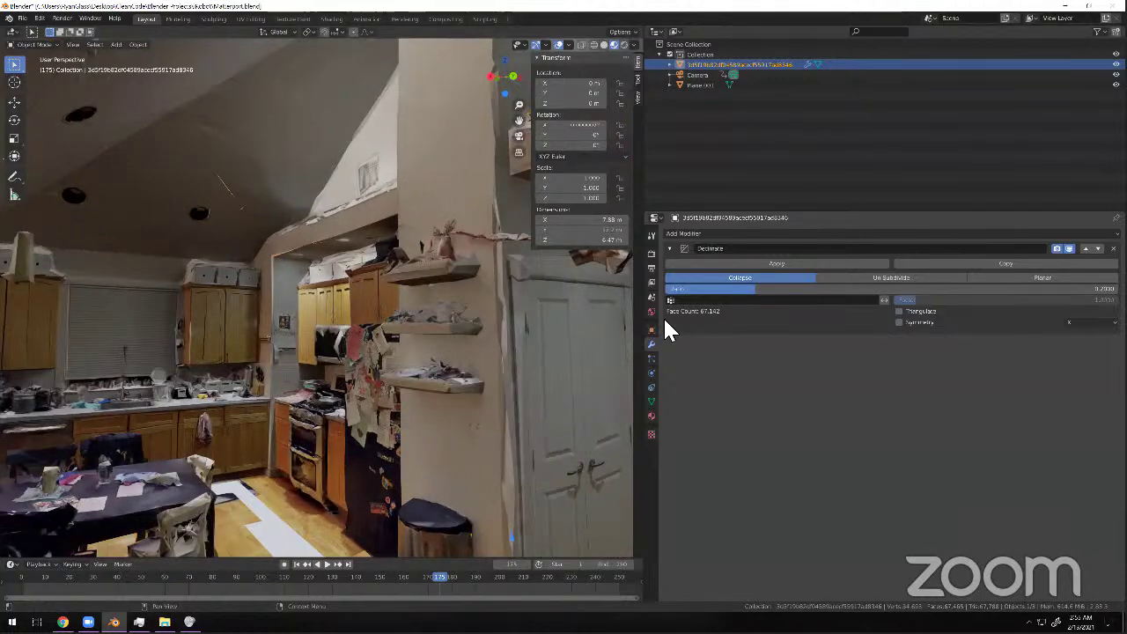
Walk through the decimated house interior and examine the mesh quality in the hallway, bedroom, living room and kitchen.
middle_drag(390, 303, 476, 312)
key(shift+grave)
key(w)
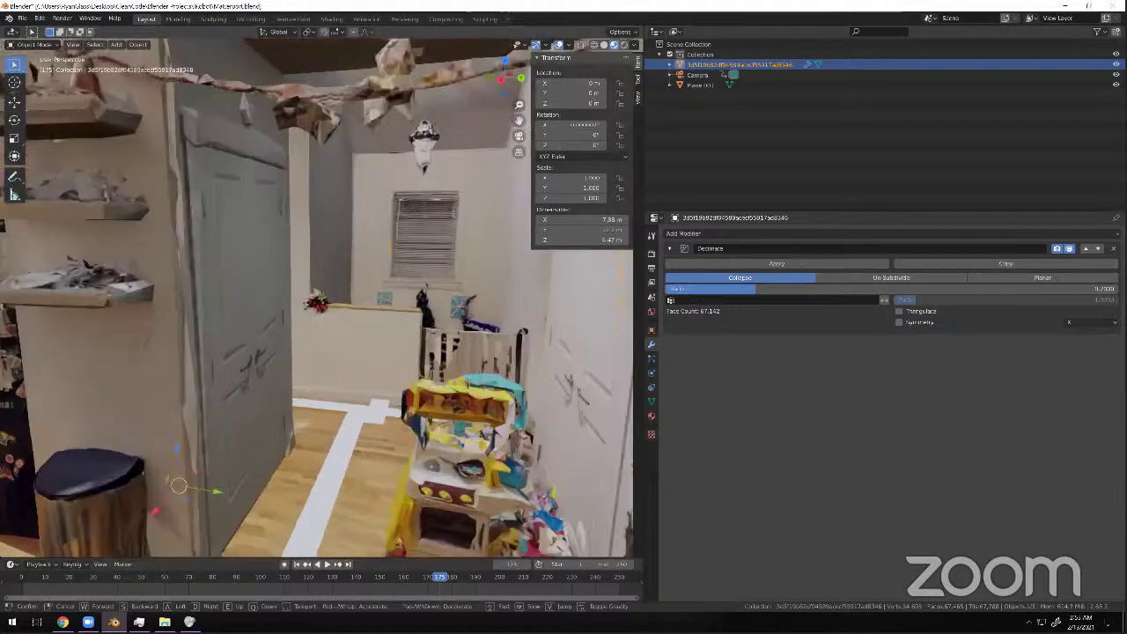
key(w)
key(w)
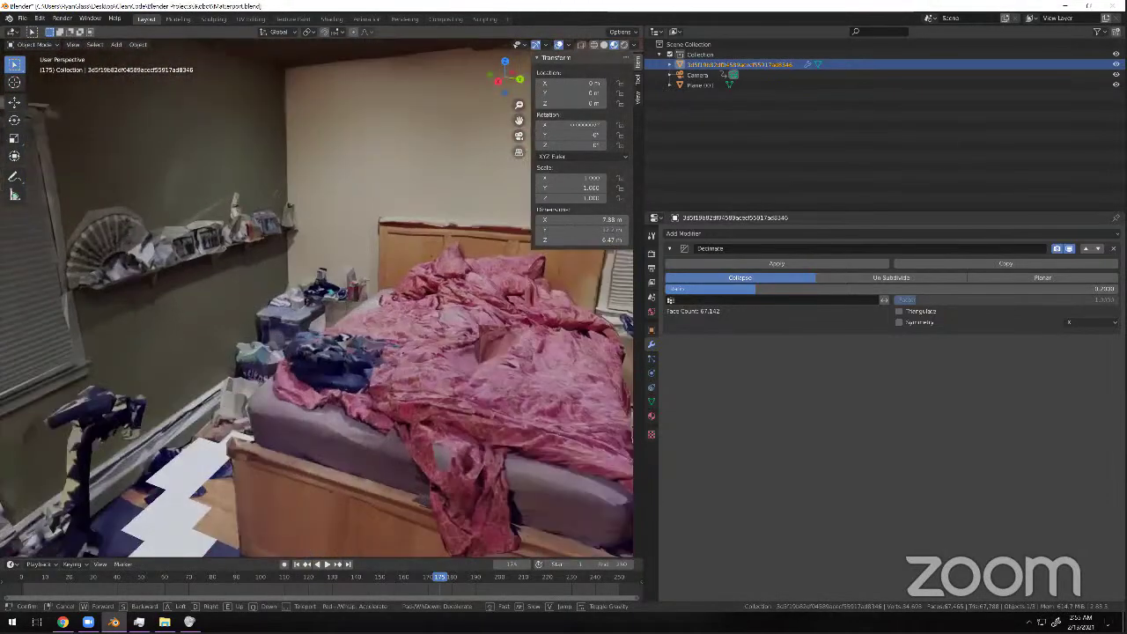
key(w)
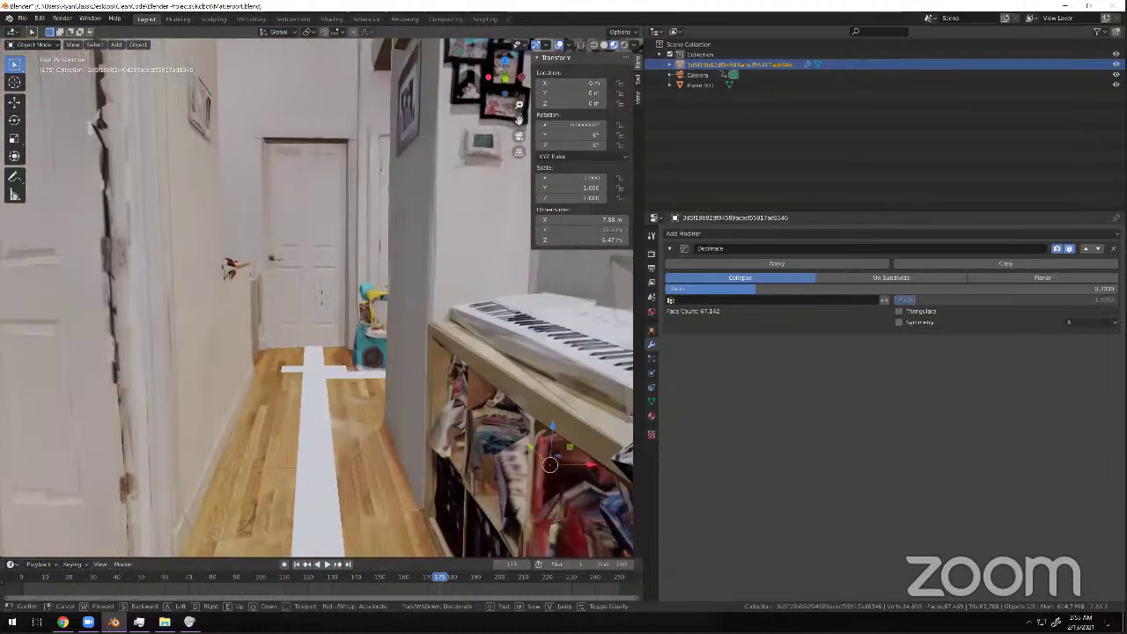
key(w)
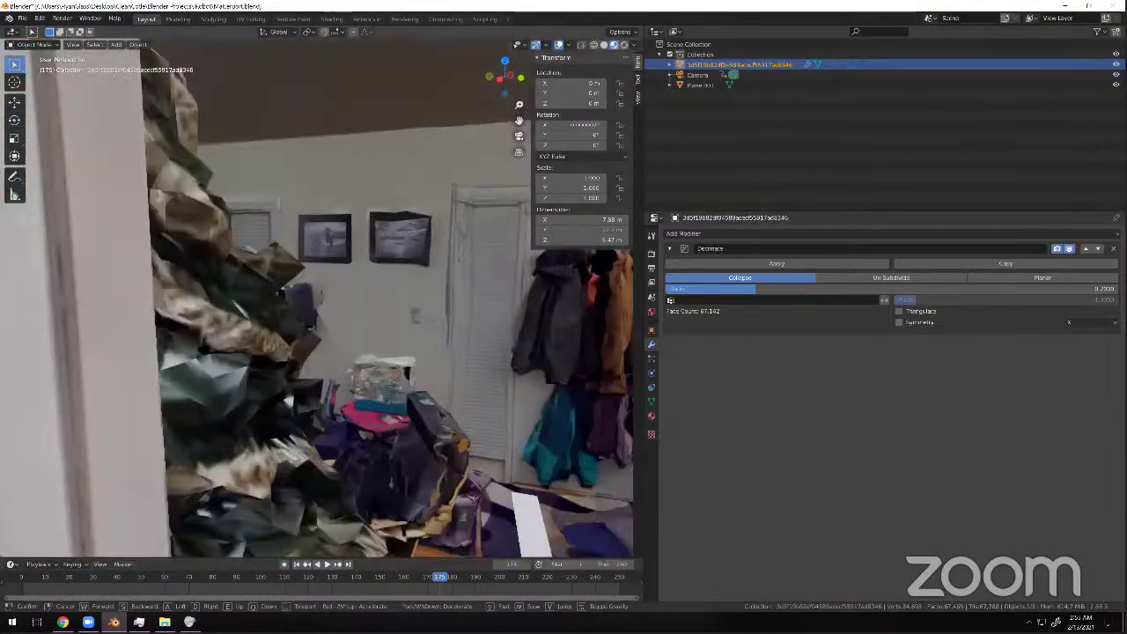
key(w)
key(s)
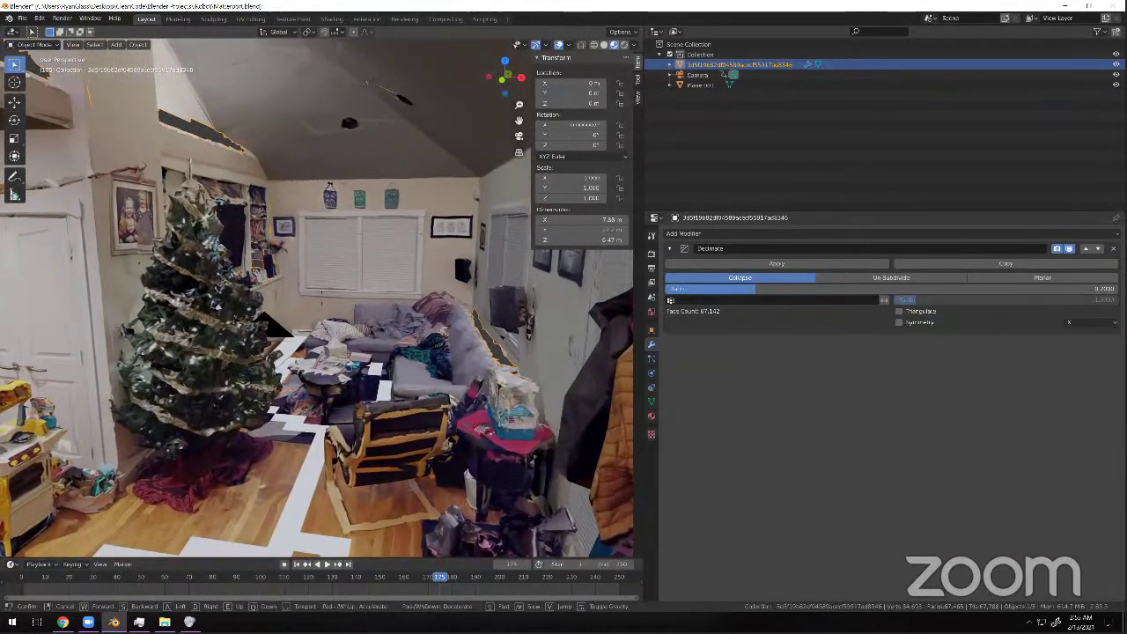
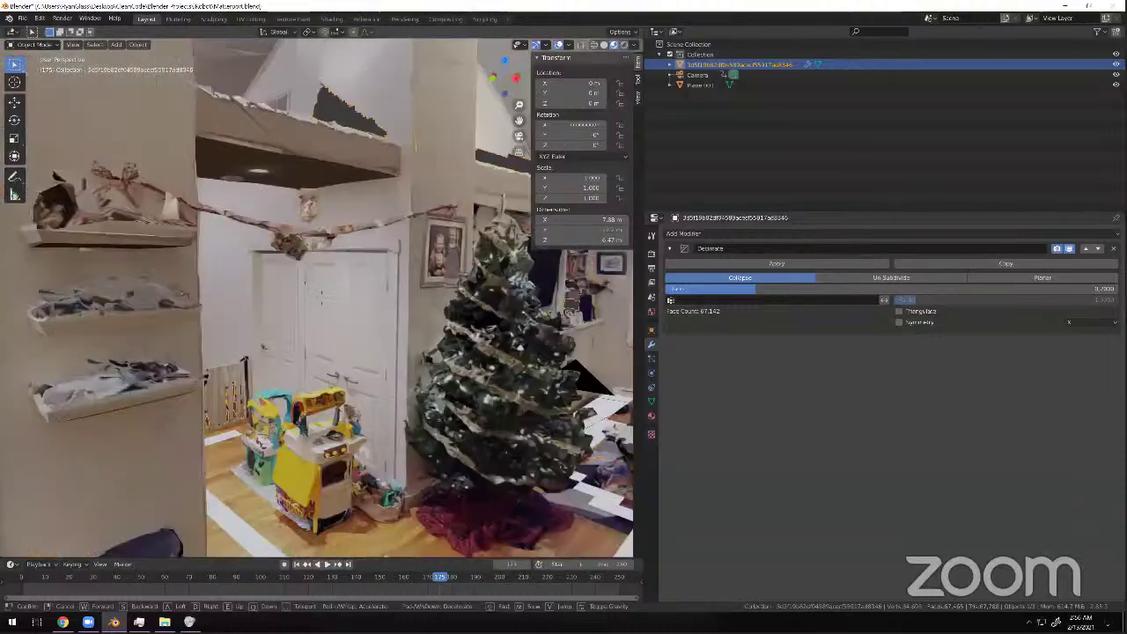
click(291, 300)
middle_drag(291, 300, 289, 335)
scroll(368, 365, down, 4)
scroll(298, 341, down, 3)
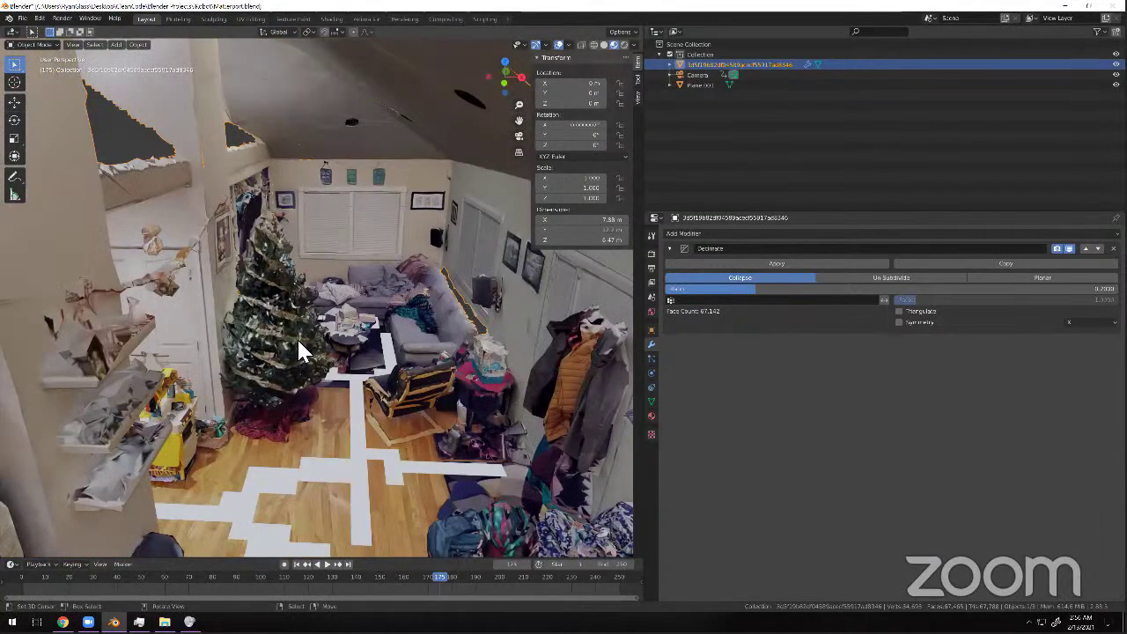
scroll(296, 337, up, 3)
scroll(297, 337, down, 3)
middle_drag(298, 340, 263, 356)
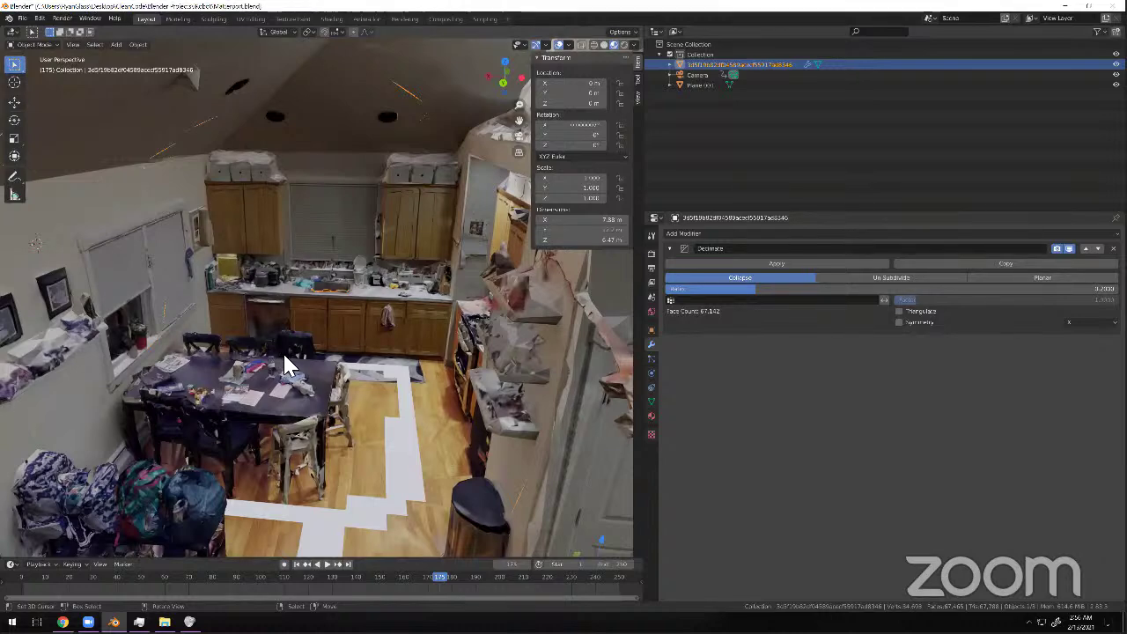
mouse_move(341, 299)
middle_down()
mouse_move(375, 333)
mouse_move(505, 333)
mouse_move(517, 345)
mouse_move(285, 281)
mouse_move(346, 310)
middle_up()
Select the existing camera in the living room near the floor and look through it.
key(KP_0)
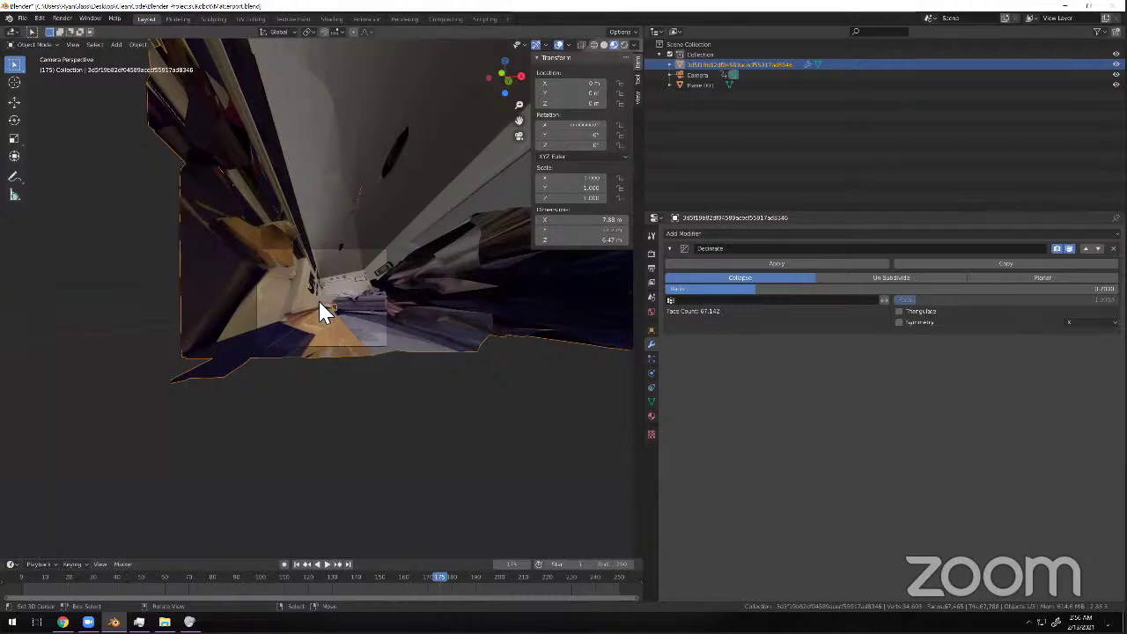
key(KP_0)
mouse_move(342, 315)
middle_down()
mouse_move(329, 312)
mouse_move(350, 314)
middle_up()
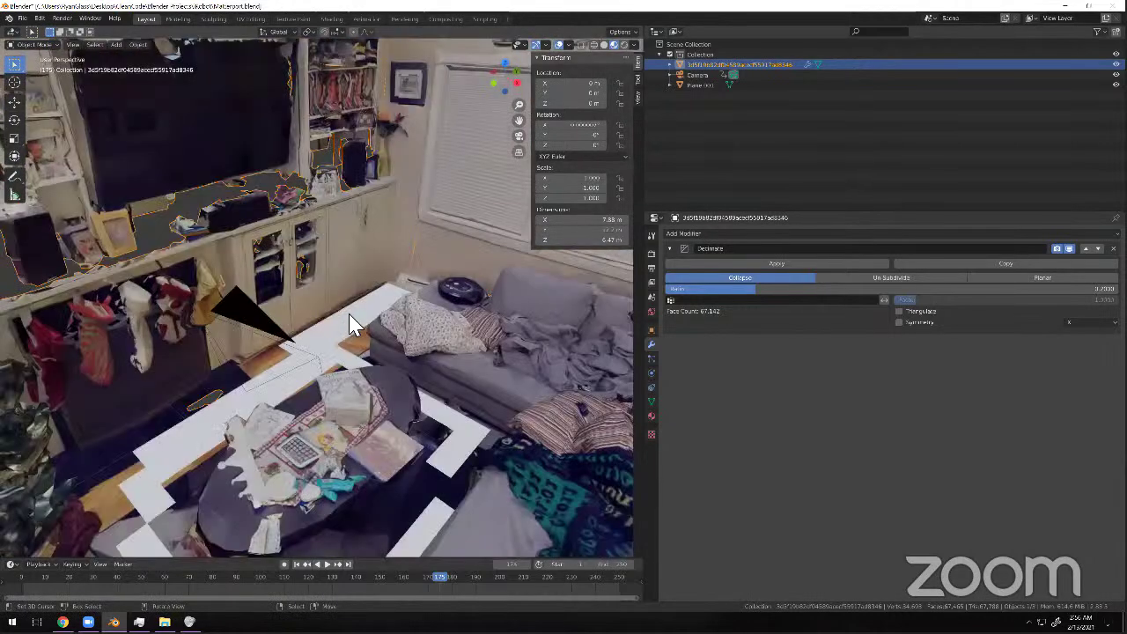
scroll(354, 295, up, 3)
shift+right_click(393, 304)
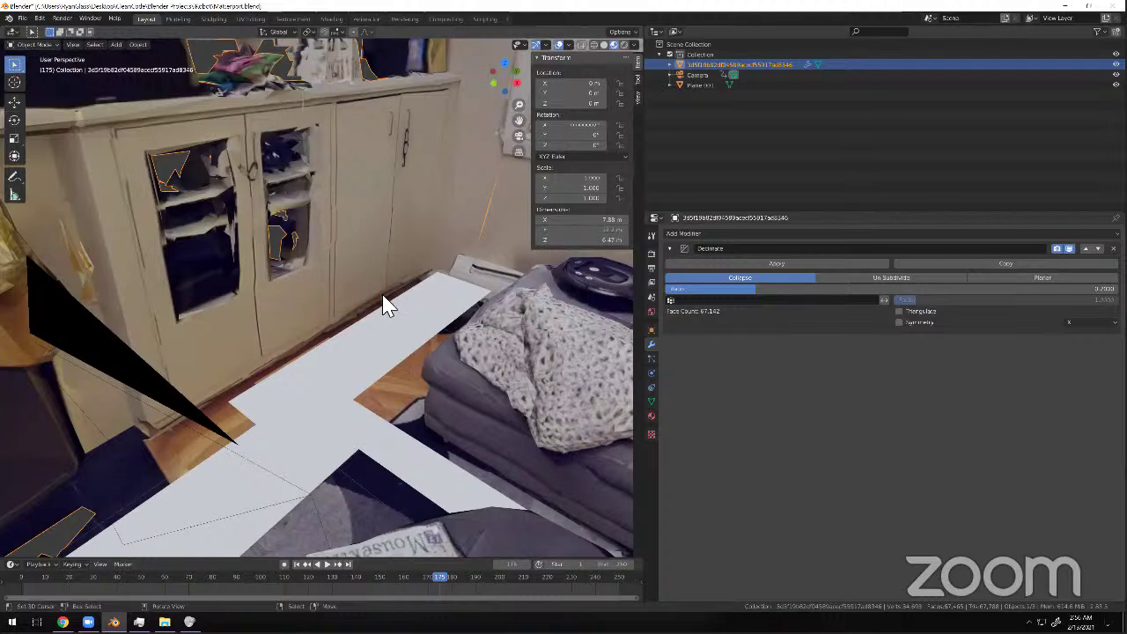
middle_drag(391, 231, 348, 247)
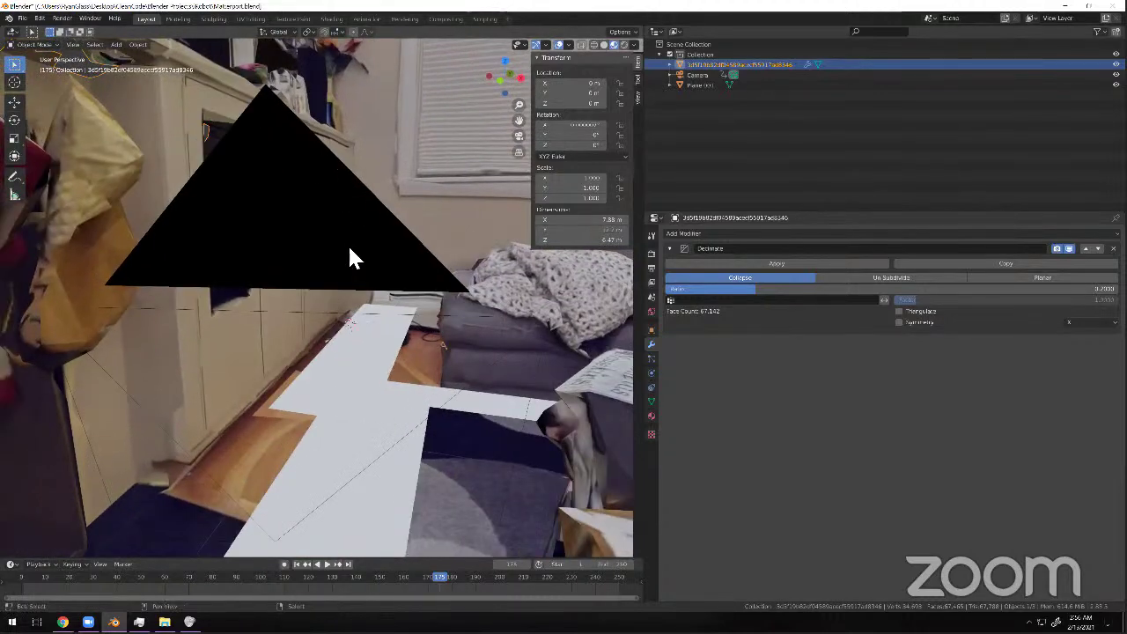
right_click(350, 250)
scroll(309, 274, down, 8)
key(KP_0)
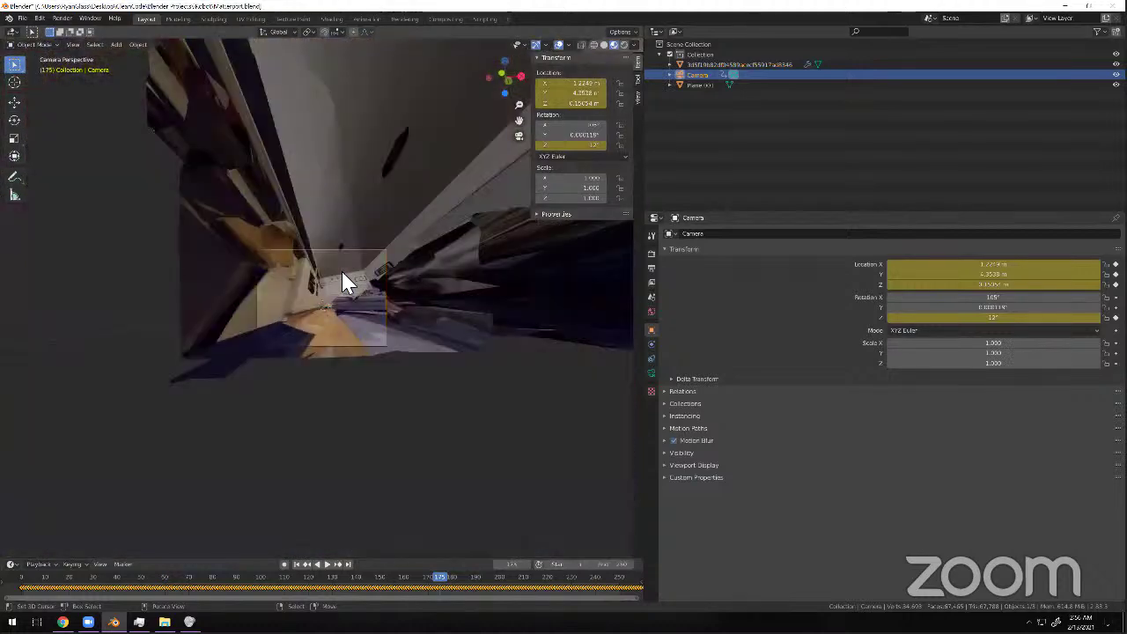
scroll(344, 281, up, 5)
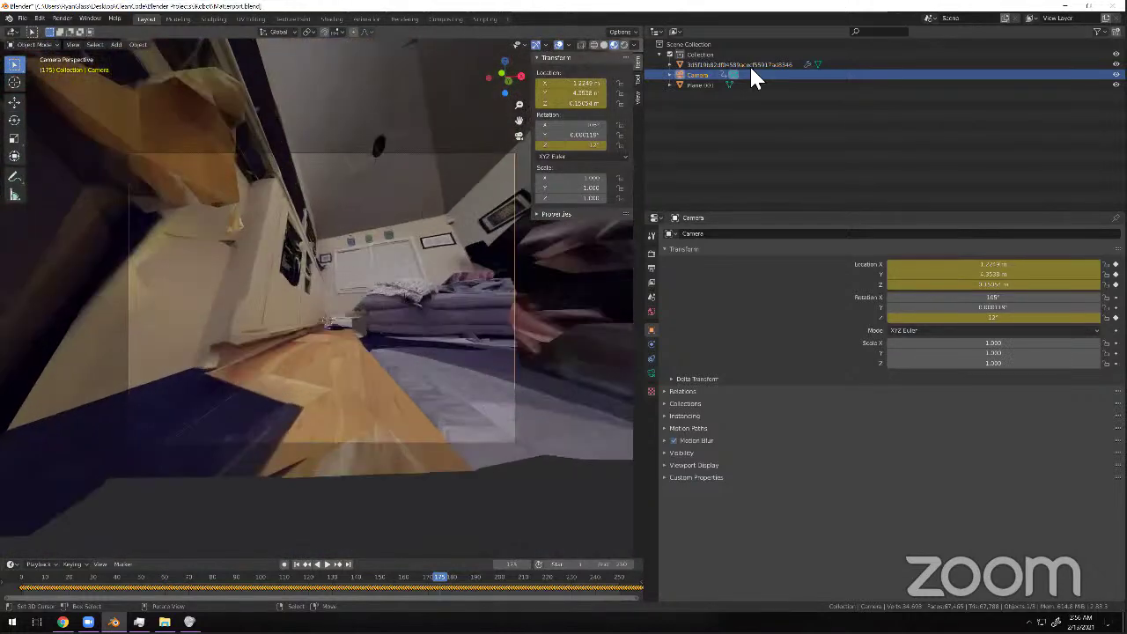
Widen the 3D viewport, play the camera animation through the house and stop the timeline at frame 134.
drag(644, 114, 942, 126)
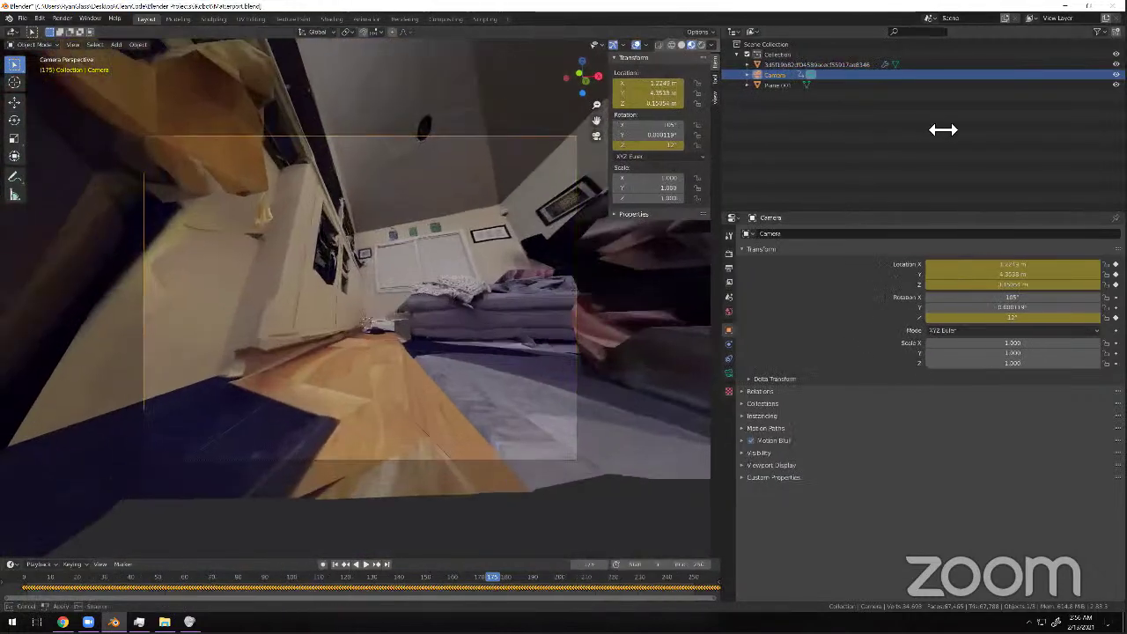
key(space)
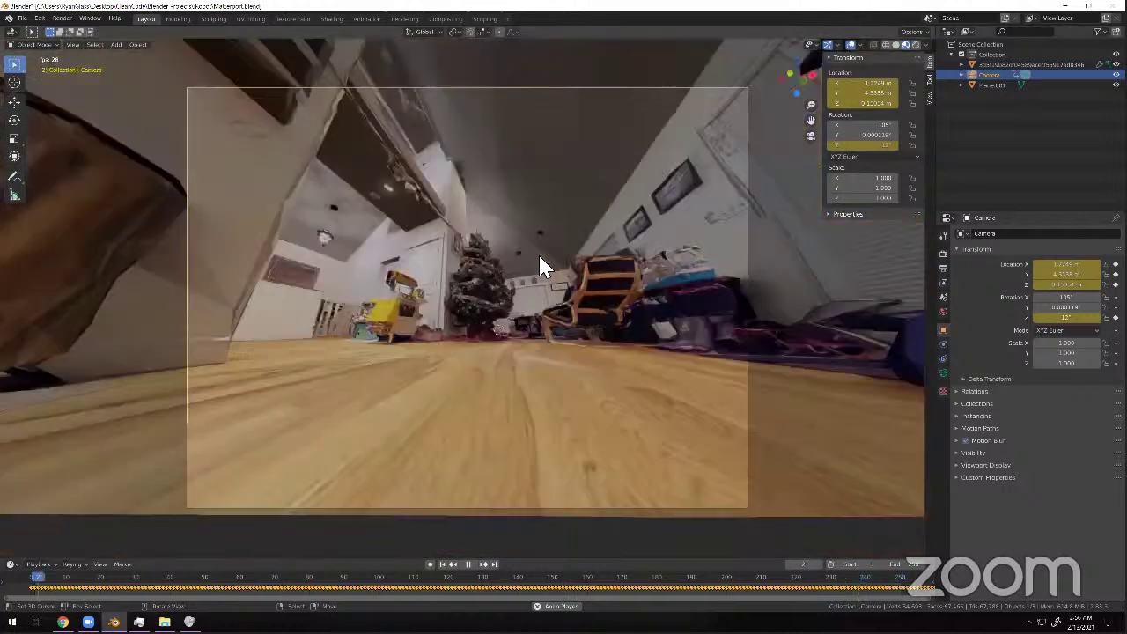
key(space)
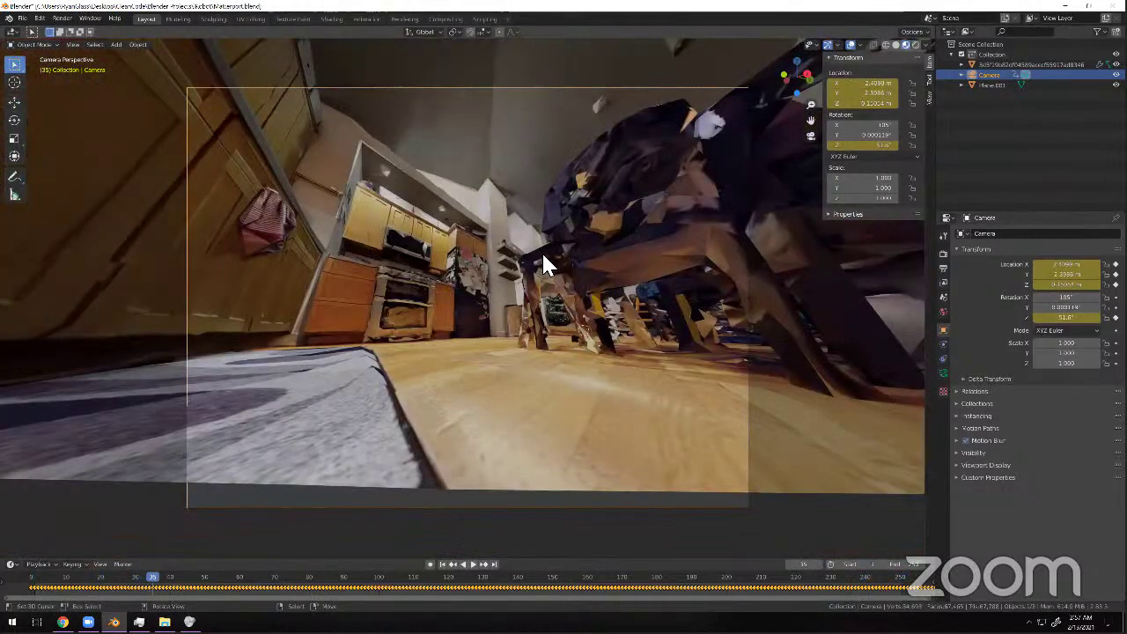
key(space)
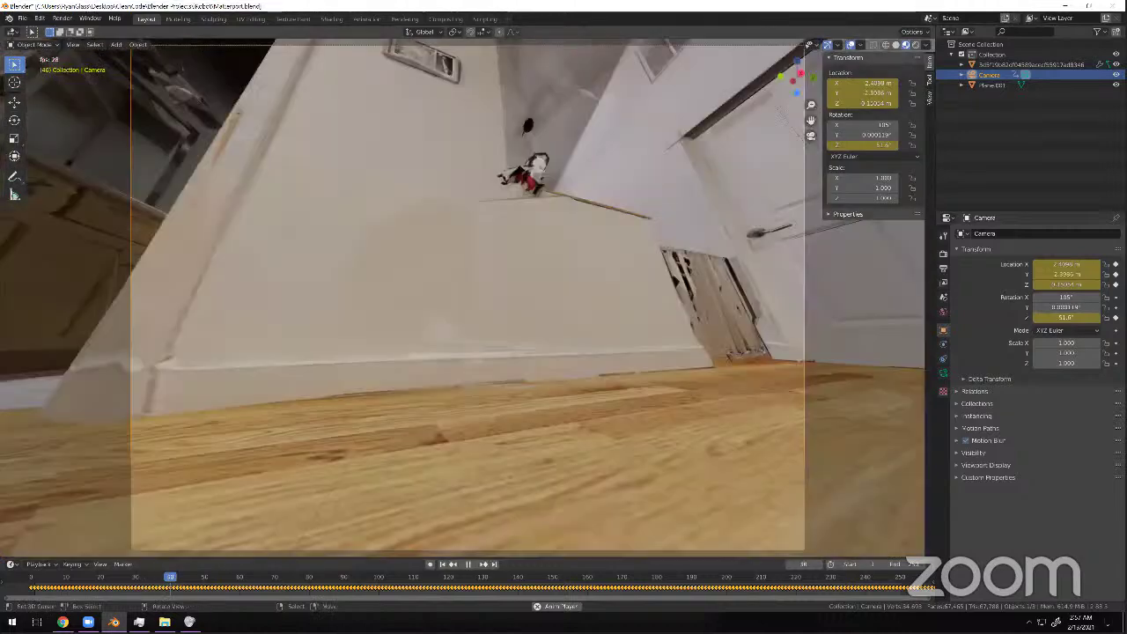
key(space)
mouse_move(376, 590)
mouse_down()
mouse_move(463, 599)
mouse_move(476, 553)
mouse_move(496, 553)
mouse_up()
Delete the animated camera and the white floor path object Plane.001 from the scene.
middle_drag(397, 446, 352, 405)
key(Delete)
click(353, 405)
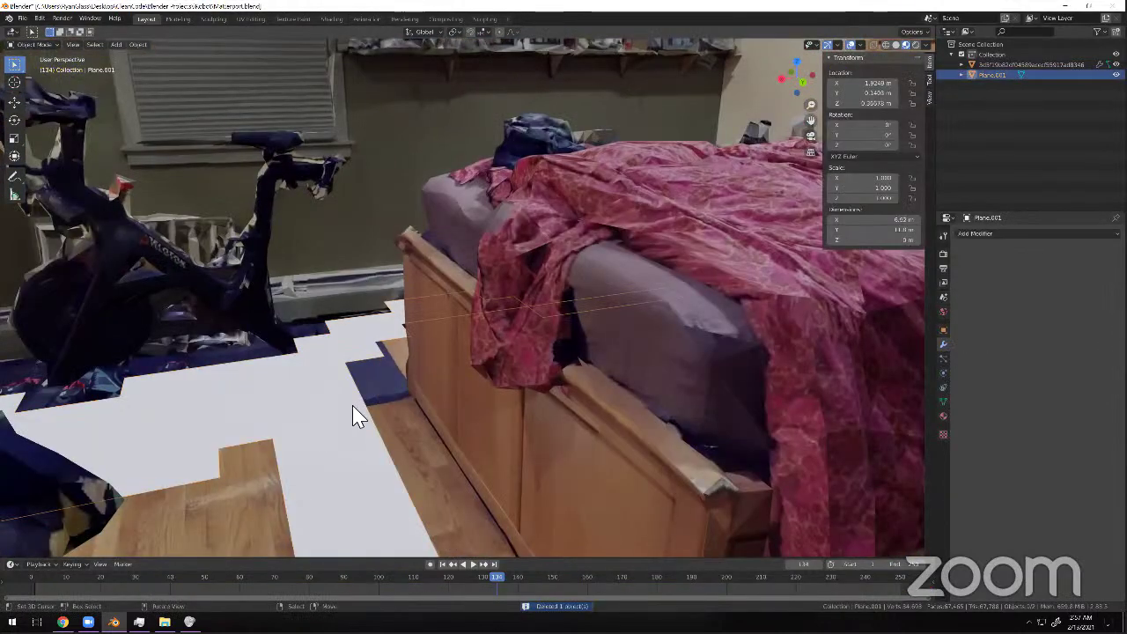
key(Delete)
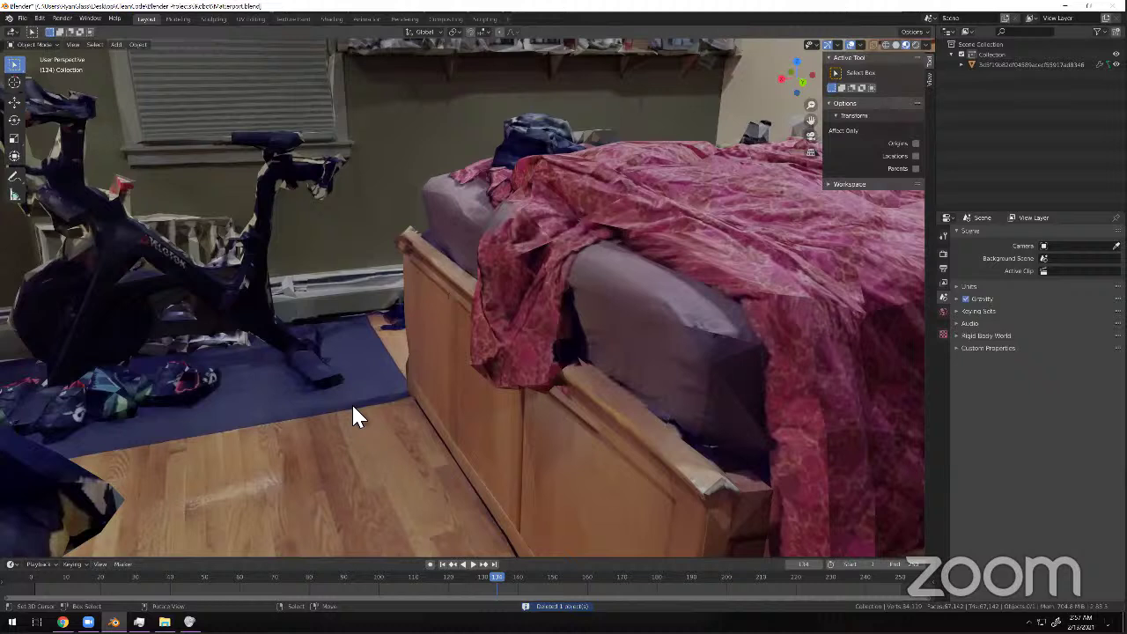
Add a new camera on the blue mat near the bed and raise it straight up along the Z axis.
key(shift+a)
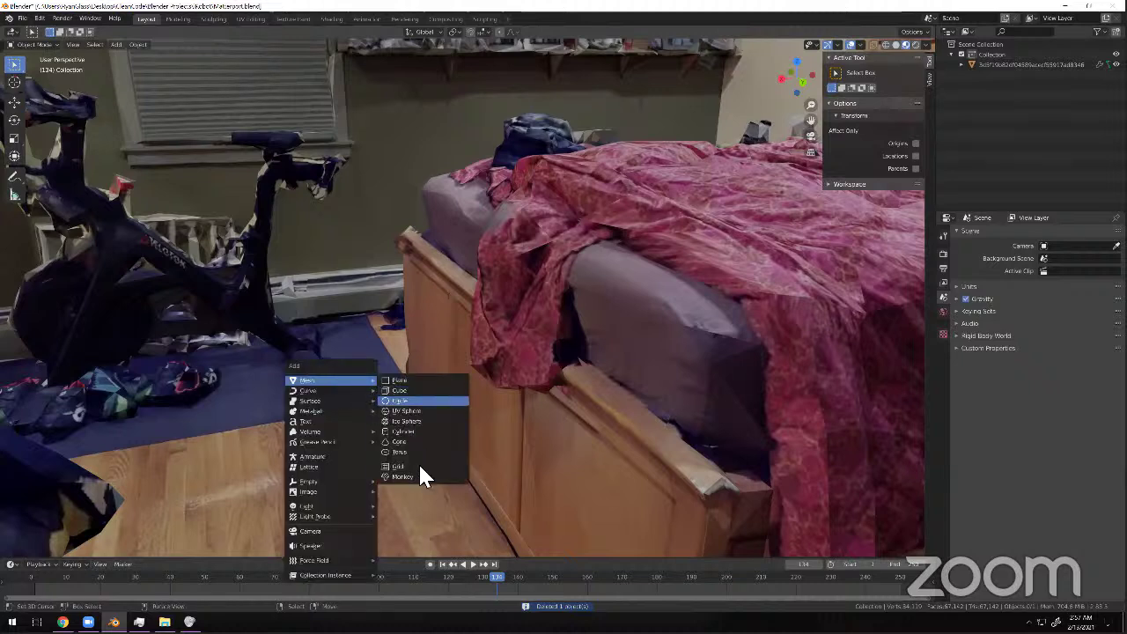
click(328, 529)
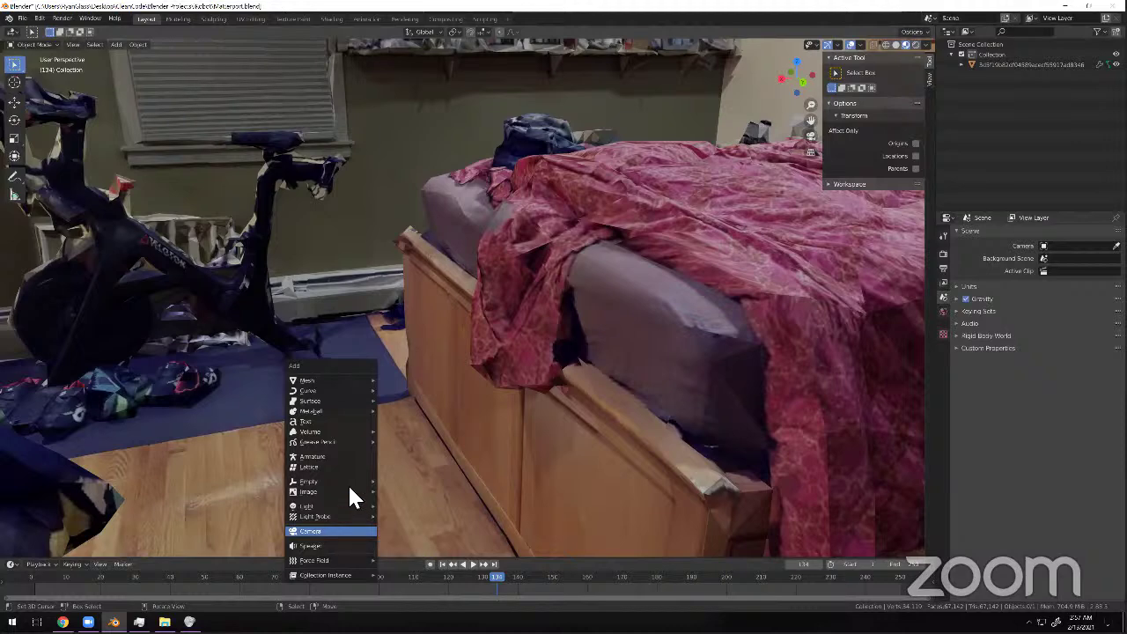
middle_drag(408, 374, 299, 436)
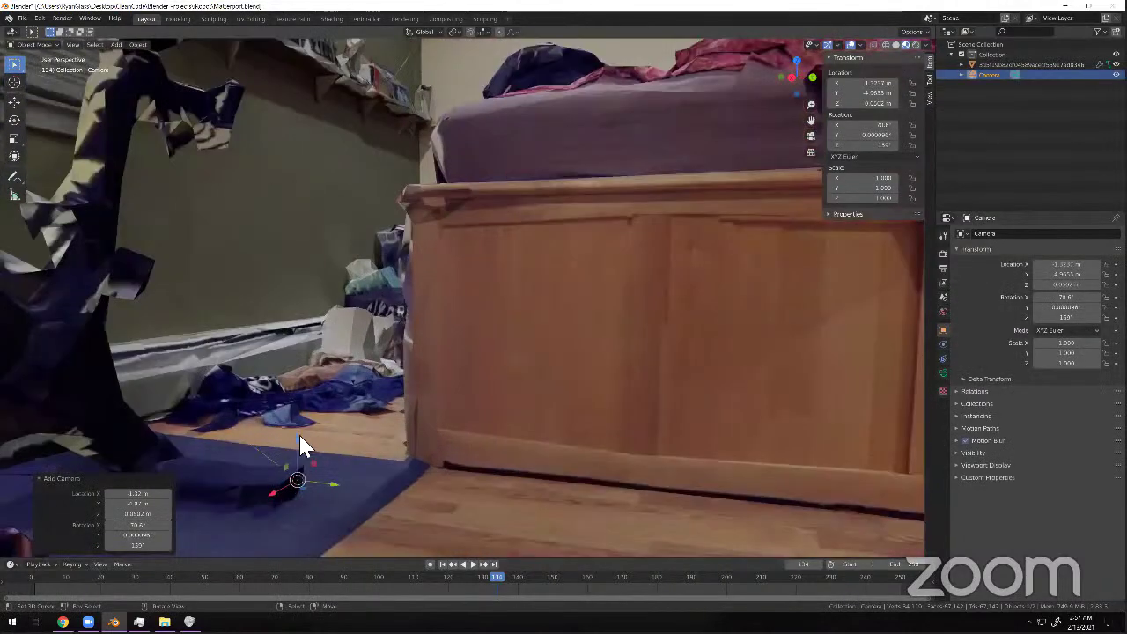
drag(299, 438, 329, 231)
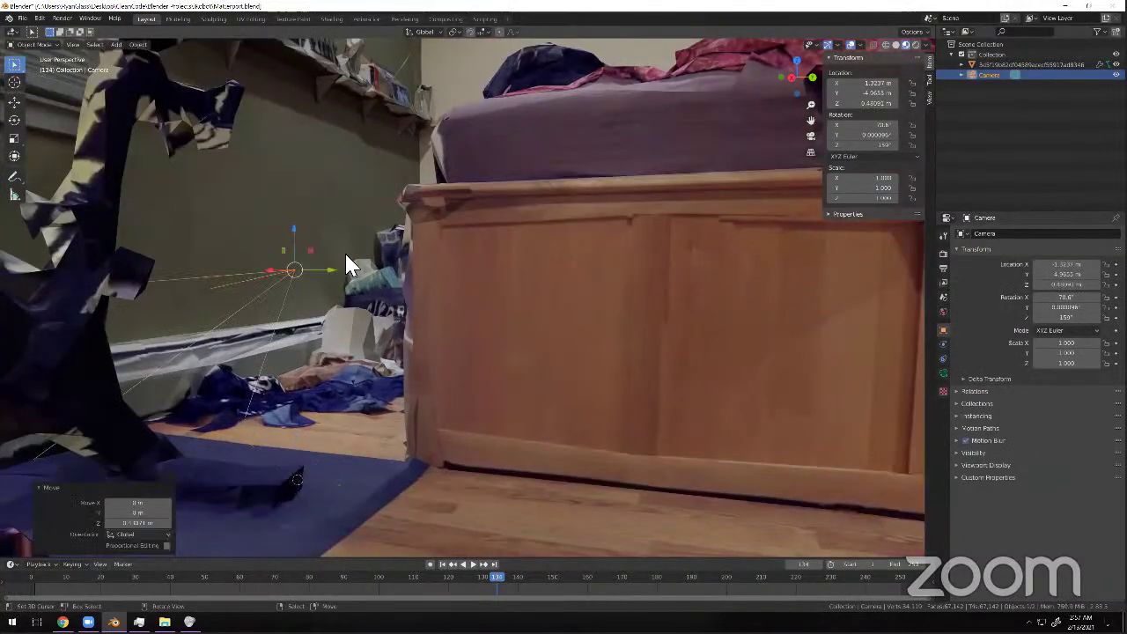
Look through the new camera and fly it out of the bedroom, along the hallway and into the living room.
scroll(345, 254, down, 4)
key(KP_0)
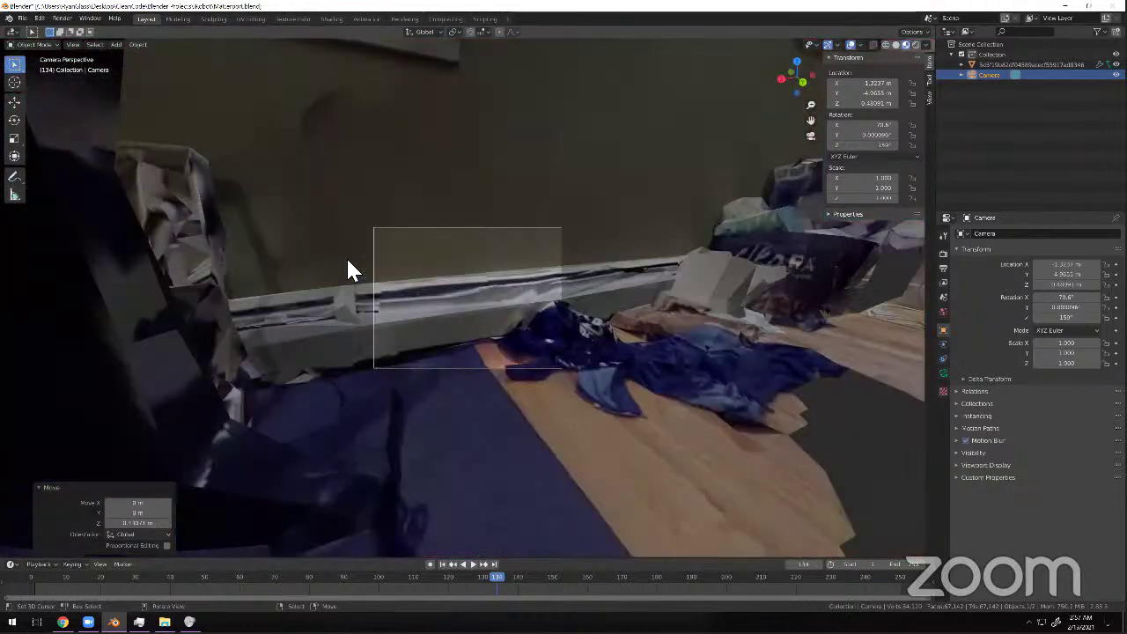
key(shift+grave)
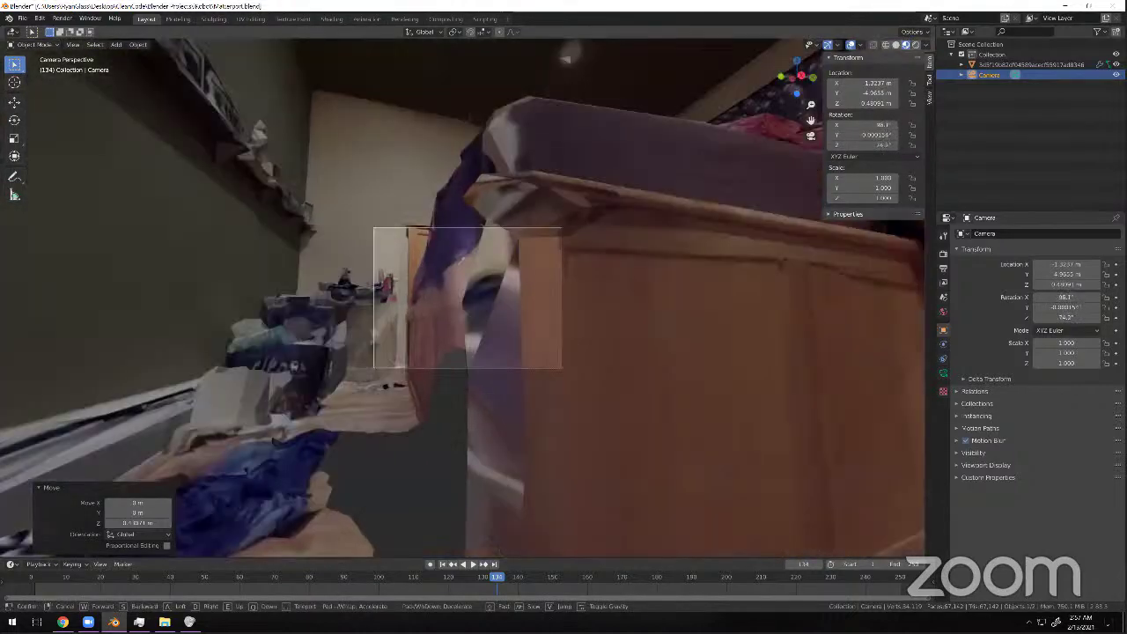
key(w)
key(w)
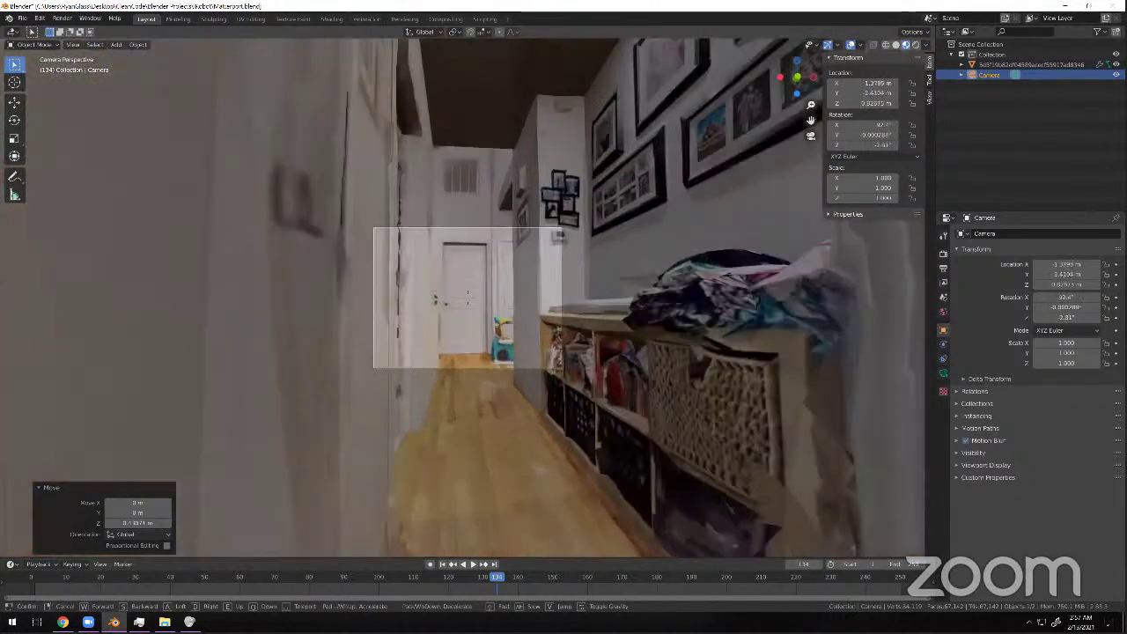
key(w)
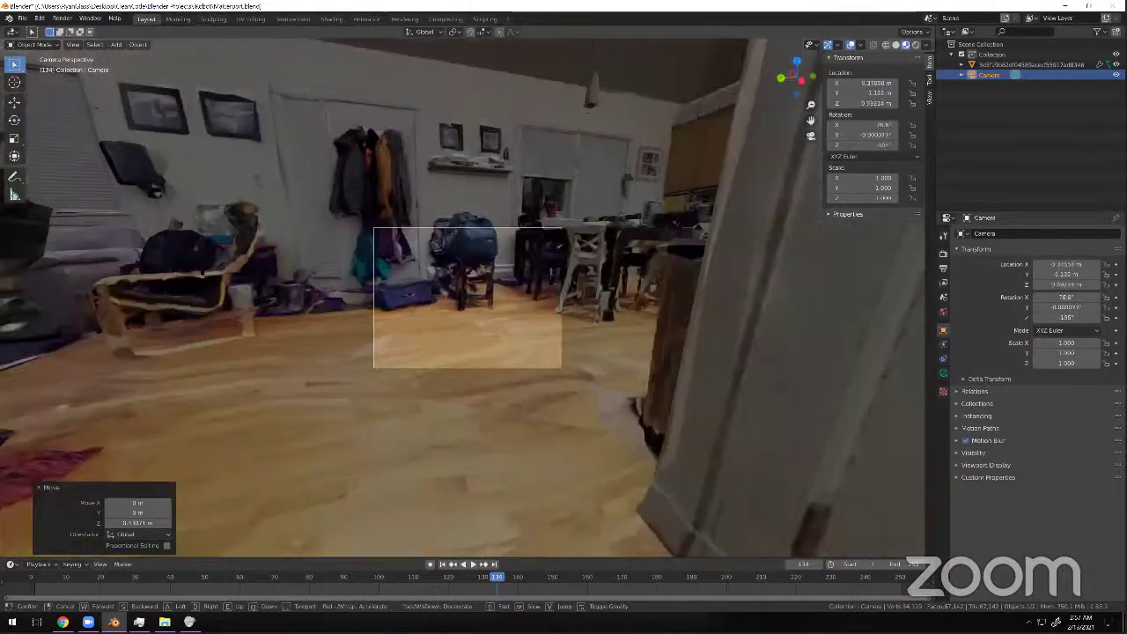
key(w)
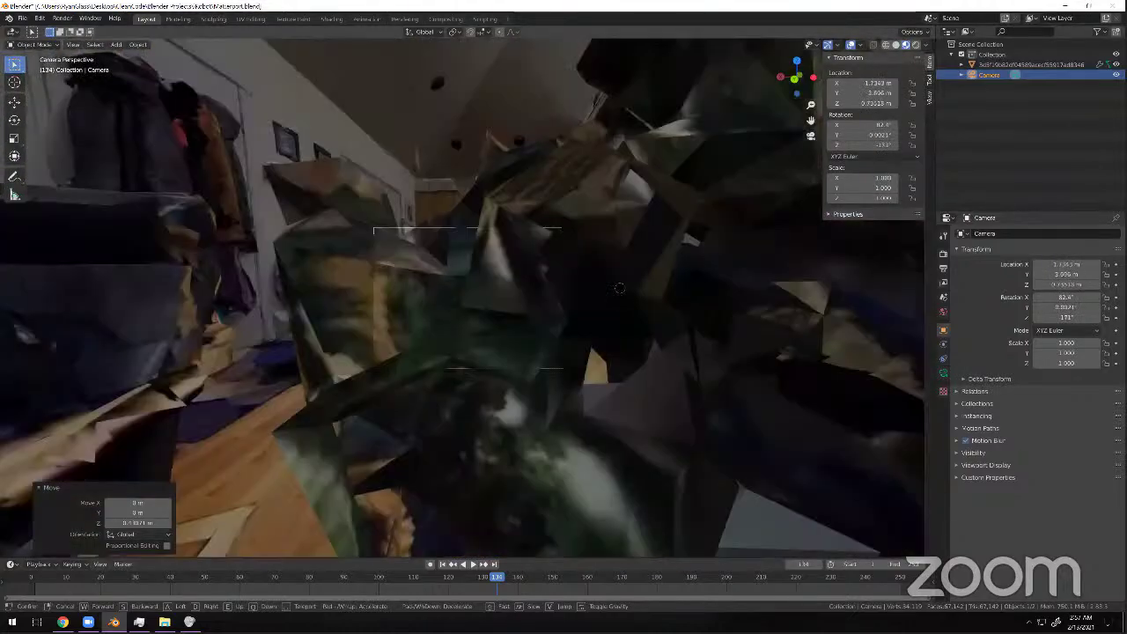
Fly the camera over the dining table and down to the patterned rug beside the kitchen cabinets.
key(s)
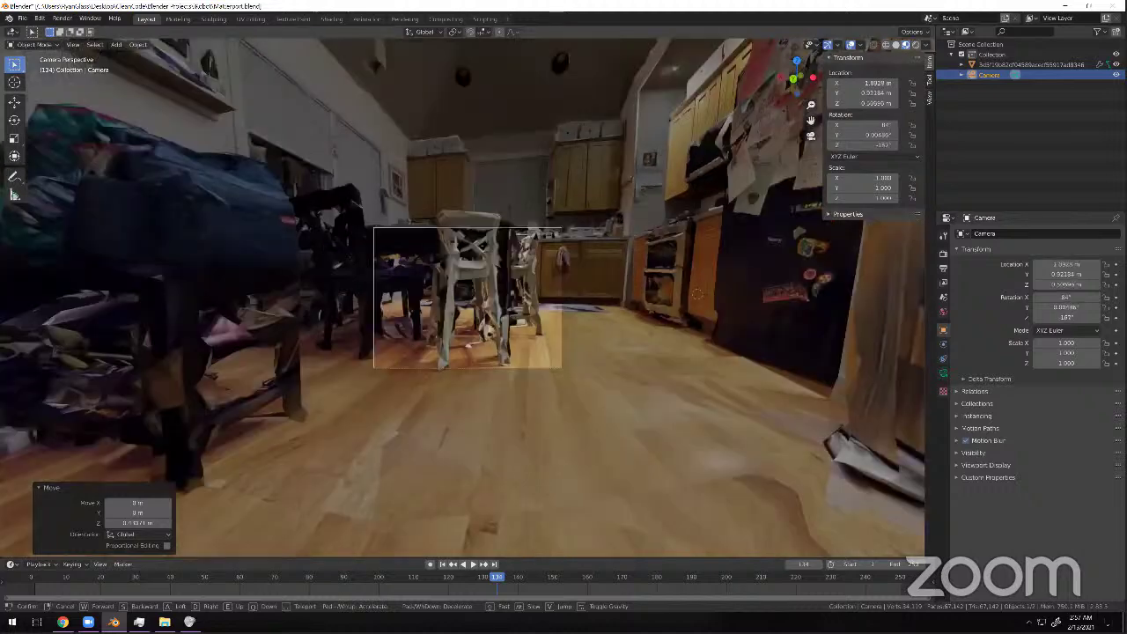
key(w)
key(w)
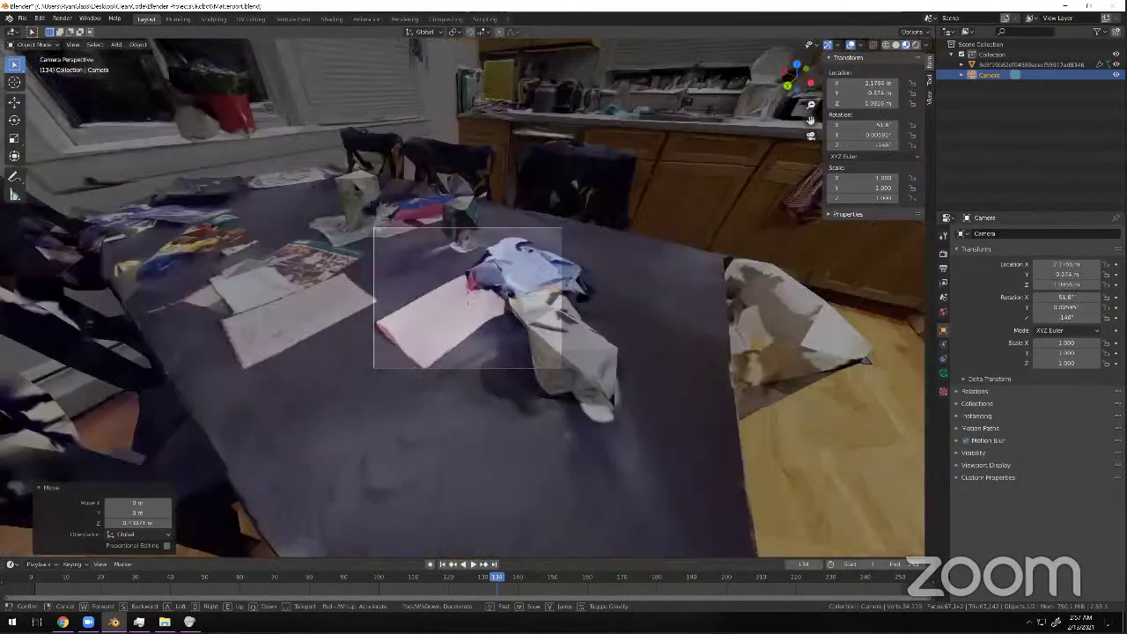
key(w)
key(w)
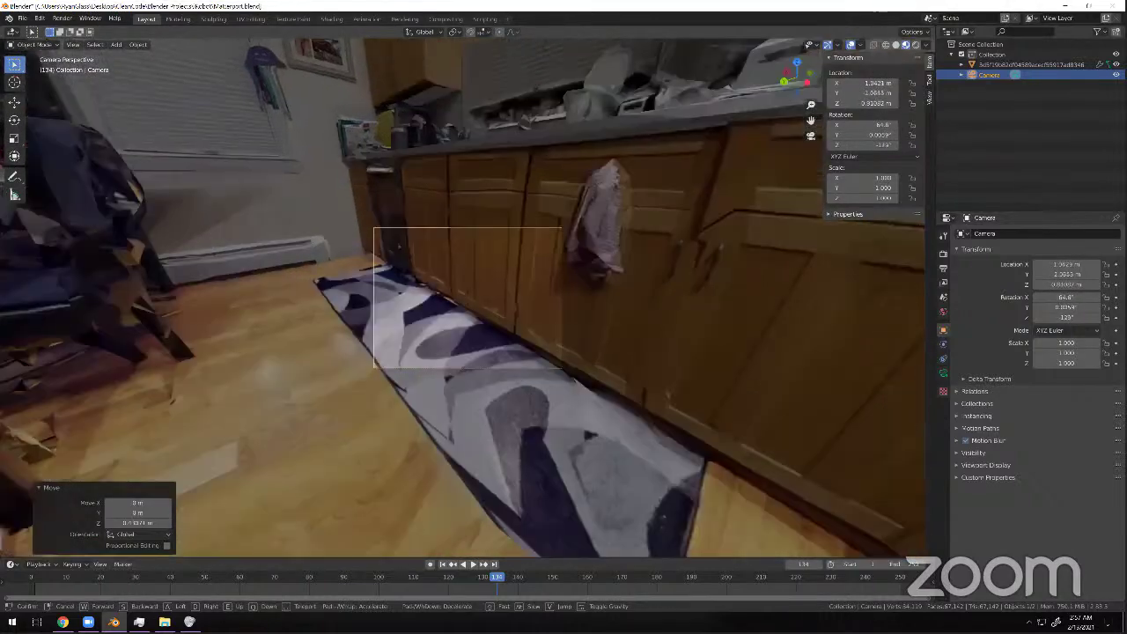
key(w)
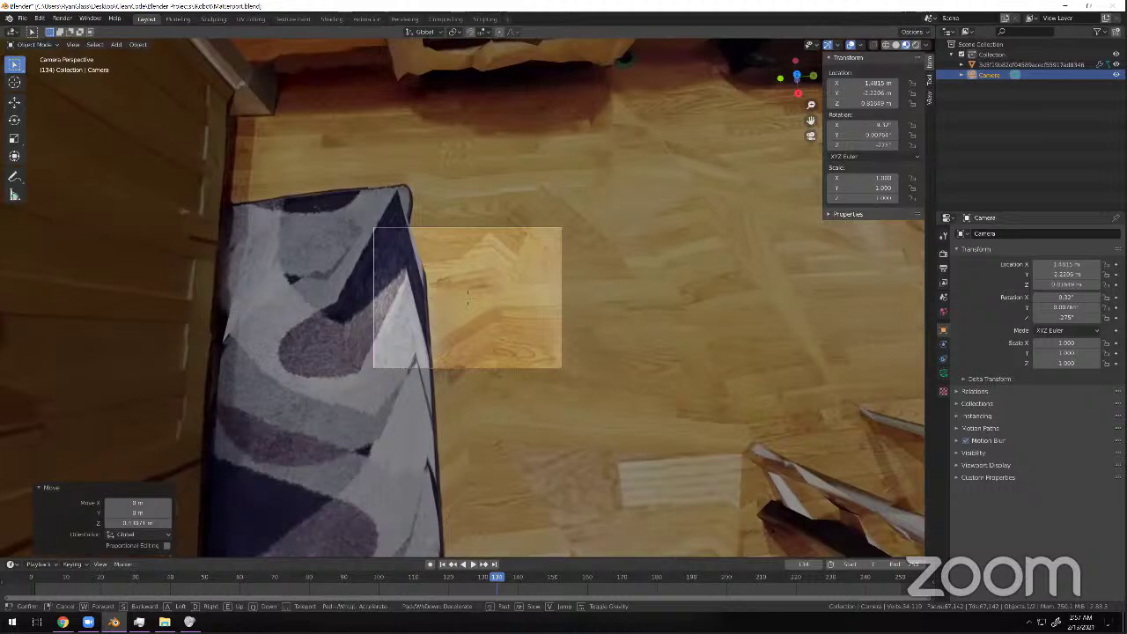
Turn the camera toward the Christmas tree and back it up through the kitchen so it frames the living room.
mouse_move(468, 297)
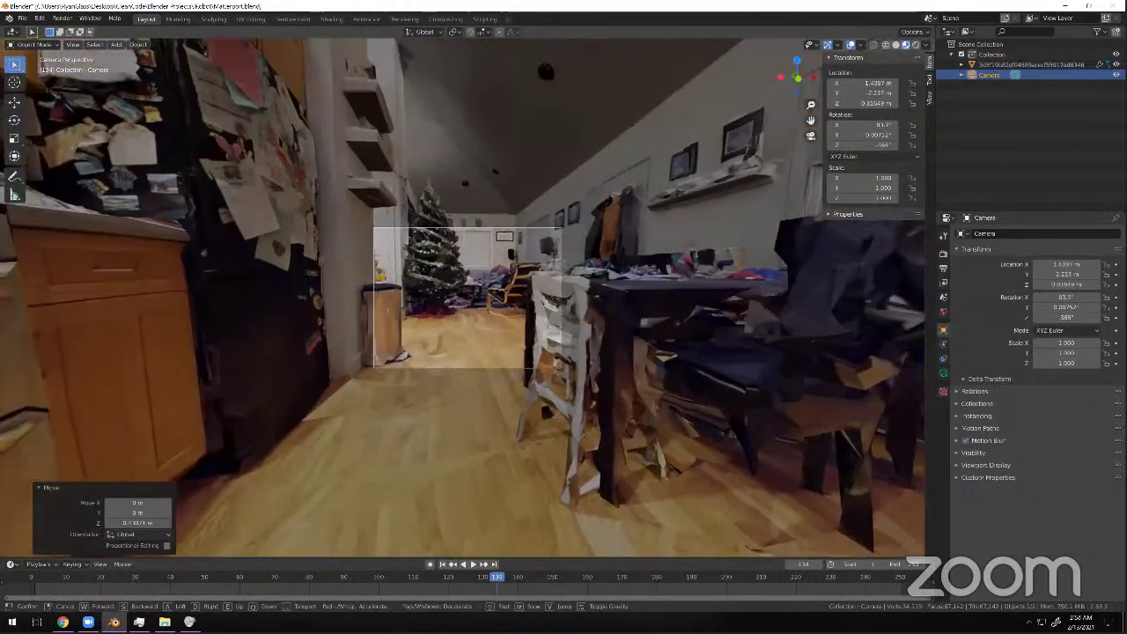
key(a)
key(s)
key(s)
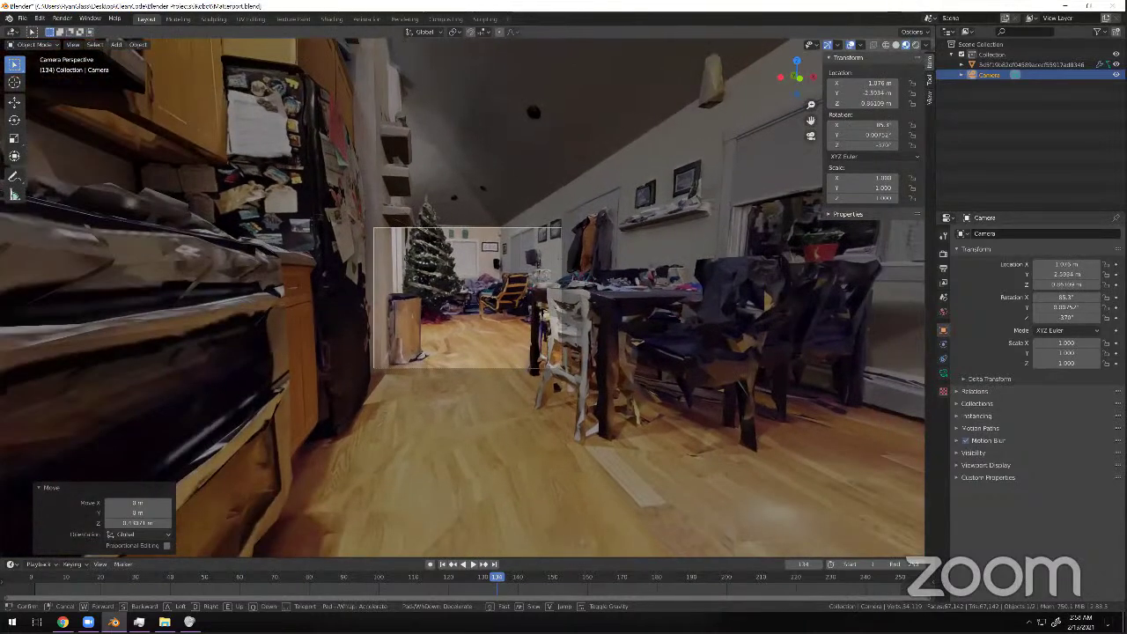
click(464, 293)
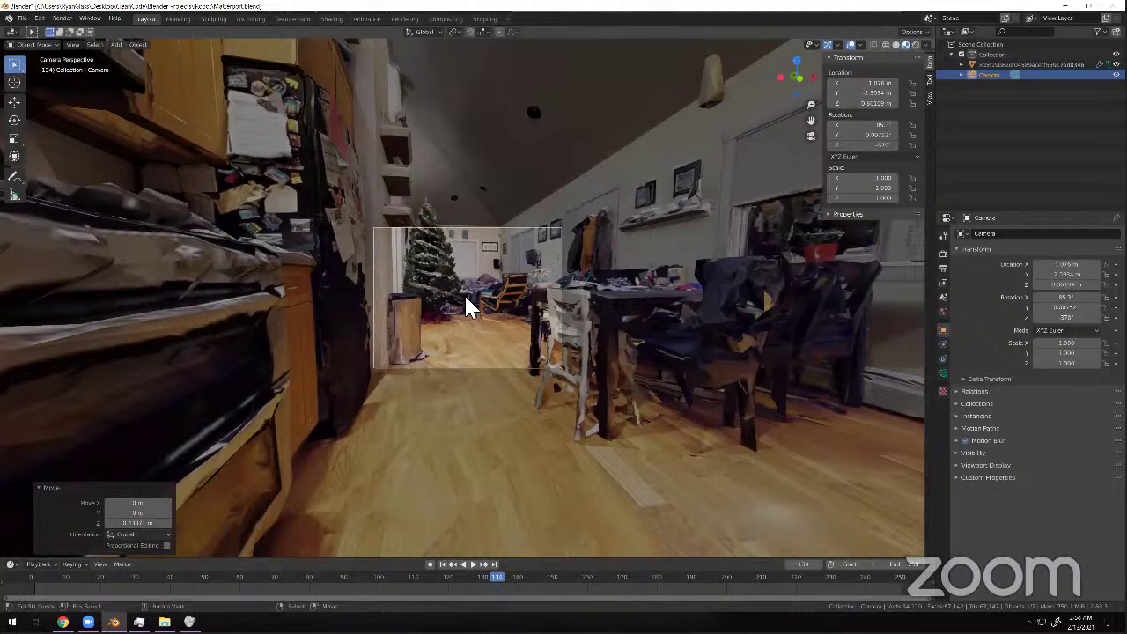
Enlarge the camera frame in the view, make the timeline taller and set the current frame to 0.
scroll(463, 295, up, 5)
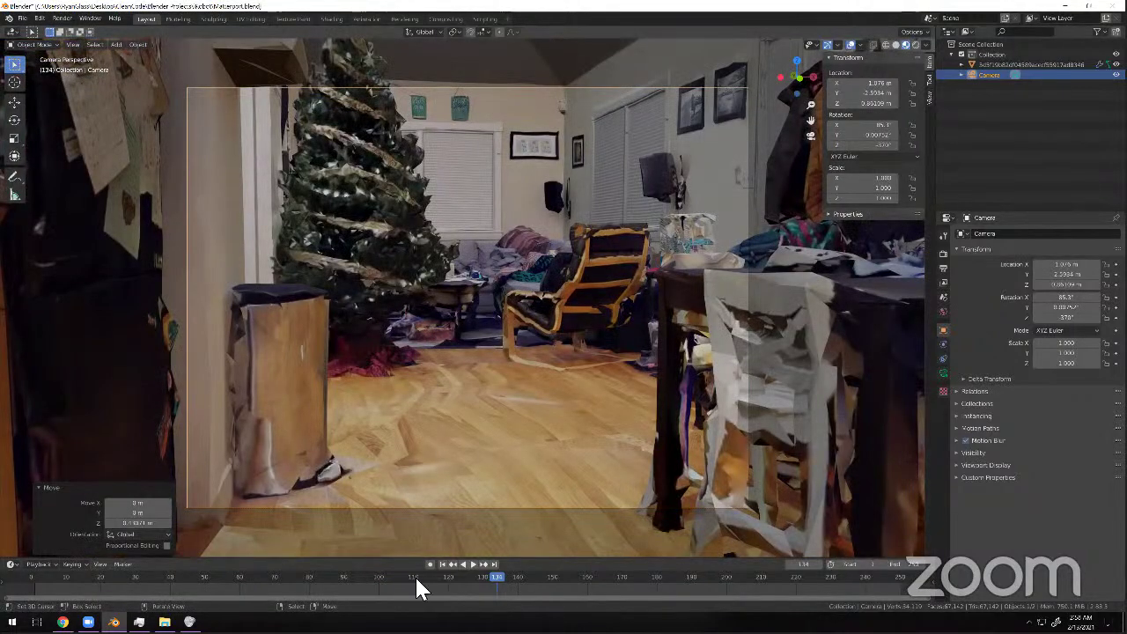
drag(432, 566, 438, 435)
drag(392, 495, 25, 476)
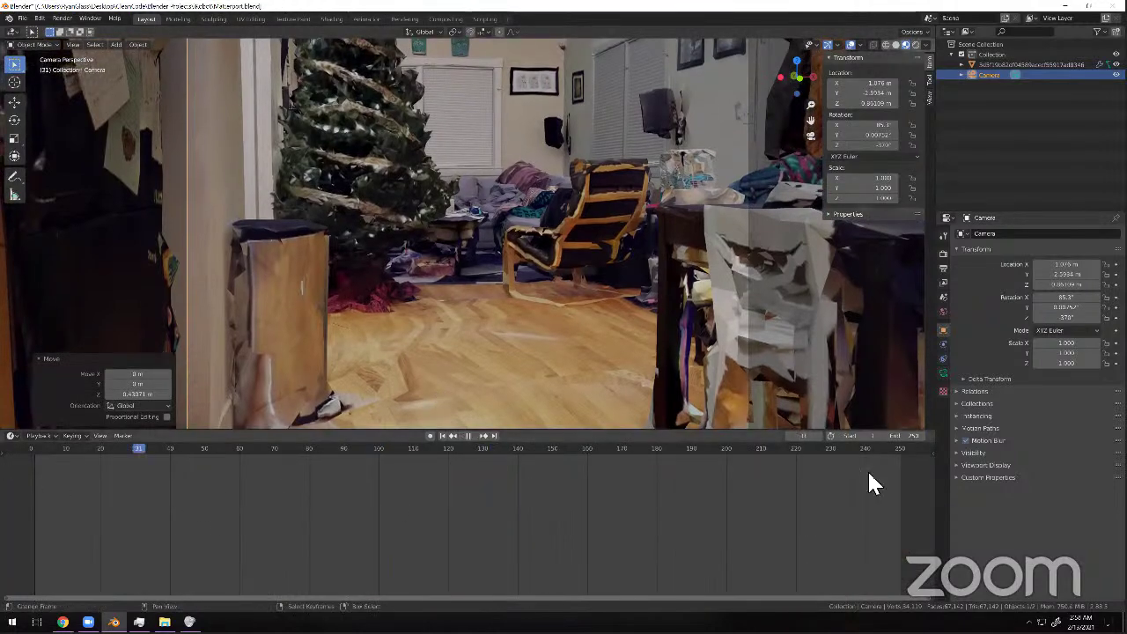
drag(341, 489, 20, 457)
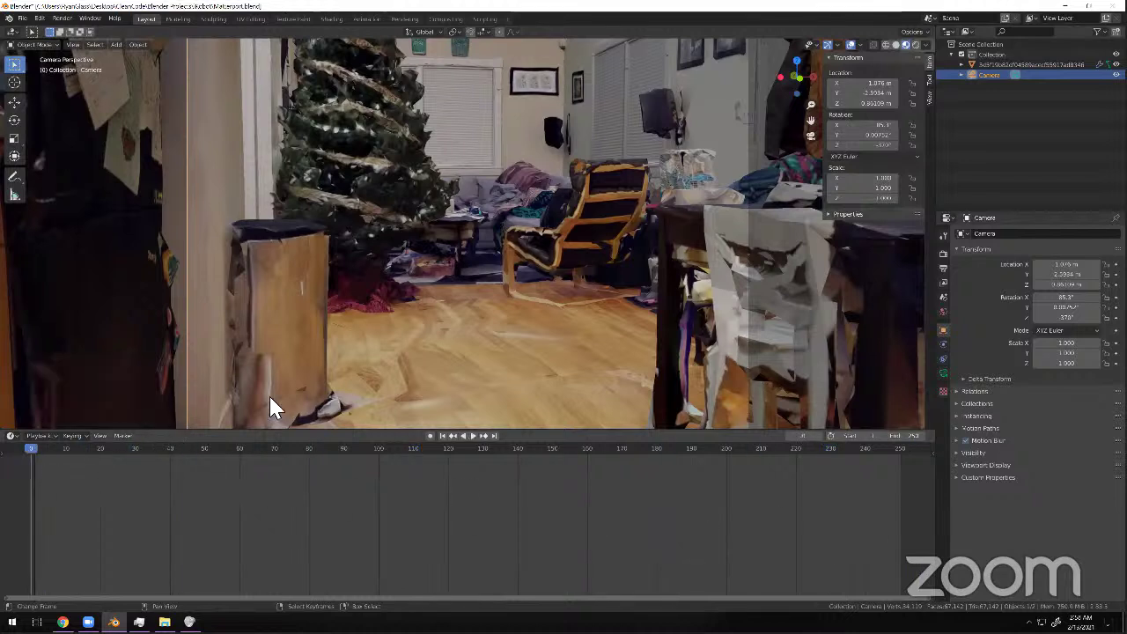
Lower the camera close to the kitchen floor and insert a LocRot keyframe for it at frame 0.
key(i)
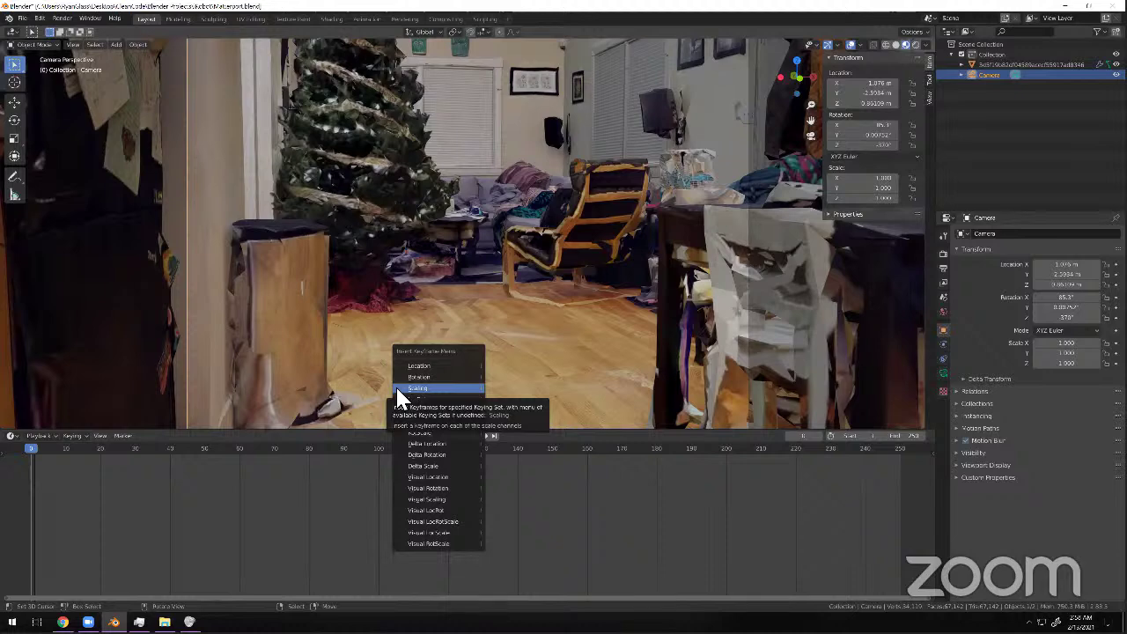
drag(1067, 264, 845, 222)
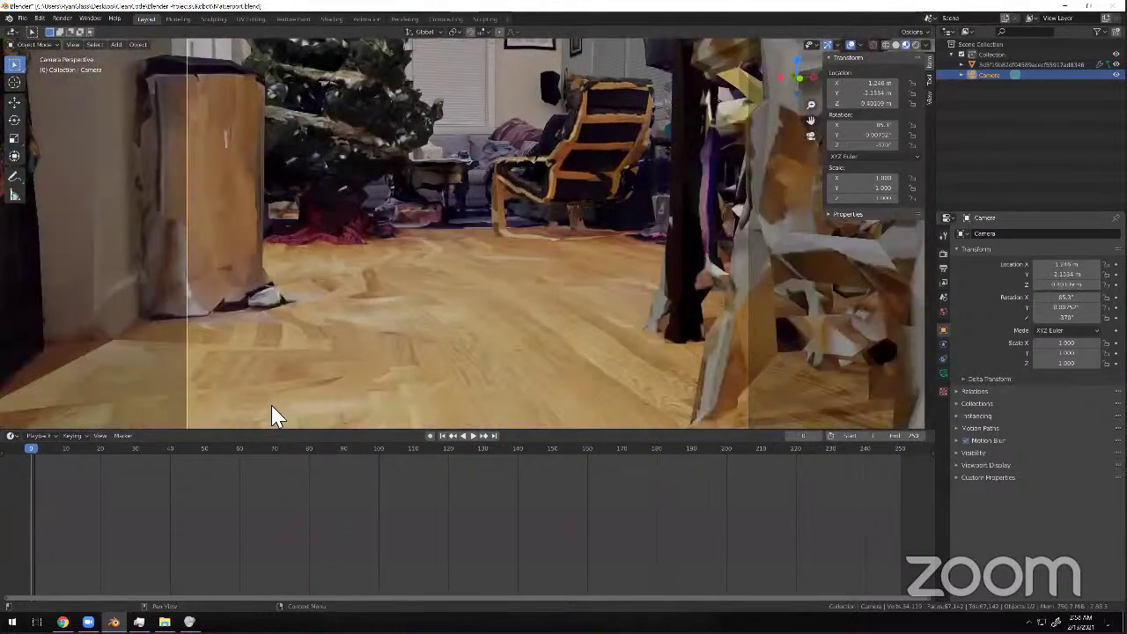
key(i)
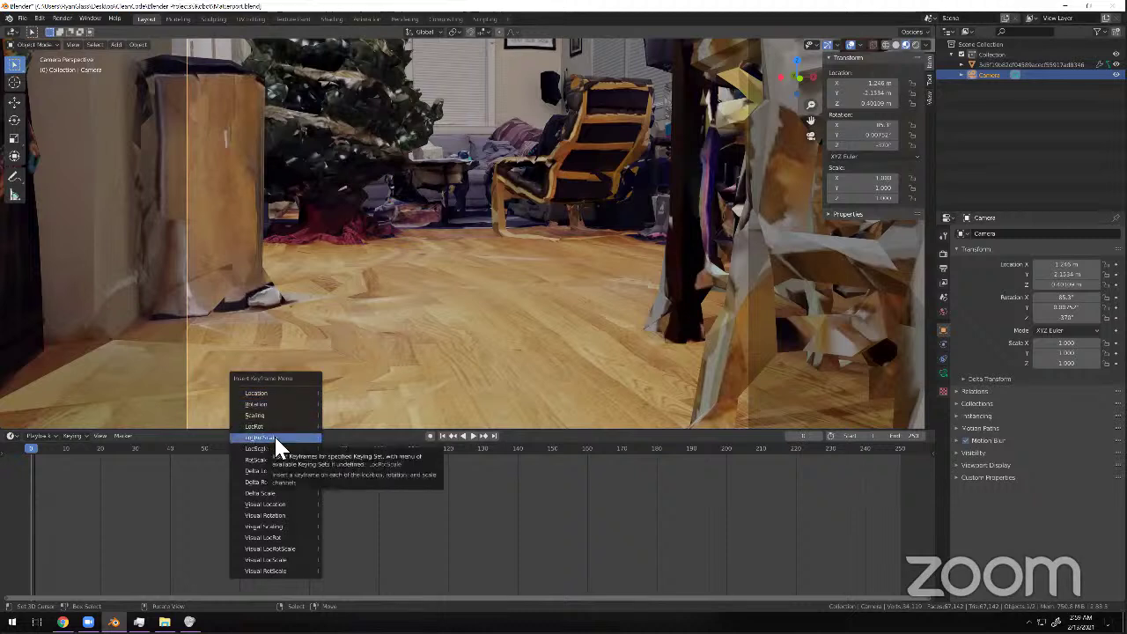
key(Escape)
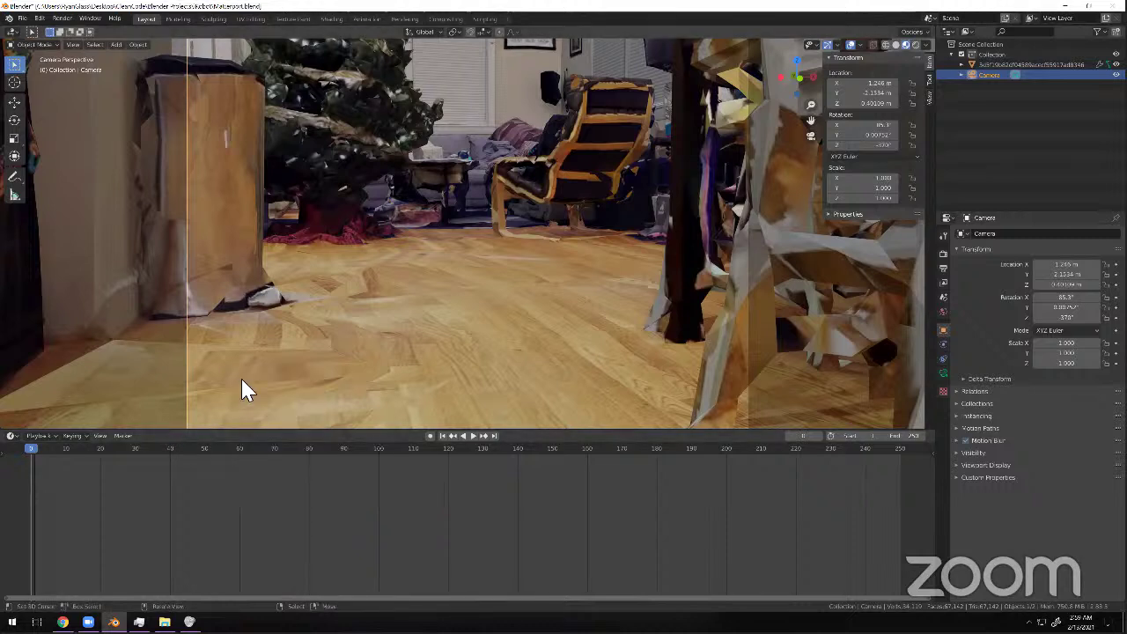
key(i)
scroll(555, 199, down, 4)
scroll(526, 217, up, 4)
key(i)
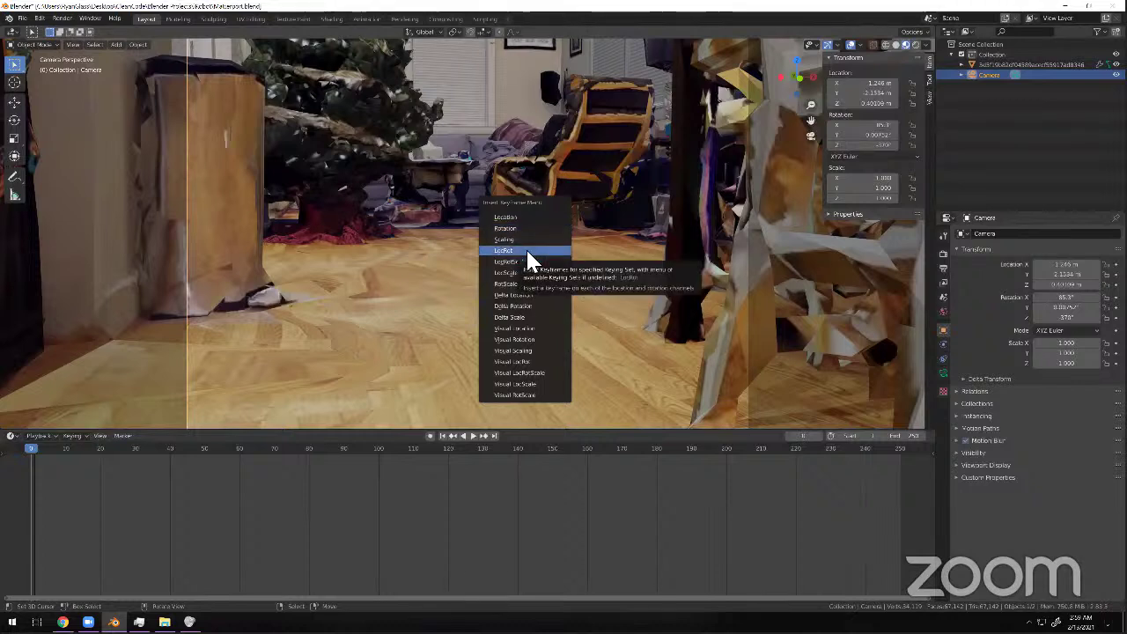
click(526, 250)
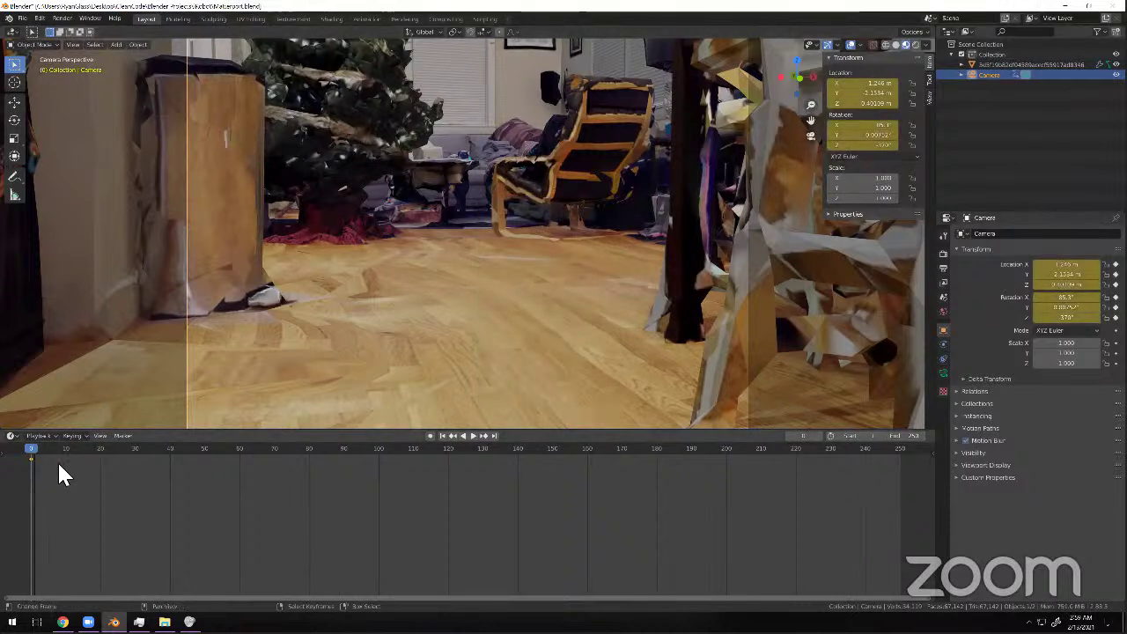
key(shift+grave)
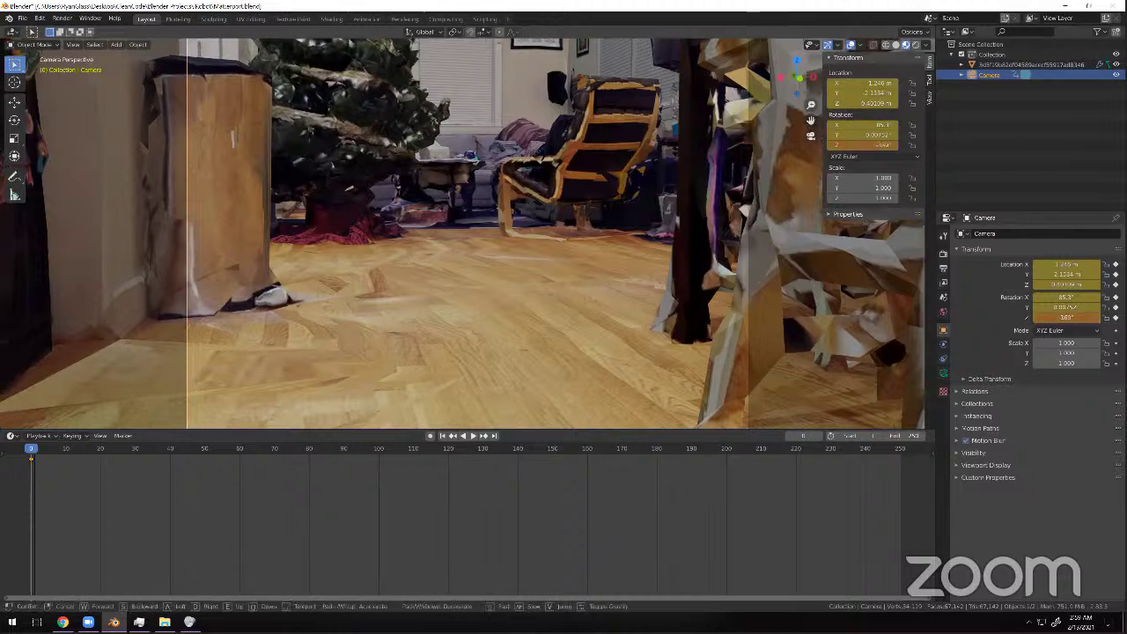
key(w)
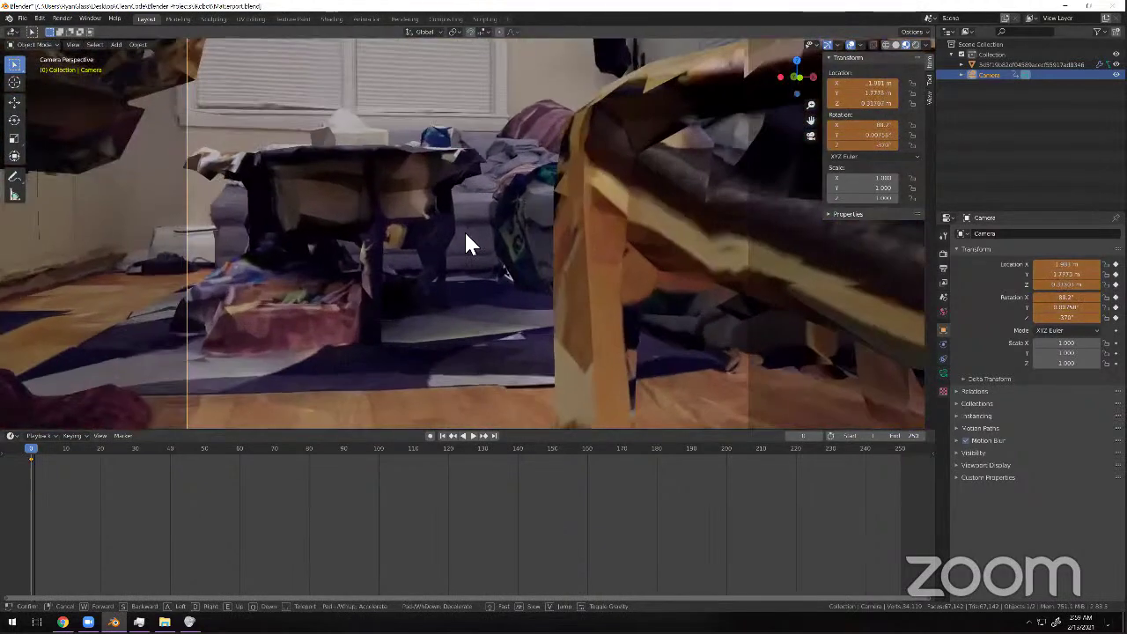
click(467, 245)
At frame 19, fly the camera into the living room, face it toward the toy kitchen and insert a LocRot keyframe.
key(space)
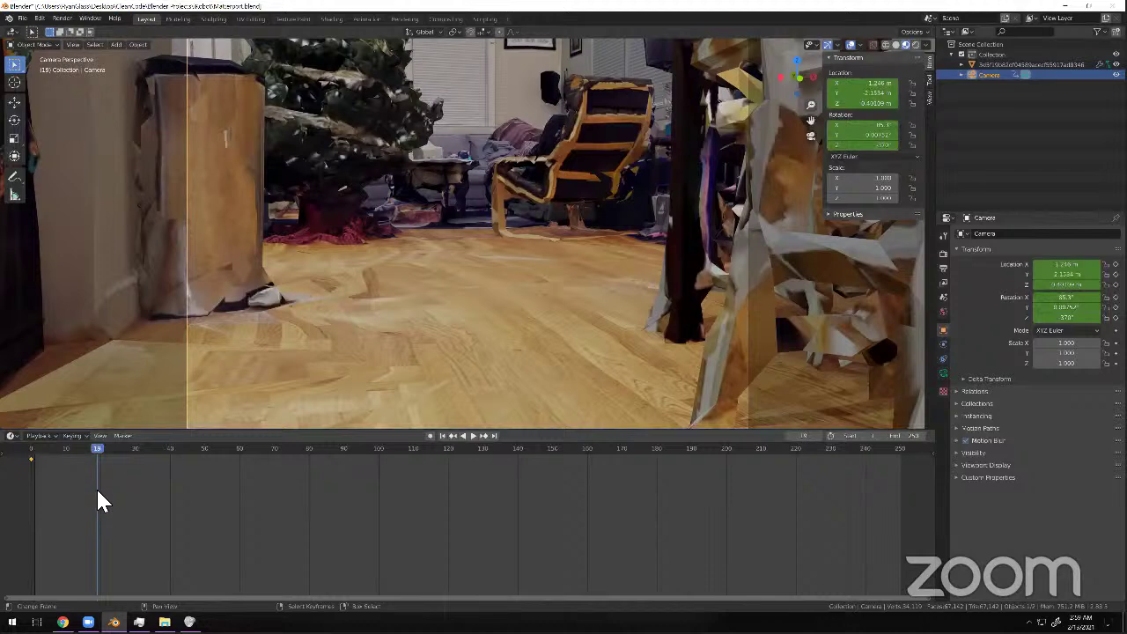
key(shift+grave)
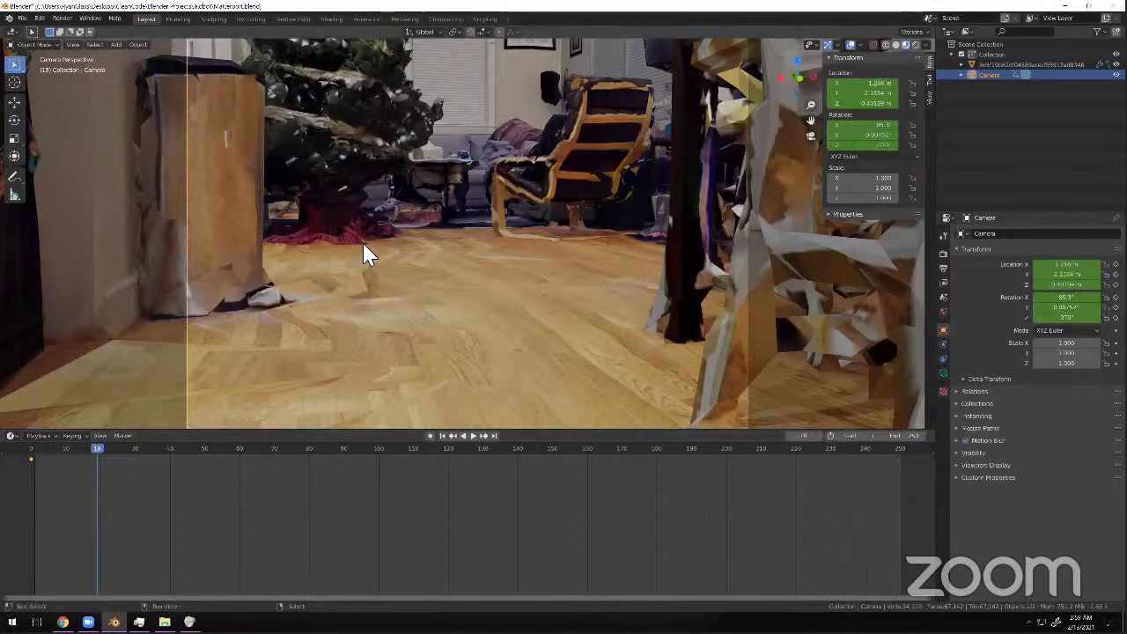
key(w)
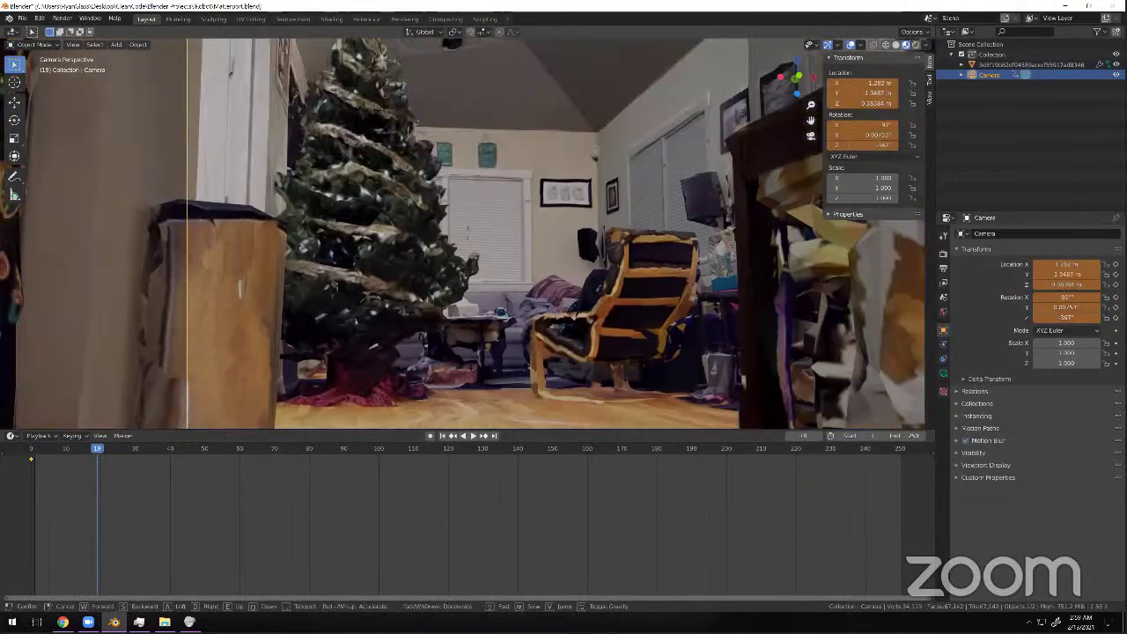
key(w)
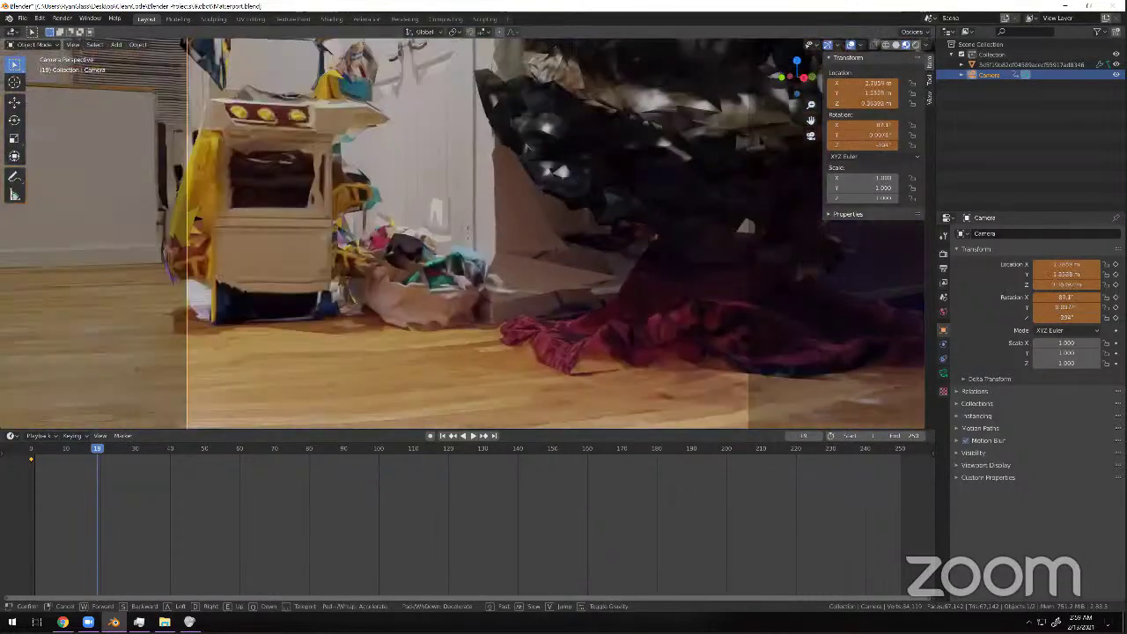
key(s)
click(471, 229)
key(i)
key(Return)
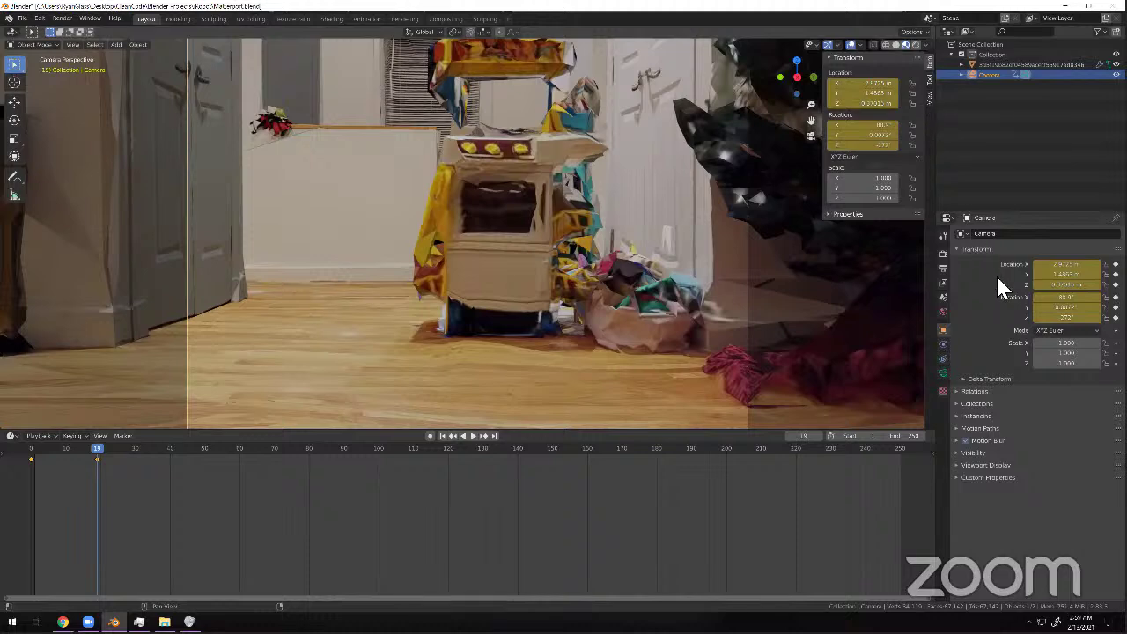
Widen the camera's lens by setting its focal length to 14 mm.
click(943, 374)
drag(1069, 283, 973, 283)
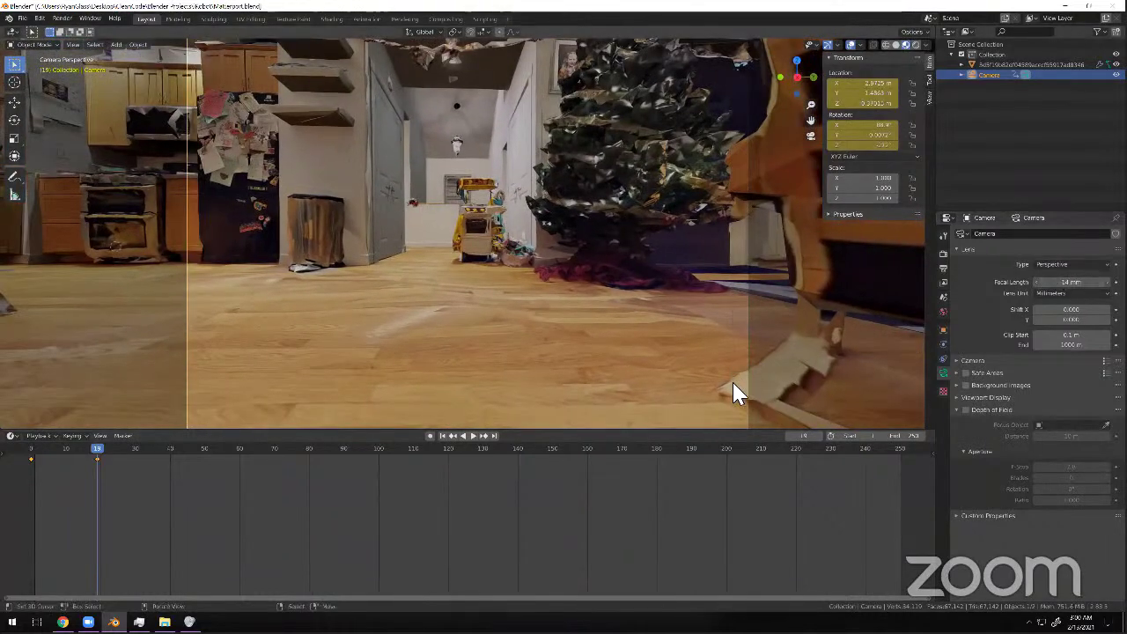
click(1065, 264)
click(1065, 264)
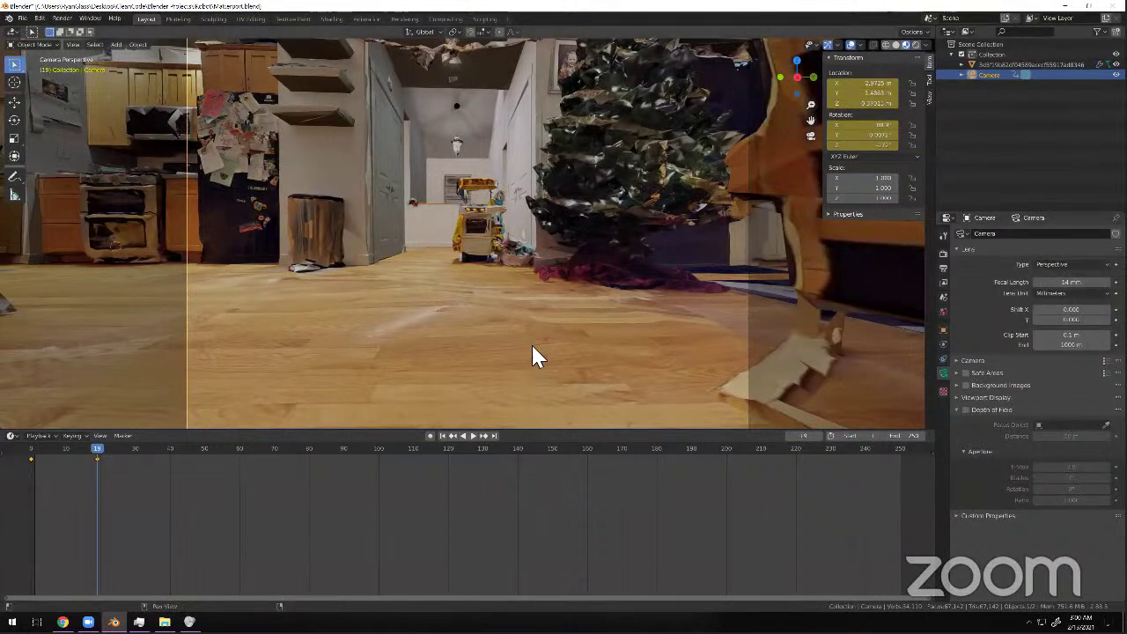
right_click(418, 332)
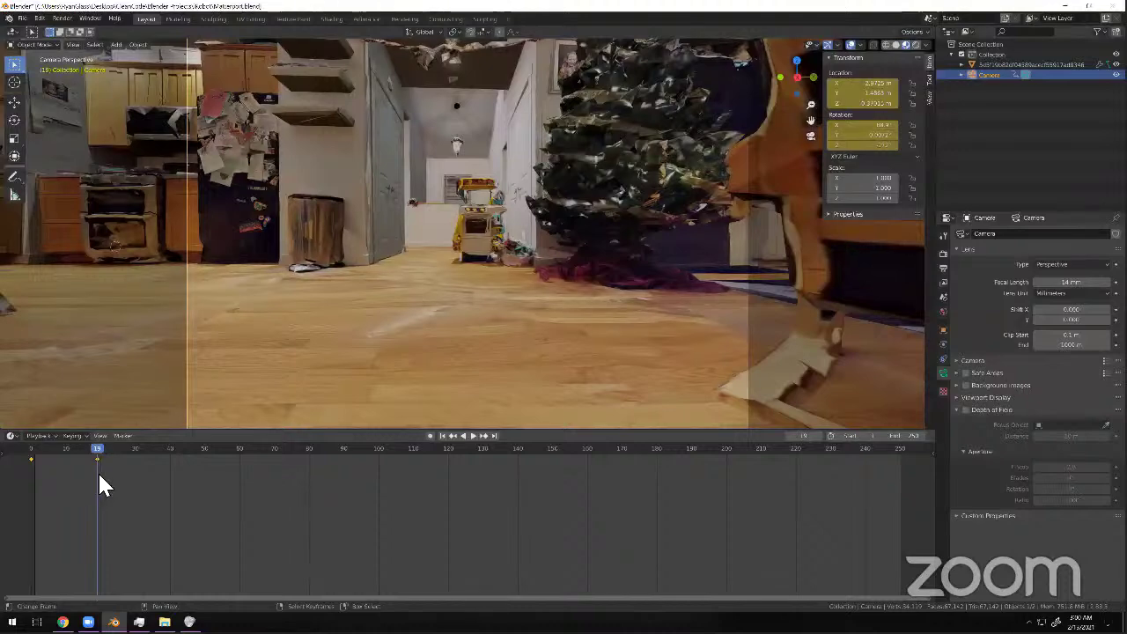
Play the camera animation from frame 0 and stop it at frame 40.
key(shift+ctrl+space)
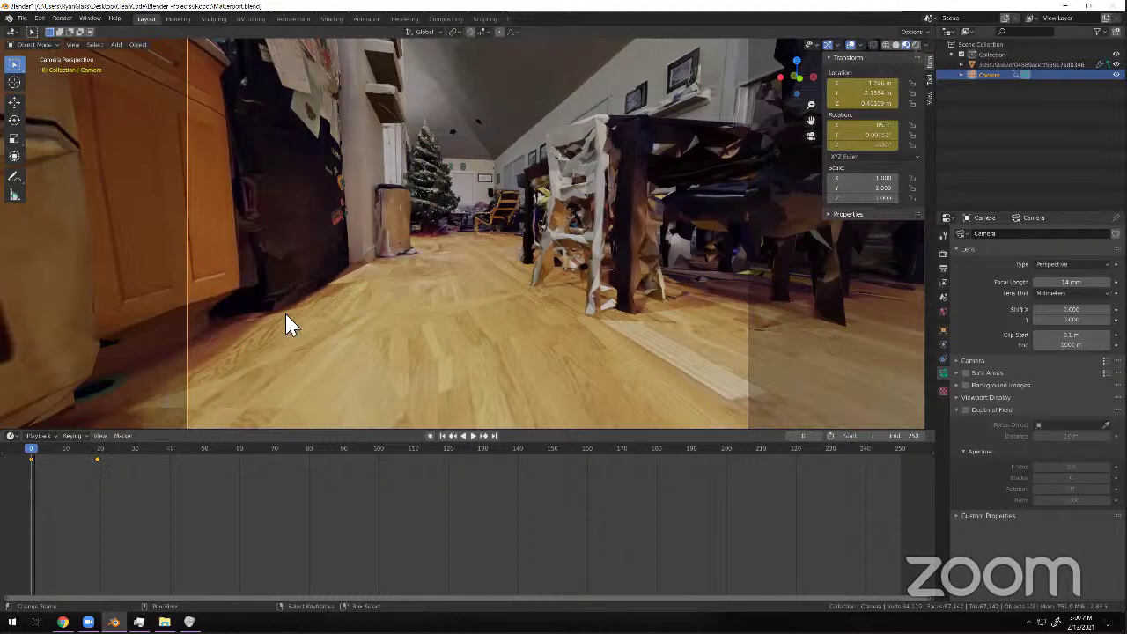
key(space)
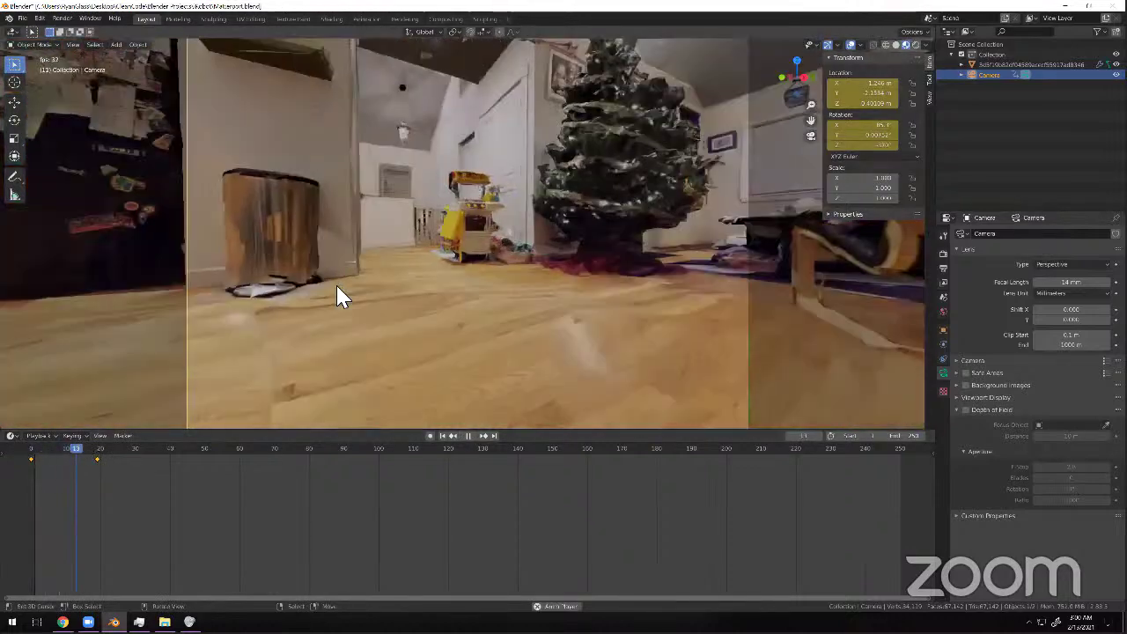
key(space)
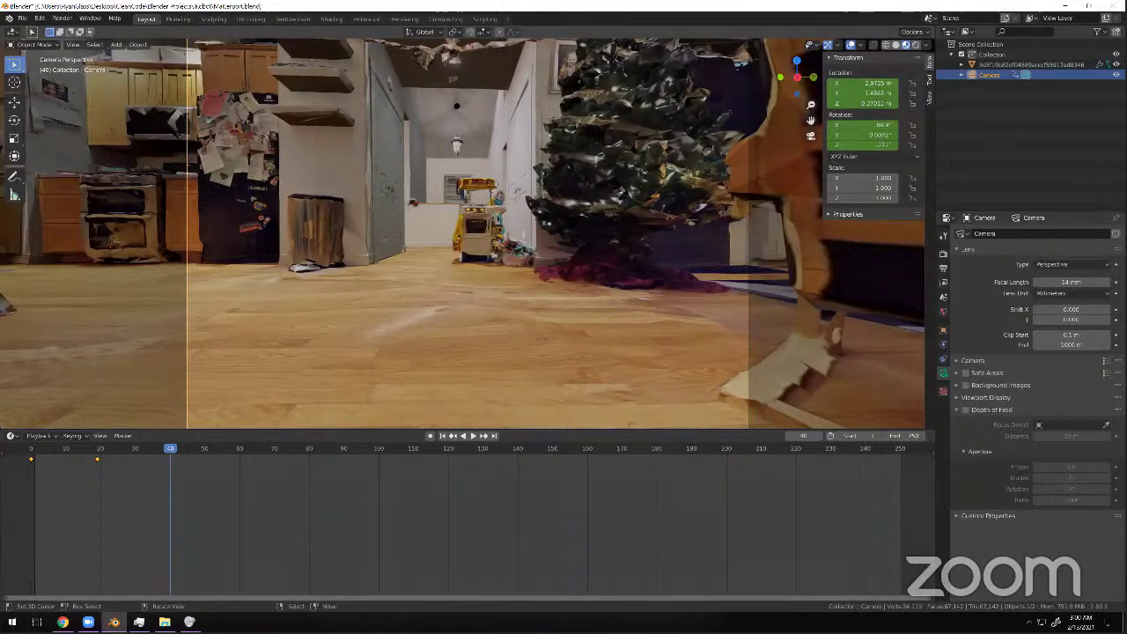
At frame 40, fly the camera past the toy kitchen to face the half wall and gate, and insert a LocRot keyframe.
key(shift+grave)
key(w)
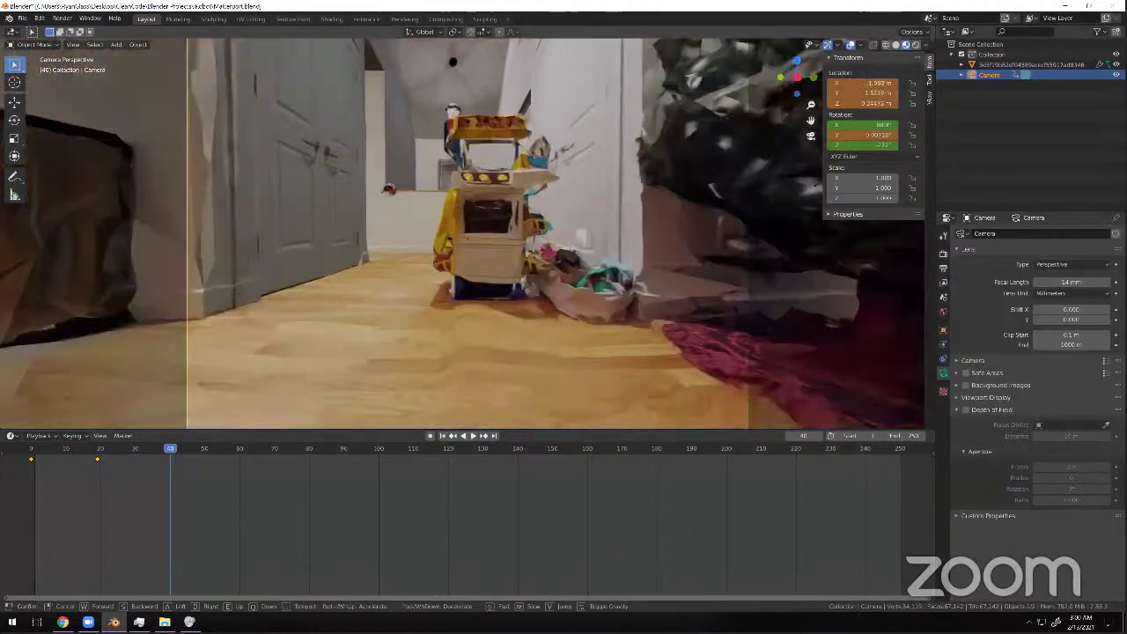
key(s)
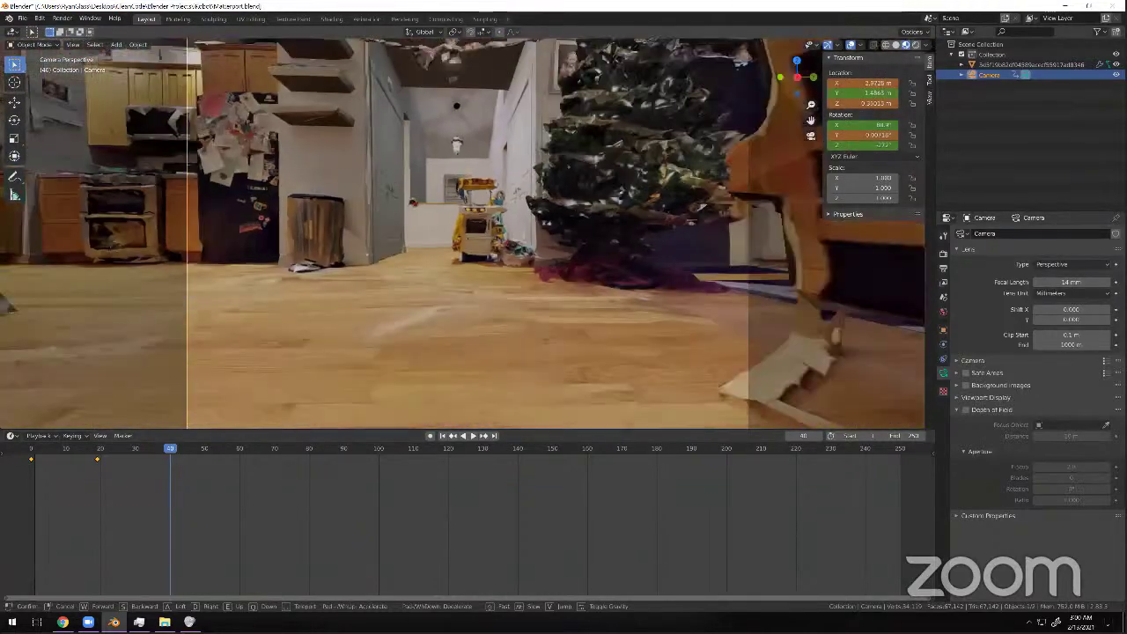
key(w)
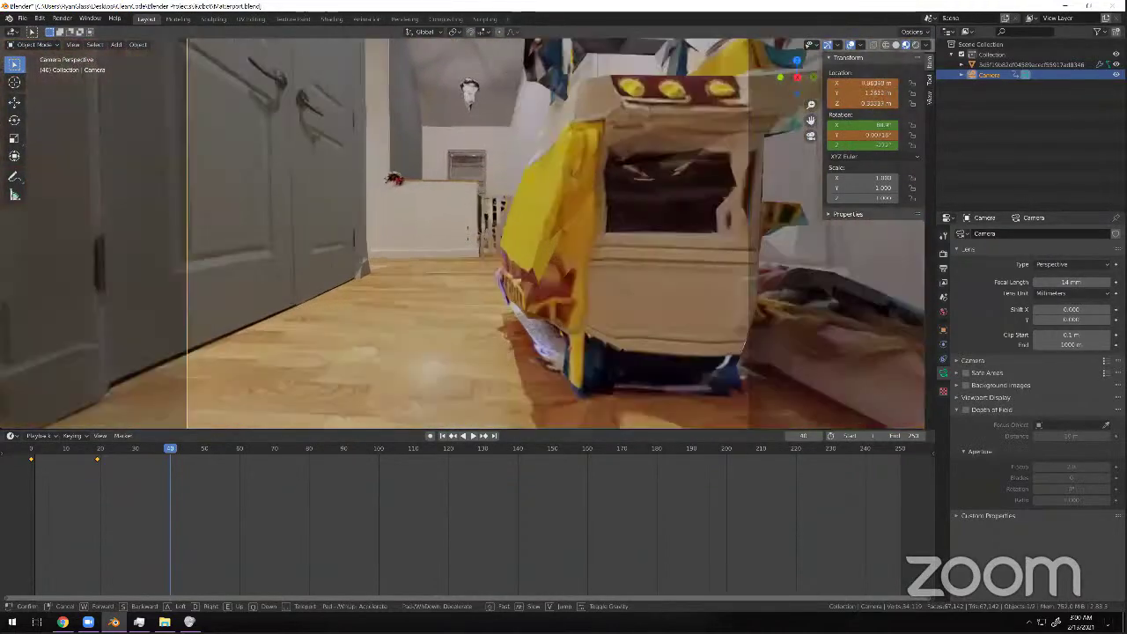
key(w)
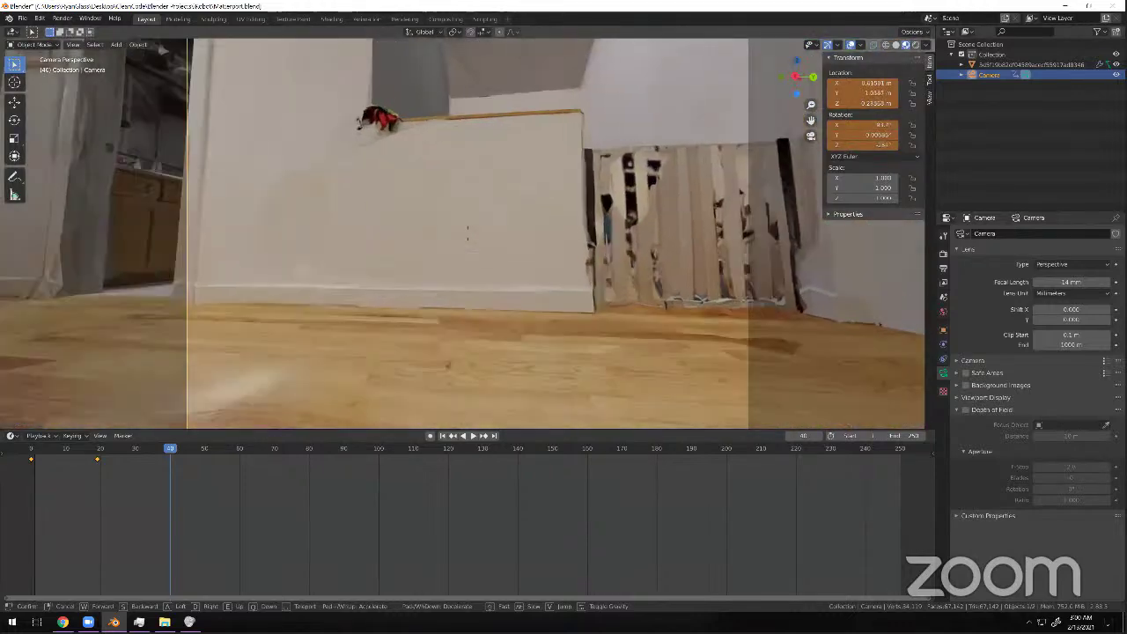
key(w)
key(e)
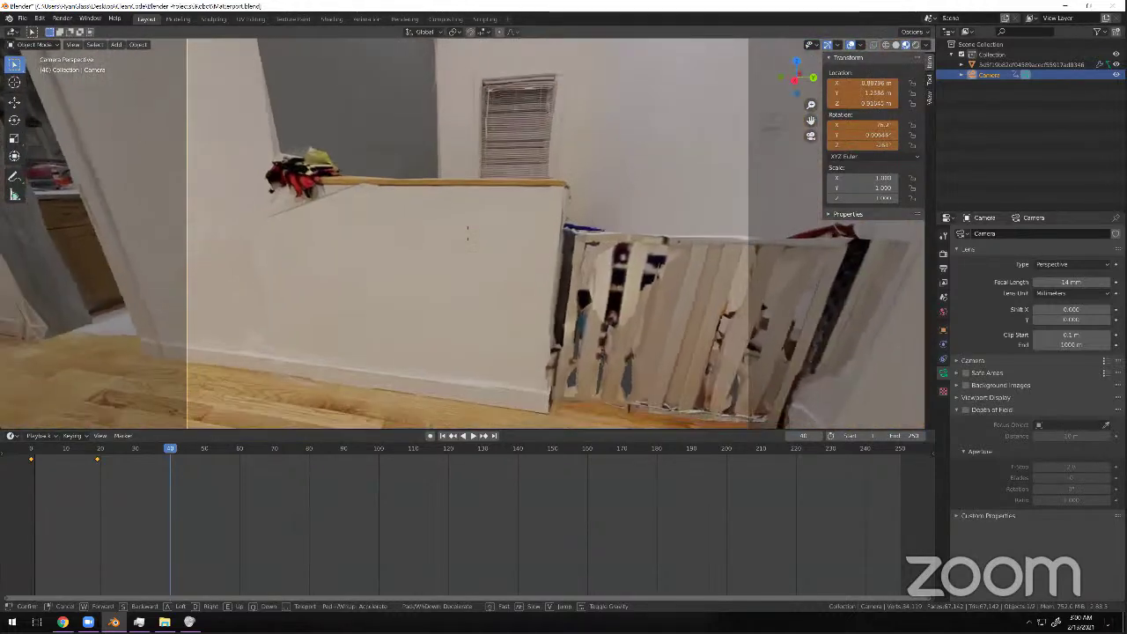
click(472, 233)
key(i)
click(474, 232)
At frame 70, fly the camera toward the bathroom doorway and insert a LocRot keyframe.
key(shift+grave)
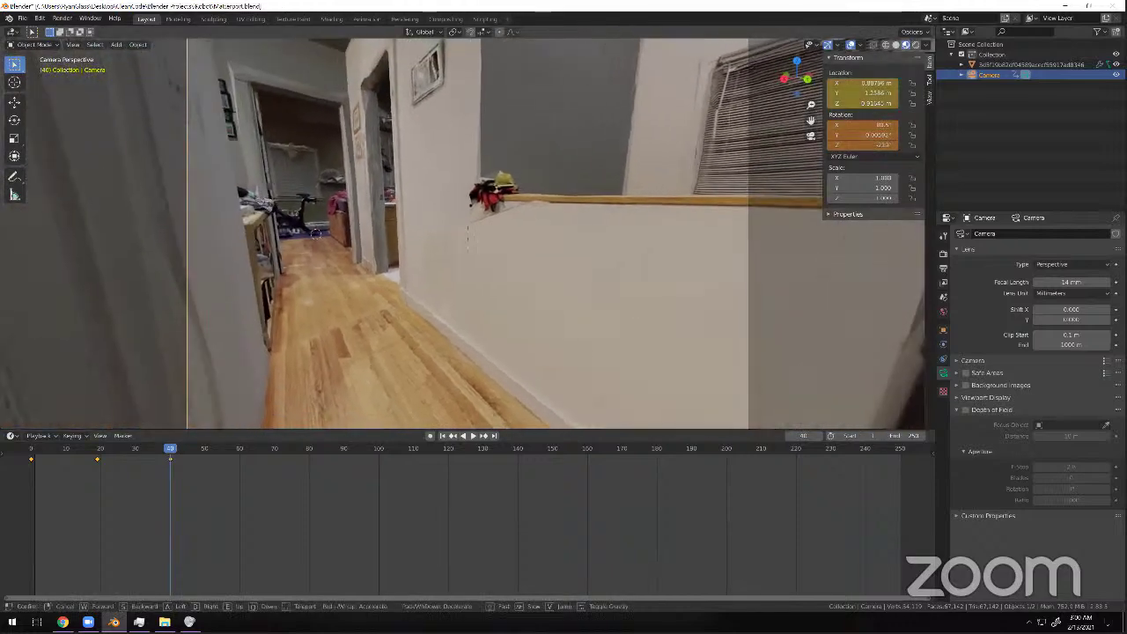
key(Escape)
drag(235, 478, 275, 478)
key(shift+grave)
key(w)
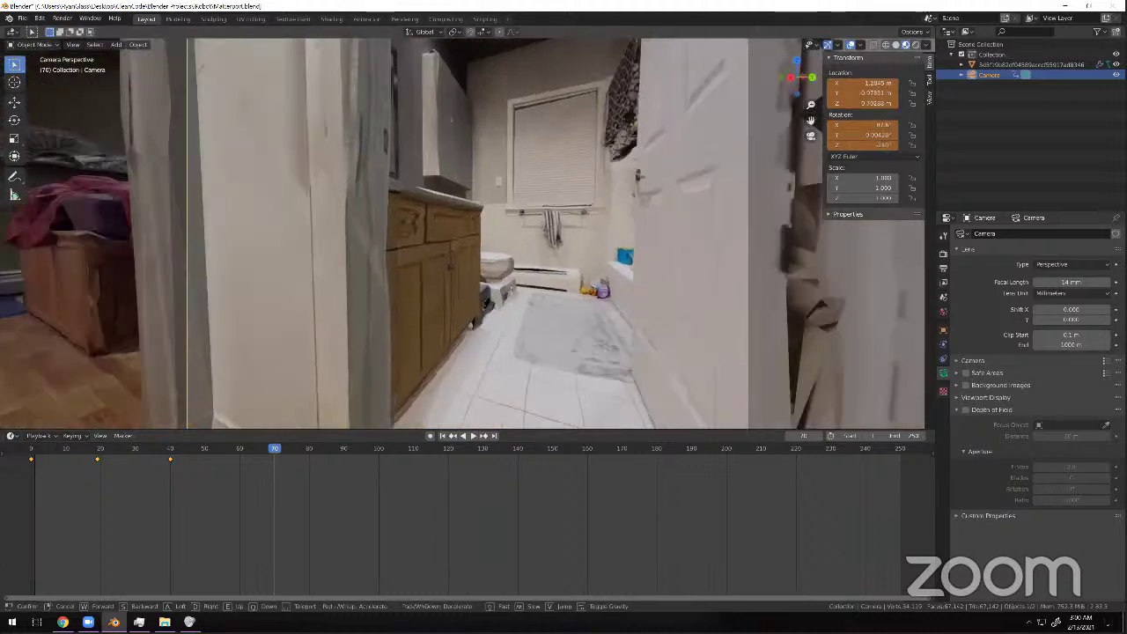
key(s)
click(467, 233)
click(471, 242)
key(i)
key(Return)
At frame 102, fly the camera into the bathroom, aim it down at the toilet and insert a LocRot keyframe.
drag(374, 477, 384, 476)
key(shift+grave)
key(w)
key(w)
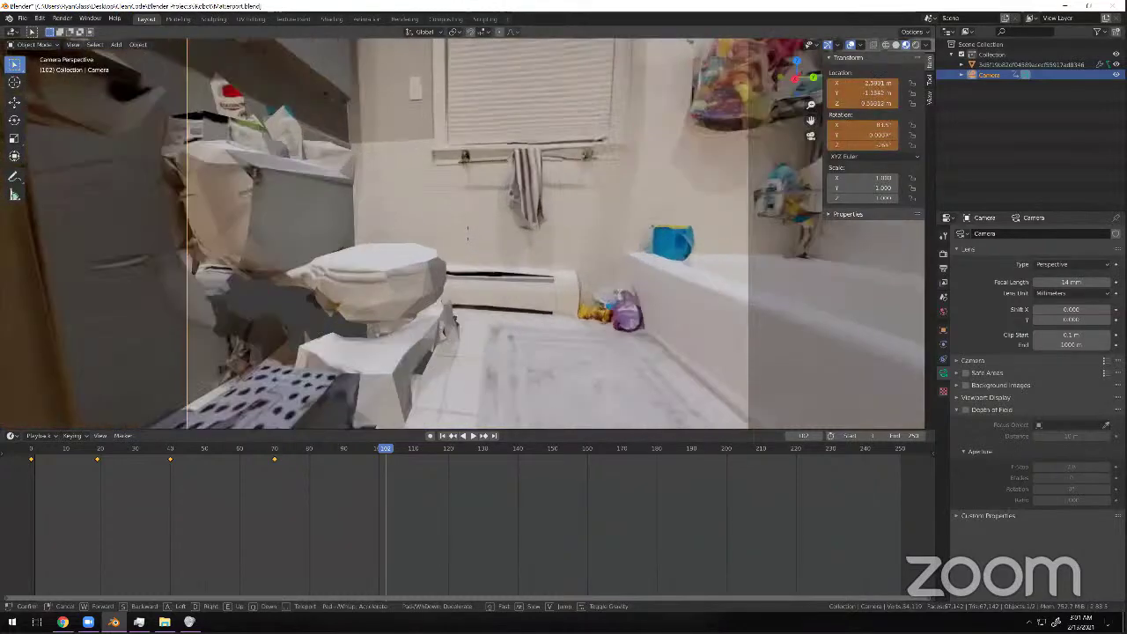
key(w)
key(s)
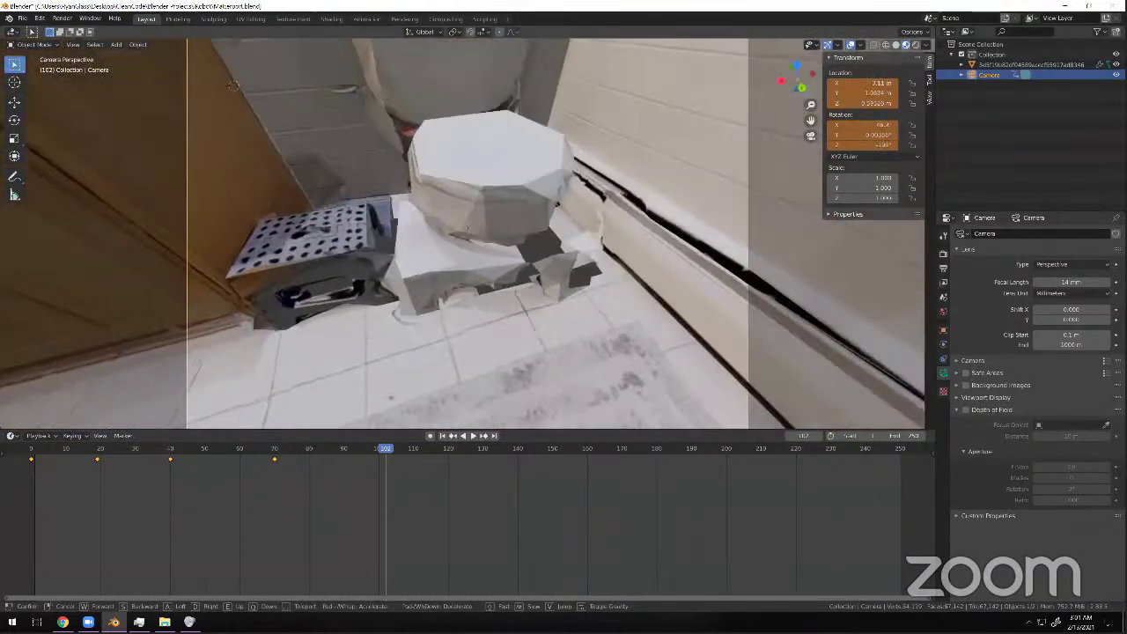
click(468, 241)
key(i)
click(475, 259)
Play the camera animation in reverse, return to frame 0 and play it forward through the bathroom shot.
key(shift+ctrl+space)
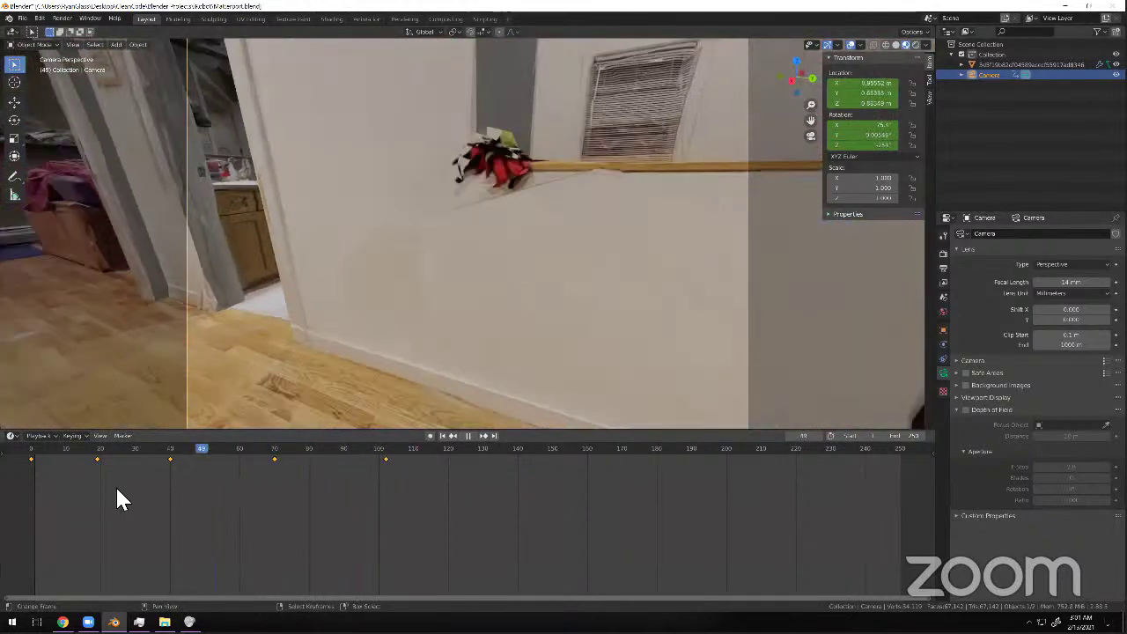
key(space)
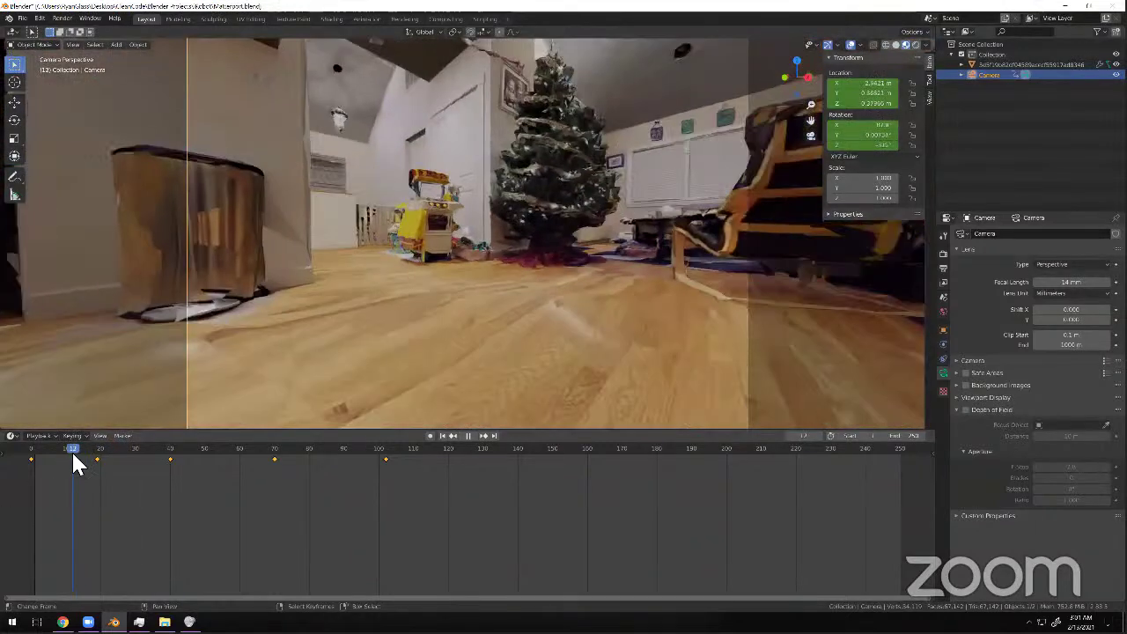
drag(73, 452, 32, 451)
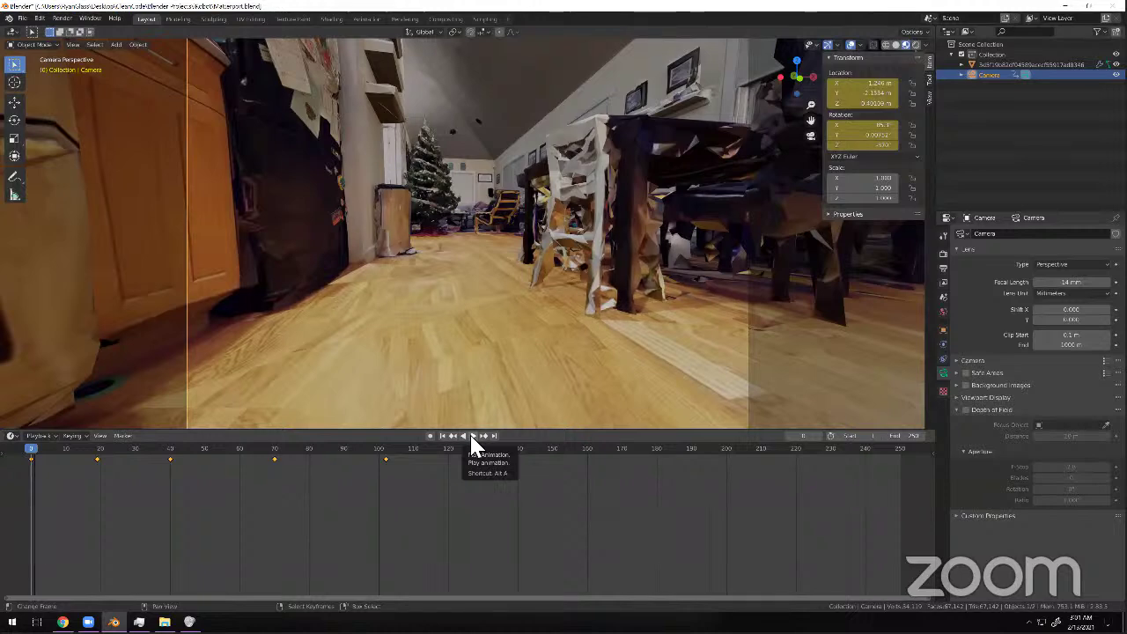
click(471, 435)
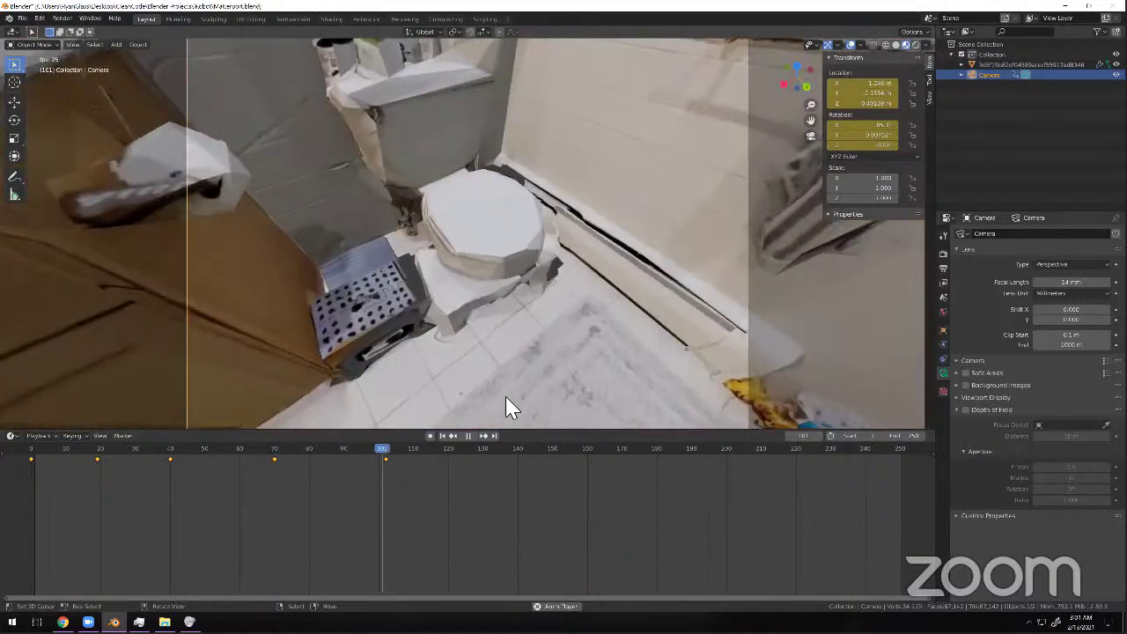
click(358, 486)
At frame 138, fly the camera over the bathtub, tilt it toward the wall and hanging bags, and insert a LocRot keyframe.
drag(181, 487, 250, 515)
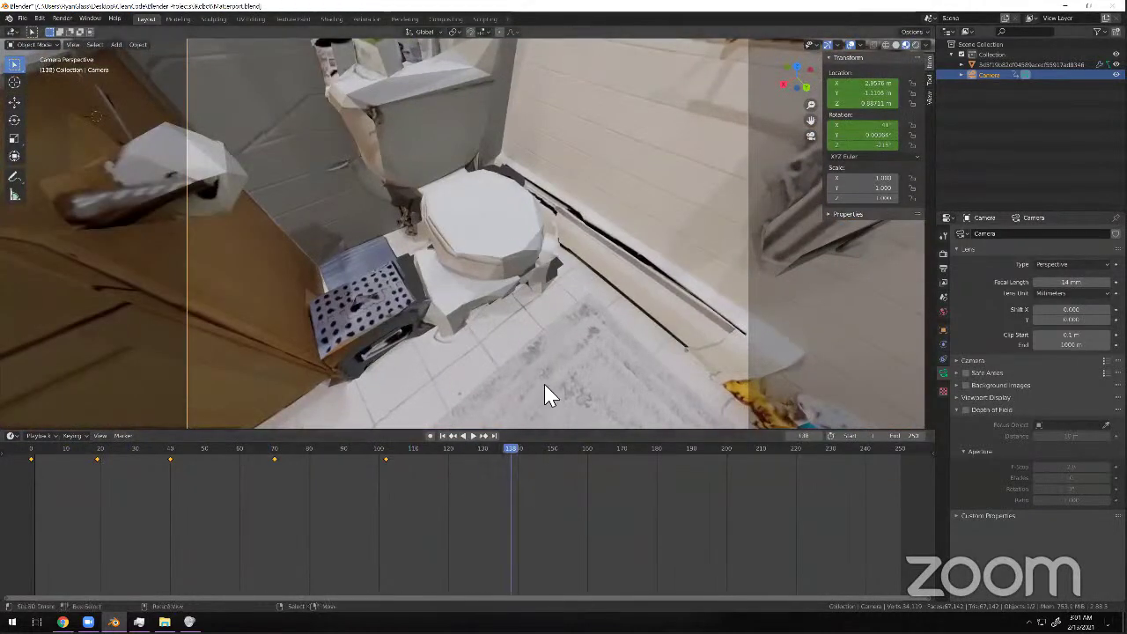
key(shift+grave)
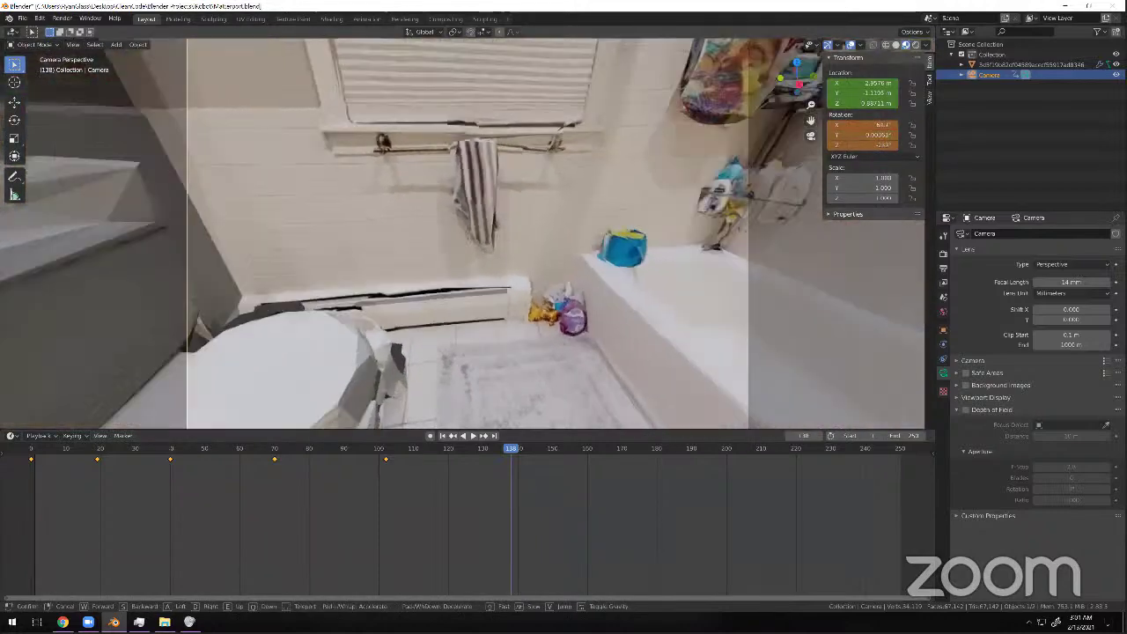
key(w)
key(w)
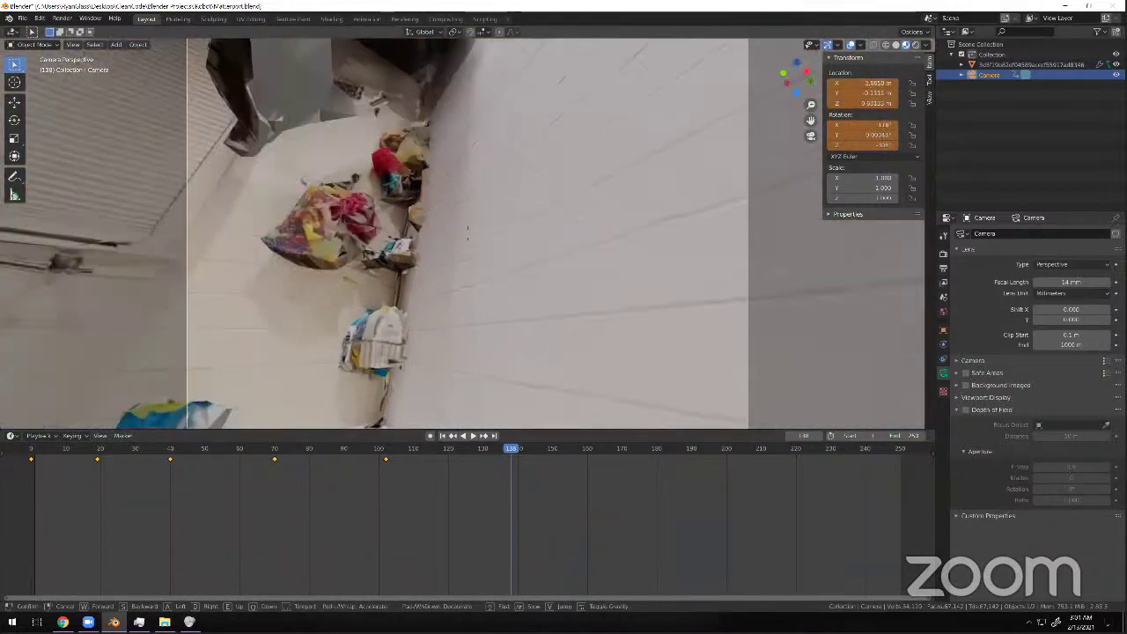
key(w)
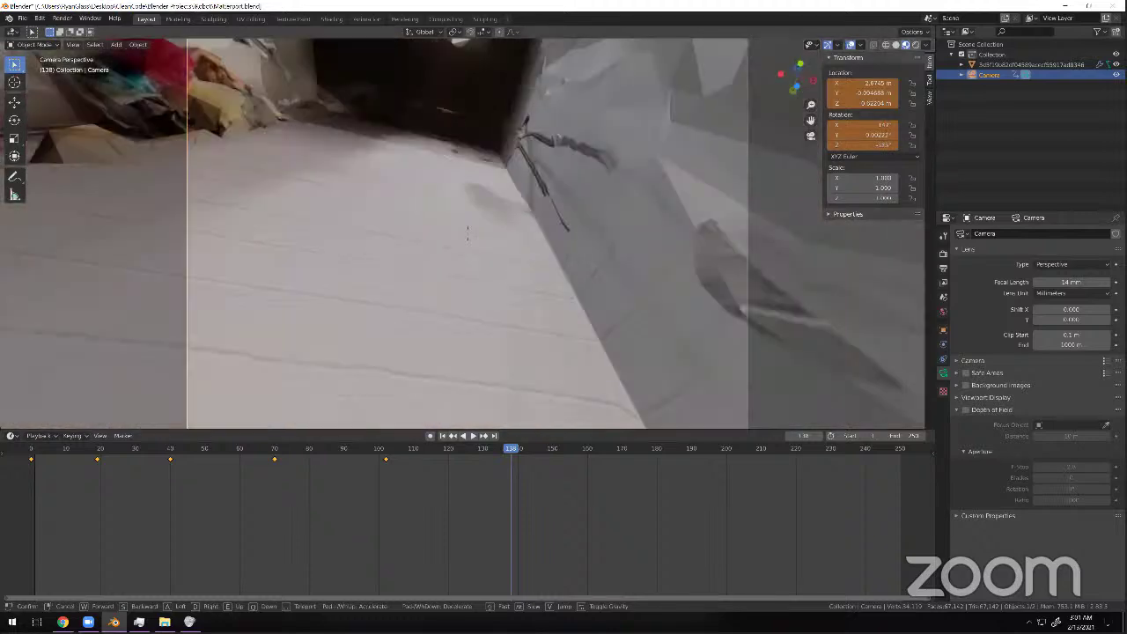
key(w)
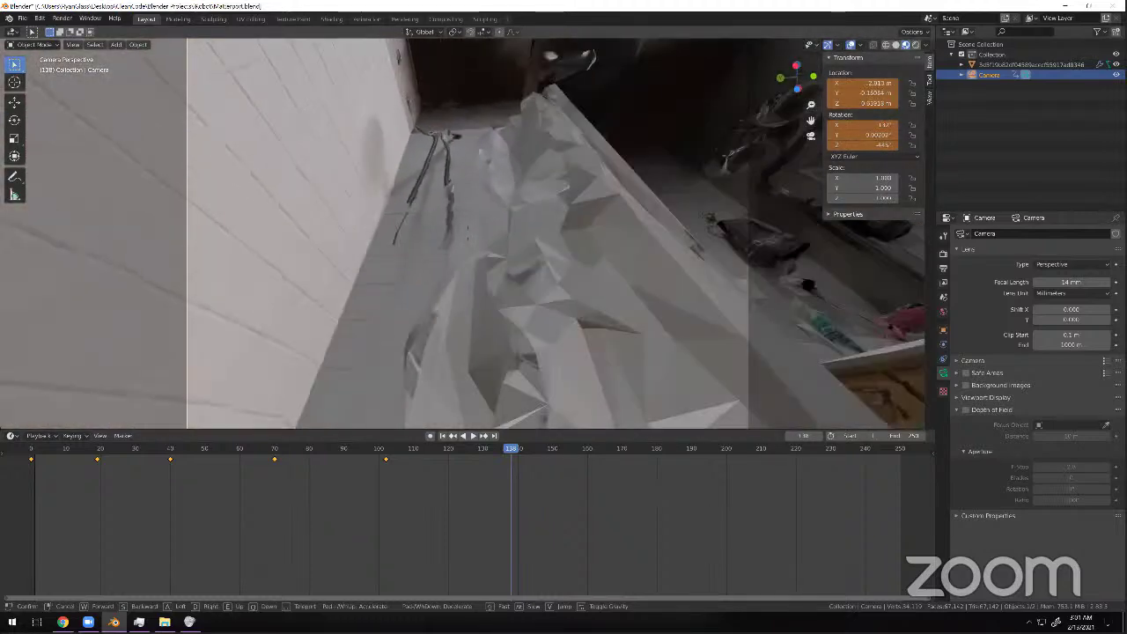
key(w)
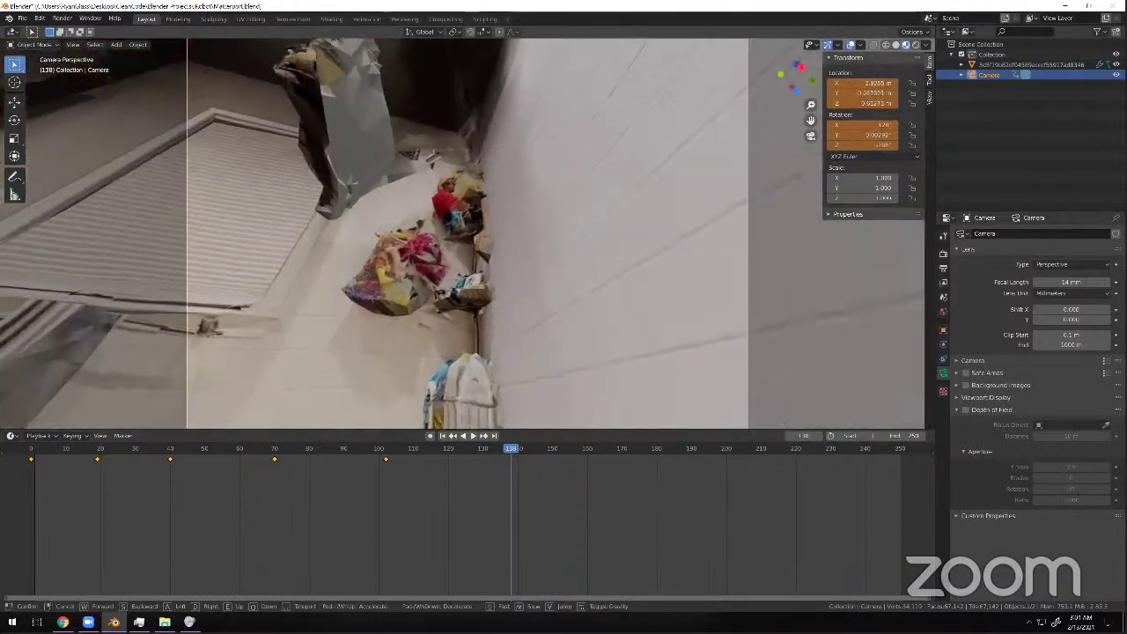
click(464, 234)
key(i)
click(464, 239)
Play the camera flight backwards and return the timeline to frame 0.
key(ctrl+shift+space)
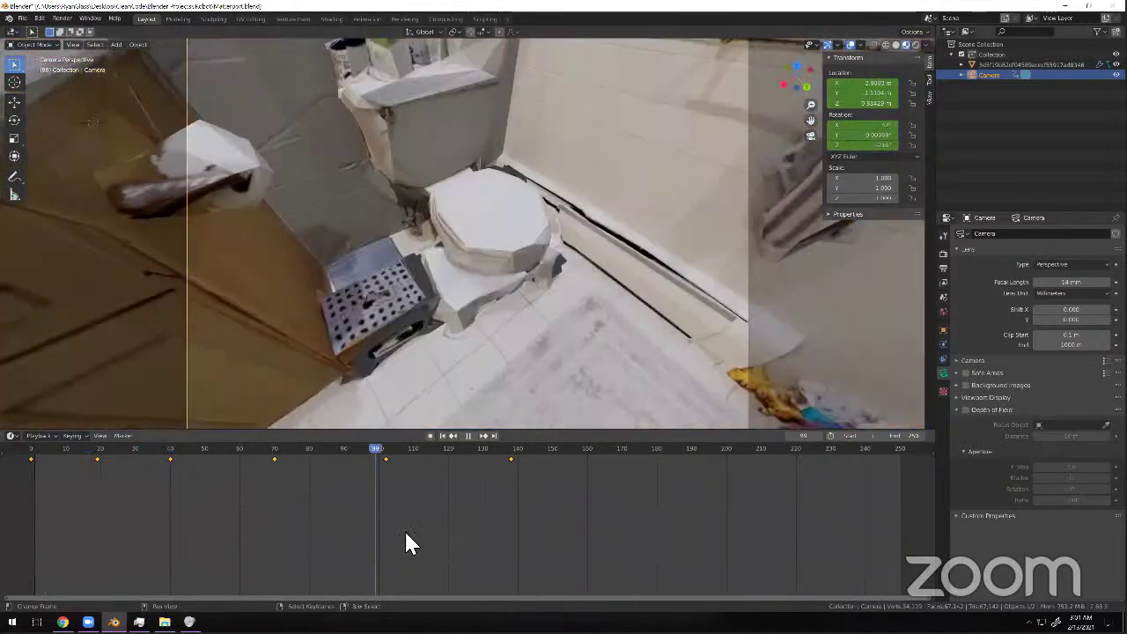
drag(406, 532, 1, 522)
click(614, 248)
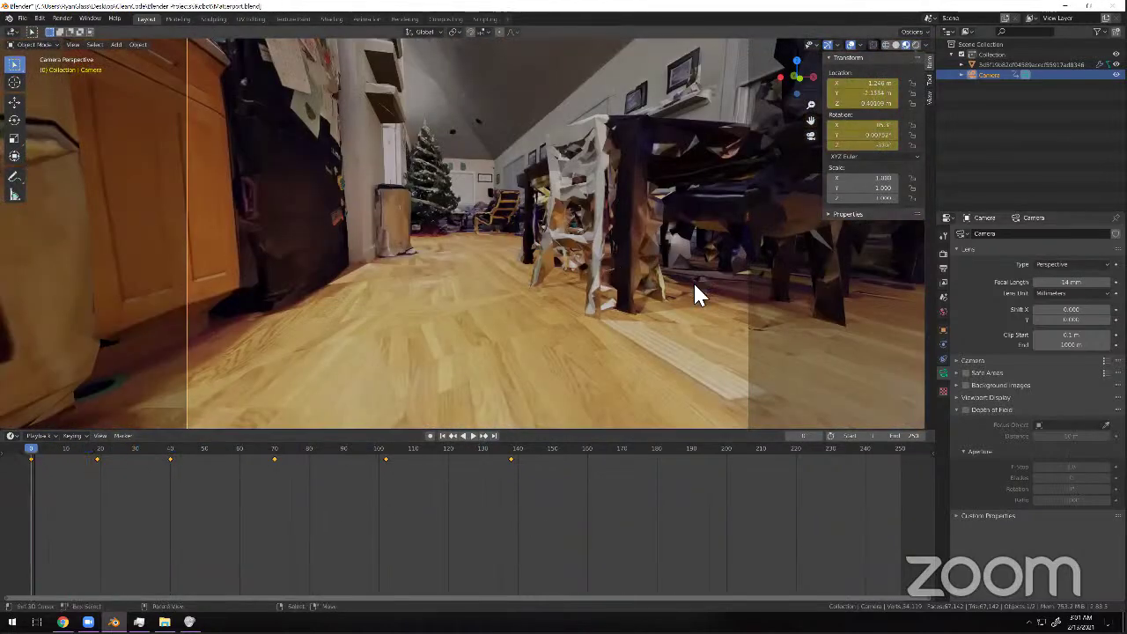
Add a monkey mesh on the floor near the toy kitchen and scale it to 0.275.
middle_drag(640, 324, 662, 316)
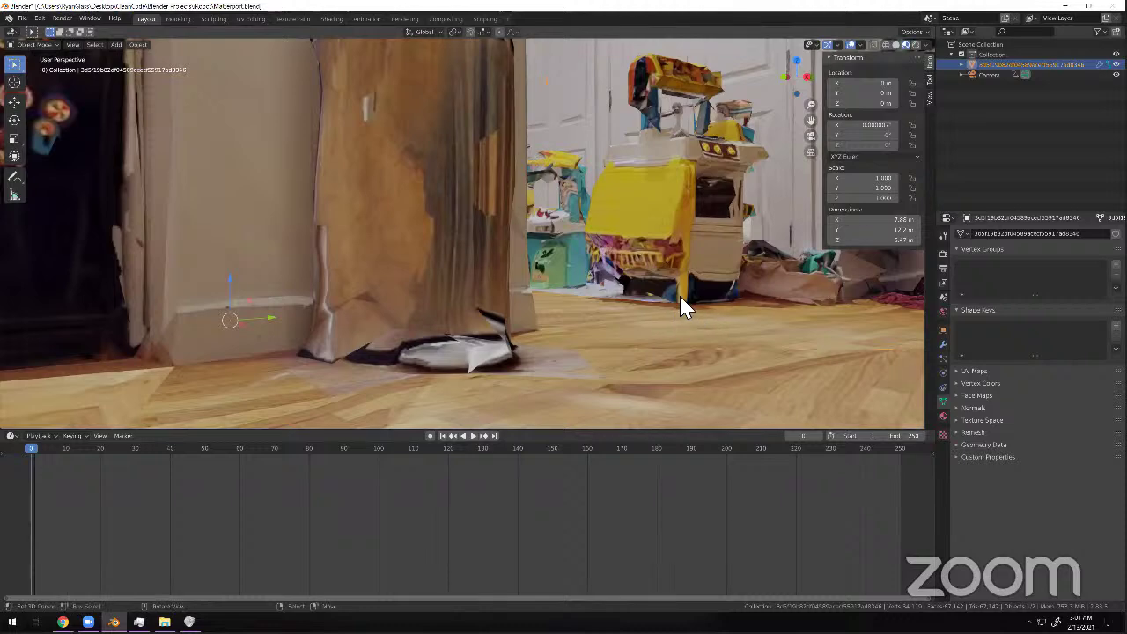
key(shift+a)
mouse_move(696, 143)
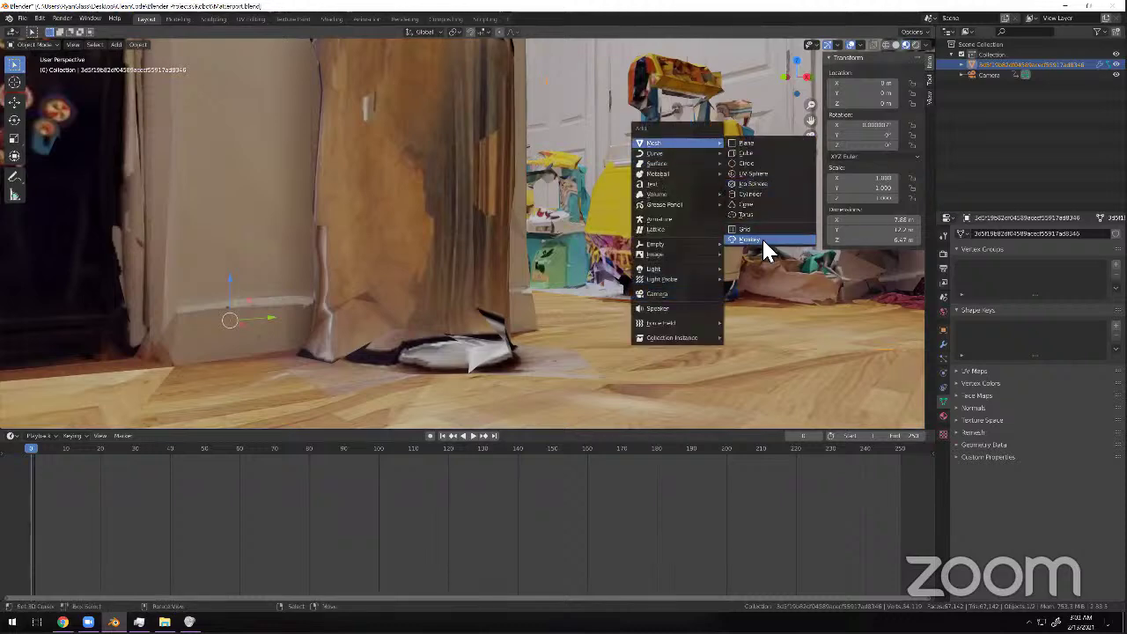
click(763, 243)
scroll(729, 284, down, 3)
scroll(761, 303, up, 3)
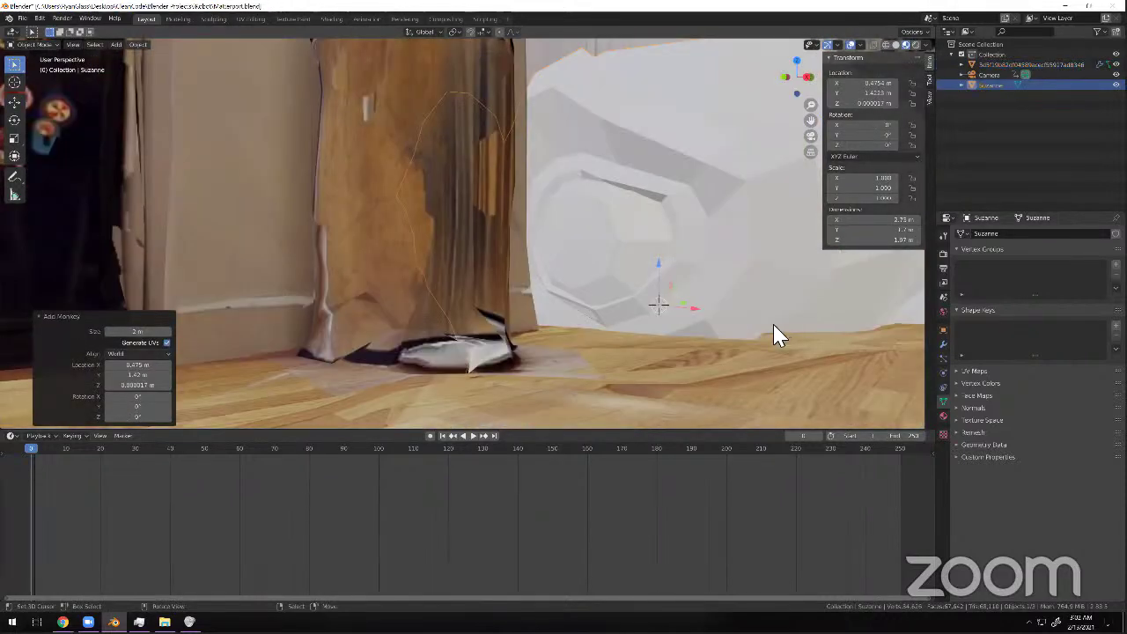
key(s)
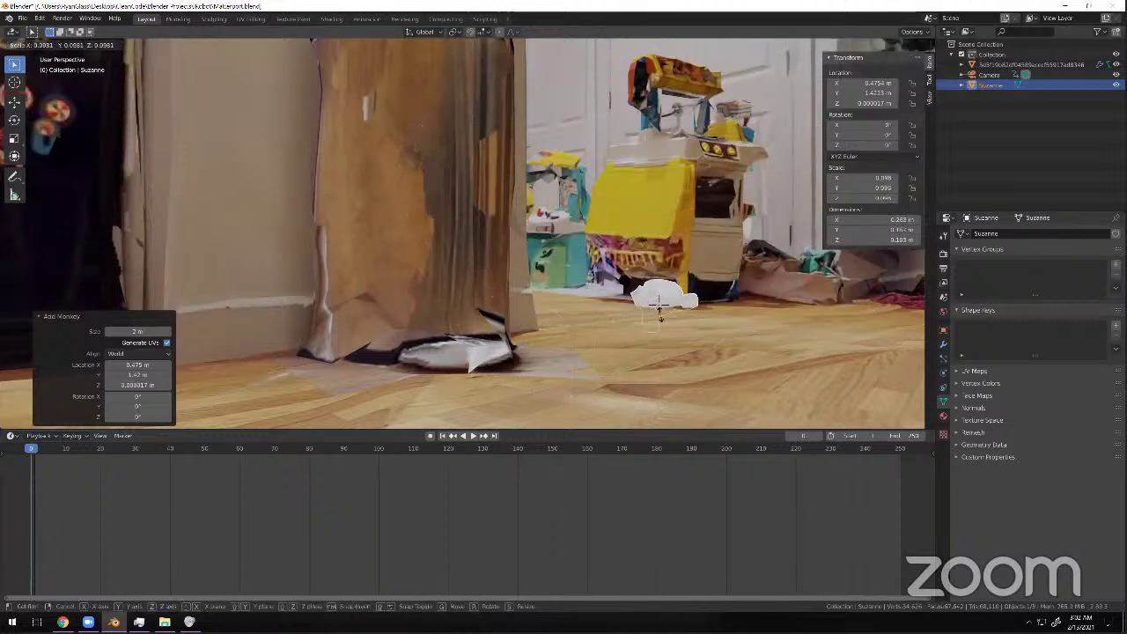
click(657, 292)
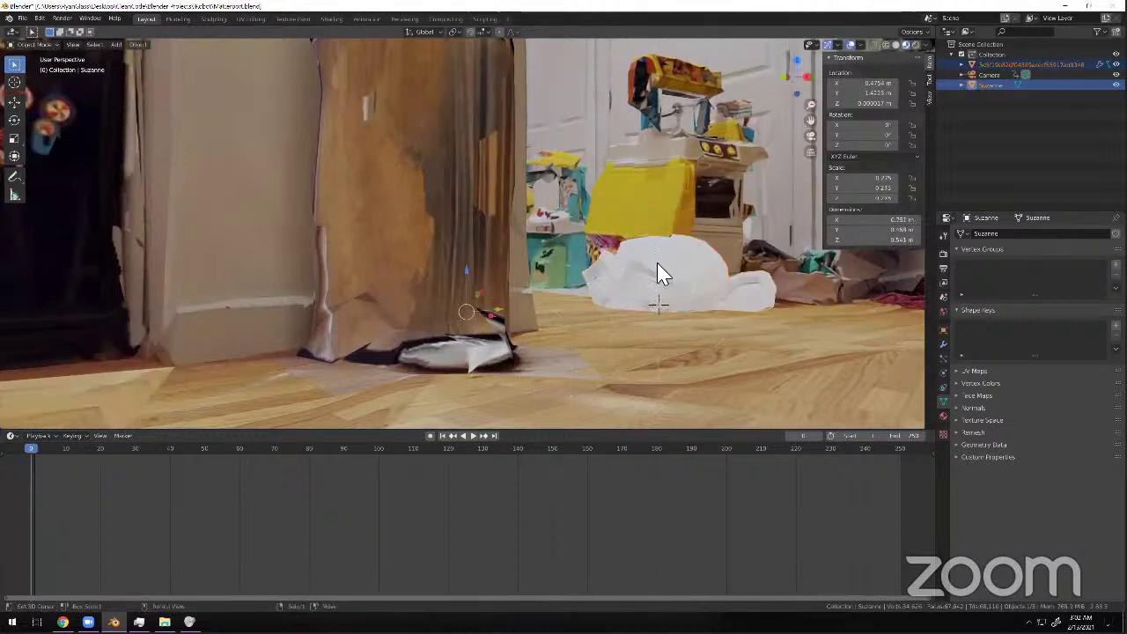
Raise the monkey head along Z and reposition it above the living room floor.
key(g)
key(z)
click(631, 170)
middle_drag(631, 169, 480, 201)
key(g)
click(454, 187)
scroll(478, 198, down, 2)
scroll(487, 200, up, 3)
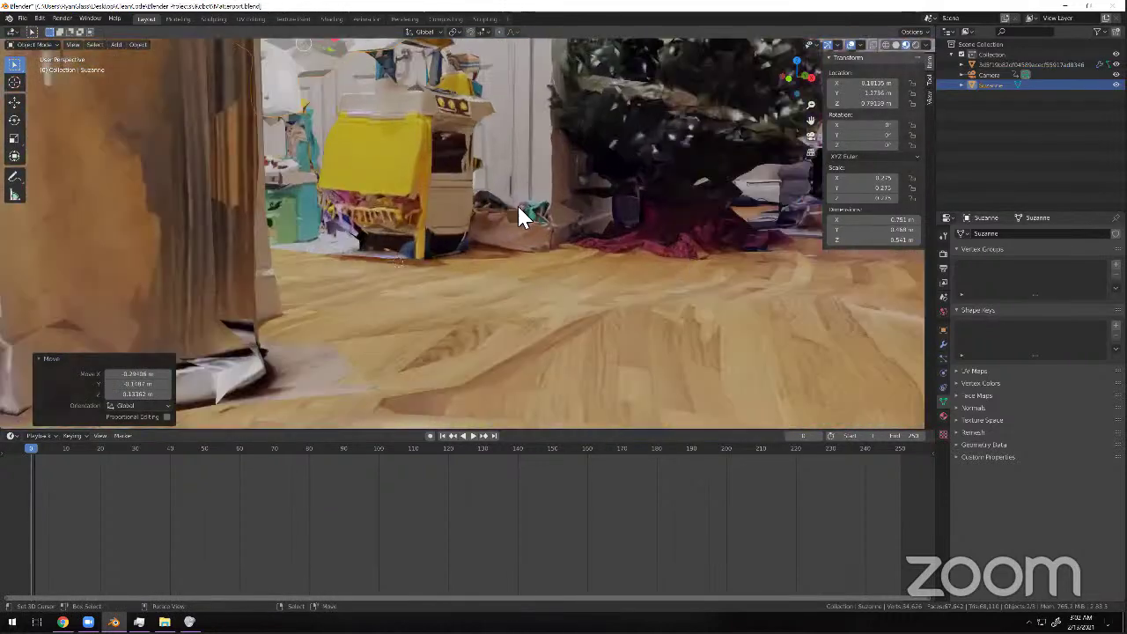
Select the house mesh and add an Explode modifier to it.
click(499, 204)
scroll(517, 203, down, 8)
click(517, 202)
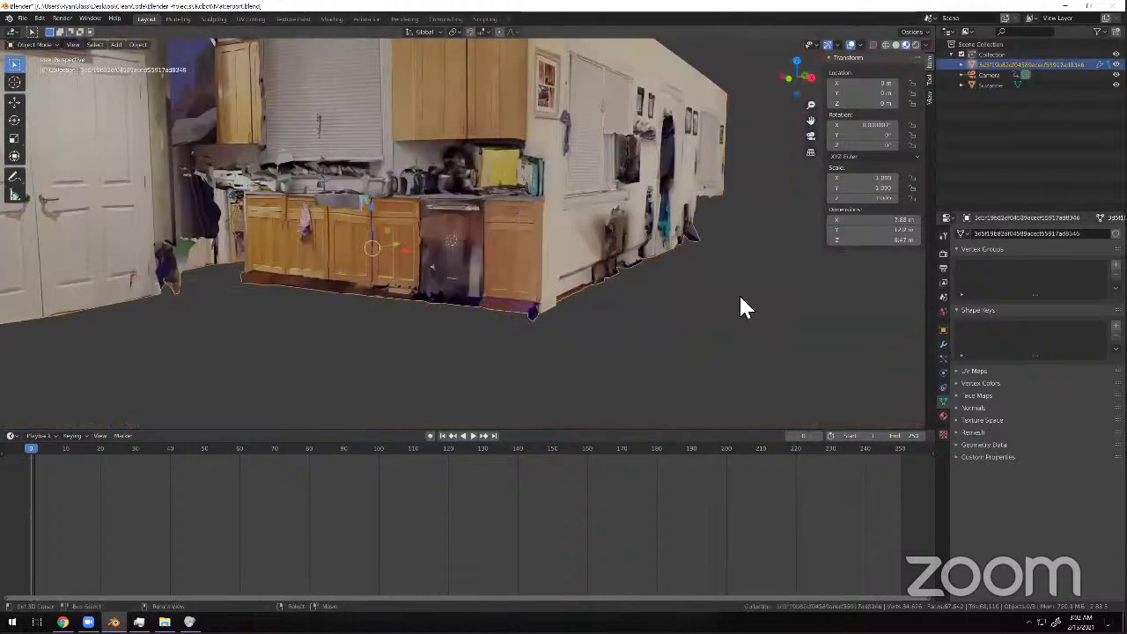
click(943, 387)
click(944, 373)
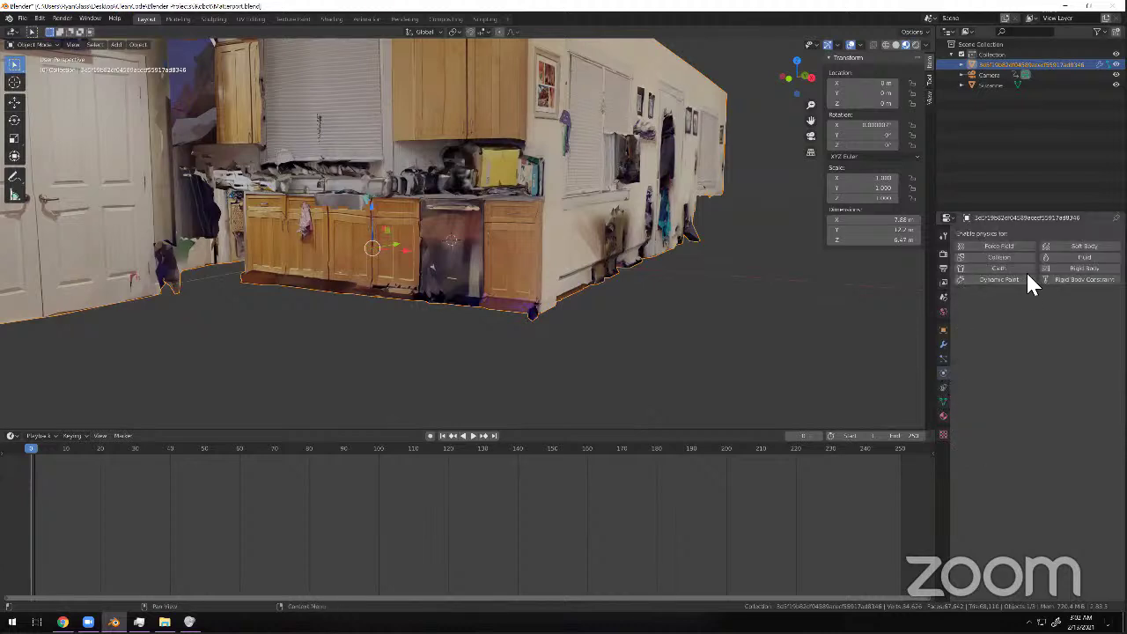
click(943, 346)
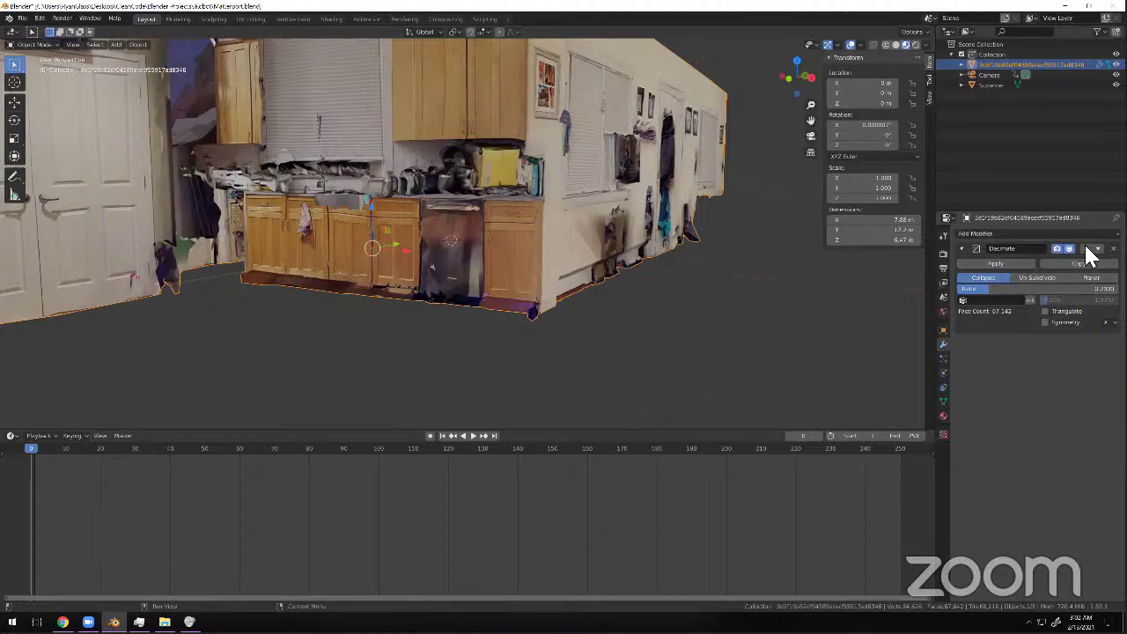
click(975, 233)
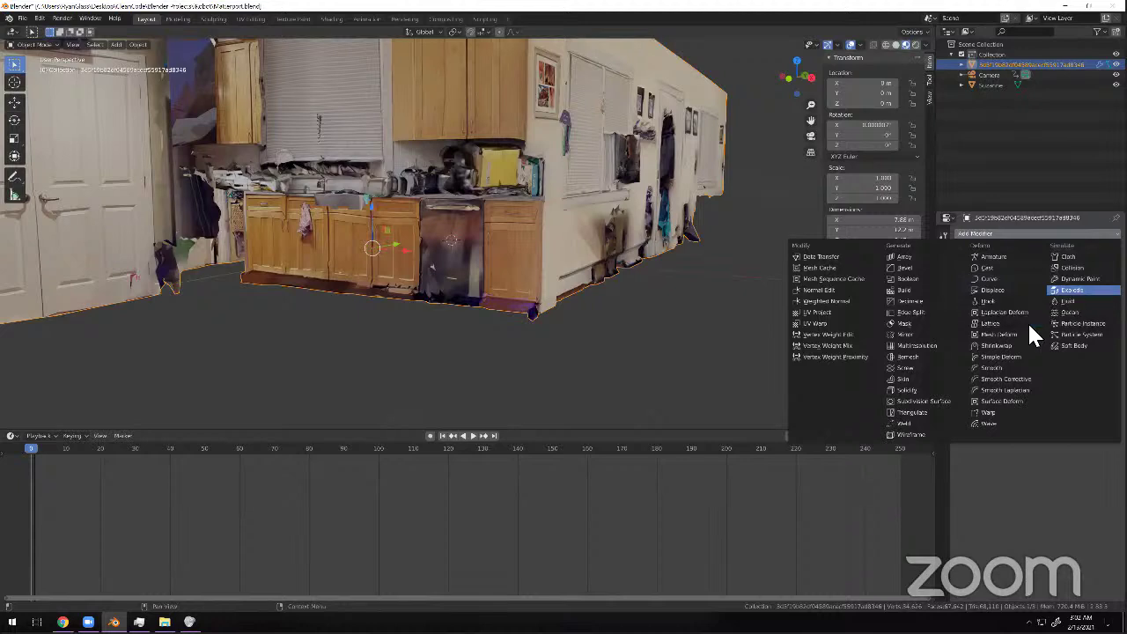
key(Return)
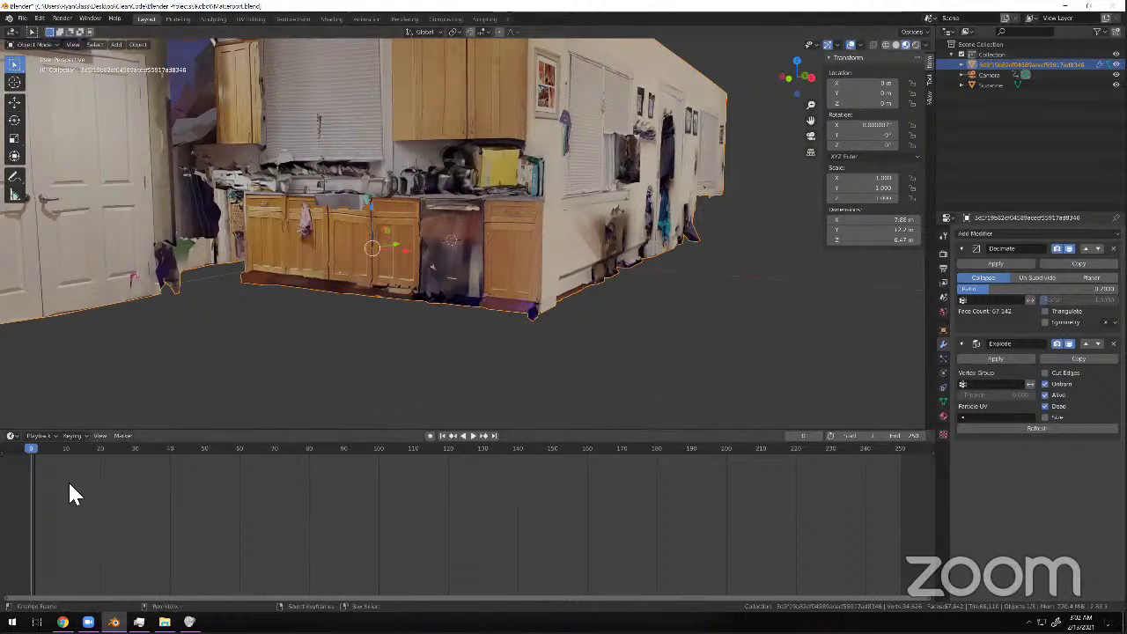
Briefly preview the explosion on the timeline, set the frame to 11 and apply the house mesh's Decimate modifier.
key(space)
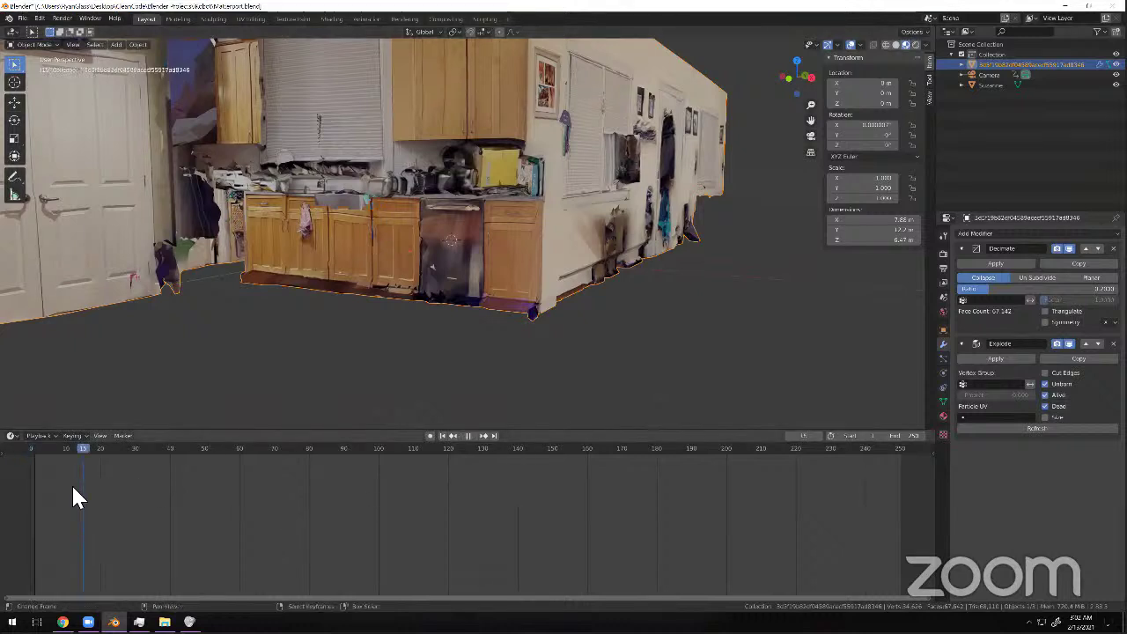
click(72, 484)
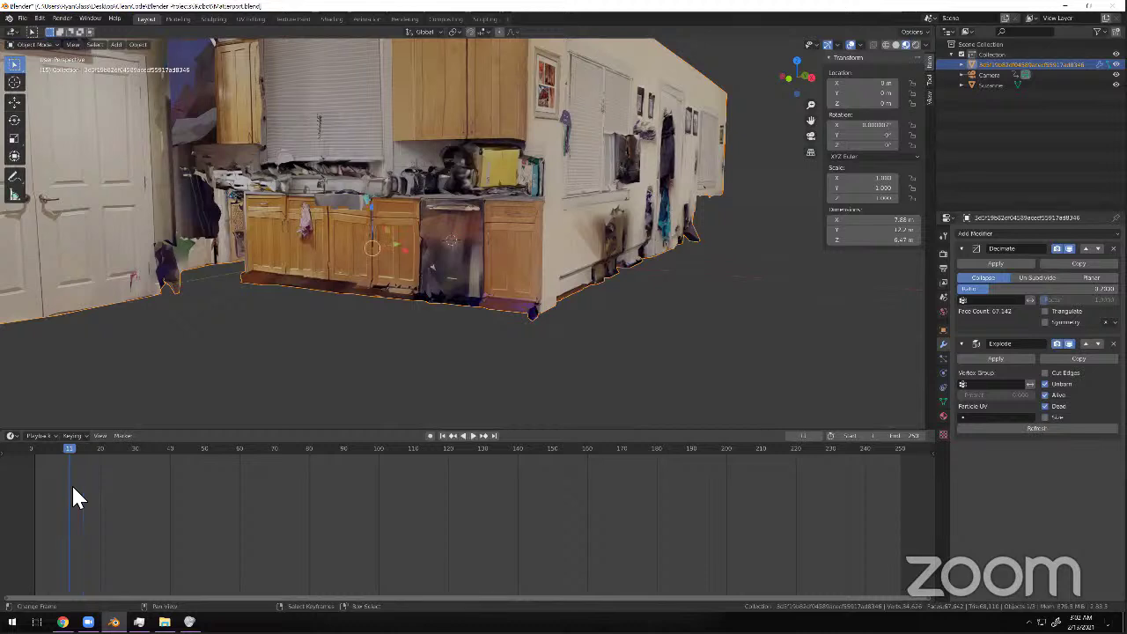
click(994, 263)
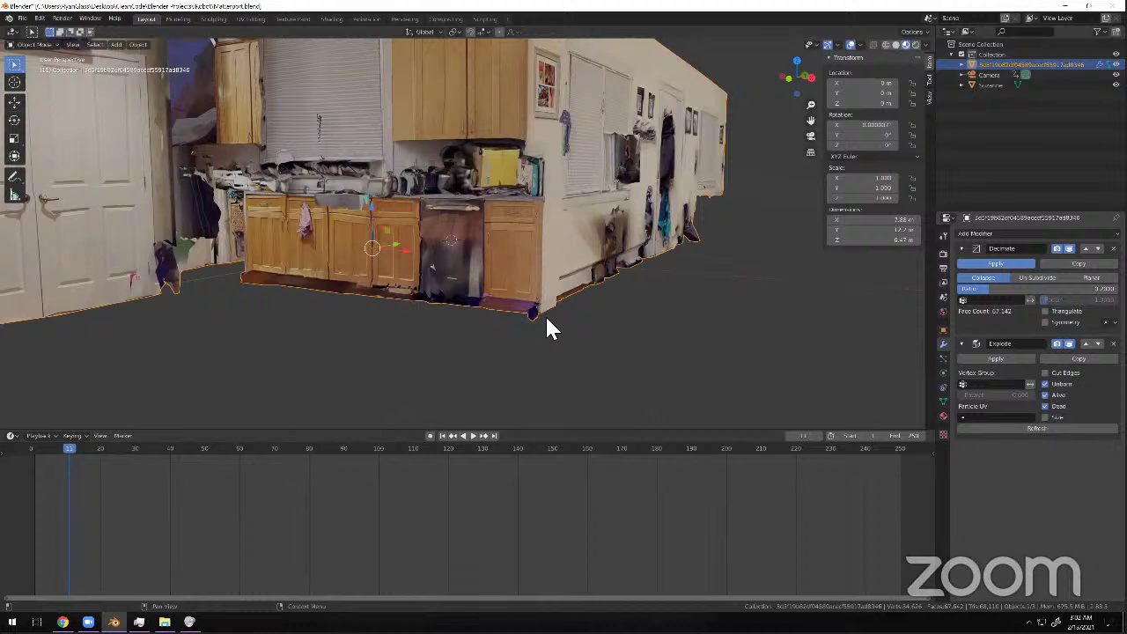
Play the timeline briefly and return the playhead to frame 0.
click(122, 478)
key(space)
drag(170, 480, 31, 452)
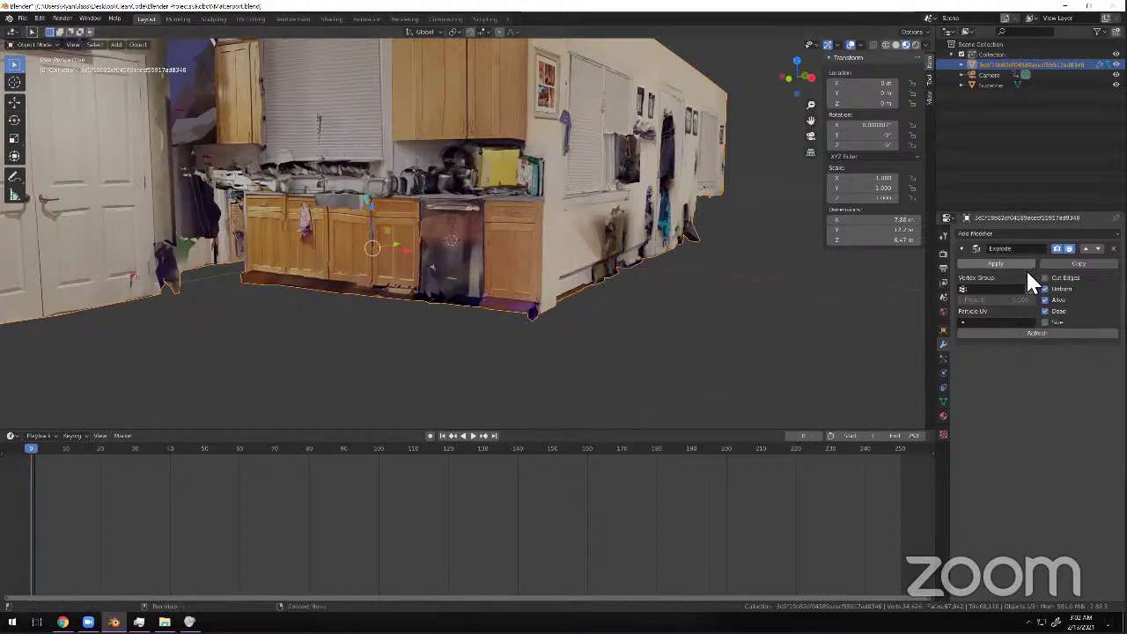
Enable Cut Edges on the house mesh's Explode modifier and scrub to frame 76 to check the effect.
click(1008, 234)
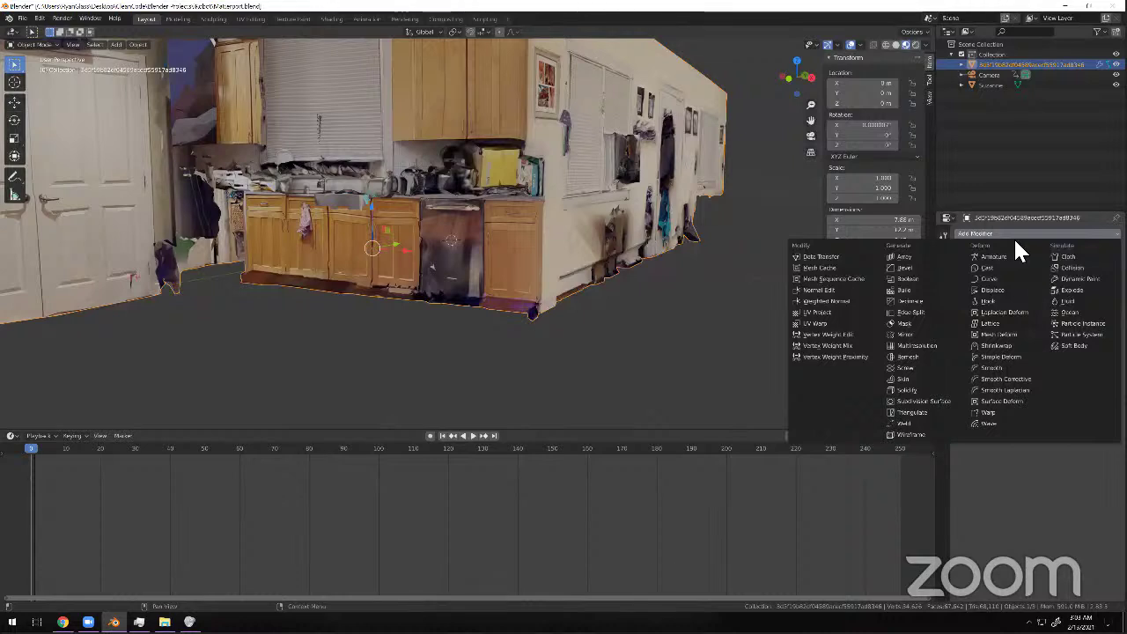
click(1071, 290)
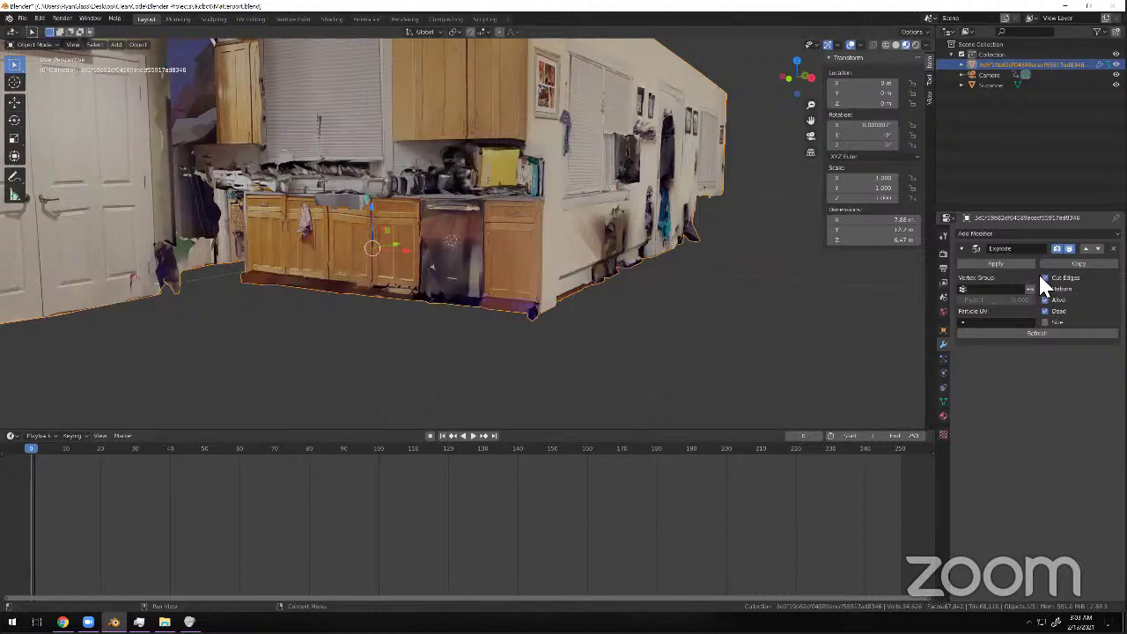
drag(73, 486, 295, 467)
scroll(458, 327, down, 8)
middle_drag(457, 329, 554, 340)
scroll(554, 340, up, 10)
scroll(572, 313, up, 4)
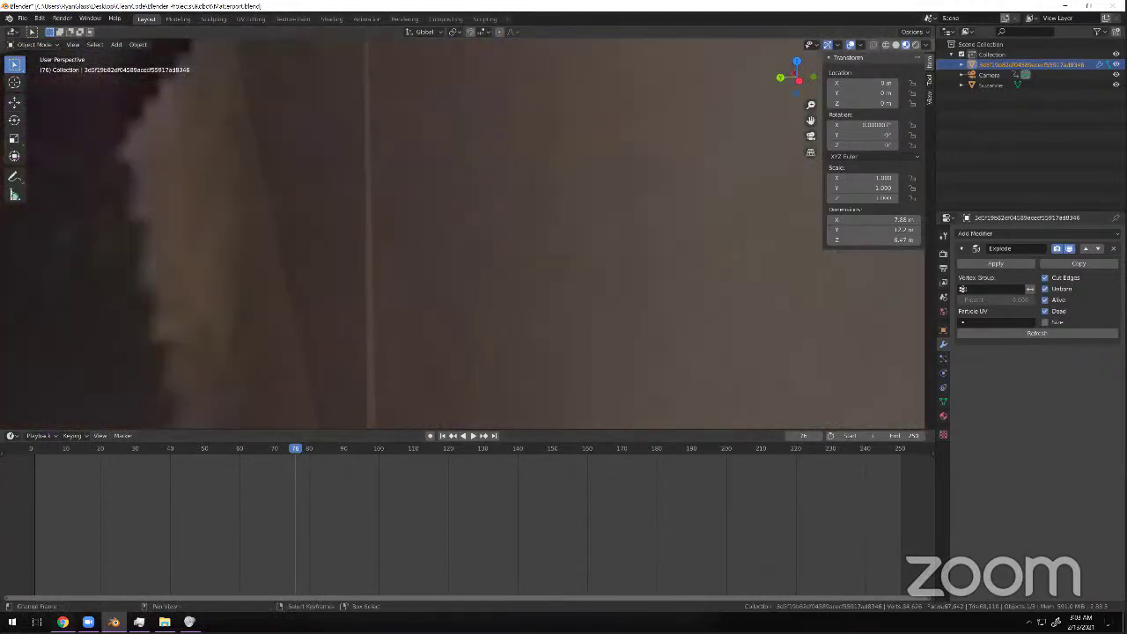
Switch to Chrome, search for "explode modifier blender", open the video "Quick Explode Modifier in Blender 2.9" and skip ahead in it.
click(62, 621)
drag(340, 13, 354, 31)
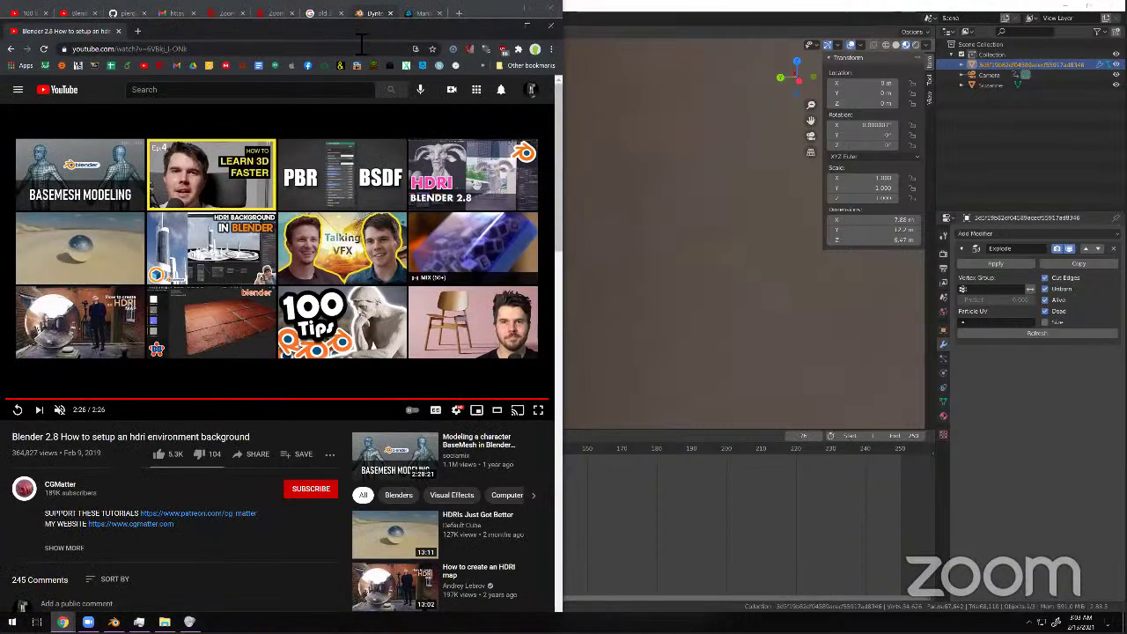
click(352, 60)
text(explode modifi)
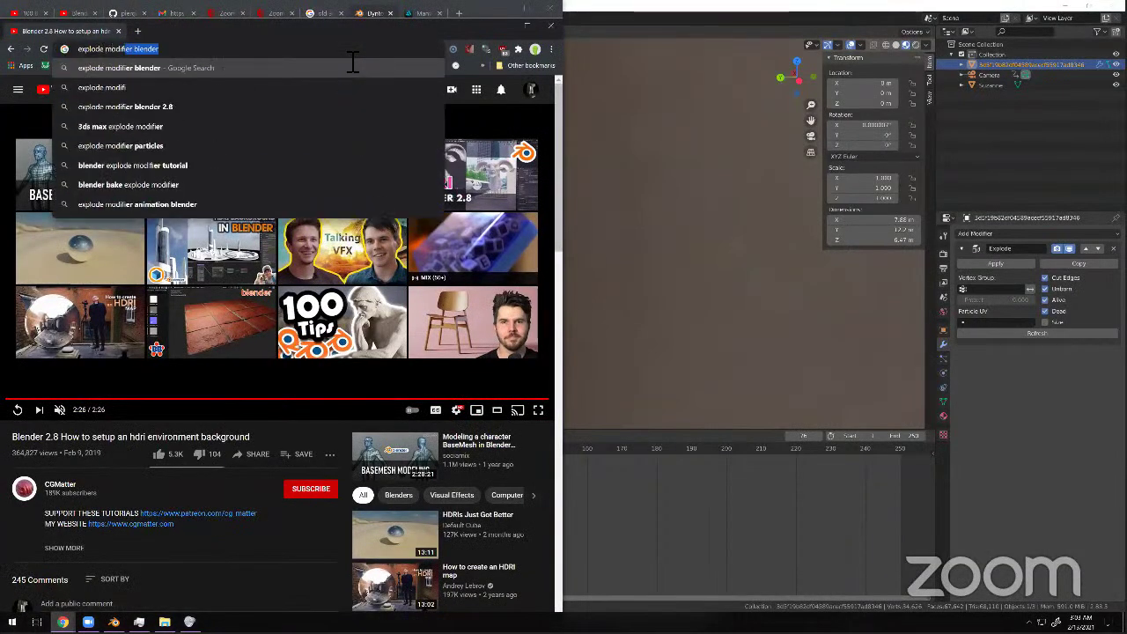
key(Return)
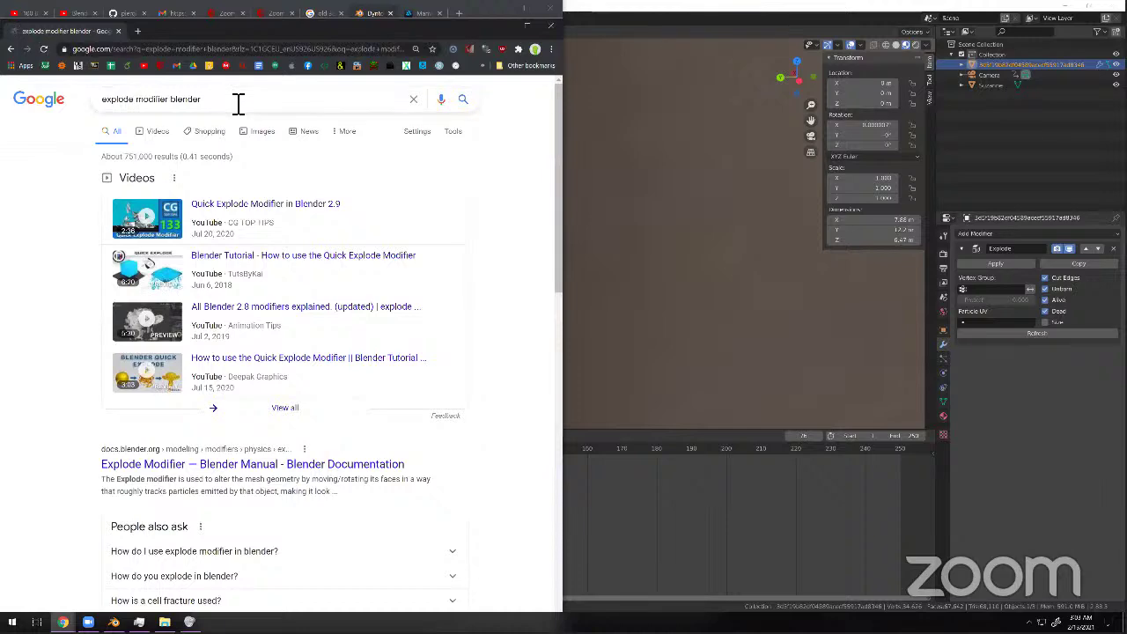
click(248, 205)
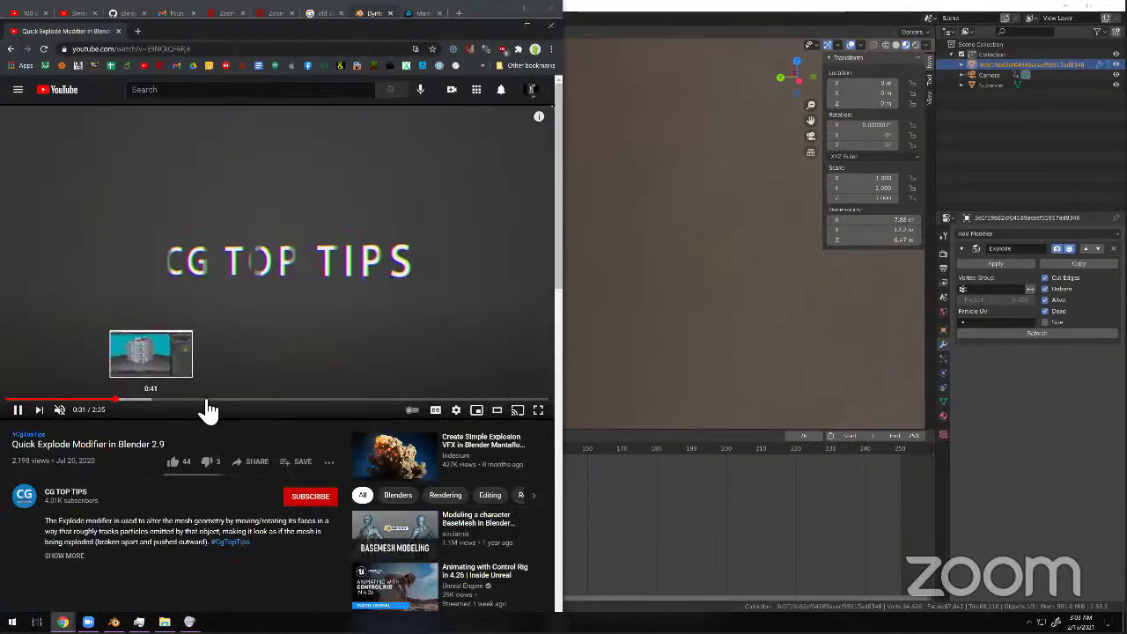
click(205, 401)
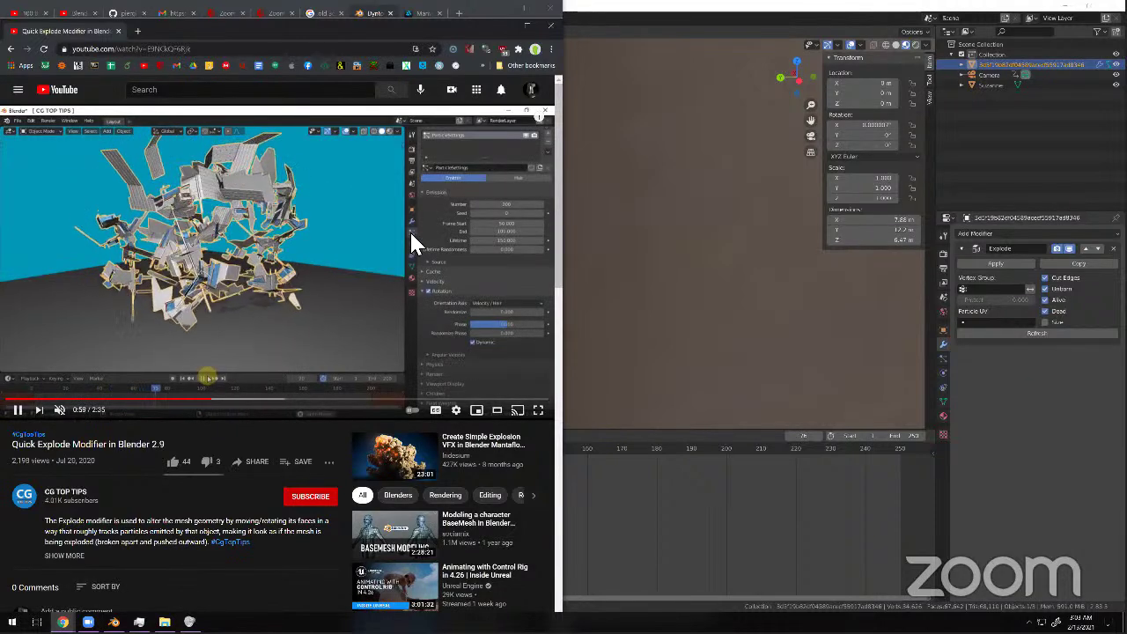
Return to Blender and add a new particle system to the house mesh.
click(730, 188)
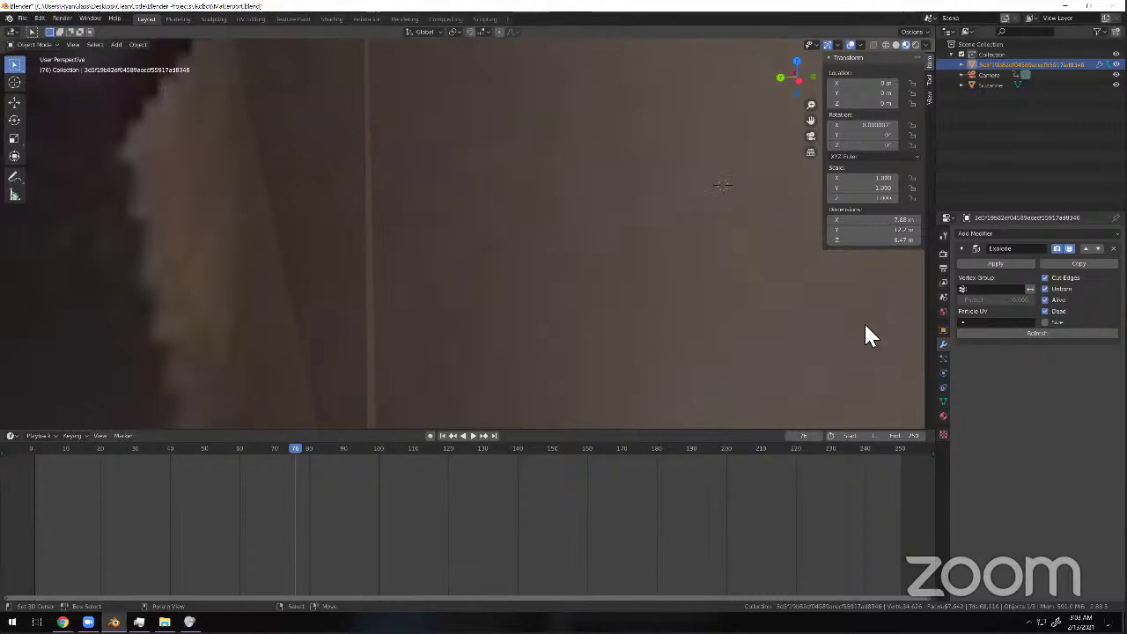
middle_drag(734, 314, 509, 173)
scroll(547, 160, down, 5)
scroll(539, 170, down, 5)
scroll(503, 179, up, 8)
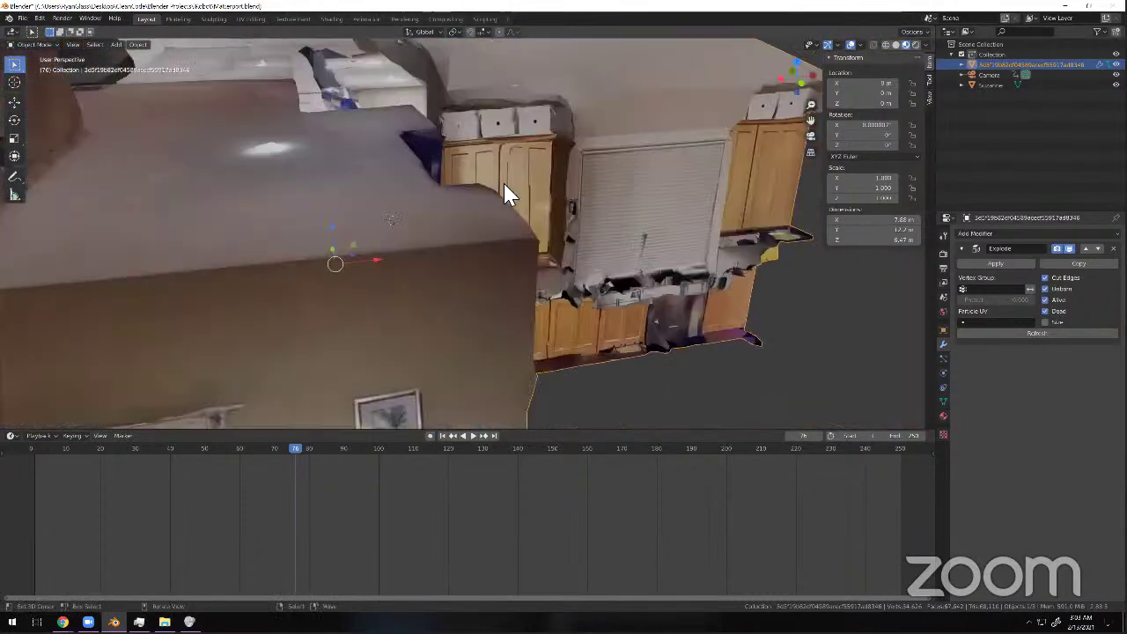
scroll(827, 256, up, 3)
scroll(910, 344, down, 2)
click(943, 356)
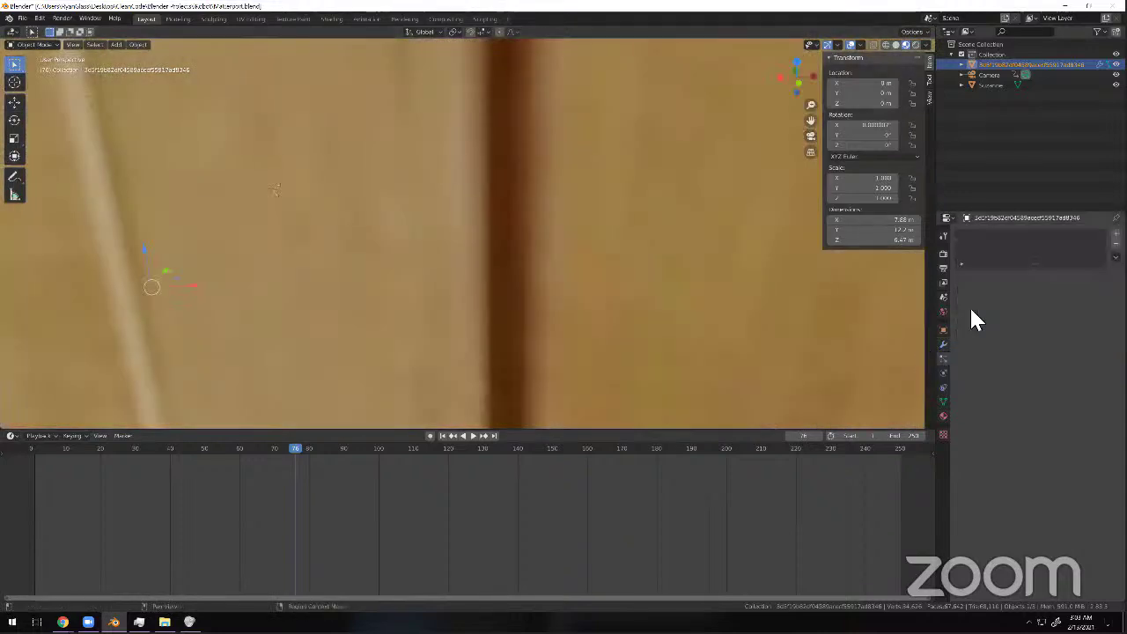
click(1116, 235)
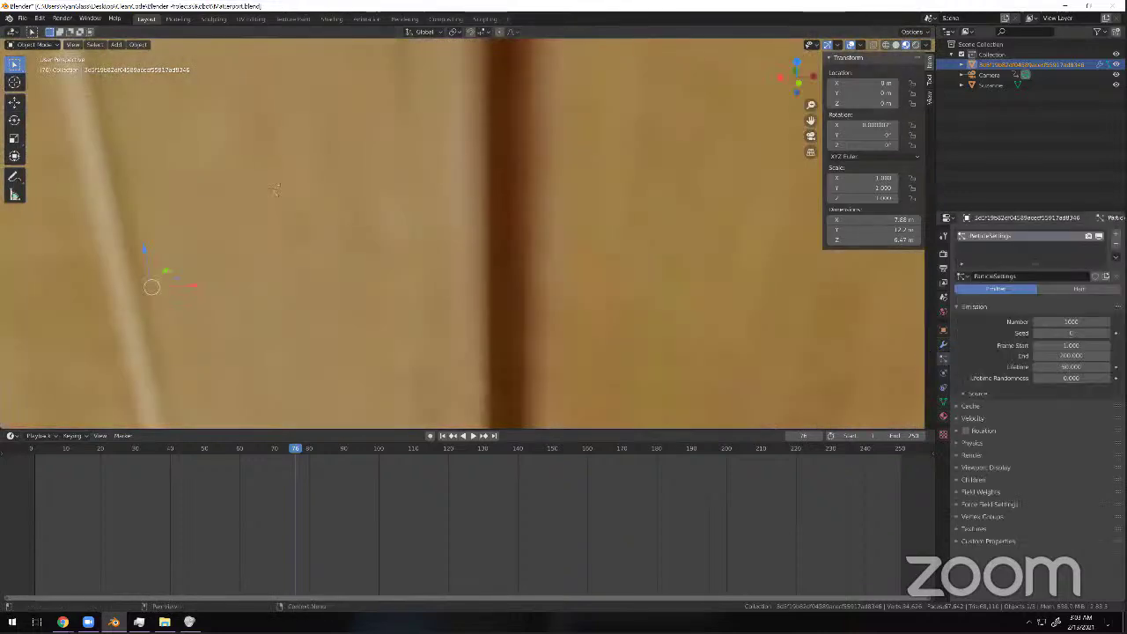
Play the timeline to preview the house's particle emission and examine the particle system's Physics settings.
scroll(528, 276, down, 8)
mouse_move(501, 272)
middle_down()
mouse_move(509, 241)
mouse_move(497, 277)
middle_up()
key(space)
scroll(500, 266, down, 5)
key(space)
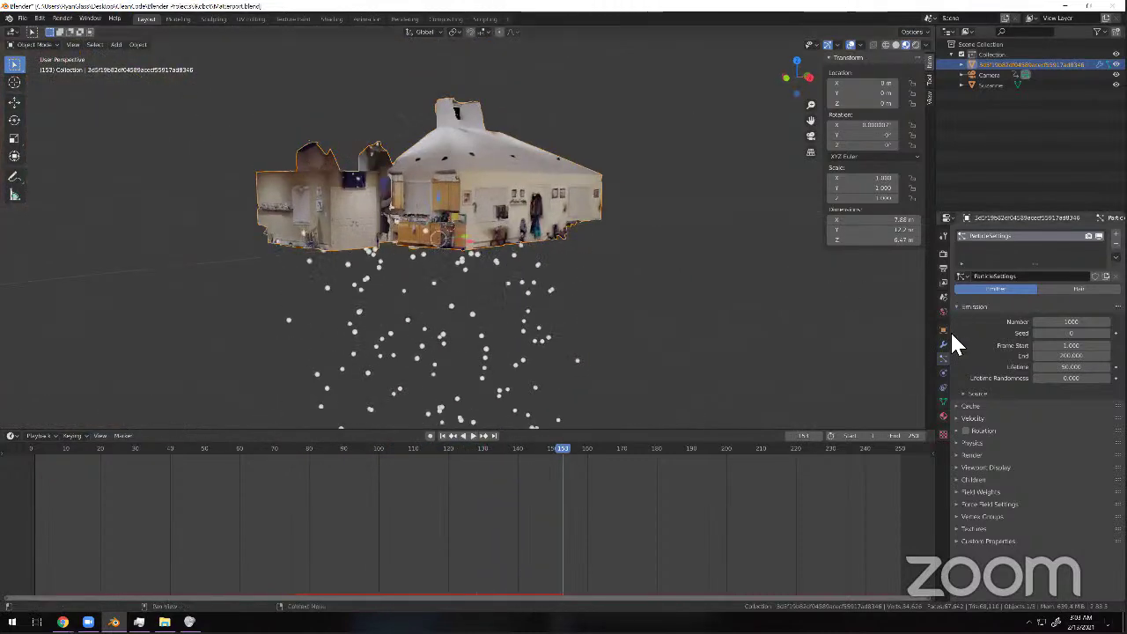
click(971, 444)
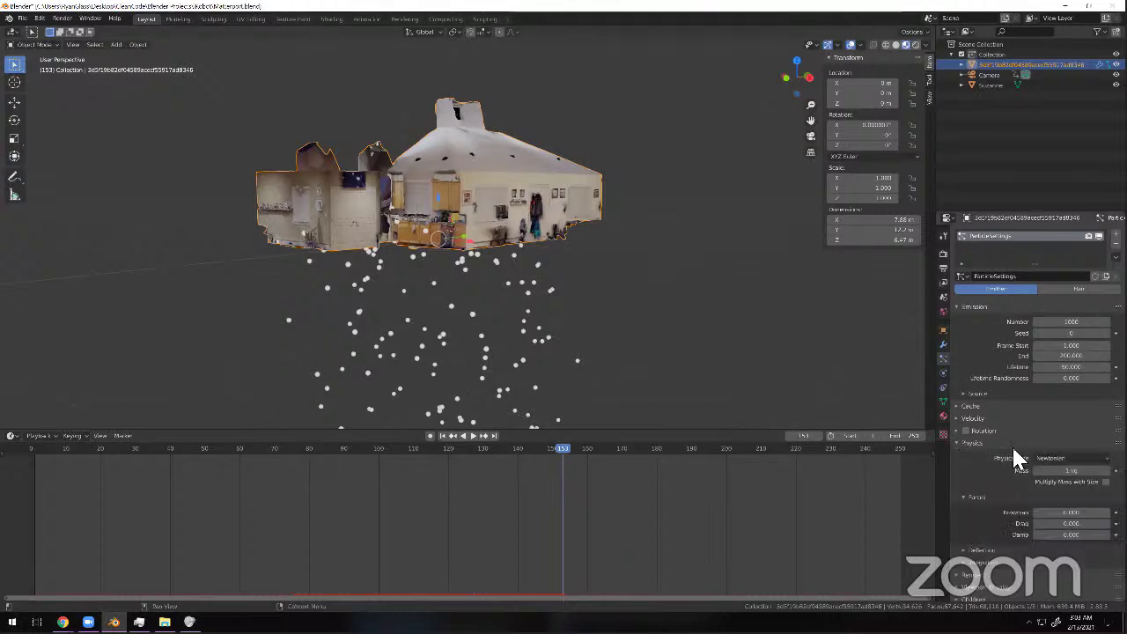
scroll(991, 458, down, 3)
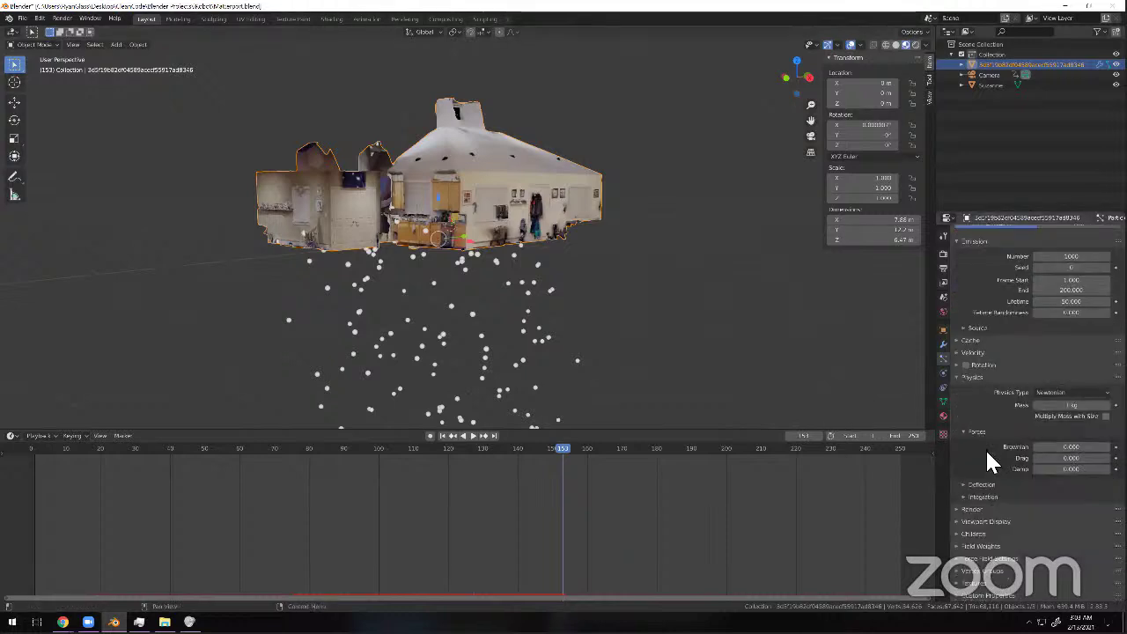
scroll(980, 483, up, 3)
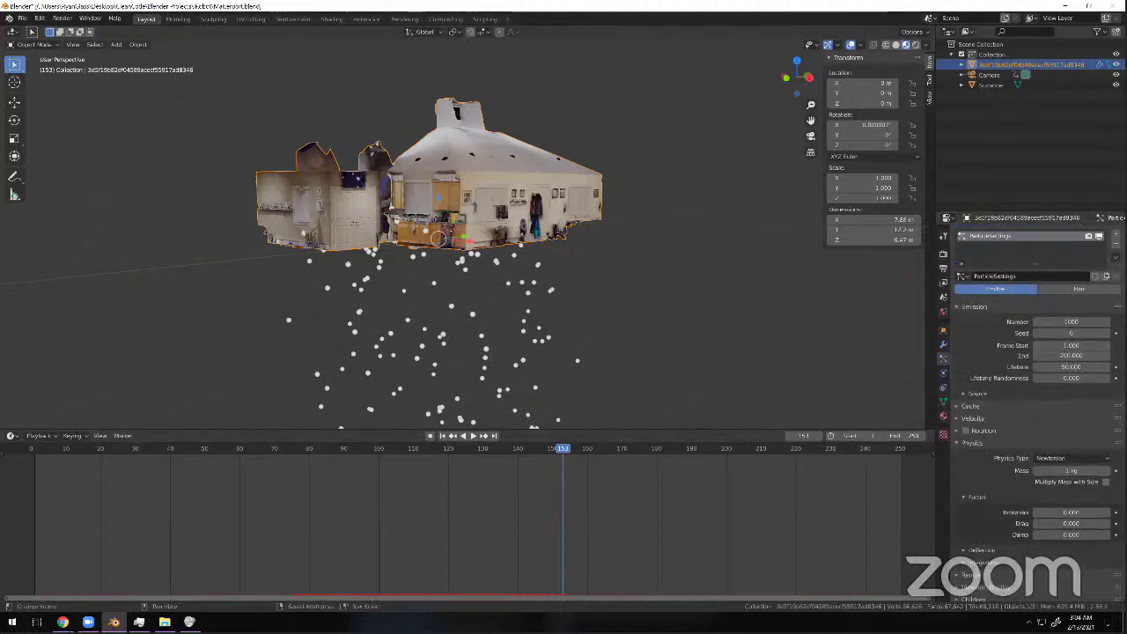
Go back to the Quick Explode video in Chrome, rewind to the part about Quick Effects and pause it there.
mouse_move(63, 622)
click(93, 577)
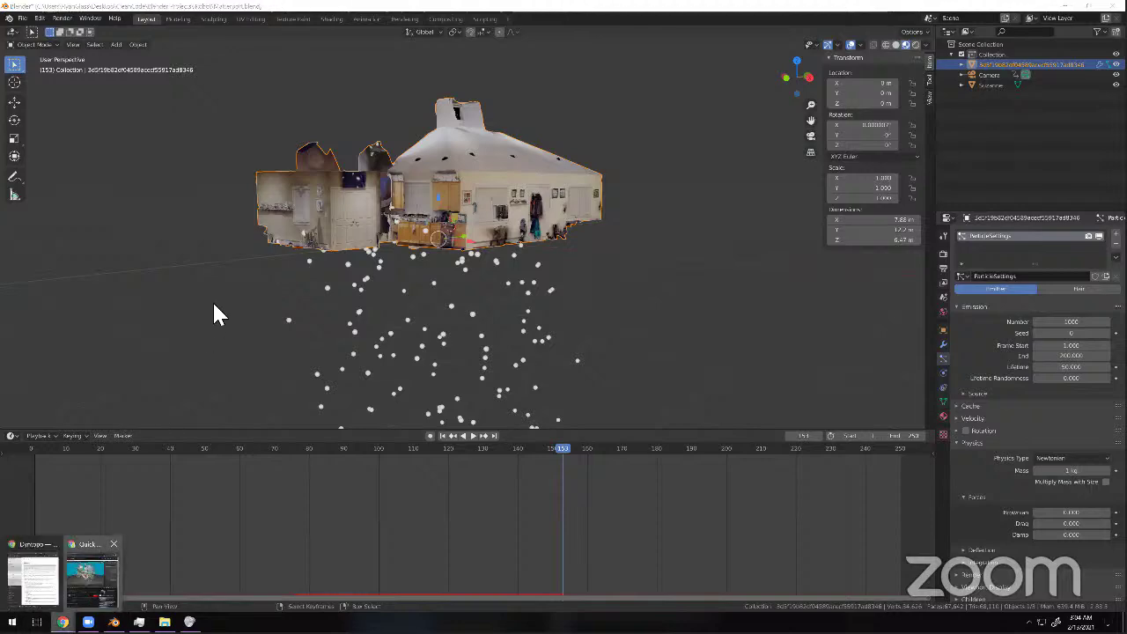
click(123, 400)
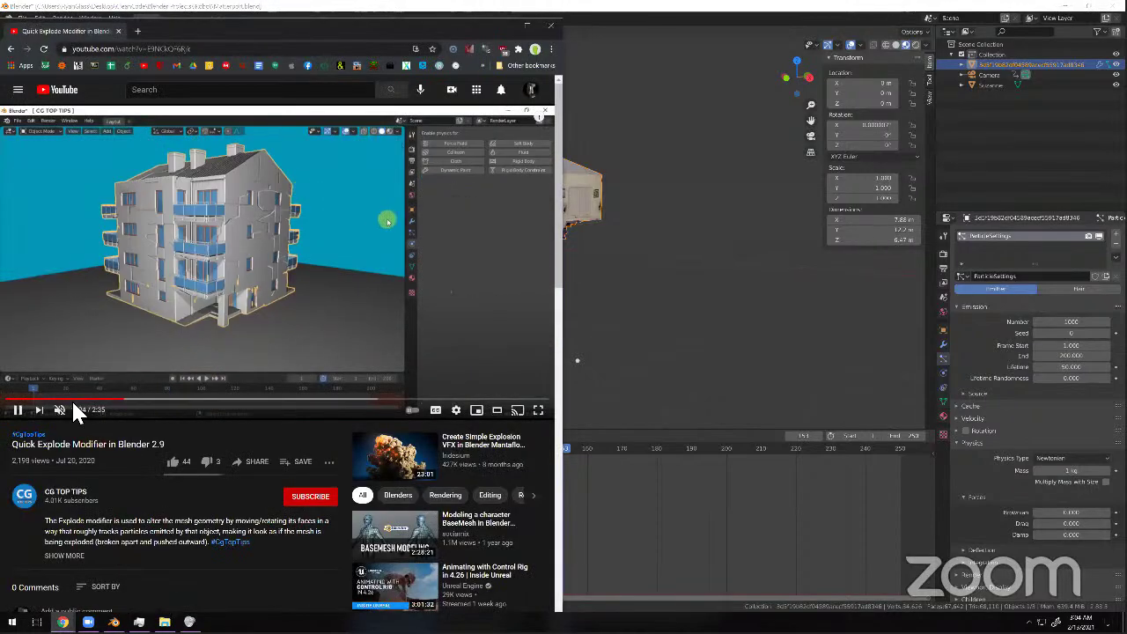
click(60, 411)
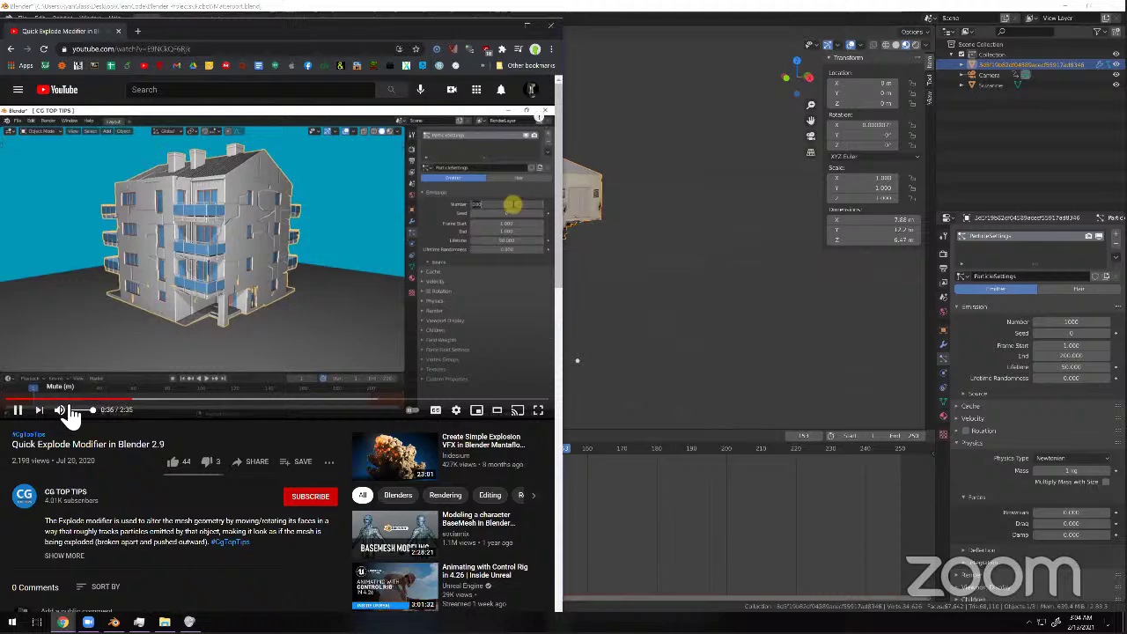
click(50, 400)
click(78, 401)
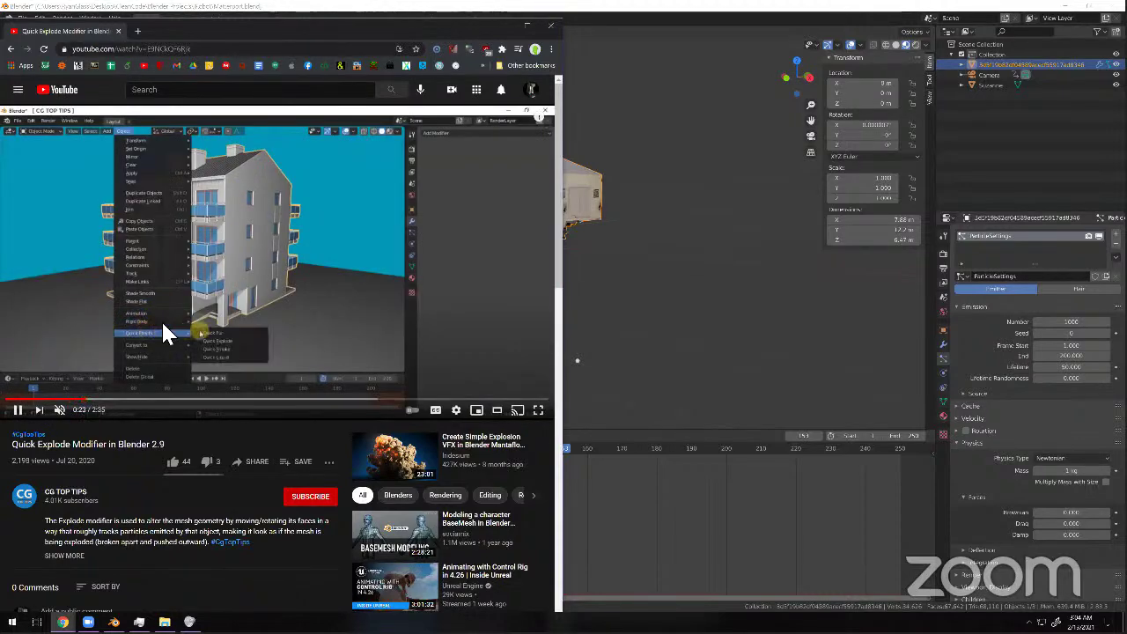
click(211, 328)
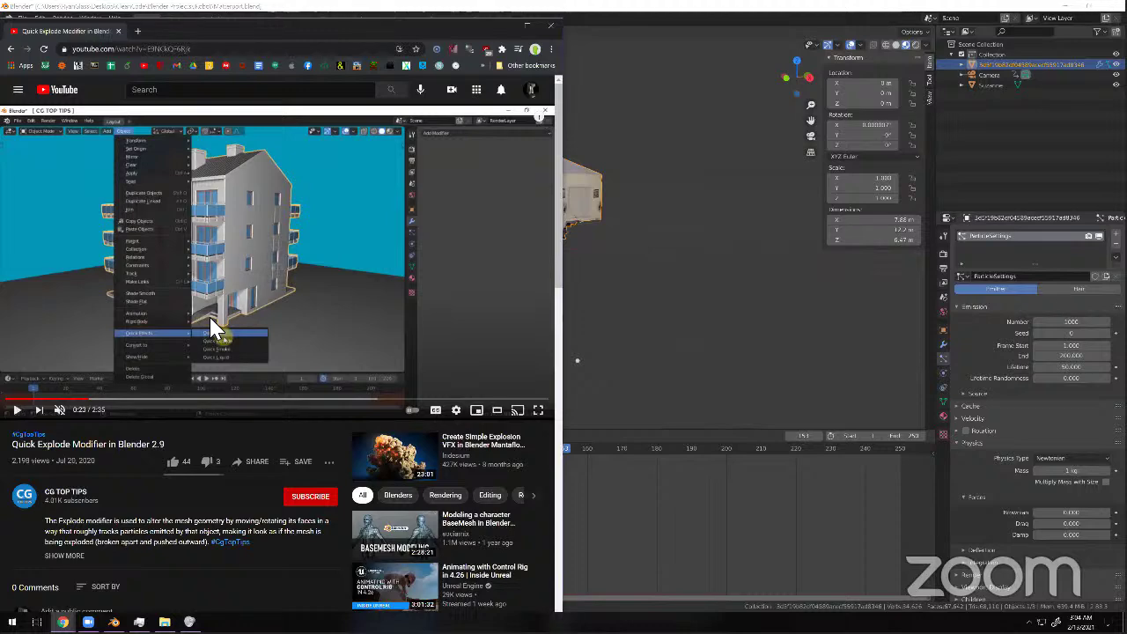
Return to Blender, apply the house mesh's Explode modifier and delete its particle system.
click(747, 205)
click(944, 344)
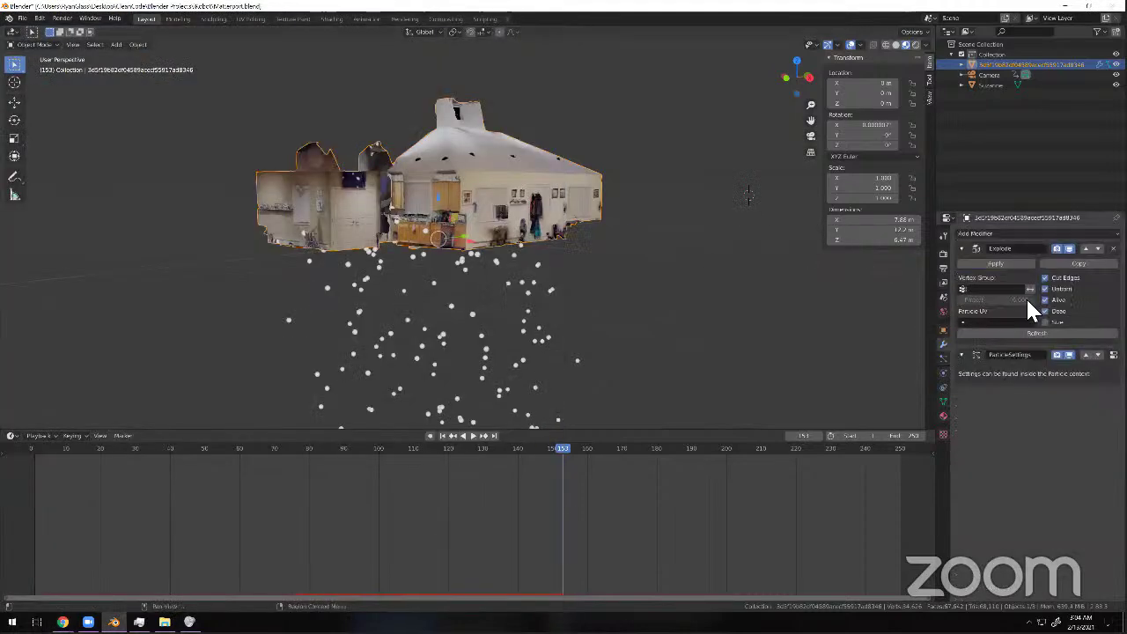
click(999, 262)
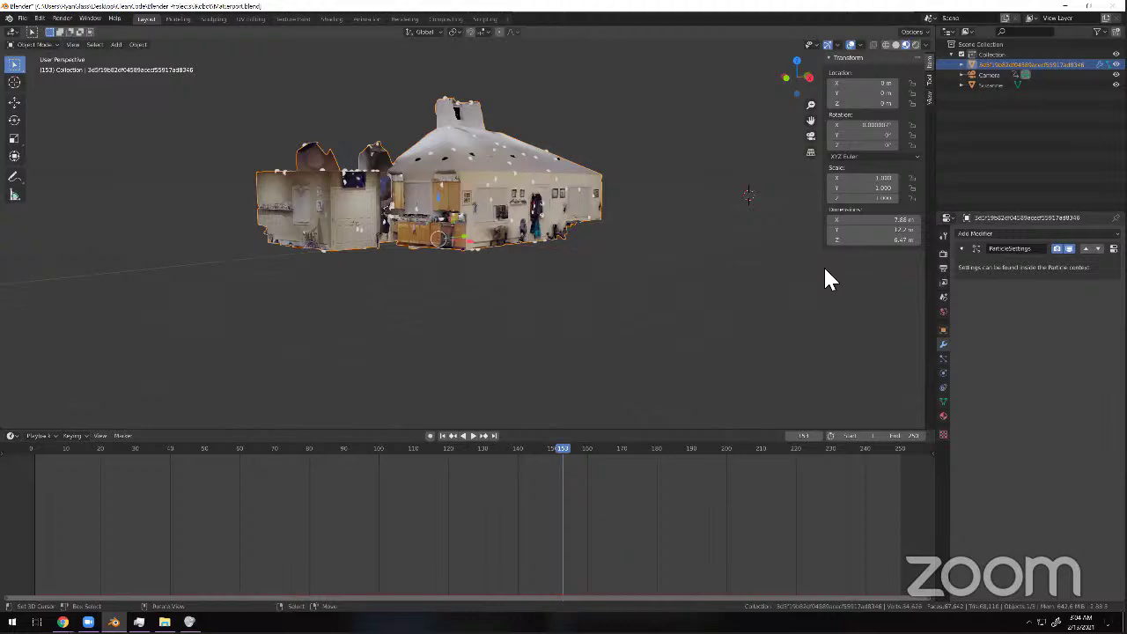
click(944, 358)
click(1116, 245)
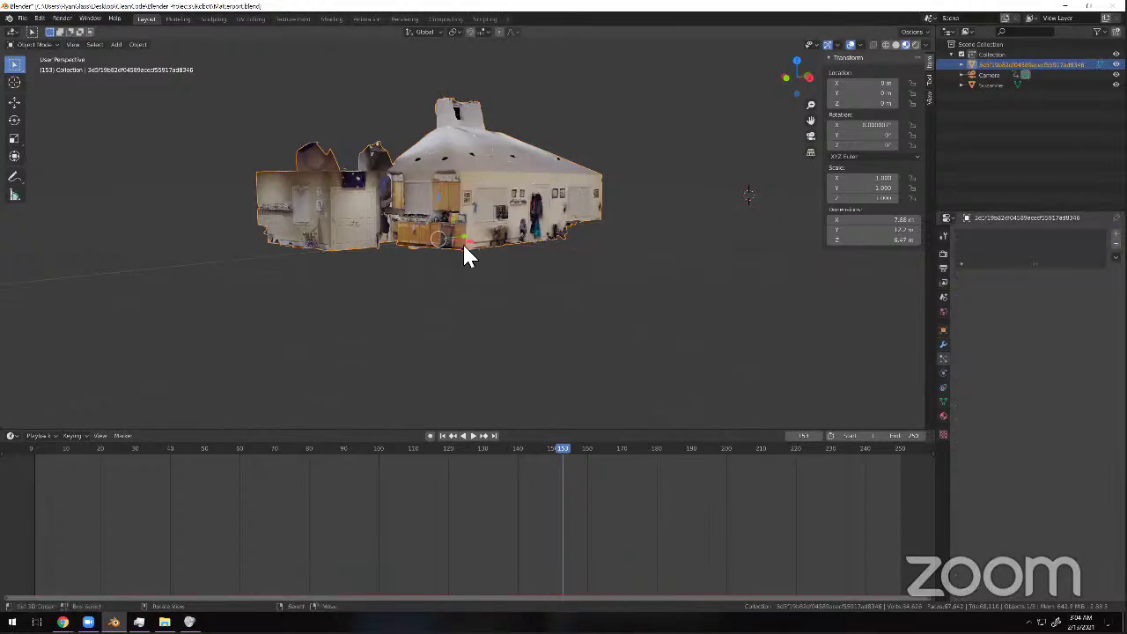
Run Quick Explode on the house mesh and play the animation from the start of the timeline.
key(F3)
text(quick)
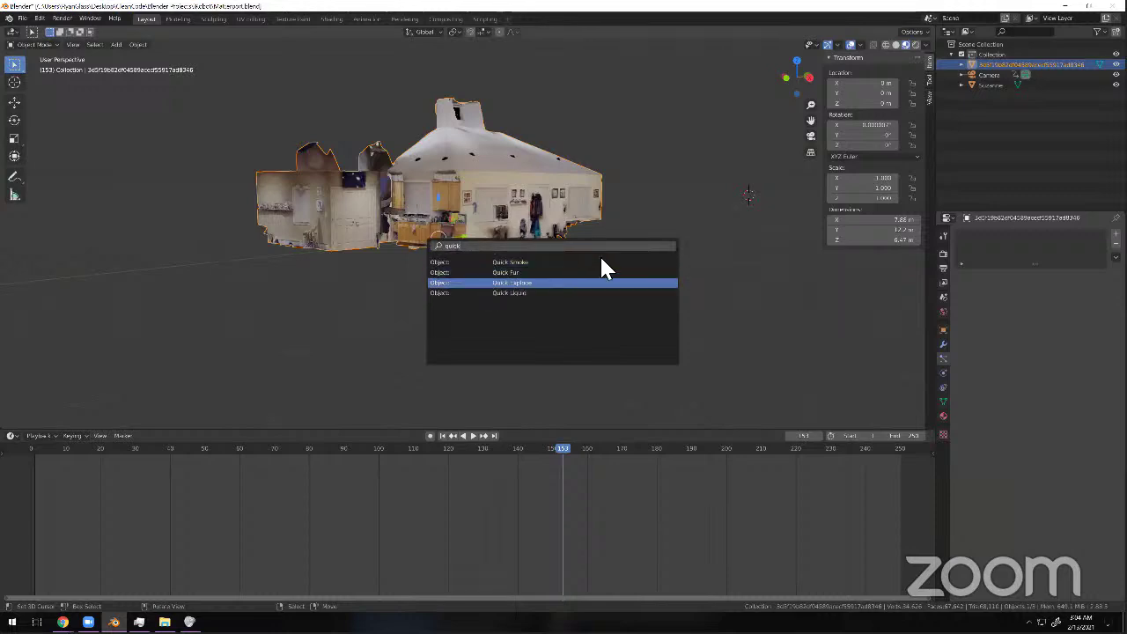
key(Return)
drag(128, 510, 28, 494)
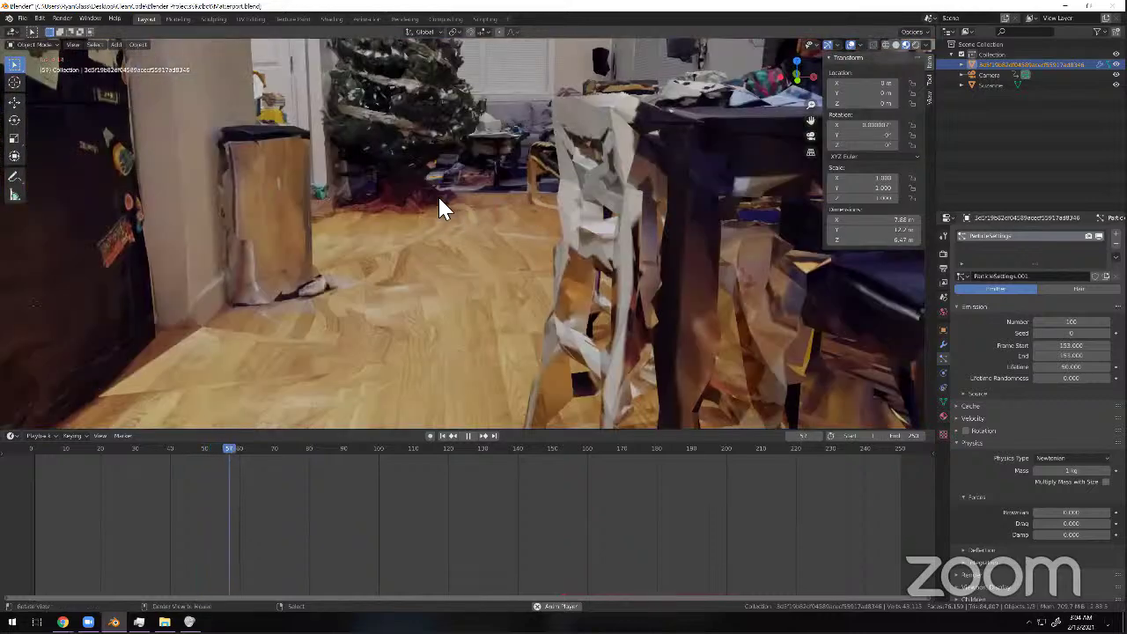
key(space)
Select the monkey head, run Quick Explode on it at frame 57 and play its explosion.
middle_drag(437, 194, 564, 128)
right_click(563, 128)
key(F3)
click(565, 132)
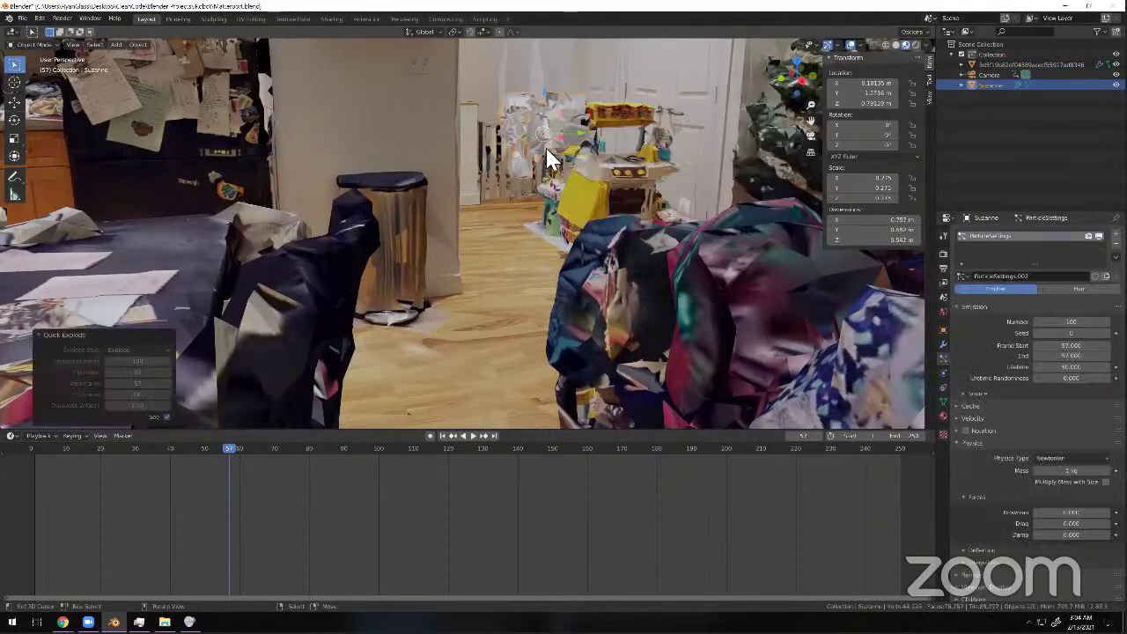
key(space)
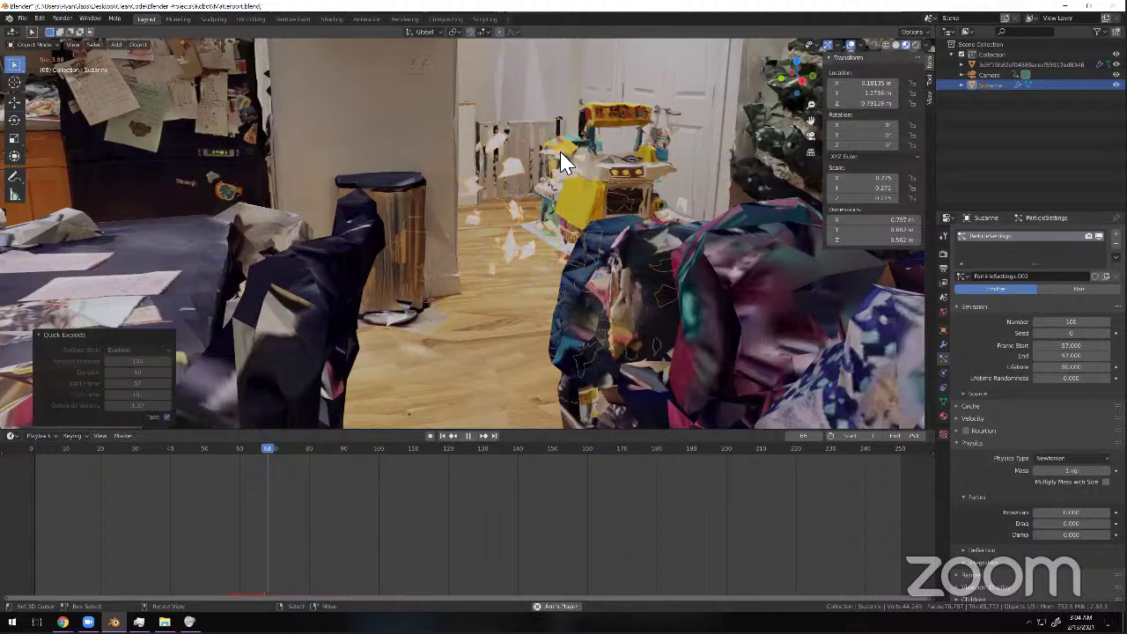
key(space)
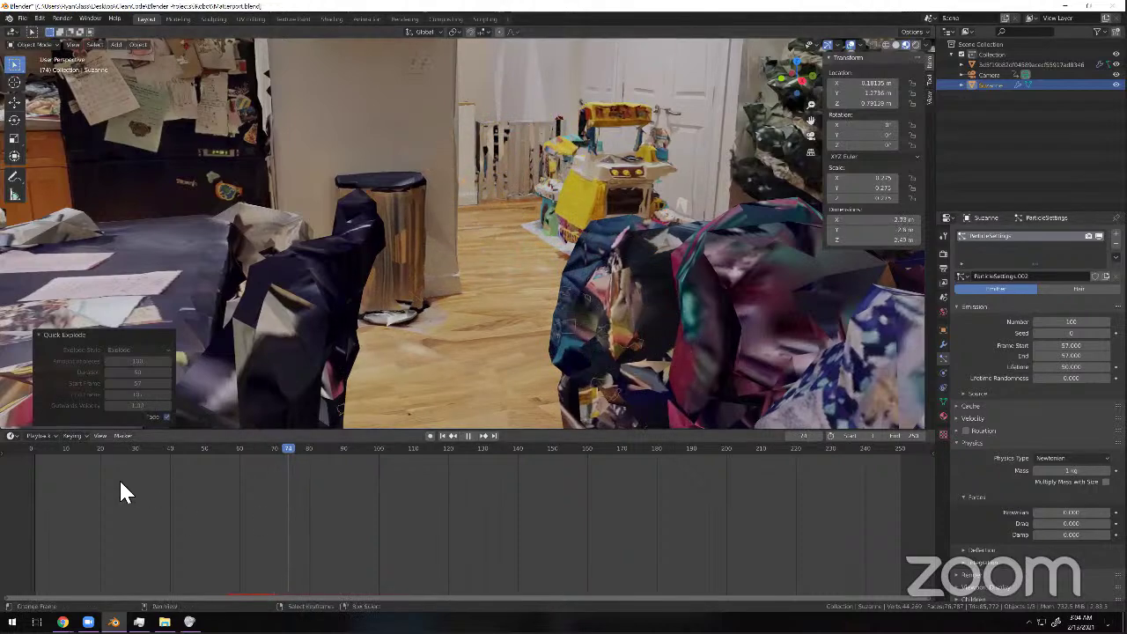
Move the timeline back to frame 20, select the house mesh and remove its Explode modifier.
drag(167, 480, 99, 480)
right_click(468, 271)
key(space)
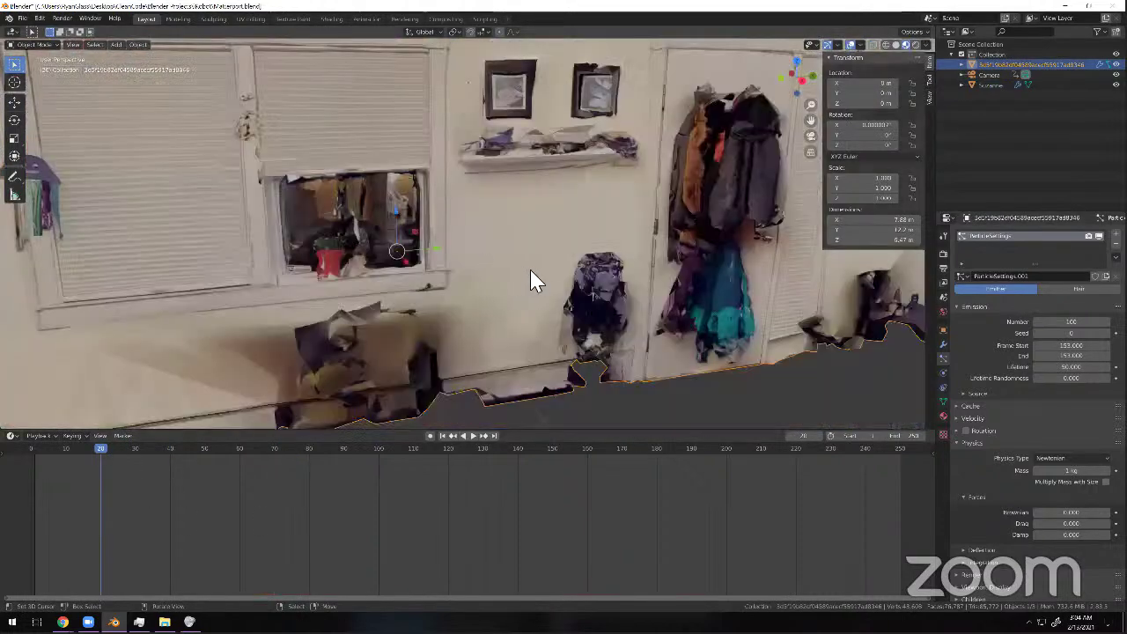
key(space)
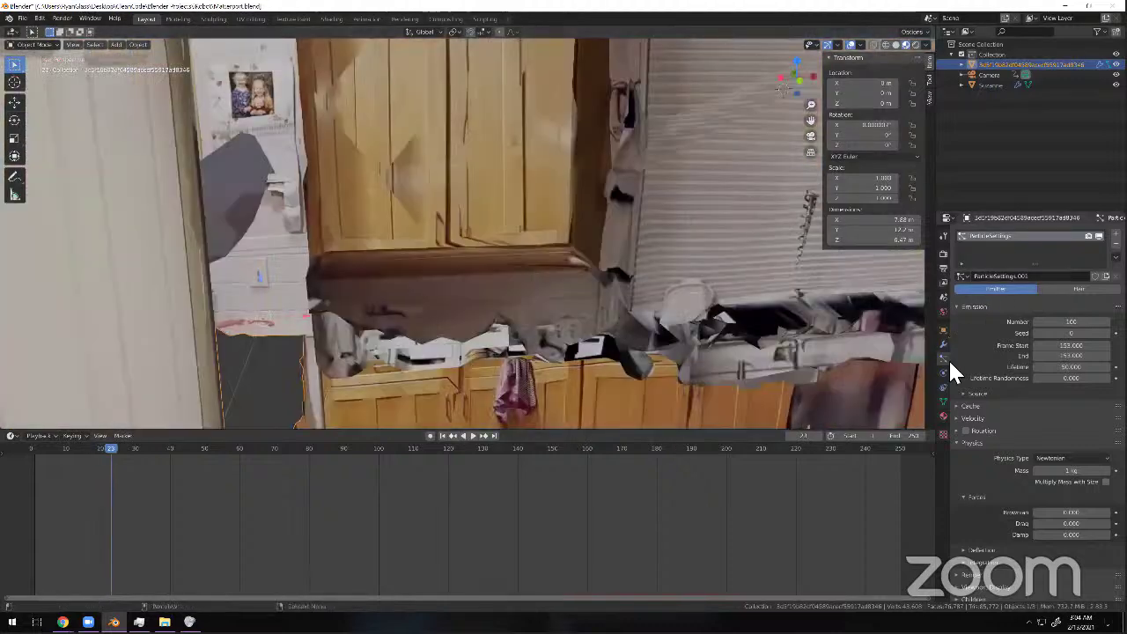
click(943, 342)
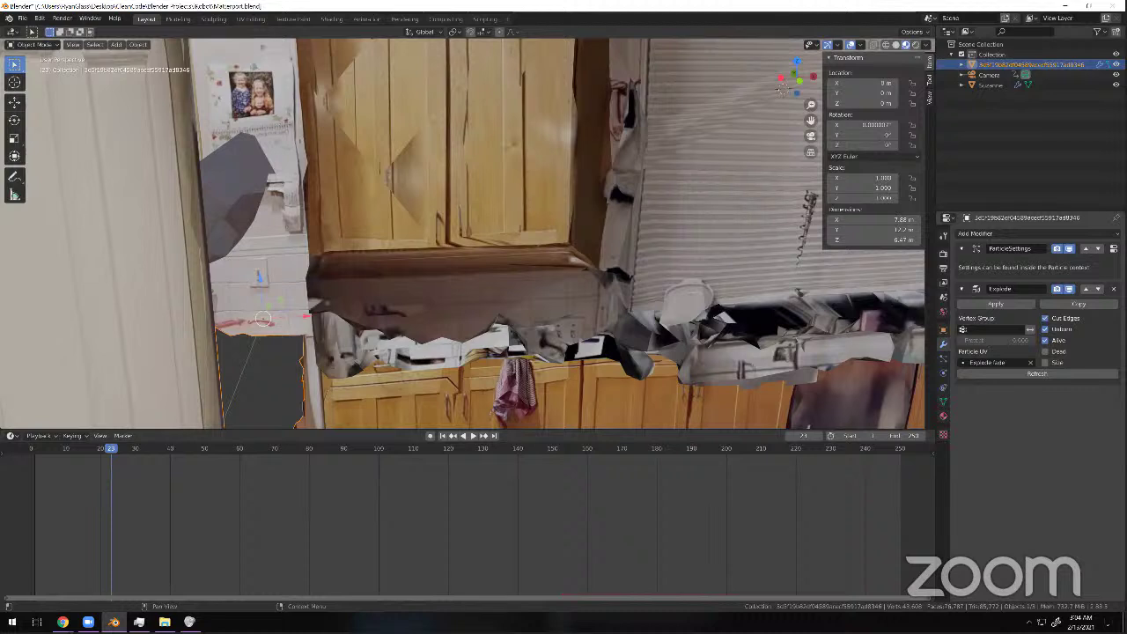
click(1114, 289)
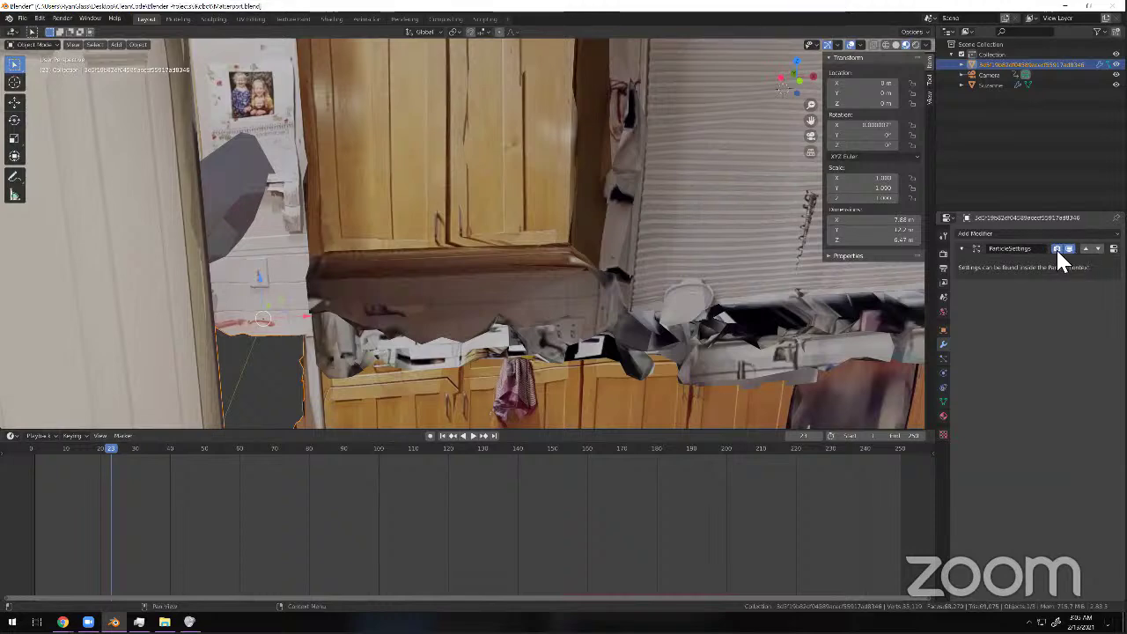
scroll(527, 249, down, 10)
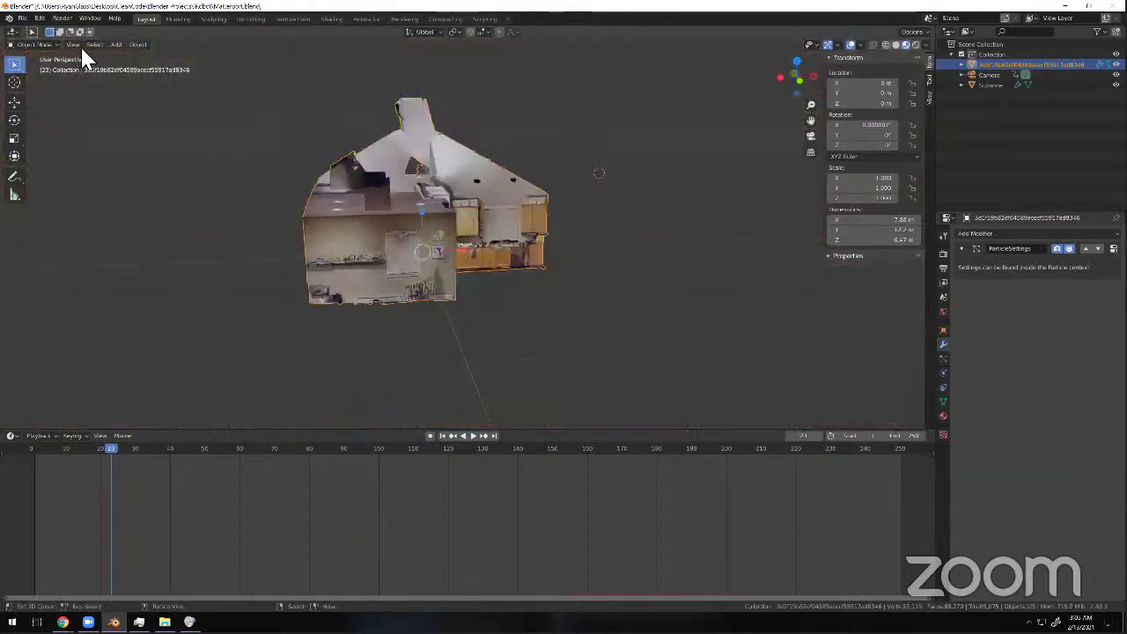
Reopen the recent file Matterport.blend and select the house mesh.
click(21, 18)
mouse_move(56, 53)
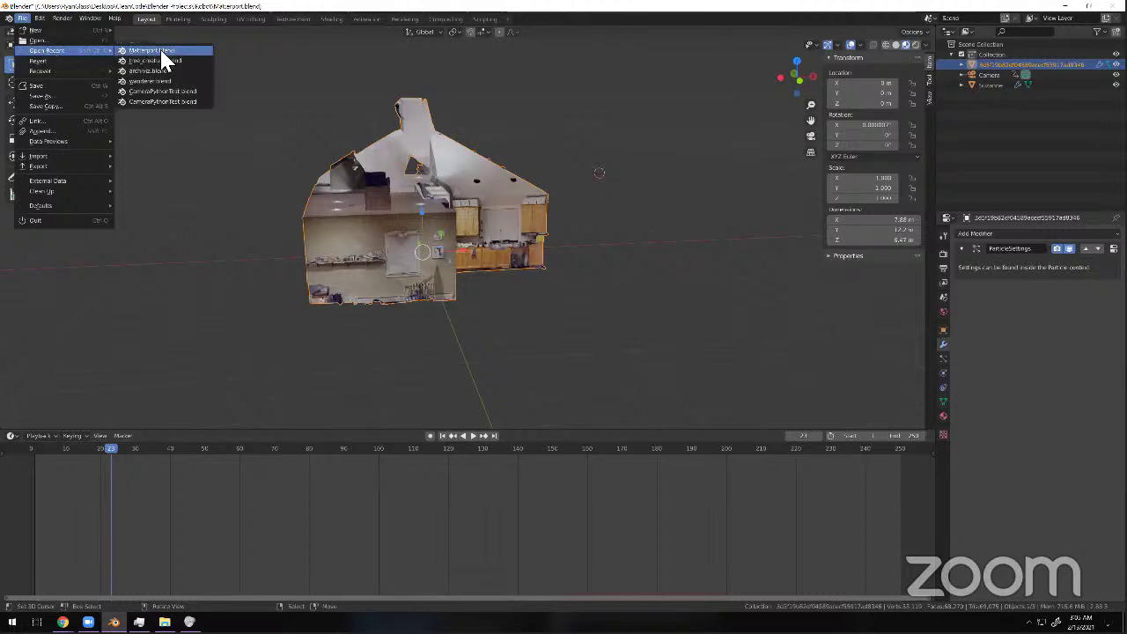
key(Return)
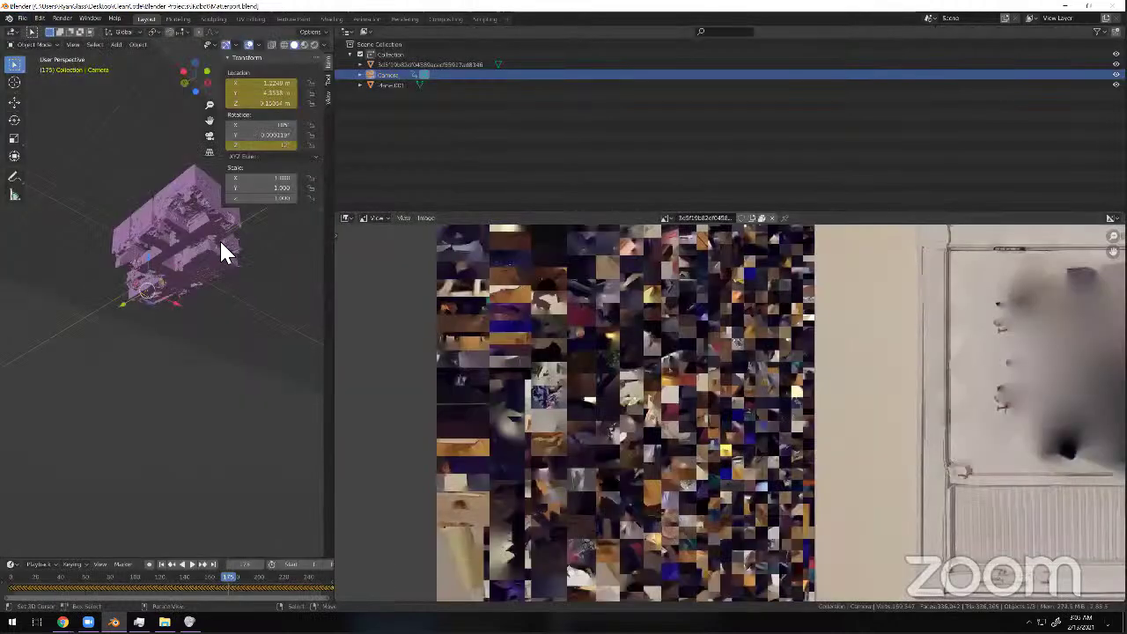
click(217, 241)
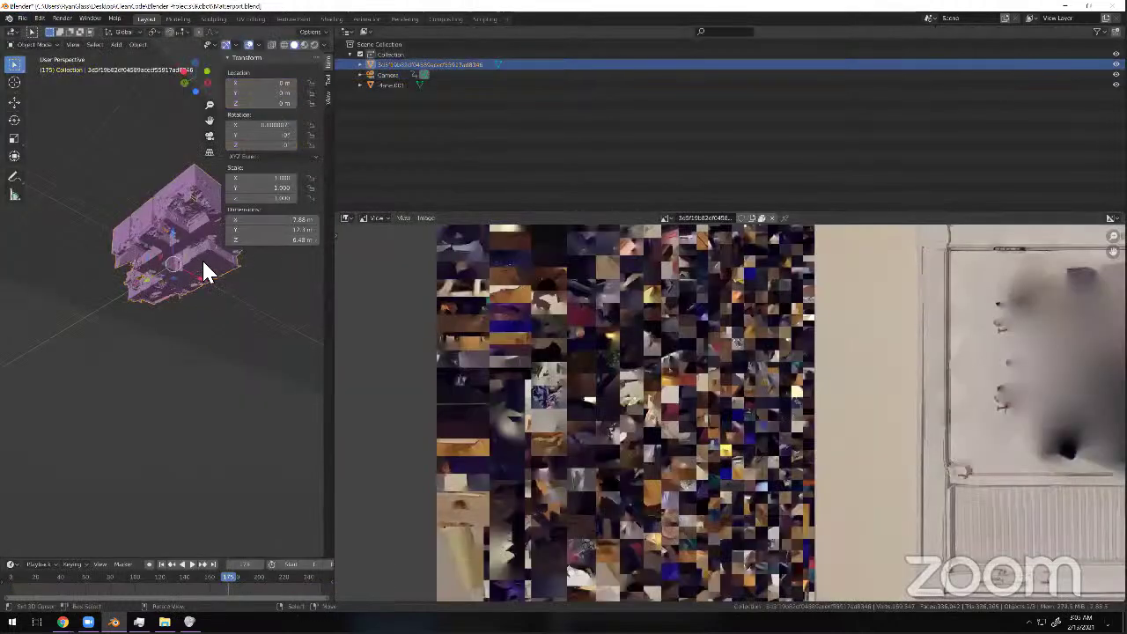
scroll(204, 259, up, 4)
click(339, 191)
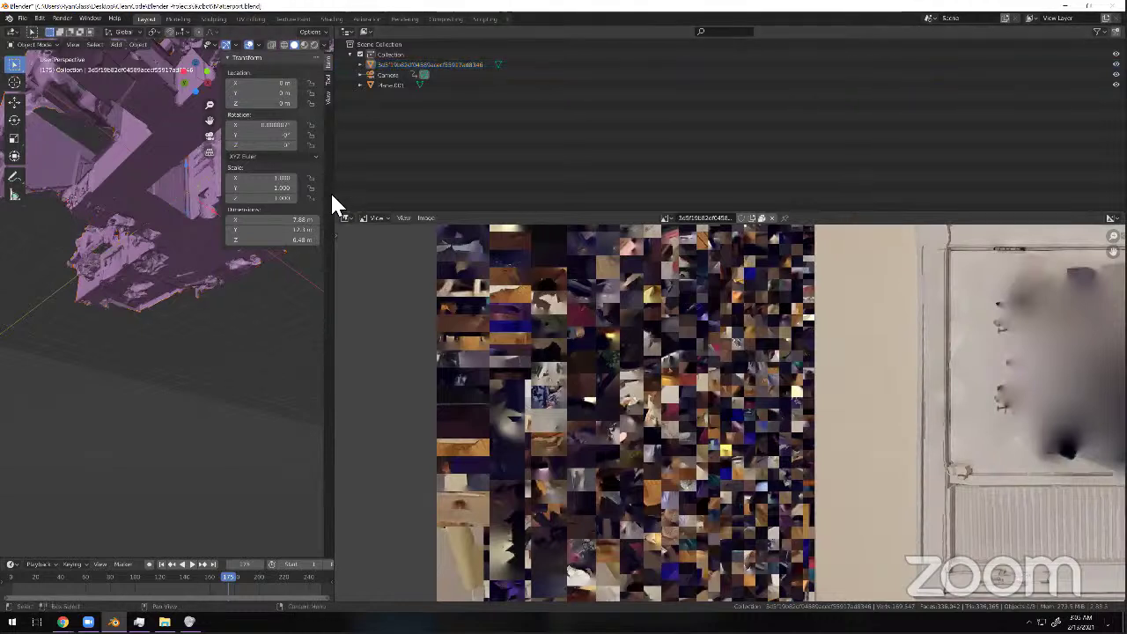
Enlarge the 3D viewport across most of the window and switch it to Material Preview shading.
drag(333, 204, 935, 237)
middle_drag(727, 110, 953, 37)
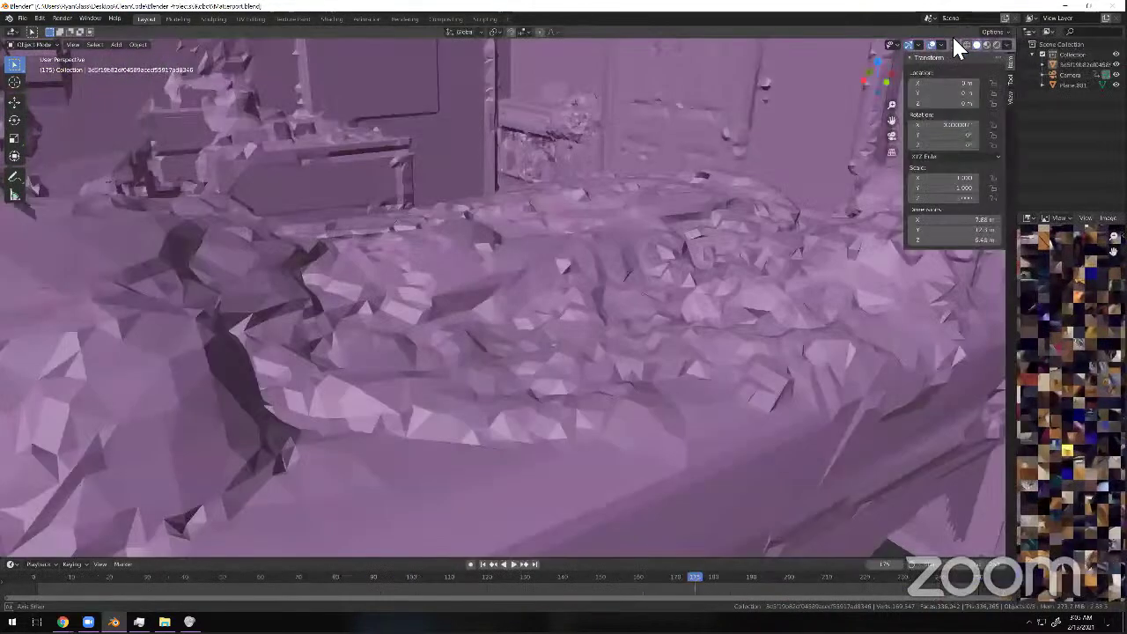
scroll(976, 48, down, 8)
right_click(981, 83)
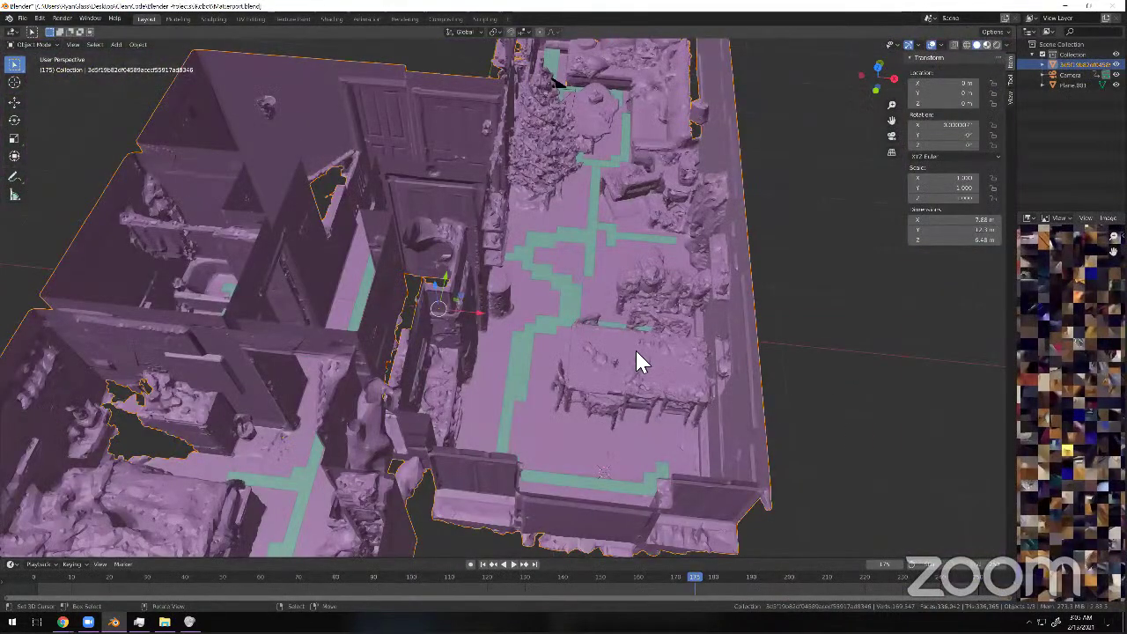
scroll(597, 352, up, 4)
scroll(528, 348, down, 7)
scroll(441, 347, down, 3)
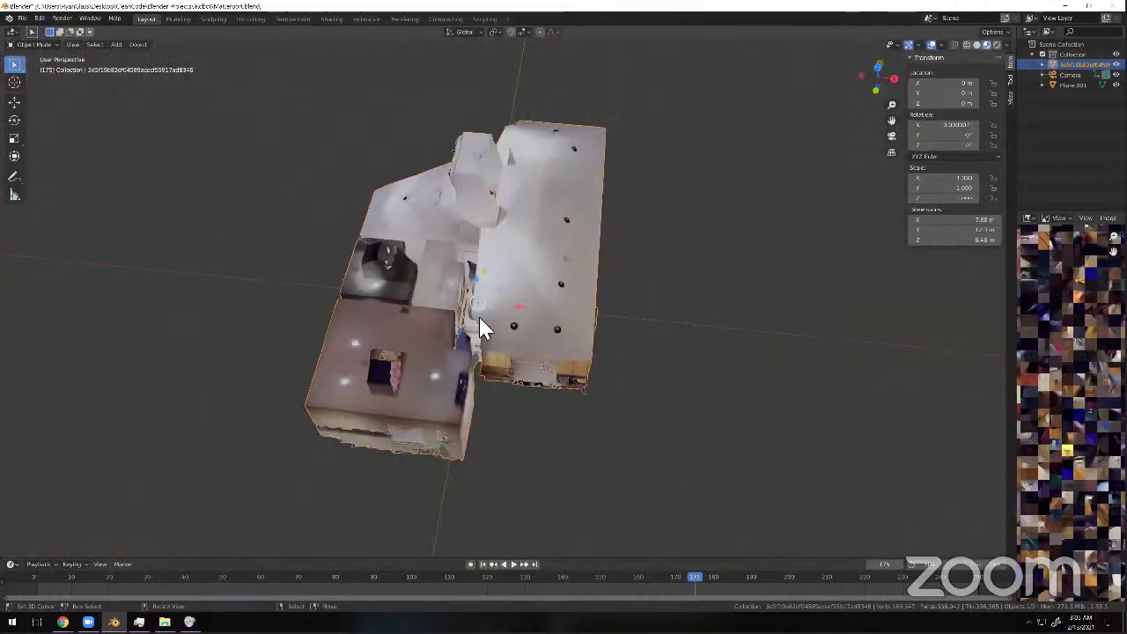
Run Quick Explode on the textured house mesh at frame 175.
middle_drag(462, 337, 535, 295)
scroll(534, 295, up, 12)
scroll(564, 304, down, 6)
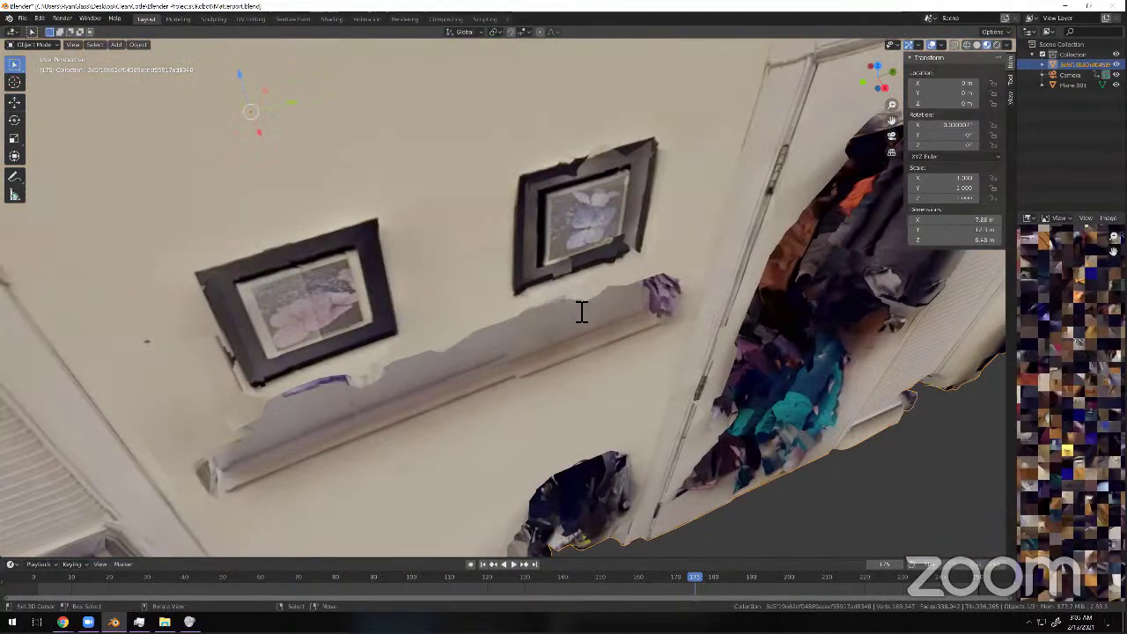
scroll(581, 312, up, 8)
key(F3)
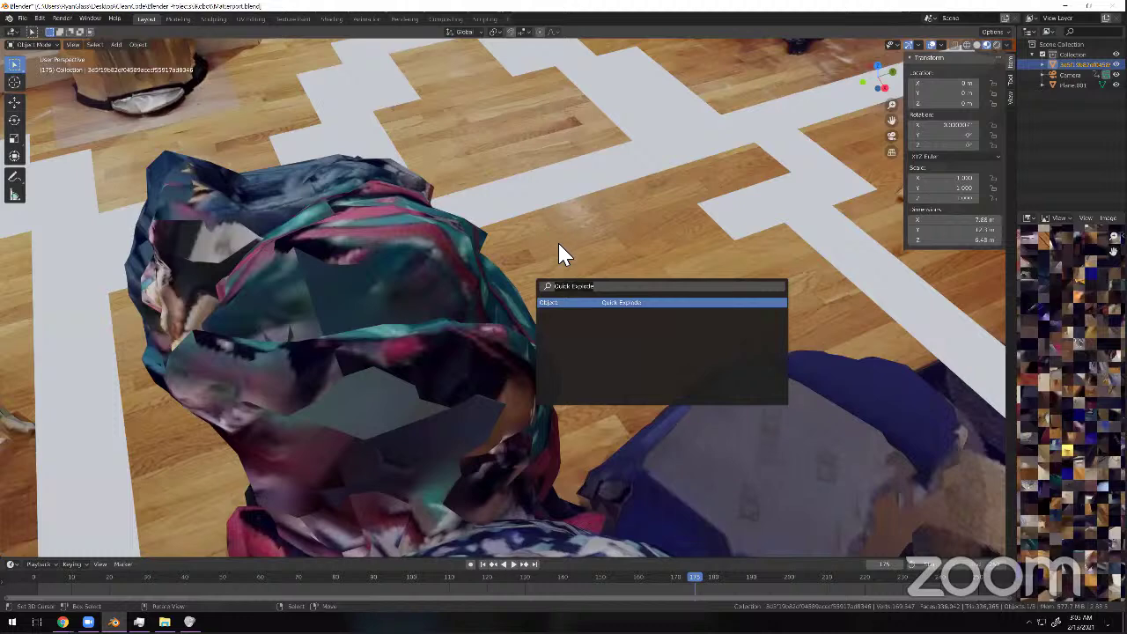
key(Return)
Examine the house from outside and inside, around the living room, Christmas tree and toy kitchen.
scroll(555, 247, down, 9)
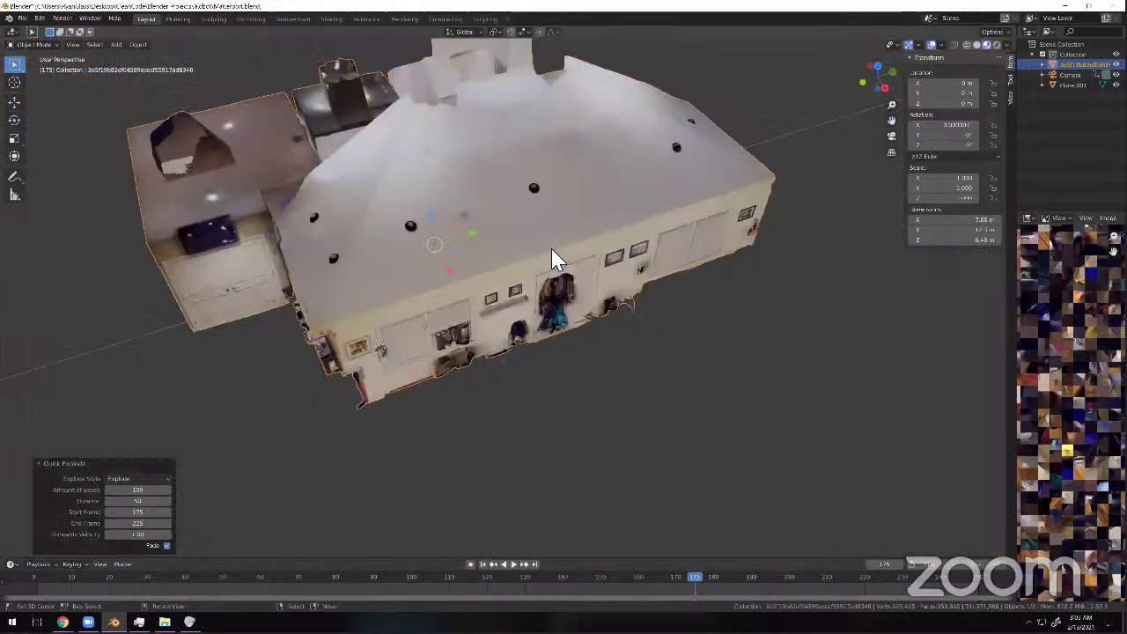
scroll(564, 248, up, 12)
scroll(566, 345, down, 5)
scroll(513, 420, up, 8)
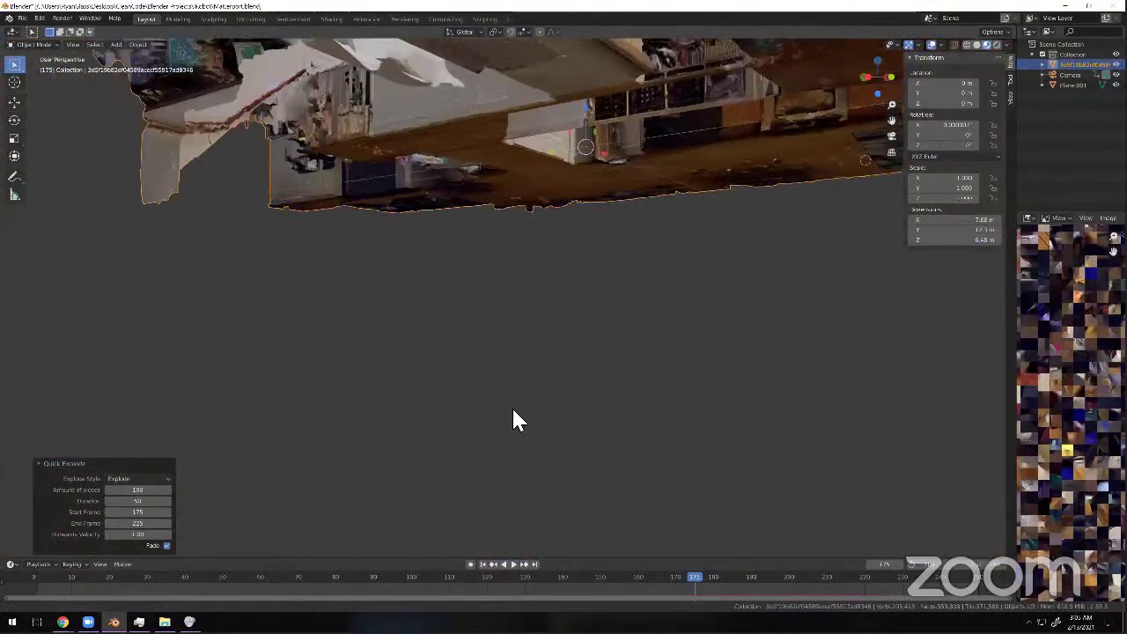
scroll(529, 347, down, 5)
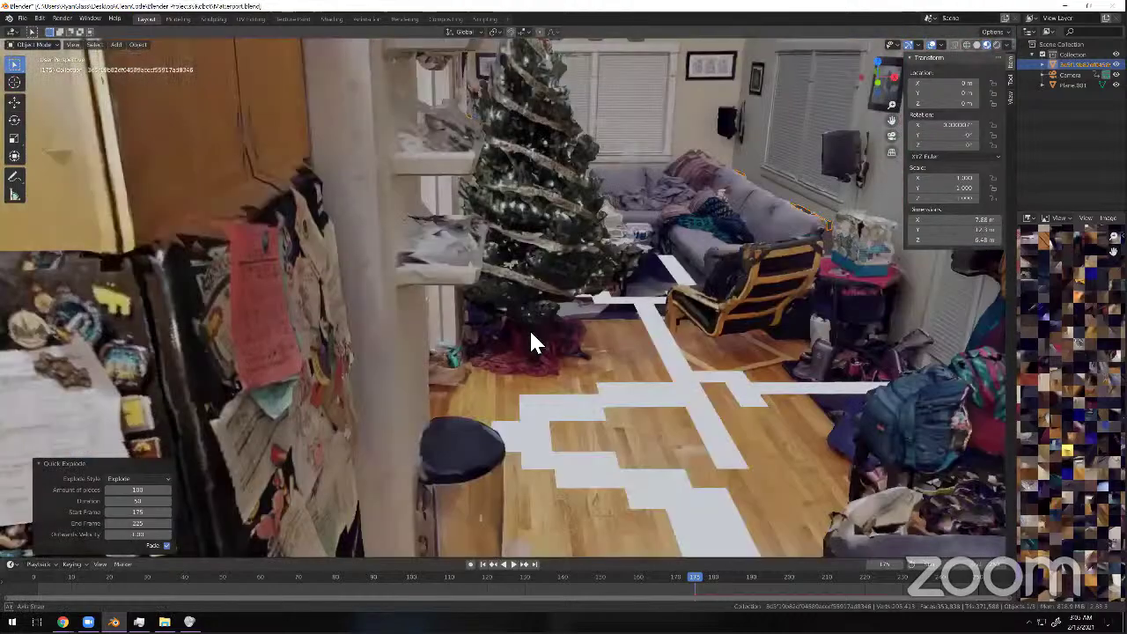
scroll(538, 345, up, 8)
scroll(614, 335, down, 5)
scroll(573, 344, up, 8)
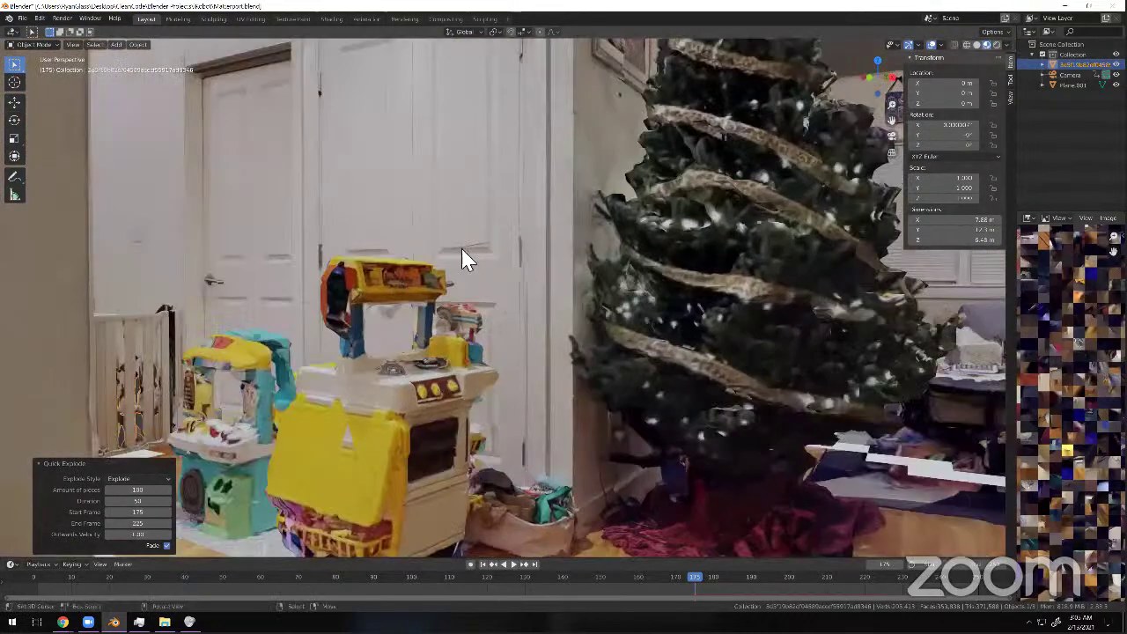
Play the house explosion from frame 175 and watch it from inside and from a distance.
middle_drag(520, 263, 512, 305)
scroll(480, 300, down, 4)
scroll(518, 310, down, 2)
scroll(563, 297, up, 8)
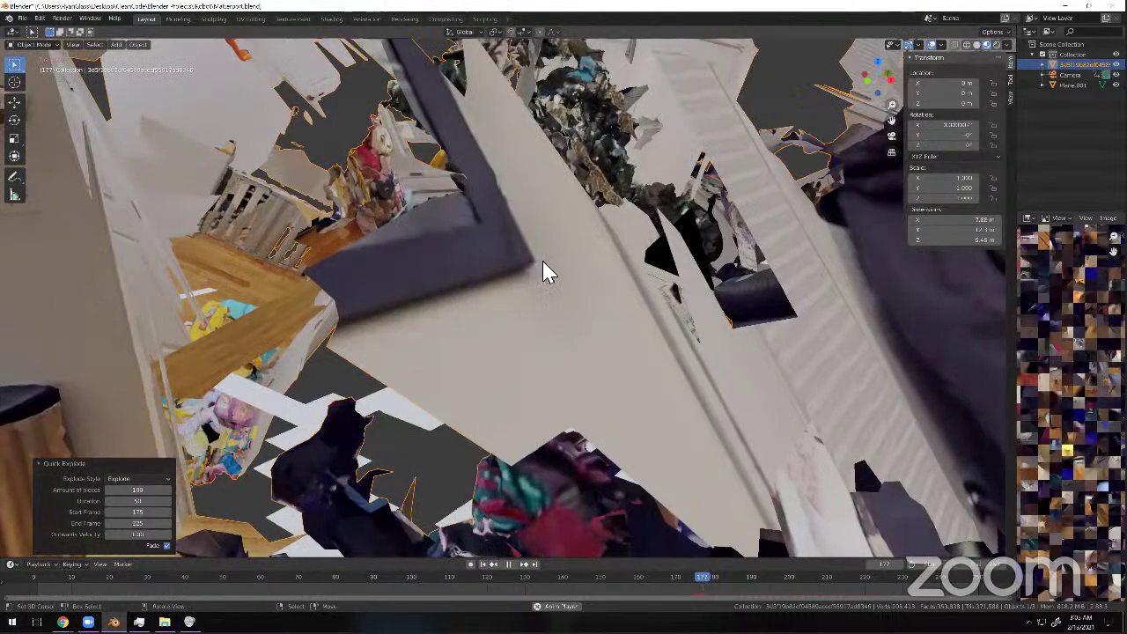
scroll(573, 271, down, 5)
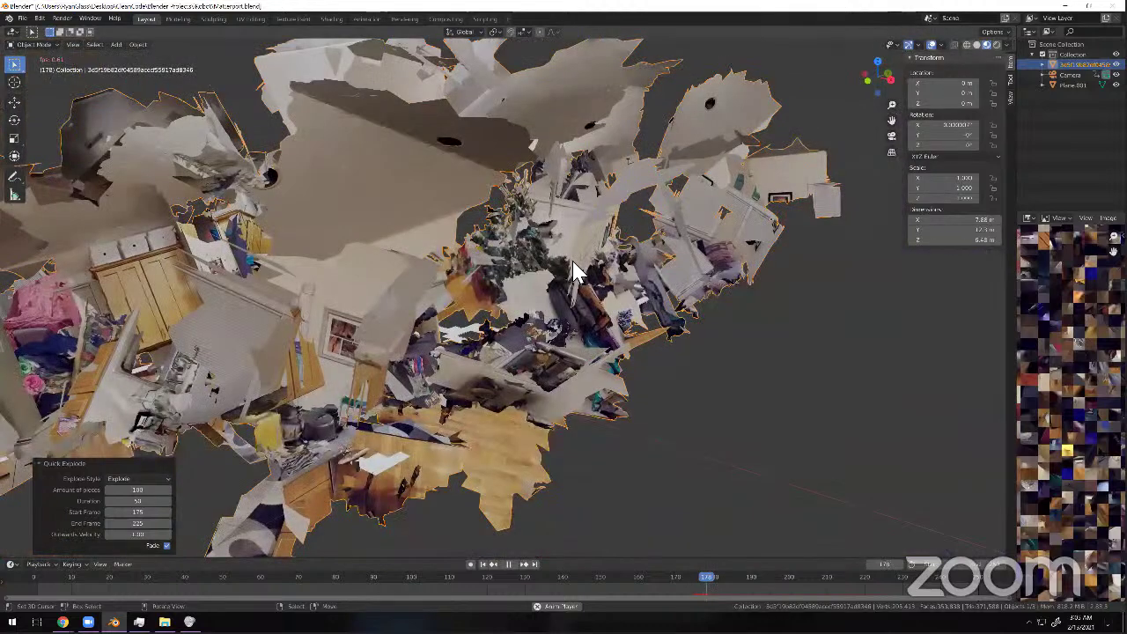
scroll(573, 271, down, 6)
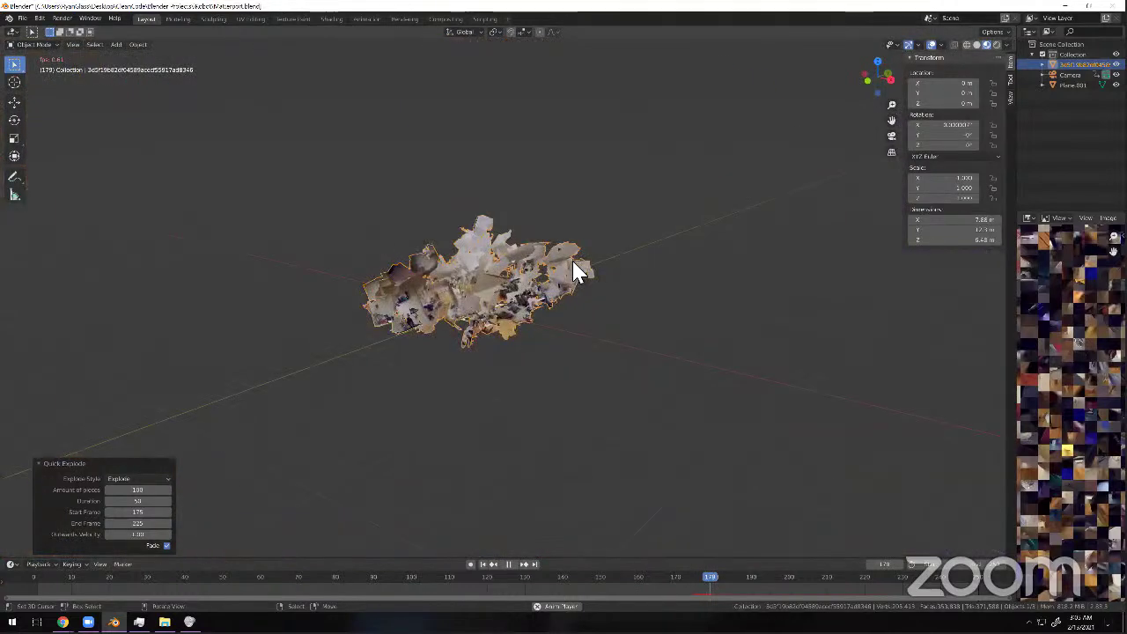
scroll(572, 271, down, 2)
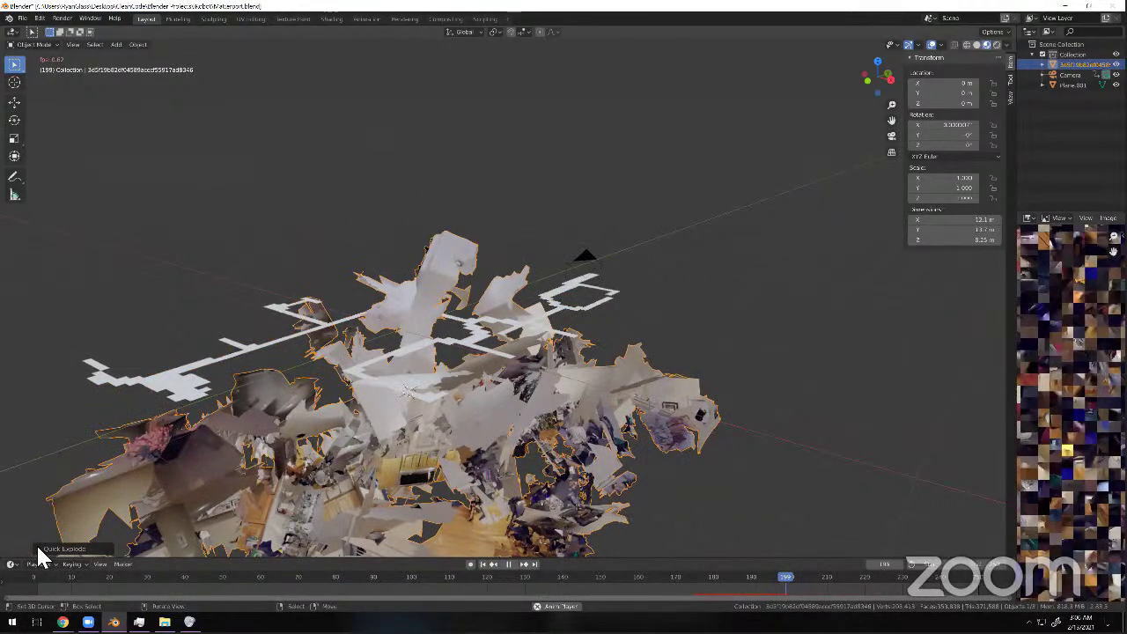
Show the Quick Explode settings, stop the playback and return the timeline to frame 2.
click(37, 547)
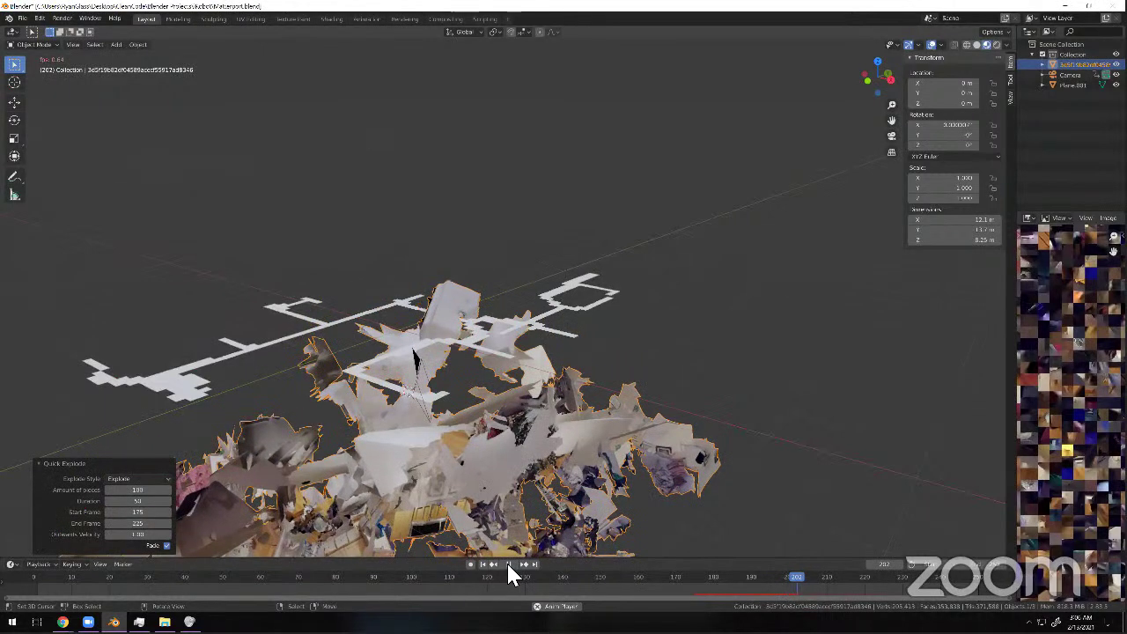
click(508, 564)
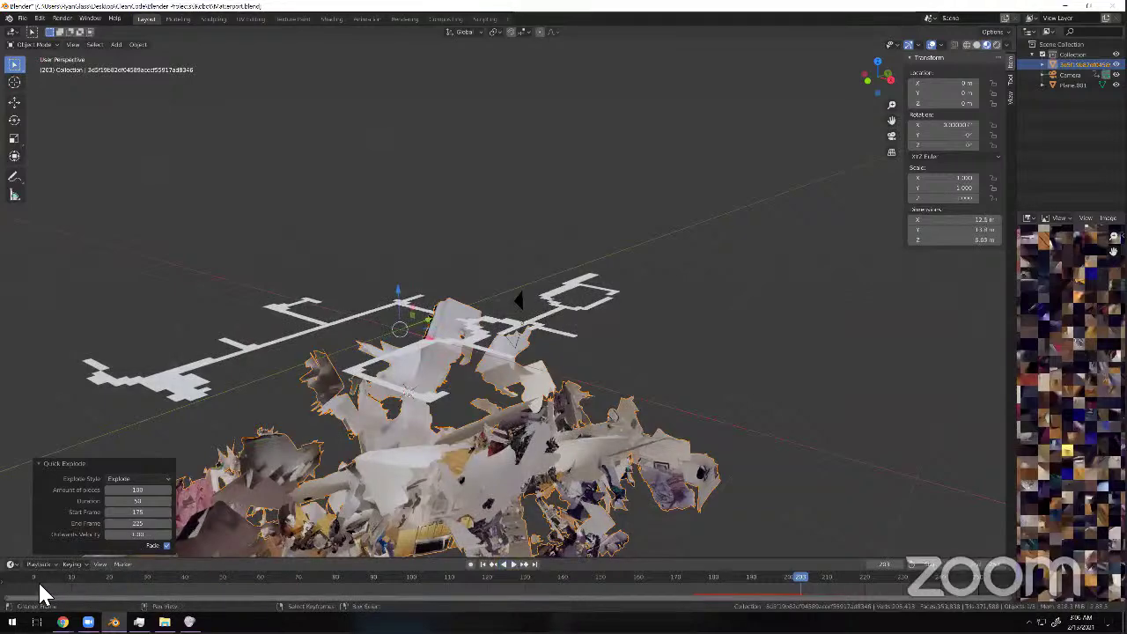
drag(40, 586, 42, 585)
key(space)
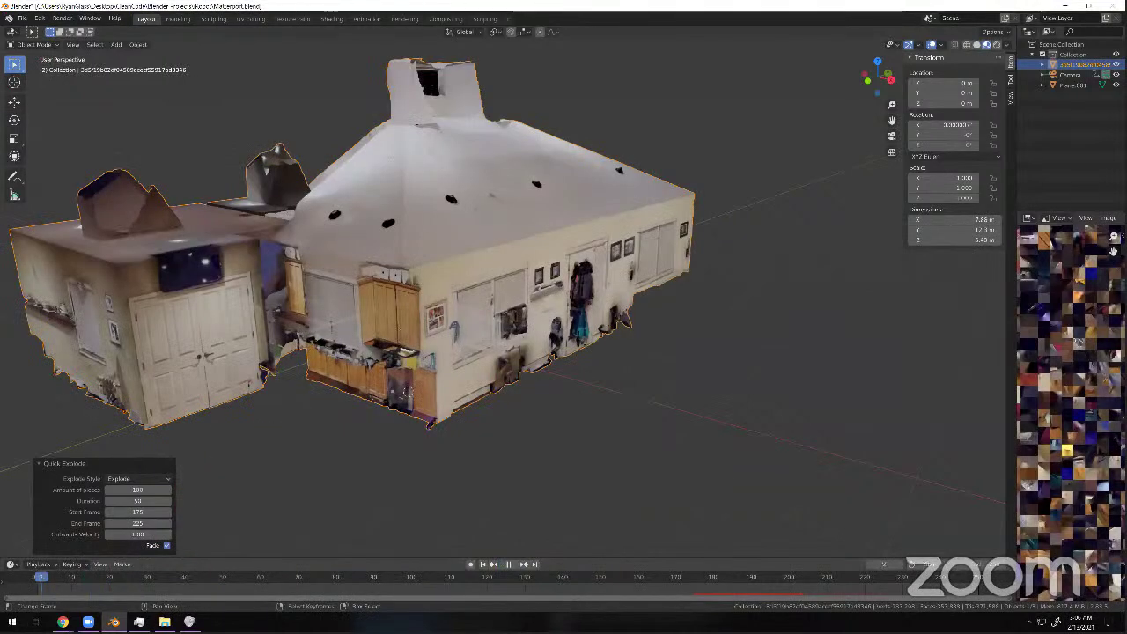
key(space)
Reopen the recent file Matterport.blend without saving the explosion changes.
click(22, 18)
mouse_move(53, 50)
click(154, 50)
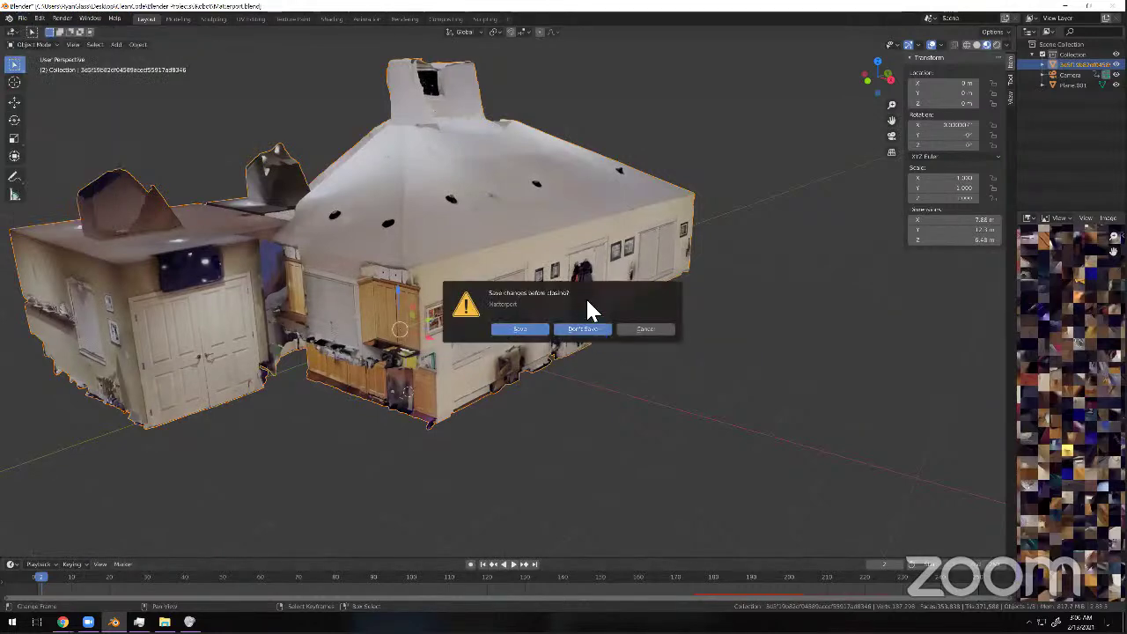
click(582, 328)
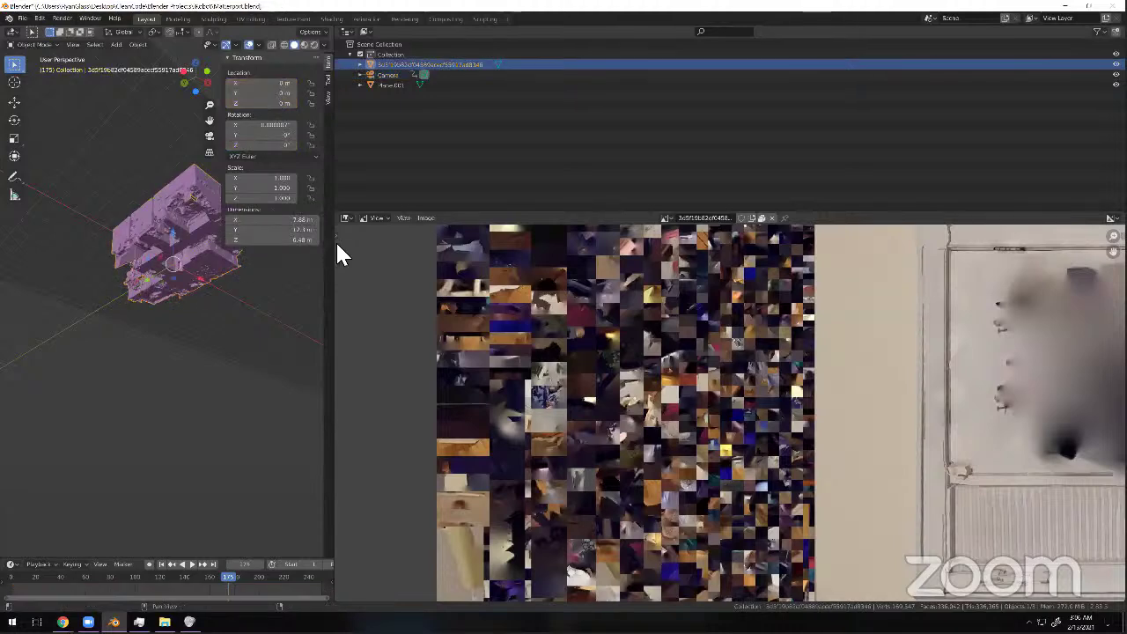
Widen the 3D viewport slightly and change the UV Editor area into a Properties editor.
drag(334, 247, 568, 177)
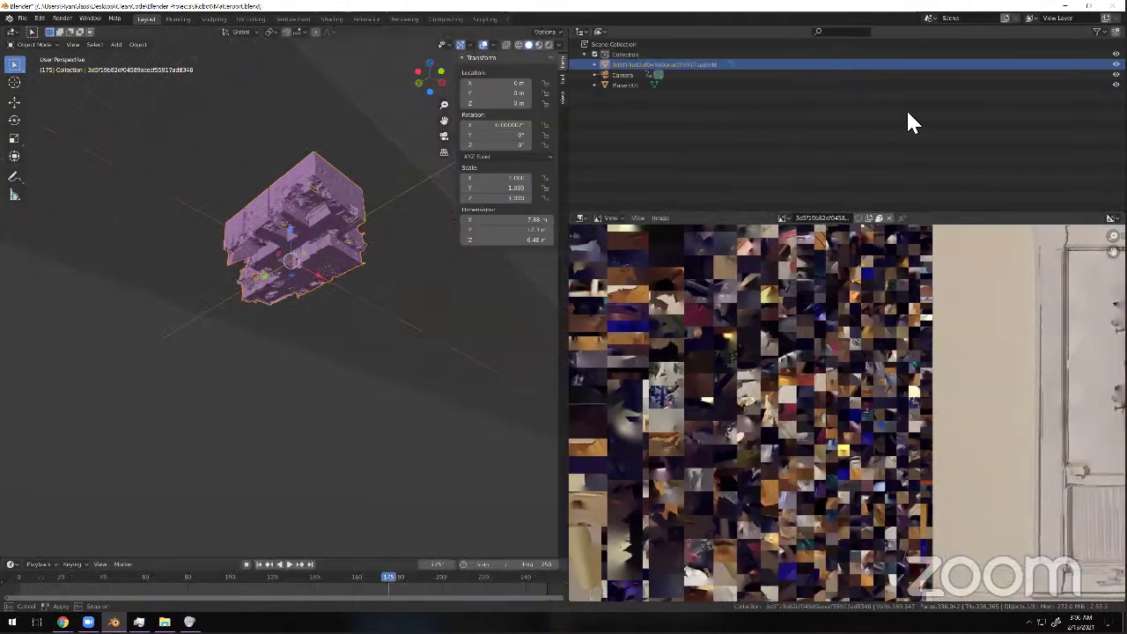
drag(825, 468, 906, 217)
click(919, 219)
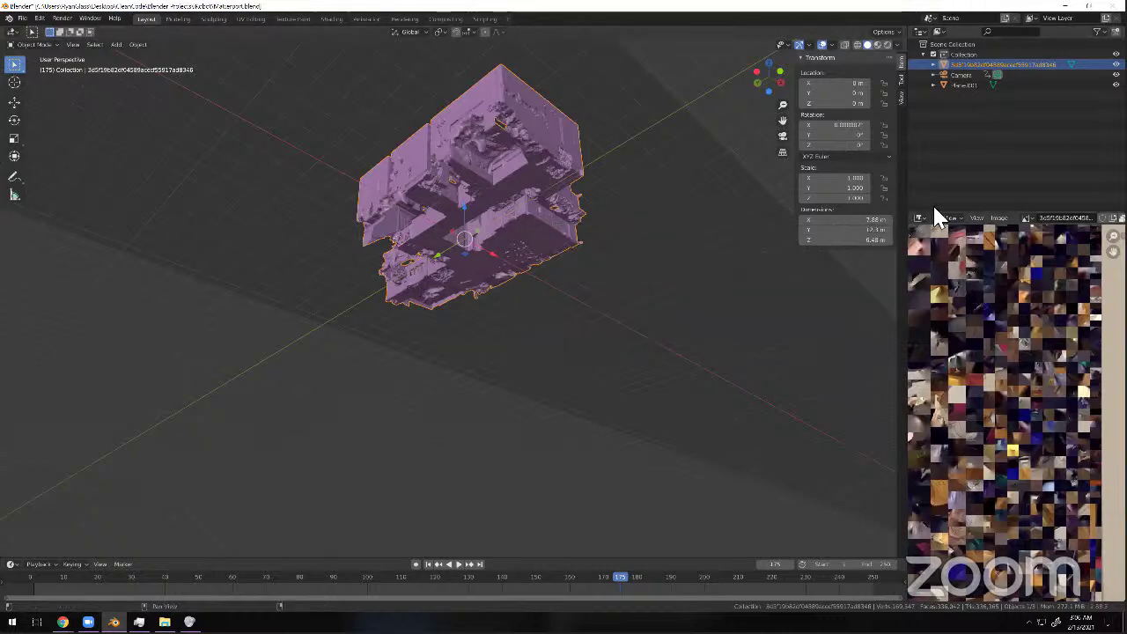
drag(911, 209, 452, 226)
click(450, 221)
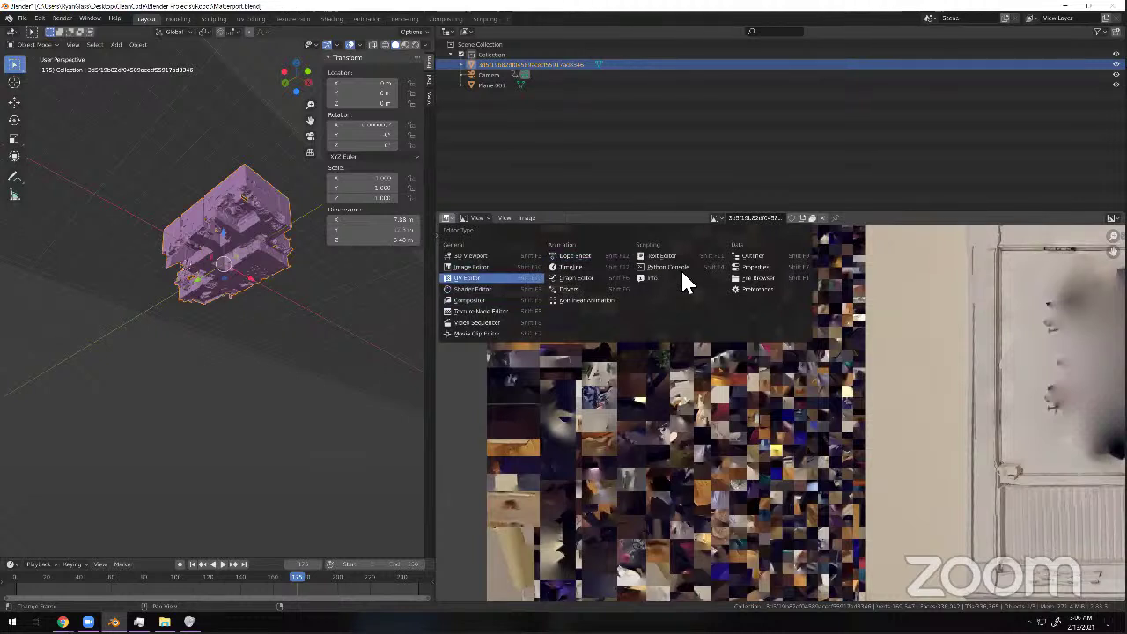
click(747, 267)
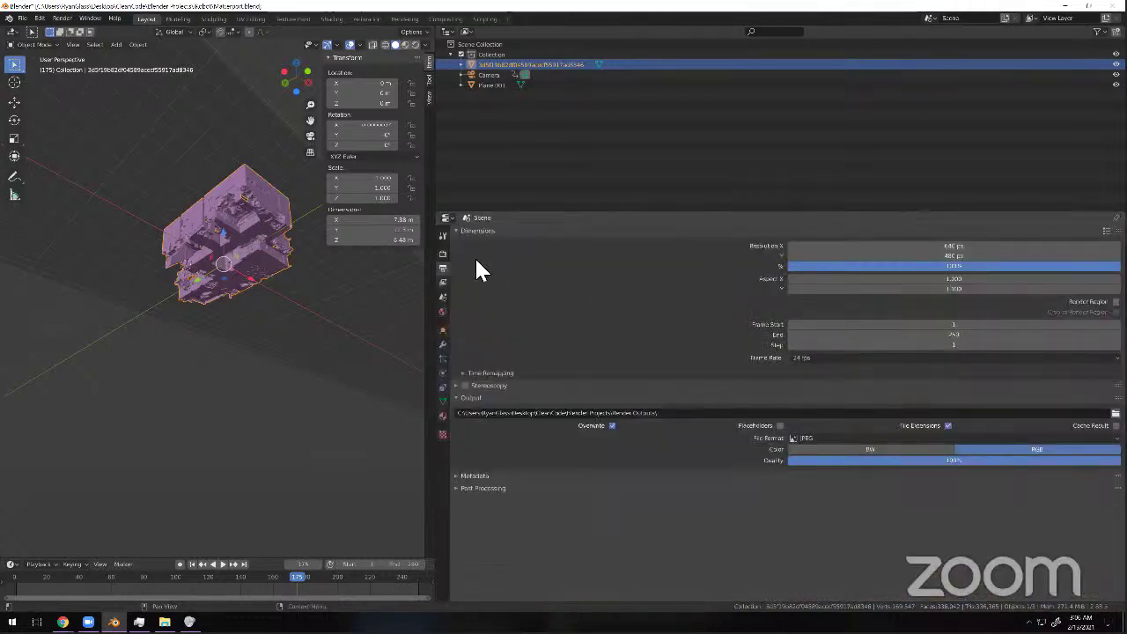
Change the Outliner area into a second 3D Viewport showing the house from above.
click(449, 32)
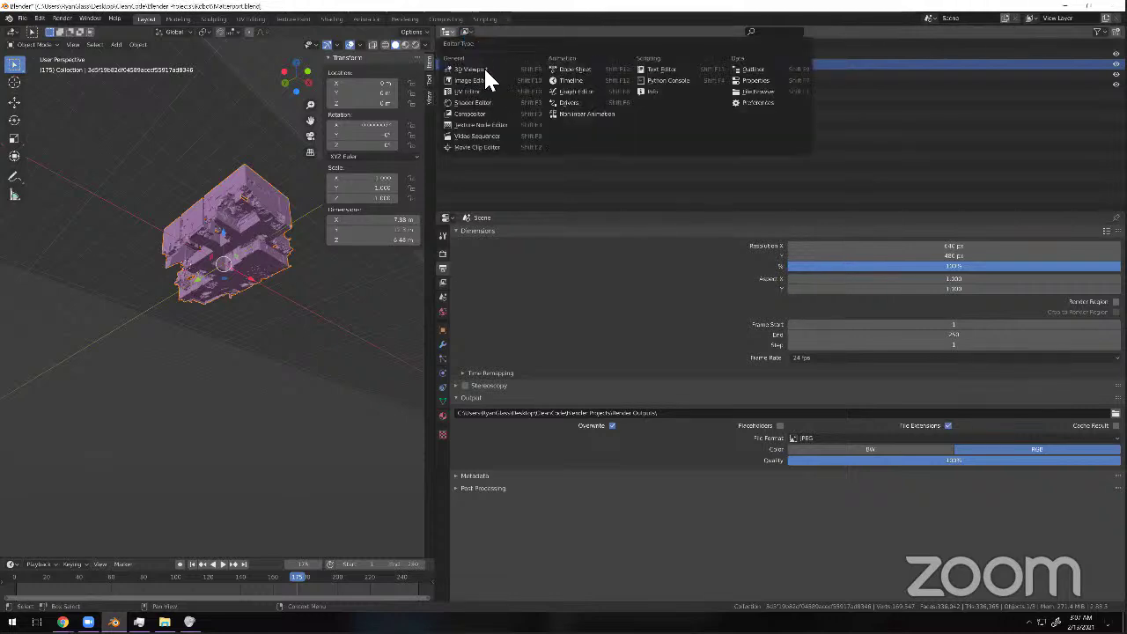
click(495, 81)
scroll(704, 119, down, 9)
middle_drag(704, 151, 818, 101)
scroll(818, 101, up, 5)
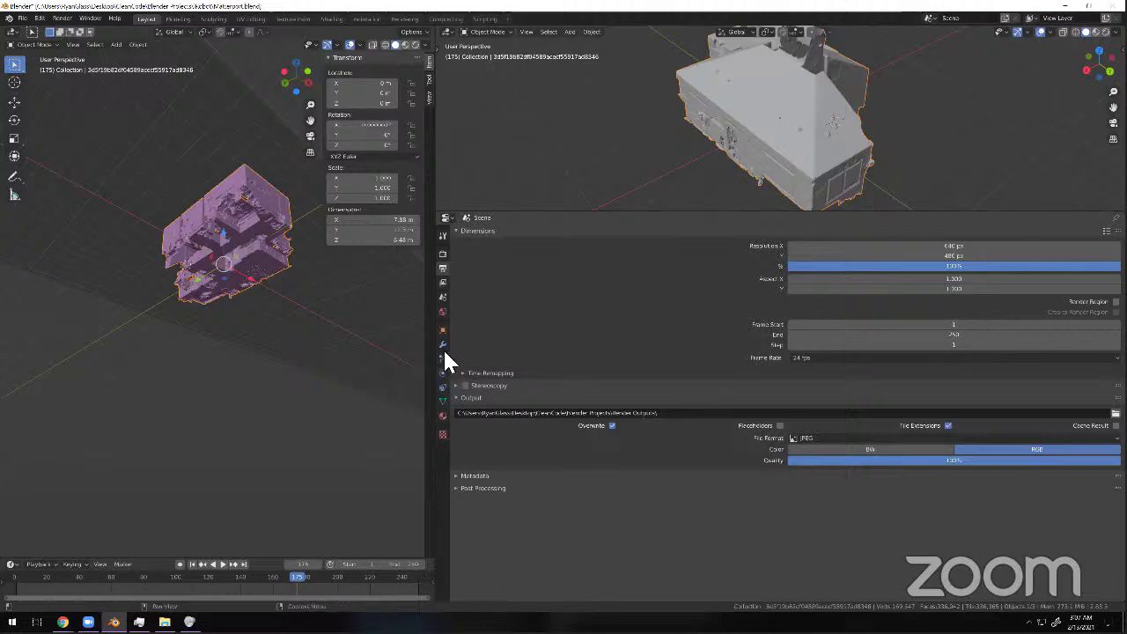
Add a Decimate modifier to the house mesh and set its collapse ratio to 0.03.
click(443, 344)
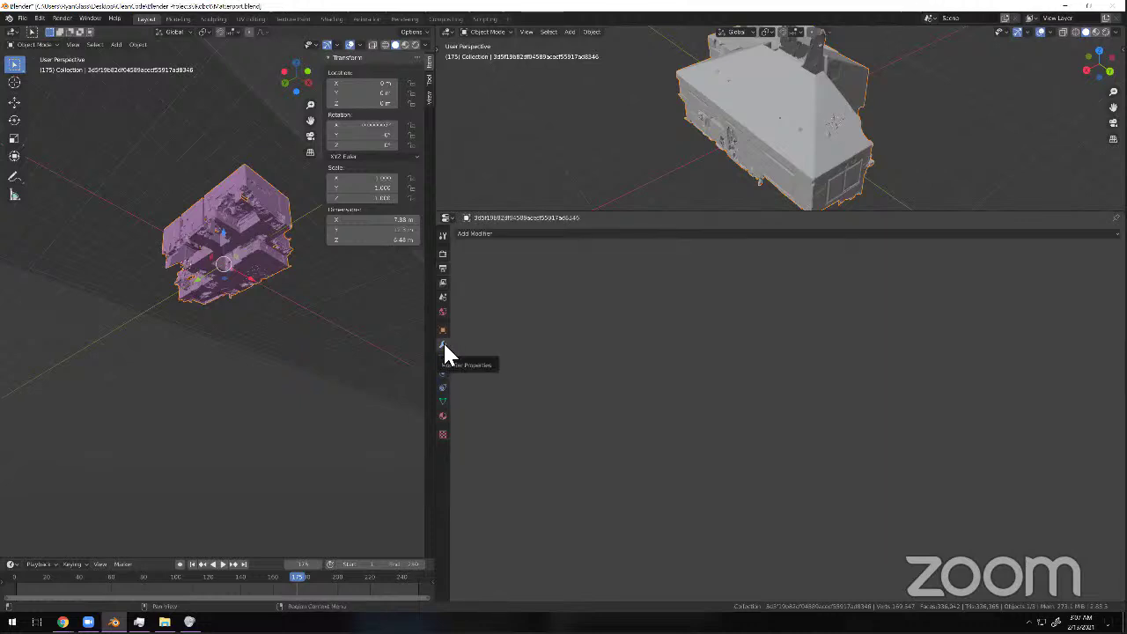
scroll(297, 297, up, 1)
click(537, 234)
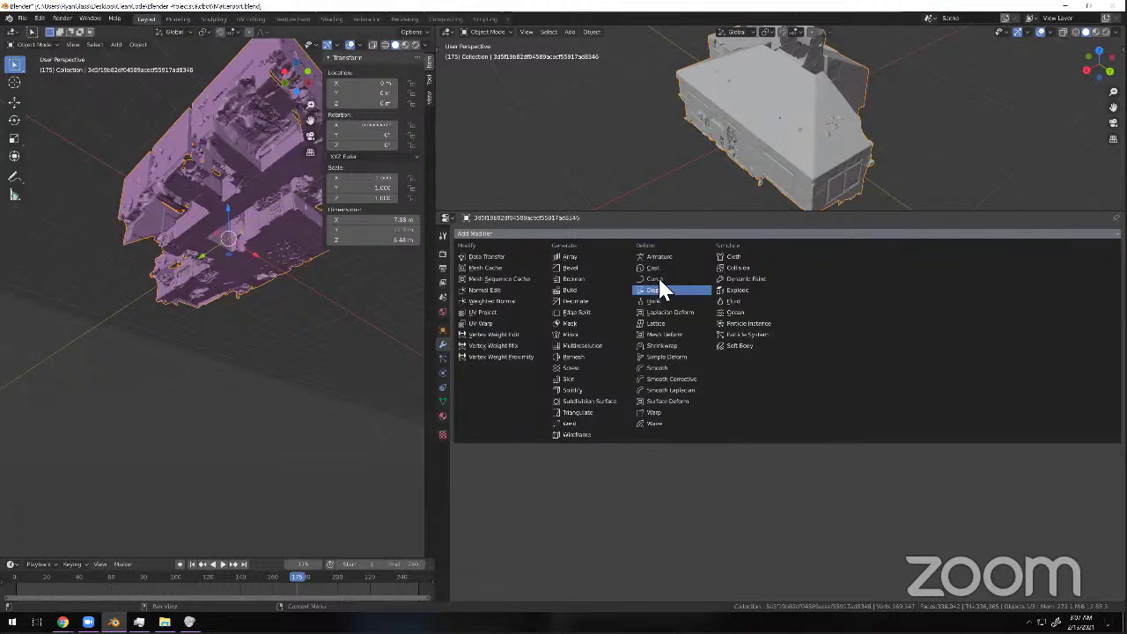
click(621, 304)
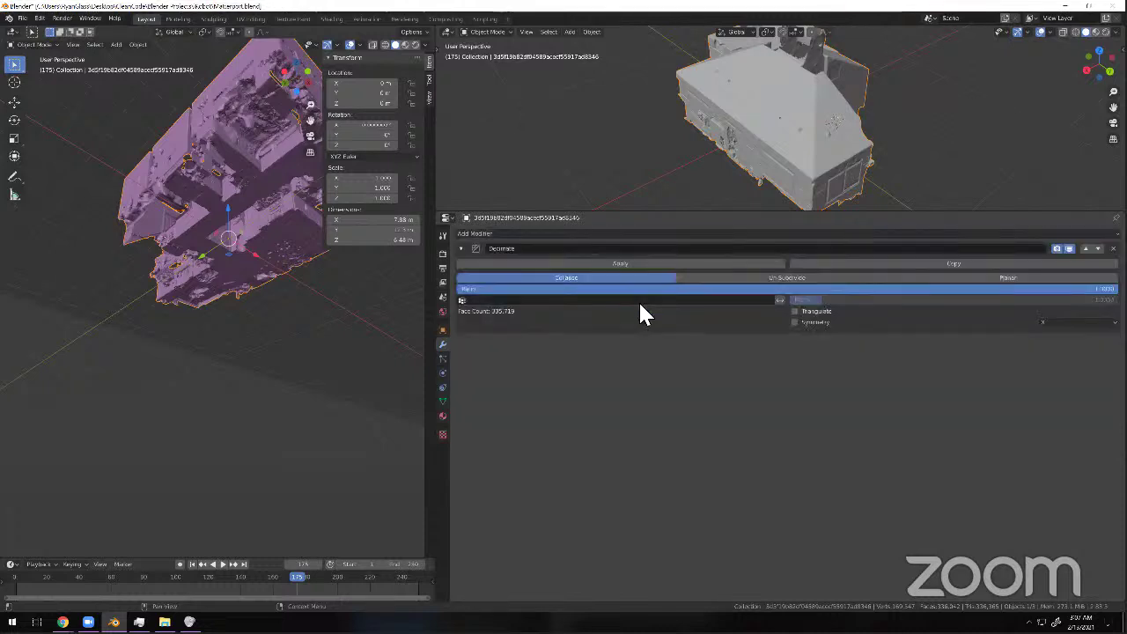
click(771, 290)
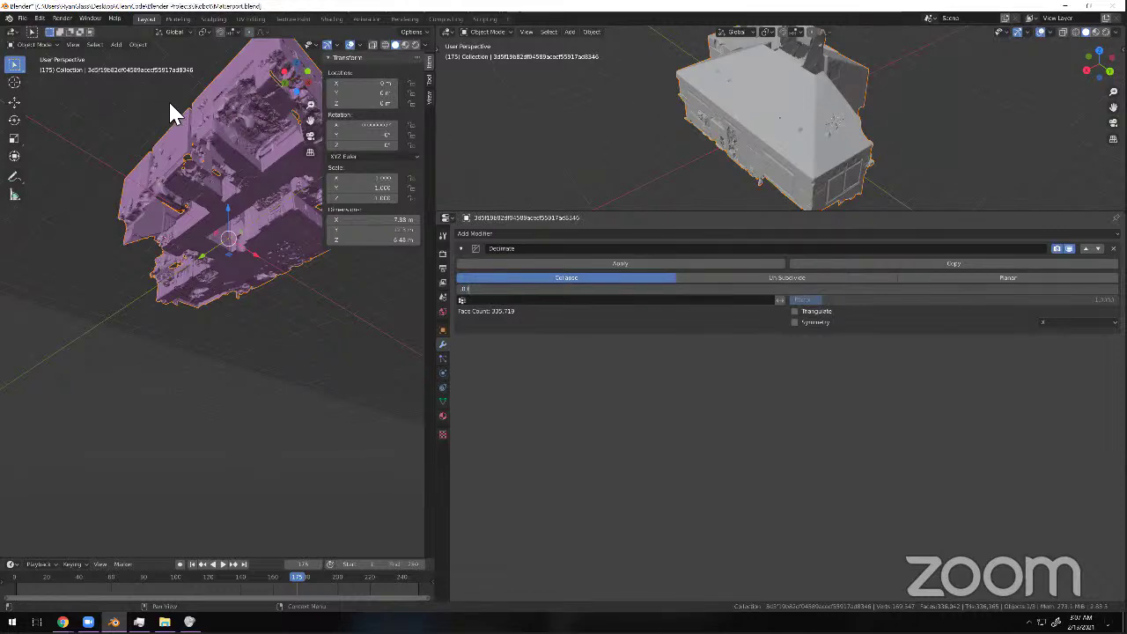
key(Return)
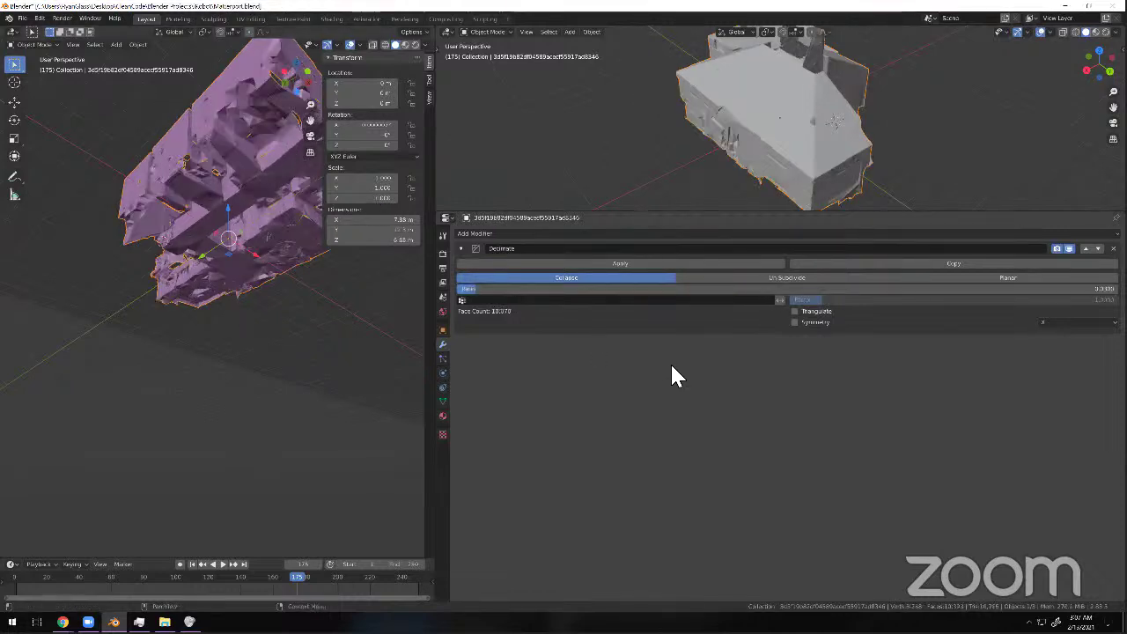
Apply the Decimate modifier to the house mesh and inspect the simplified roof and walls.
click(668, 266)
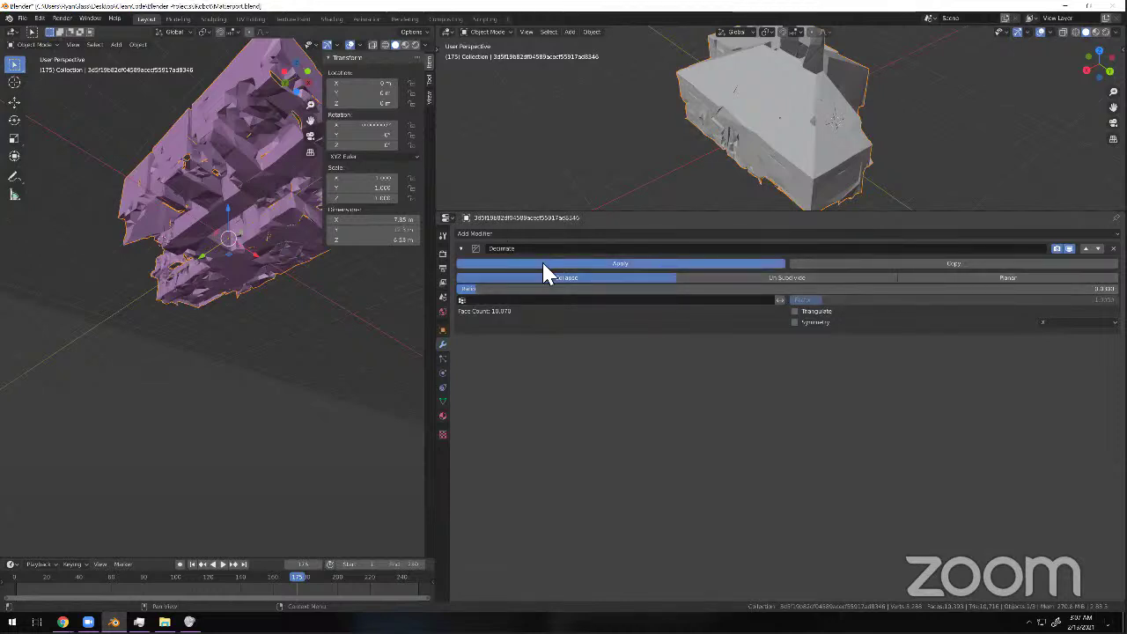
click(607, 261)
middle_drag(766, 125, 418, 53)
scroll(778, 114, up, 5)
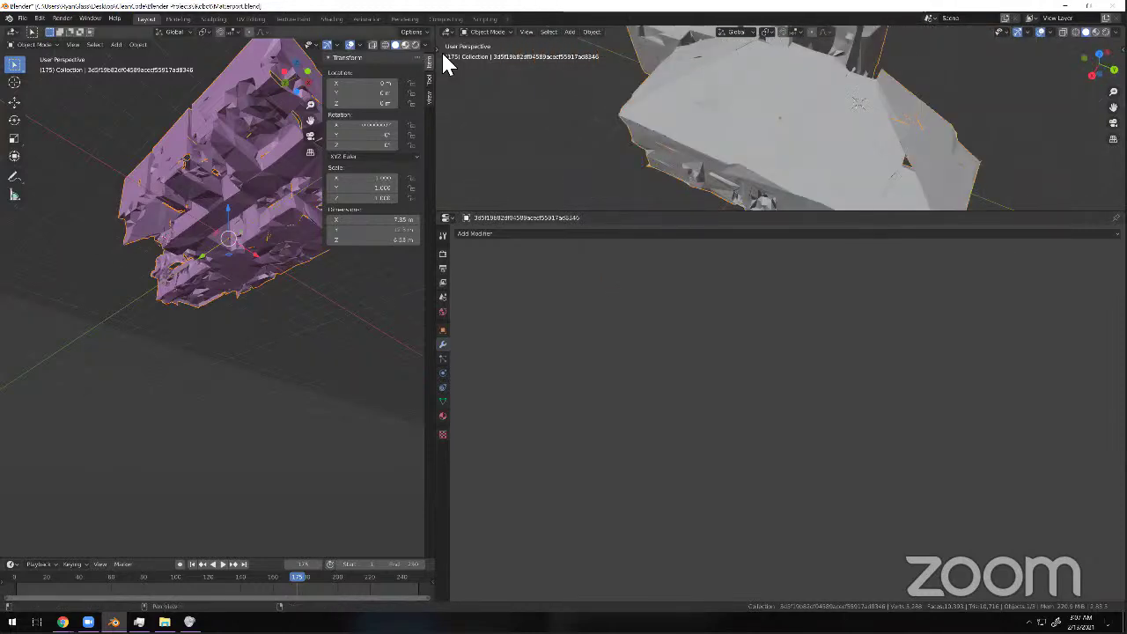
Widen the main 3D Viewport, show the house in Material Preview shading, and save the file.
middle_drag(352, 104, 413, 179)
drag(443, 162, 594, 168)
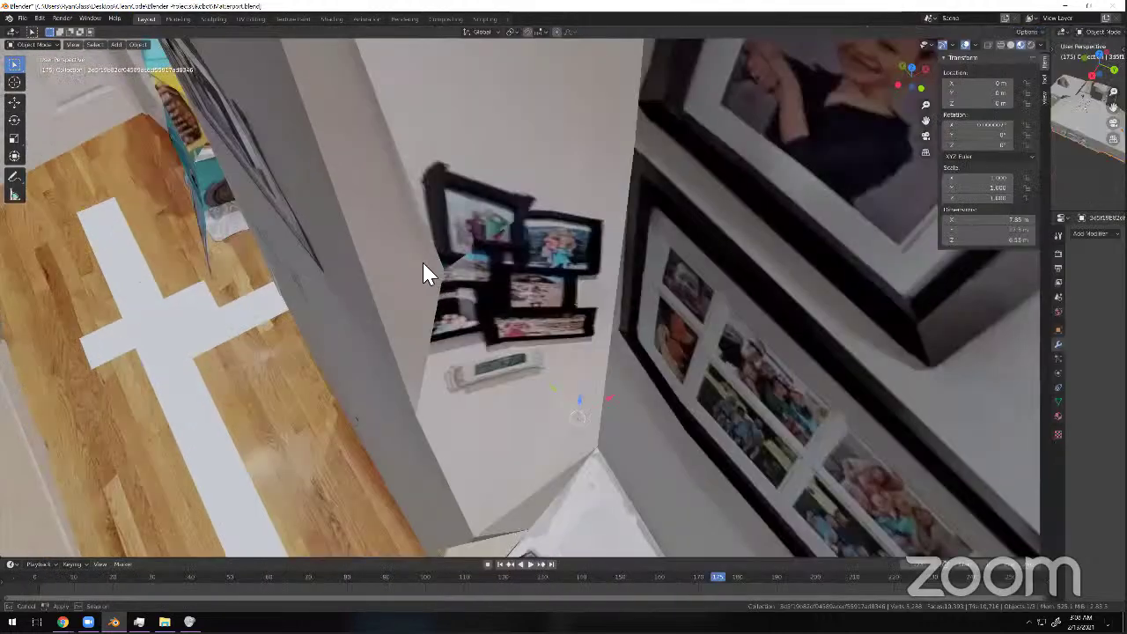
scroll(418, 262, down, 10)
scroll(415, 262, up, 10)
middle_drag(416, 261, 405, 273)
scroll(406, 283, down, 6)
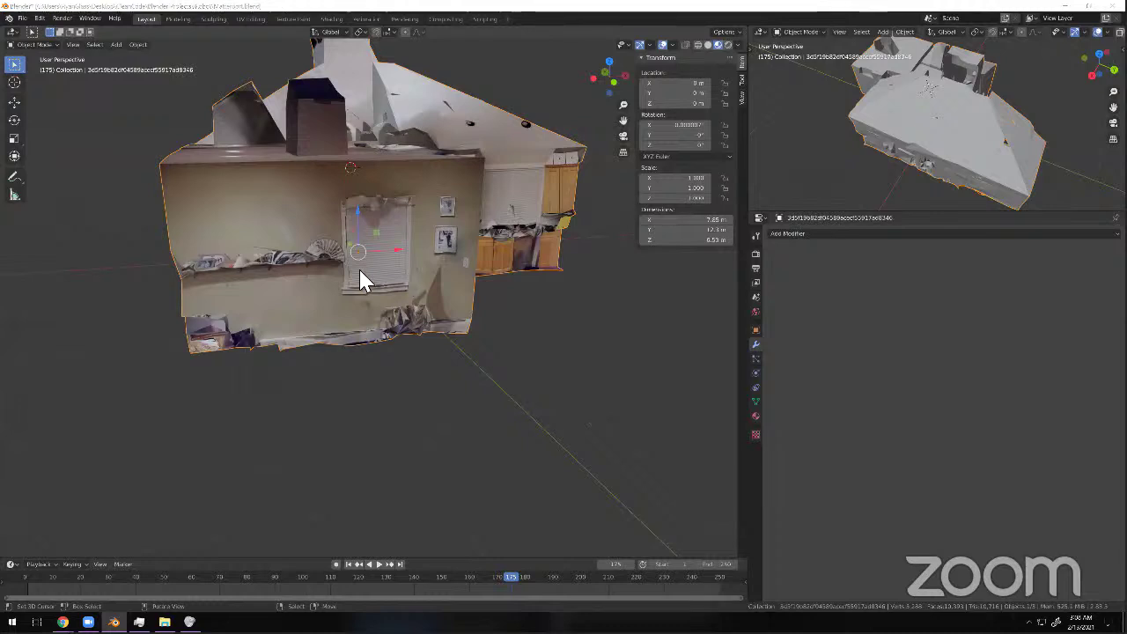
key(ctrl+s)
scroll(392, 249, down, 2)
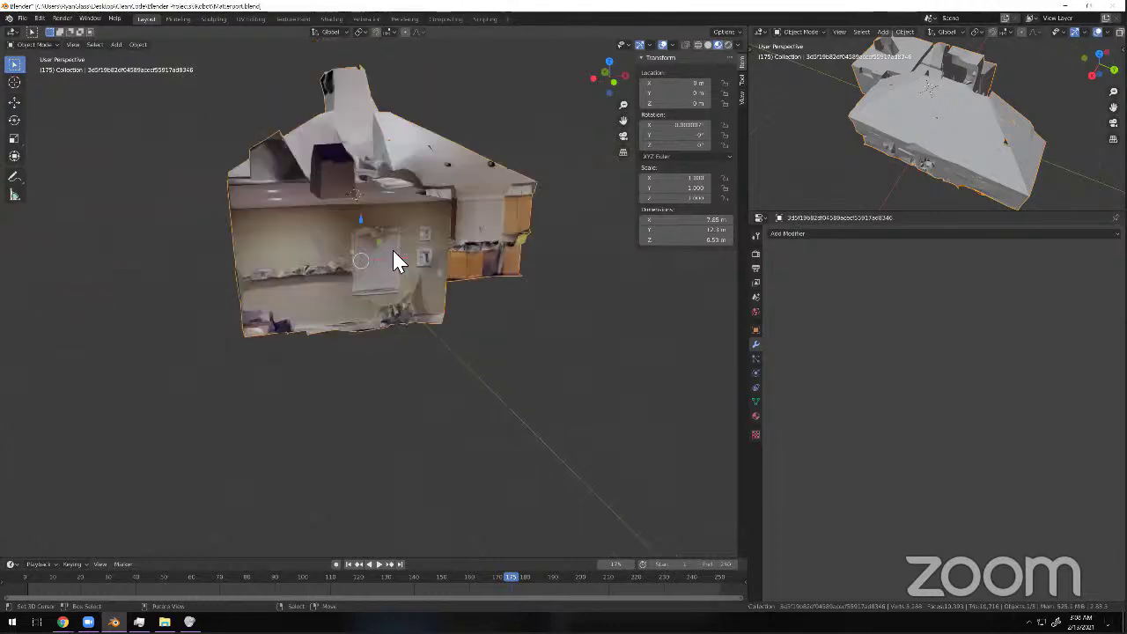
Apply Quick Explode to the decimated house mesh with the amount of pieces set to 200.
scroll(393, 250, up, 2)
key(F3)
click(437, 269)
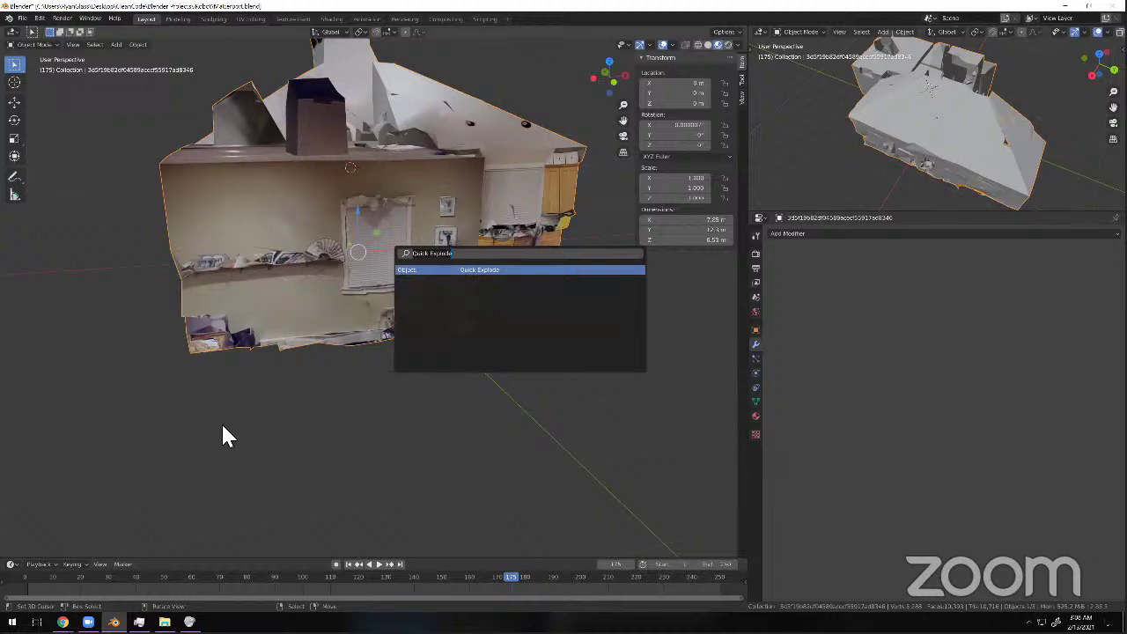
click(153, 485)
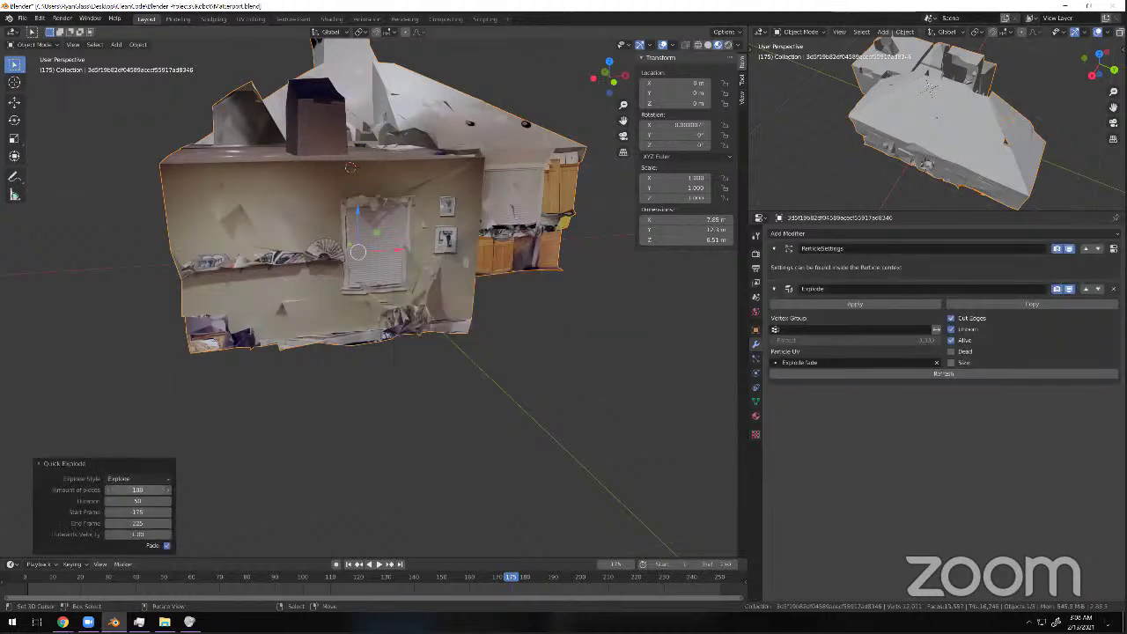
text(200)
key(Return)
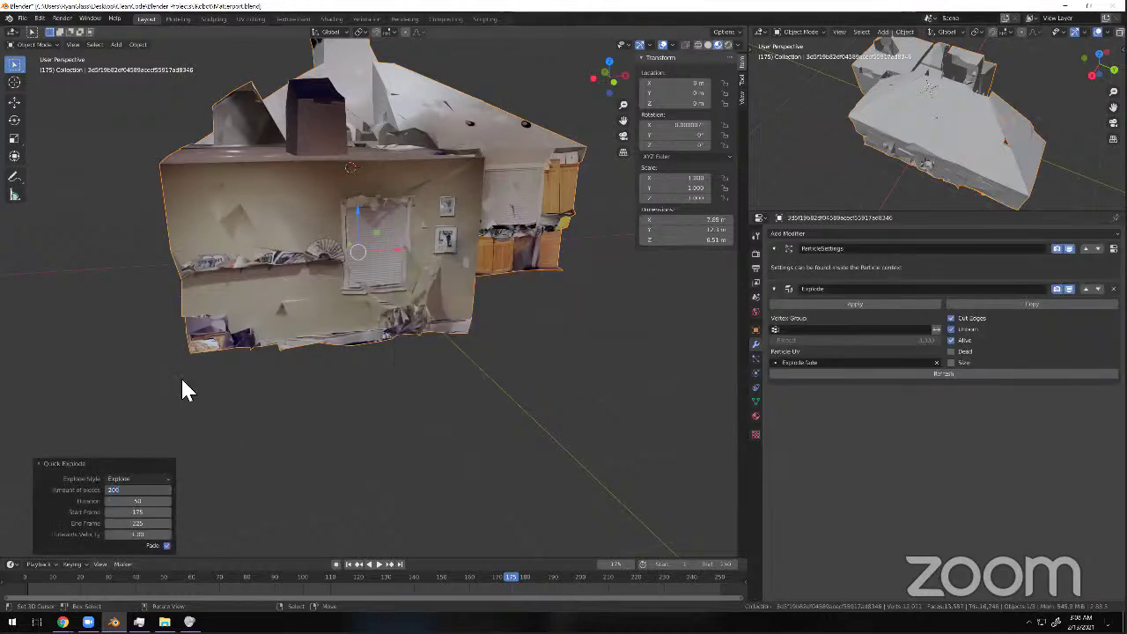
Set the explosion's outwards velocity to 50 and play the animation to preview it.
click(138, 535)
click(165, 535)
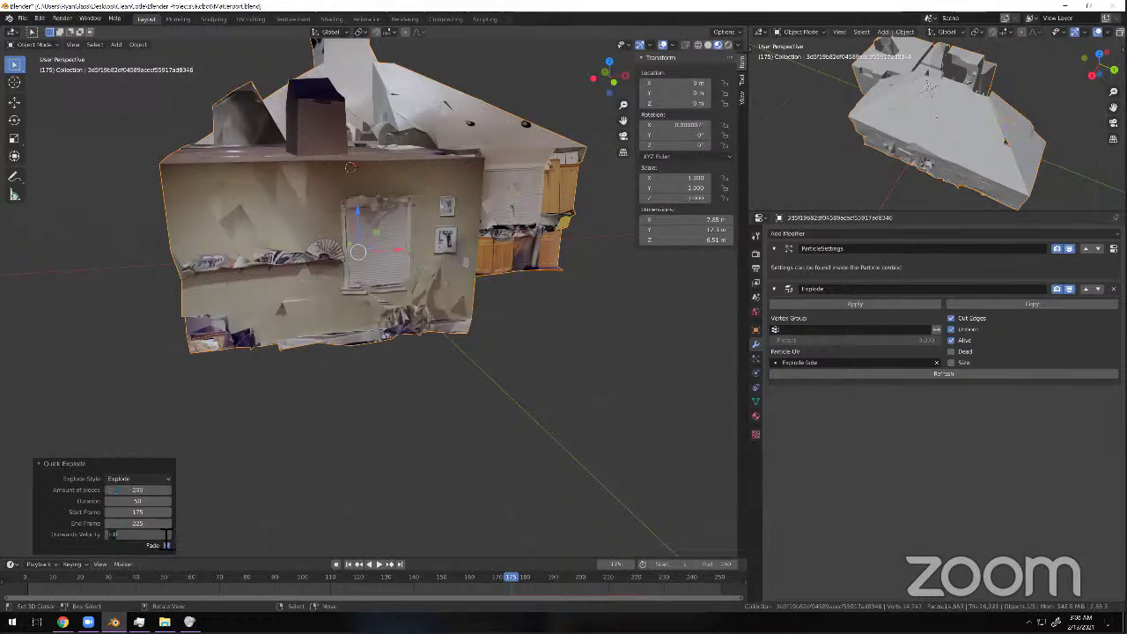
text(5000)
key(Return)
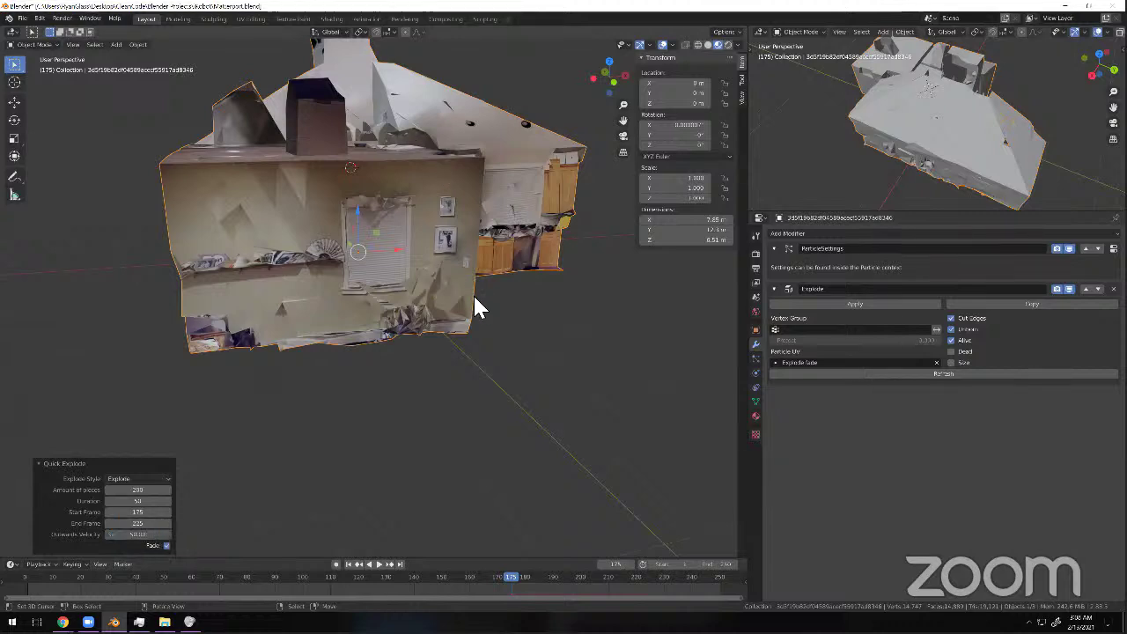
key(space)
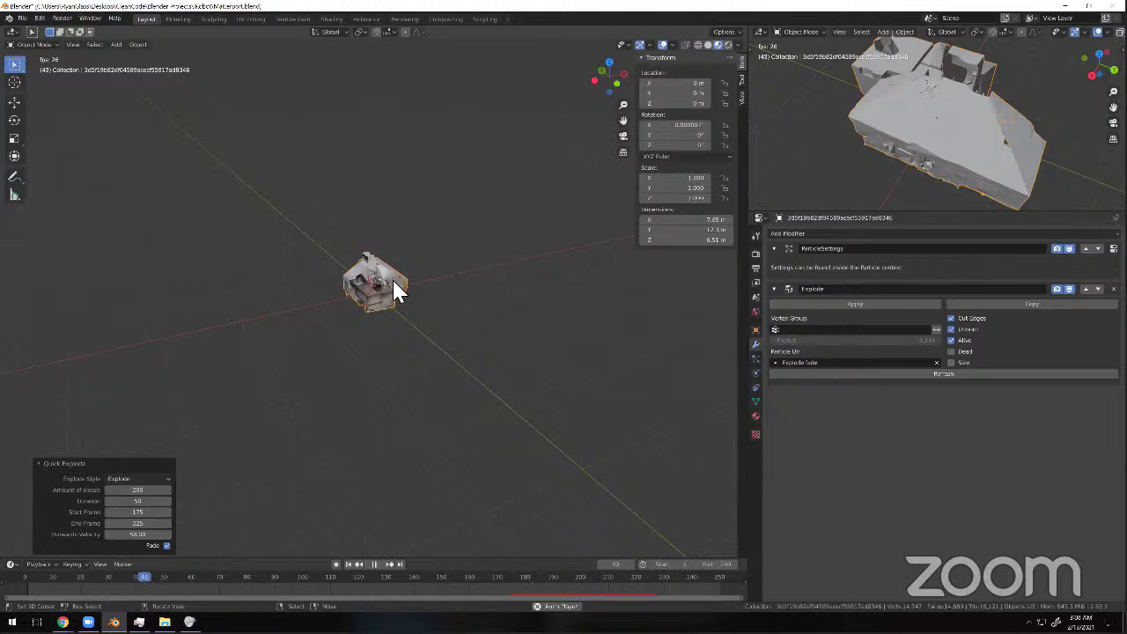
key(space)
scroll(394, 291, up, 8)
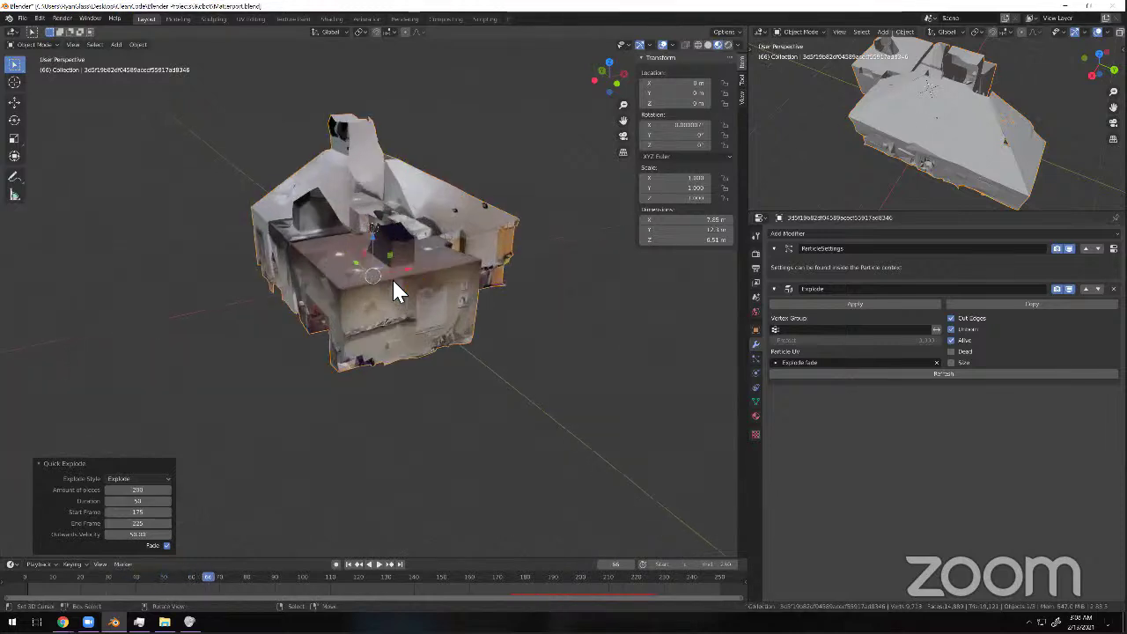
Add an ico sphere at the house and scale it up about 20.95 times to enclose the building.
key(shift+a)
mouse_move(414, 279)
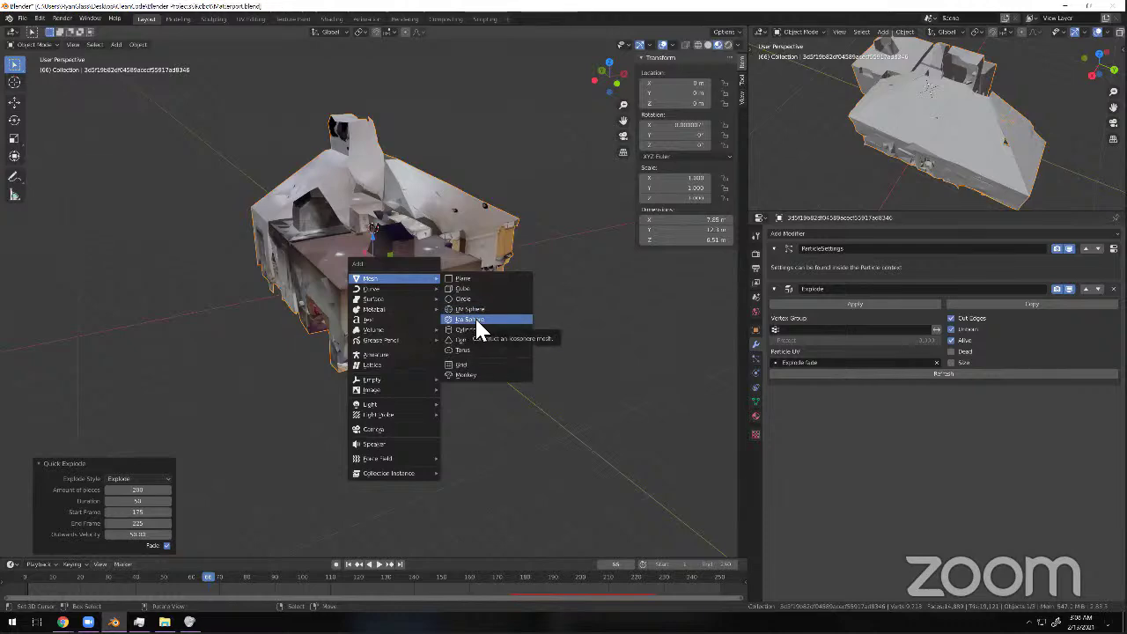
click(475, 318)
scroll(435, 291, down, 4)
scroll(395, 264, up, 5)
key(s)
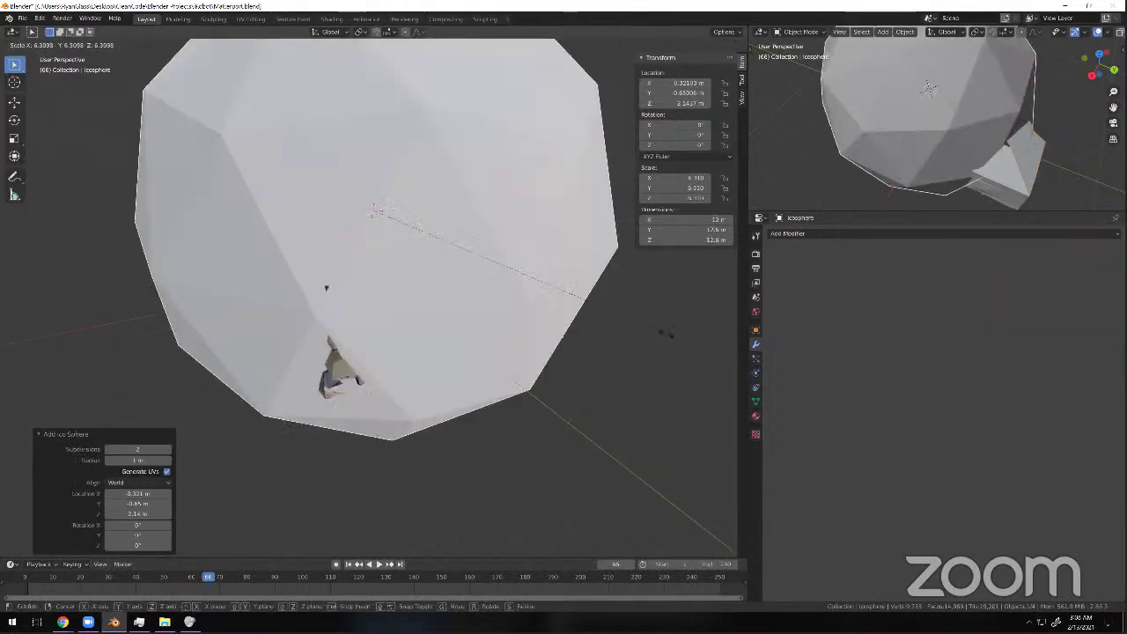
click(8, 499)
Enable Collision physics on the ico sphere surrounding the house.
scroll(387, 335, down, 6)
scroll(388, 335, up, 7)
middle_drag(395, 334, 742, 380)
click(753, 383)
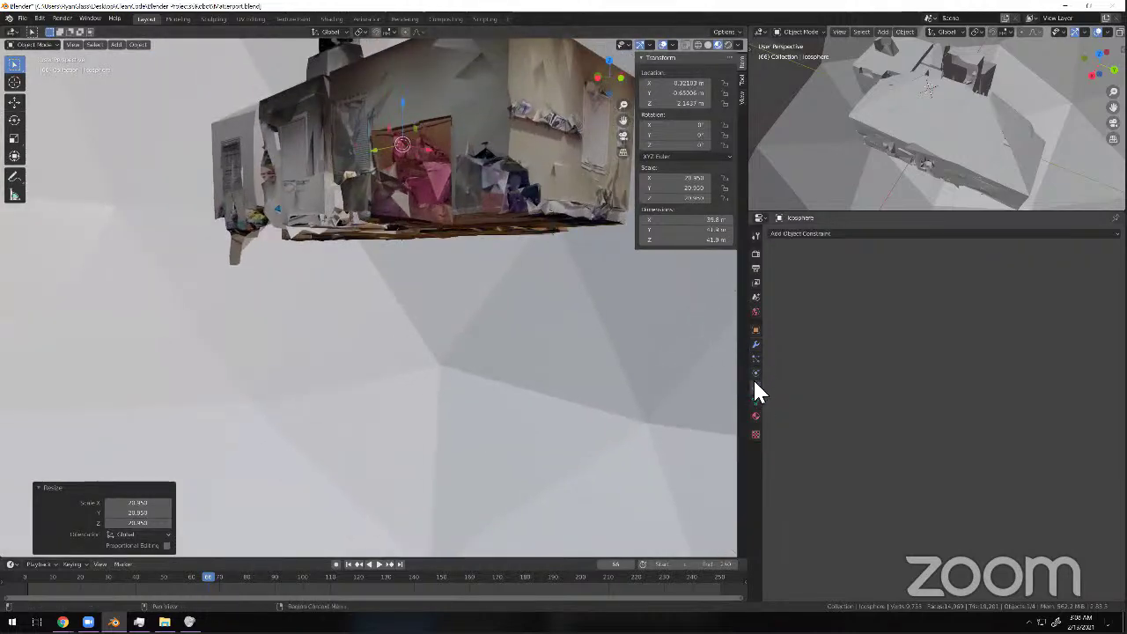
click(755, 372)
click(755, 383)
click(754, 375)
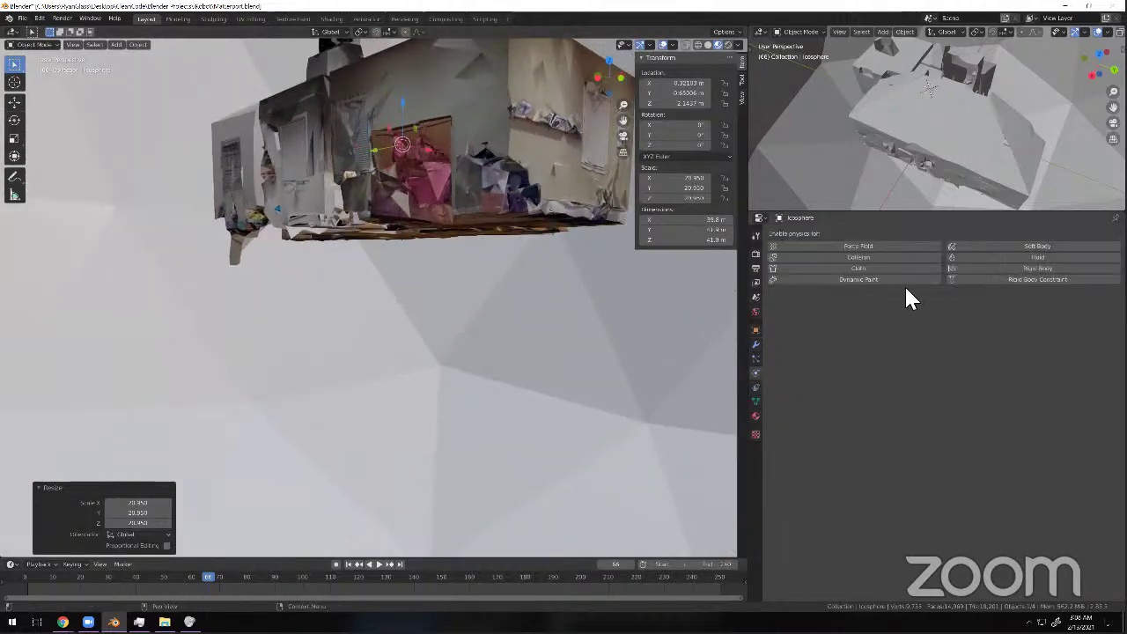
click(883, 257)
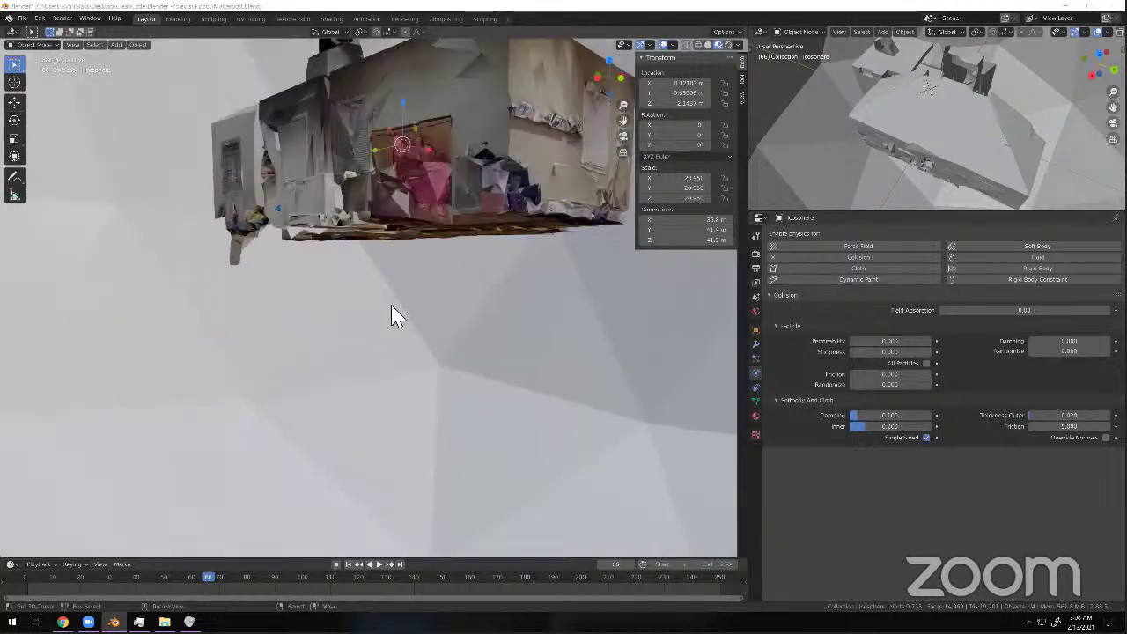
Play the animation from near its start and move the ico sphere away from the house.
scroll(423, 259, down, 4)
scroll(415, 267, up, 3)
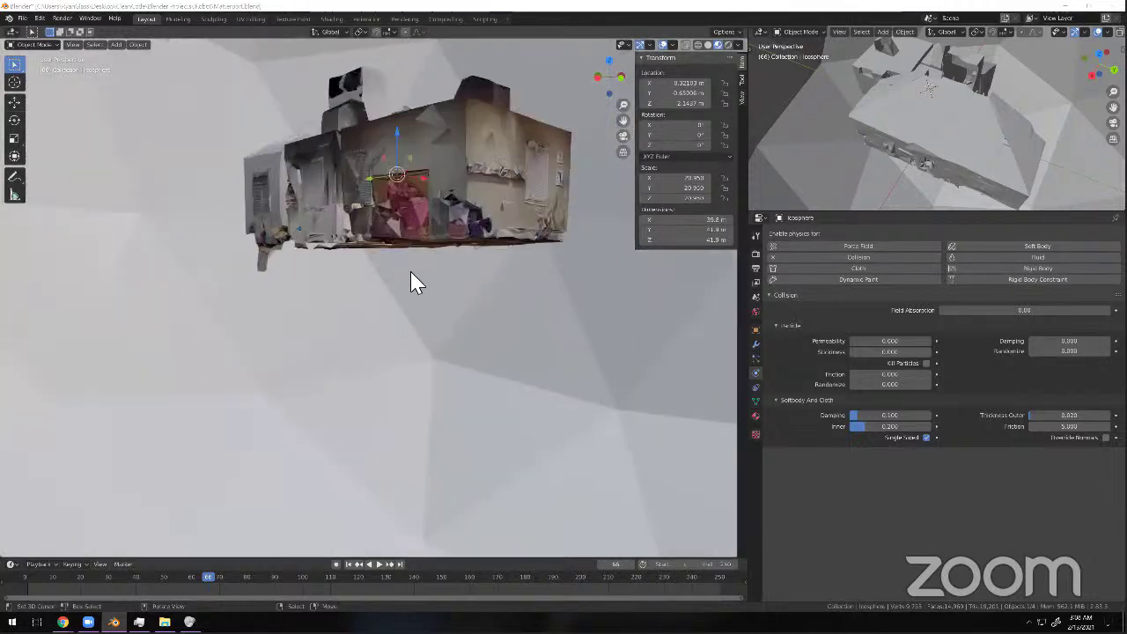
click(29, 587)
key(space)
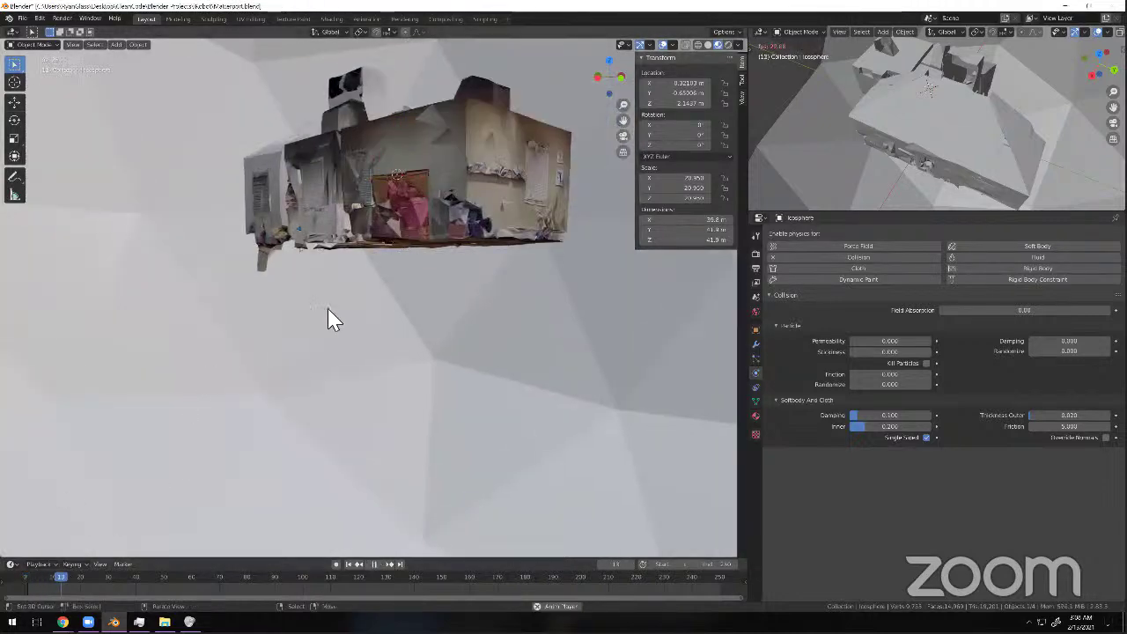
key(g)
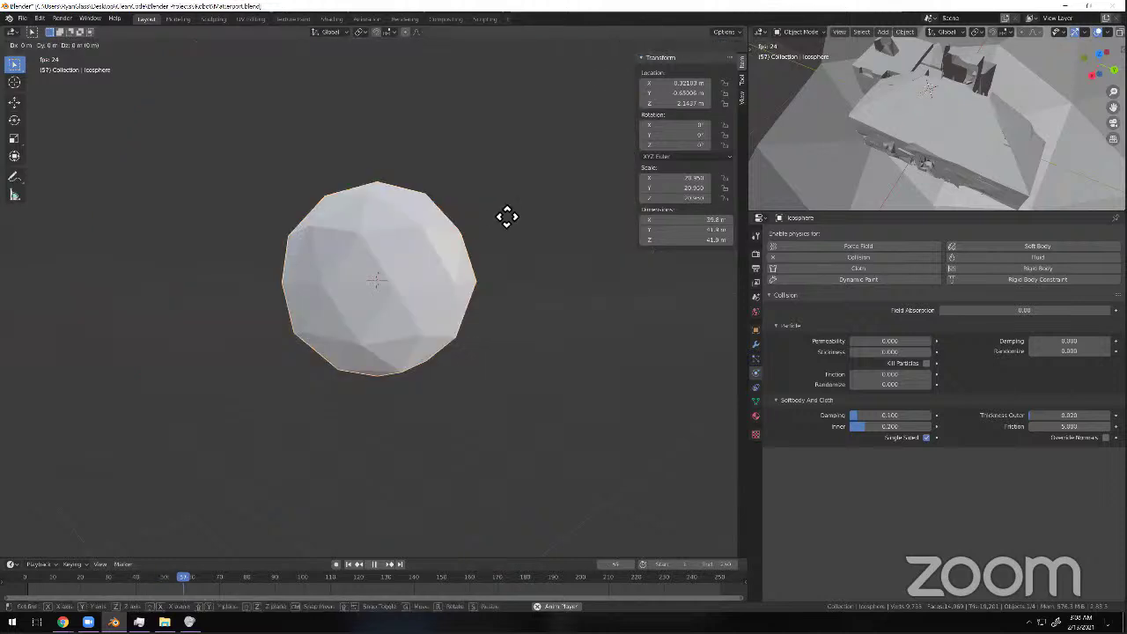
click(397, 271)
Move the house mesh away from the floor-plan shape, and clear its location back to the origin.
click(378, 280)
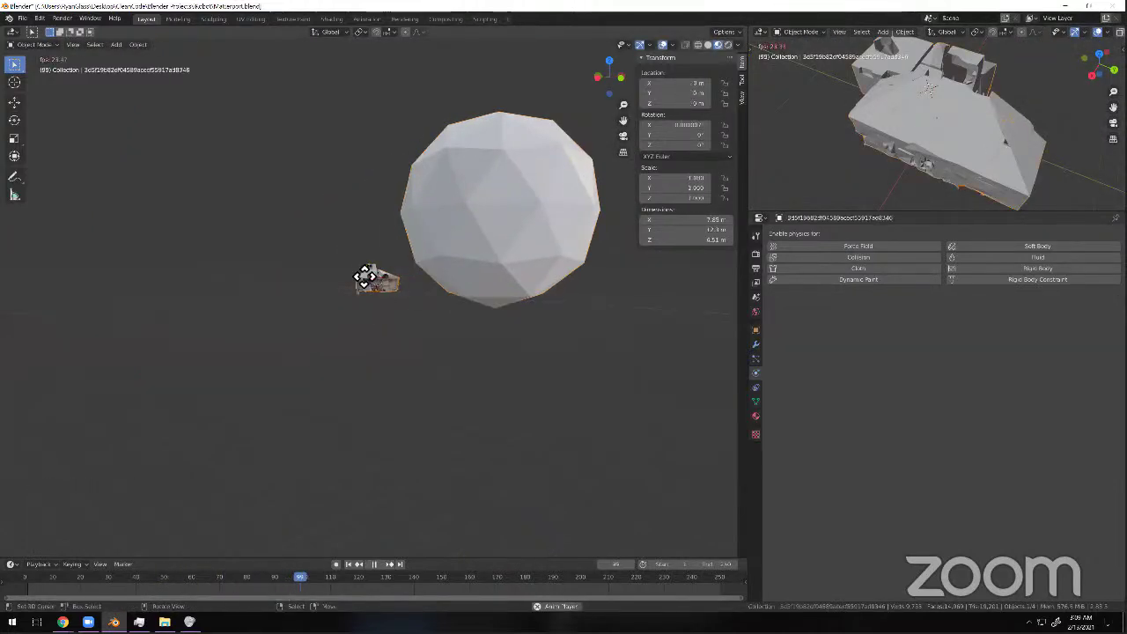
key(g)
click(371, 272)
scroll(408, 321, up, 8)
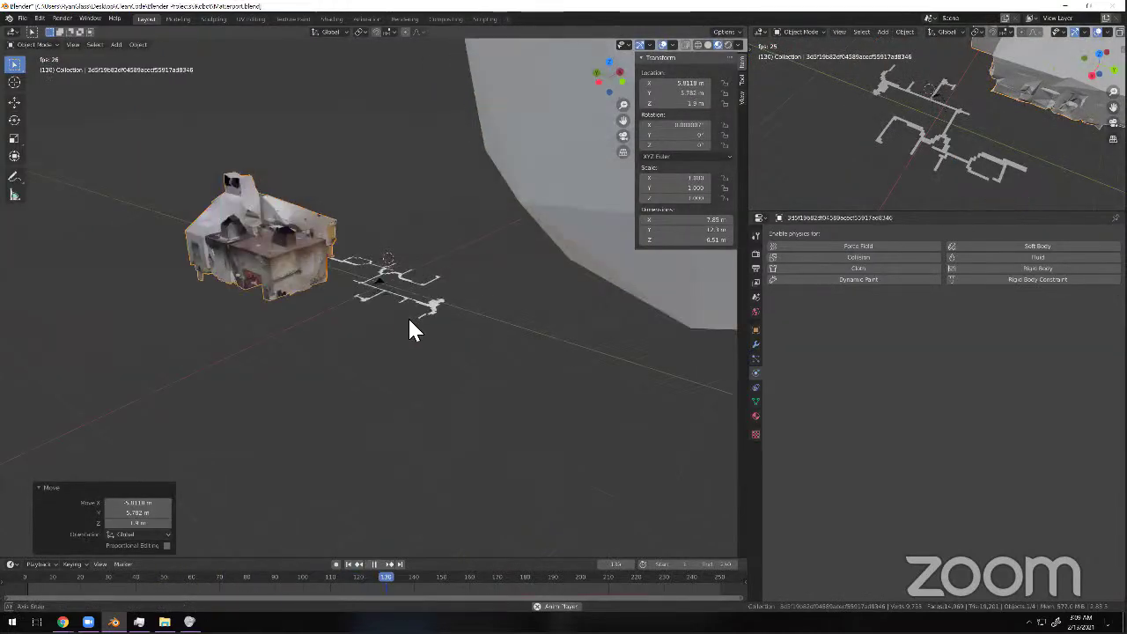
key(alt+g)
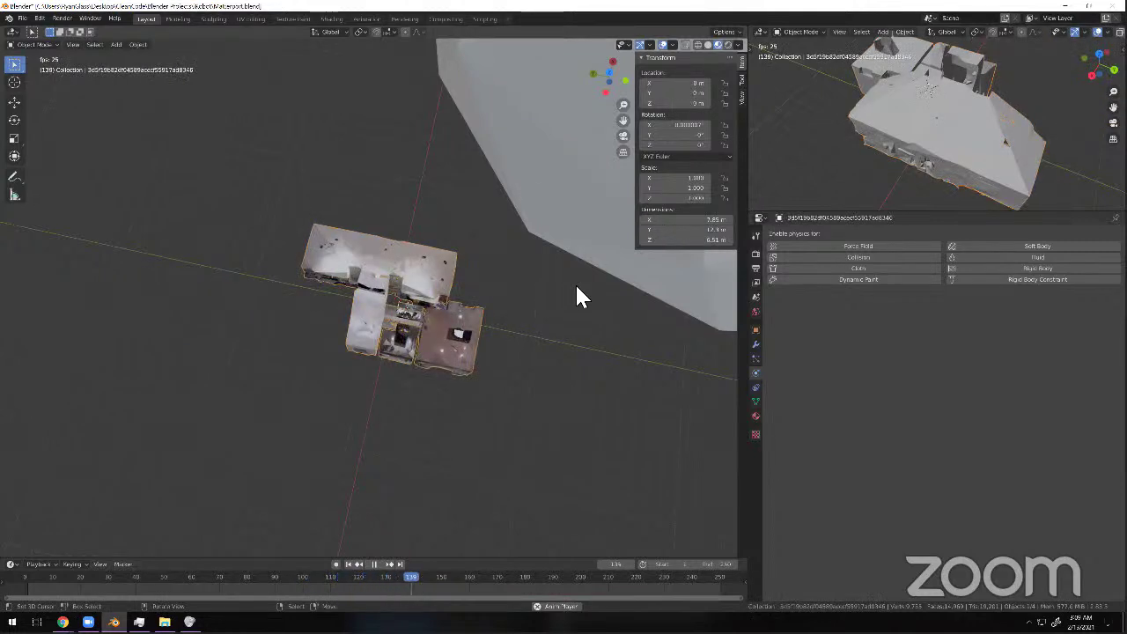
Try to apply Quick Explode to the house a second time, and resume the animation playback.
key(F3)
click(590, 305)
key(F3)
click(401, 352)
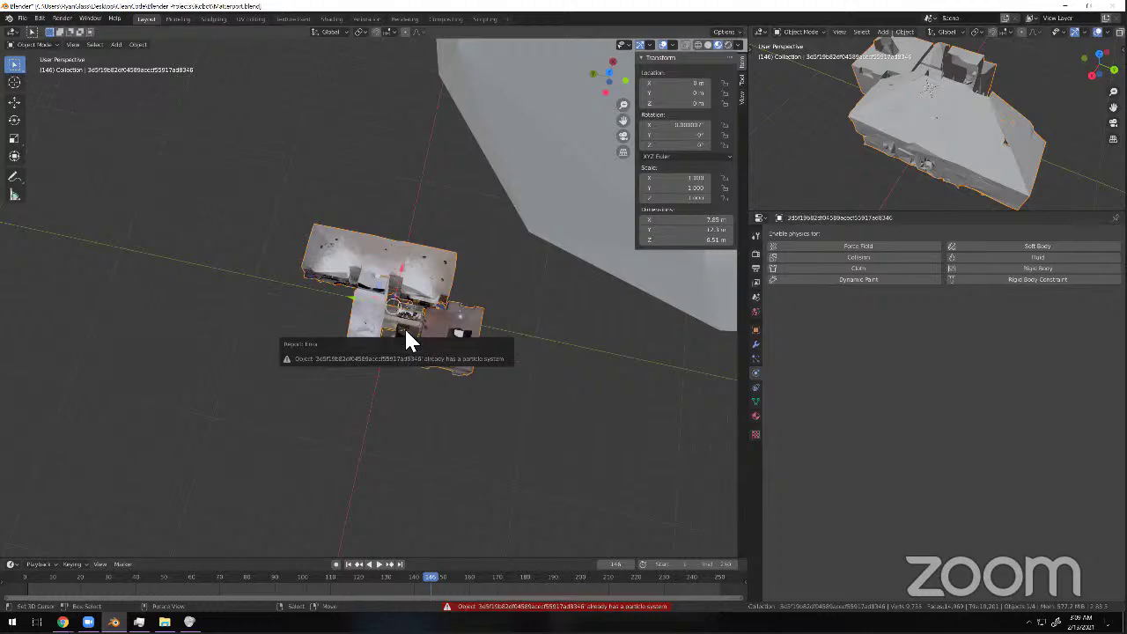
key(space)
Delete the ico sphere and undo the deletion.
click(522, 192)
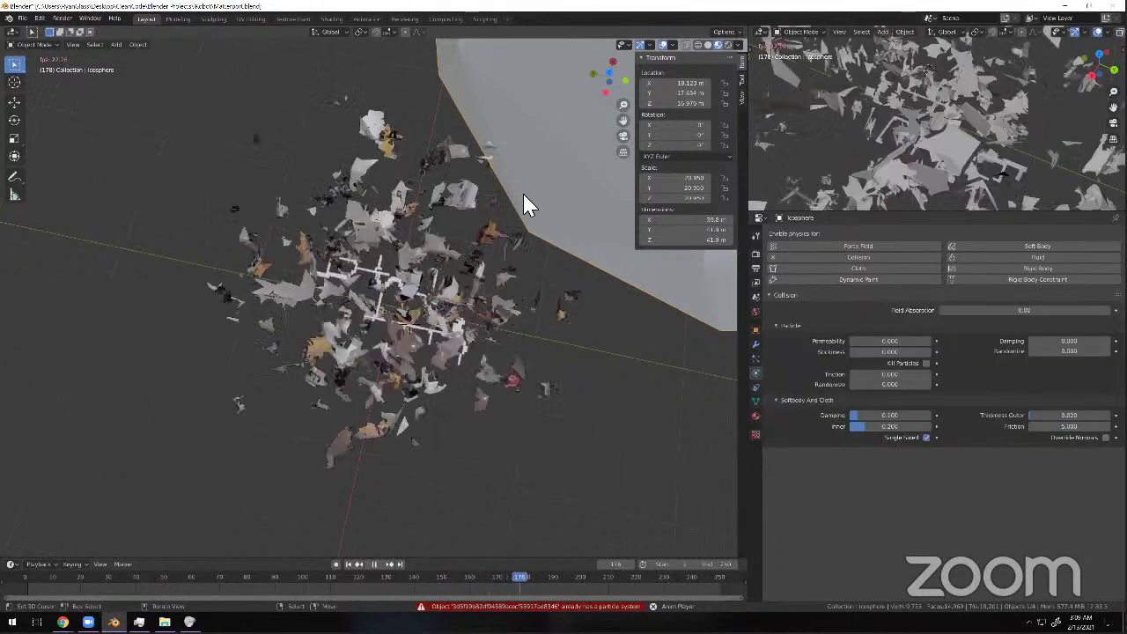
key(Delete)
key(ctrl+z)
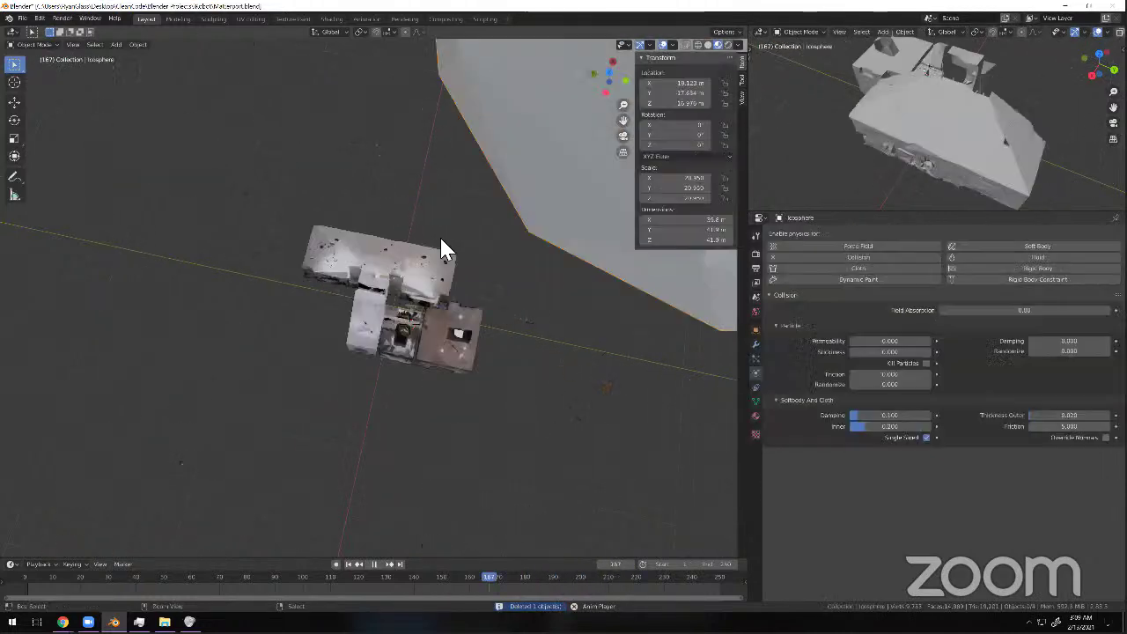
Move the ico sphere back against the house, check its placement, and delete it.
middle_drag(409, 375, 435, 297)
key(g)
click(413, 291)
scroll(298, 316, up, 5)
middle_drag(299, 315, 429, 277)
scroll(379, 293, down, 6)
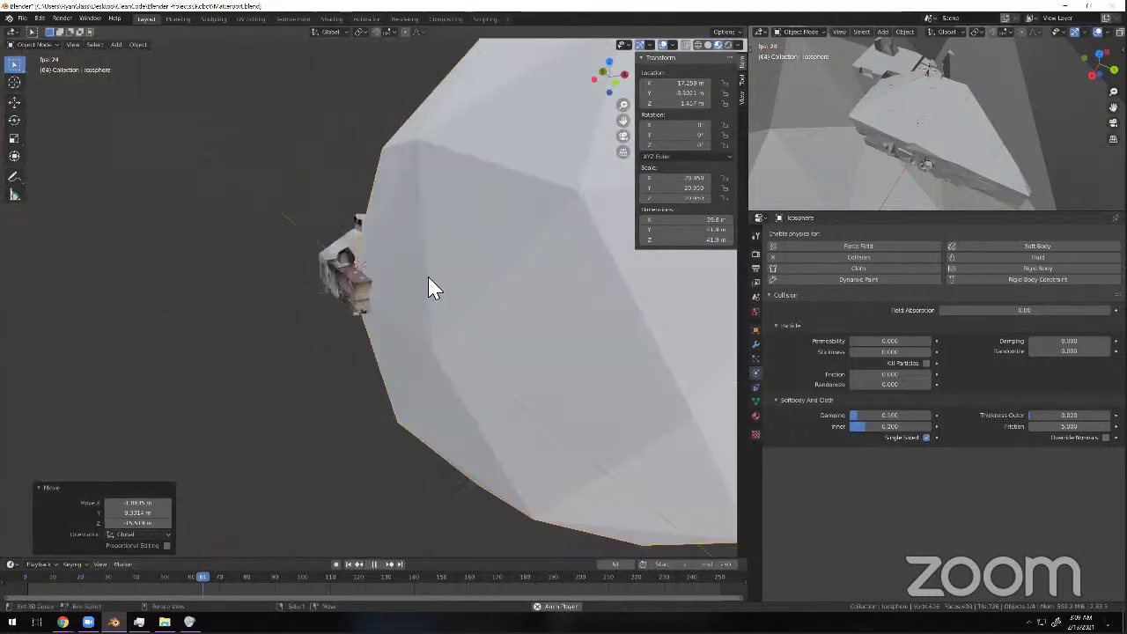
scroll(428, 287, down, 3)
key(Delete)
scroll(381, 297, up, 4)
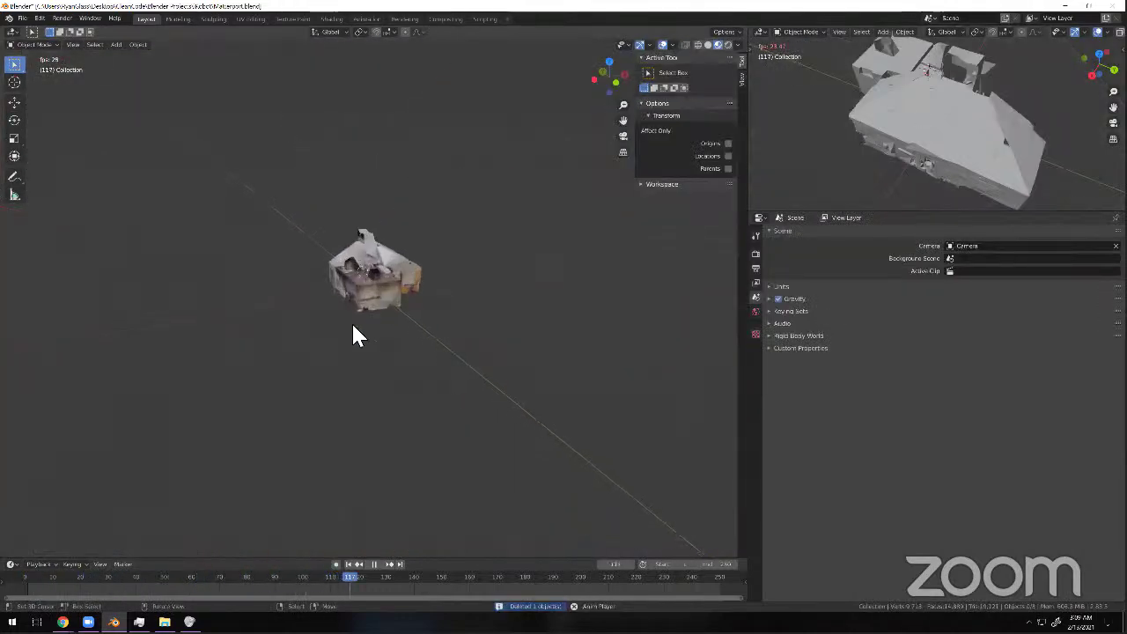
Add a plane at the house, scale it up to about 39 m wide, and enable Collision physics on it.
key(shift+a)
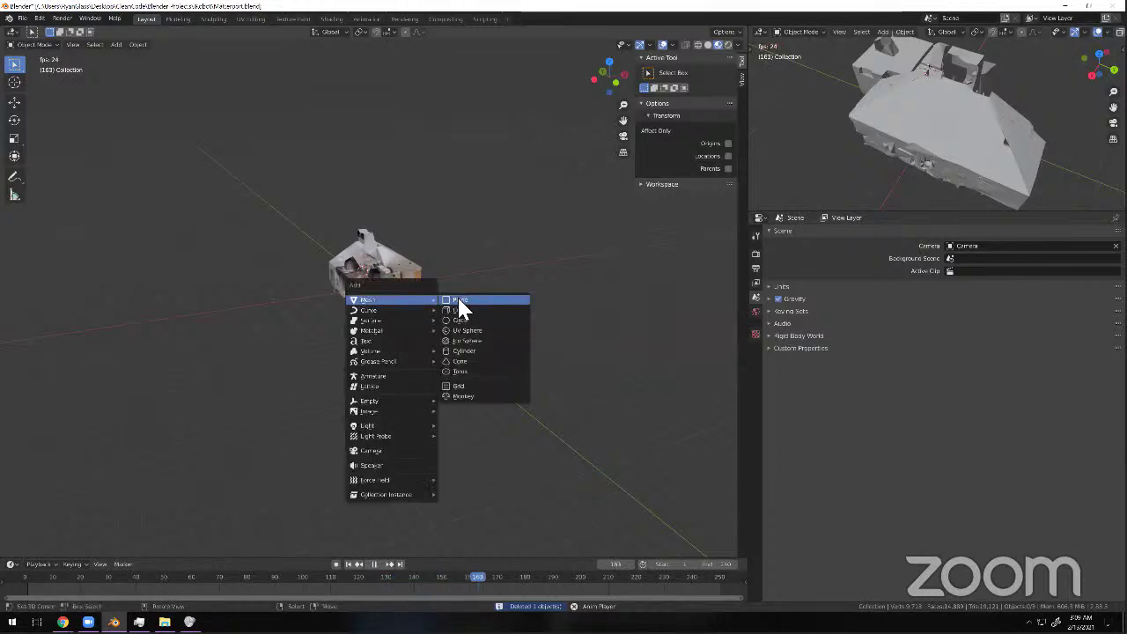
click(460, 297)
key(s)
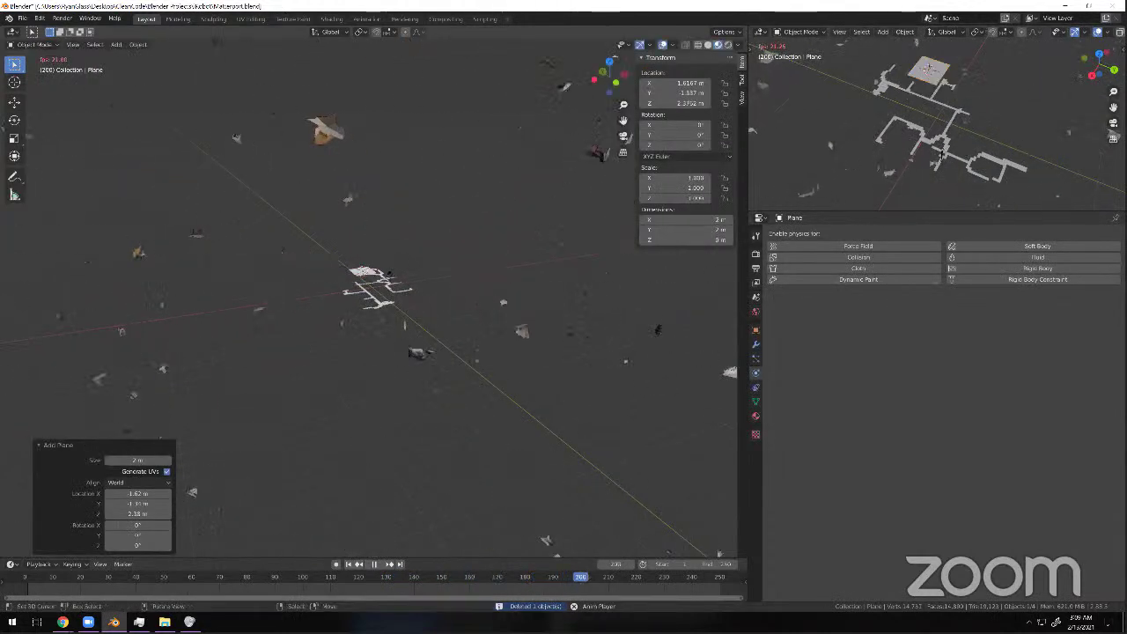
click(284, 322)
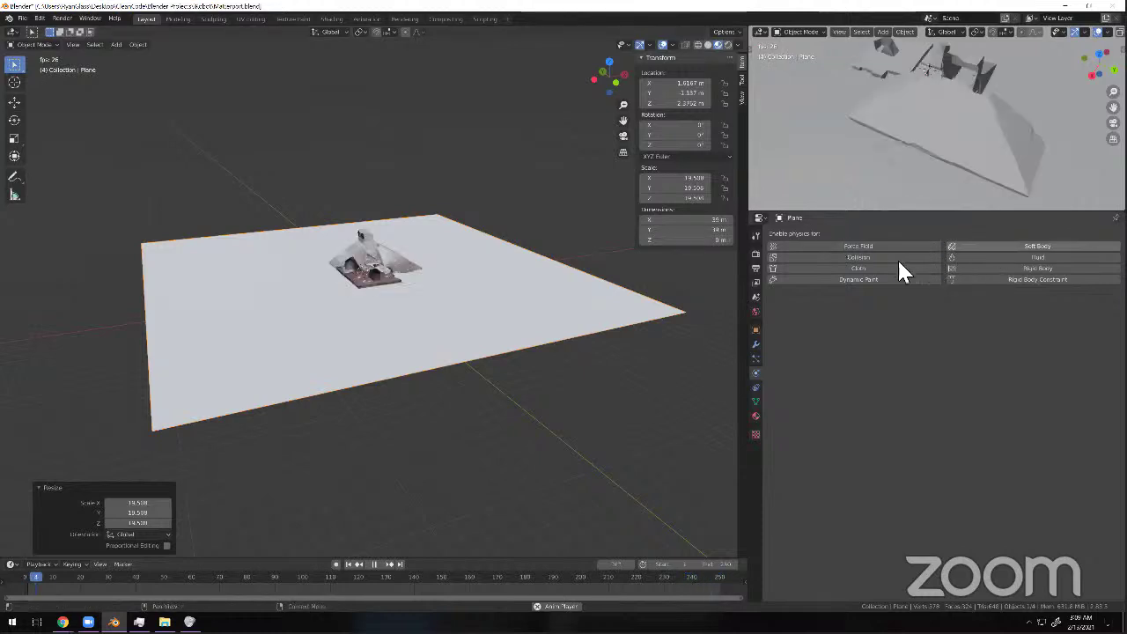
click(858, 257)
Lower the collision plane beneath the house as a floor and enlarge it to about 130 m wide.
key(g)
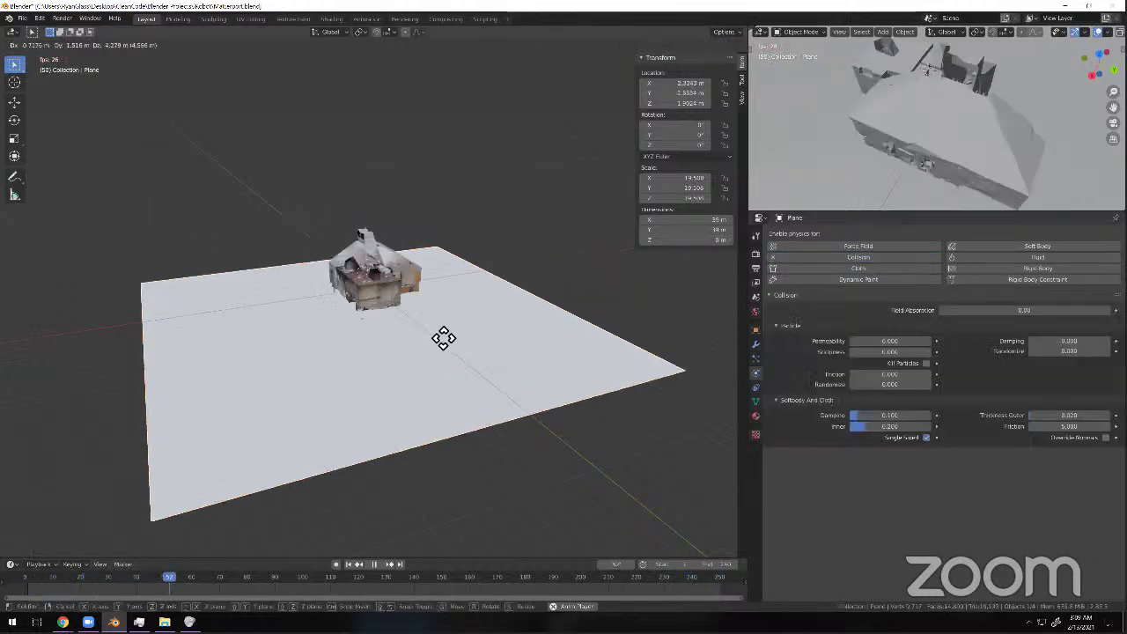
click(453, 319)
key(s)
click(623, 315)
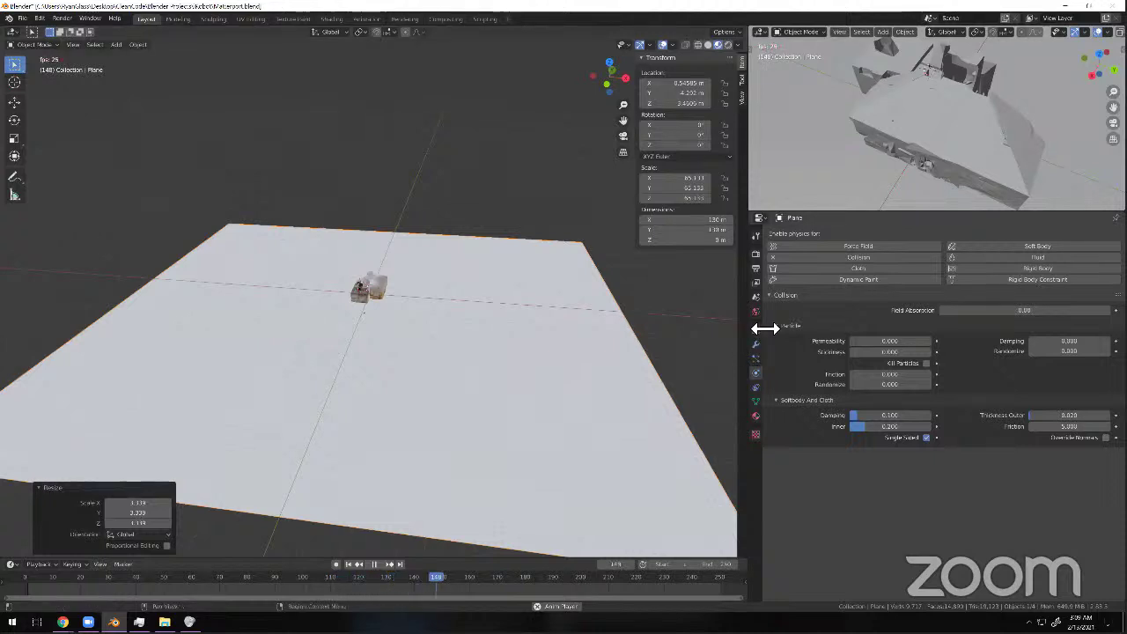
middle_drag(629, 308, 459, 331)
Duplicate the collision plane and tilt the copies into walls on both sides of the house.
key(shift+d)
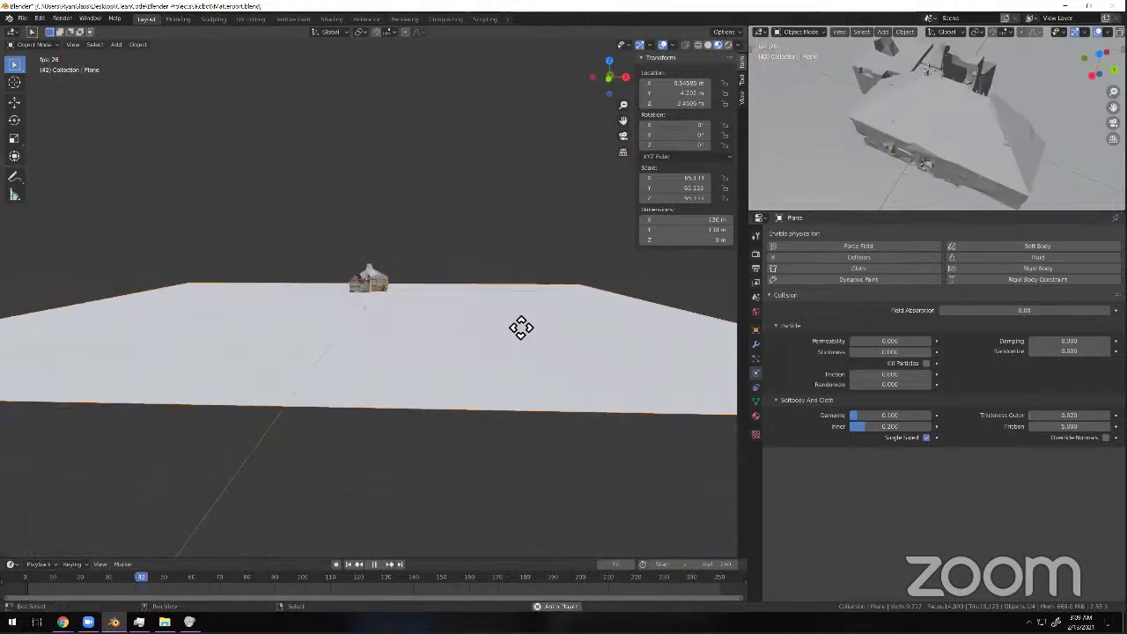
click(547, 223)
key(shift+d)
click(199, 463)
Duplicate another collision plane, raise it above the house, and rotate it nearly flat as a ceiling.
key(shift+d)
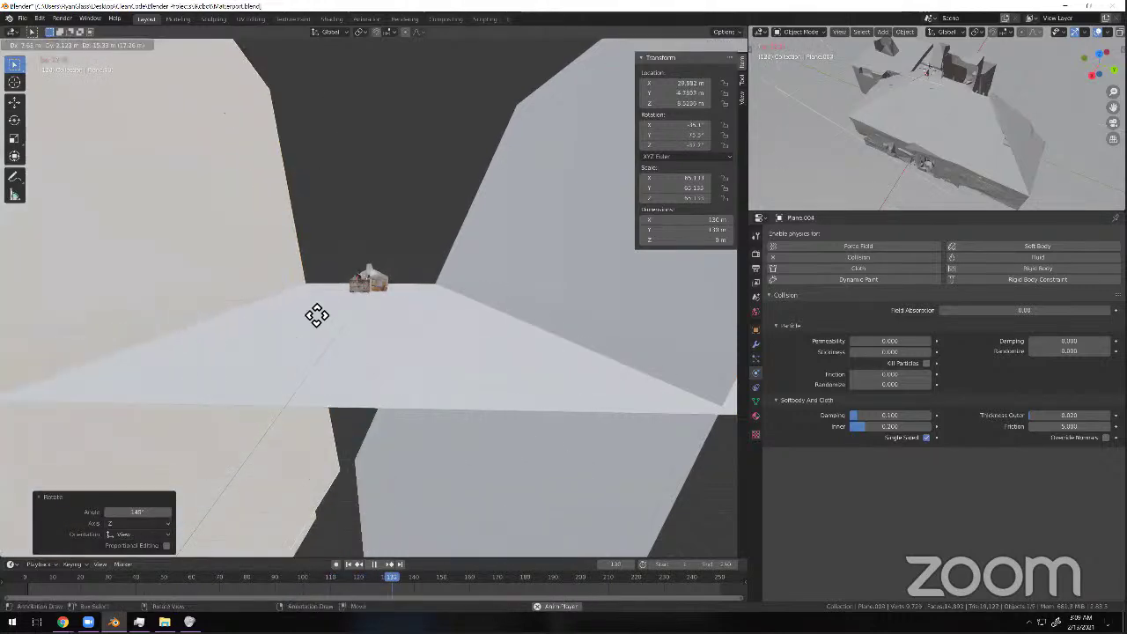
click(392, 278)
key(r)
click(549, 208)
key(r)
click(576, 165)
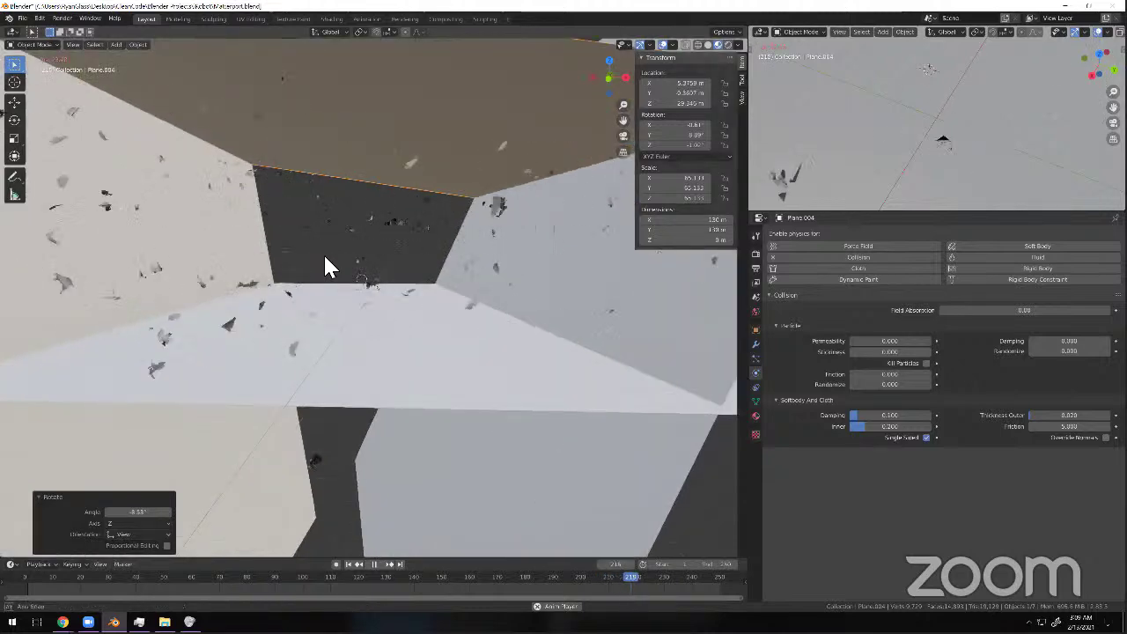
Duplicate the ceiling plane, rotate the copy upright, and move it across an open end of the enclosure as a wall.
middle_drag(393, 238, 523, 244)
key(shift+d)
click(560, 250)
key(r)
click(391, 364)
key(g)
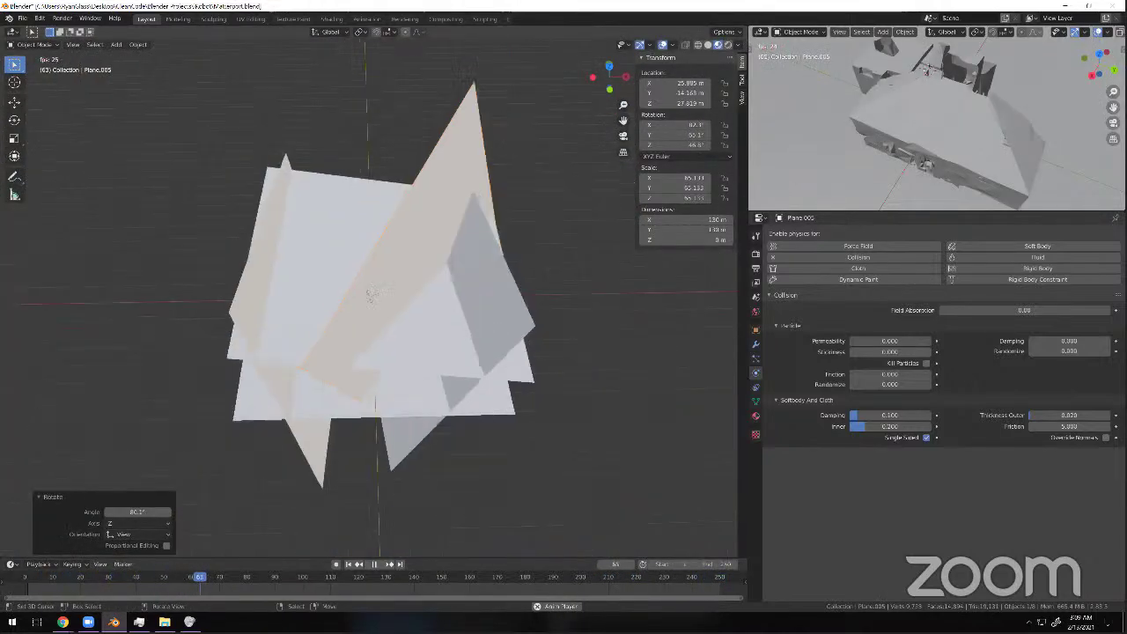
click(379, 419)
scroll(352, 441, up, 4)
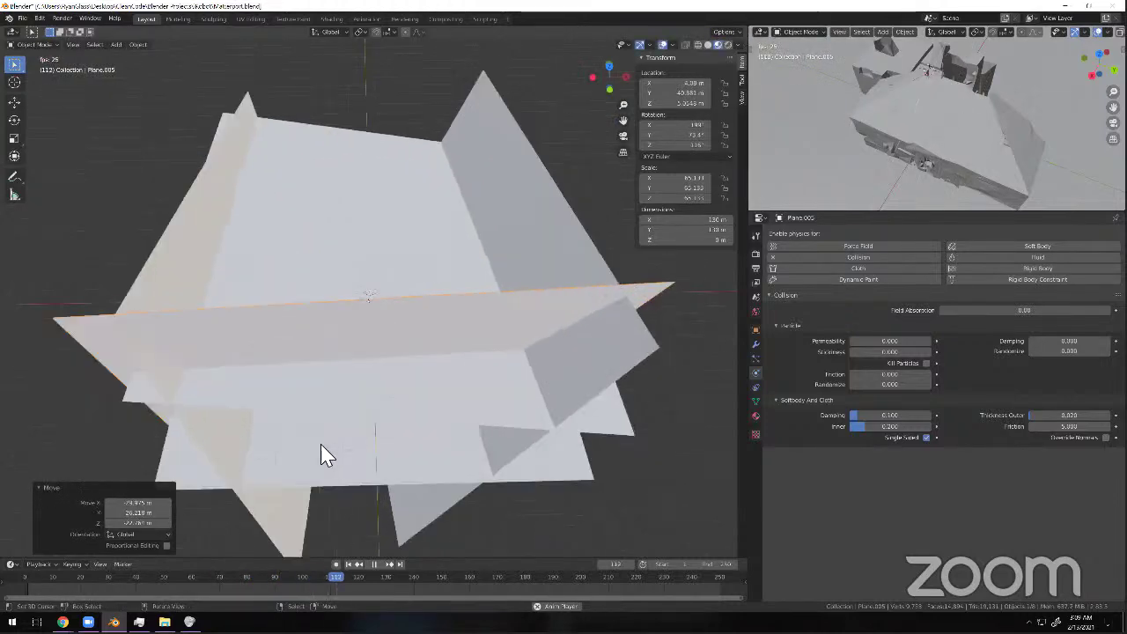
Duplicate the end wall and place the copy across the enclosure's opposite open end.
middle_drag(322, 455, 400, 324)
key(shift+d)
click(433, 280)
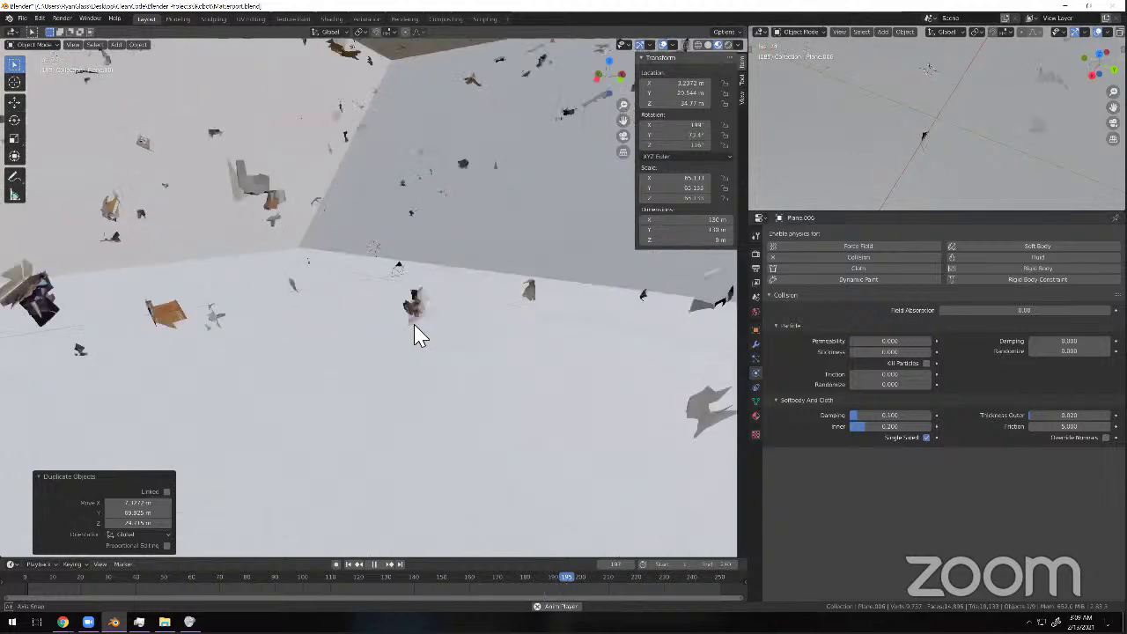
Review the explosion playback from inside the enclosure, rewind to the start, and inspect the house up close.
key(shift+grave)
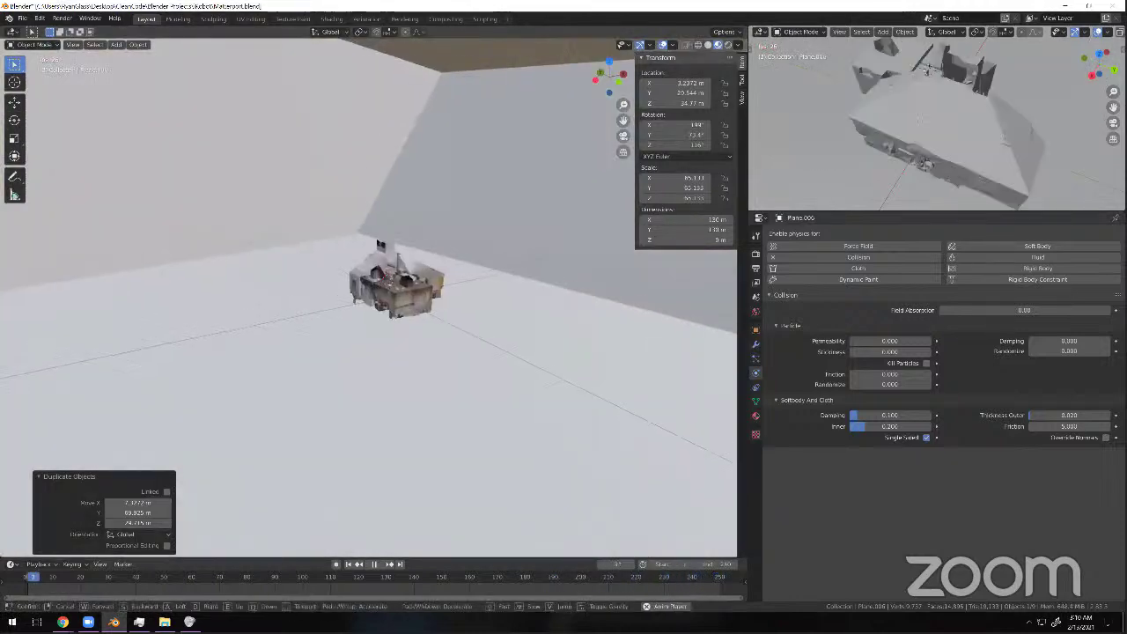
key(a)
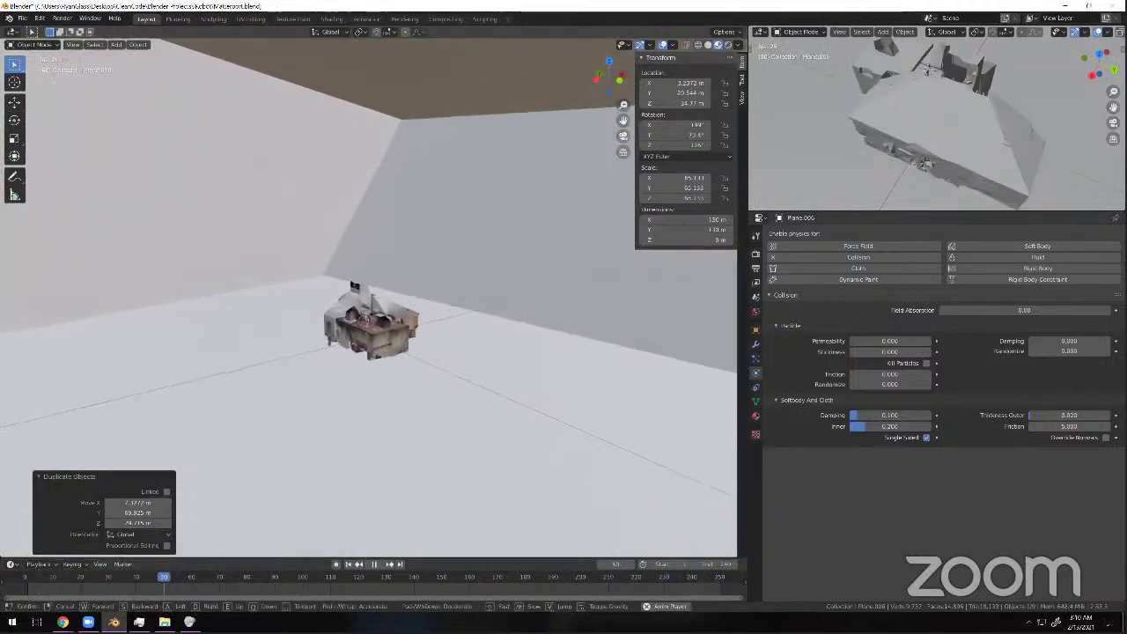
key(Escape)
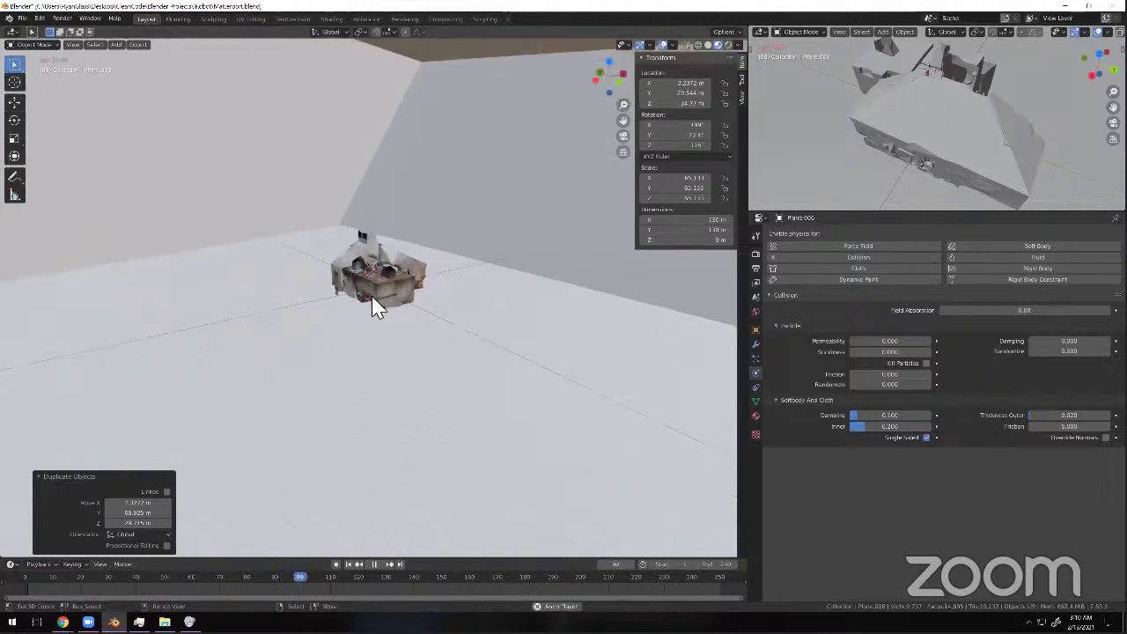
key(alt+a)
drag(312, 578, 8, 594)
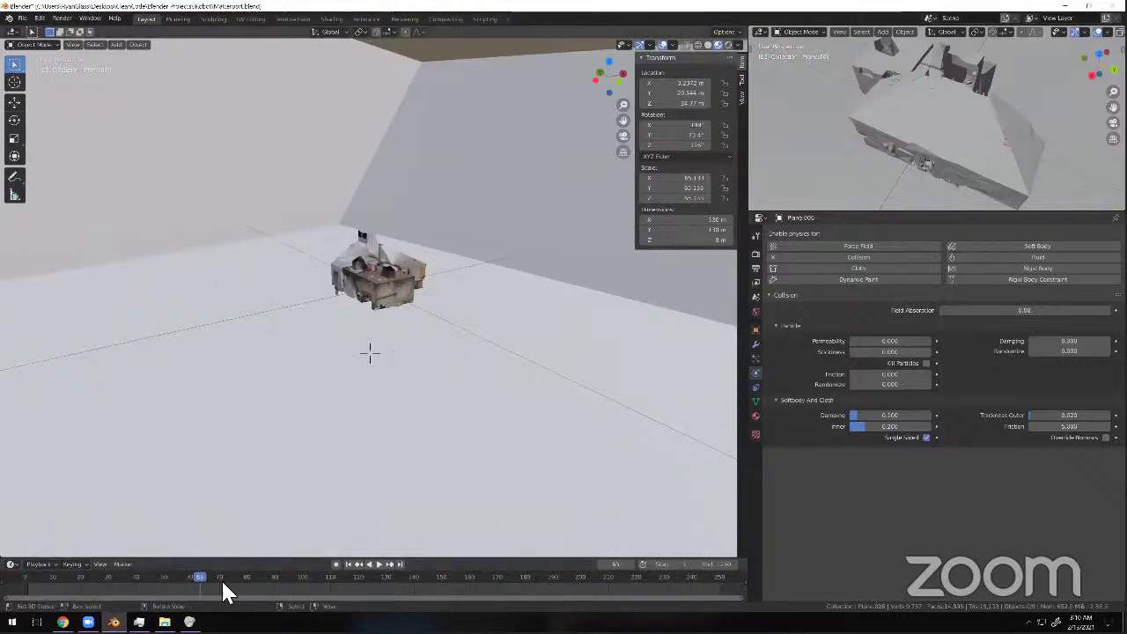
key(shift+Left)
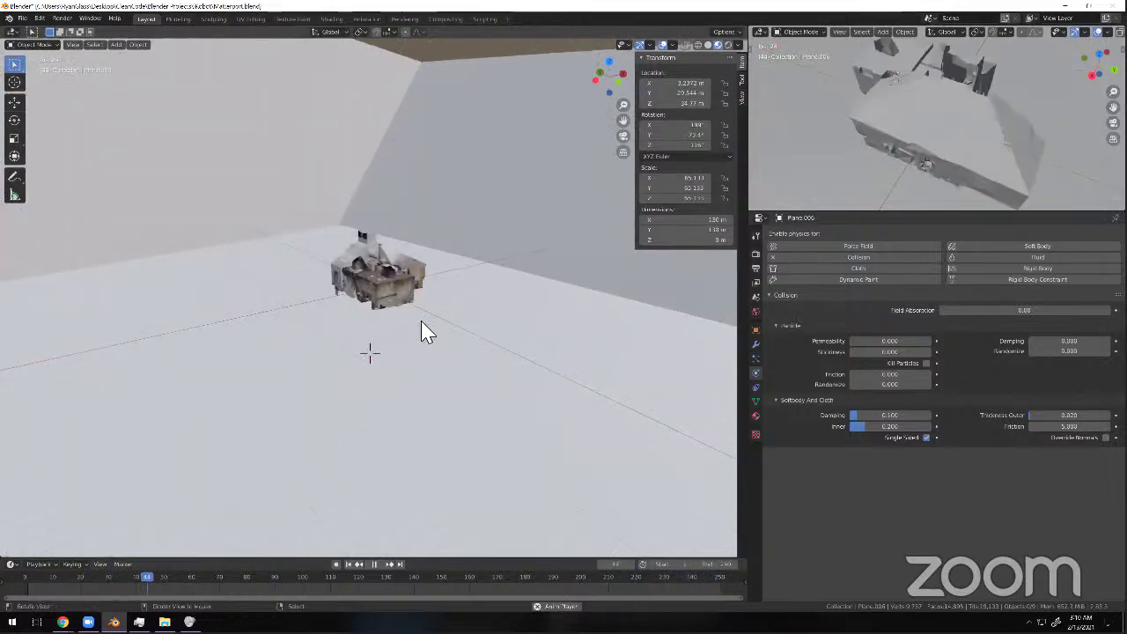
key(space)
scroll(394, 273, up, 4)
click(393, 278)
scroll(389, 275, up, 4)
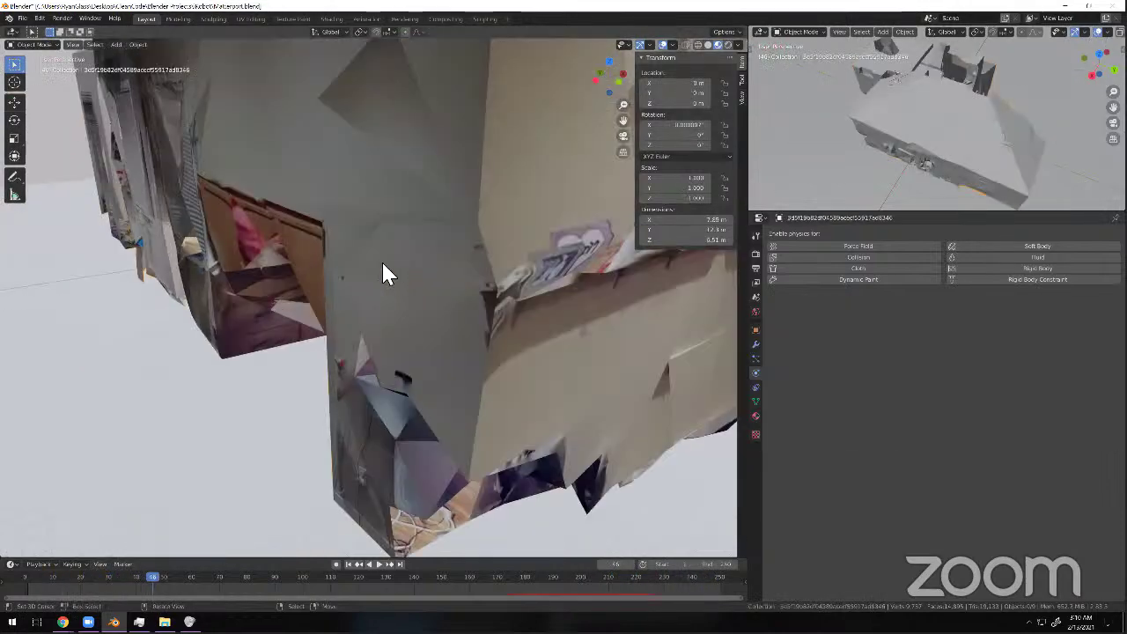
Start a new General file without saving the changes to the house scene.
click(22, 18)
click(185, 37)
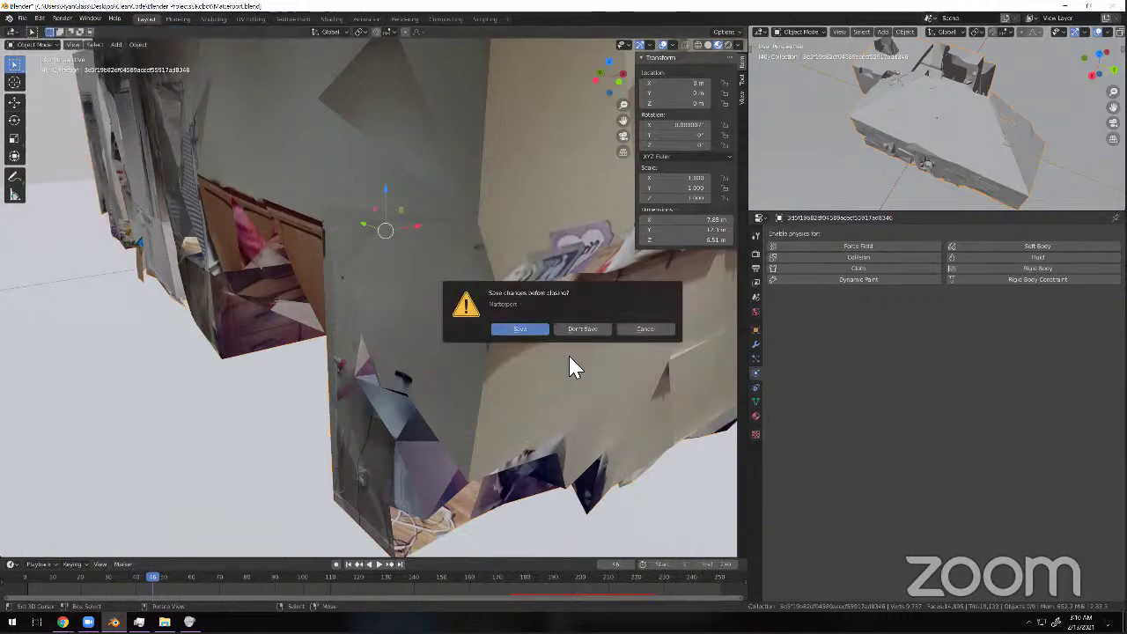
click(570, 329)
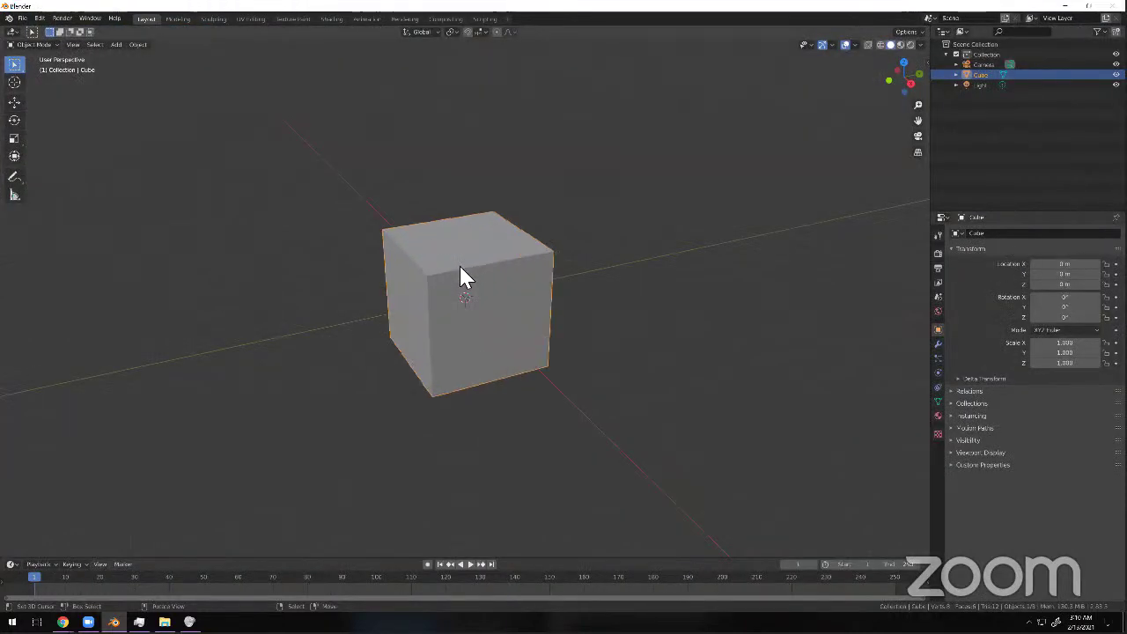
Delete the default cube and add a monkey mesh in its place.
scroll(465, 277, down, 5)
key(Delete)
key(shift+a)
mouse_move(467, 266)
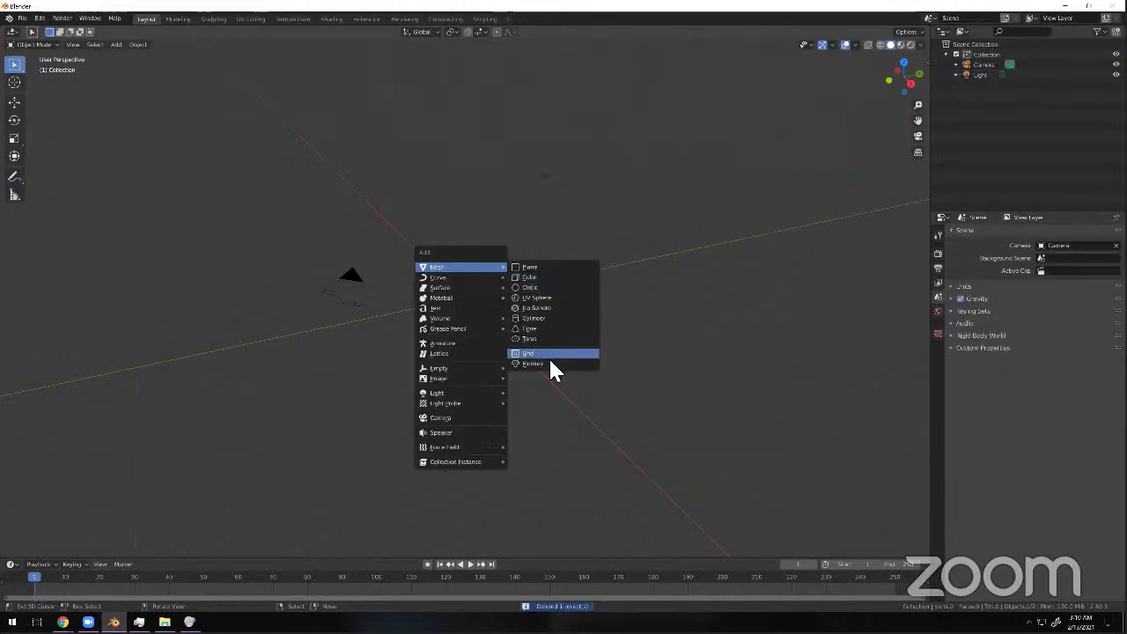
click(551, 362)
scroll(827, 260, up, 10)
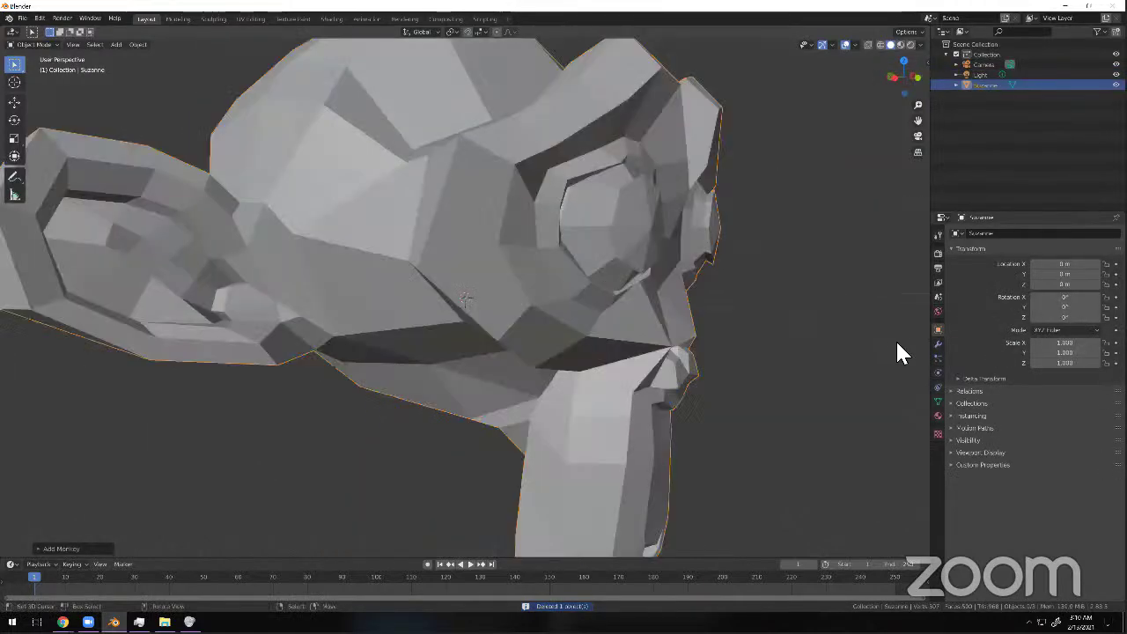
scroll(895, 339, down, 3)
Add a Remesh modifier to the monkey and set its mode to Blocks.
click(938, 344)
click(987, 233)
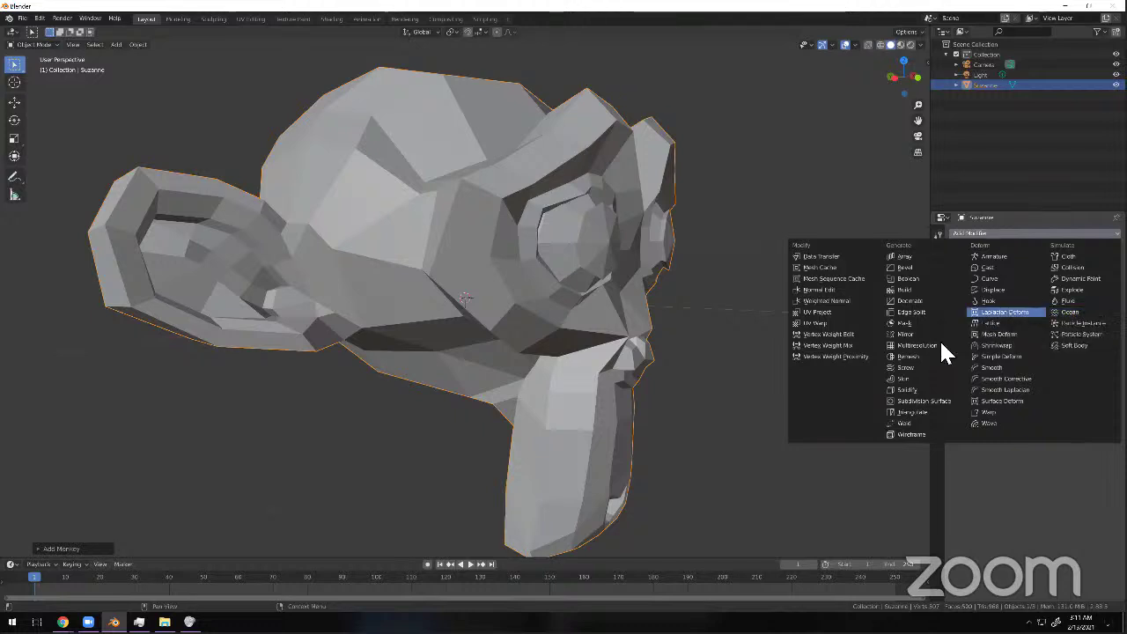
click(921, 358)
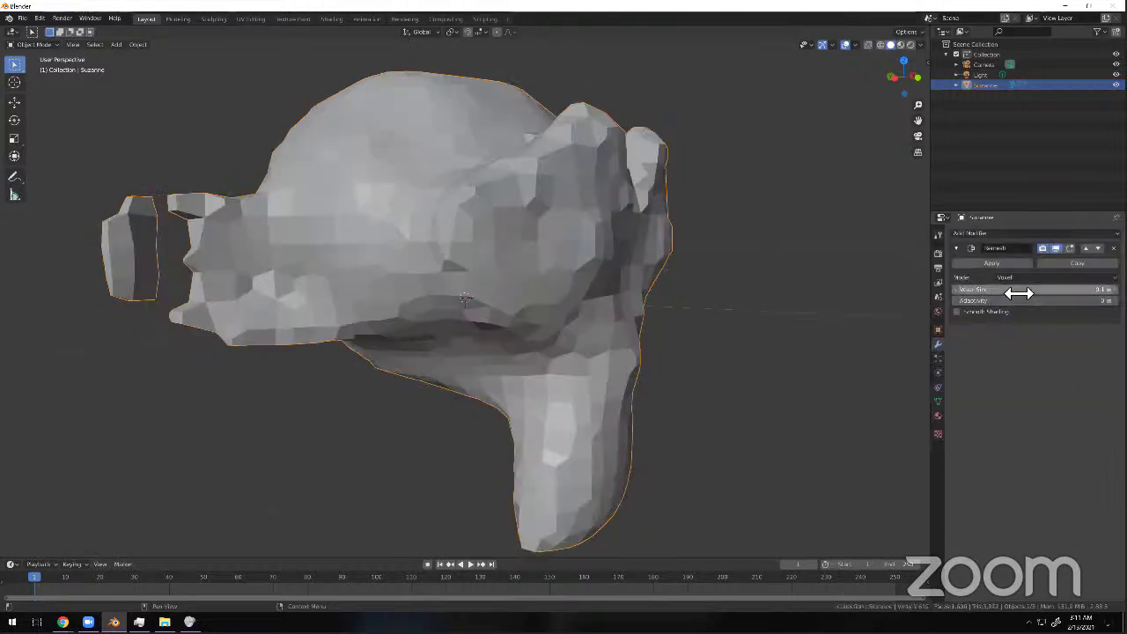
scroll(589, 319, down, 4)
middle_drag(549, 346, 495, 240)
scroll(599, 221, up, 4)
click(1005, 277)
click(1012, 288)
scroll(636, 217, down, 4)
scroll(496, 201, up, 3)
middle_drag(602, 264, 660, 263)
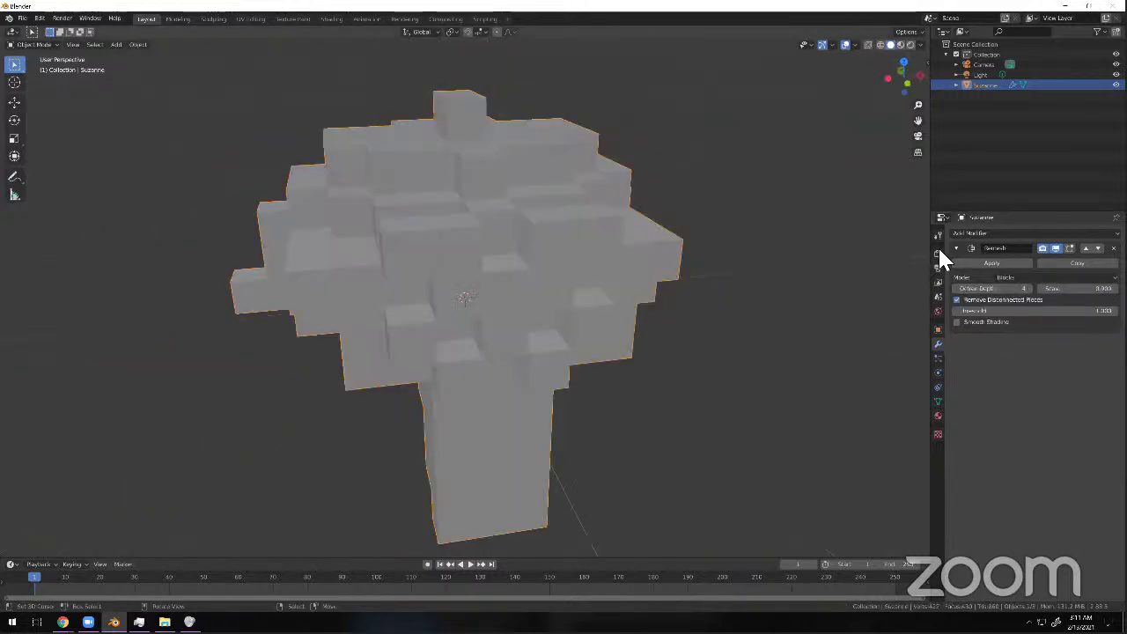
Examine the blocky remeshed monkey from several angles and distances.
middle_drag(530, 247, 474, 244)
scroll(555, 253, down, 3)
scroll(461, 279, up, 6)
scroll(449, 266, down, 6)
scroll(883, 262, up, 3)
scroll(611, 312, up, 5)
scroll(491, 272, down, 5)
middle_drag(491, 272, 473, 322)
scroll(505, 357, up, 5)
scroll(505, 357, down, 5)
scroll(388, 313, down, 5)
scroll(480, 317, up, 5)
scroll(528, 321, down, 5)
scroll(552, 312, up, 5)
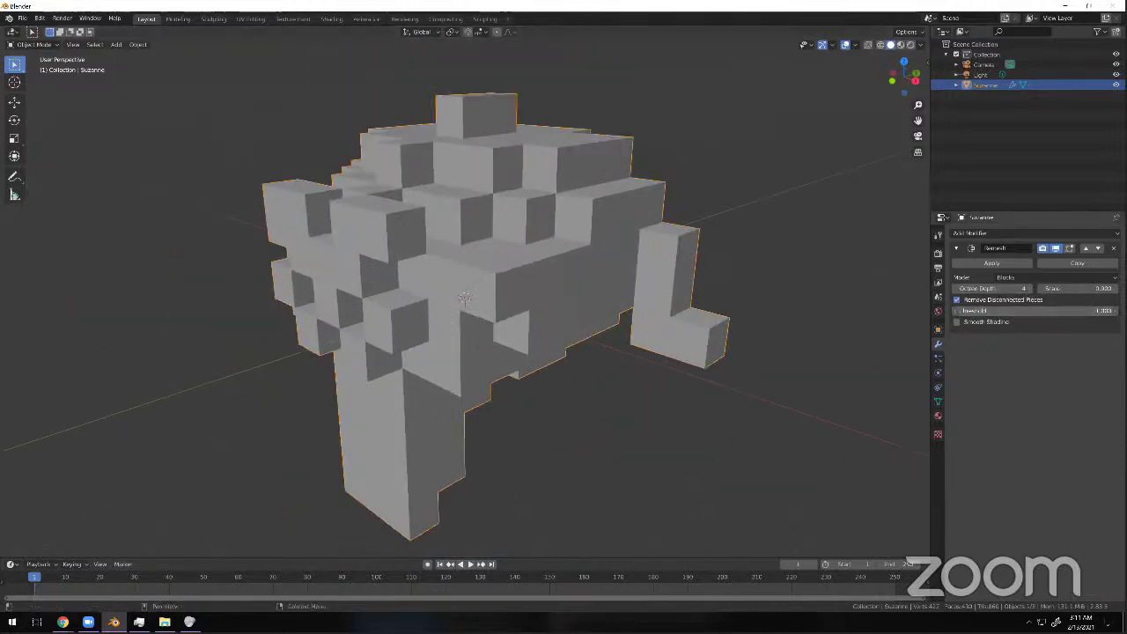
Raise the Remesh modifier's octree depth to 11.
mouse_move(1006, 288)
mouse_down()
mouse_move(993, 288)
mouse_move(1023, 288)
mouse_up()
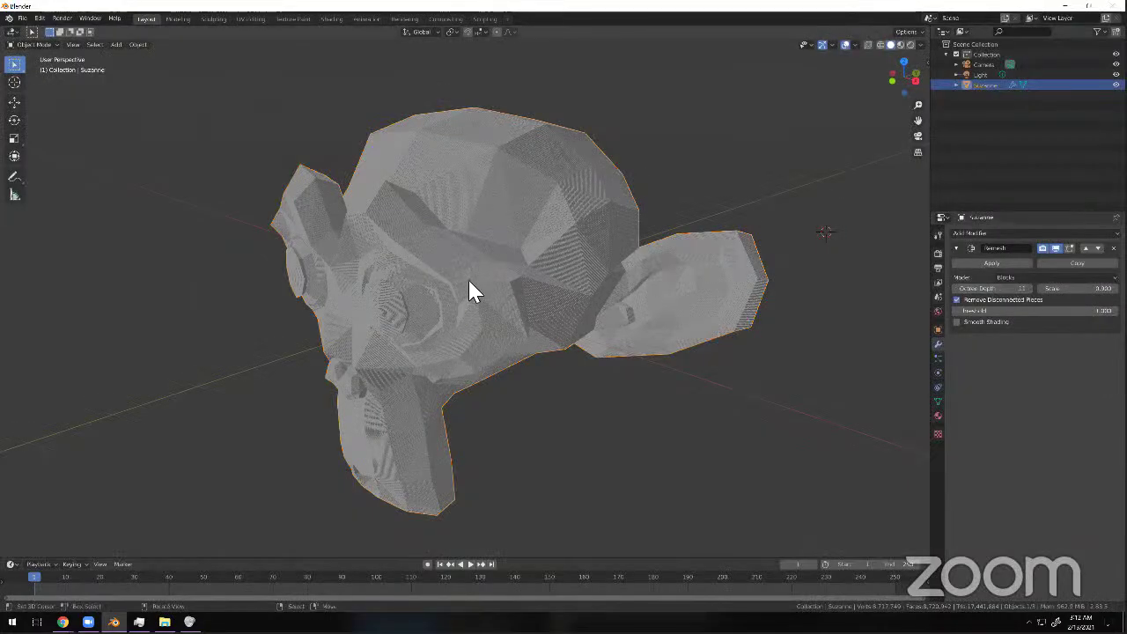
scroll(621, 307, up, 5)
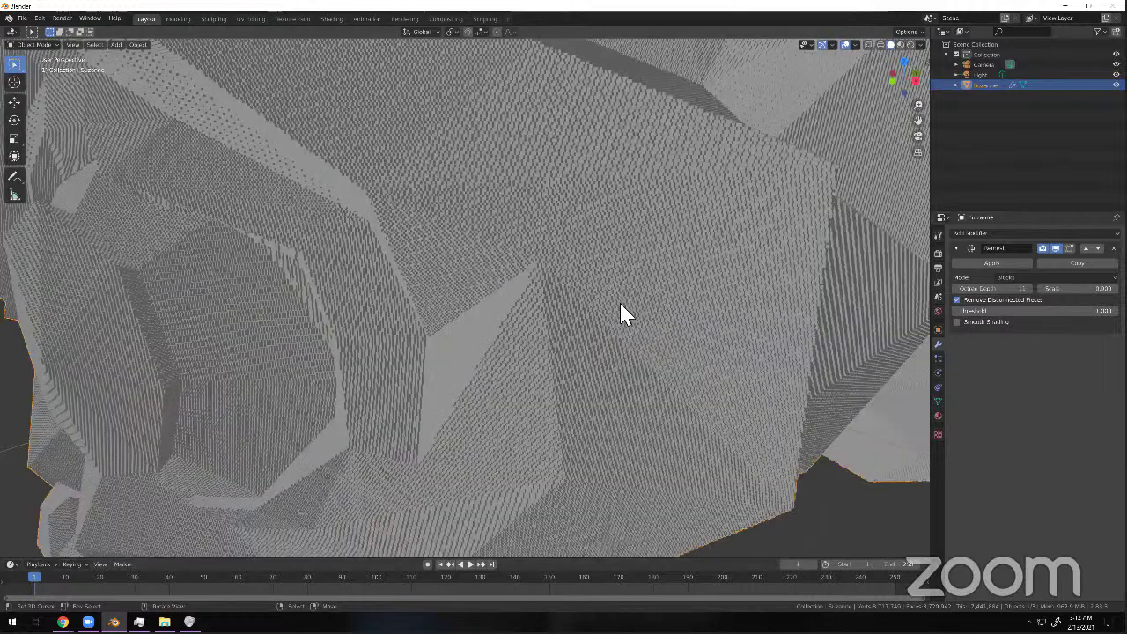
middle_drag(644, 320, 440, 314)
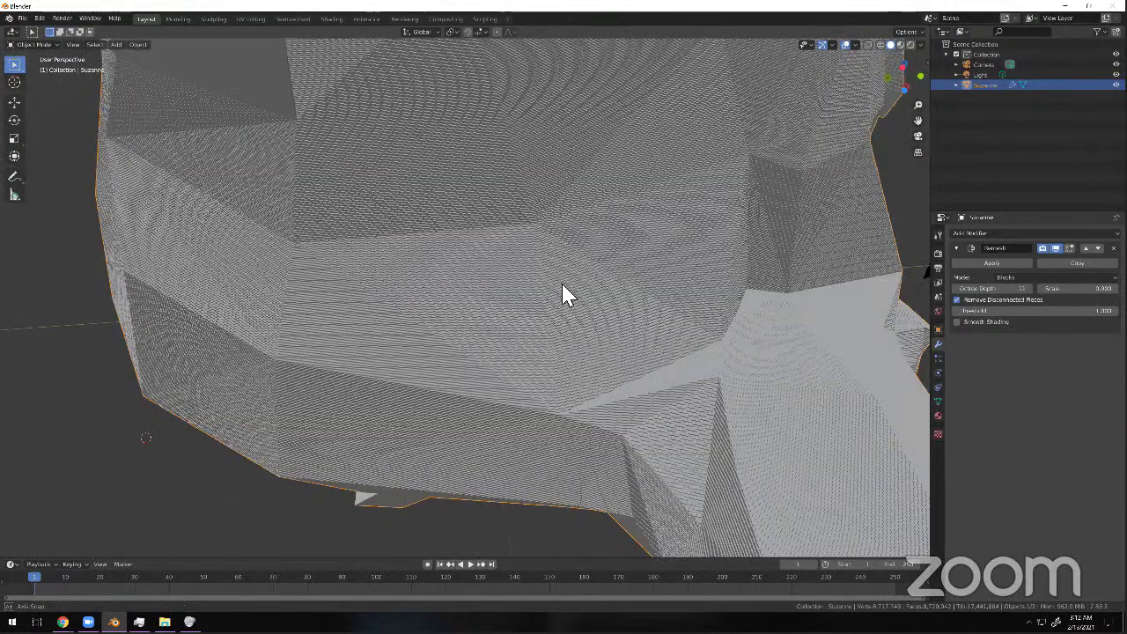
Open Task Manager beside the viewport and check Blender's CPU and memory use while orbiting the monkey.
middle_drag(563, 297, 581, 590)
right_click(552, 624)
click(590, 581)
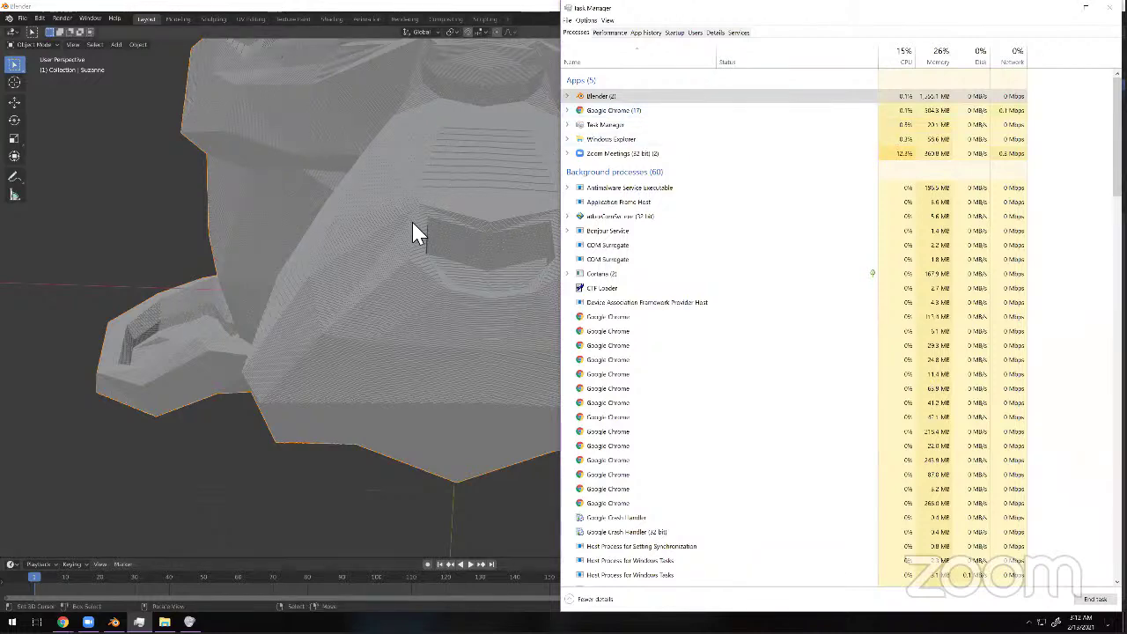
middle_drag(433, 271, 897, 44)
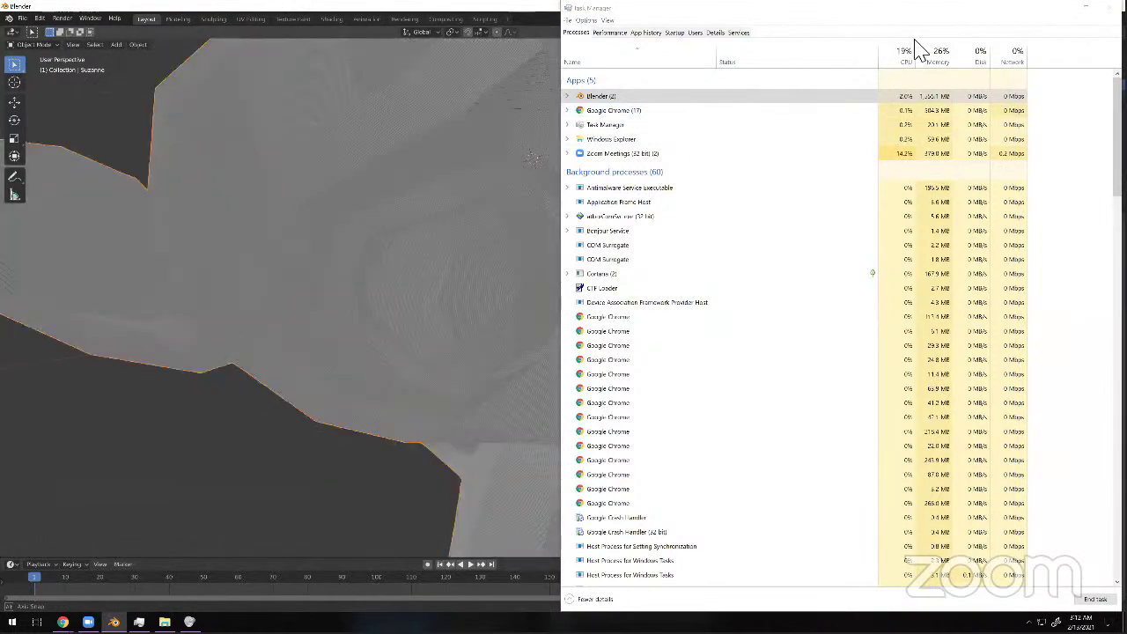
middle_drag(1048, 40, 1066, 19)
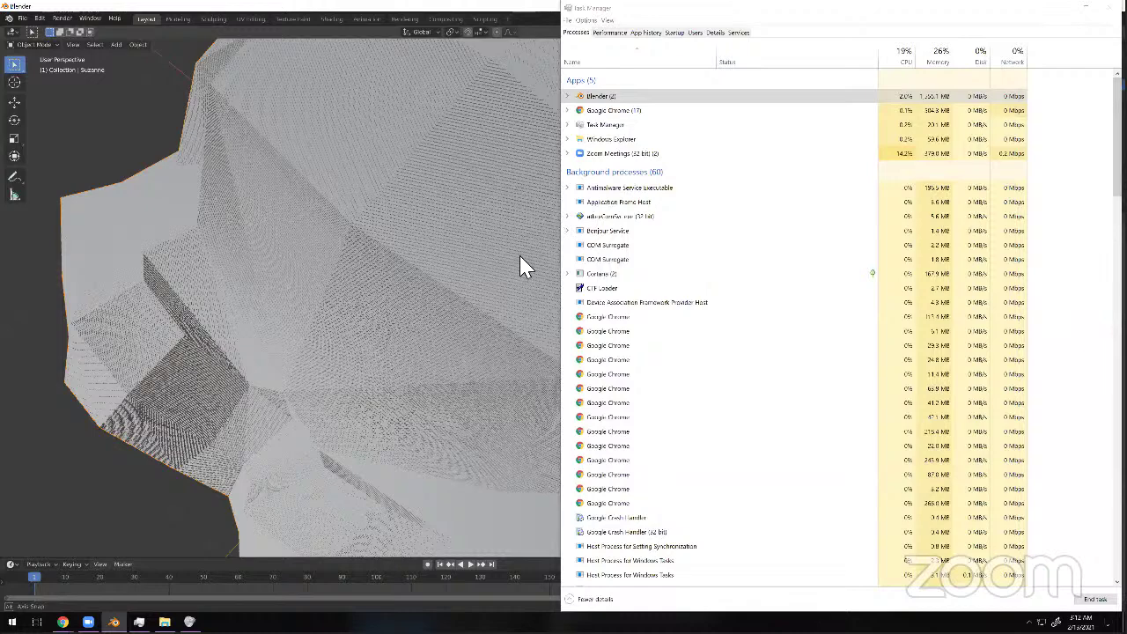
middle_drag(520, 255, 519, 257)
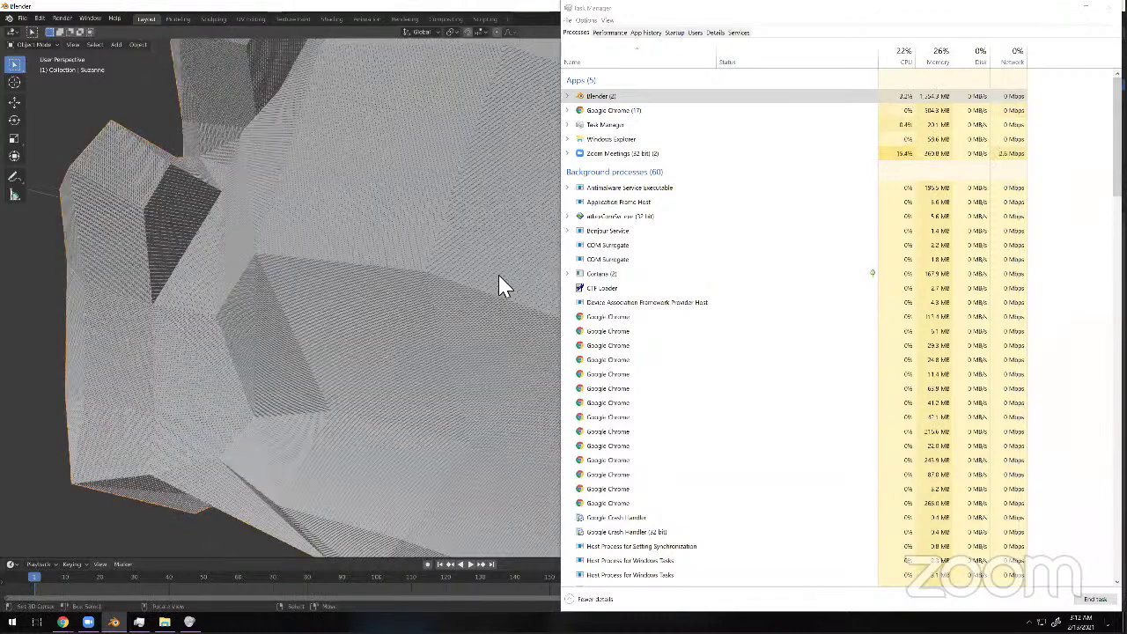
Examine the finely remeshed monkey's tiny surface blocks up close, and fly around the whole head.
scroll(468, 179, up, 4)
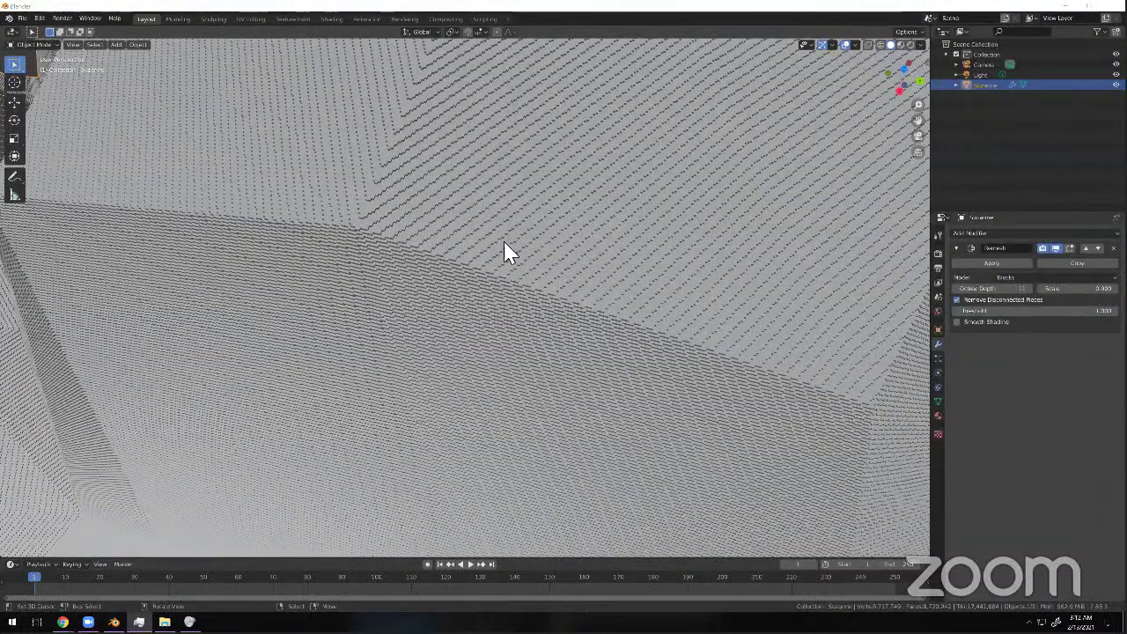
scroll(507, 245, up, 3)
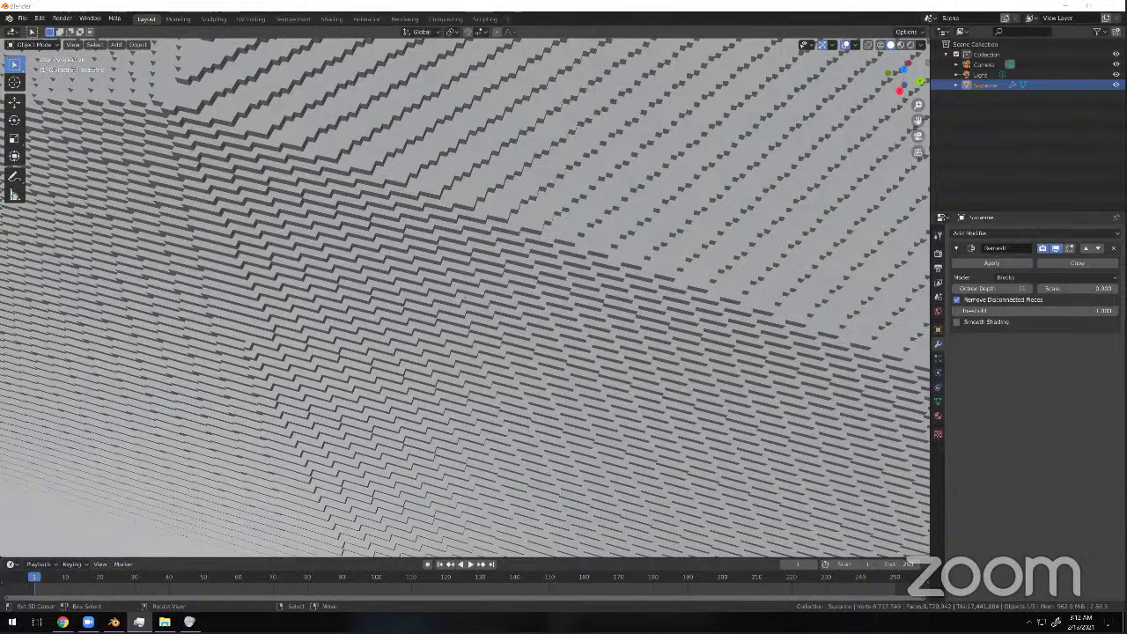
scroll(465, 297, down, 6)
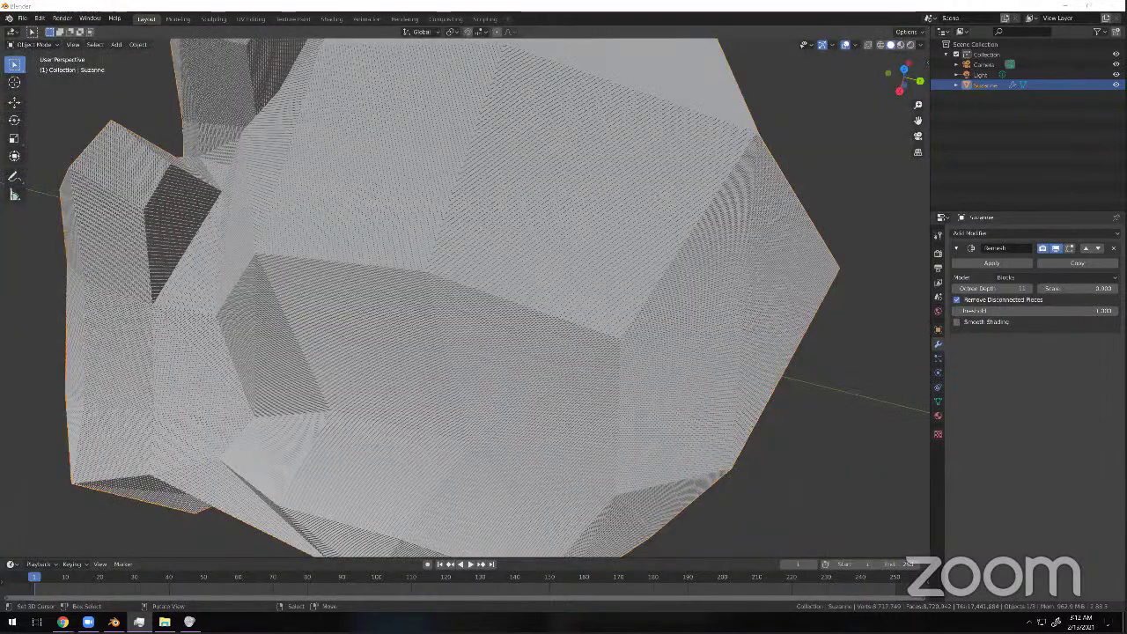
key(shift+grave)
key(s)
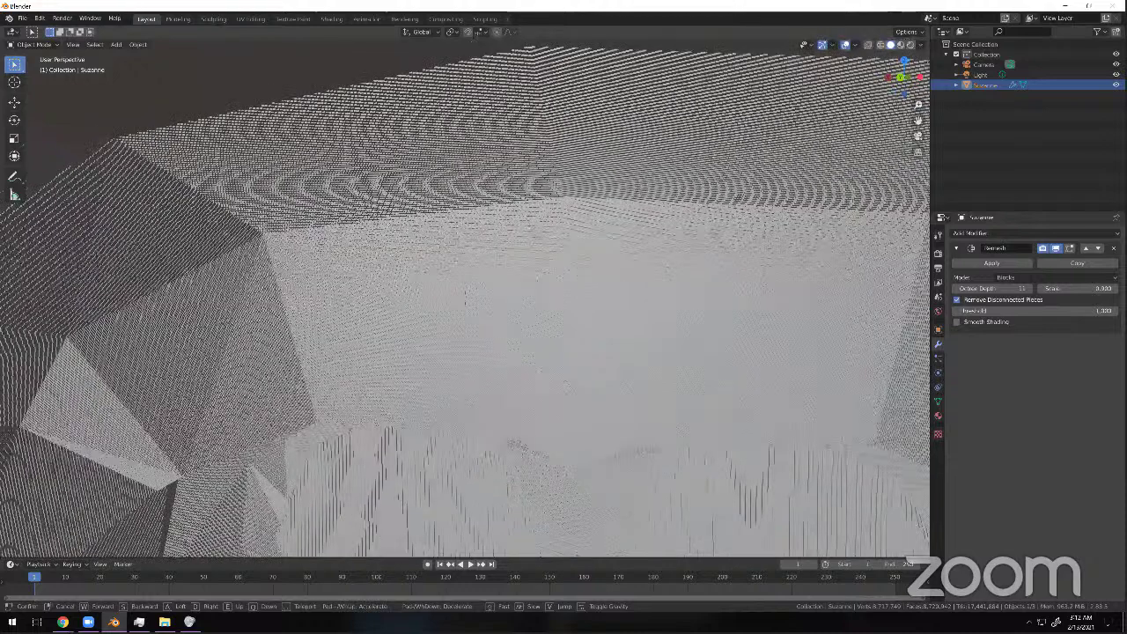
key(s)
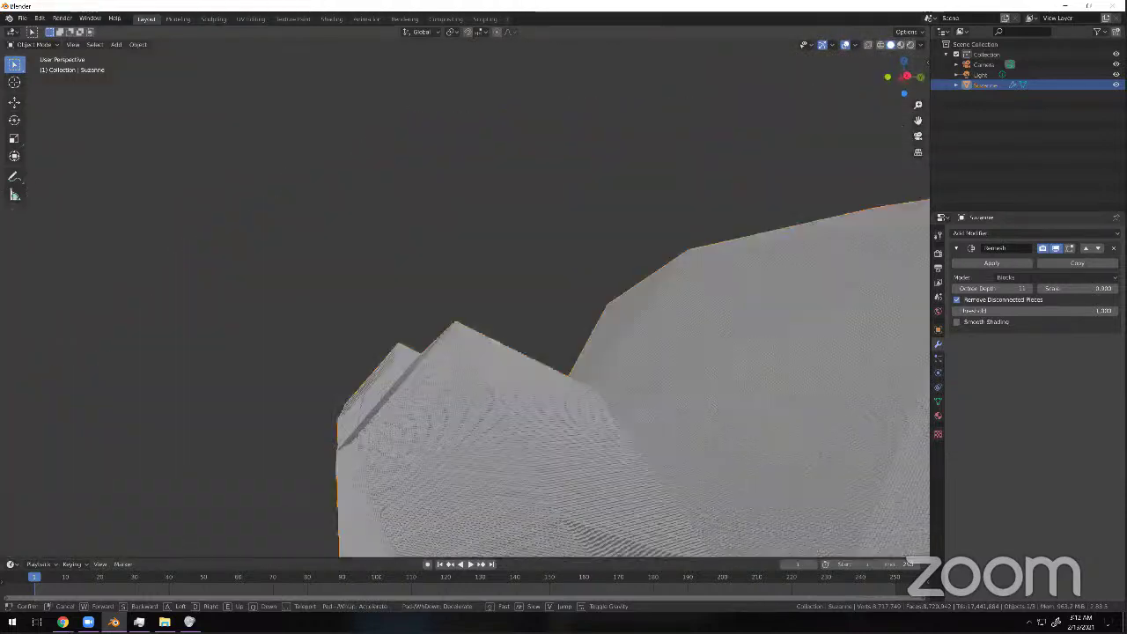
key(s)
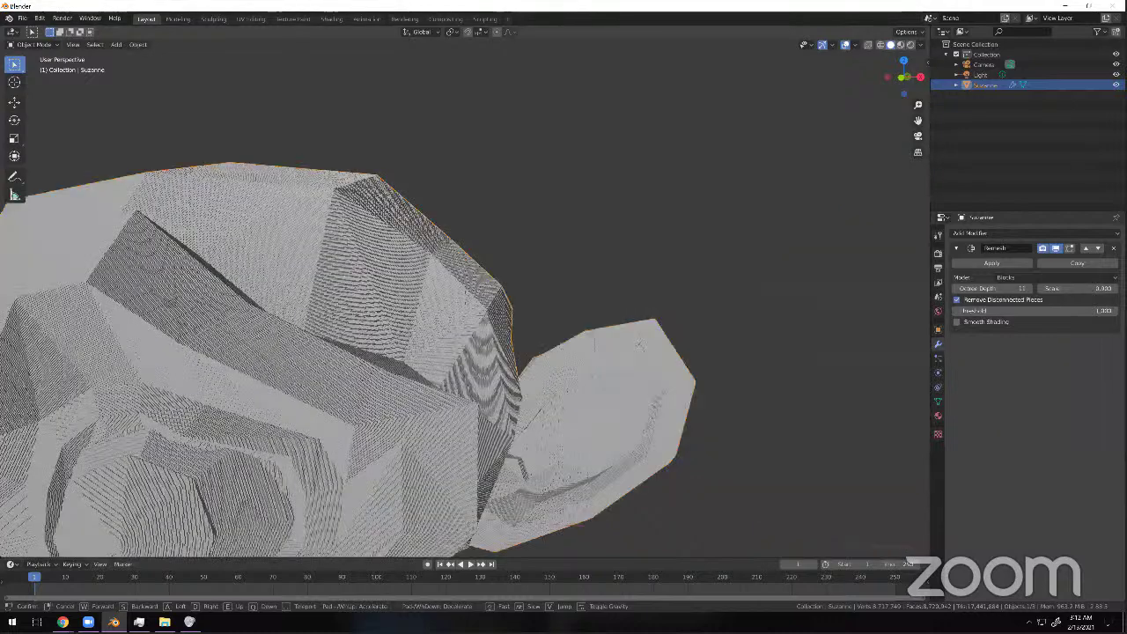
key(w)
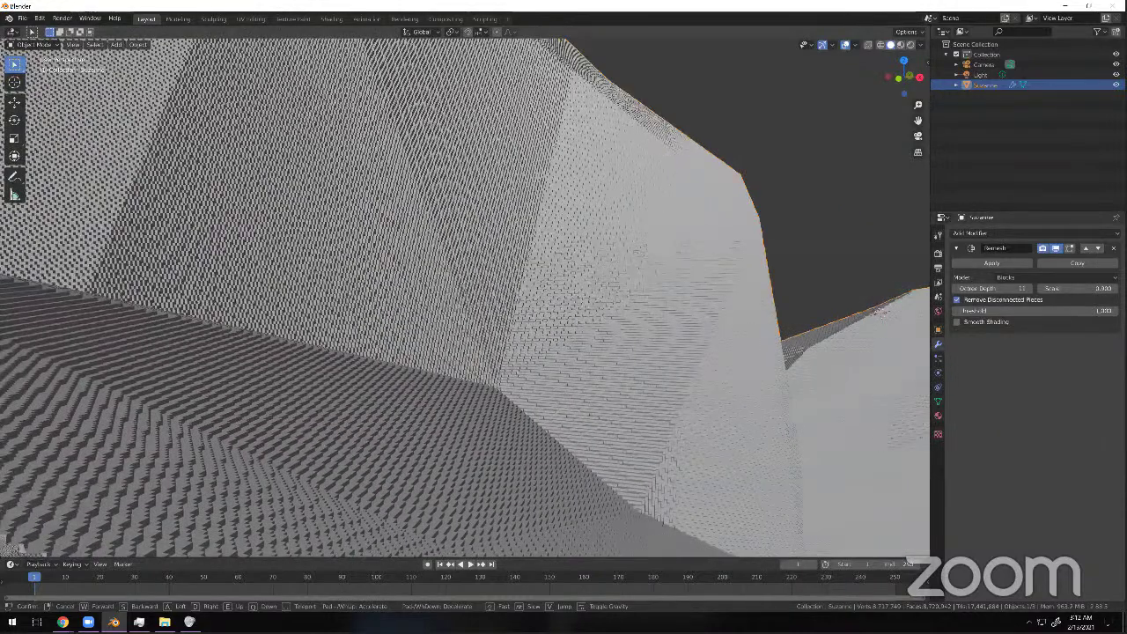
key(s)
key(s)
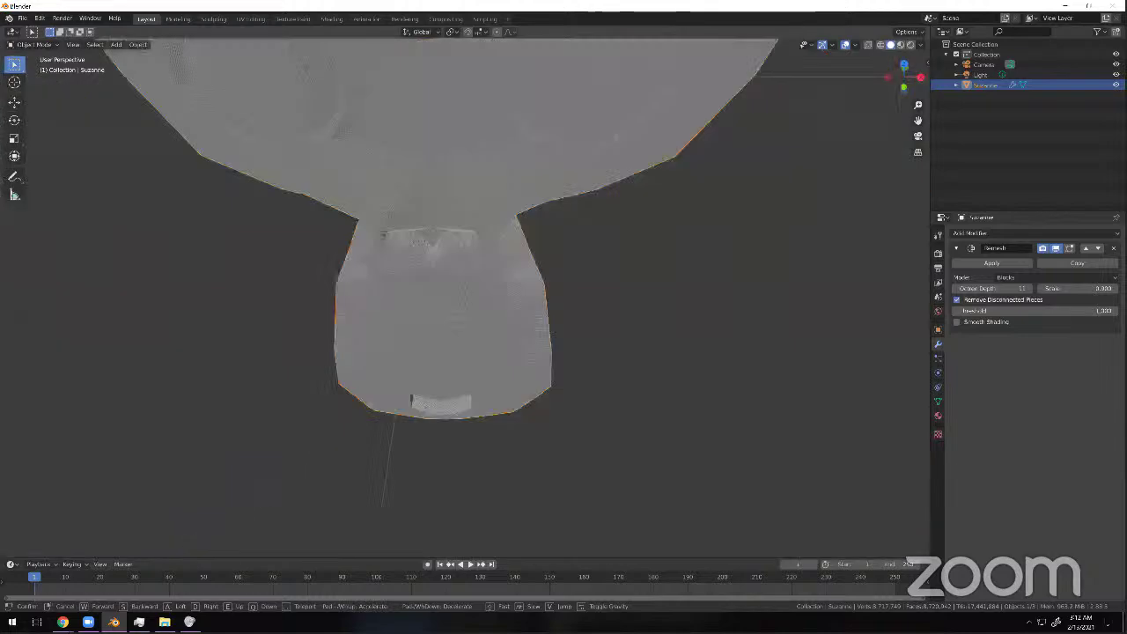
key(q)
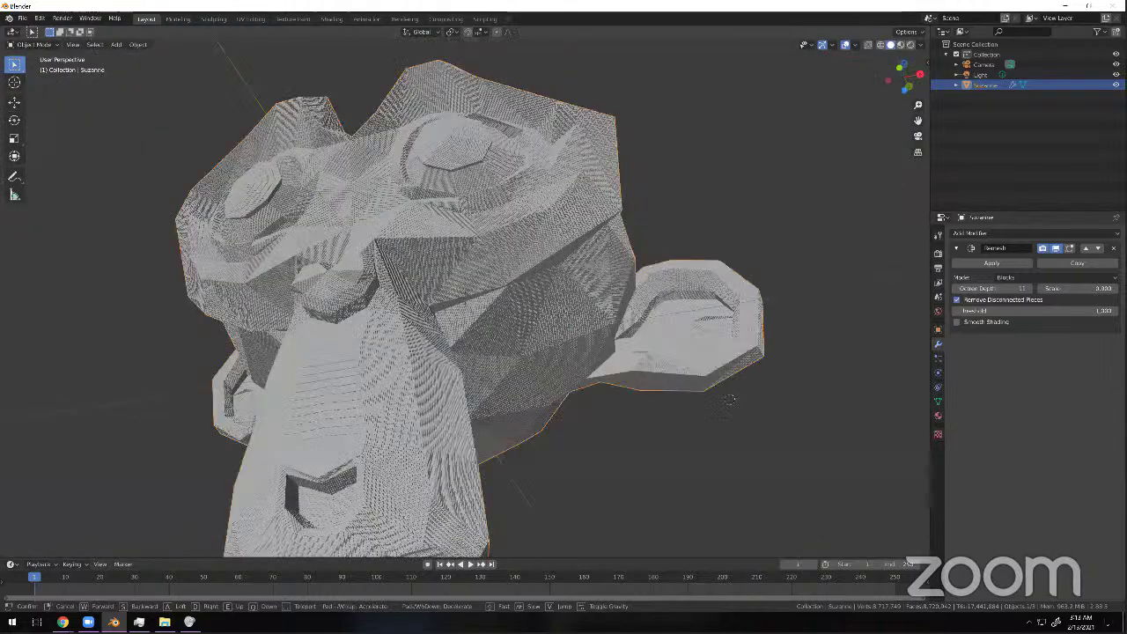
key(d)
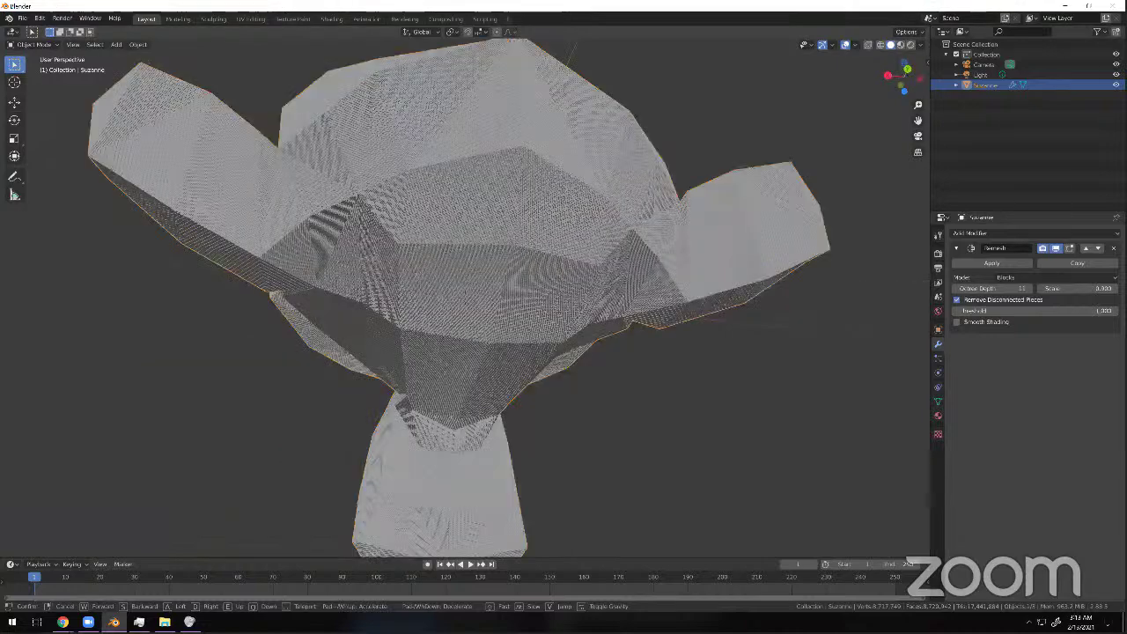
key(s)
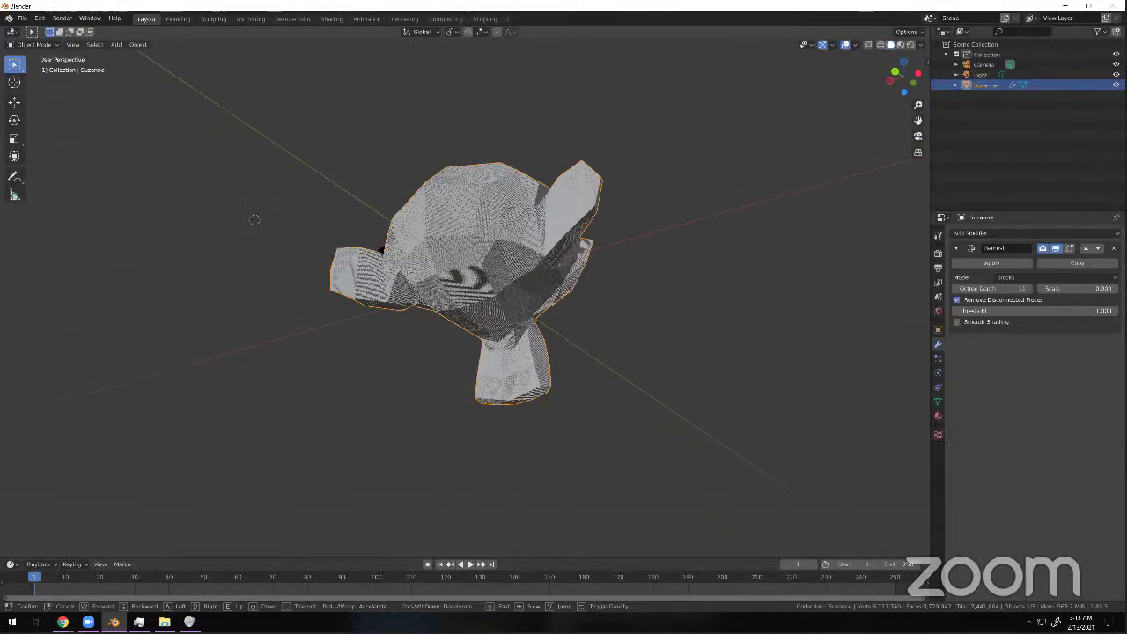
Fly around the finely remeshed monkey and examine the block pattern across its surface up close.
key(w)
key(s)
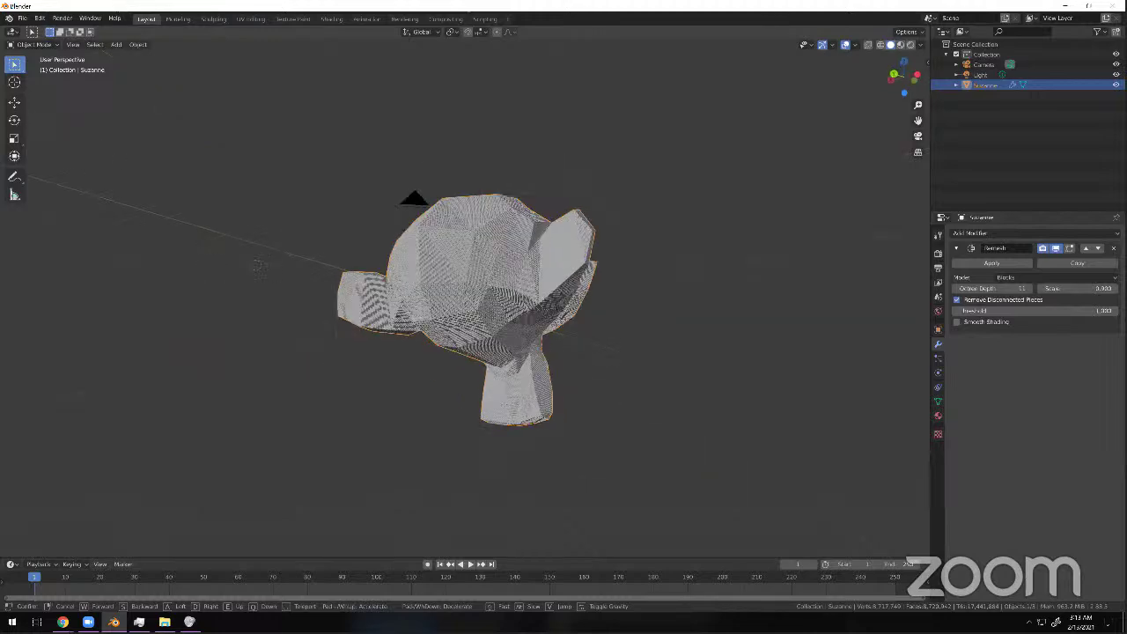
key(w)
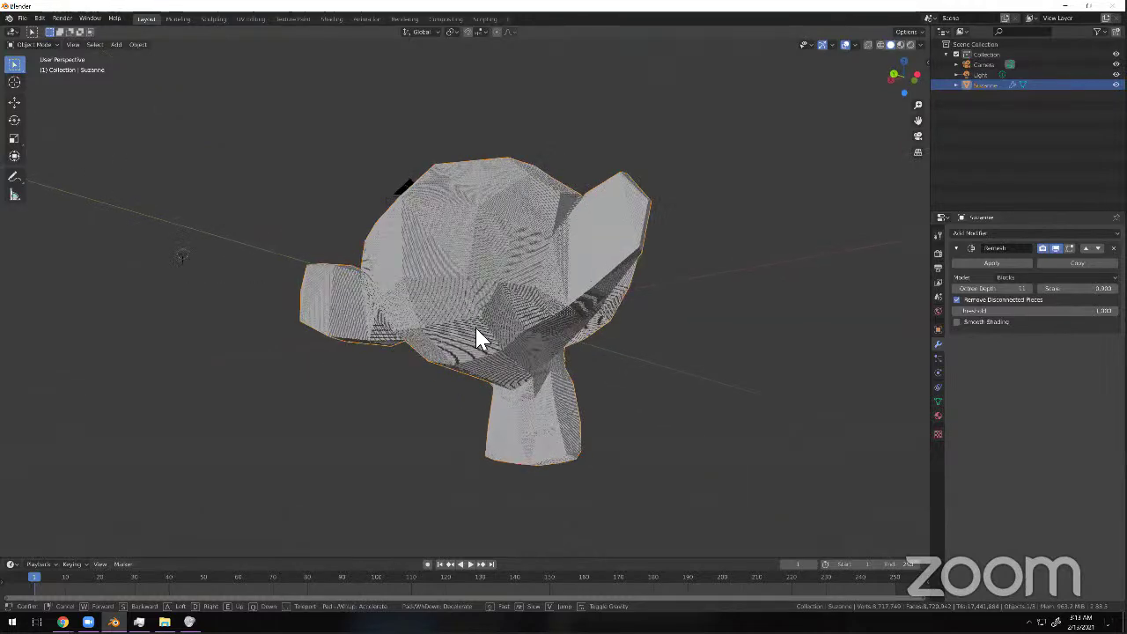
key(w)
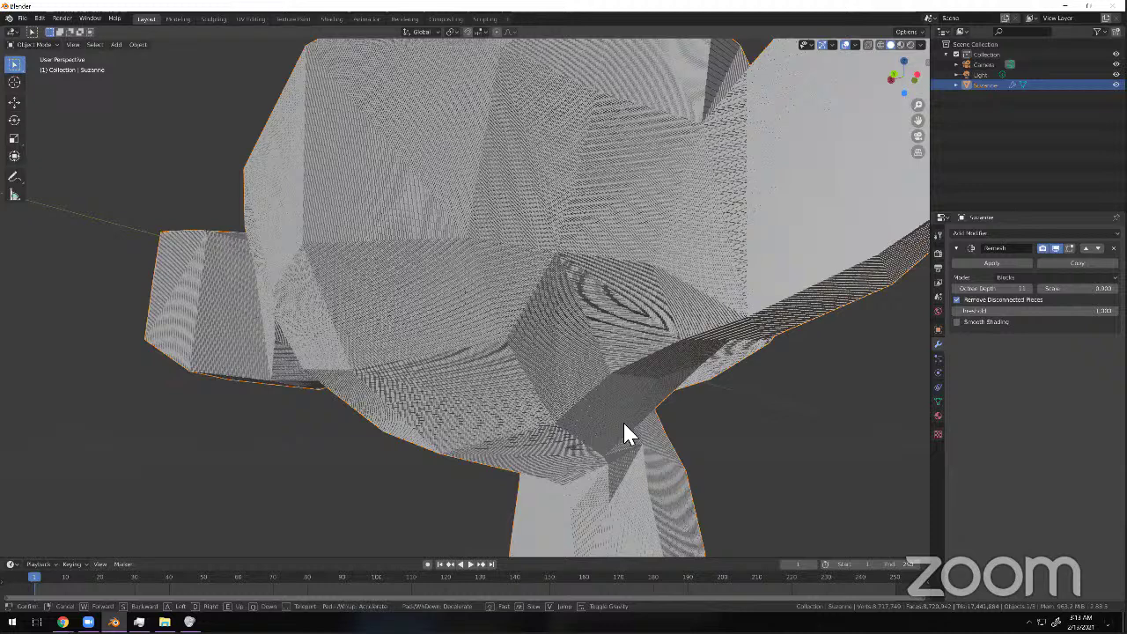
key(w)
click(655, 376)
middle_drag(655, 376, 671, 373)
scroll(671, 372, up, 4)
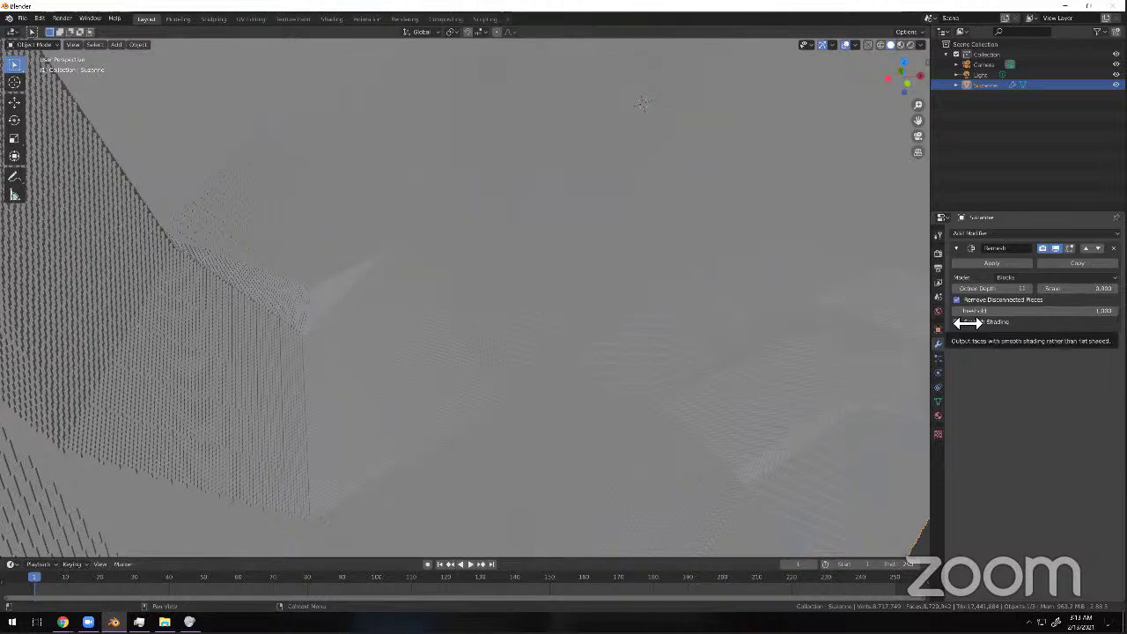
Set the Remesh modifier's octree depth to 6 to give the monkey coarse blocks.
click(982, 288)
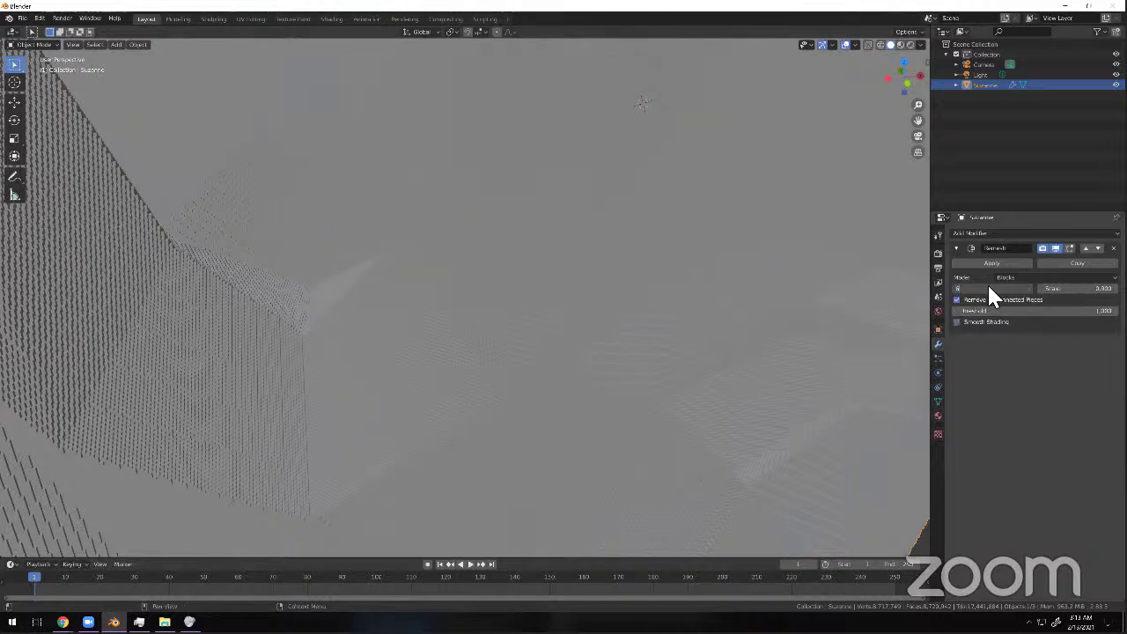
key(Return)
scroll(694, 355, down, 5)
middle_drag(617, 322, 589, 322)
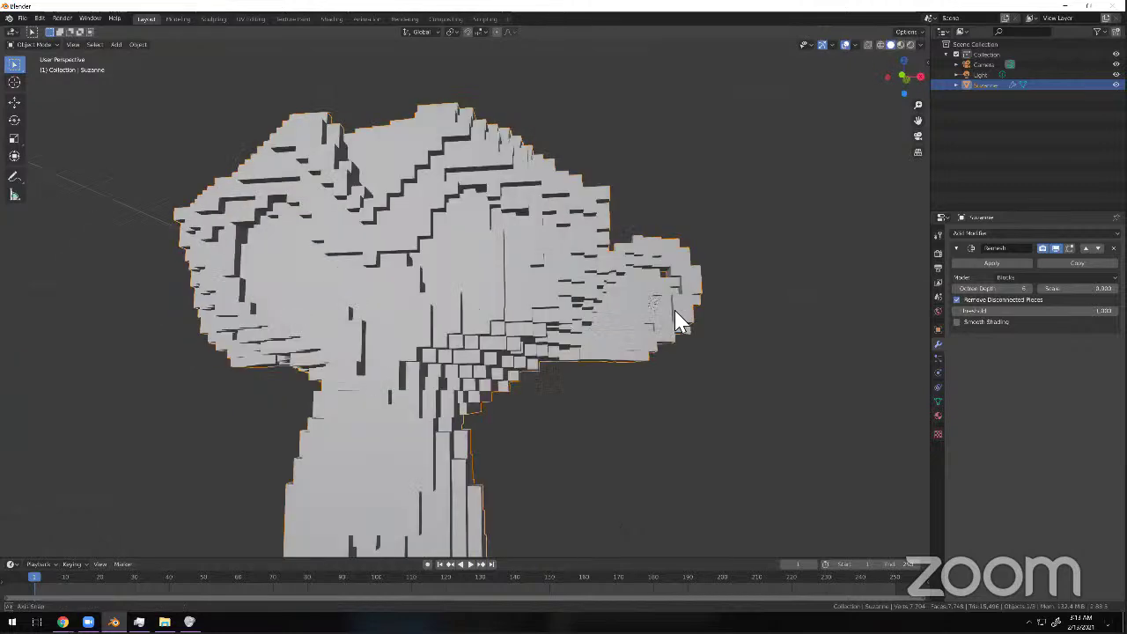
Try smooth shading on the blocky remeshed monkey and turn it off again.
click(957, 322)
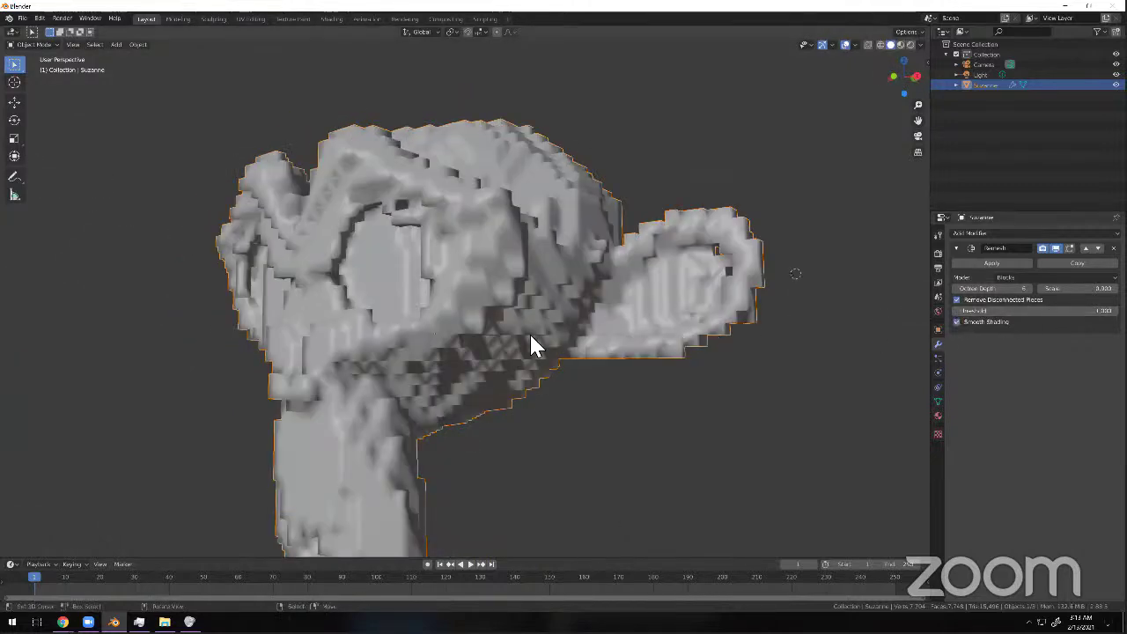
scroll(532, 339, down, 2)
click(957, 321)
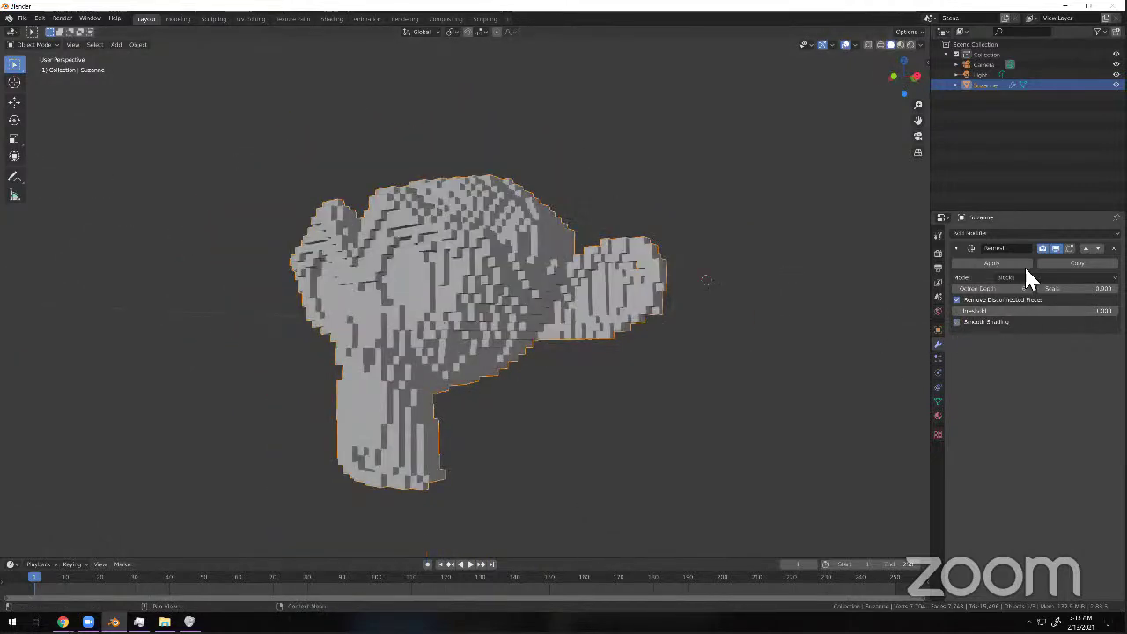
Switch the Remesh modifier to Sharp mode and inspect the monkey's face.
click(1018, 278)
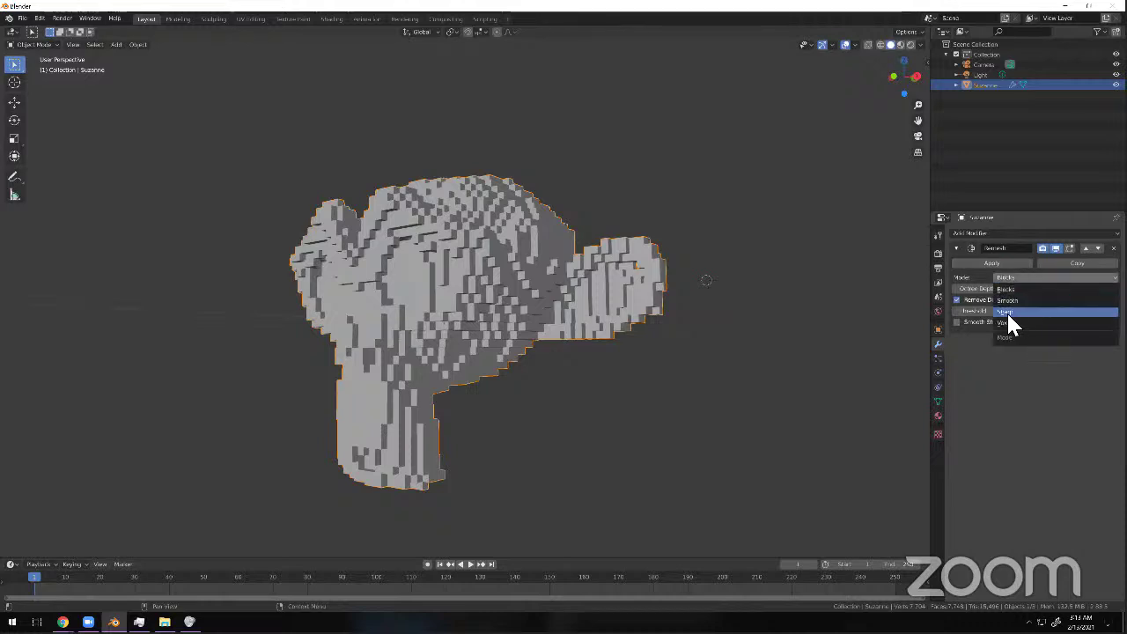
click(1010, 314)
middle_drag(460, 319, 501, 335)
scroll(501, 335, up, 5)
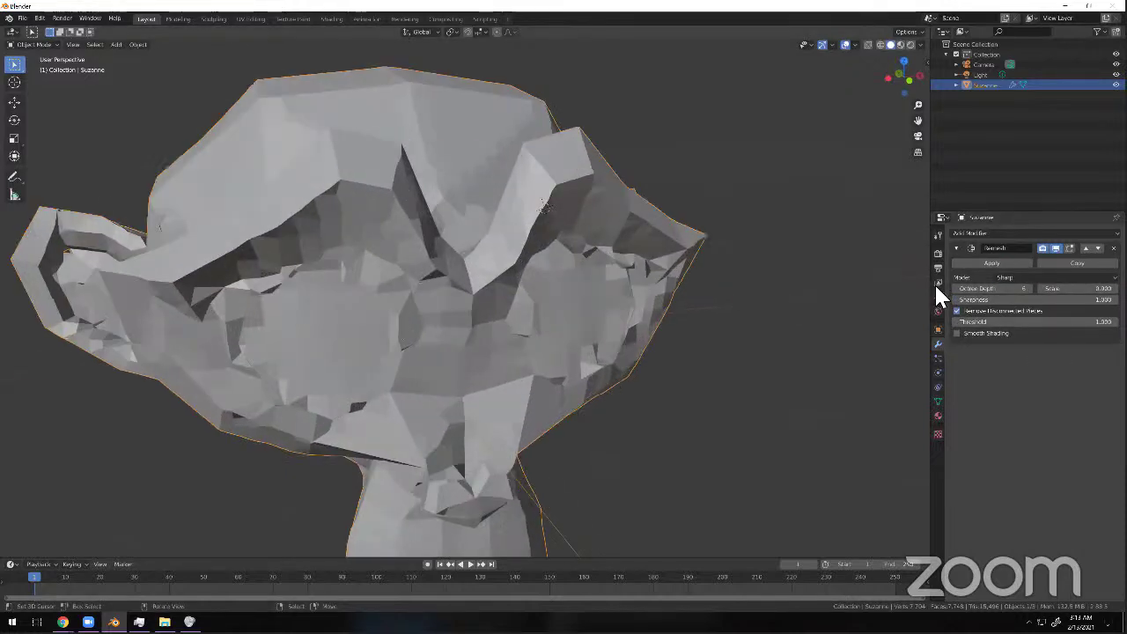
Switch the Remesh modifier to Voxel mode and inspect the monkey from the side.
click(1001, 277)
click(1006, 320)
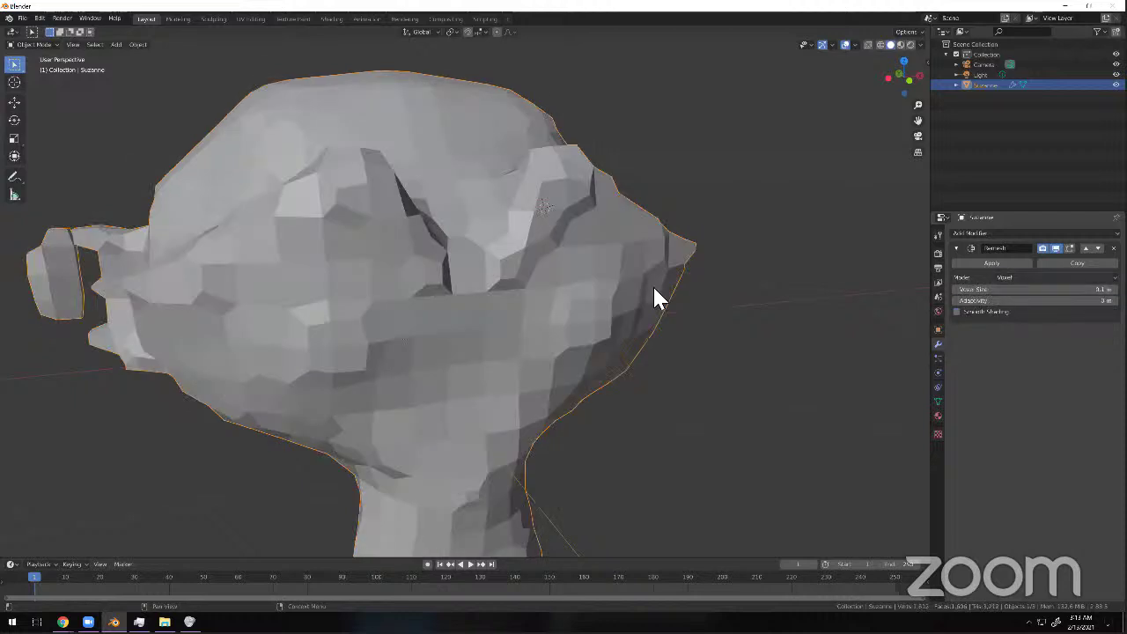
scroll(485, 307, down, 3)
middle_drag(491, 308, 989, 294)
Preview the Remesh modifier's Smooth mode on the monkey and return it to Blocks mode.
click(1005, 277)
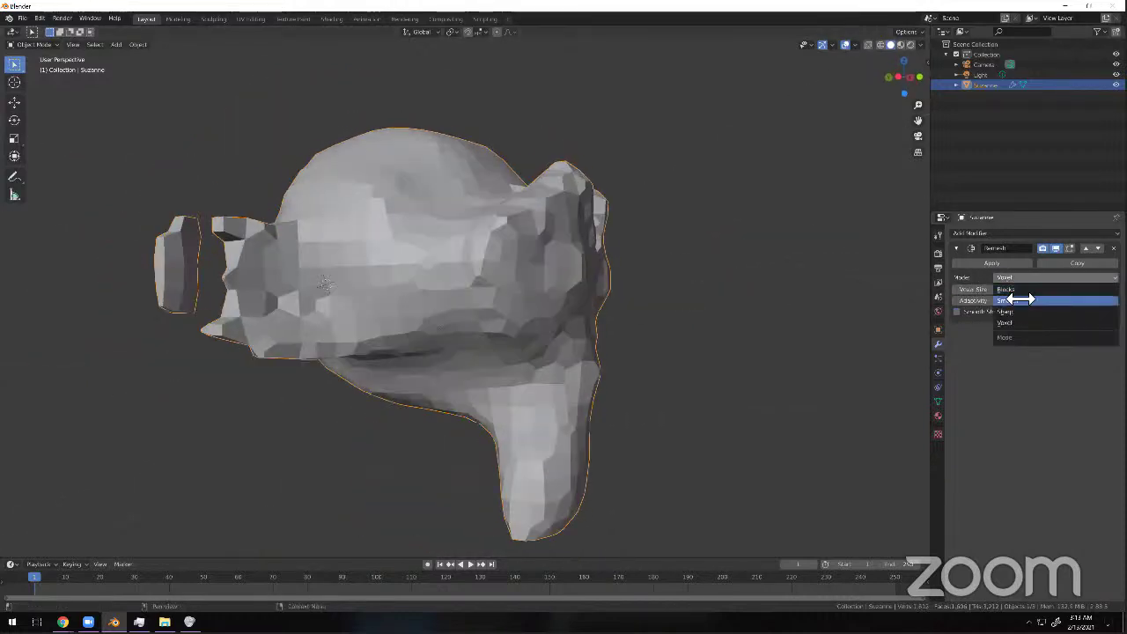
click(1010, 300)
middle_drag(520, 295, 591, 302)
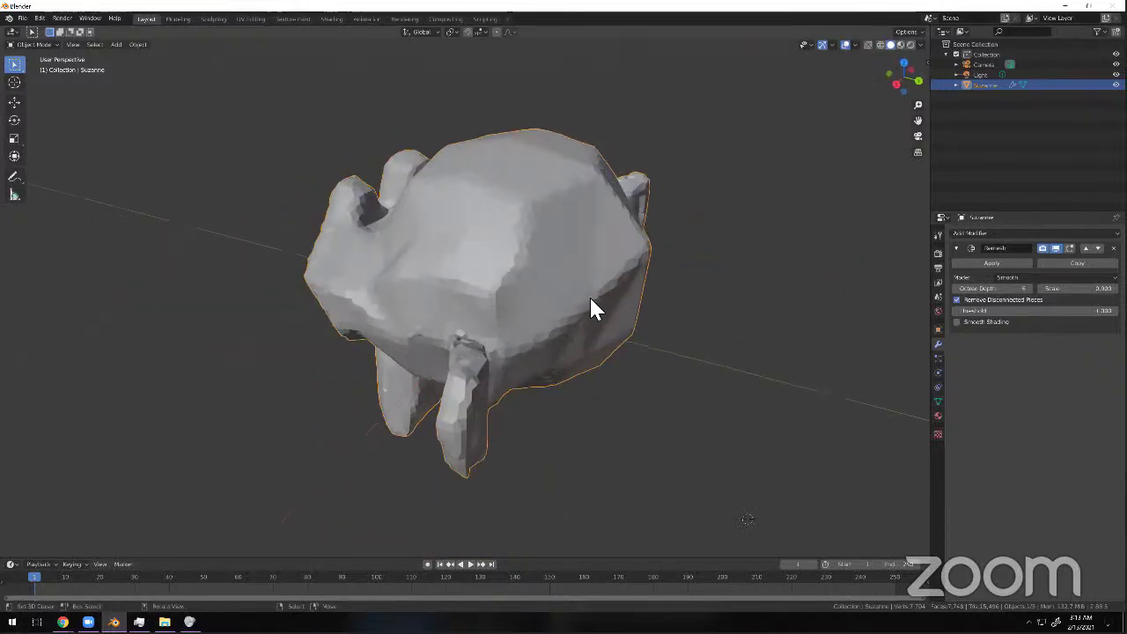
click(1008, 277)
click(1011, 288)
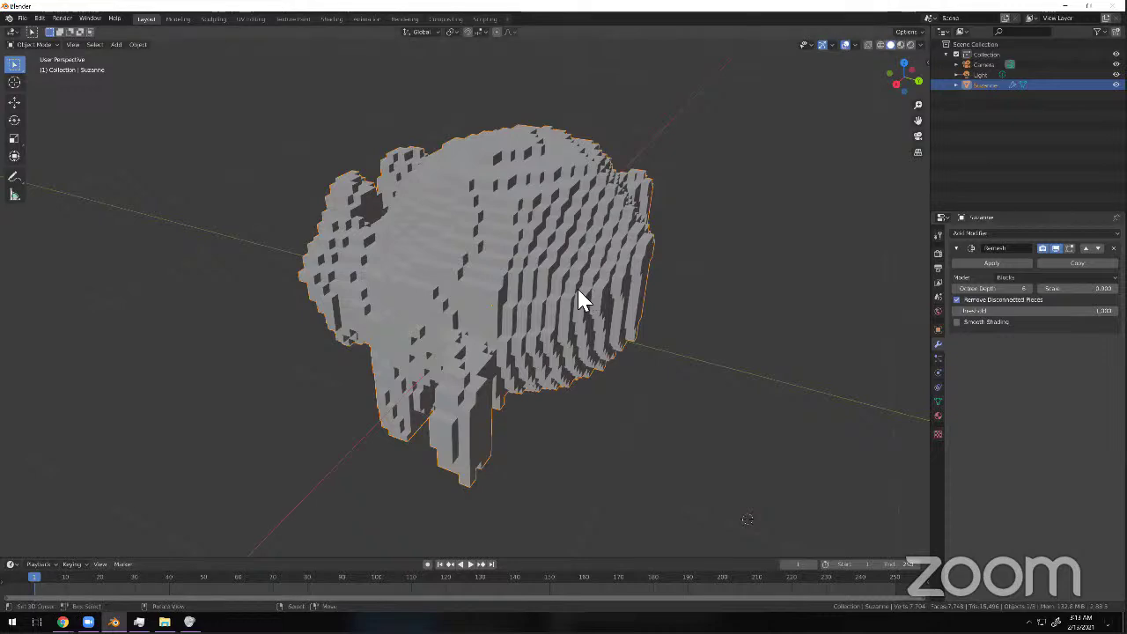
Examine the blocky monkey's stepped surface from the back, front and underside at several distances.
scroll(578, 291, up, 4)
scroll(328, 286, down, 4)
mouse_move(327, 285)
middle_down()
mouse_move(228, 273)
mouse_move(331, 301)
middle_up()
scroll(463, 356, up, 6)
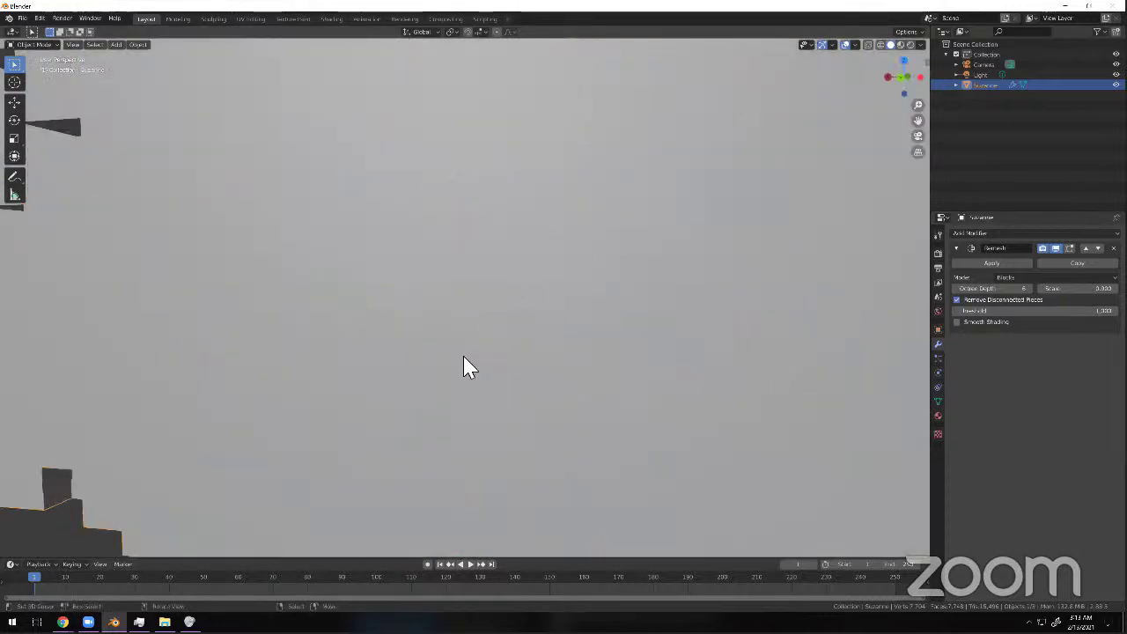
scroll(467, 368, down, 6)
middle_drag(490, 355, 499, 367)
scroll(499, 367, up, 8)
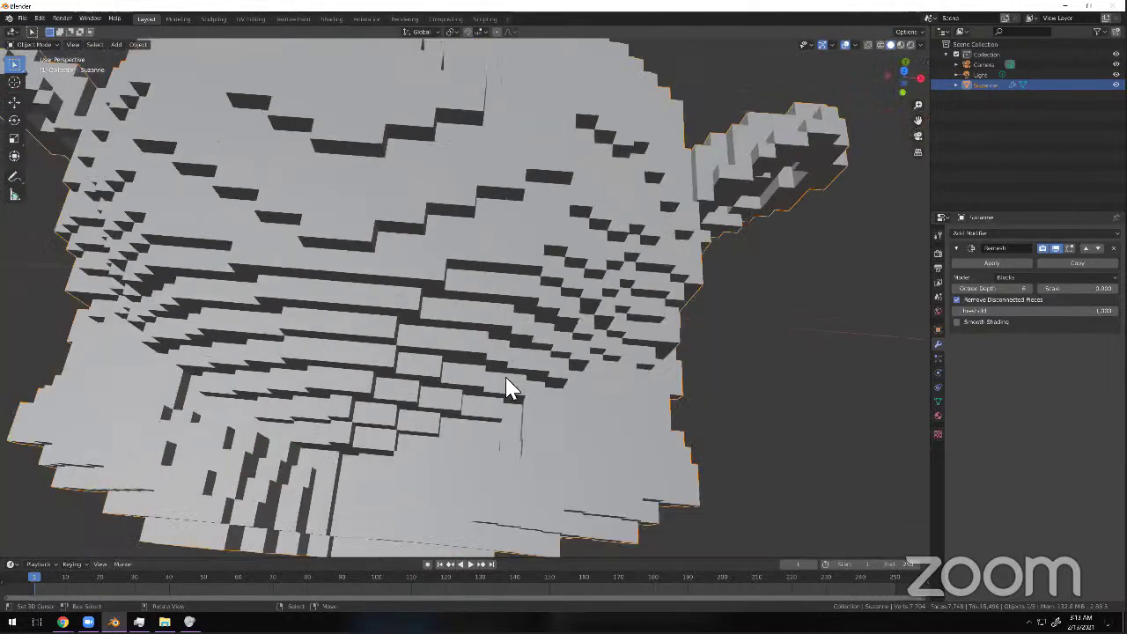
scroll(508, 382, down, 4)
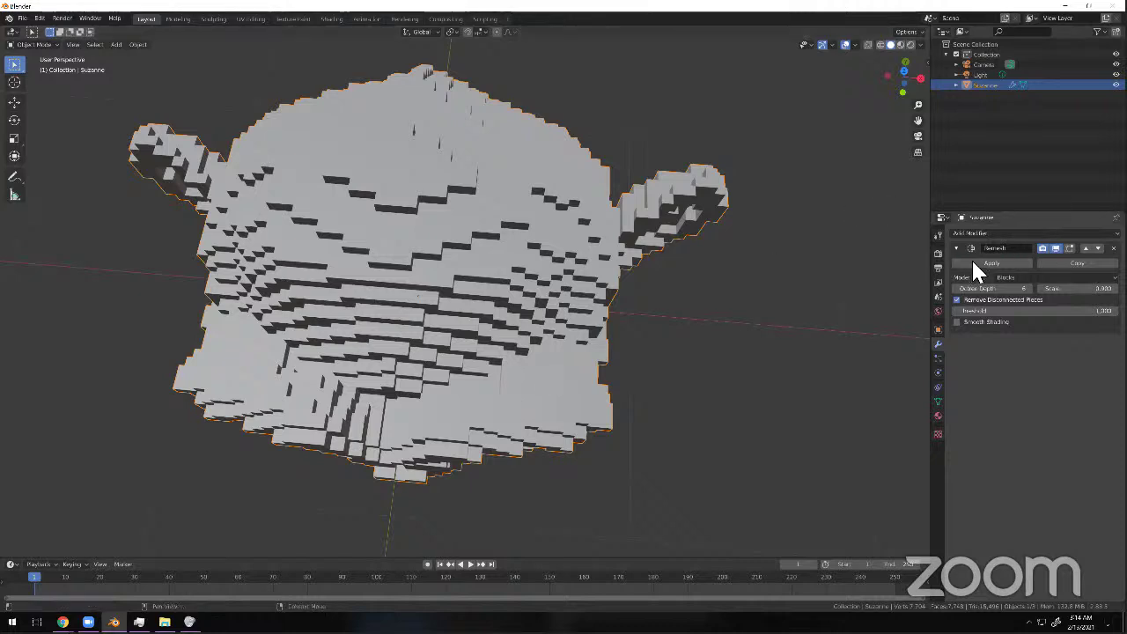
Apply the Remesh modifier and add a Decimate modifier with a Collapse ratio of about 0.22.
click(986, 232)
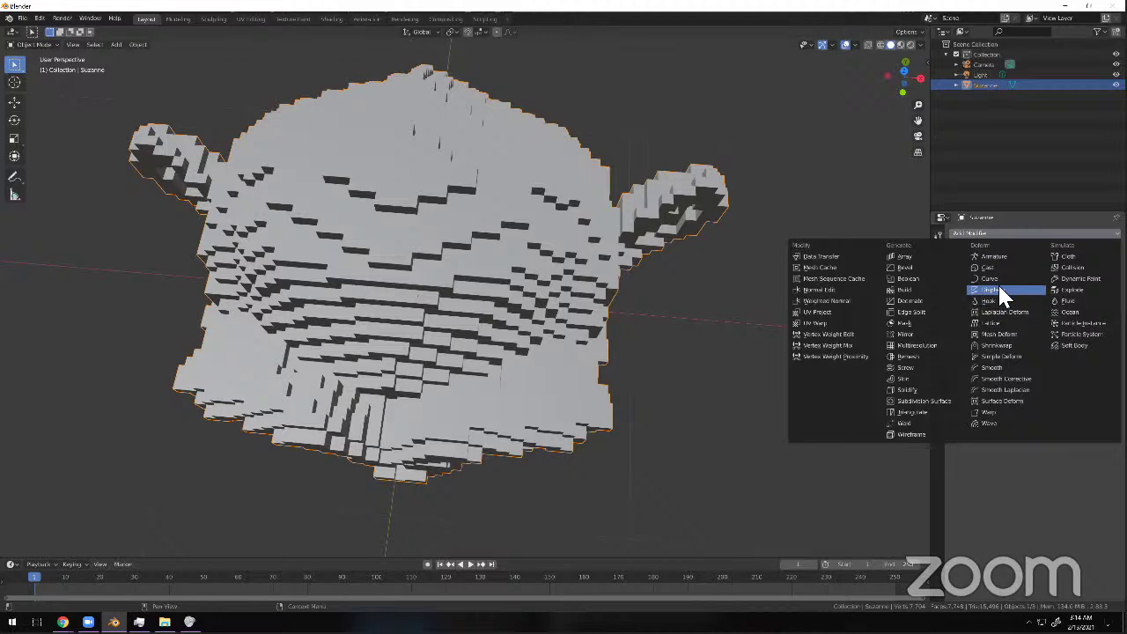
click(912, 301)
drag(1061, 291, 962, 290)
middle_drag(505, 284, 539, 274)
scroll(487, 276, down, 4)
scroll(539, 274, up, 4)
drag(967, 290, 982, 286)
Put the decimated monkey into Edit Mode and turn on proportional editing.
scroll(551, 333, down, 3)
middle_drag(551, 333, 45, 43)
scroll(429, 315, up, 5)
scroll(347, 314, down, 6)
scroll(329, 299, up, 4)
scroll(278, 263, down, 2)
click(35, 44)
click(34, 68)
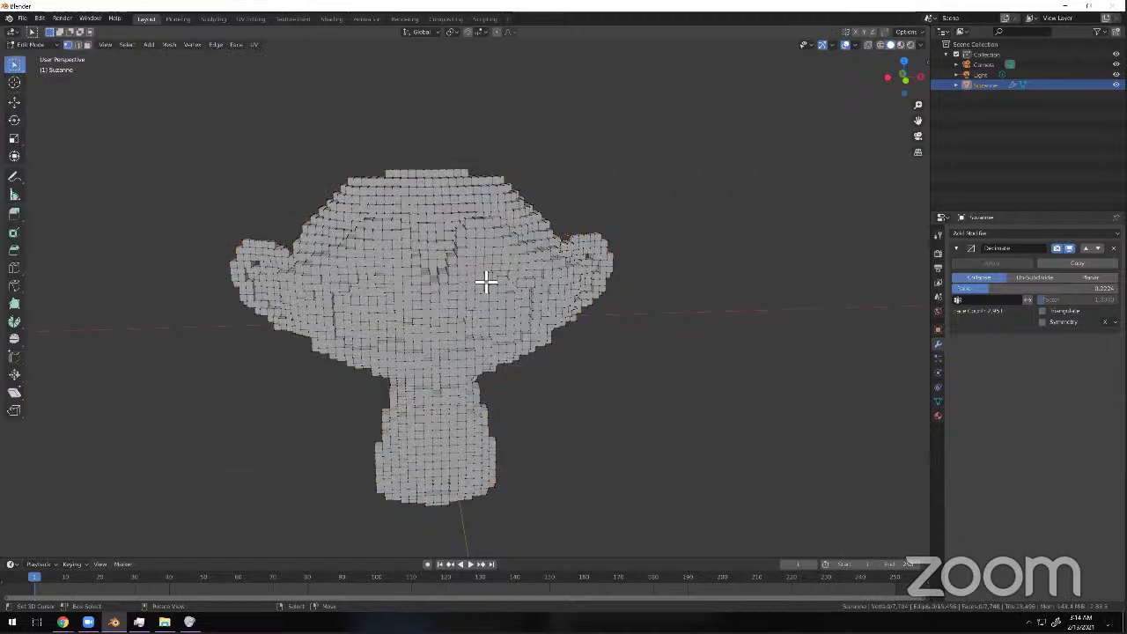
click(497, 32)
middle_drag(511, 234, 596, 382)
Stretch parts of the blocky monkey far outward by moving vertices with smooth proportional falloff.
key(g)
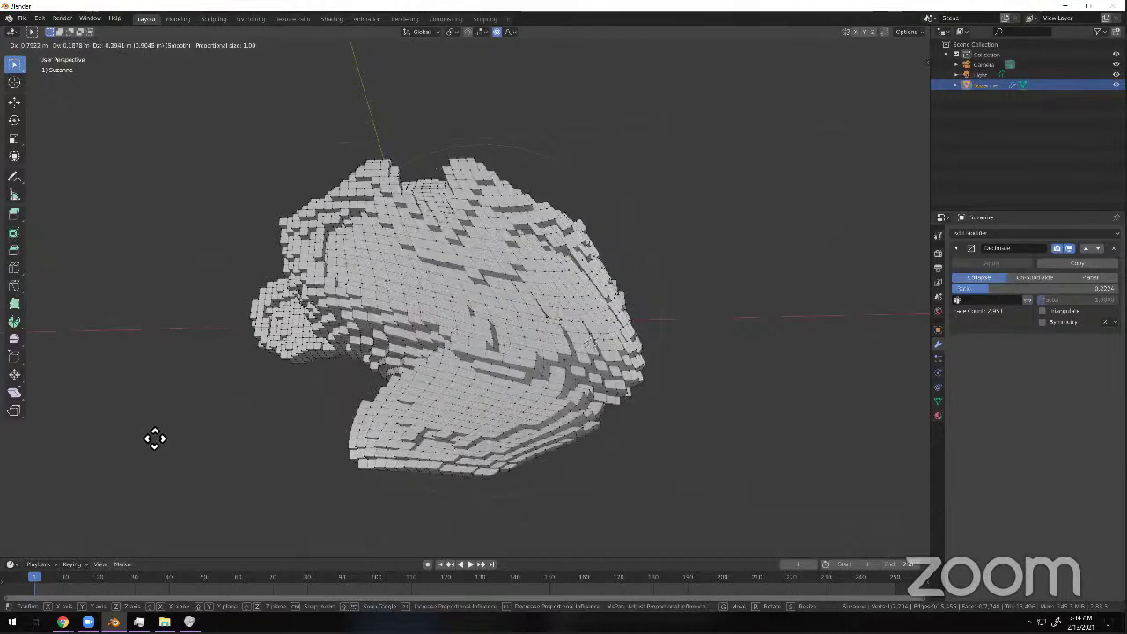
click(916, 506)
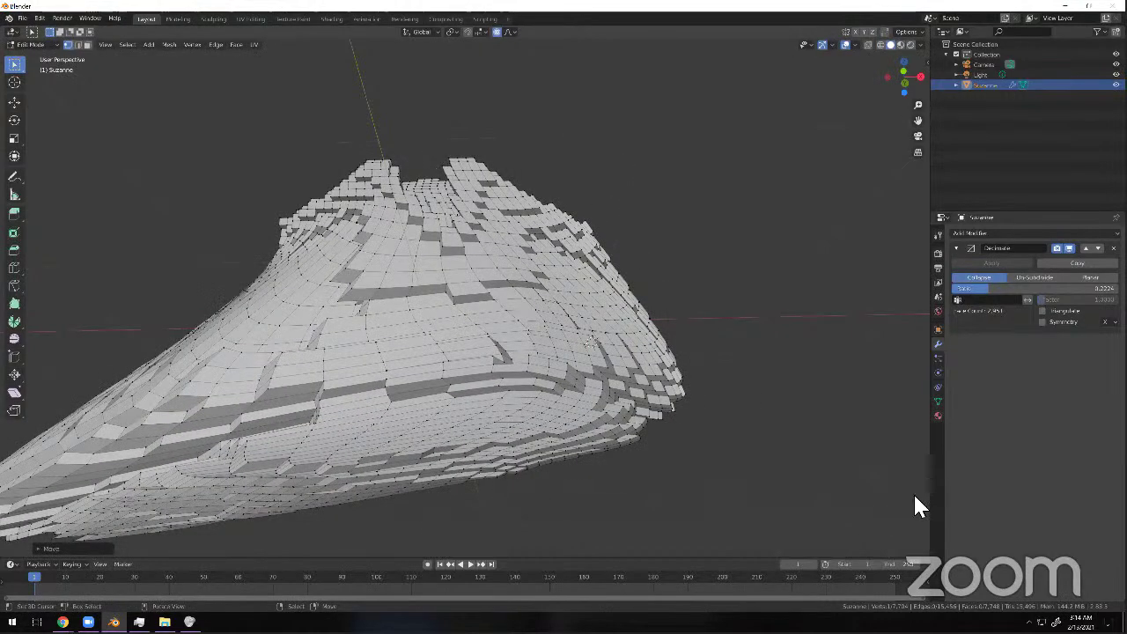
key(g)
click(672, 527)
scroll(670, 477, down, 9)
middle_drag(711, 477, 708, 472)
scroll(705, 472, up, 3)
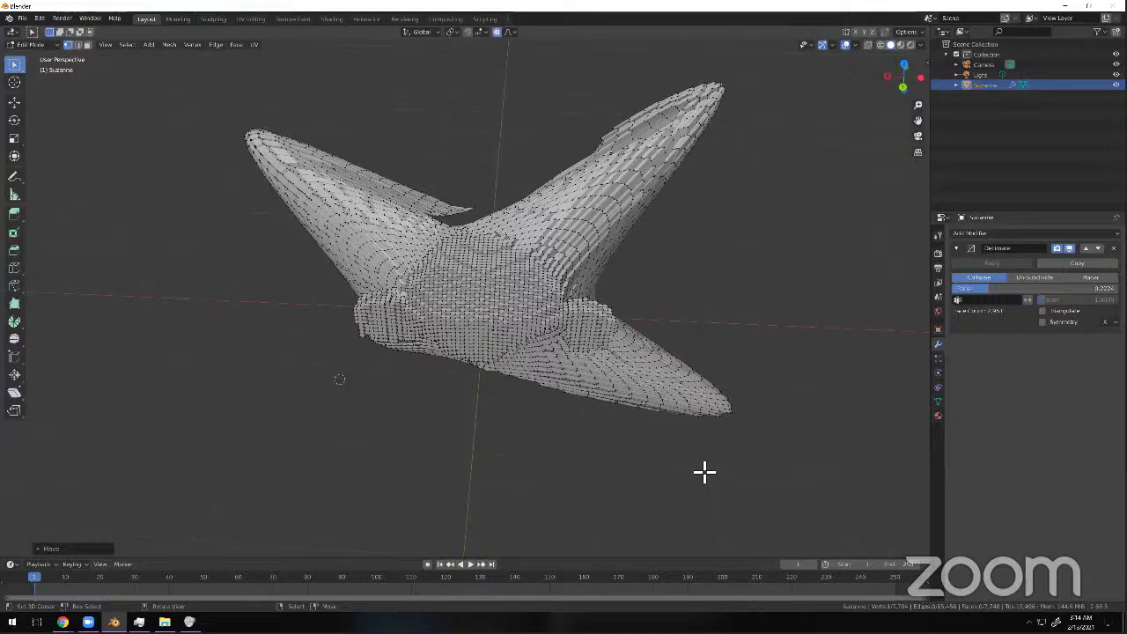
Undo the large proportional stretches of the monkey mesh.
key(ctrl+z)
key(ctrl+z)
key(ctrl+z)
key(ctrl+z)
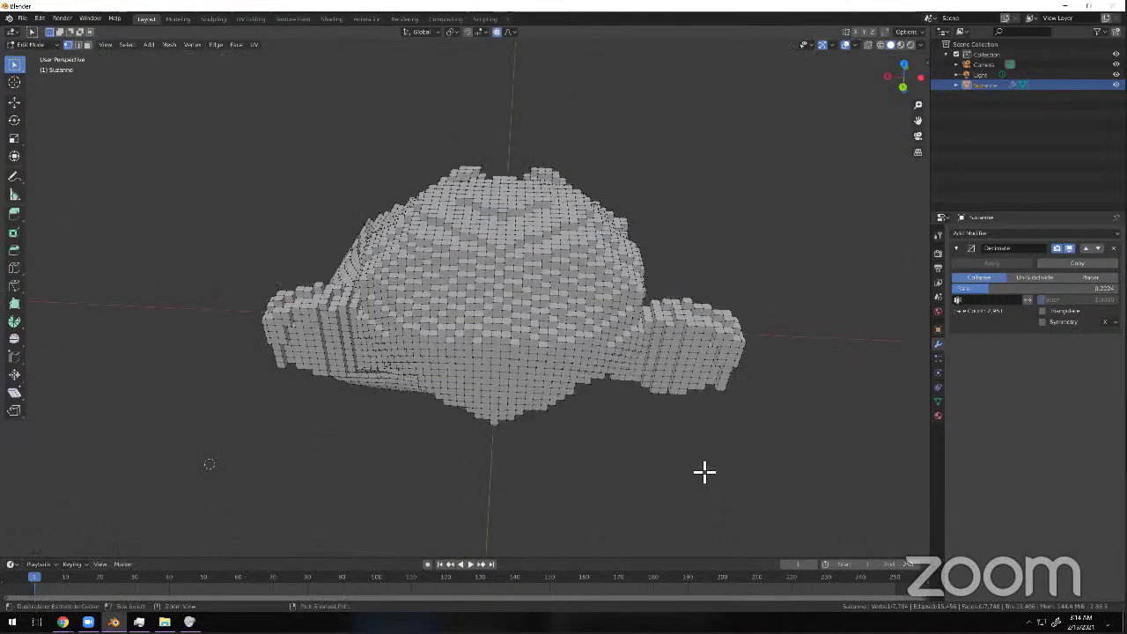
Pull one of the monkey's ears outward and upward with smooth proportional editing and check its shape.
key(g)
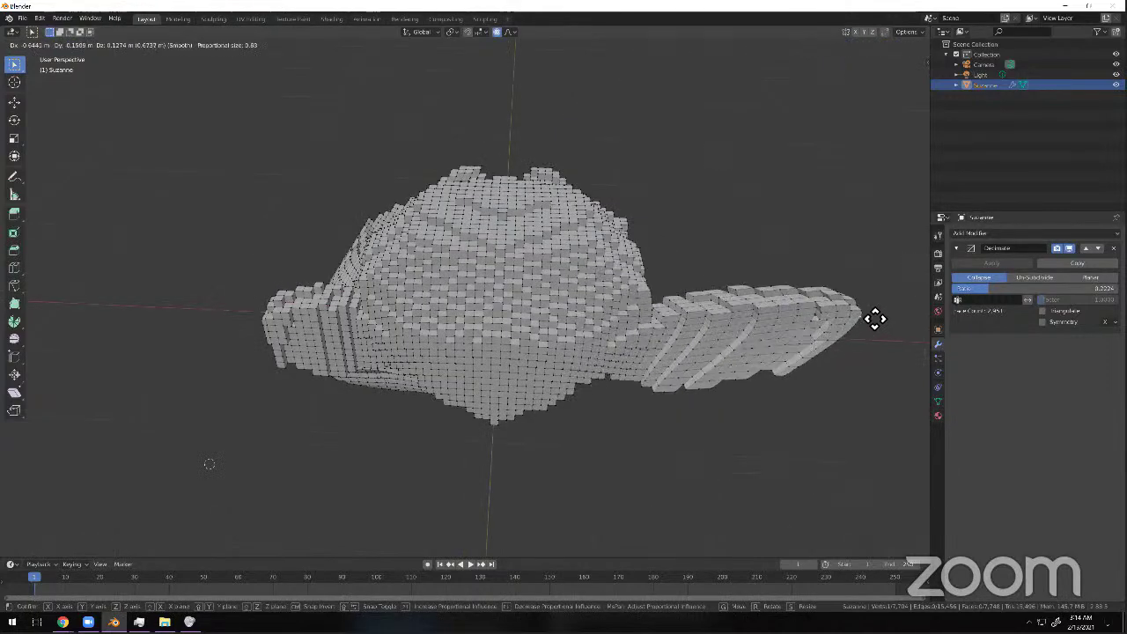
click(913, 248)
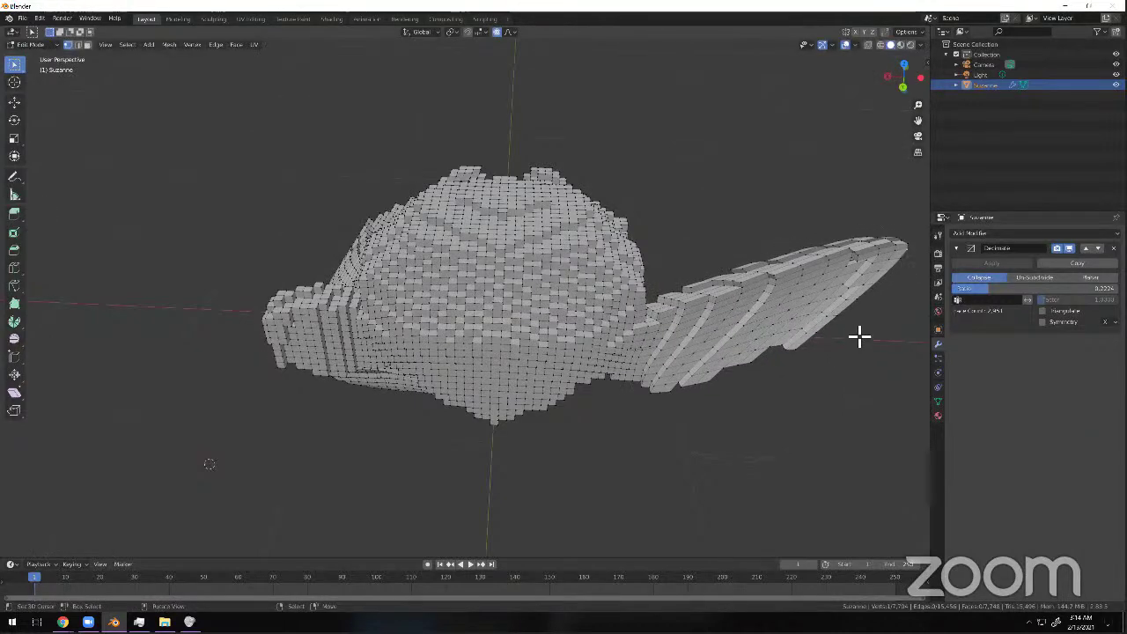
scroll(628, 385, down, 5)
middle_drag(505, 360, 535, 340)
scroll(535, 340, up, 3)
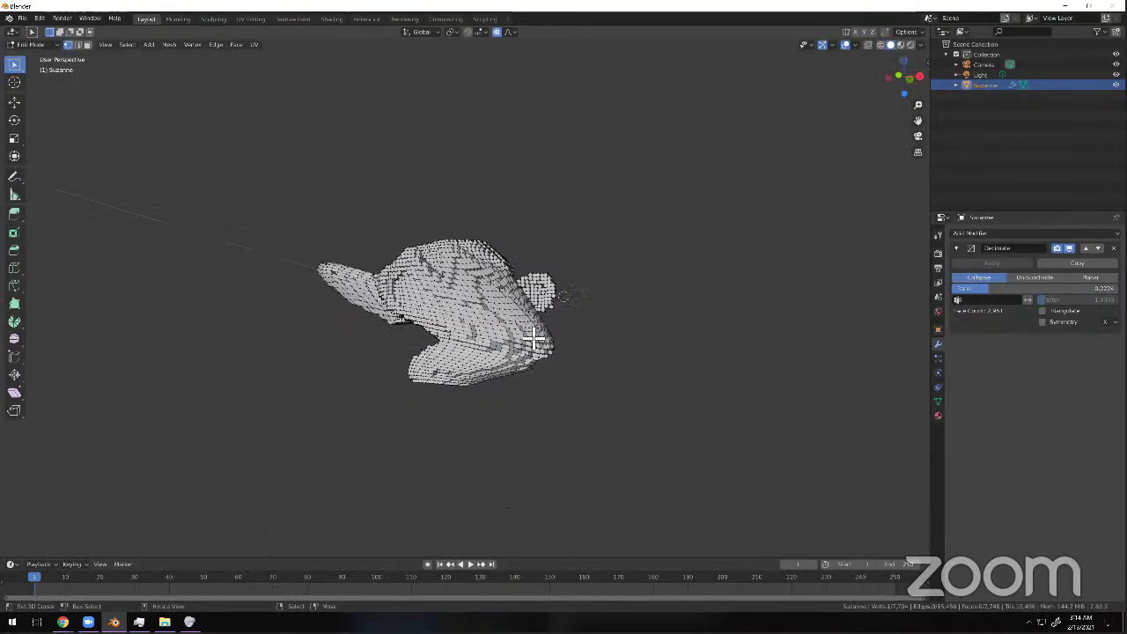
scroll(536, 339, up, 2)
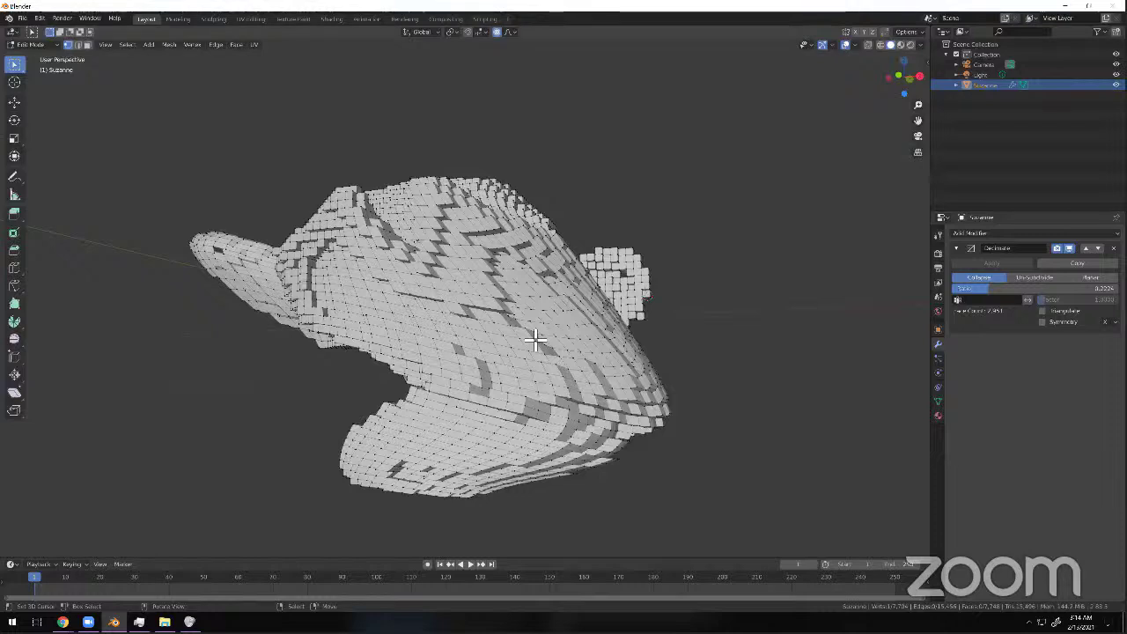
Start a new General scene without saving the monkey file and delete the default cube.
click(23, 18)
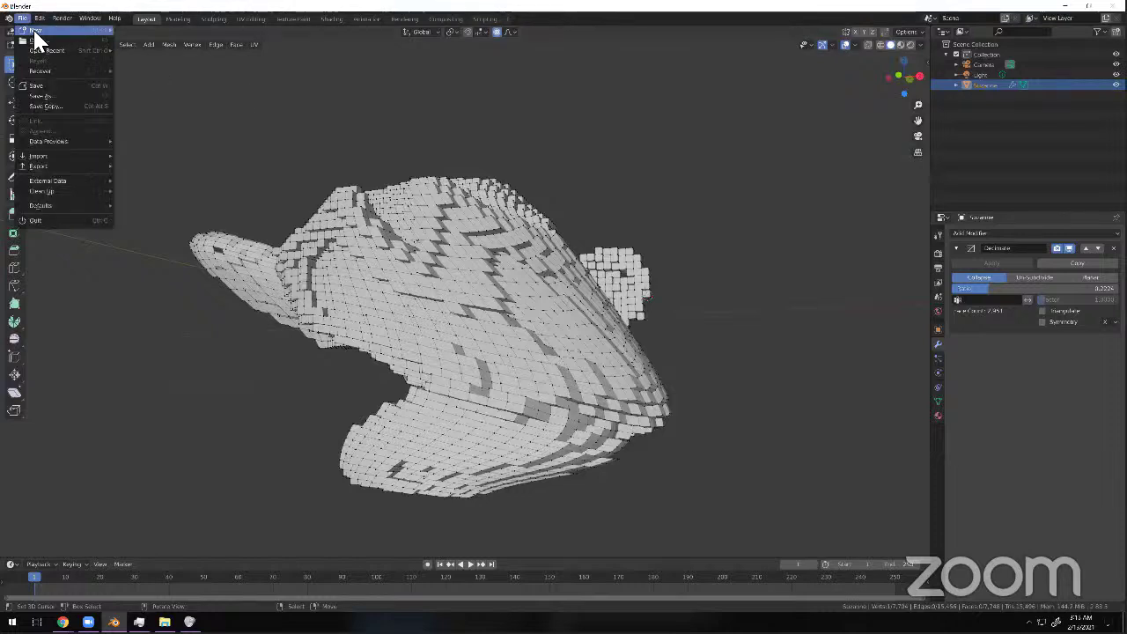
mouse_move(88, 30)
click(164, 33)
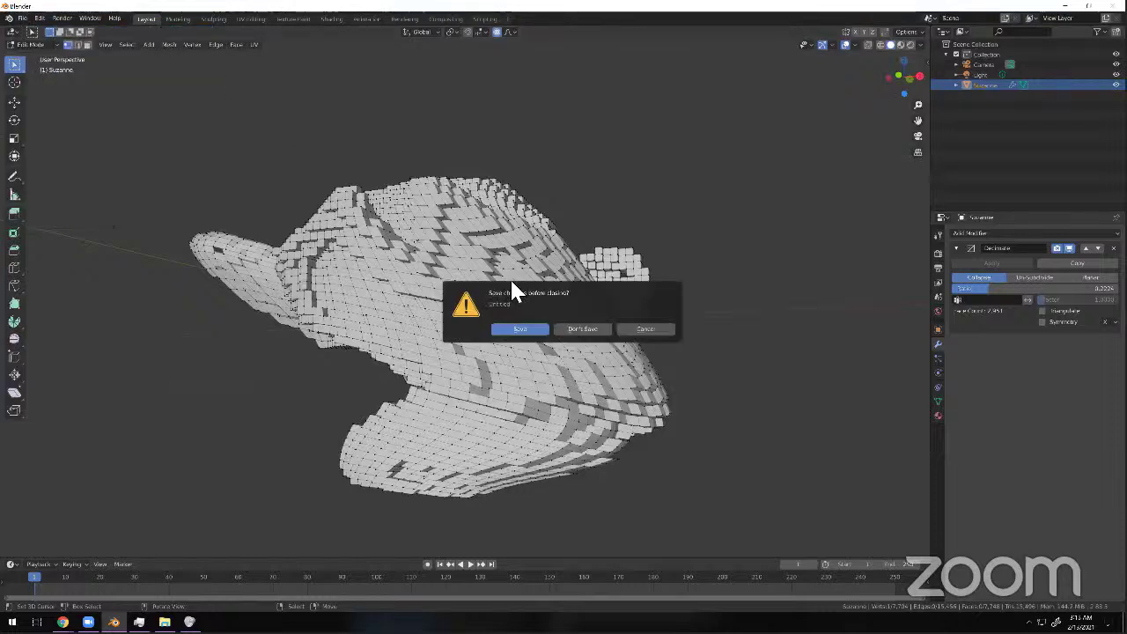
click(582, 334)
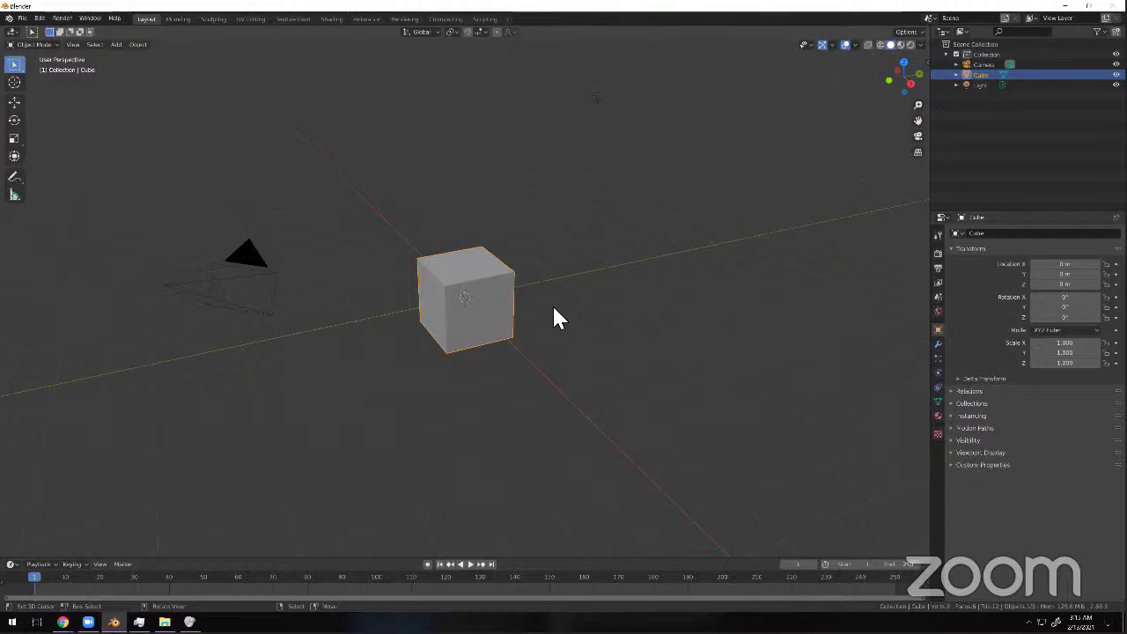
key(Delete)
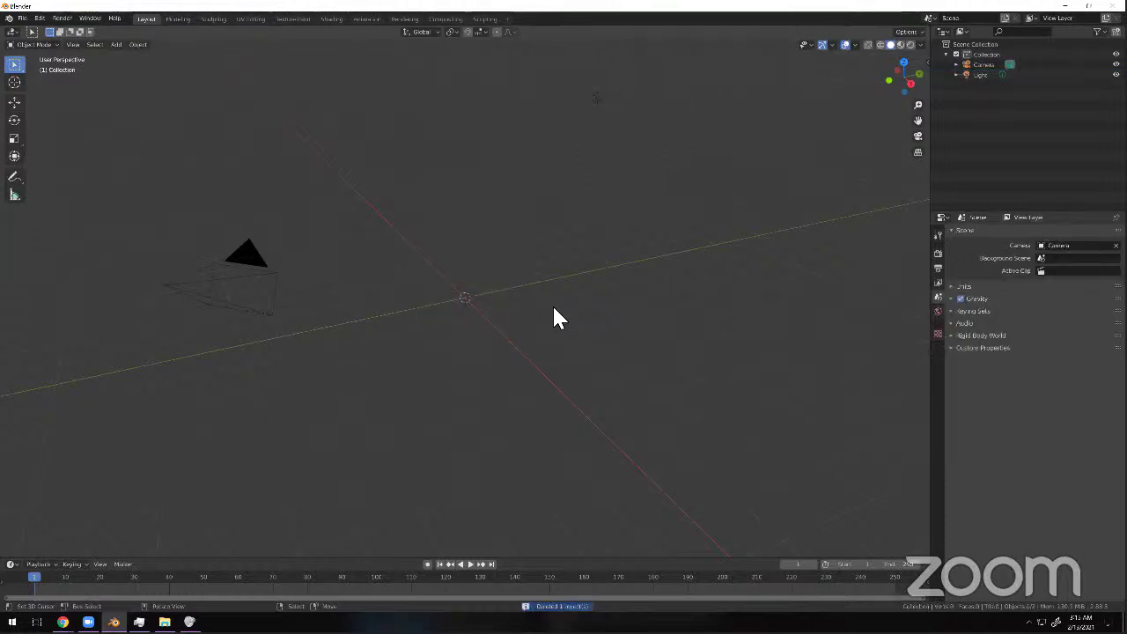
Add a Path curve at the world origin.
key(shift+a)
mouse_move(571, 310)
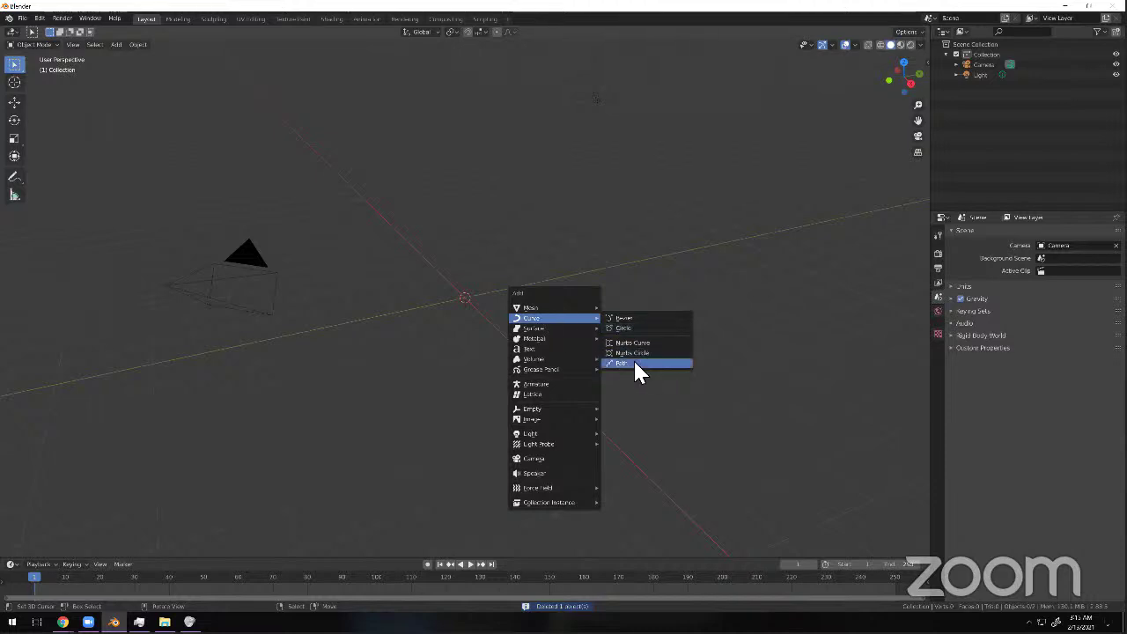
click(635, 362)
scroll(440, 323, down, 5)
middle_drag(432, 319, 498, 402)
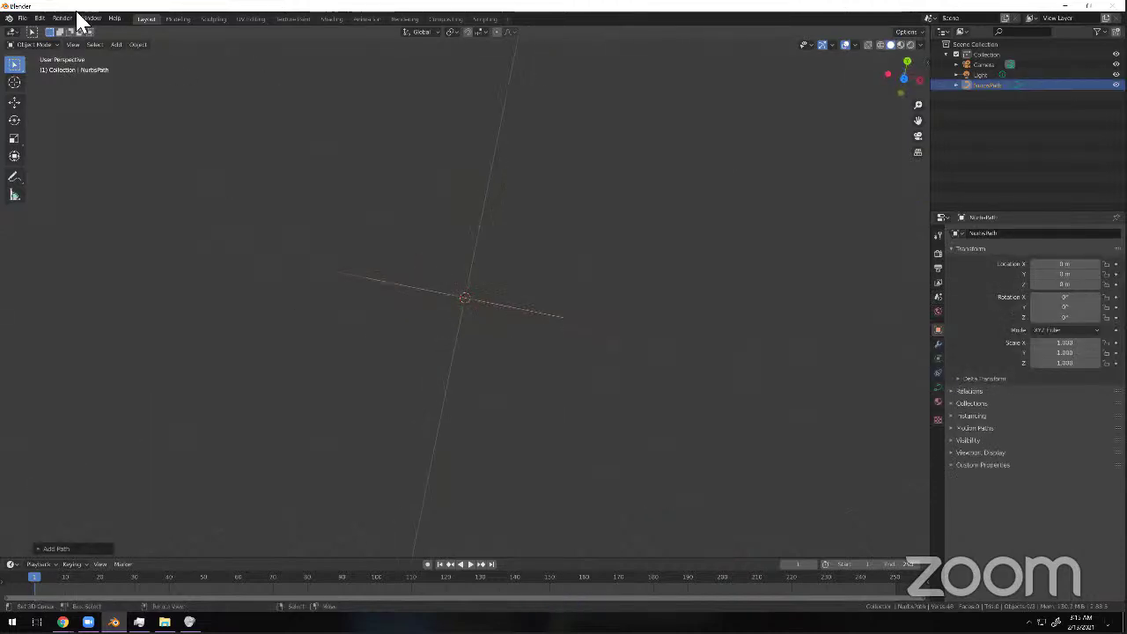
Enter Edit Mode on the path and extrude six points from its end into a wide winding curve.
click(47, 43)
click(45, 55)
scroll(499, 331, up, 6)
middle_drag(521, 307, 458, 292)
right_drag(464, 304, 717, 242)
drag(716, 241, 365, 424)
key(e)
click(394, 526)
key(e)
click(654, 504)
key(e)
click(800, 234)
key(e)
click(709, 108)
key(e)
click(863, 118)
key(e)
click(915, 322)
Extend the path with further extruded points that curl inward into a spiral.
middle_drag(642, 354, 704, 158)
key(e)
click(615, 154)
key(e)
click(540, 158)
key(e)
click(510, 162)
key(e)
click(469, 228)
key(e)
key(e)
click(637, 174)
key(e)
click(610, 157)
key(e)
click(539, 207)
key(e)
click(566, 216)
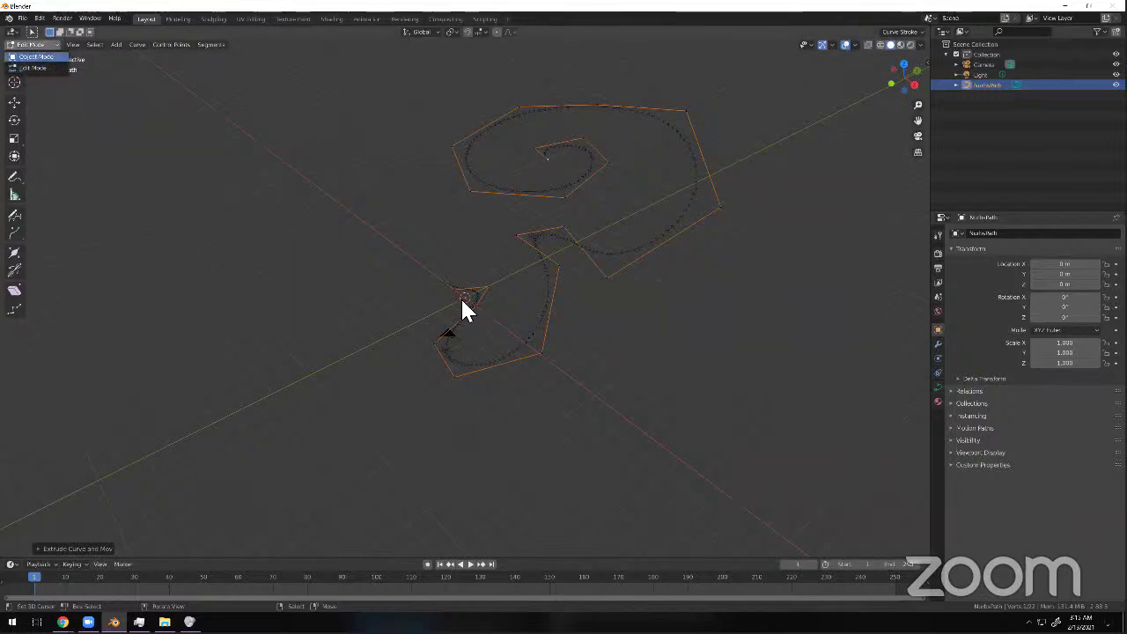
Return the spiral path to Object Mode and view it from the side.
key(Tab)
scroll(574, 295, up, 3)
middle_drag(575, 298, 507, 309)
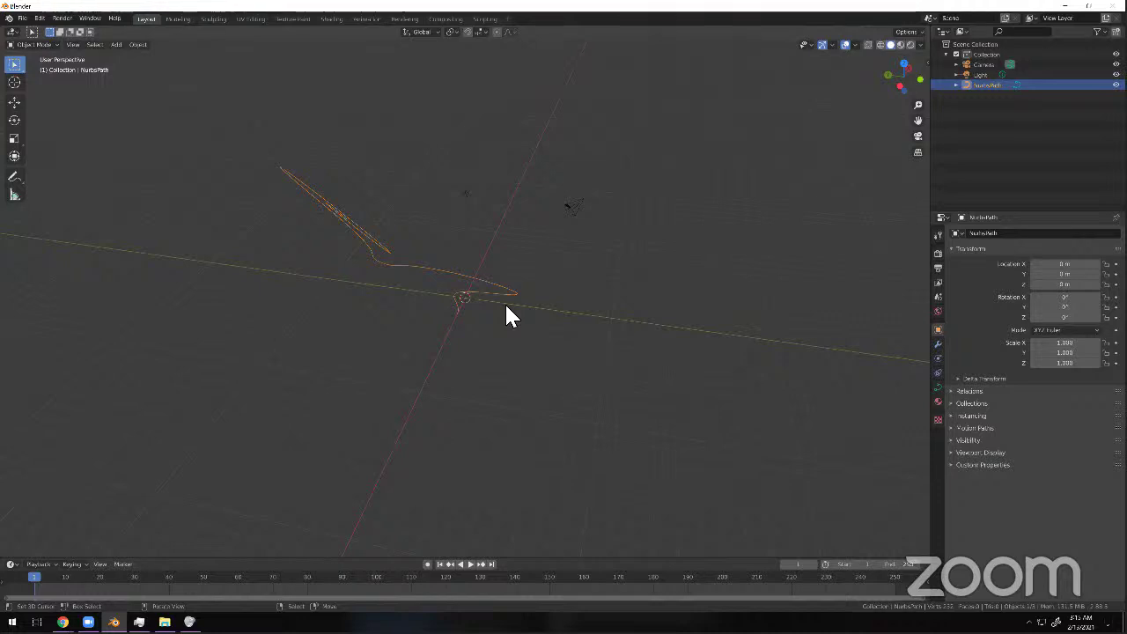
click(39, 19)
click(22, 21)
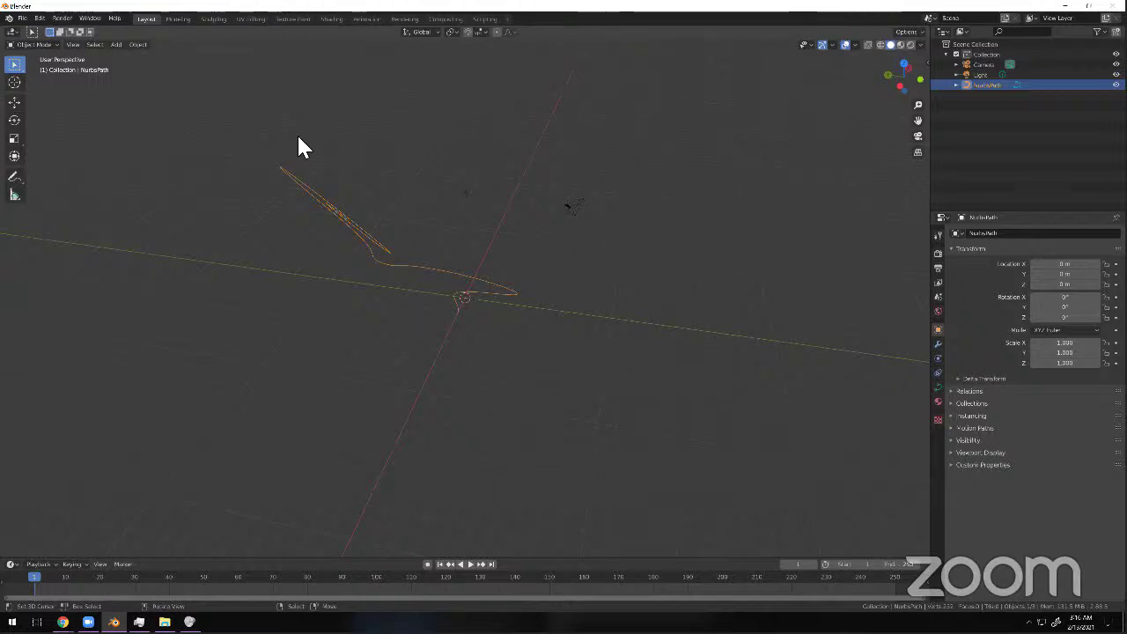
click(937, 298)
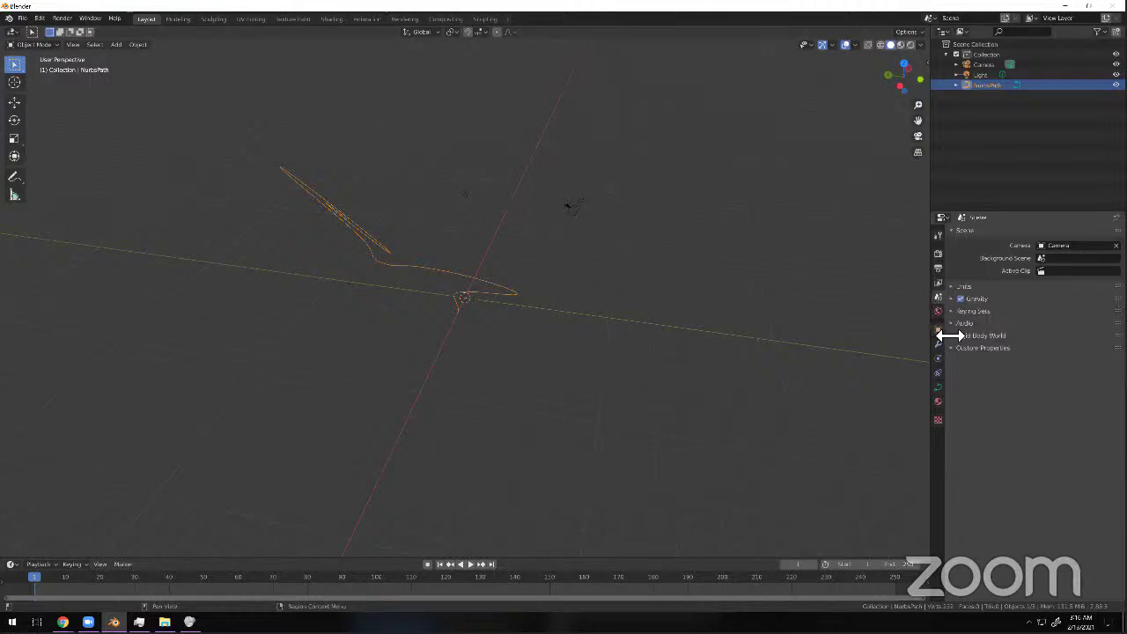
click(939, 373)
click(938, 330)
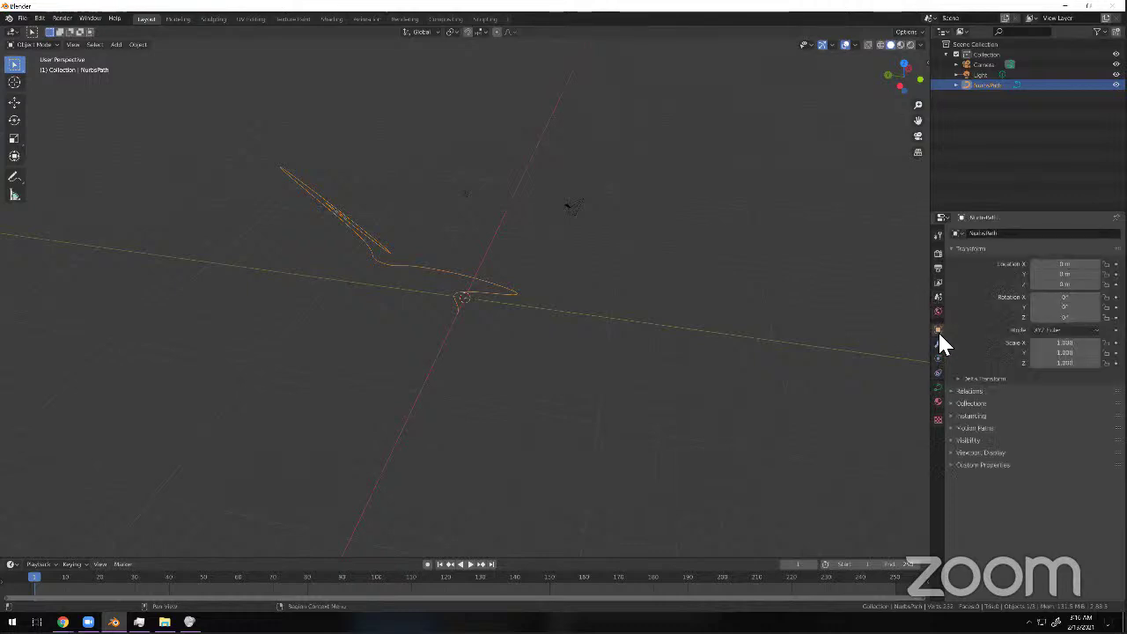
click(937, 235)
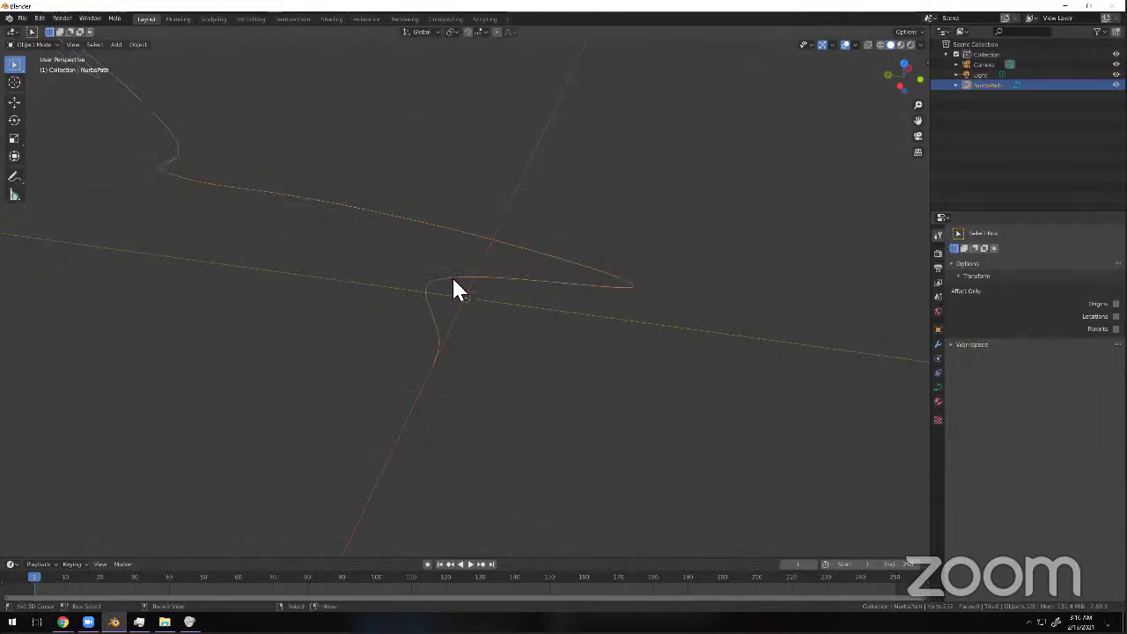
Add a monkey mesh to the scene.
key(shift+a)
mouse_move(491, 270)
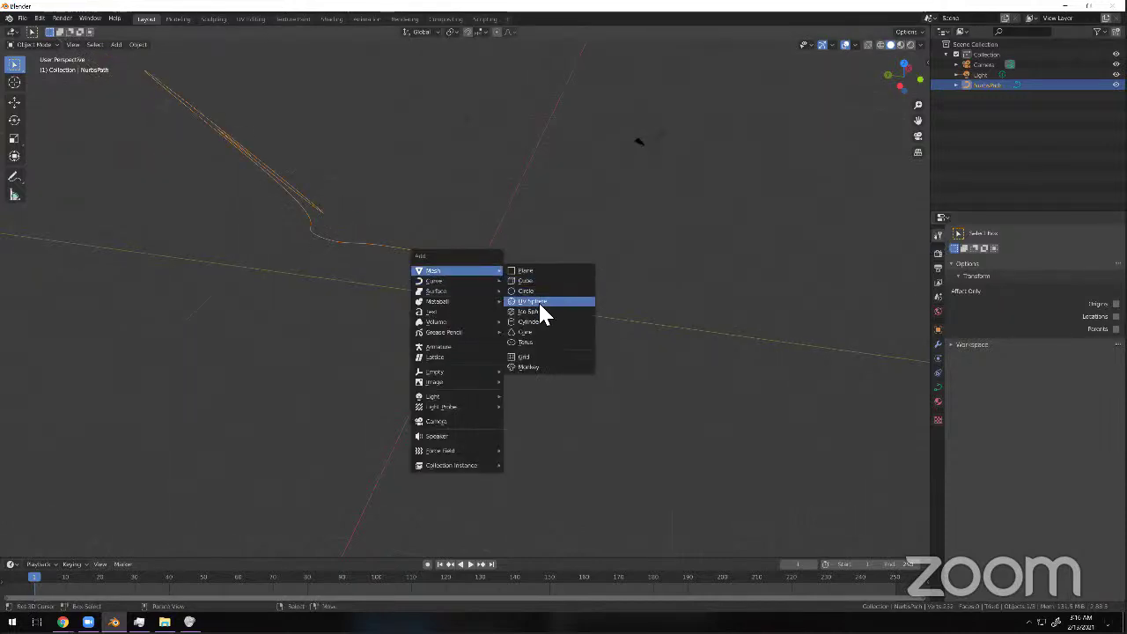
click(552, 359)
scroll(471, 335, up, 4)
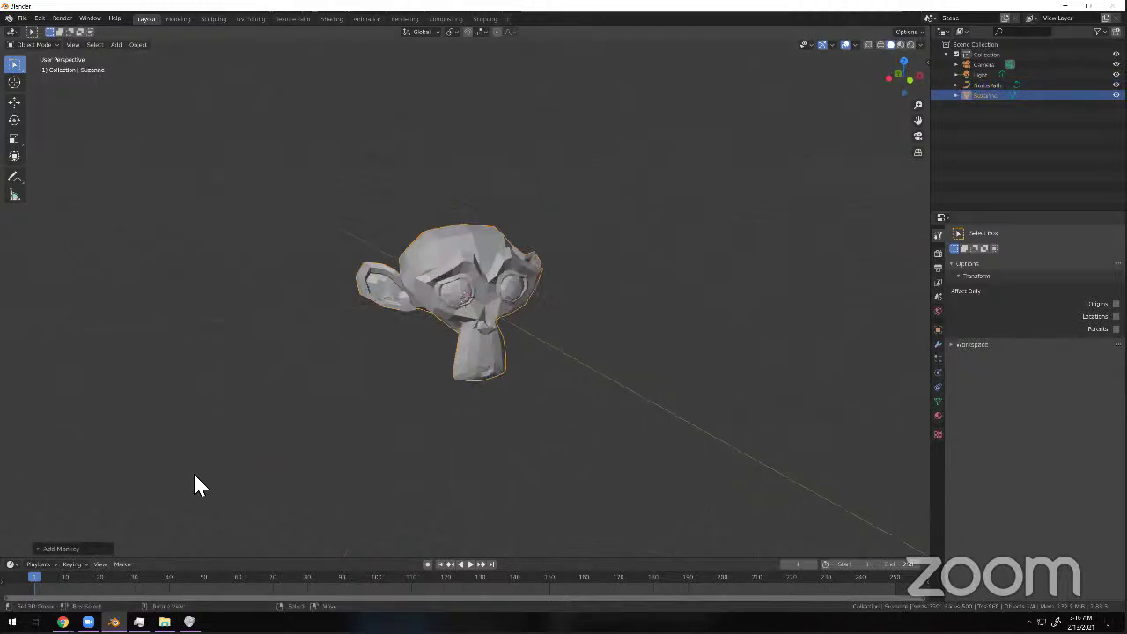
Open the monkey's modifier settings and look through the Generate and Deform modifiers available.
click(938, 344)
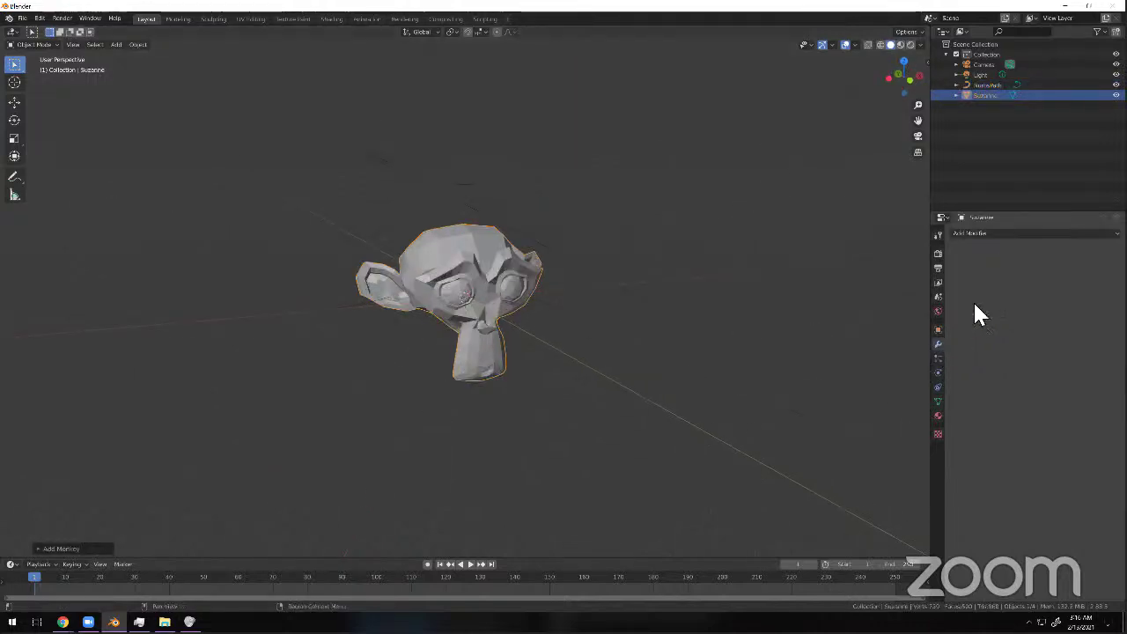
click(982, 233)
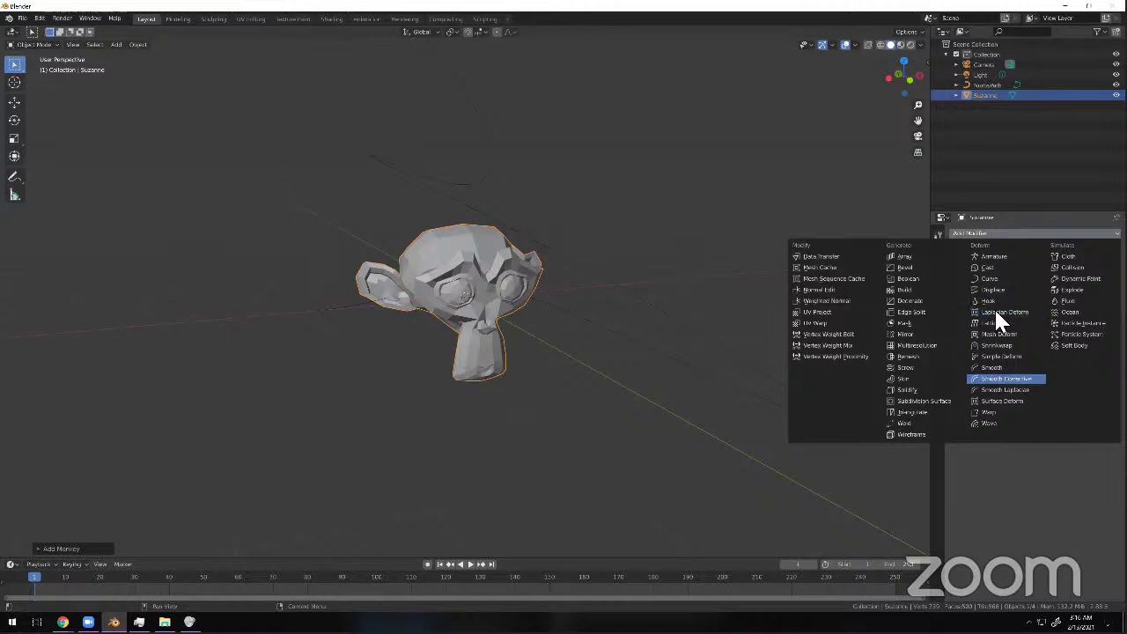
key(Up)
key(Up)
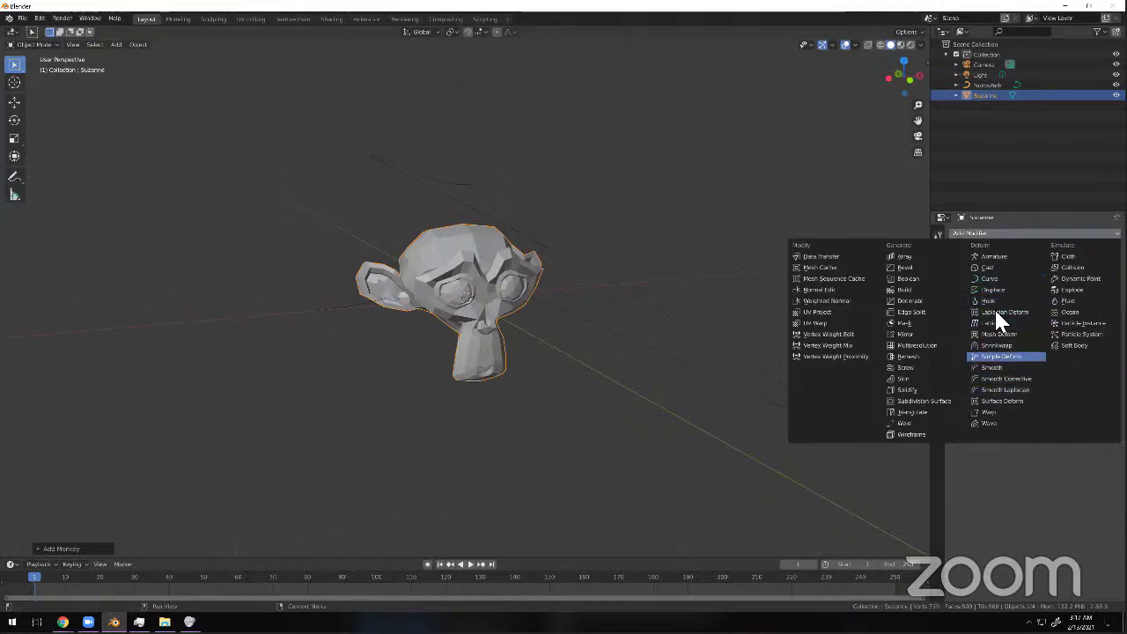
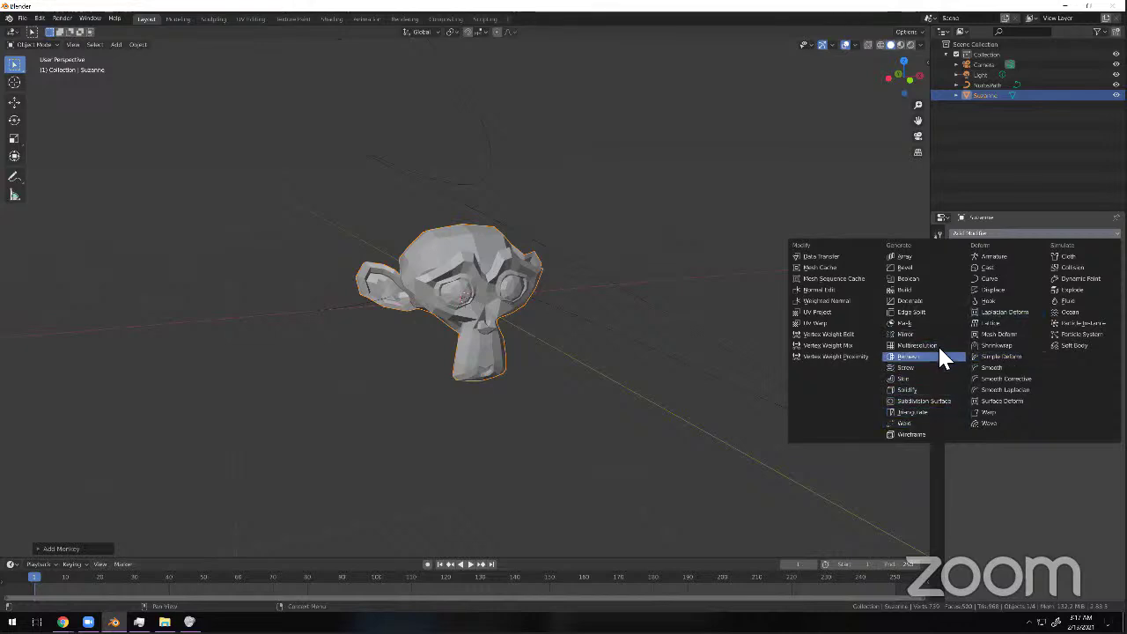
key(Up)
key(Up)
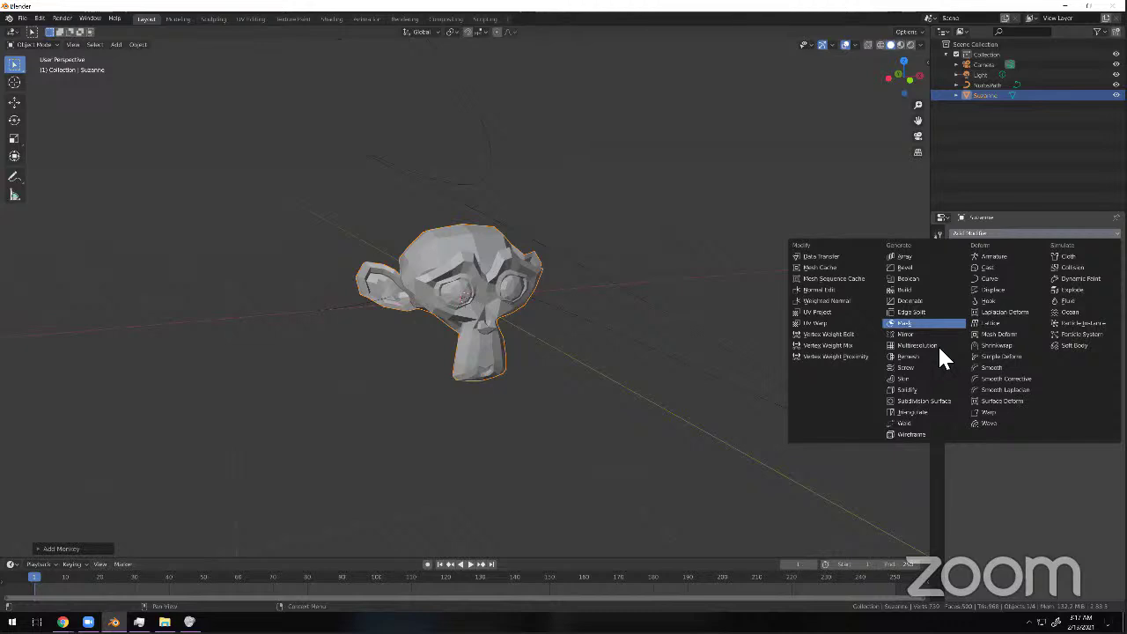
key(Up)
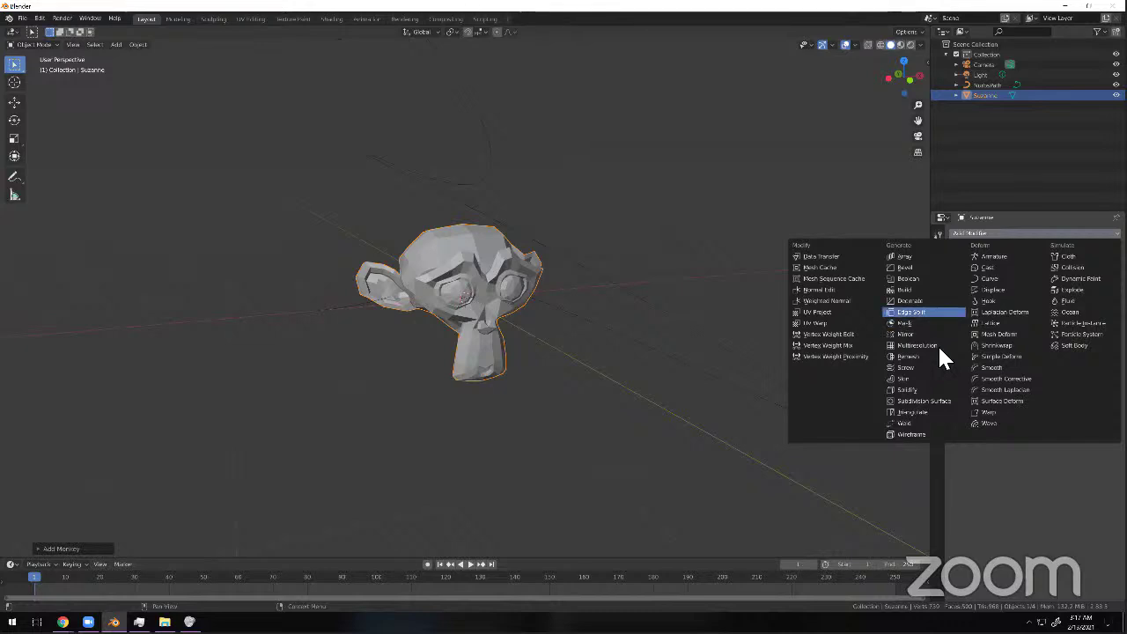
key(Down)
key(Down)
key(Down)
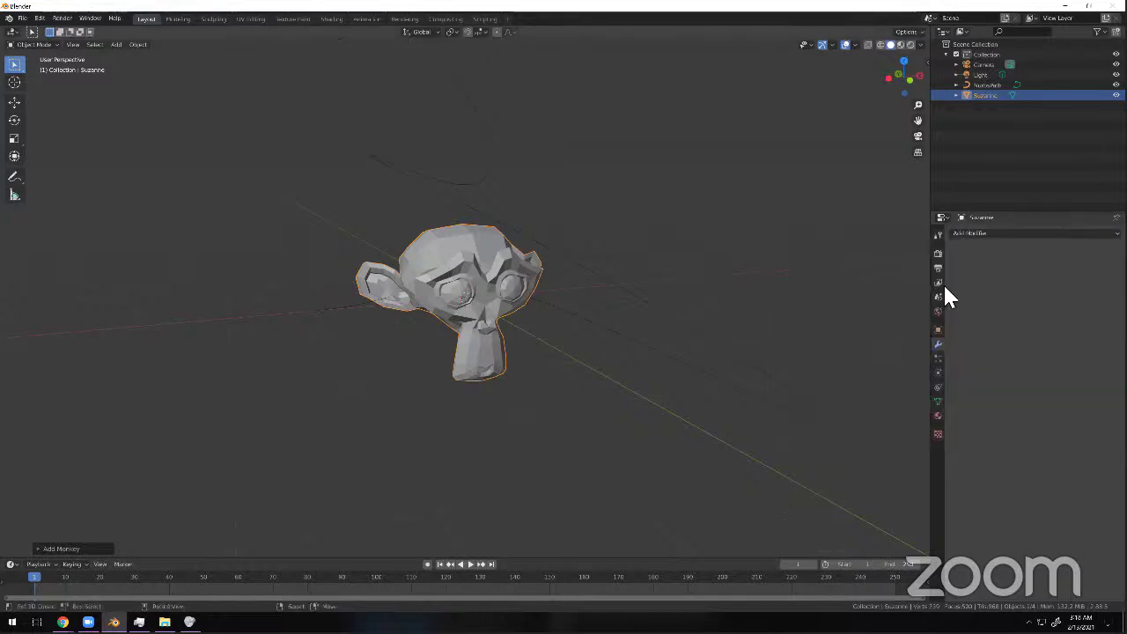
Add a Subdivision Surface modifier to the monkey, set its viewport subdivisions to 2 and apply it.
click(1005, 235)
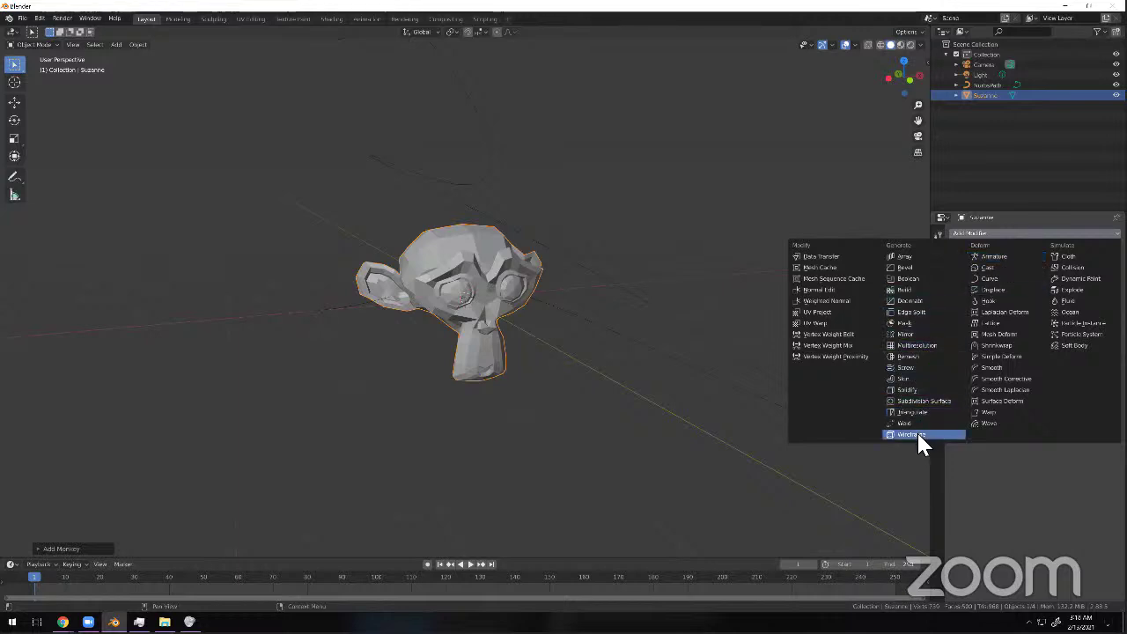
click(917, 402)
scroll(435, 249, up, 5)
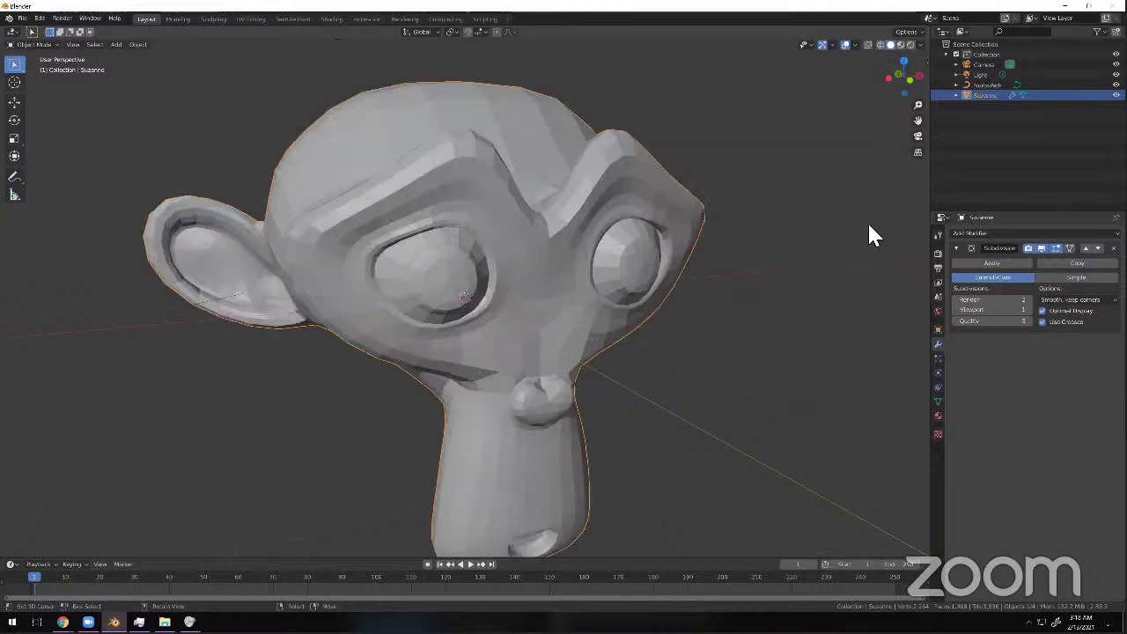
click(1026, 309)
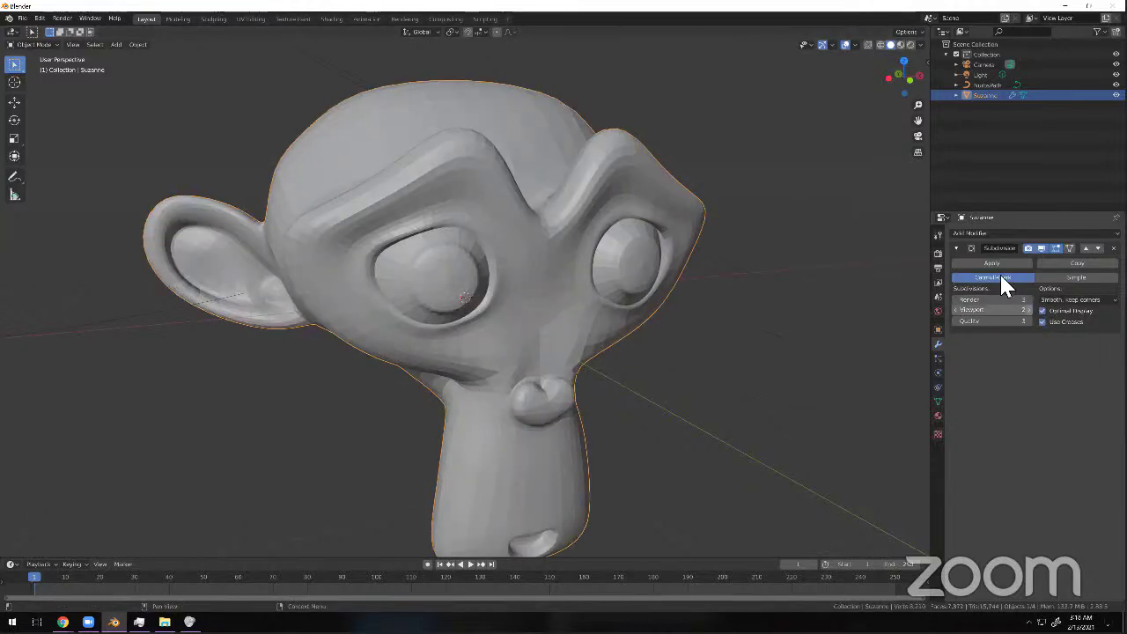
click(980, 264)
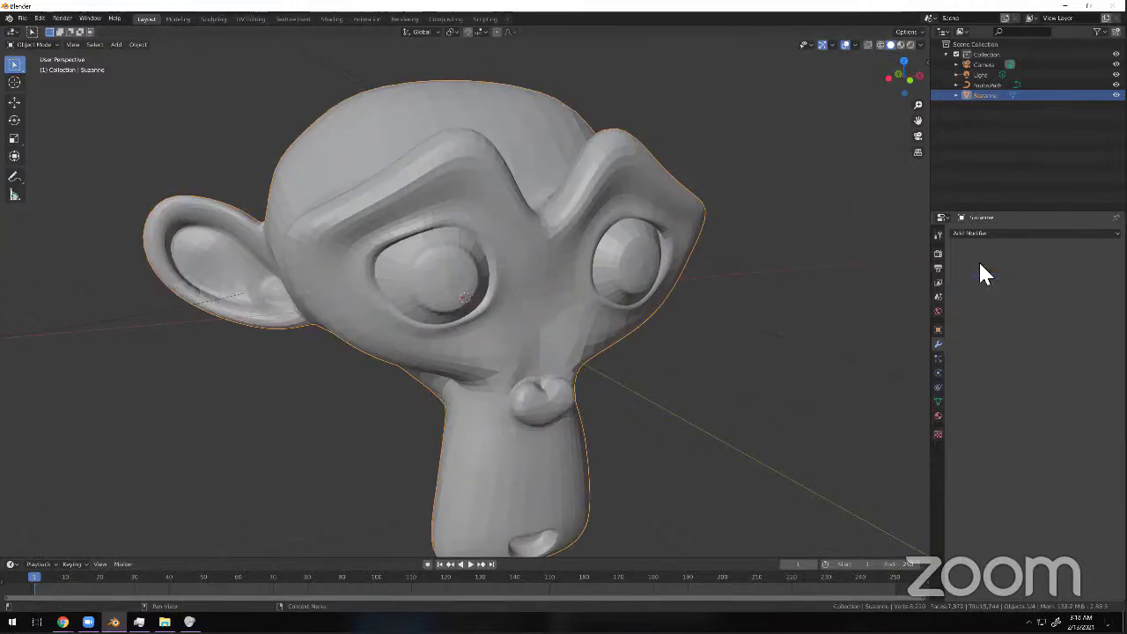
Enter Edit Mode on the subdivided monkey, try pulling a single ear vertex outward and undo the move.
scroll(687, 282, down, 5)
scroll(458, 251, up, 3)
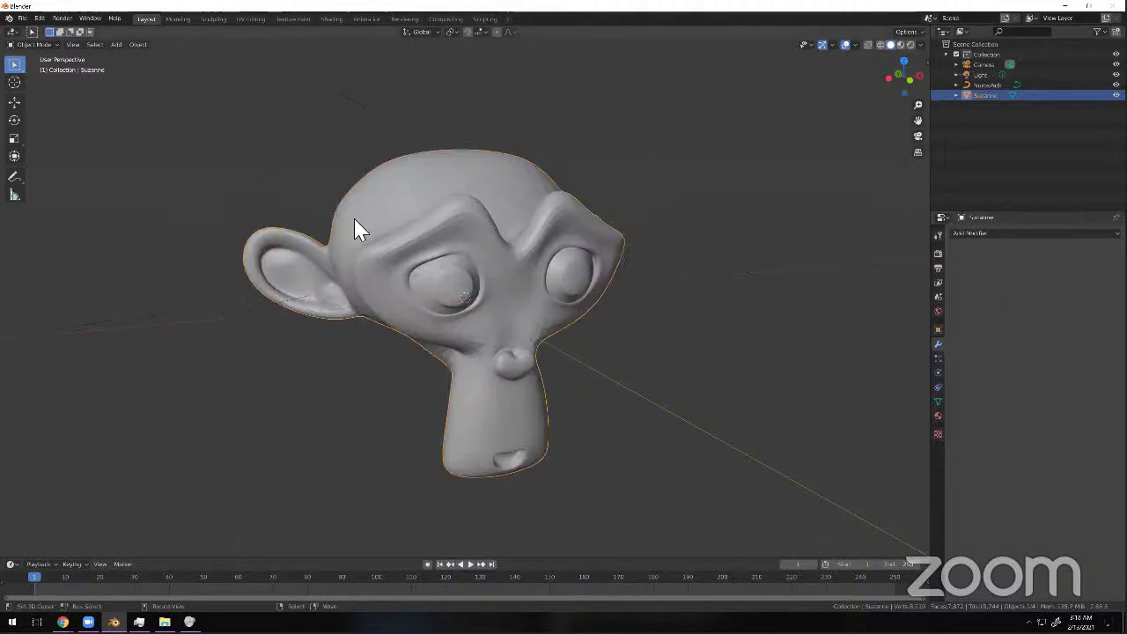
click(44, 41)
click(43, 62)
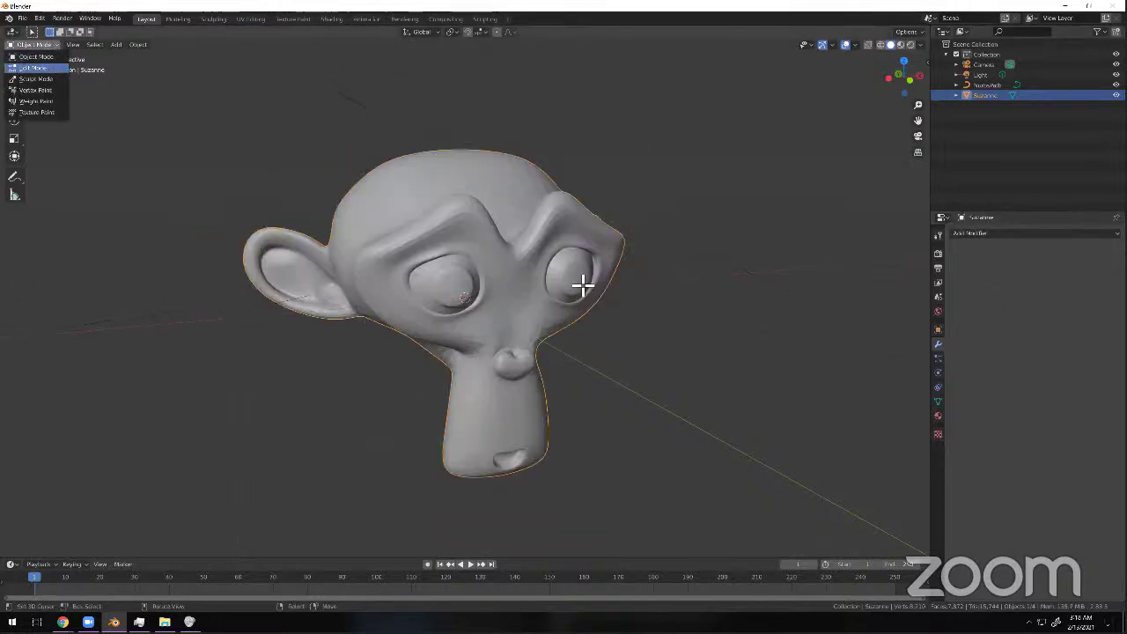
middle_drag(523, 284, 752, 232)
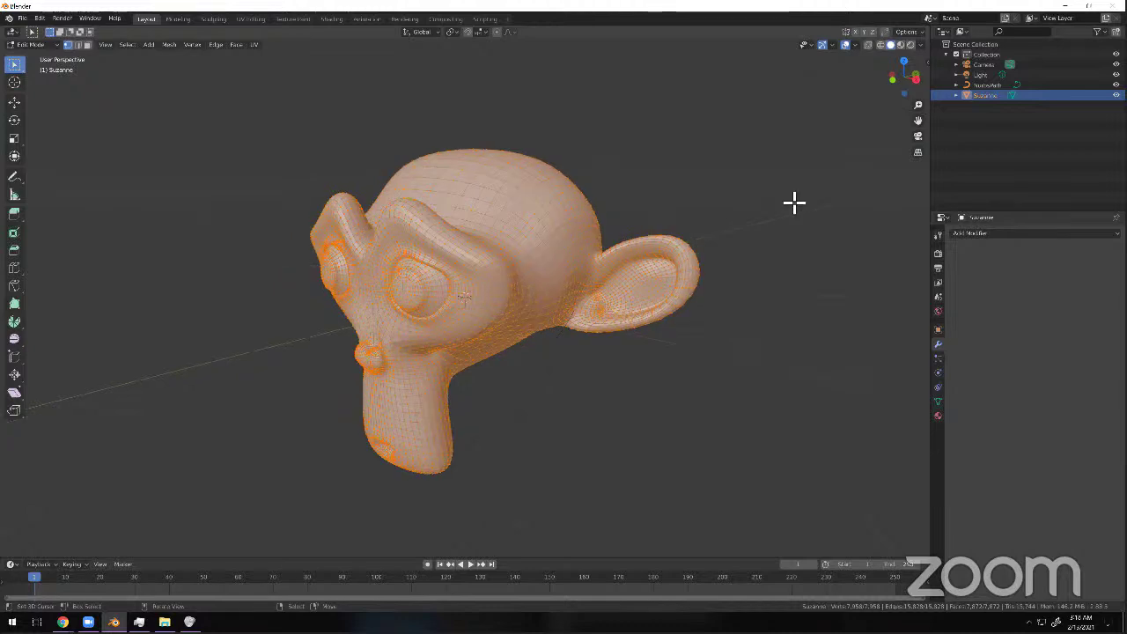
drag(691, 255, 794, 204)
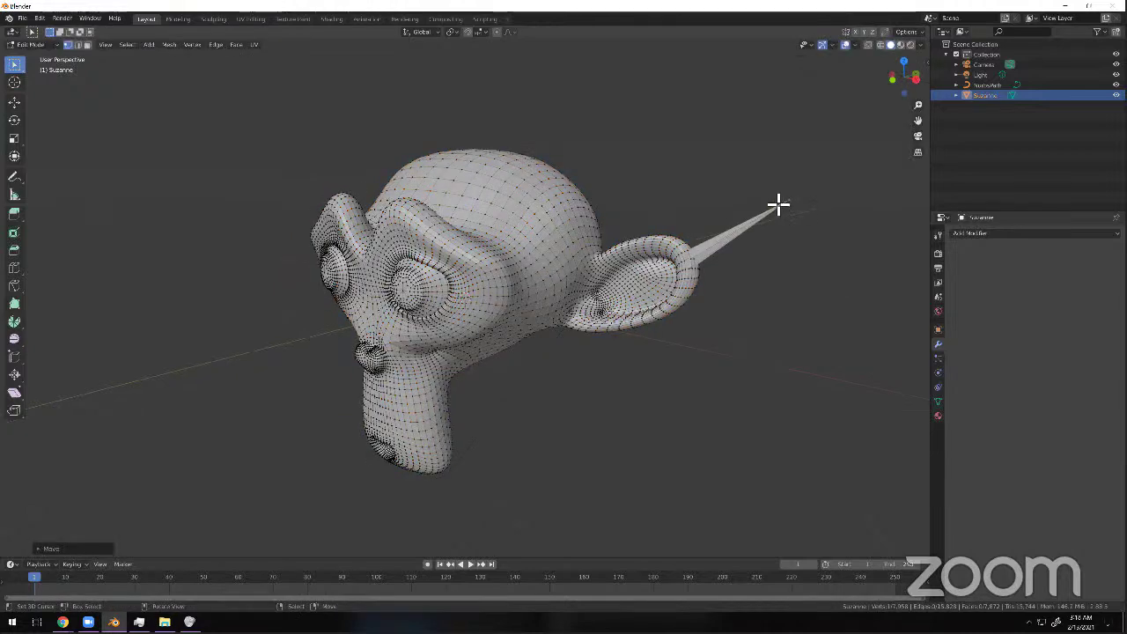
key(ctrl+z)
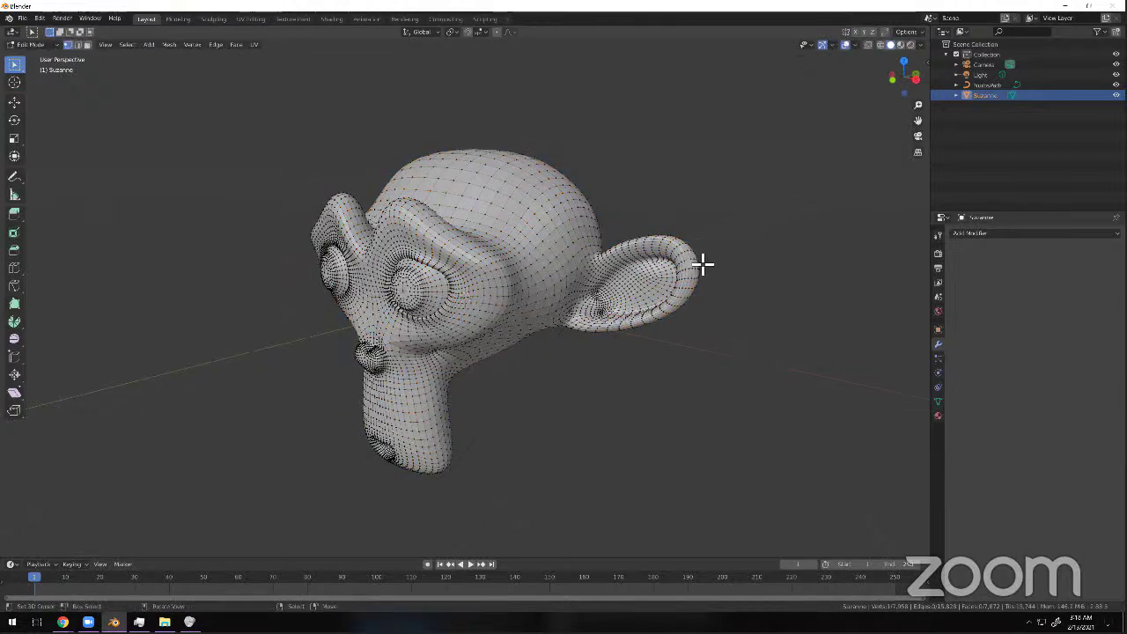
click(937, 298)
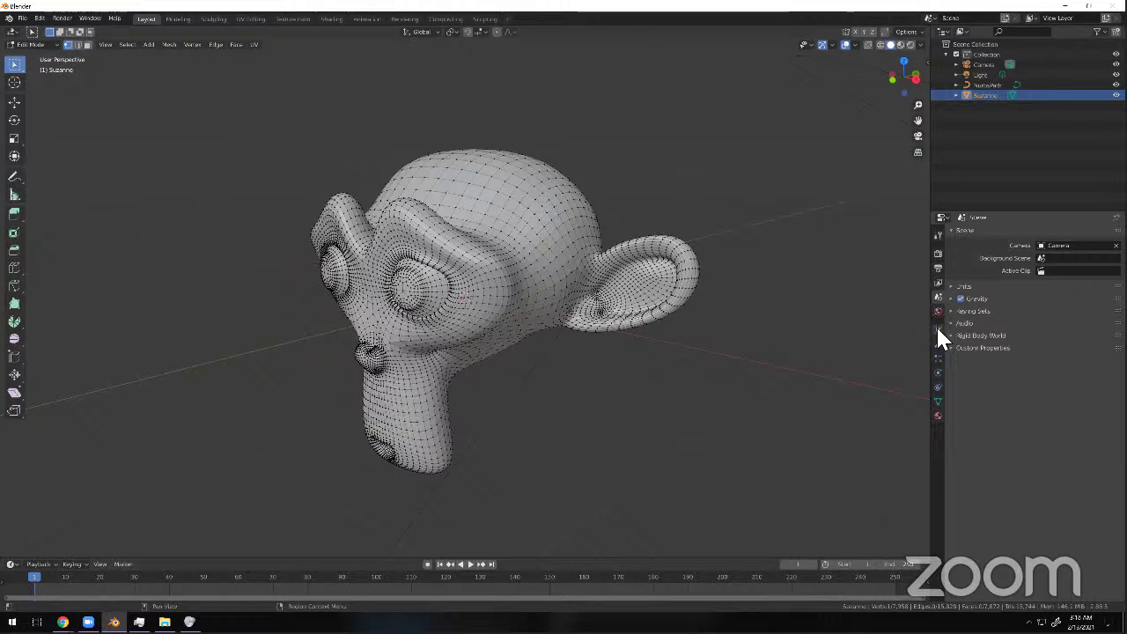
click(952, 311)
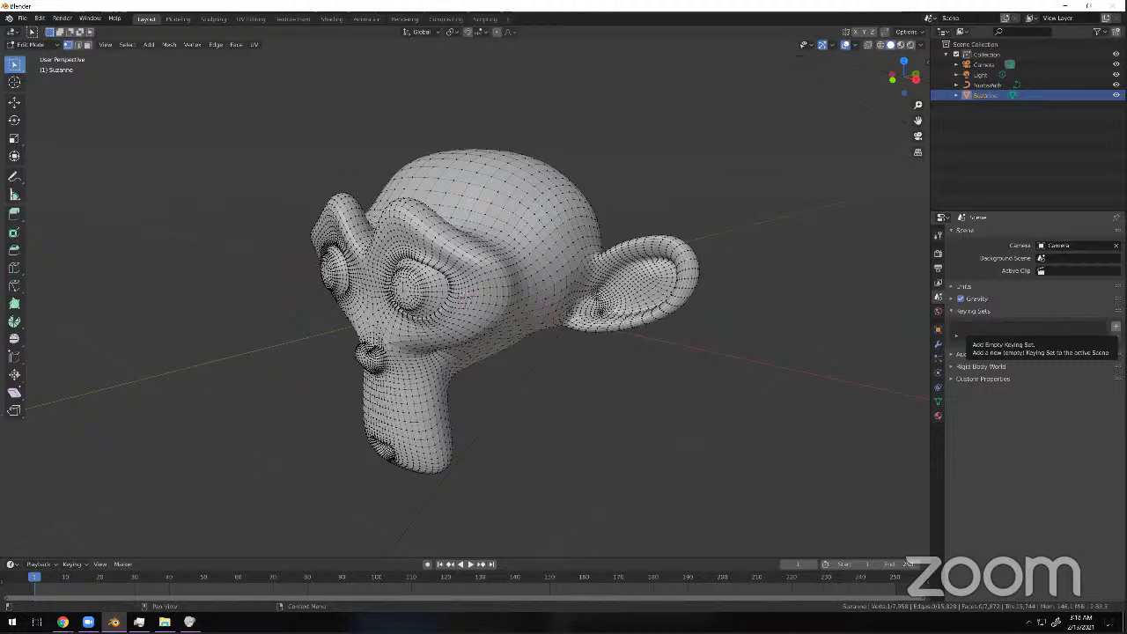
key(a)
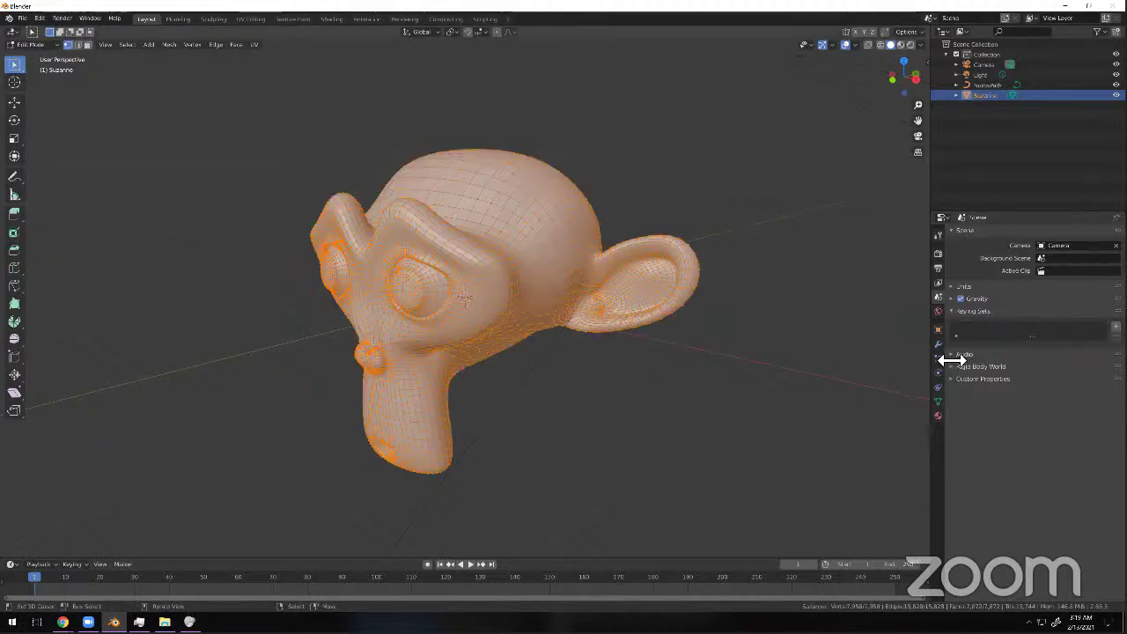
Create a particle system on the monkey and remove it again.
click(937, 355)
click(936, 364)
click(935, 353)
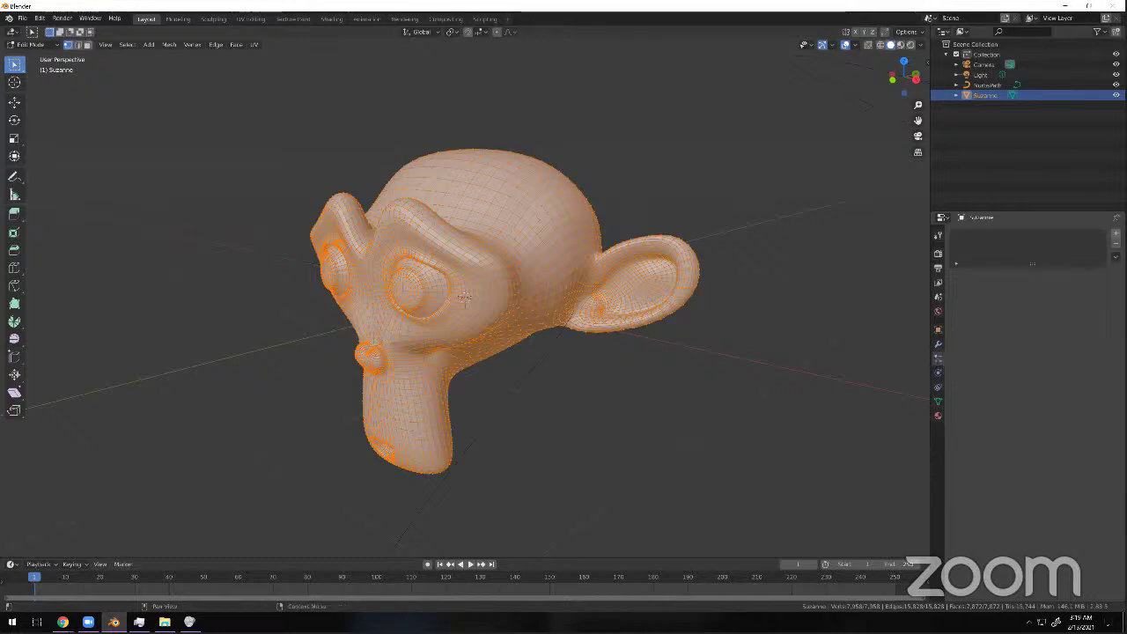
click(1115, 233)
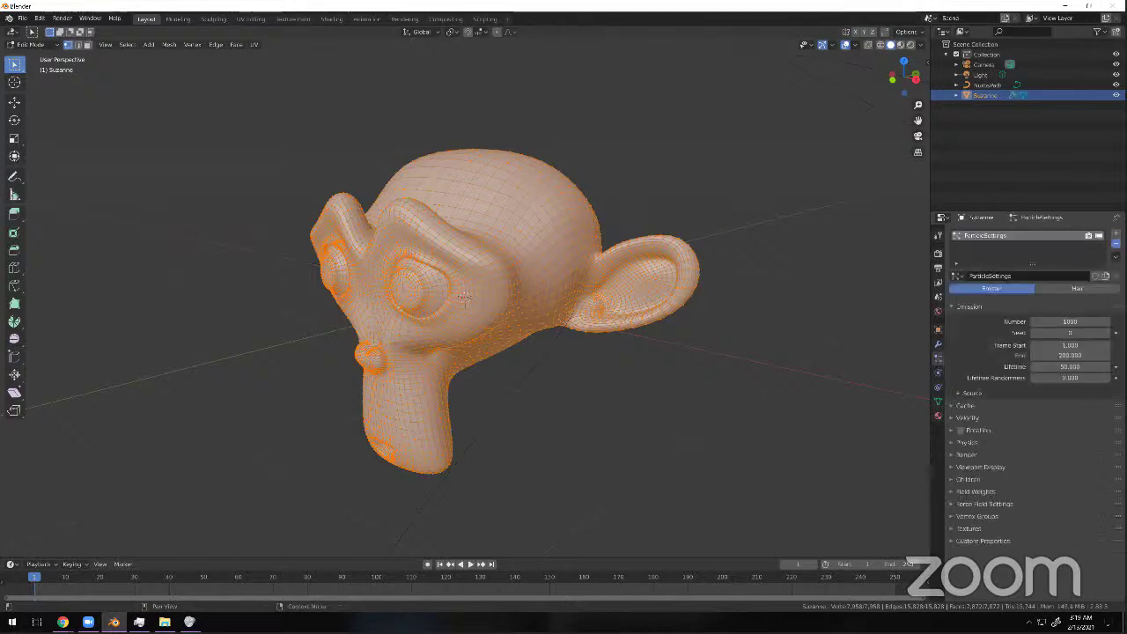
click(1116, 244)
Return the monkey to Object Mode and add a basis shape key plus a second shape key to its mesh data.
drag(952, 373, 951, 373)
click(935, 385)
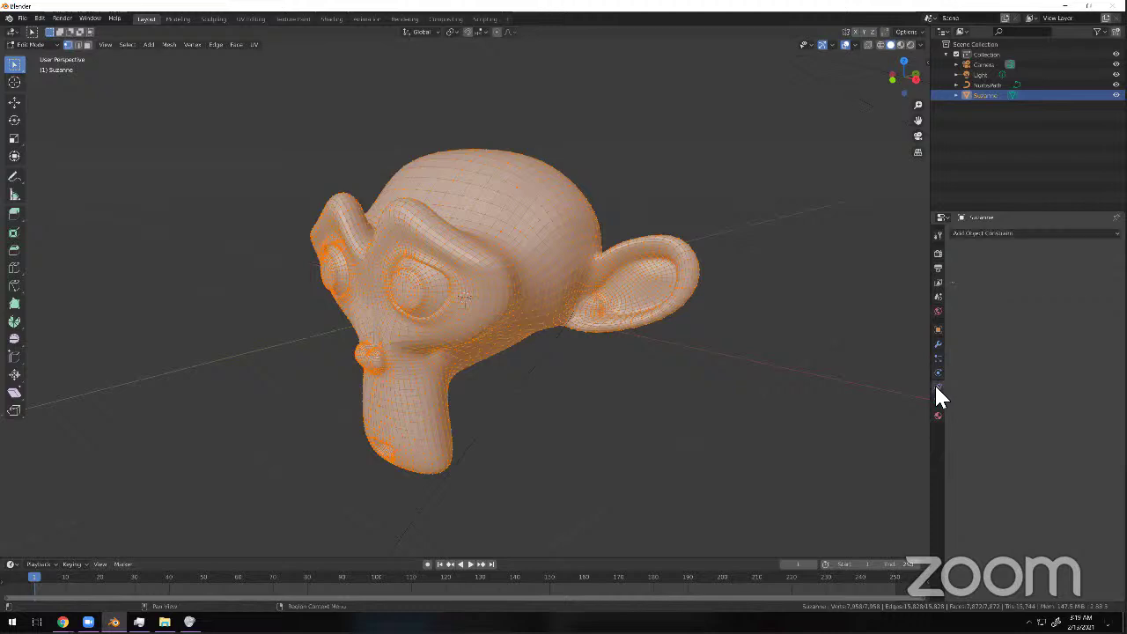
click(934, 398)
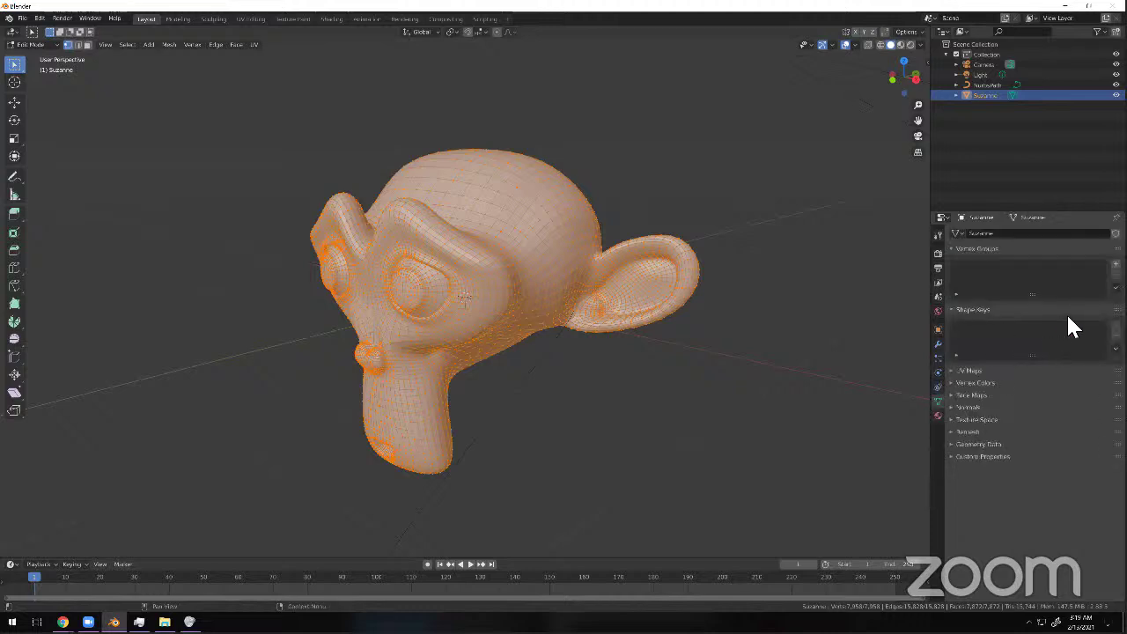
click(35, 42)
click(37, 55)
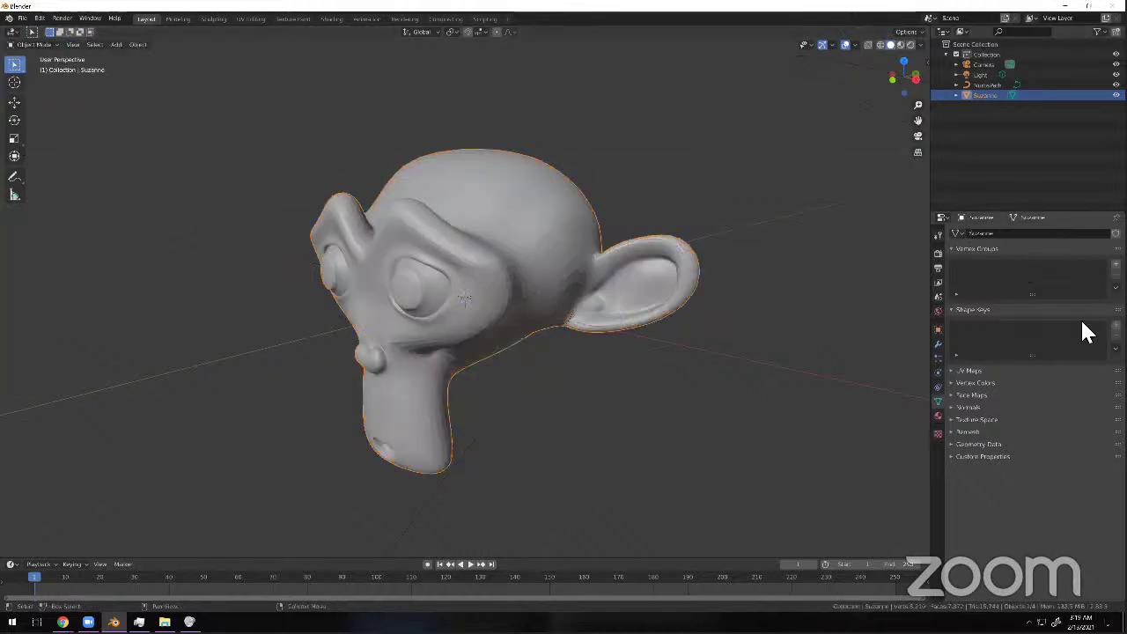
click(1116, 325)
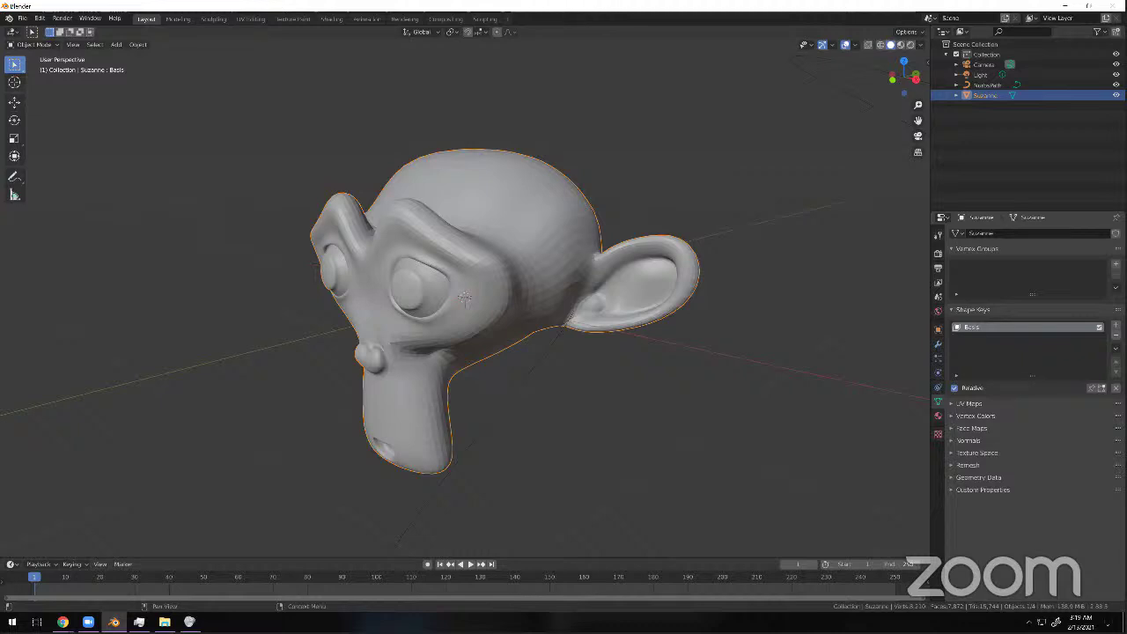
click(1116, 325)
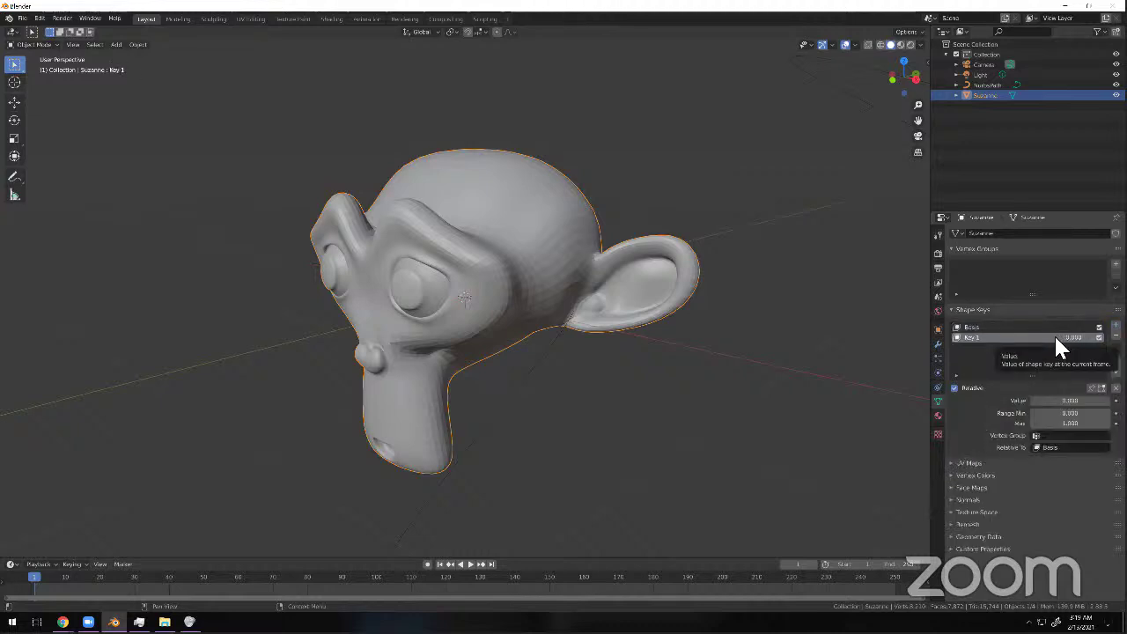
Enter Edit Mode on the second shape key, enable proportional editing and move a vertex to distort the monkey's face.
click(58, 44)
click(49, 67)
click(497, 34)
middle_drag(619, 297, 608, 380)
right_drag(609, 381, 635, 406)
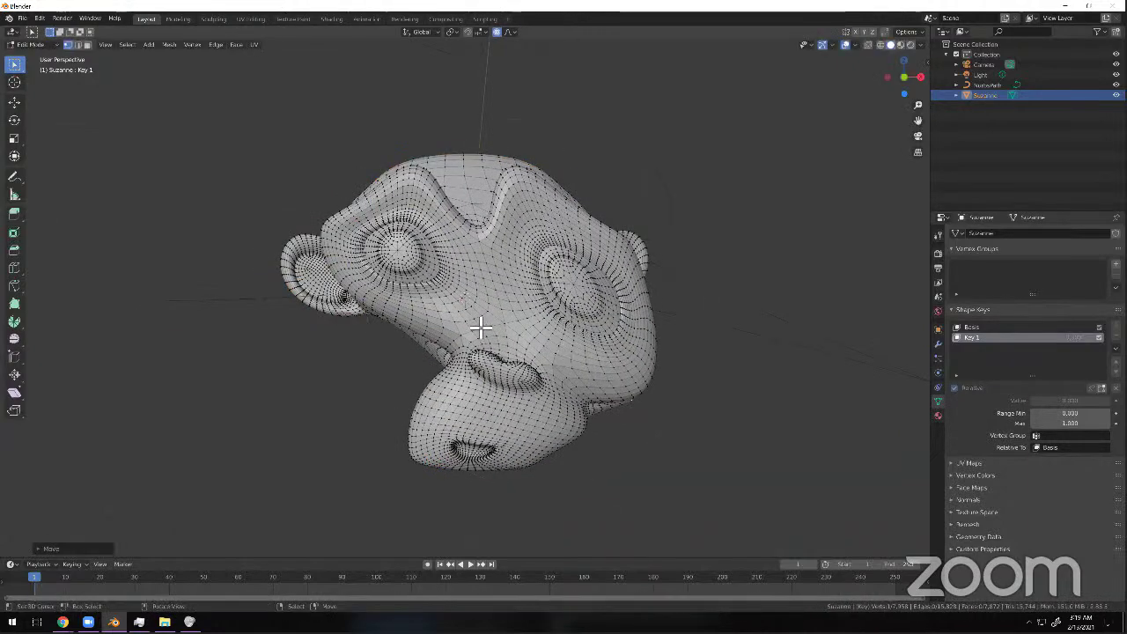
click(39, 45)
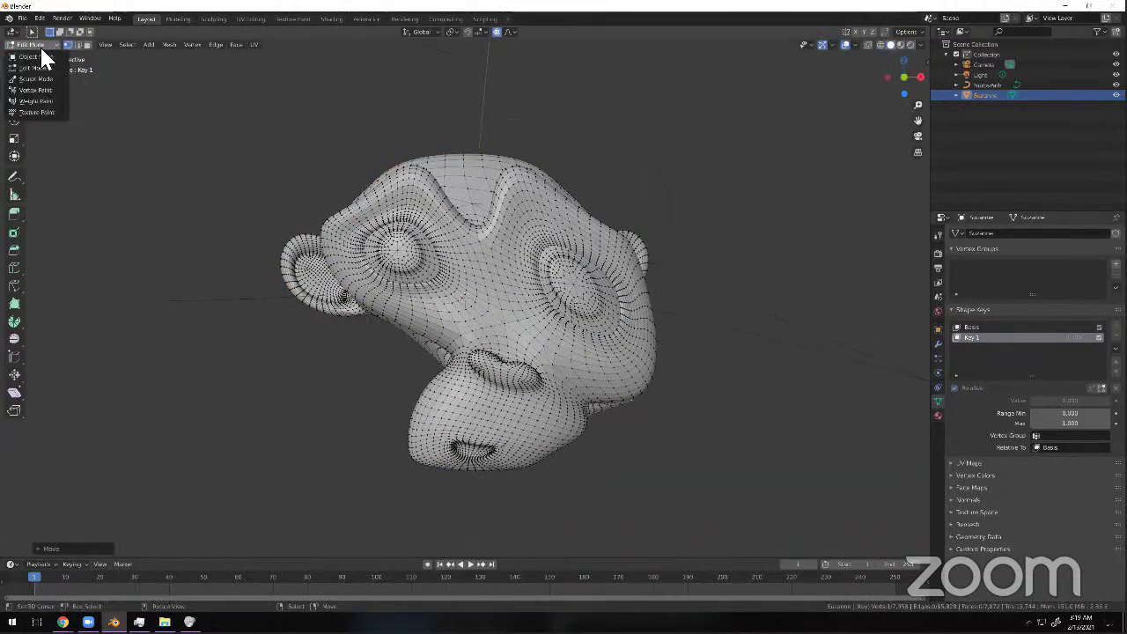
scroll(532, 342, up, 3)
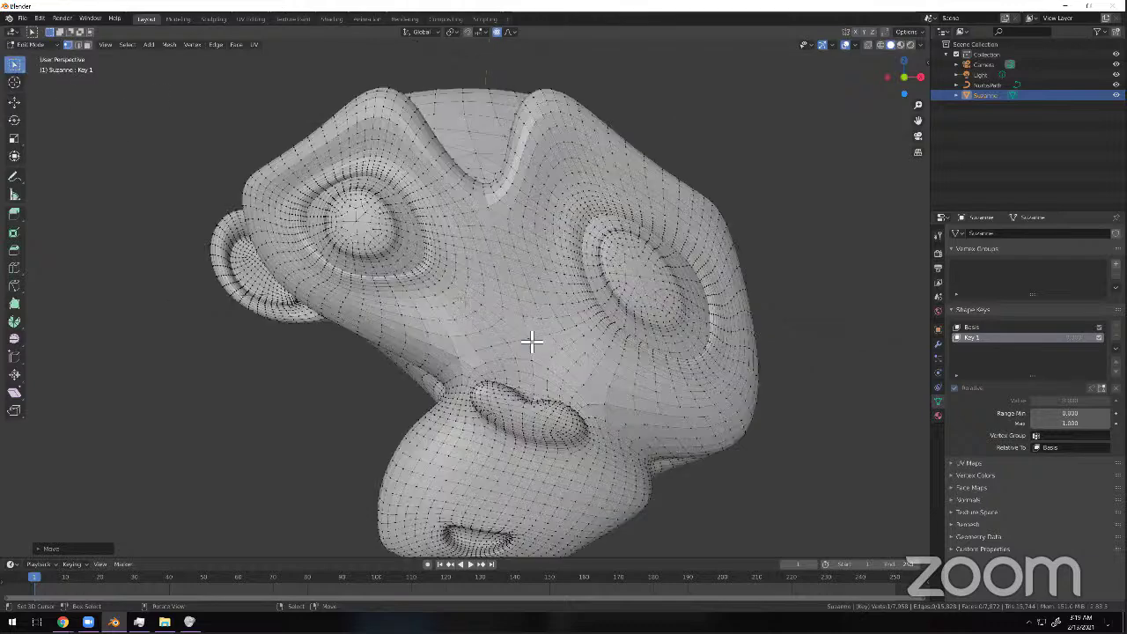
Move a vertex around the monkey's nose with proportional editing to distort the second shape key further, and return to Object Mode.
scroll(463, 403, up, 3)
key(g)
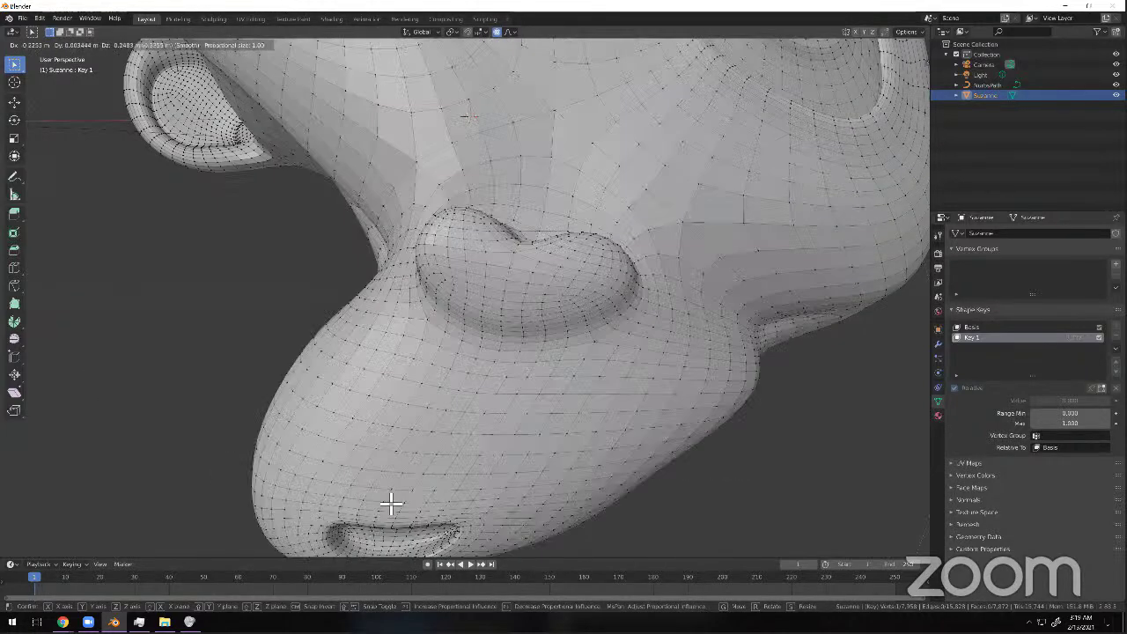
click(503, 372)
middle_drag(503, 372, 516, 328)
scroll(460, 374, down, 7)
scroll(549, 322, up, 3)
scroll(516, 327, up, 4)
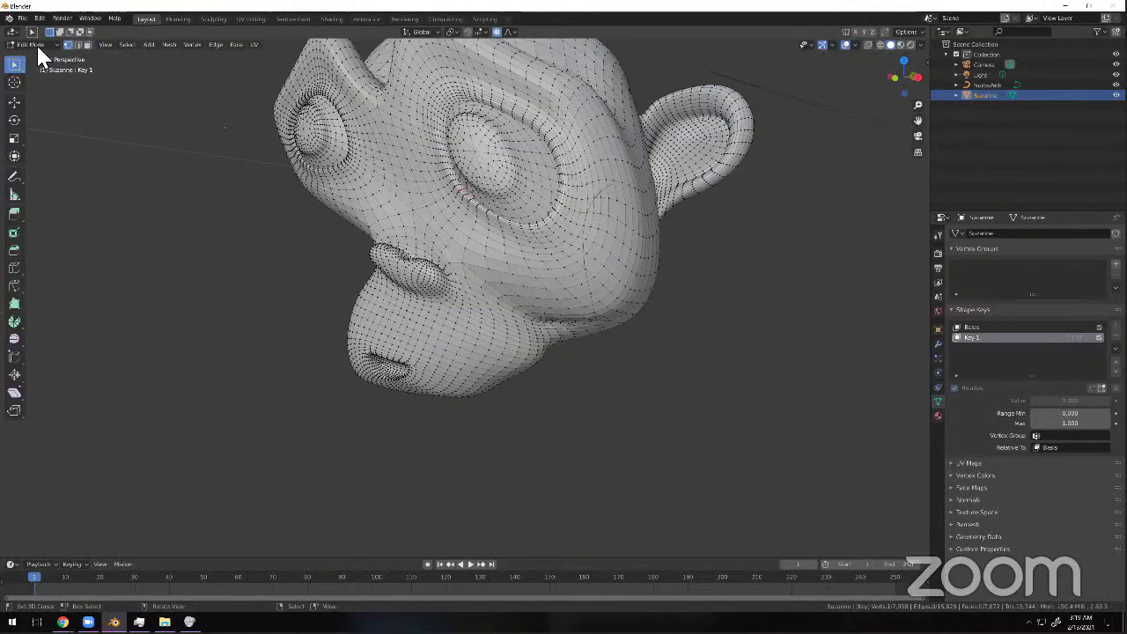
click(36, 43)
click(36, 53)
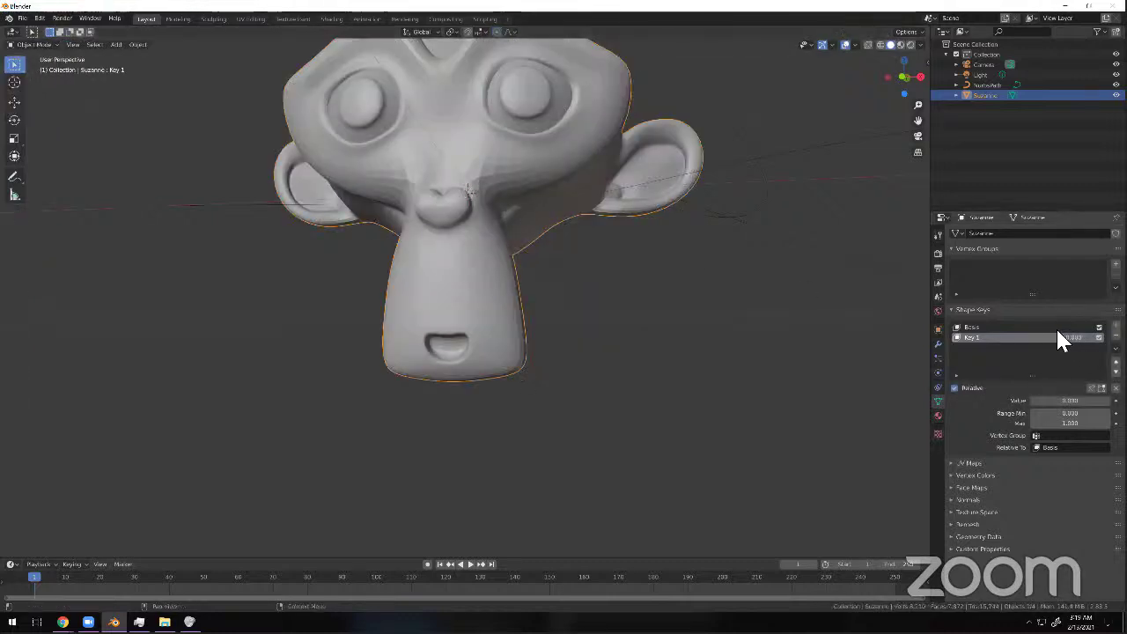
Insert a keyframe for the Key 1 shape key value at 0.000 on frame 1.
drag(1039, 401, 1073, 403)
right_click(1053, 403)
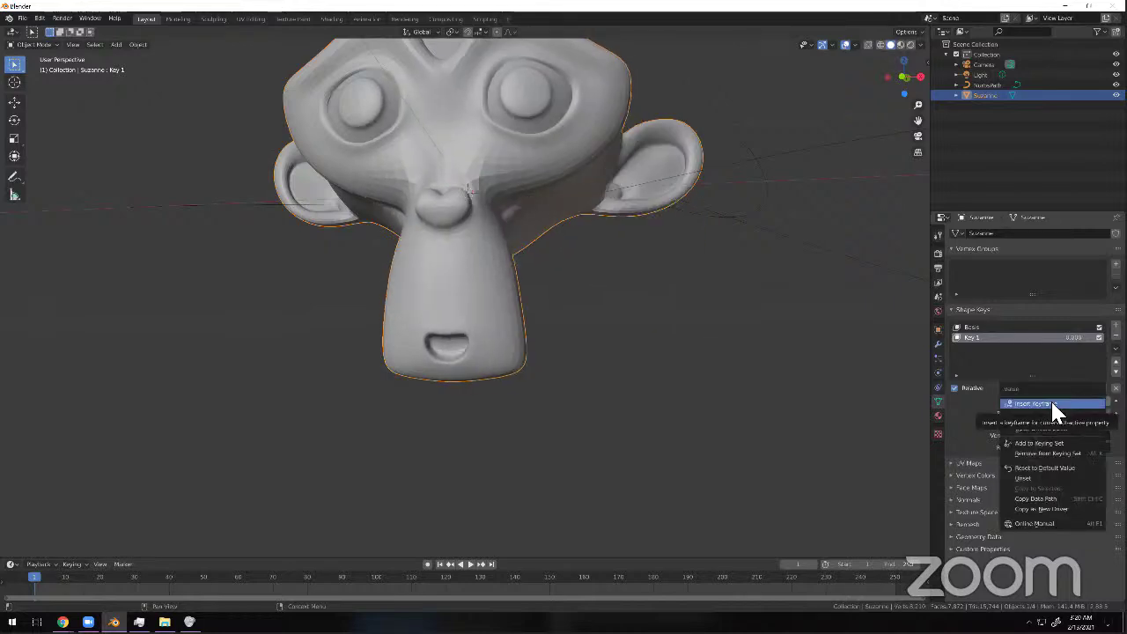
click(1051, 403)
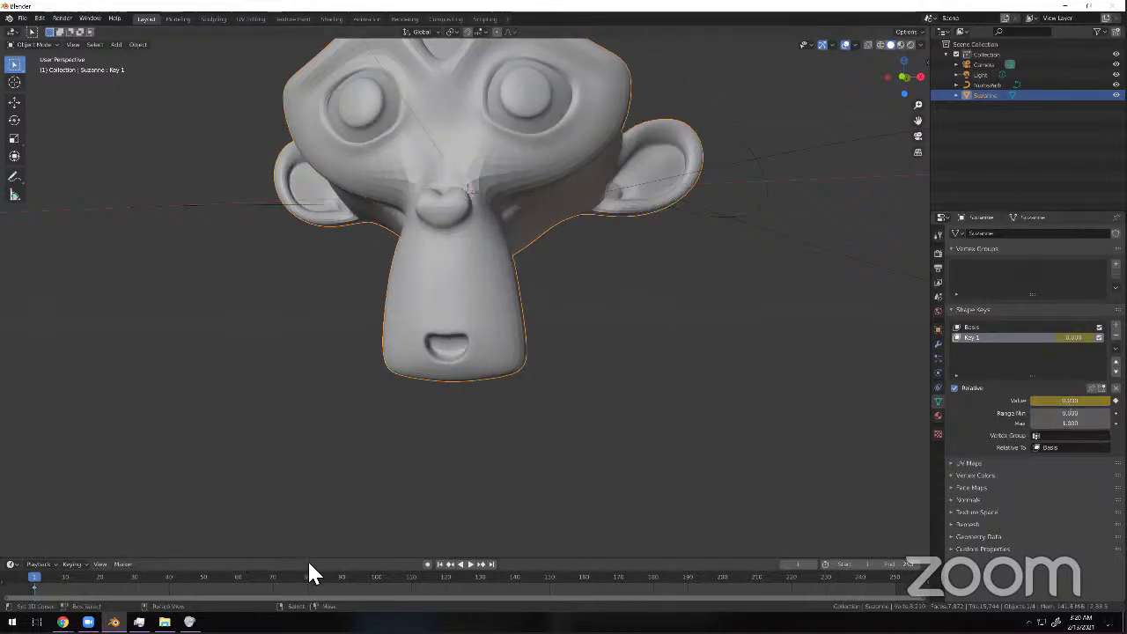
Enlarge the timeline area and keyframe the Key 1 shape key value at 1.000 on frame 10.
drag(311, 529, 256, 502)
click(59, 547)
drag(1029, 402, 1109, 403)
right_click(1070, 400)
click(1057, 398)
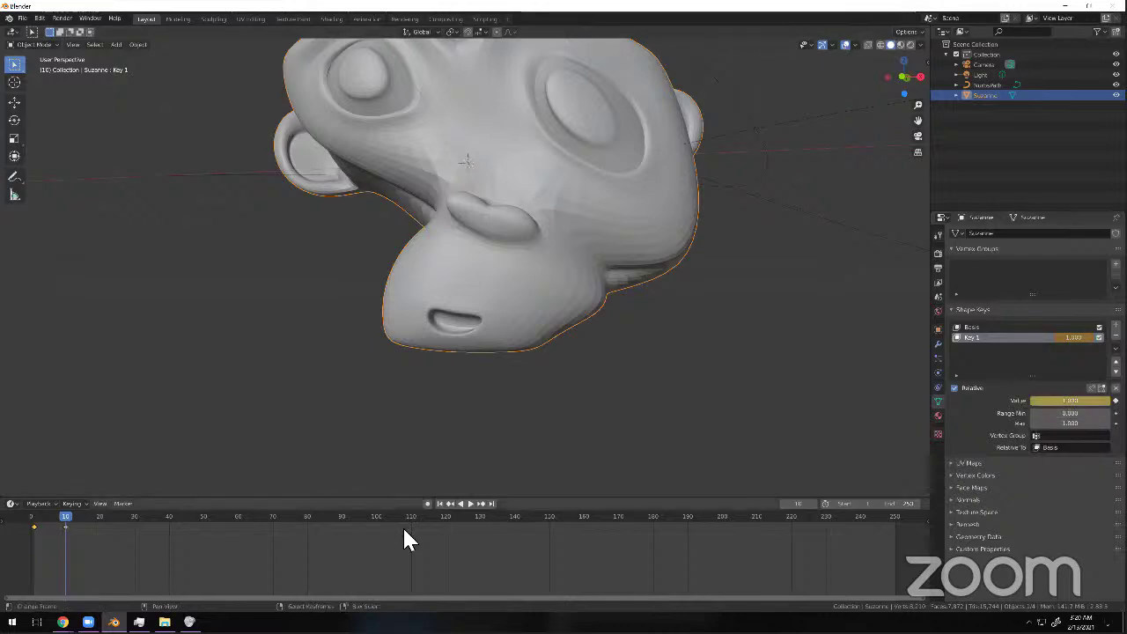
Keyframe the Key 1 shape key value at 0.000 on frame 20.
drag(101, 537, 99, 538)
drag(1092, 400, 1032, 401)
right_click(1058, 395)
click(1058, 398)
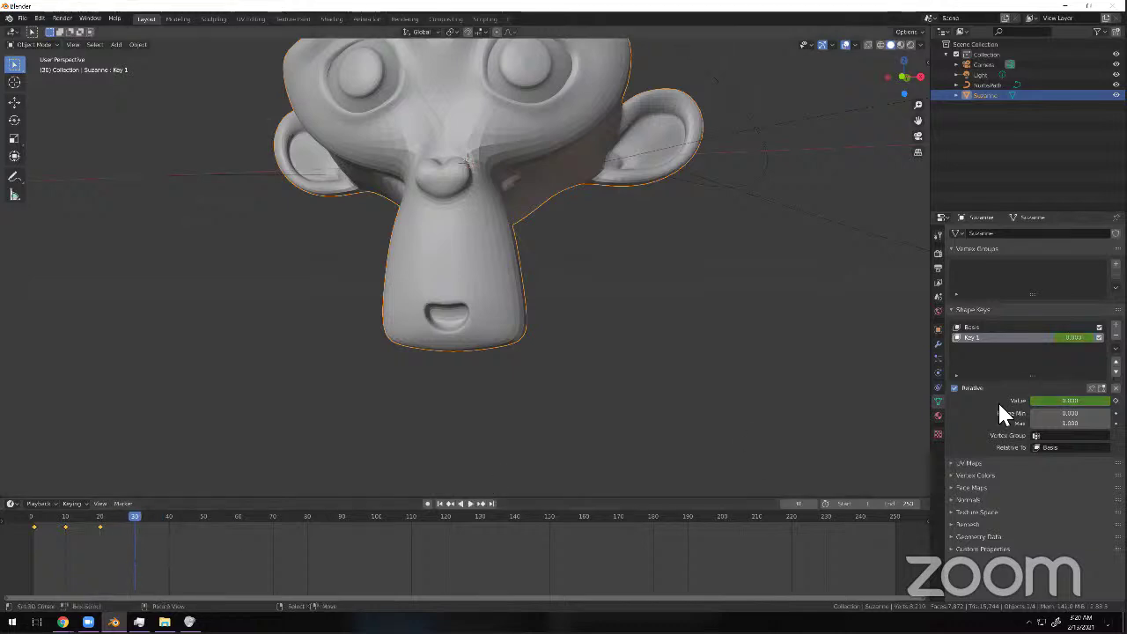
Keyframe the Key 1 shape key on frame 30 and replace that keyframe with a value of 1.000.
right_click(1074, 401)
click(1072, 403)
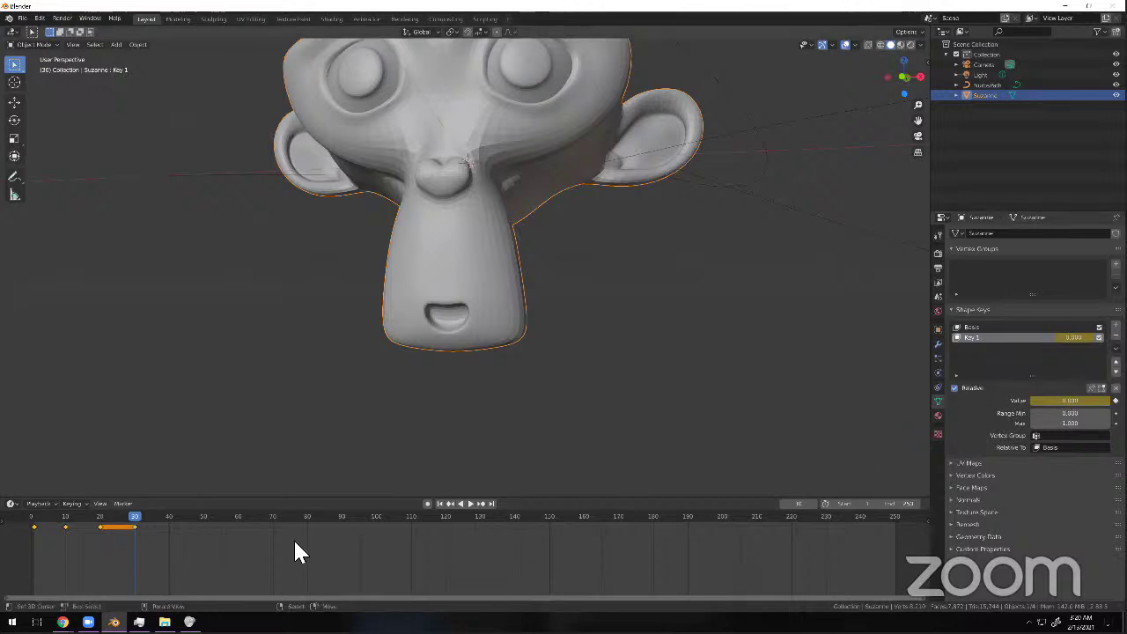
mouse_move(131, 551)
mouse_down()
mouse_move(100, 546)
mouse_move(132, 553)
mouse_up()
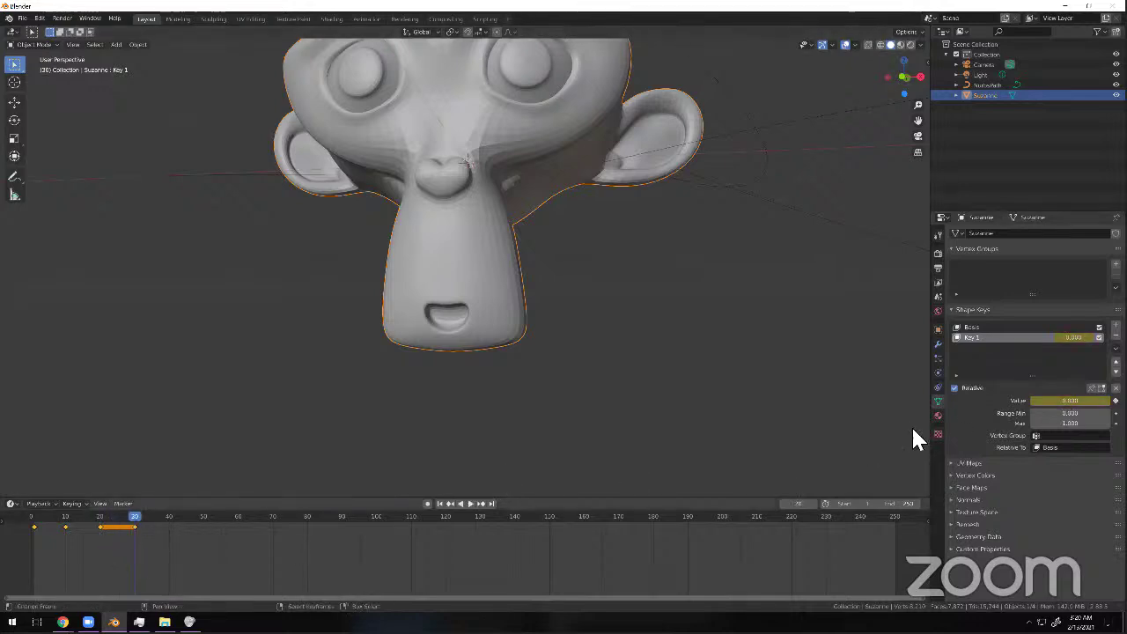
drag(1049, 401, 1108, 401)
right_click(1048, 401)
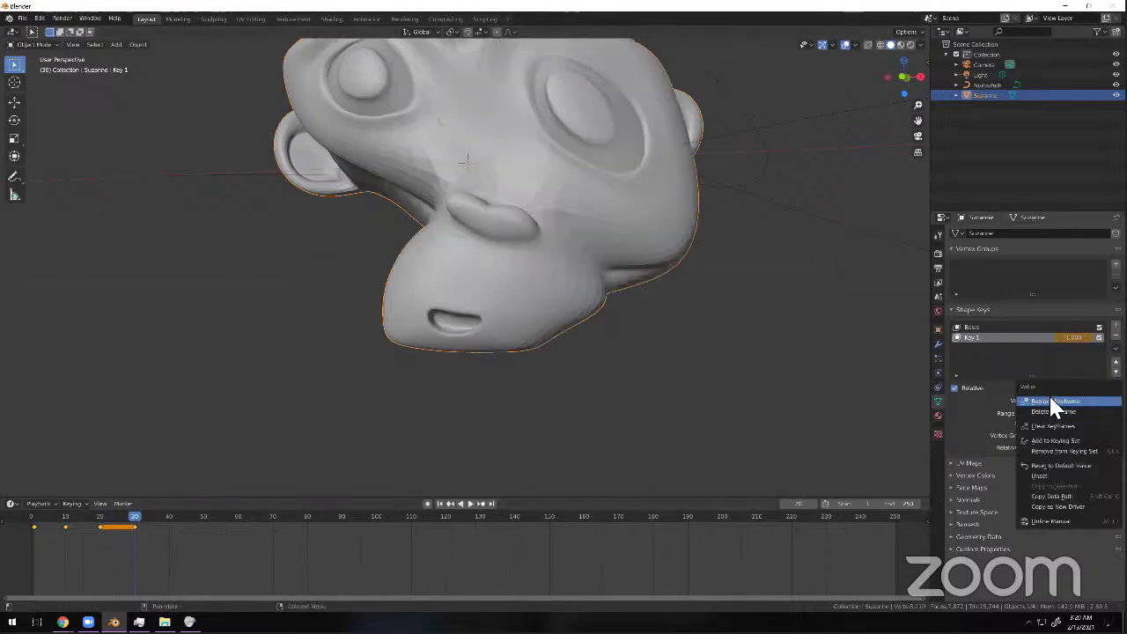
click(1045, 394)
Scrub through the keyframed frames and play the animation to preview the monkey's face deforming.
mouse_move(147, 582)
drag(140, 571, 18, 572)
scroll(797, 319, down, 4)
key(space)
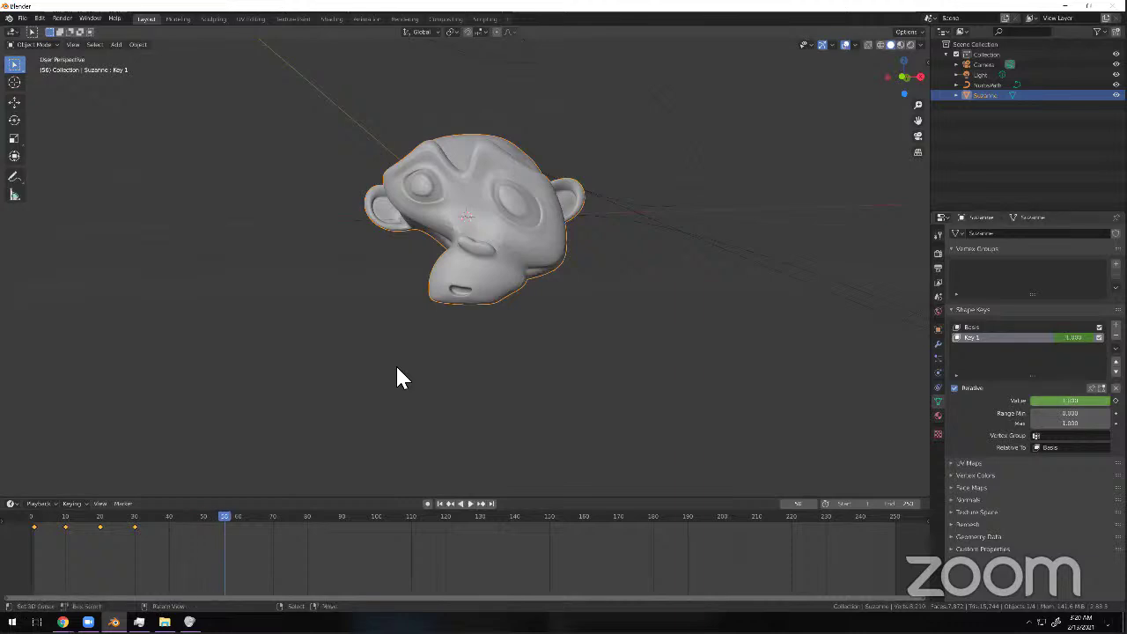
drag(131, 531, 43, 543)
click(41, 540)
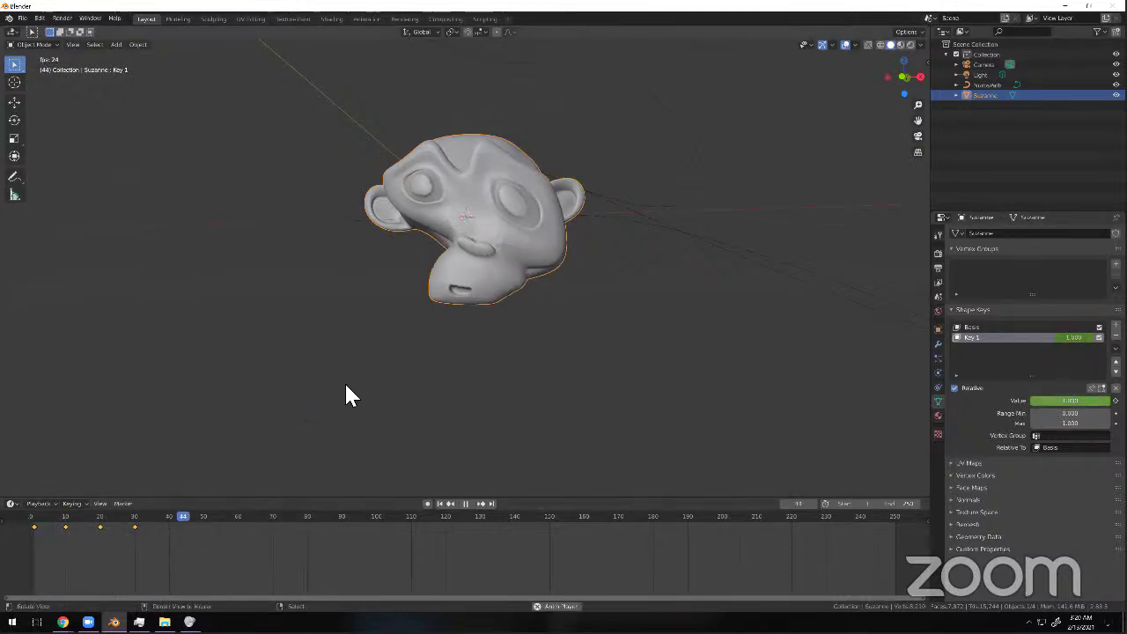
mouse_move(54, 537)
mouse_down()
mouse_move(18, 538)
mouse_move(58, 544)
mouse_up()
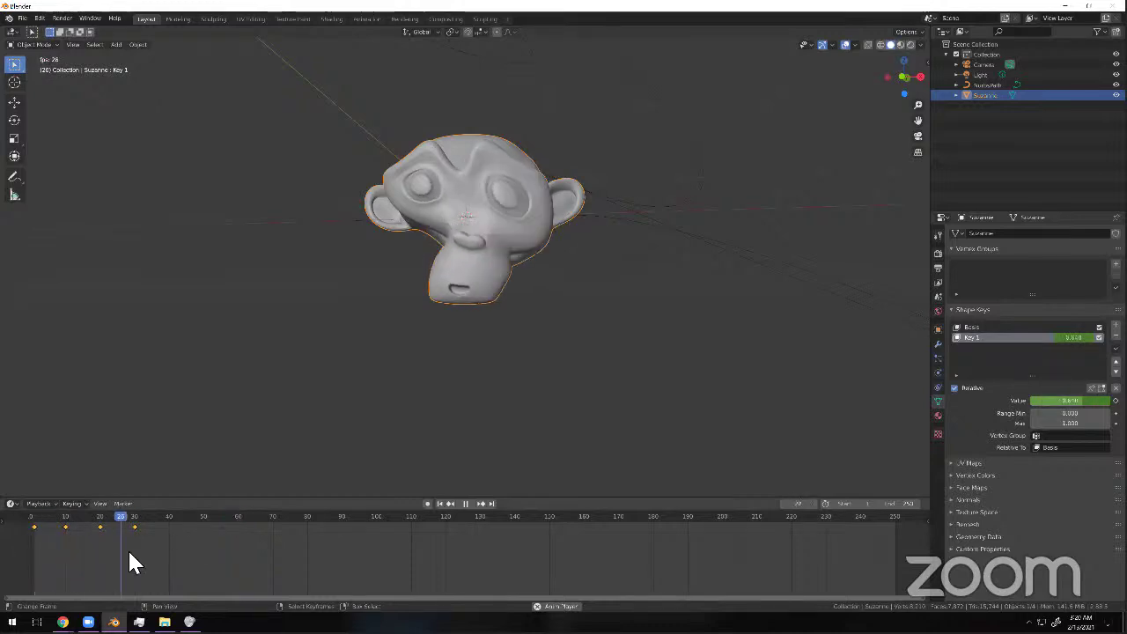
click(81, 557)
click(82, 557)
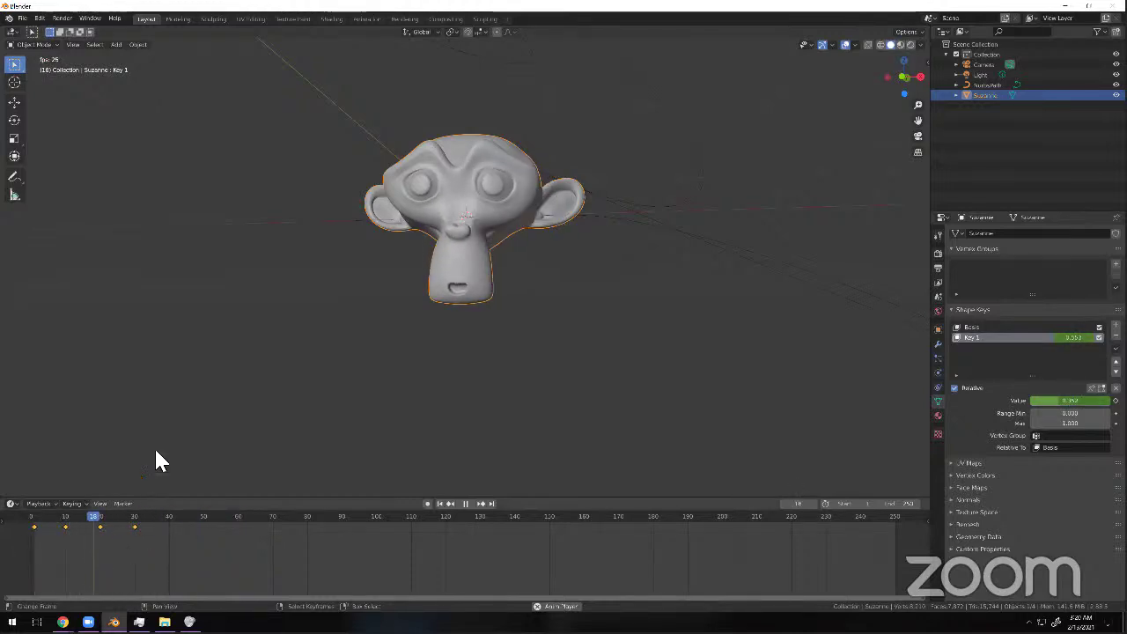
Deselect the monkey, replay its deformation from the early frames while viewing it from above, and stop playback.
click(215, 395)
middle_drag(324, 368, 317, 398)
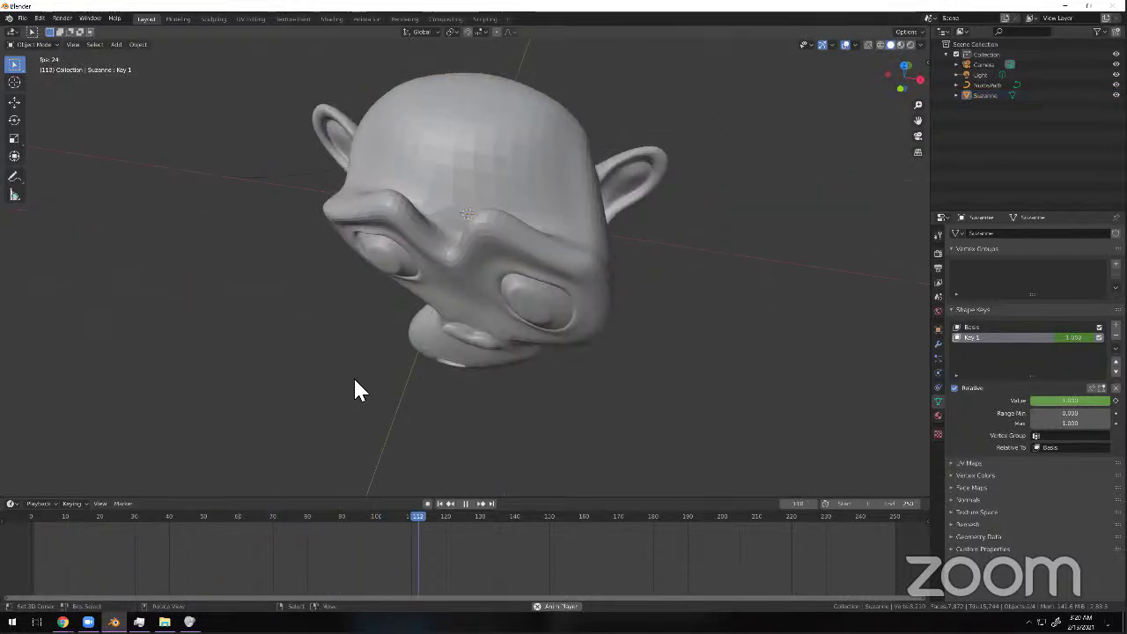
click(28, 558)
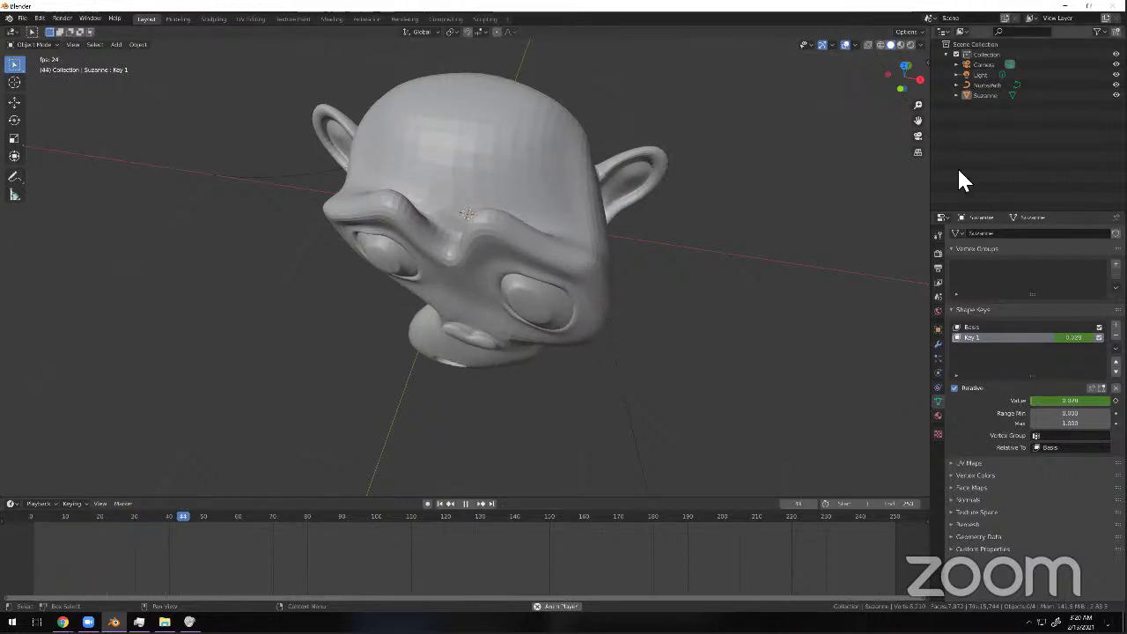
click(39, 543)
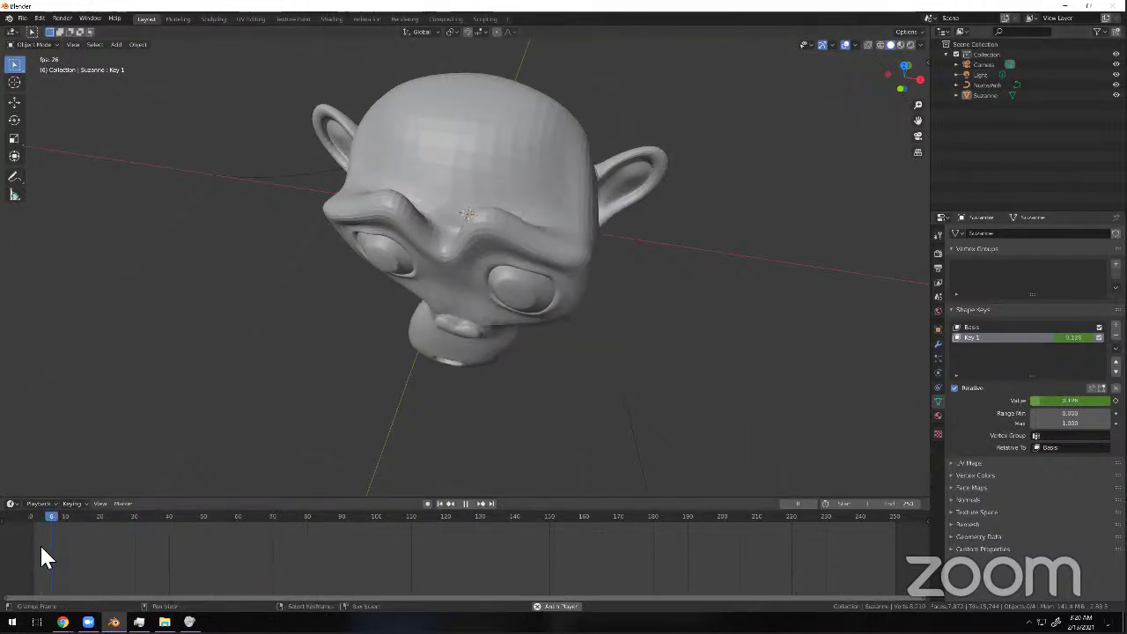
click(464, 503)
Enter Edit Mode on the monkey, select the whole mesh and place a duplicate beside the original.
click(34, 45)
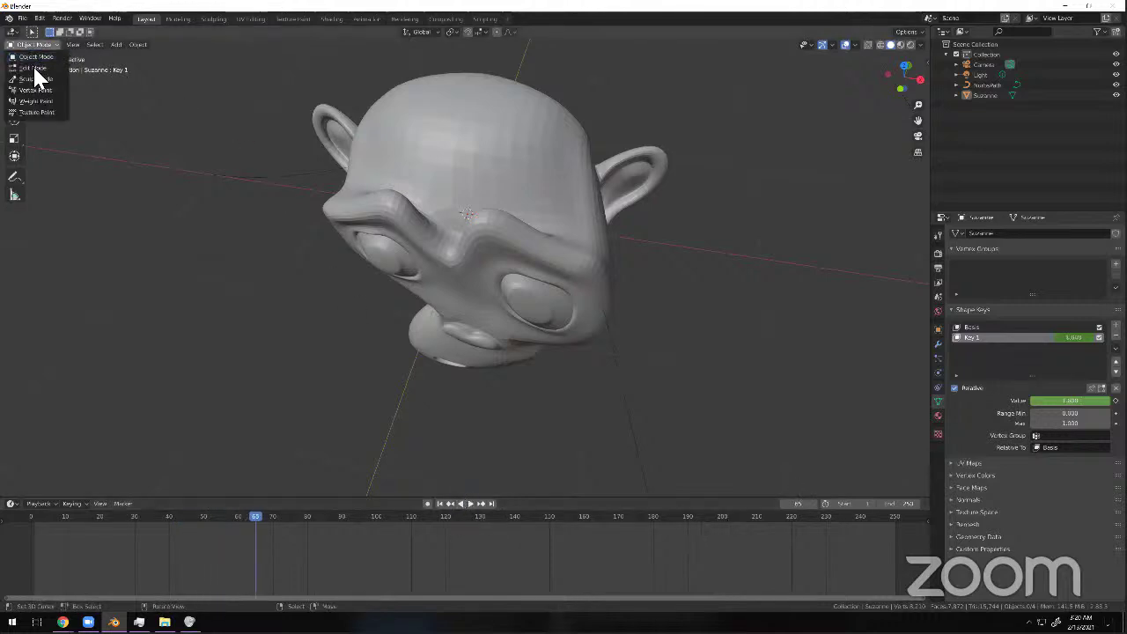
key(Tab)
scroll(557, 282, down, 5)
middle_drag(555, 277, 561, 275)
key(a)
key(shift+d)
click(640, 274)
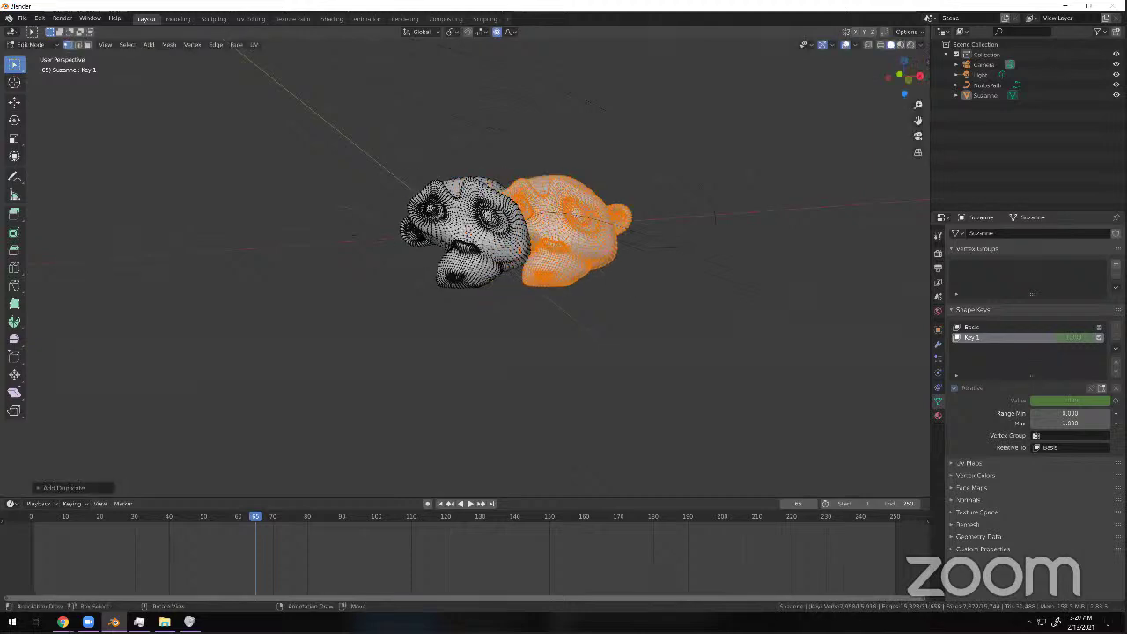
Rotate the duplicated head with proportional editing, and add further rotated duplicates curving downward in an arc.
key(r)
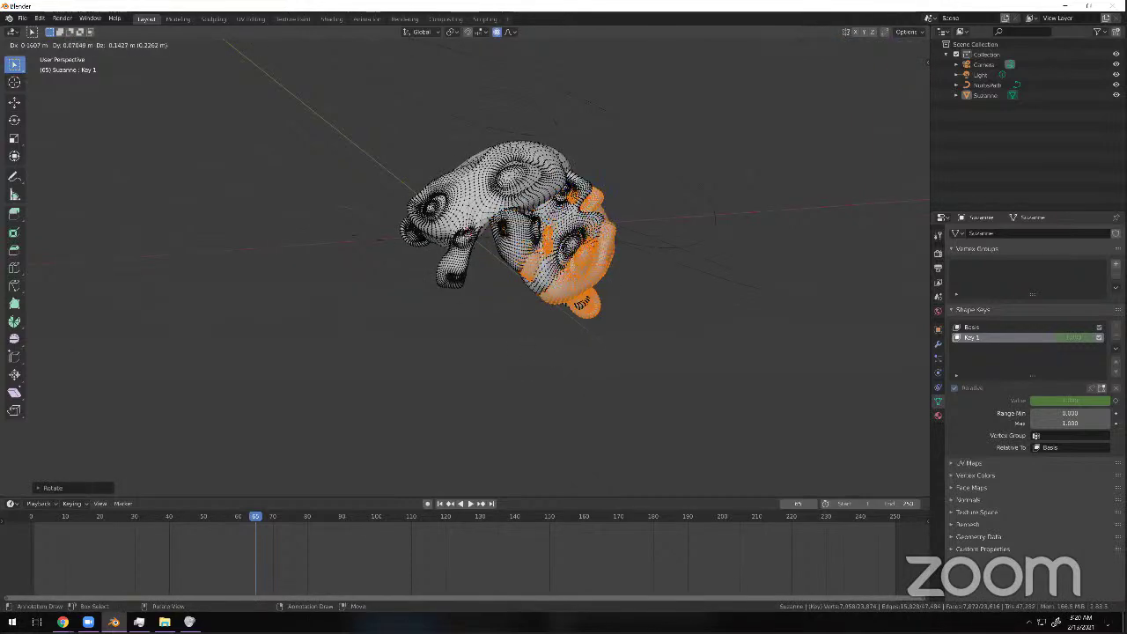
click(383, 486)
key(shift+d)
click(358, 470)
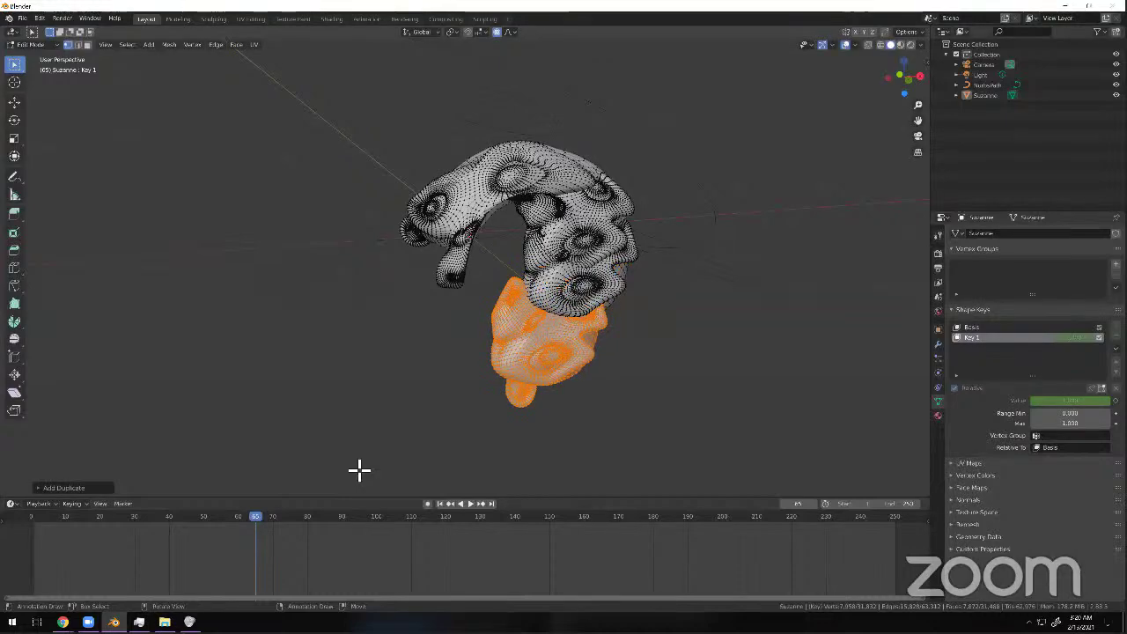
key(r)
click(233, 396)
key(shift+d)
click(97, 416)
Rotate and duplicate the last heads to close the arc into a ring, deselect the mesh and return to Object Mode.
key(r)
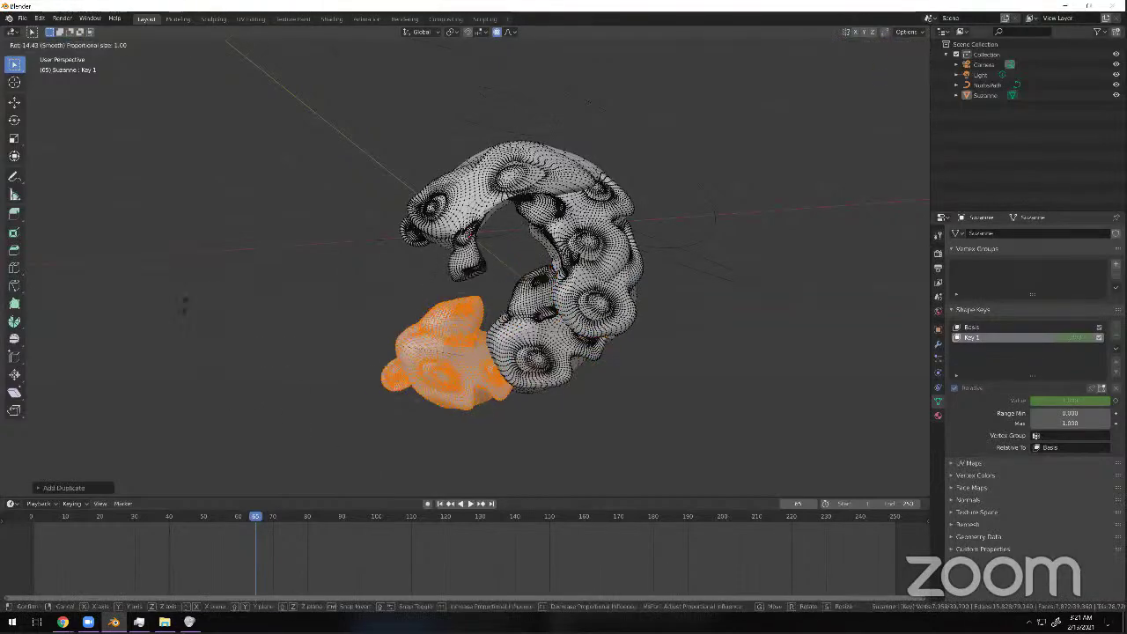
click(256, 220)
key(shift+d)
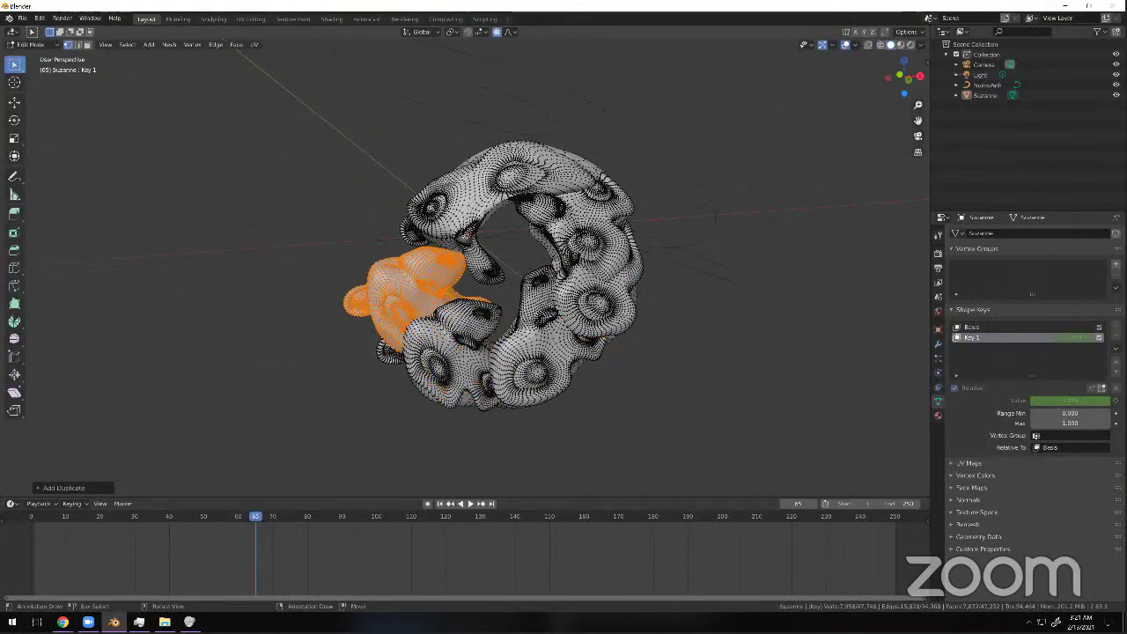
key(r)
click(393, 185)
click(352, 163)
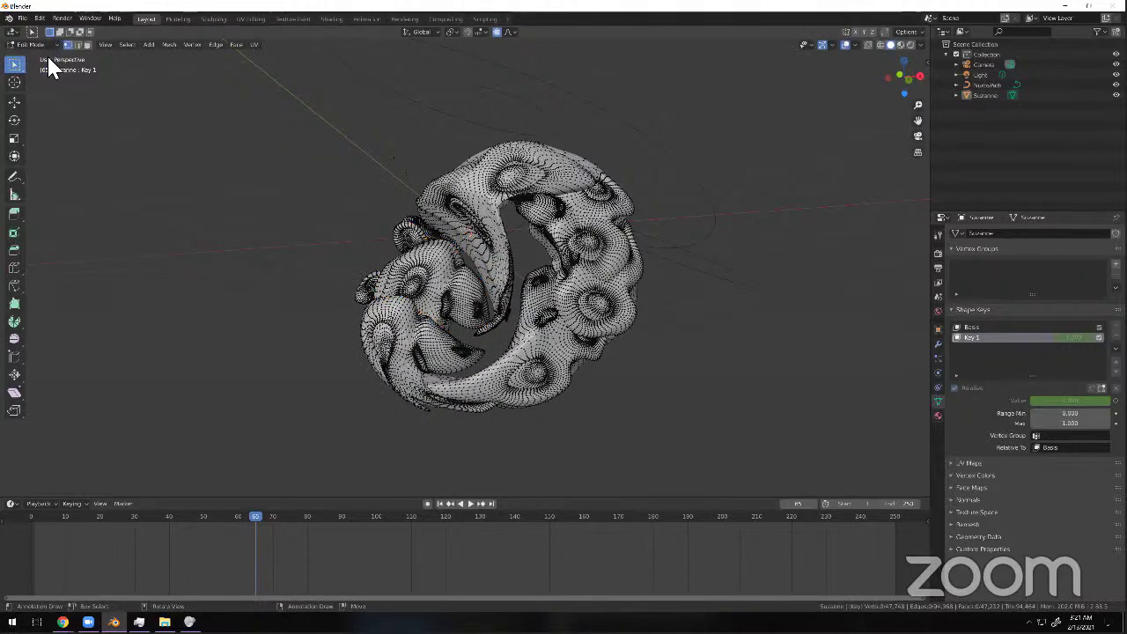
key(Tab)
Scrub the early frames and play the shape key animation on the ring of merged monkey heads.
middle_drag(428, 340, 388, 315)
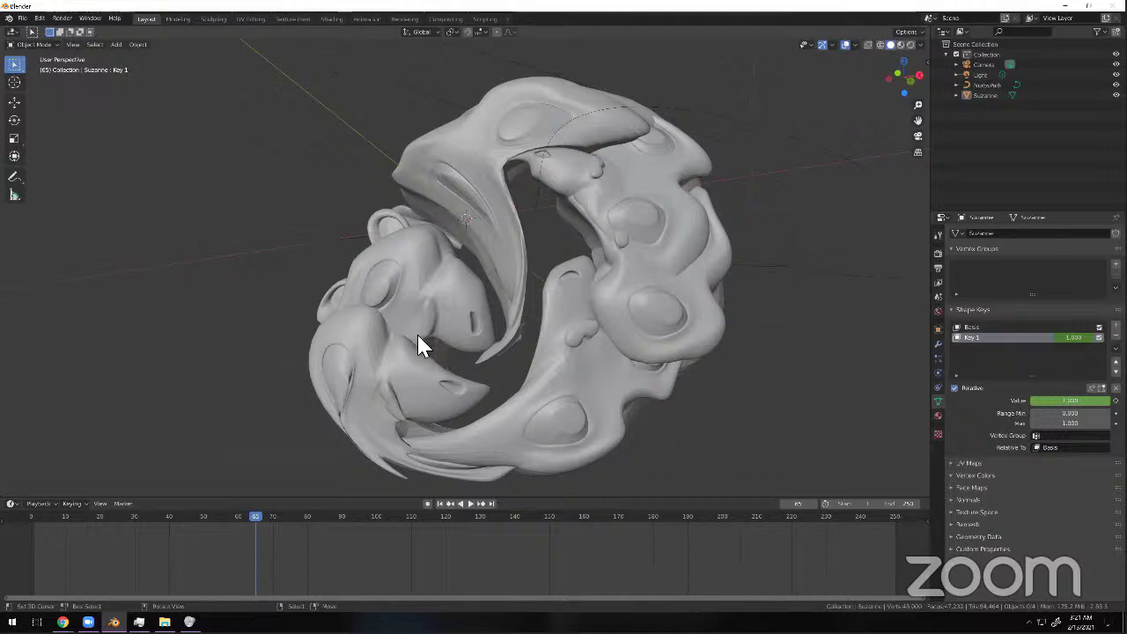
drag(149, 569, 73, 563)
key(space)
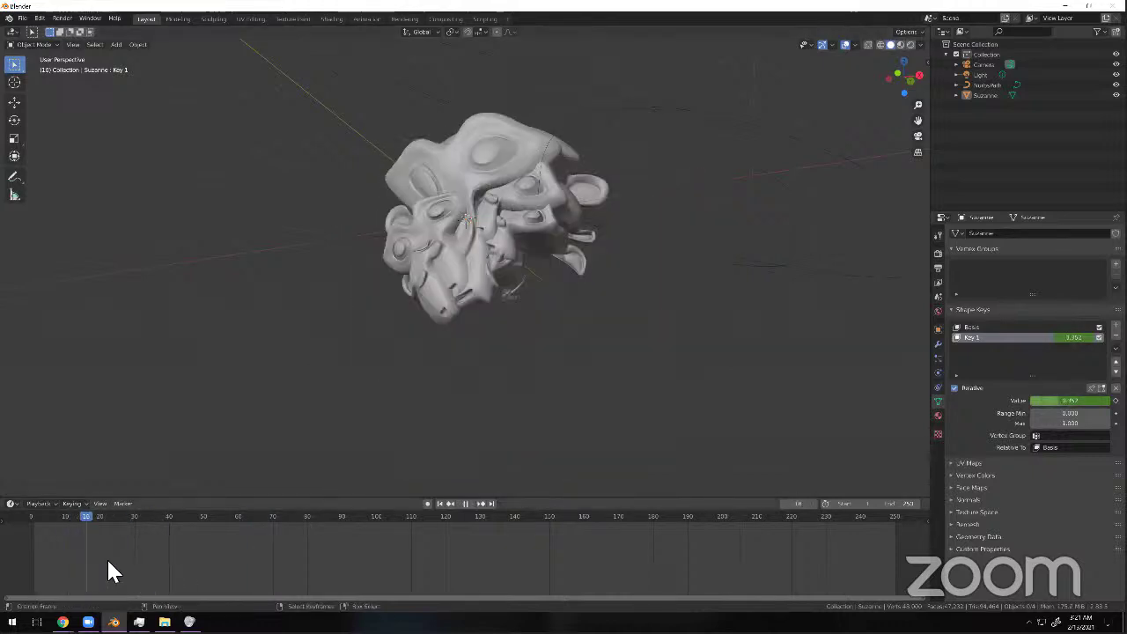
drag(146, 571, 13, 538)
key(space)
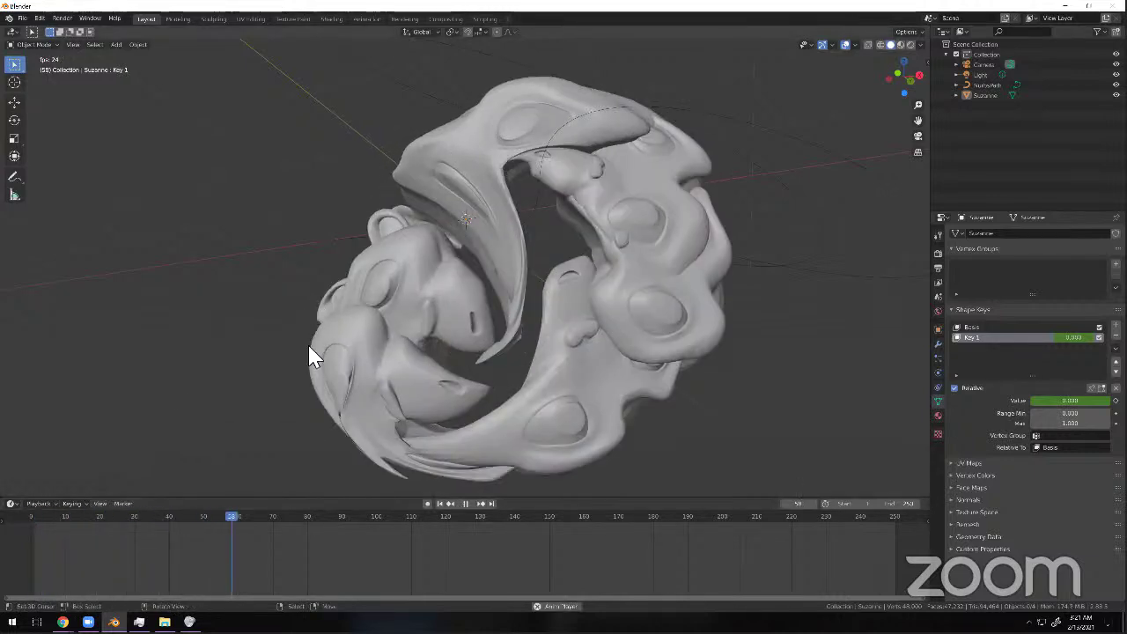
drag(205, 518, 153, 557)
Inspect the deforming ring of heads from several angles and distances during playback, and stop the animation.
scroll(459, 308, up, 4)
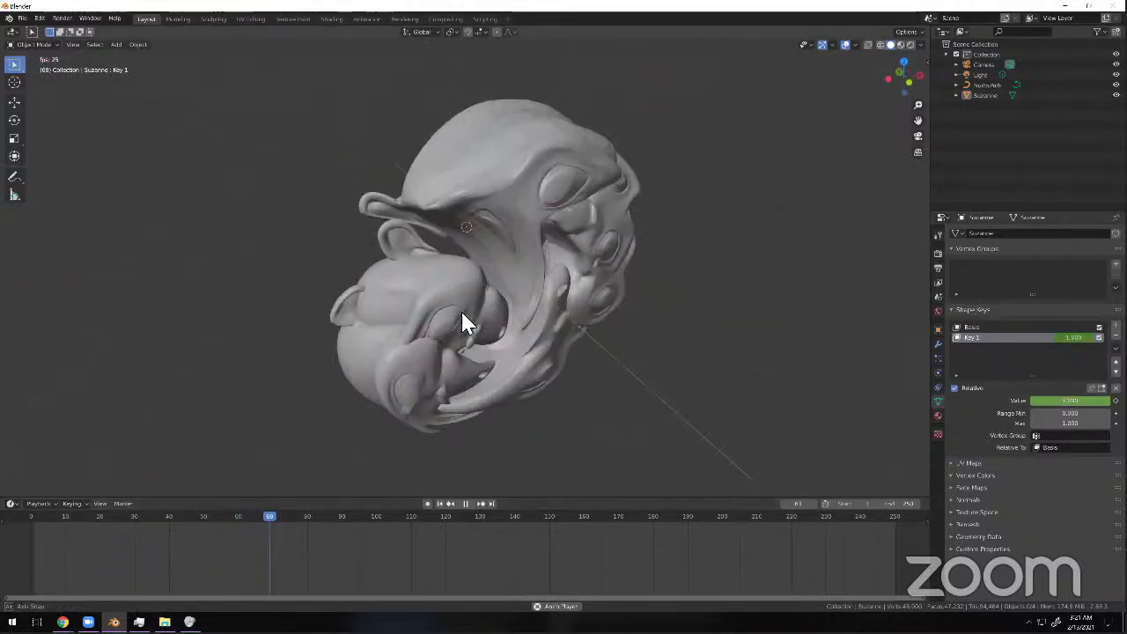
scroll(431, 281, down, 5)
scroll(476, 255, up, 6)
scroll(590, 273, down, 6)
middle_drag(663, 289, 599, 252)
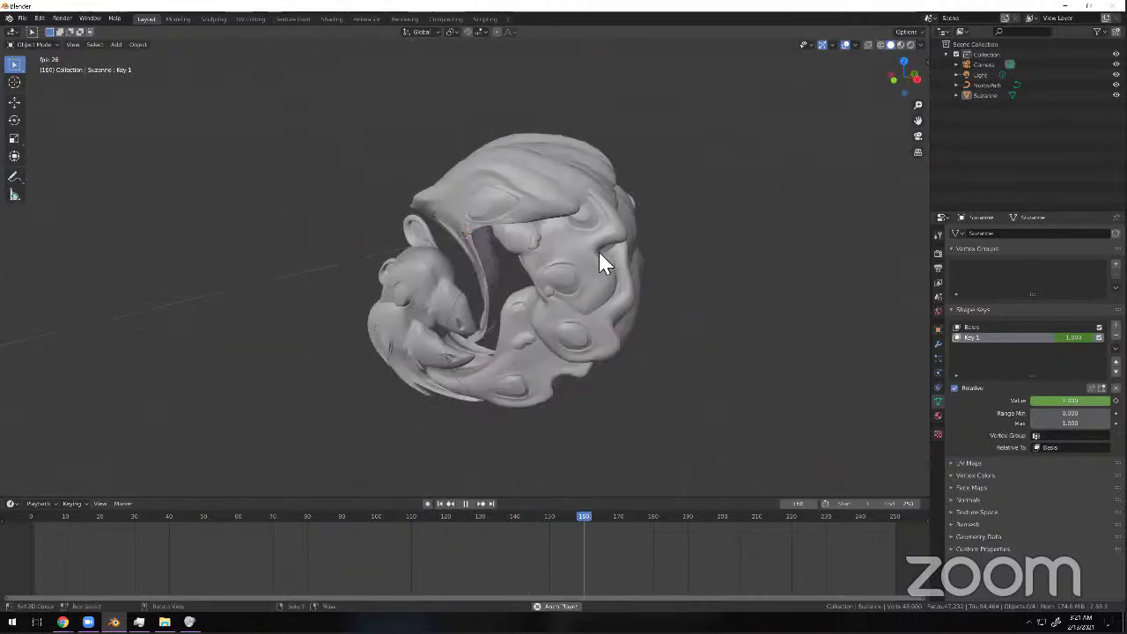
scroll(557, 257, up, 5)
scroll(555, 255, down, 6)
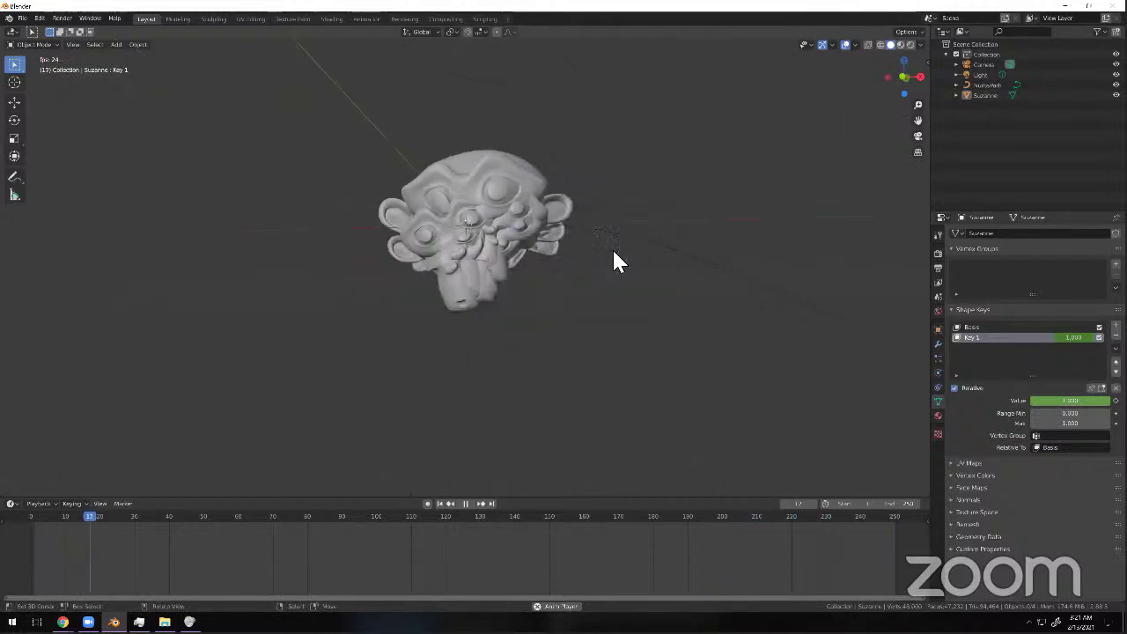
middle_drag(576, 263, 315, 263)
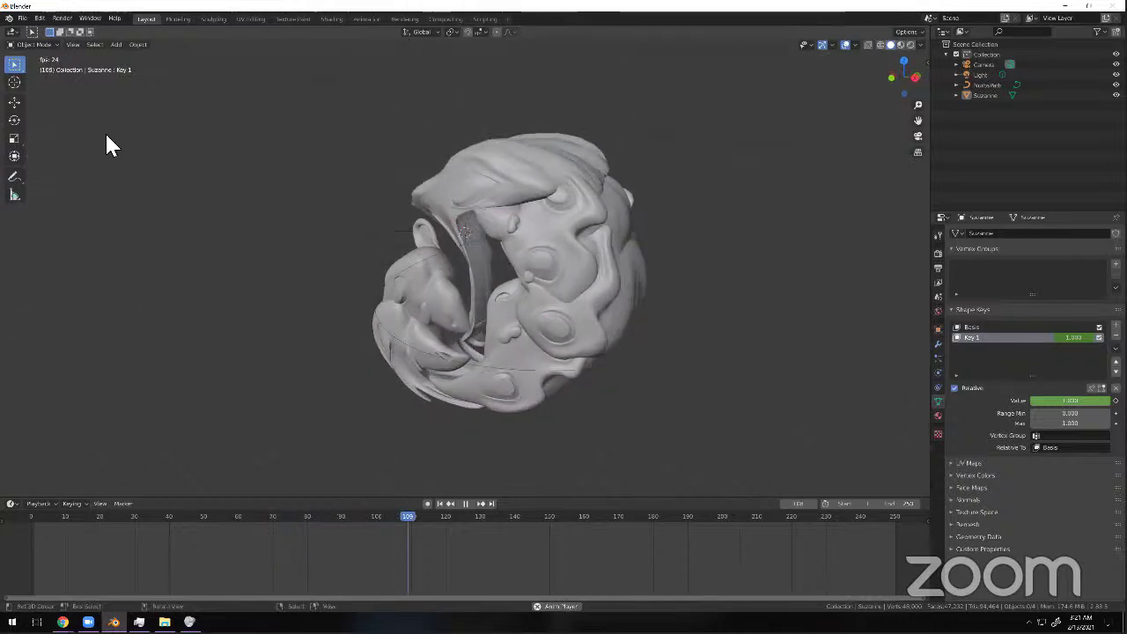
click(466, 504)
Set the world background colour to dark blue and display the viewport in Rendered shading.
click(938, 312)
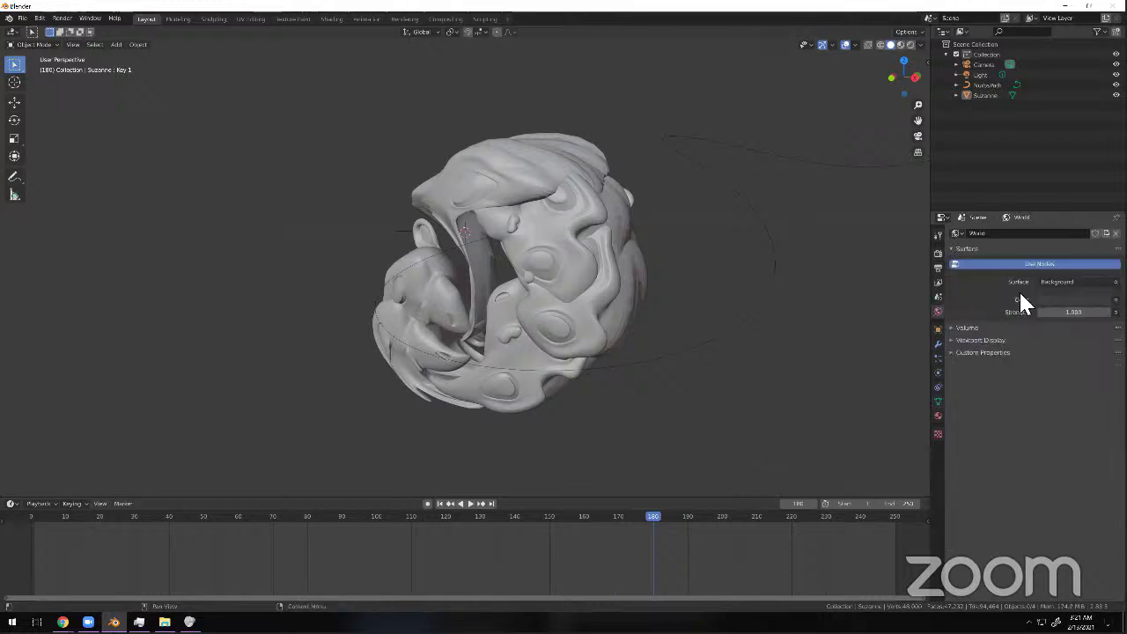
click(901, 44)
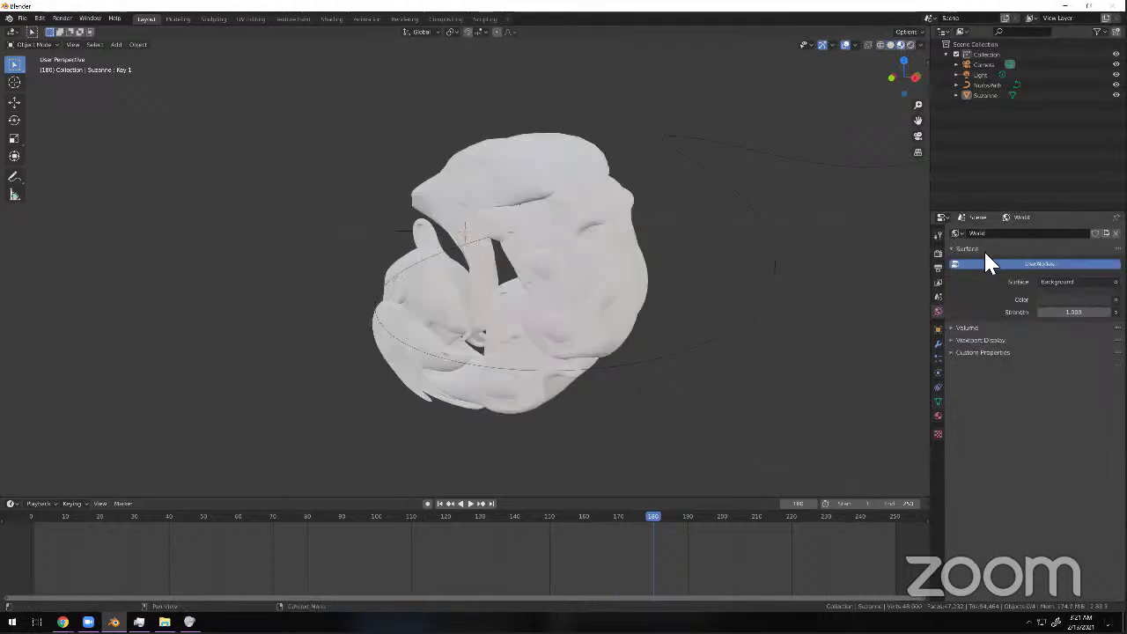
click(1046, 297)
drag(1059, 187, 1089, 170)
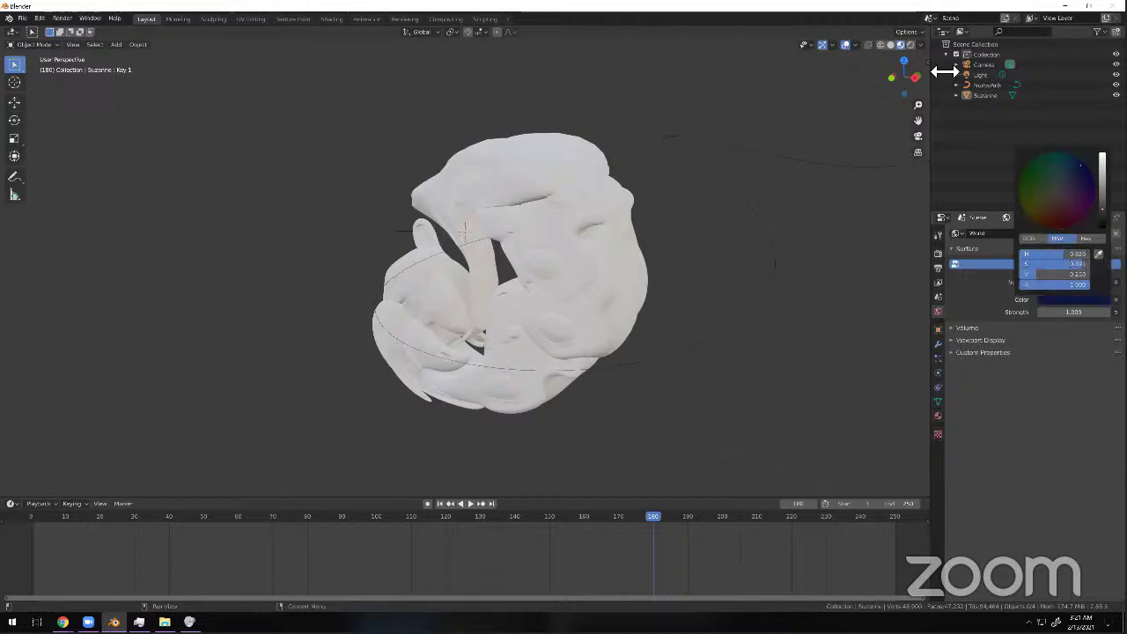
click(910, 46)
mouse_move(629, 221)
middle_down()
mouse_move(611, 214)
mouse_move(667, 218)
mouse_move(605, 234)
mouse_move(573, 226)
mouse_move(610, 201)
mouse_move(556, 241)
mouse_move(629, 267)
middle_up()
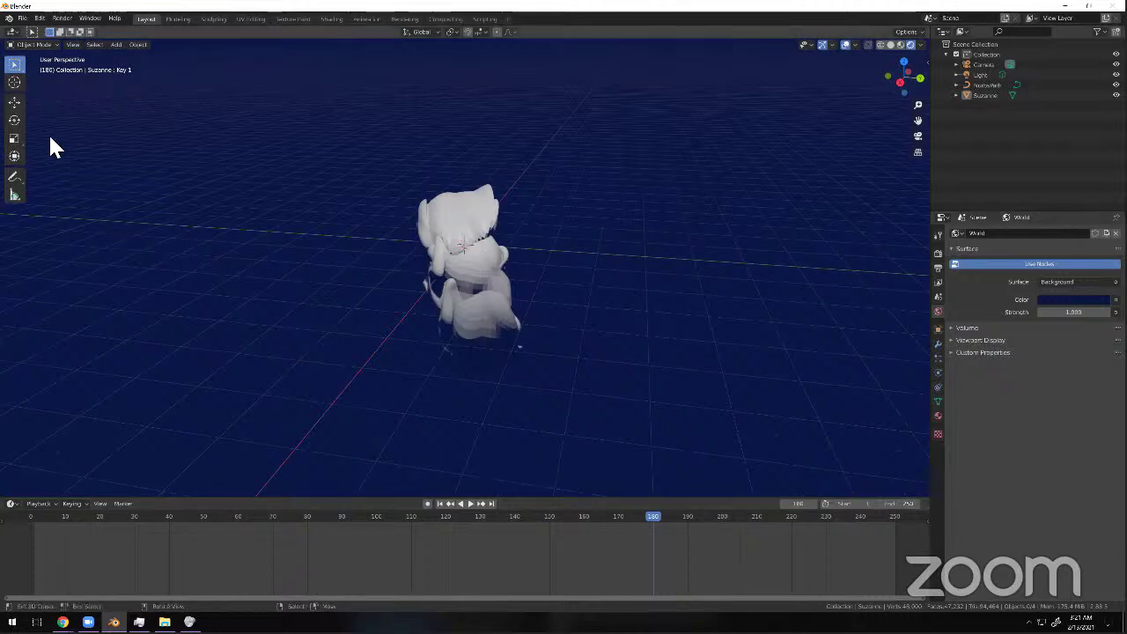
Inspect the dense mesh of the monkey-head ring in Edit Mode from up close, and return to Object Mode.
click(38, 44)
click(31, 75)
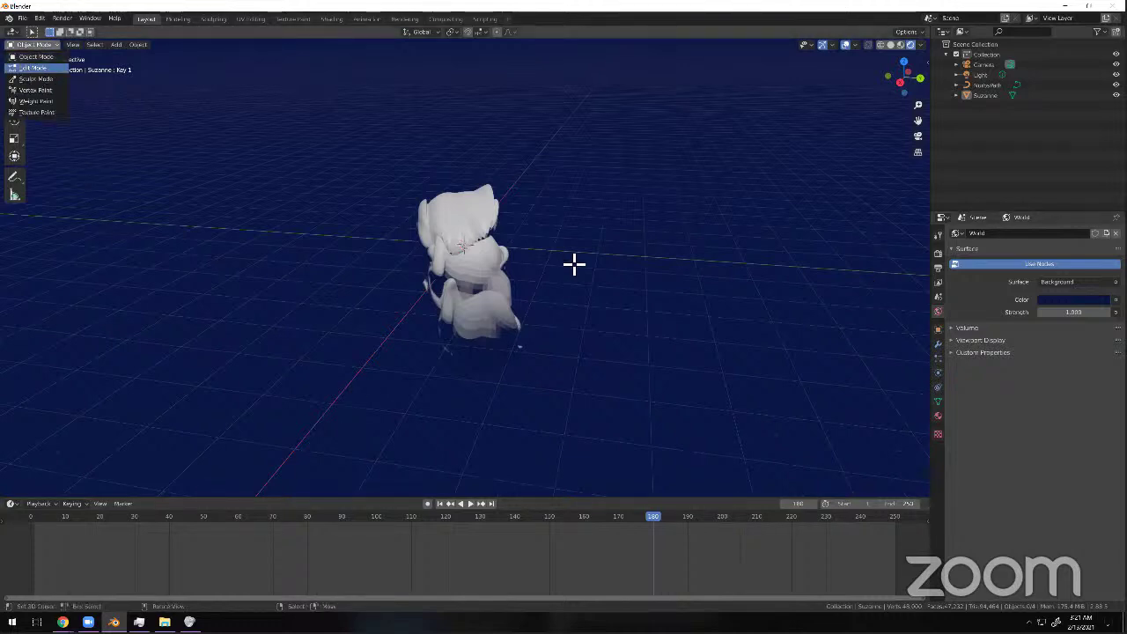
middle_drag(535, 273, 195, 129)
scroll(539, 276, up, 5)
middle_drag(39, 53, 244, 160)
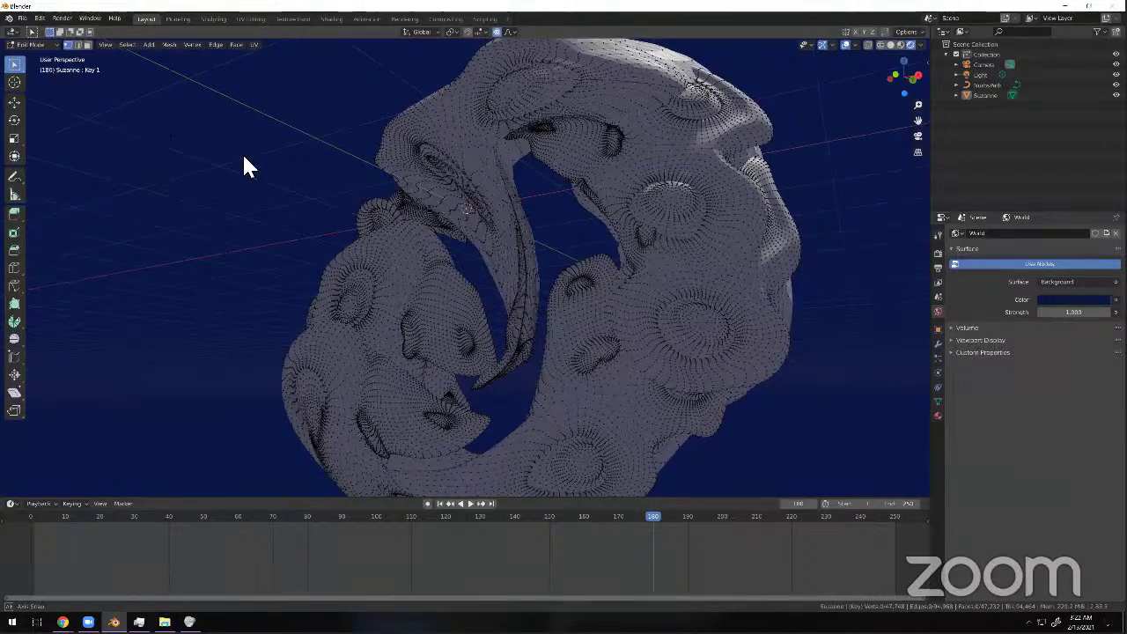
key(Tab)
scroll(443, 240, down, 7)
middle_drag(366, 222, 37, 43)
click(37, 44)
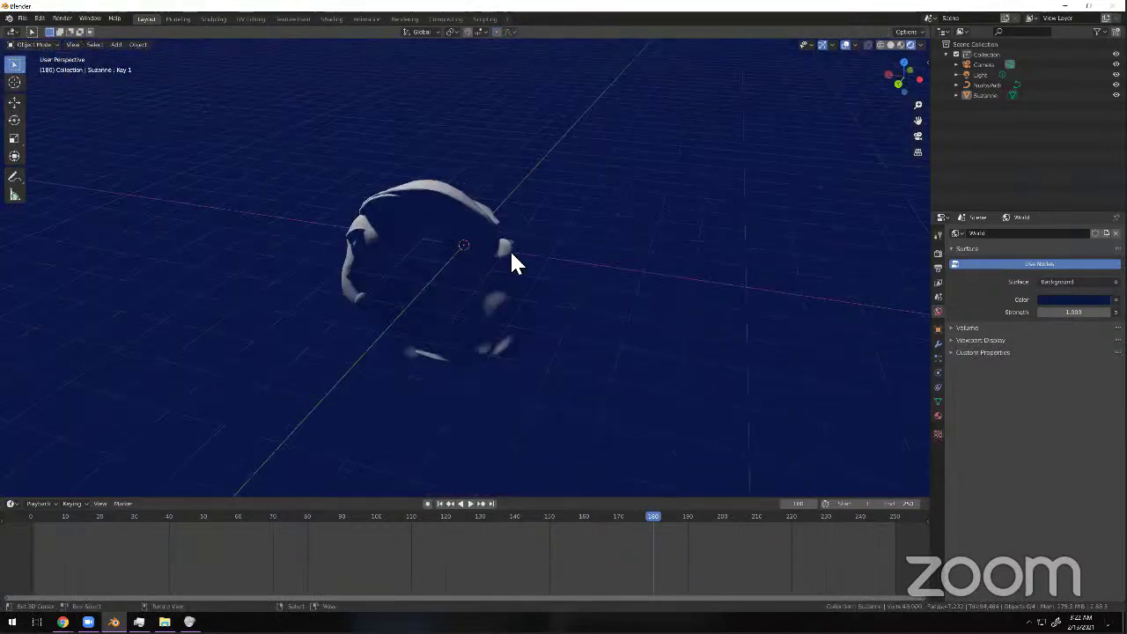
Add a grid mesh at the origin with 100 subdivisions in X and Y.
key(shift+a)
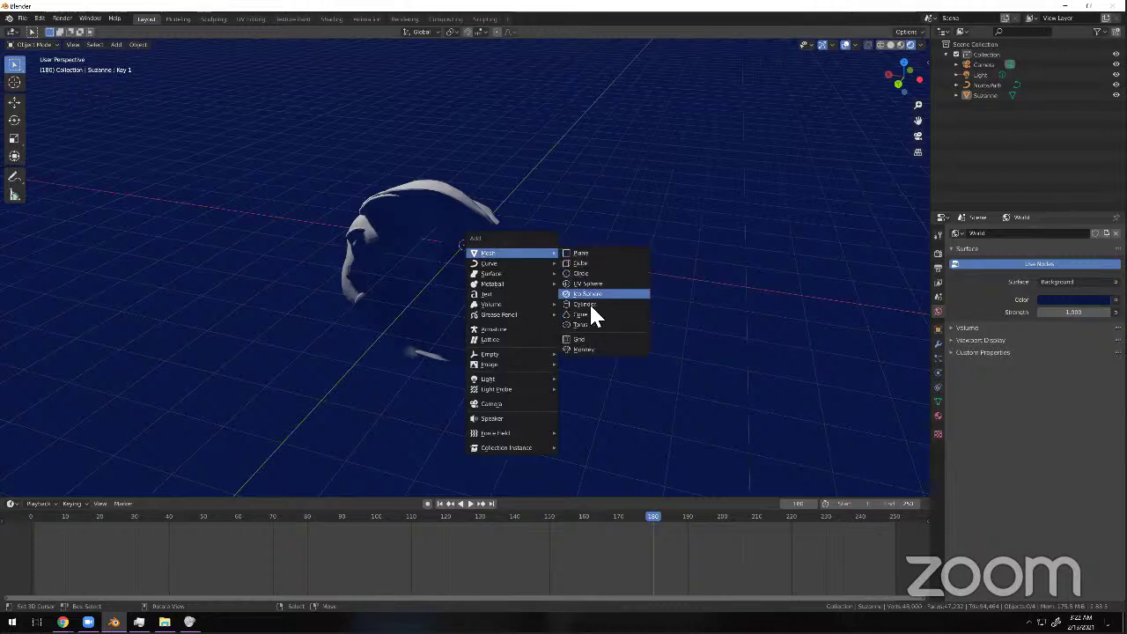
click(588, 340)
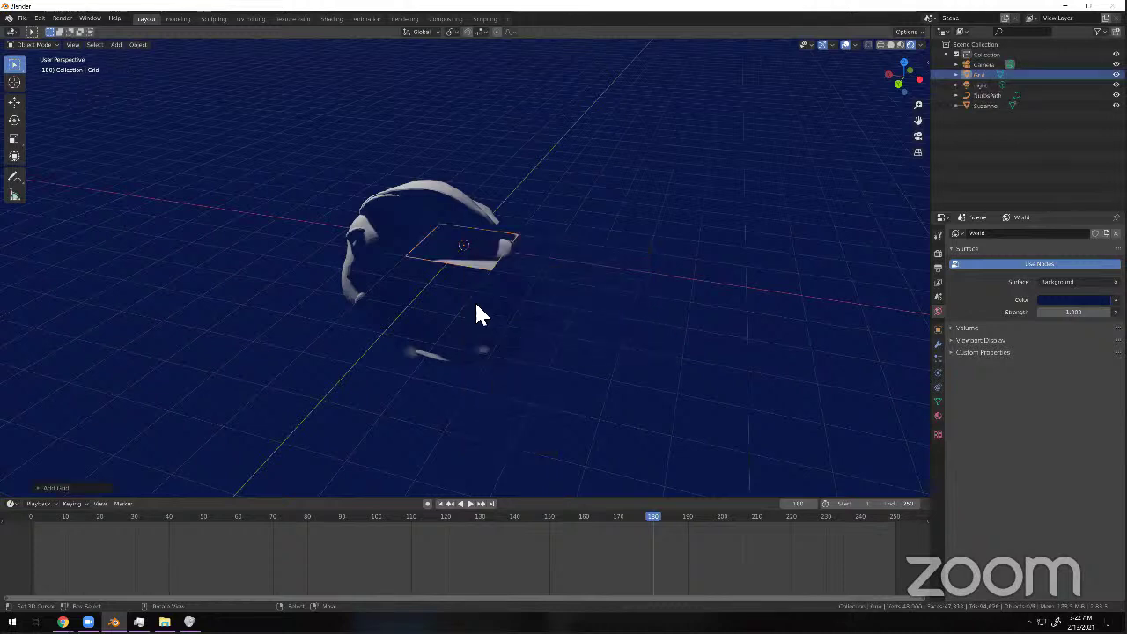
click(49, 487)
click(141, 376)
text(10)
key(Return)
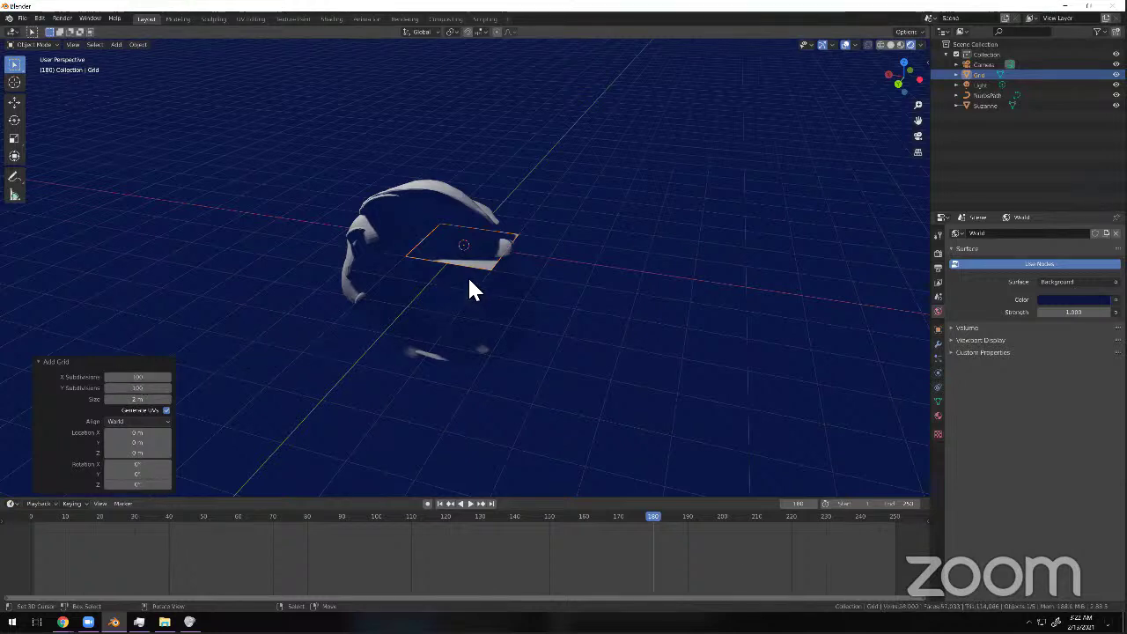
Scale the grid up by about 11.2 and again by about 3.5 to make a wide floor around the ring.
key(s)
click(633, 265)
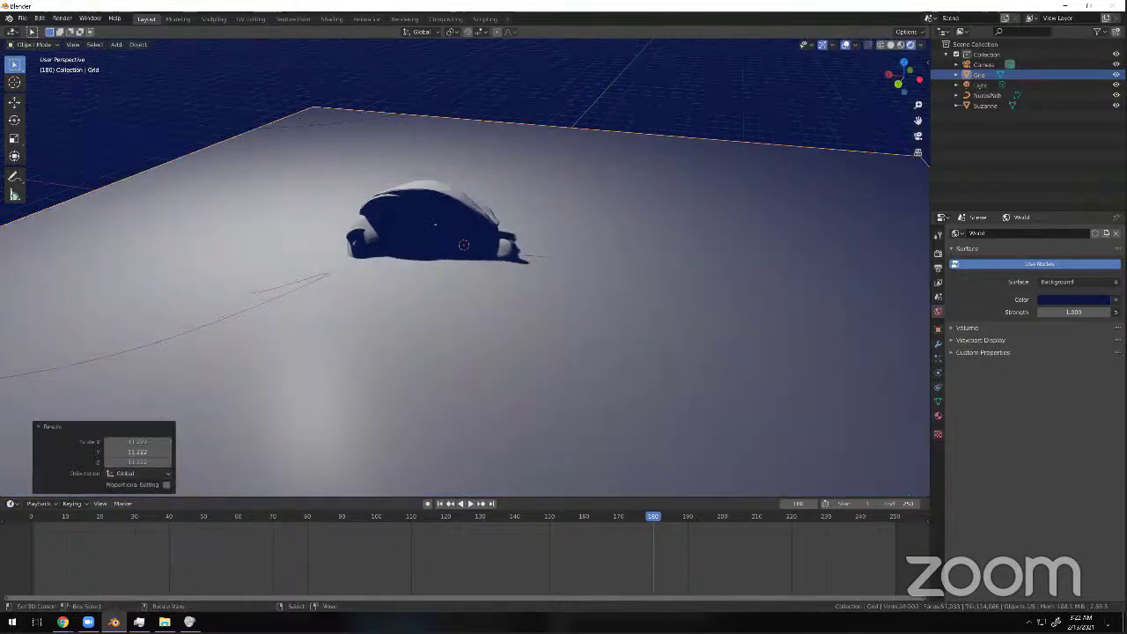
scroll(447, 209, down, 3)
key(s)
click(15, 63)
scroll(403, 154, down, 3)
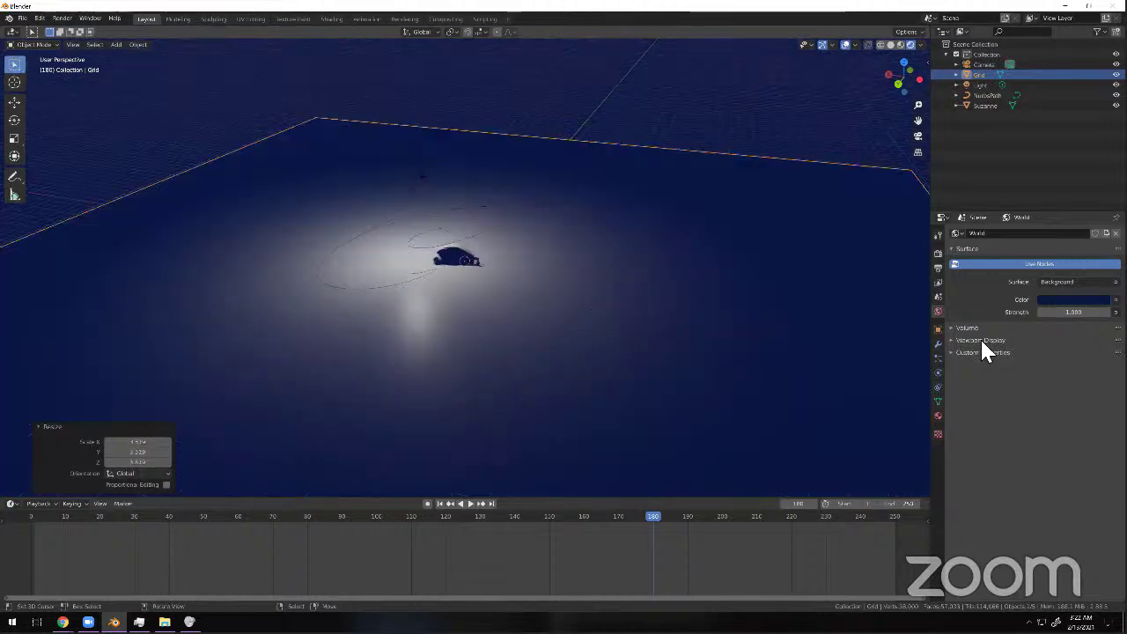
Give the grid a new Principled BSDF material and set its roughness to 0.
click(938, 415)
click(1048, 276)
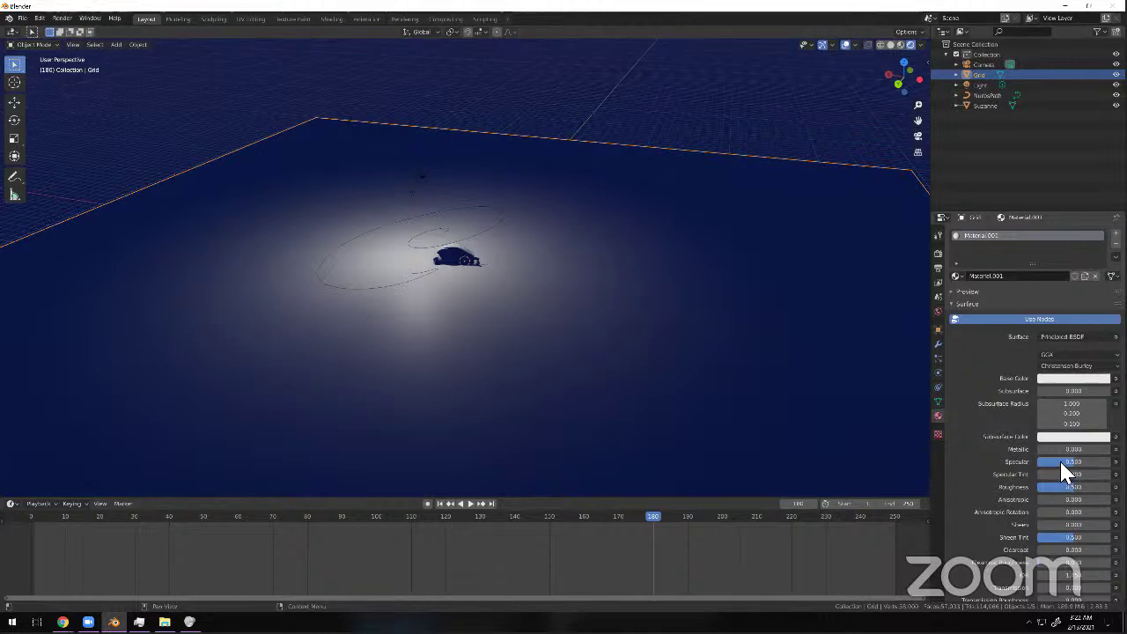
drag(1059, 487, 1034, 487)
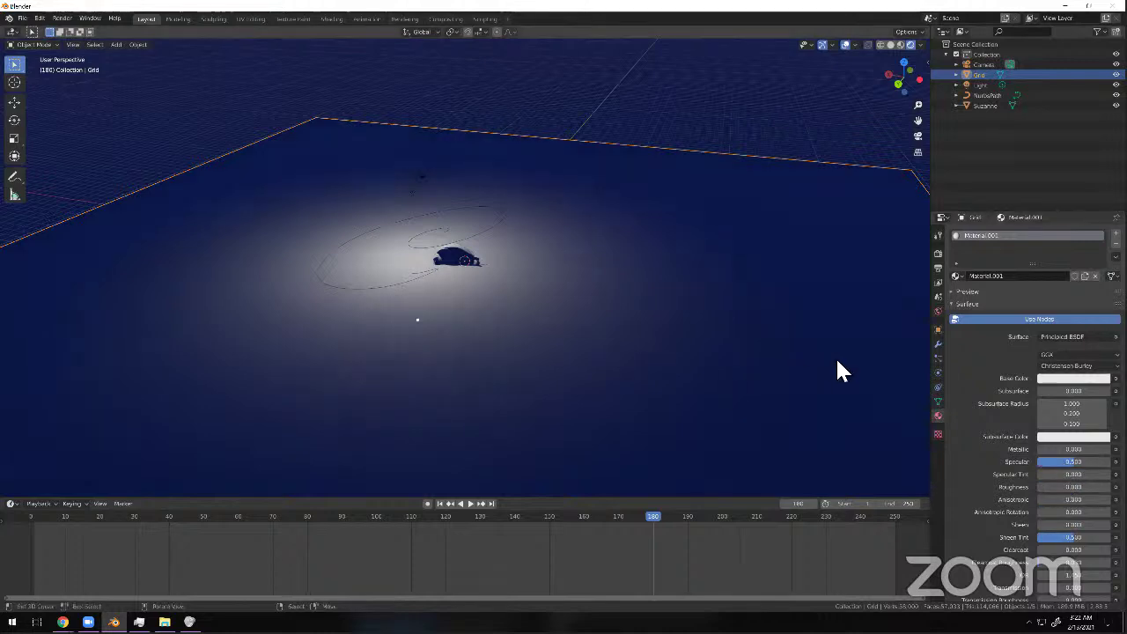
mouse_move(747, 262)
middle_down()
mouse_move(636, 149)
mouse_move(632, 108)
middle_up()
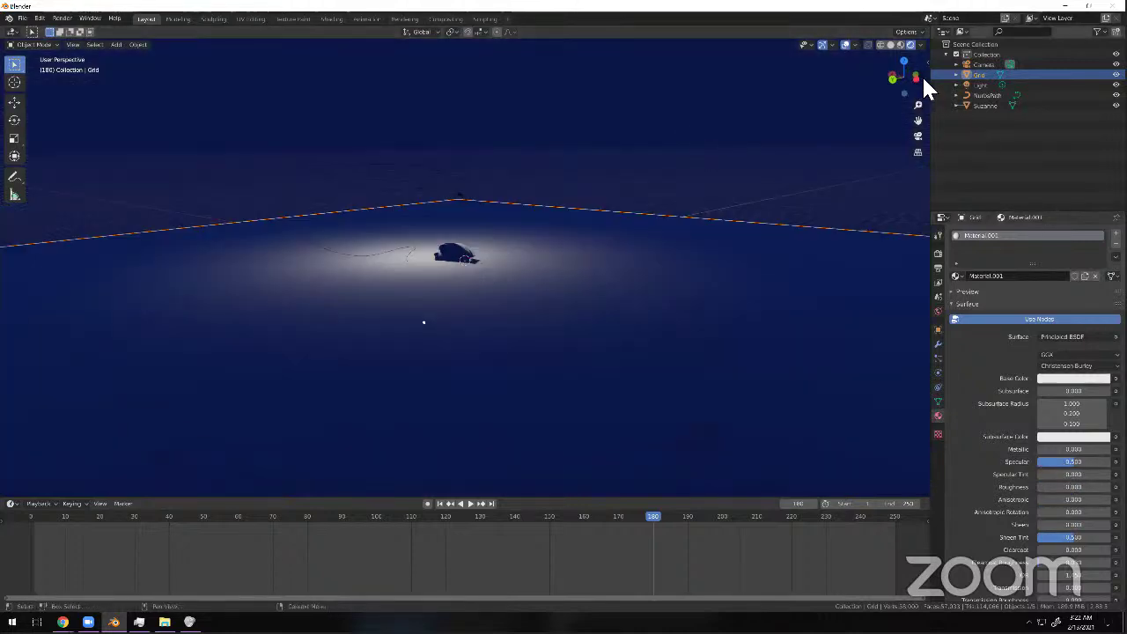
click(921, 45)
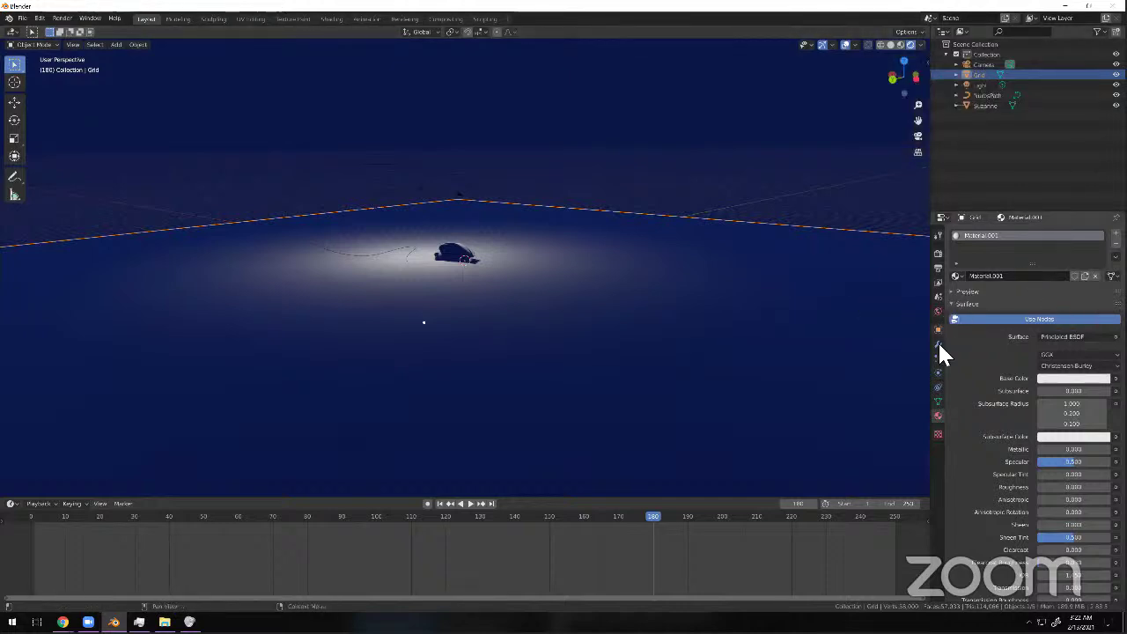
Move the grid straight down along the Z axis so it lies well below the ring of heads.
scroll(506, 292, down, 3)
middle_drag(430, 226, 473, 263)
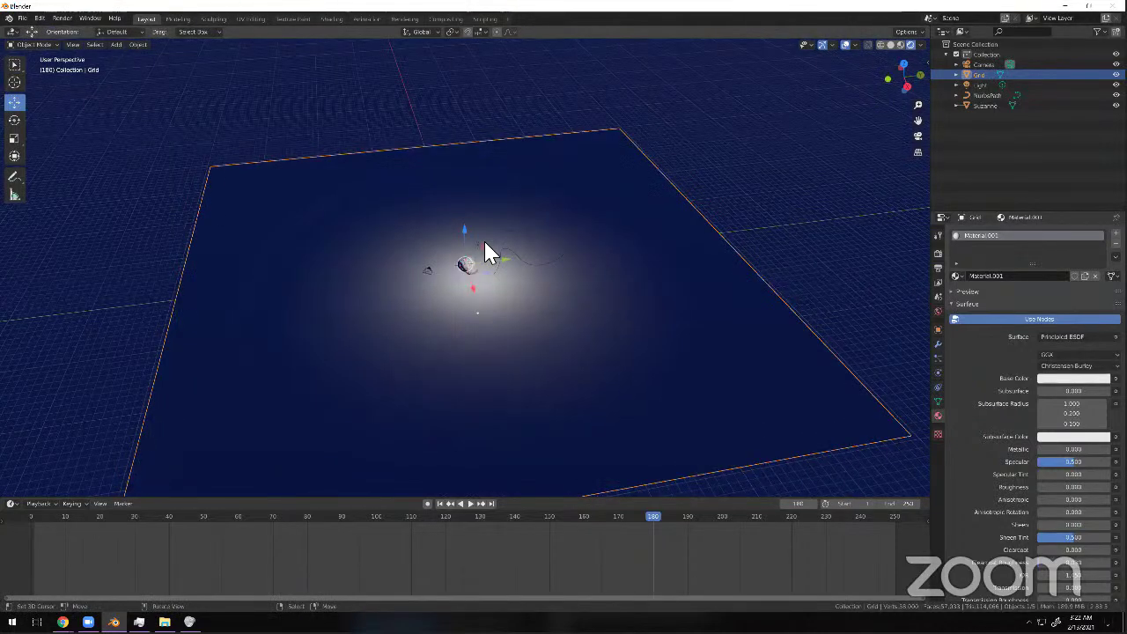
drag(485, 240, 485, 243)
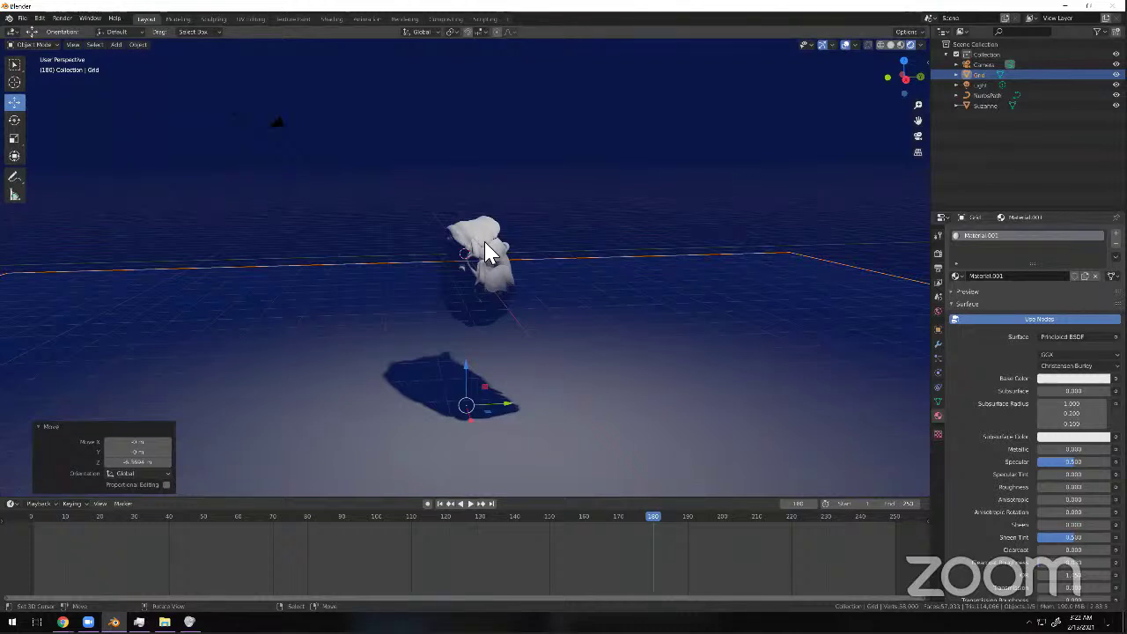
Look through the grid's constraint, physics and particle settings and its list of available modifiers.
click(938, 387)
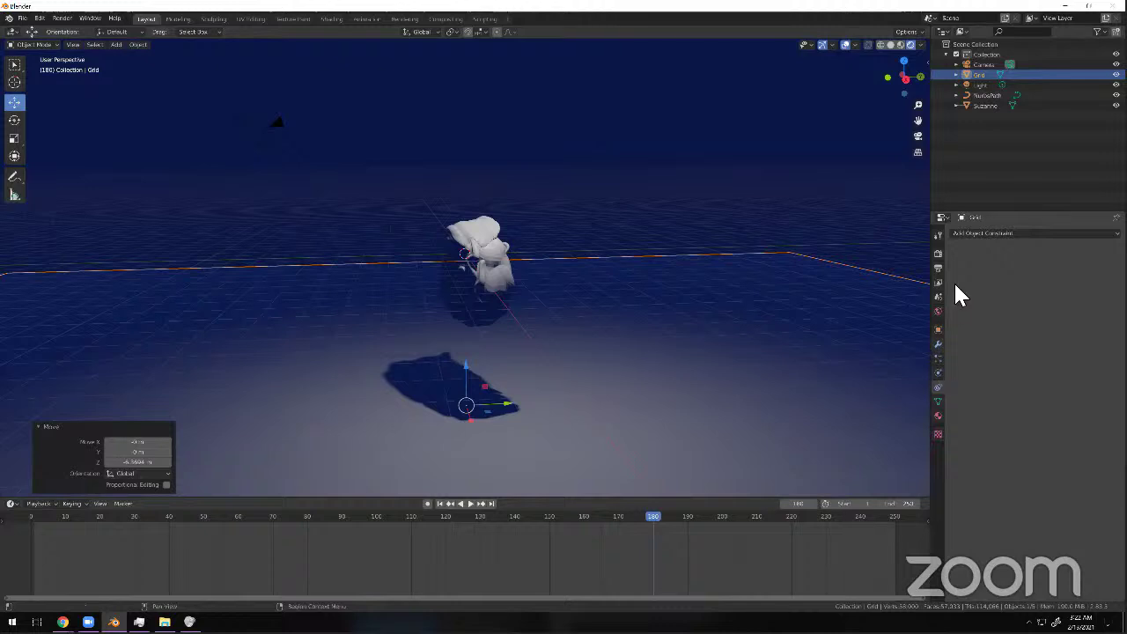
click(938, 372)
click(938, 387)
click(938, 360)
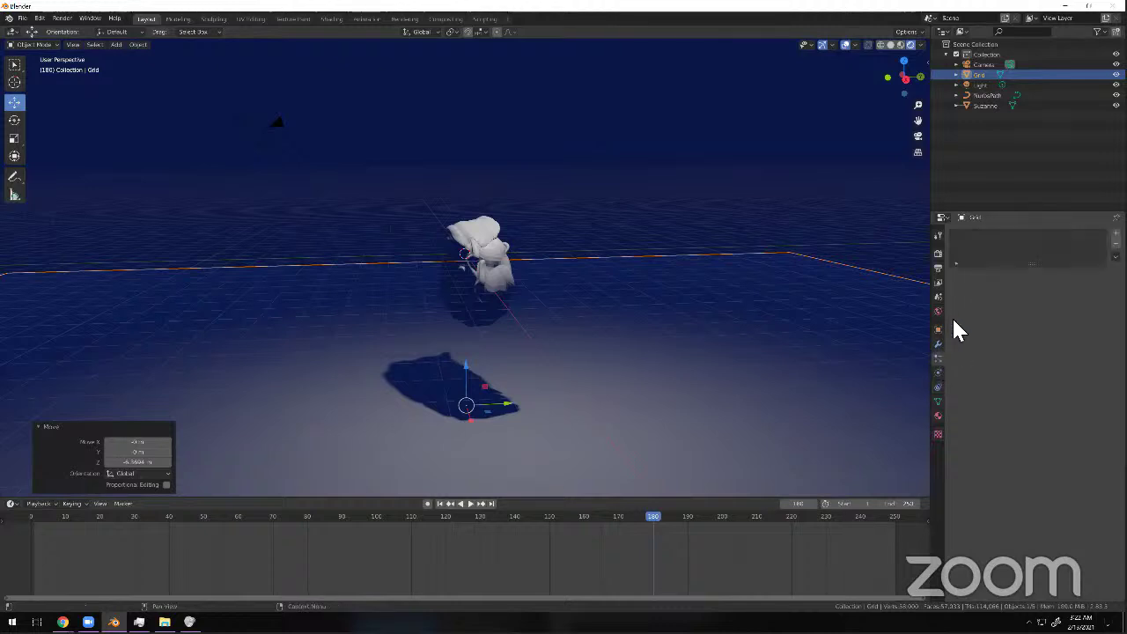
click(939, 342)
click(983, 234)
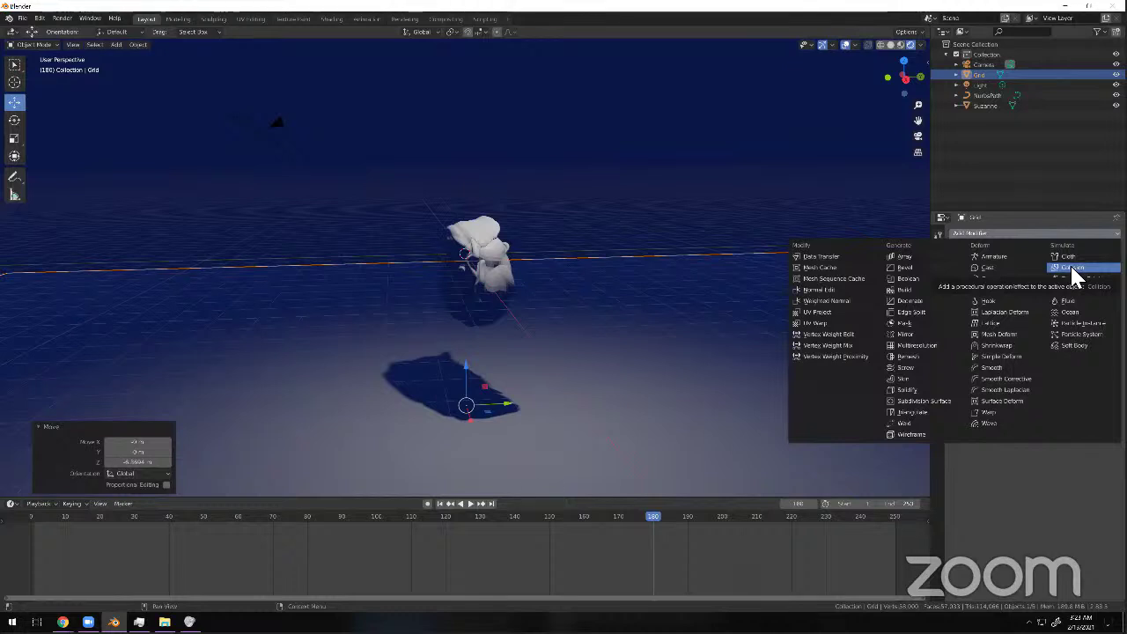
Examine the ring of heads and its shadow on the grid from several angles and distances.
scroll(641, 241, up, 5)
middle_drag(634, 199, 544, 247)
scroll(553, 246, up, 2)
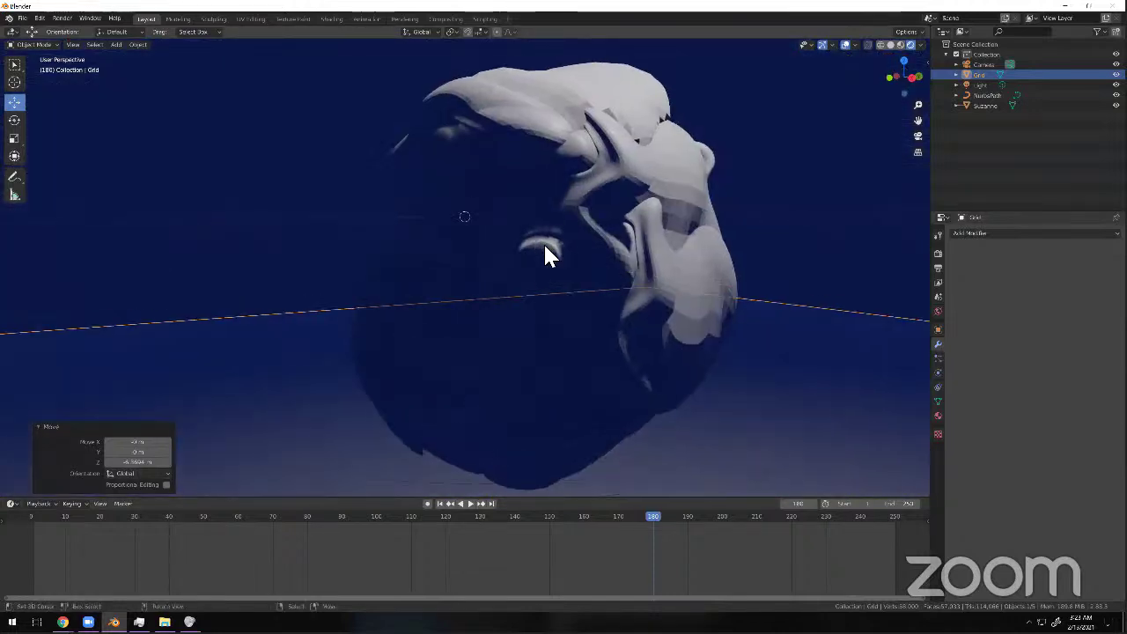
scroll(544, 252, down, 4)
middle_drag(482, 265, 475, 273)
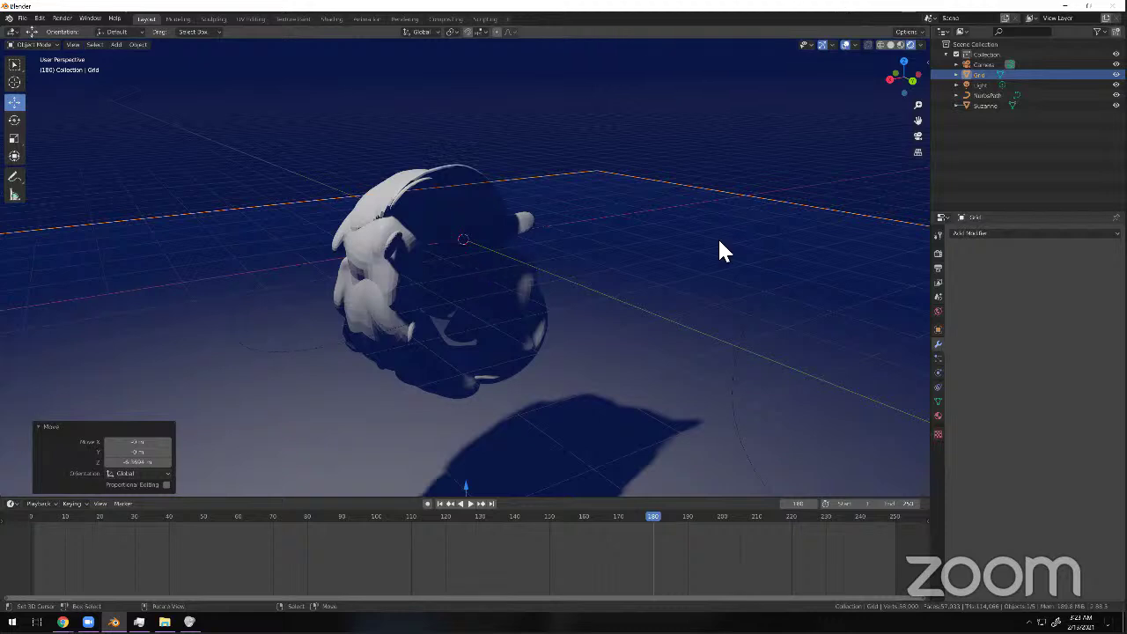
Add an Ocean modifier to the grid and play the animation.
click(986, 234)
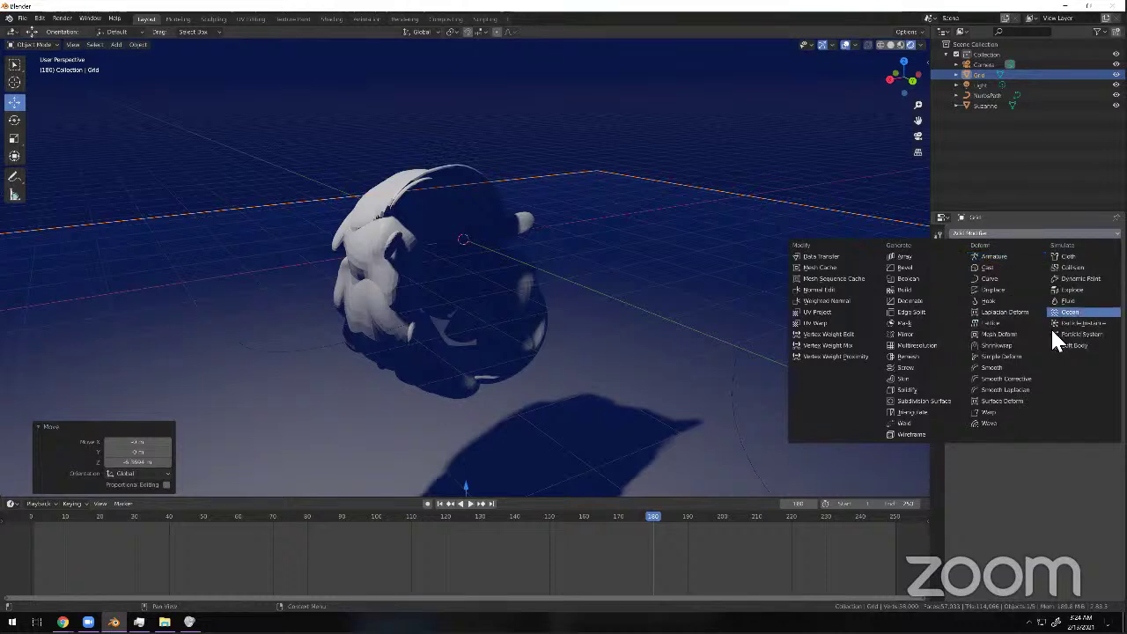
click(1070, 312)
scroll(558, 268, down, 6)
mouse_move(558, 272)
middle_down()
mouse_move(528, 285)
mouse_move(548, 292)
middle_up()
key(space)
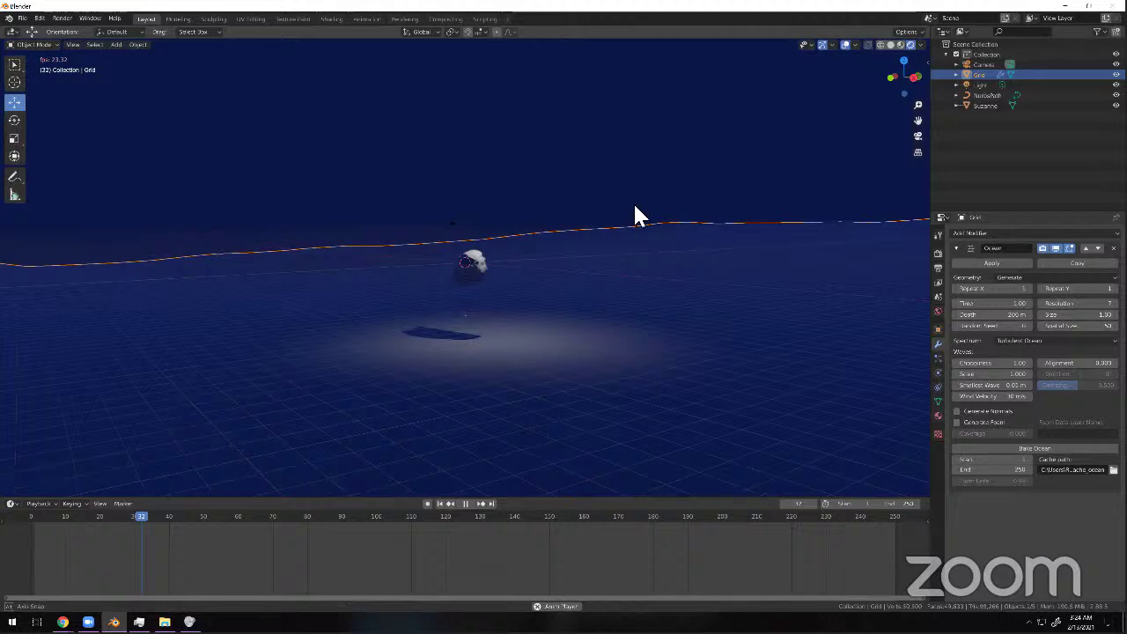
Change the viewport to Solid shading and view the ring over the ocean surface from several angles during playback.
middle_drag(635, 207, 662, 240)
click(890, 45)
scroll(417, 317, down, 6)
middle_drag(417, 317, 482, 310)
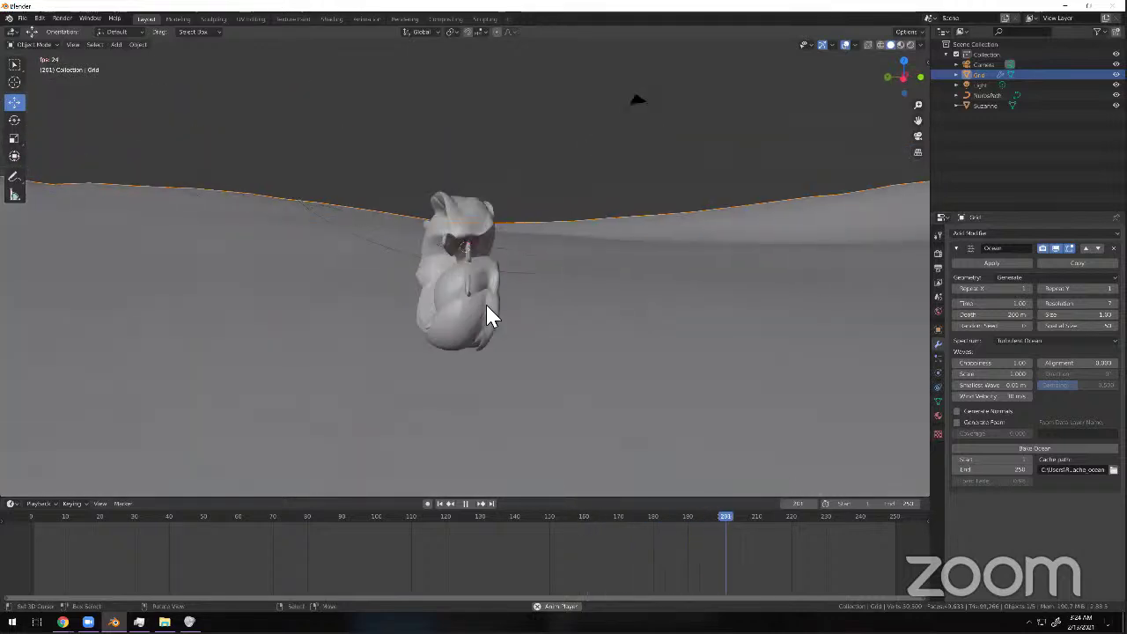
Switch to the YouTube window in Chrome and open the signed-in account's own channel page.
mouse_move(63, 622)
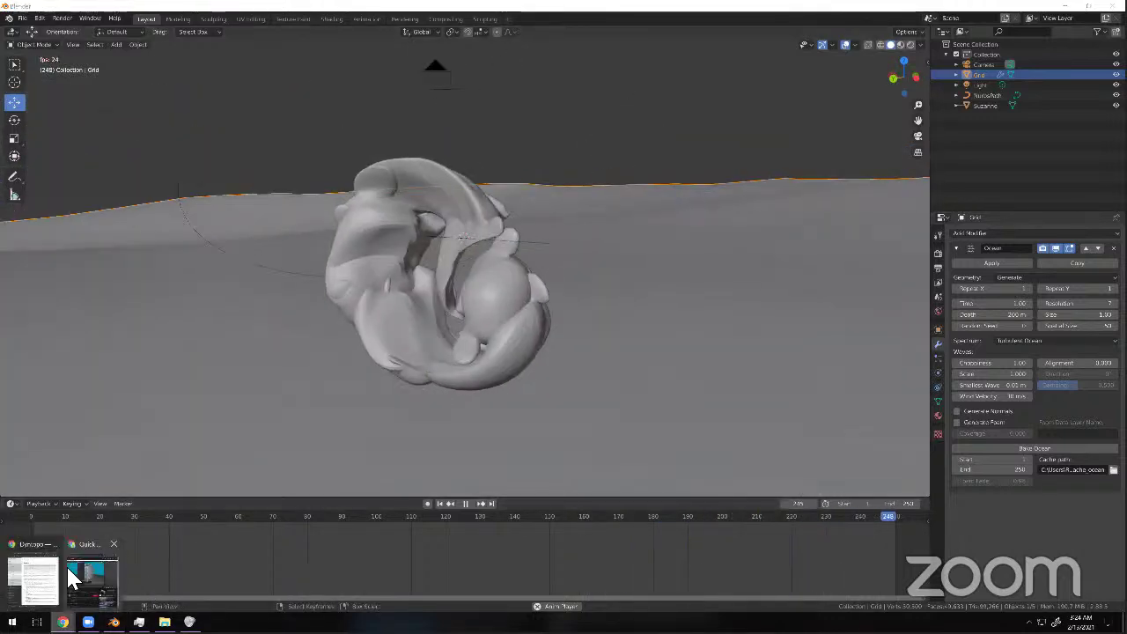
click(77, 577)
click(526, 7)
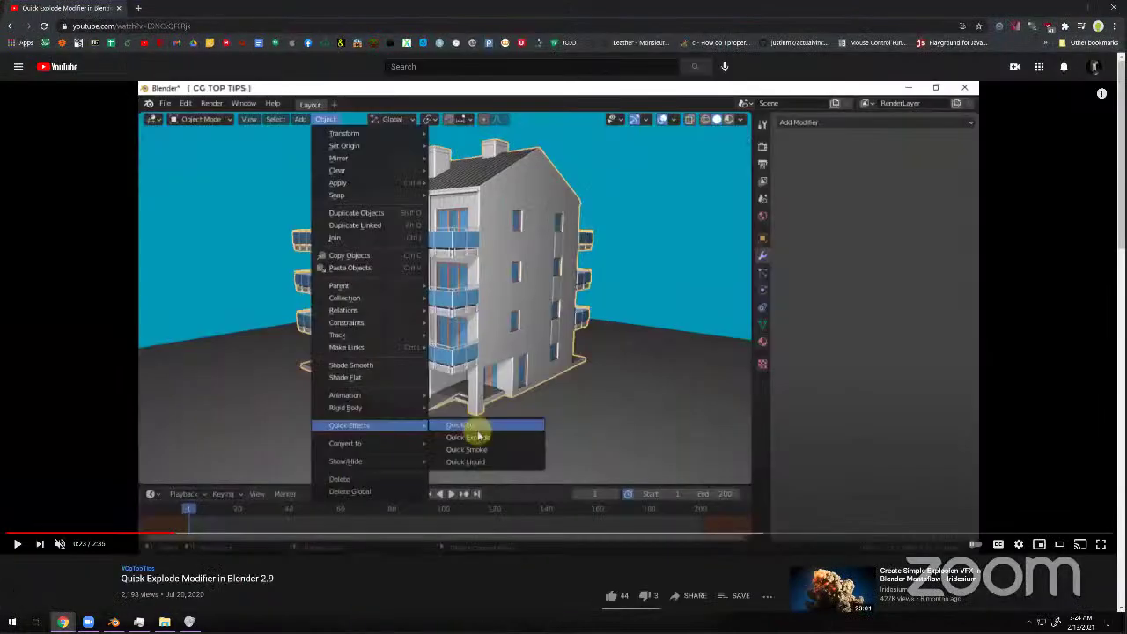
click(1093, 67)
click(1008, 146)
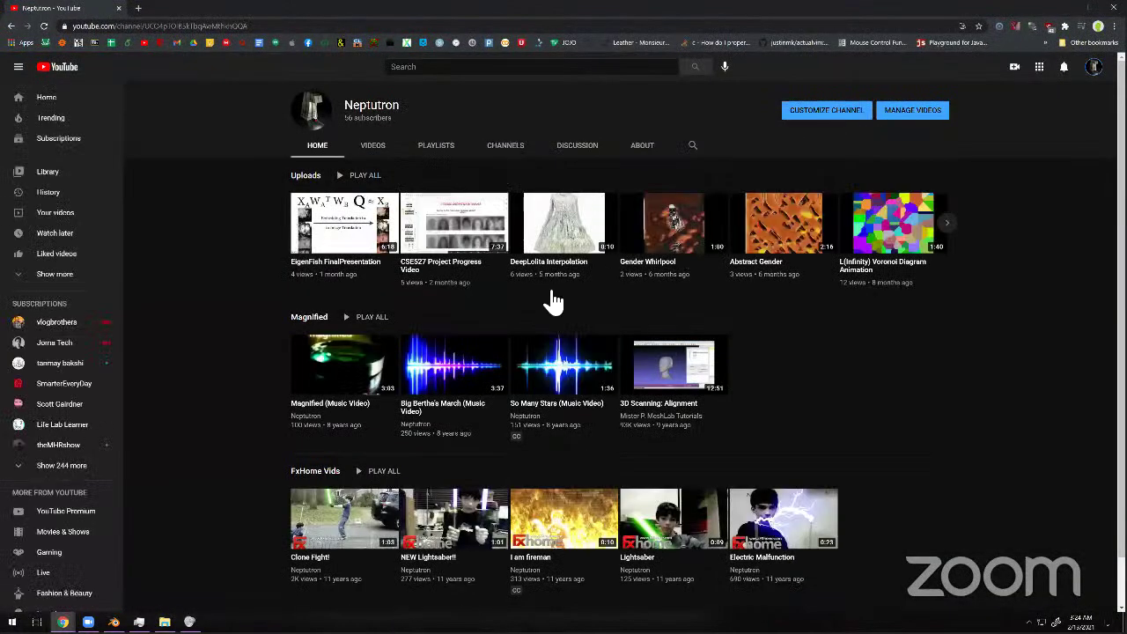
Show all of the channel's uploaded videos and browse down to the oldest ones.
scroll(502, 299, down, 1)
scroll(387, 185, up, 1)
click(376, 152)
scroll(492, 274, down, 1)
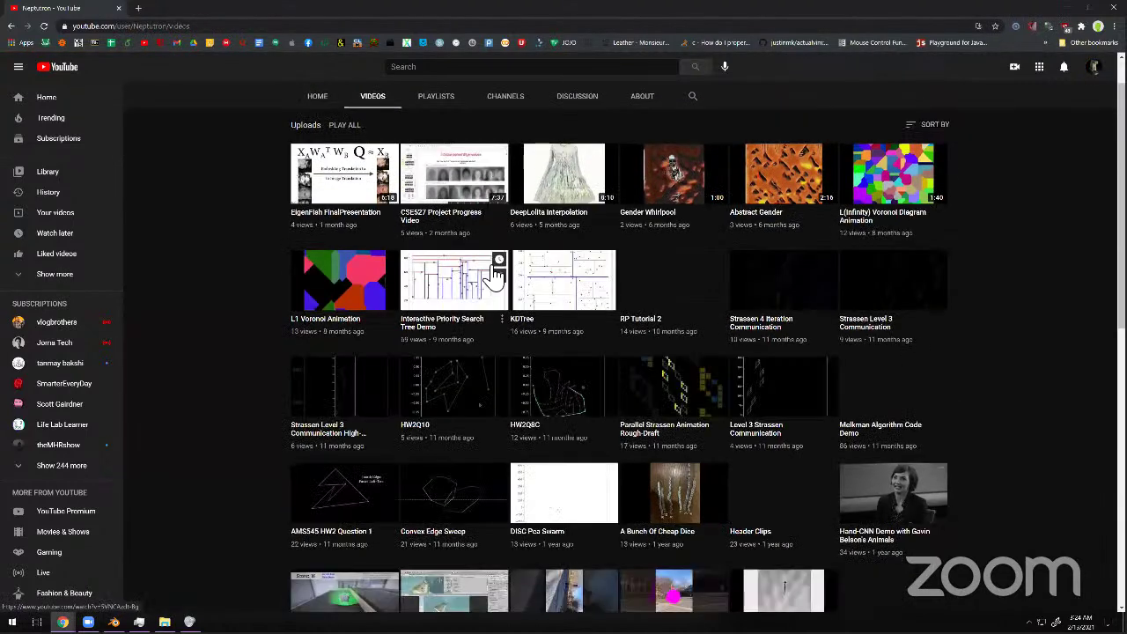
scroll(495, 275, down, 10)
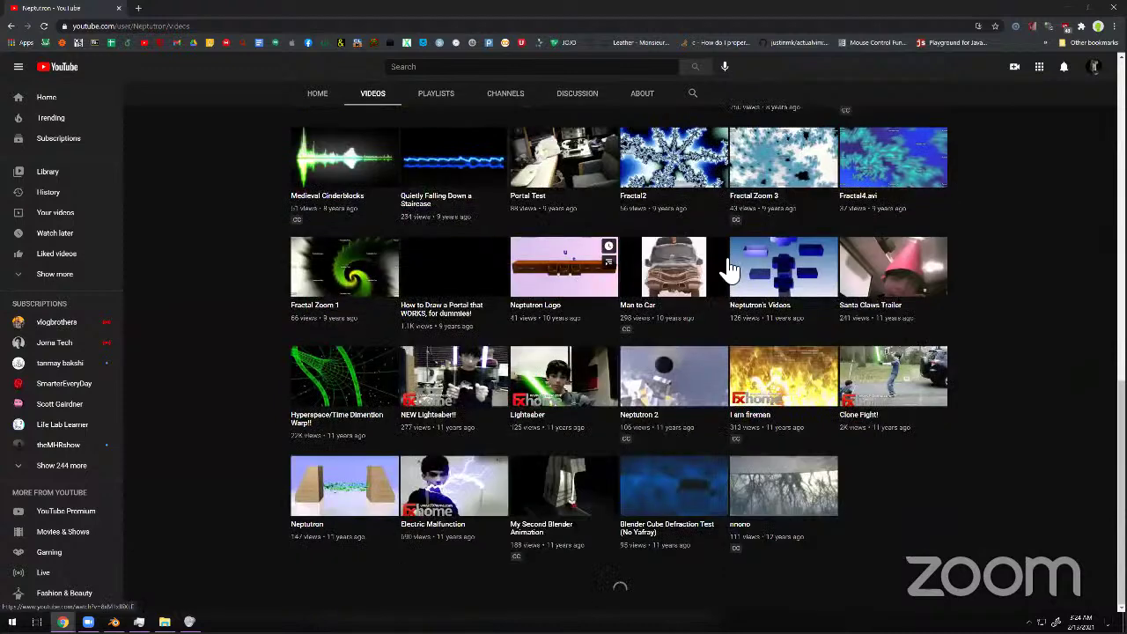
Watch the "Neptutron's Videos" clip, return to the upload list and open the "Neptutron Logo" video.
click(775, 267)
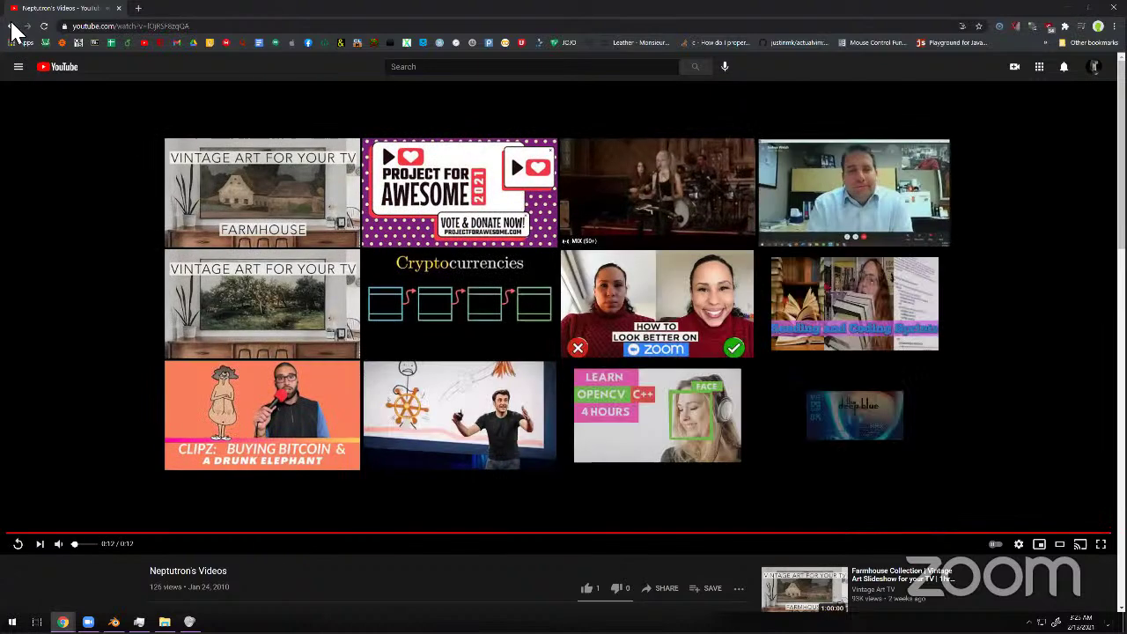
click(10, 26)
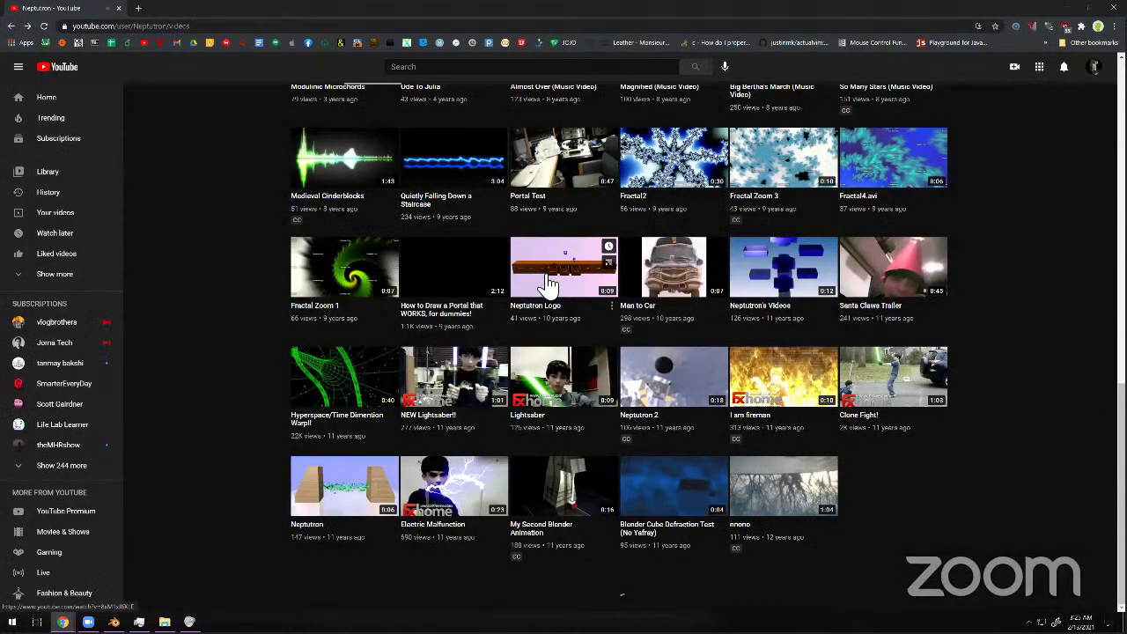
click(548, 283)
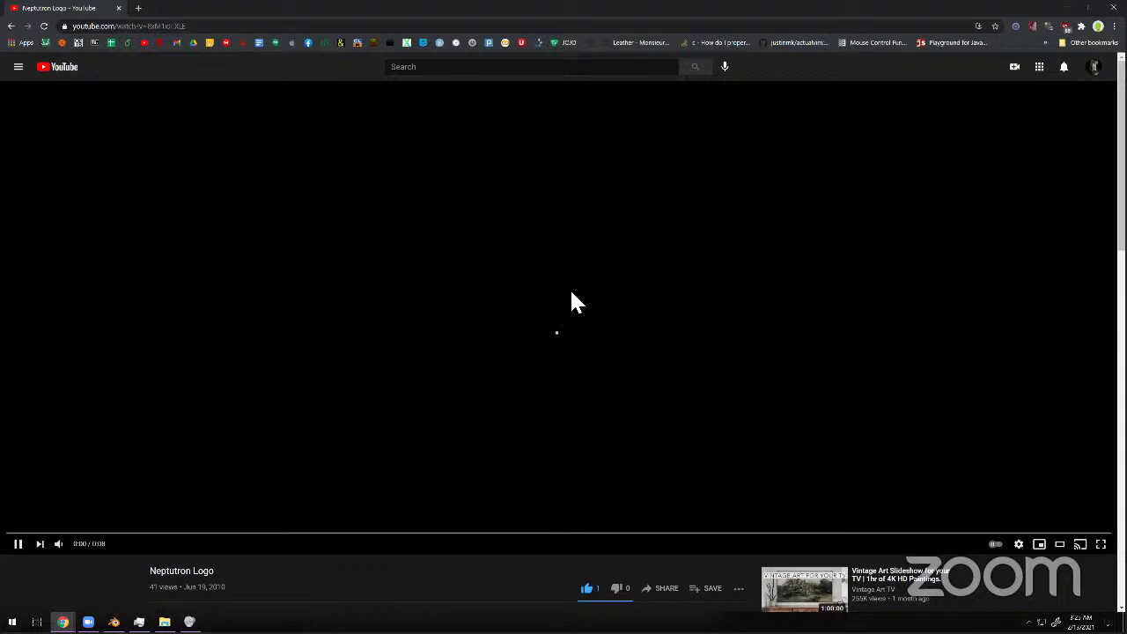